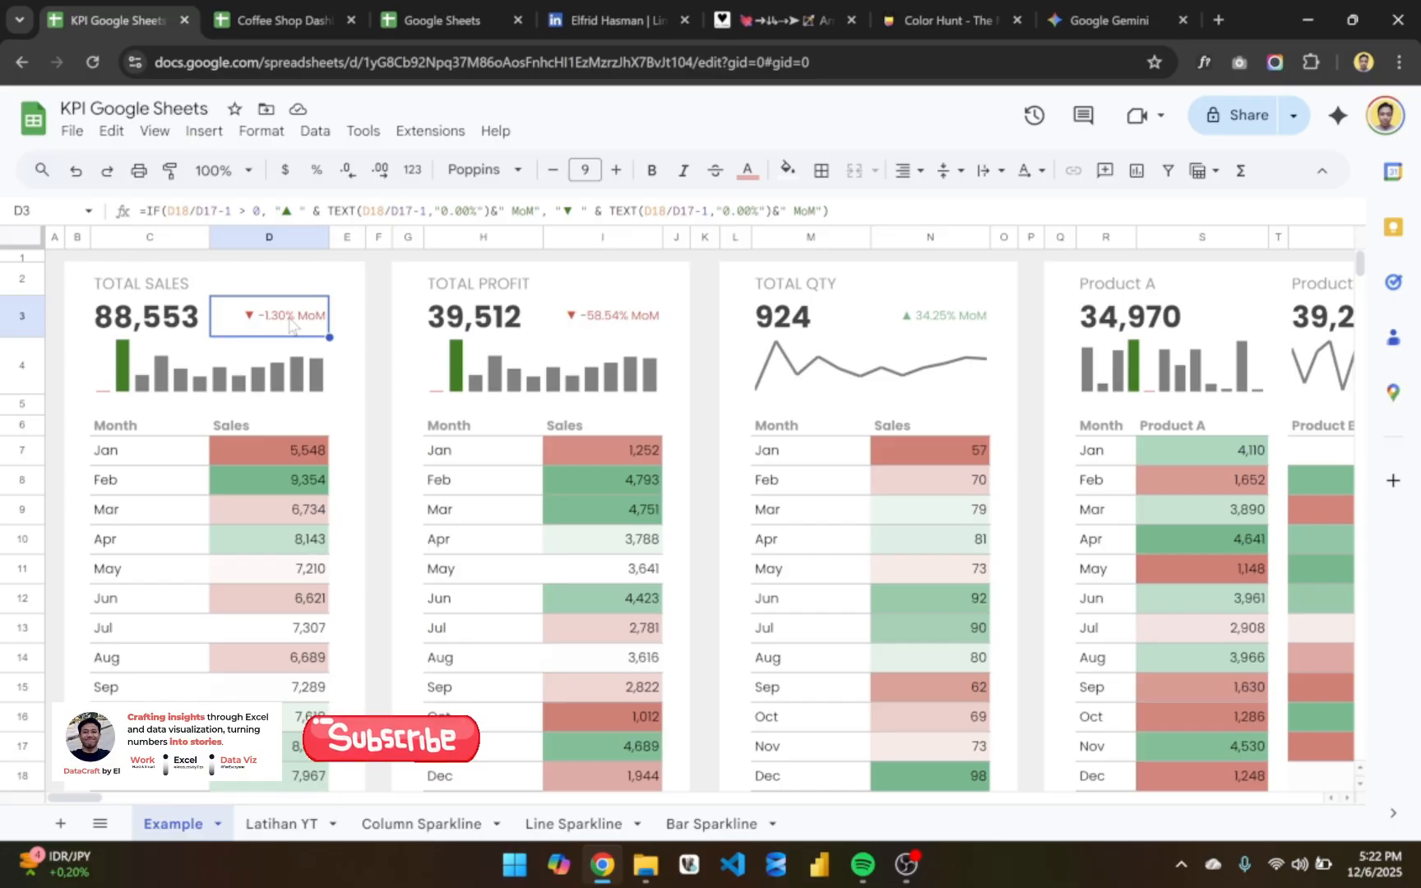
- Examine the Total Sales card on the Example sheet, including its sparkline formula, month column and sales value formulas
scroll(269, 423, "down", 1)
scroll(269, 424, "up", 1)
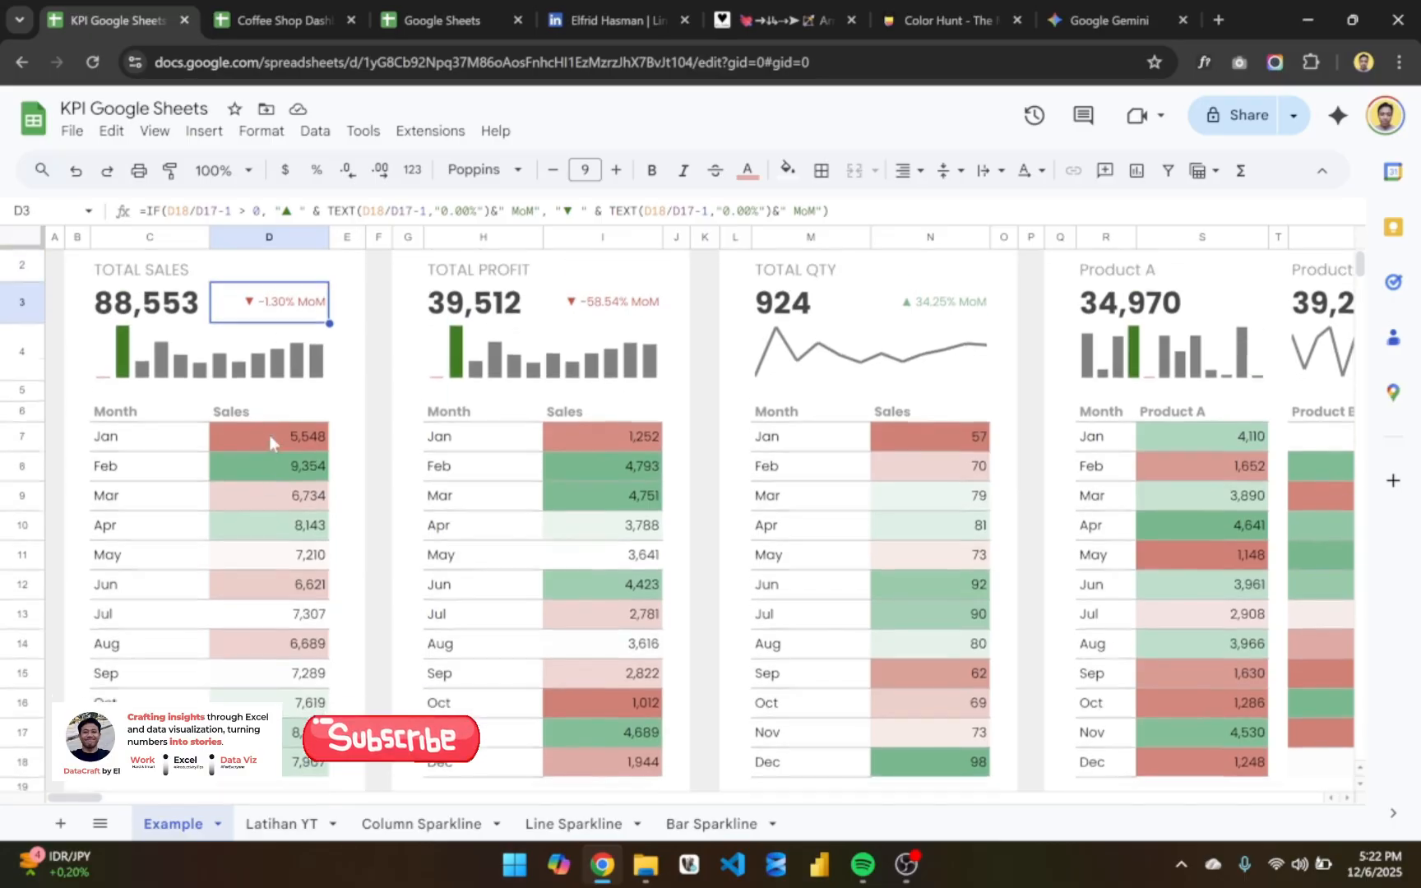
left_click(221, 378)
scroll(228, 489, "down", 1)
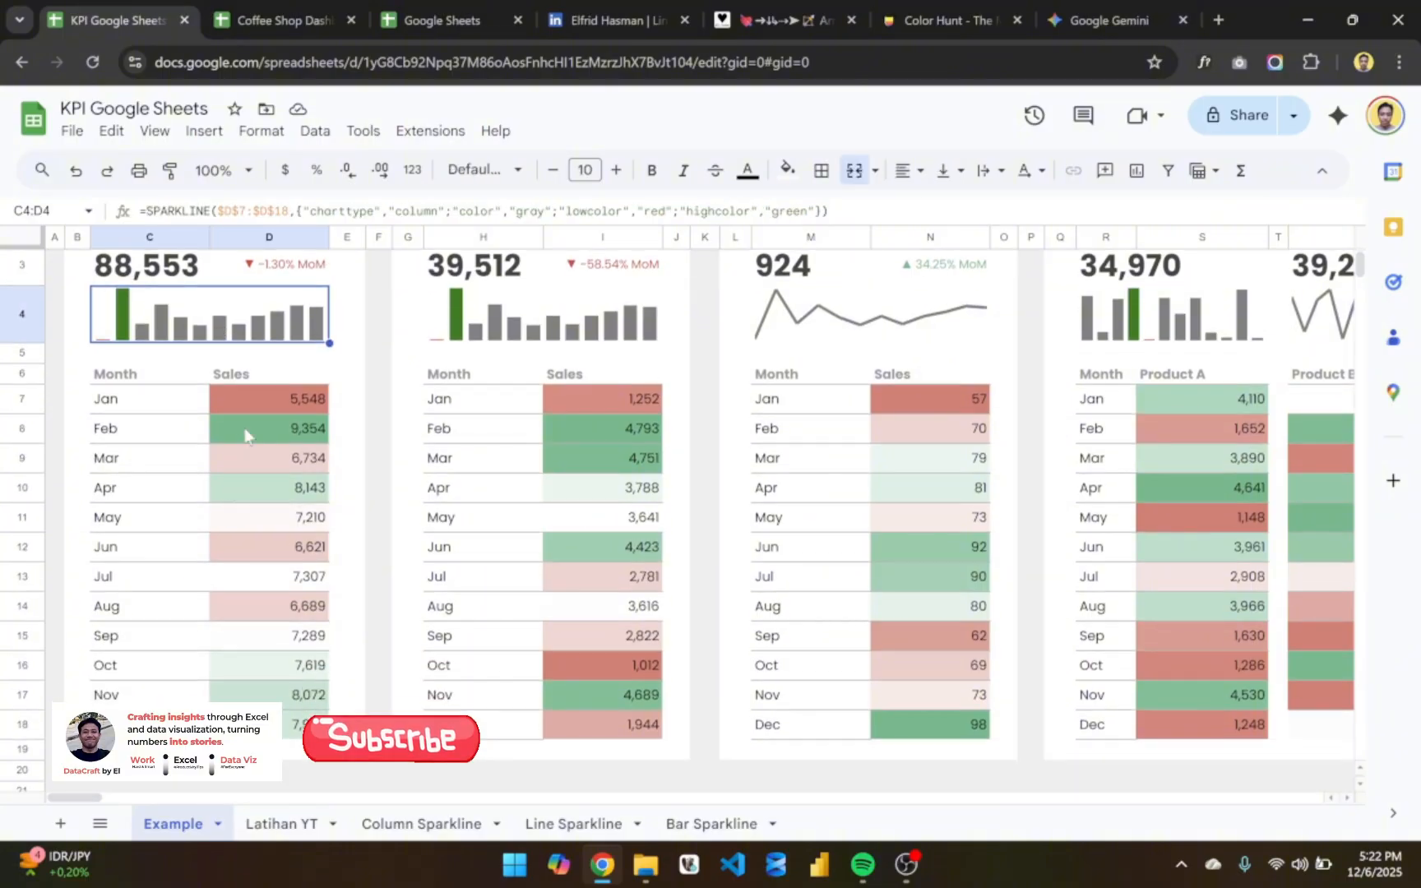
left_click_drag(171, 400, 152, 724)
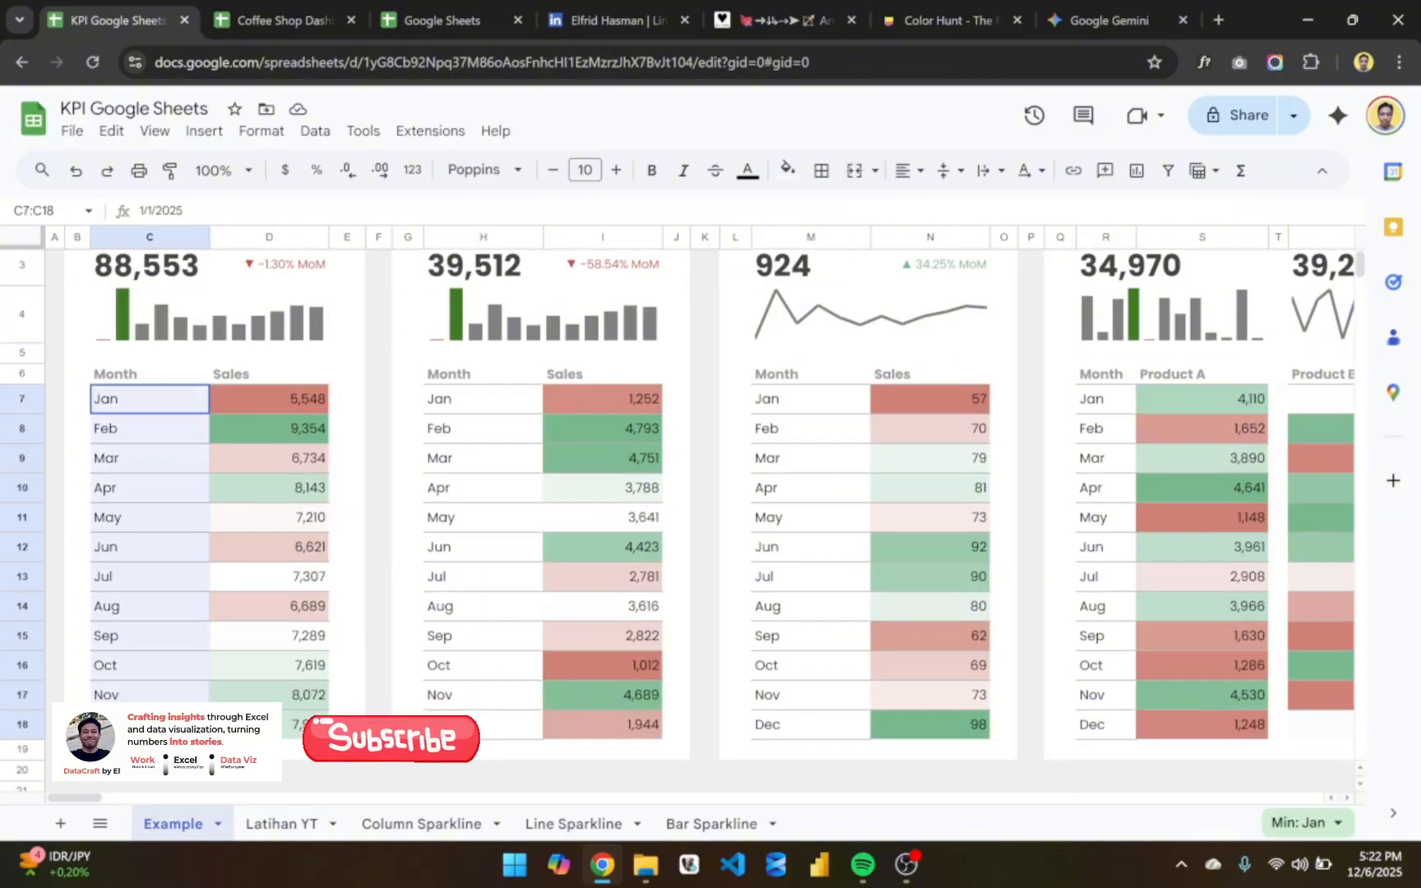
left_click(279, 399)
key("shift+Down")
key("shift+Down")
key("shift+Down")
key("shift+Down")
key("shift+Down")
key("shift+Down")
key("shift+Down")
key("shift+Down")
key("shift+Down")
key("shift+Down")
key("shift+Down")
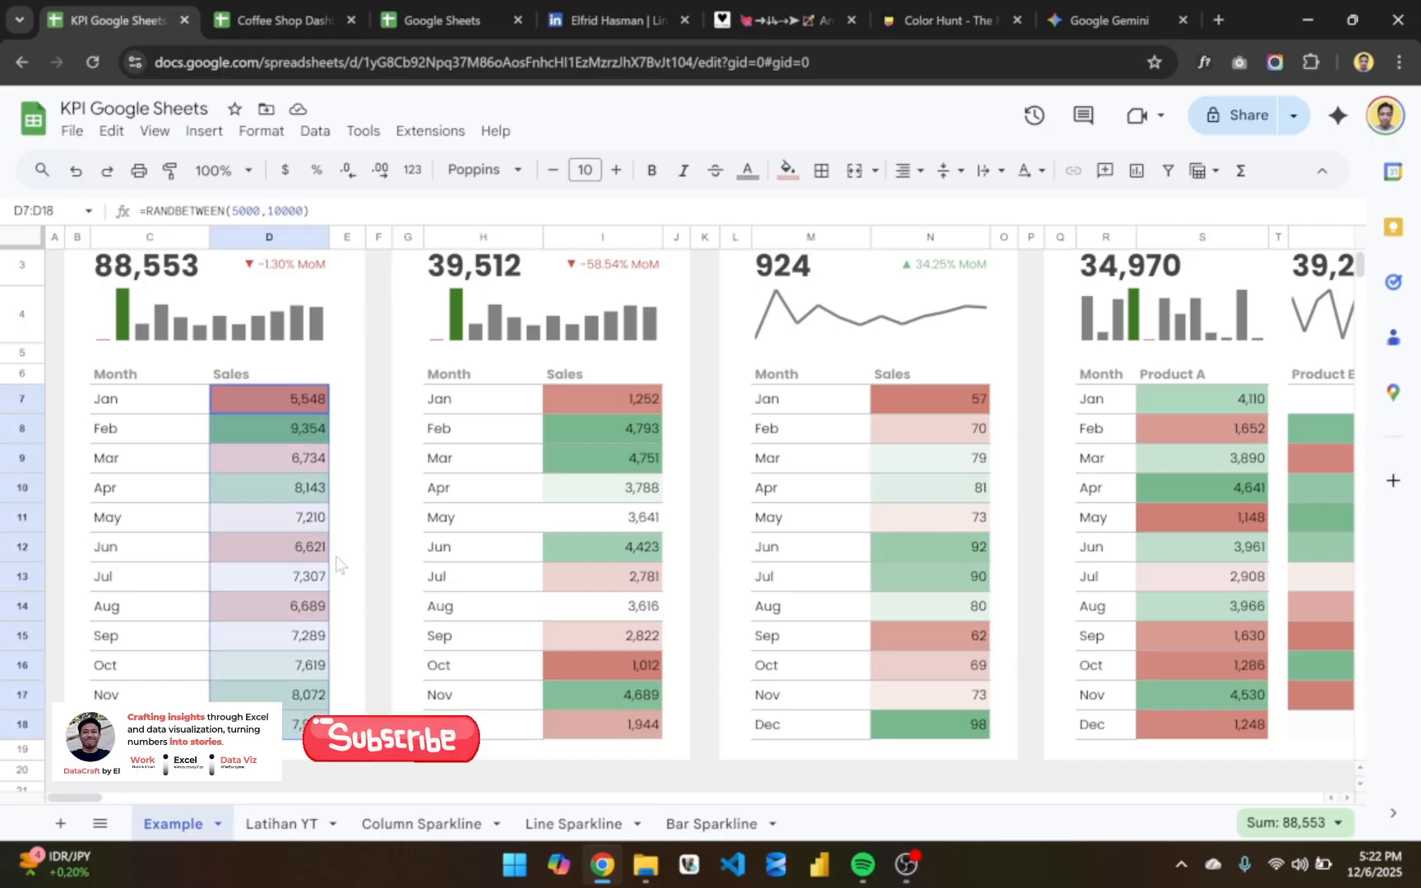
scroll(343, 527, "up", 1)
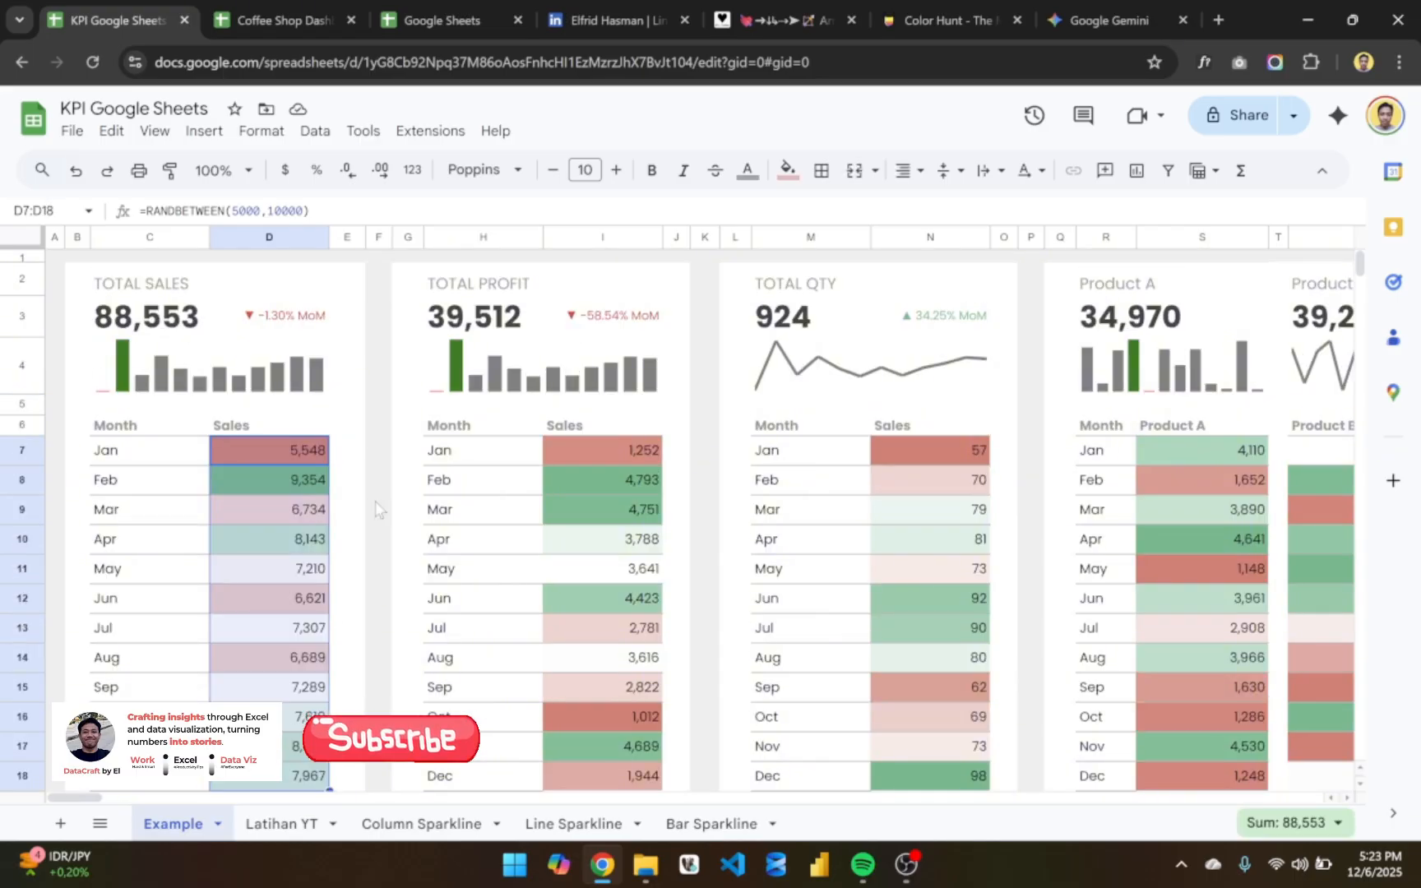
double_click(258, 452)
key("Return")
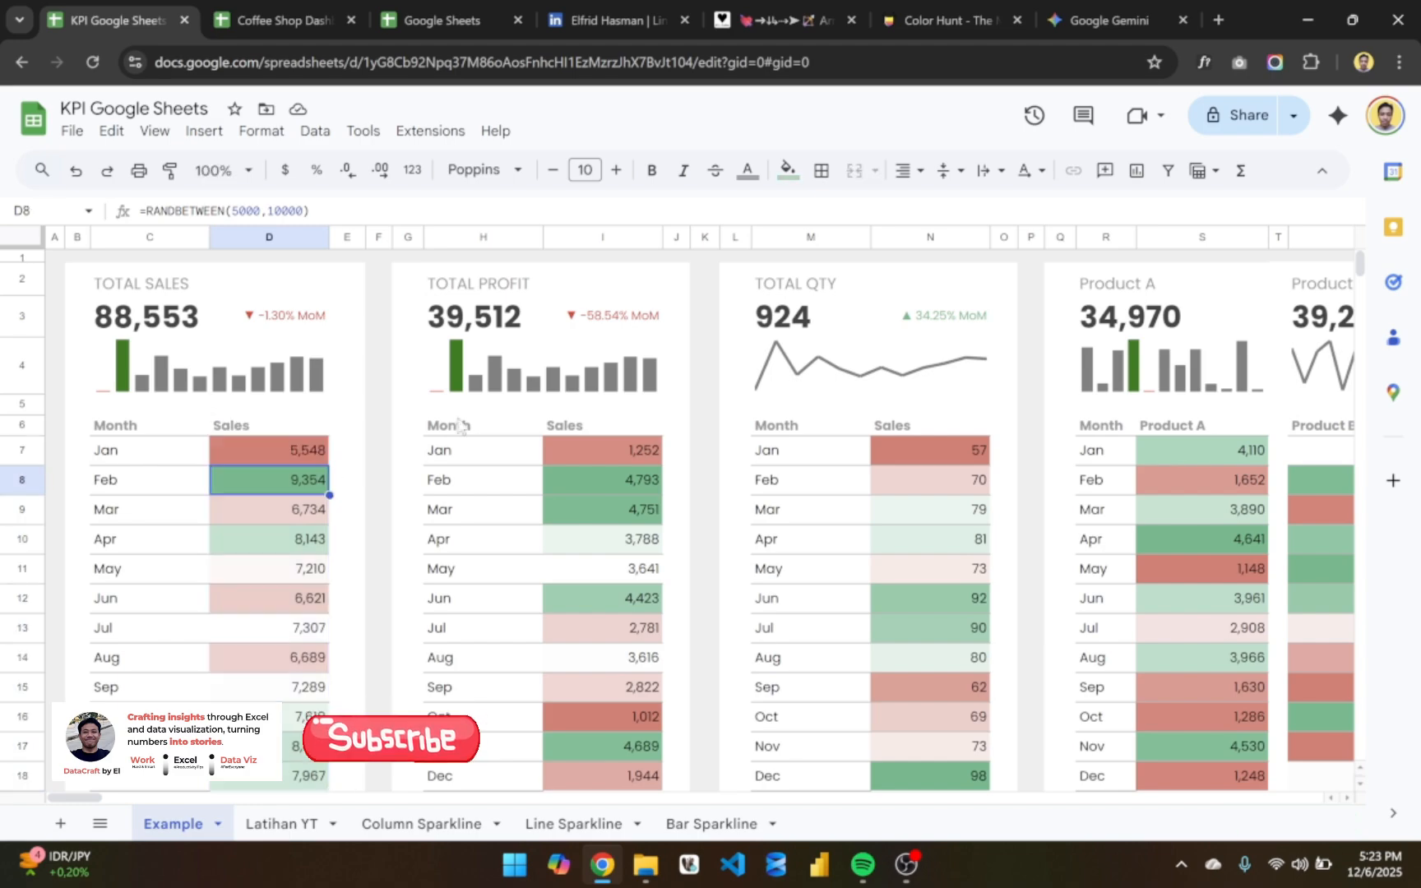
scroll(539, 468, "right", 3)
scroll(539, 468, "left", 3)
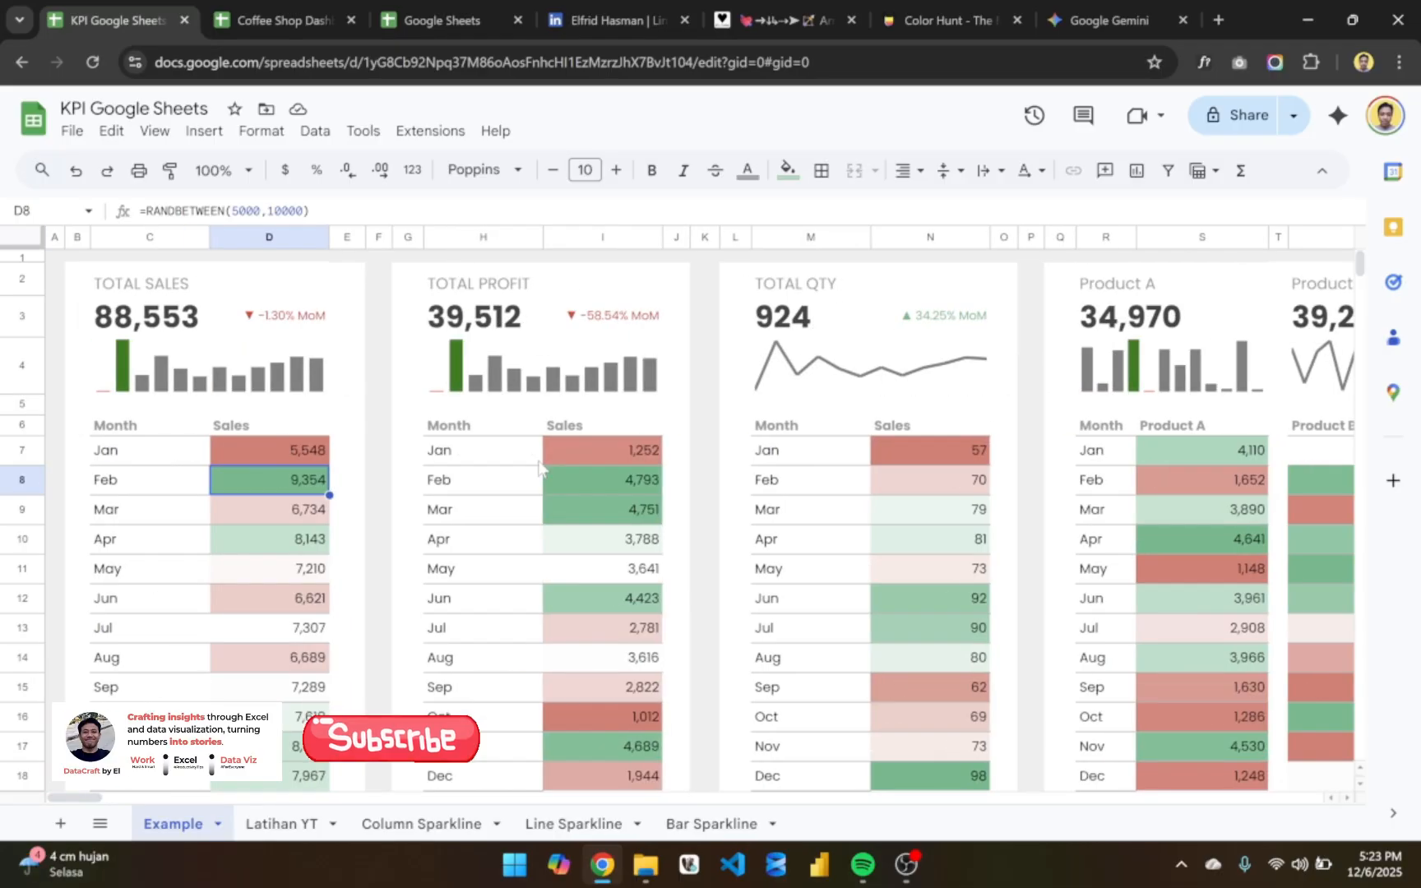
left_click(465, 7)
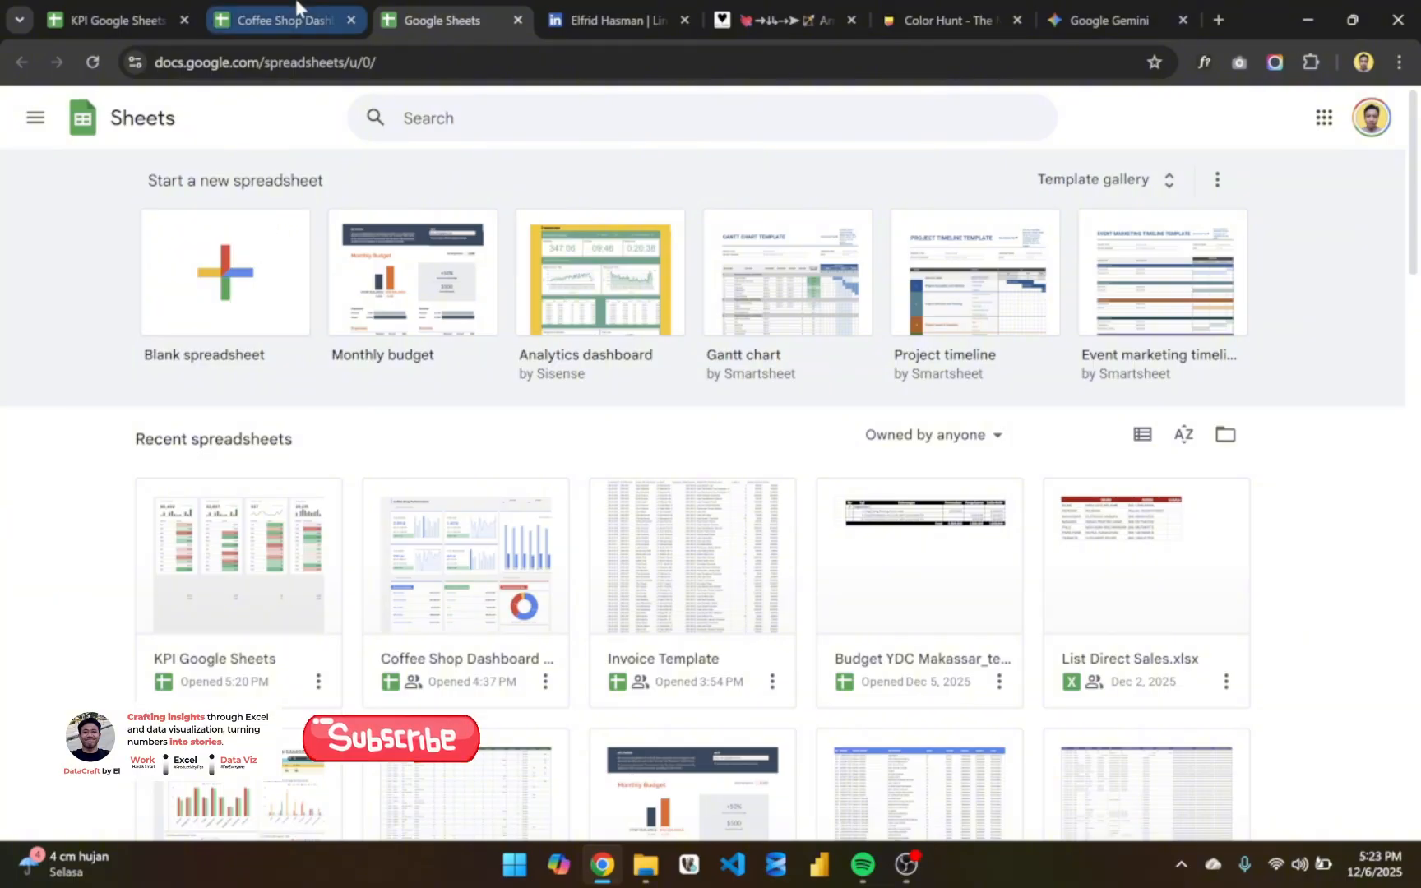
left_click(146, 8)
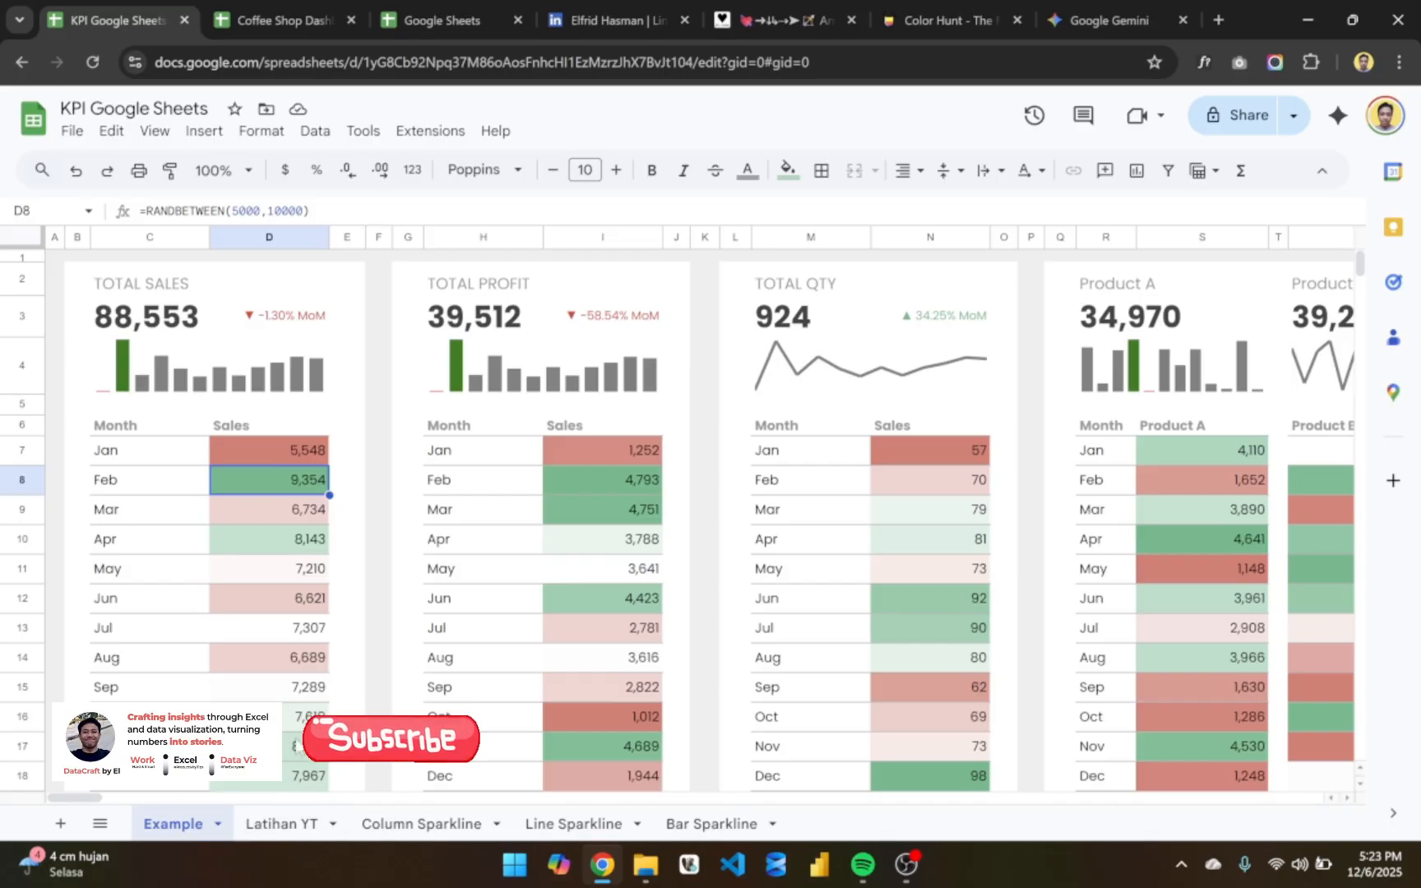
- Open the Latihan YT sheet and hide its gridlines
left_click(282, 823)
left_click(317, 477)
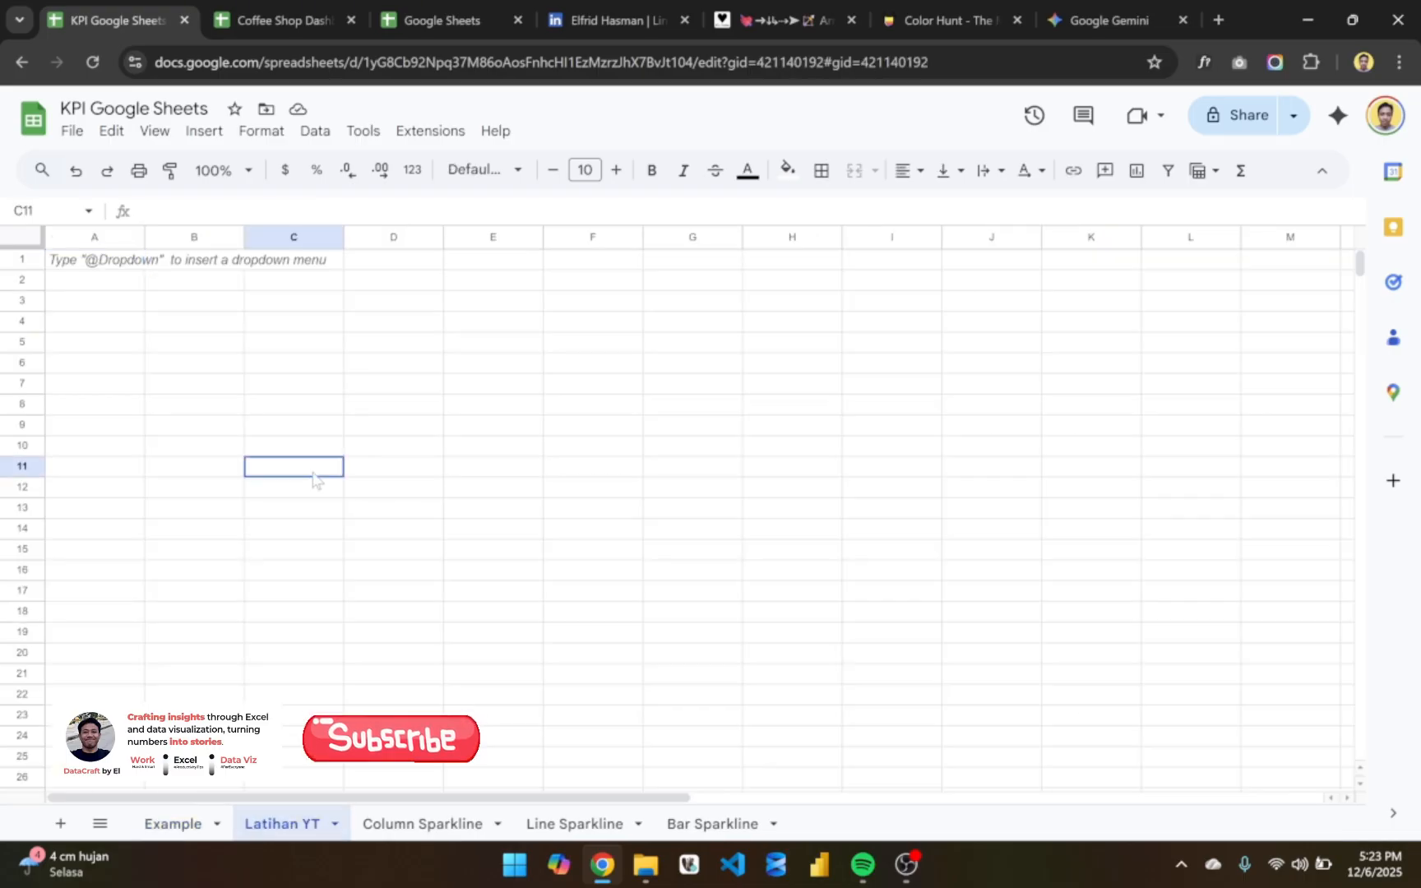
left_click(422, 366)
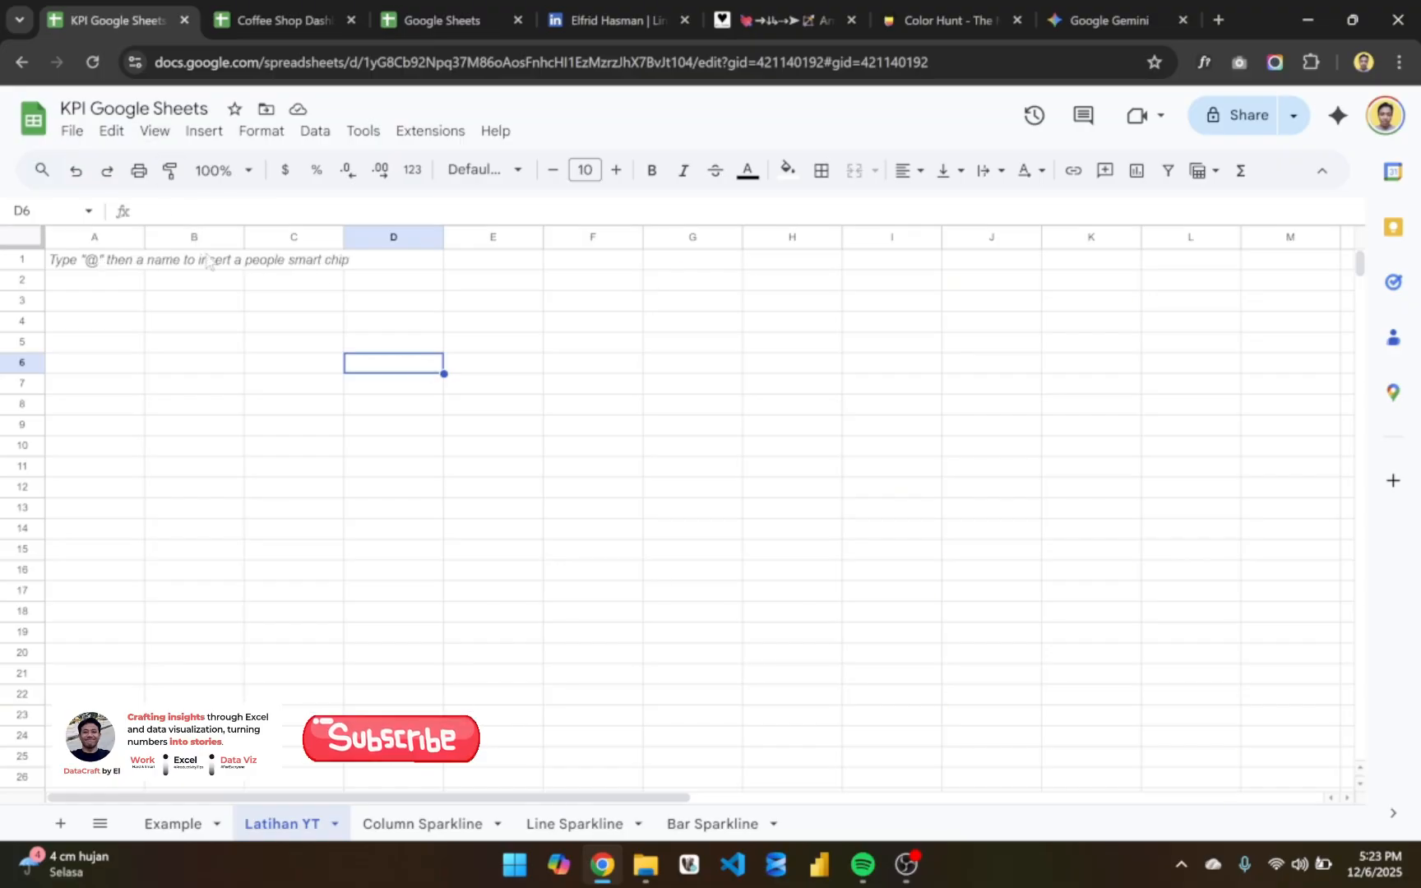
left_click(471, 374)
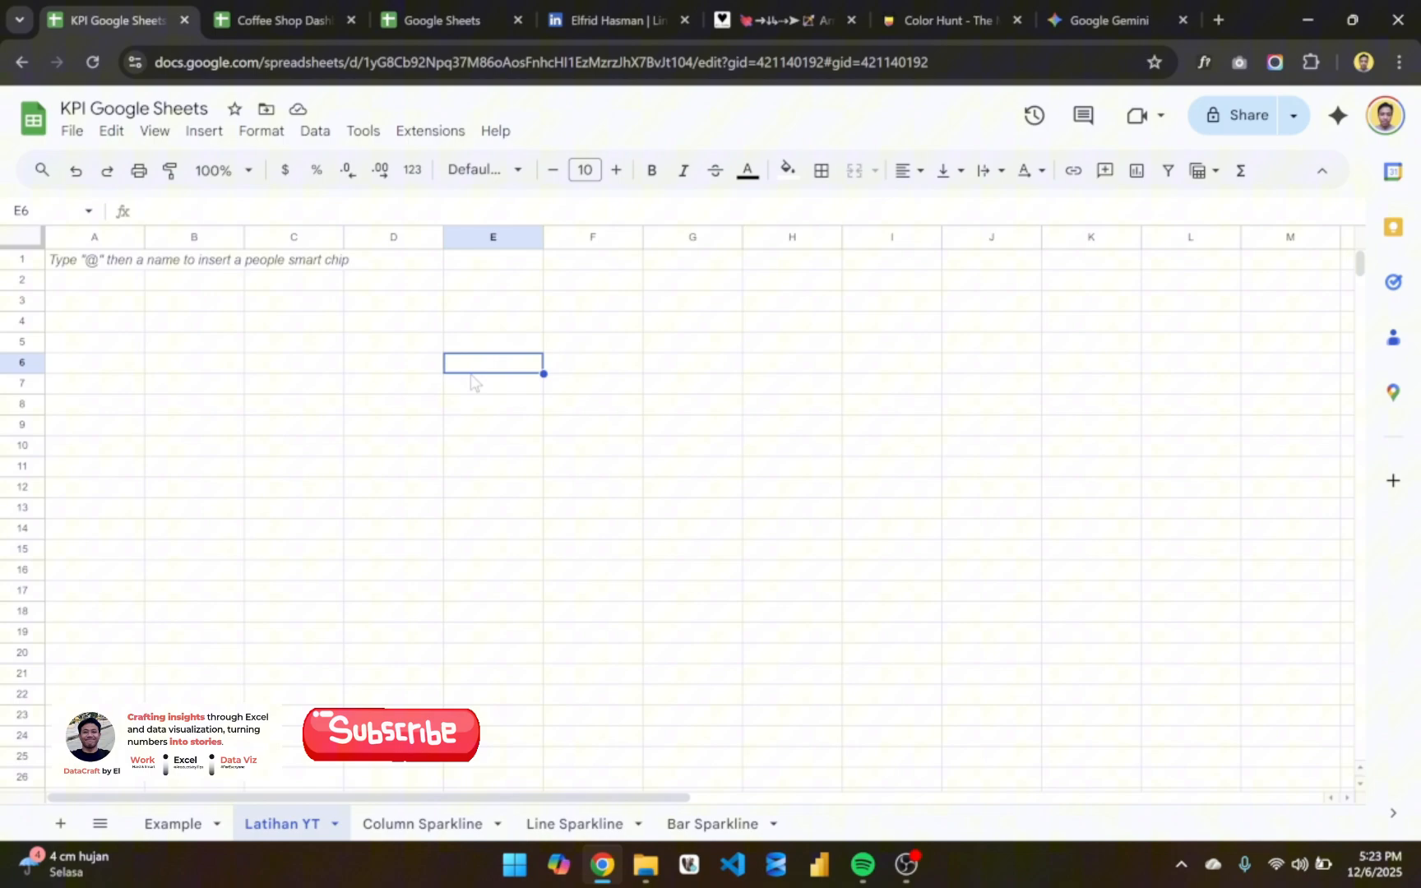
left_click(163, 135)
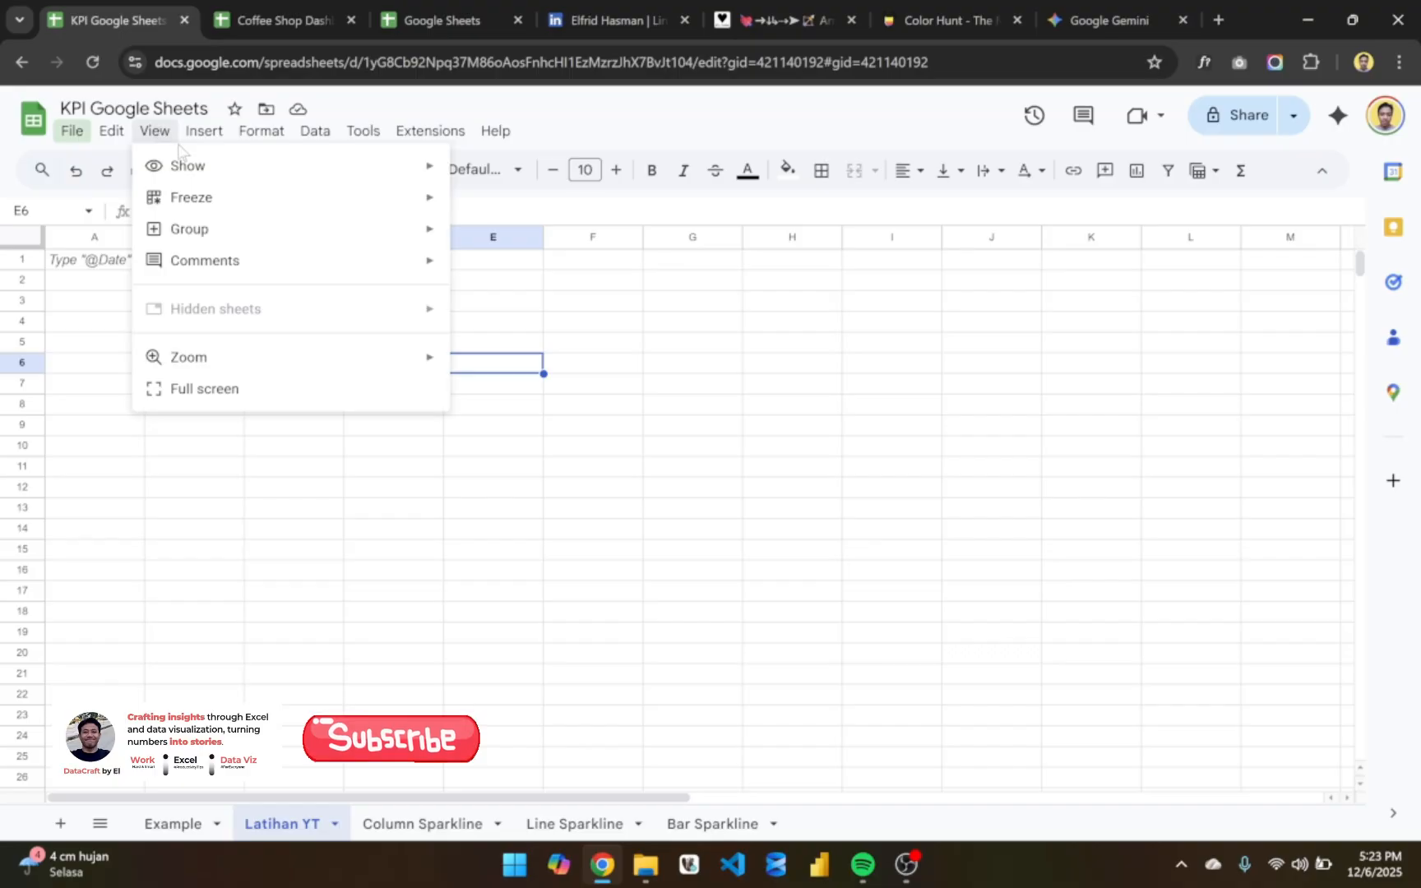
mouse_move(200, 168)
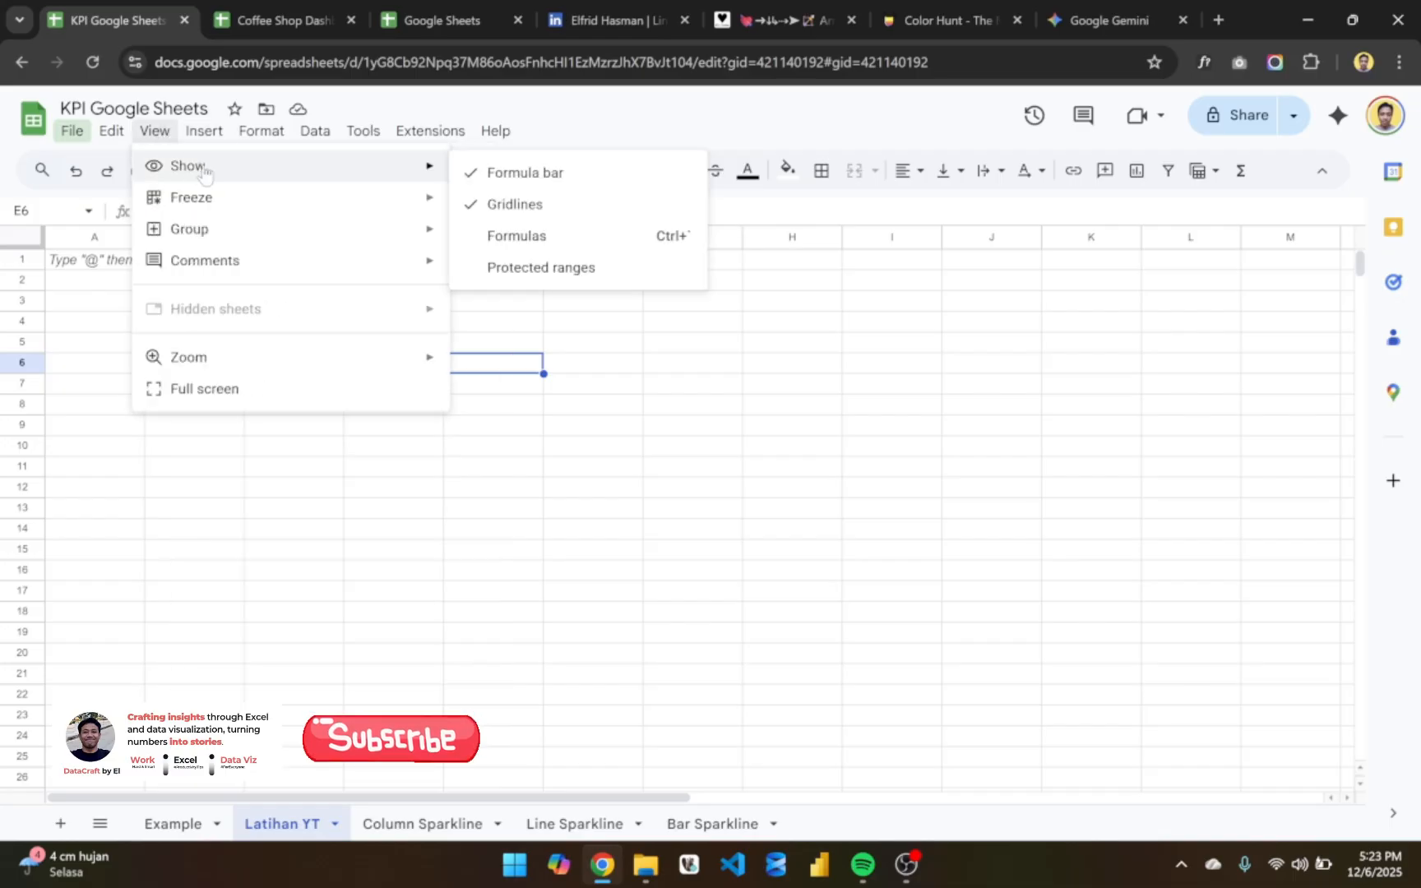
left_click(521, 208)
left_click(535, 425)
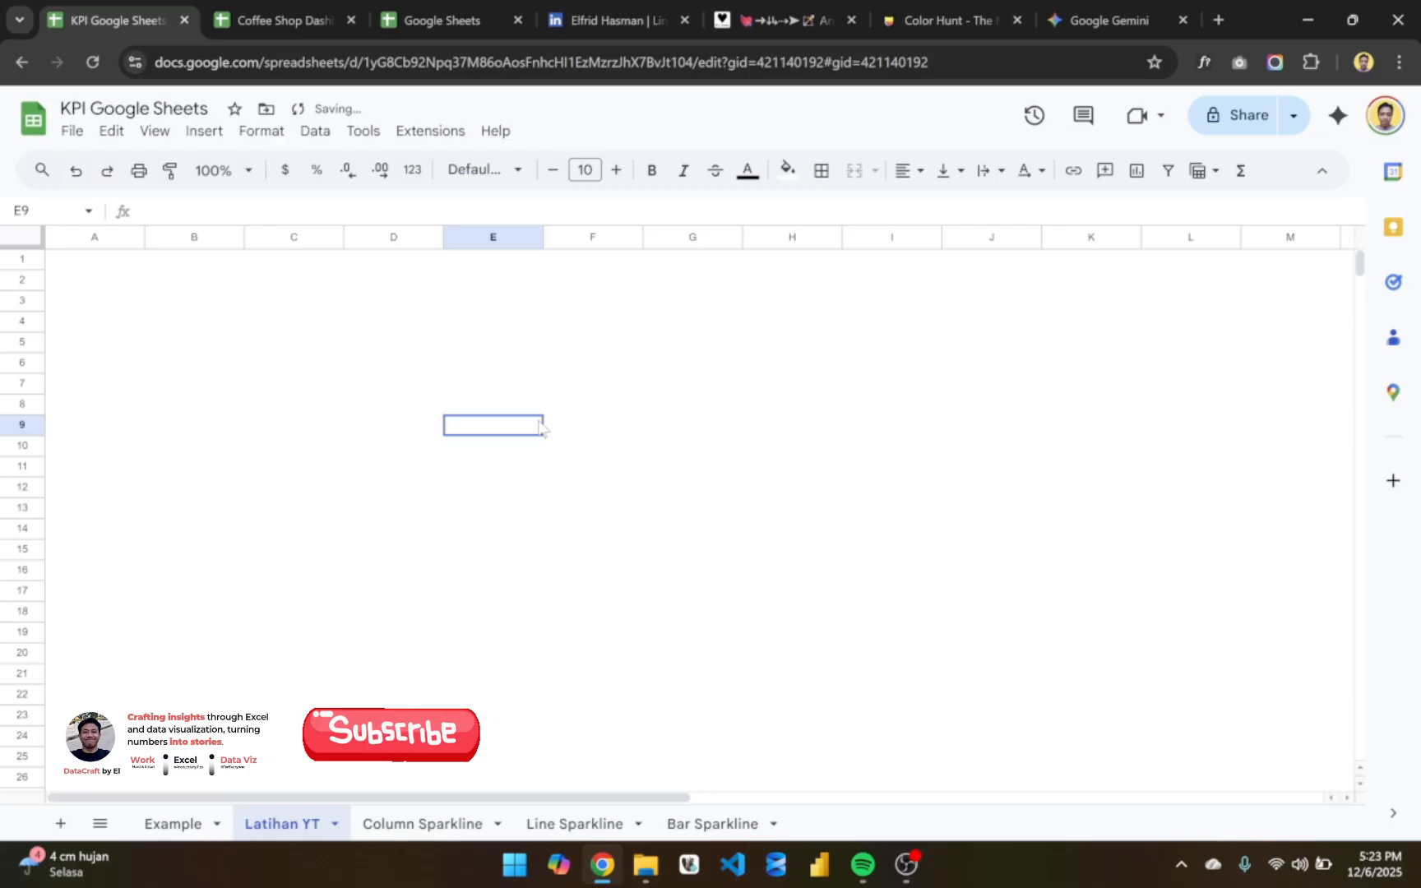
left_click(531, 349)
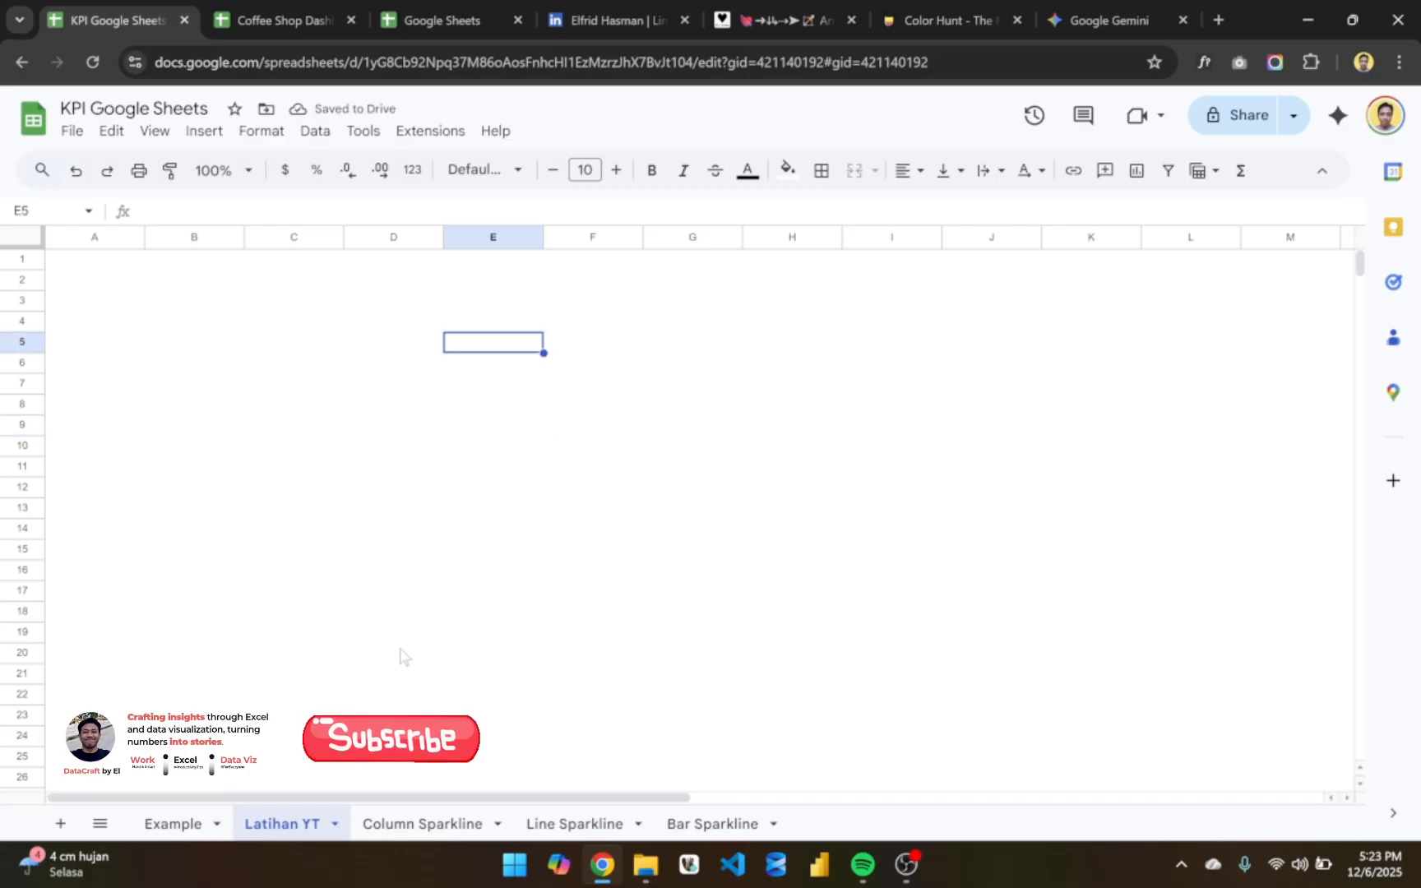
- Review the Example sheet's card layout: the title in row 2, the KPI values in row 3 and the sparklines in row 4
left_click(173, 823)
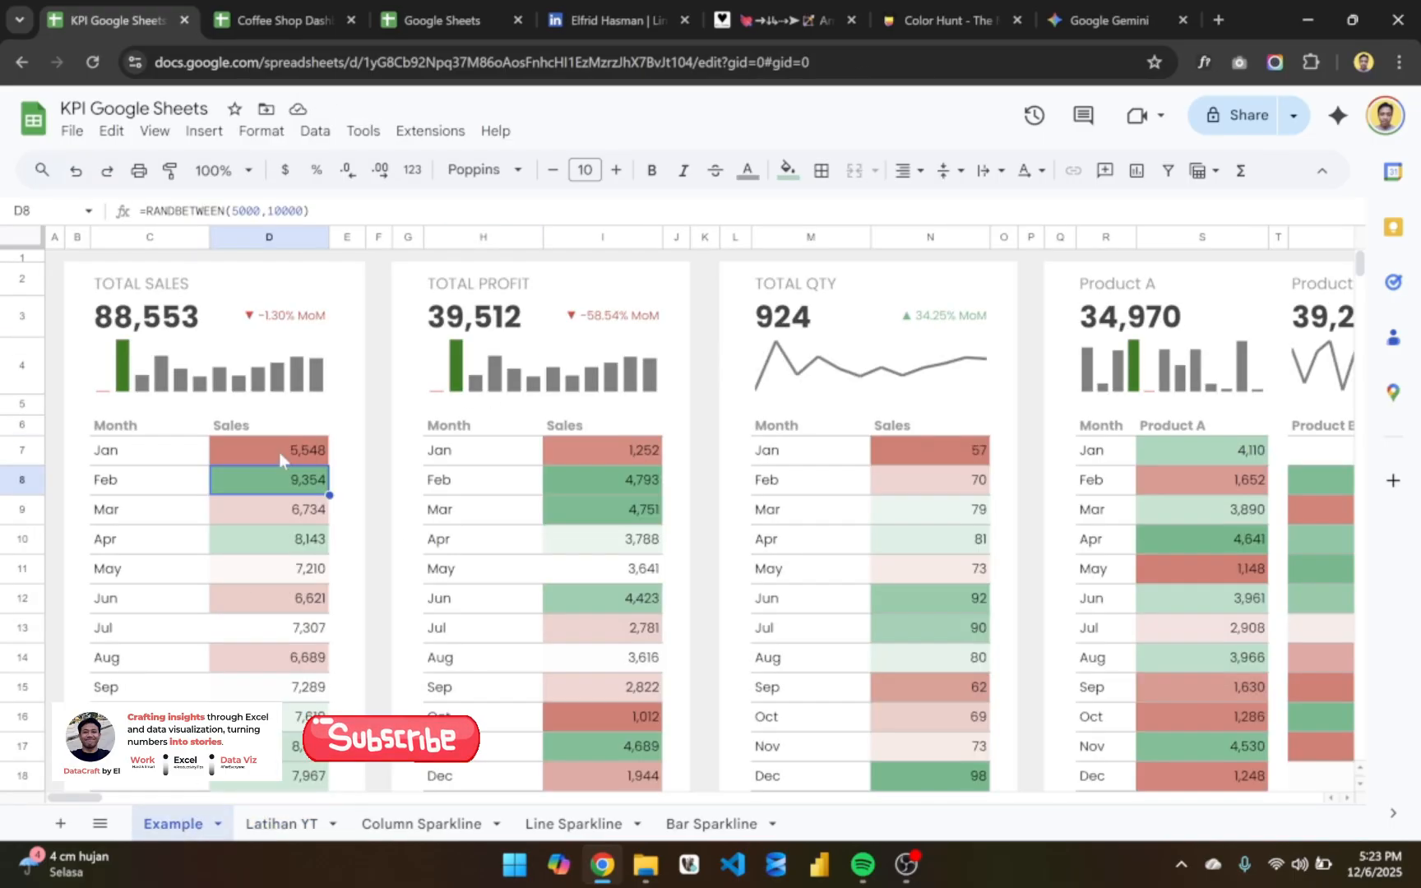
left_click(171, 289)
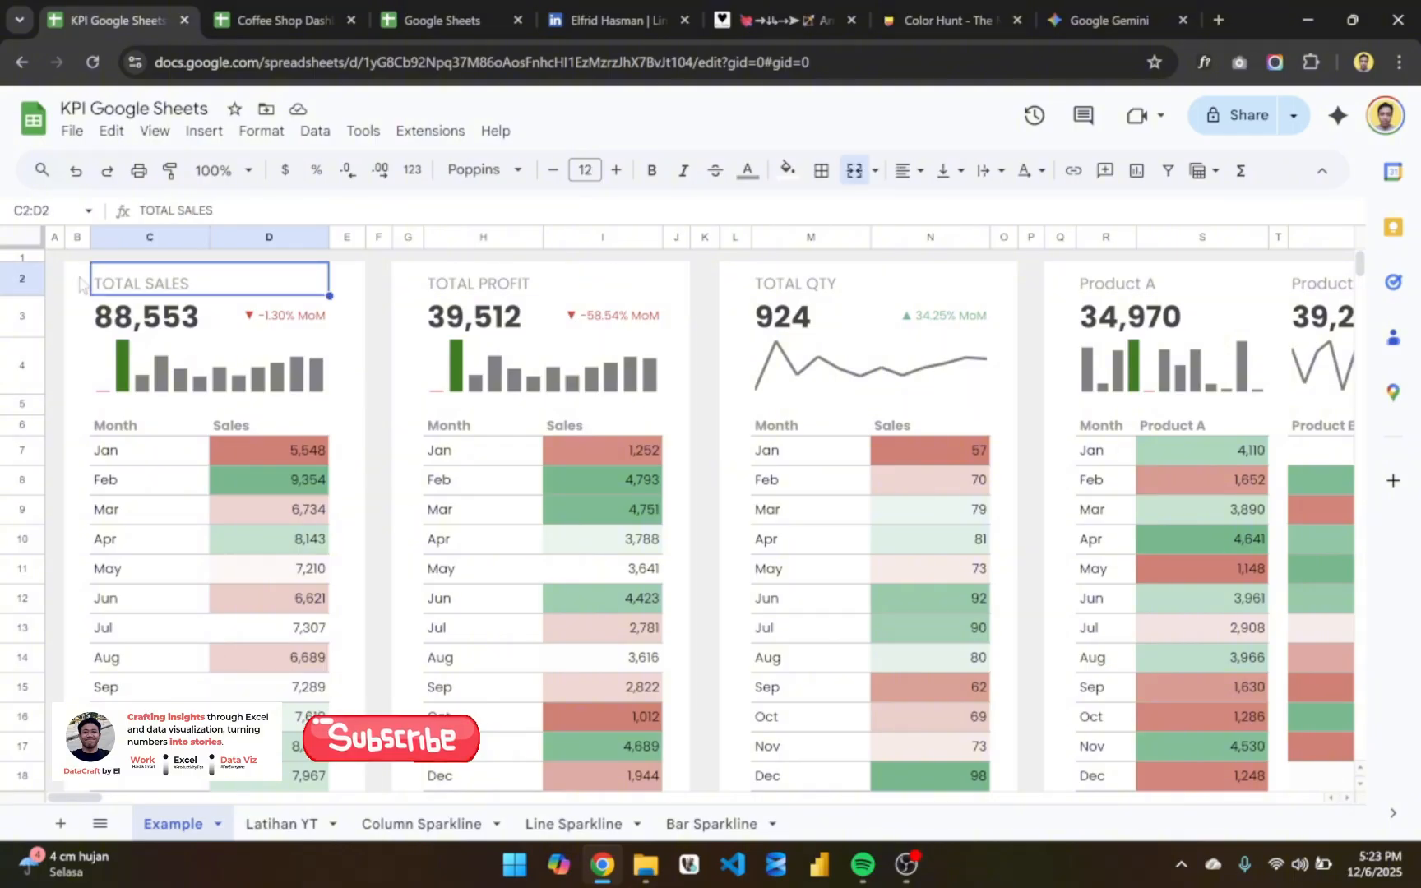
left_click(79, 282)
left_click(23, 279)
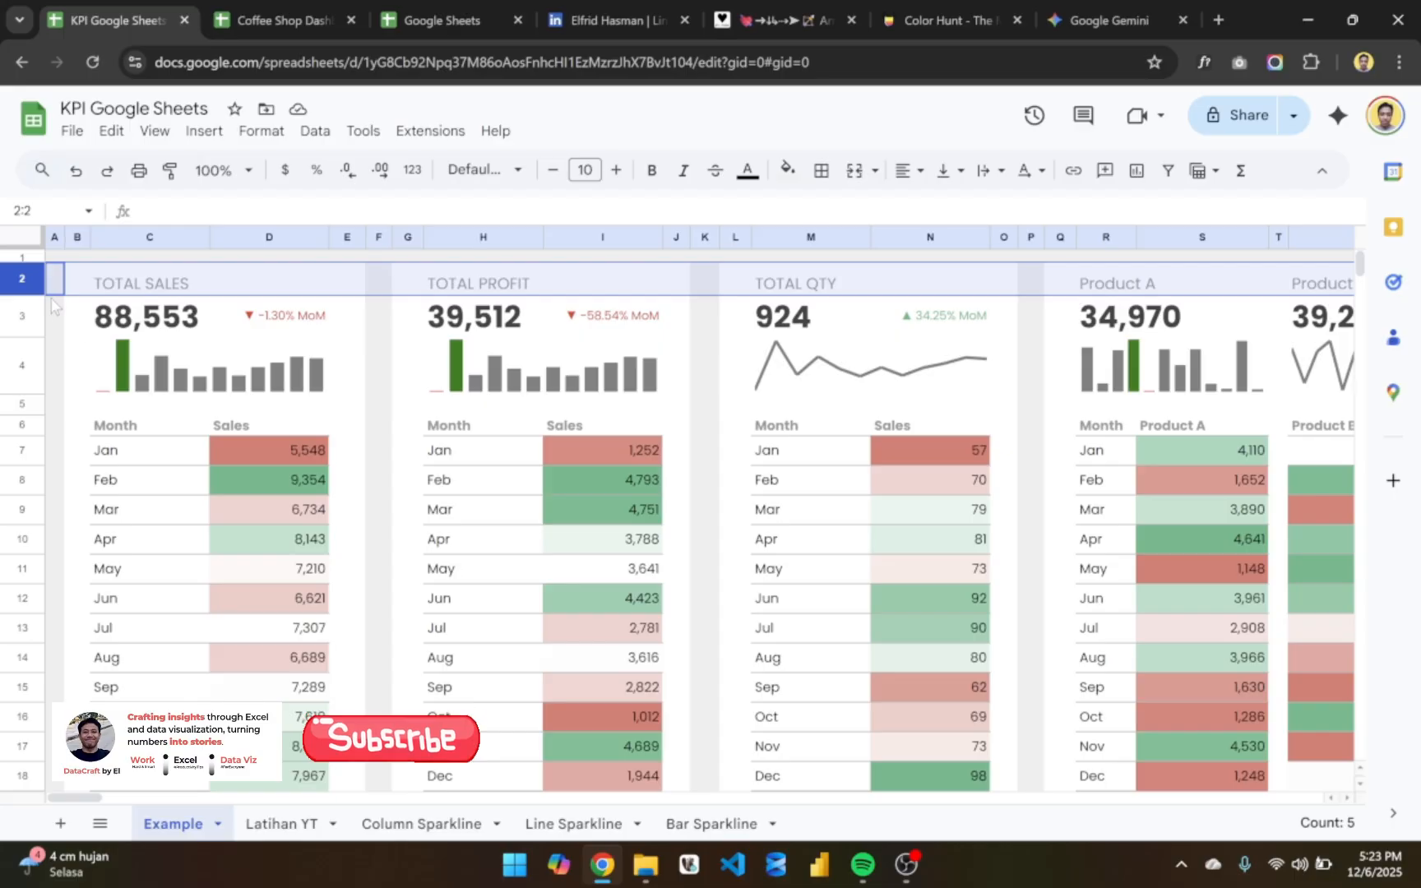
left_click(26, 319)
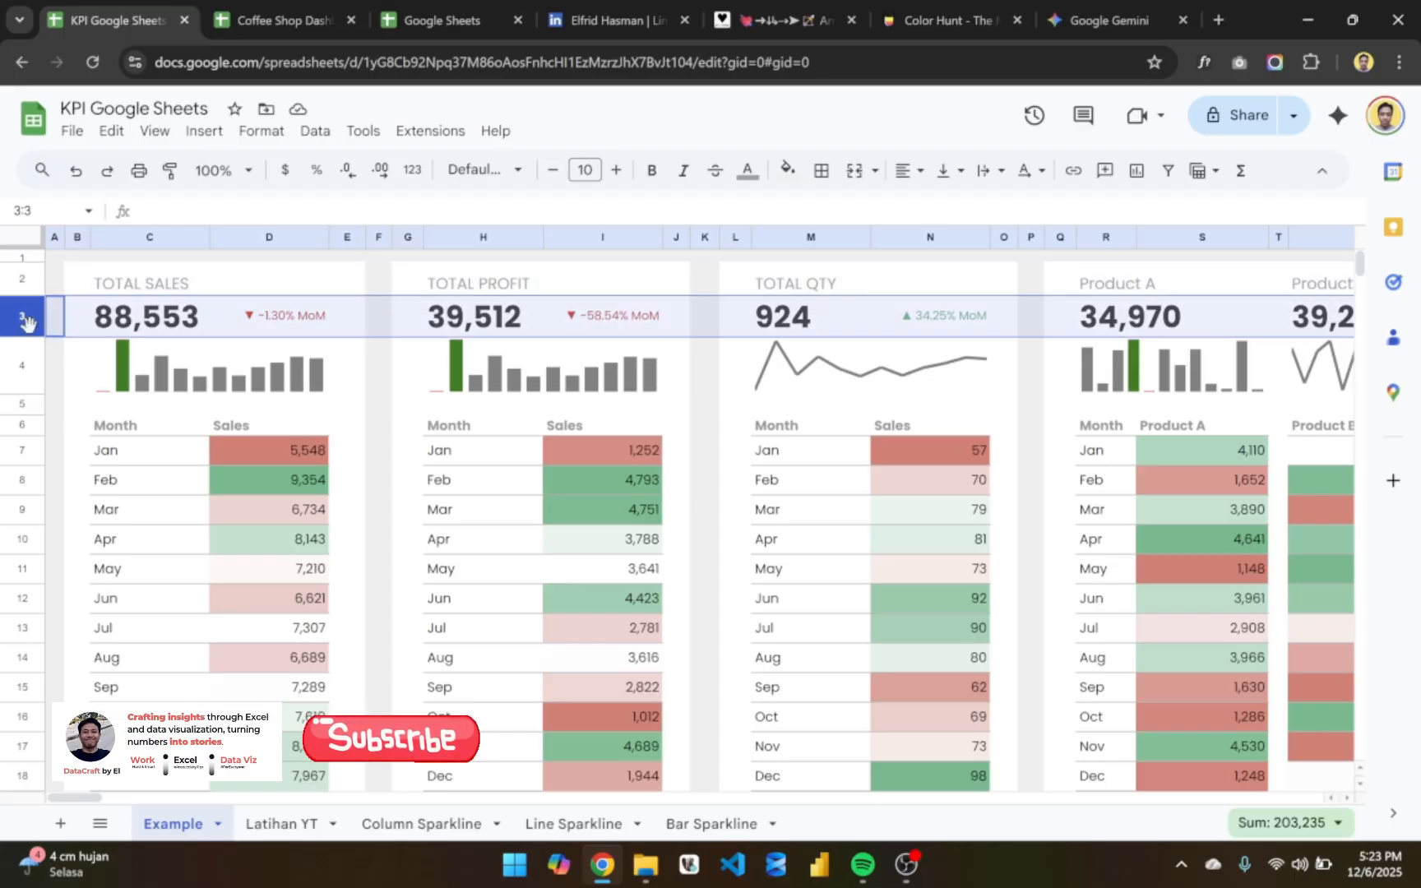
left_click(23, 373)
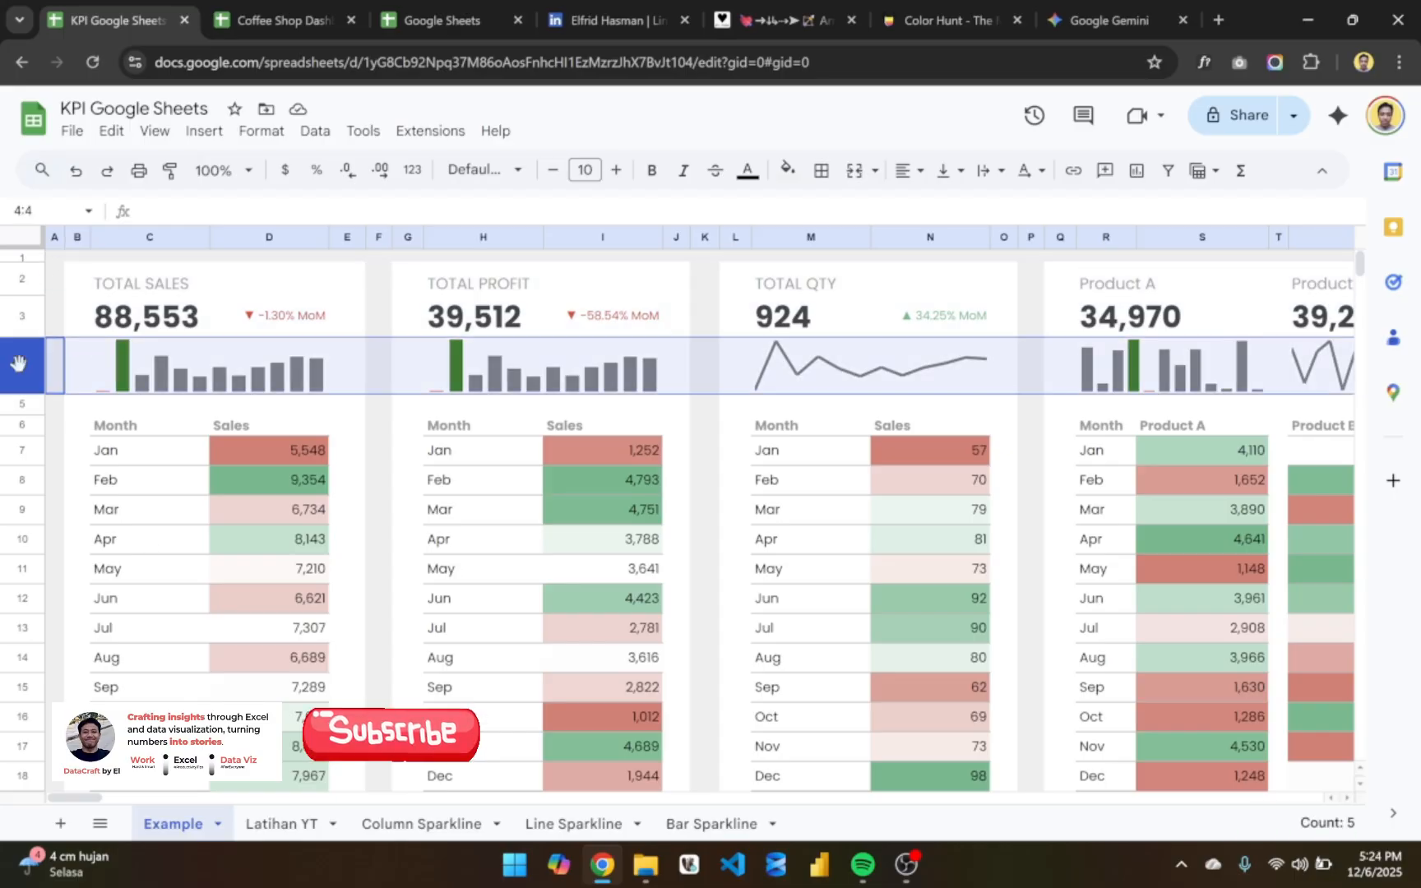
left_click(244, 368)
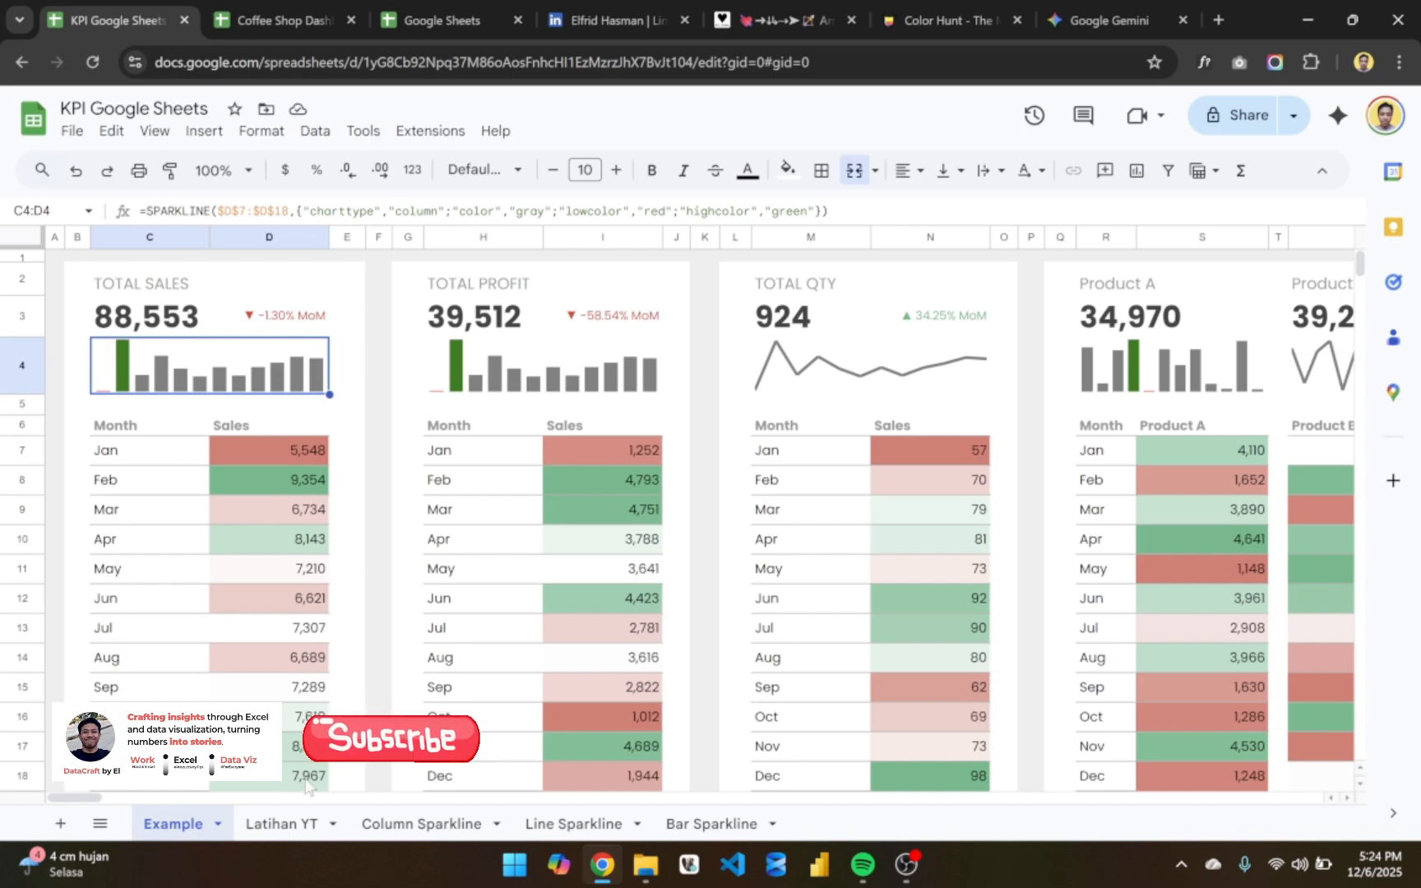
- Return to the Latihan YT sheet and set the width of column B to 30 pixels
left_click(303, 824)
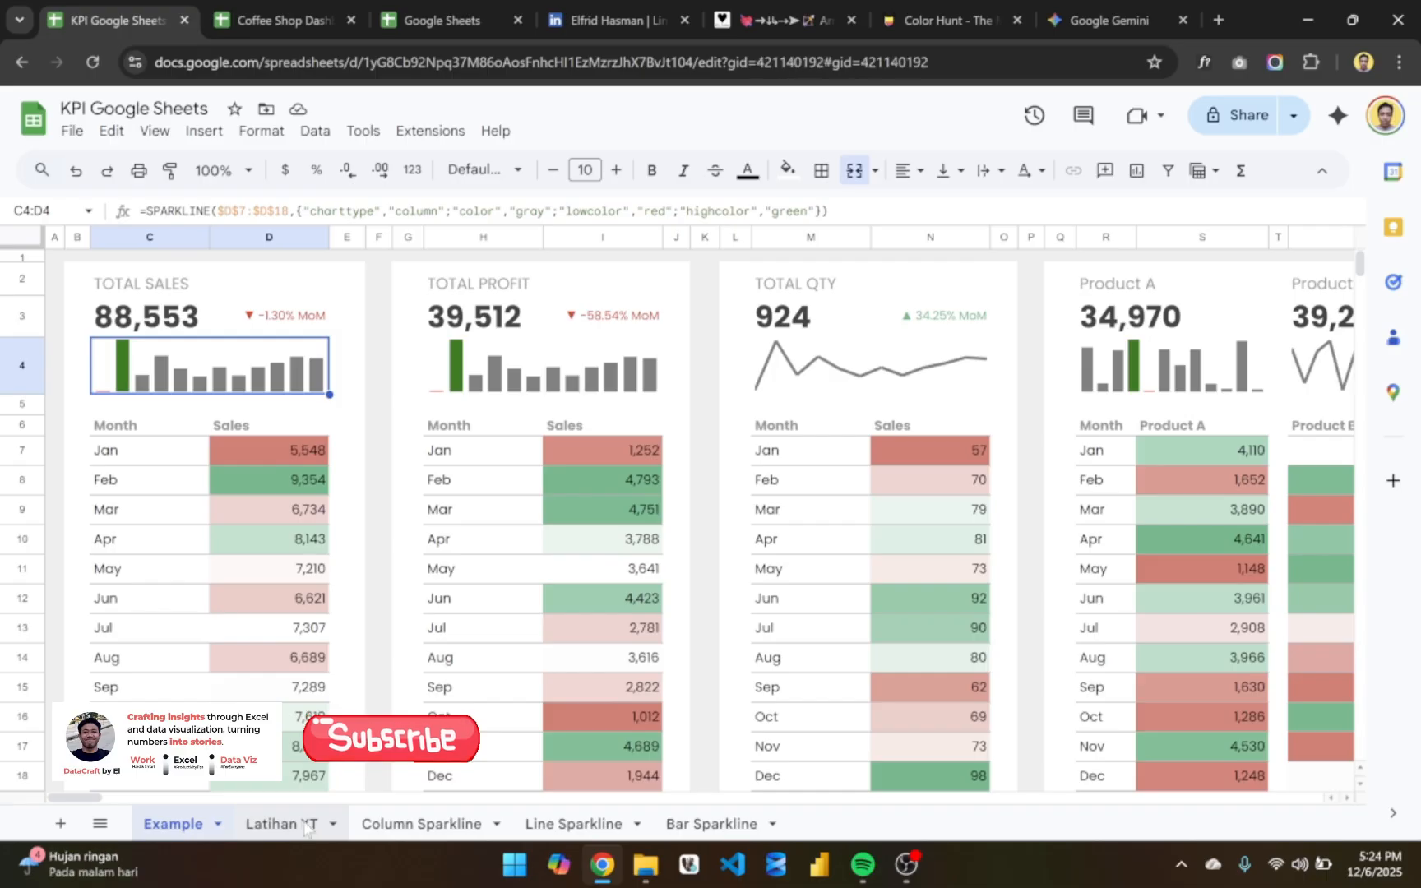
left_click(176, 350)
left_click(106, 301)
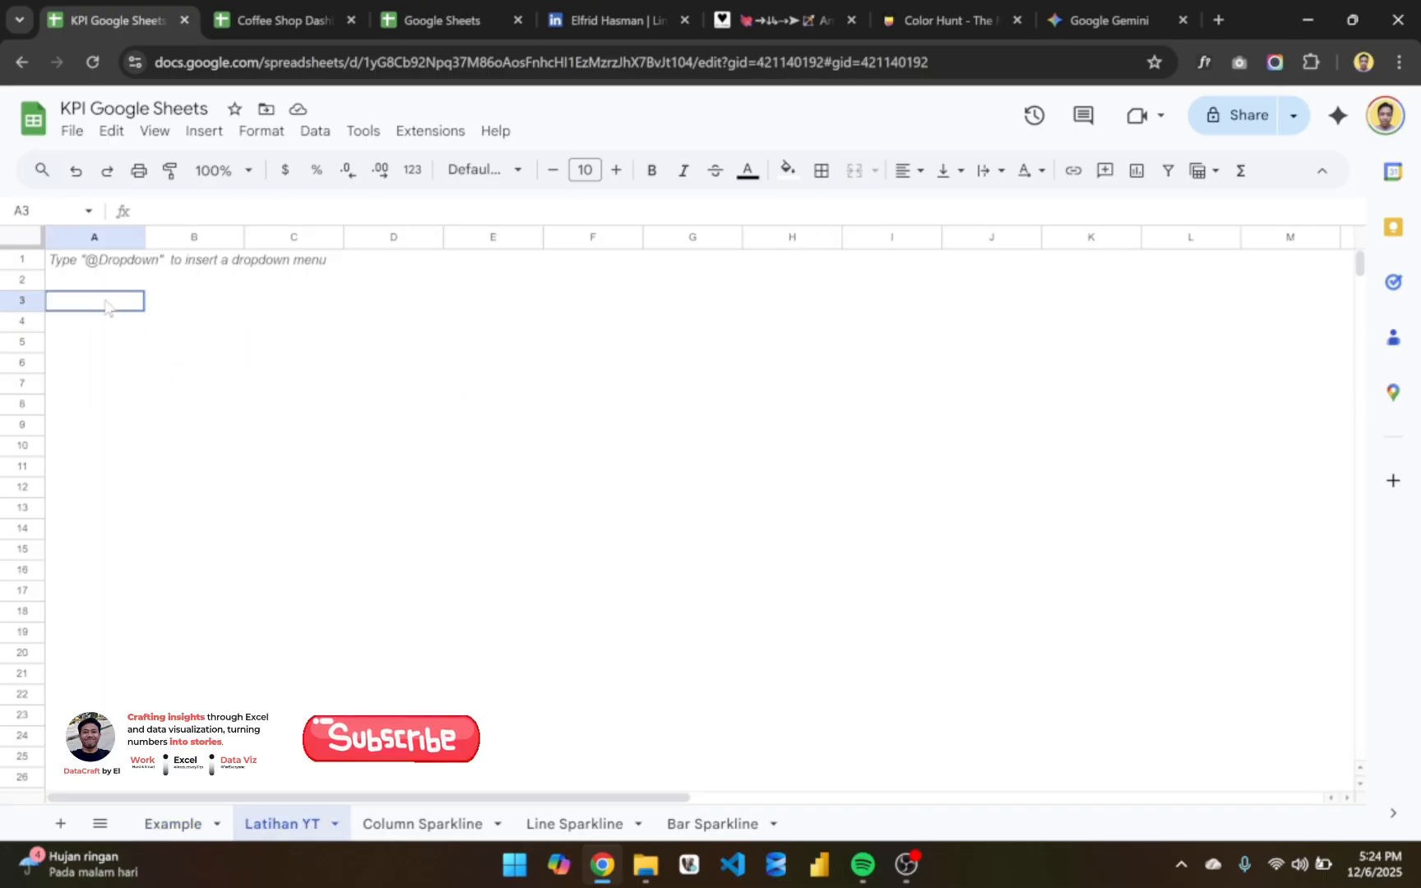
key("Right")
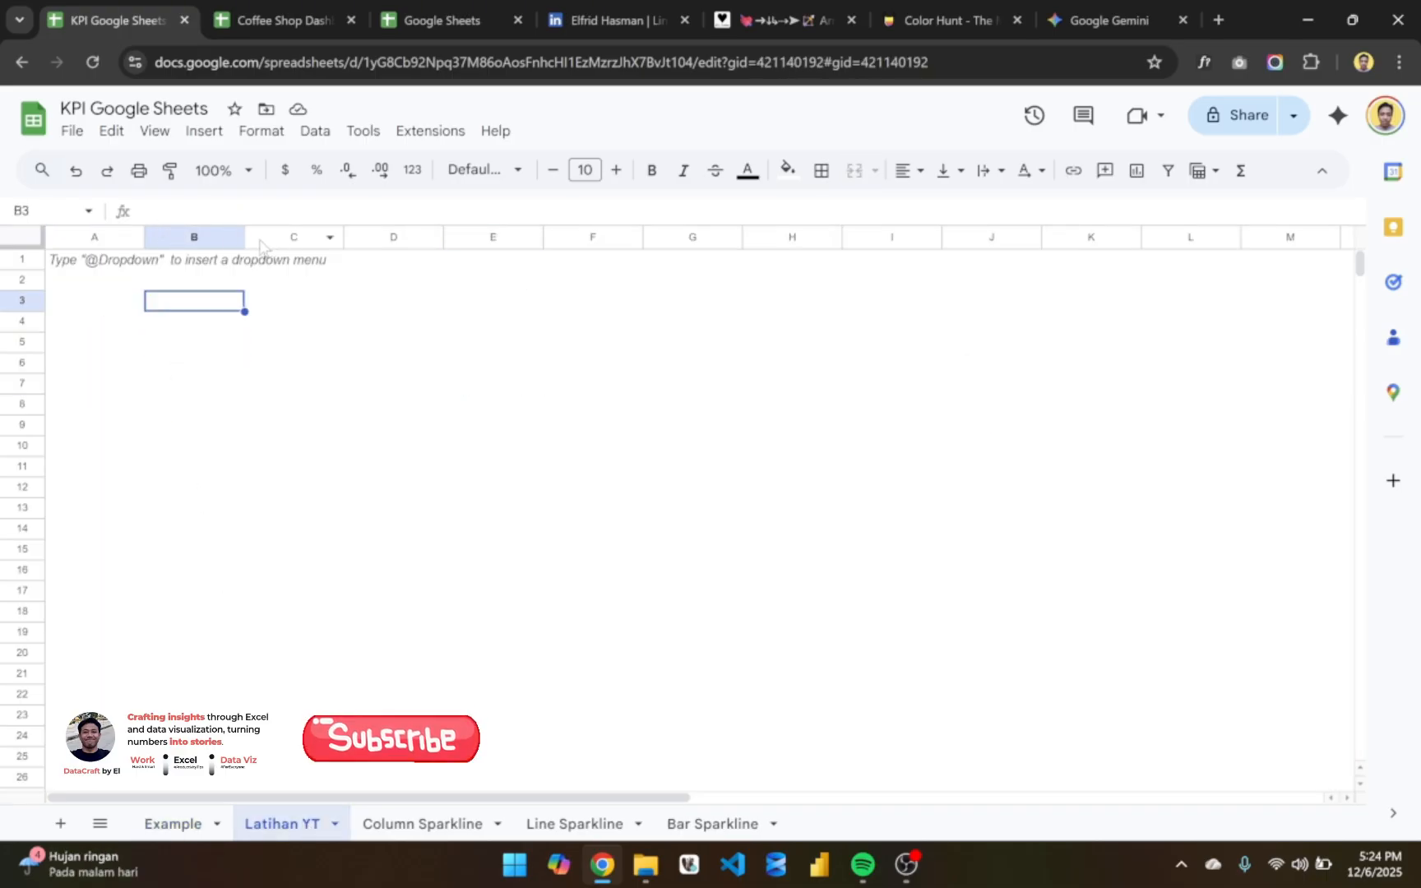
left_click_drag(244, 237, 178, 237)
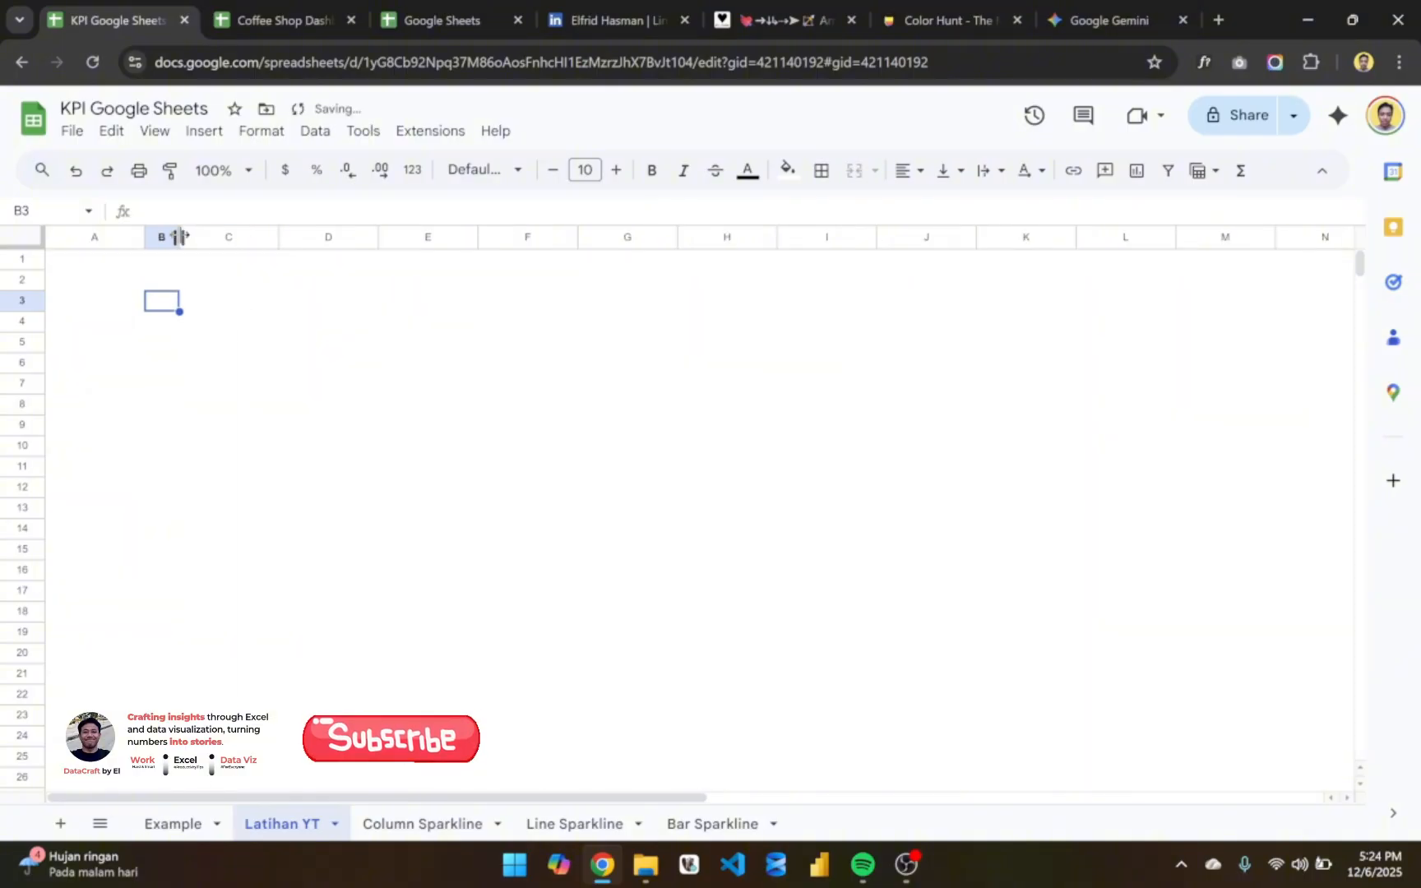
left_click(163, 237)
right_click(165, 237)
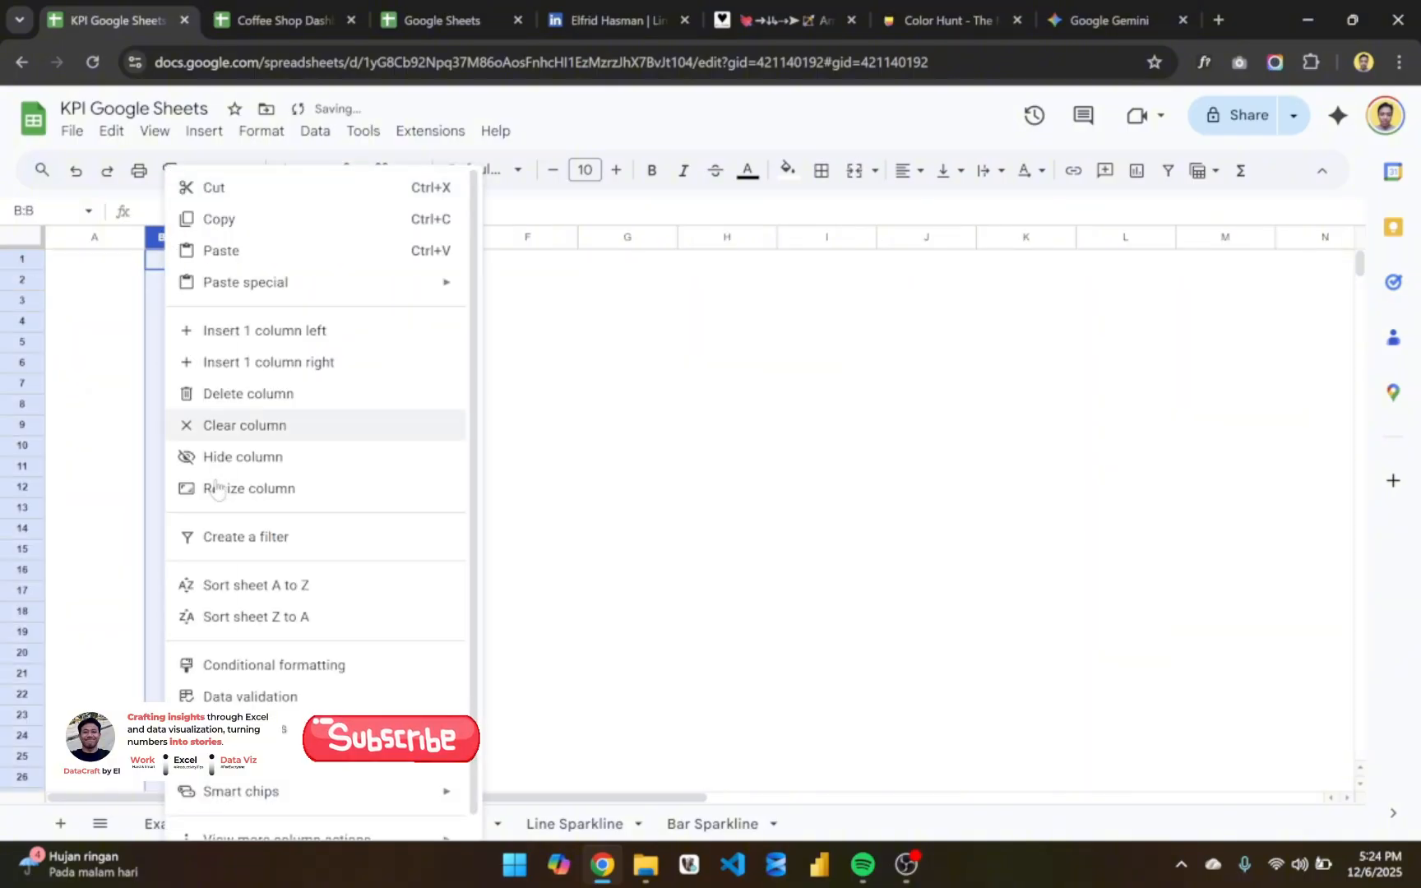
left_click(263, 488)
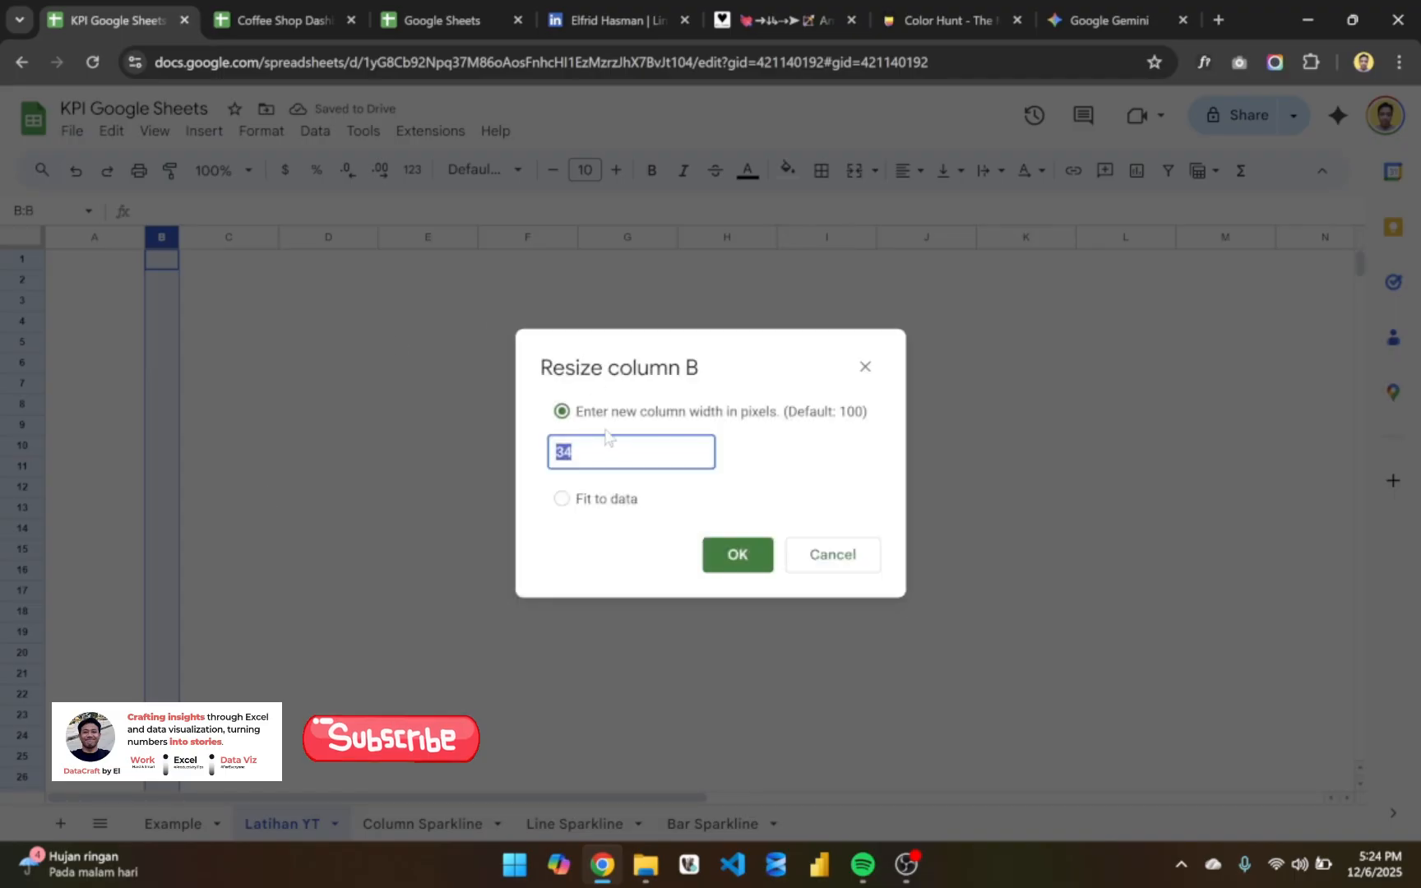
type("30")
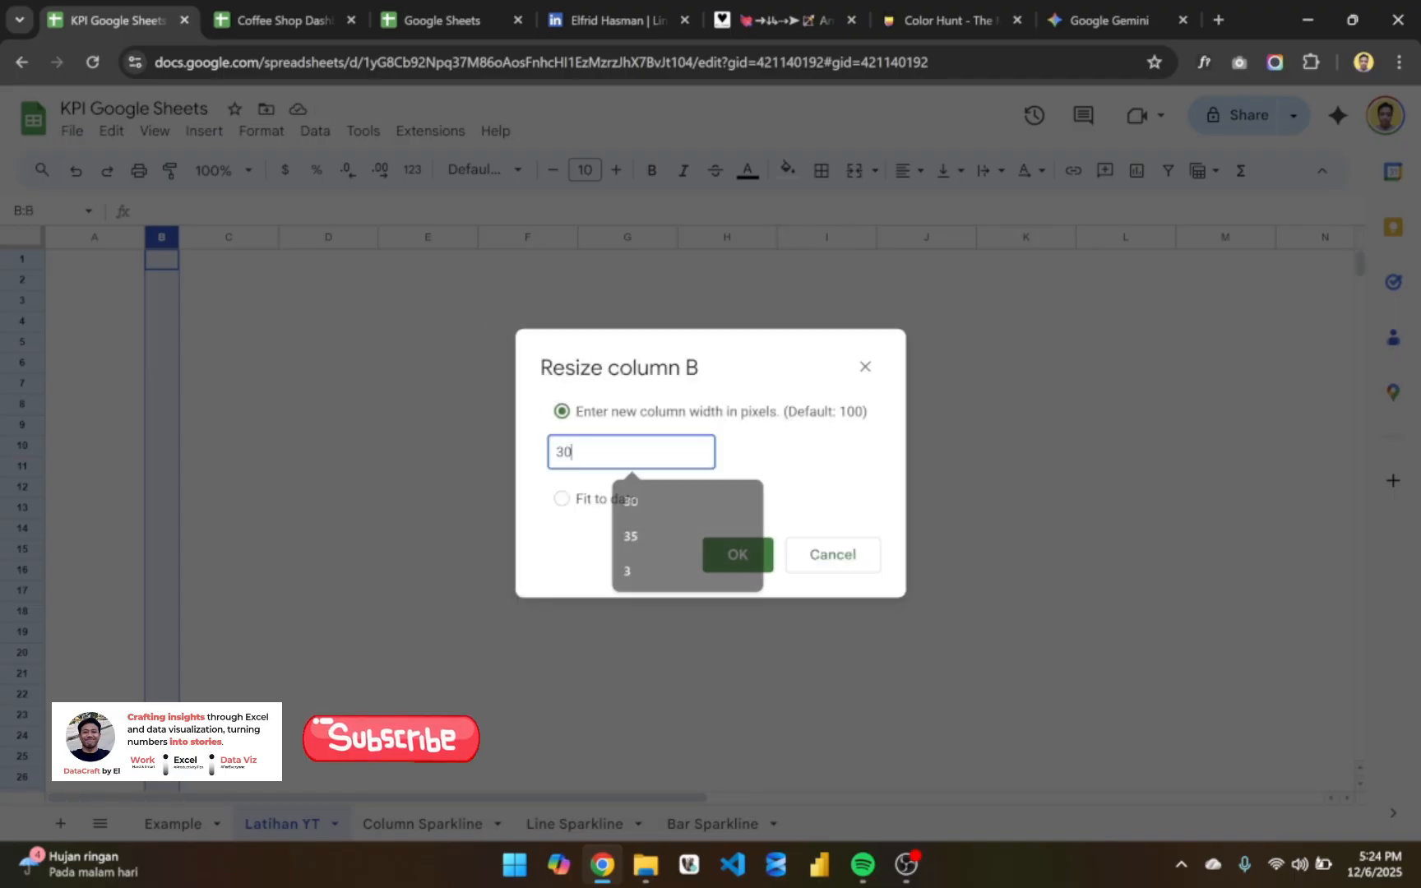
key("Return")
- Set the width of column A to 30 pixels
left_click(92, 239)
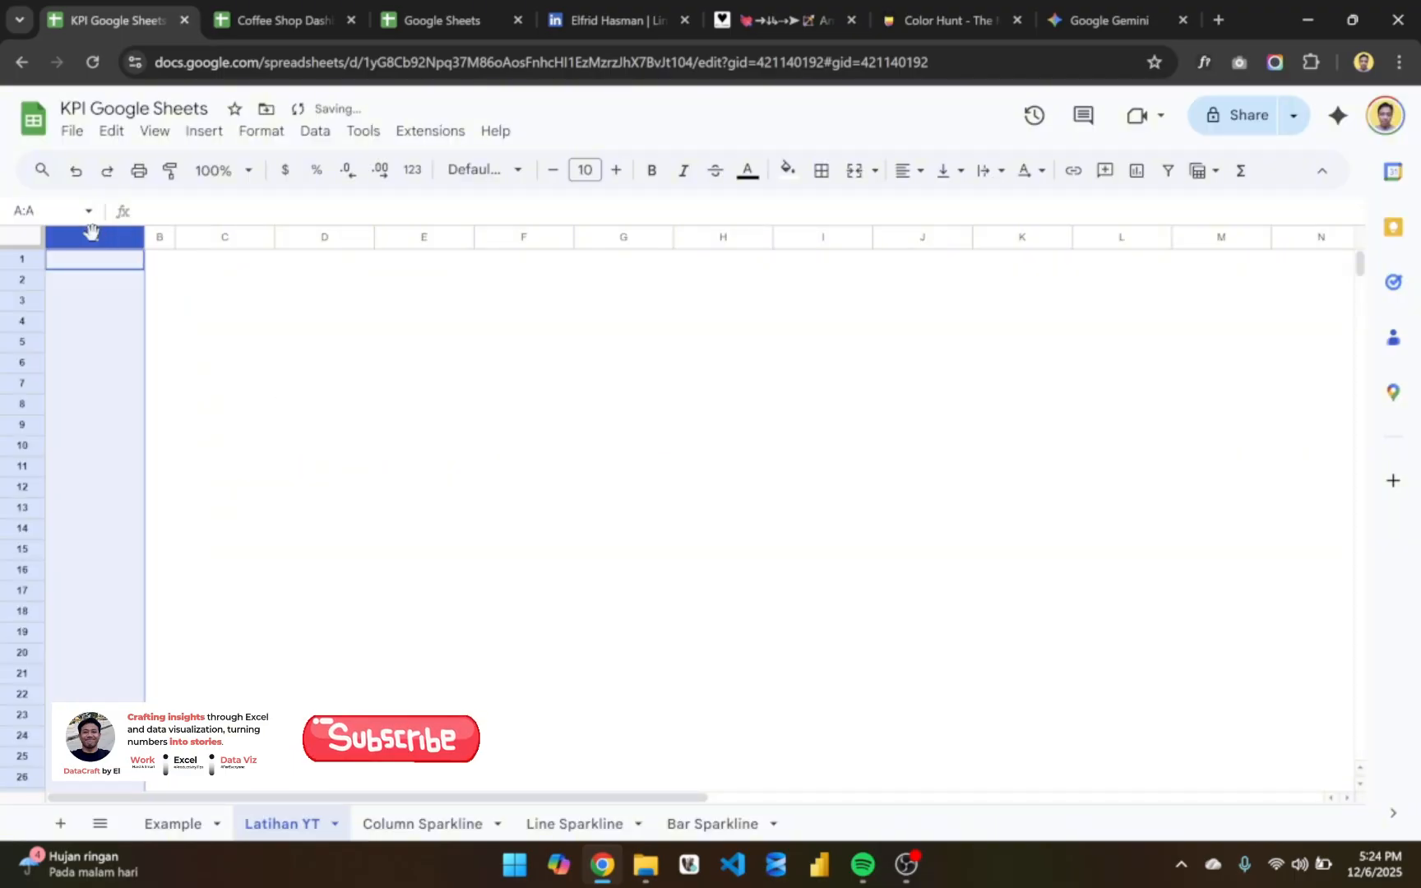
right_click(91, 236)
left_click(218, 492)
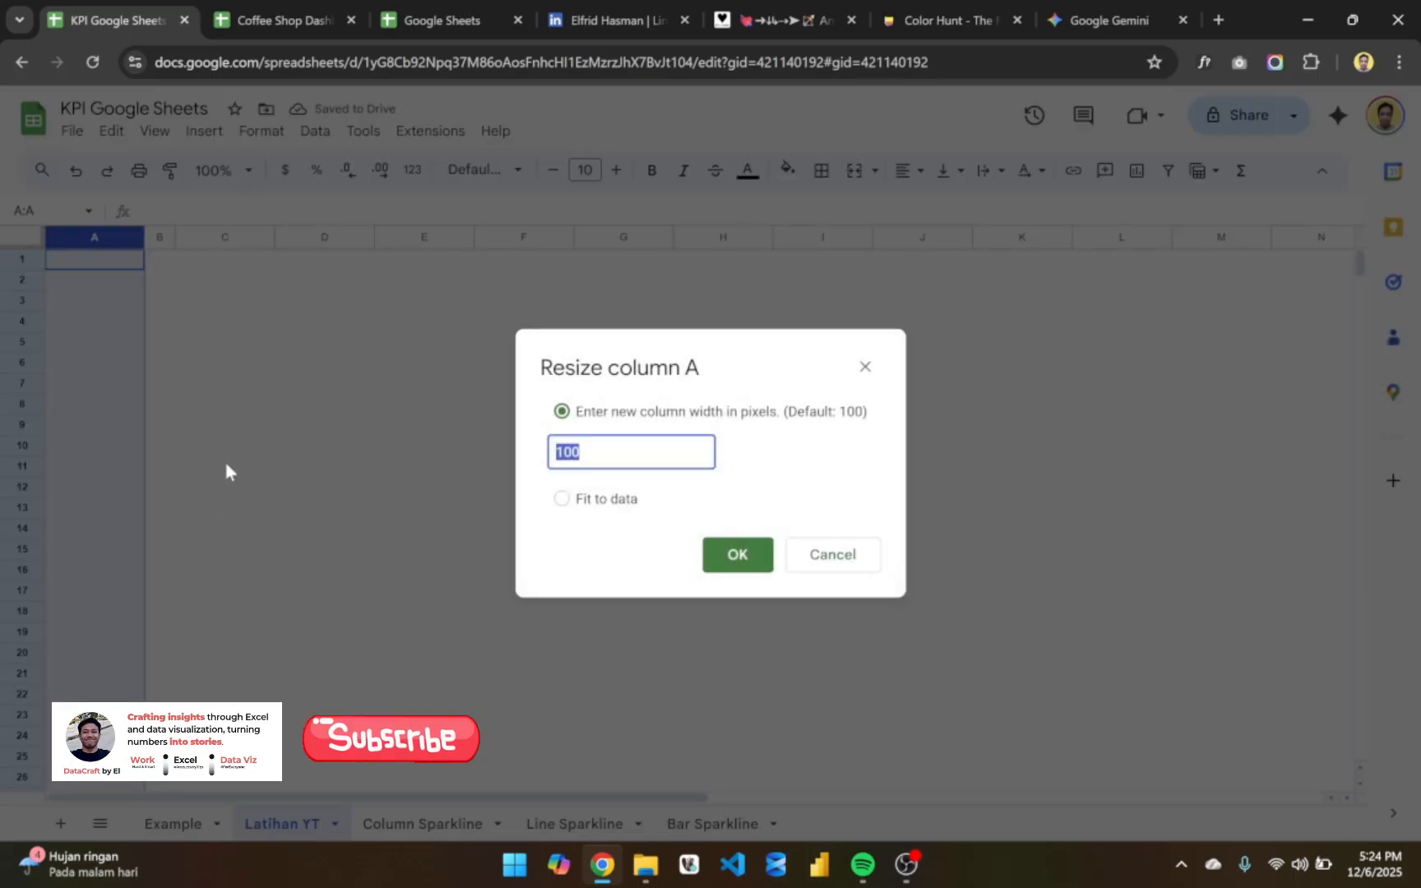
type("30")
key("Return")
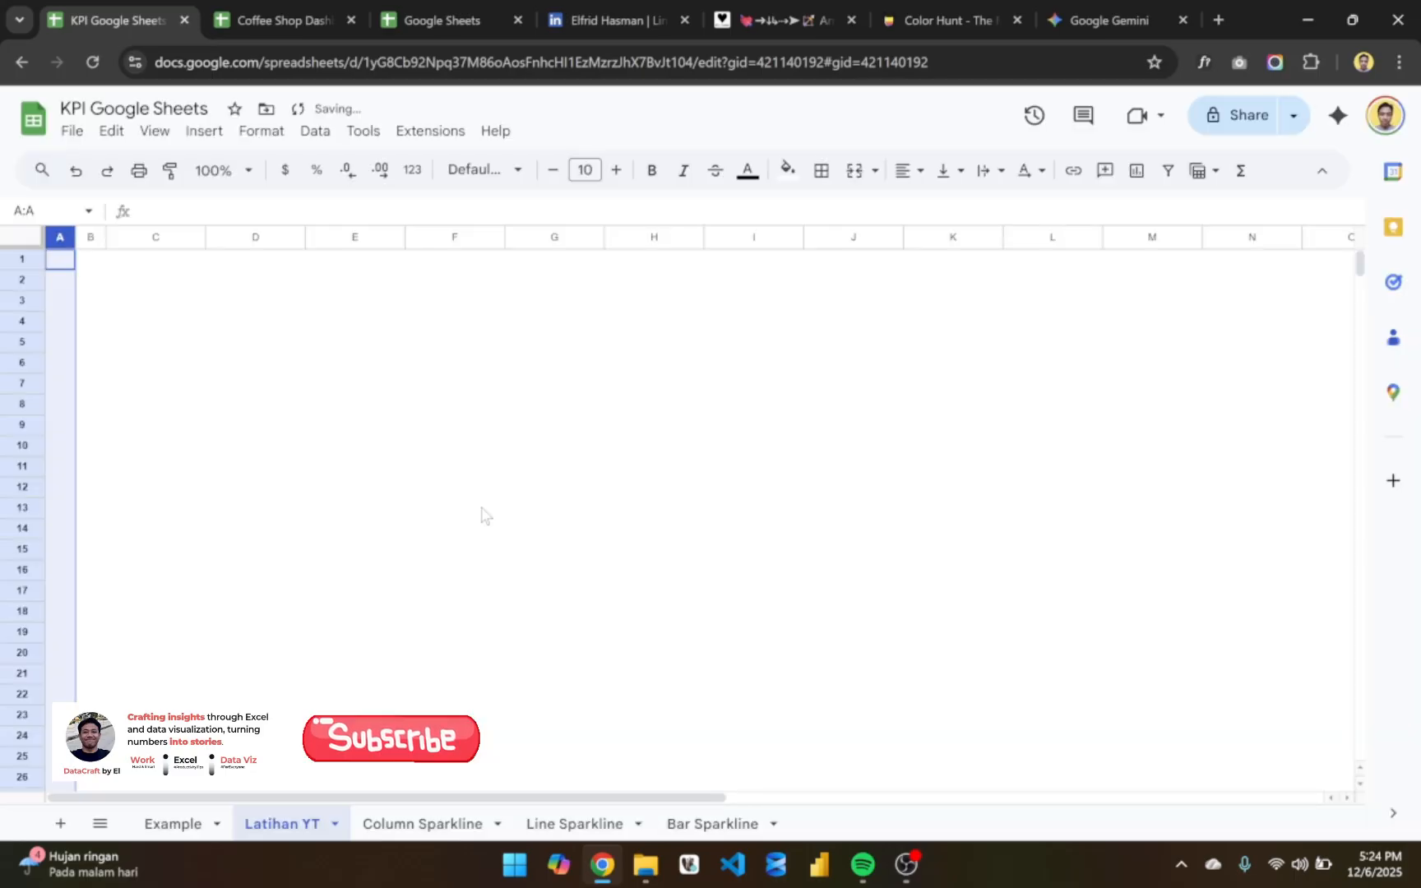
left_click(152, 283)
left_click(91, 282)
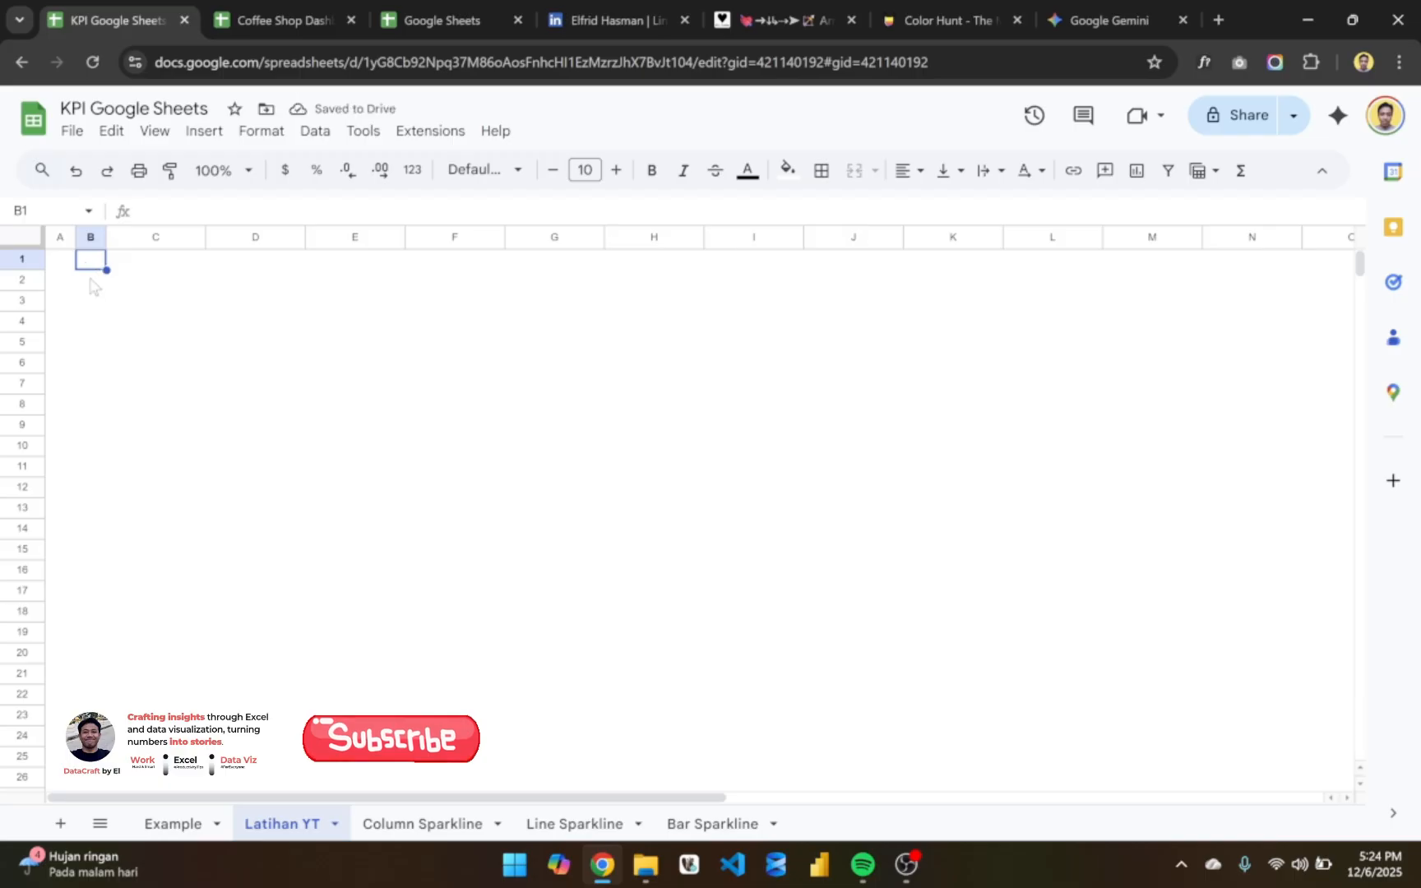
left_click(168, 234)
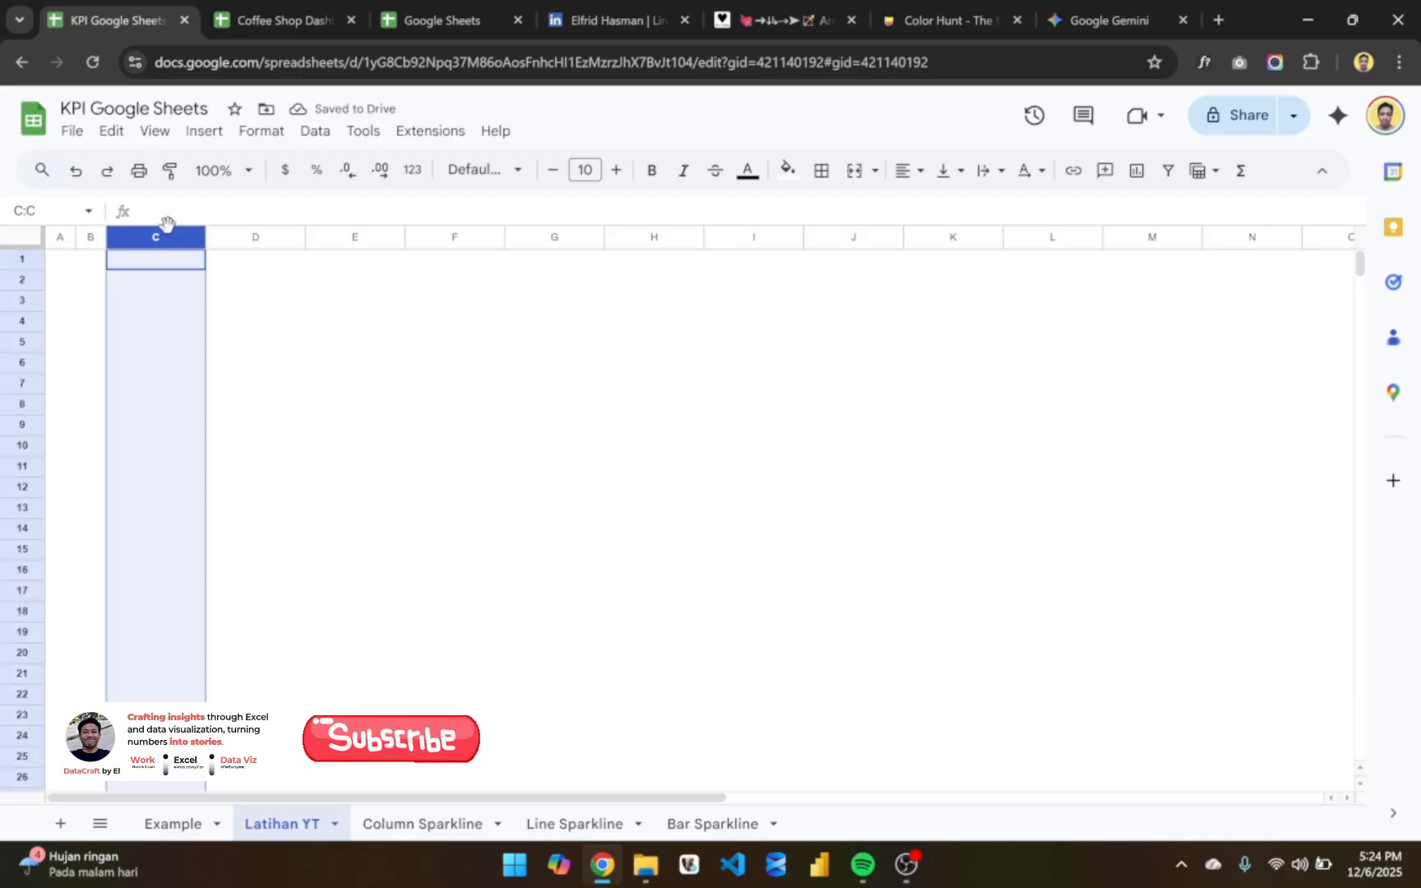
left_click(356, 233)
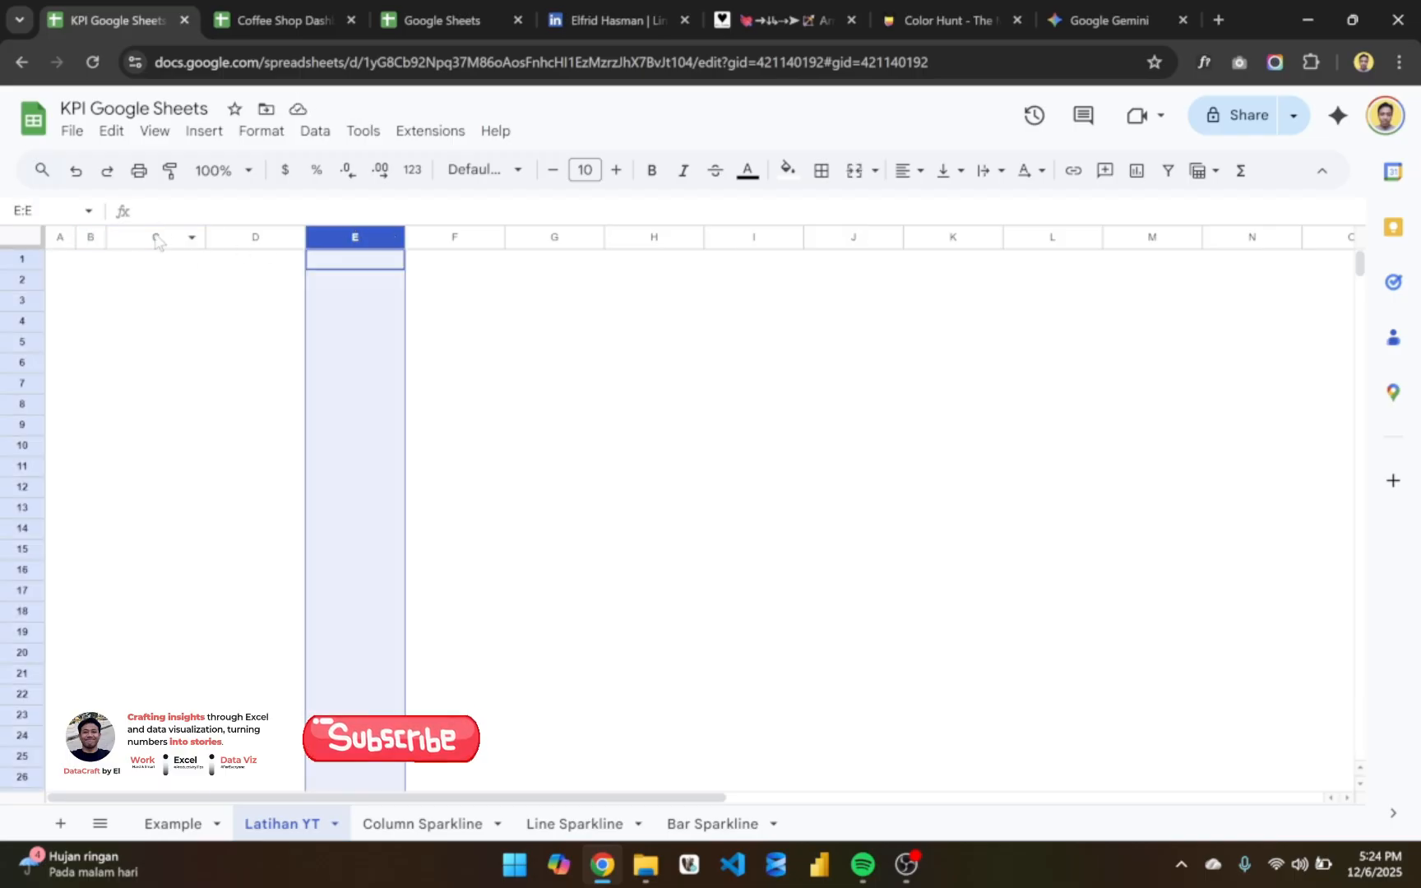
- Set the width of column E to 30 pixels
left_click_drag(158, 241, 234, 239)
left_click(351, 236)
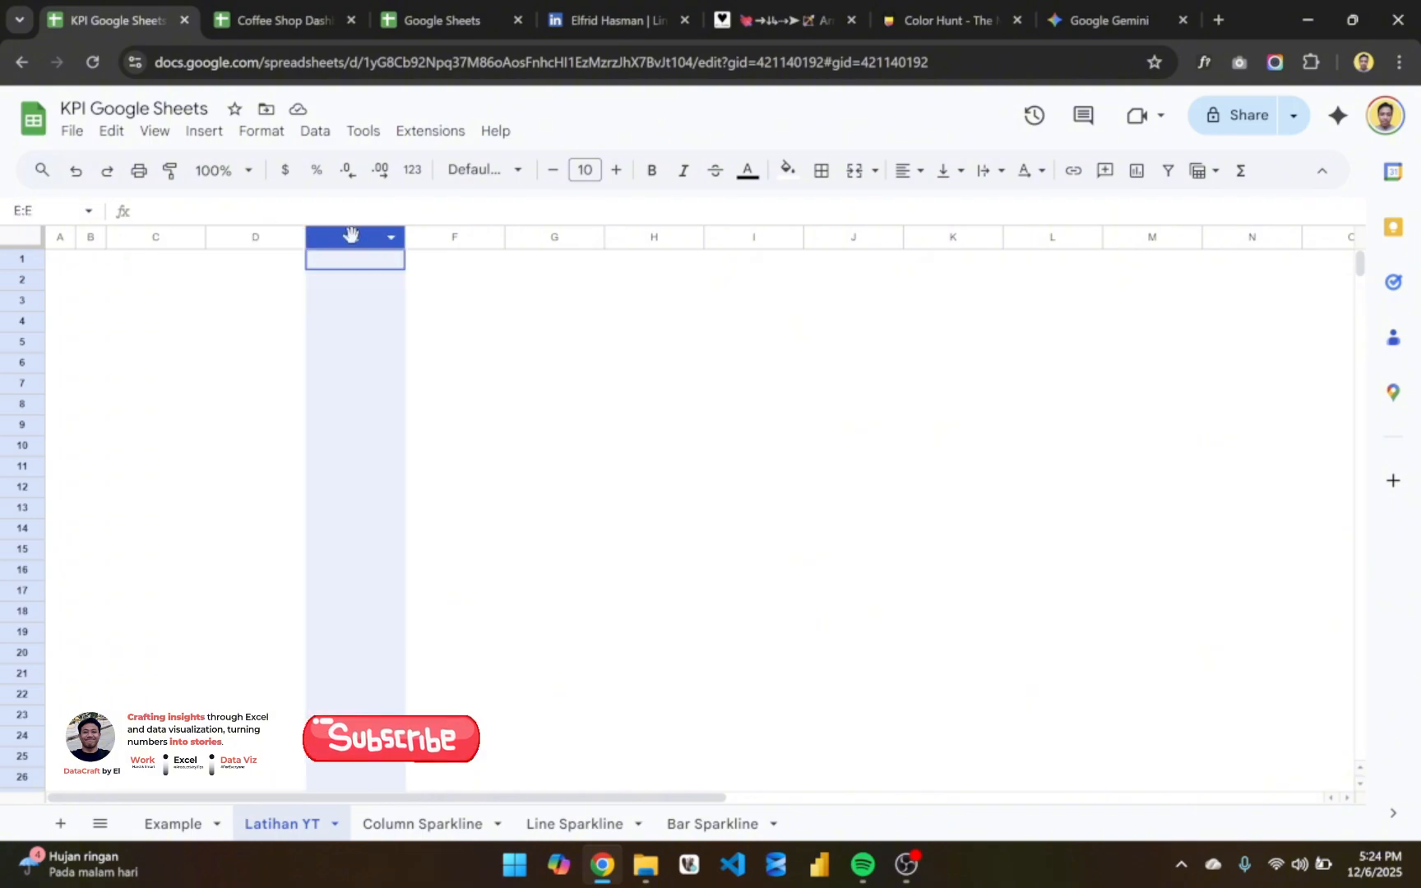
right_click(351, 236)
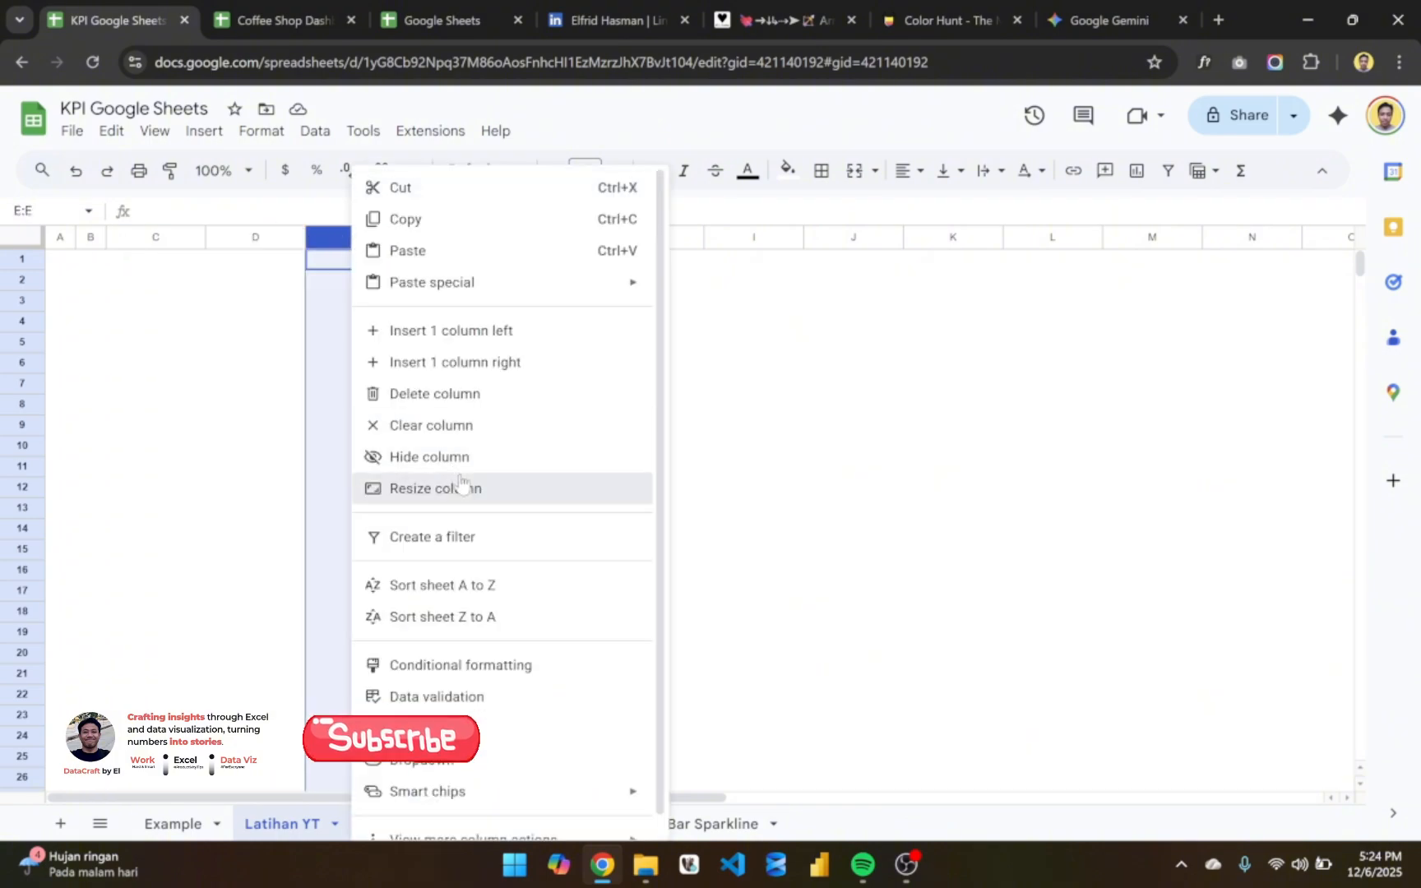
left_click(436, 488)
type("35")
key("Return")
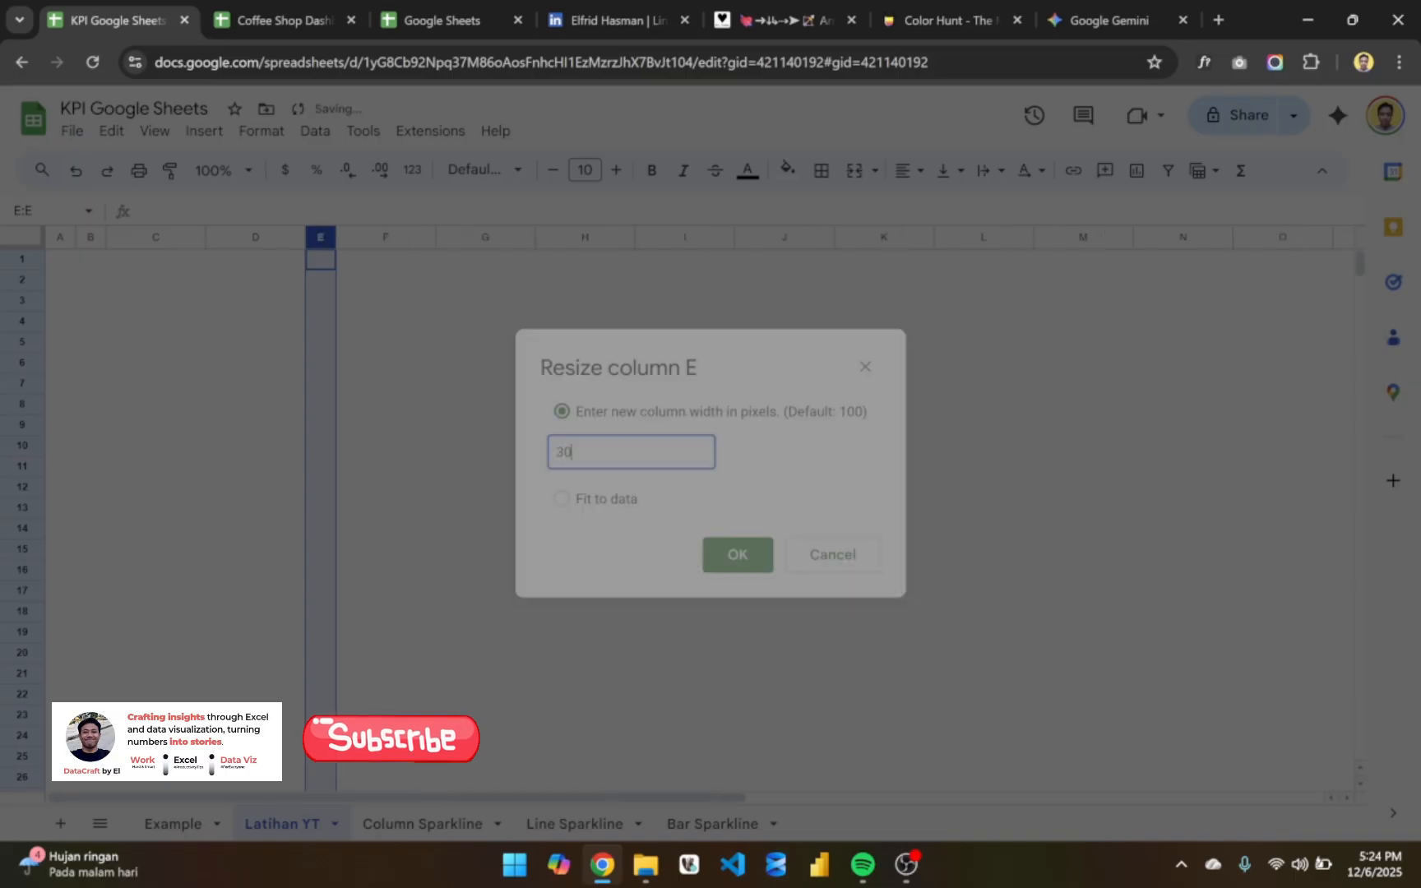
left_click(100, 277)
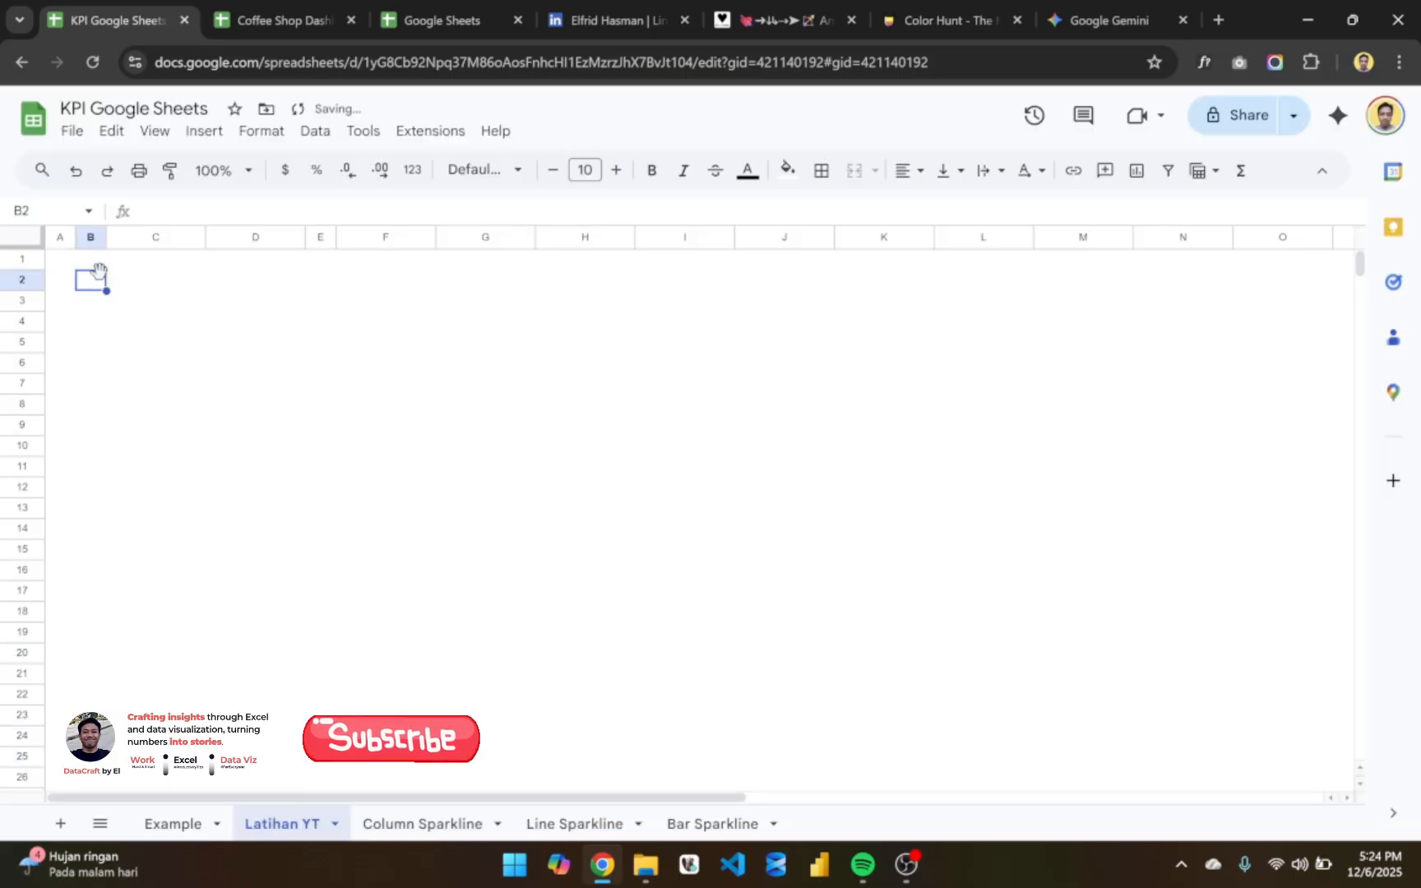
key("shift+Right")
key("shift+Right")
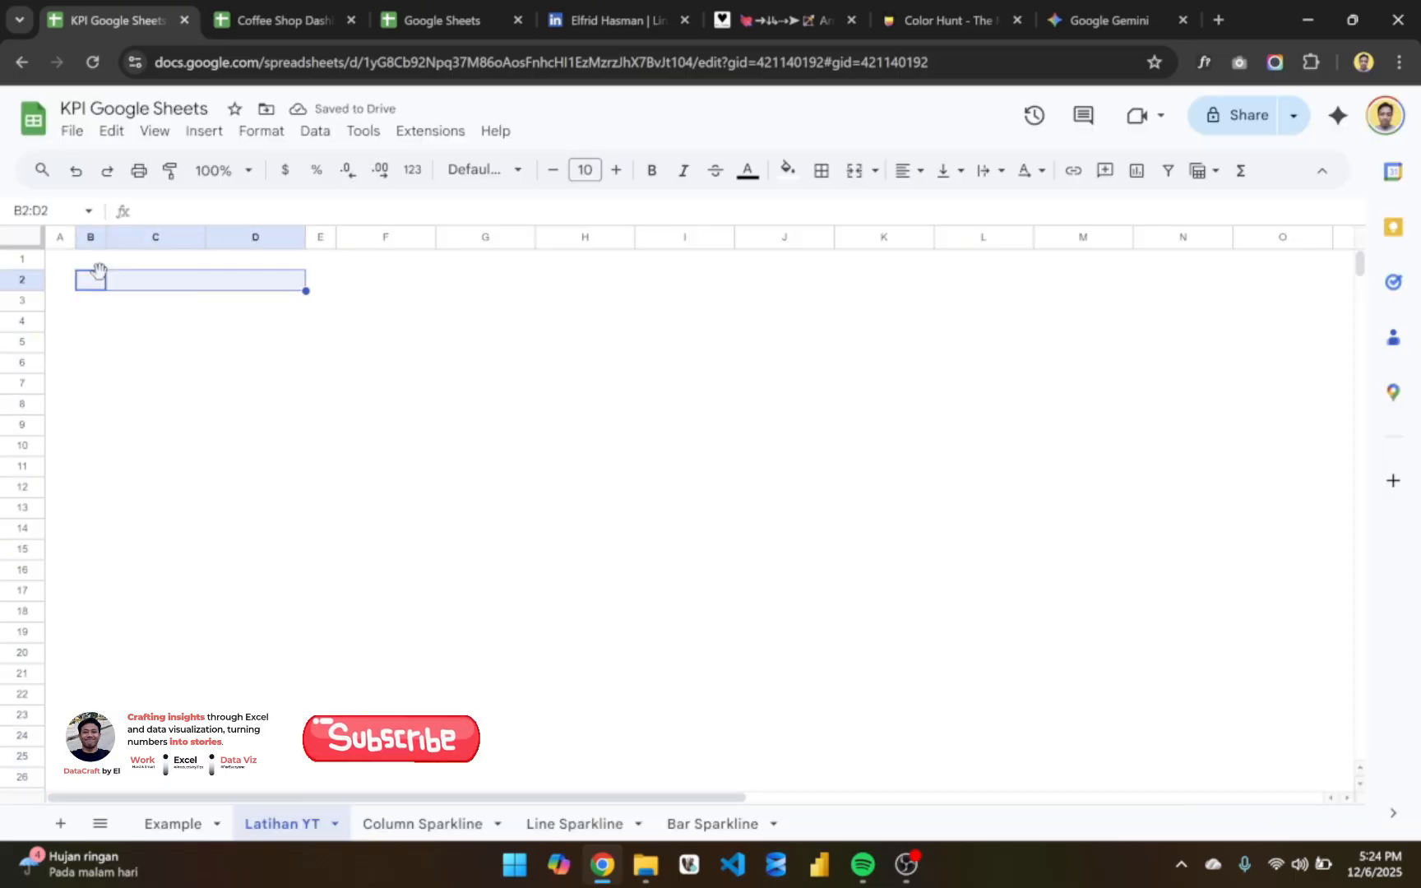
key("shift+Right")
key("shift+Down")
key("shift+Down")
key("shift+Down")
key("shift+Down")
key("shift+Down")
key("shift+Down")
key("shift+Down")
key("shift+Down")
key("shift+Down")
key("shift+Down")
key("shift+Down")
key("shift+Down")
key("shift+Down")
key("shift+Down")
key("shift+Down")
key("shift+Down")
key("shift+Down")
key("shift+Down")
key("shift+Down")
key("shift+Down")
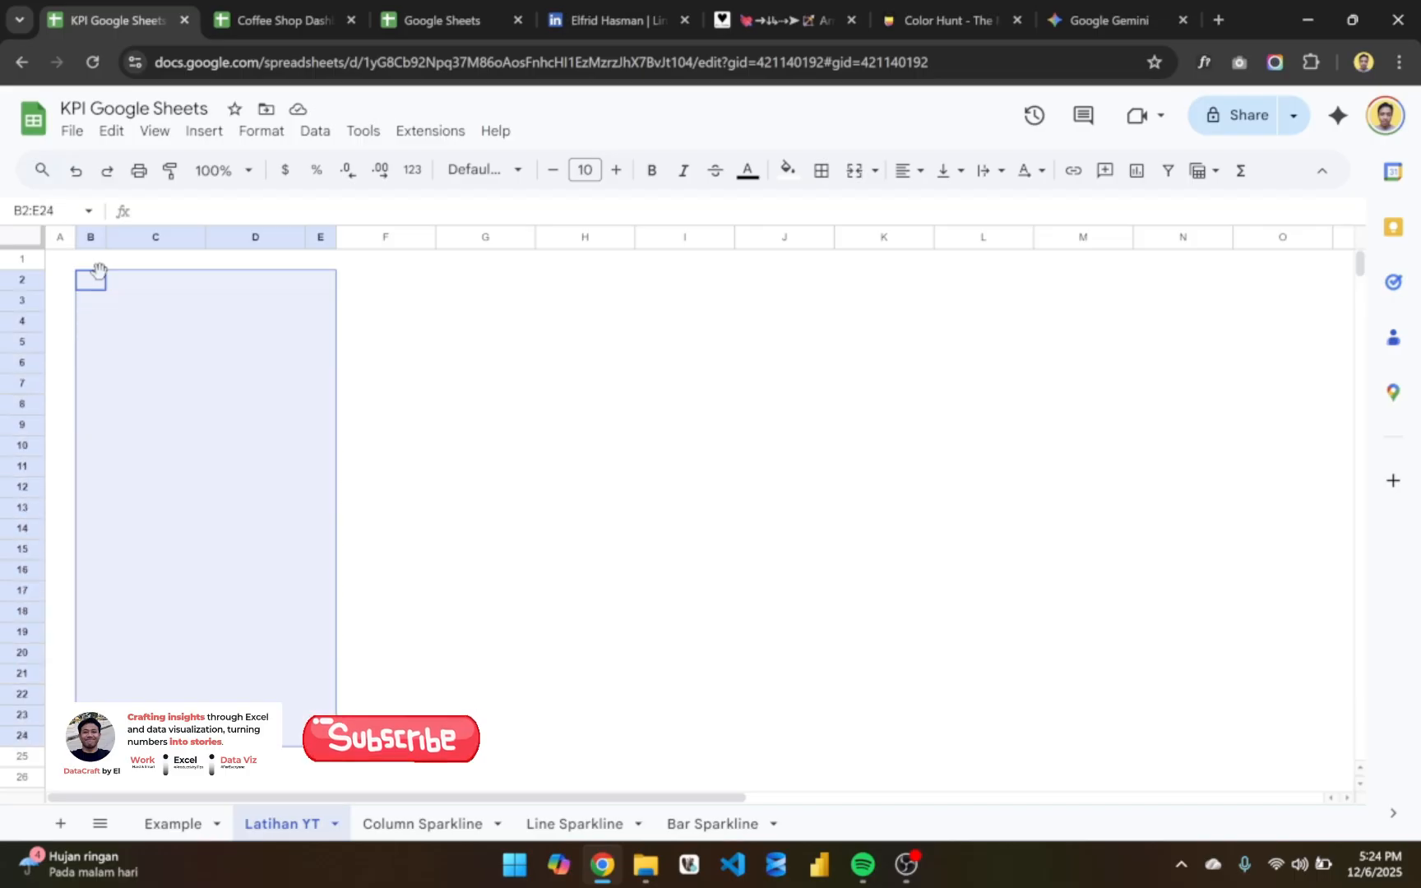
key("shift+Up")
key("shift+Up")
key("shift+Up")
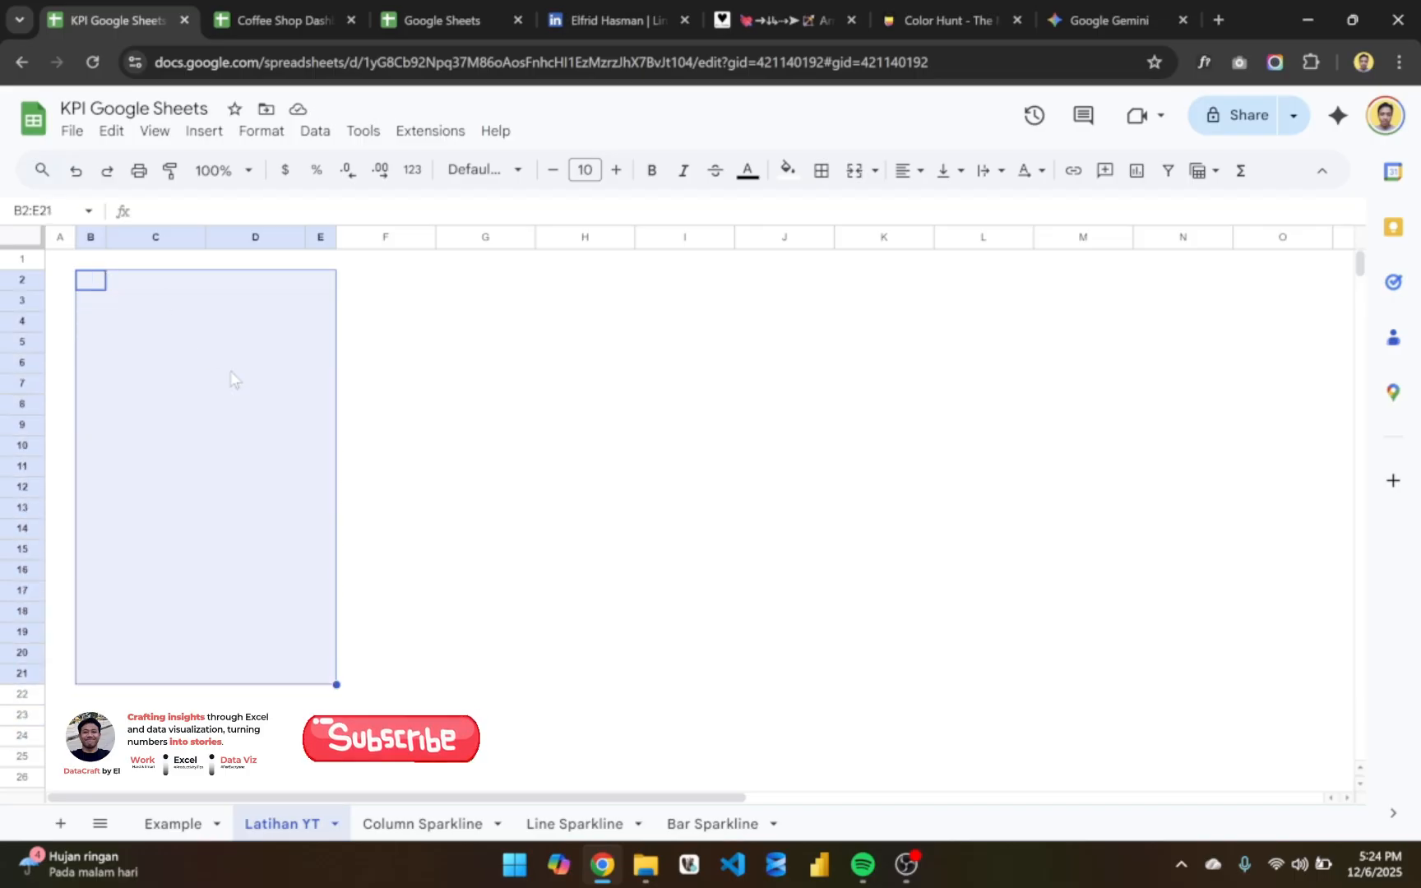
left_click(787, 169)
left_click(407, 334)
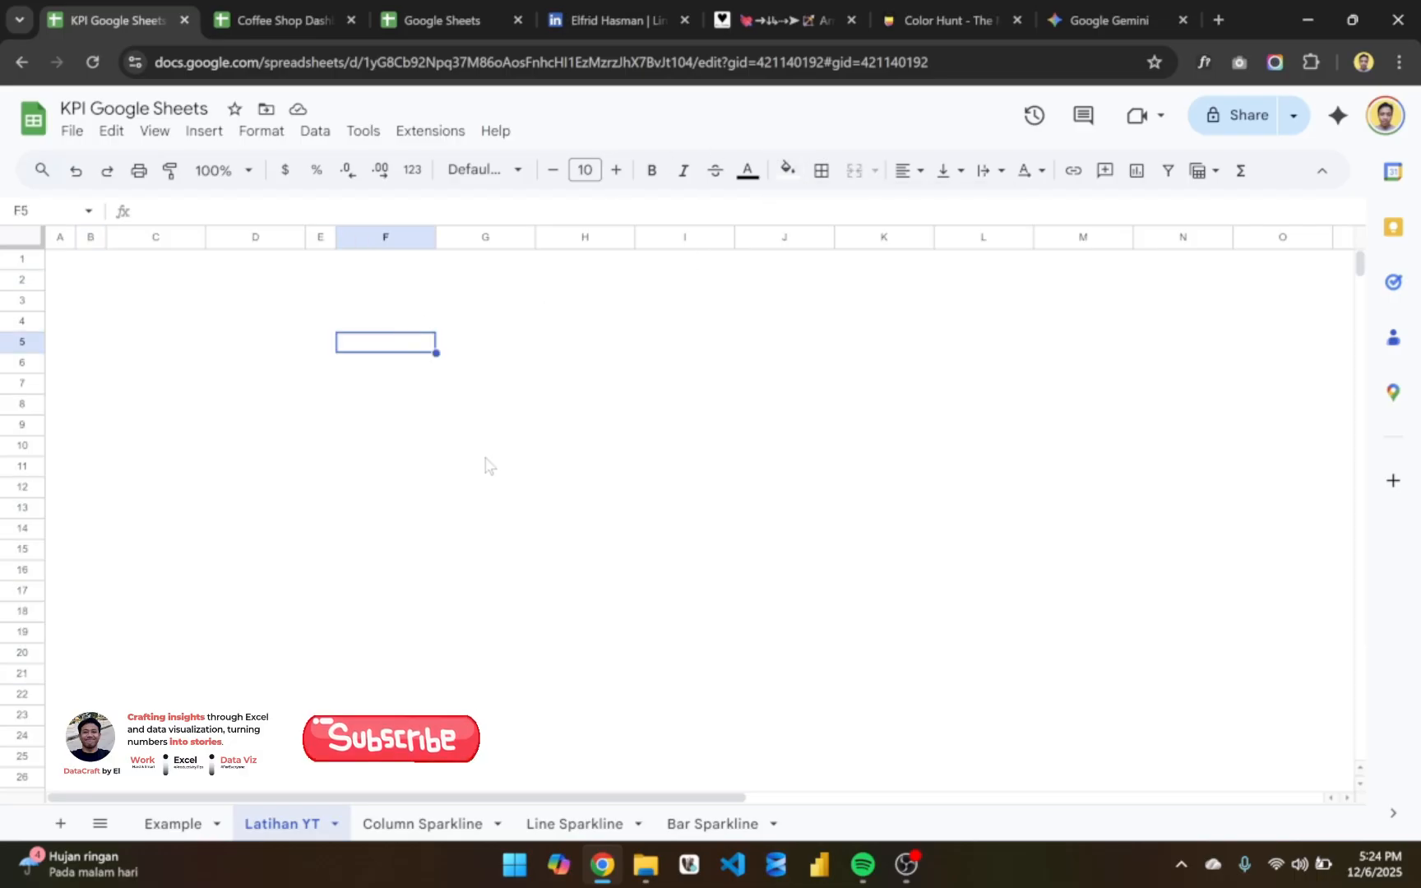
left_click(487, 449)
- Fill the entire Latihan YT sheet with light gray 3
left_click(644, 390)
key("ctrl+a")
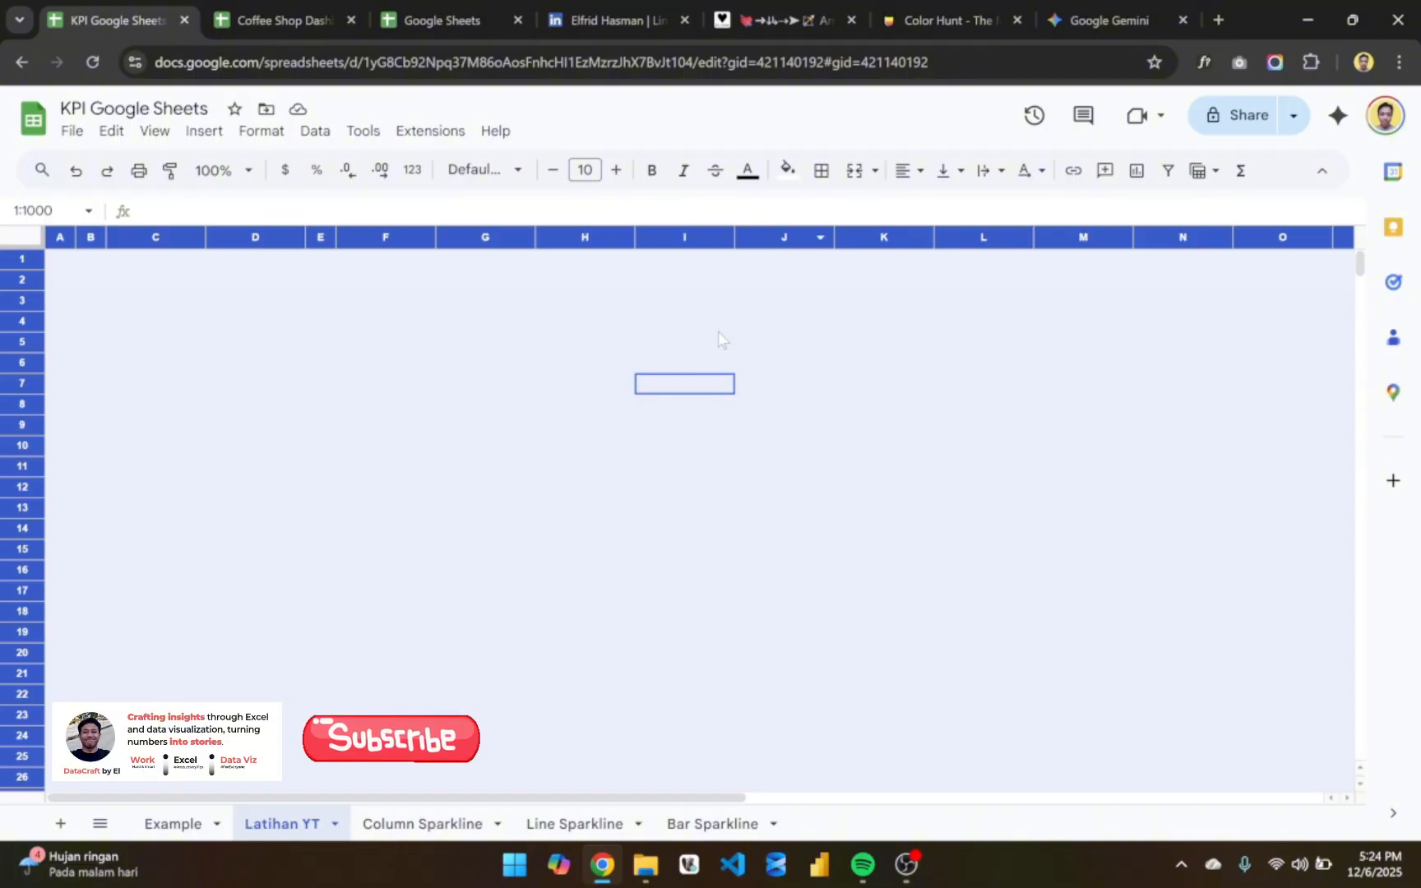
left_click(788, 171)
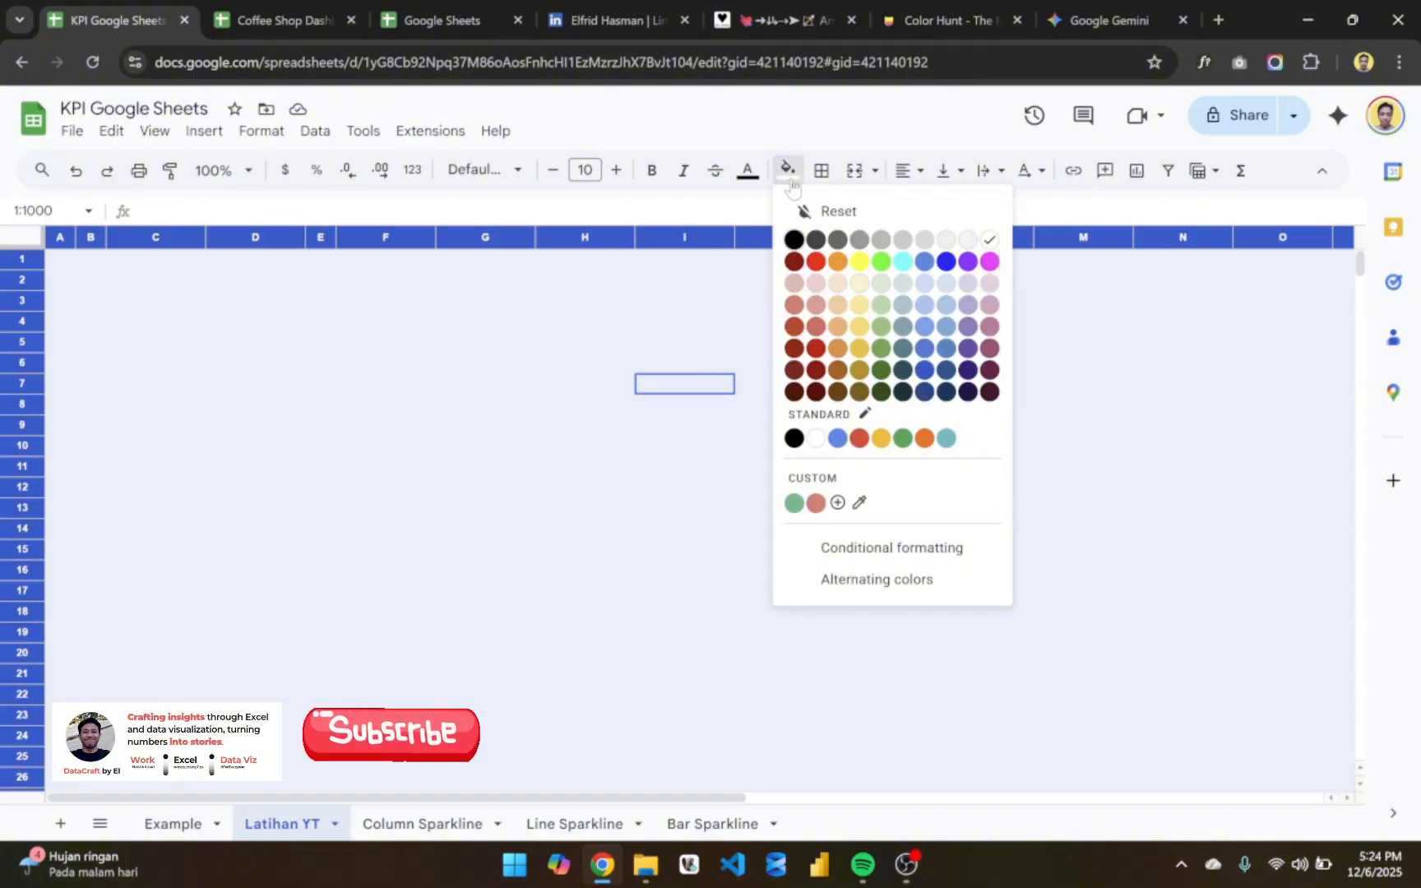
left_click(969, 239)
left_click(670, 448)
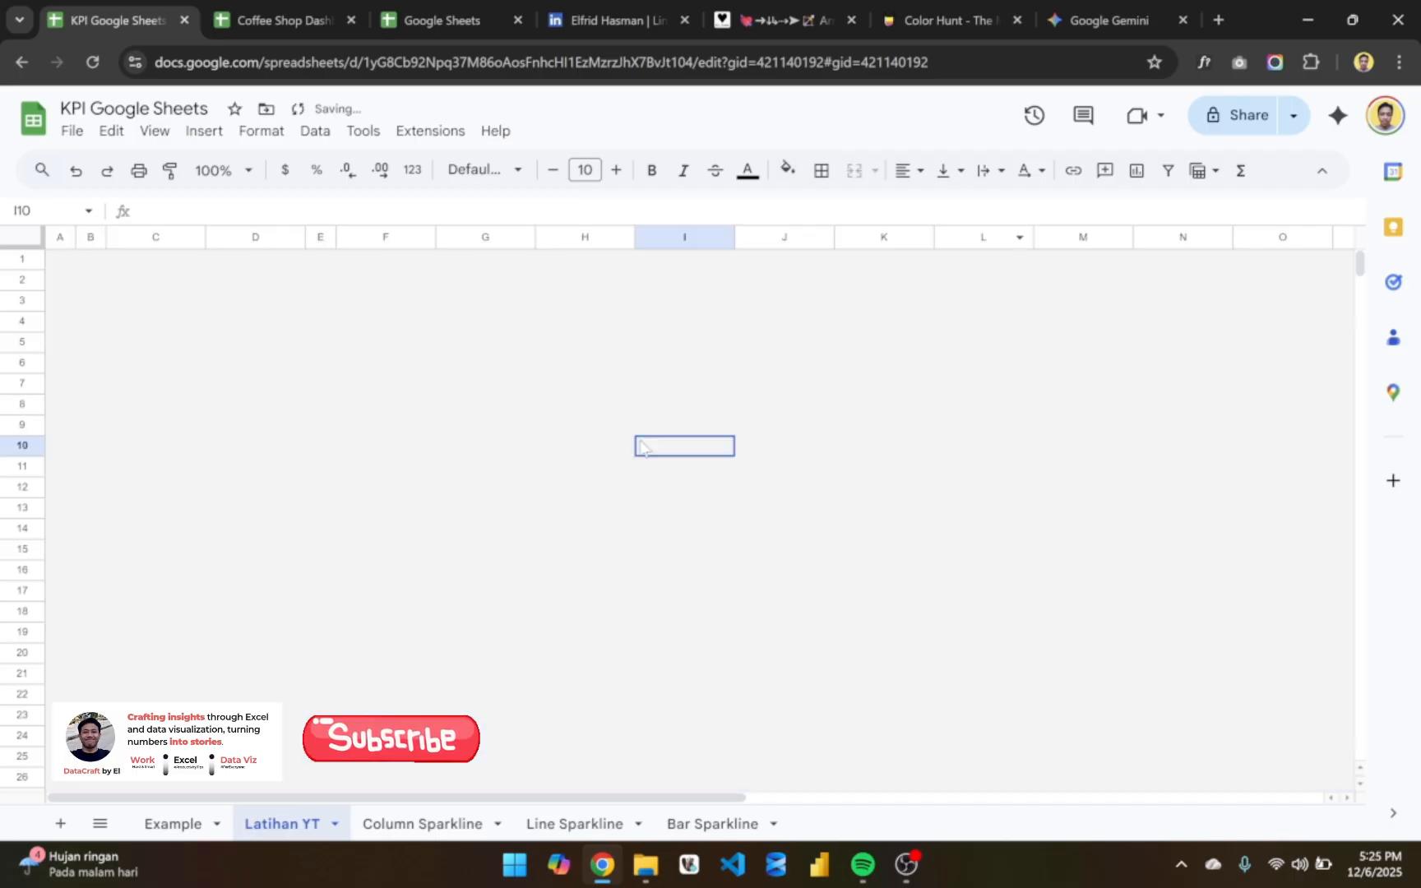
- Fill the range C2:D19 with white as the card background
scroll(210, 378, "right", 1)
left_click(184, 339)
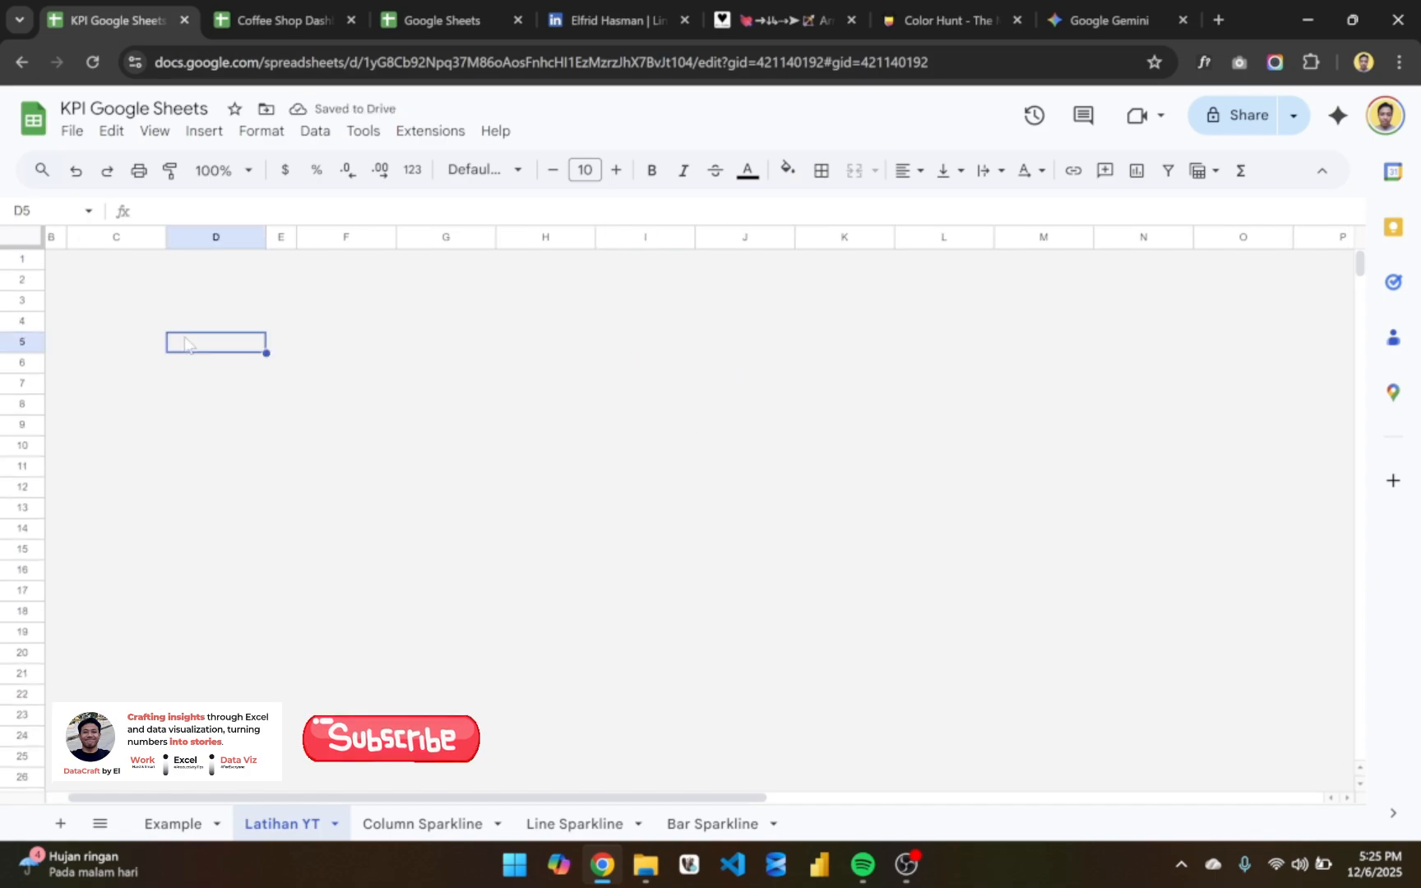
left_click(101, 285)
key("shift+Right")
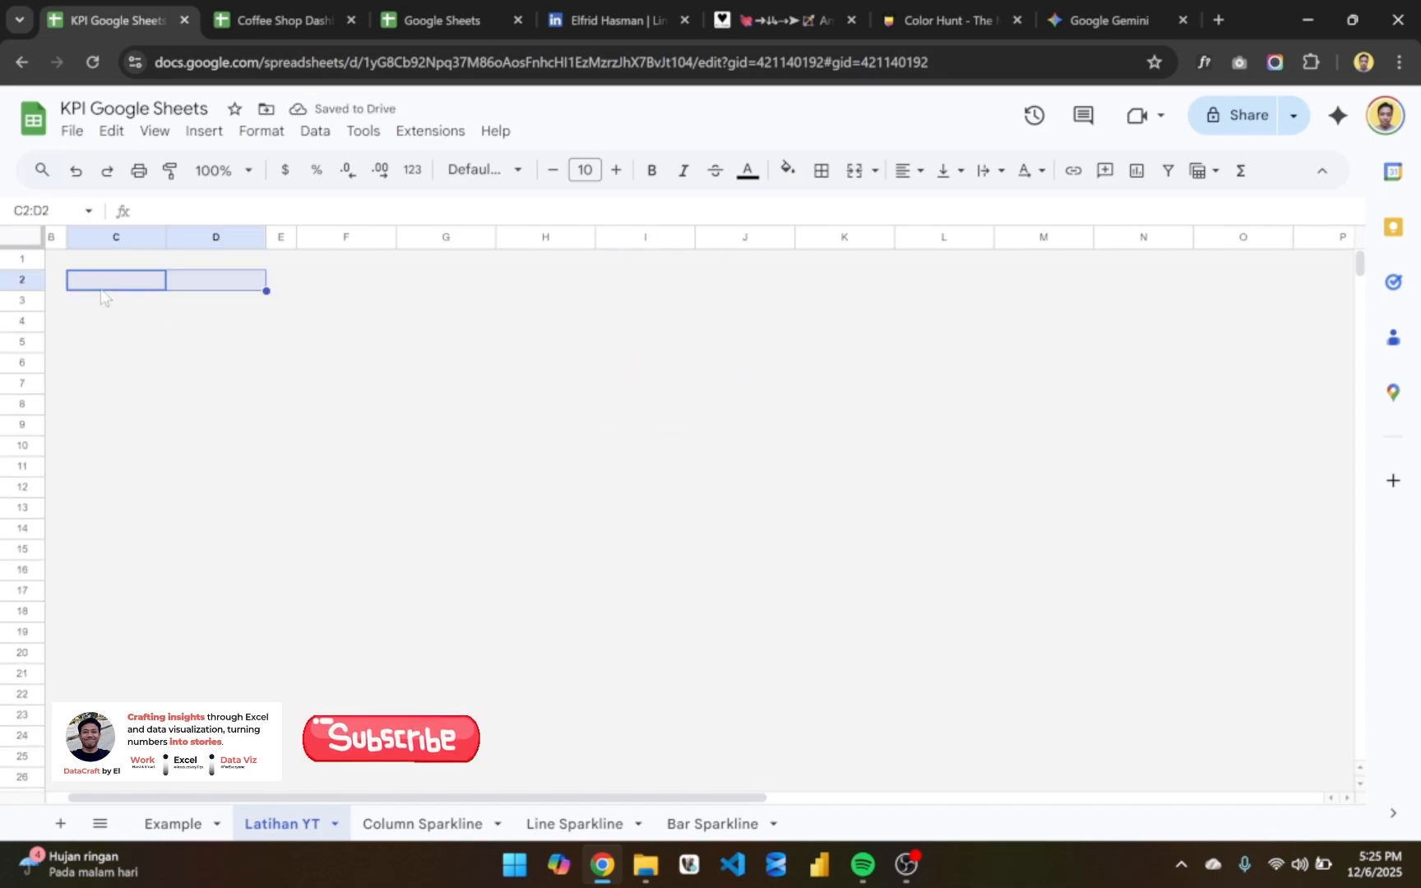
key("shift+Down")
key("shift+Down")
key("shift+Down")
key("shift+Down")
key("shift+Down")
key("shift+Down")
key("shift+Down")
key("shift+Down")
key("shift+Down")
key("shift+Down")
key("shift+Down")
key("shift+Down")
key("shift+Down")
key("shift+Down")
key("shift+Down")
key("shift+Down")
key("shift+Down")
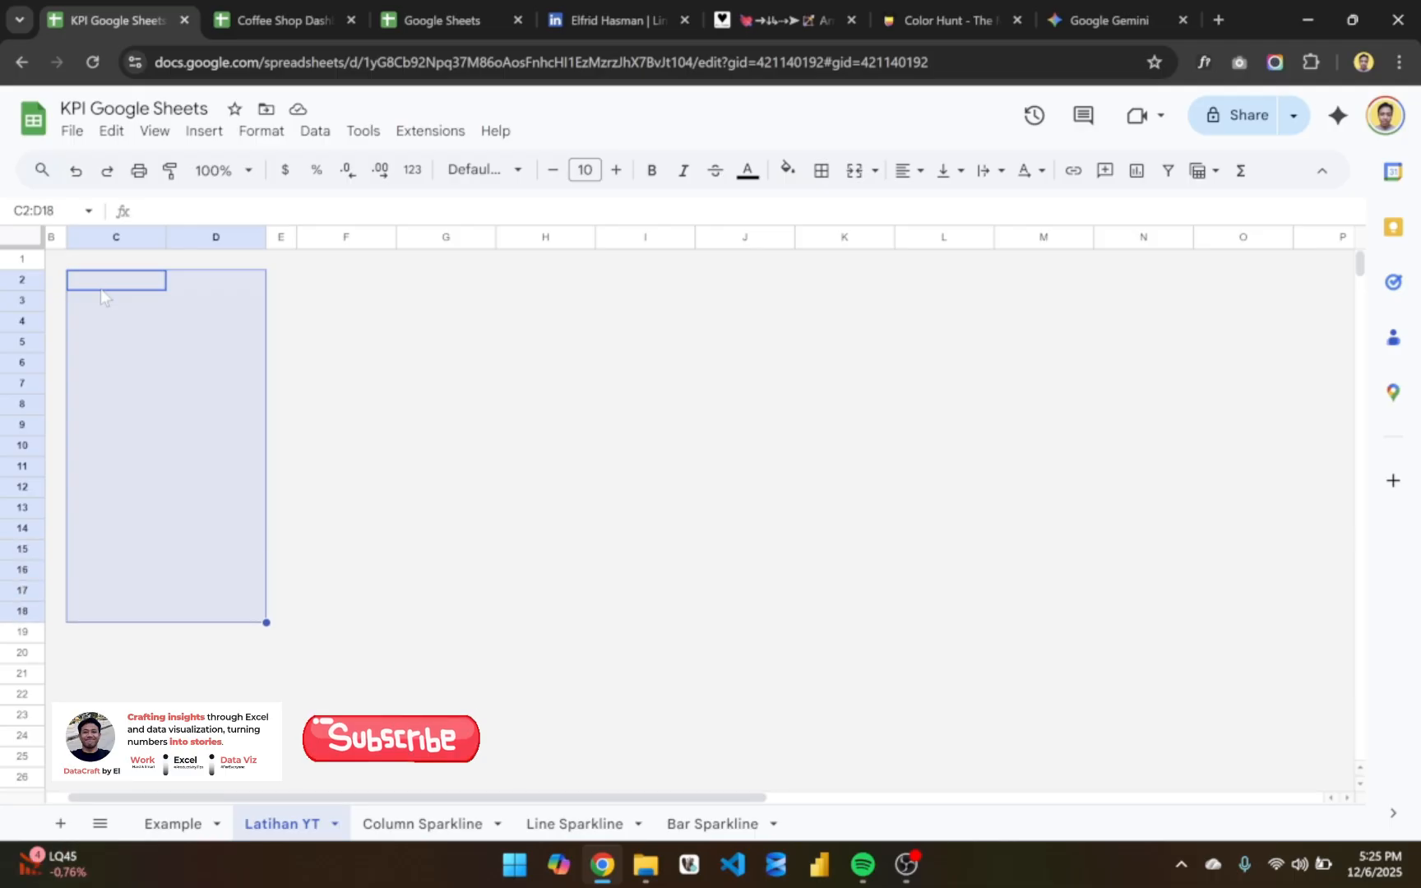
left_click(786, 171)
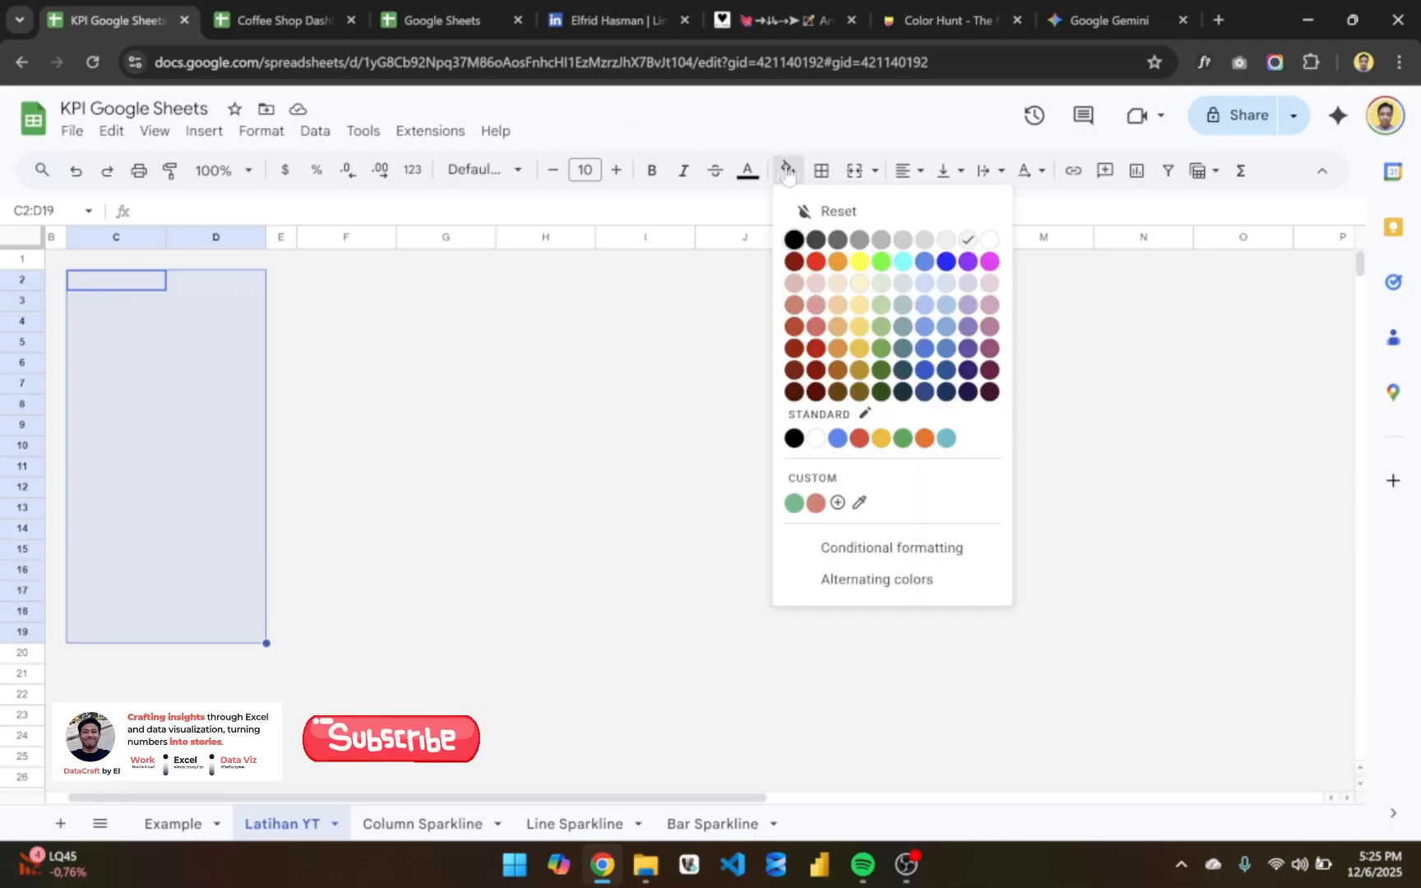
left_click(992, 240)
left_click(406, 408)
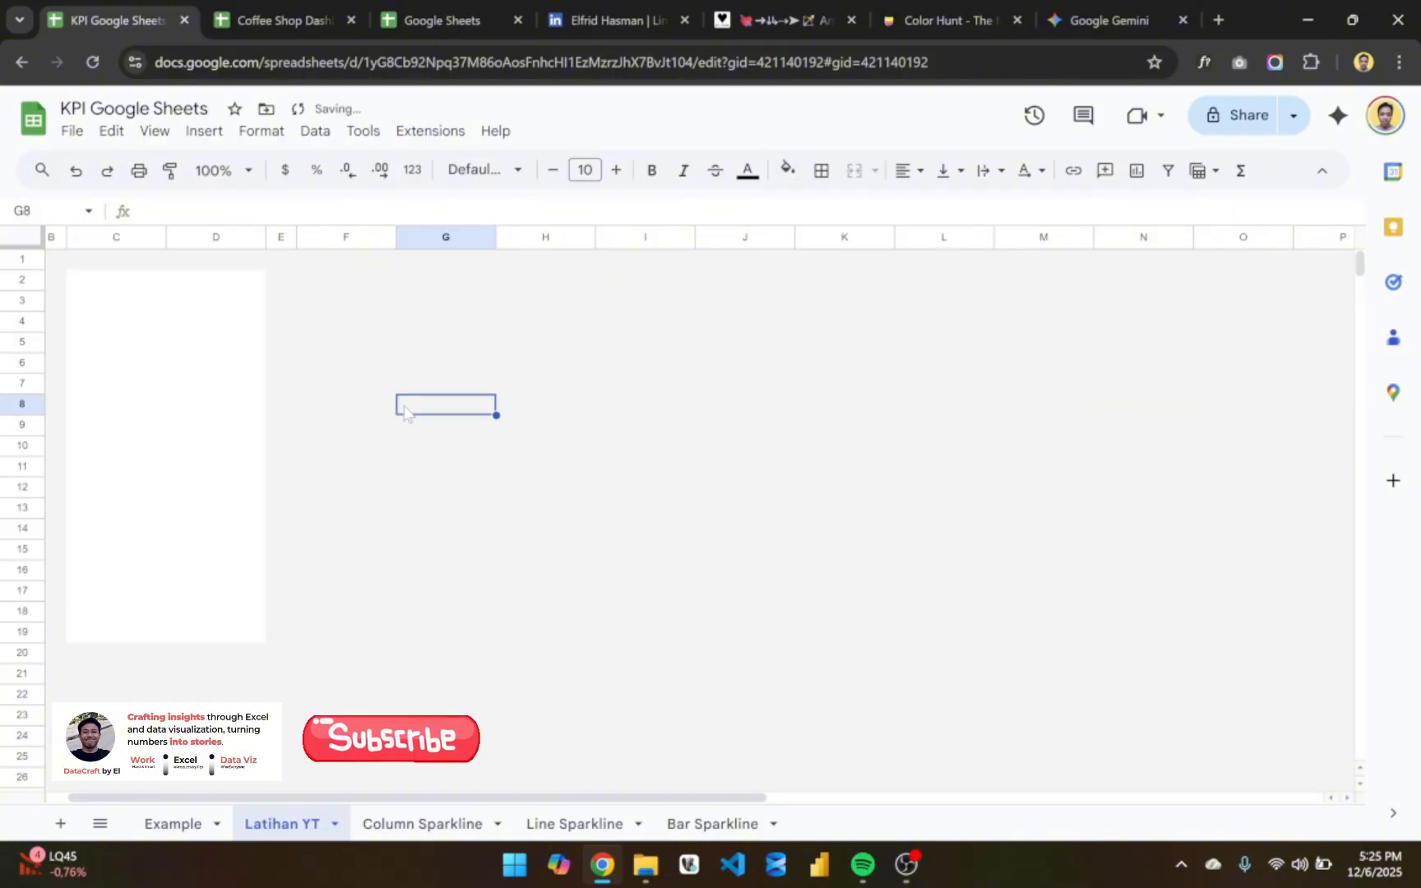
left_click(302, 310)
left_click(556, 439)
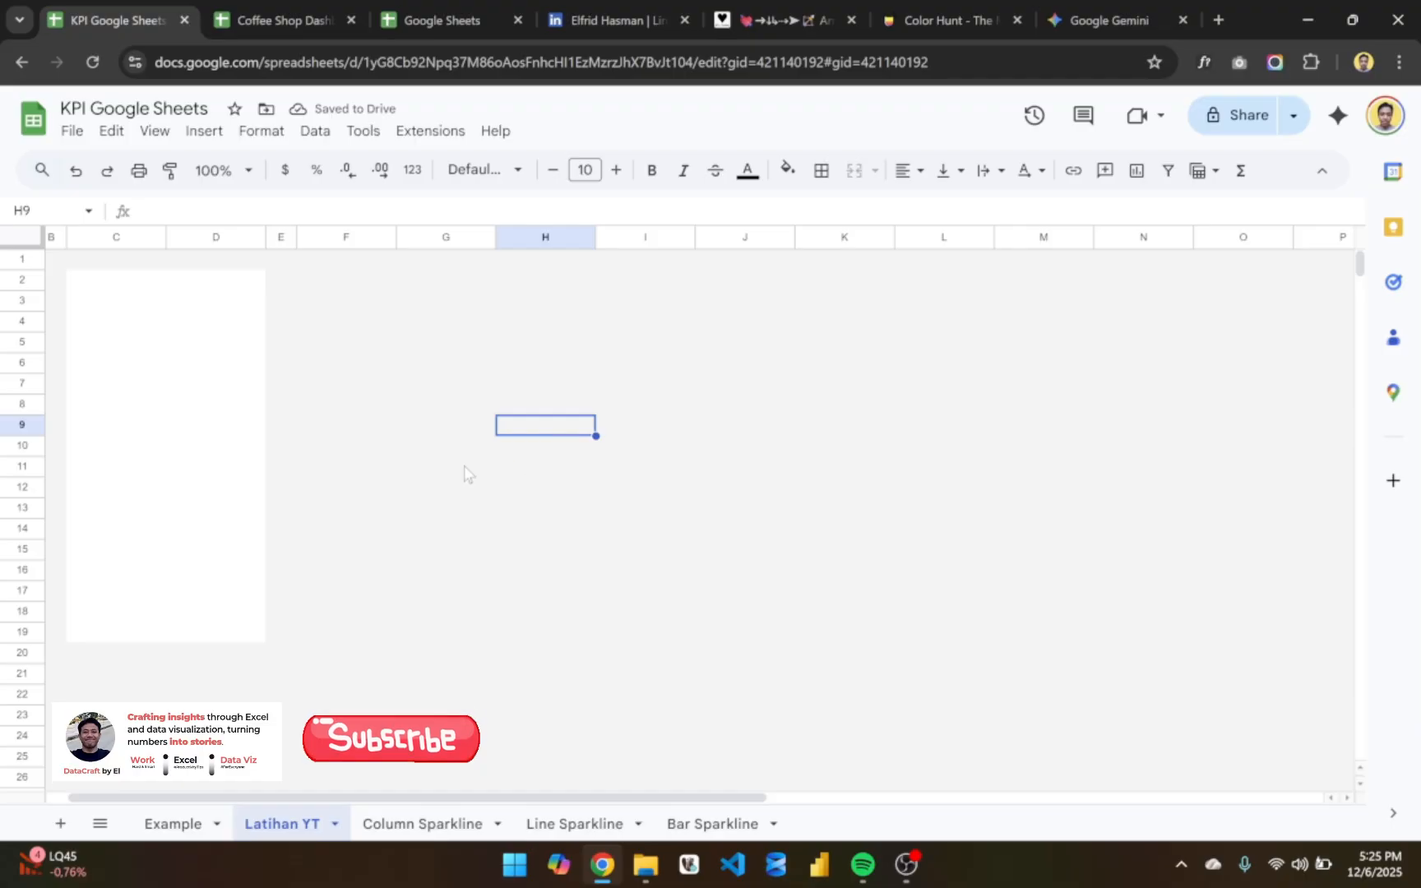
- Fill the range B2:E19 with white so the card background includes the narrow side columns
scroll(463, 473, "left", 1)
left_click(120, 322)
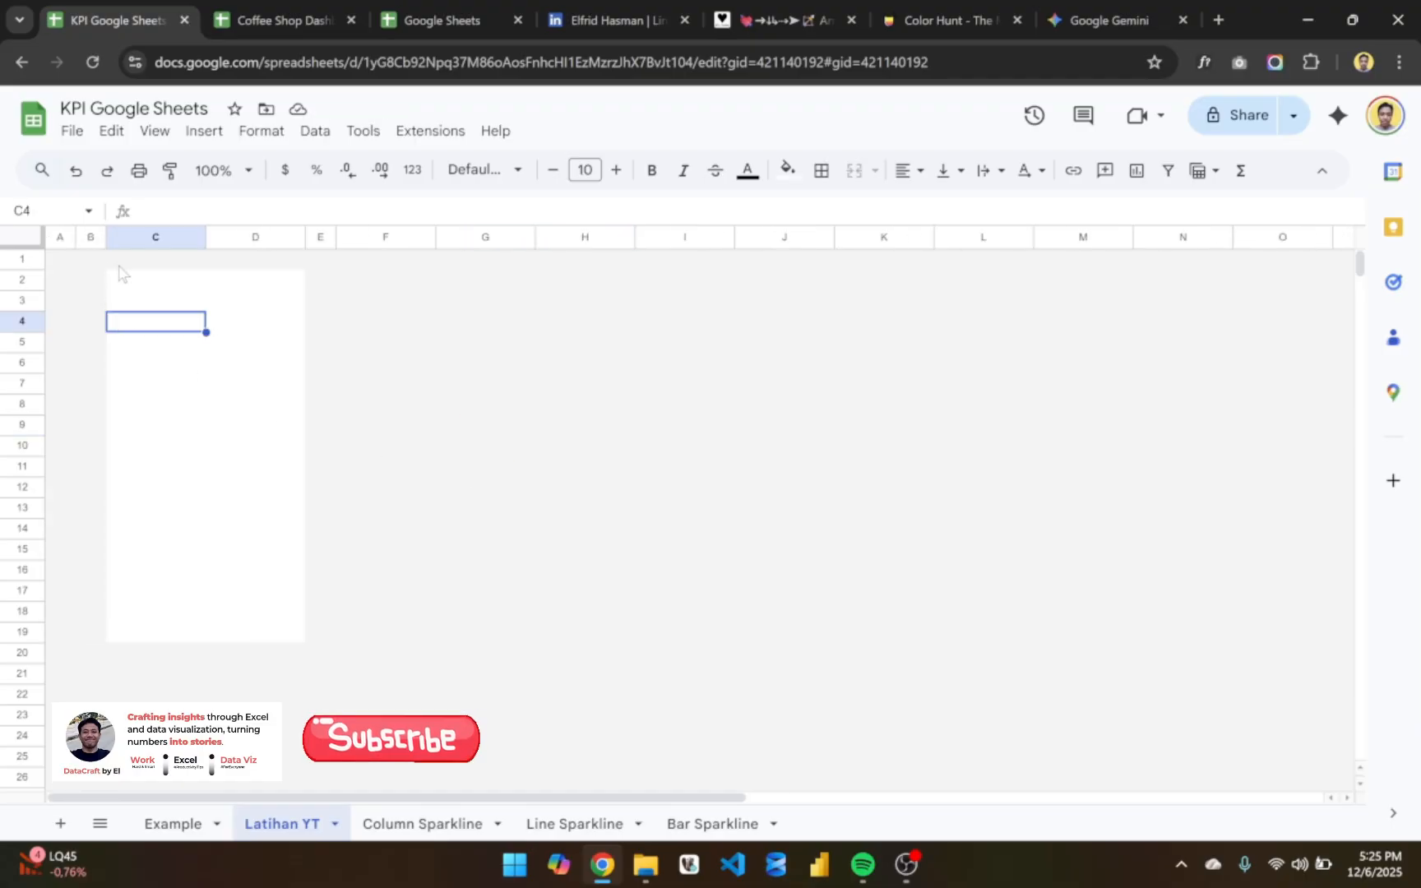
left_click(92, 279)
key("shift+Down")
key("shift+Down")
key("shift+Down")
key("shift+Down")
key("shift+Down")
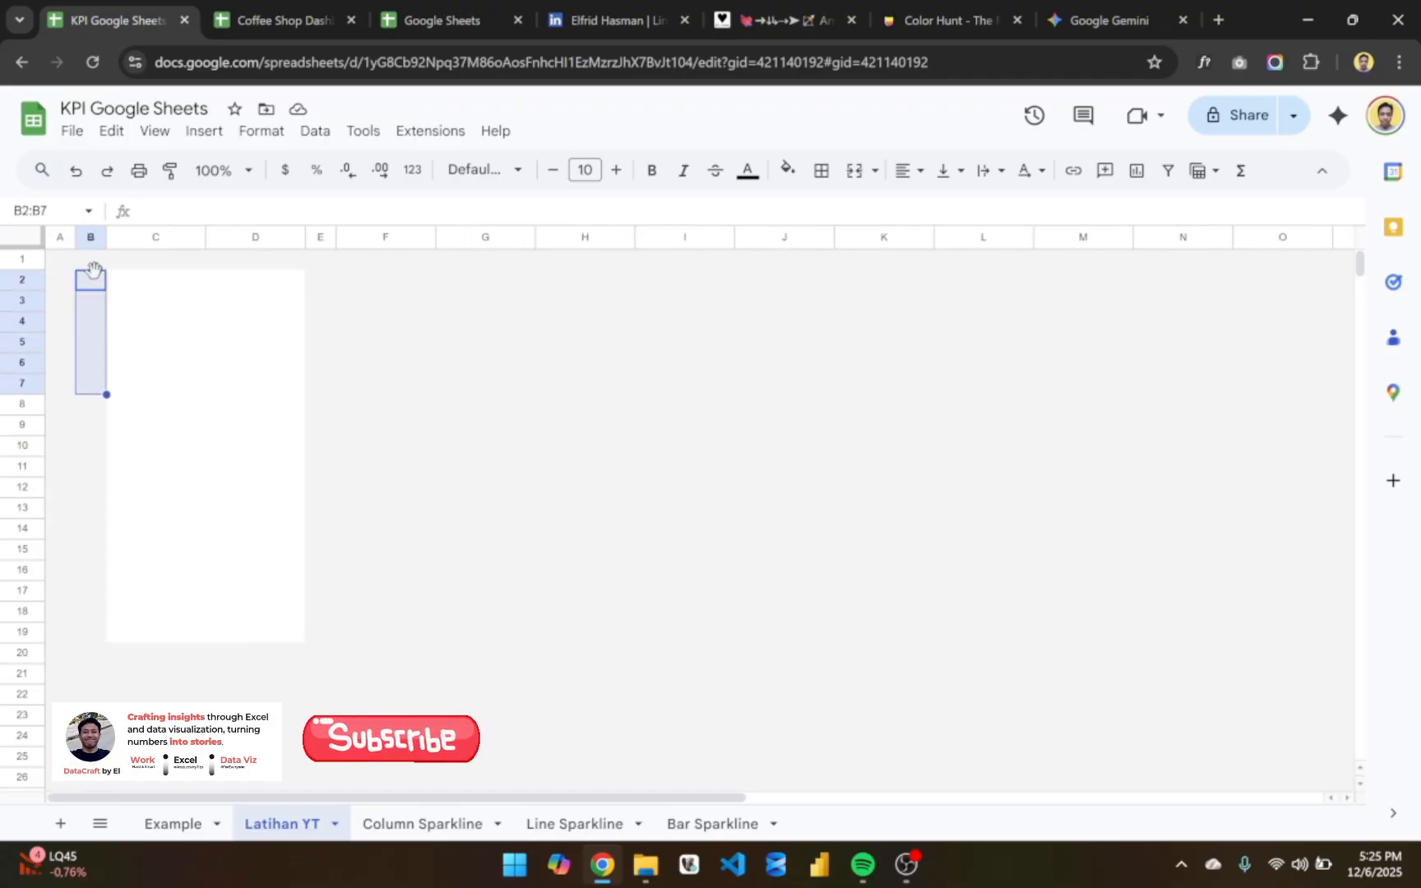
key("shift+Down")
key("shift+Down")
key("shift+Down")
key("shift+Down")
key("shift+Down")
key("shift+Down")
key("shift+Down")
key("shift+Down")
key("shift+Down")
key("shift+Down")
key("shift+Down")
key("shift+Down")
key("shift+Right")
key("shift+Right")
key("shift+Right")
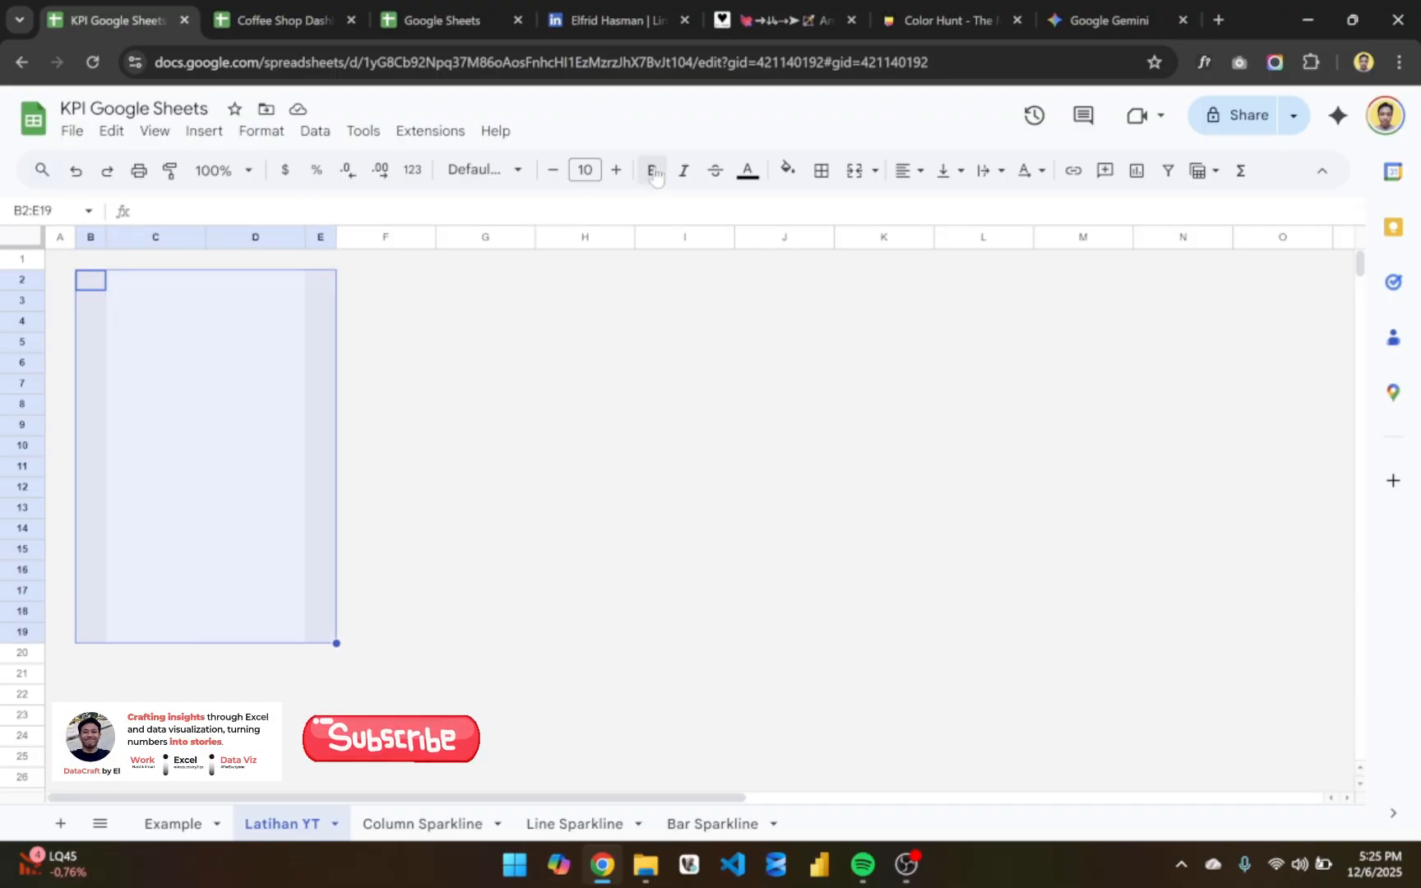
left_click(786, 170)
left_click(990, 239)
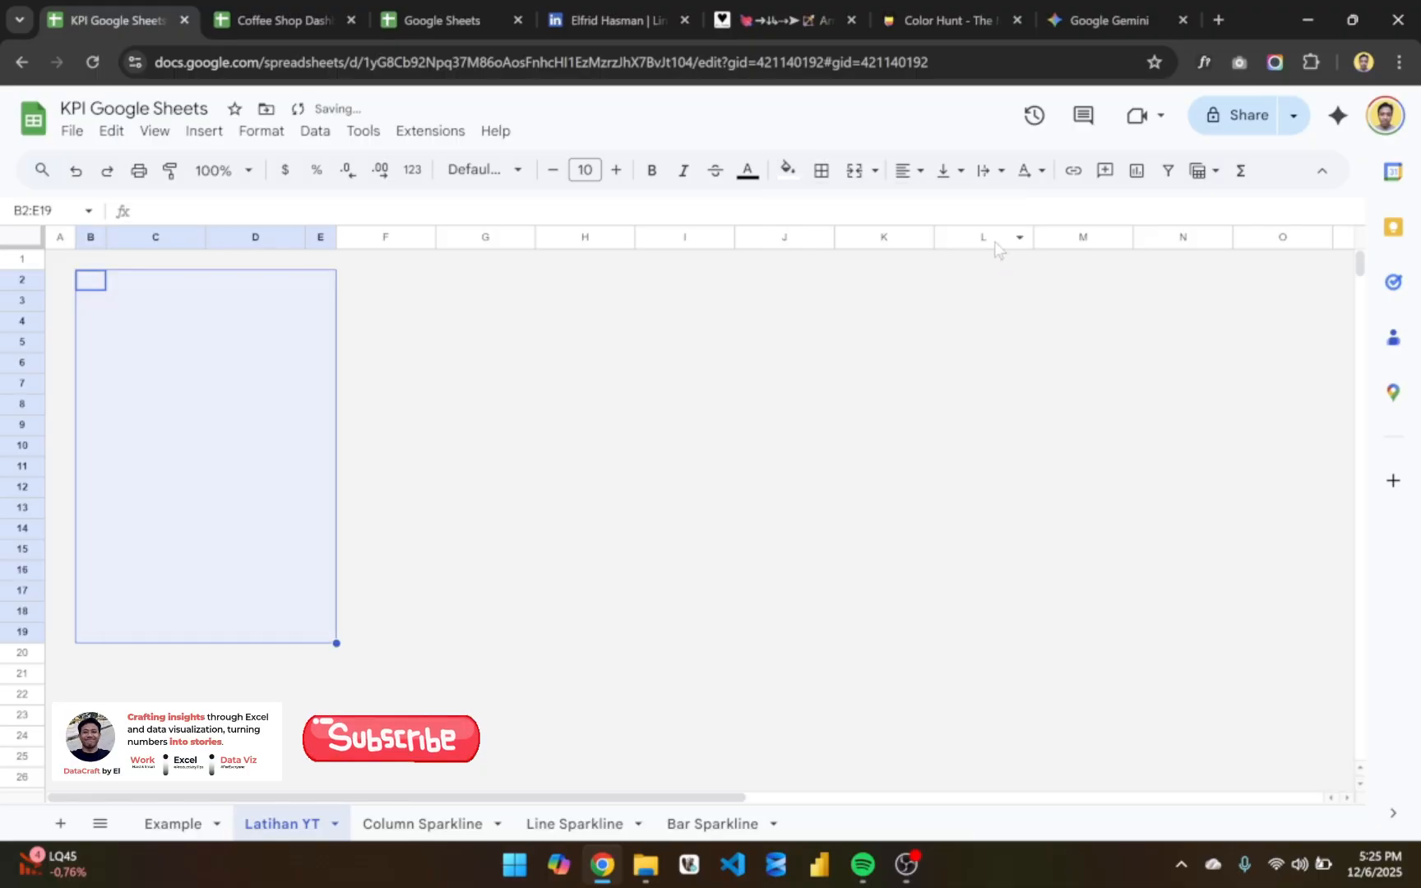
left_click(440, 404)
left_click(65, 300)
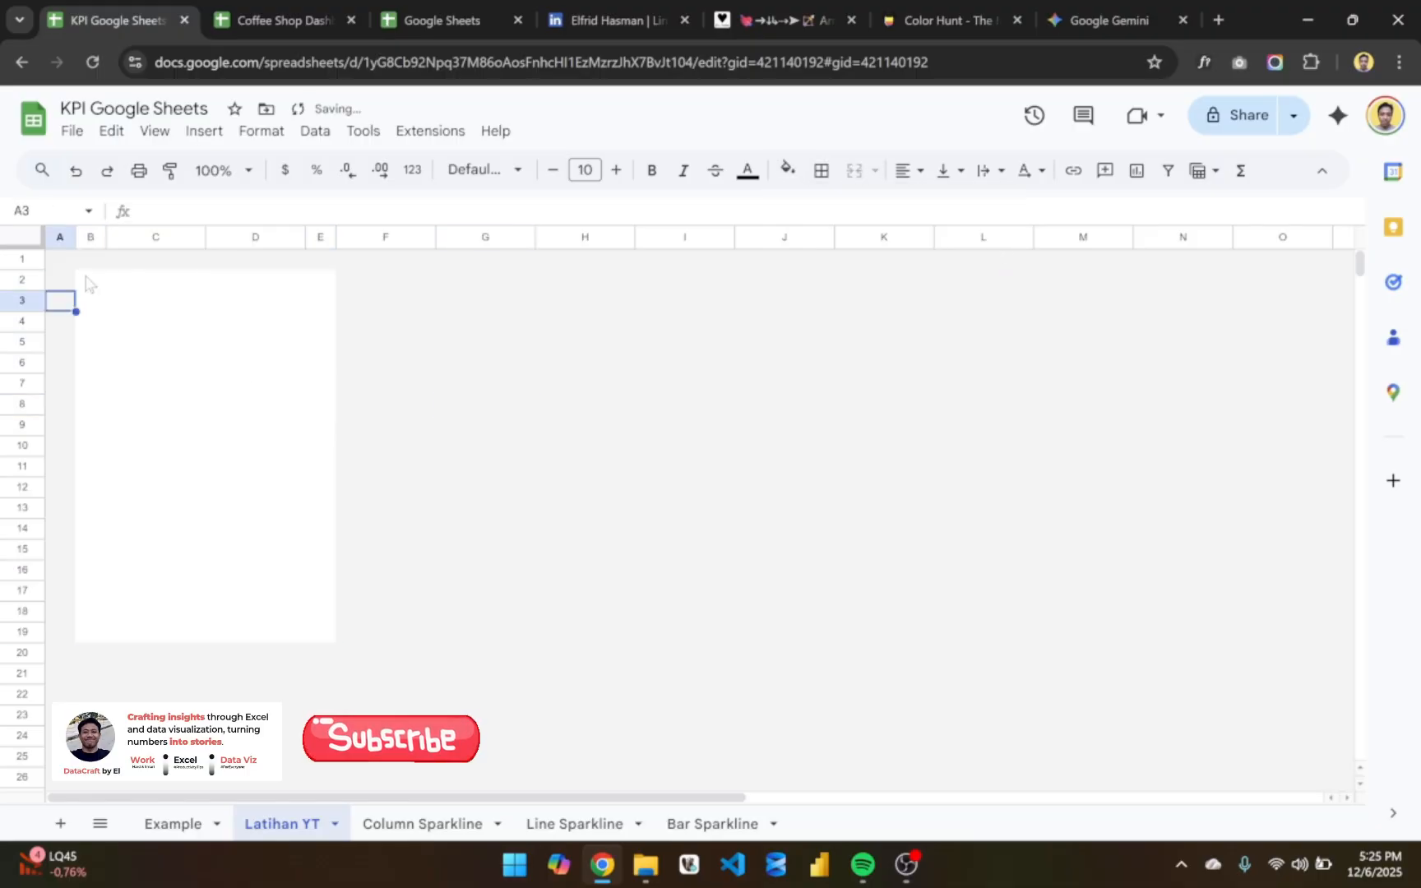
- Check the first card's title on the Example sheet and enter TOTAL SALES in cell C2 of Latihan YT
left_click(172, 288)
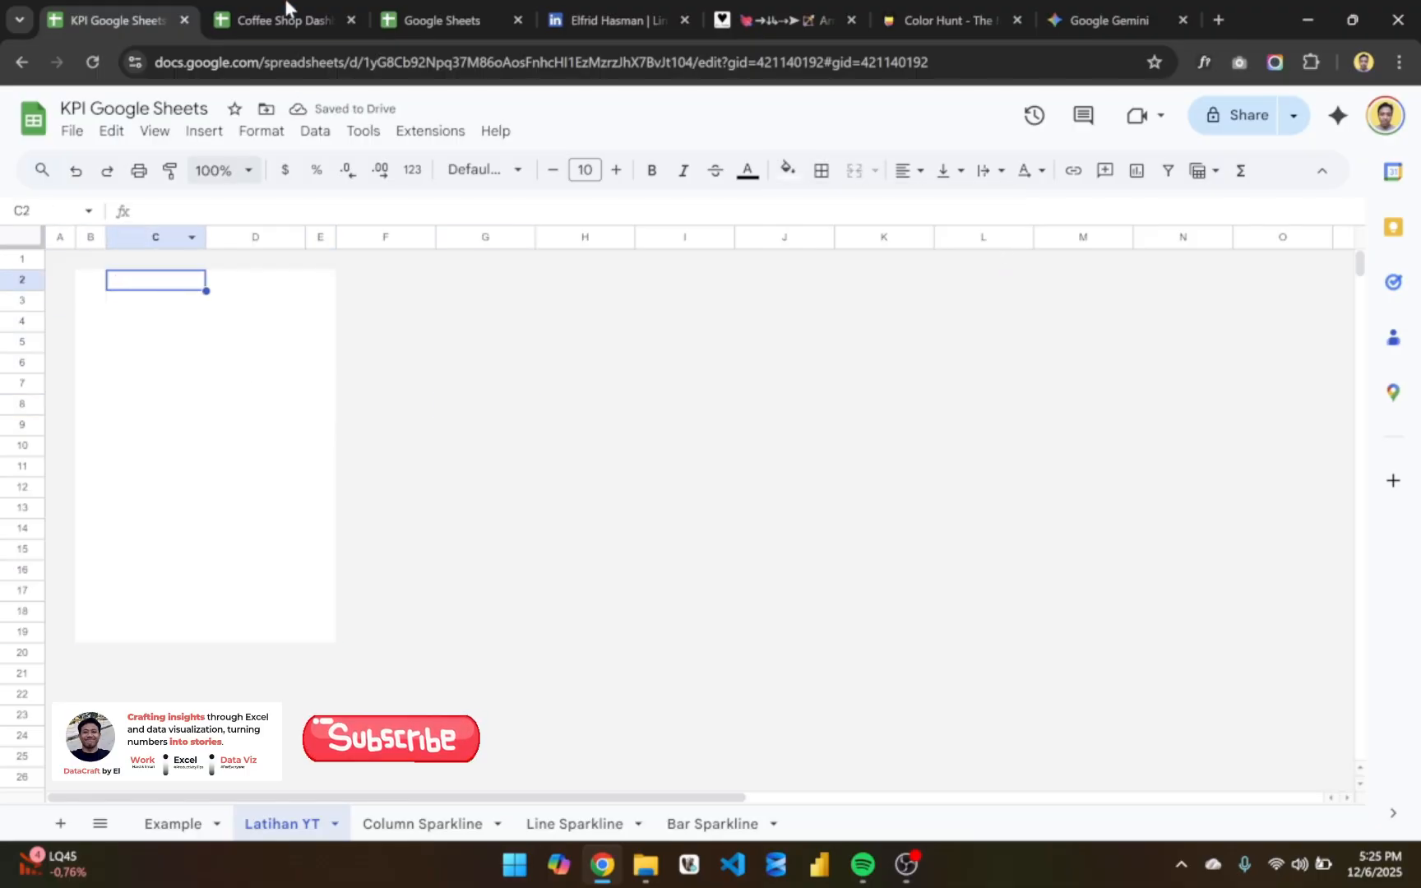
left_click(175, 824)
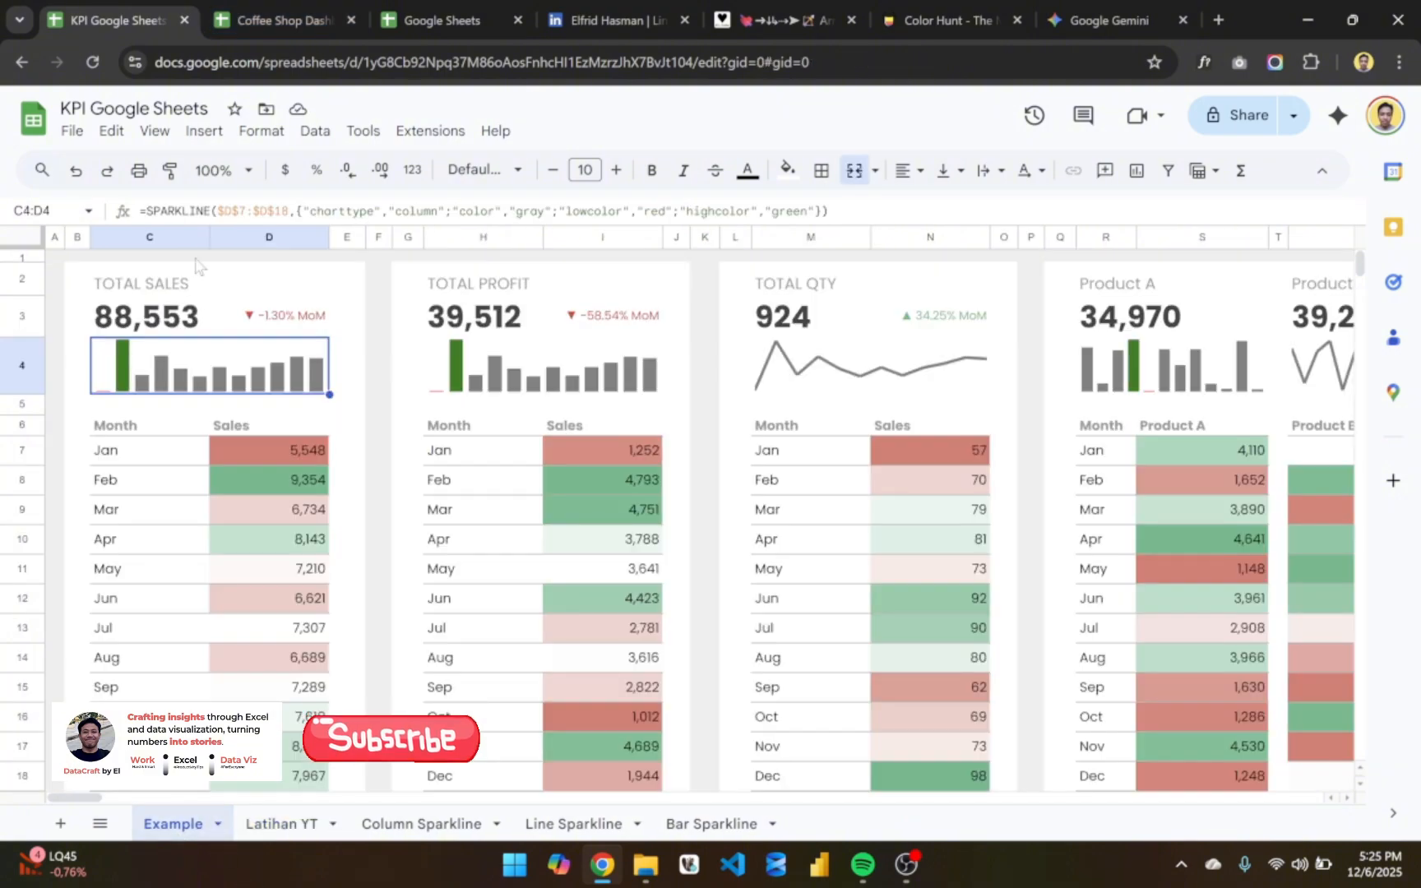
left_click(199, 270)
left_click(281, 824)
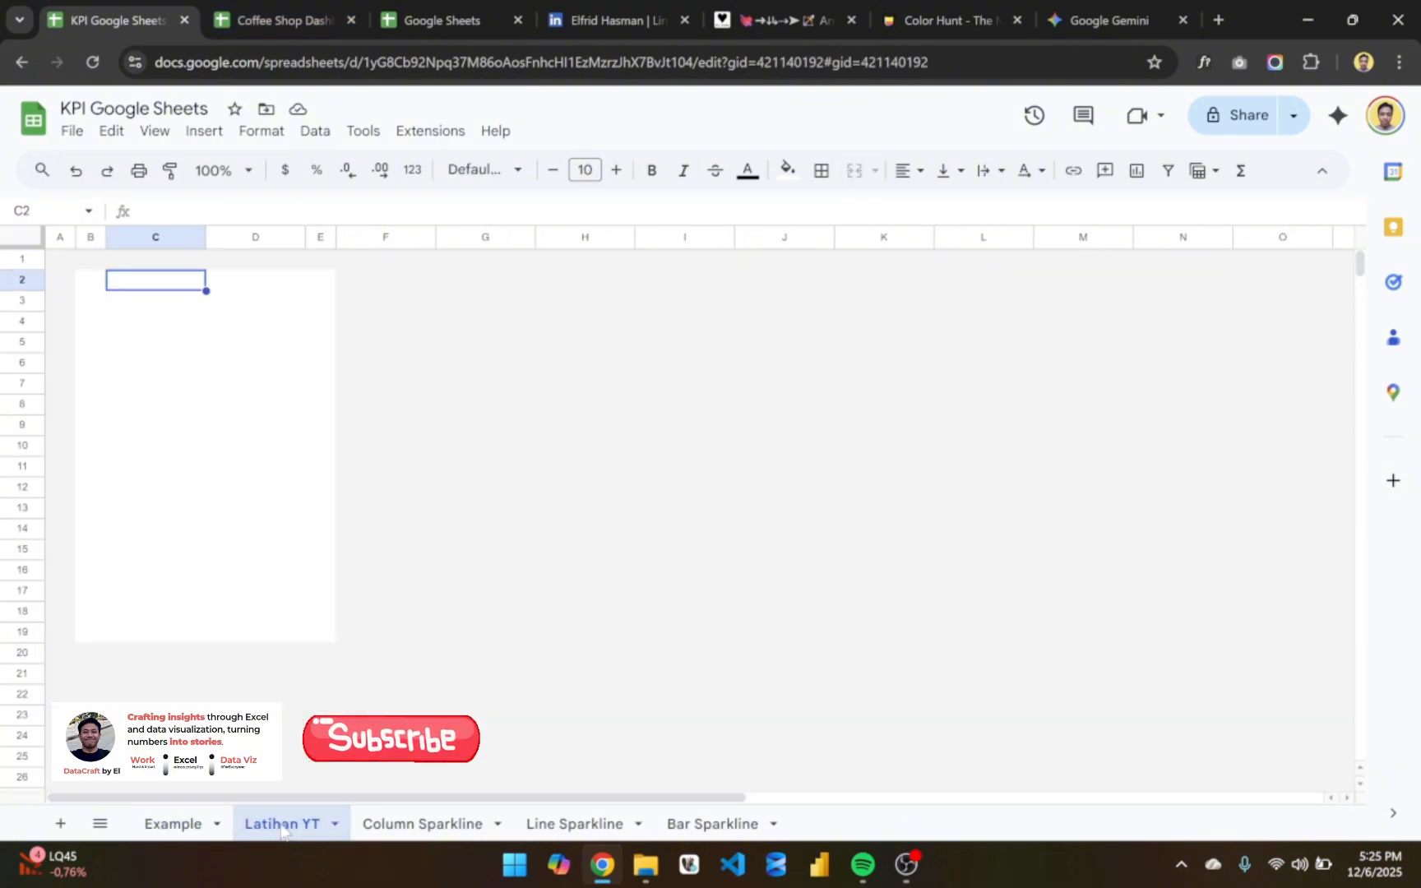
key("Down")
key("Up")
type("TOTAL SALES")
key("Return")
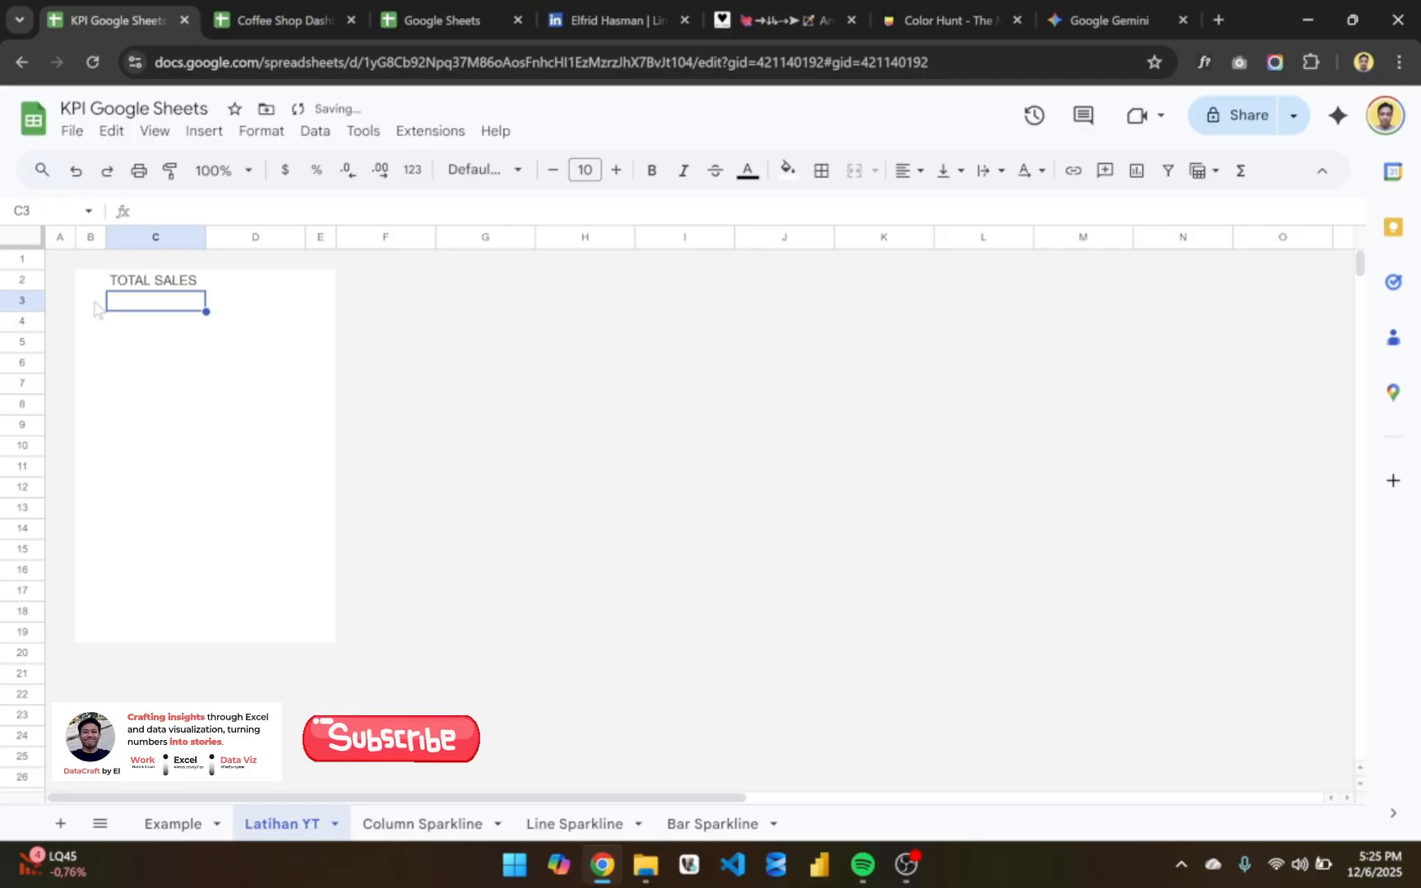
- Set the height of row 2 to 50 pixels
left_click_drag(22, 289, 24, 284)
right_click(23, 281)
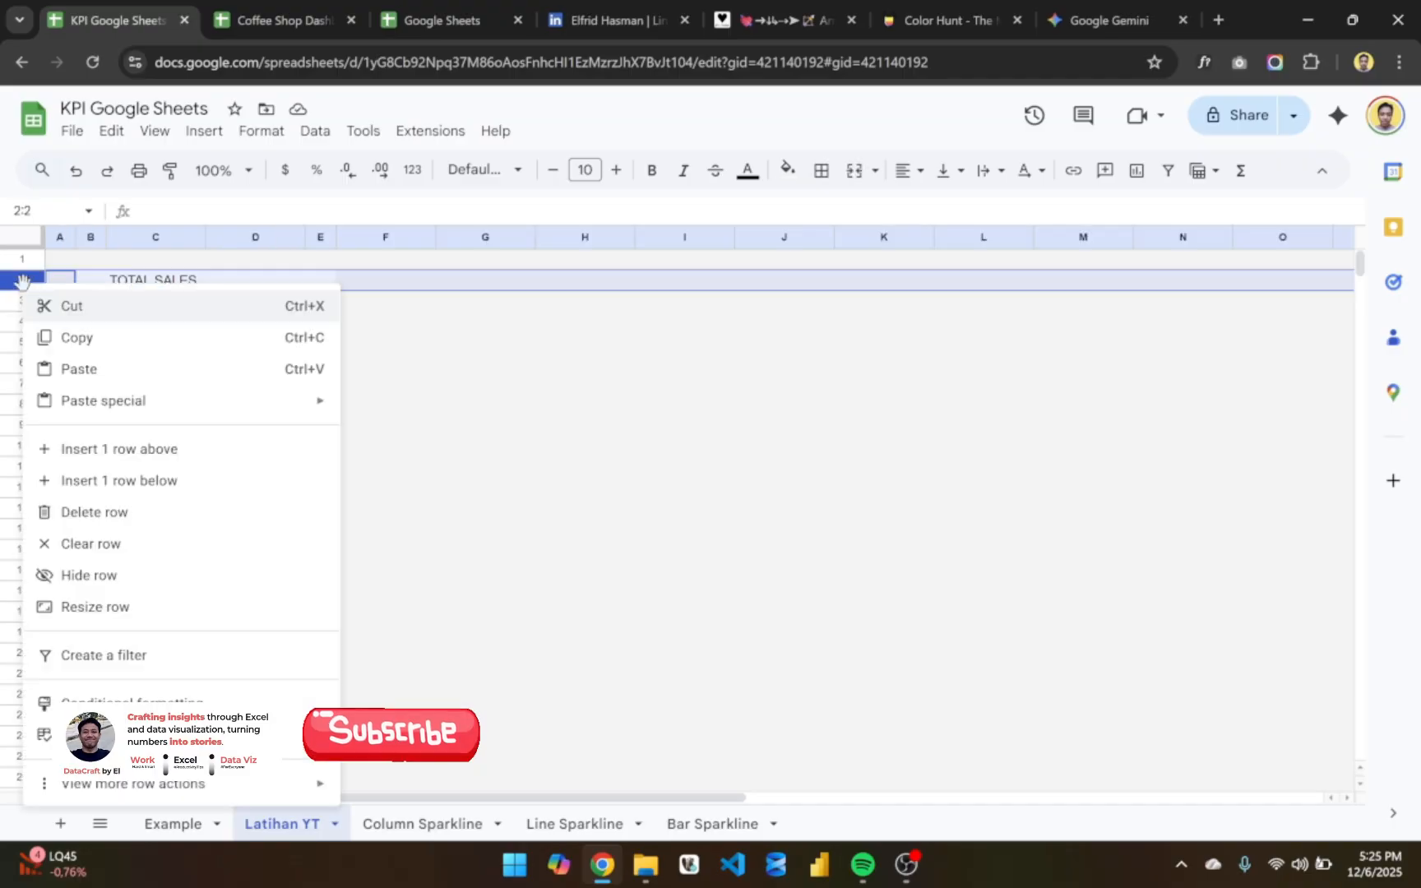
left_click(148, 608)
left_click(645, 452)
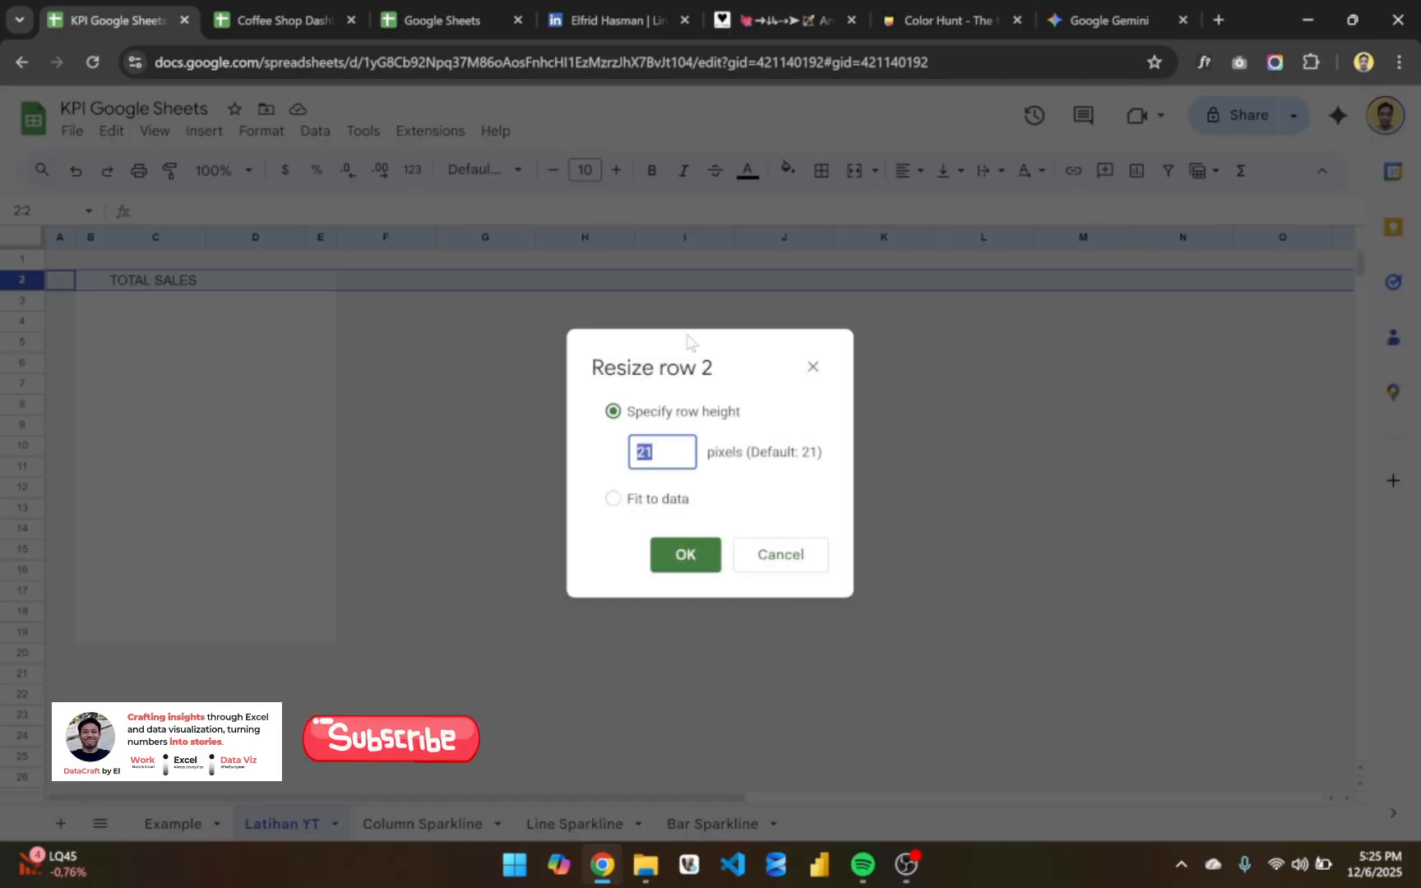
left_click_drag(687, 339, 324, 296)
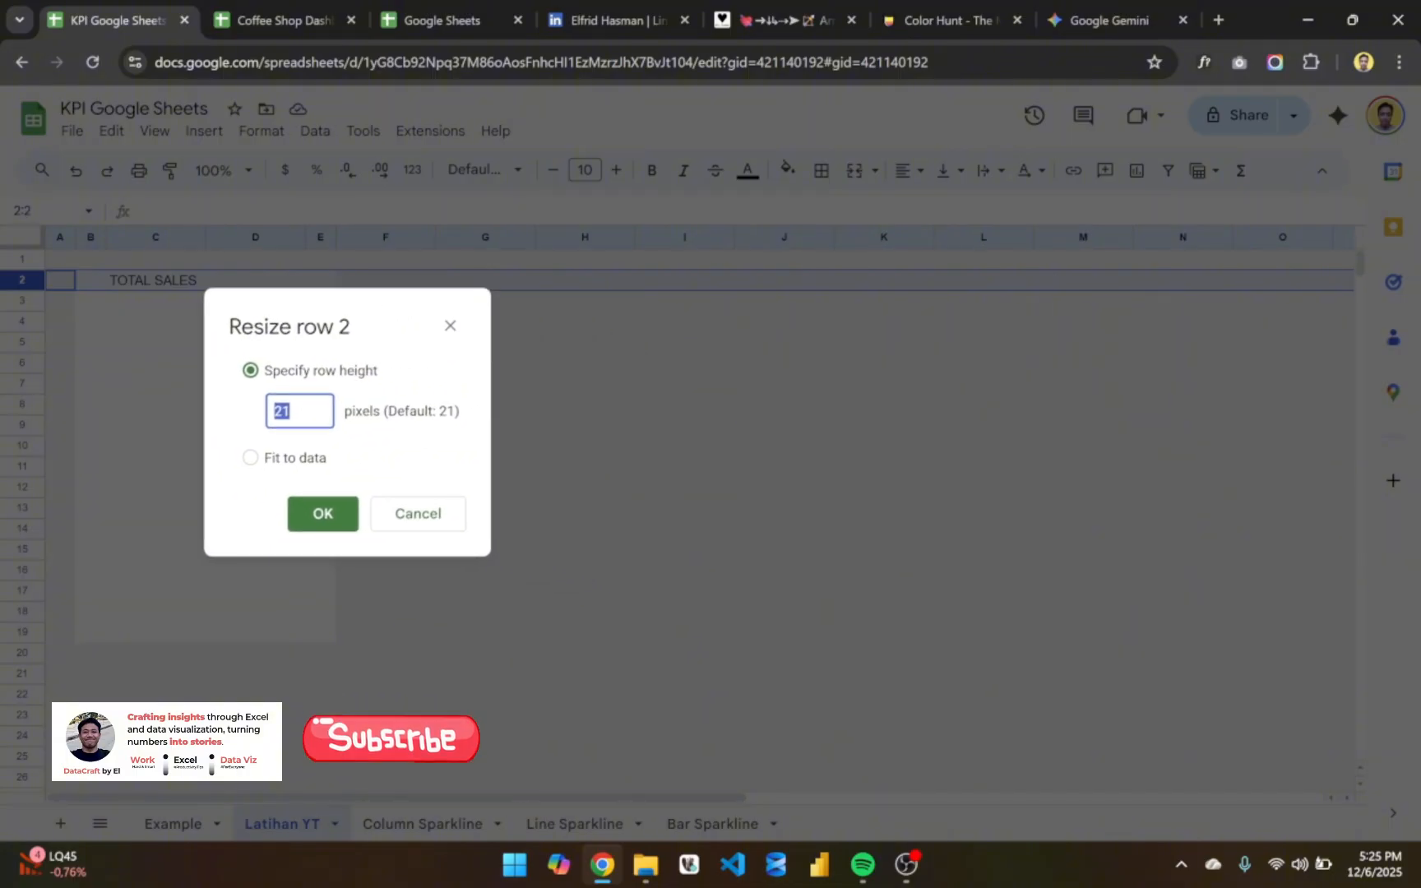
type("50")
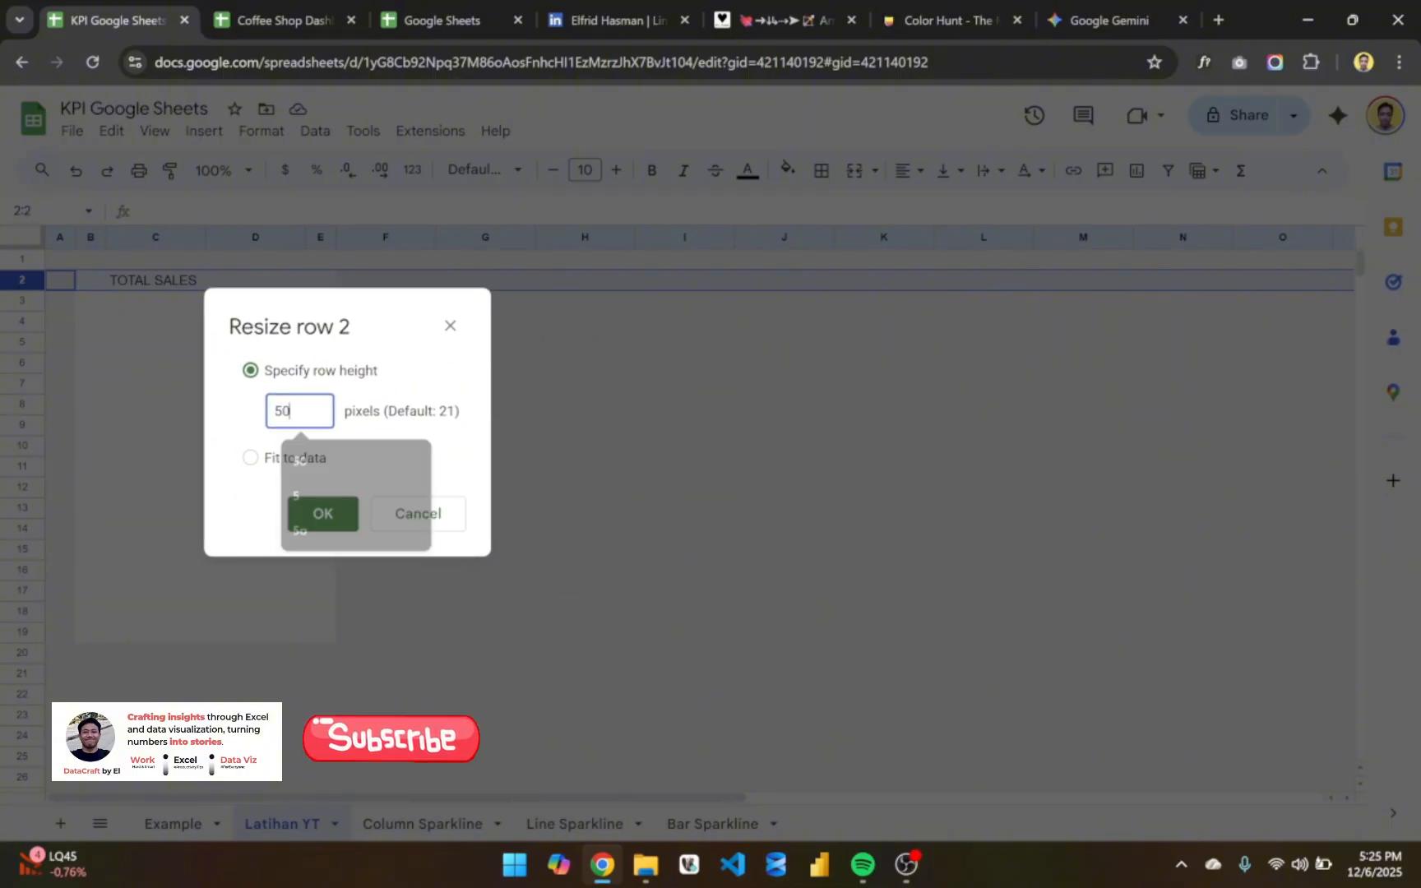
left_click(323, 513)
left_click(260, 329)
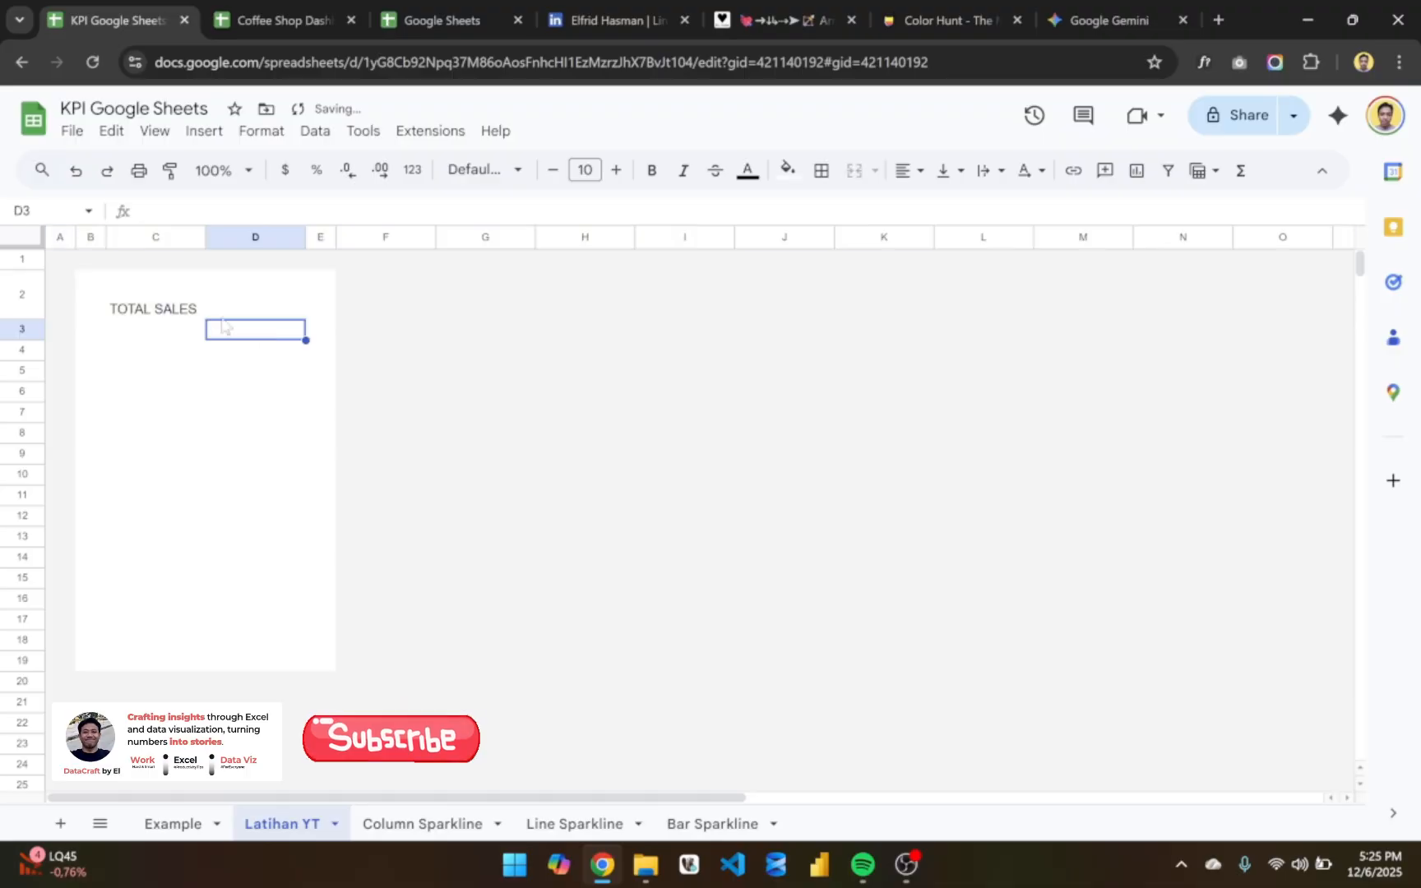
left_click(198, 312)
- Set the height of row 3 to 50 pixels
left_click(25, 331)
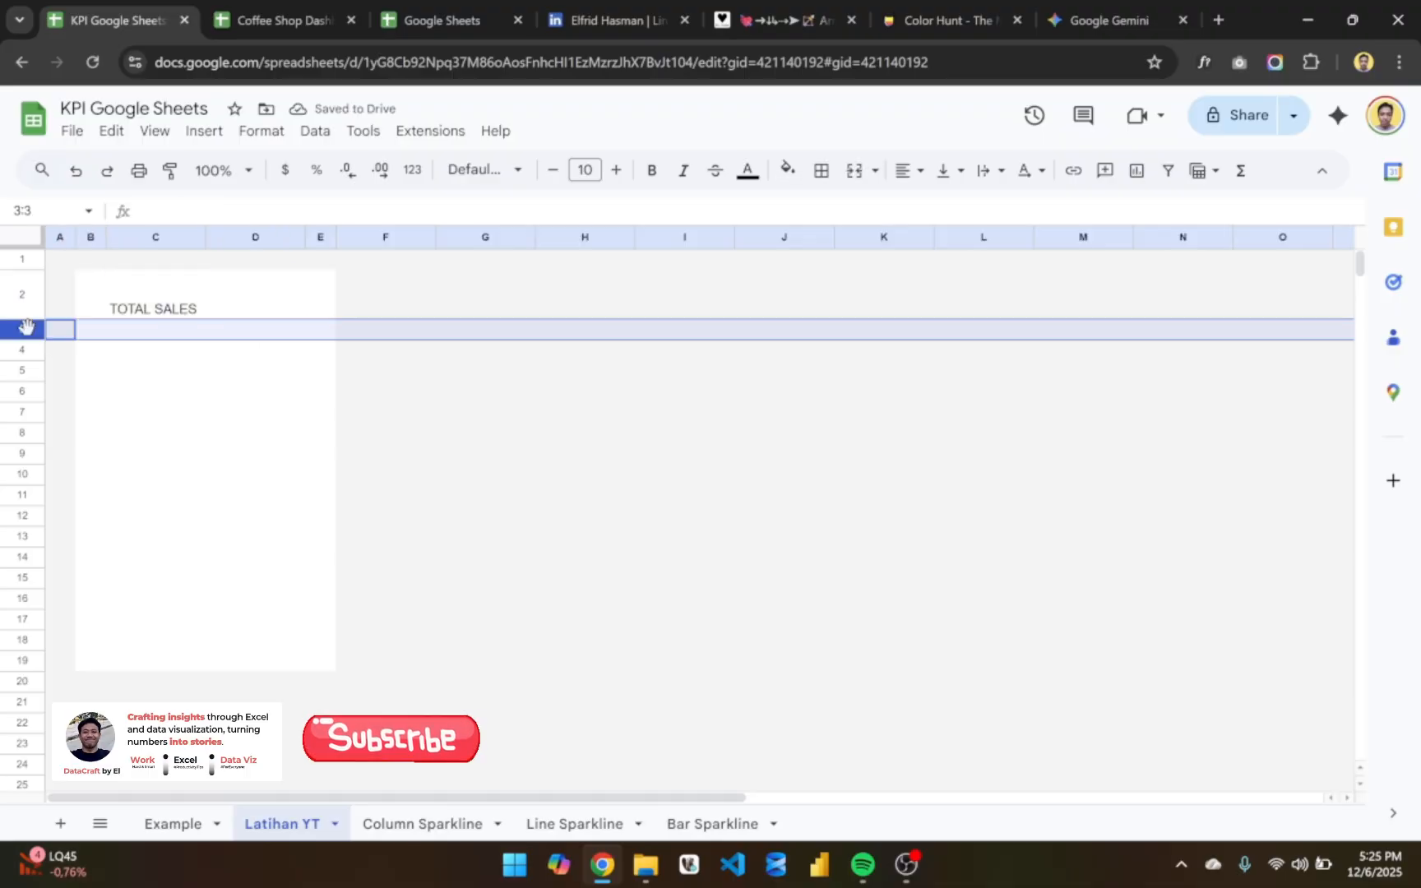
right_click(25, 331)
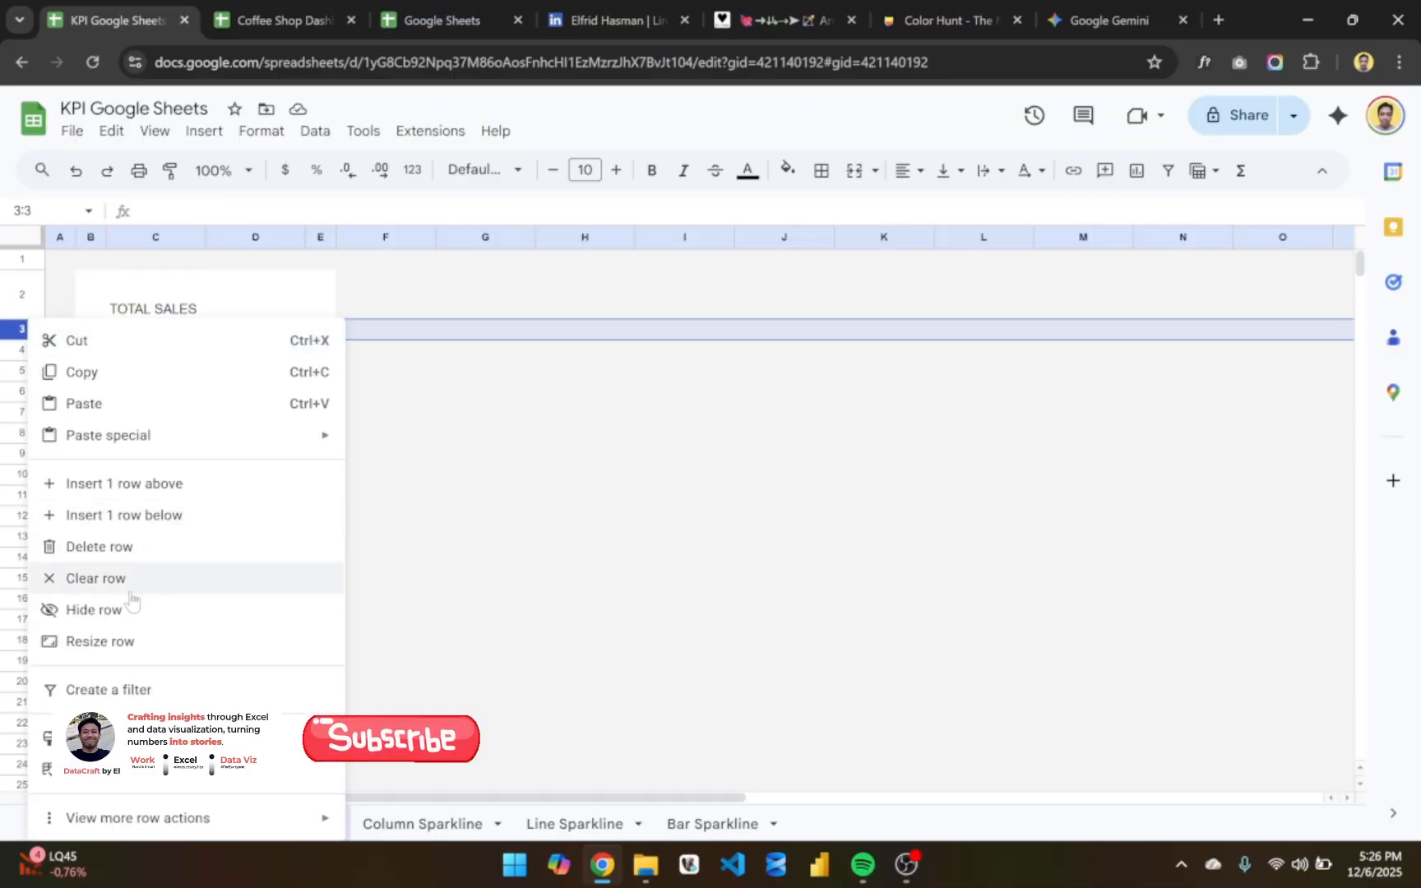
left_click(152, 641)
double_click(655, 452)
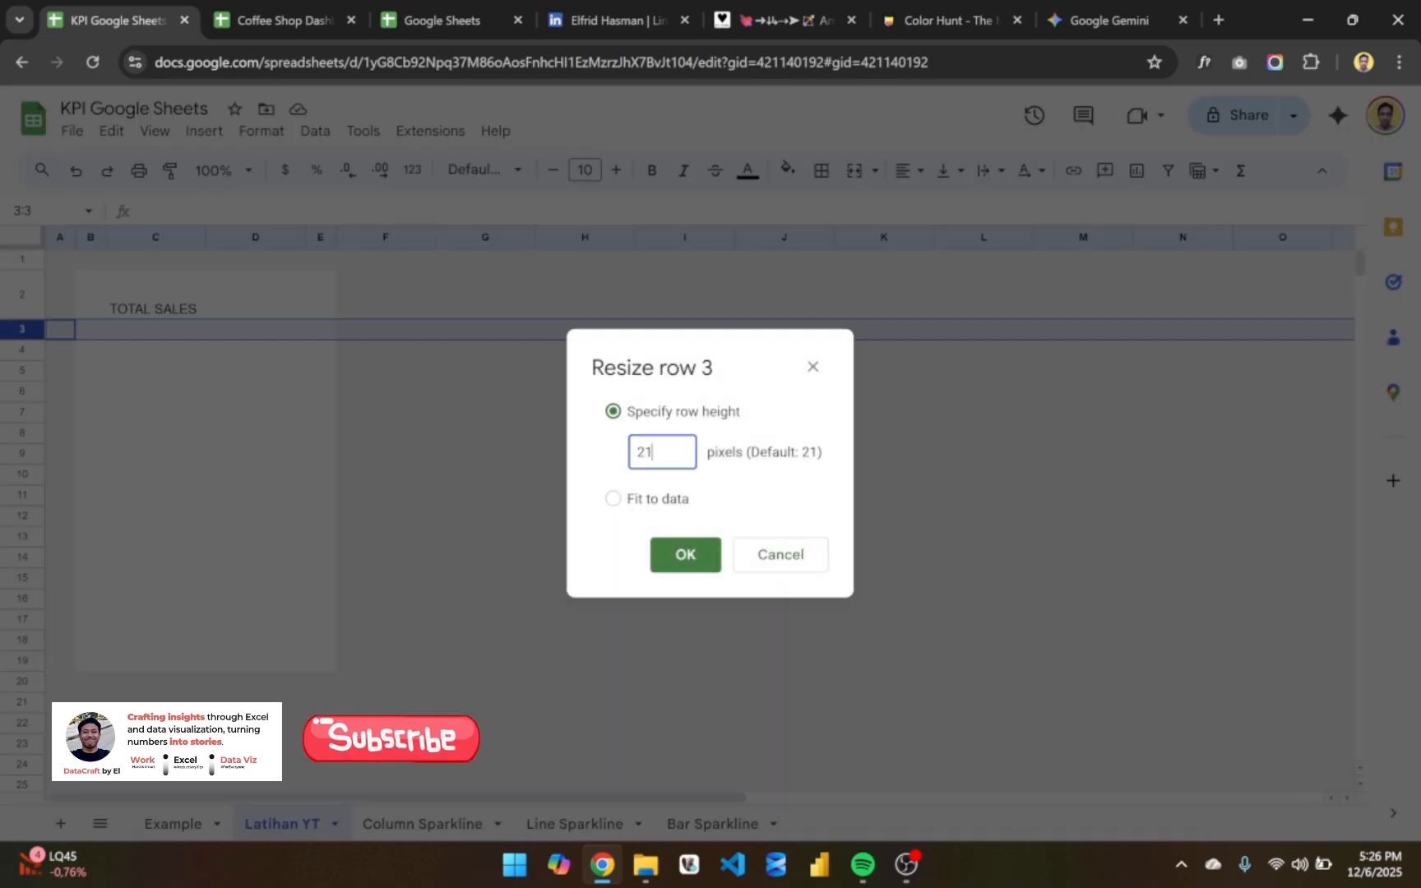
type("50")
key("Return")
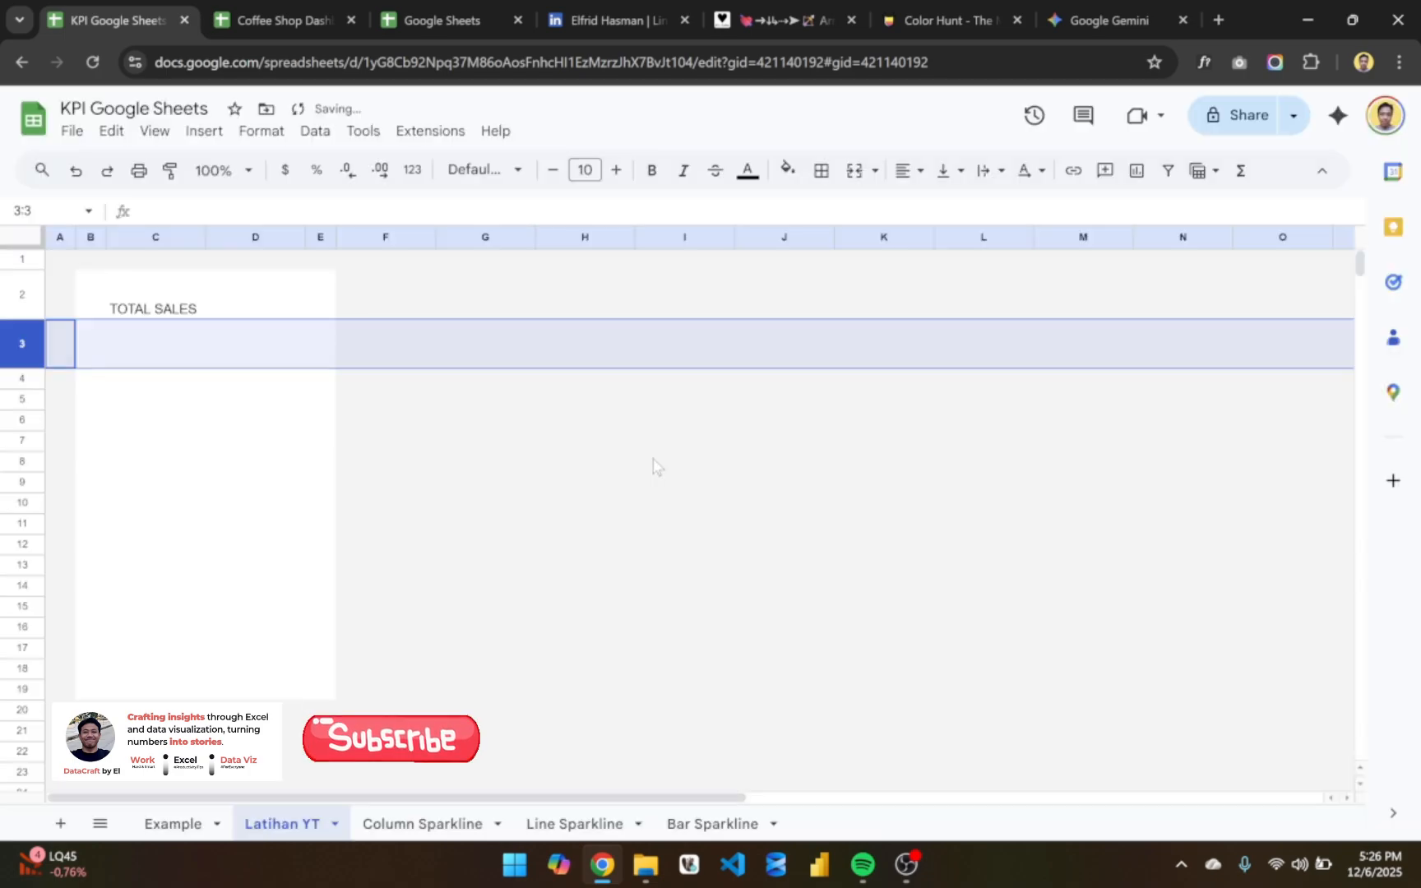
- Examine the SPARKLINE formula and the row layout of the TOTAL SALES card on the Example sheet
left_click(152, 341)
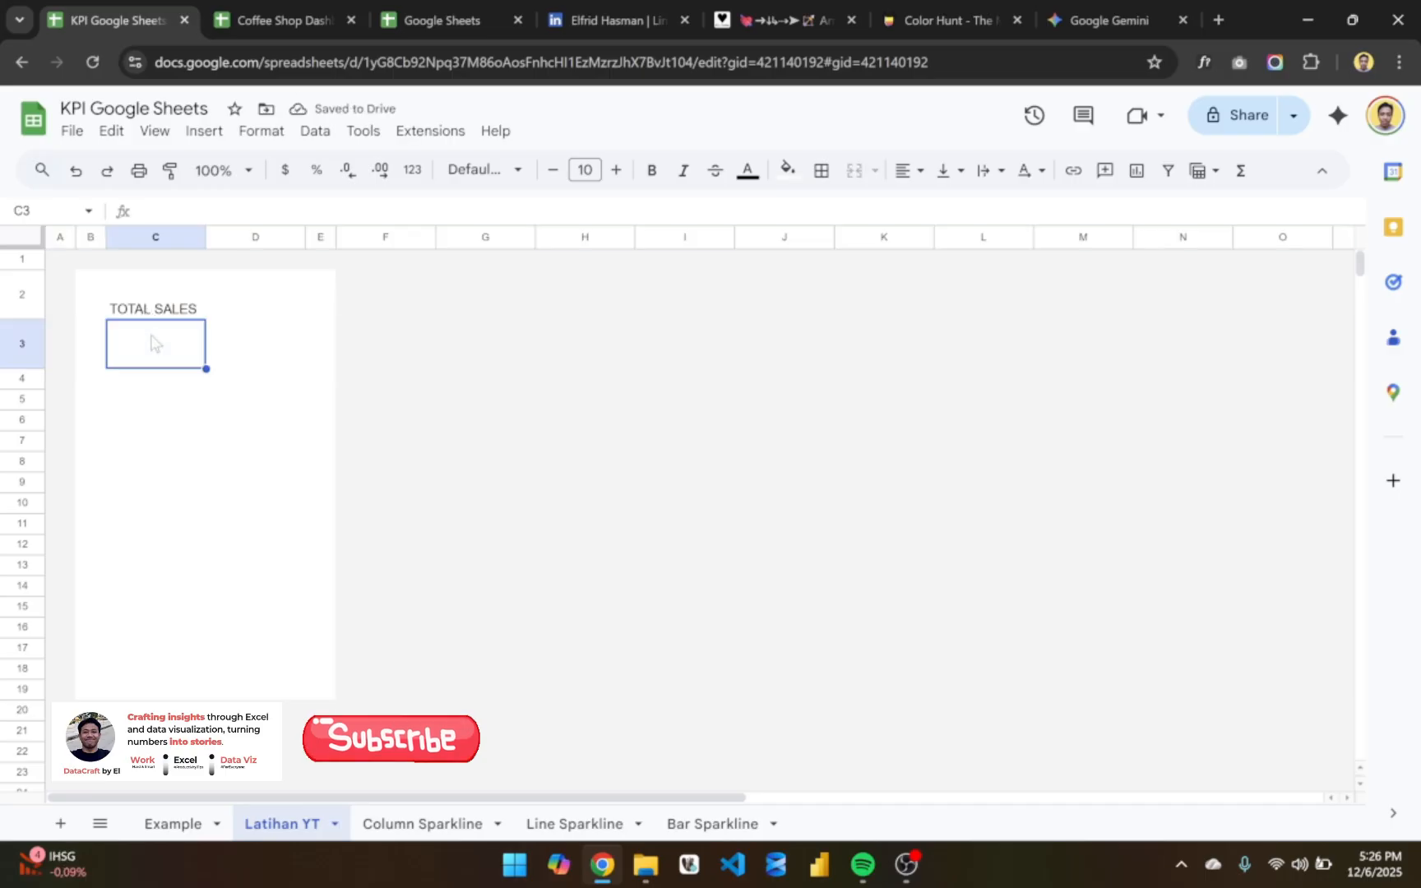
left_click(230, 343)
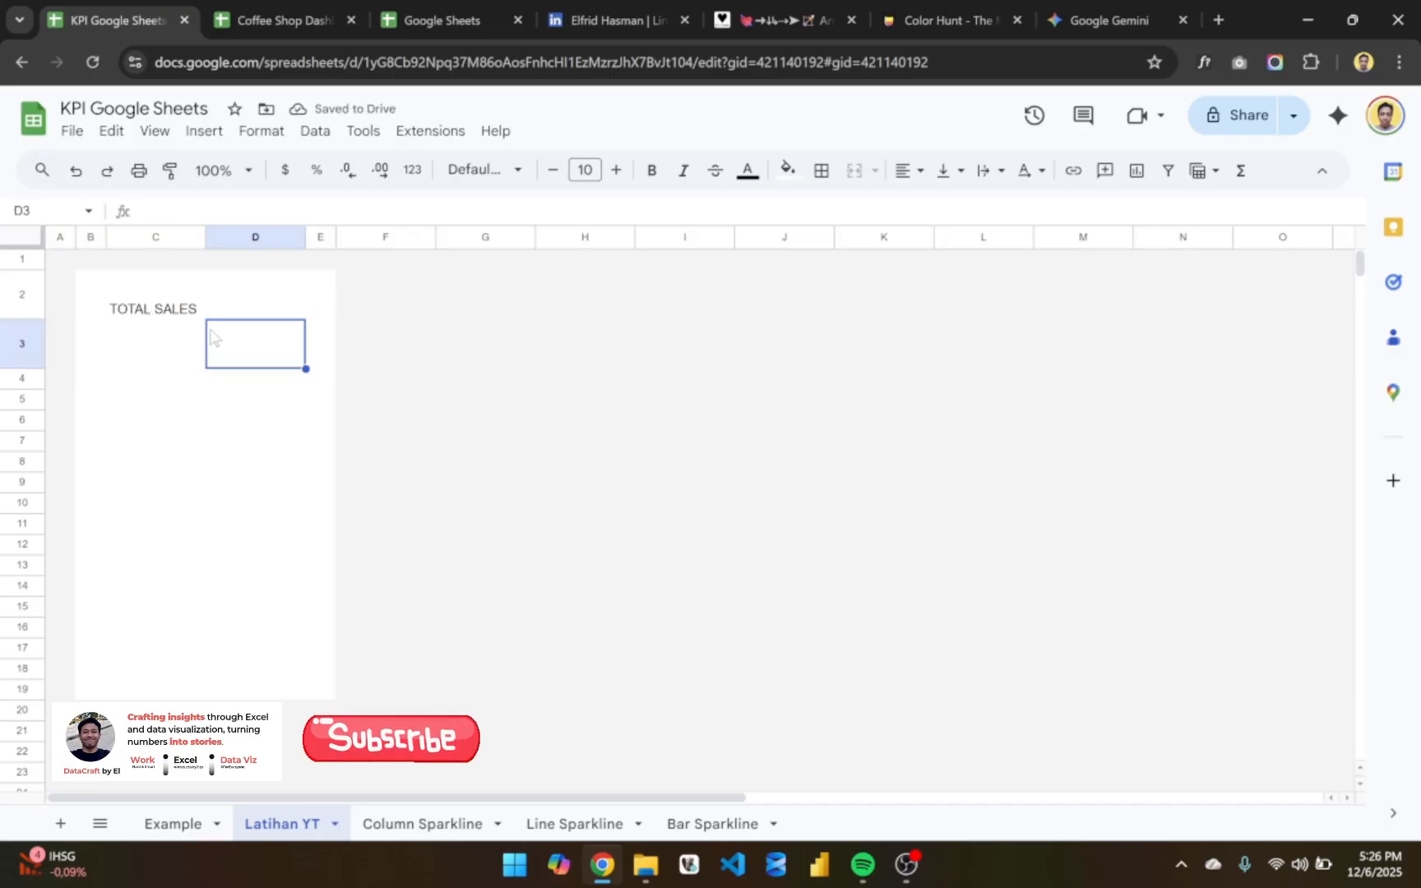
left_click(155, 349)
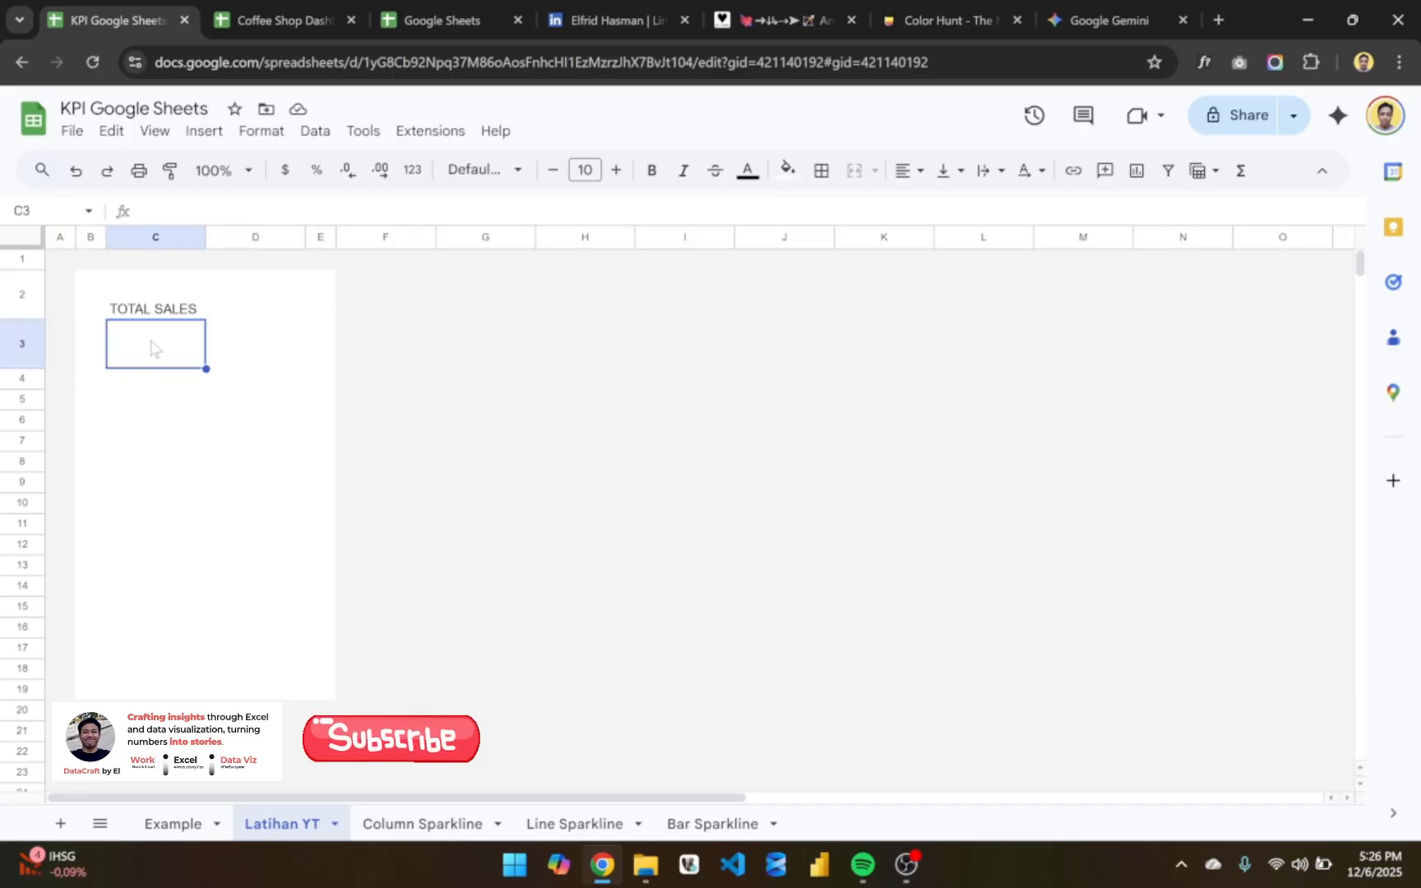
left_click(121, 406)
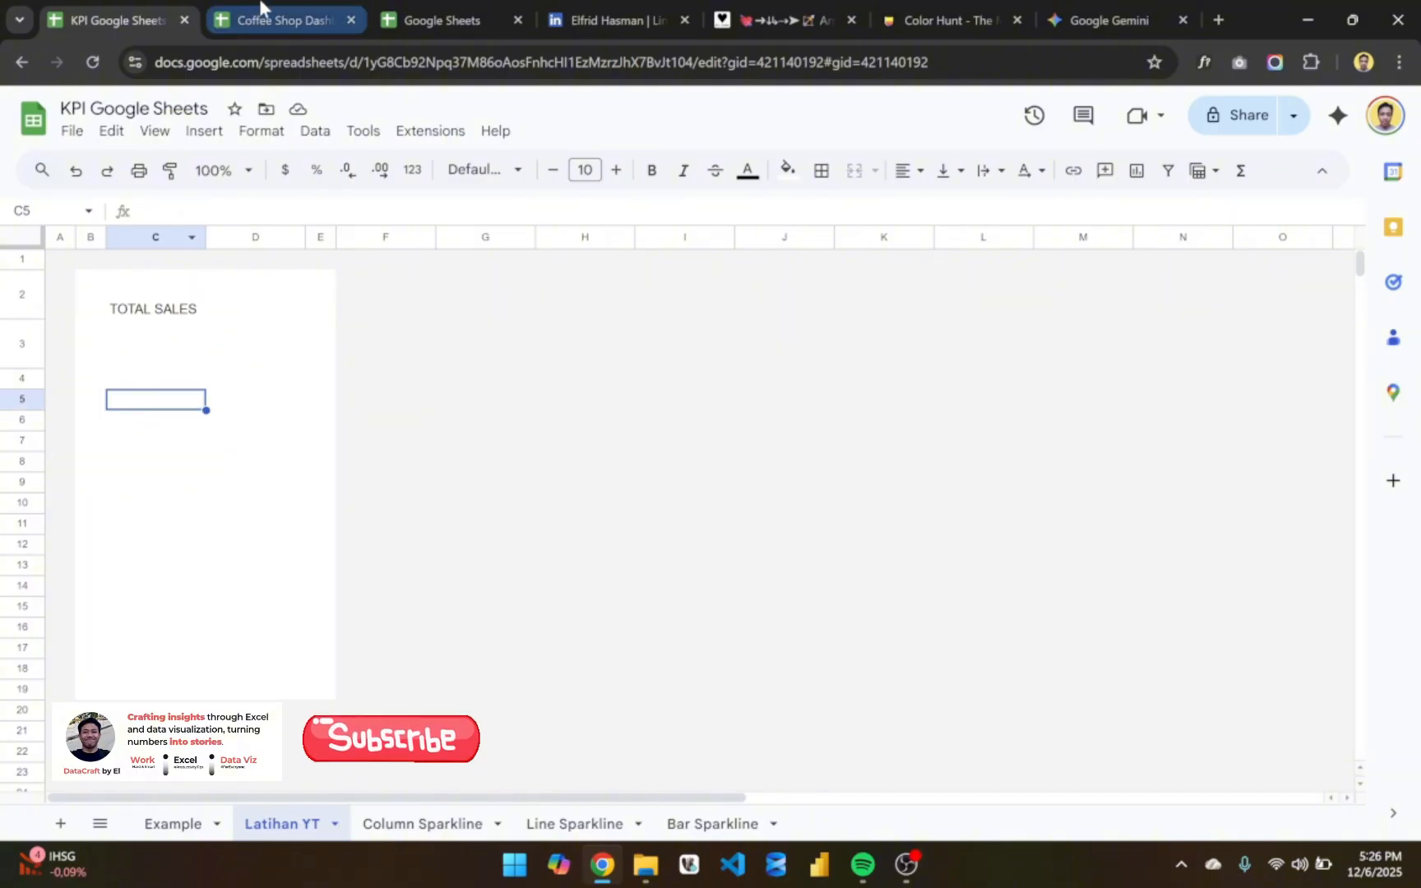
left_click(186, 827)
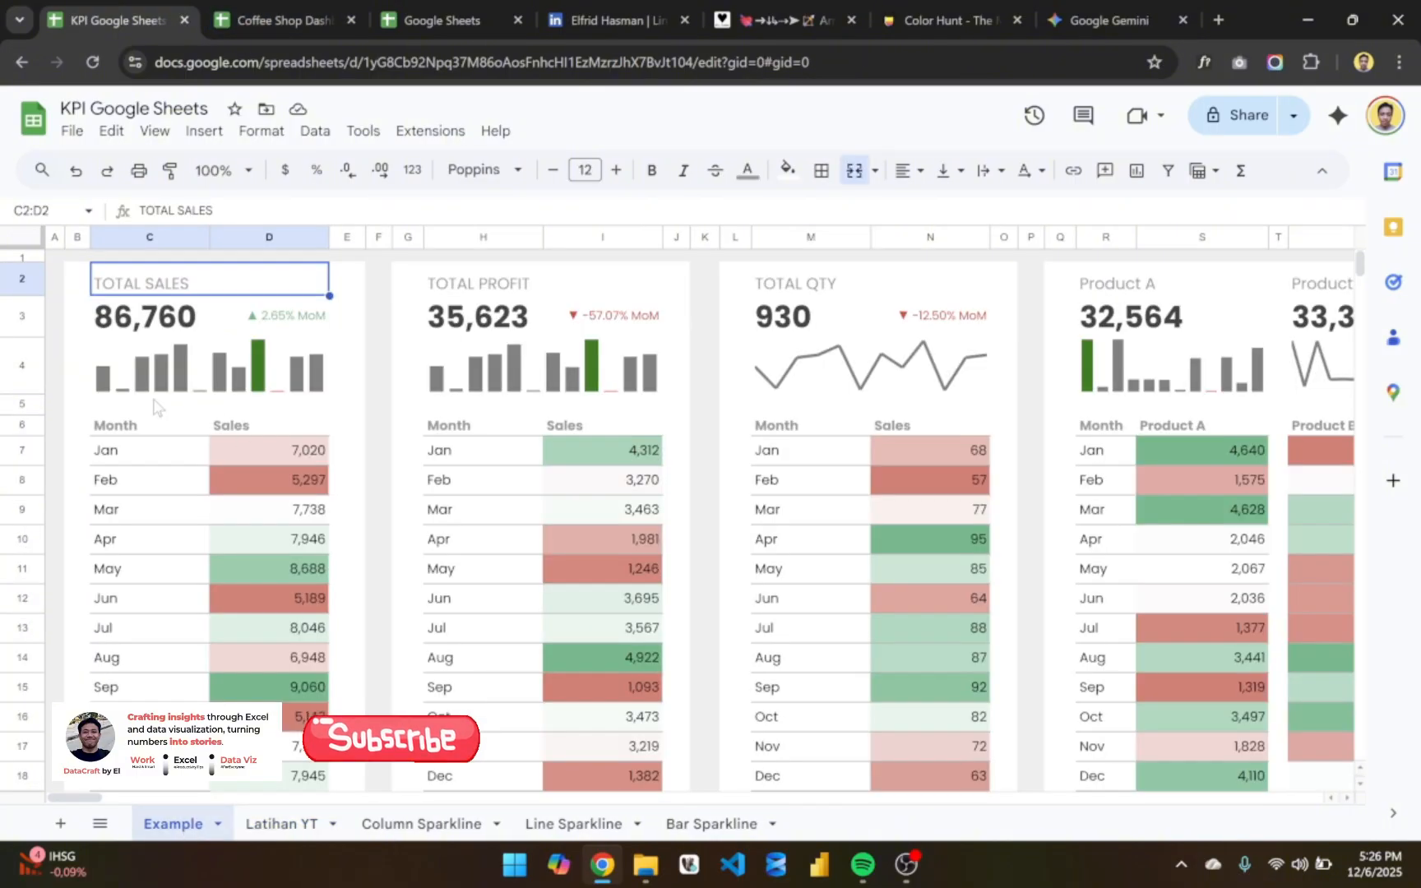
left_click(141, 426)
left_click(184, 388)
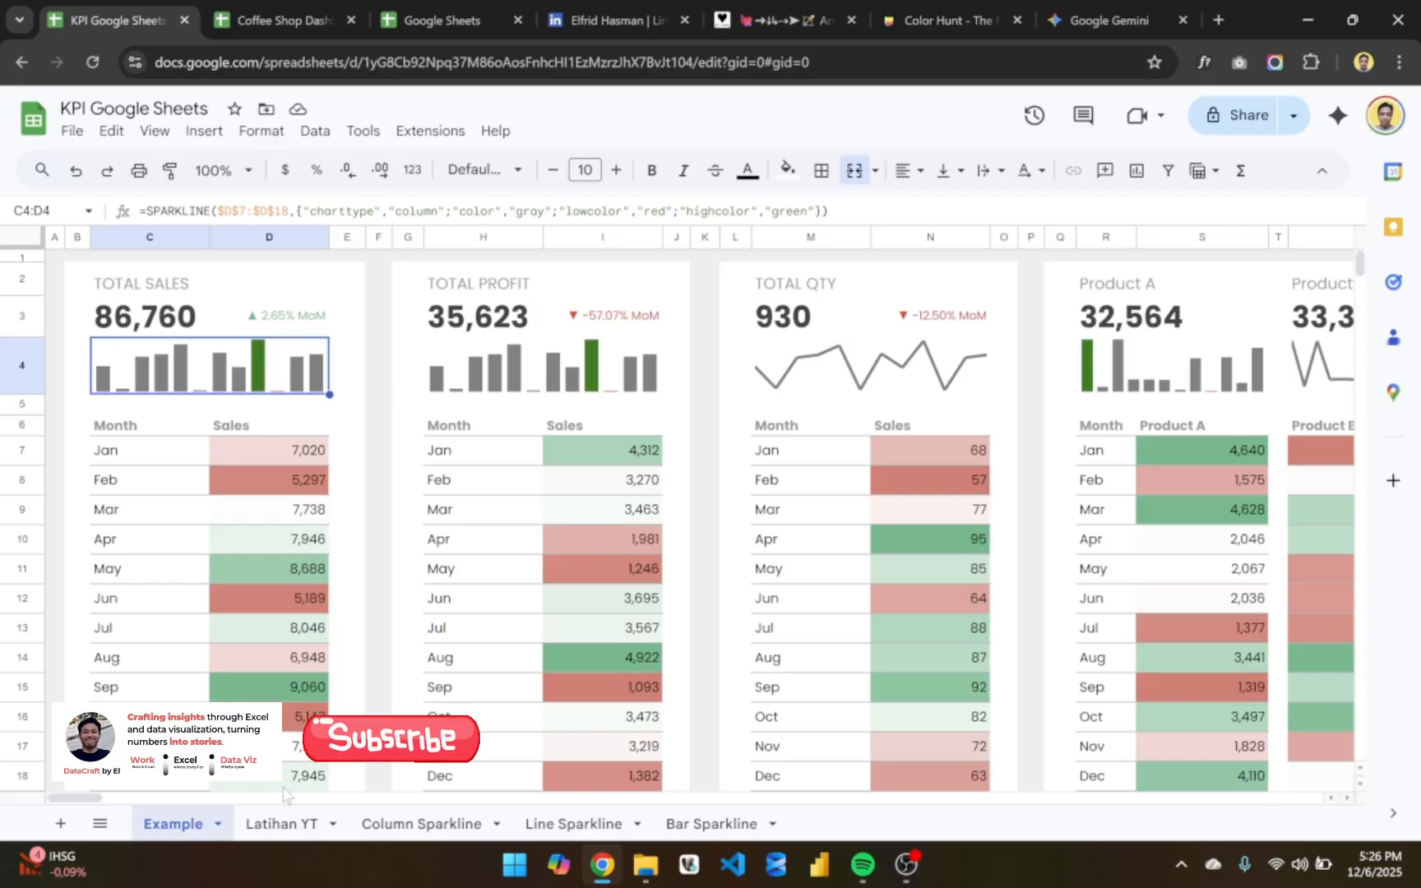
left_click(282, 823)
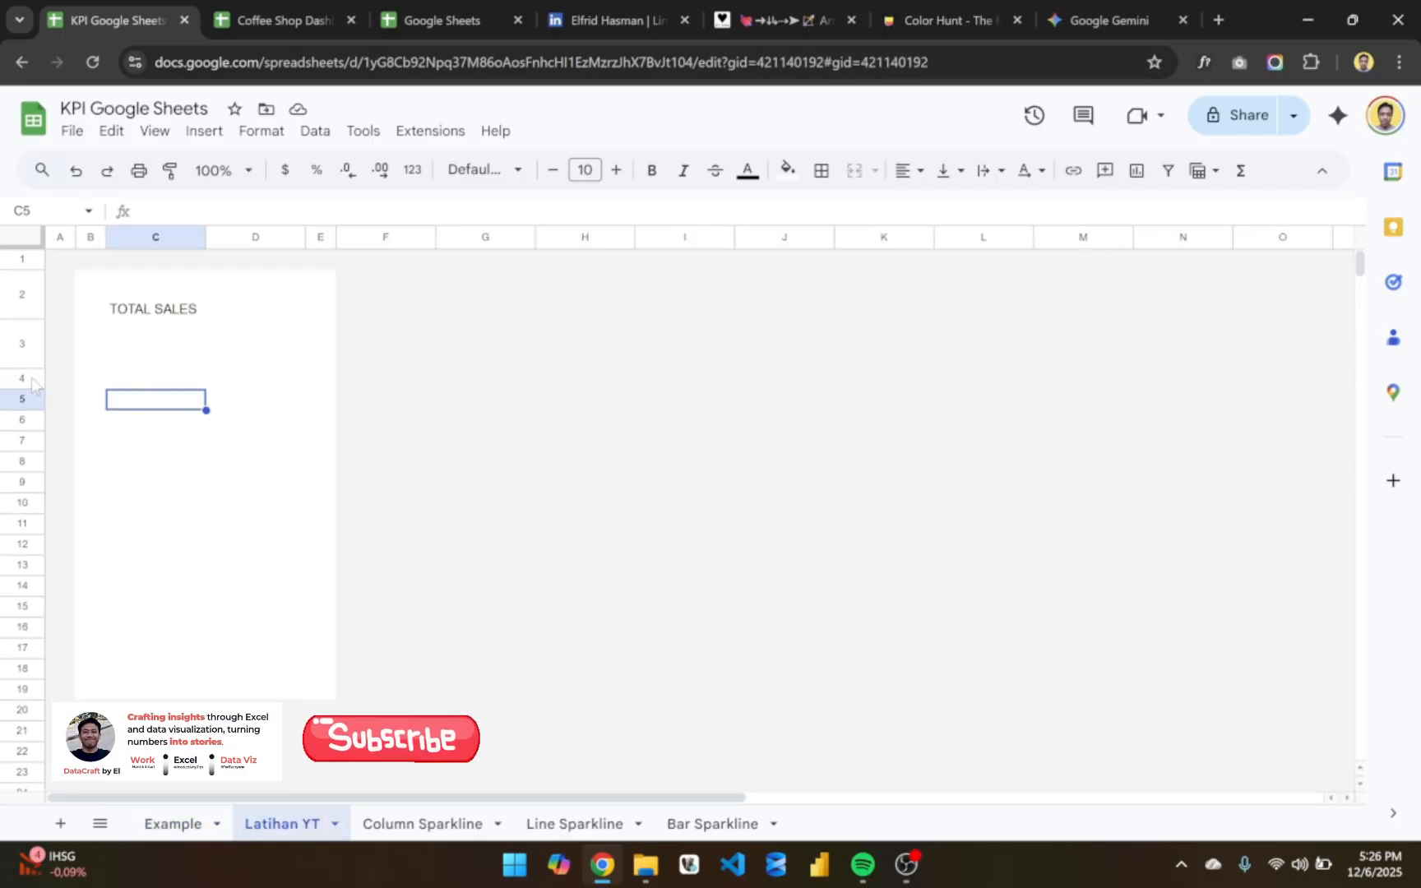
- View the Coffee Shop Dashboard's KPI cards and recheck the spacing below the Example sheet's TOTAL SALES sparkline
left_click(23, 378)
left_click(267, 7)
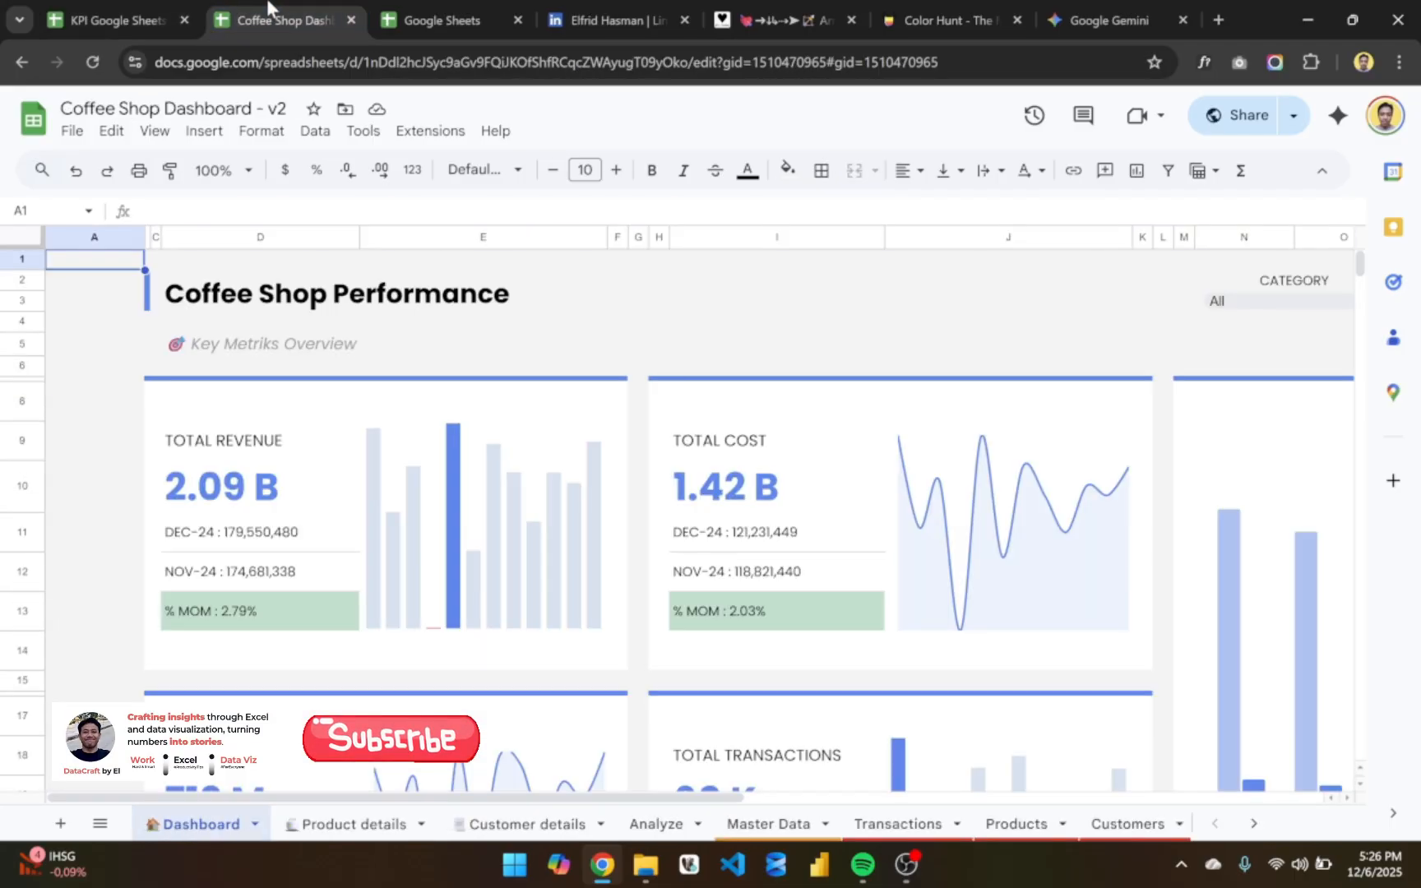
left_click(132, 18)
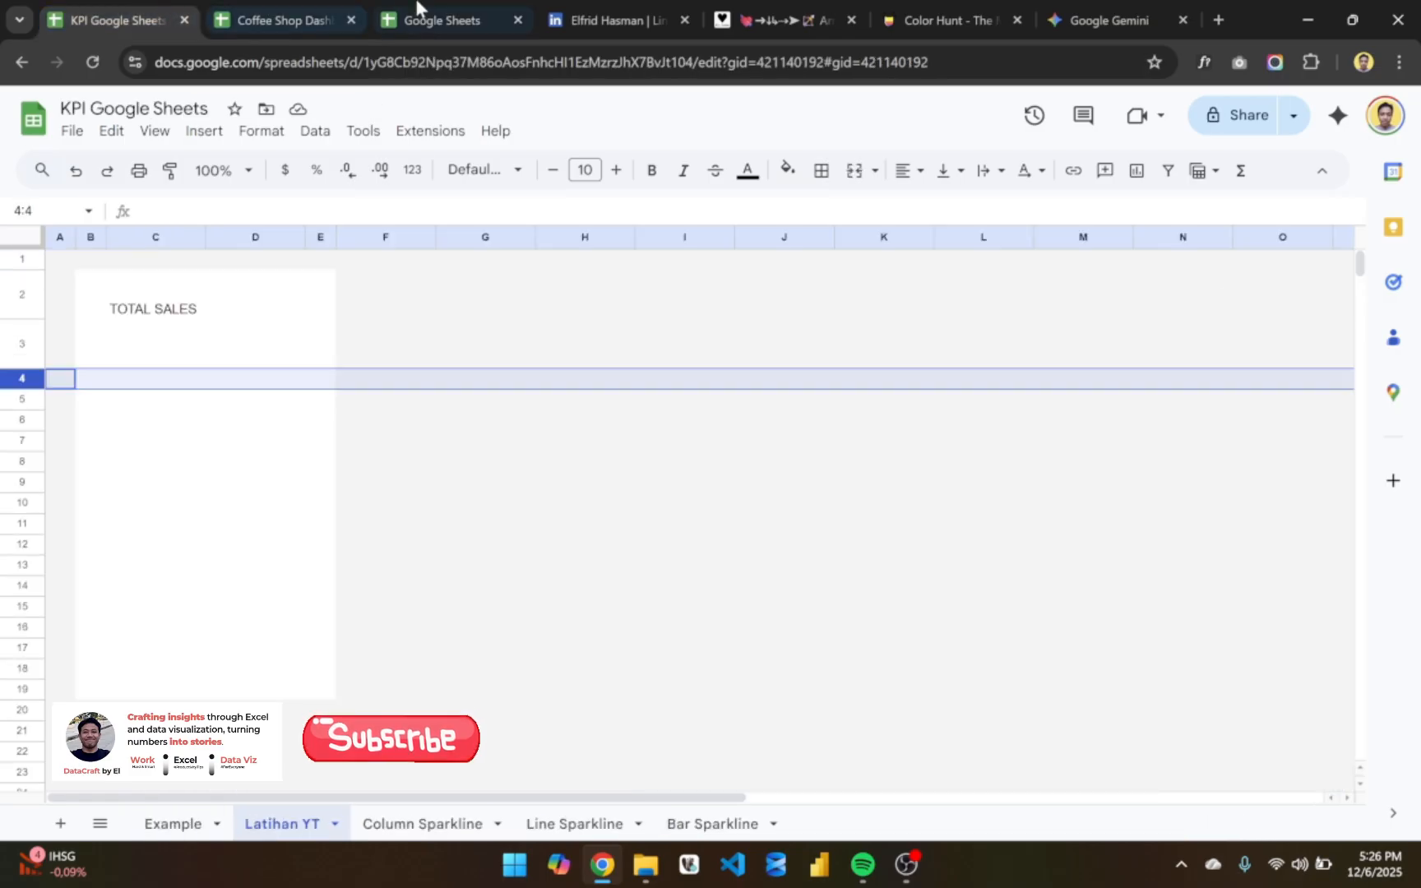
left_click(144, 829)
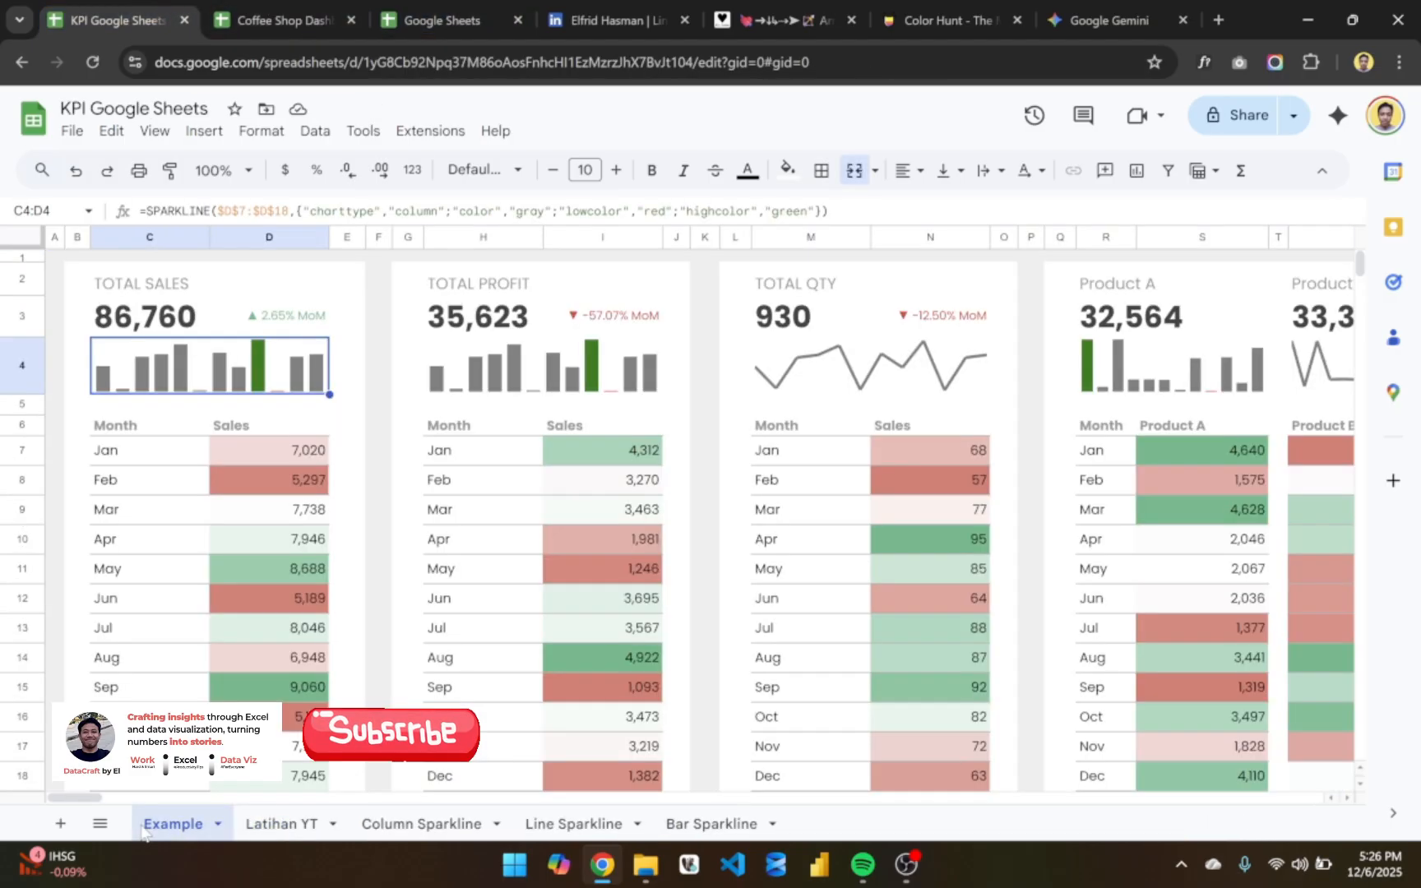
left_click(153, 406)
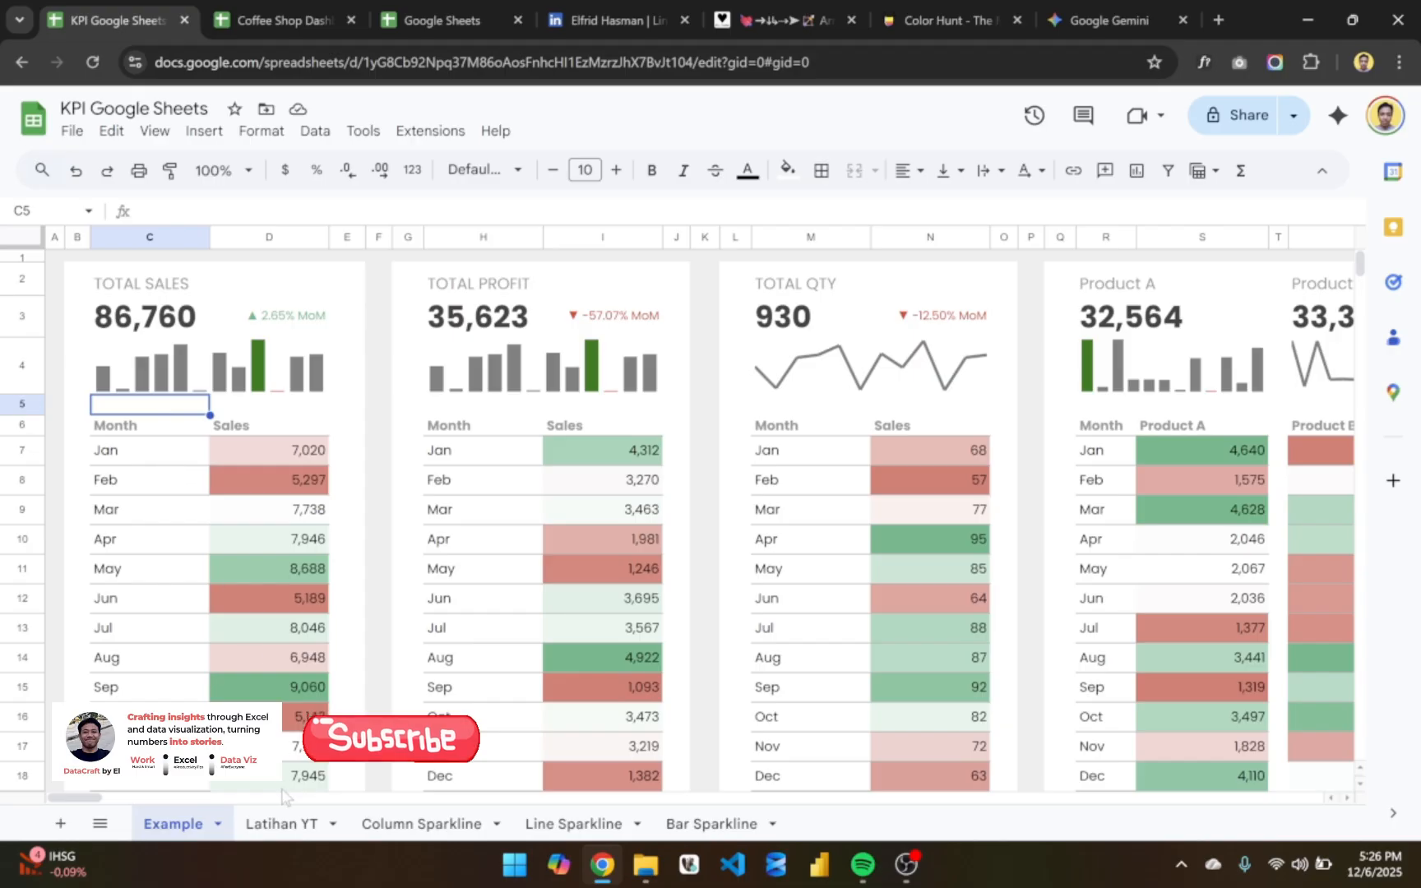
left_click(279, 18)
left_click(484, 17)
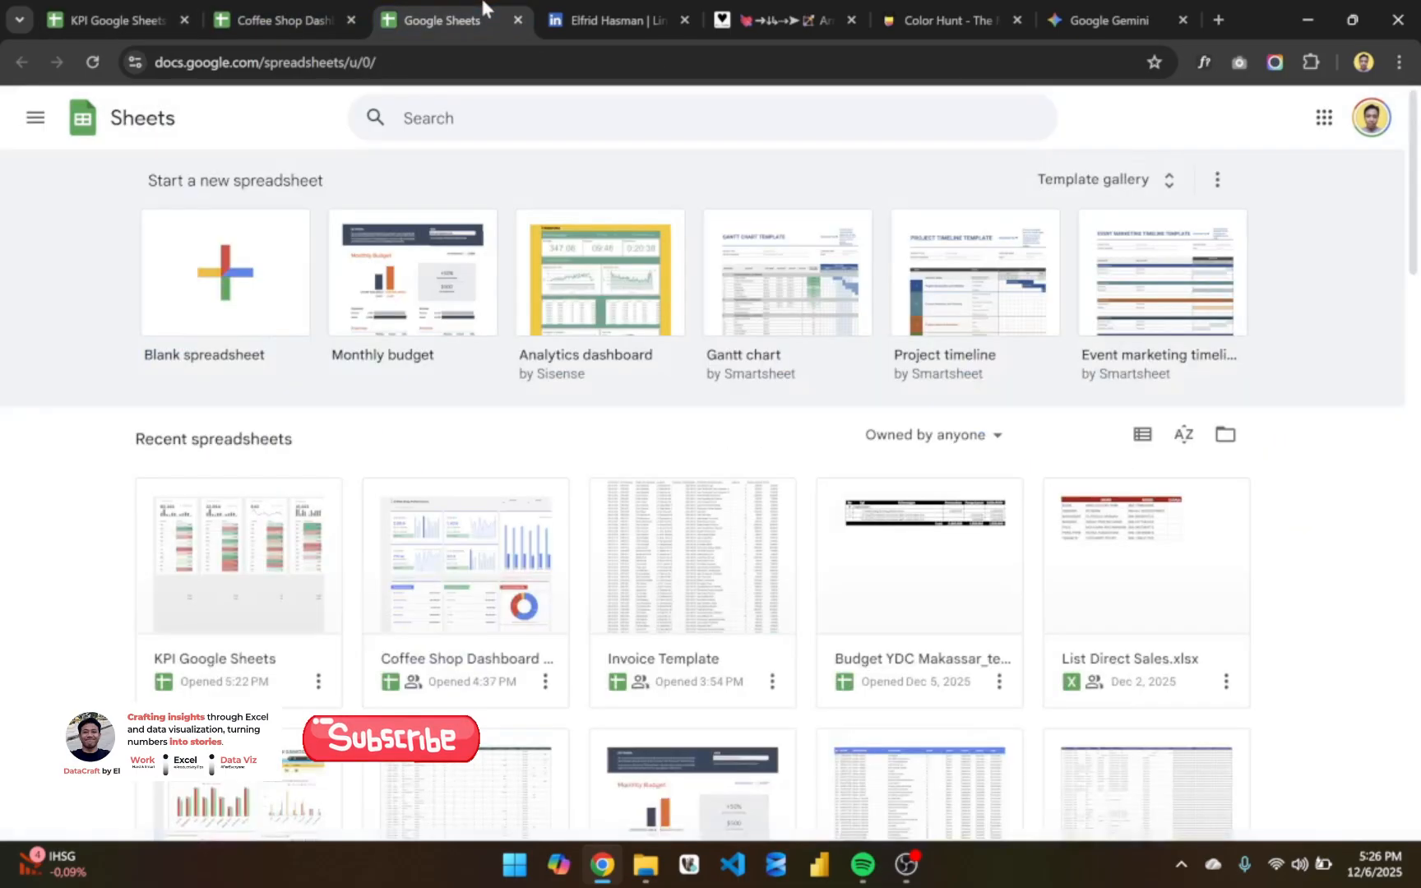
left_click(165, 18)
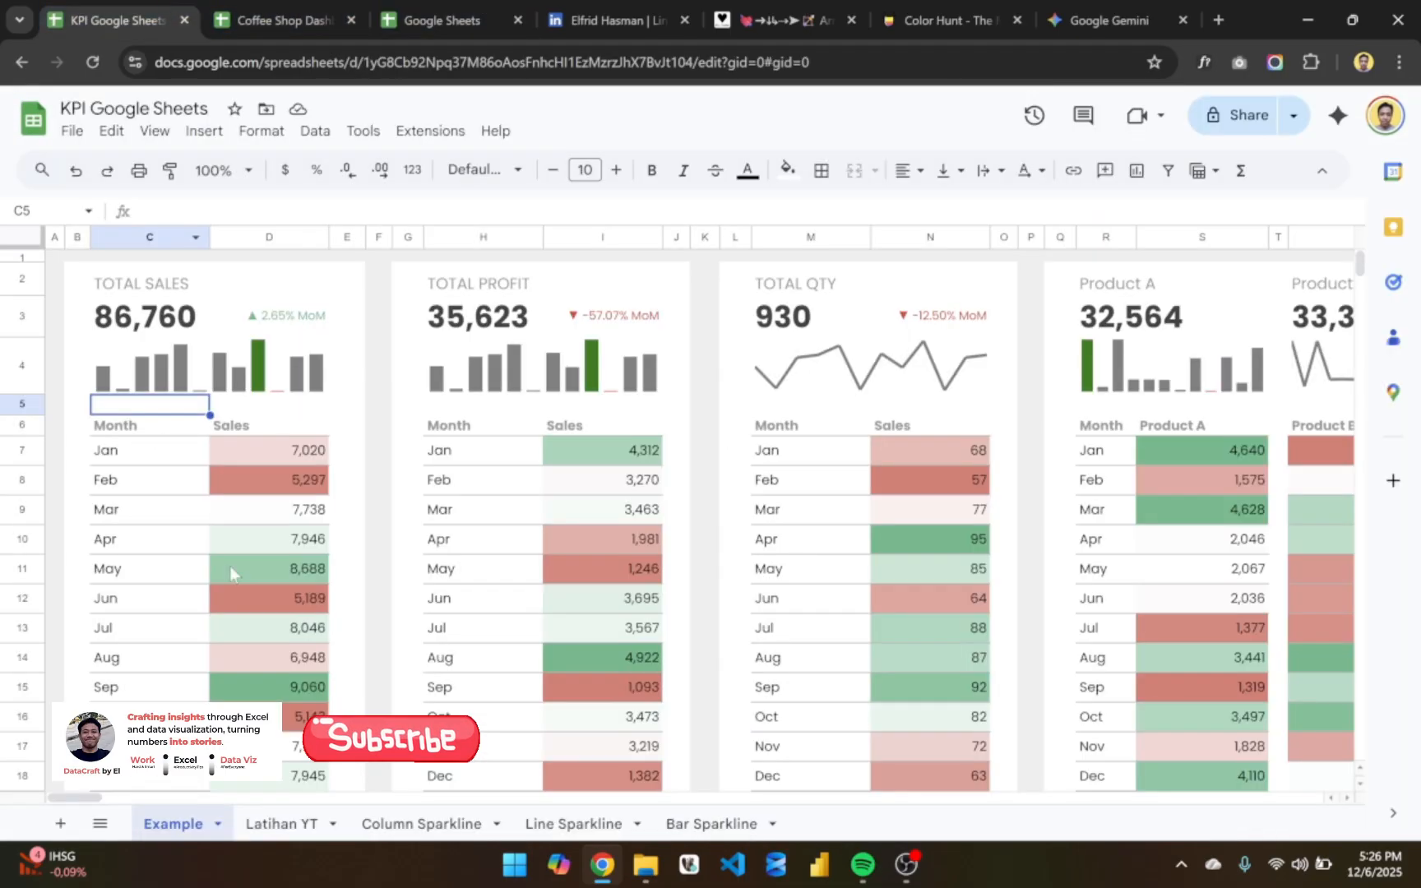
left_click(282, 823)
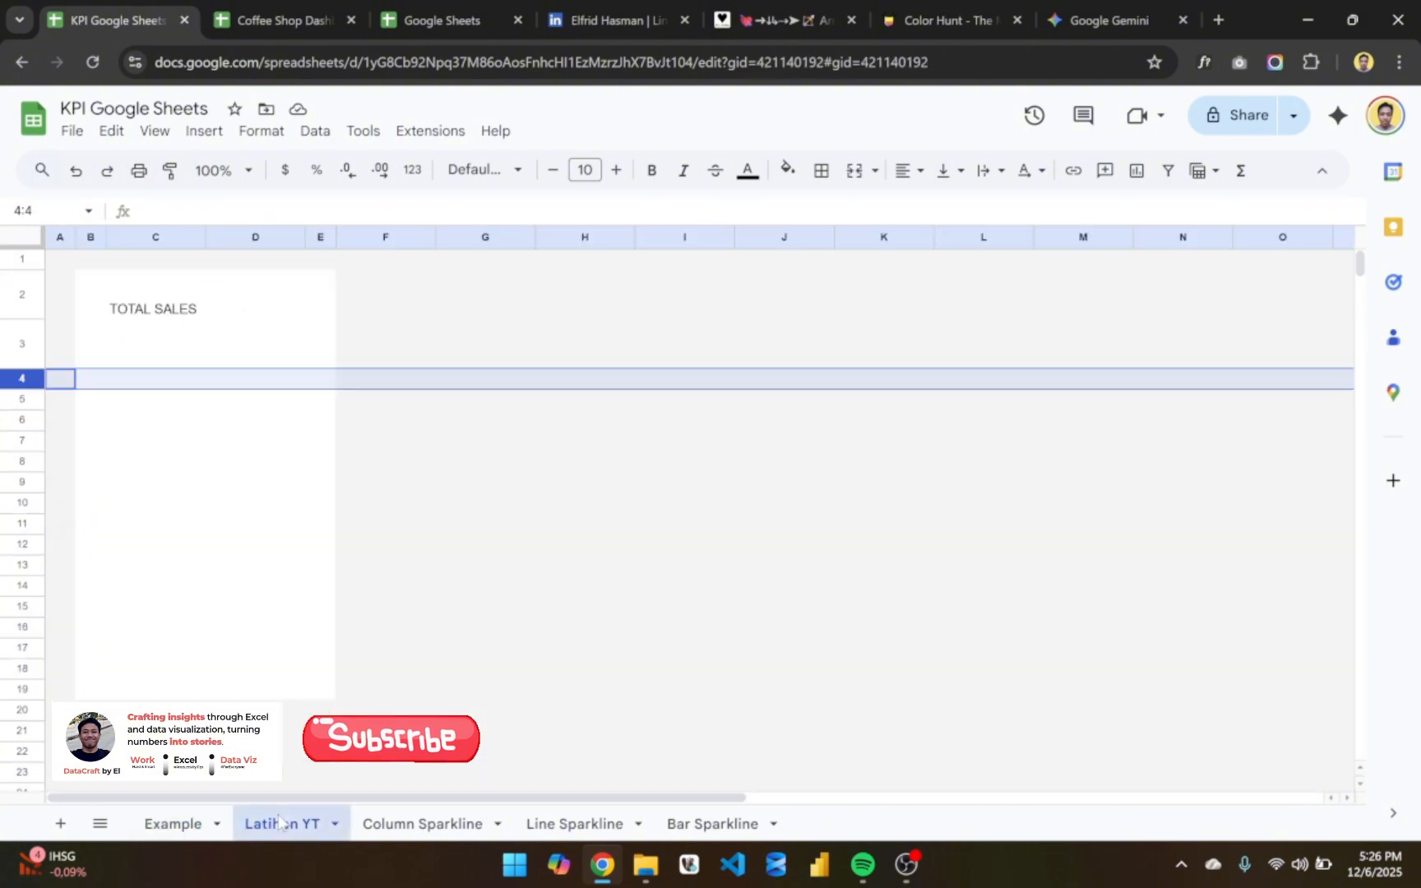
- Set the height of row 4 on Latihan YT to 100 pixels
left_click(112, 380)
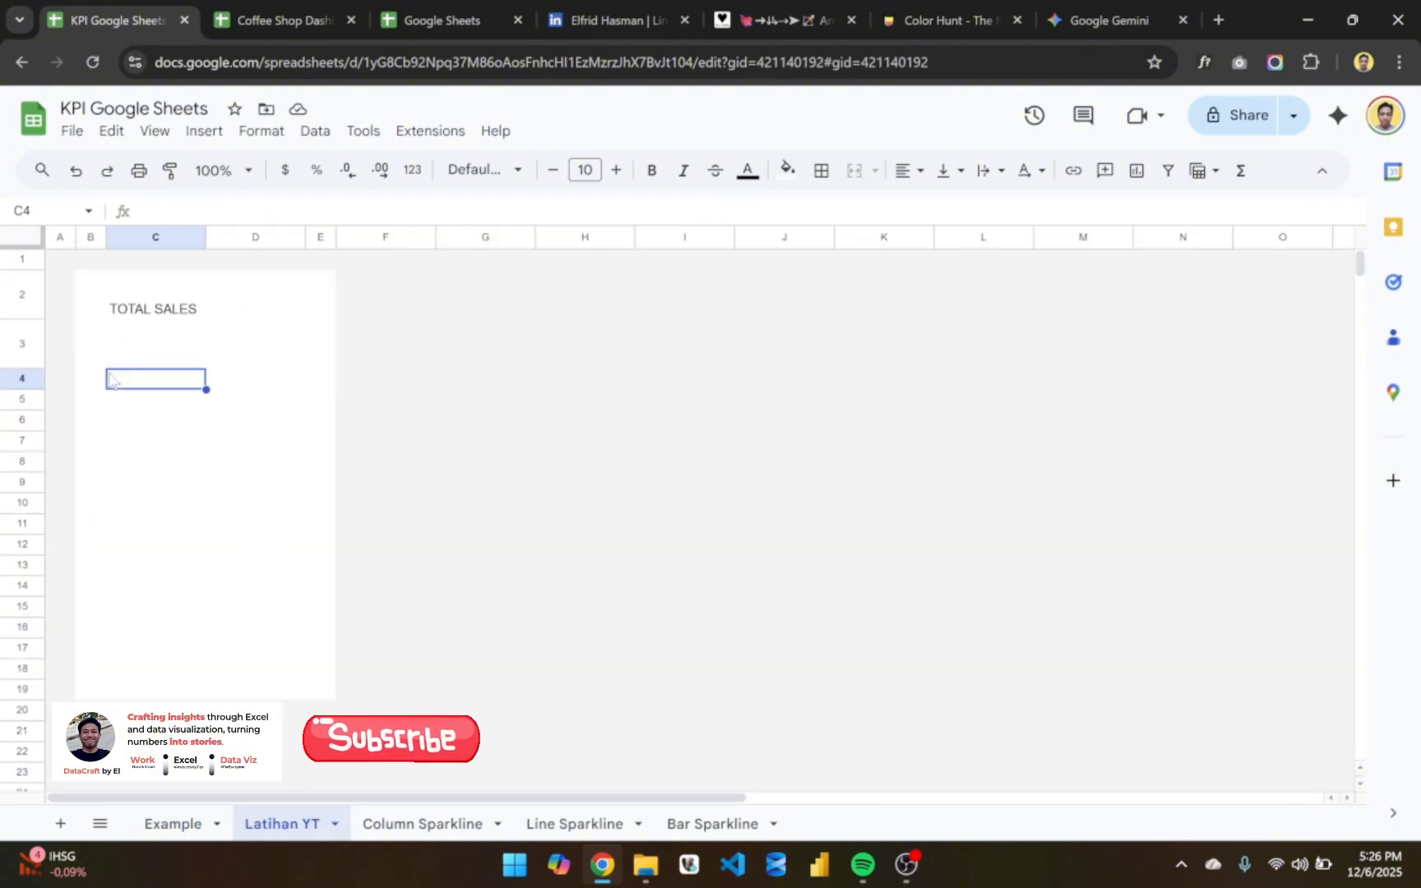
right_click(22, 379)
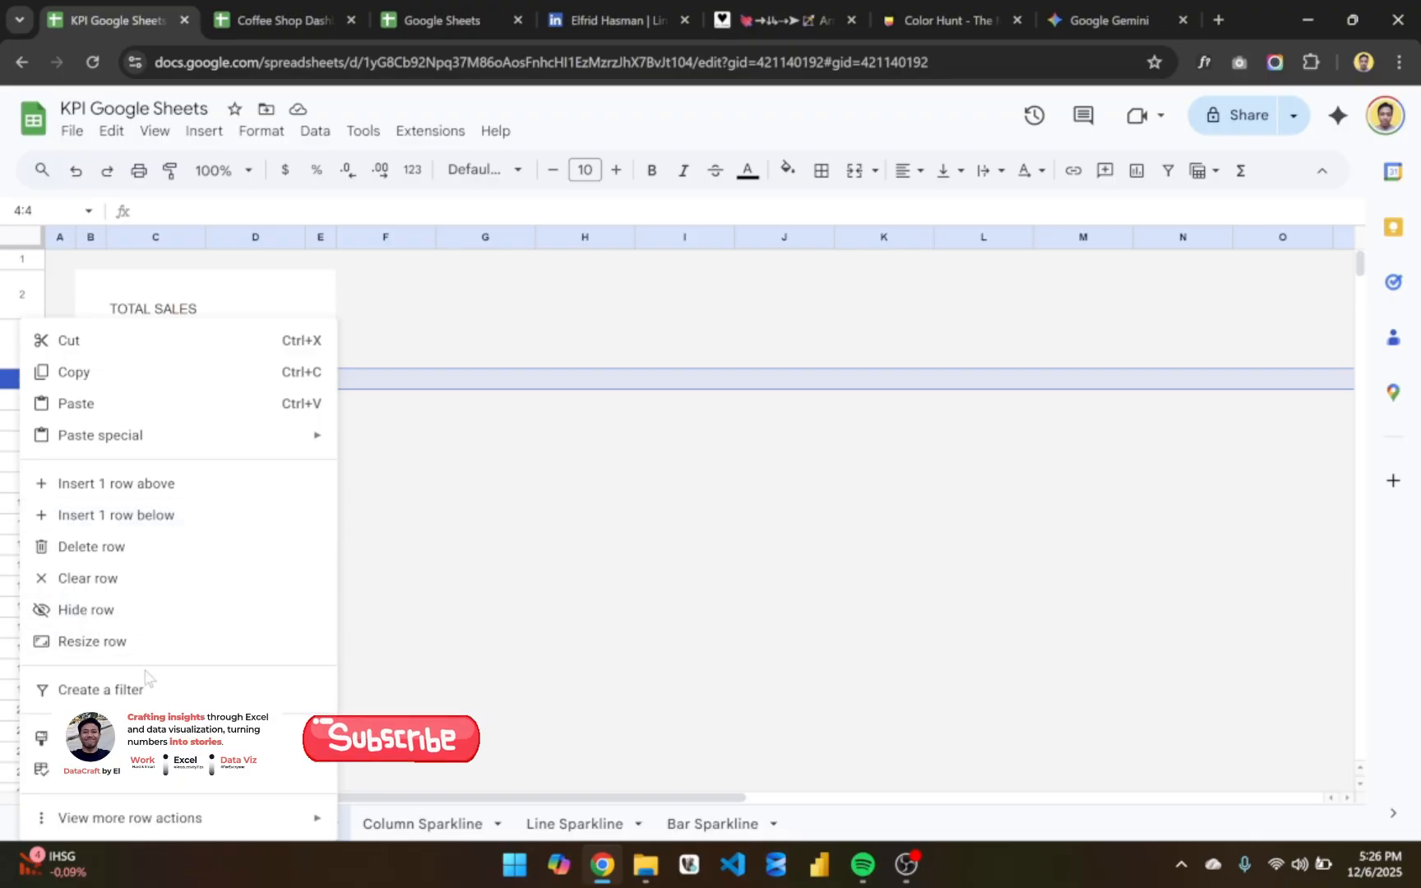
left_click(170, 641)
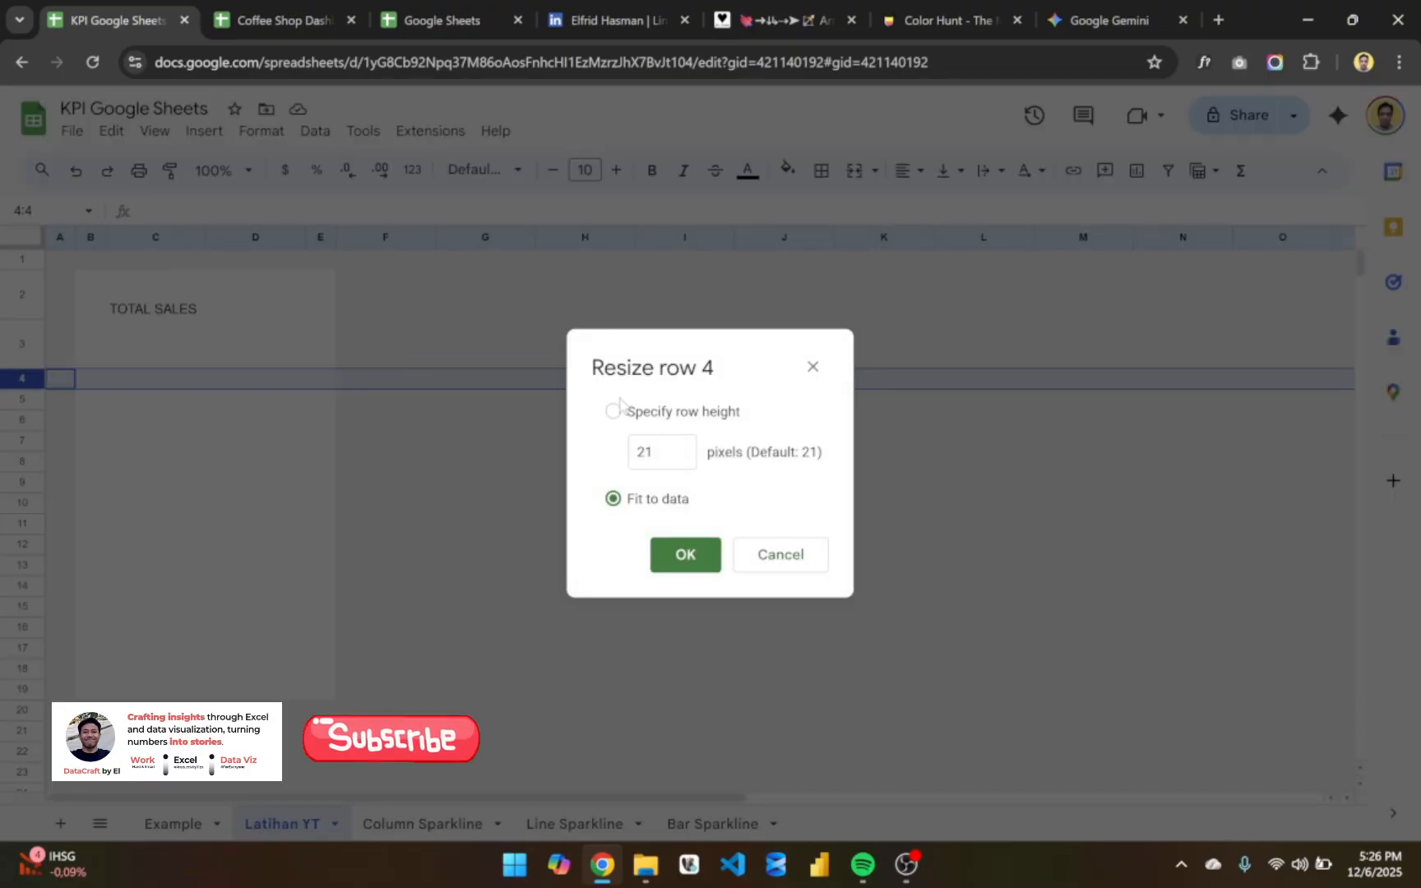
left_click(650, 451)
type("100")
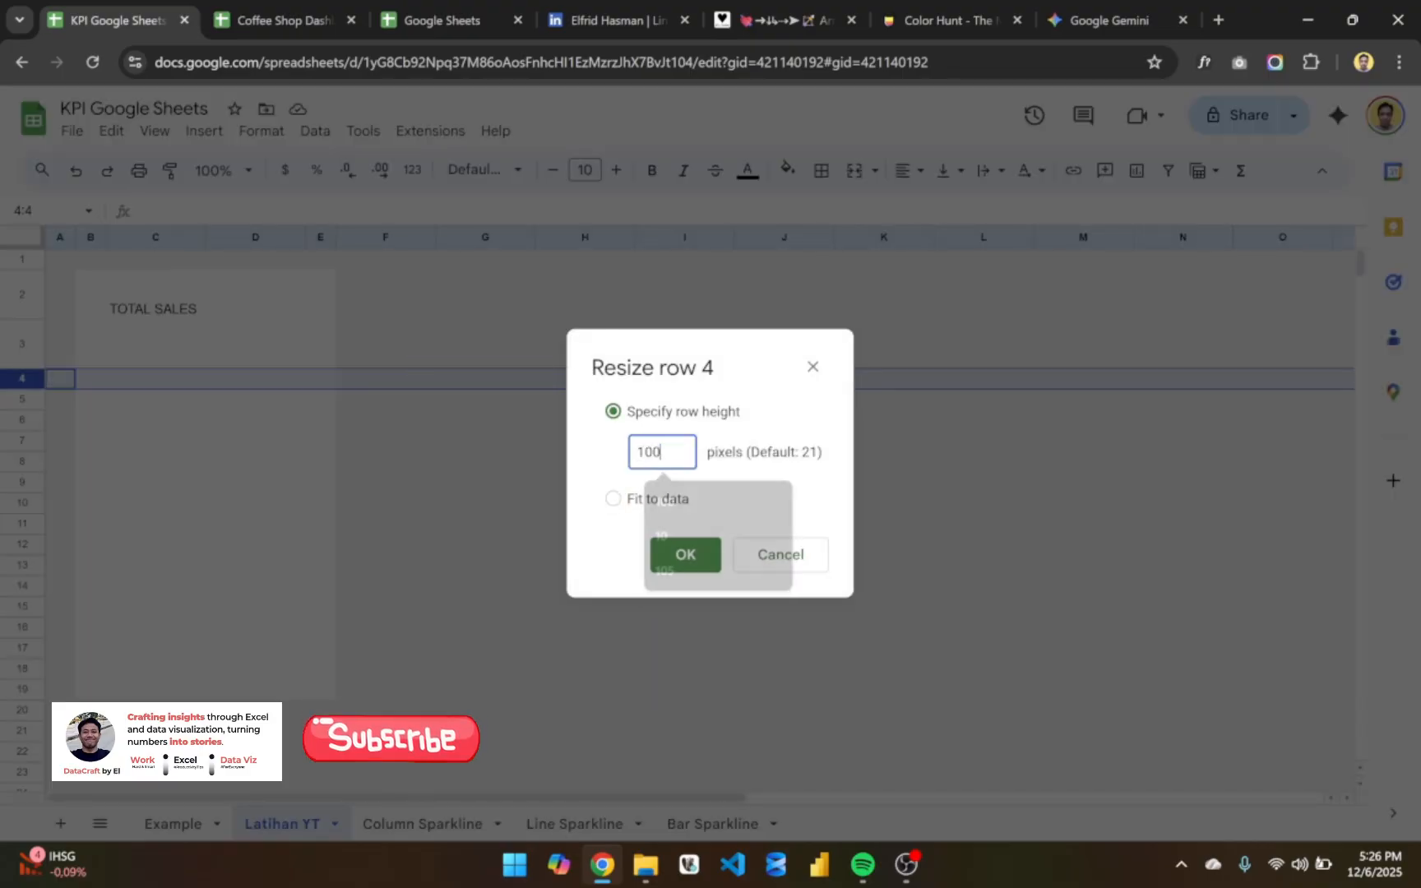
left_click(703, 557)
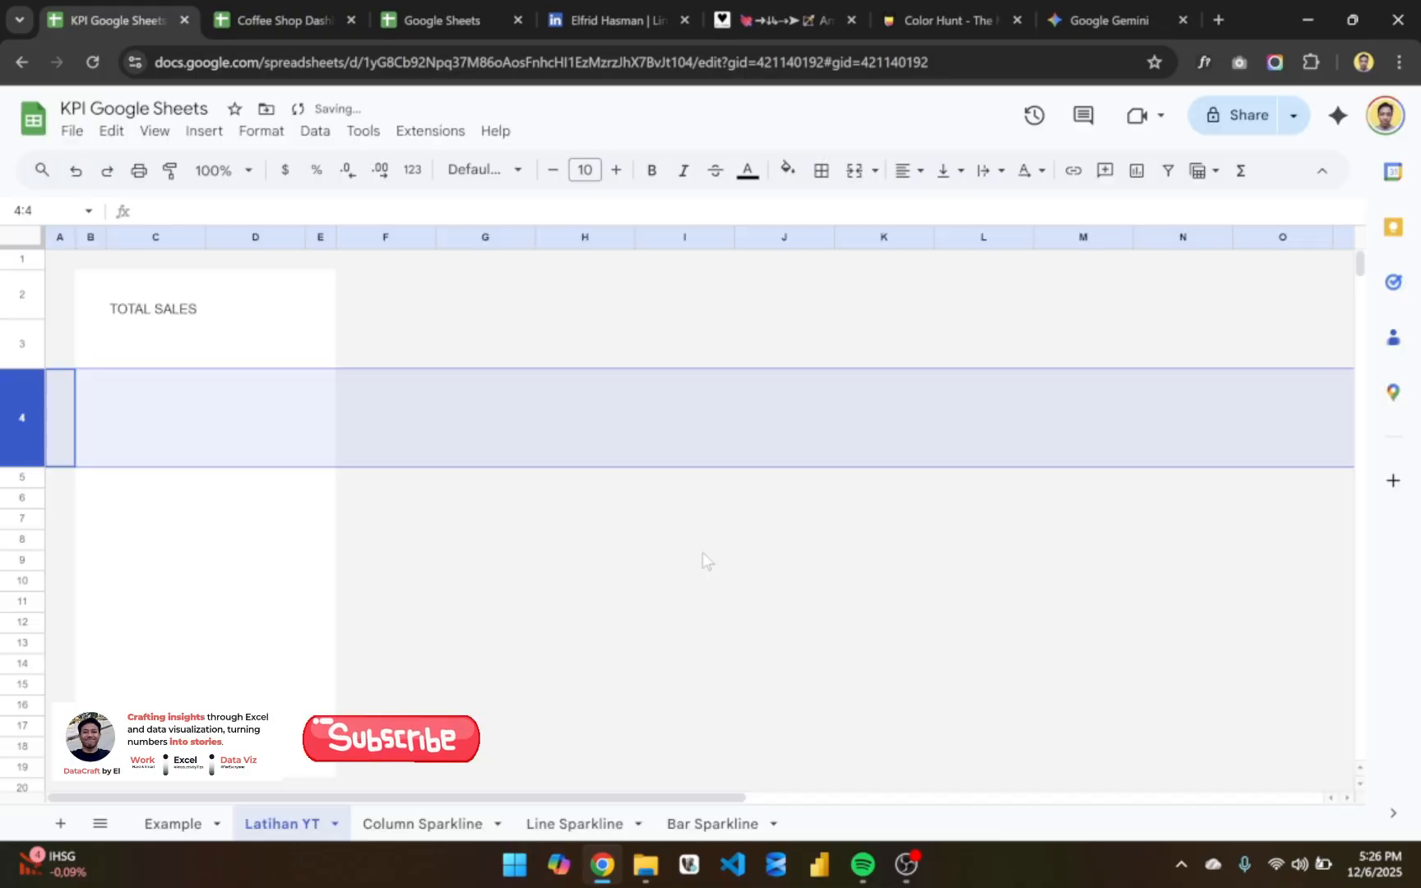
left_click(177, 424)
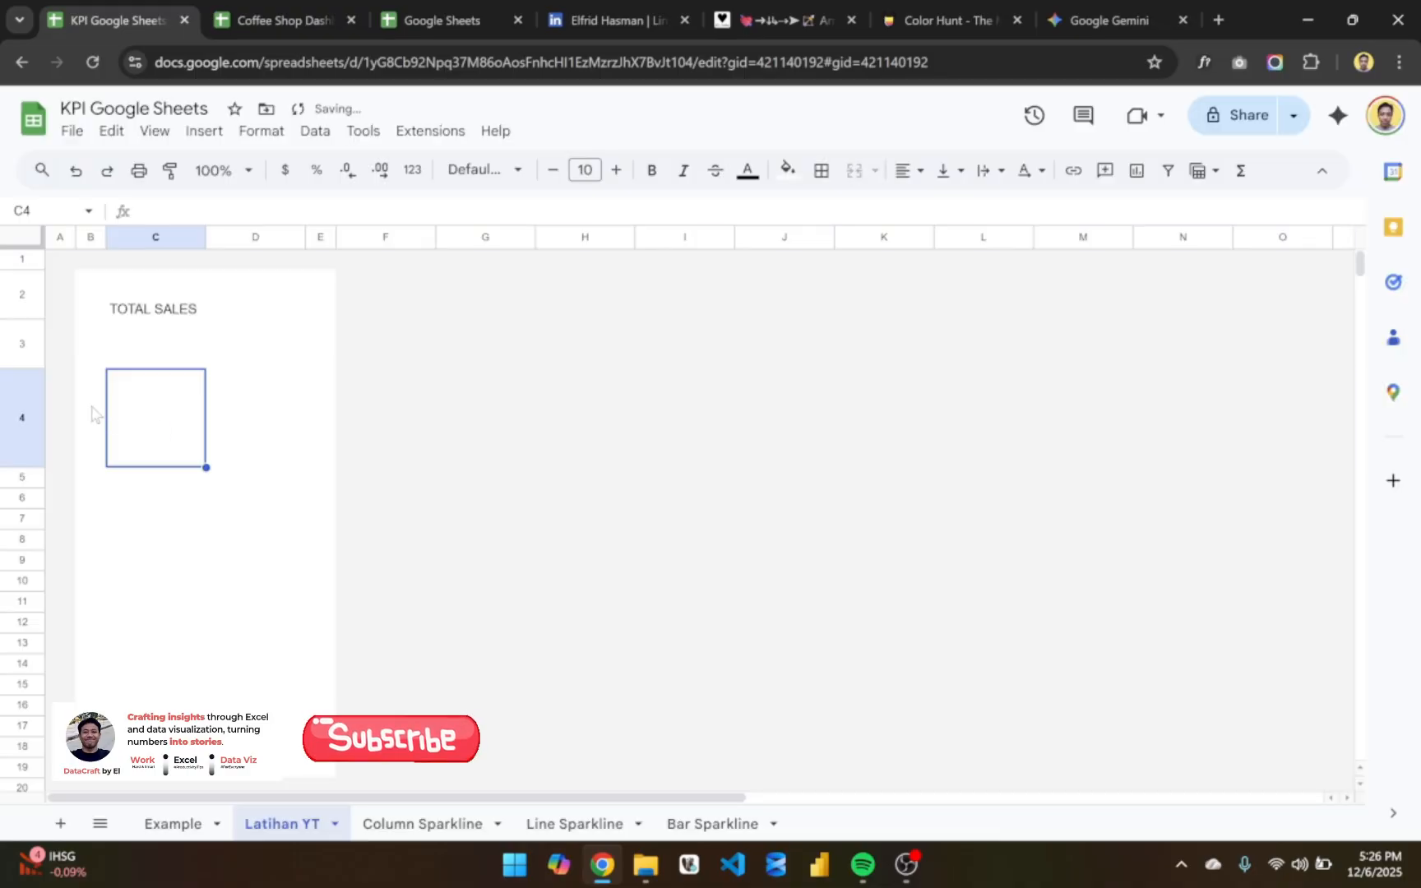
left_click_drag(92, 414, 279, 429)
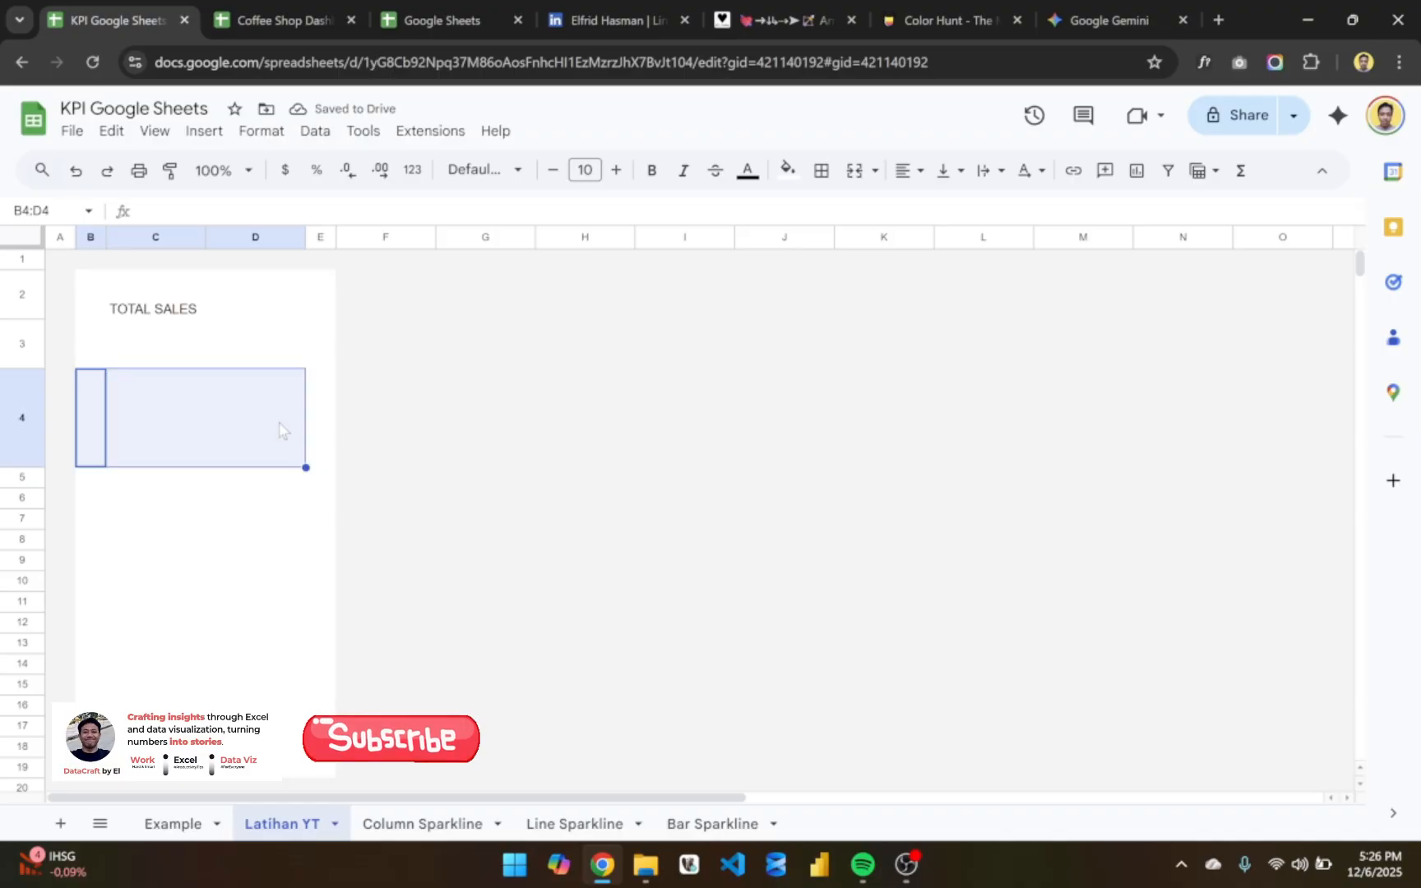
left_click(100, 389)
left_click(131, 396)
left_click(263, 409)
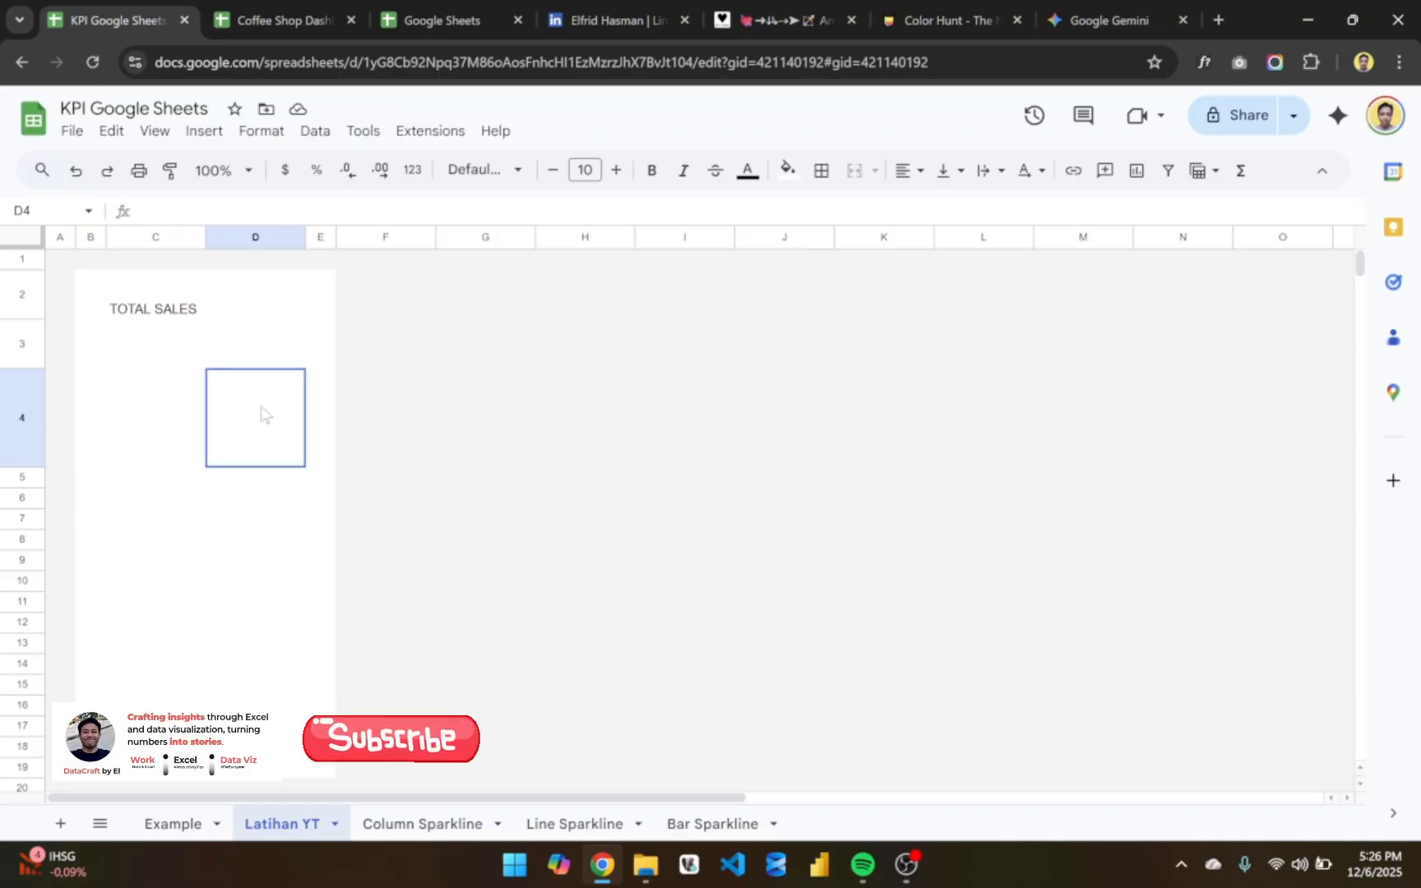
- Enter the table headers Month in cell C6 and Sales in cell D6
left_click(113, 501)
scroll(113, 501, "down", 1)
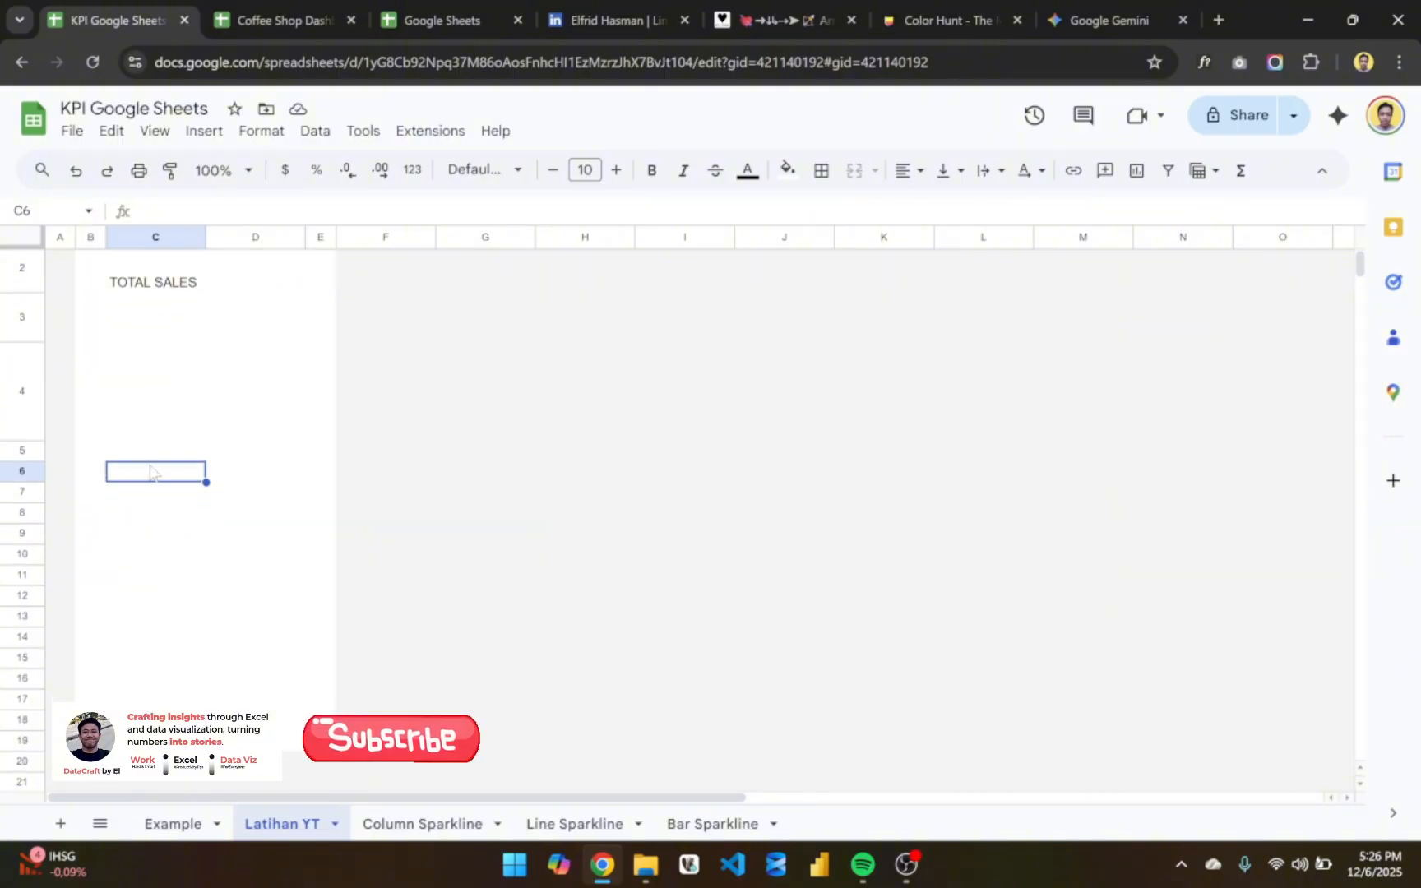
type("Month")
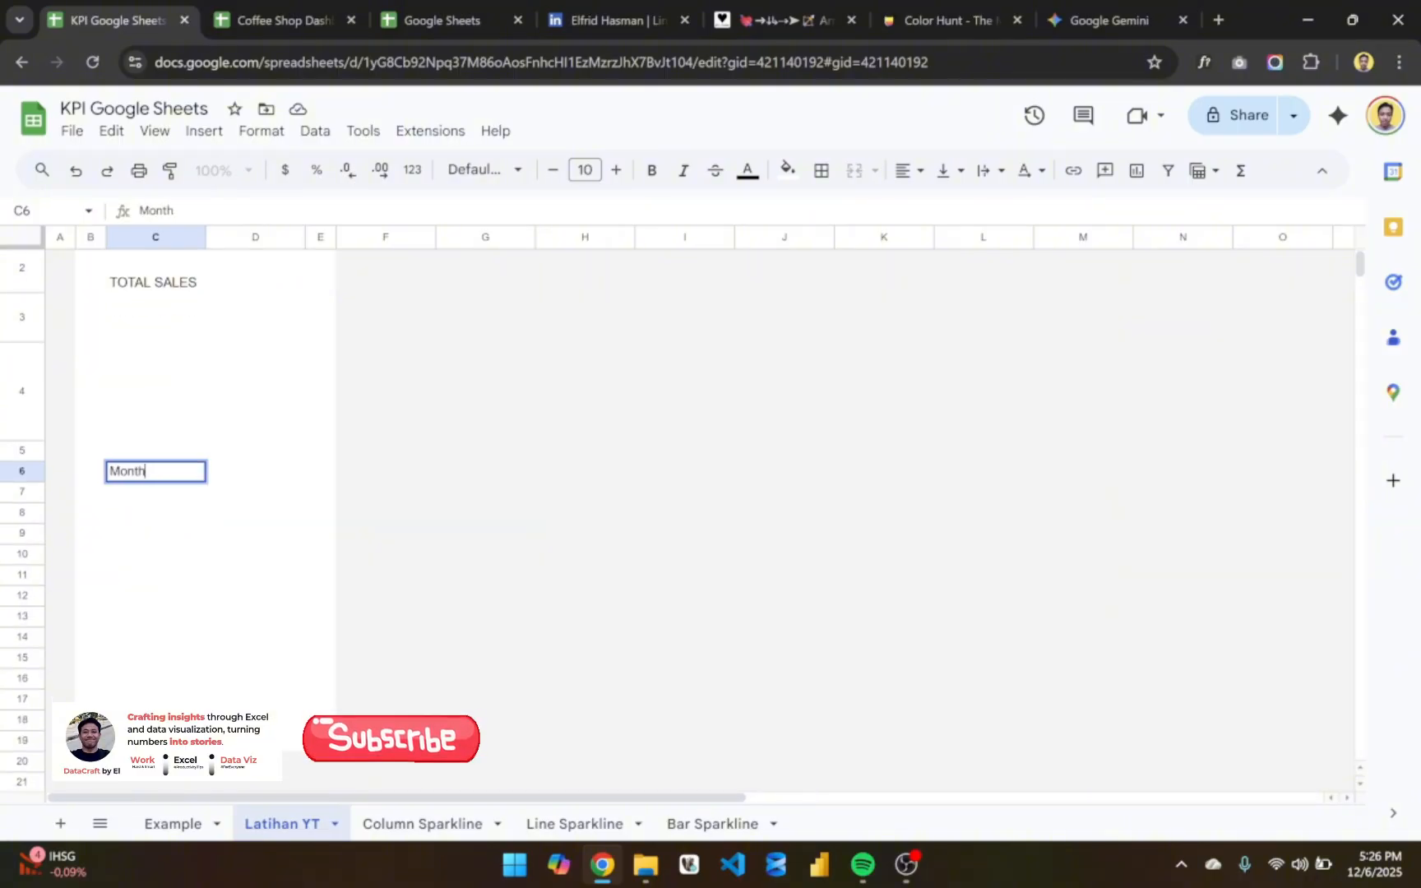
key("Return")
left_click(148, 470)
key("Right")
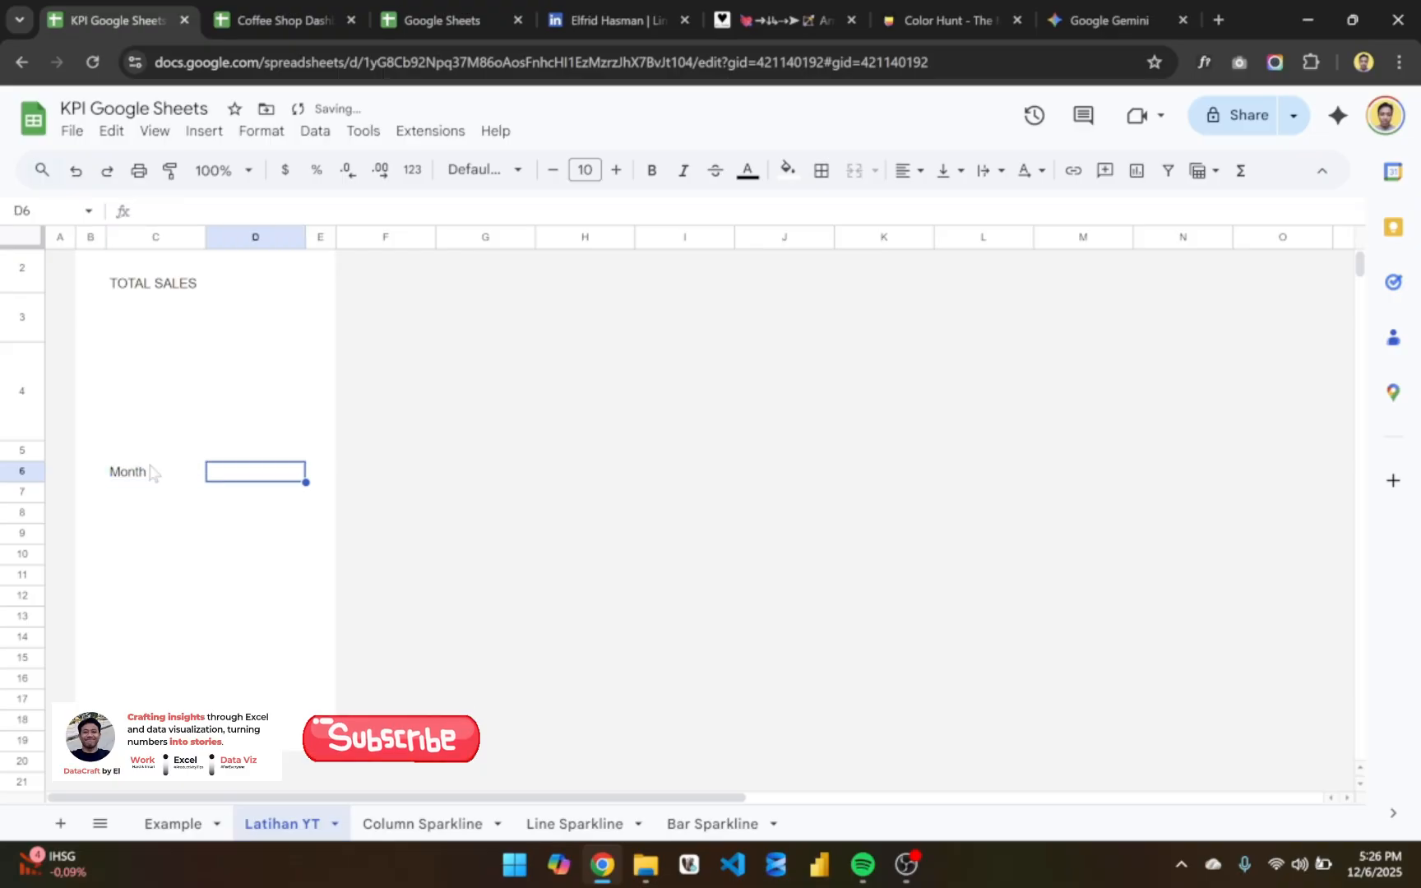
type("Sa;e")
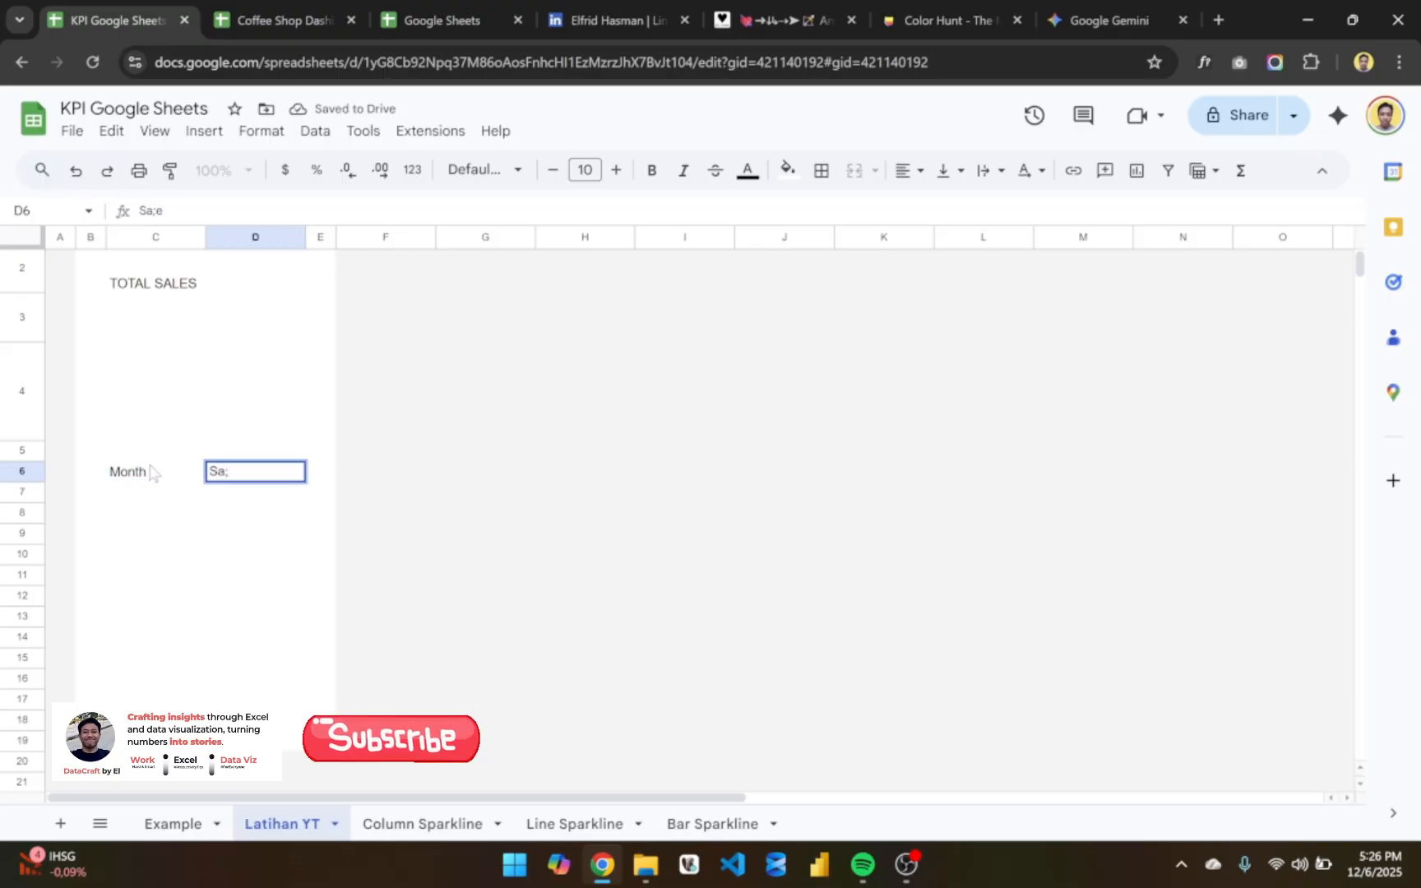
key("BackSpace")
key("BackSpace")
type("les")
key("Return")
key("Up")
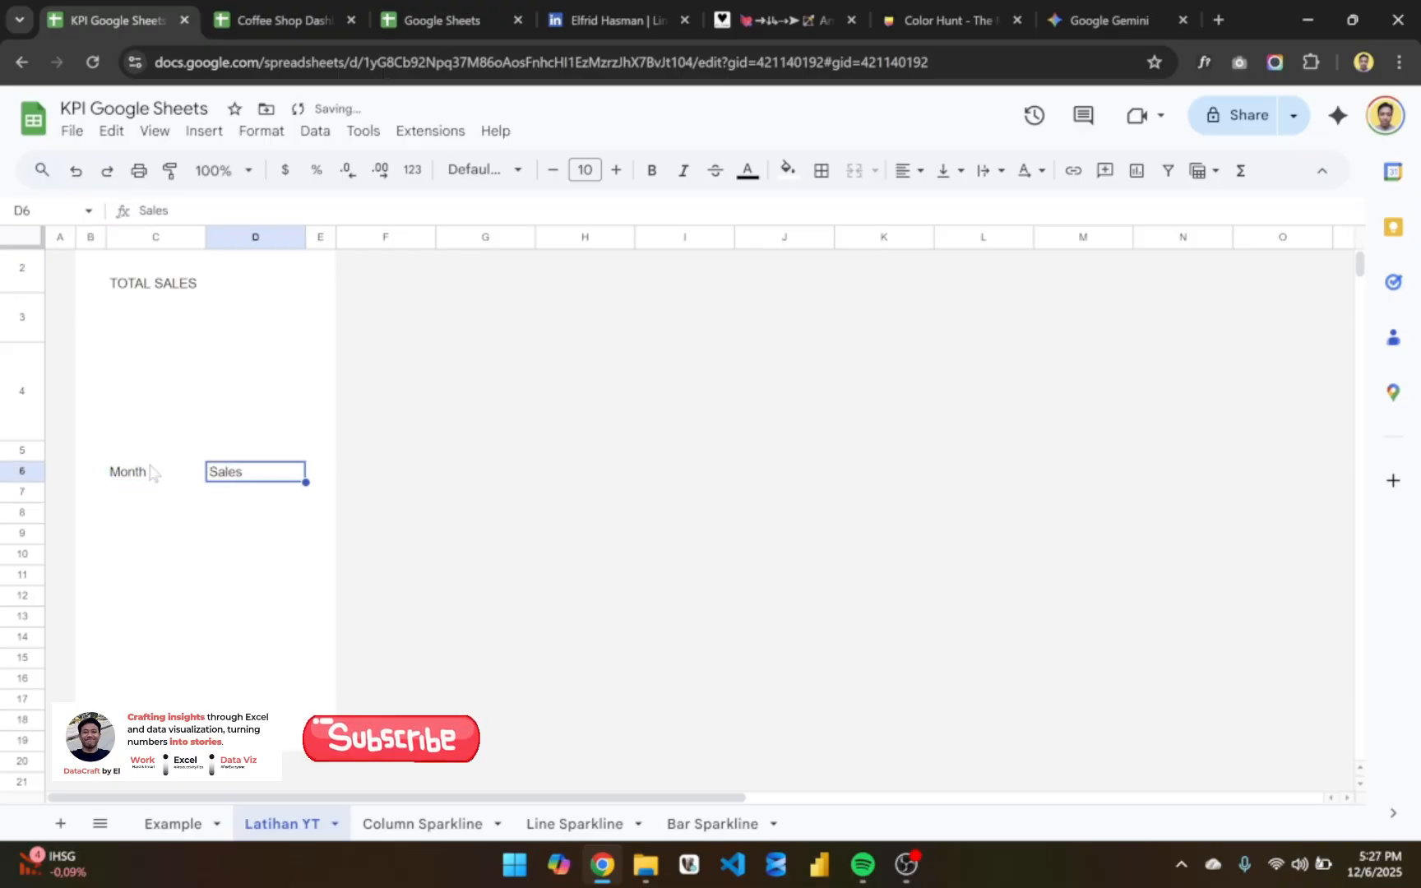
left_click(151, 471)
key("Right")
key("Down")
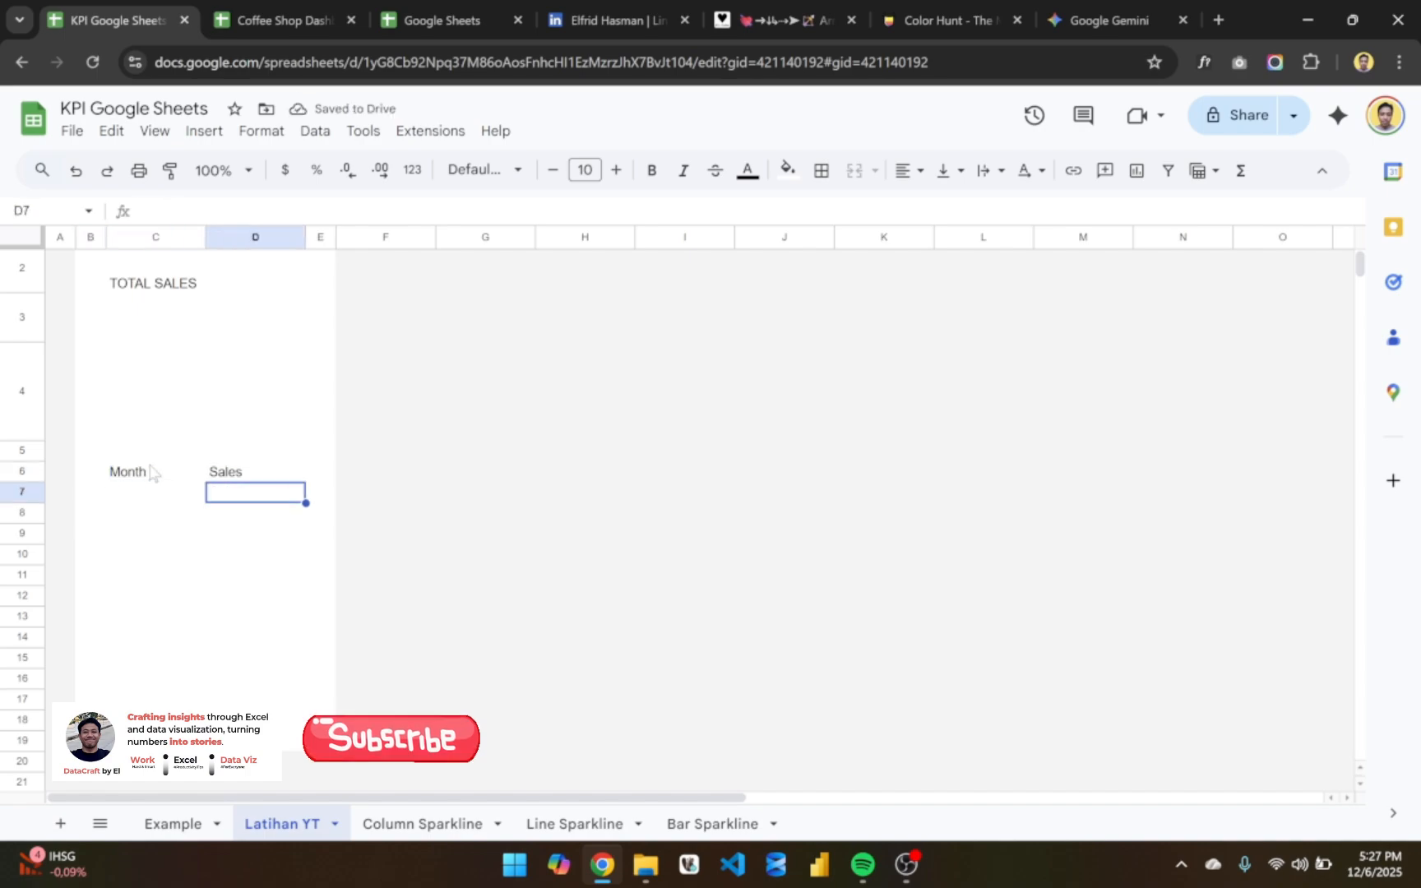
- Enter the date 1 Jan 2025 in cell C7 under the Month header
left_click(150, 497)
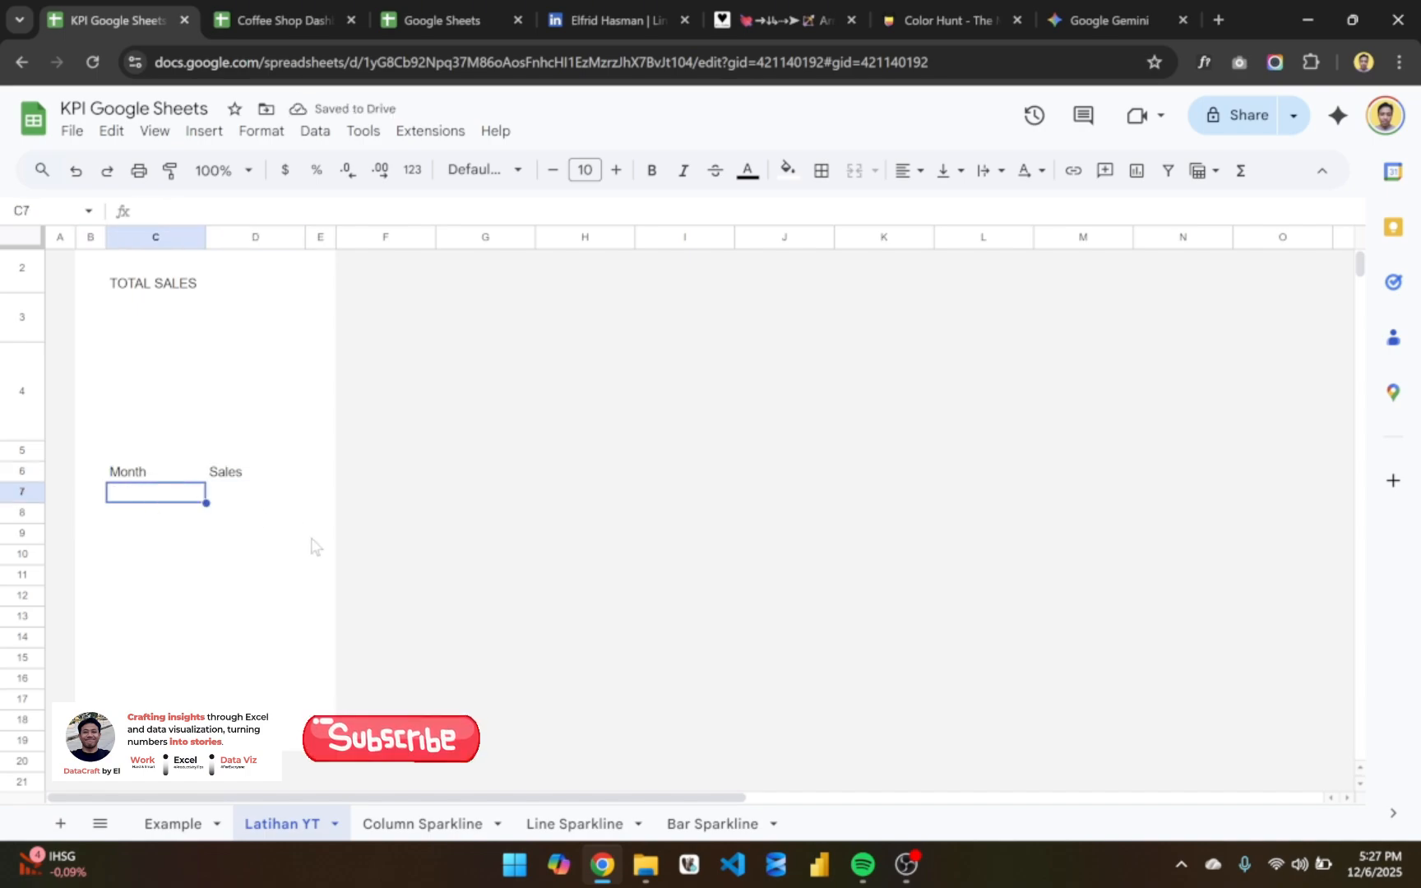
type("1")
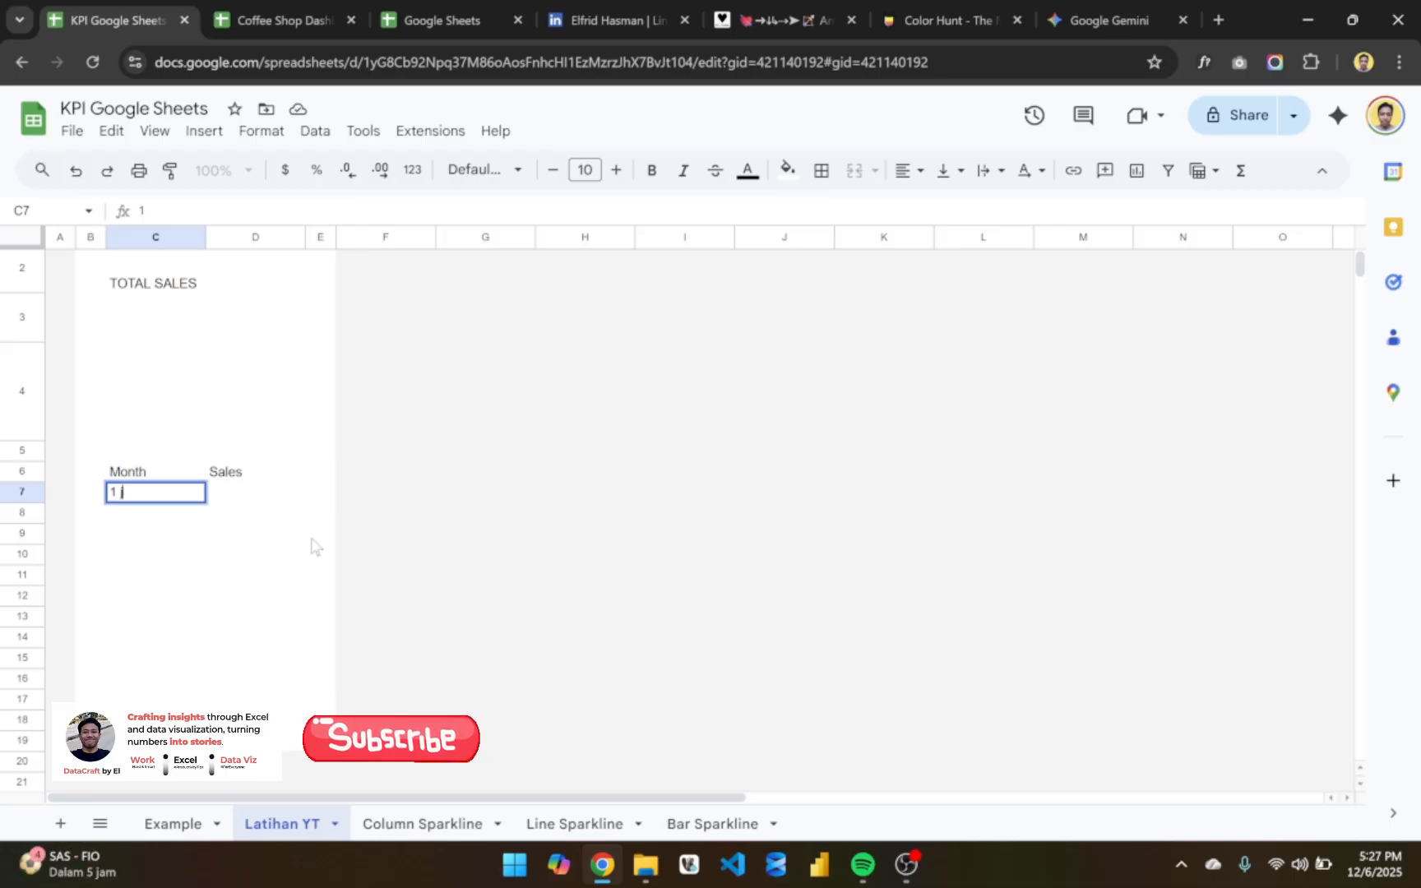
type(" jan")
key("BackSpace")
key("BackSpace")
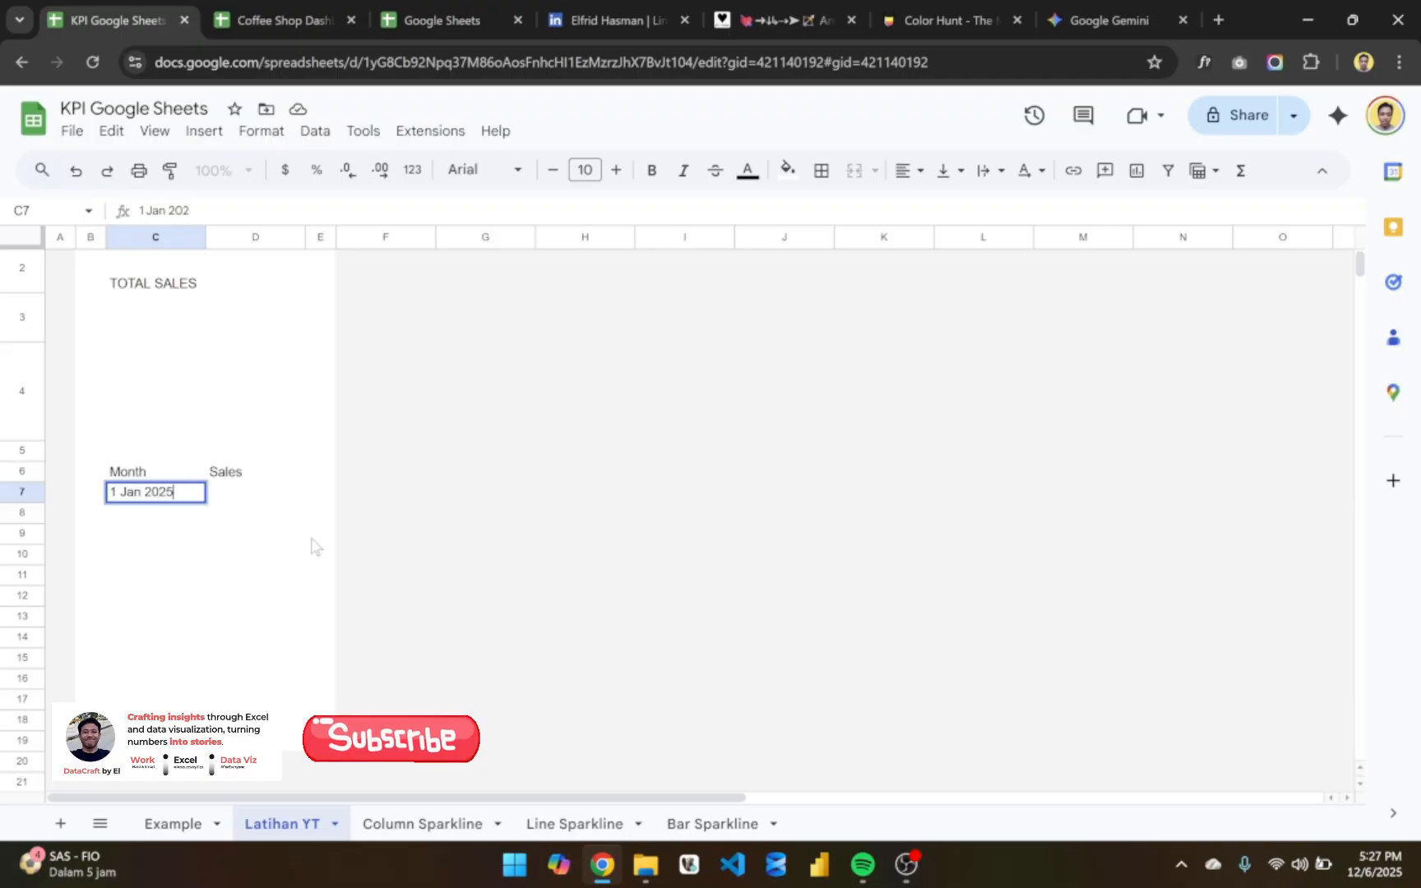
key("Return")
key("Up")
- Fill the date in C7 down the Month column to C17 as a daily series
key("shift+Down")
key("shift+Down")
key("shift+Down")
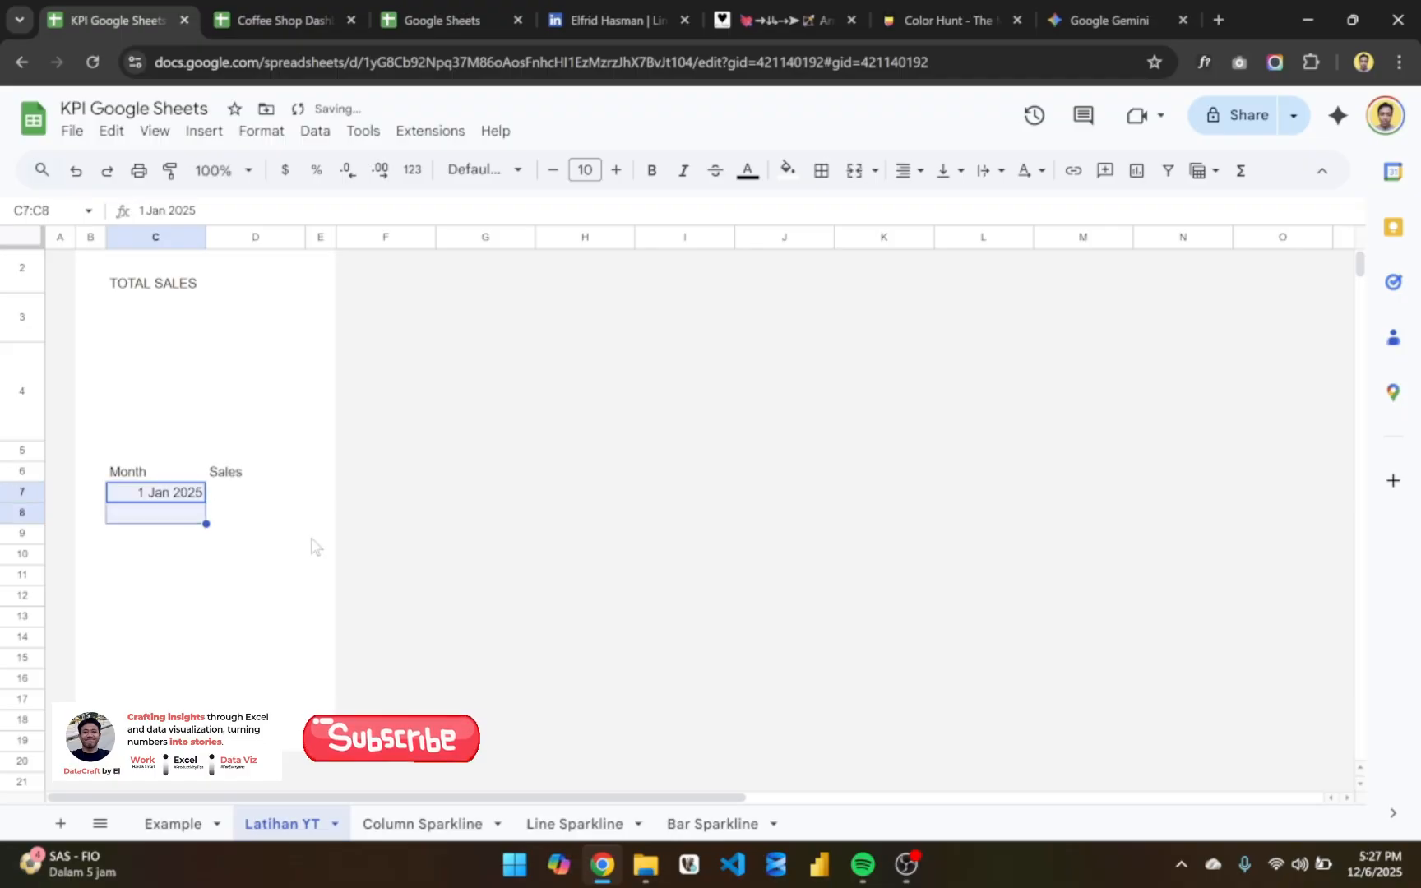
key("shift+Down")
key("shift+Down")
key("shift+Down")
key("shift+Down")
key("shift+Down")
key("Up")
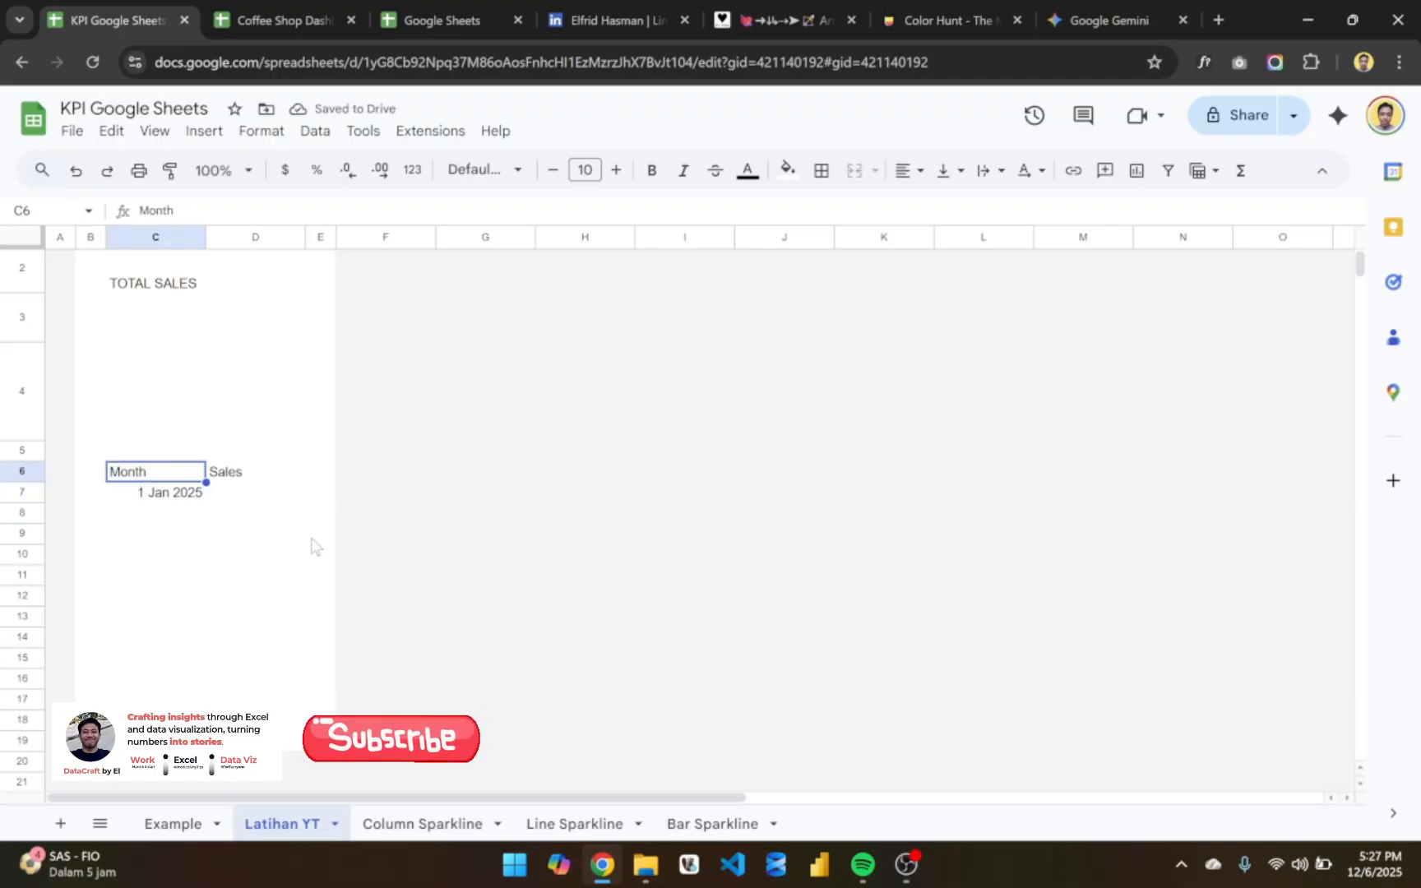
key("Down")
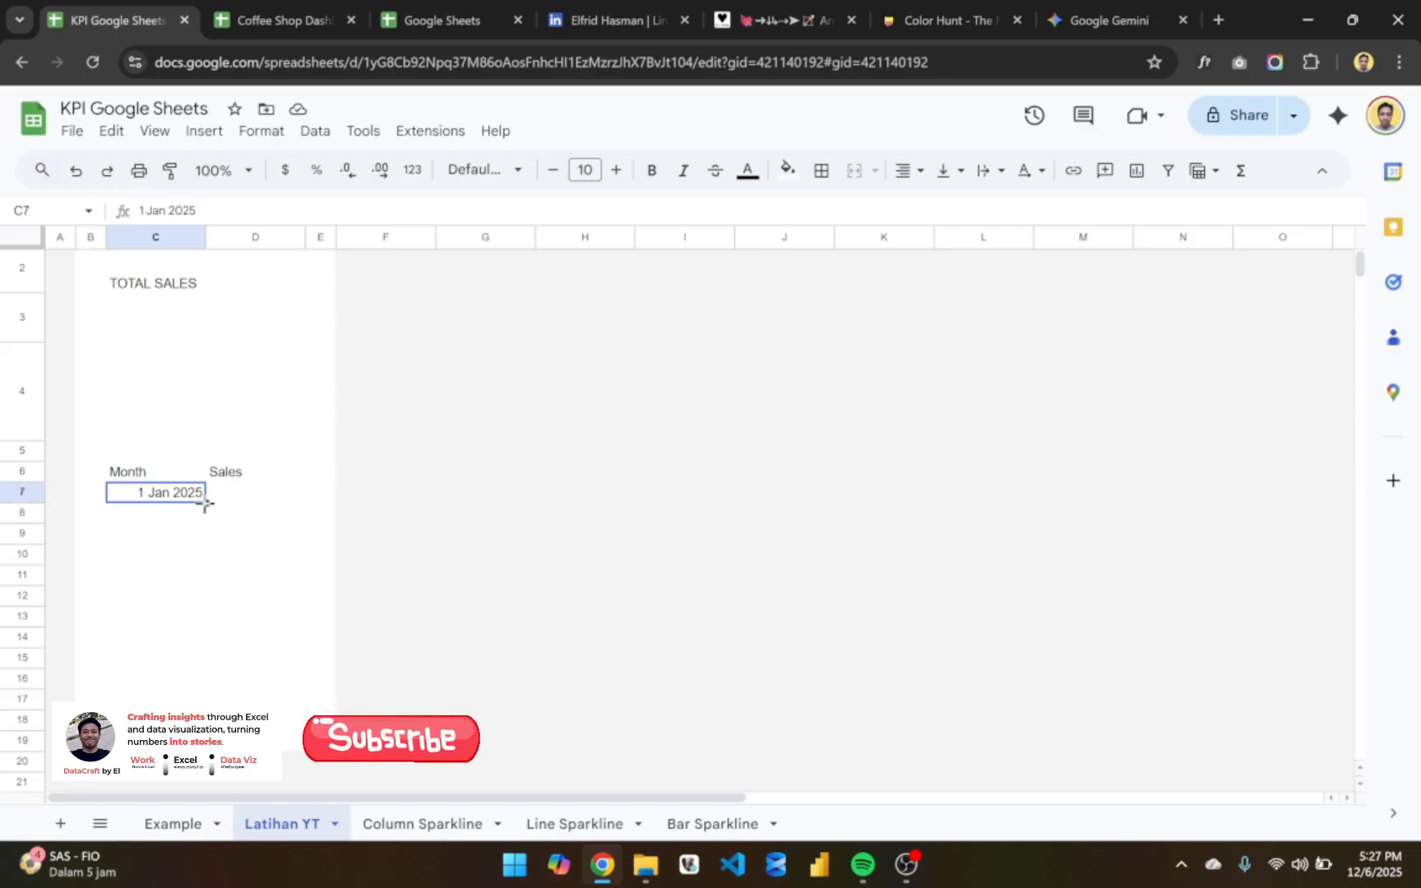
left_click_drag(206, 502, 206, 700)
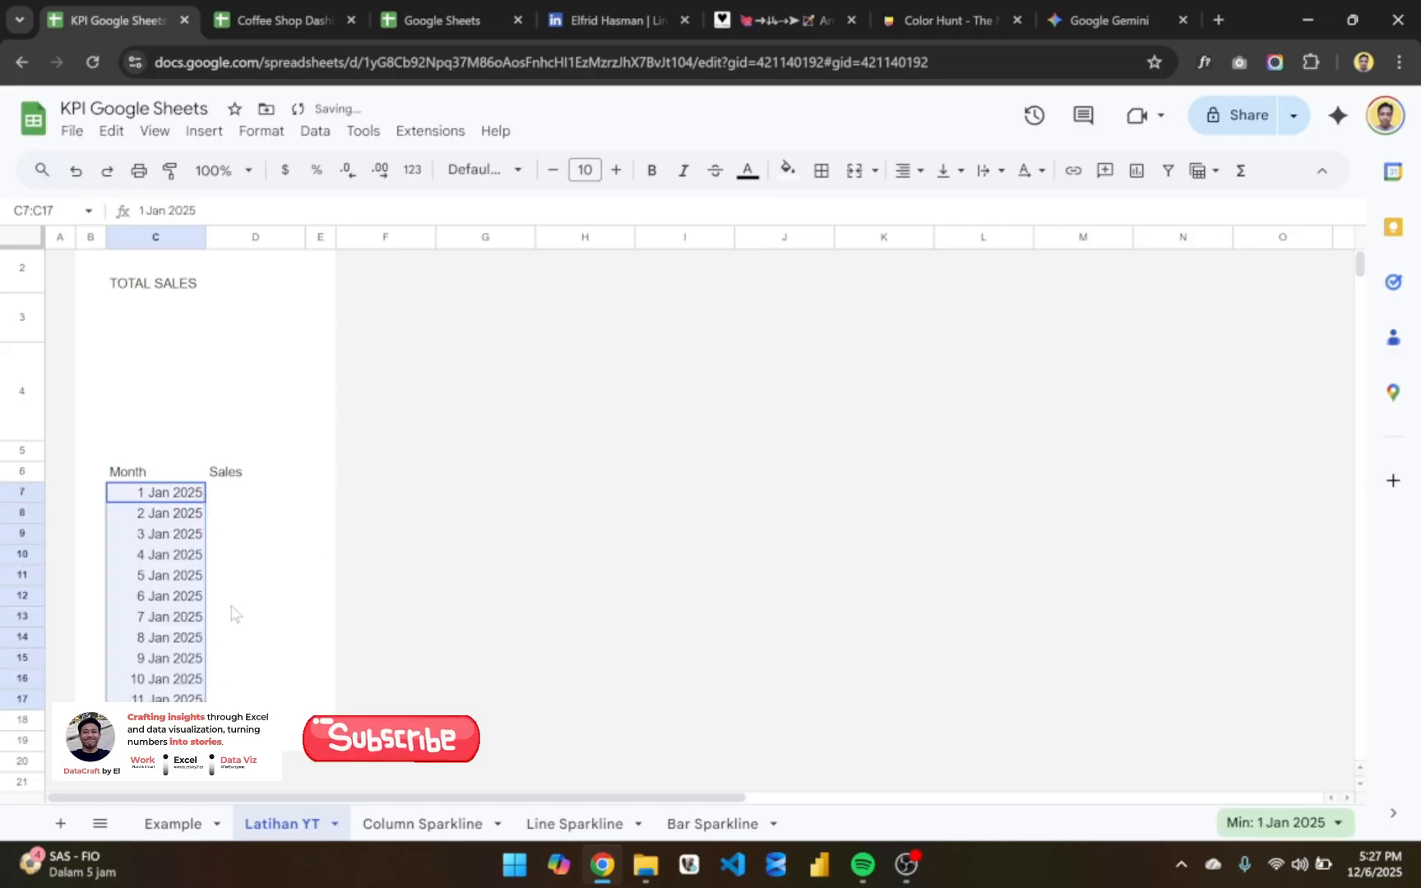
- Undo the daily date fill in the Month column
key("ctrl+z")
key("Down")
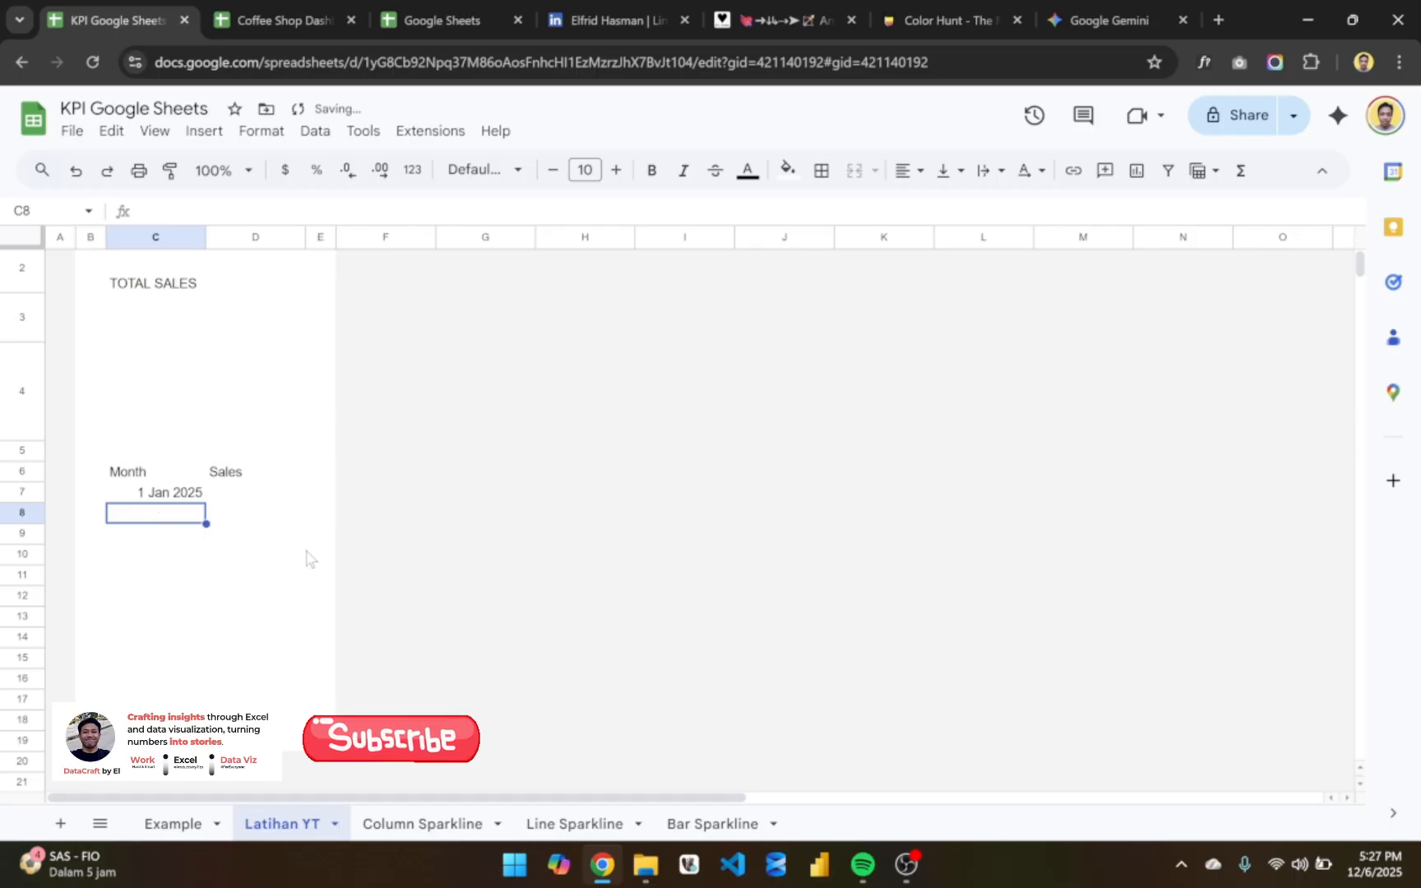
type("2 jan")
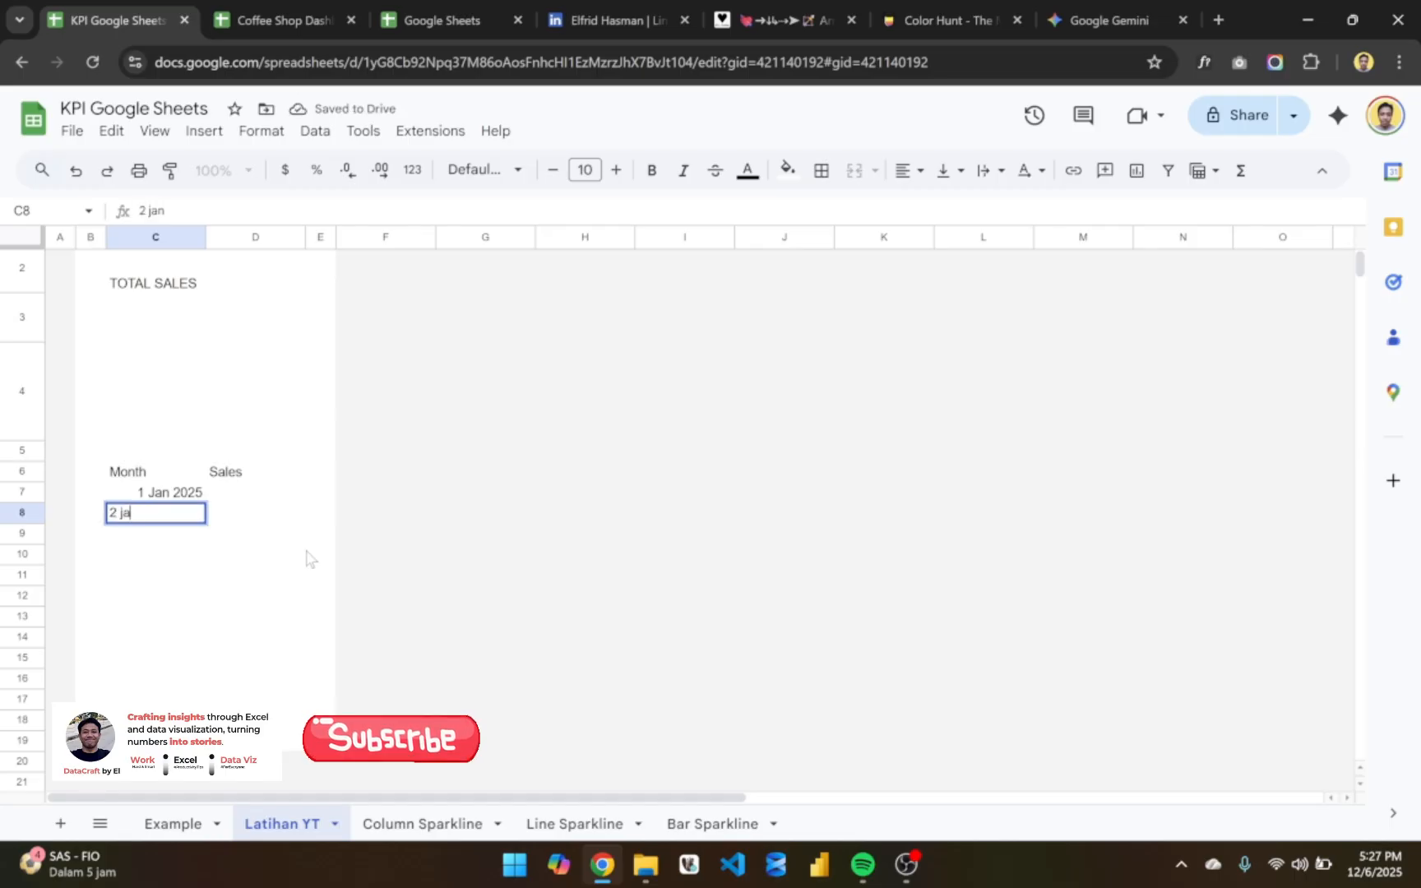
key("BackSpace")
key("BackSpace")
key("BackSpace")
key("BackSpace")
type("n")
key("BackSpace")
key("BackSpace")
key("BackSpace")
key("BackSpace")
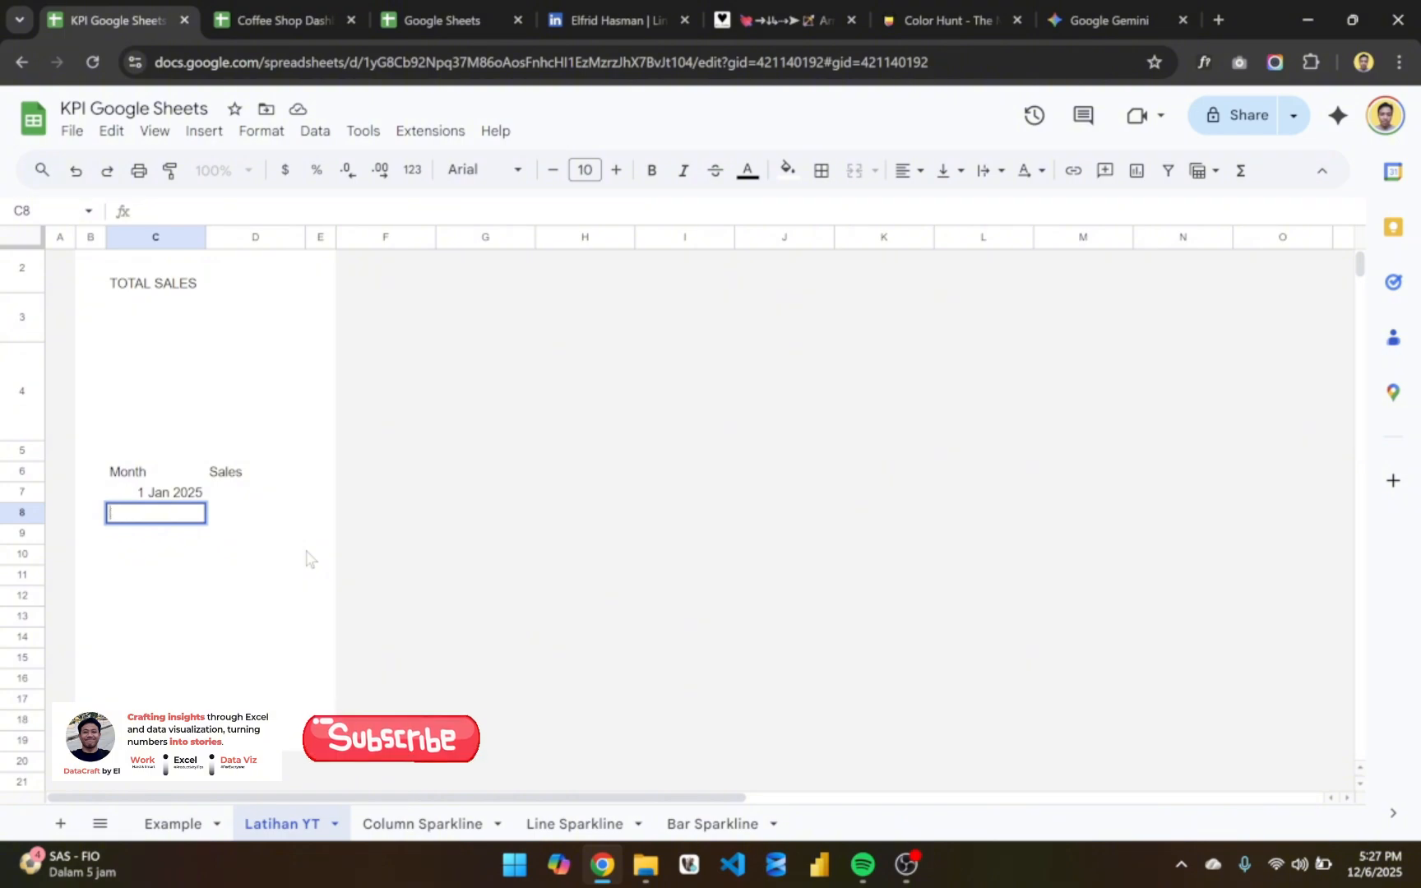
- Enter the date 1 Feb 2025 in cell C8, below the January date
type("1 Feb 2025")
key("Return")
- Fill the Month column from C7:C8 down to C18 as a monthly date series ending at 1 Dec 2025
key("Up")
key("Up")
key("shift+Down")
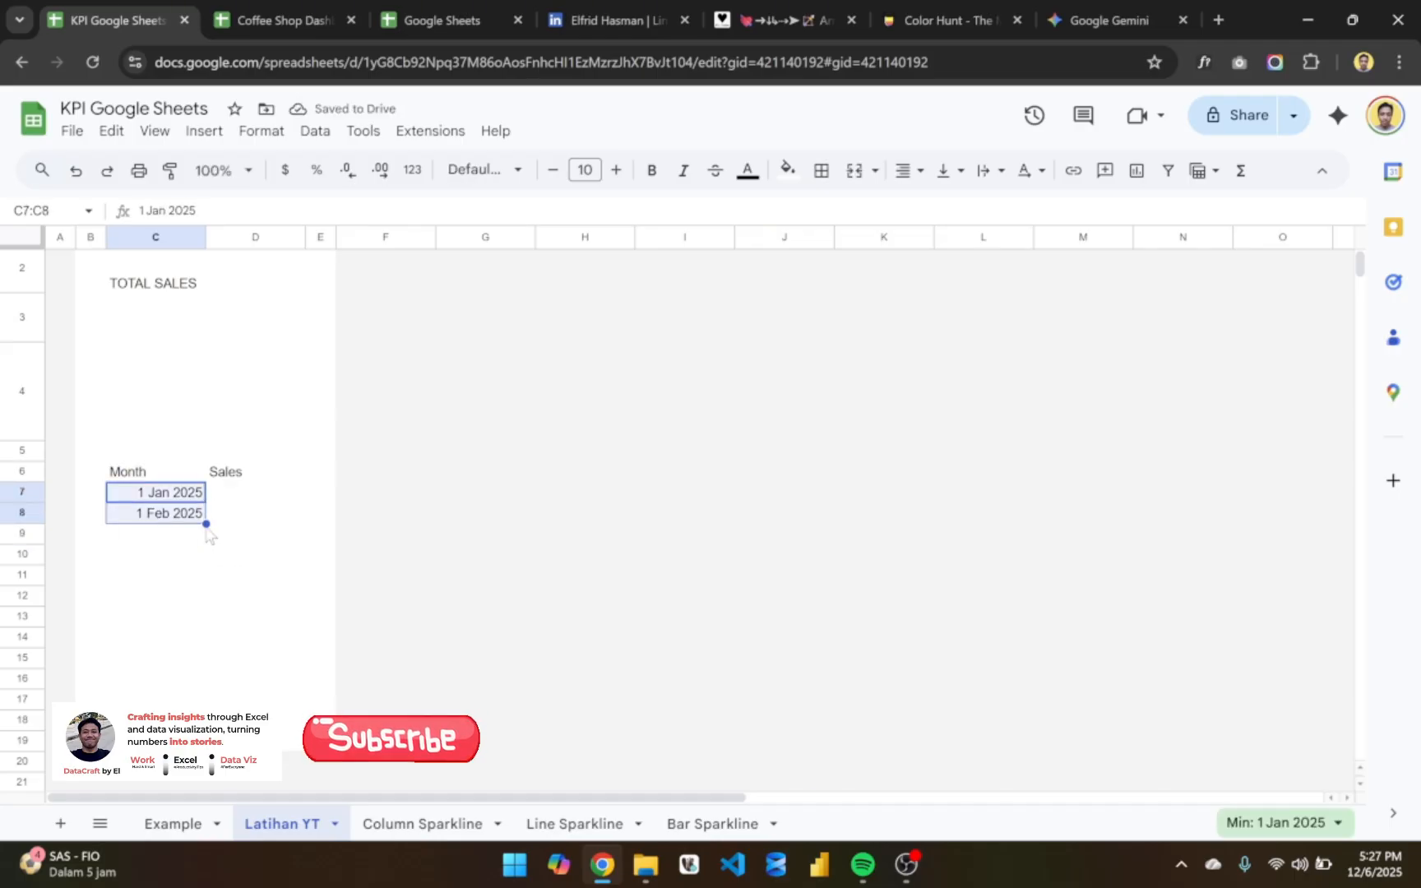
left_click_drag(206, 530, 210, 697)
scroll(240, 637, "down", 1)
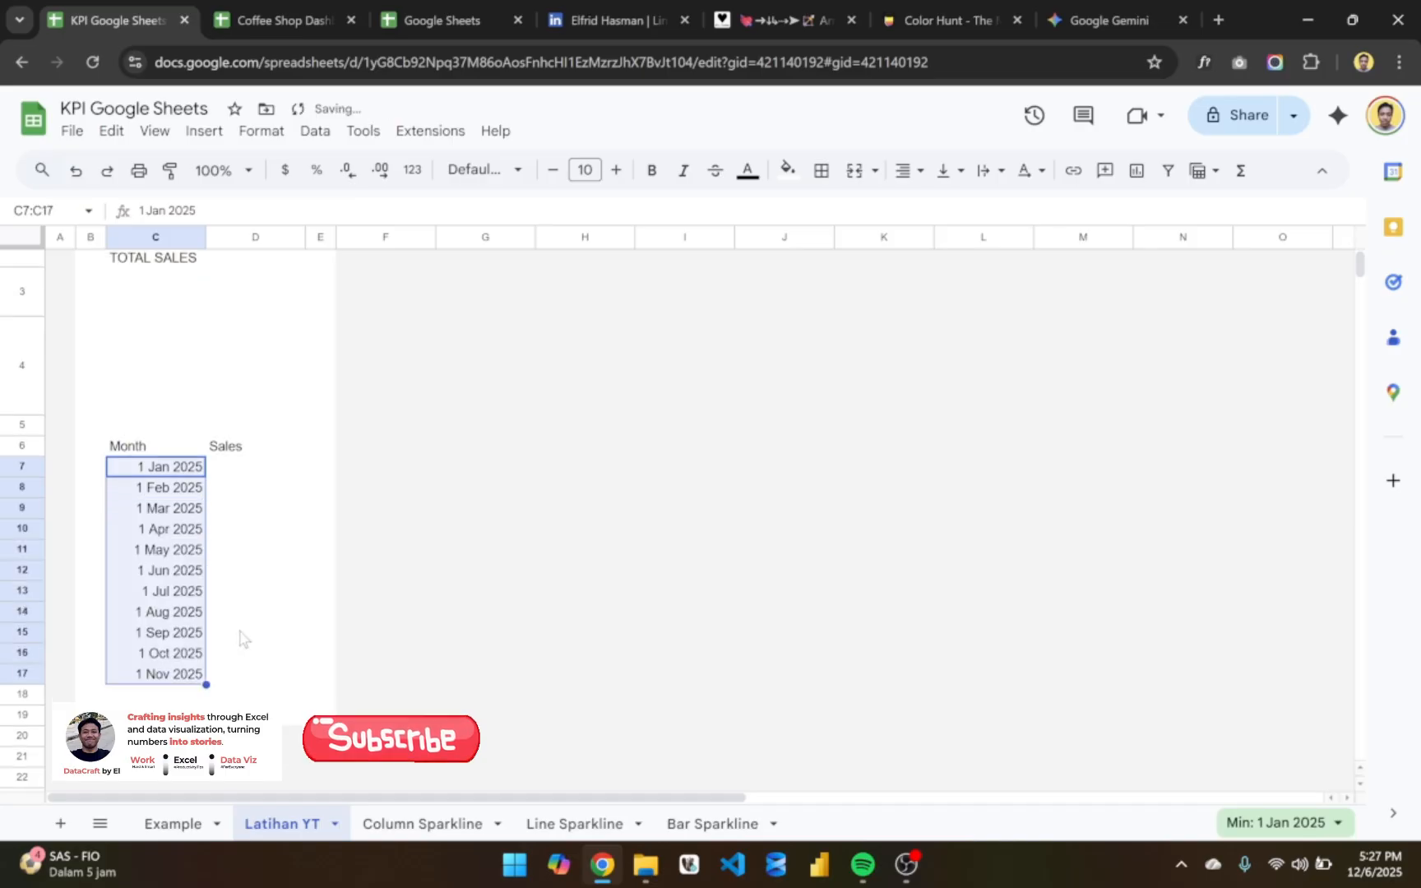
scroll(240, 637, "down", 2)
left_click_drag(206, 644, 203, 663)
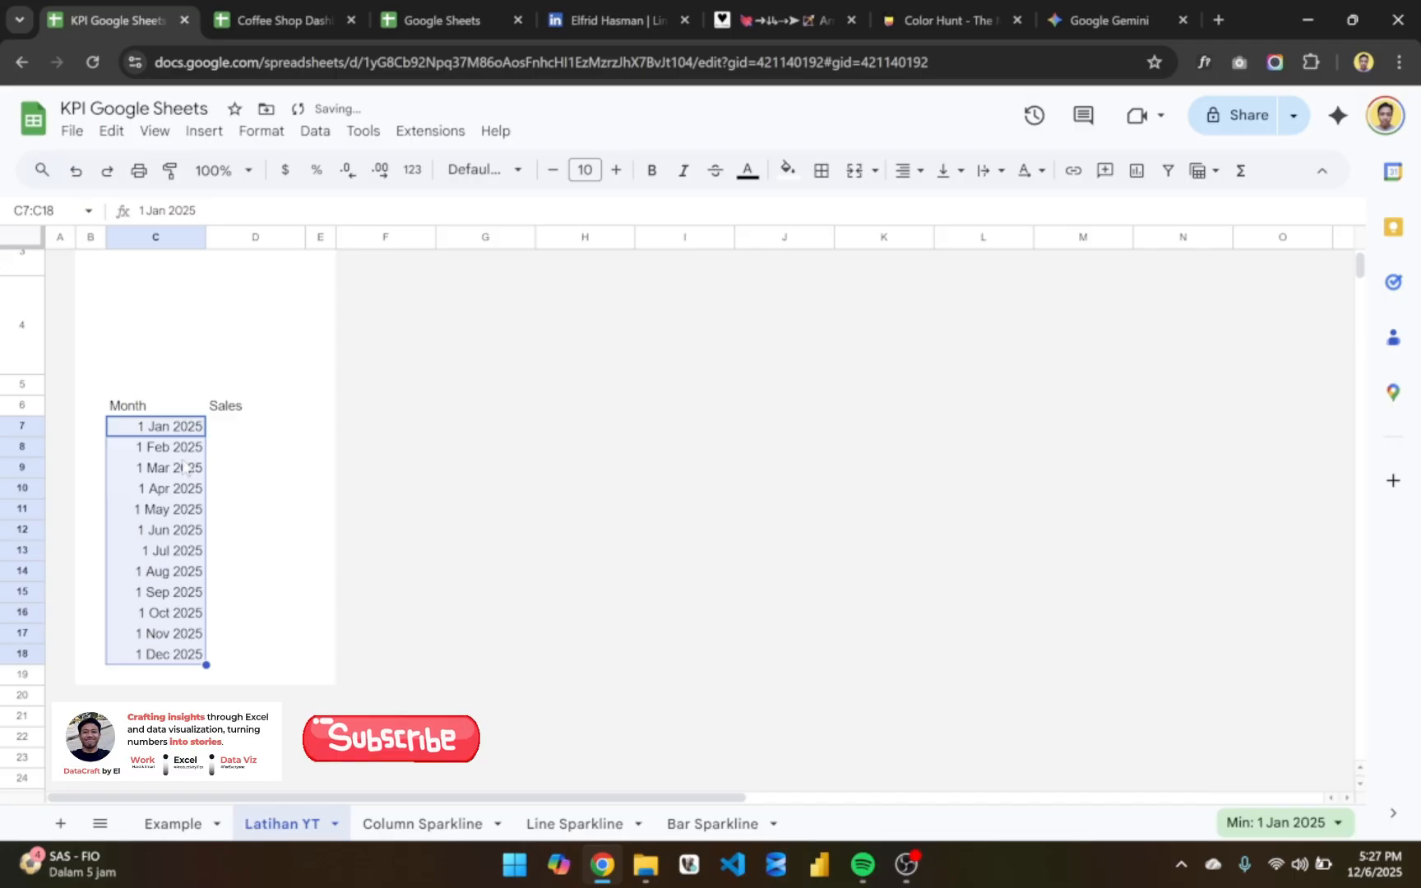
- Repeat the monthly date fill from the two starting dates in C7:C8 down to C18
left_click(173, 436)
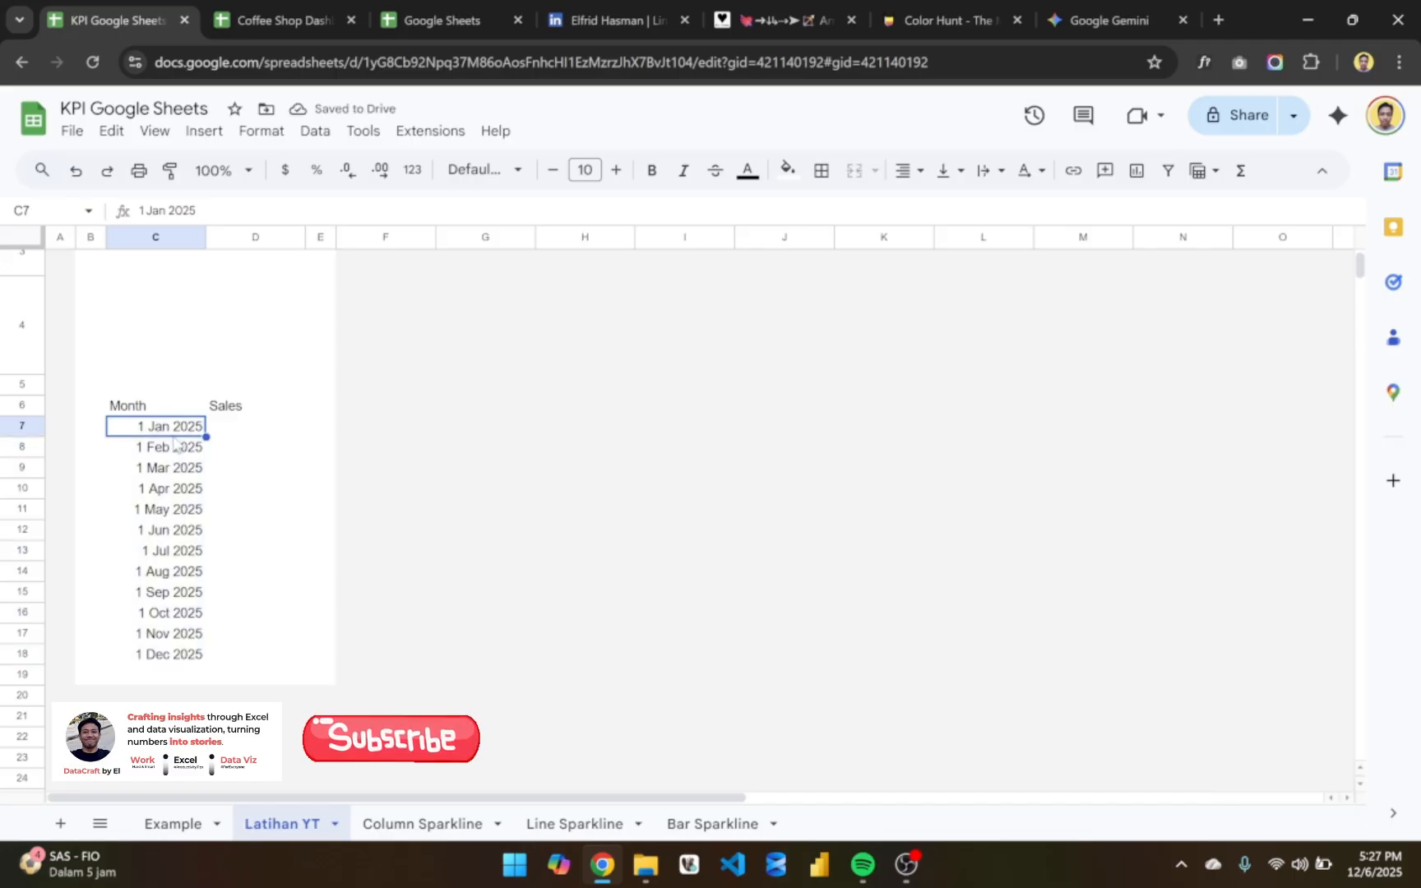
left_click(173, 440)
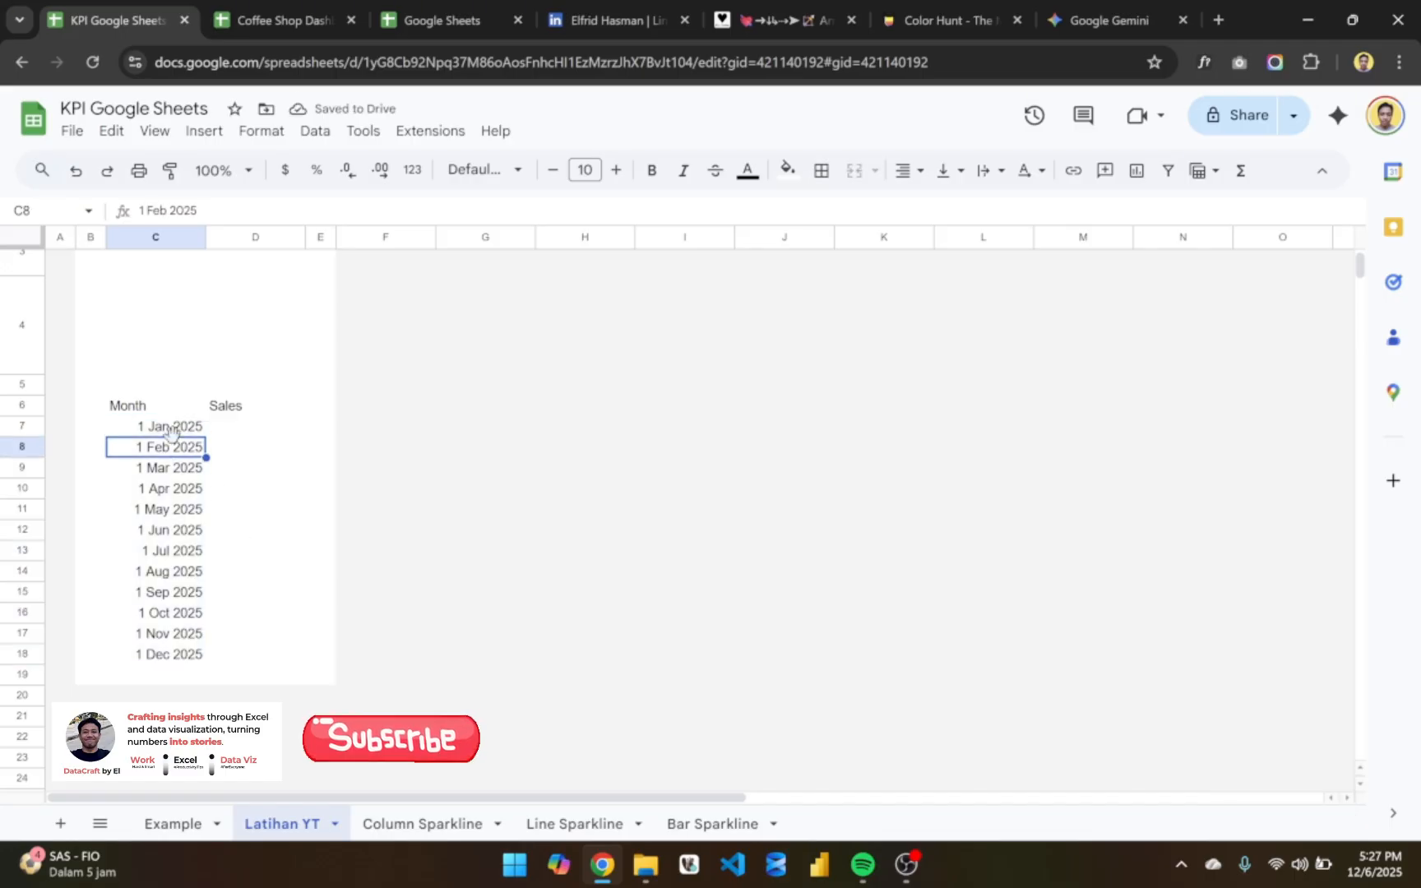
left_click(174, 427)
left_click(174, 441)
left_click(174, 427)
left_click(174, 444, "shift")
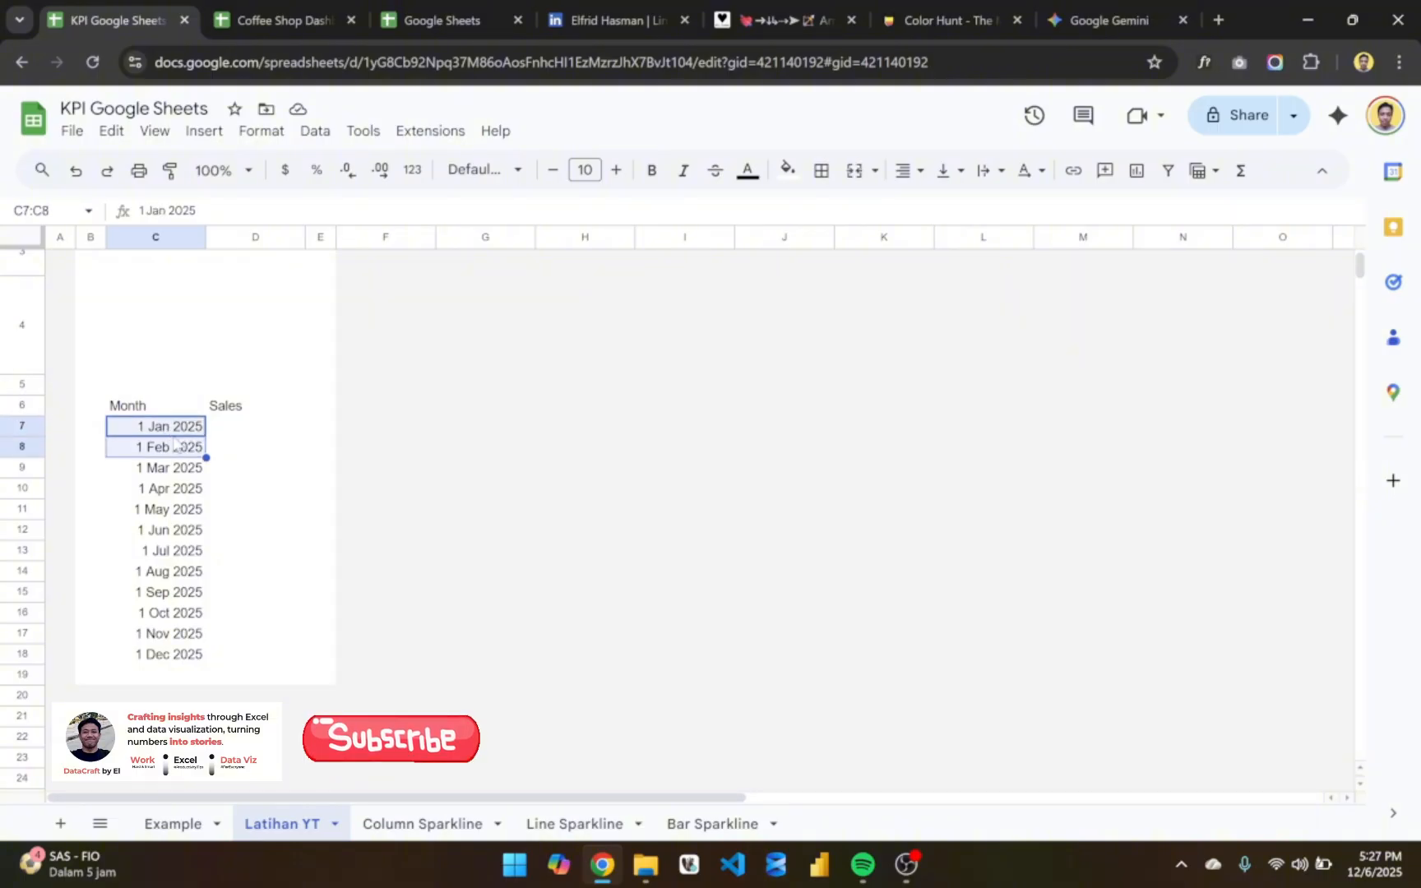
left_click_drag(206, 458, 210, 658)
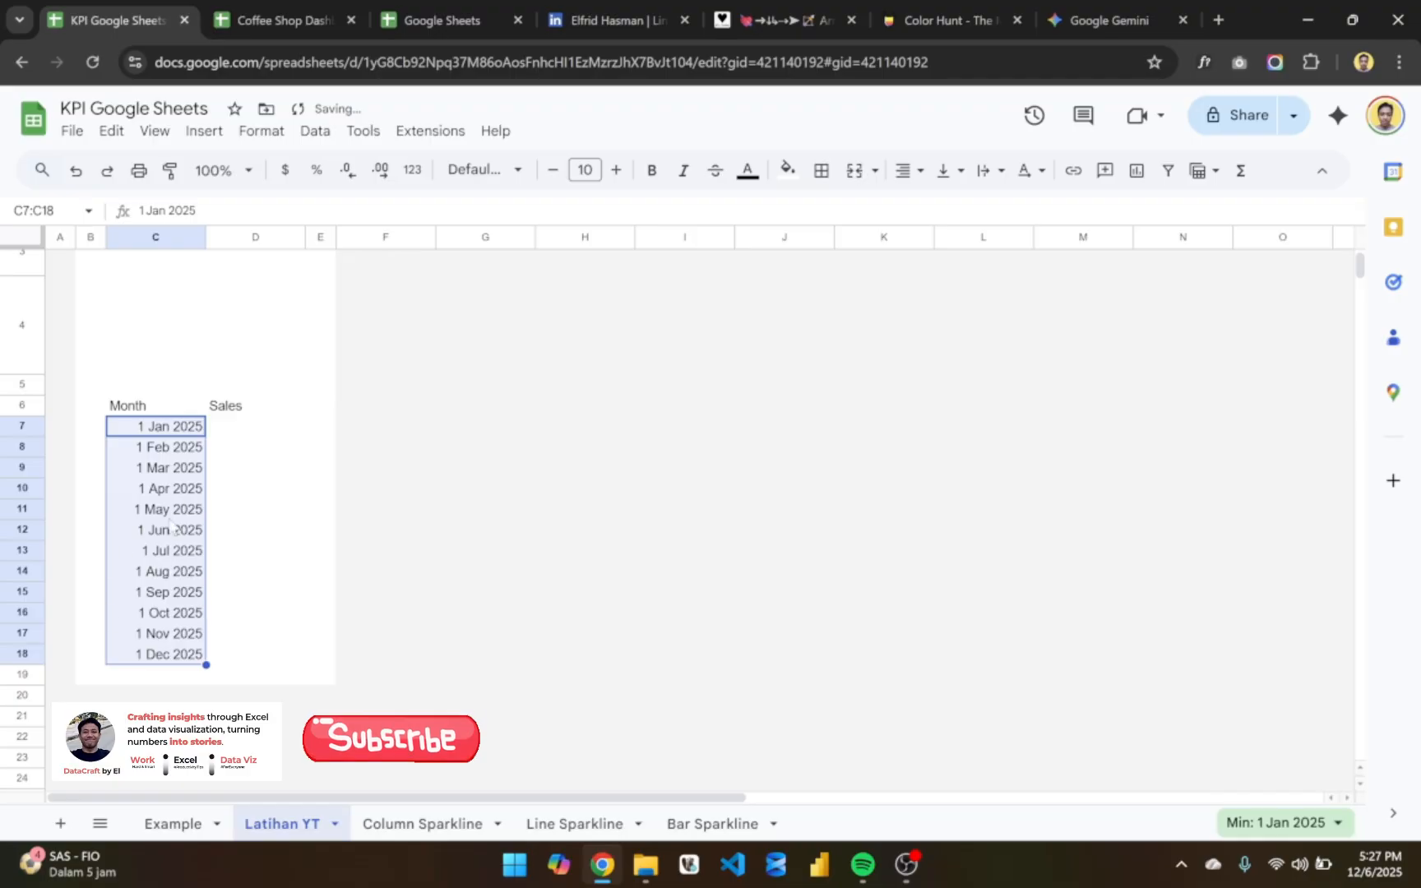
left_click(264, 524)
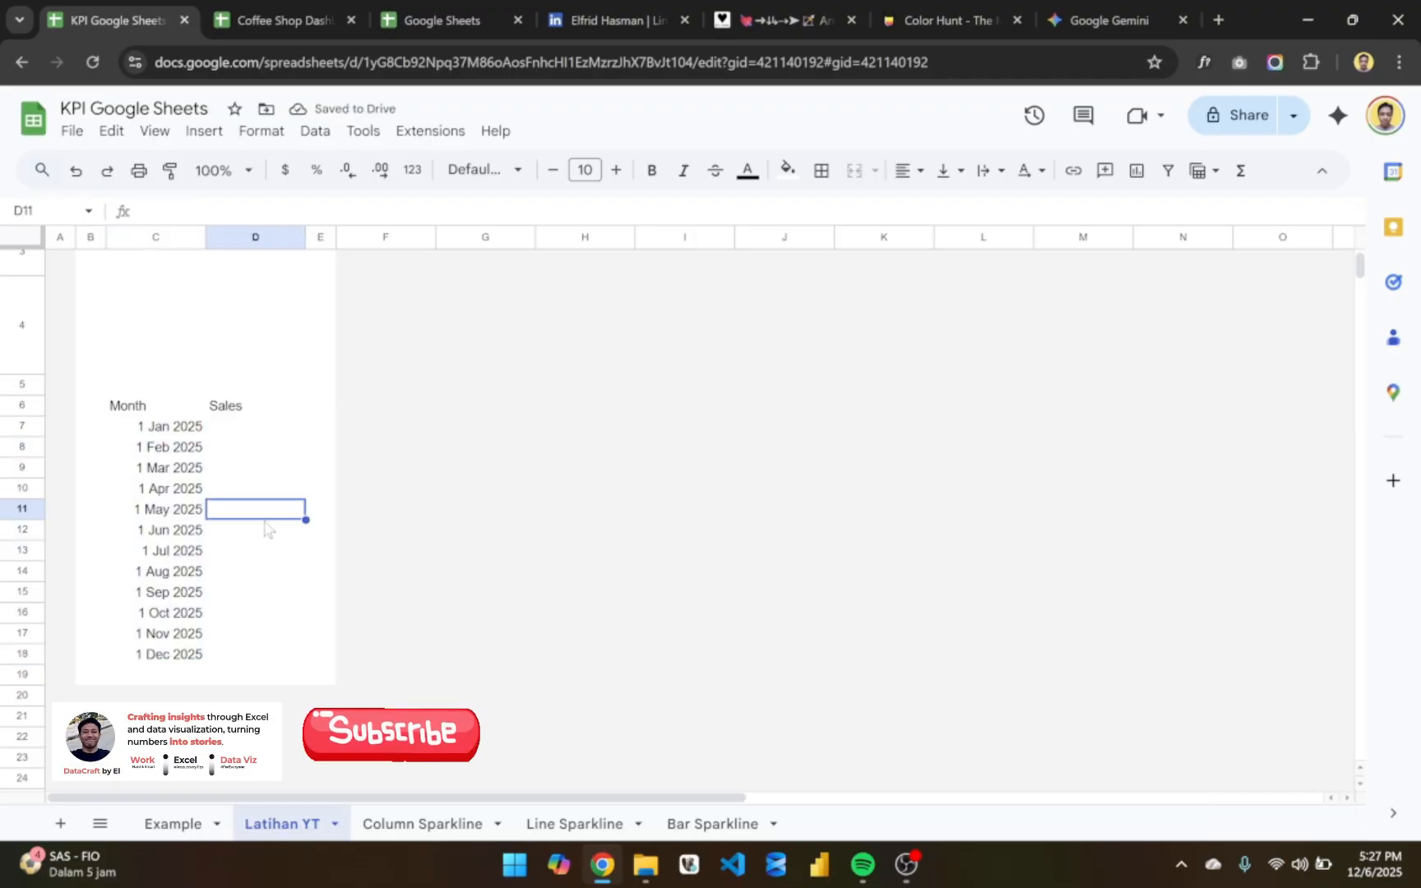
left_click(182, 429)
left_click(172, 615, "shift")
left_click_drag(205, 599, 183, 658)
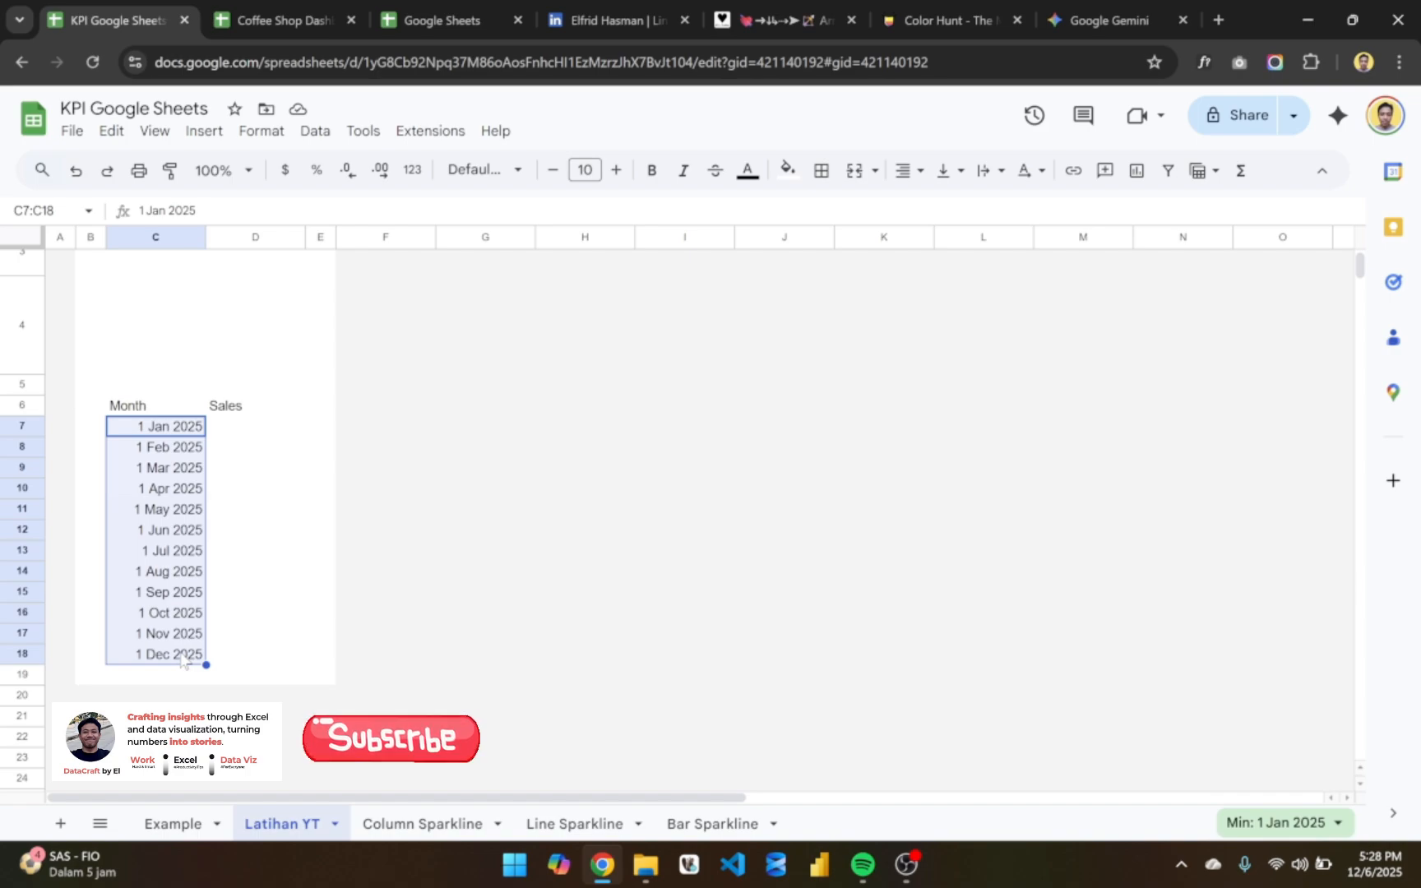
left_click(224, 435)
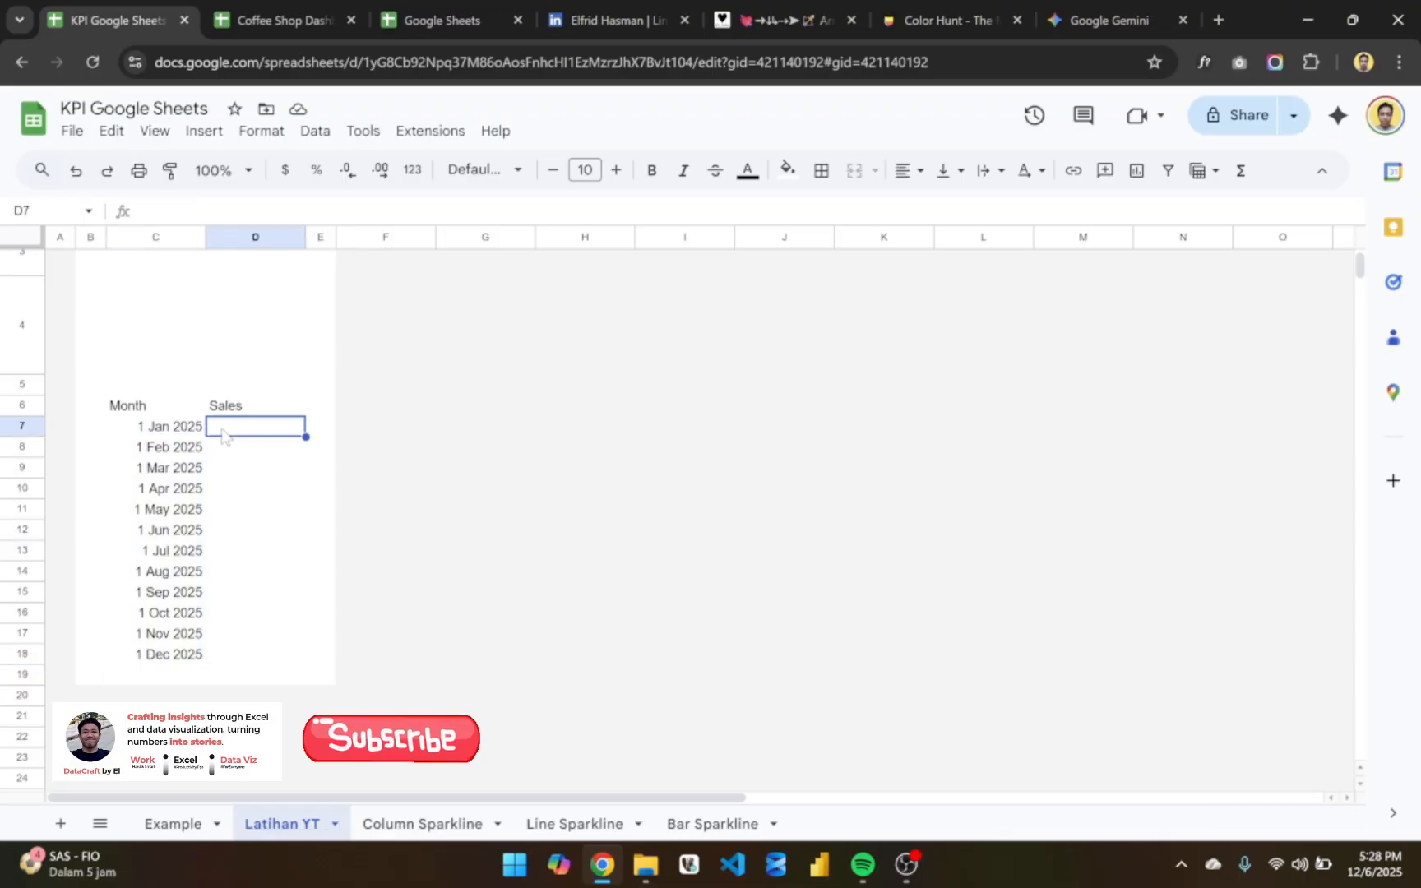
left_click_drag(177, 436, 183, 662)
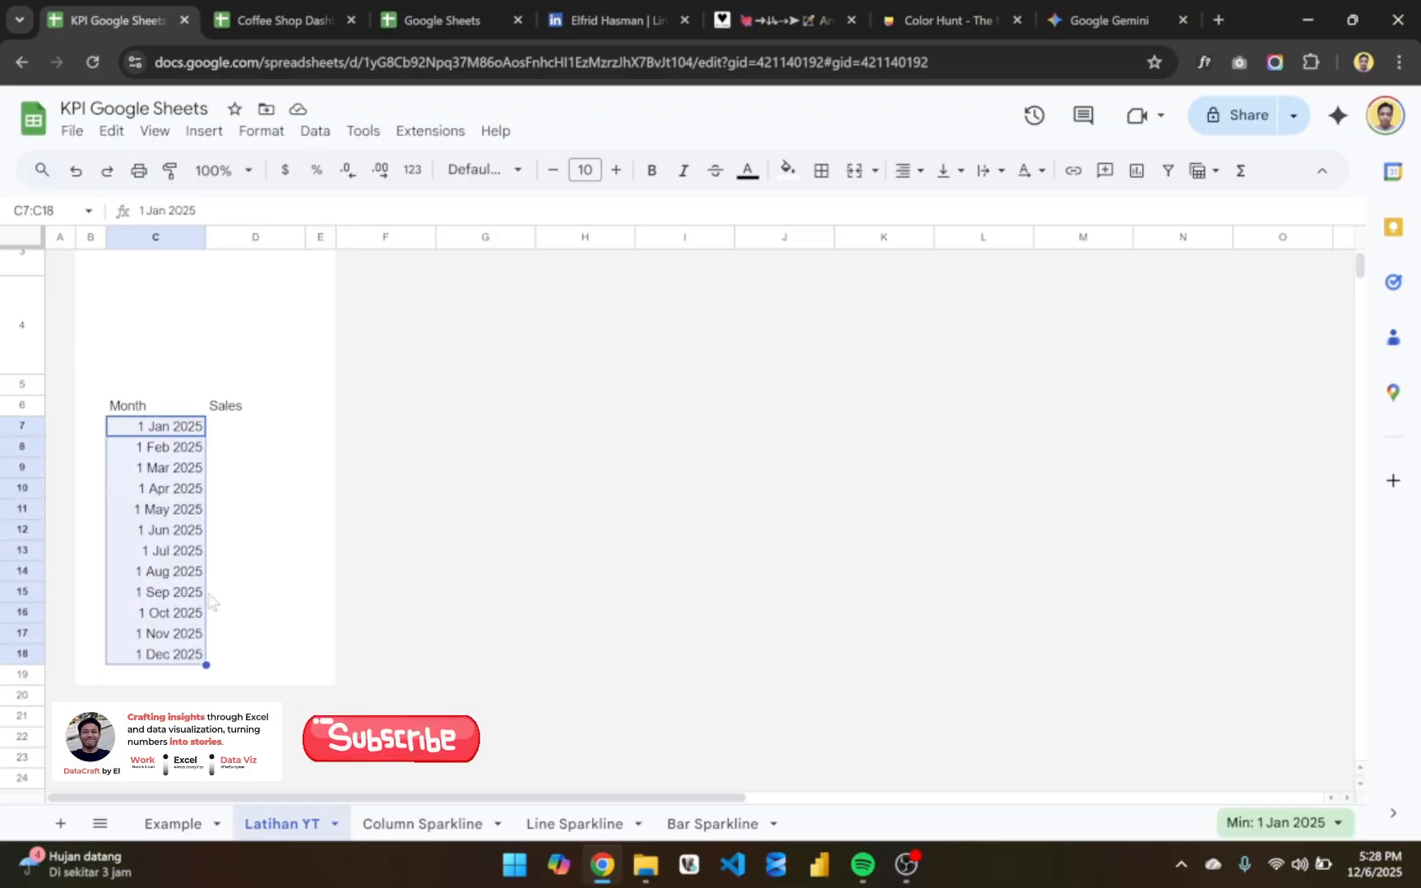
scroll(252, 506, "up", 2)
left_click(256, 334)
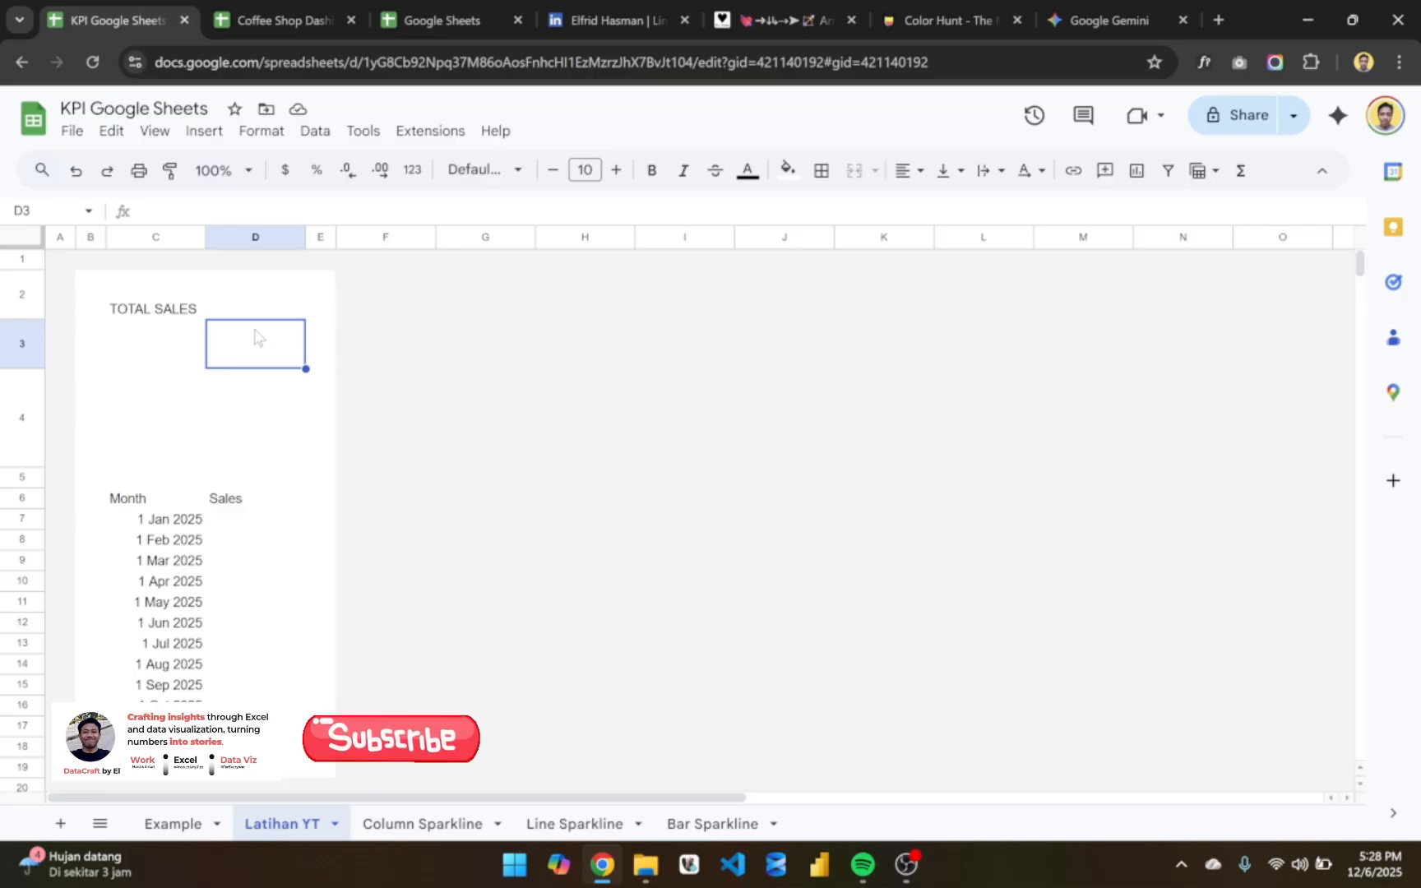
- Inspect the formula behind the January sales value on the Example sheet and return to Latihan YT
left_click(240, 518)
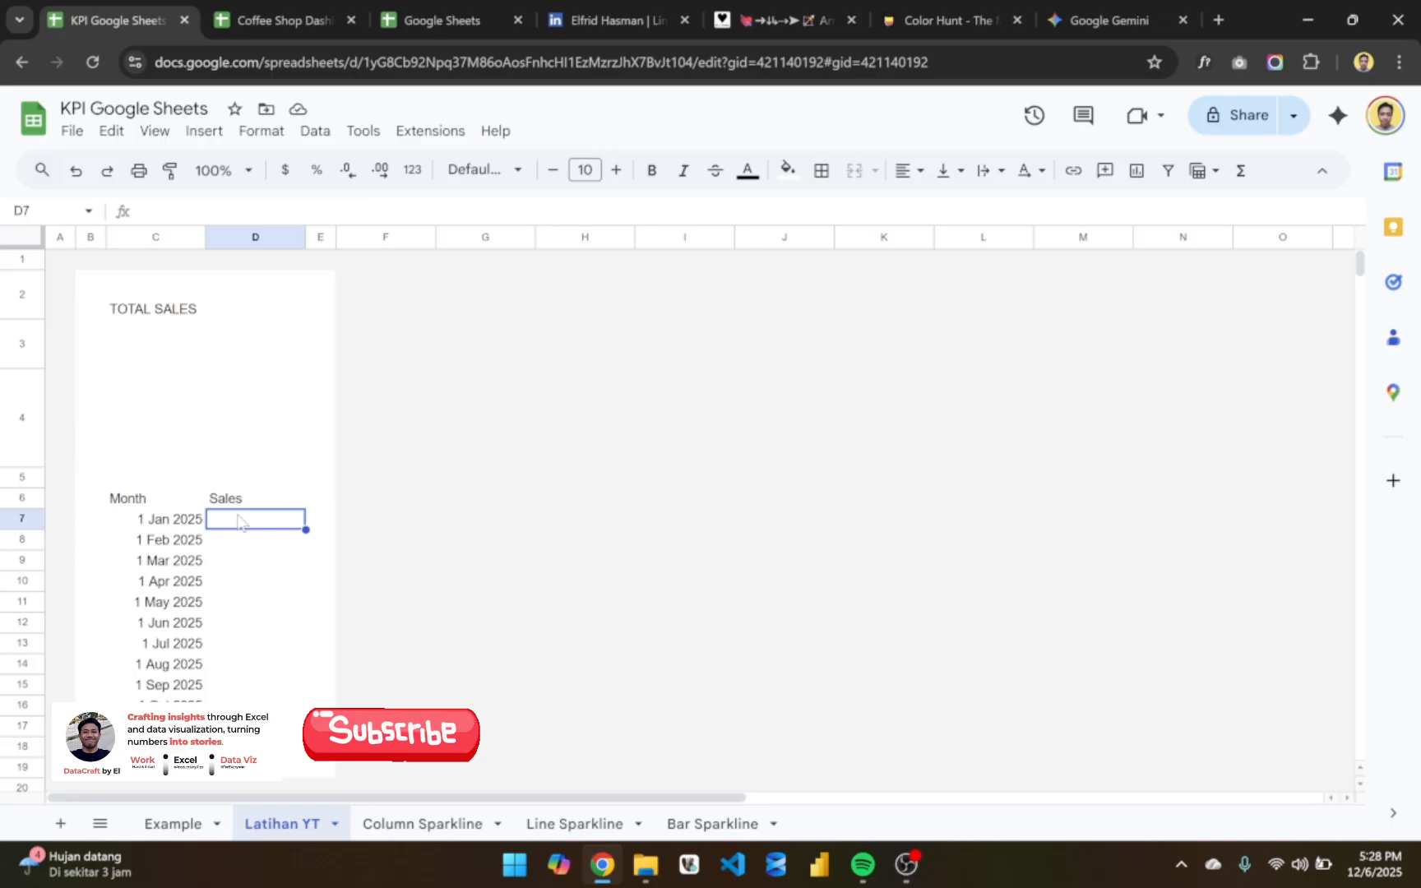
left_click(176, 823)
double_click(286, 457)
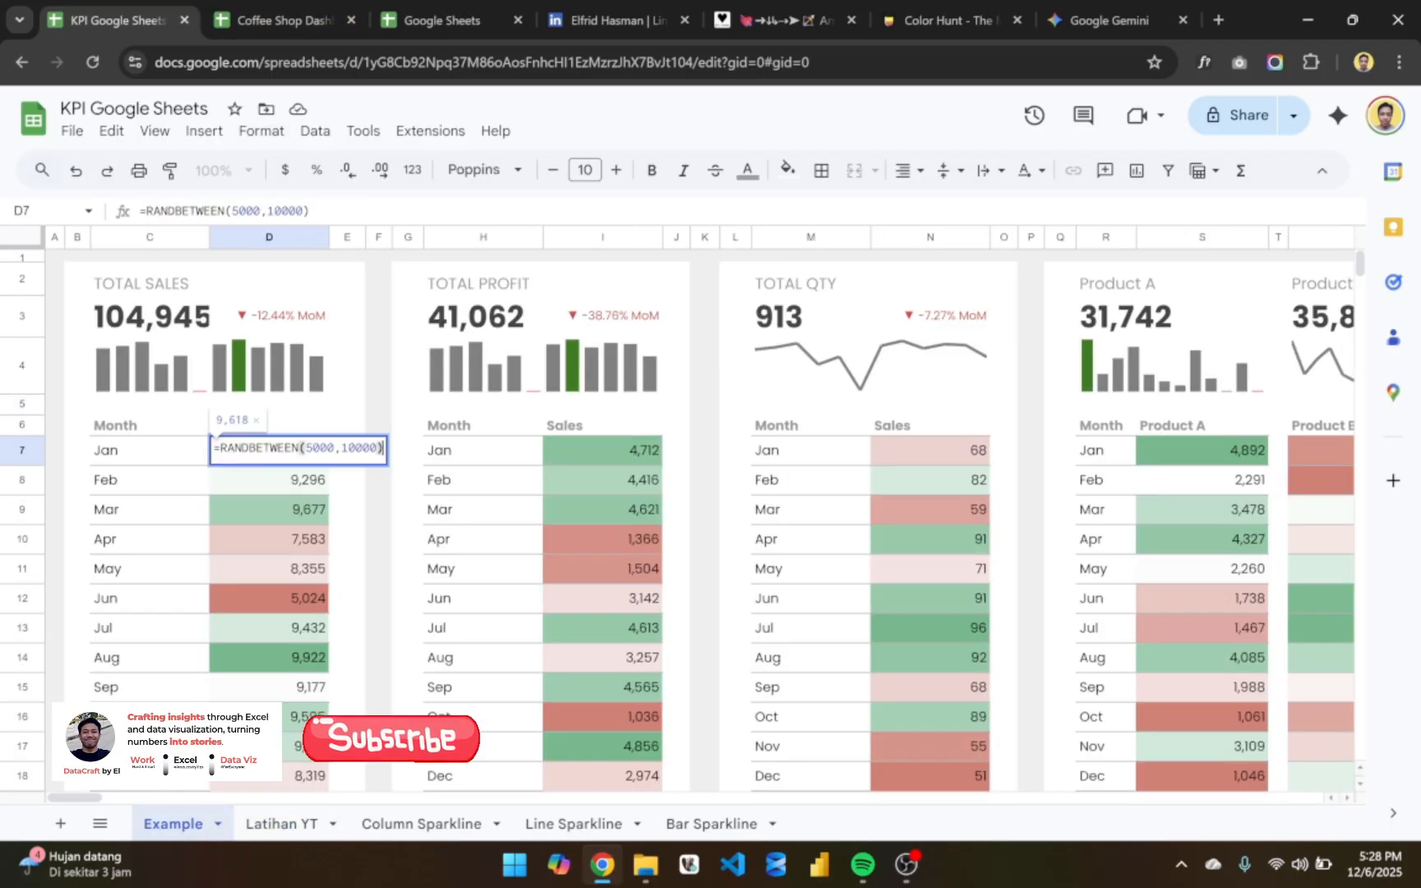
key("Return")
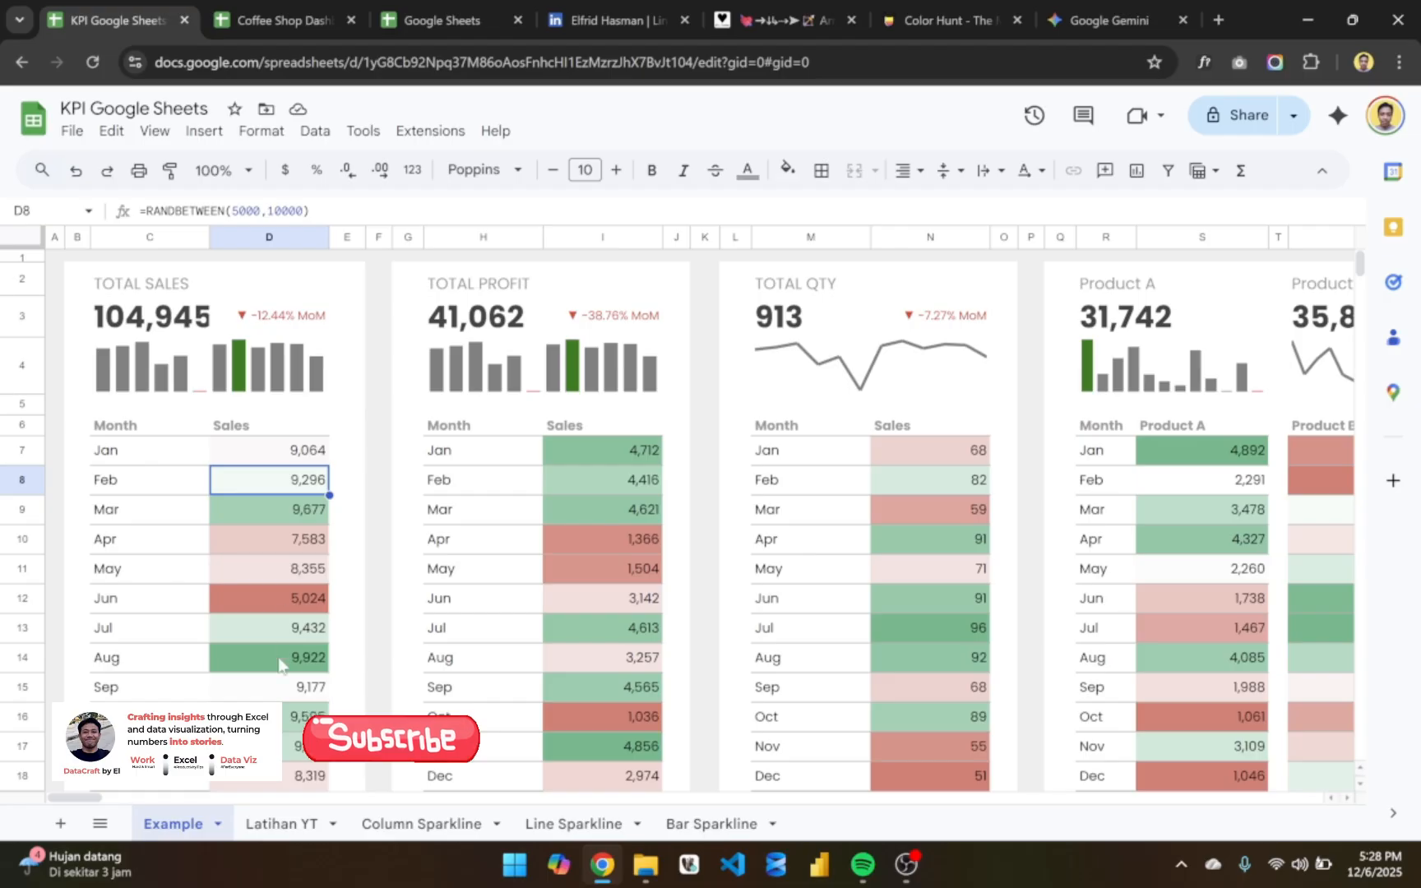
left_click(282, 824)
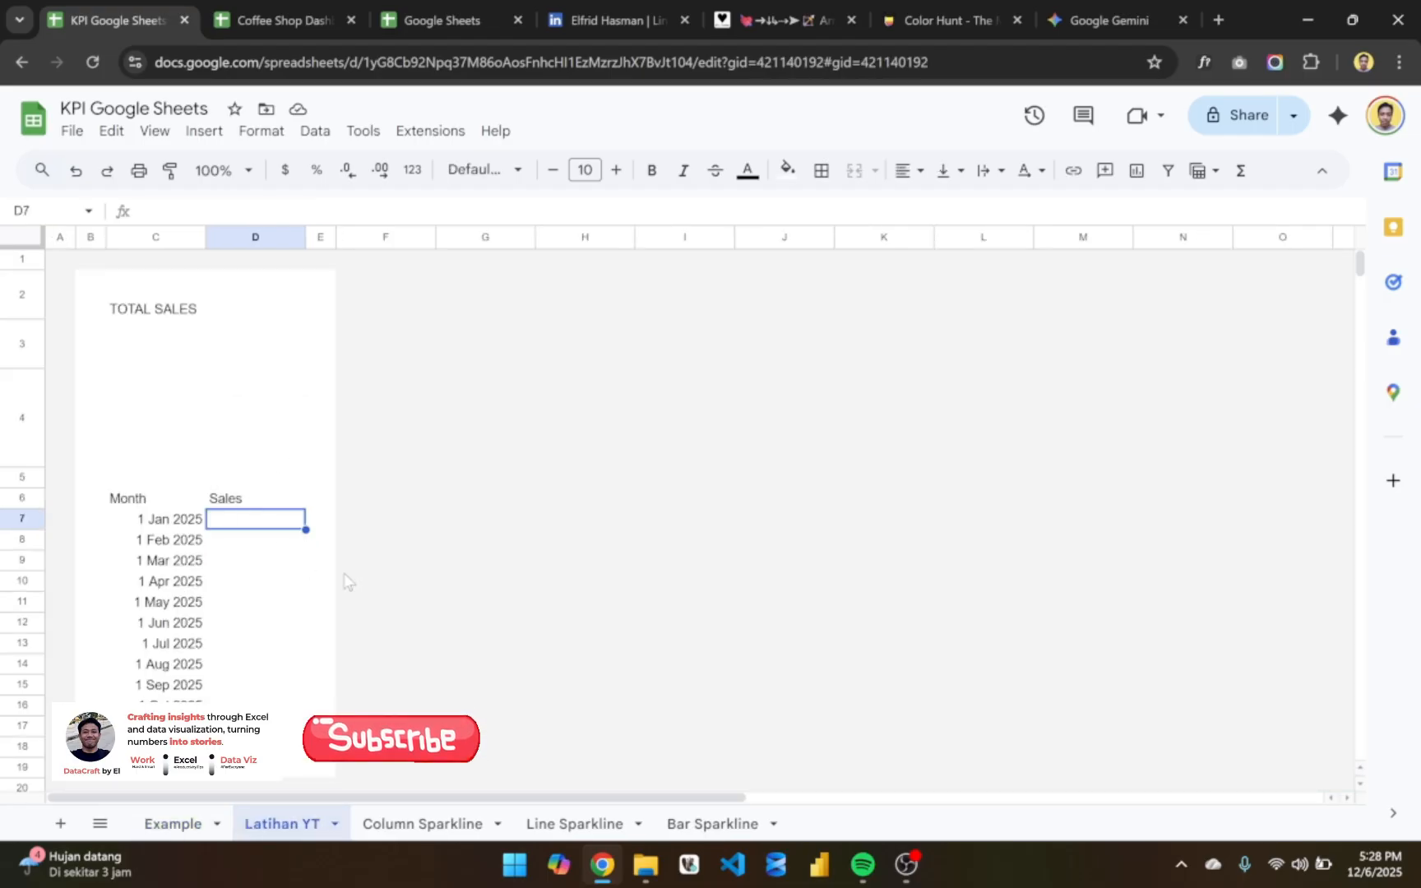
- Enter =RANDBETWEEN(5000,10000) in cell D7 under Sales and dismiss the suggested autofill
type("=ran")
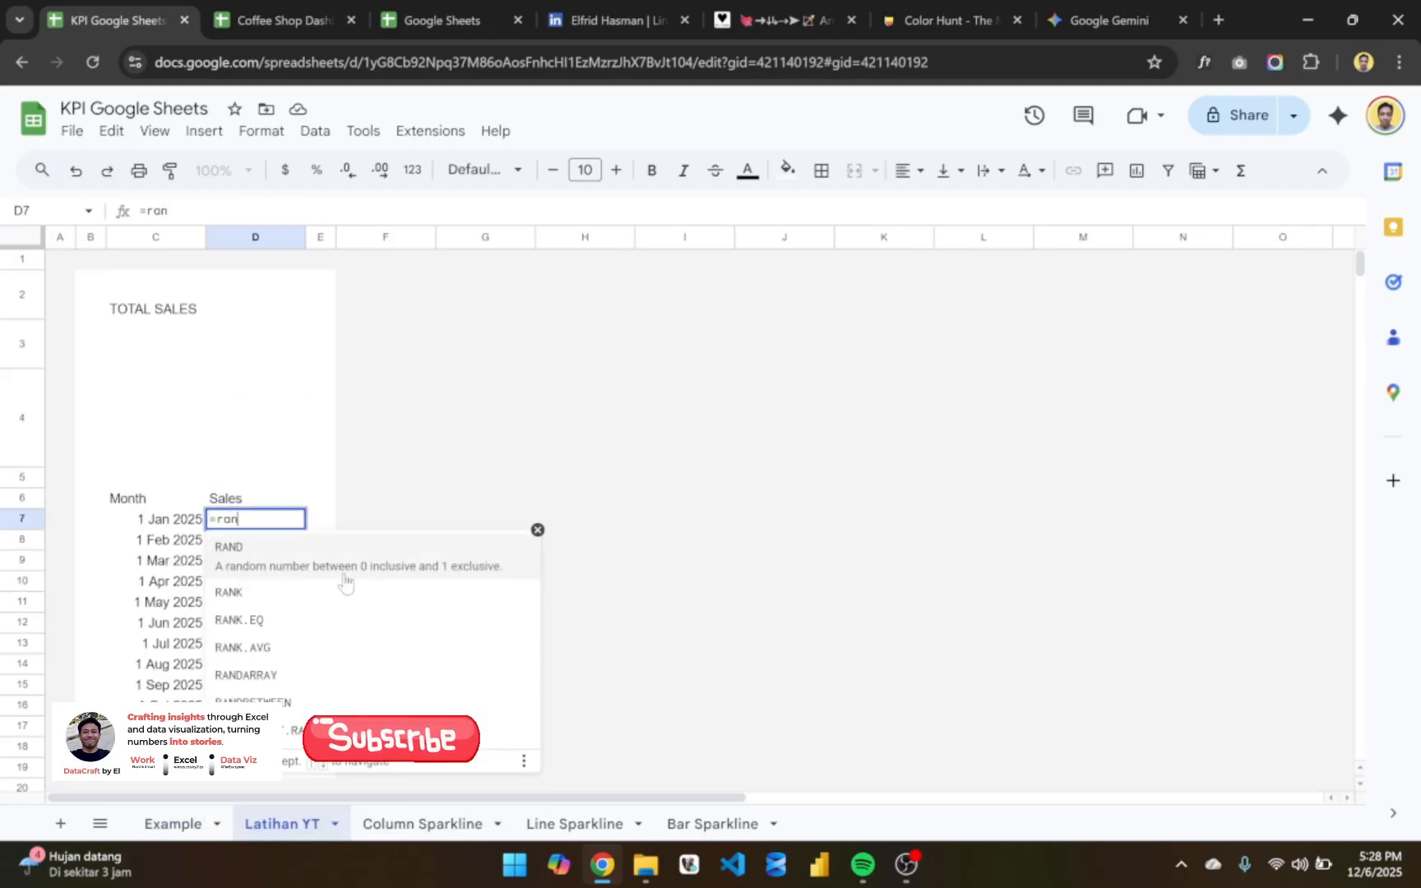
key("Down")
key("Down")
key("Down")
key("Down")
key("Down")
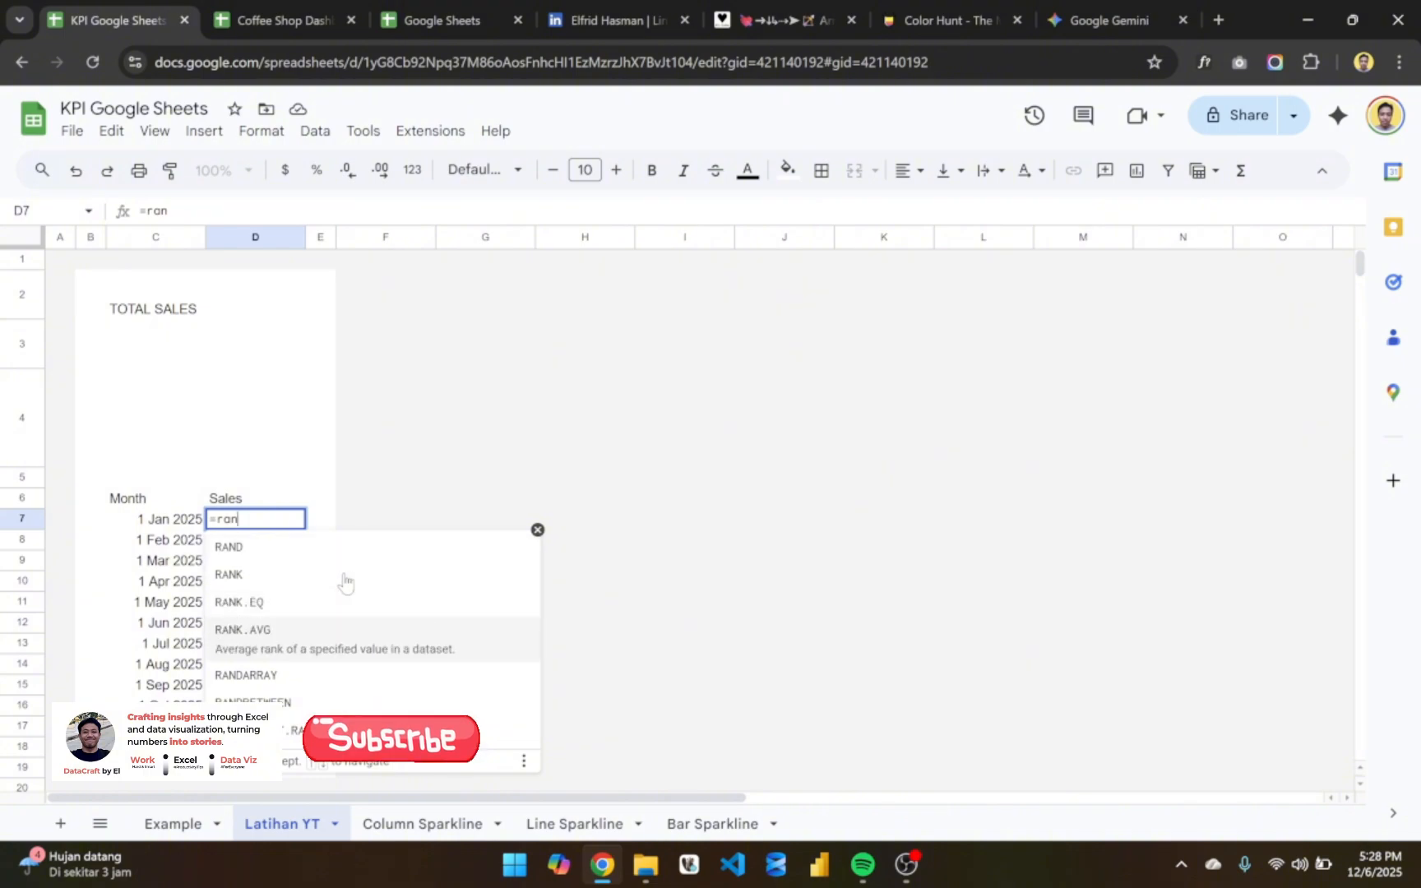
key("Tab")
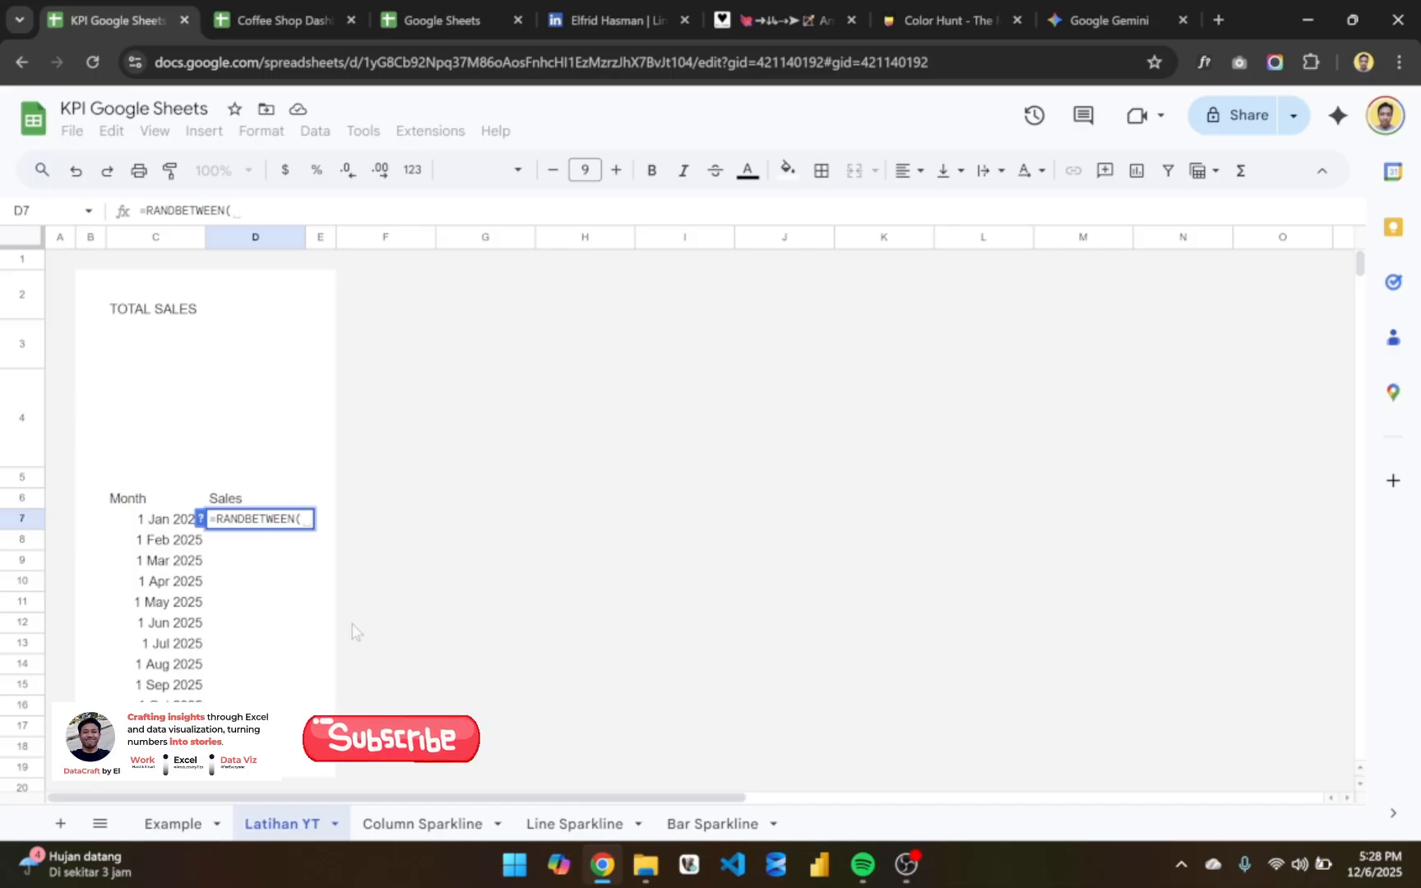
type("5000,10000")
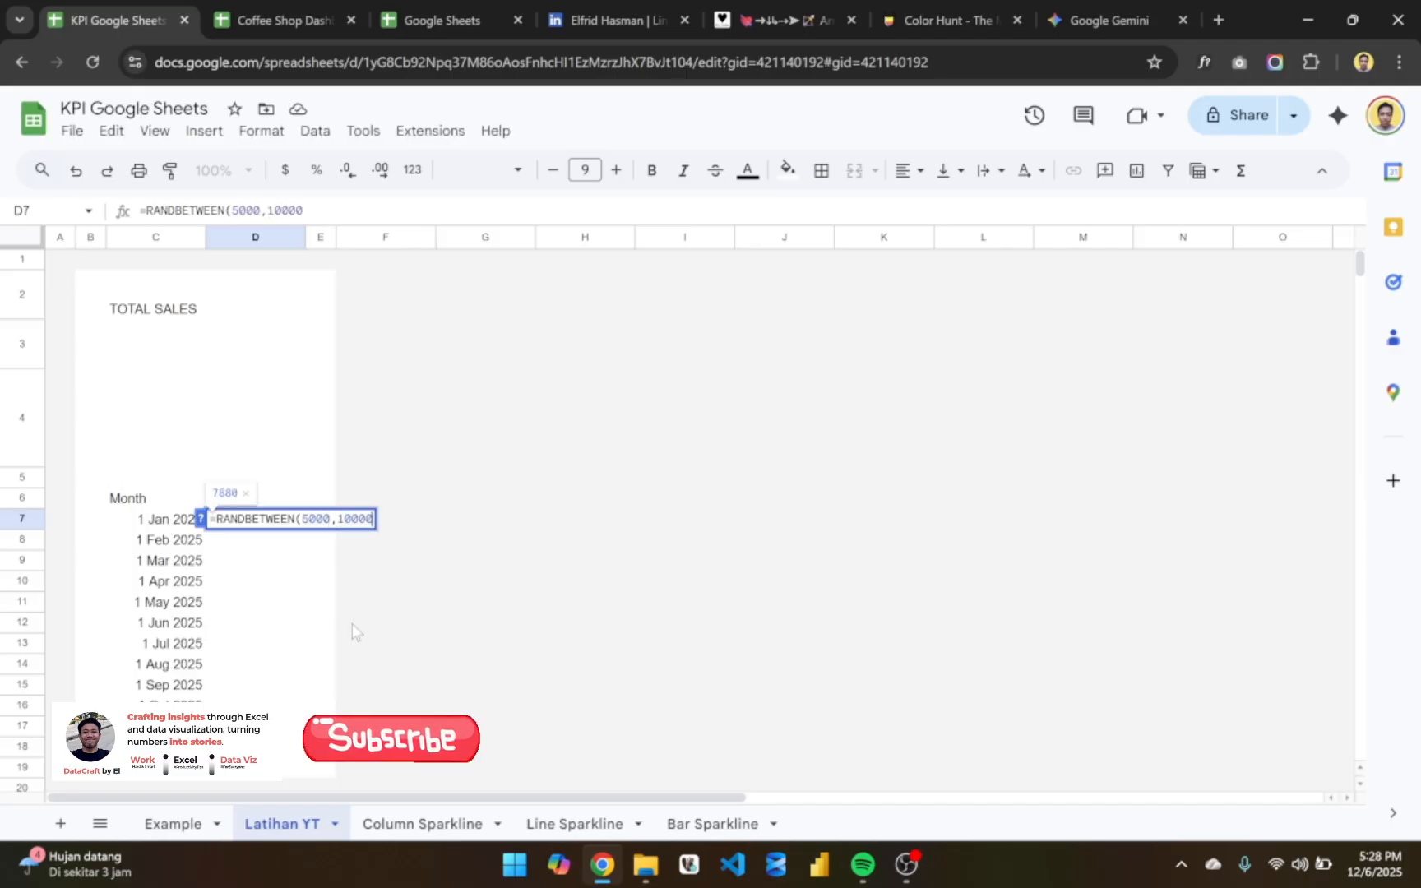
type(")")
key("Return")
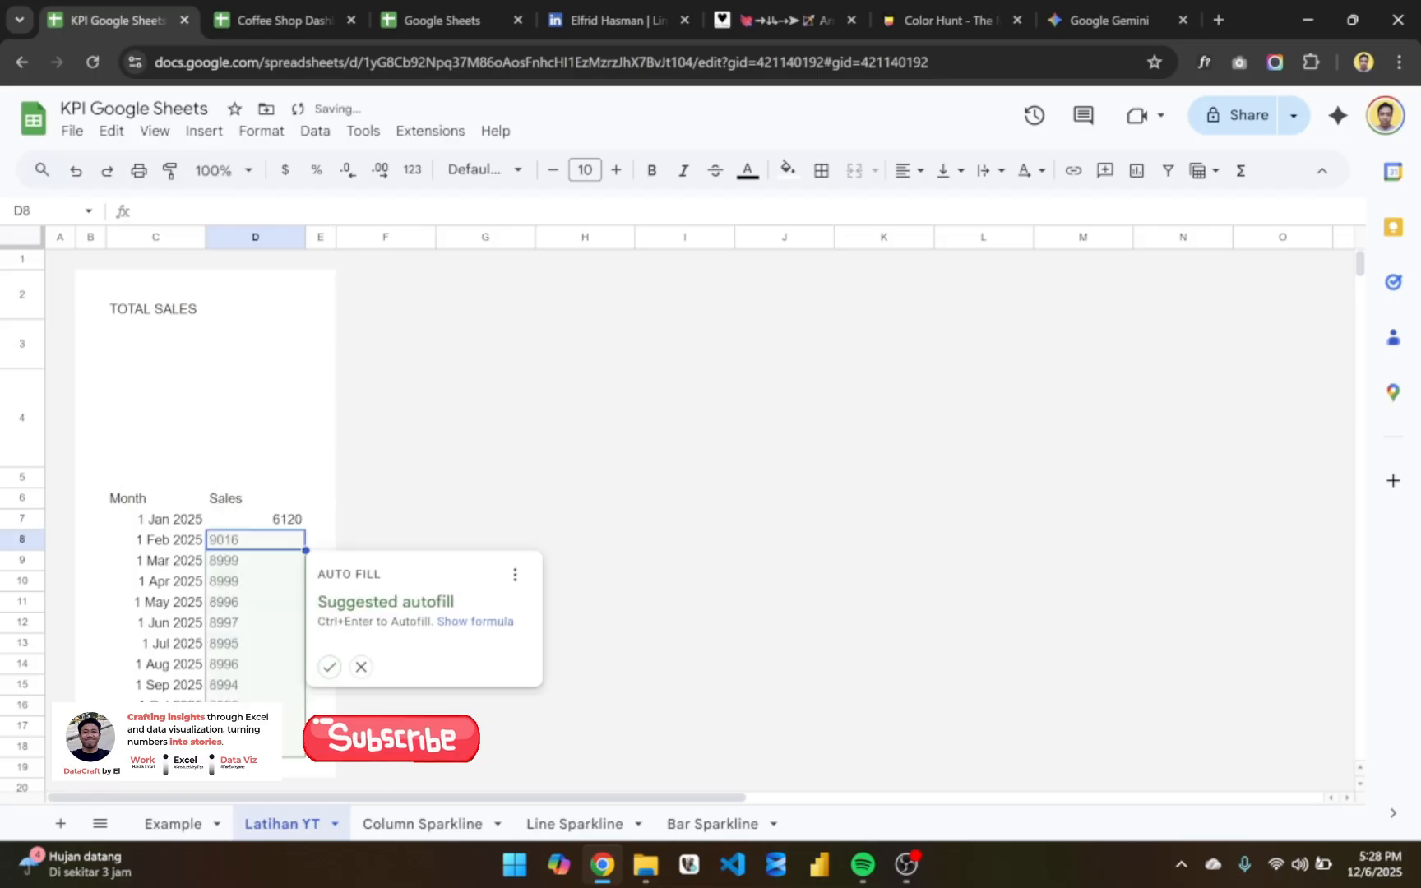
left_click(360, 666)
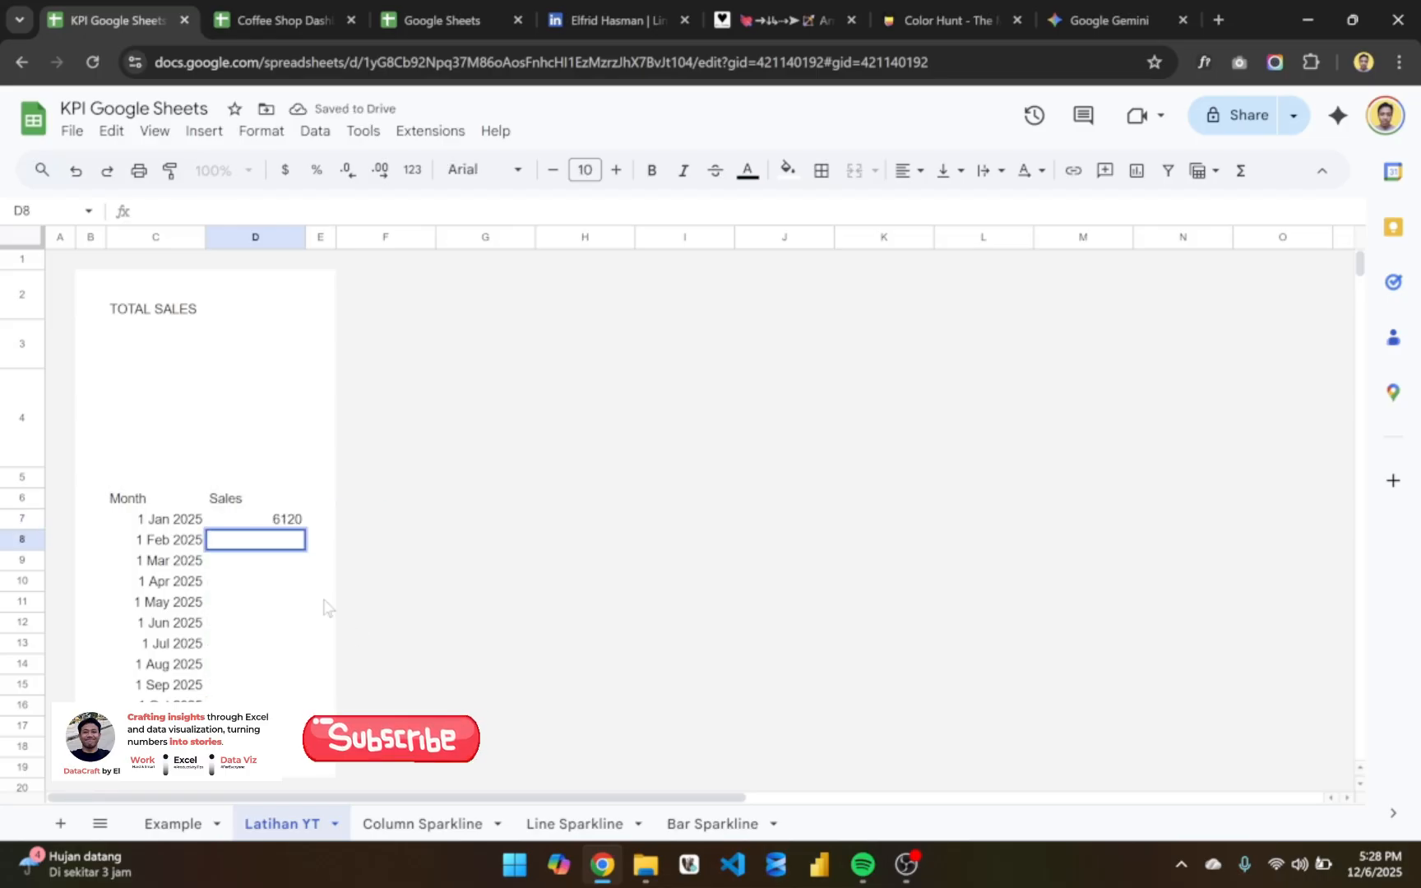
- Try filling the RANDBETWEEN formula down through the selected range D7:D18 and undo the fill
left_click(288, 527)
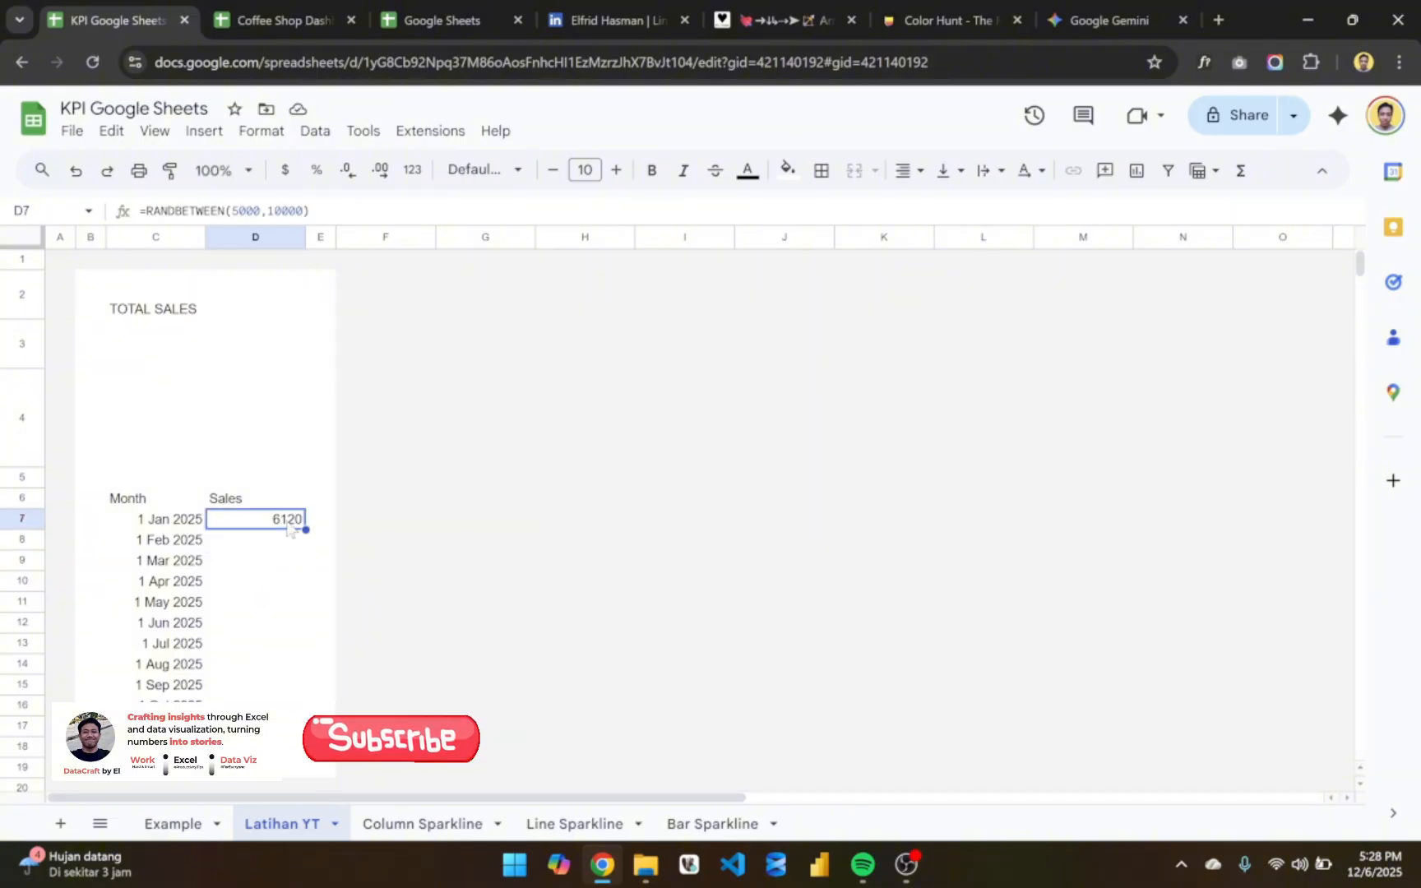
key("shift+Down")
key("shift+Down")
key("shift+Down")
key("shift+Down")
key("shift+Down")
key("shift+Down")
key("shift+Down")
key("shift+Down")
key("shift+Down")
key("shift+Down")
key("shift+Down")
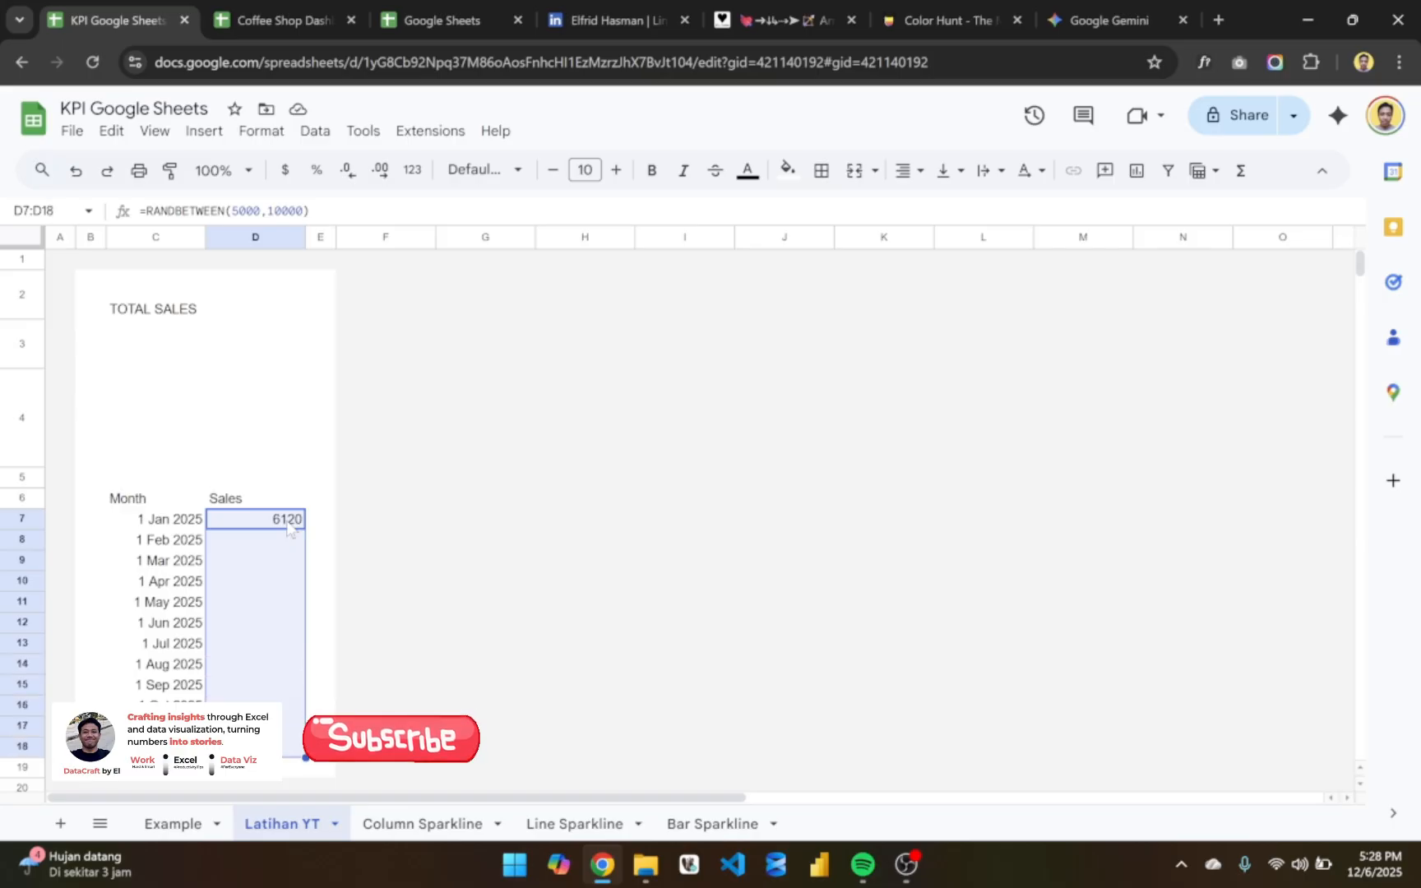
key("ctrl+d")
key("ctrl+z")
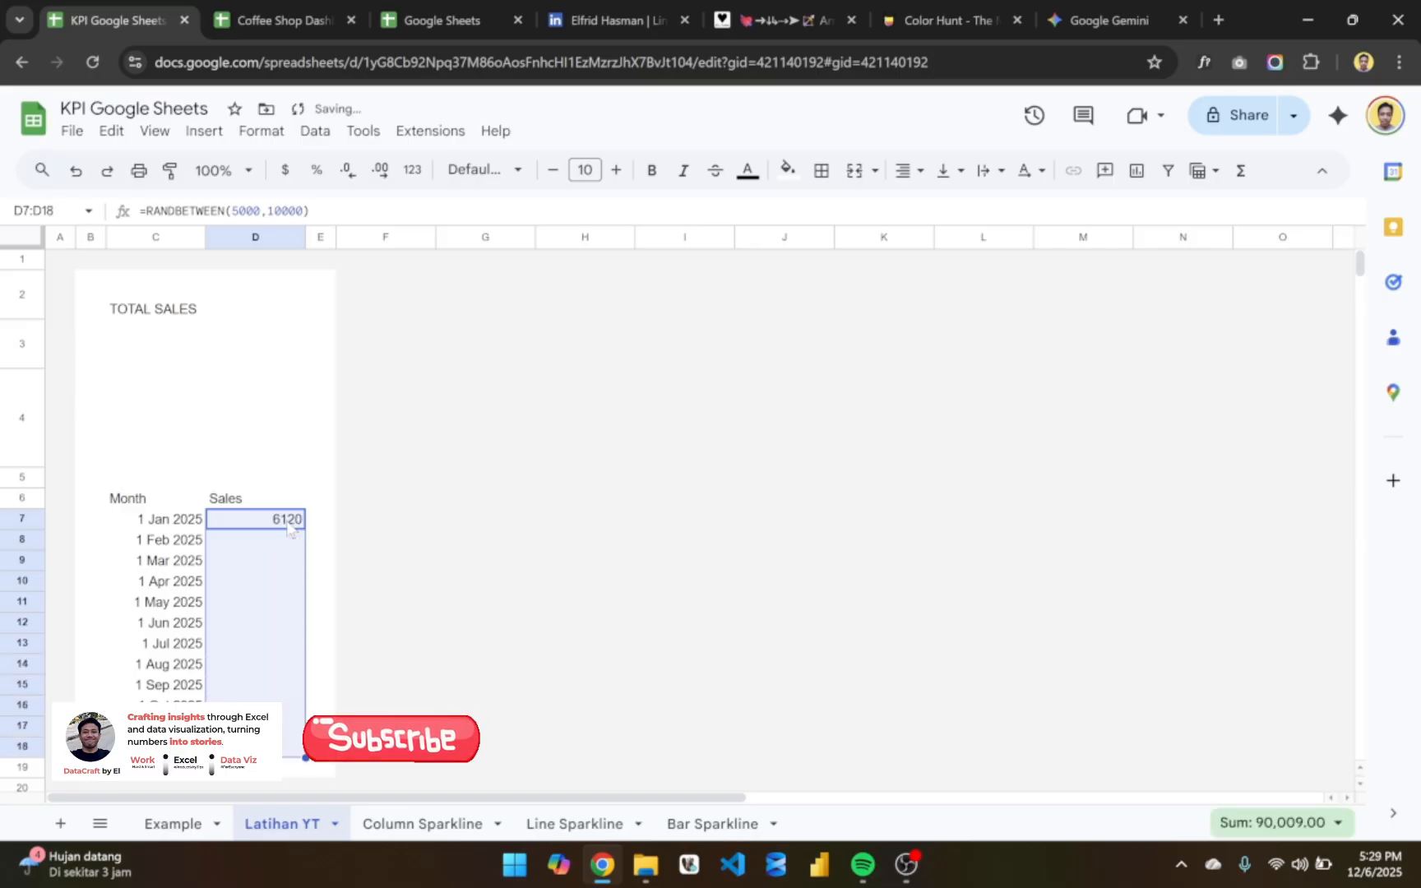
- Fill the RANDBETWEEN formula from D7 down the Sales column to D18
left_click(300, 523)
left_click_drag(303, 527, 282, 749)
left_click(320, 582)
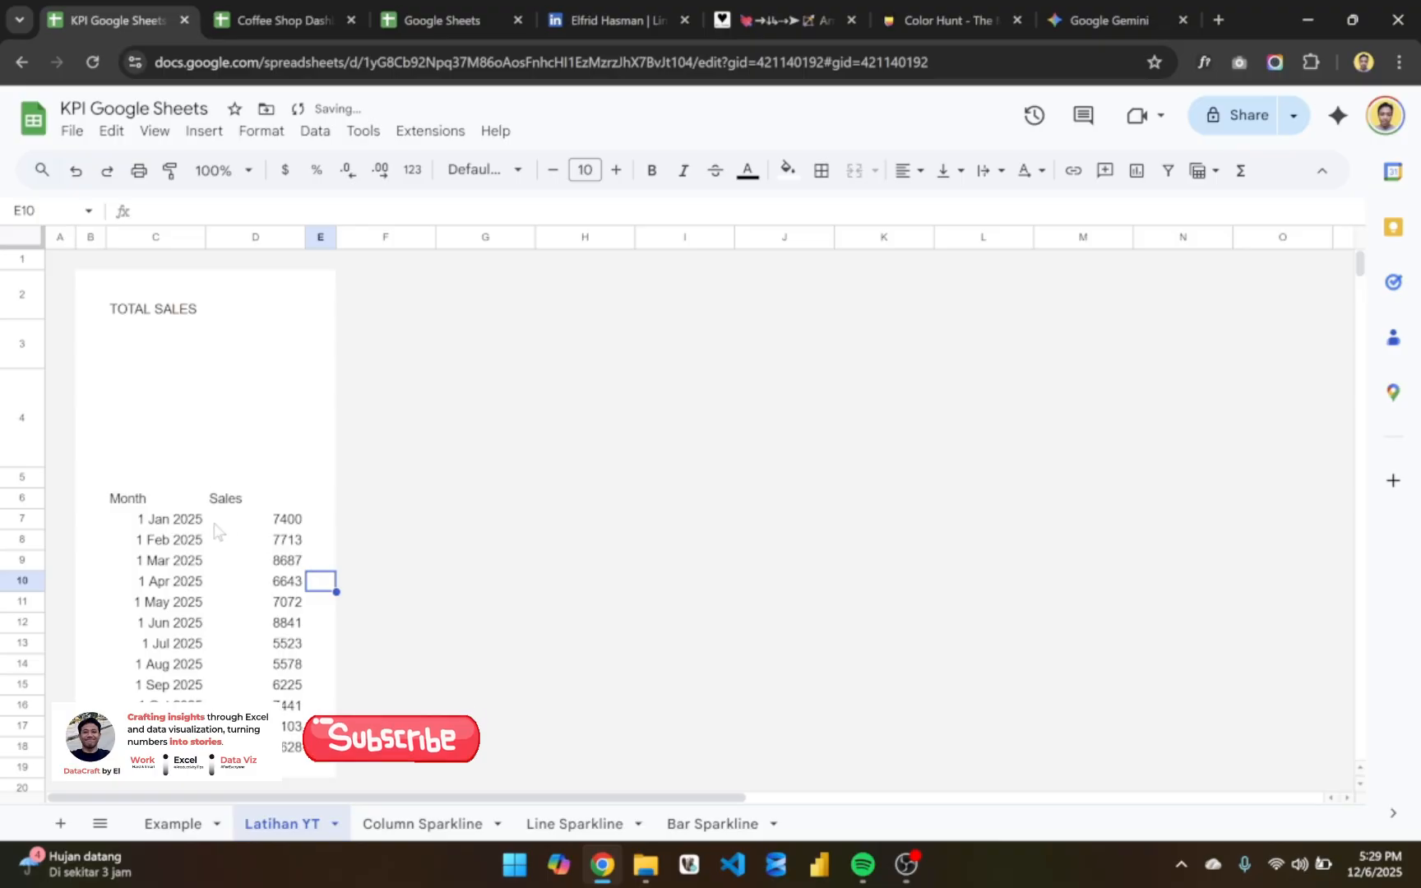
left_click(264, 520)
scroll(214, 531, "down", 1)
scroll(214, 530, "up", 1)
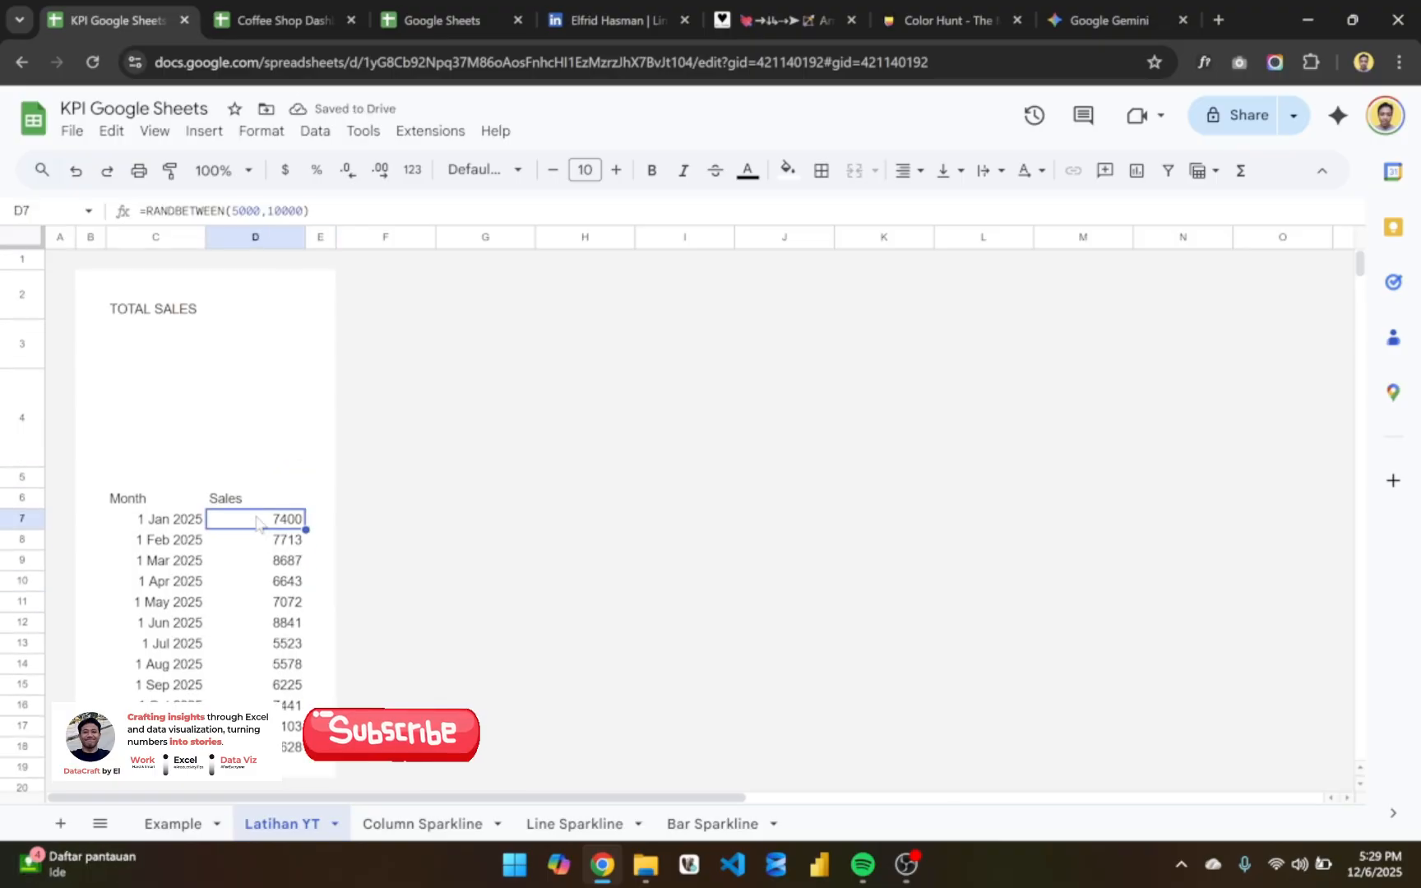
left_click(153, 355)
left_click(223, 343)
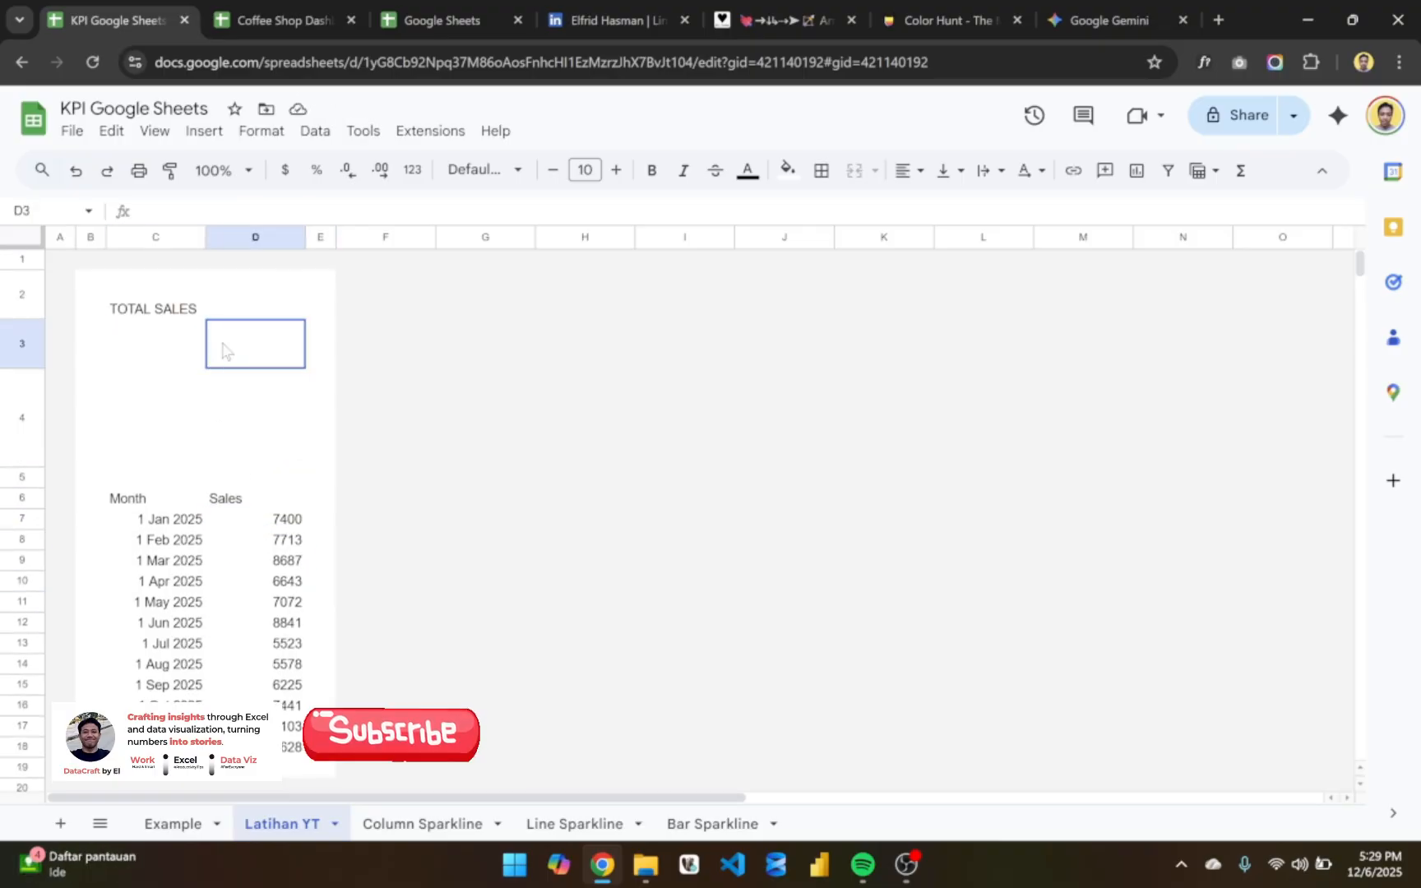
- Set the font of the entire Latihan YT sheet to Poppins
left_click(180, 503)
key("ctrl+a")
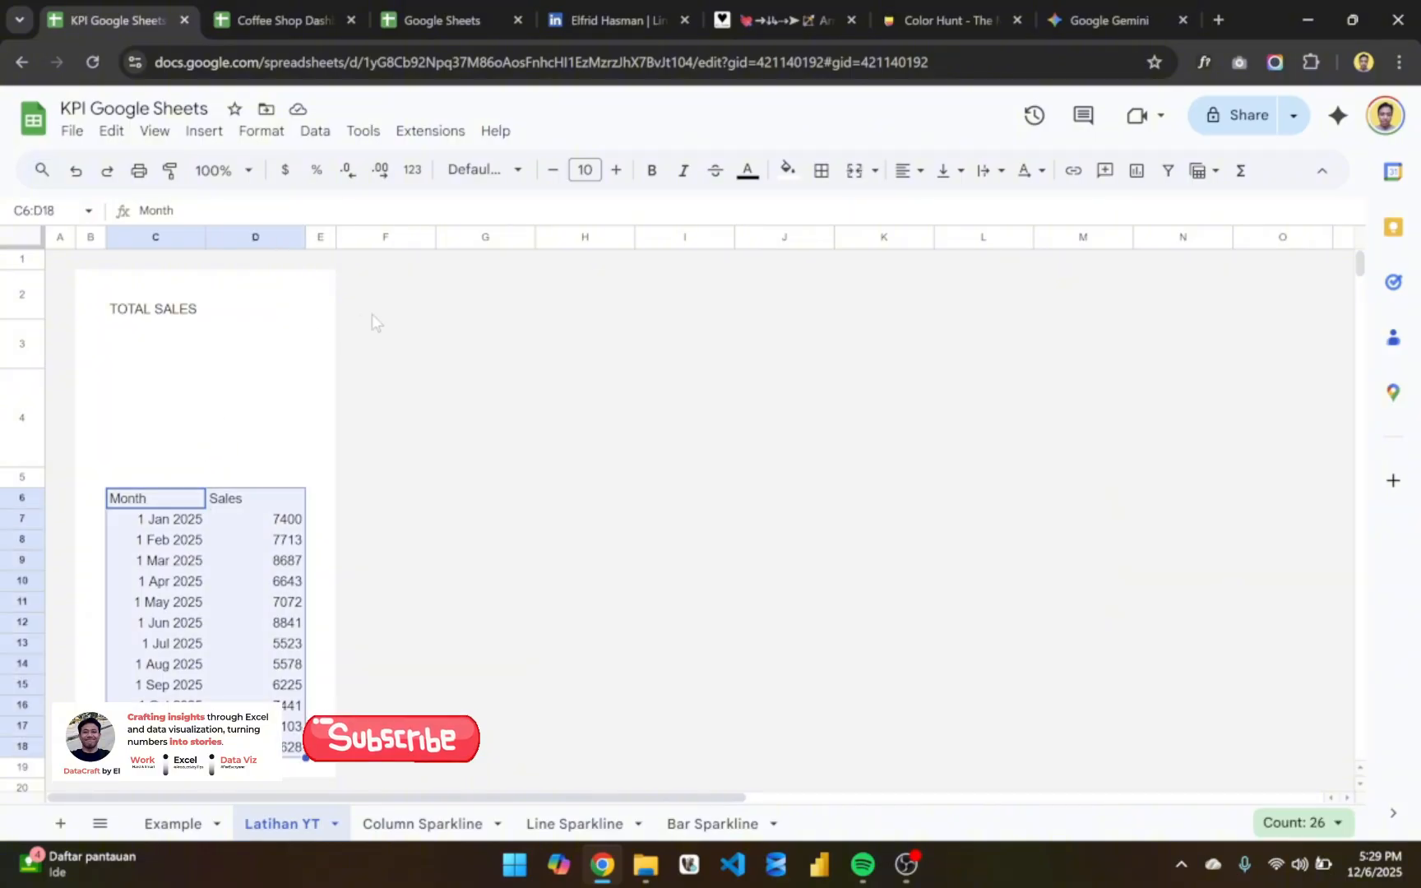
left_click(371, 313)
key("ctrl+a")
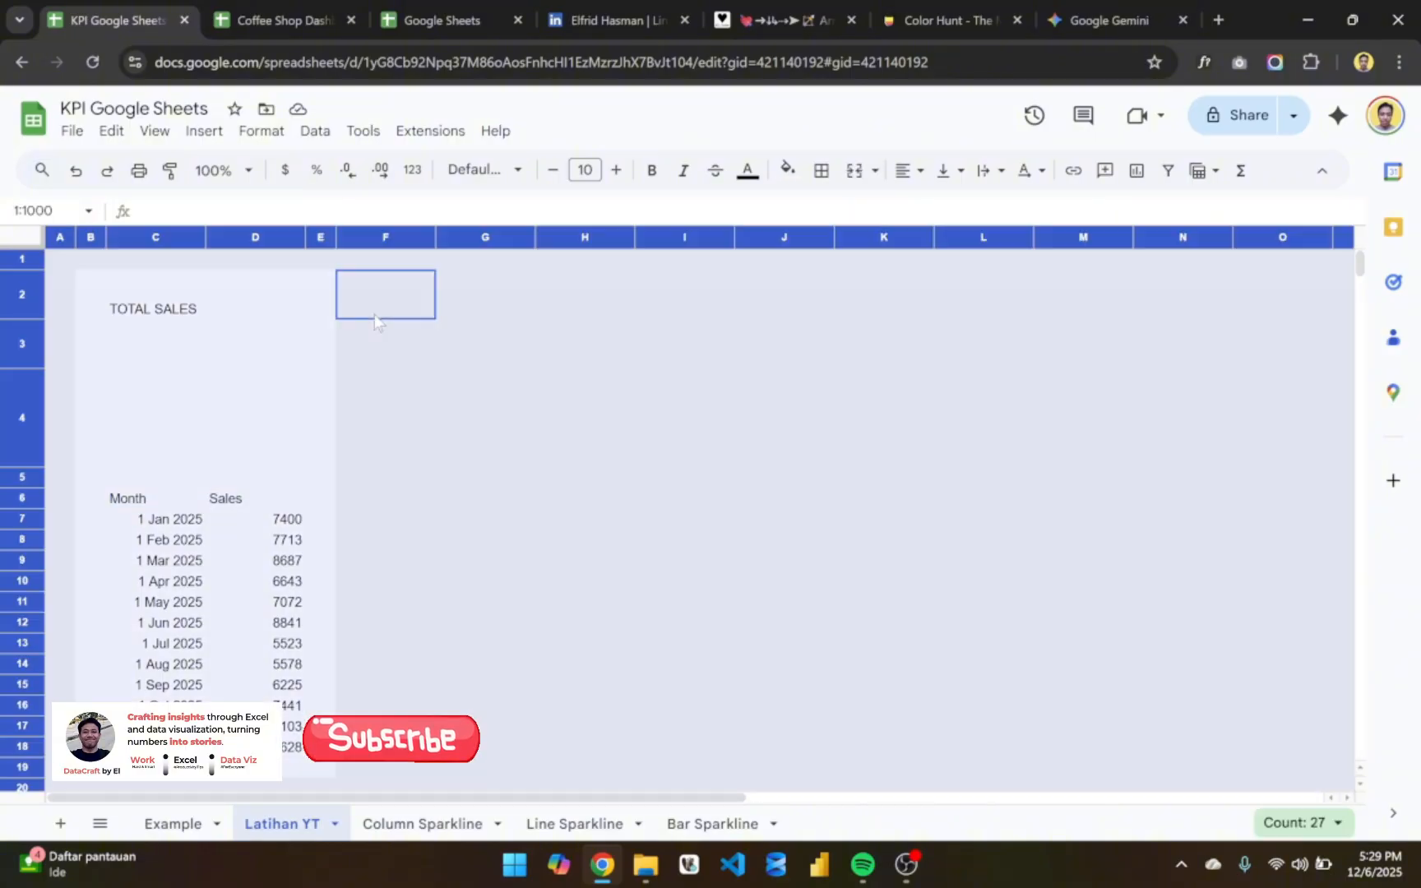
left_click(465, 173)
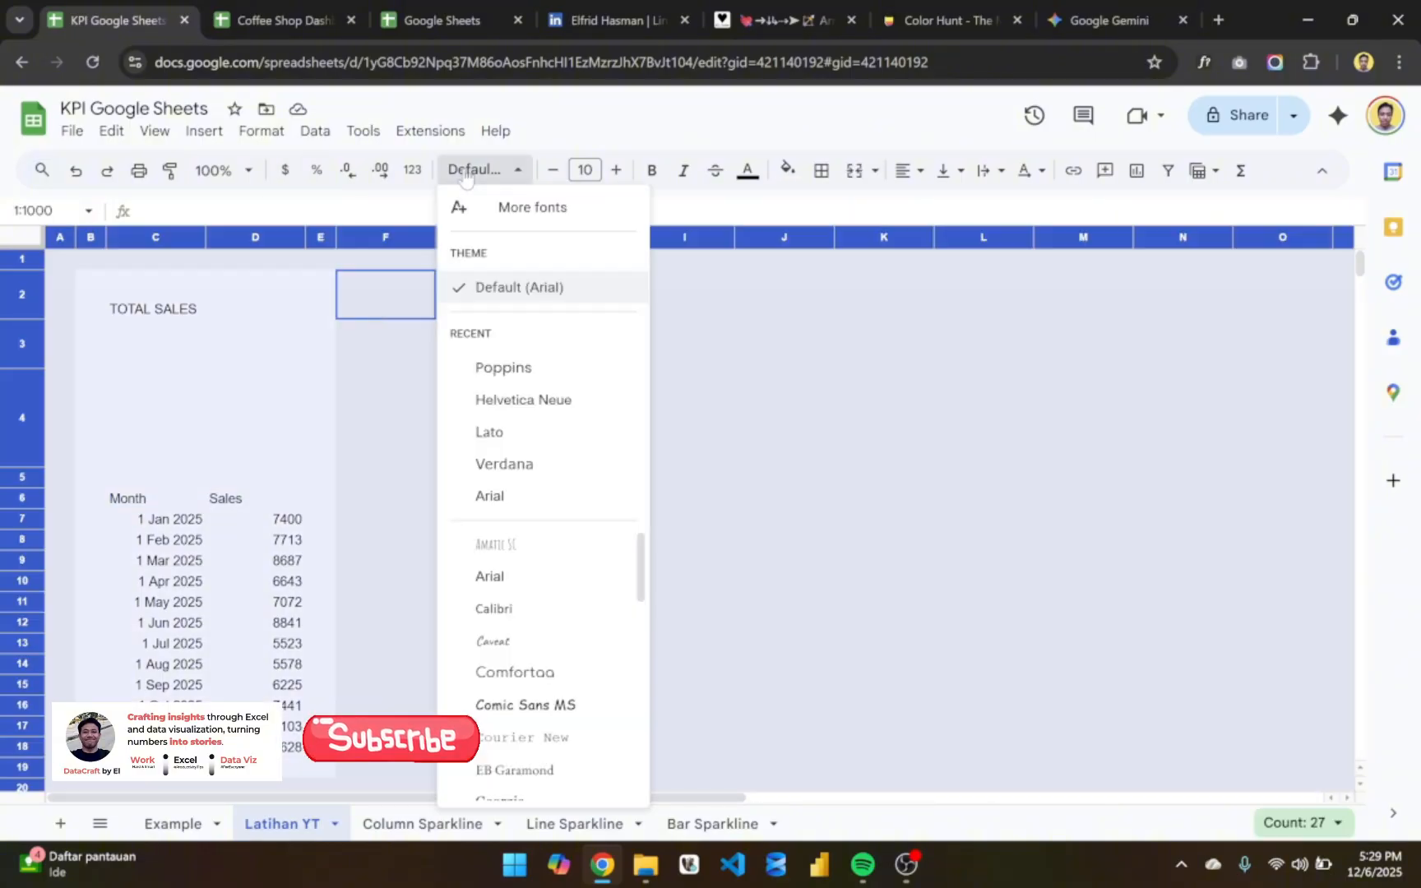
left_click(509, 368)
left_click(235, 502)
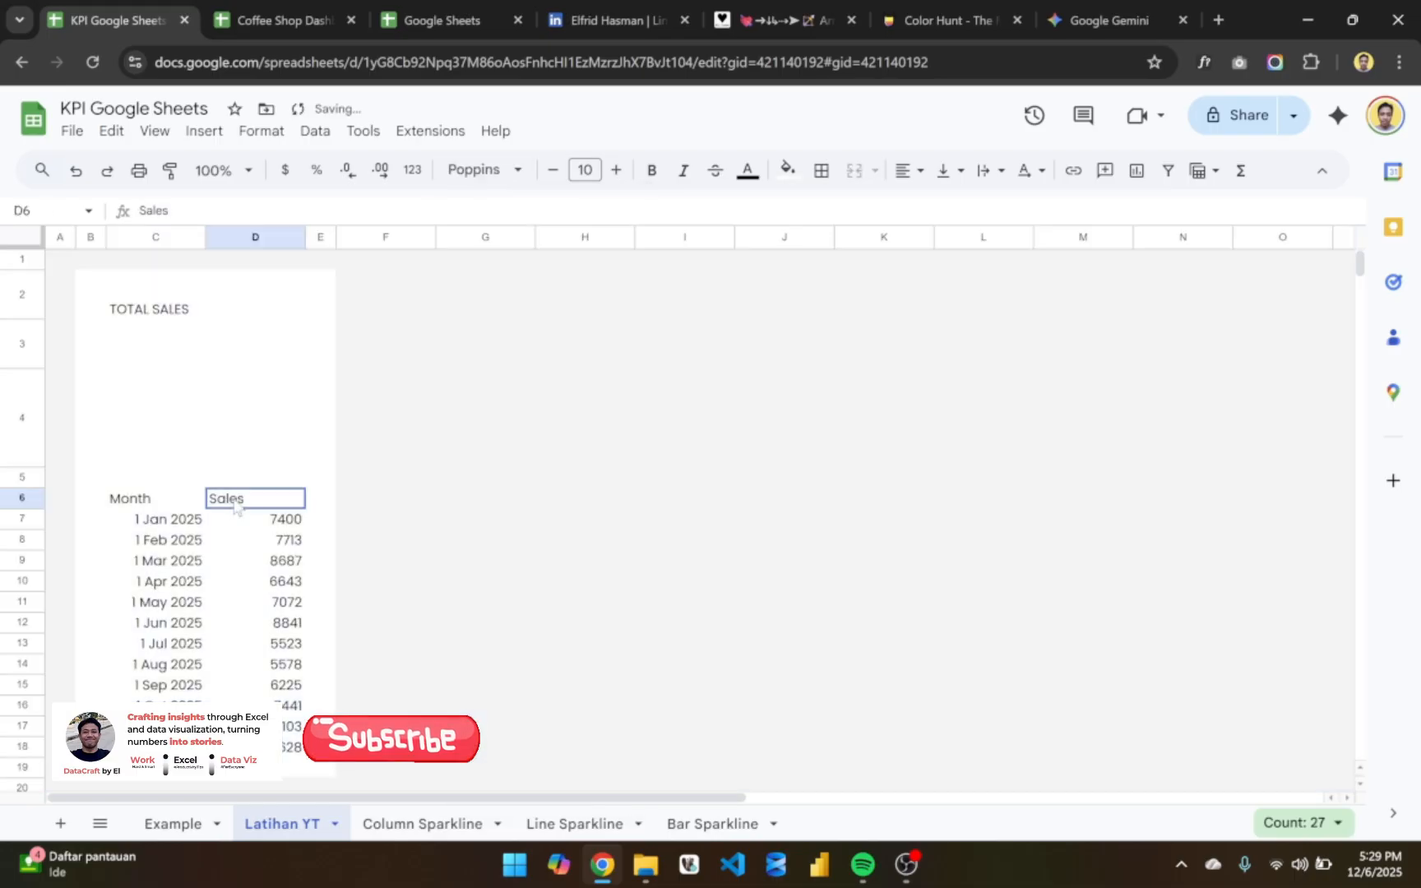
- Make the Month and Sales headers in C6:D6 bold with dark gray text, using the Example sheet's headers as reference
key("Left")
key("Right")
key("Left")
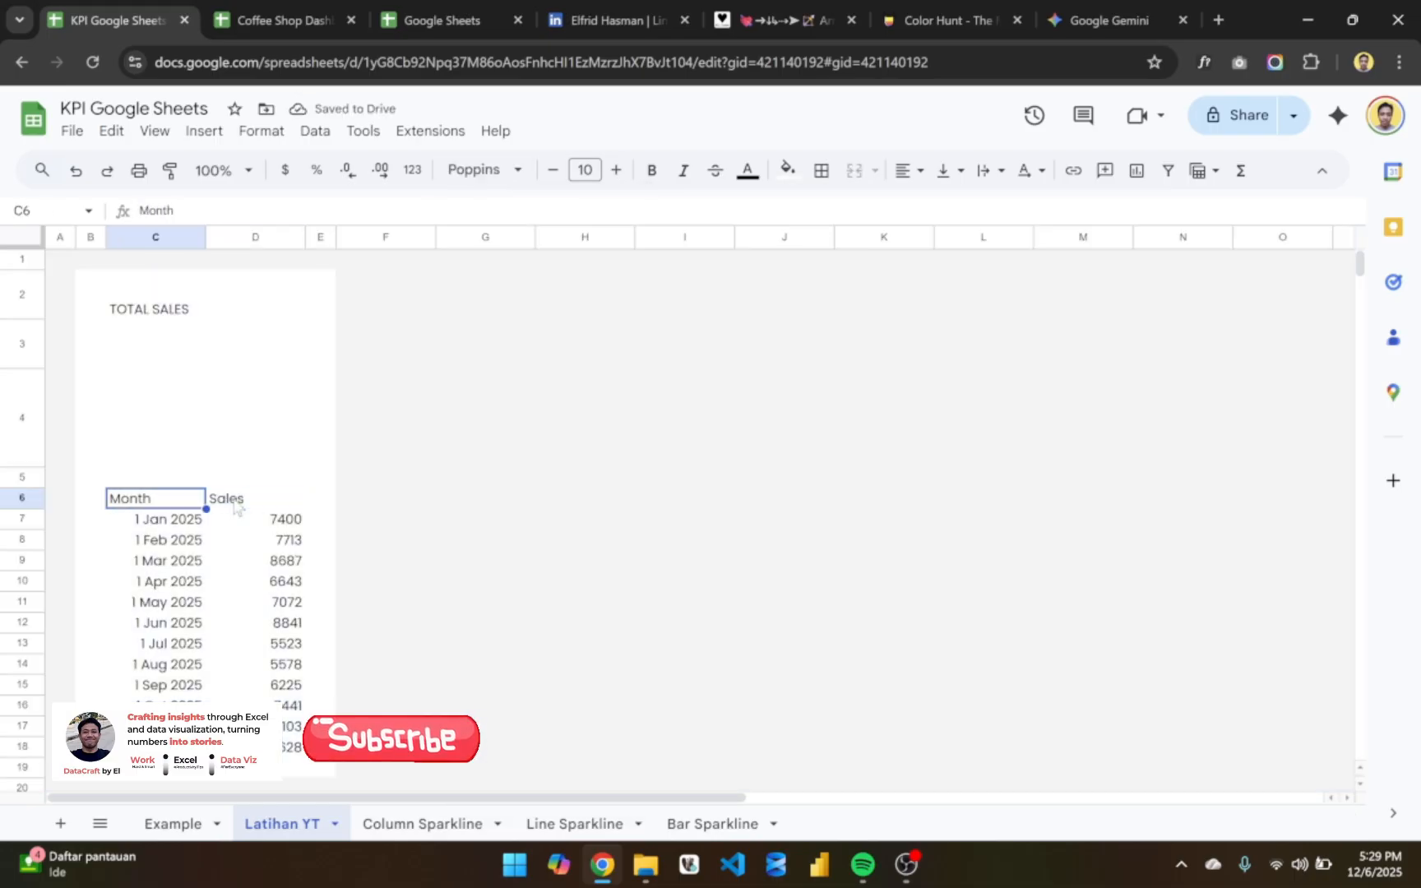
left_click(342, 10)
left_click(196, 11)
left_click(193, 824)
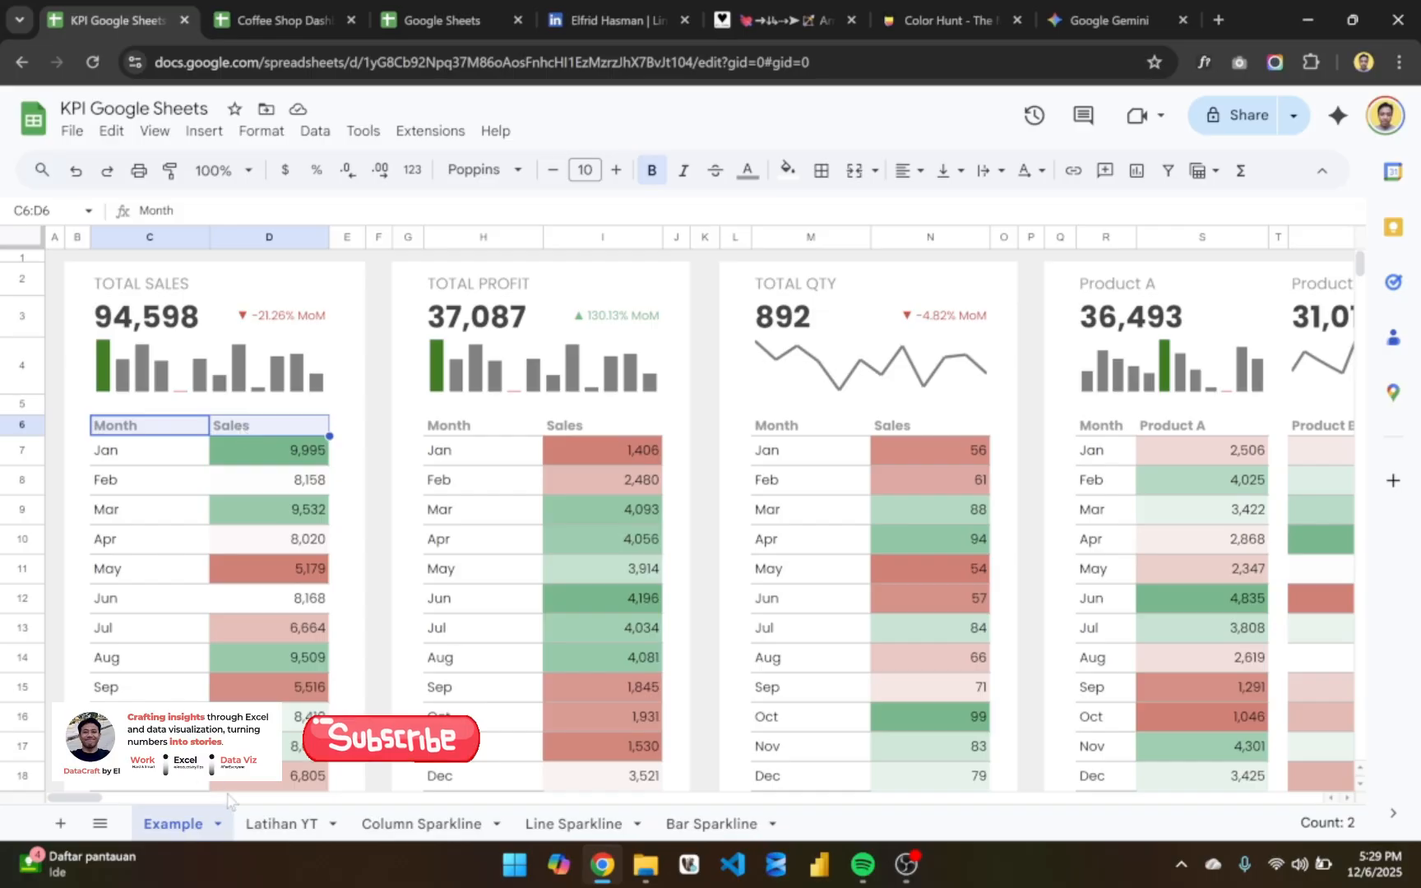
left_click(265, 824)
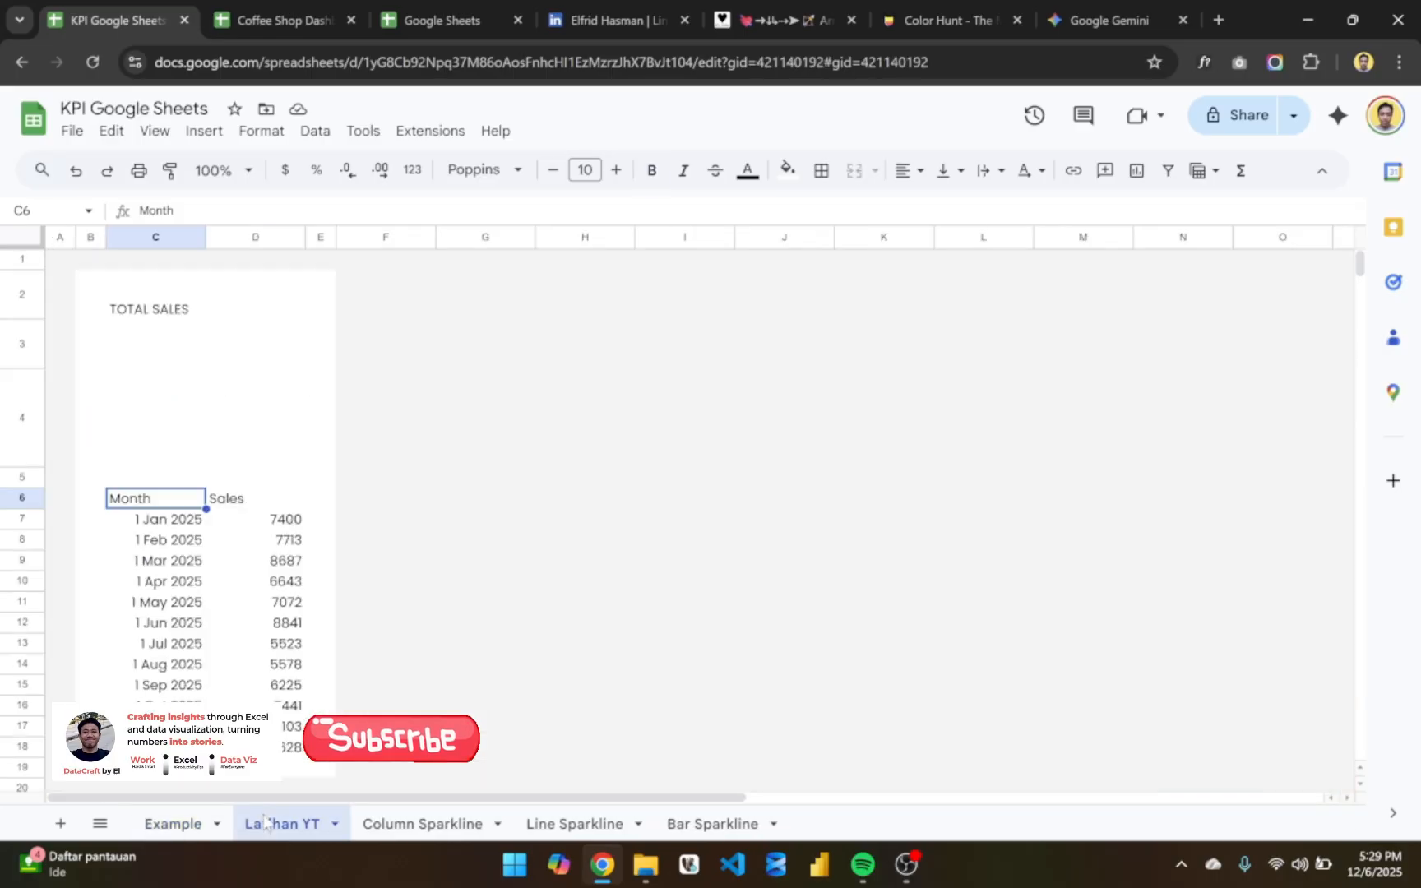
left_click(213, 501, "shift")
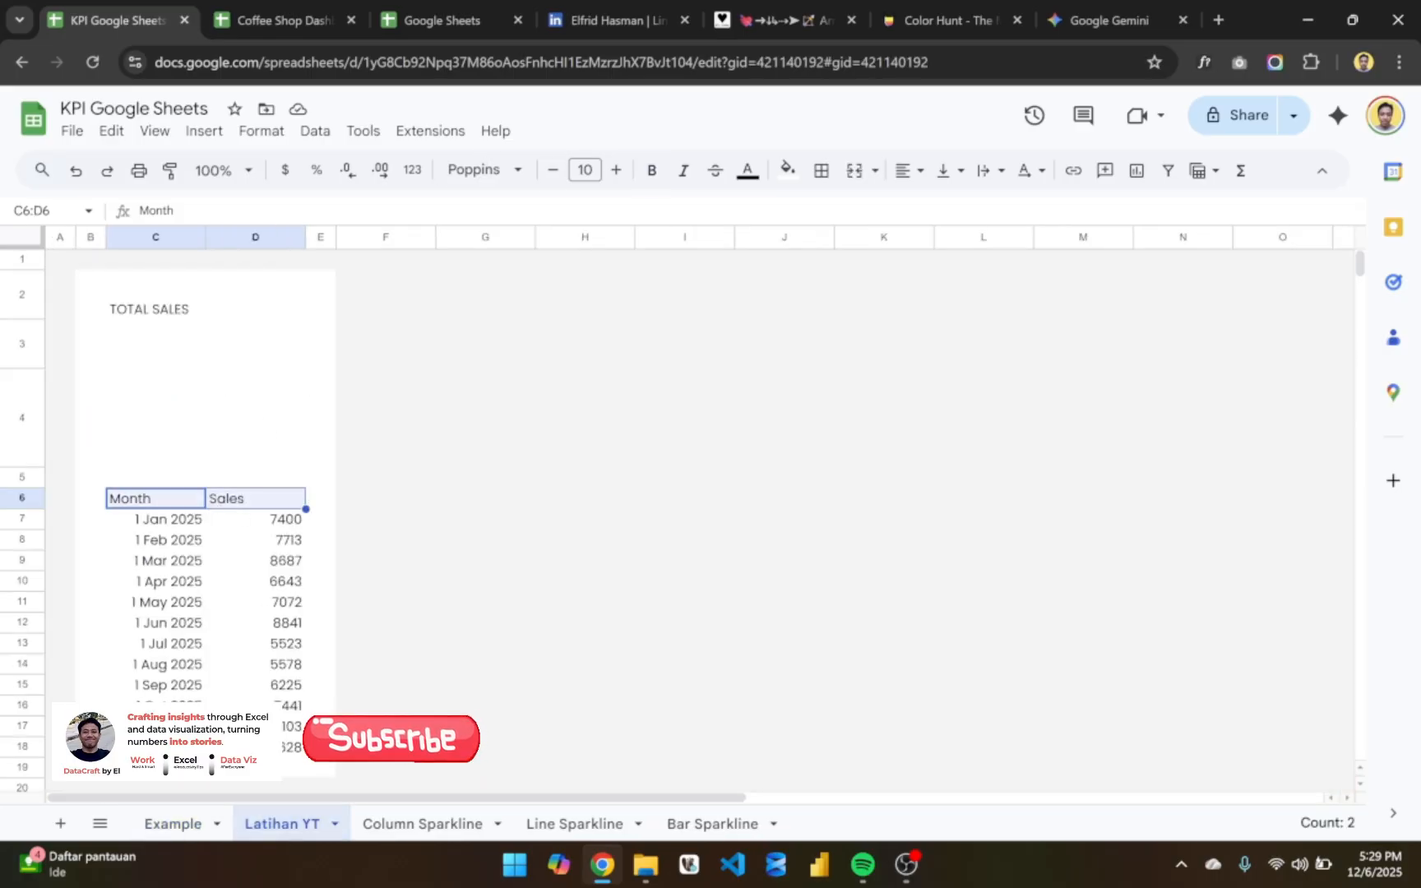
left_click(649, 172)
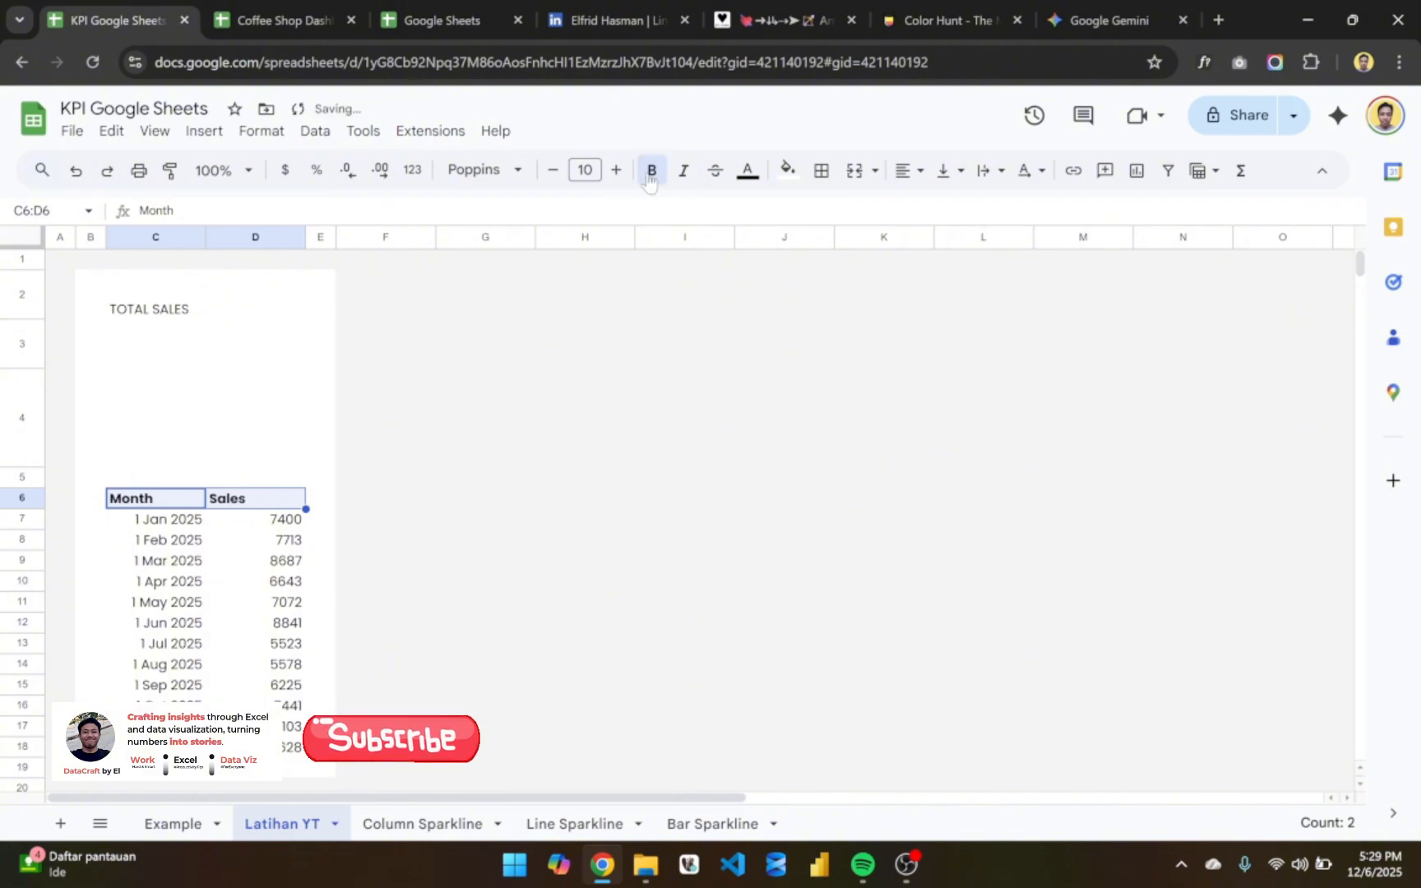
left_click(745, 171)
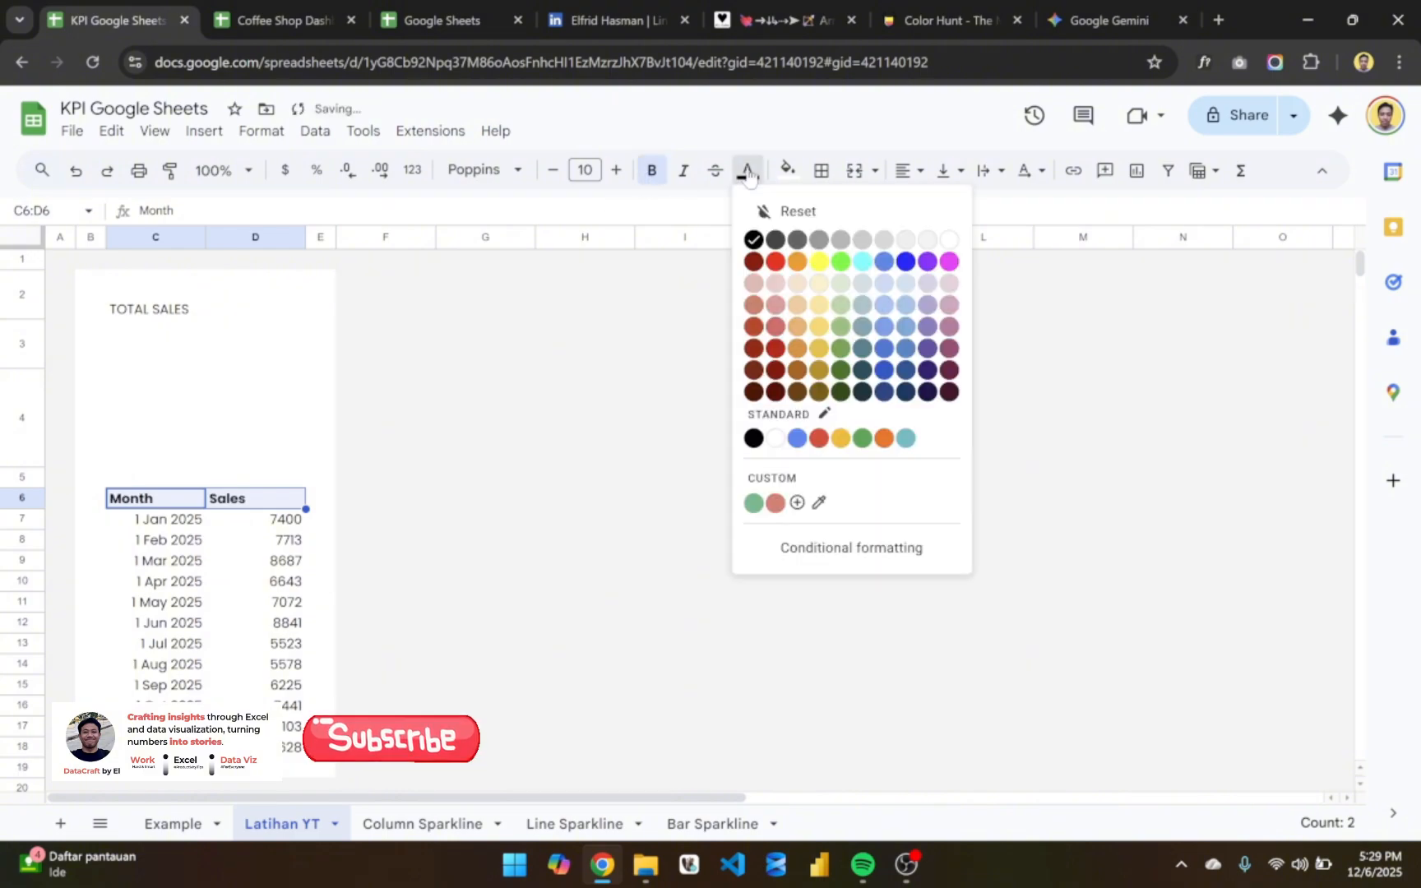
left_click(819, 240)
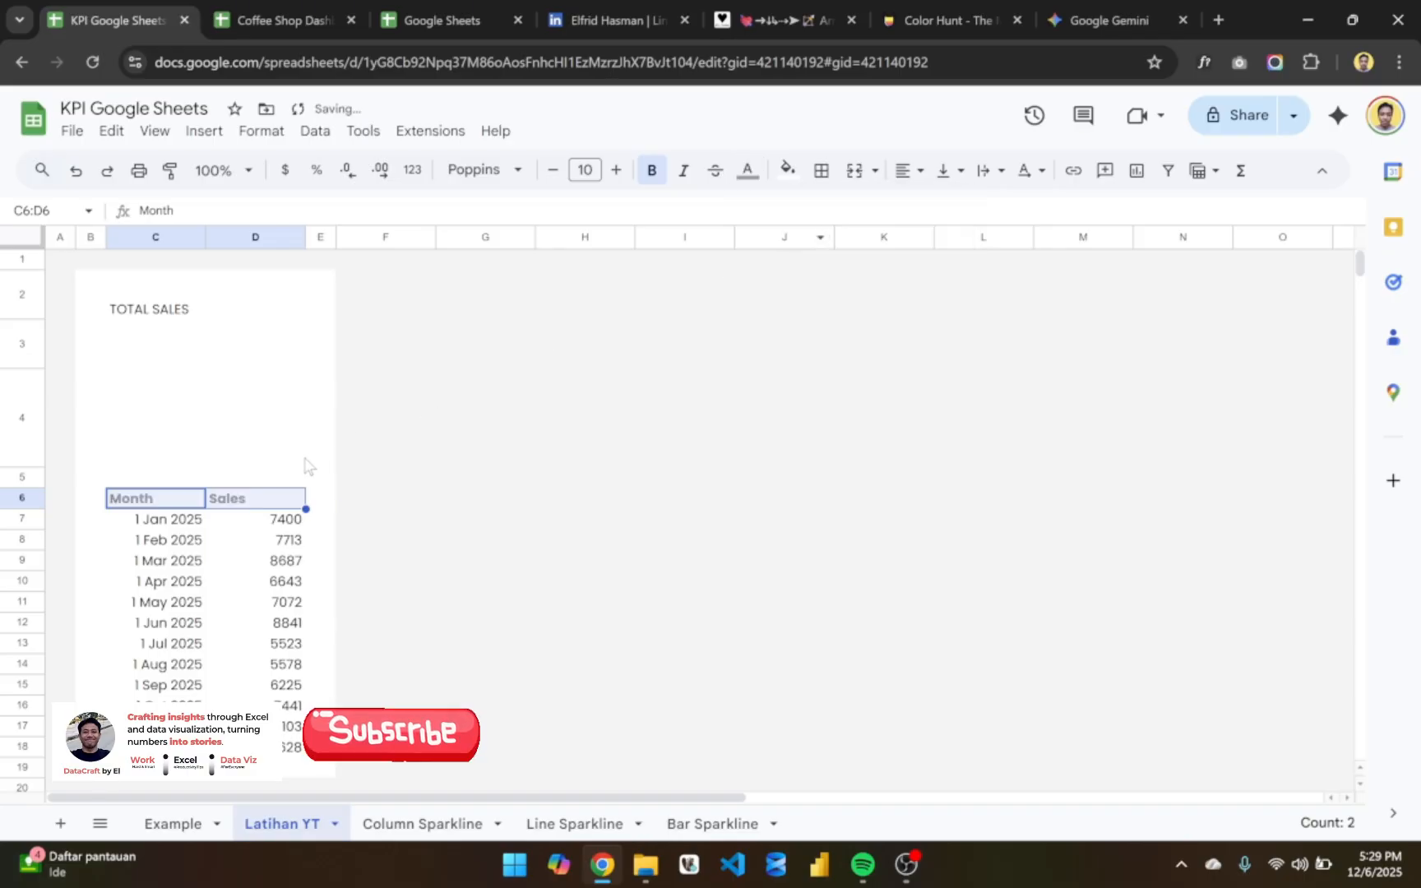
- Examine the first data row of the TOTAL SALES table on the Example sheet and return to Latihan YT
left_click(248, 563)
left_click_drag(161, 519, 156, 746)
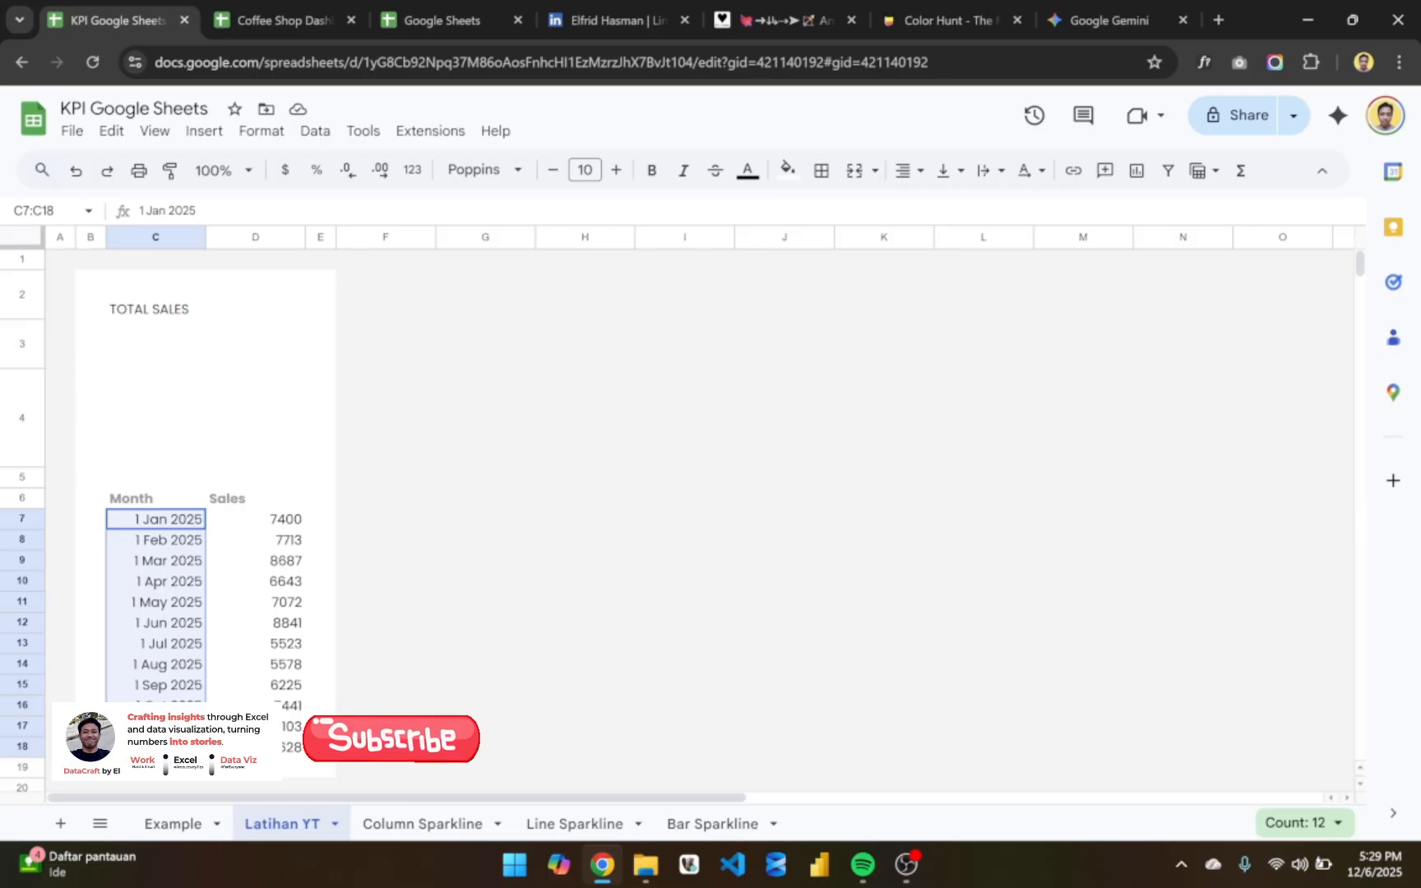
left_click(182, 824)
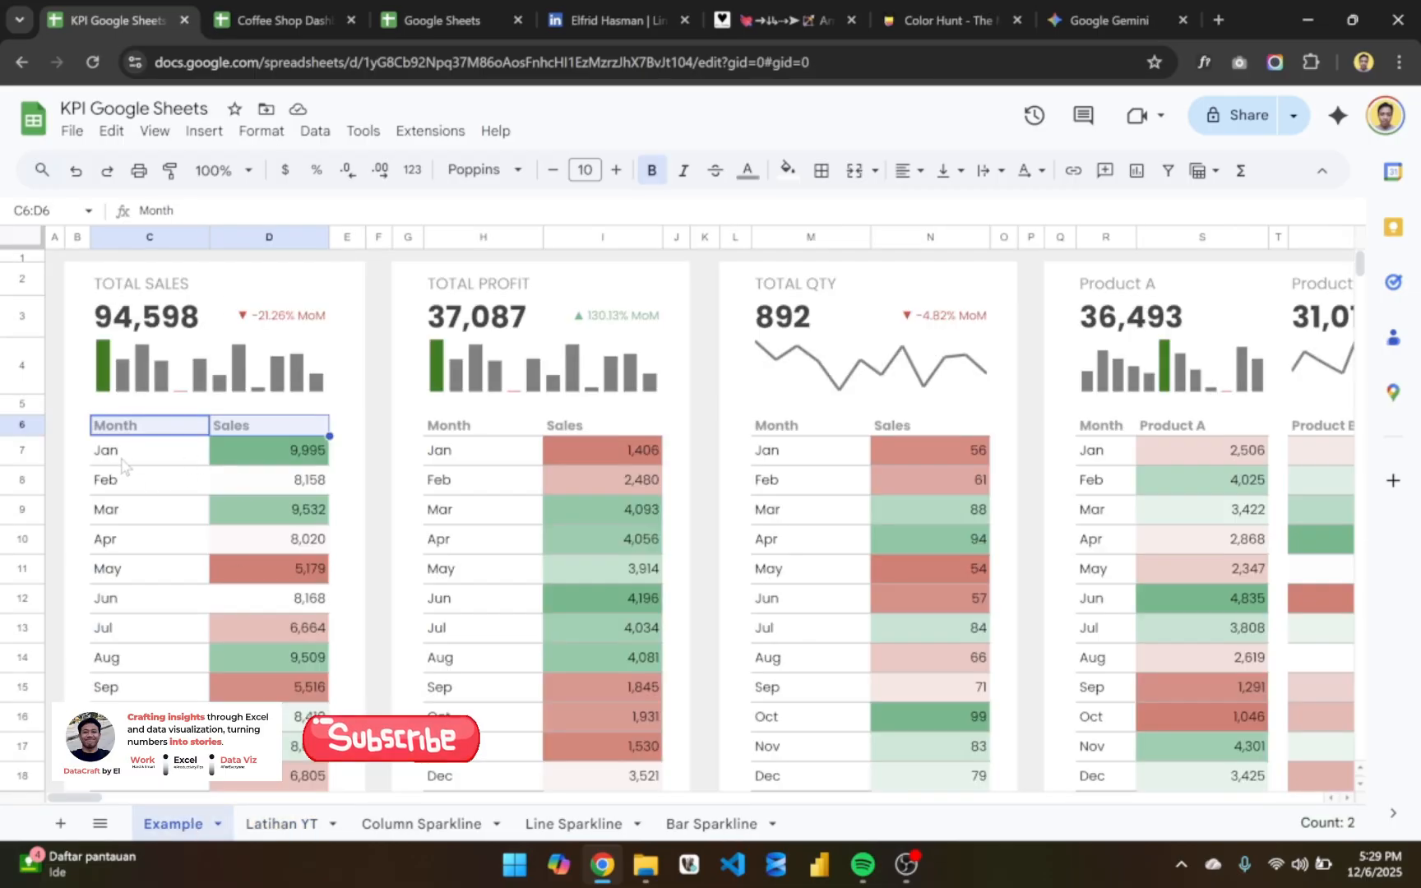
left_click_drag(122, 463, 268, 463)
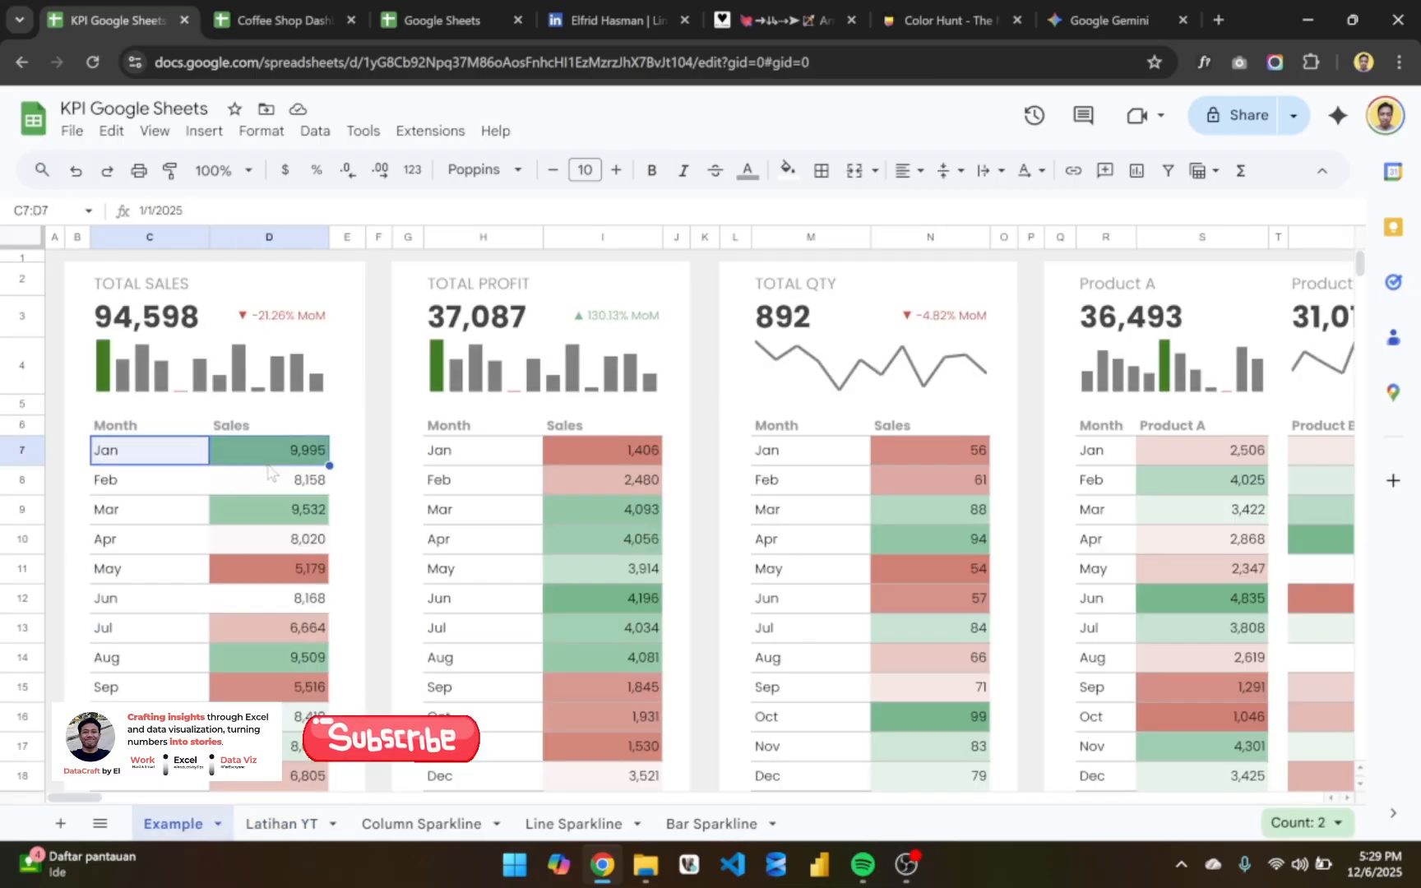
left_click(261, 832)
- Set the height of rows 6 to 18 to 35 pixels
scroll(190, 526, "down", 1)
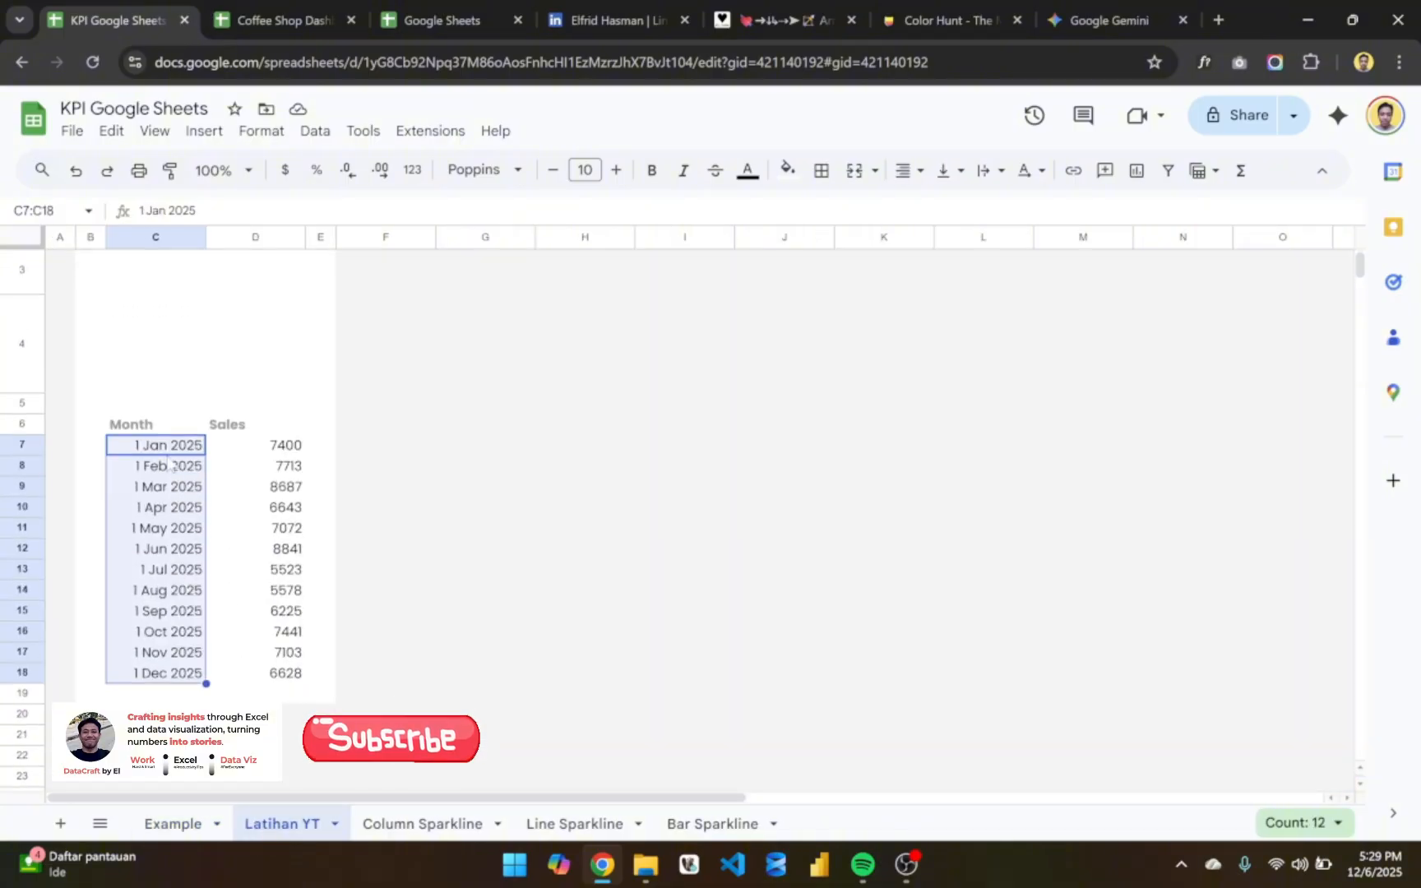
left_click_drag(27, 442, 25, 672)
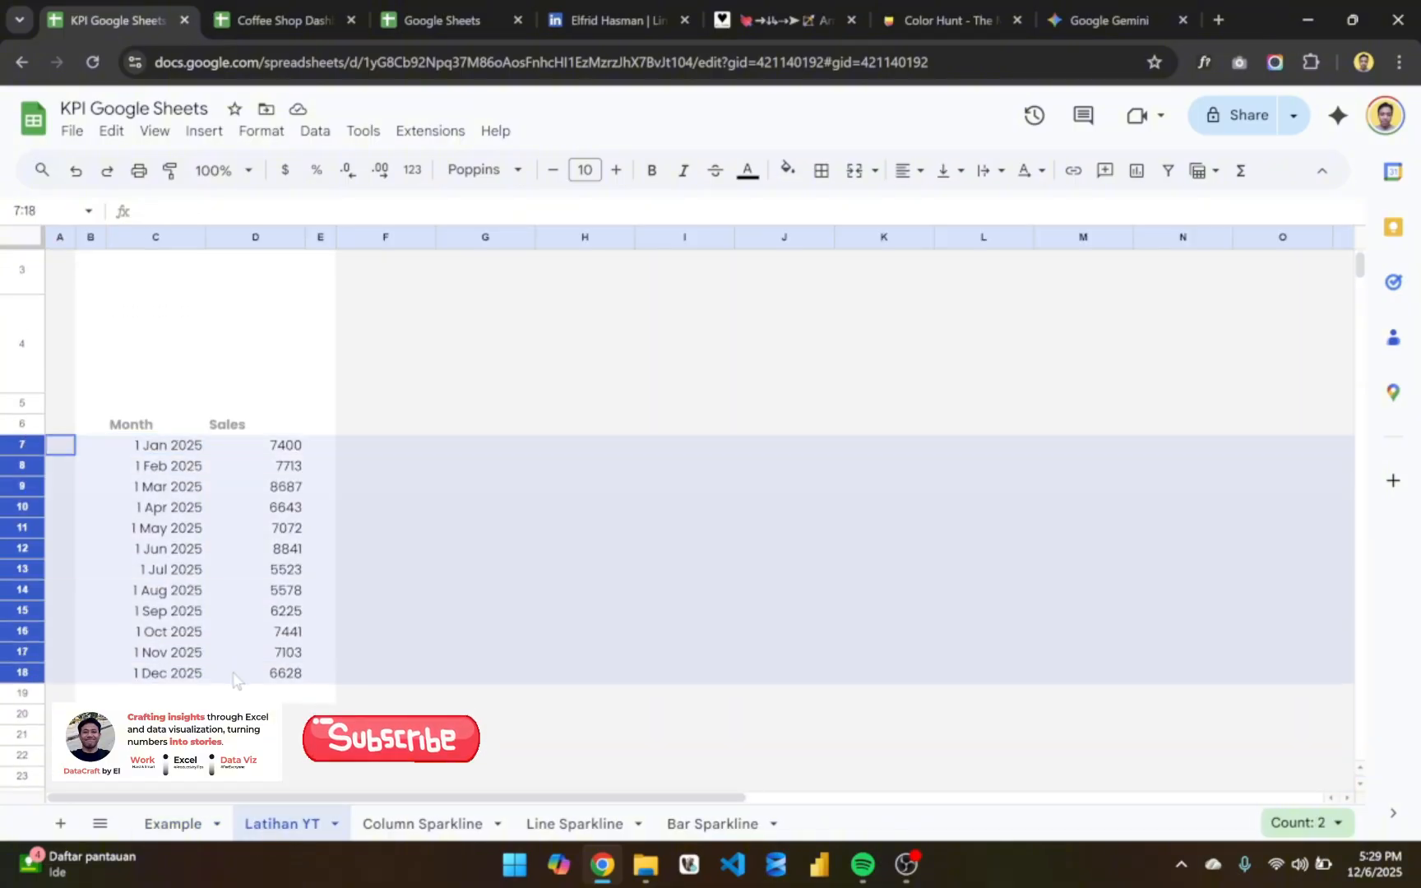
left_click(93, 467)
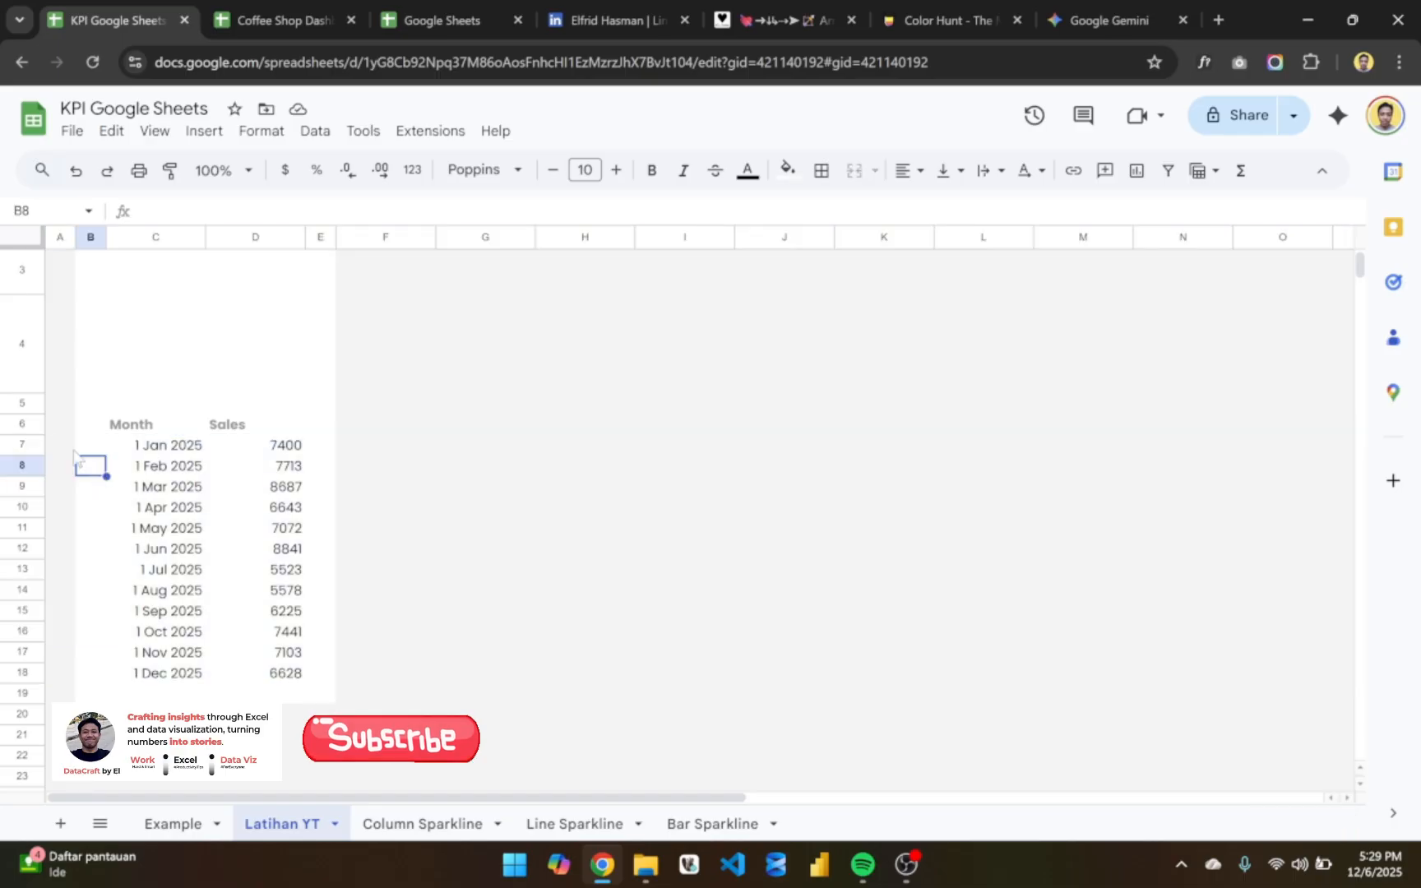
left_click_drag(22, 424, 208, 676)
right_click(212, 596)
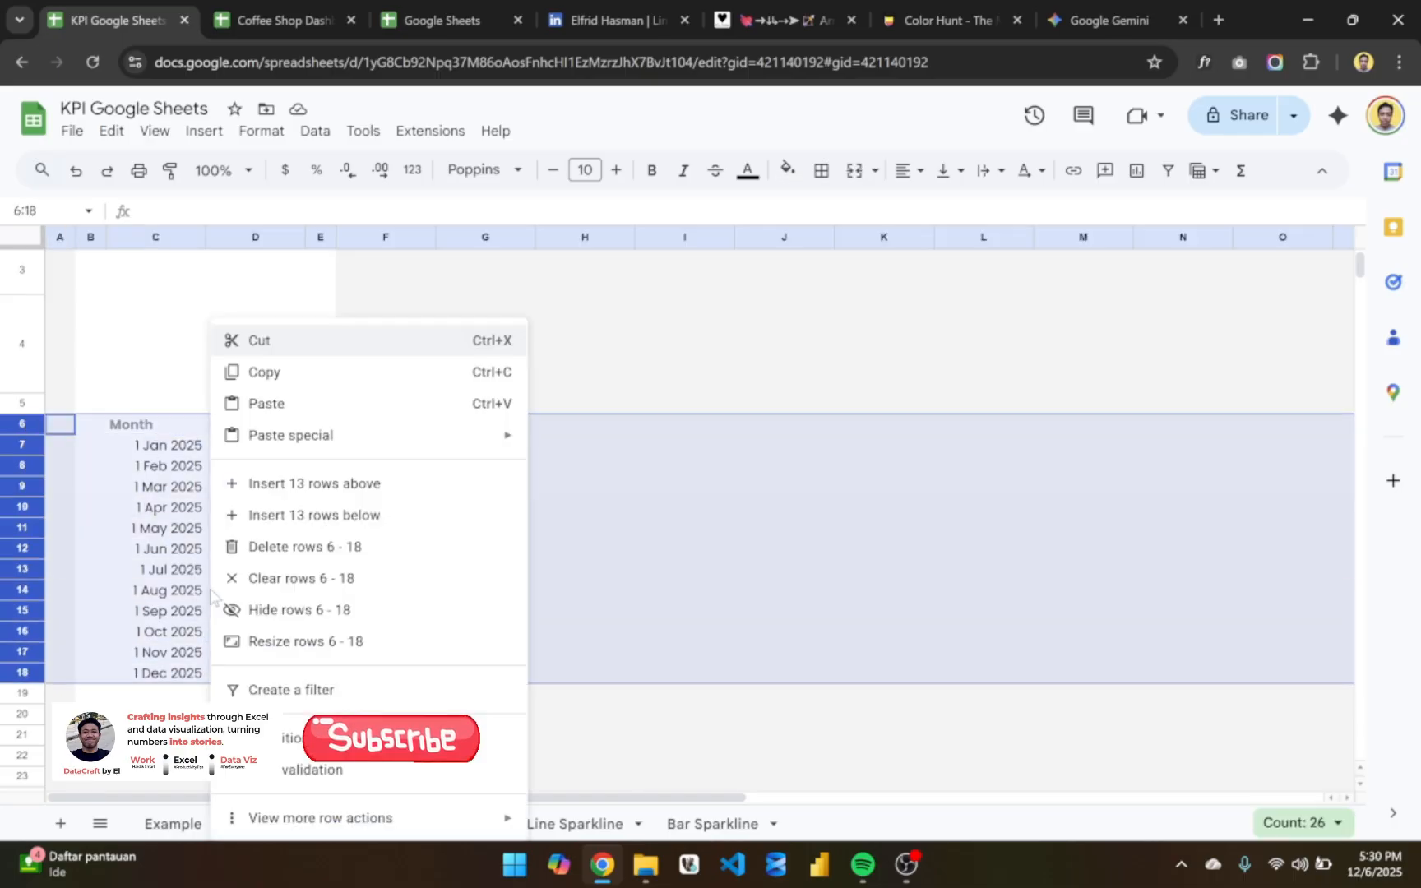
left_click(301, 646)
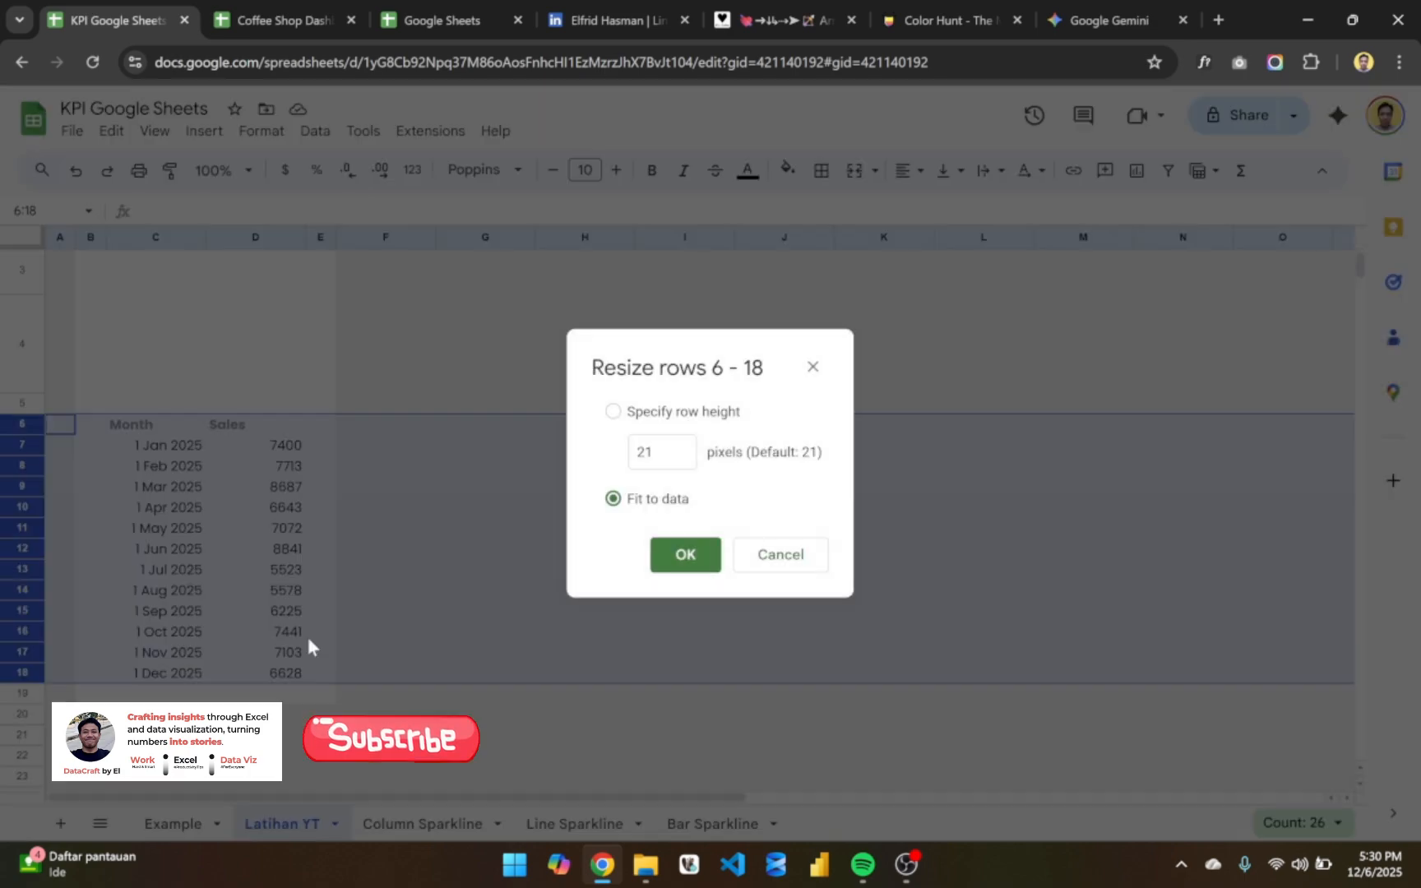
left_click_drag(685, 344, 324, 315)
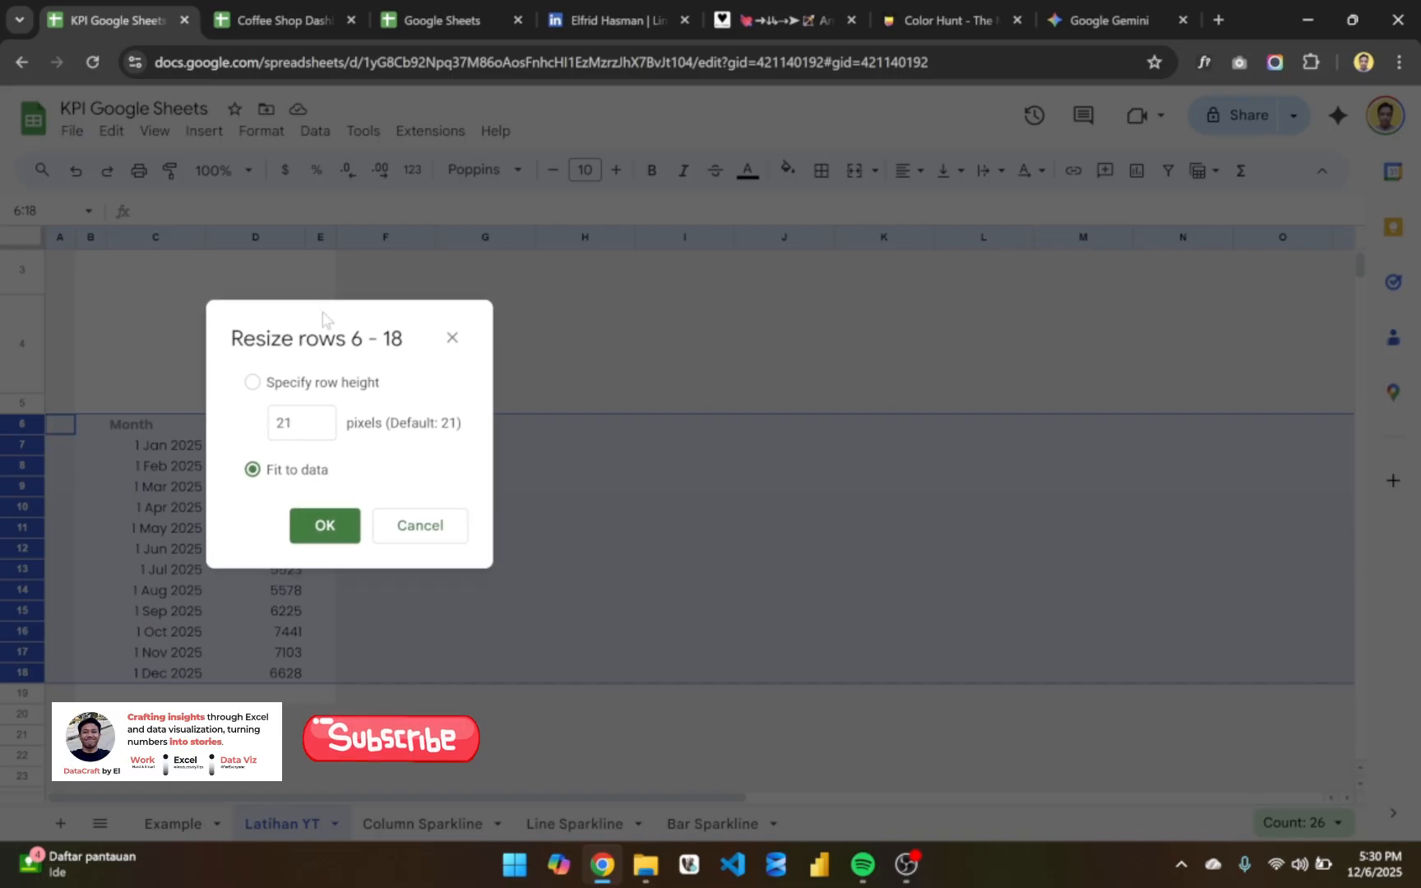
left_click(288, 422)
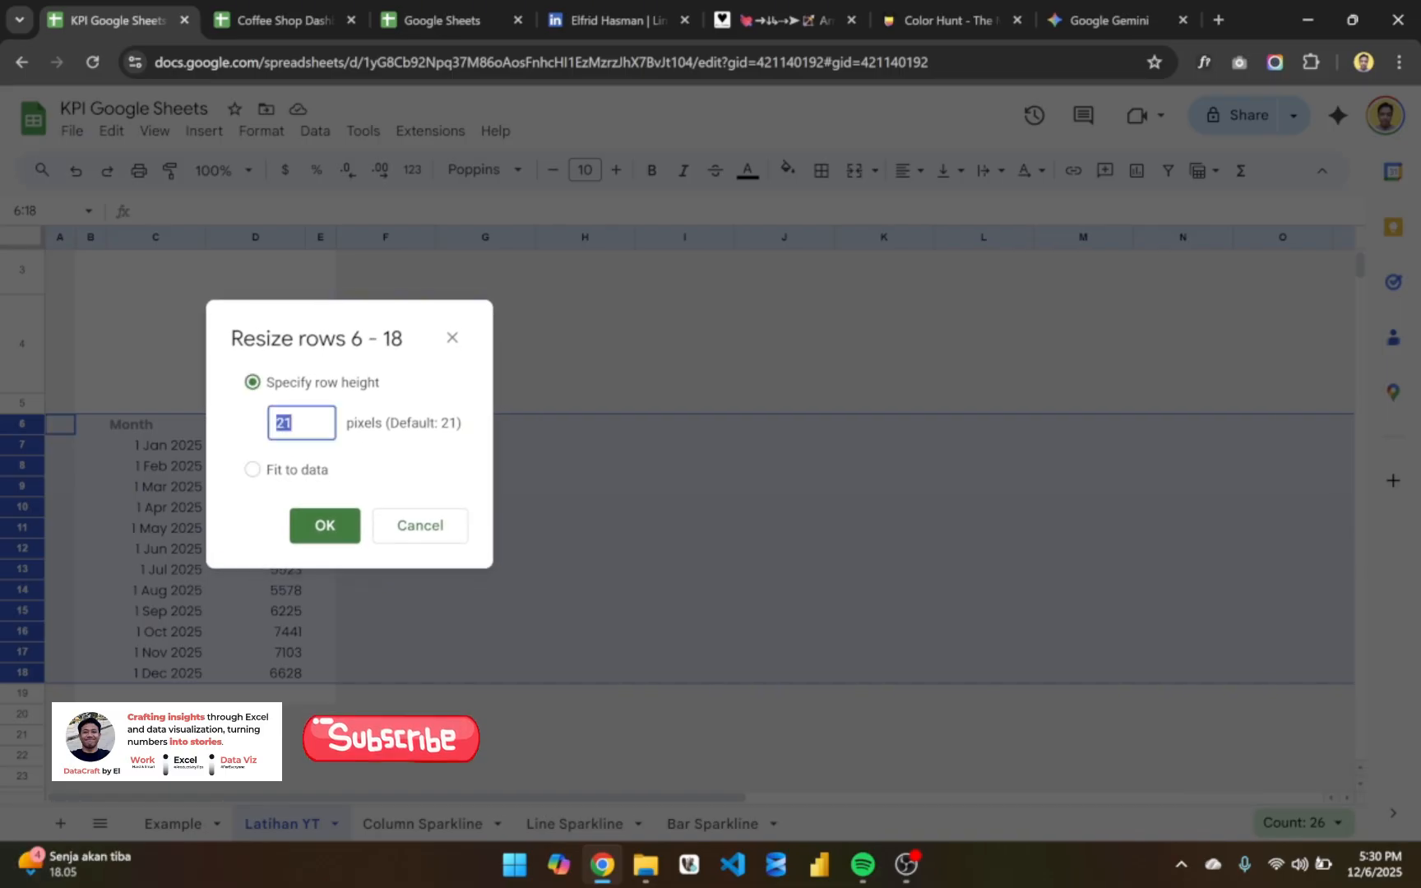
type("35")
key("Return")
scroll(276, 574, "down", 3)
scroll(275, 574, "up", 4)
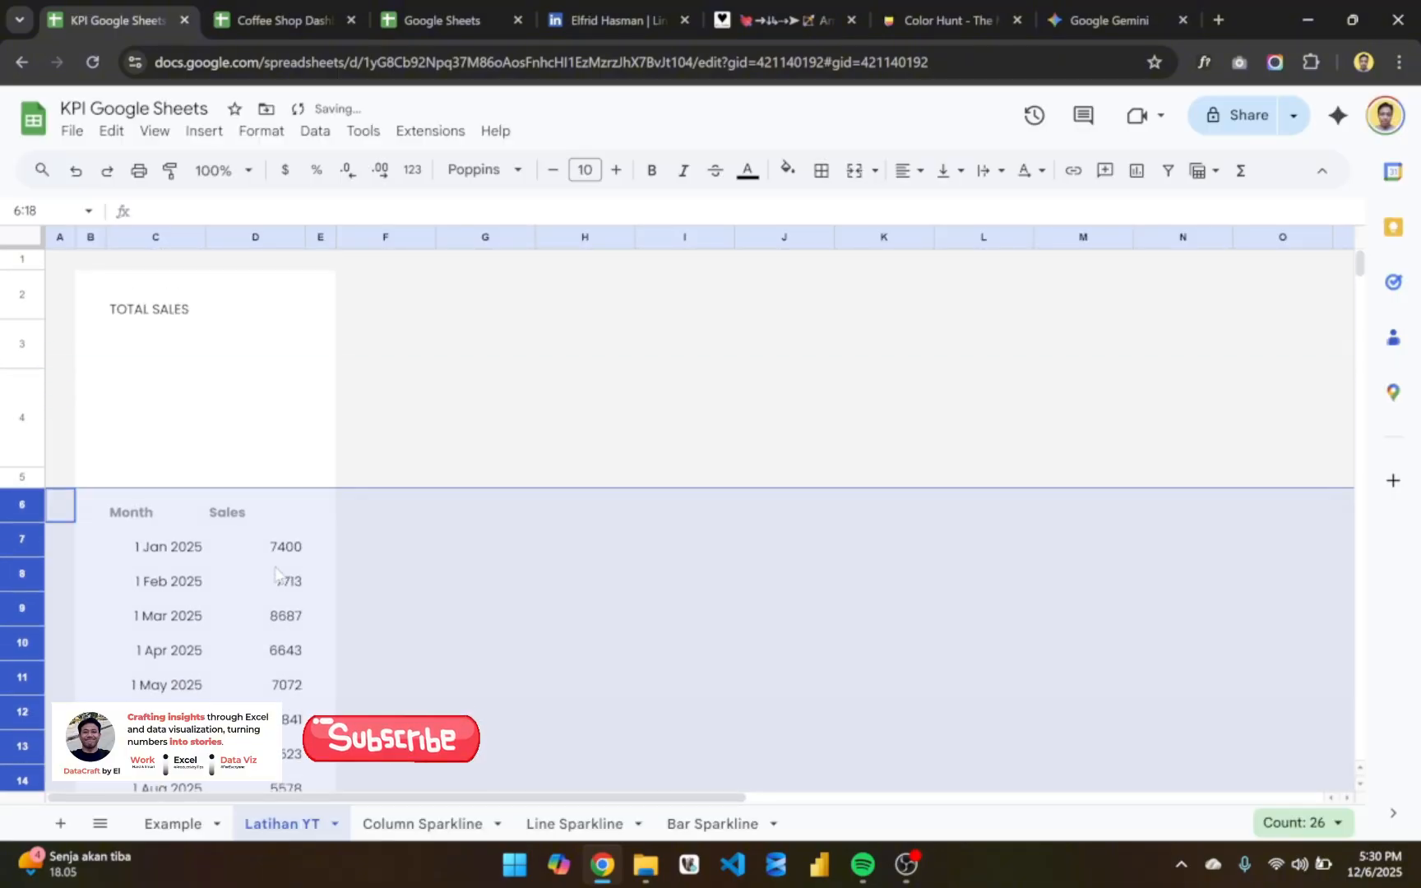
- Set the height of rows 6 to 18 to 30 pixels
scroll(276, 574, "down", 2)
right_click(275, 506)
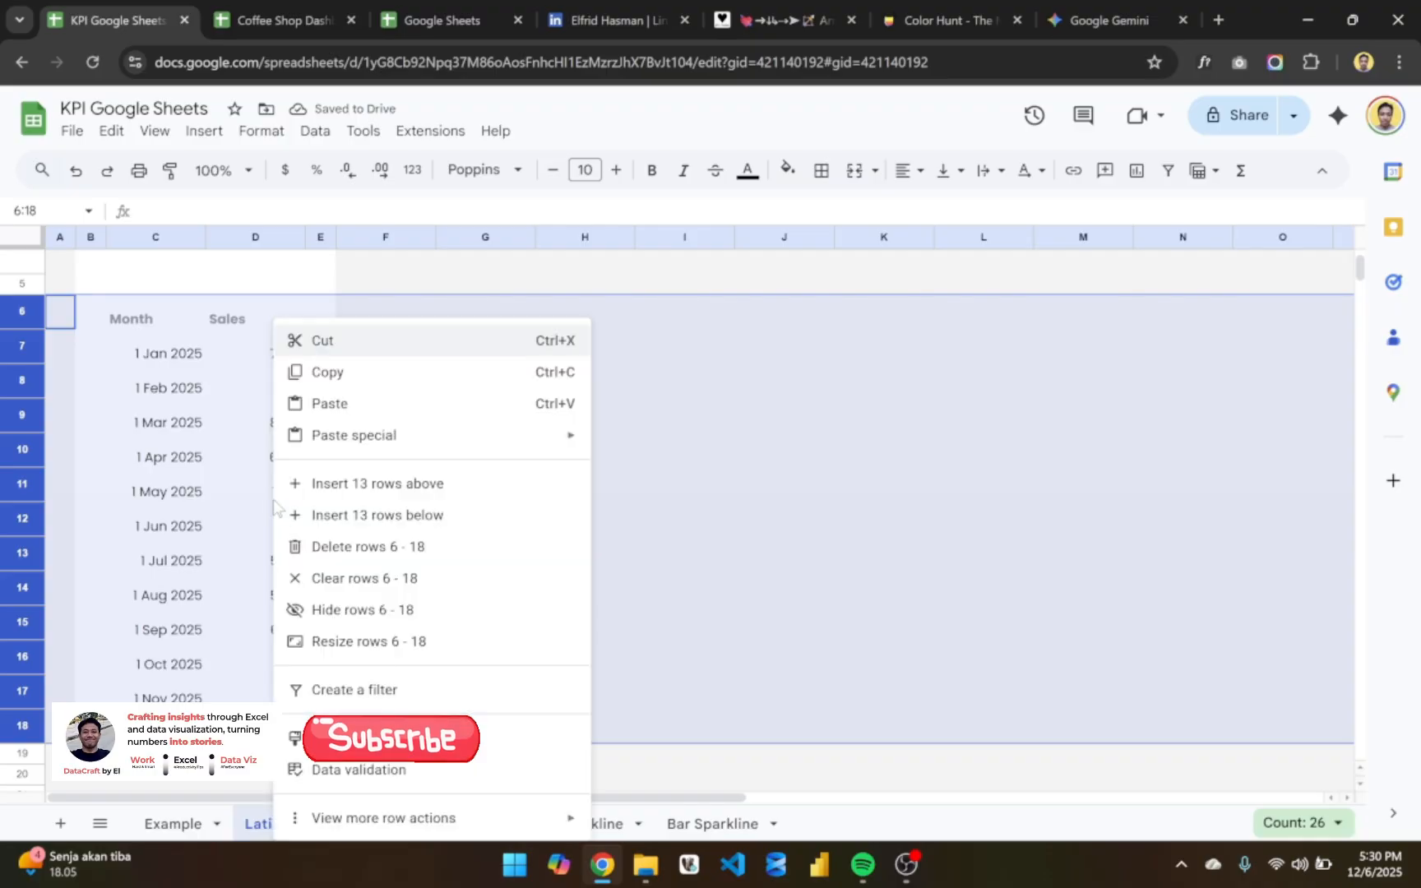
left_click(383, 642)
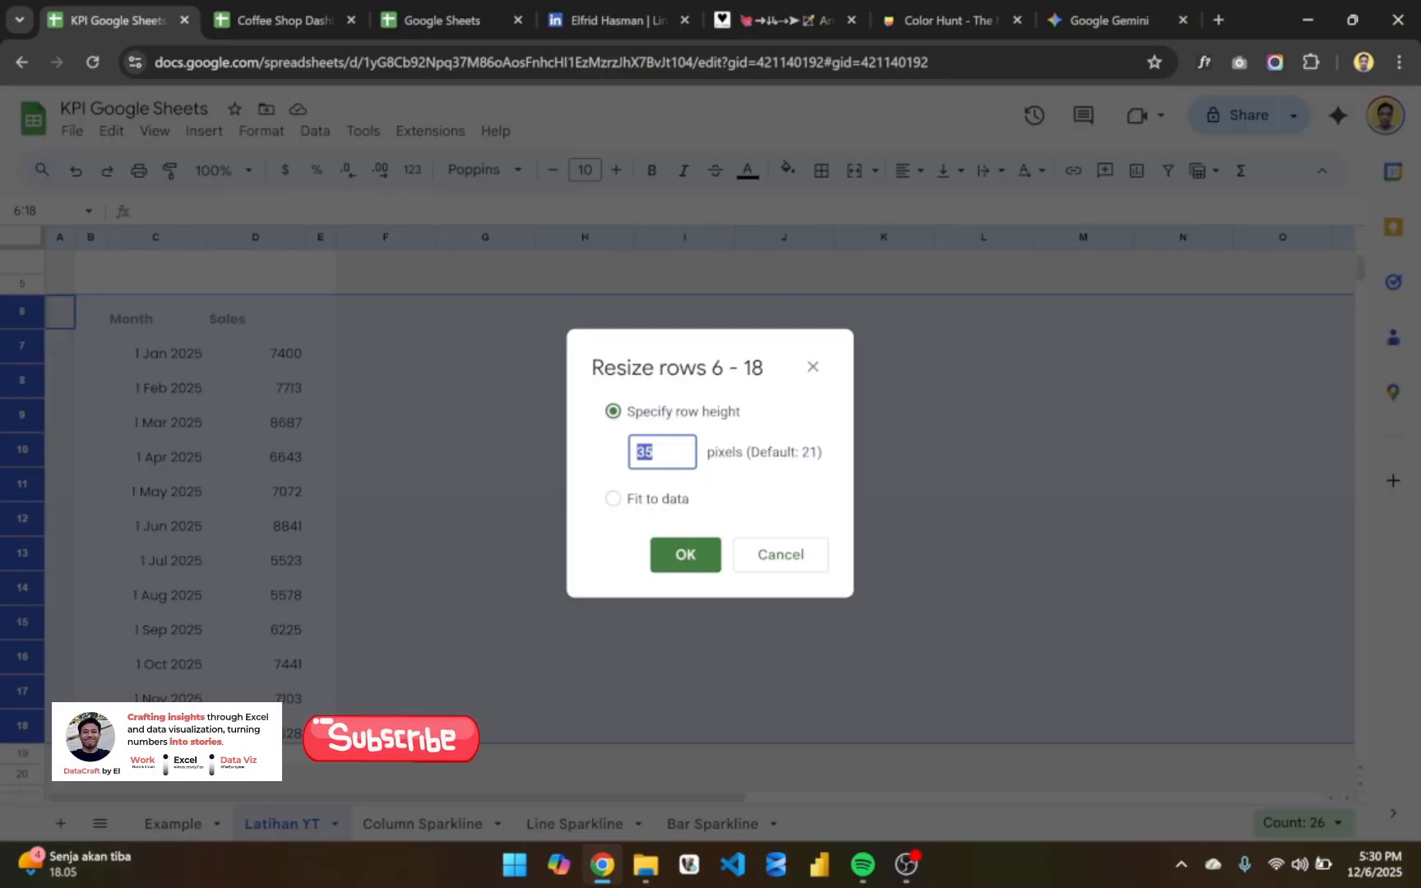
type("30")
key("Return")
scroll(450, 459, "up", 1)
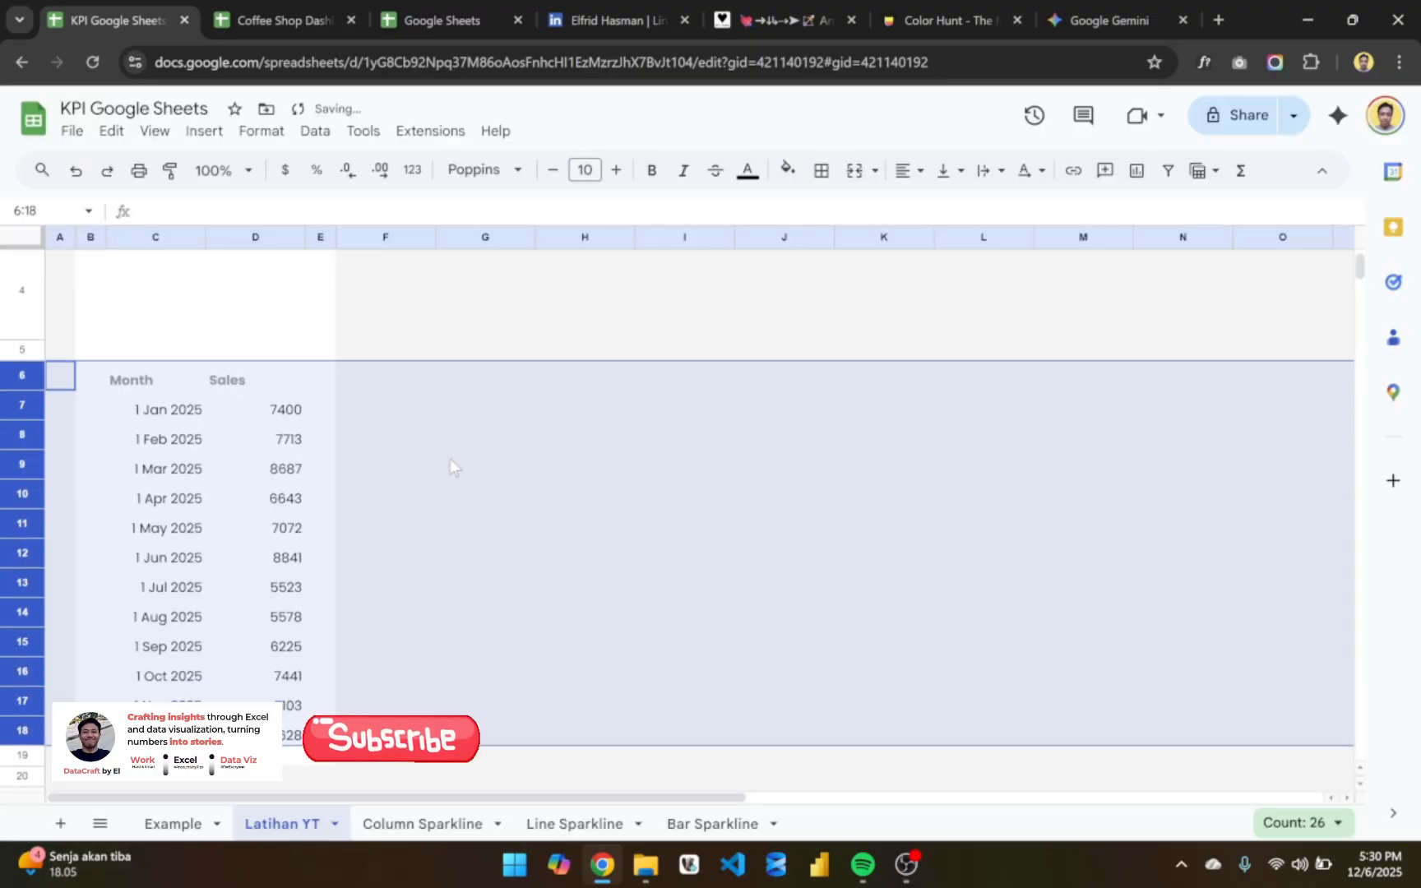
left_click(412, 507)
- Left-align the month dates in C7:C18
left_click(131, 422)
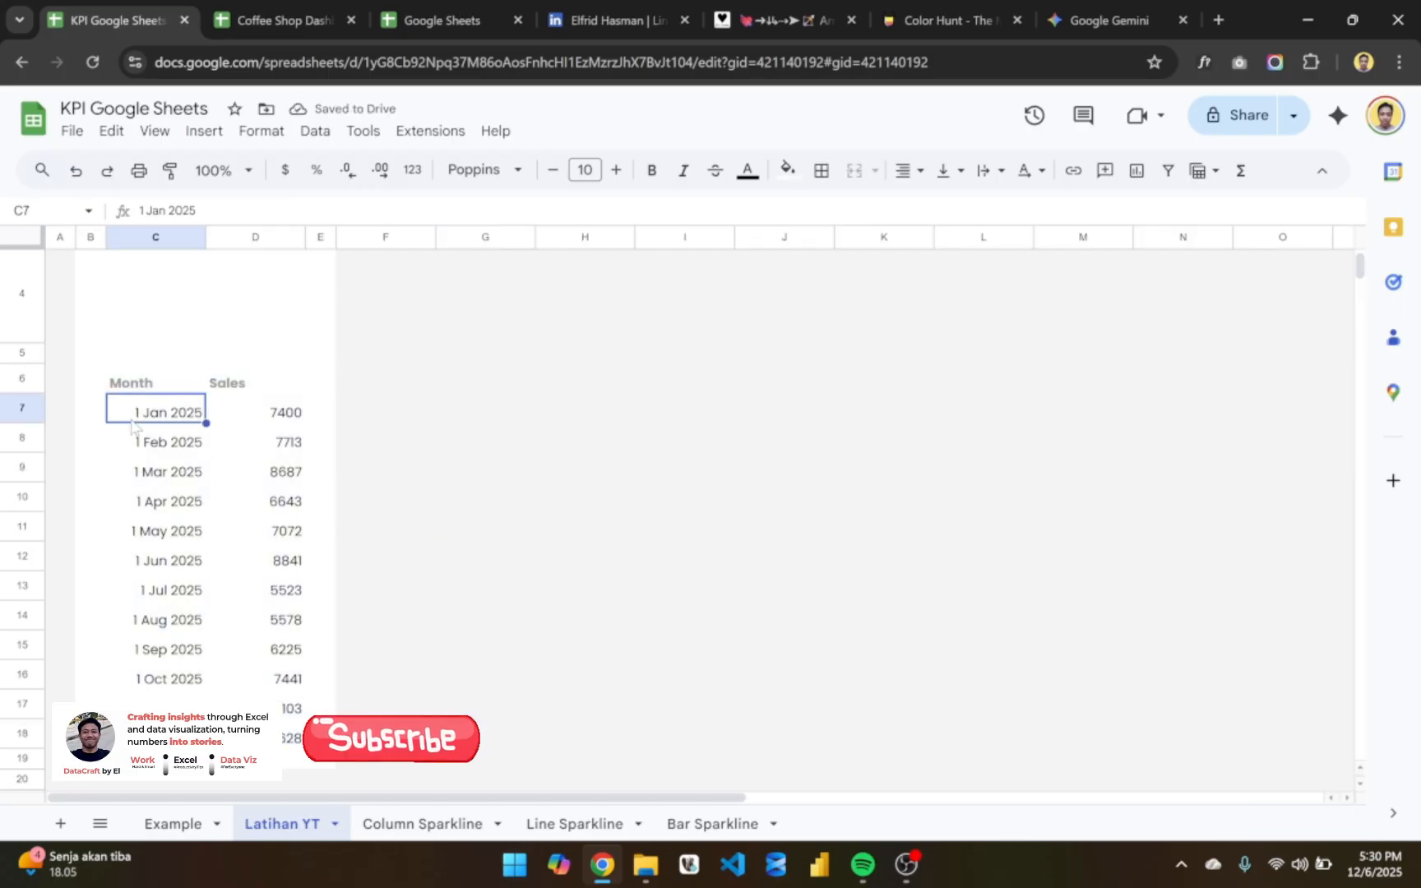
key("shift+Right")
key("shift+Left")
key("ctrl+shift+Down")
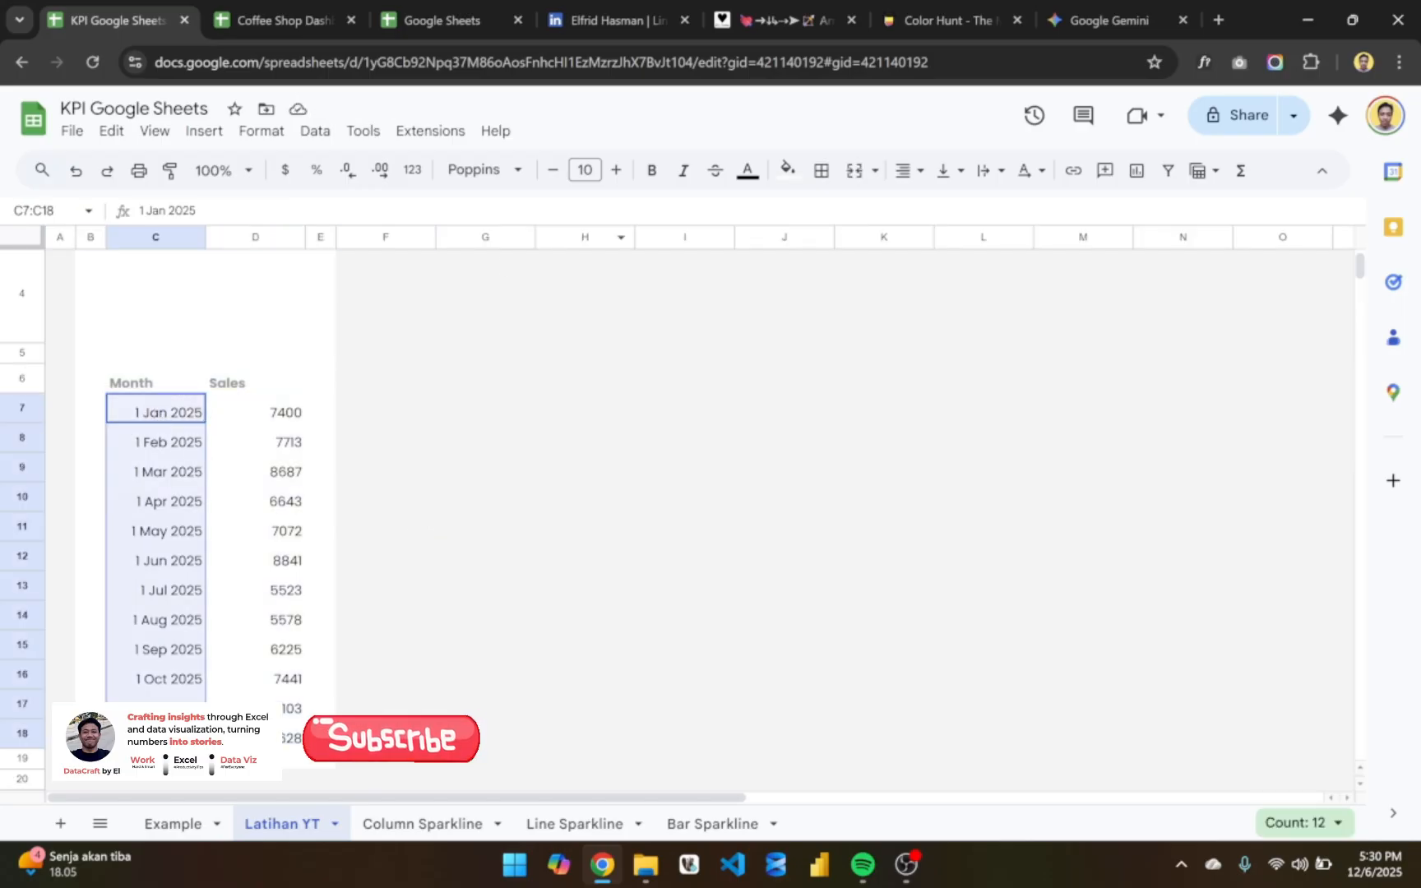
left_click(907, 170)
left_click(911, 209)
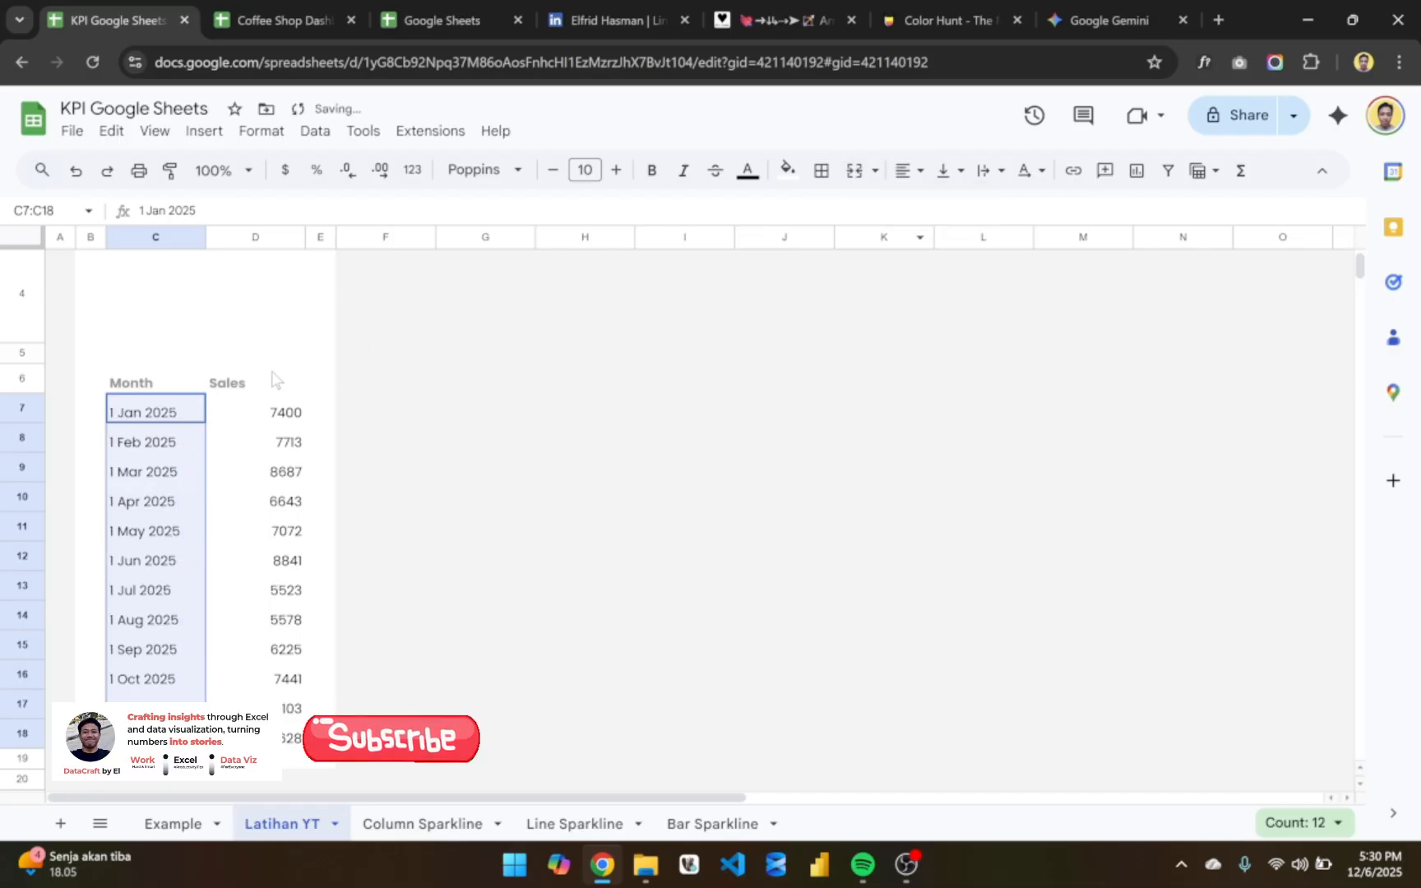
- Vertically align the whole Month and Sales table, C6:D18, to the middle
left_click(149, 420)
key("shift+Right")
key("ctrl+shift+Down")
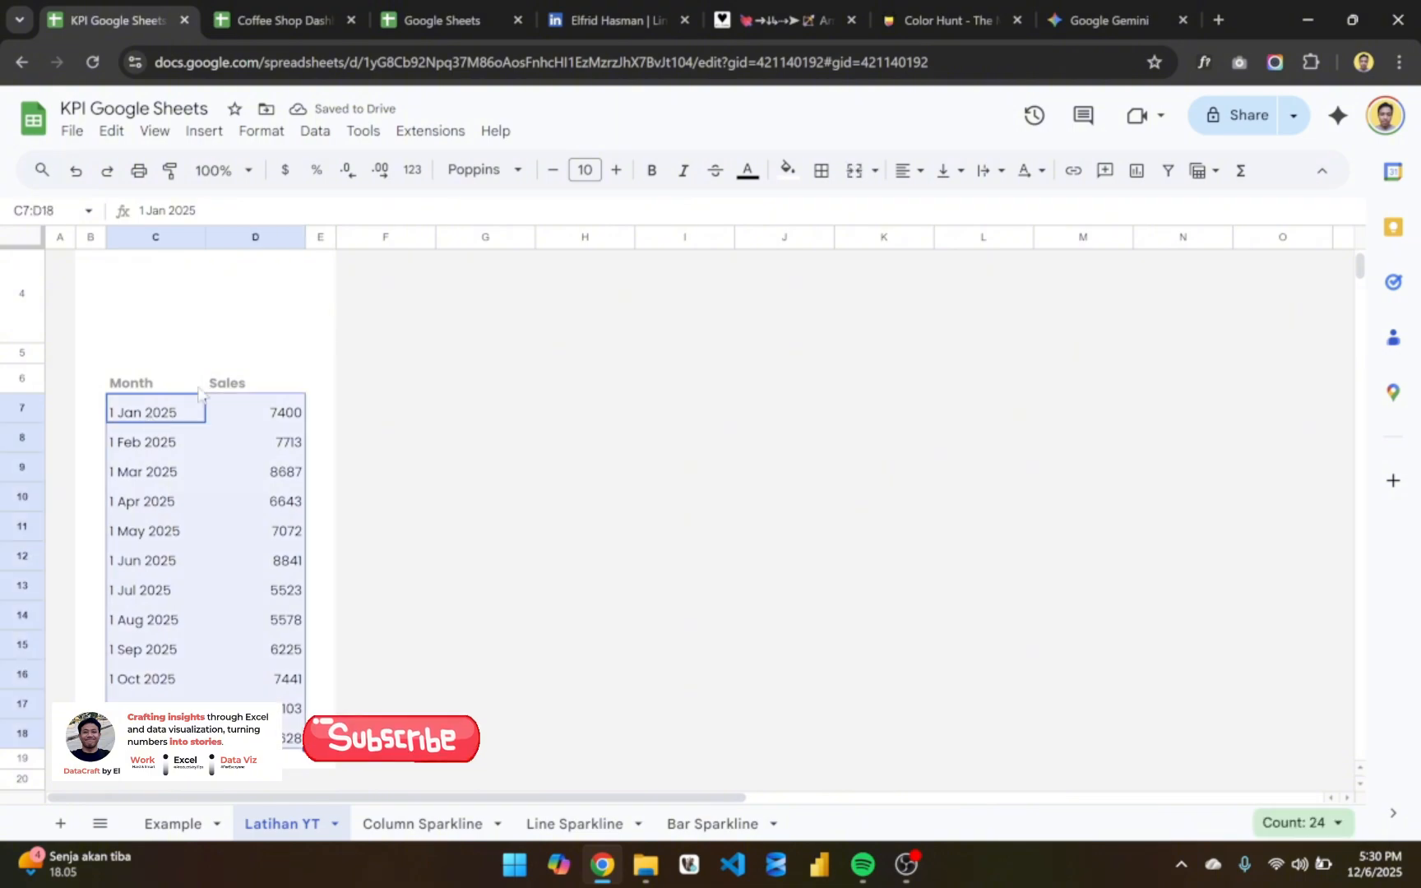
left_click(189, 386)
key("shift+Right")
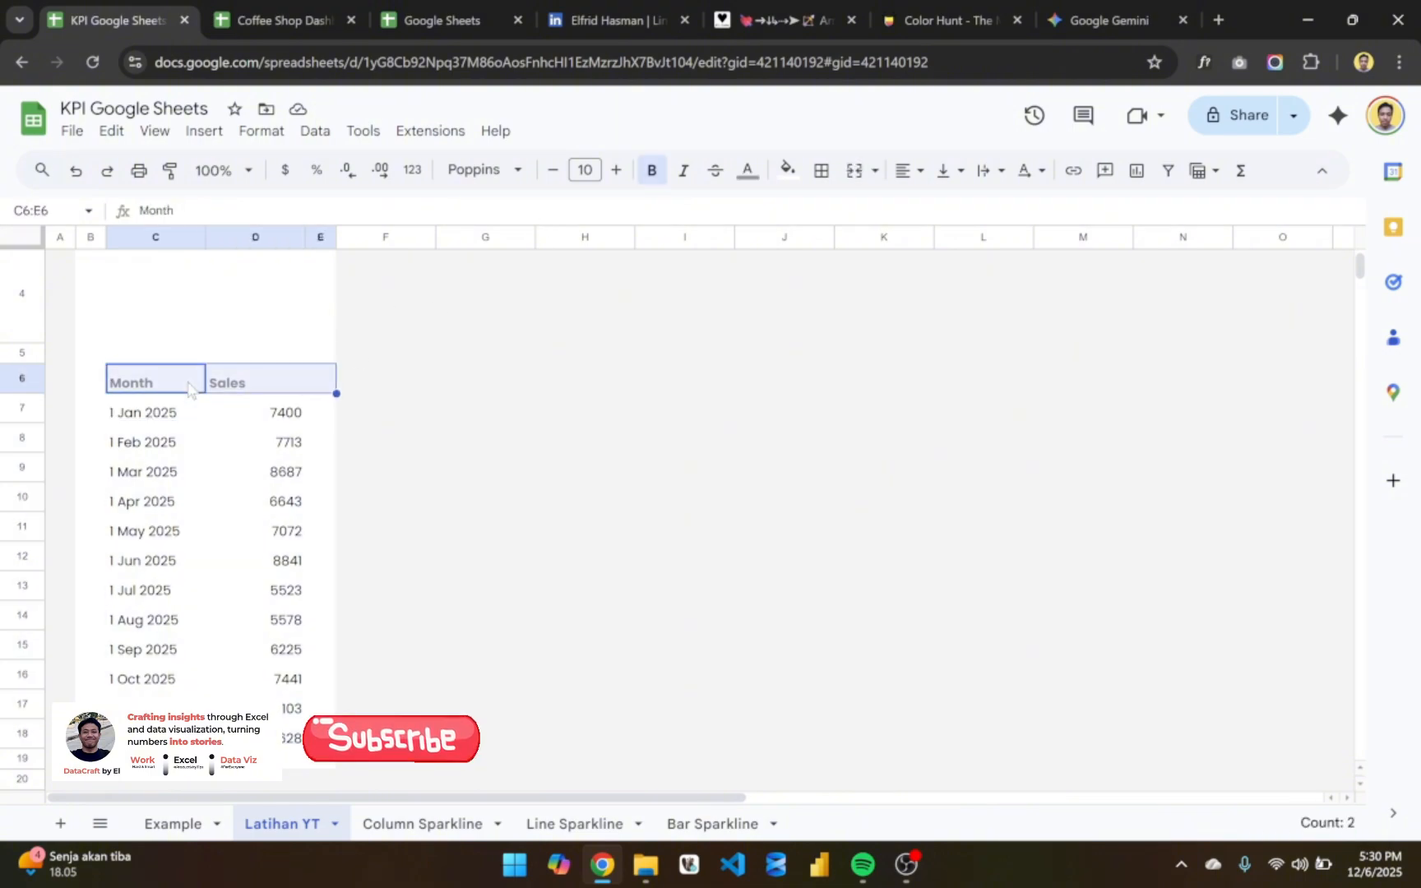
key("ctrl+shift+Down")
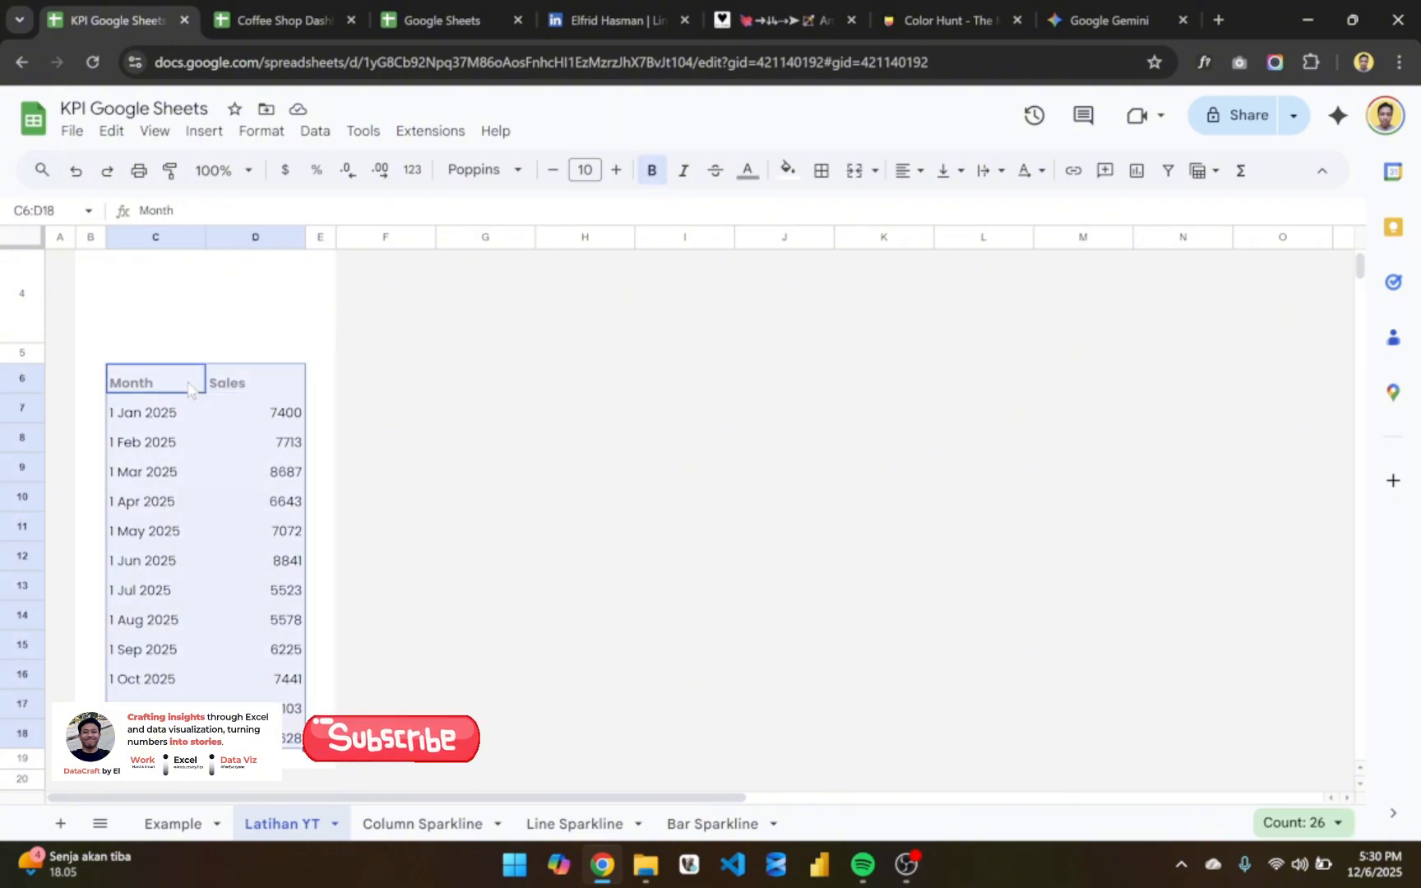
left_click(953, 182)
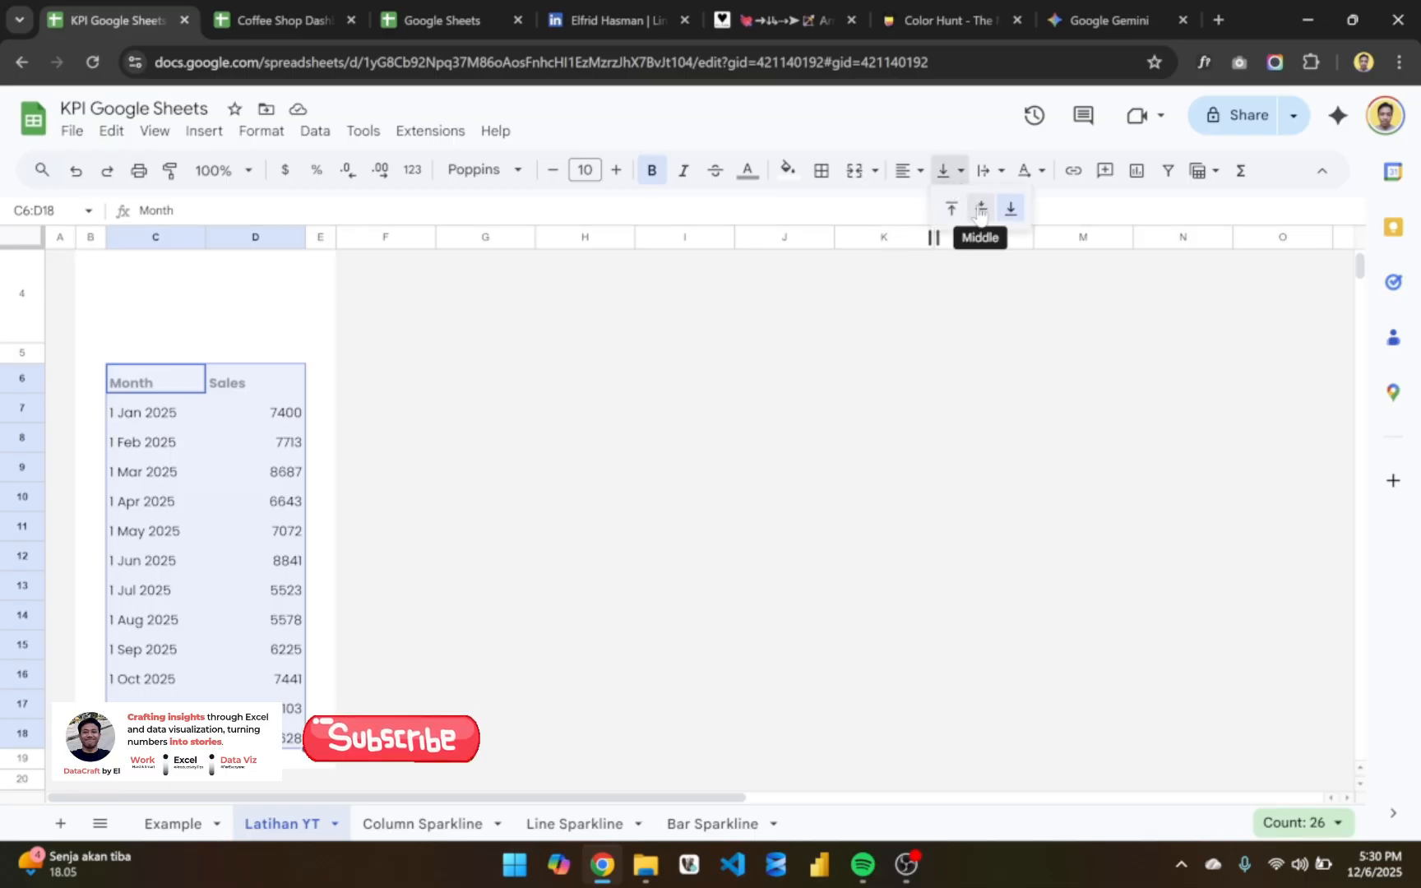
left_click(980, 211)
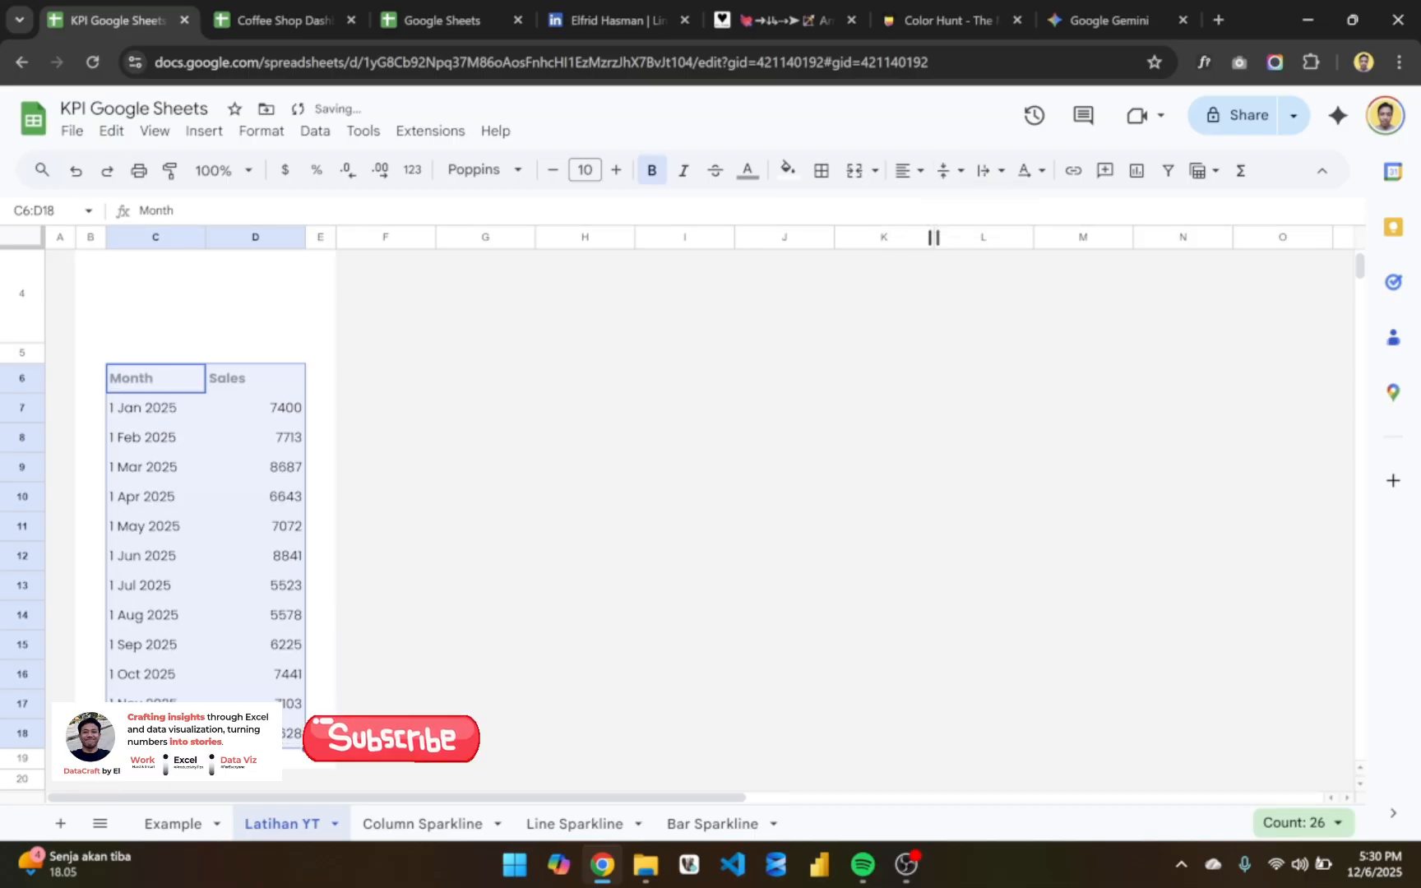
- Add a dark gray 1 bottom border to the Month and Sales header cells C6:D6
left_click(165, 415)
key("Up")
key("shift+Right")
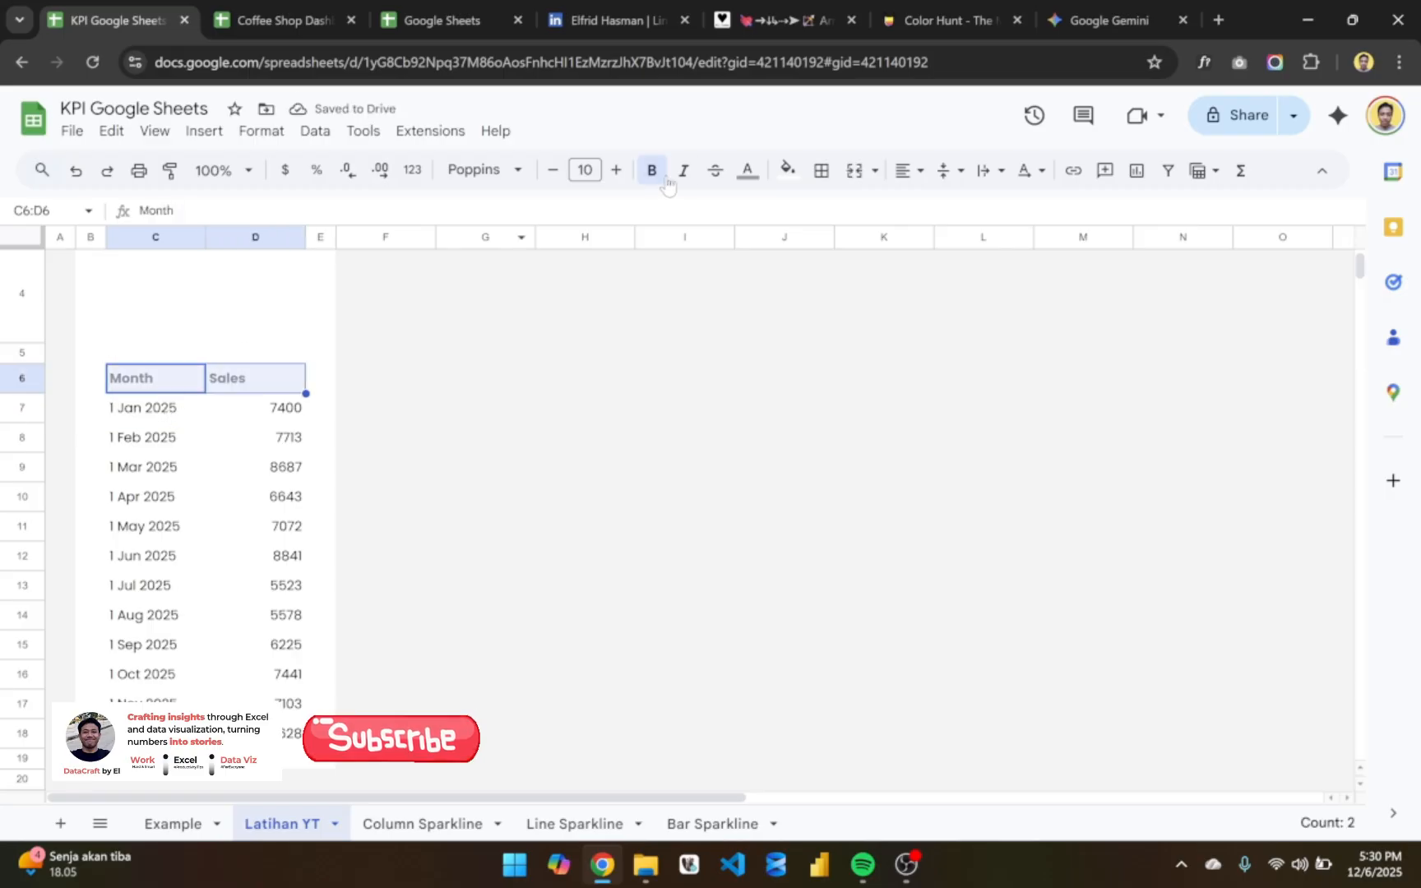
left_click(819, 177)
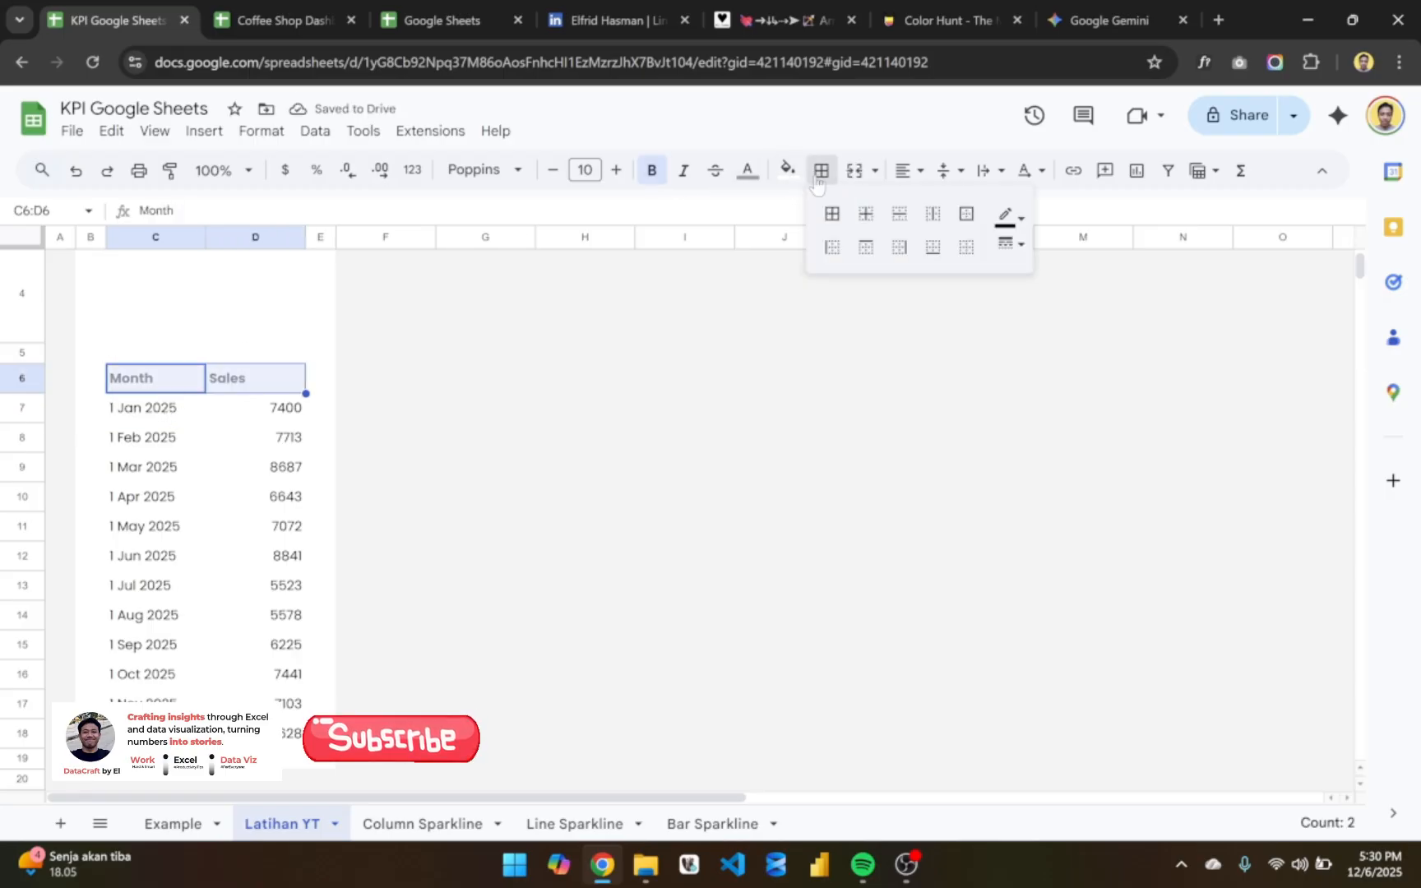
left_click(1019, 219)
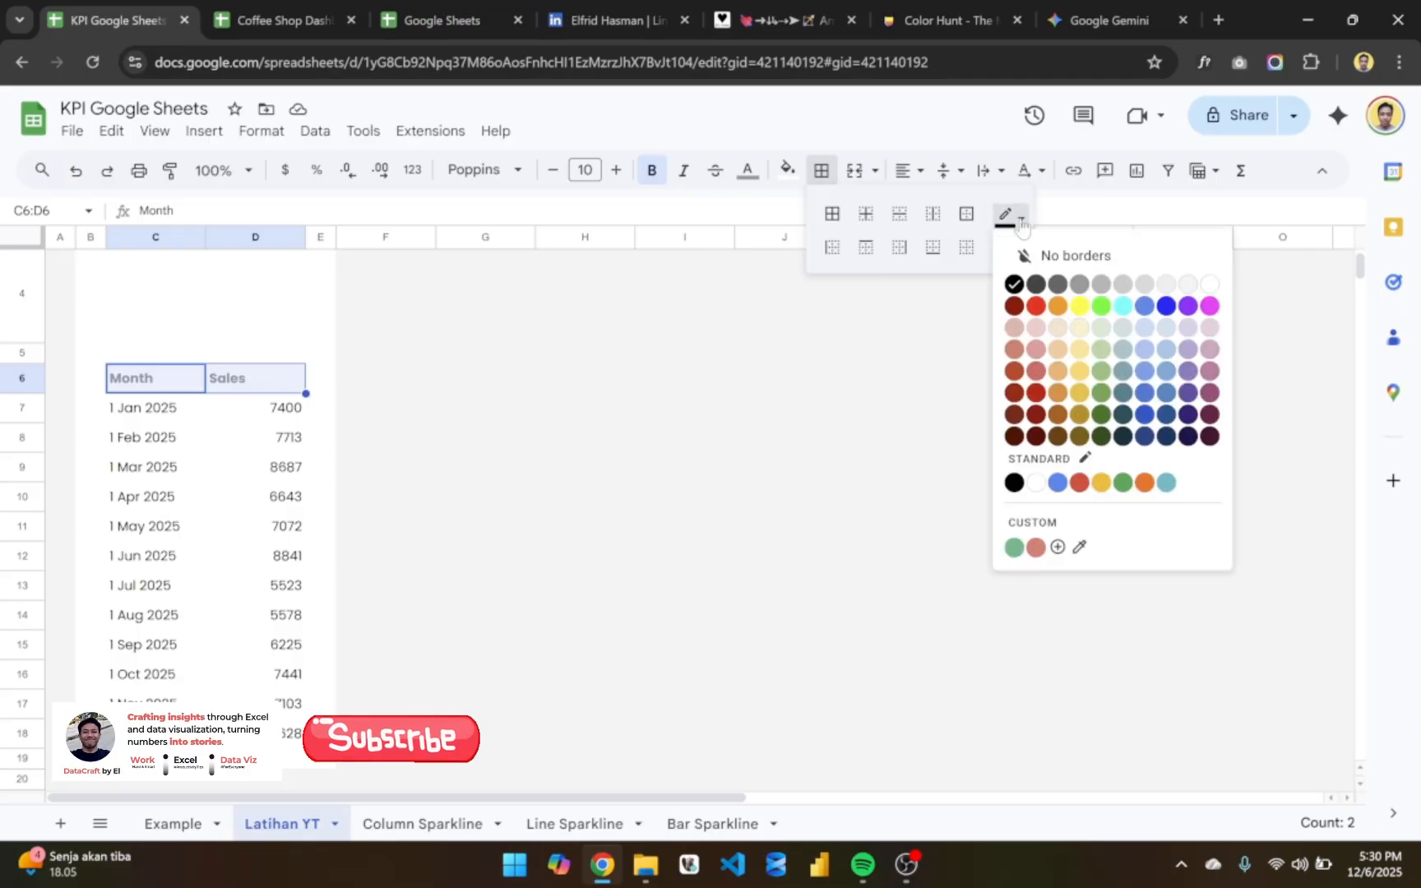
left_click(1101, 285)
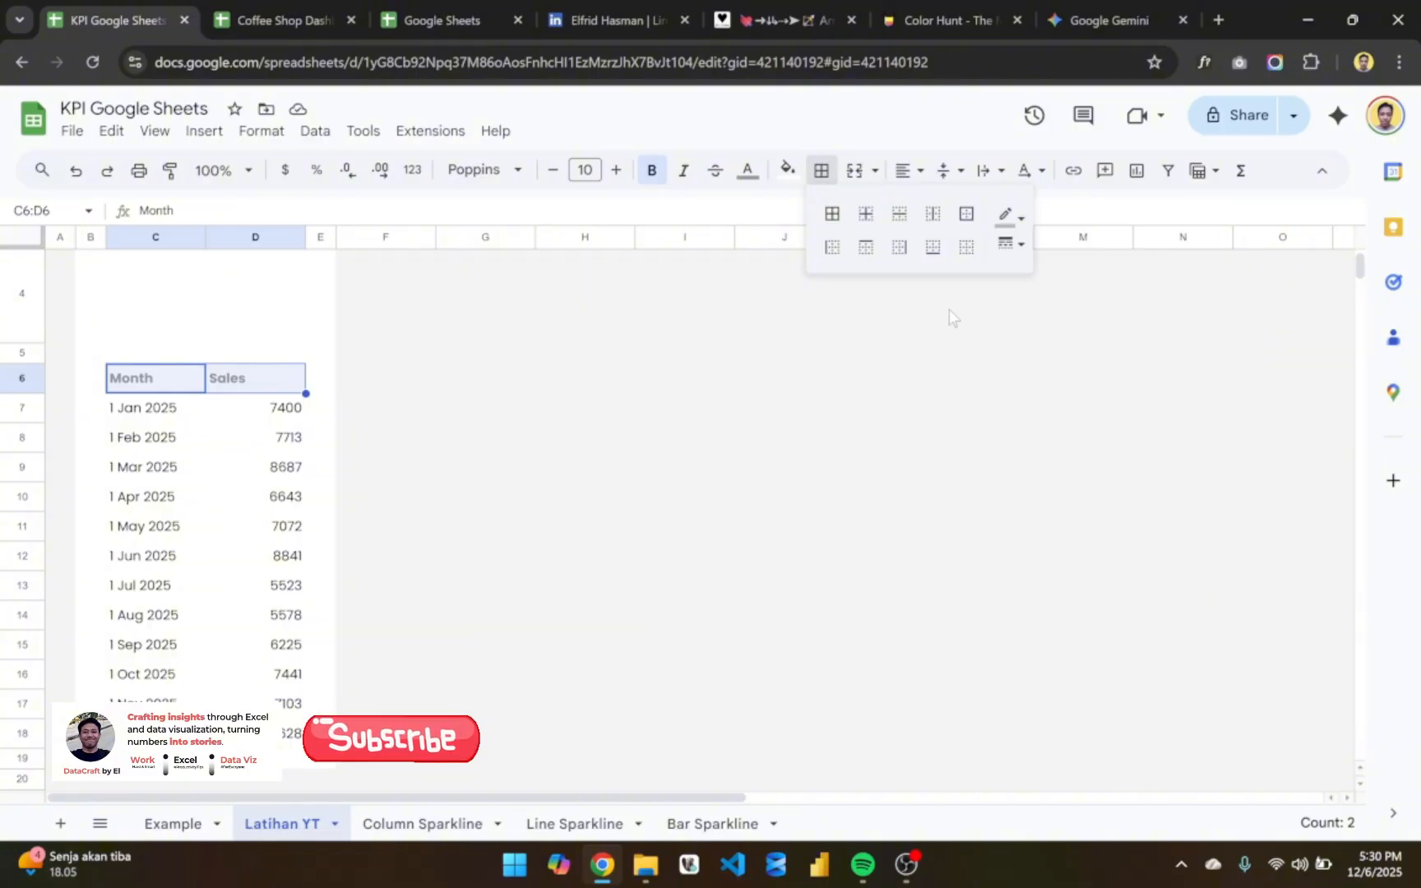
left_click(937, 259)
left_click(543, 448)
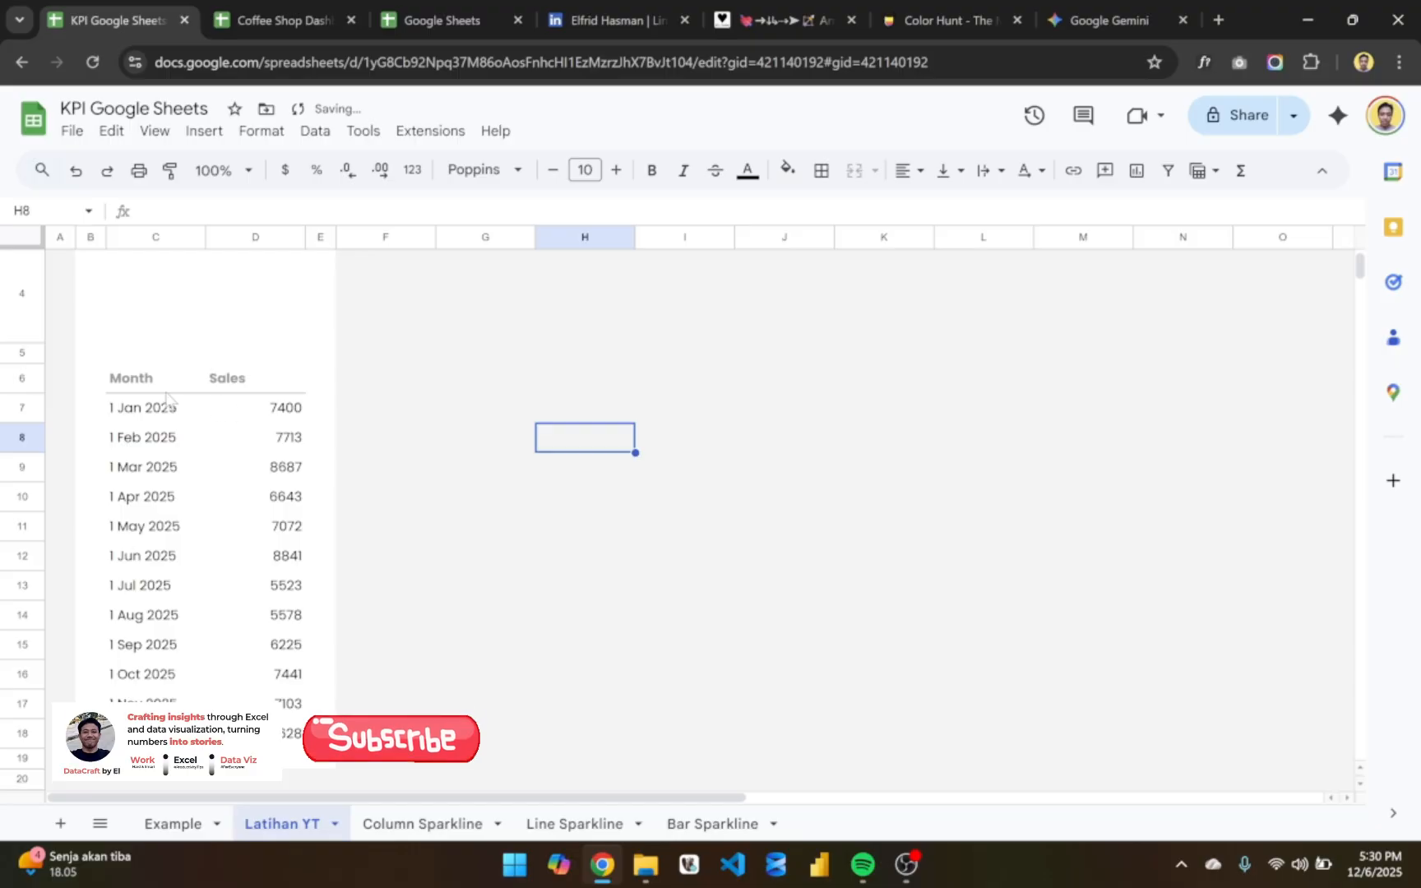
- Copy the formatting of the Month and Sales header cells C6:D6 onto the data rows C7:D18 with Paint format
left_click_drag(155, 379, 252, 383)
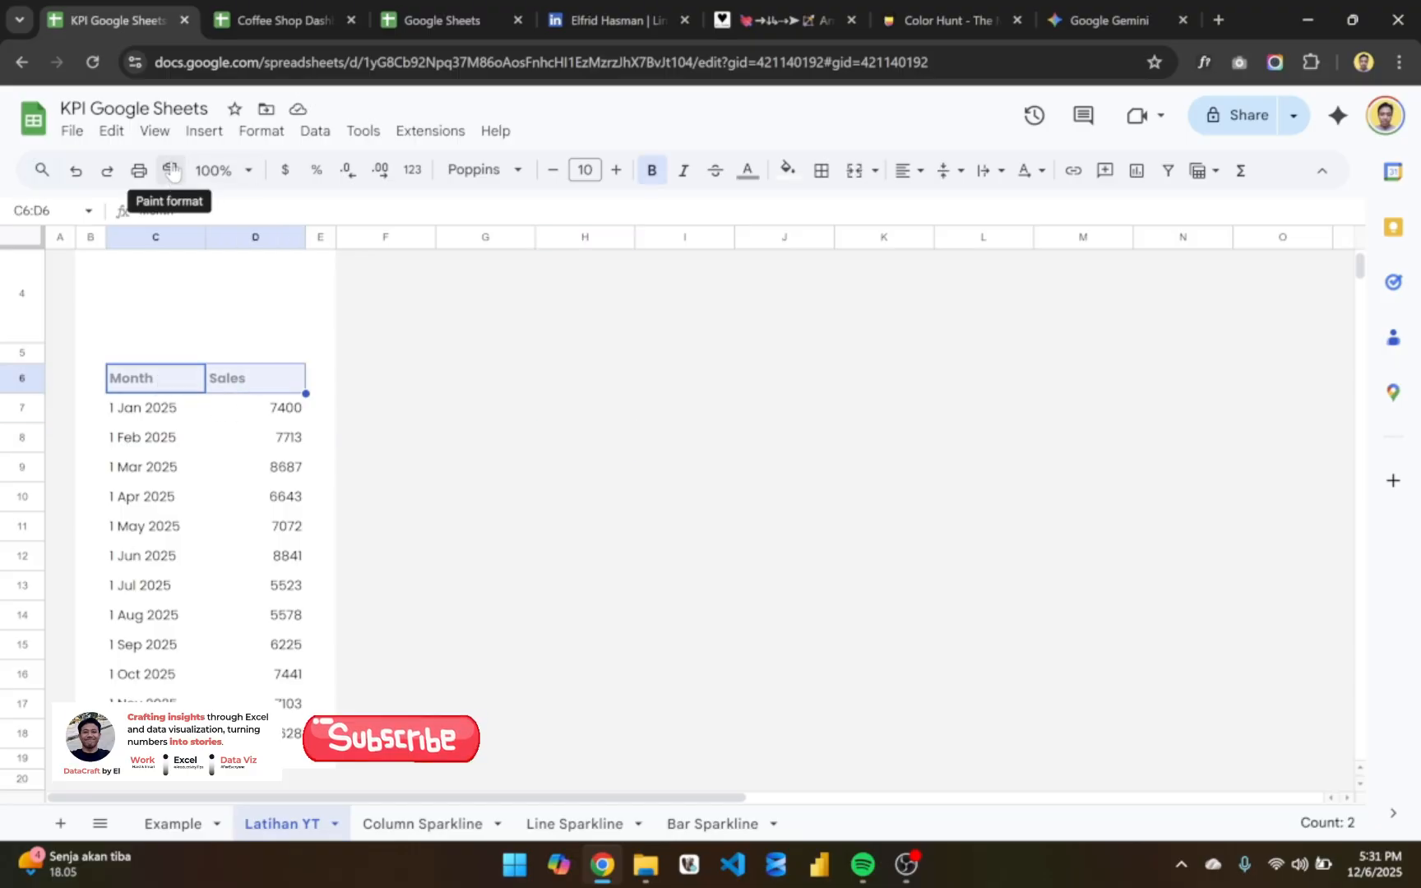
left_click(304, 354)
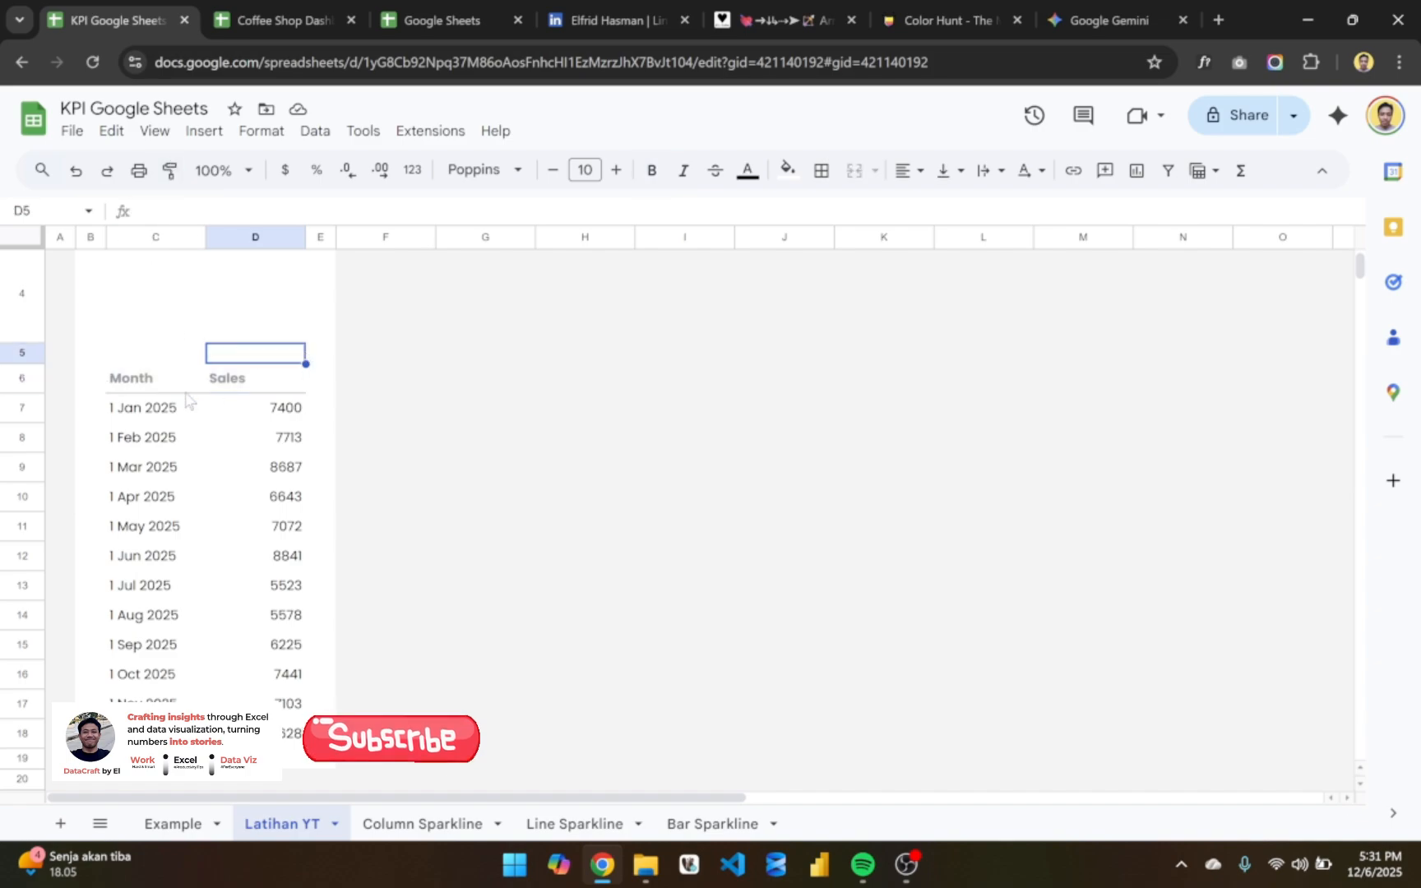
left_click_drag(140, 384, 266, 384)
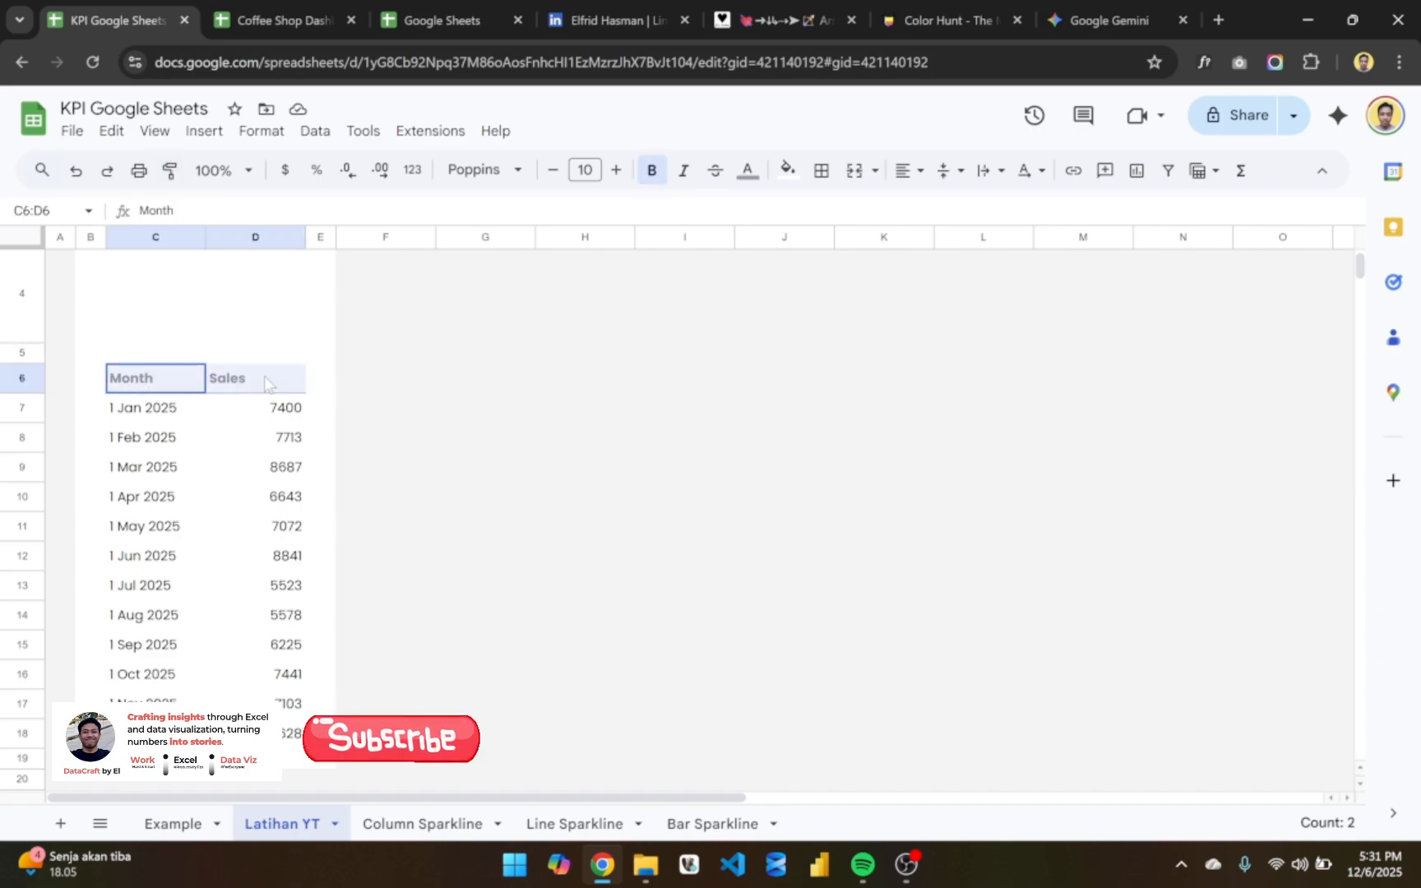
left_click(169, 173)
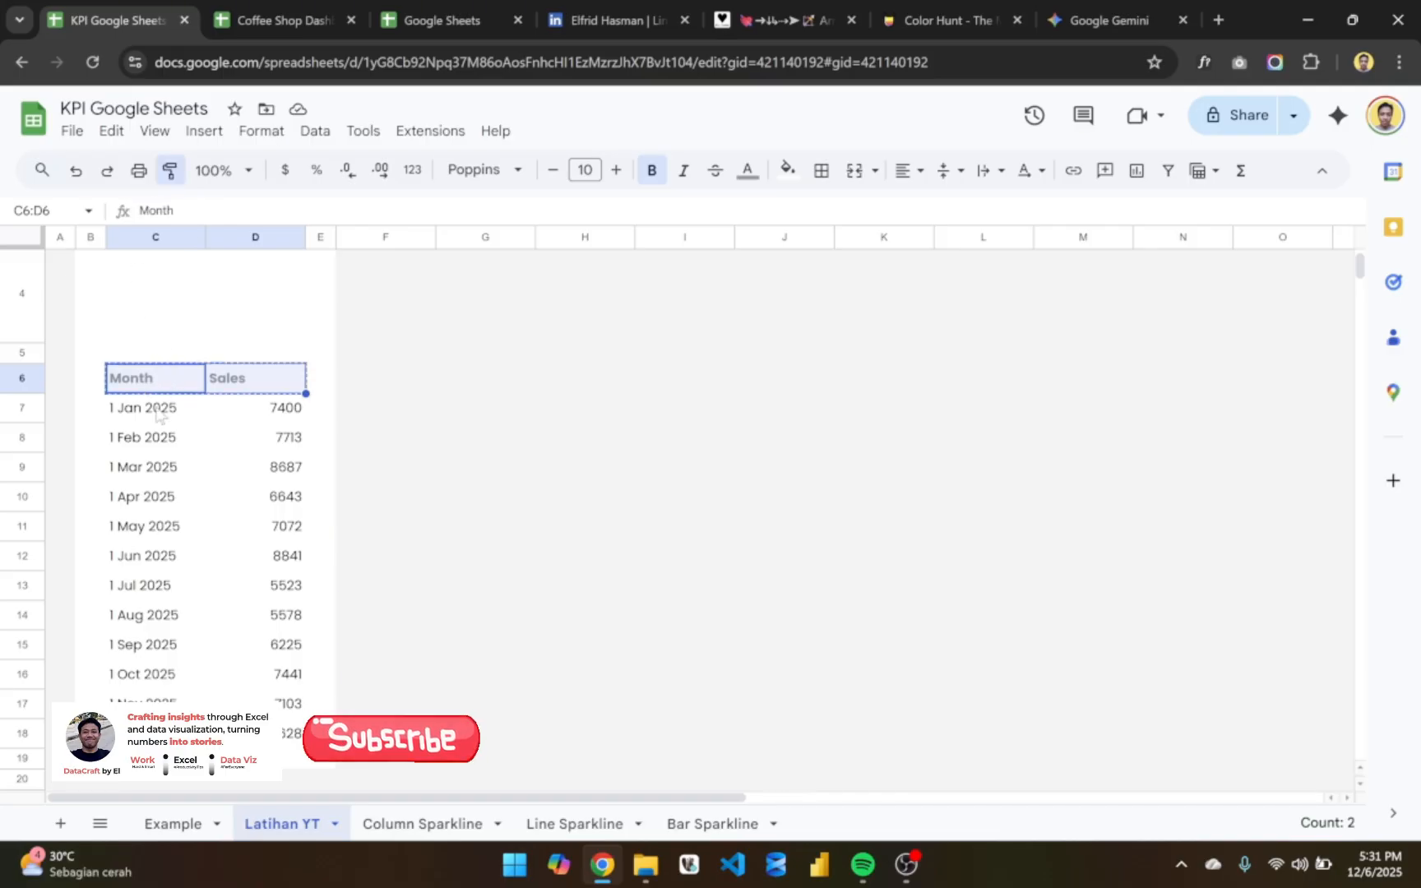
mouse_move(159, 414)
left_mouse_down()
mouse_move(241, 526)
mouse_move(276, 735)
left_mouse_up()
left_click(359, 625)
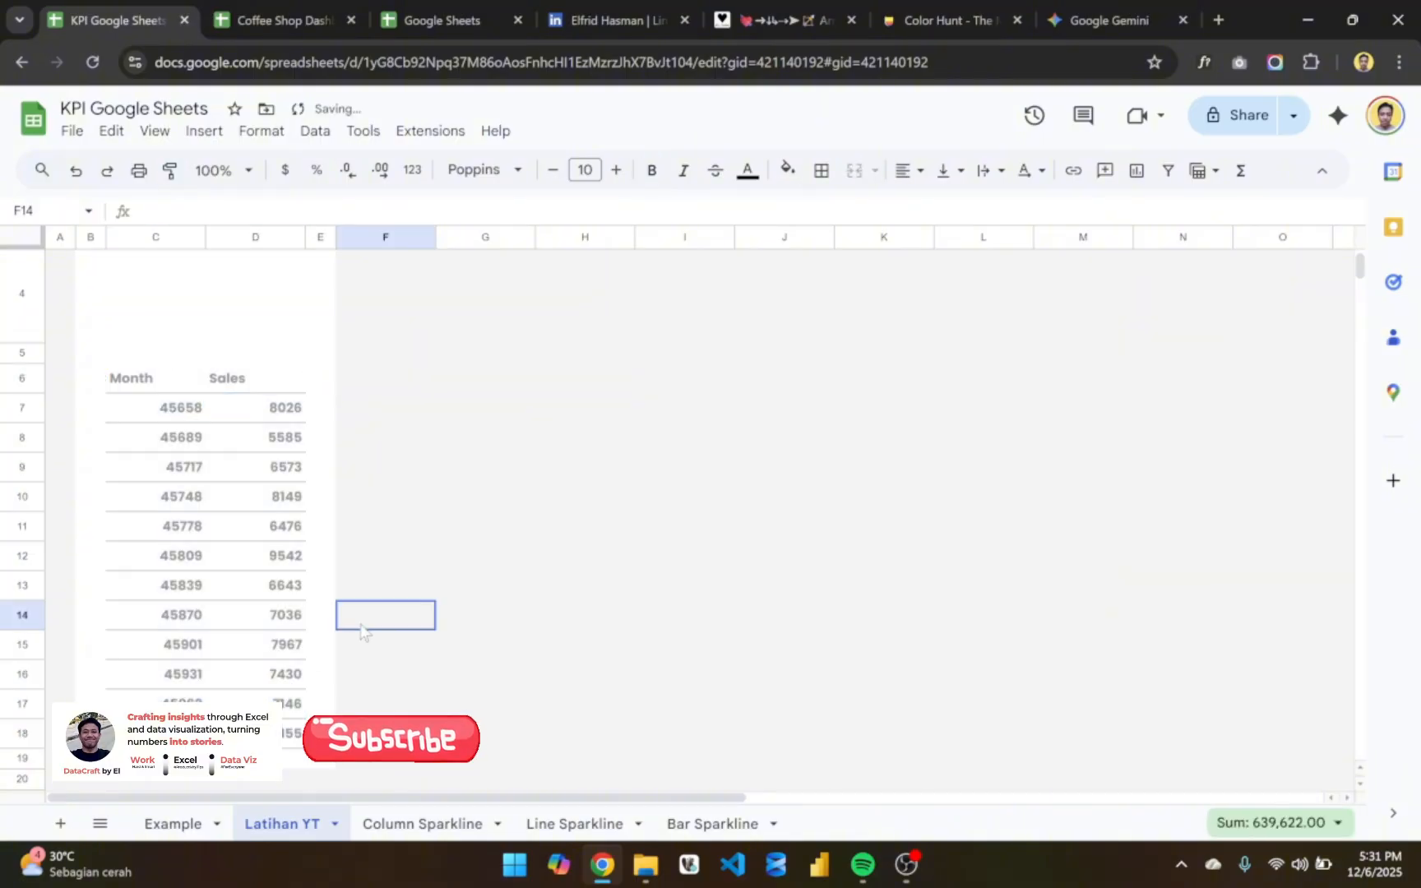
- Format the month dates in C7:C18 with the existing mmm yyyy number format
left_click(182, 421)
key("ctrl+shift+Down")
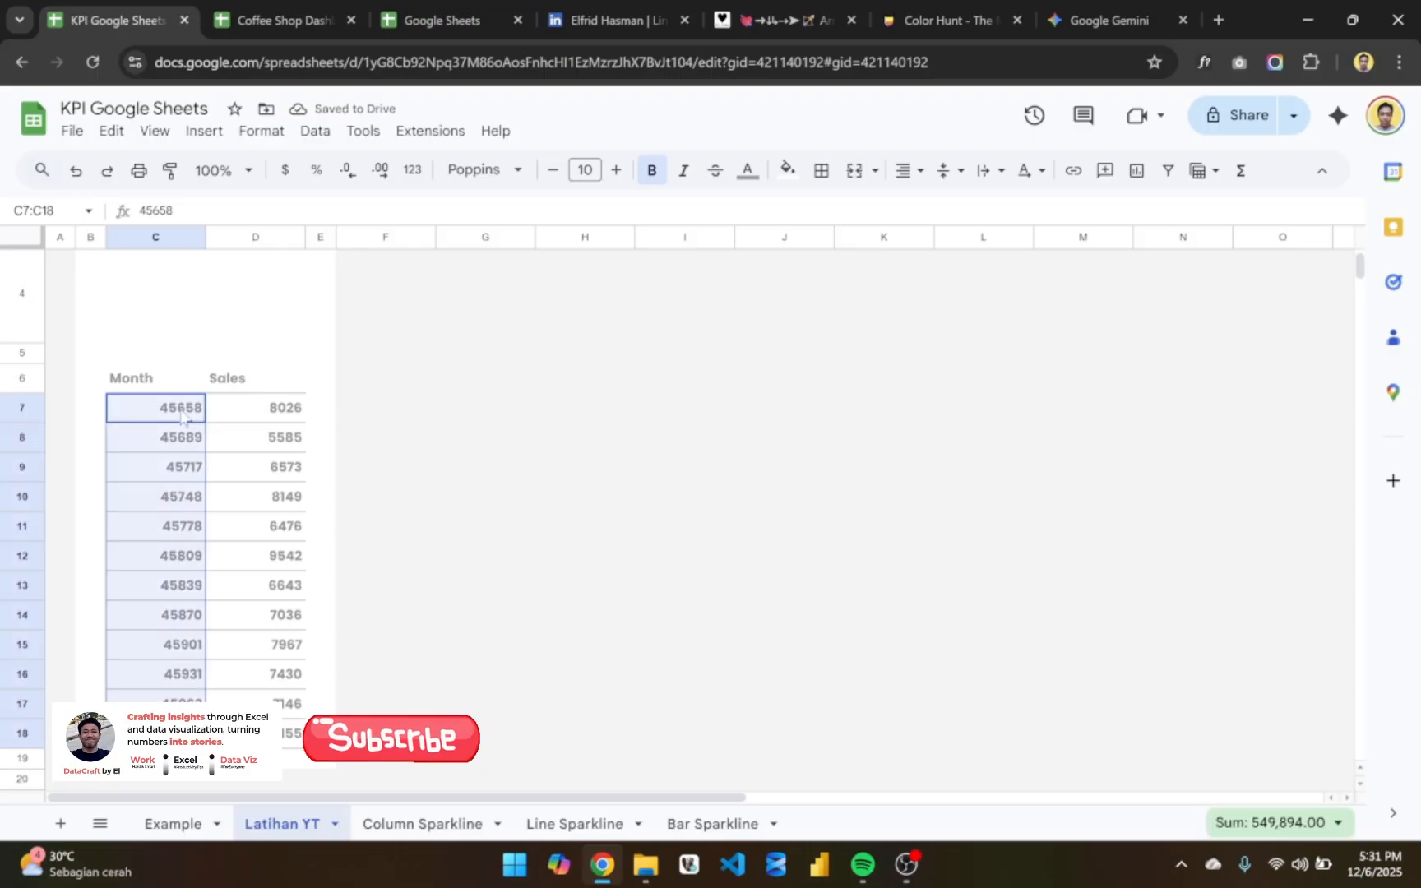
left_click(329, 437)
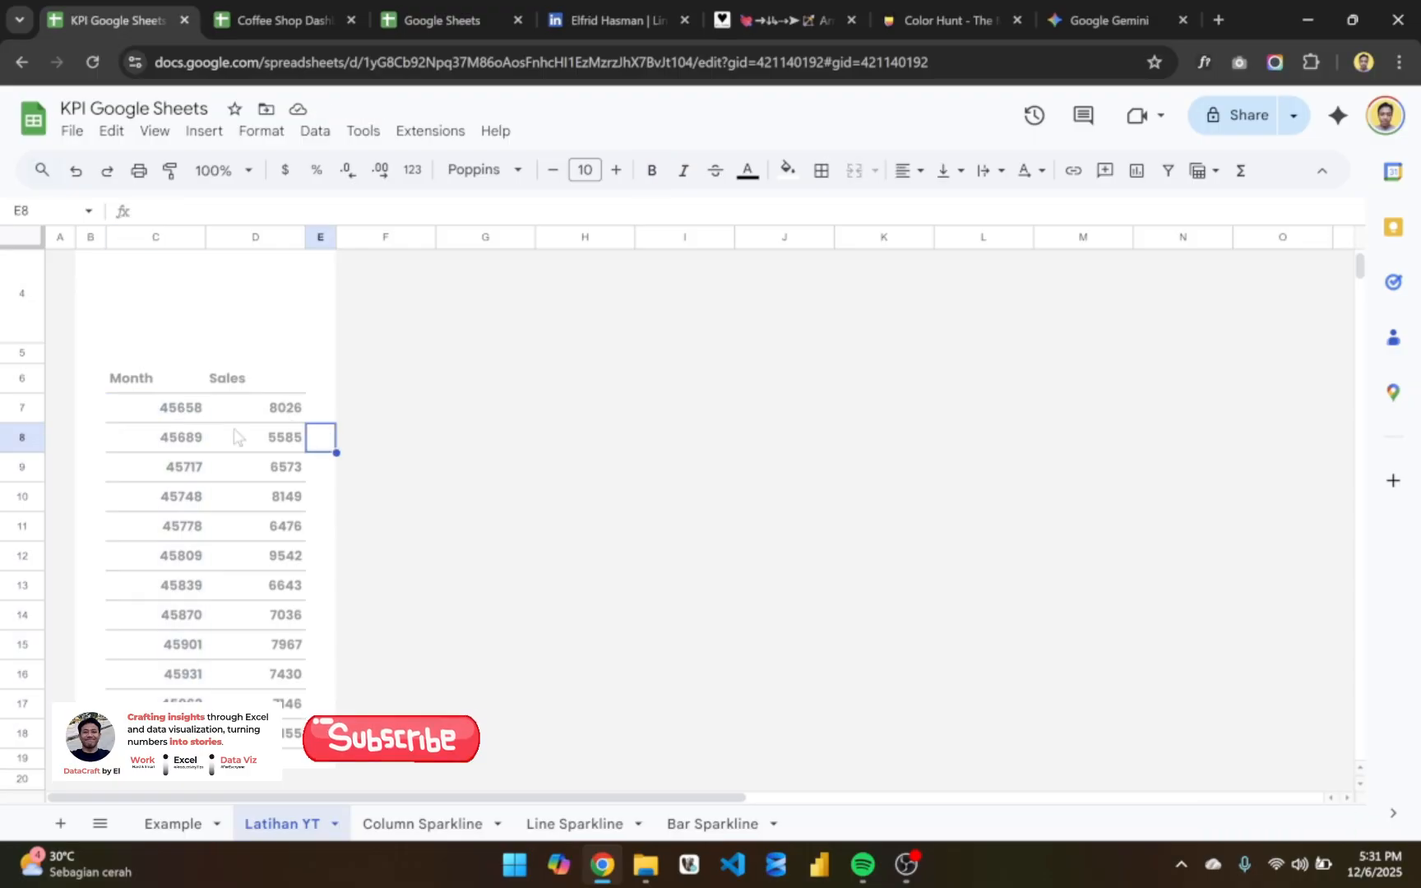
left_click(181, 420)
key("ctrl+shift+Down")
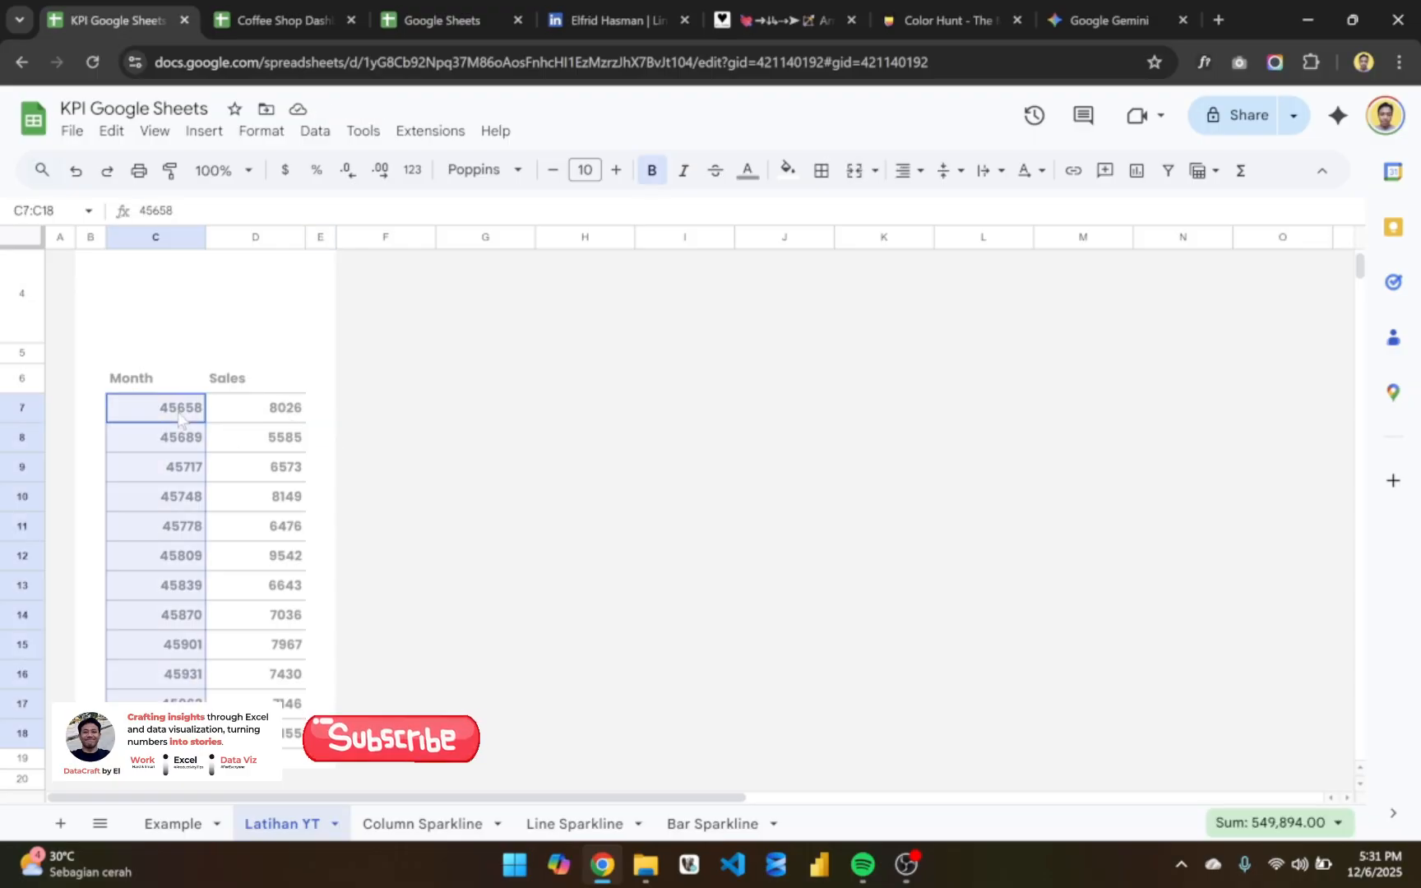
left_click(172, 382)
left_click(174, 414)
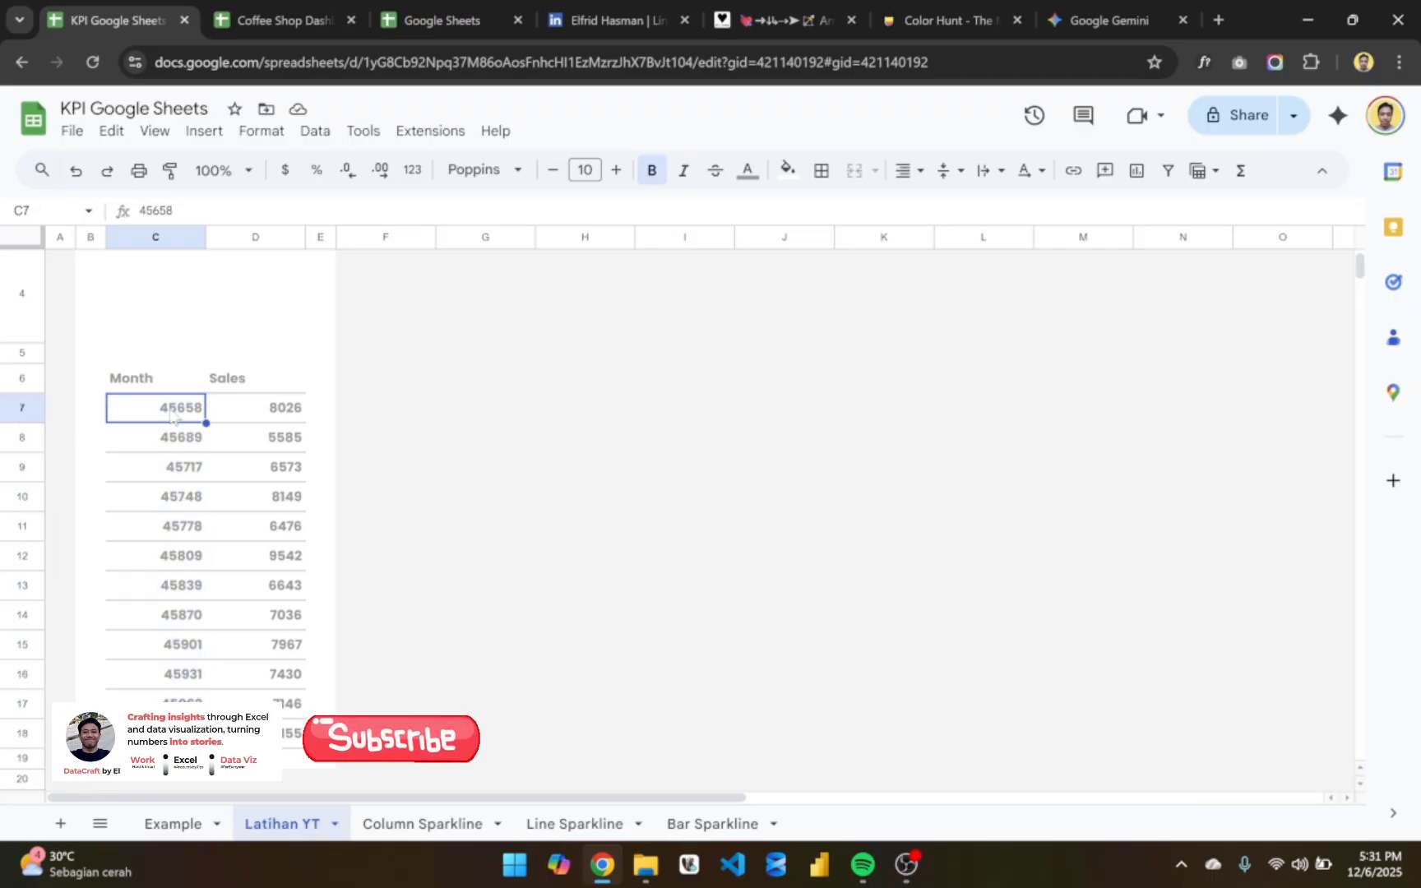
key("ctrl+shift+Down")
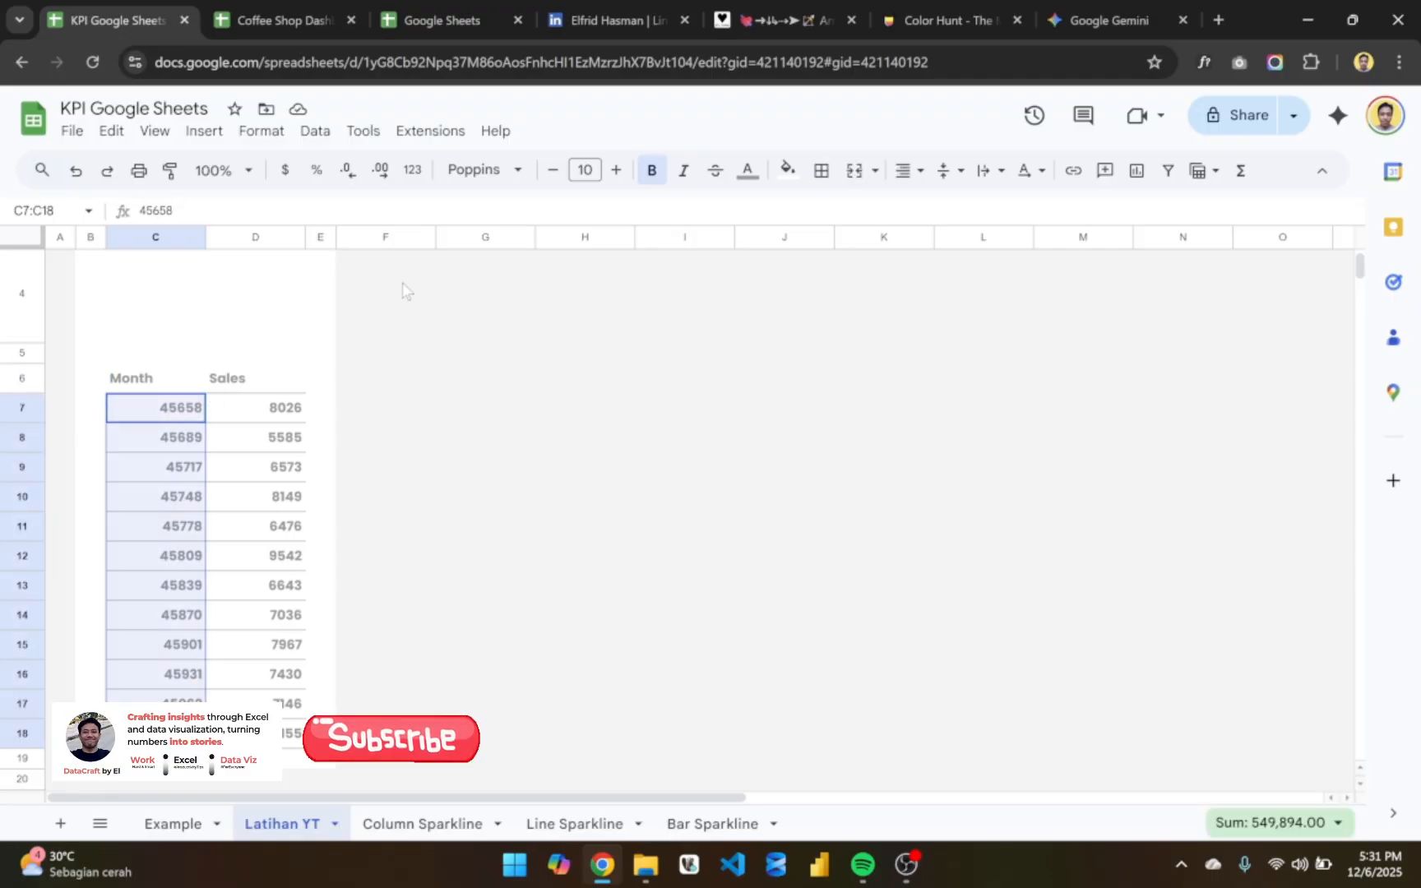
left_click(413, 171)
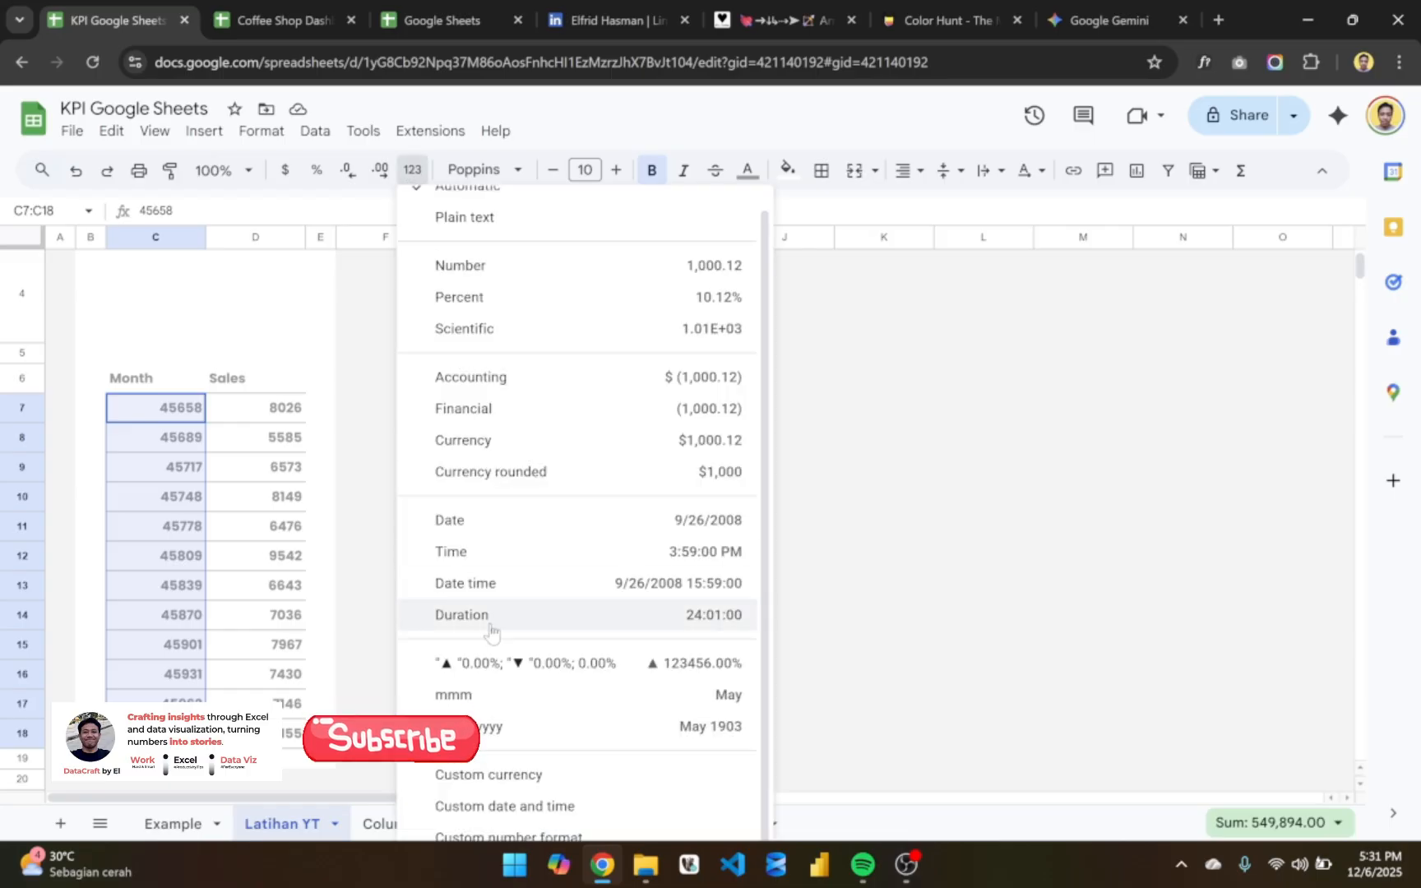
left_click(555, 728)
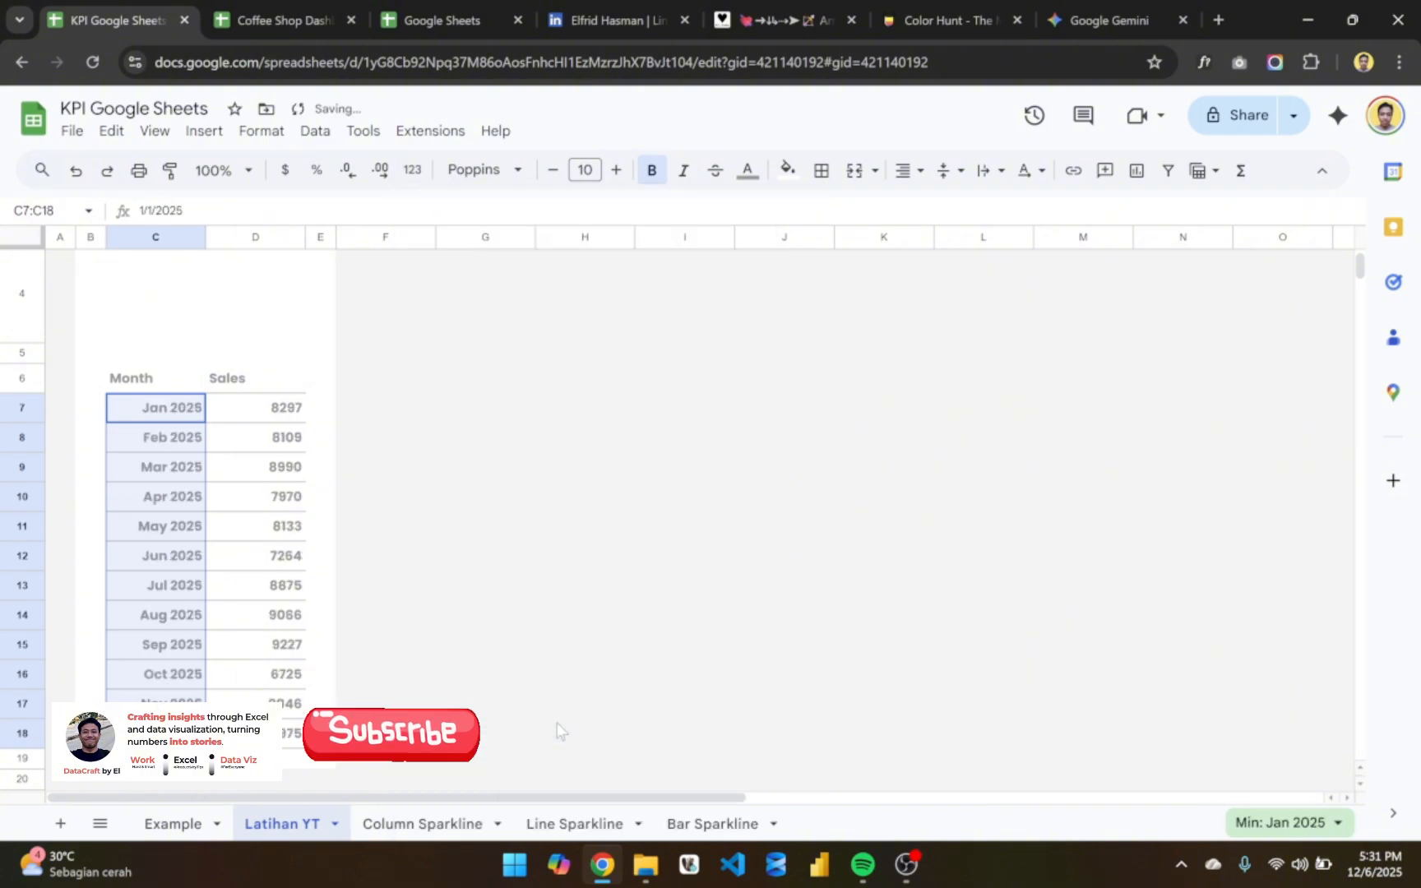
- Switch the month dates in C7:C18 to abbreviated month names, also entering mmm as their custom number format
left_click(414, 171)
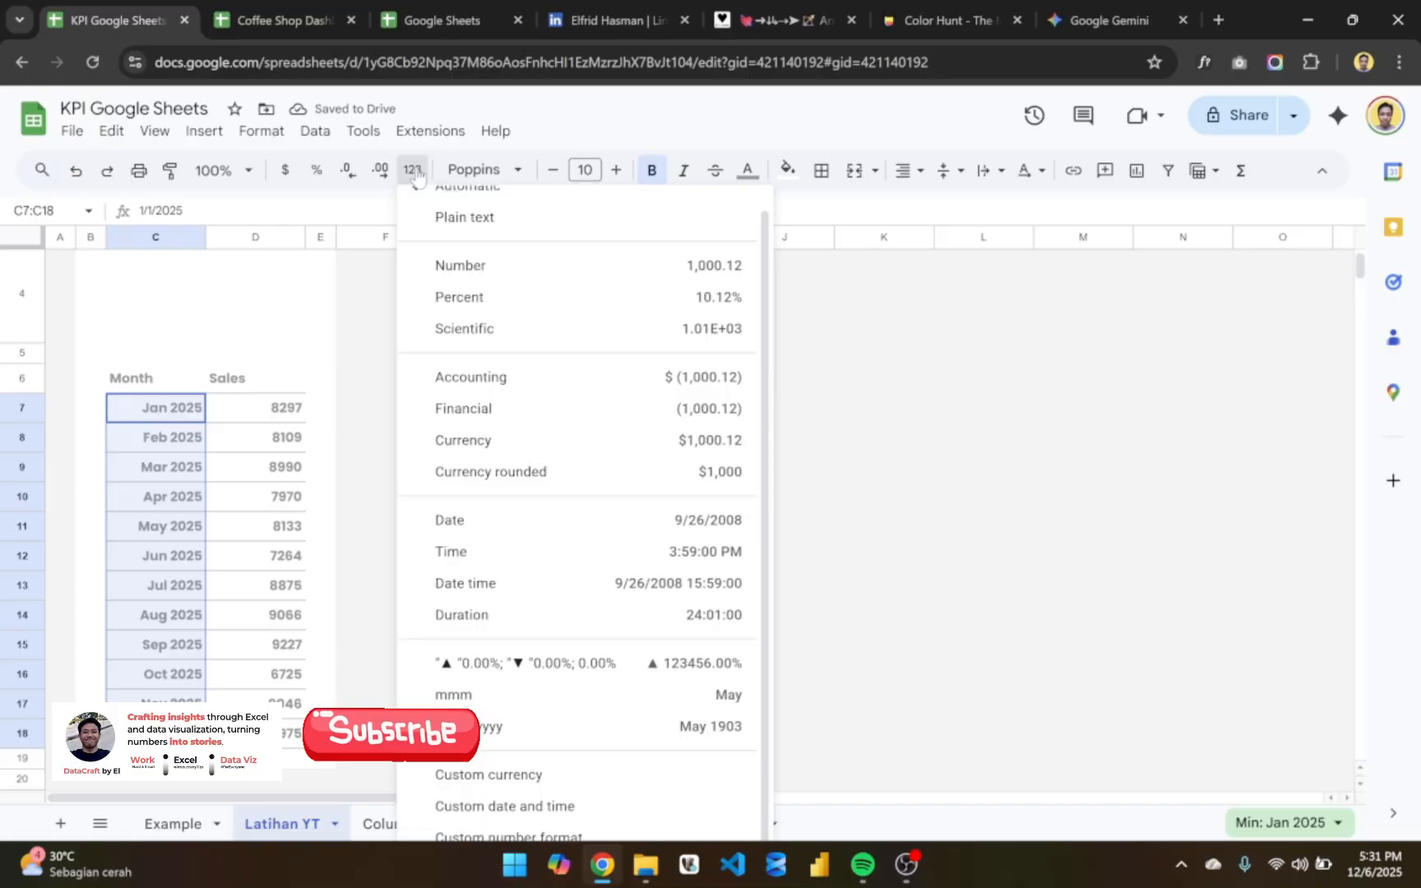
left_click(527, 695)
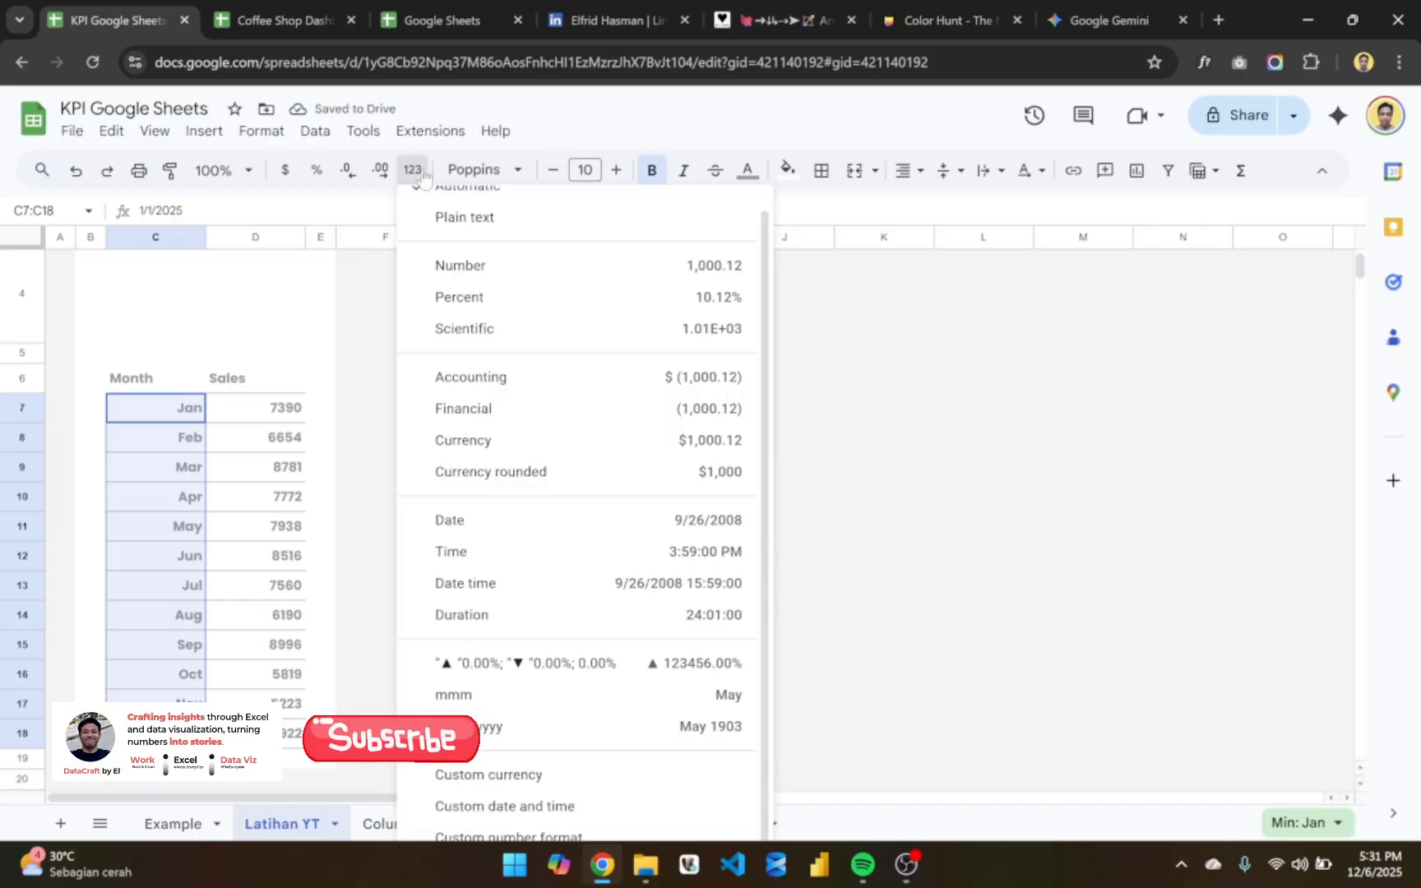
left_click(414, 170)
left_click(604, 832)
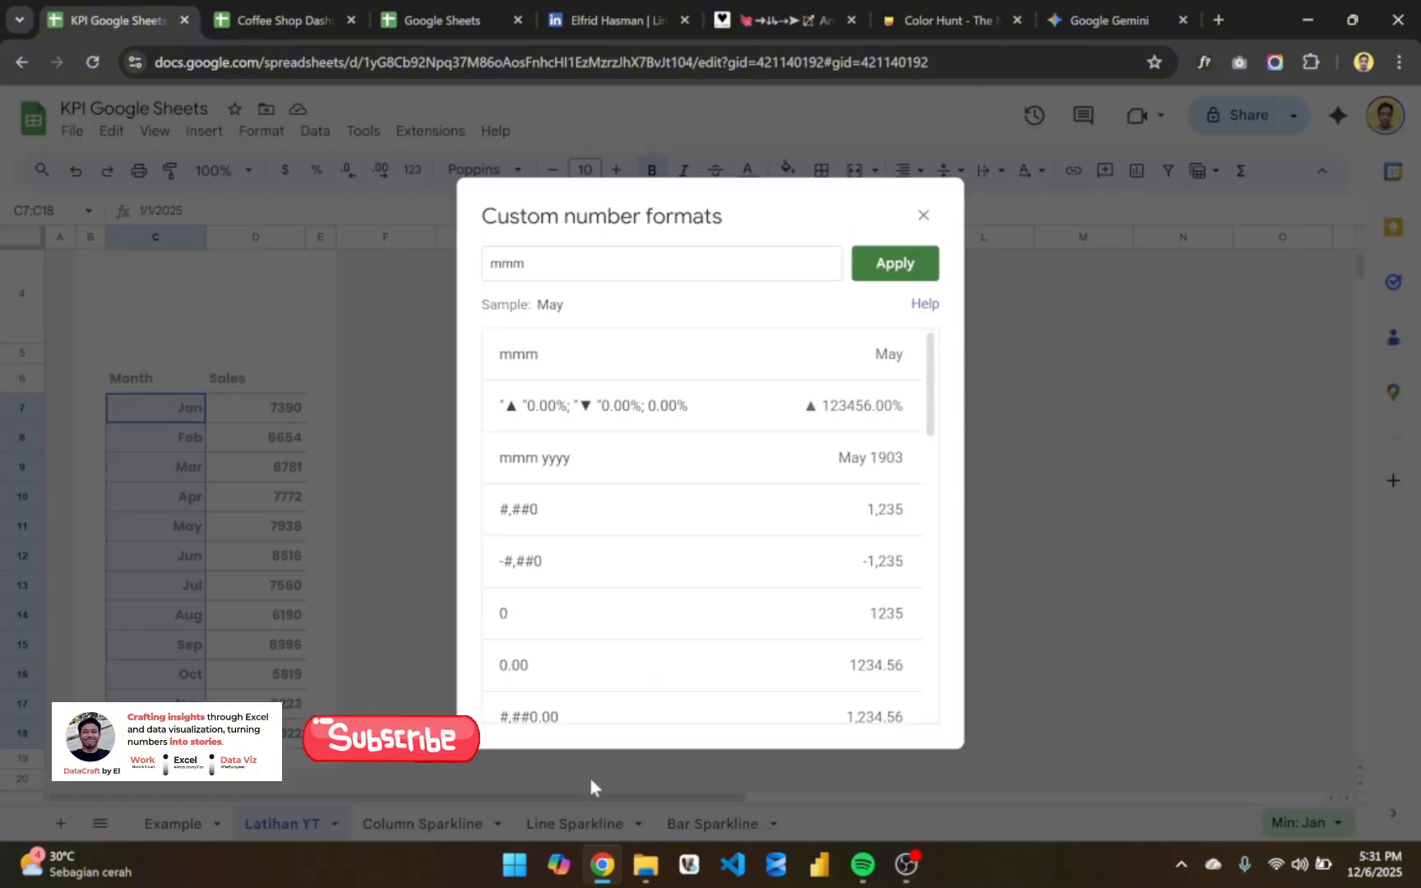
left_click_drag(573, 204, 345, 189)
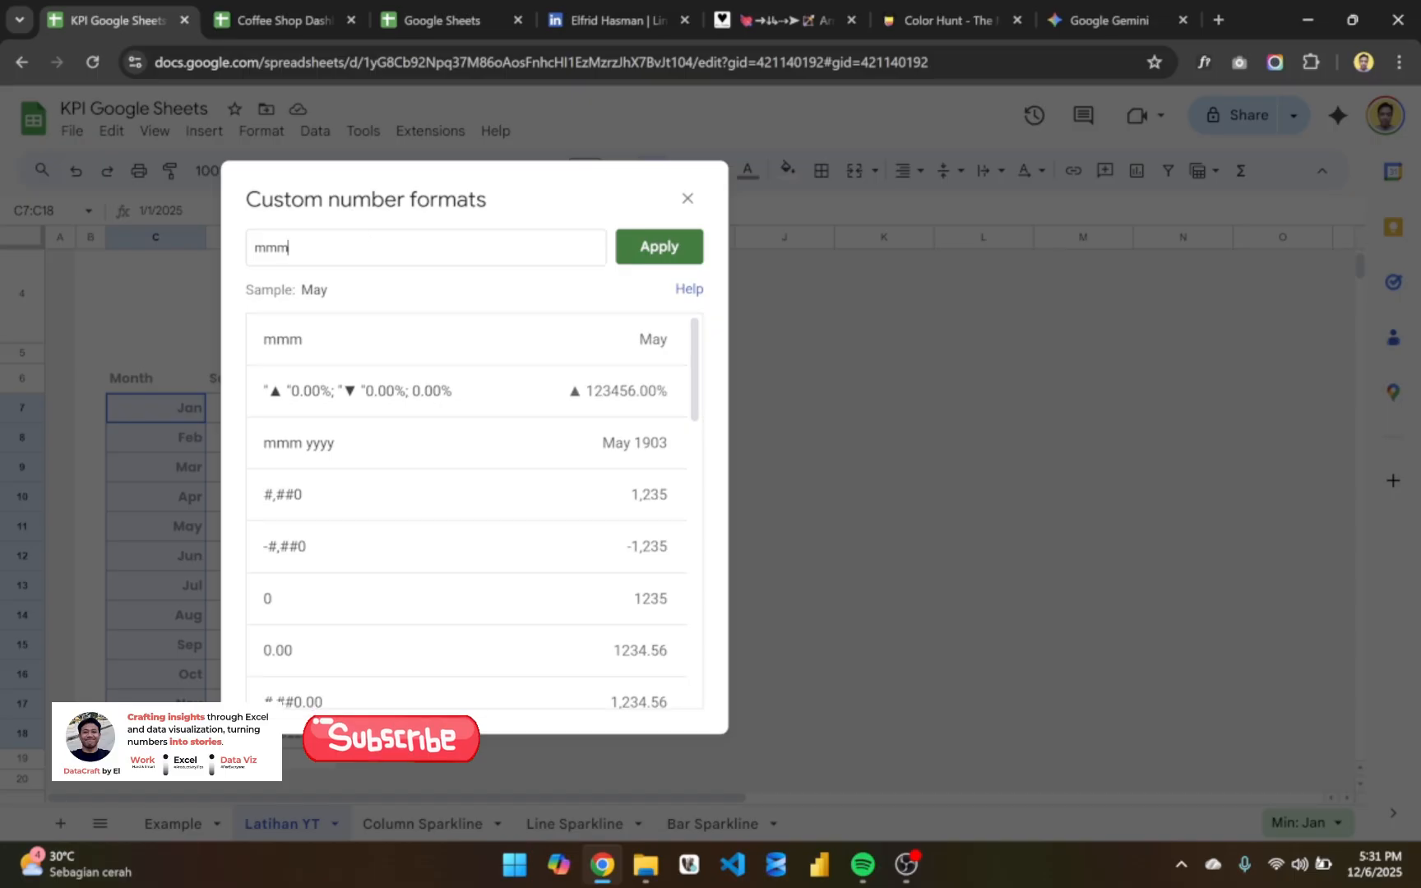
double_click(272, 248)
type("MMM")
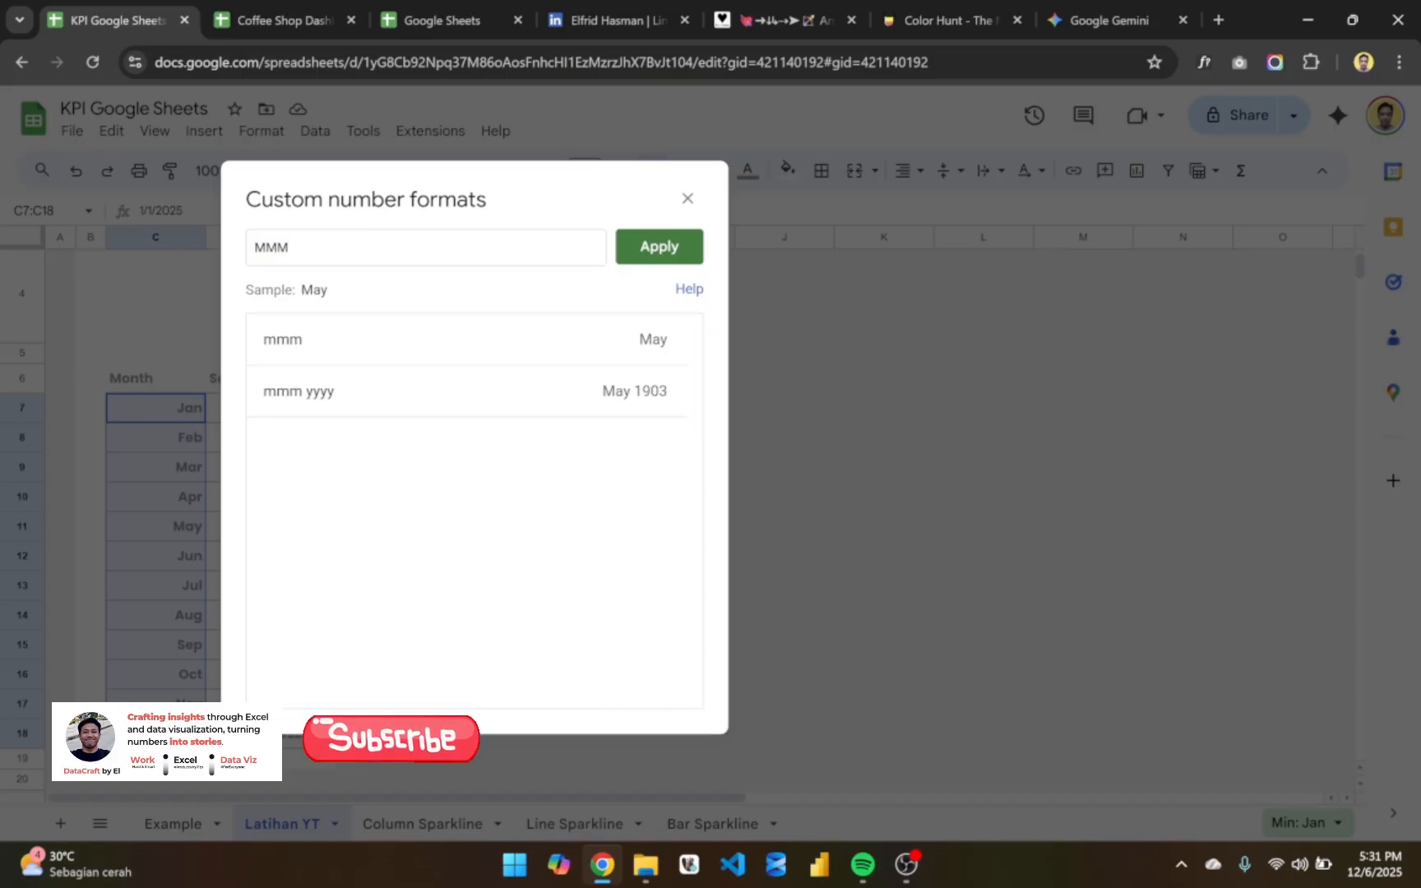
key("BackSpace")
key("BackSpace")
key("BackSpace")
type("mmm")
left_click(650, 247)
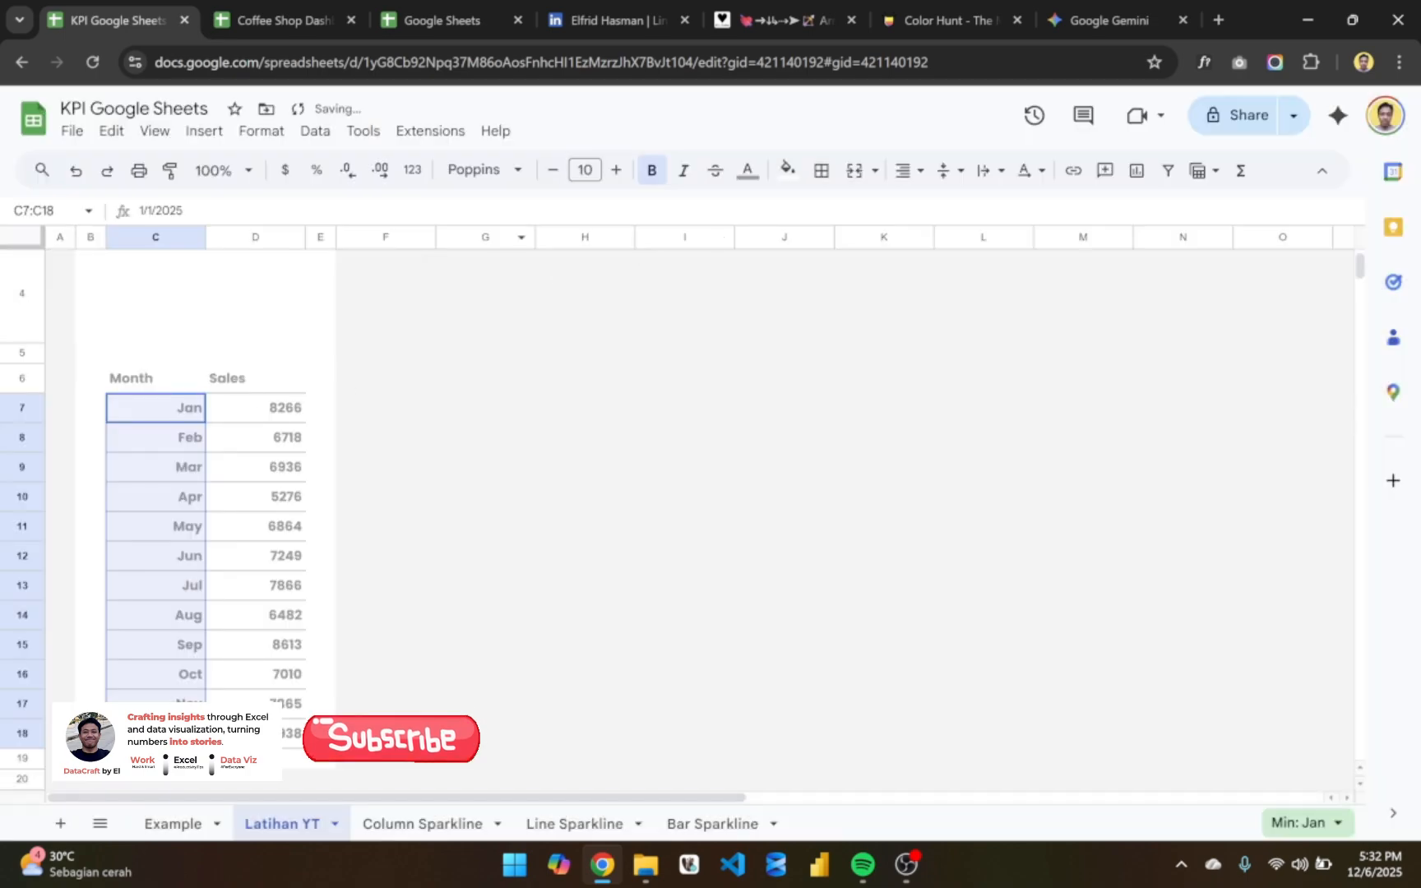
- Apply the custom number format mmmm to the month dates in C7:C18 for full month names
left_click(412, 170)
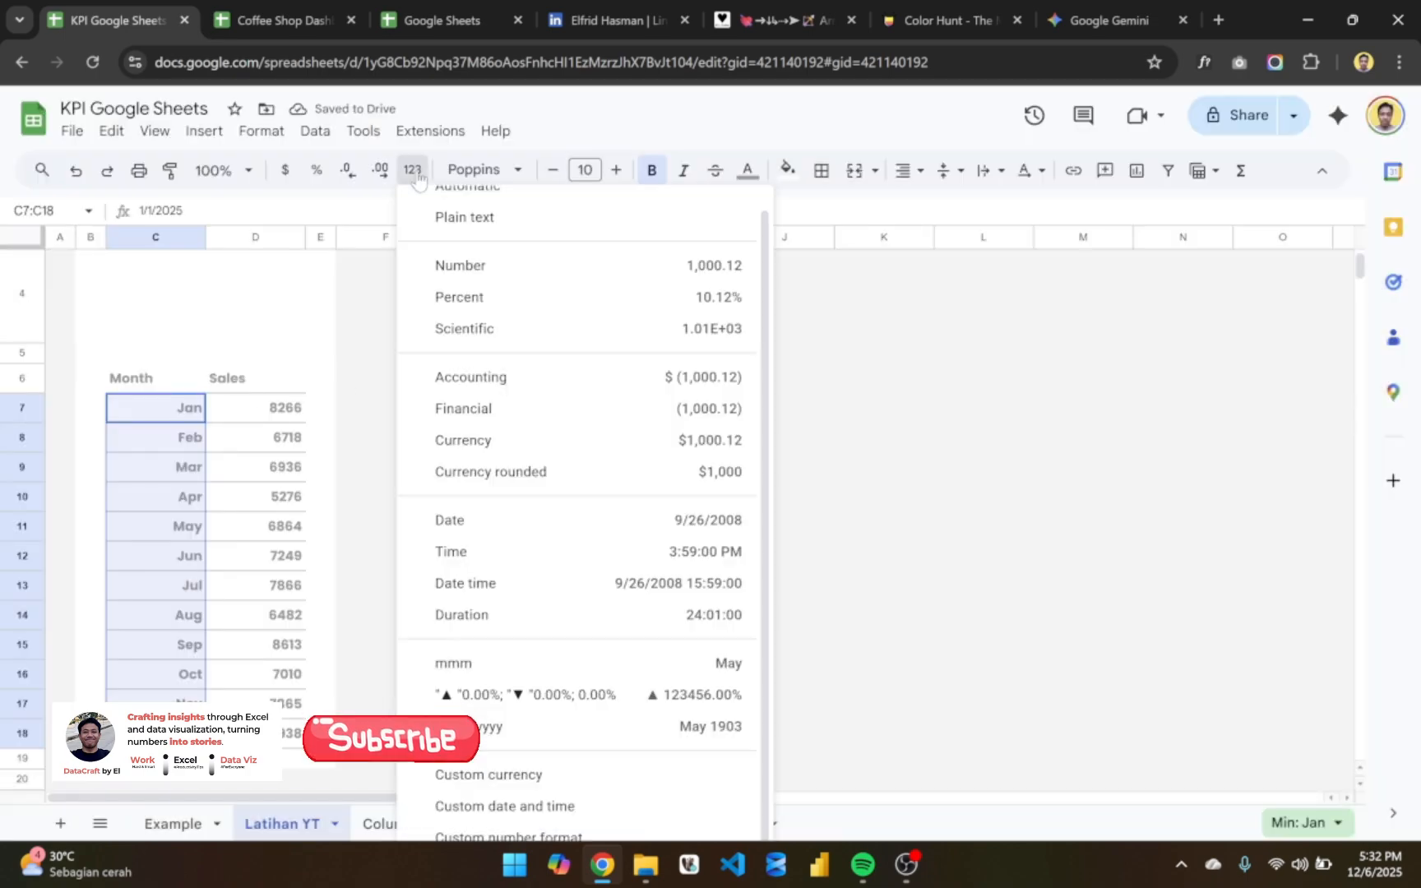
left_click(530, 836)
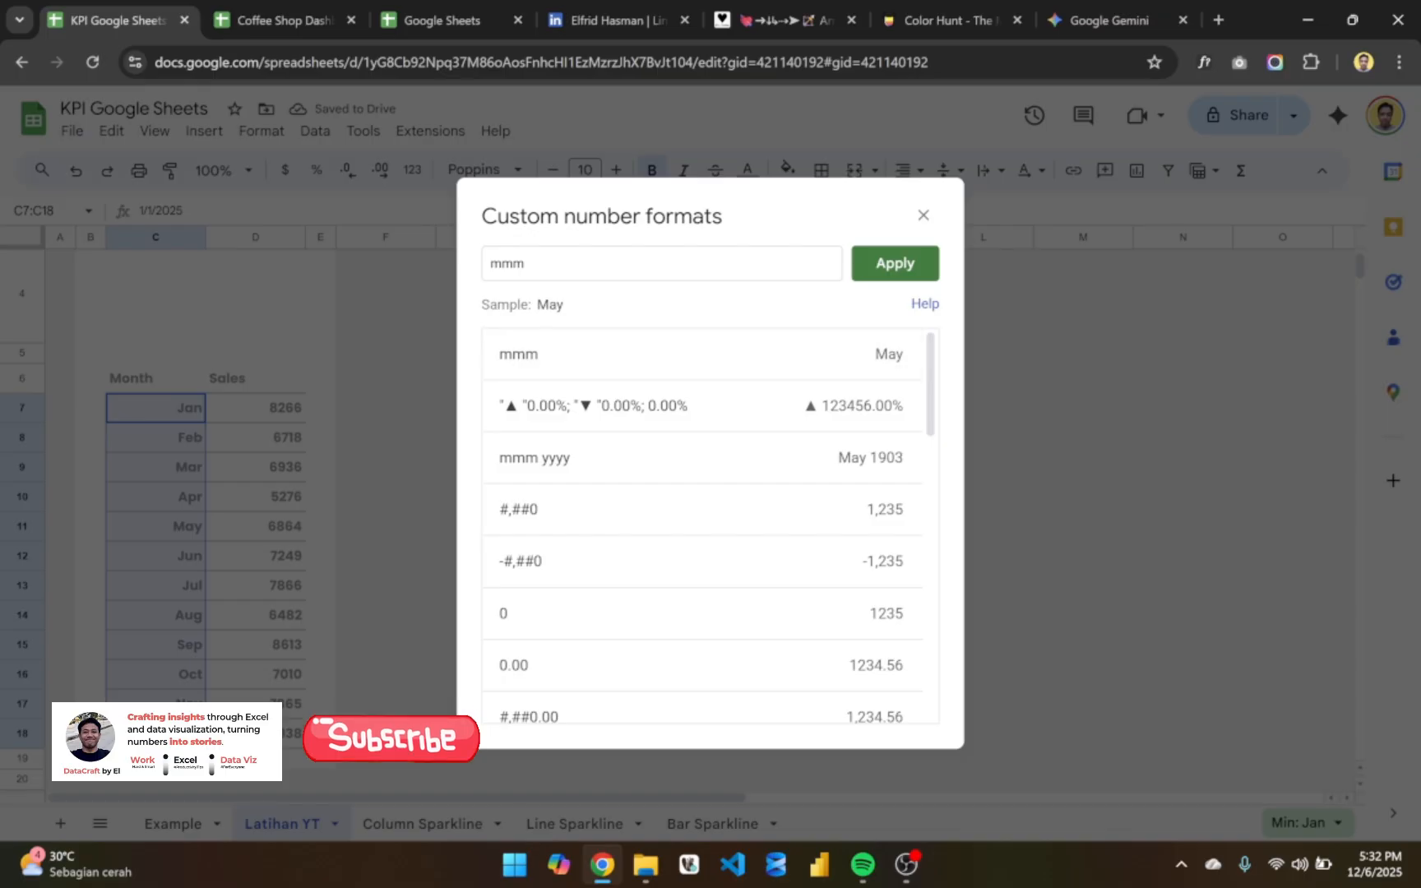
type("m")
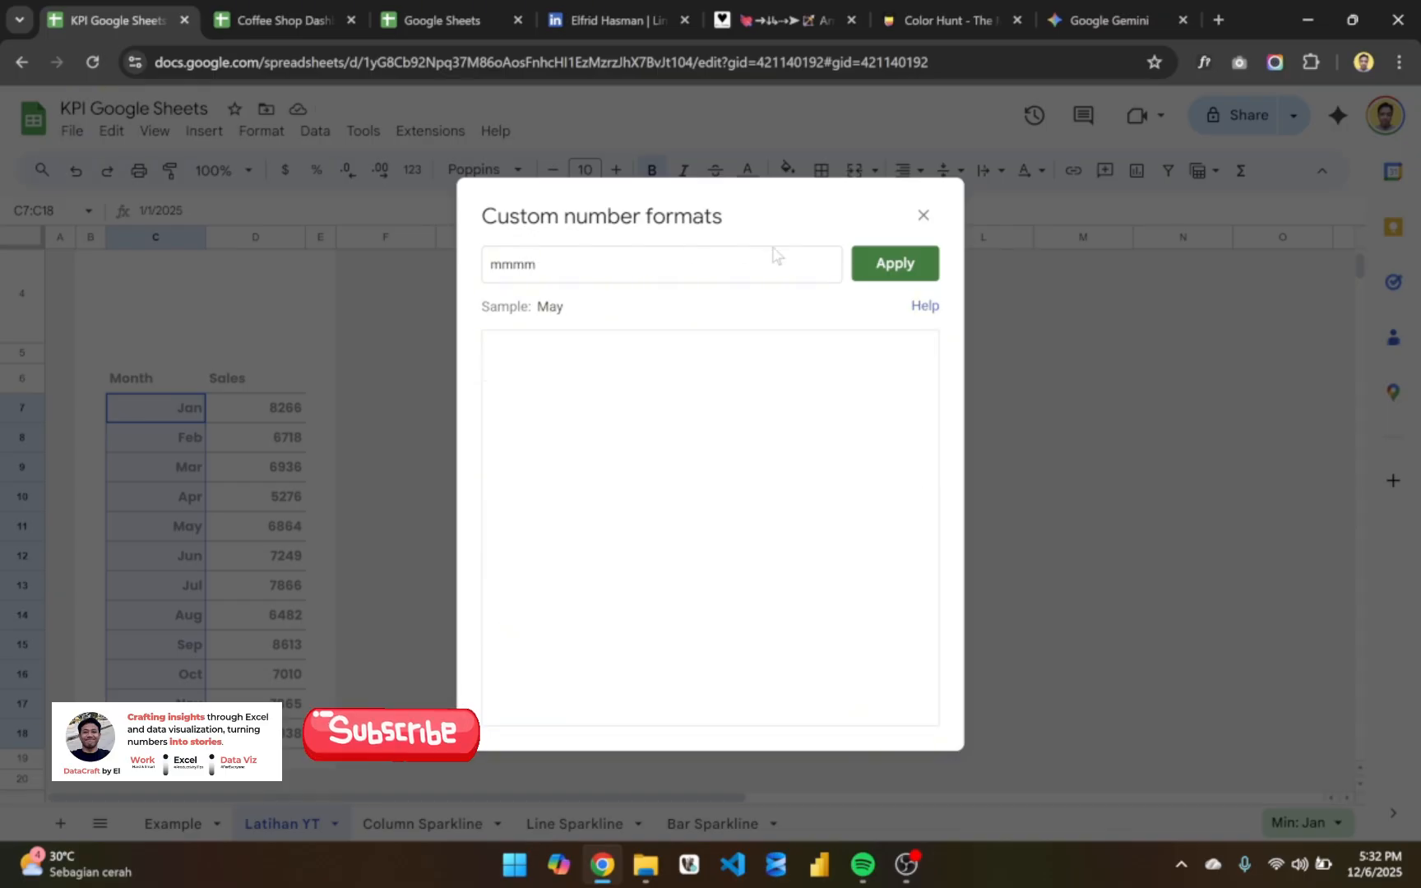
left_click(864, 266)
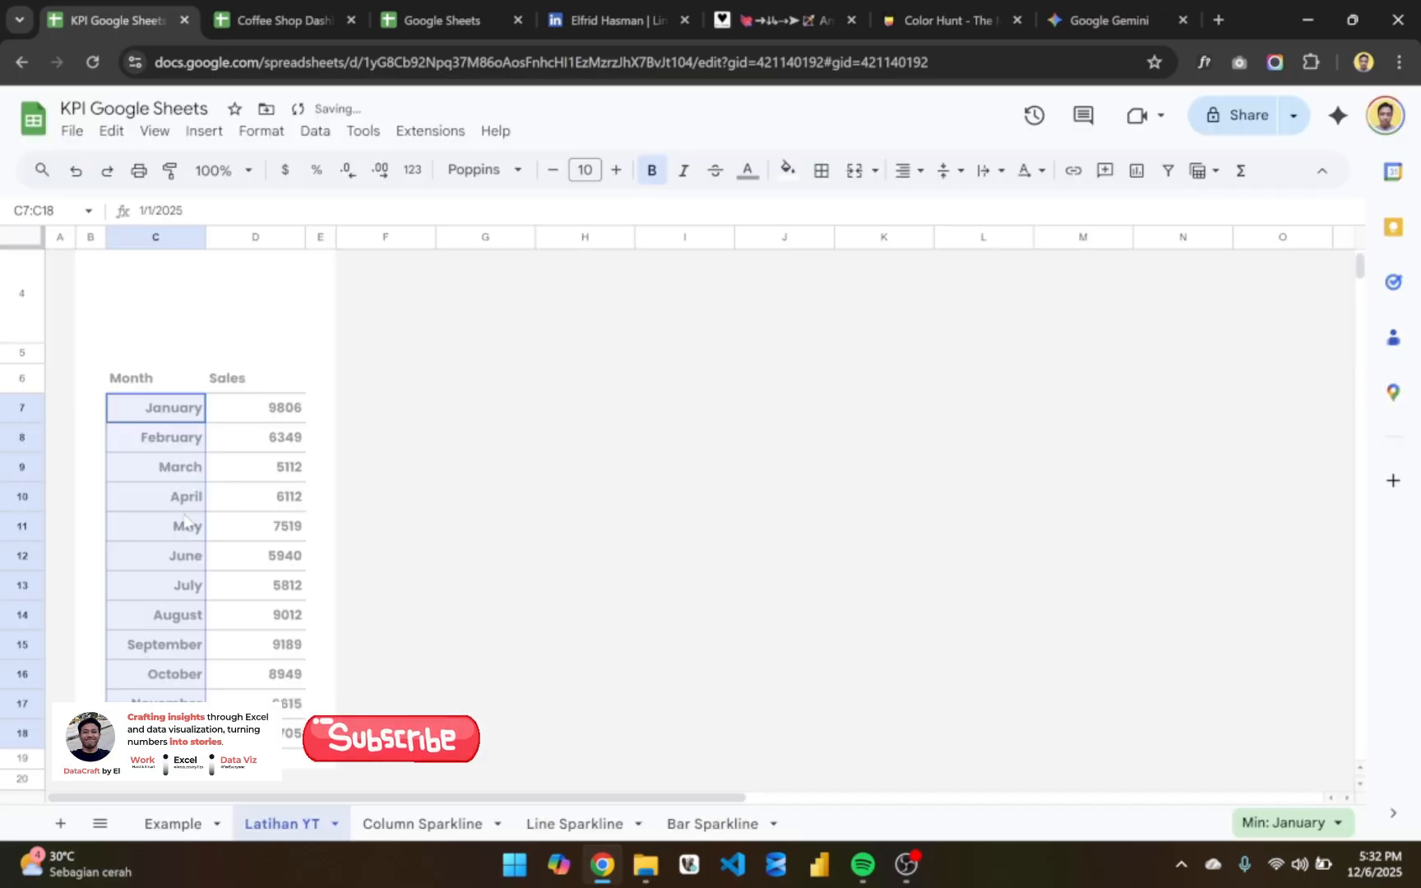
- Change the custom number format of C7:C18 to mmm yyyy for abbreviated month and year
left_click(412, 170)
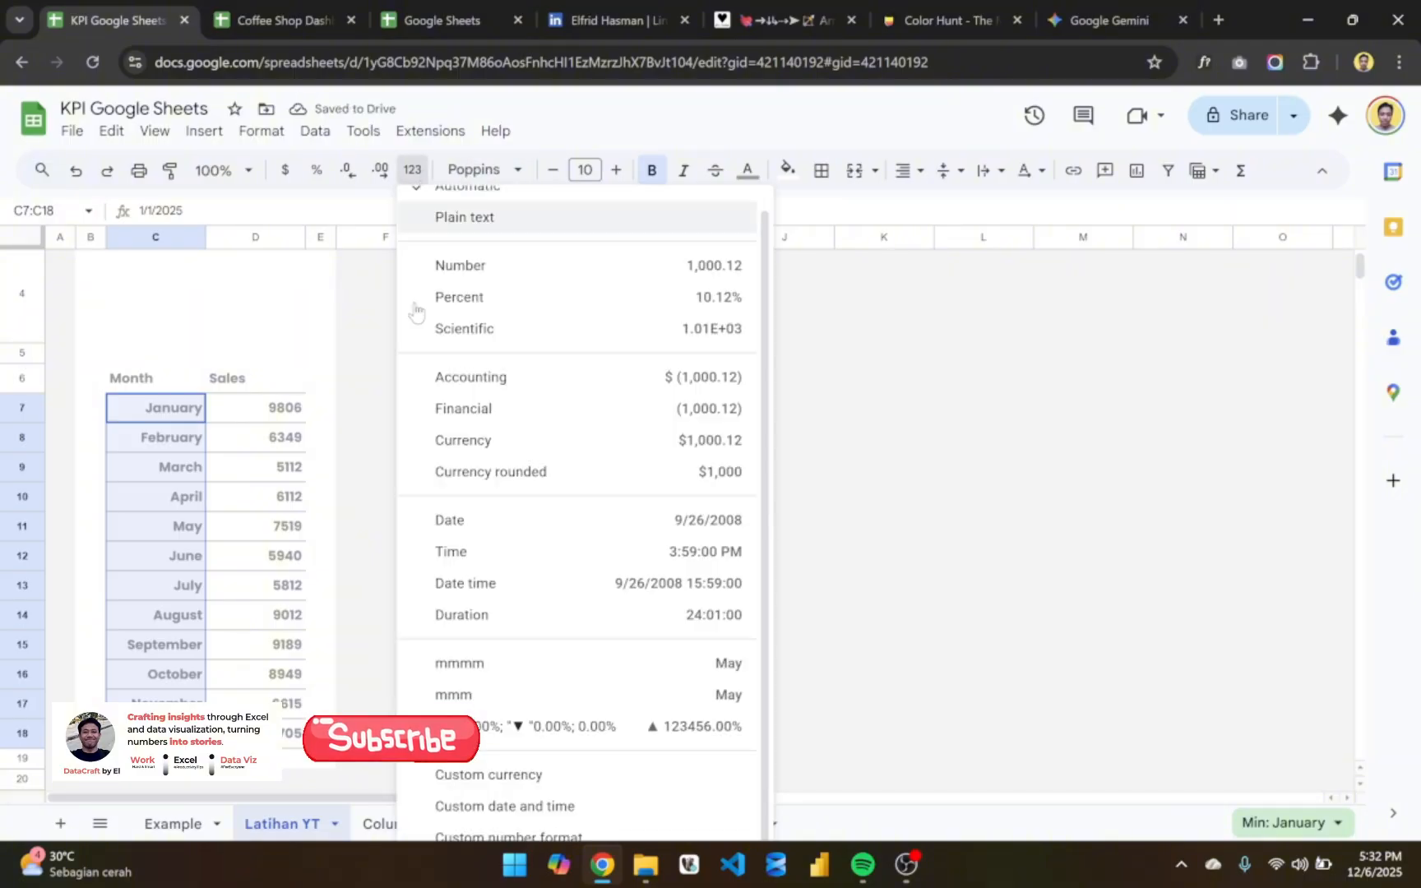
left_click(531, 837)
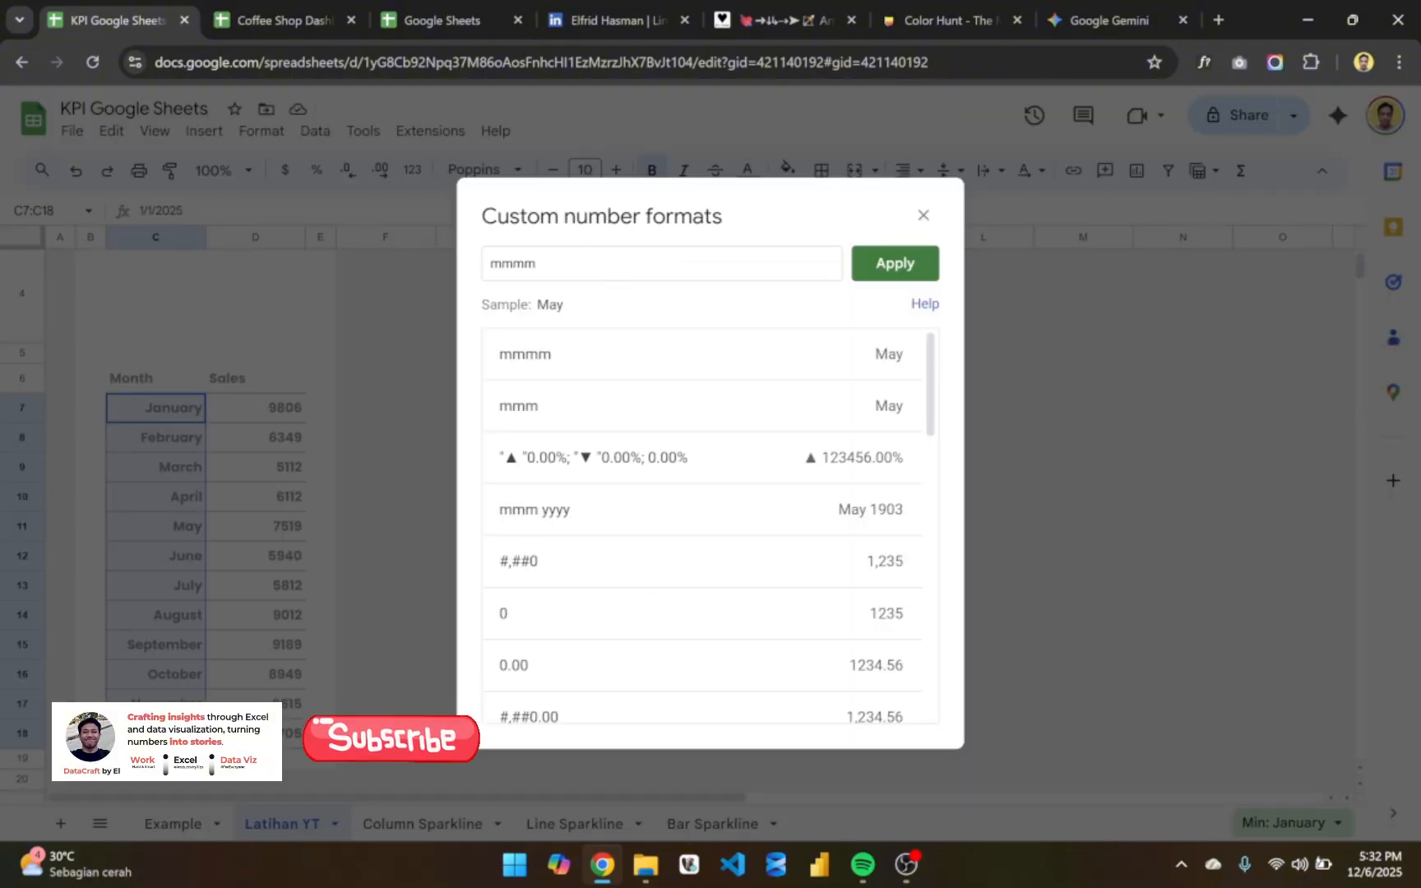
key("BackSpace")
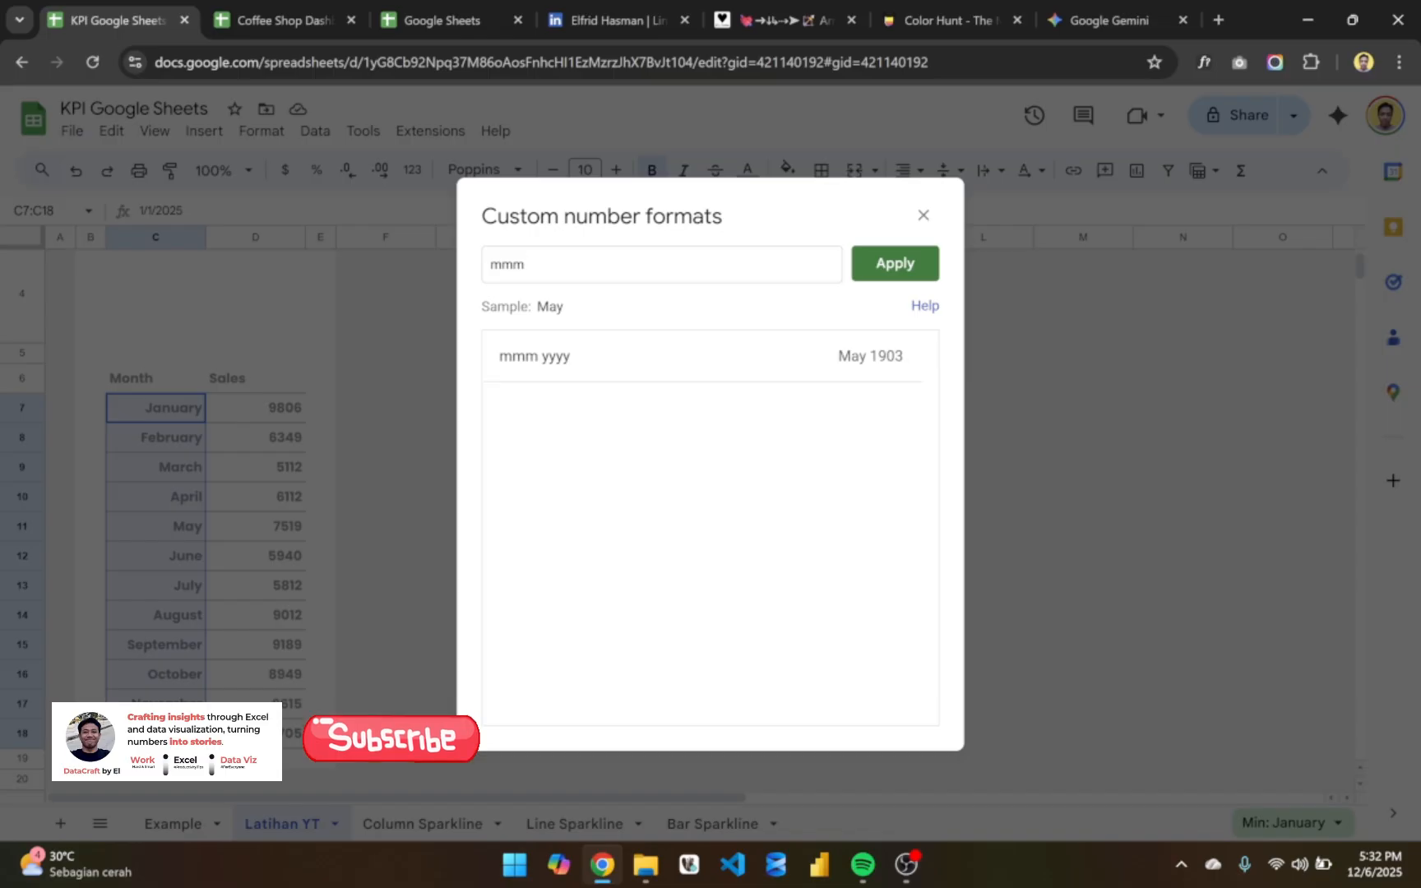
type("yyyy")
left_click(882, 272)
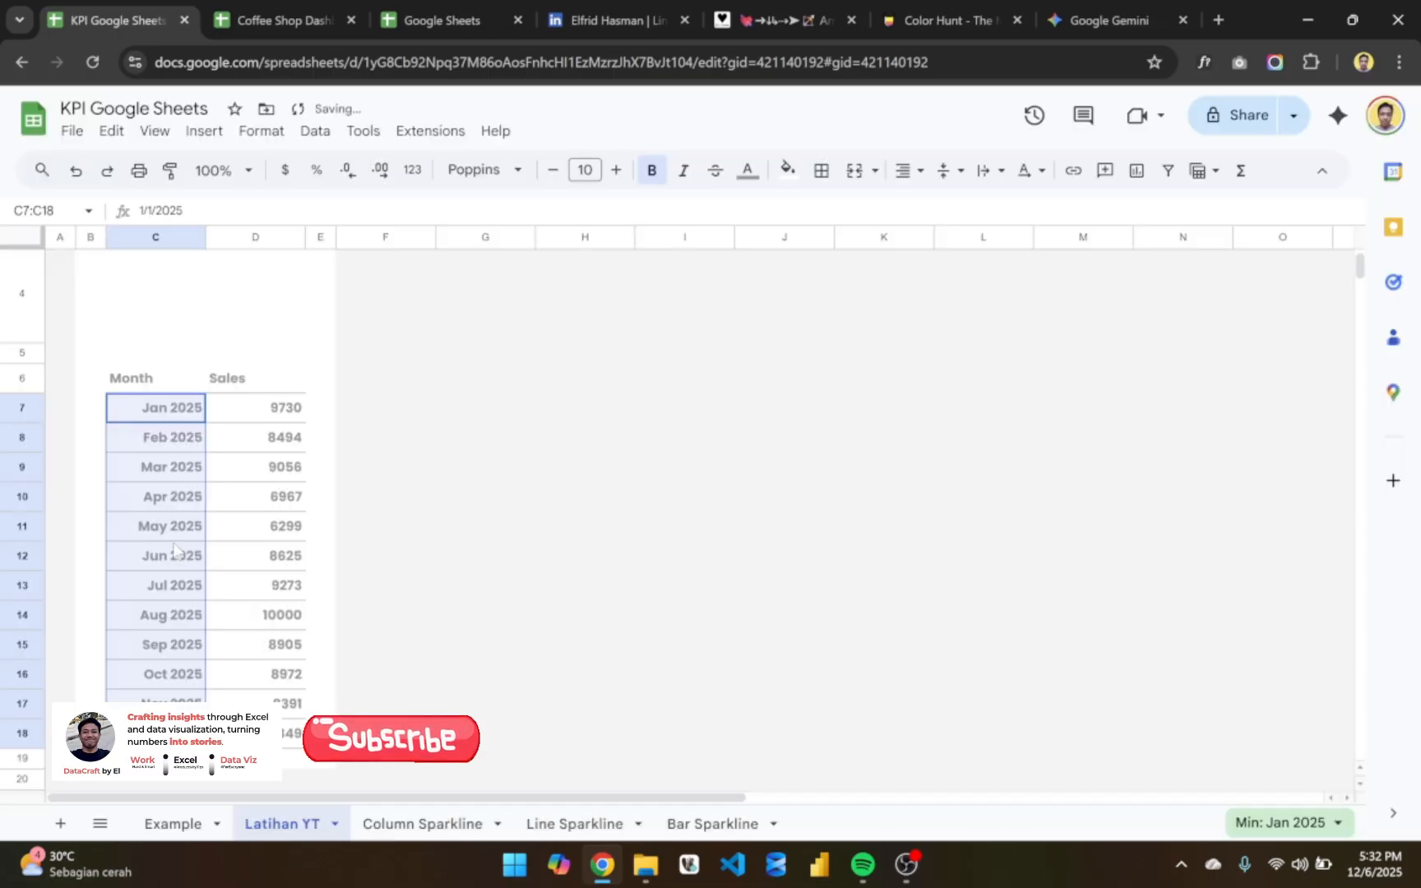
- Set the month dates in C7:C18 to the mmm number format and left-align them
left_click(412, 169)
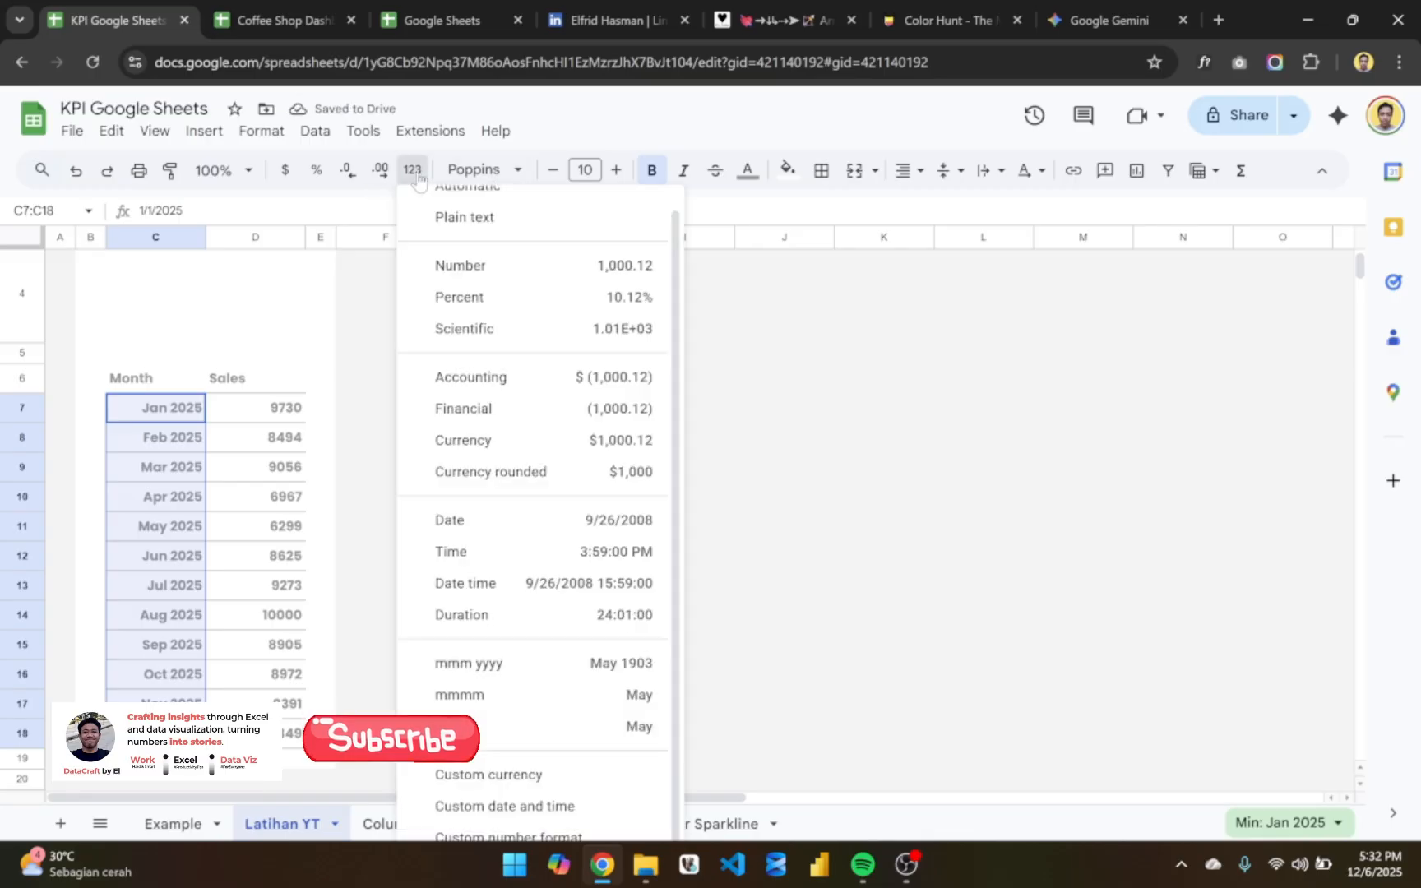
left_click(488, 728)
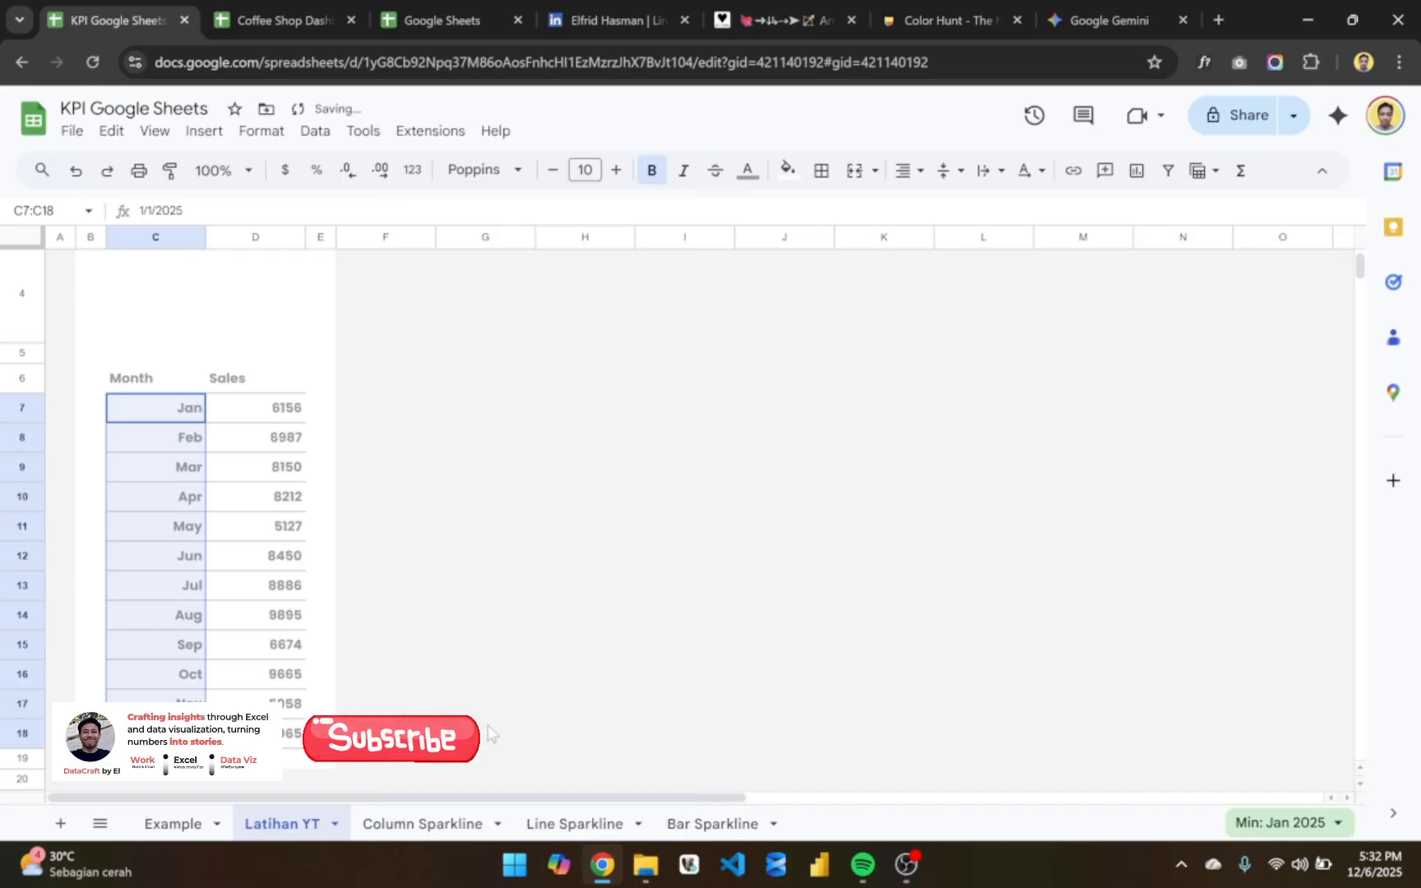
left_click(907, 172)
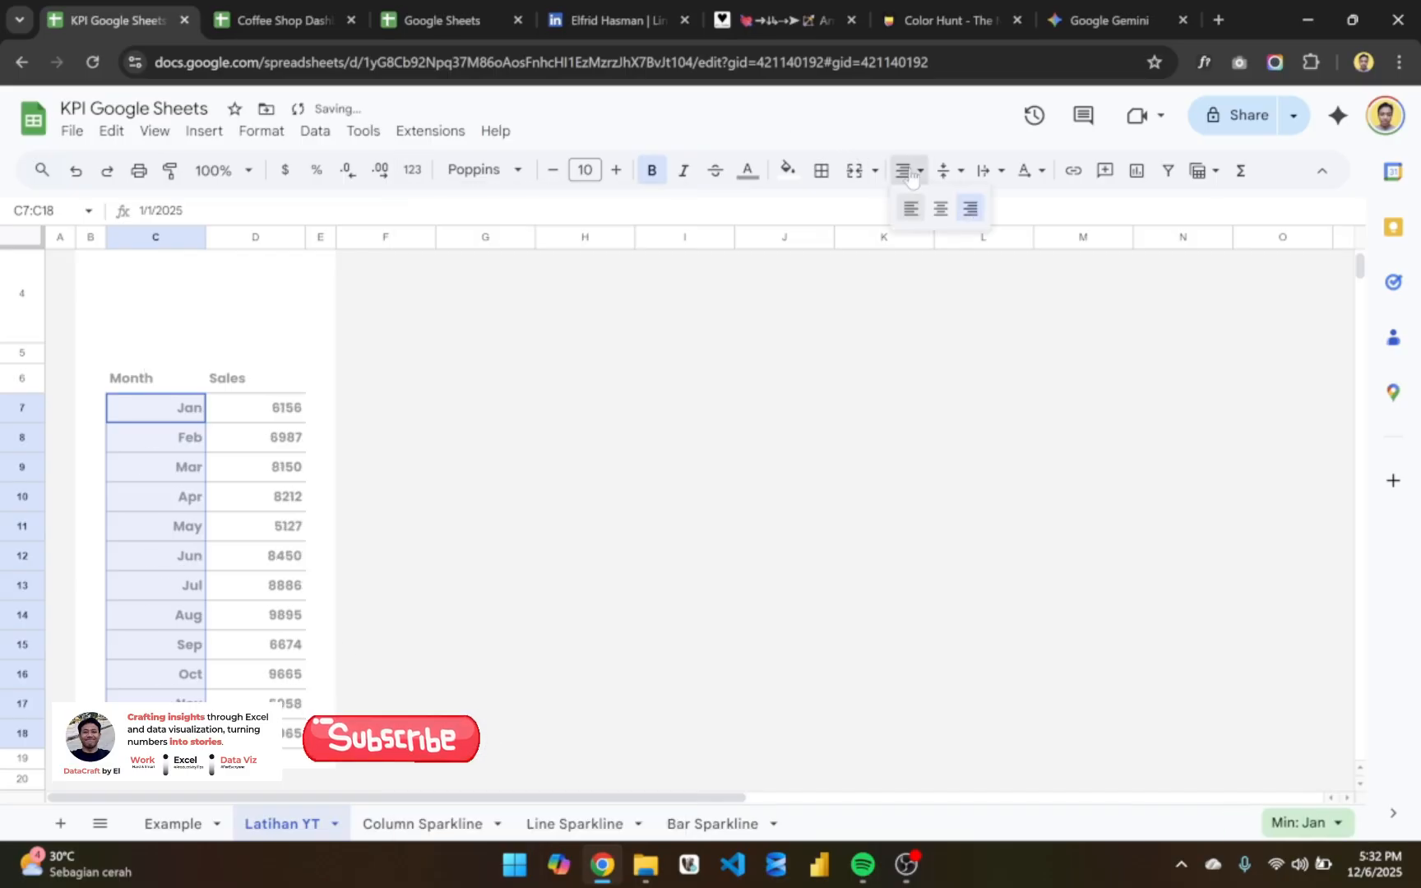
left_click(910, 208)
left_click(437, 480)
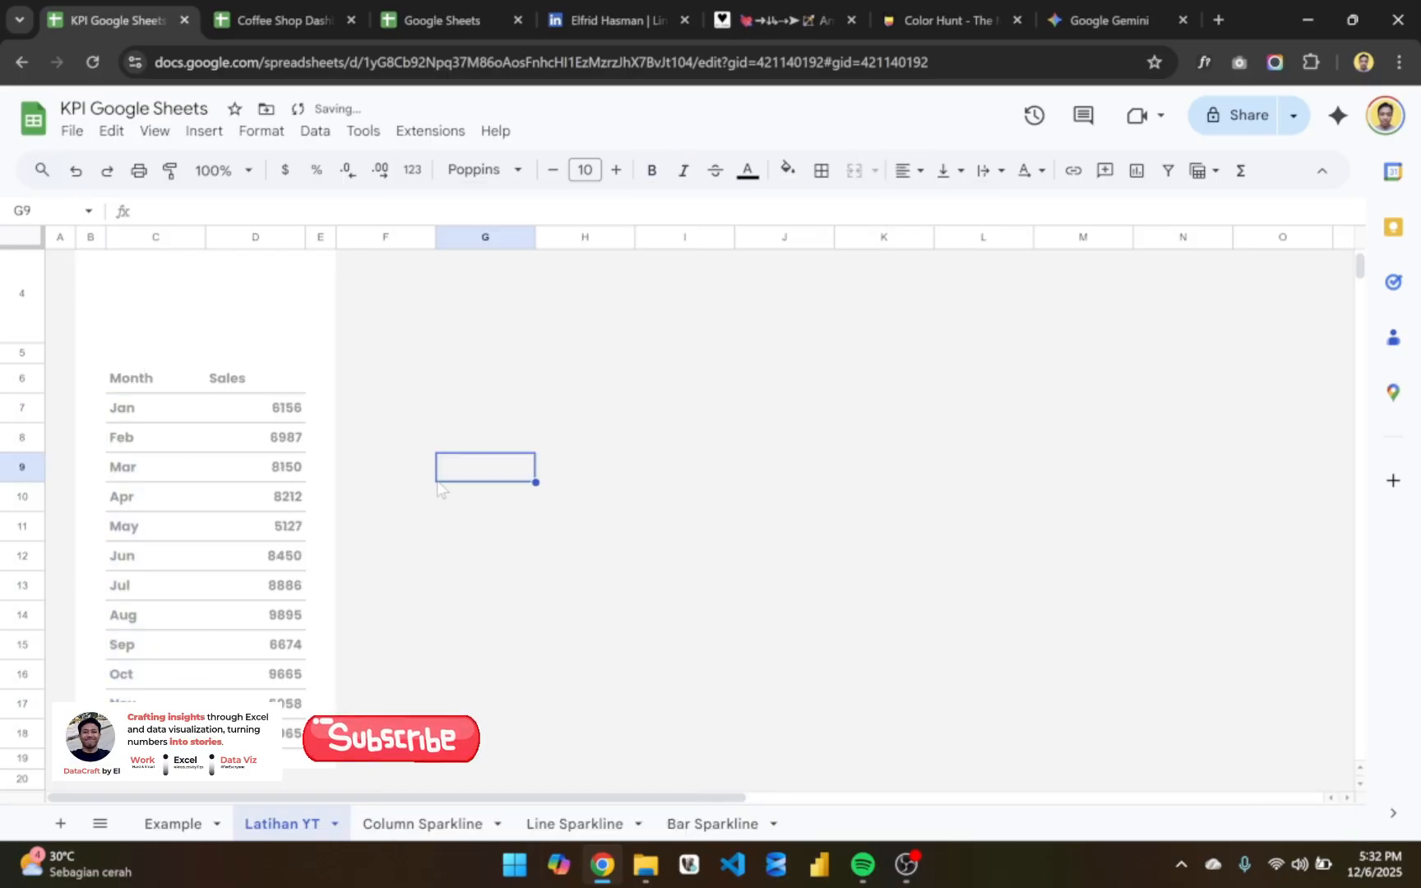
- Enter =SUM(D7:D18) in C3 beneath the TOTAL SALES label to total the monthly sales
scroll(436, 481, "up", 2)
left_click(150, 386)
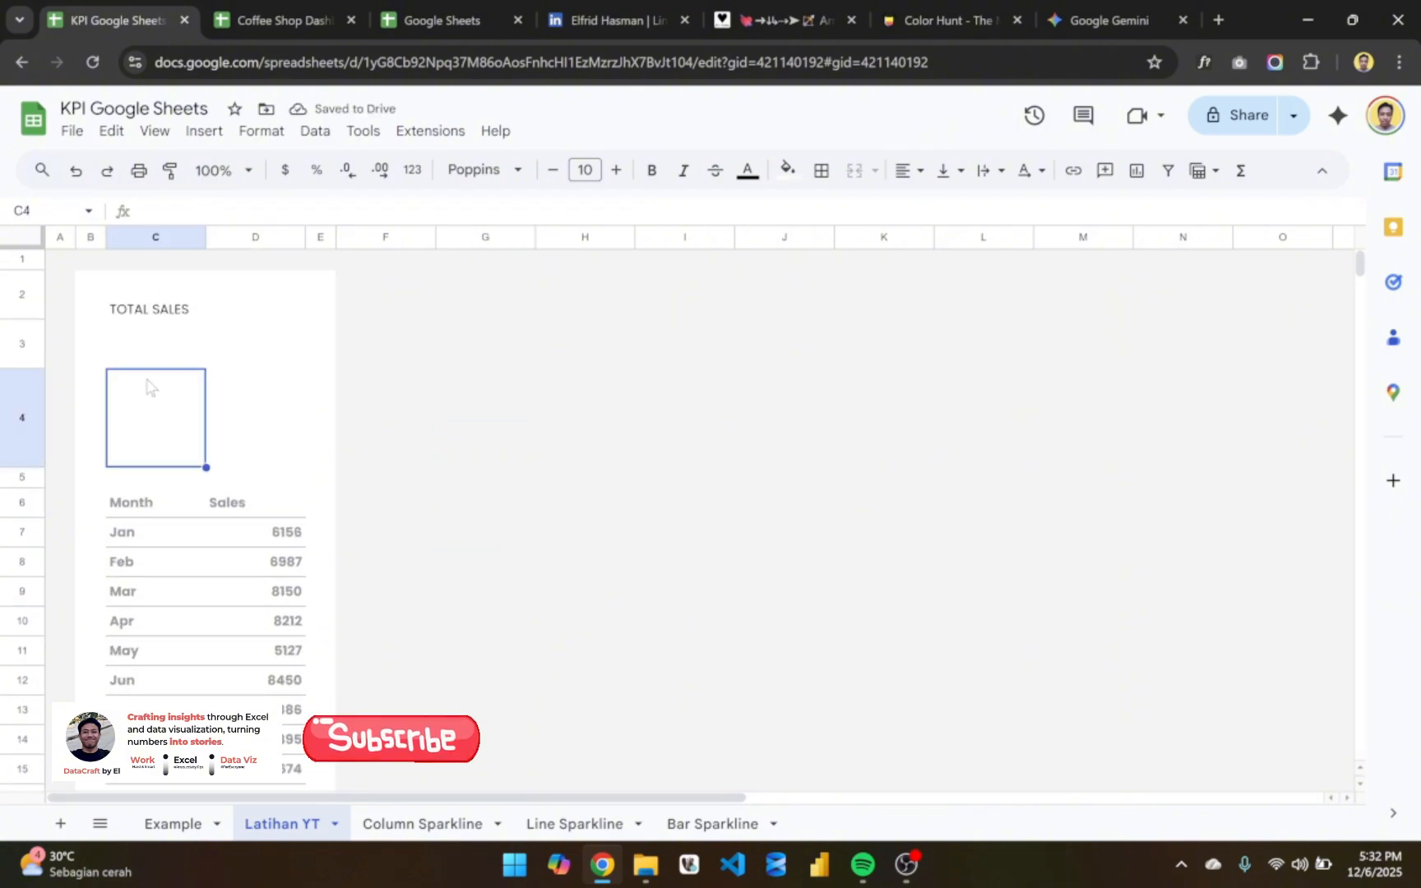
left_click(139, 351)
left_click(146, 380)
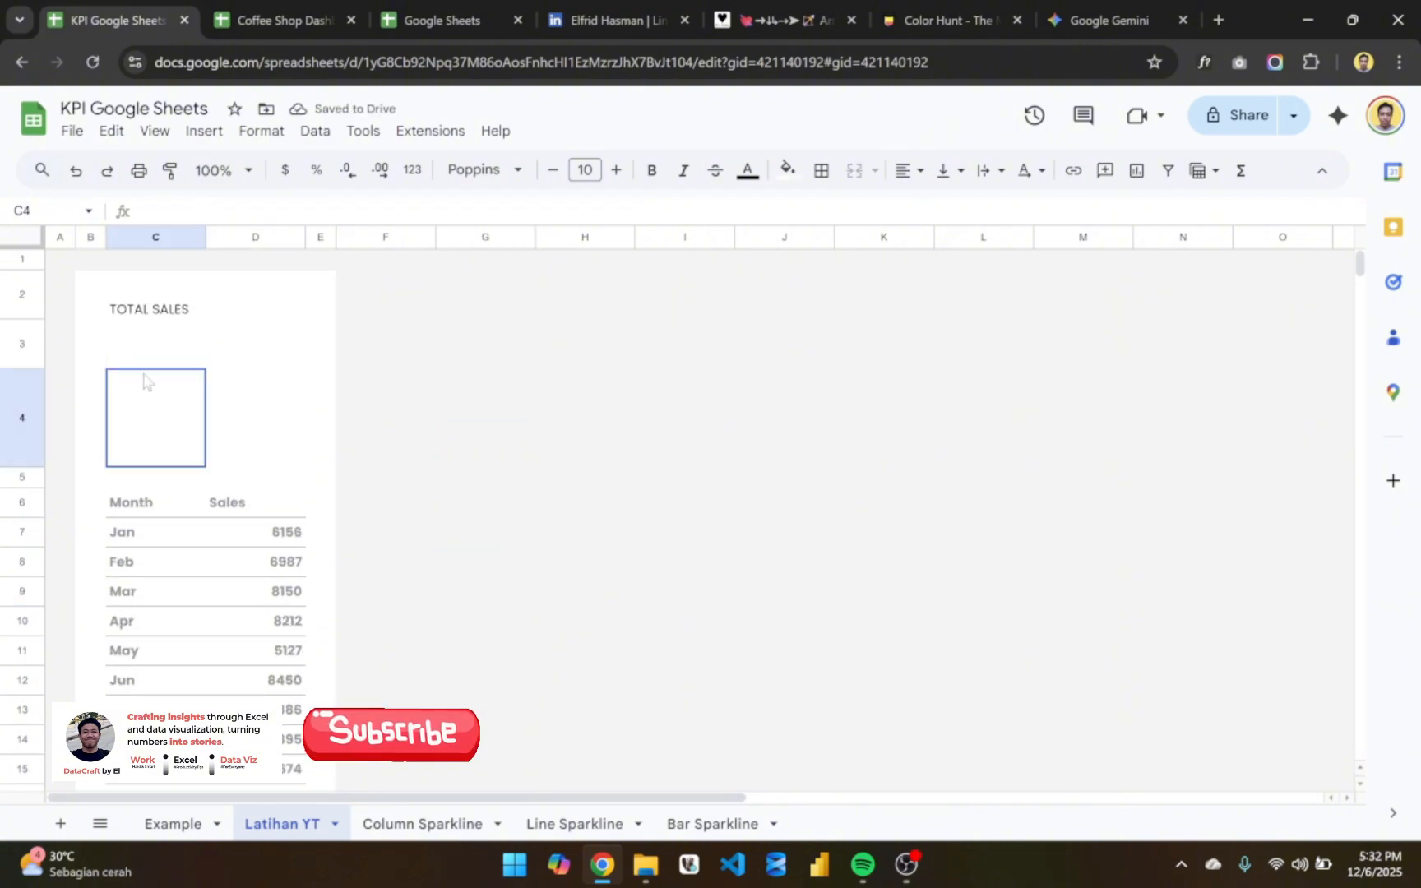
left_click(175, 345)
key("Down")
left_click(174, 345)
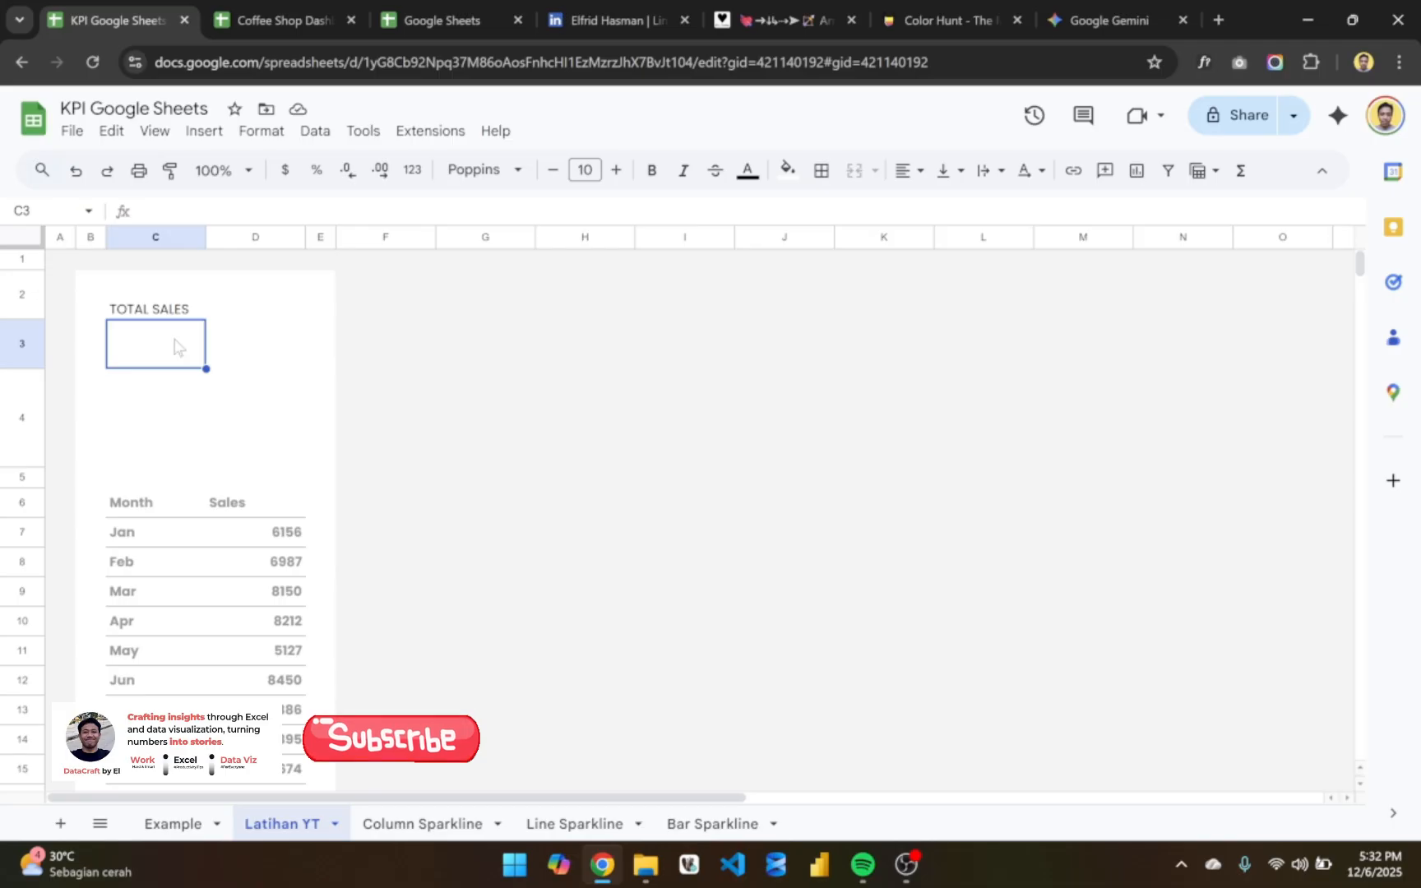
type("=su")
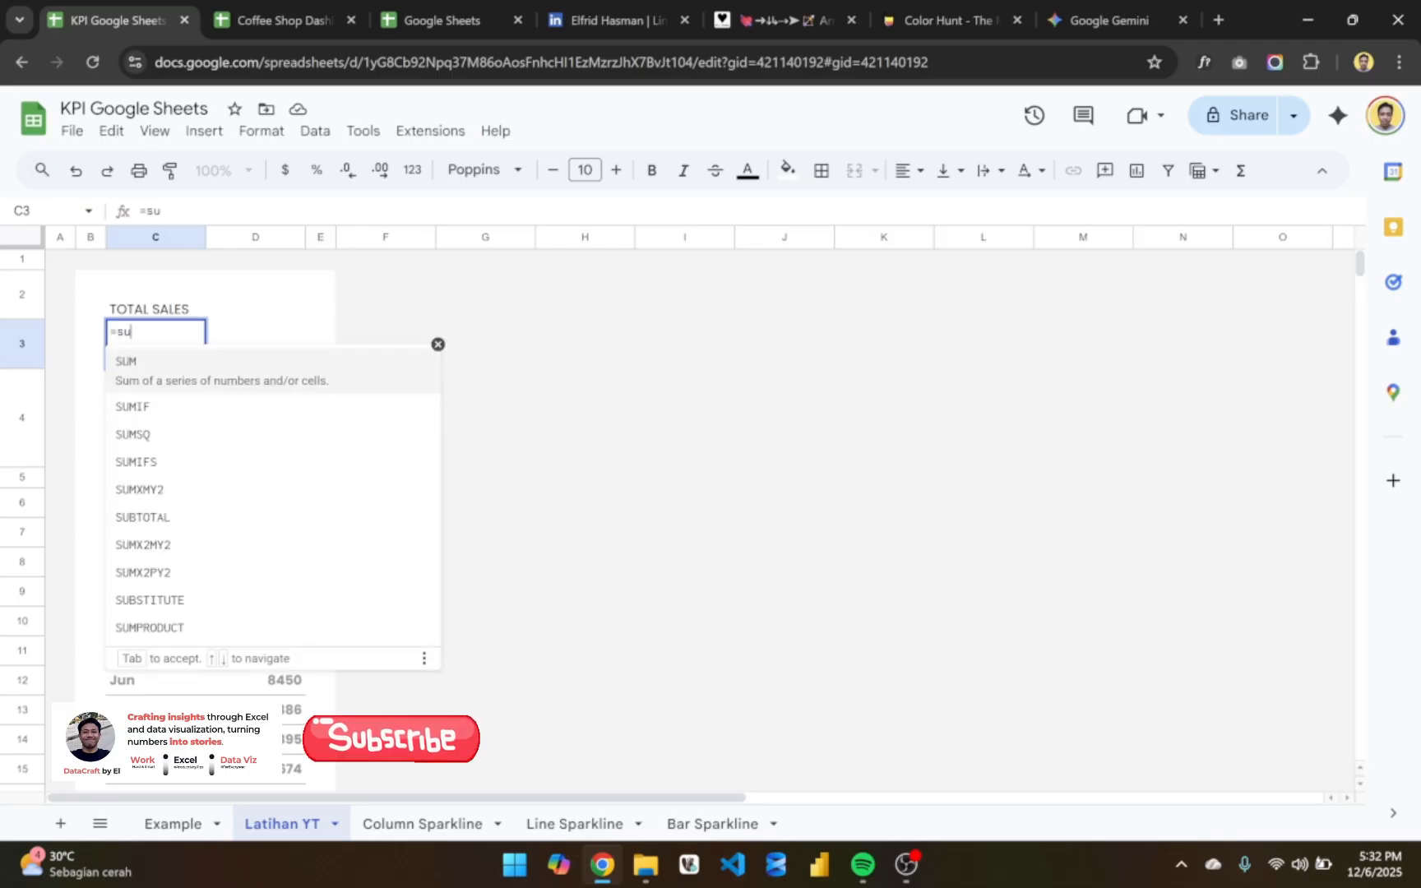
key("Tab")
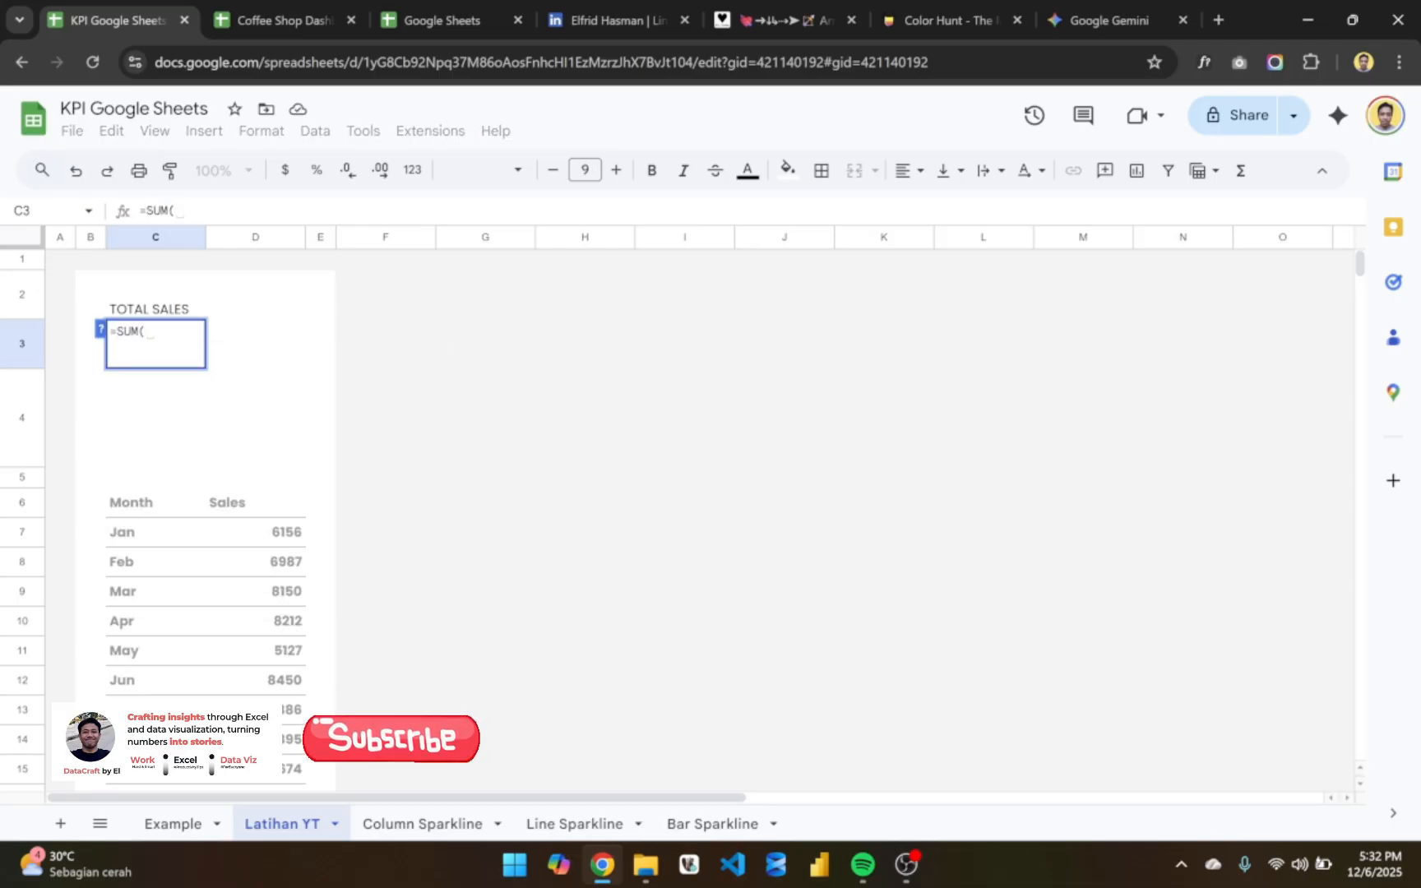
left_click(257, 535)
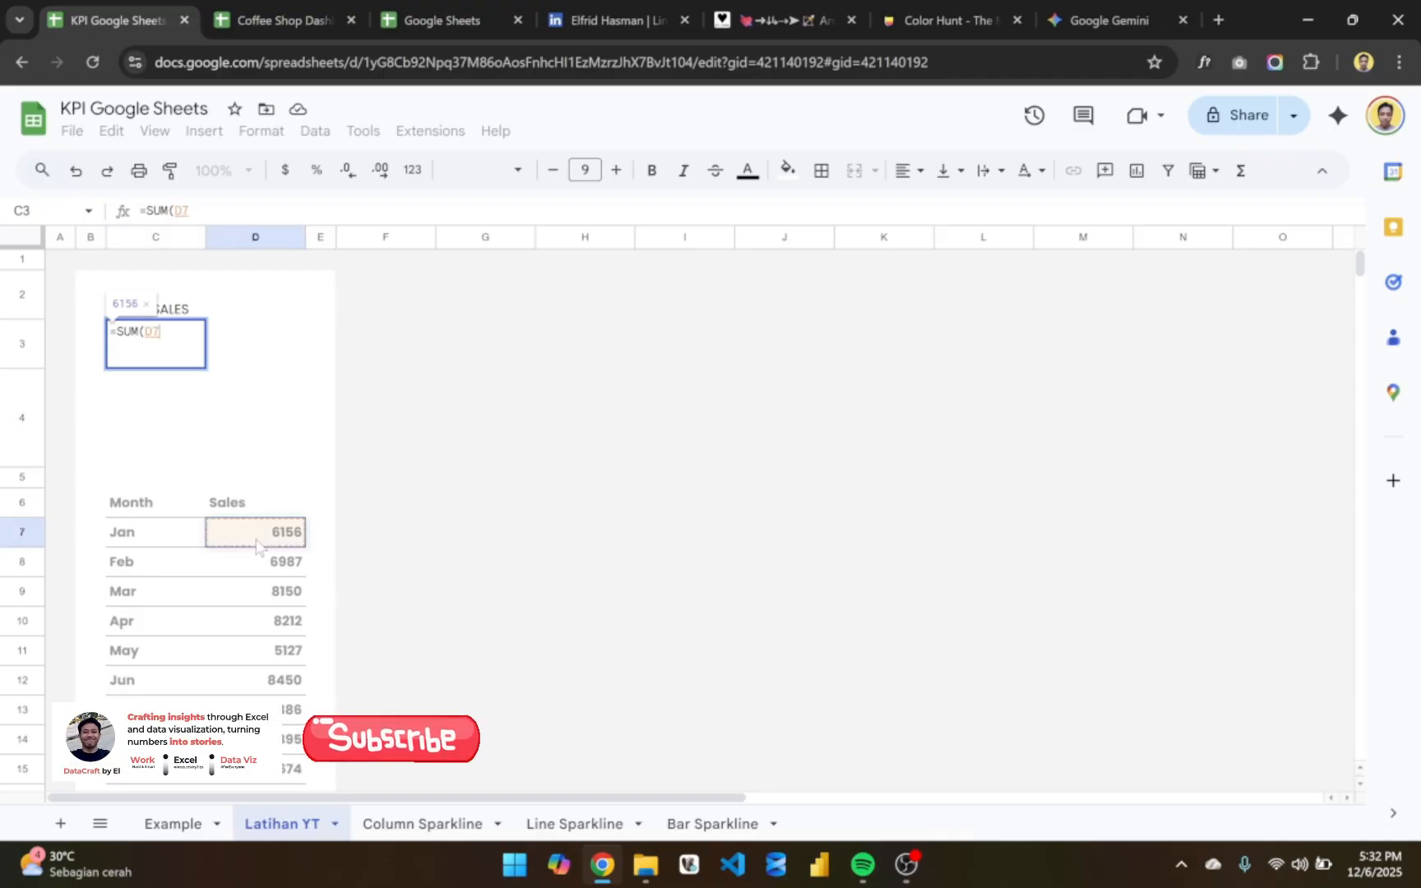
key("ctrl+shift+Down")
type(")")
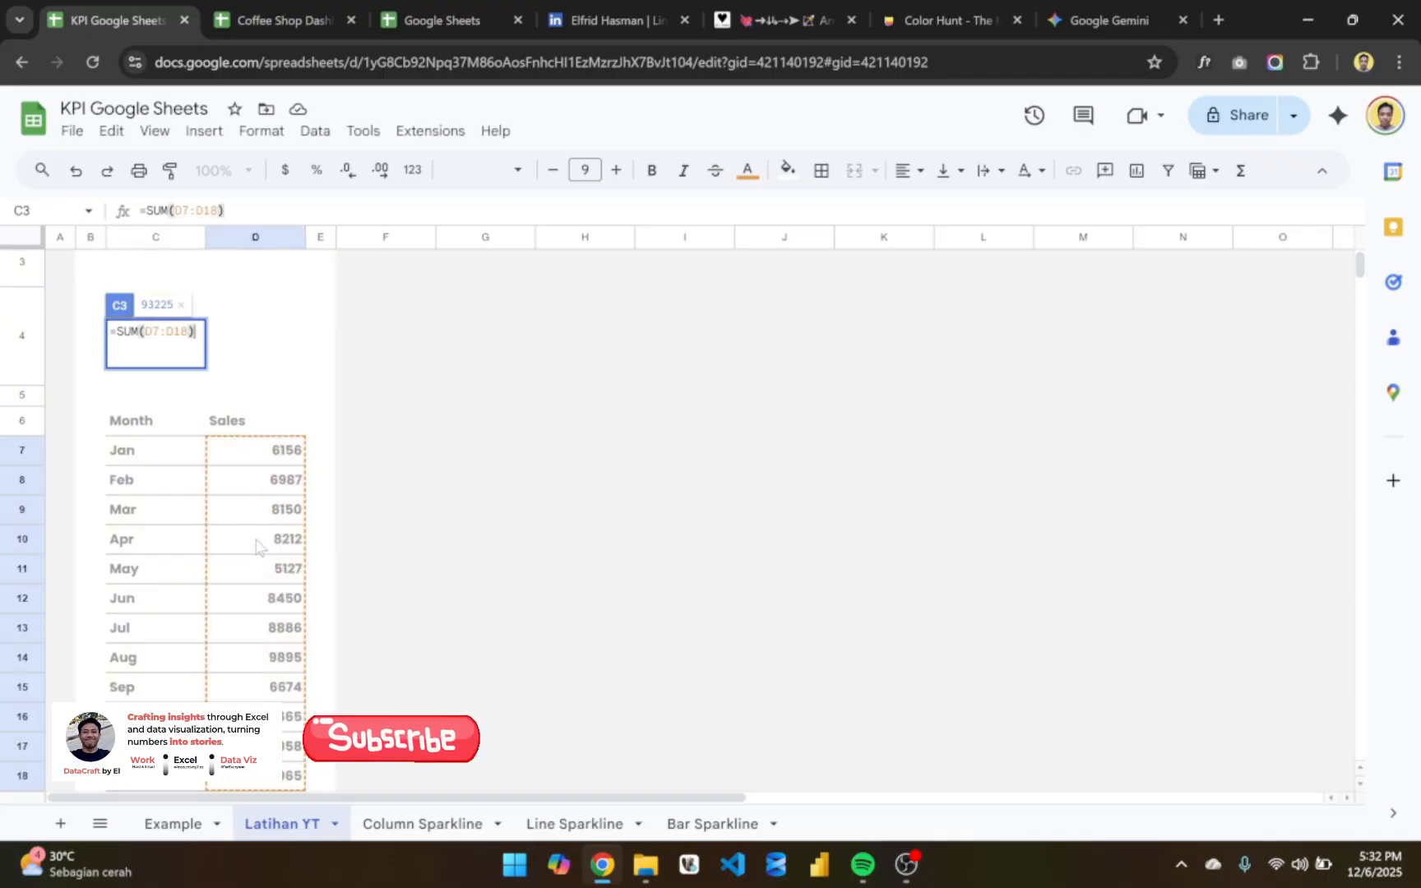
key("Return")
- Check the total's text formatting on the Example sheet and make C3 on Latihan YT bold to match
left_click(179, 354)
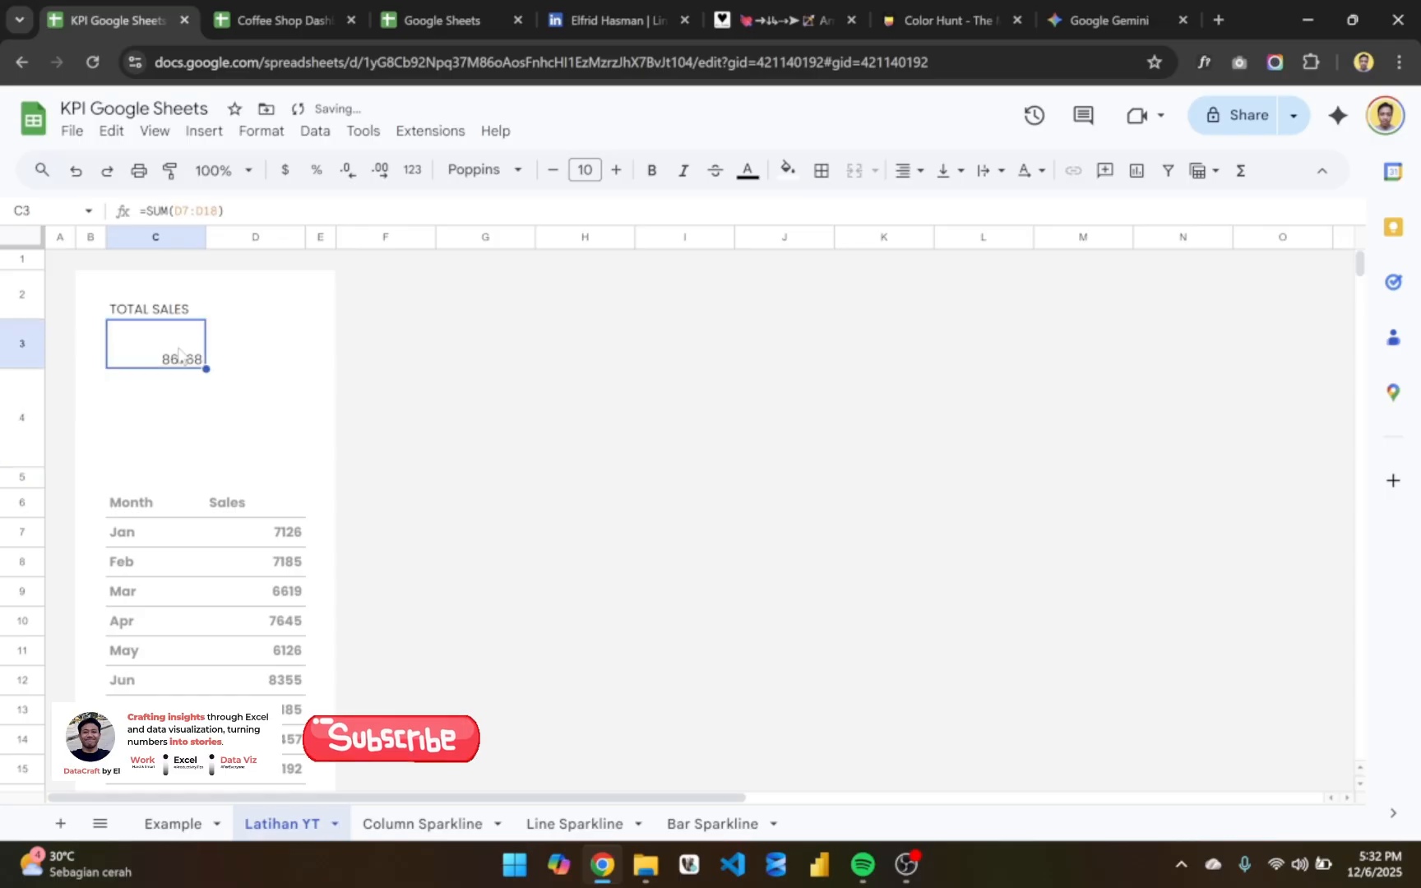
left_click(179, 833)
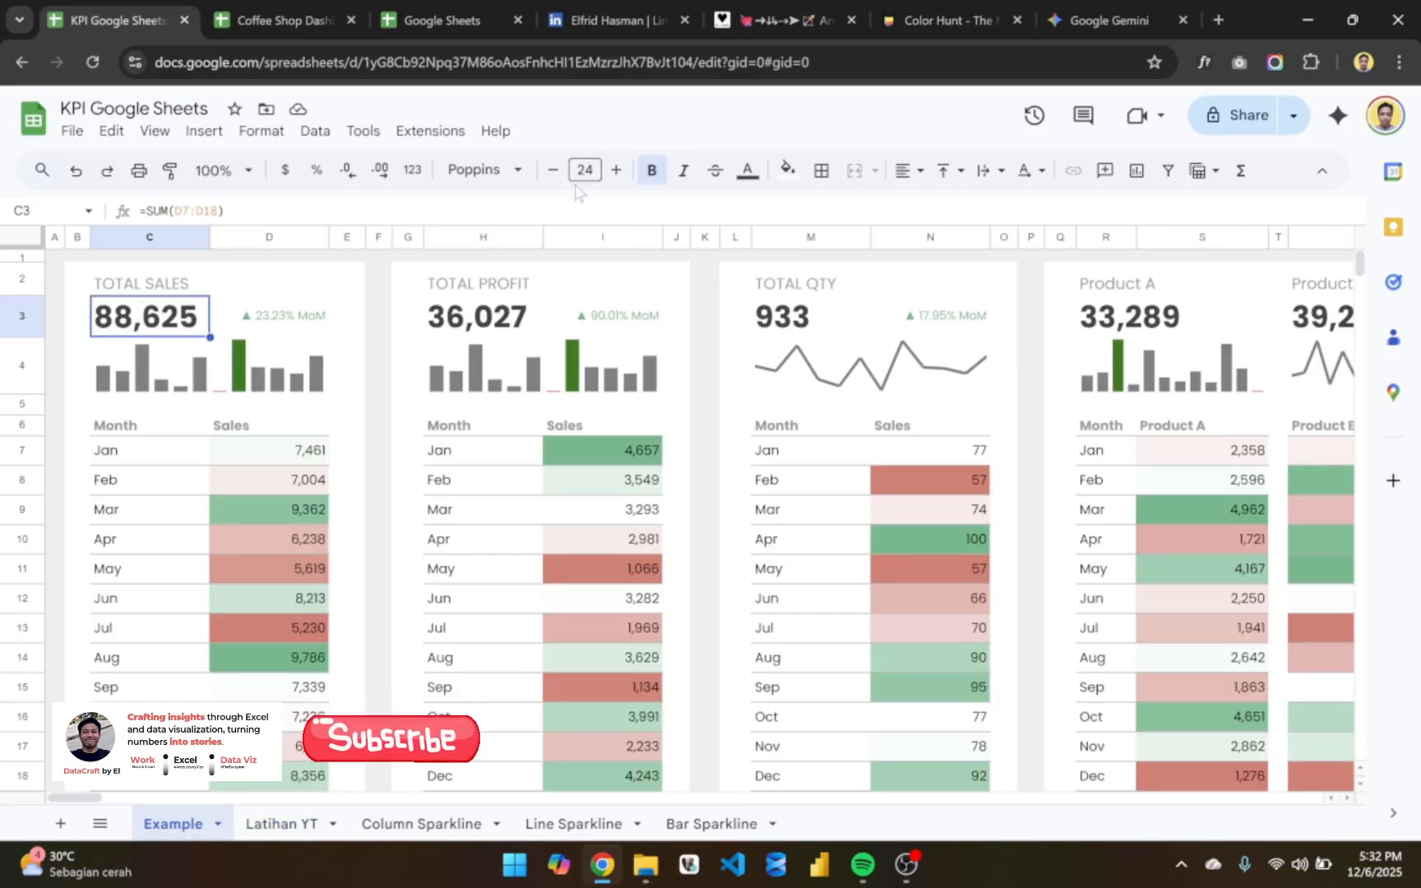
left_click(293, 832)
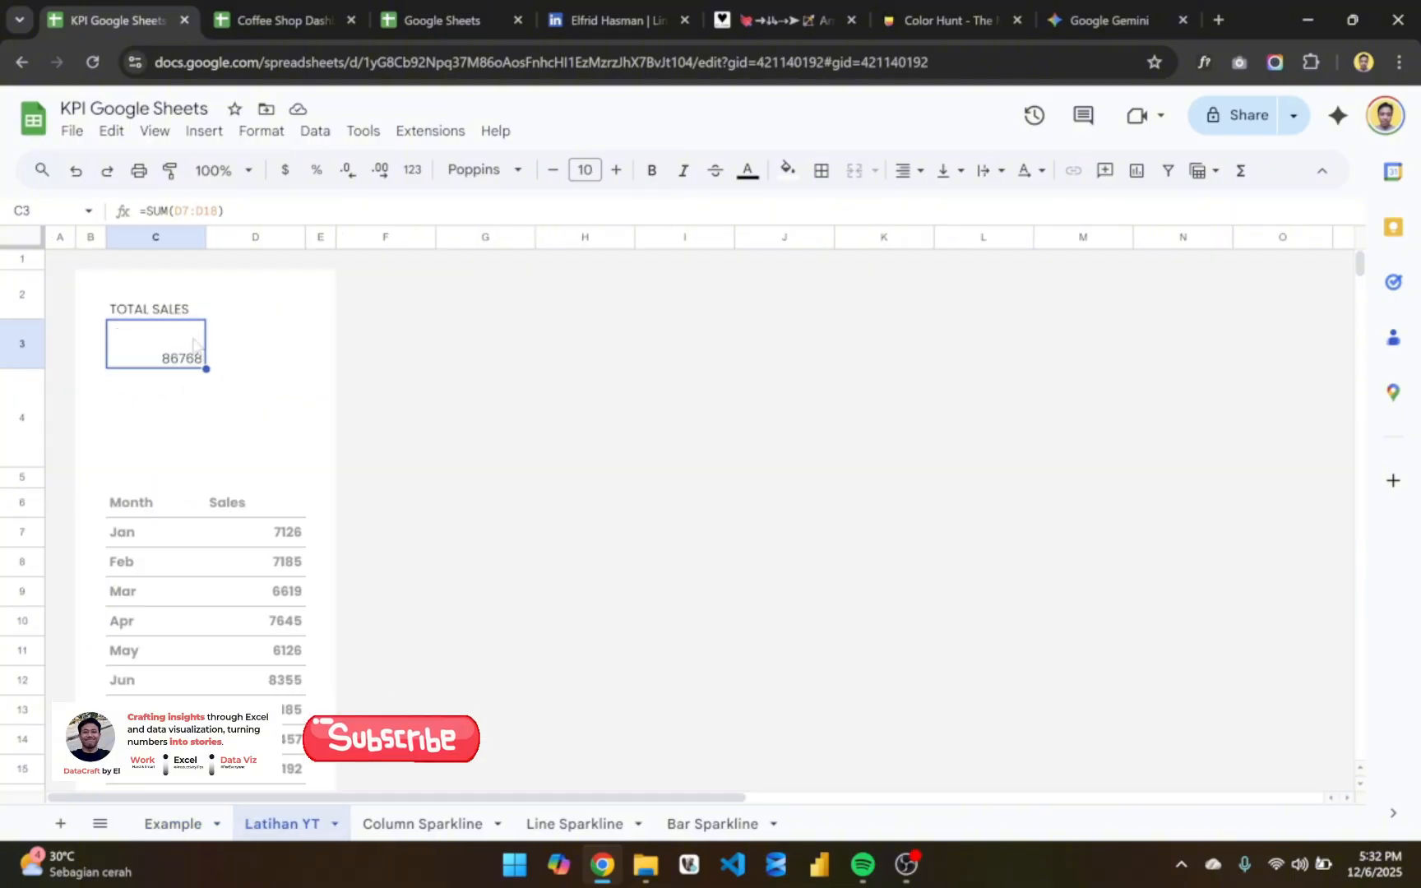
left_click(486, 170)
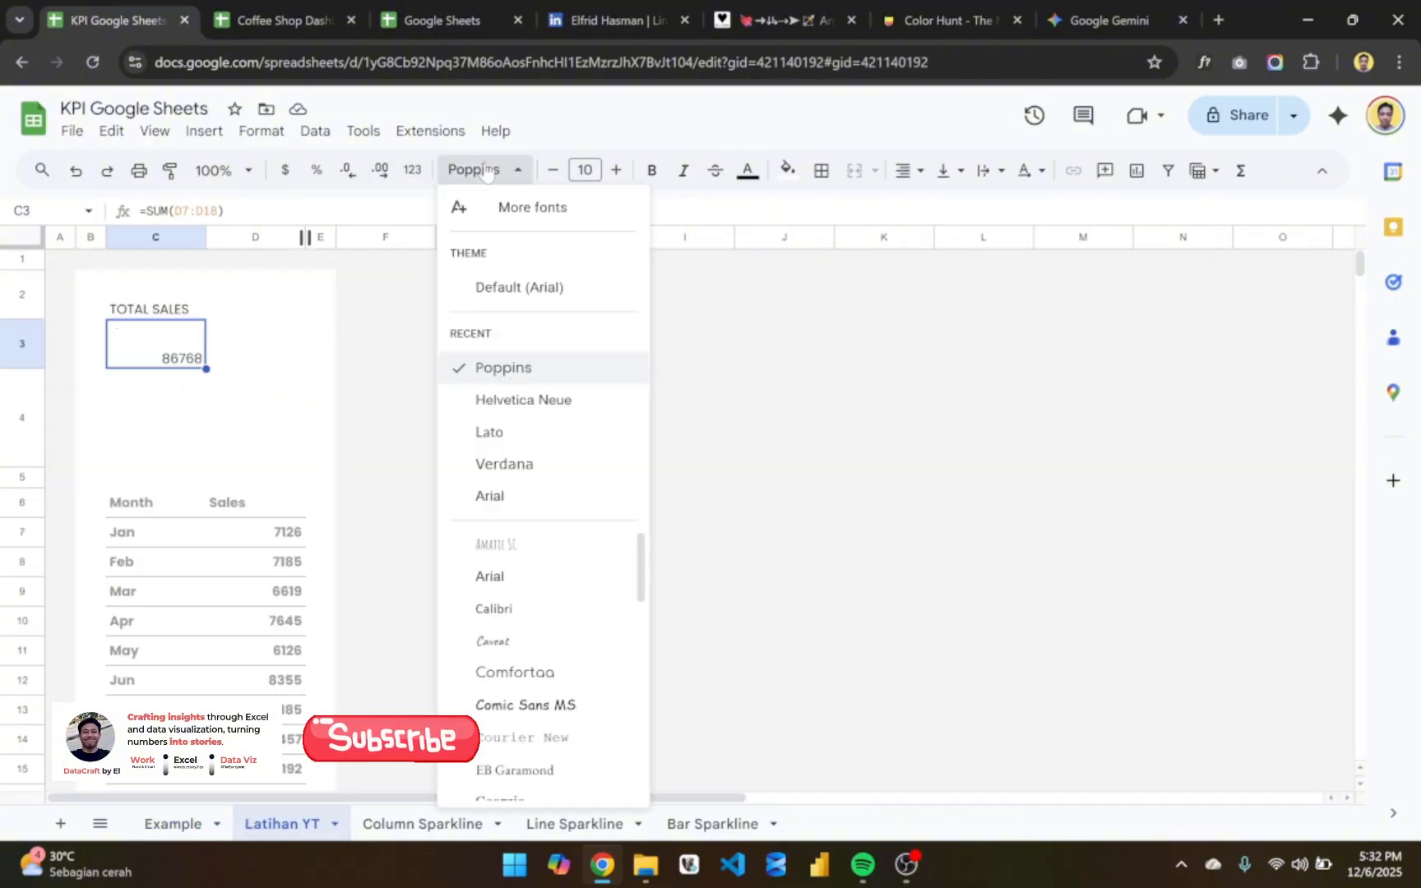
left_click(653, 171)
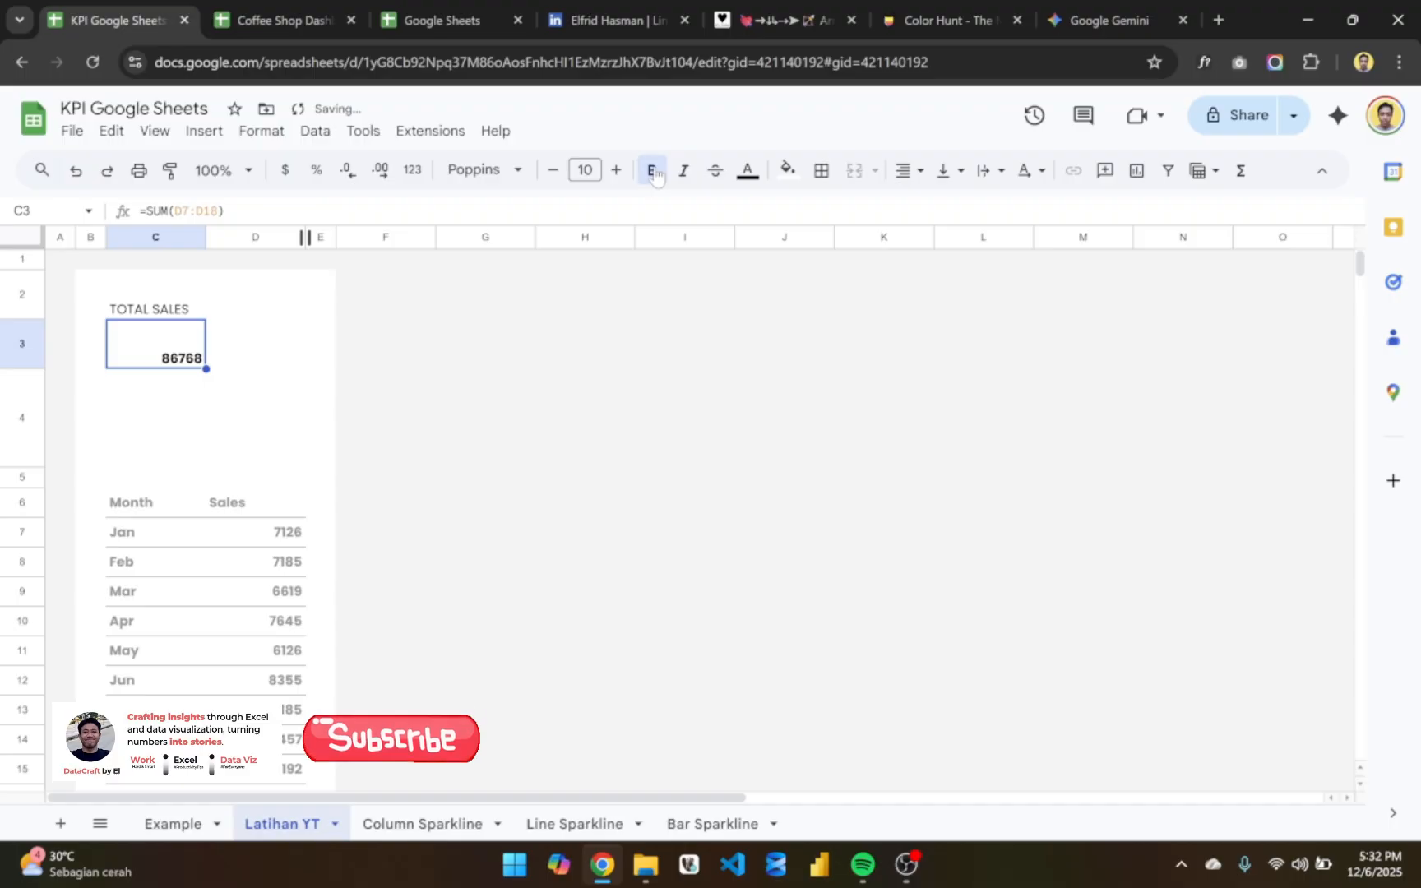
- Format the sales values in D7:D18 as Number with no decimal places
left_click(257, 536)
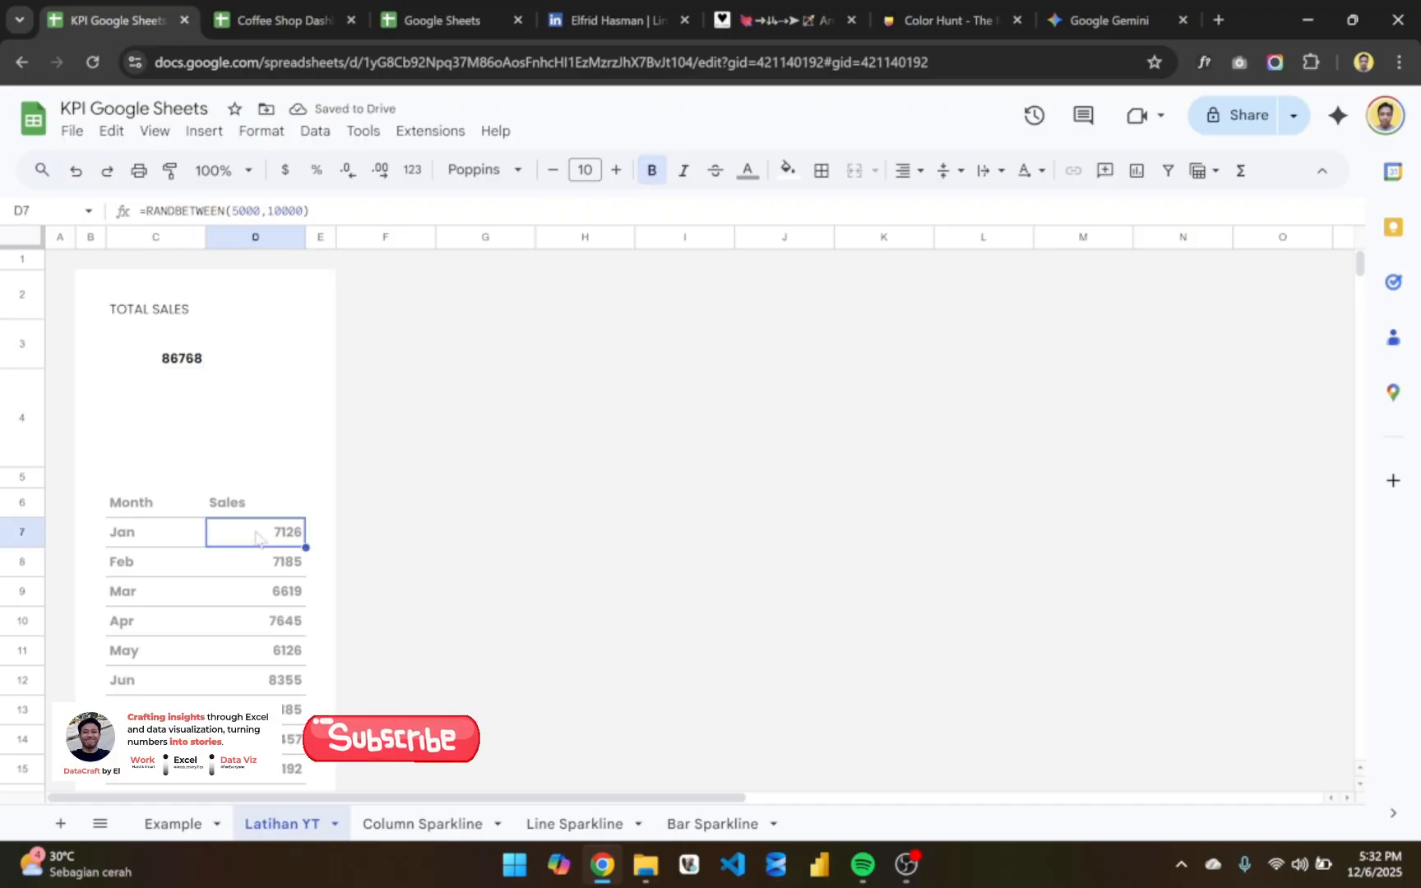
key("ctrl+shift+Down")
scroll(549, 419, "up", 2)
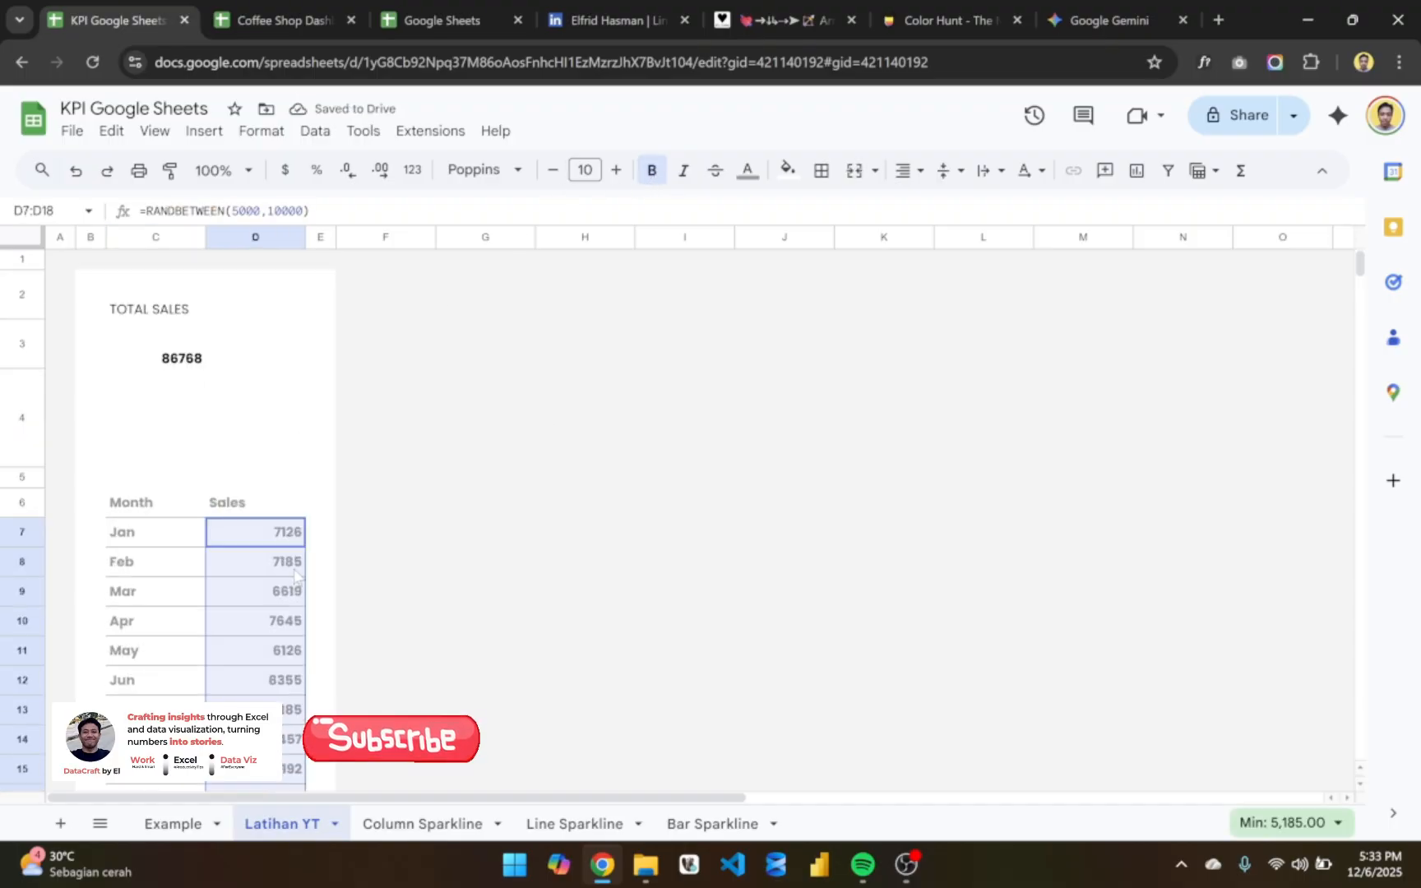
scroll(295, 575, "down", 2)
scroll(295, 575, "up", 2)
scroll(294, 575, "down", 2)
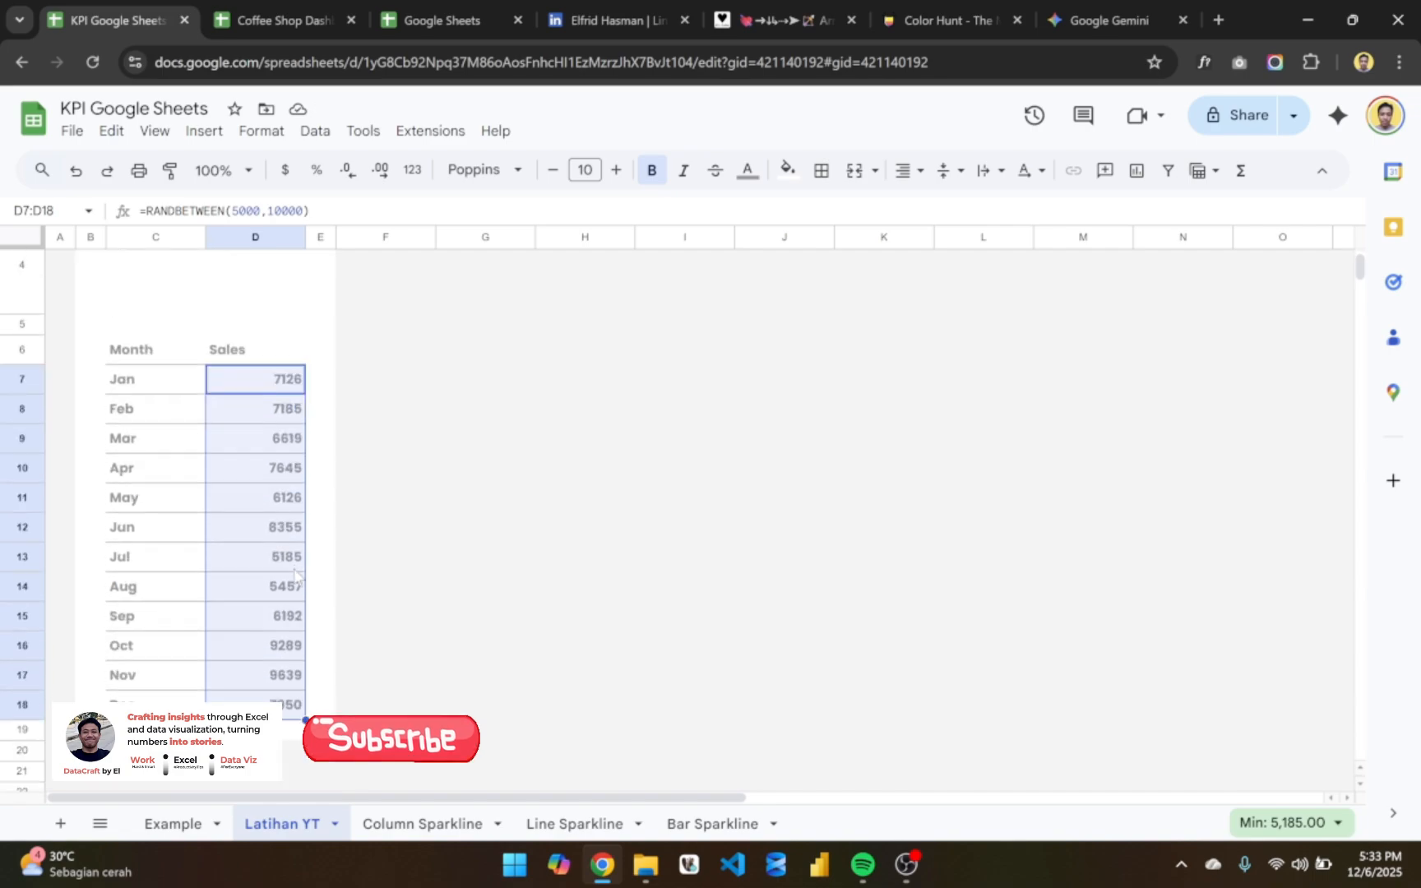
scroll(294, 576, "up", 2)
left_click(414, 170)
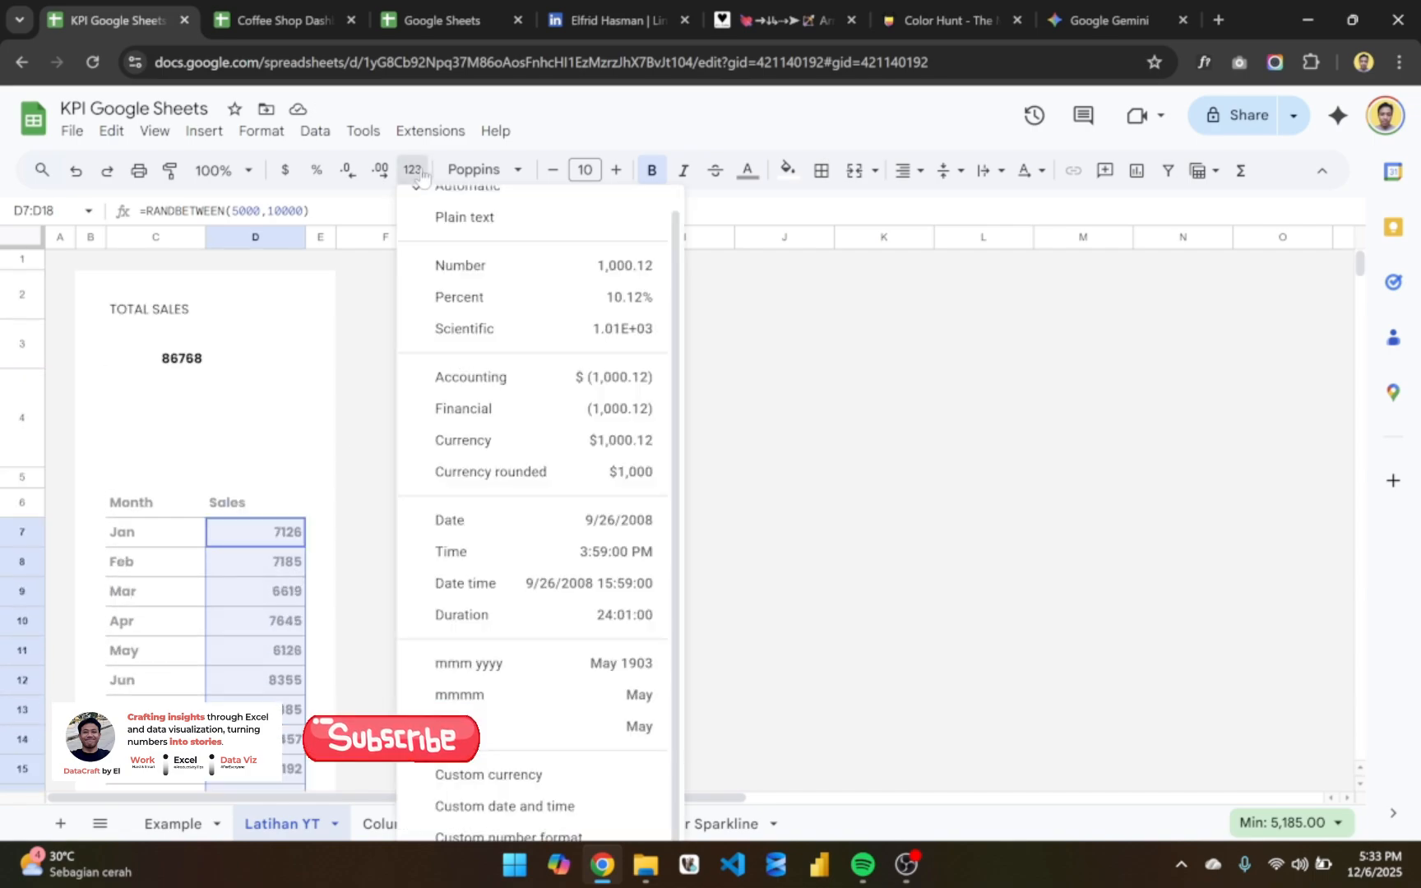
left_click(457, 267)
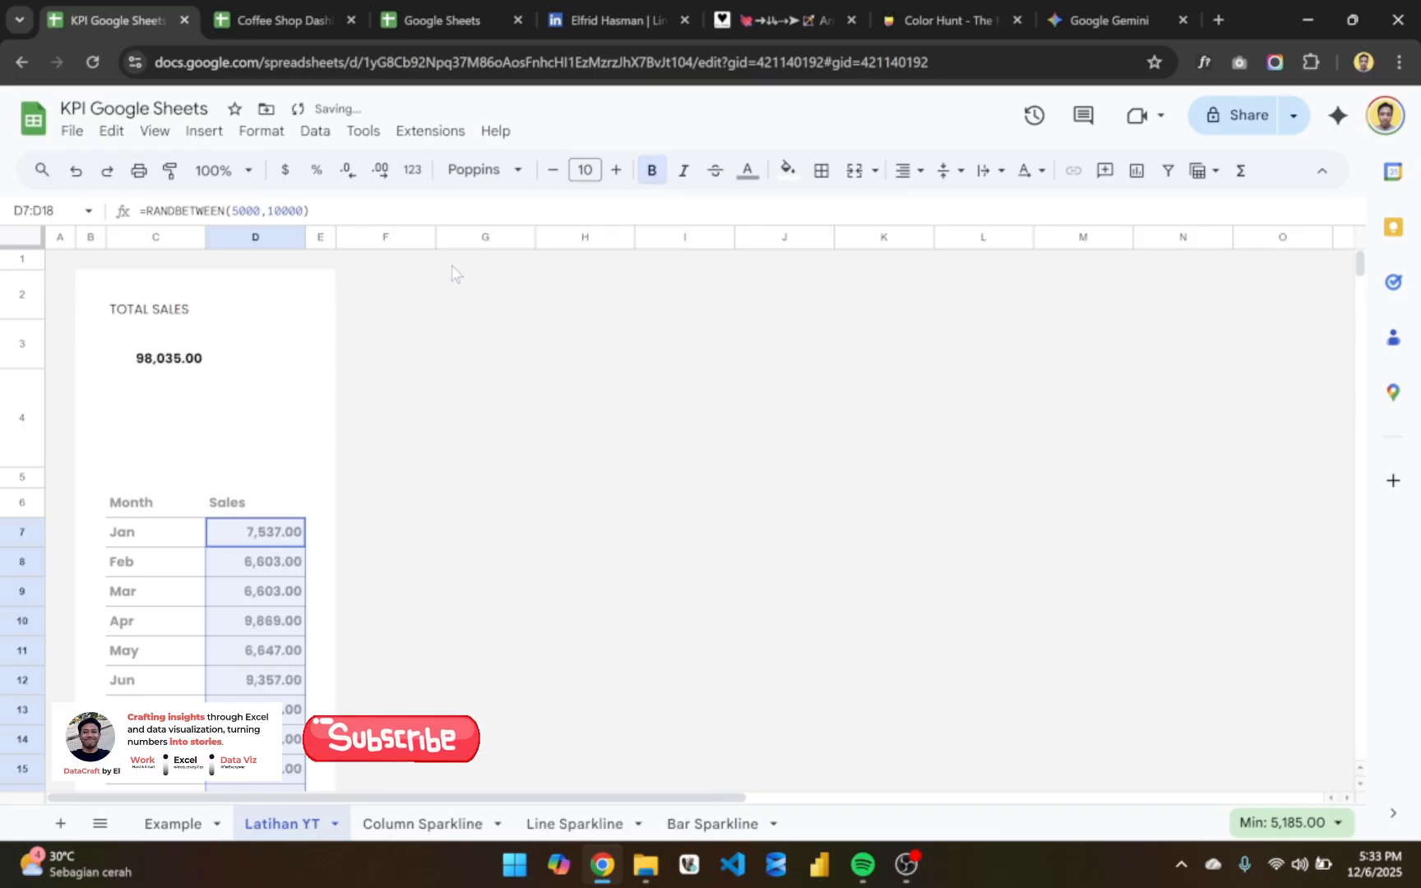
scroll(325, 658, "down", 3)
scroll(325, 658, "up", 3)
left_click(345, 171)
left_click(345, 170)
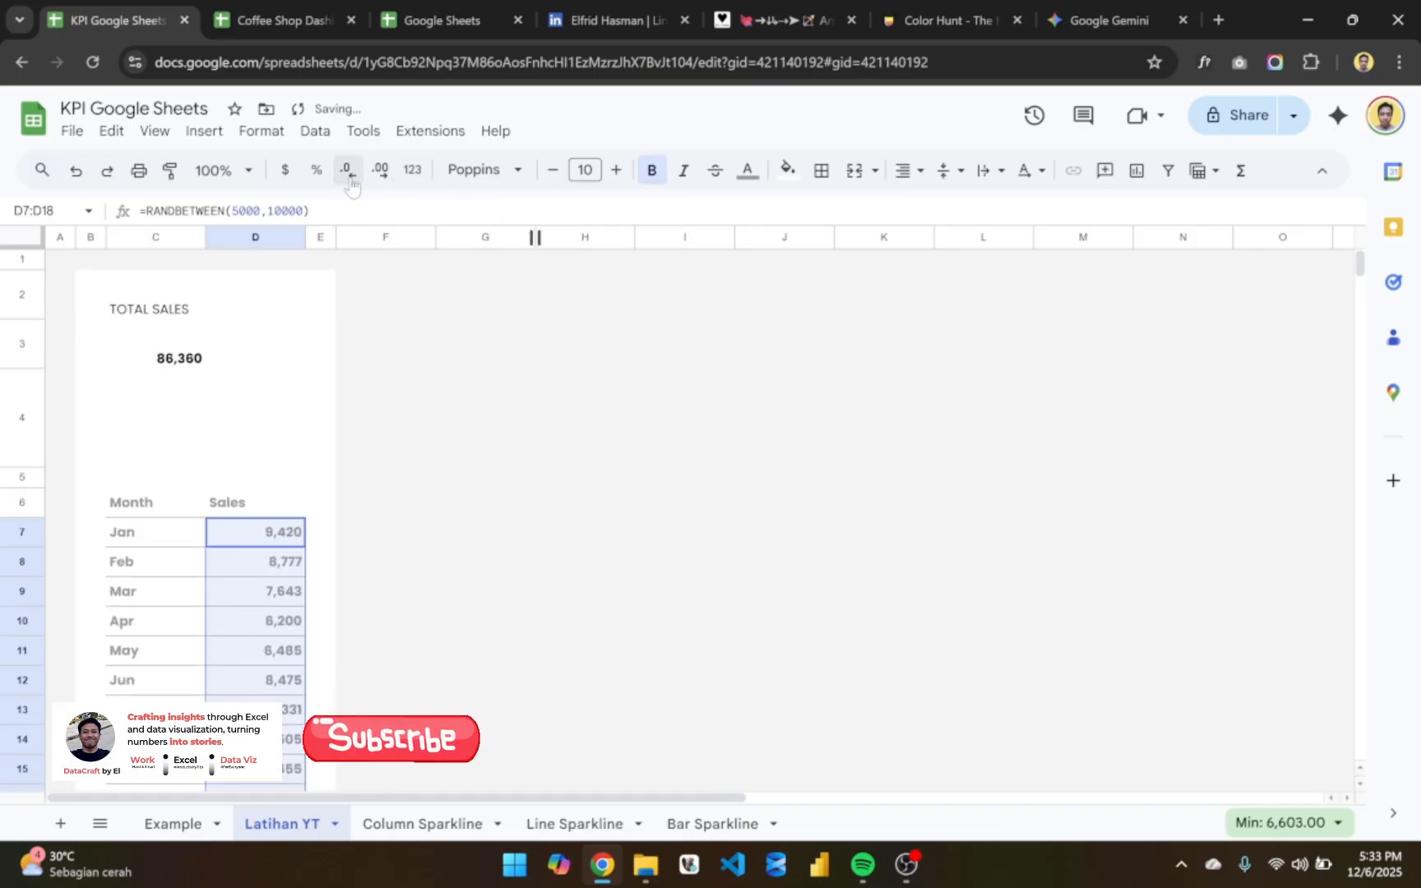
- Enlarge the total in C3 to font size 20
left_click(187, 352)
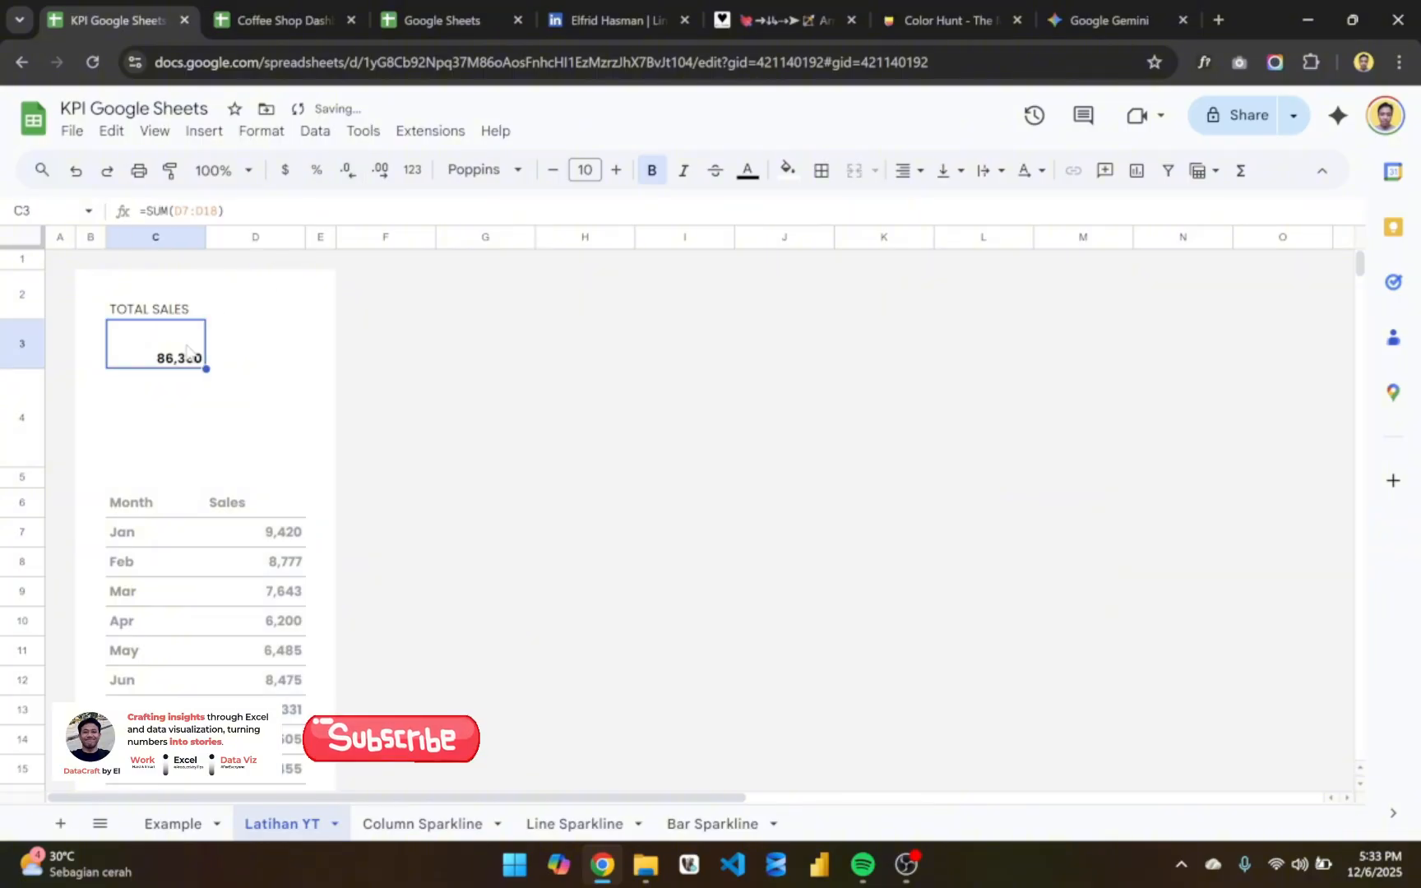
left_click(615, 170)
left_click(615, 170)
left_click(615, 170)
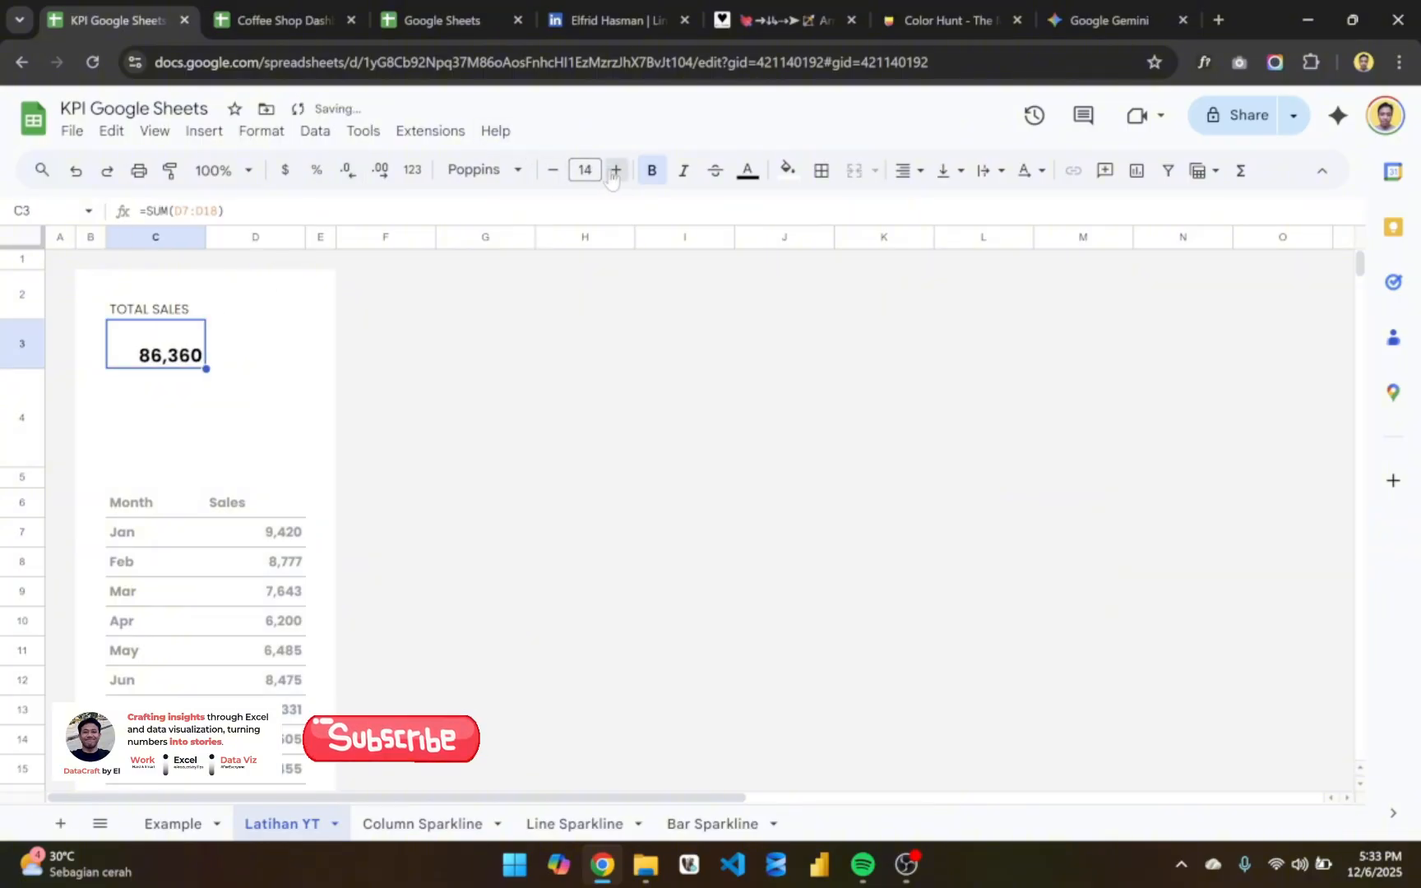
left_click(615, 170)
left_click(615, 170)
left_click(615, 171)
left_click(615, 171)
left_click(615, 170)
left_click(615, 171)
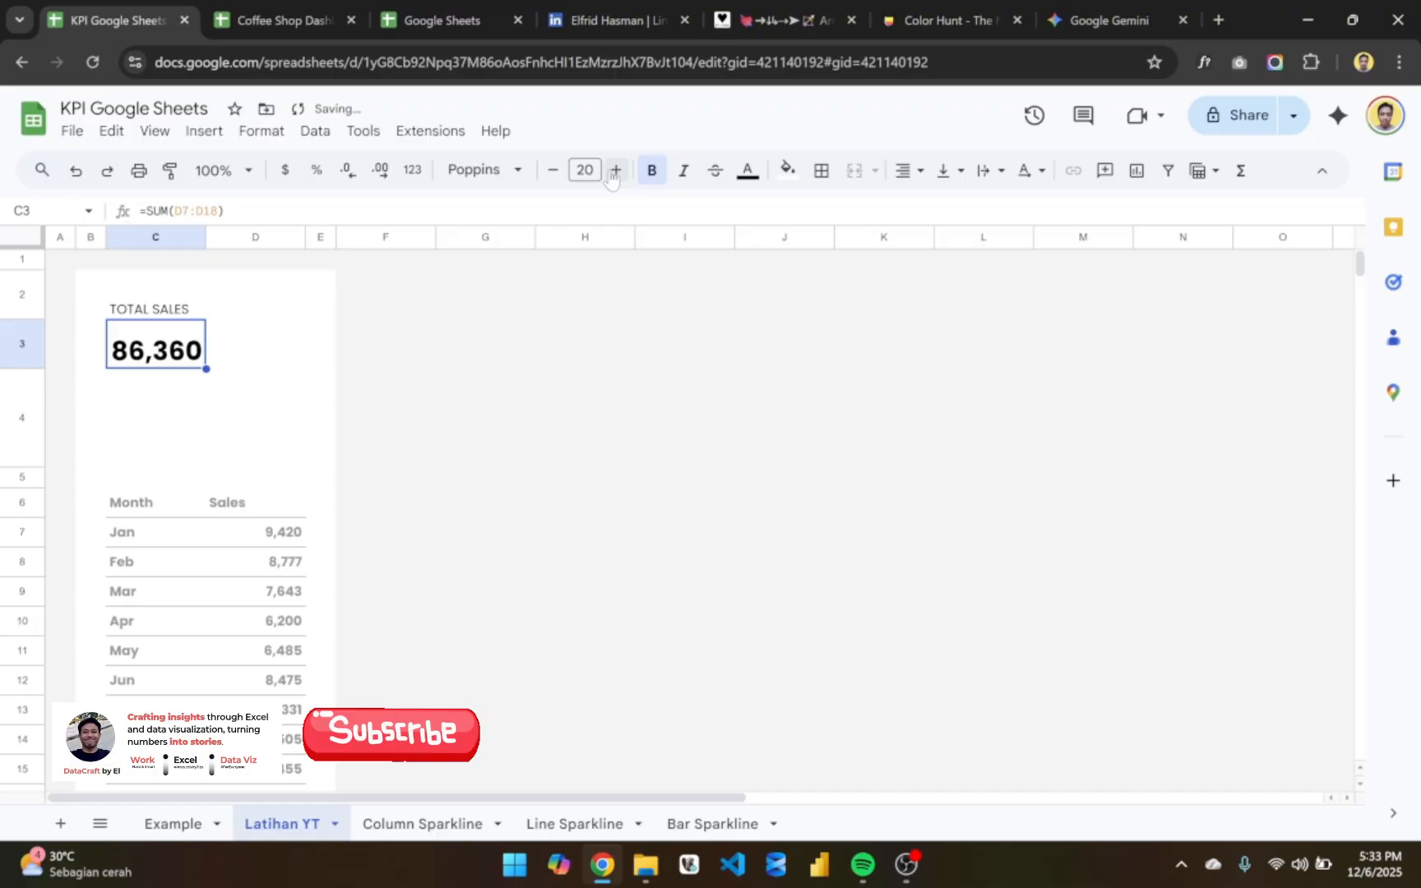
- Format the sales values in D7:D18 as dollar currency with no decimal places
left_click(263, 532)
key("ctrl+shift+Down")
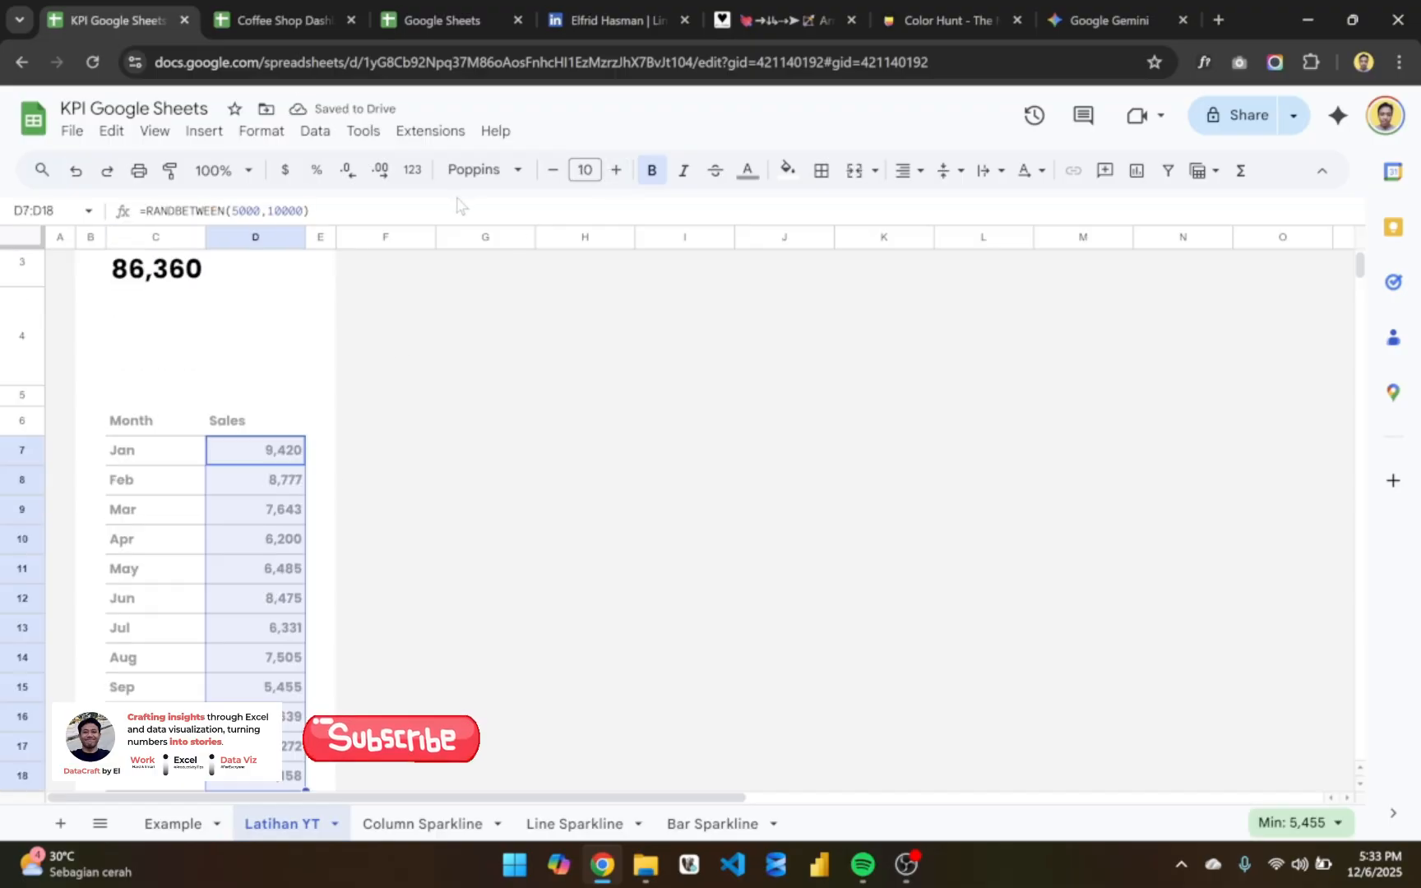
left_click(288, 171)
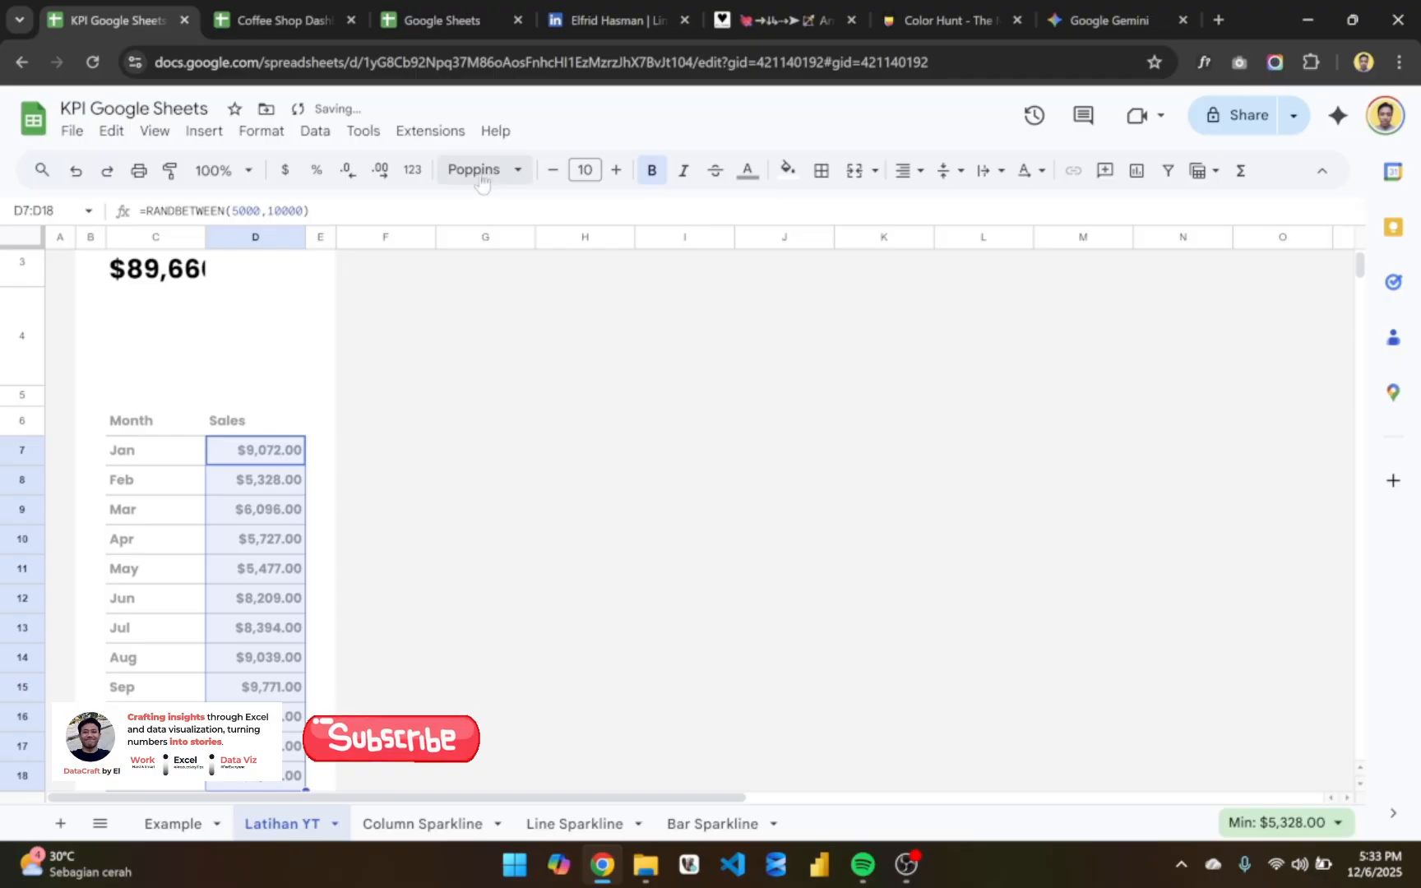
left_click(359, 170)
left_click(359, 170)
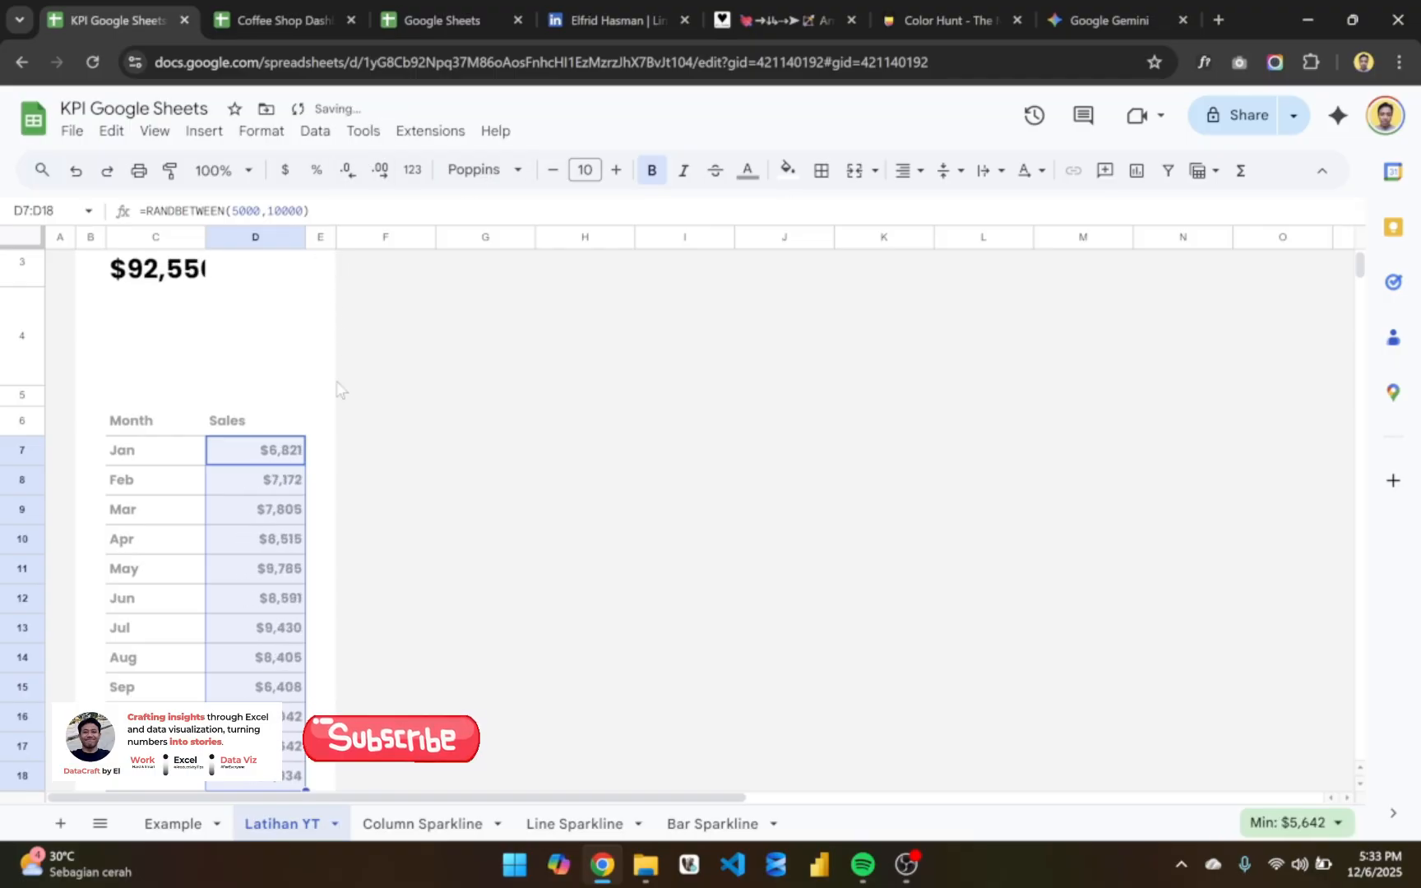
scroll(368, 493, "down", 2)
scroll(367, 493, "up", 2)
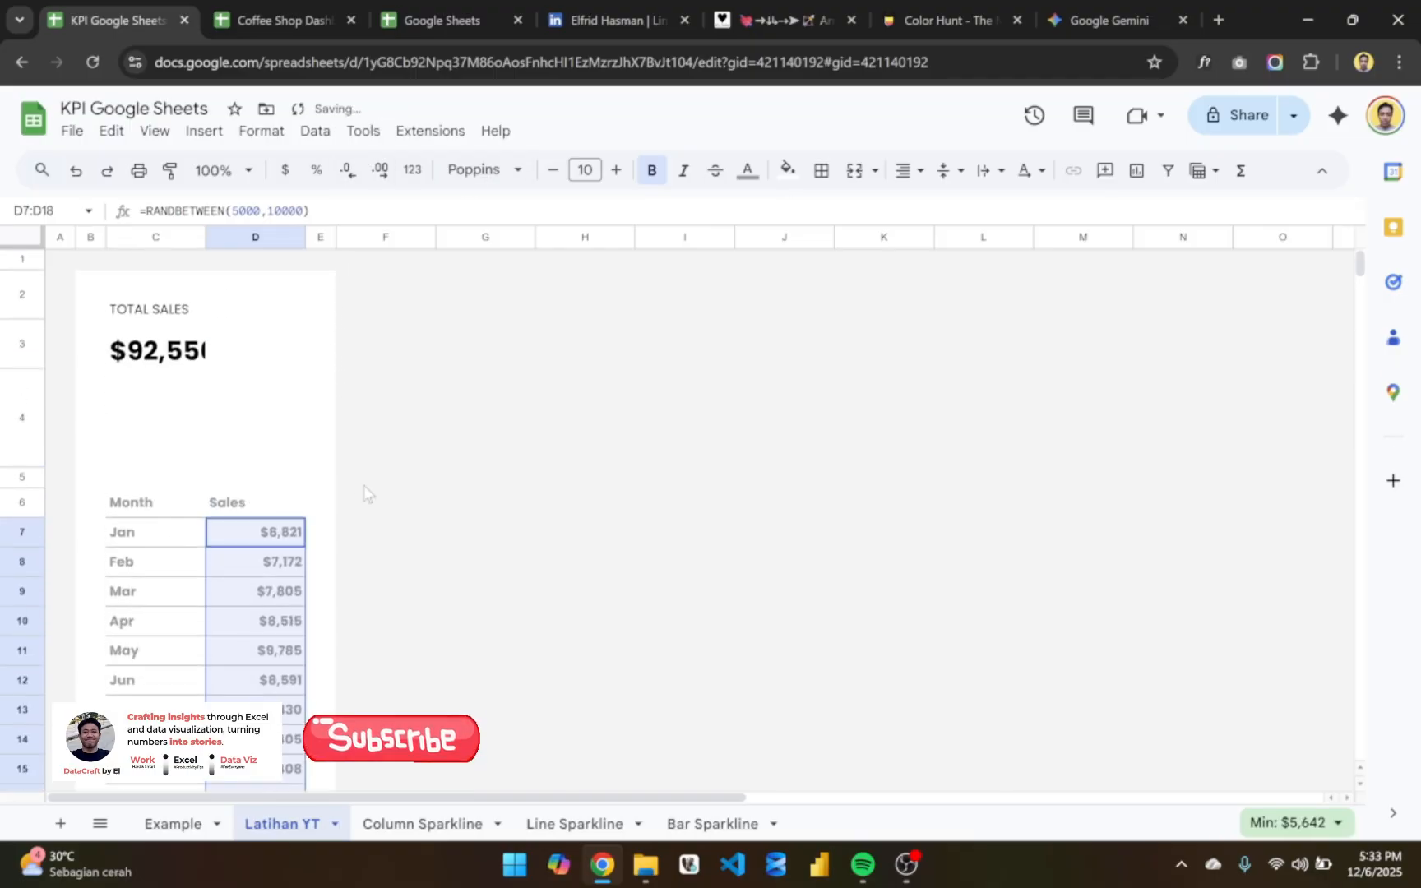
- Try to decrease the decimal places of the currency values in D7:D18 once more
left_click(270, 539)
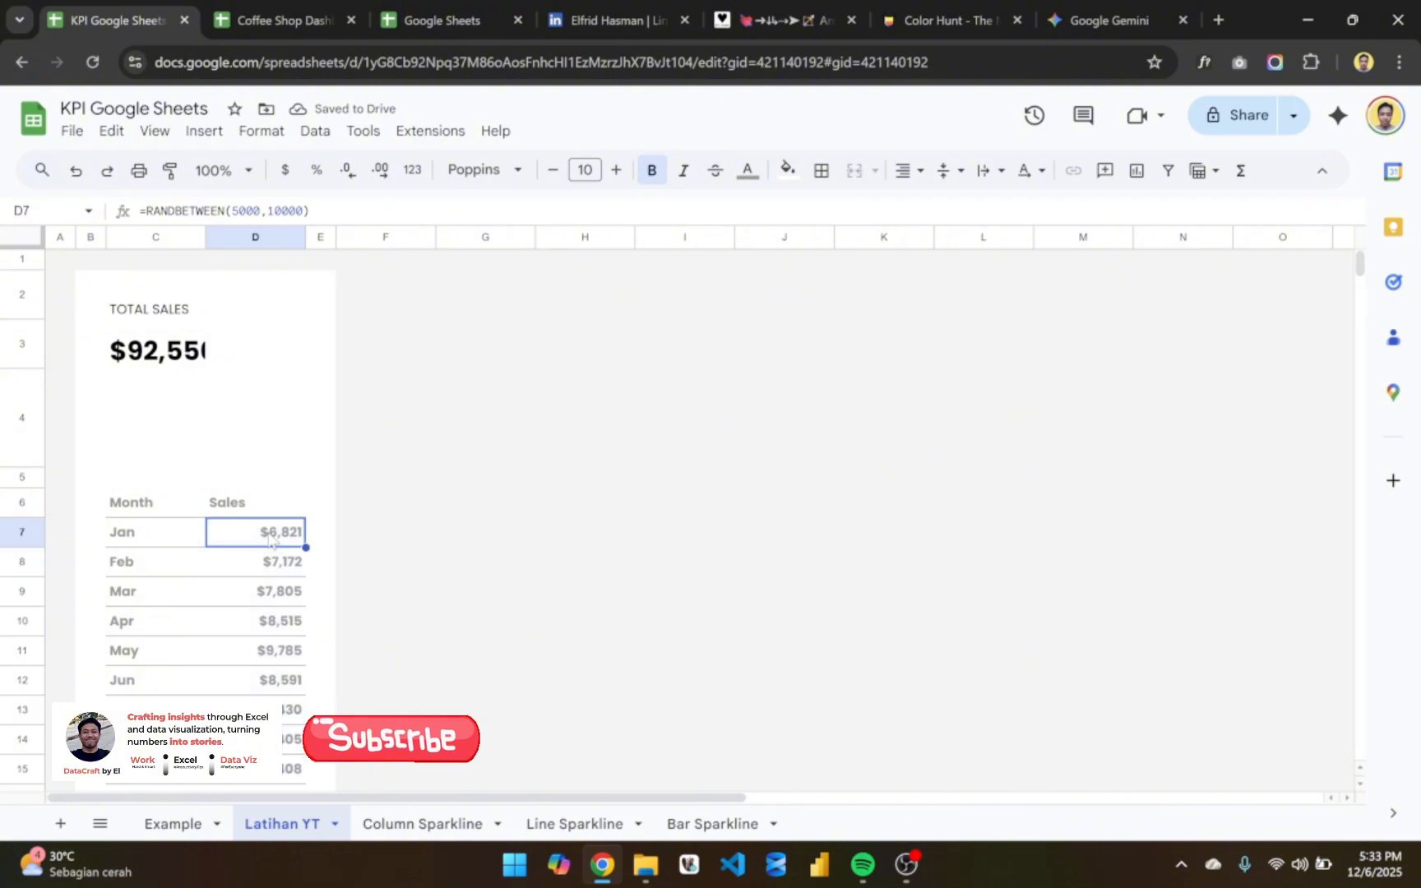
left_click(353, 537)
left_click(263, 545)
key("ctrl+shift+Down")
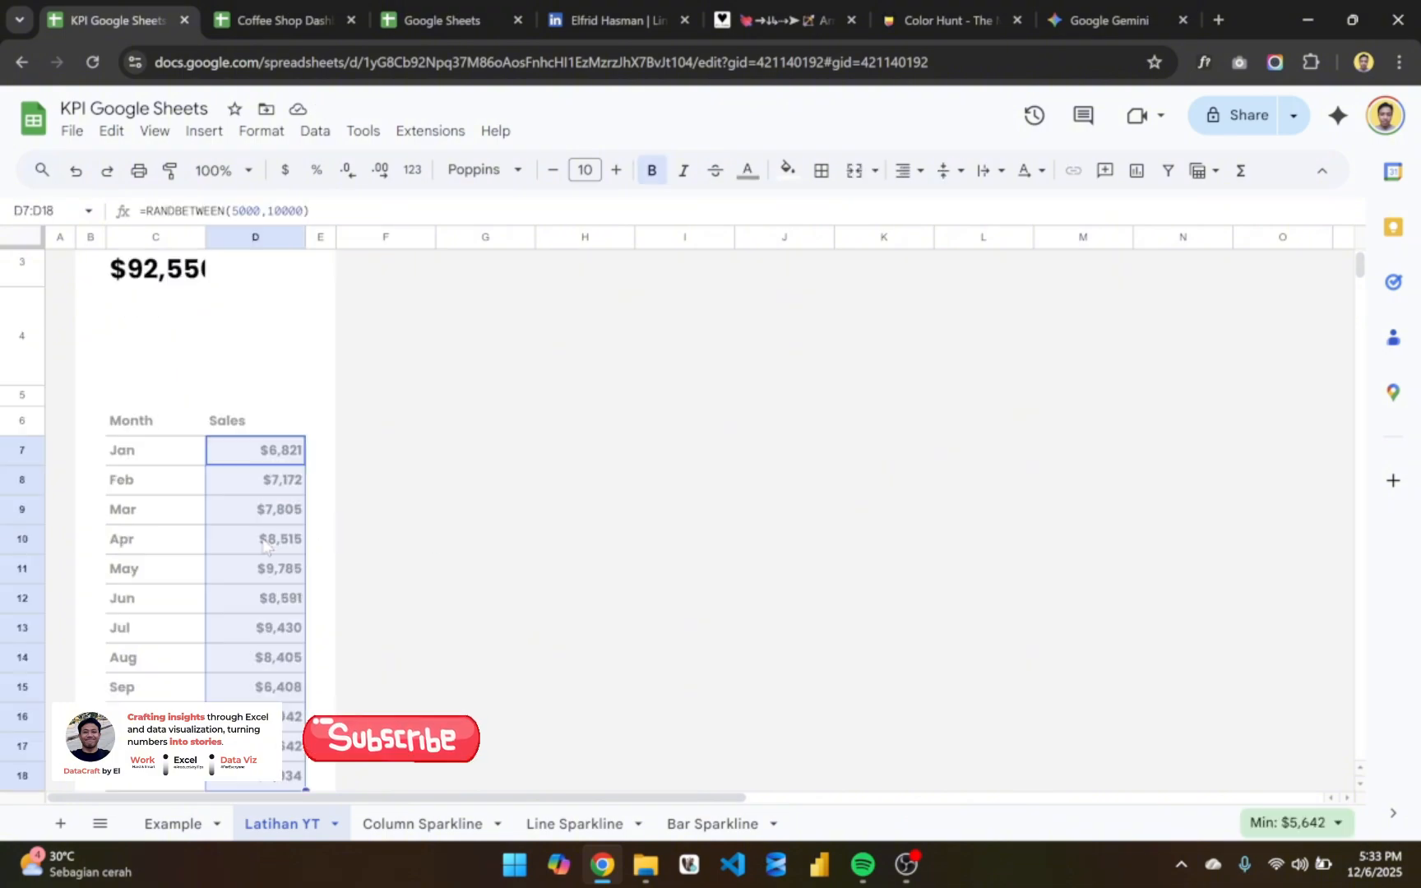
scroll(263, 544, "up", 2)
left_click(346, 170)
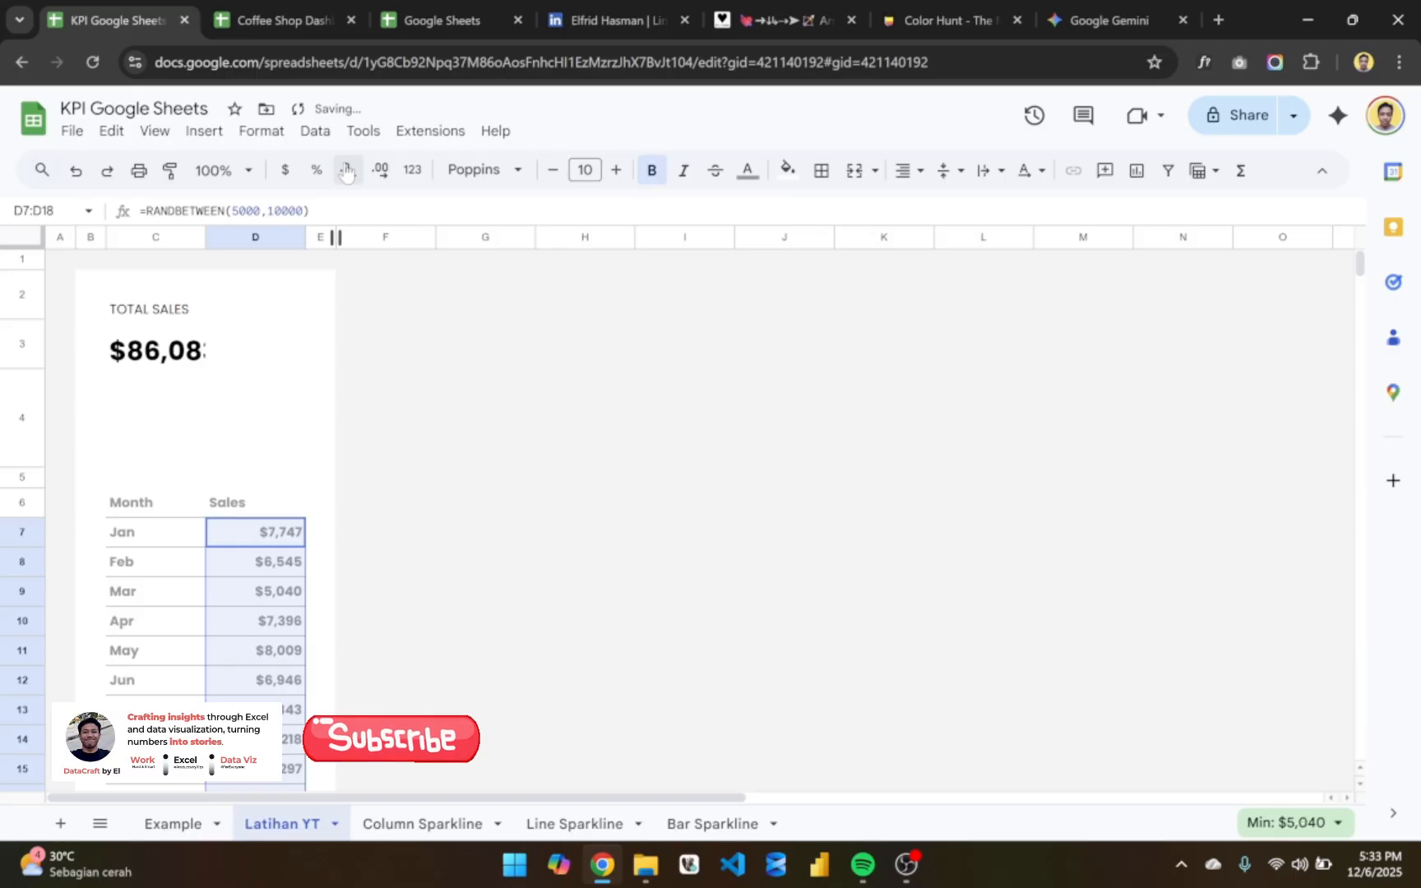
scroll(306, 539, "down", 1)
scroll(306, 539, "down", 2)
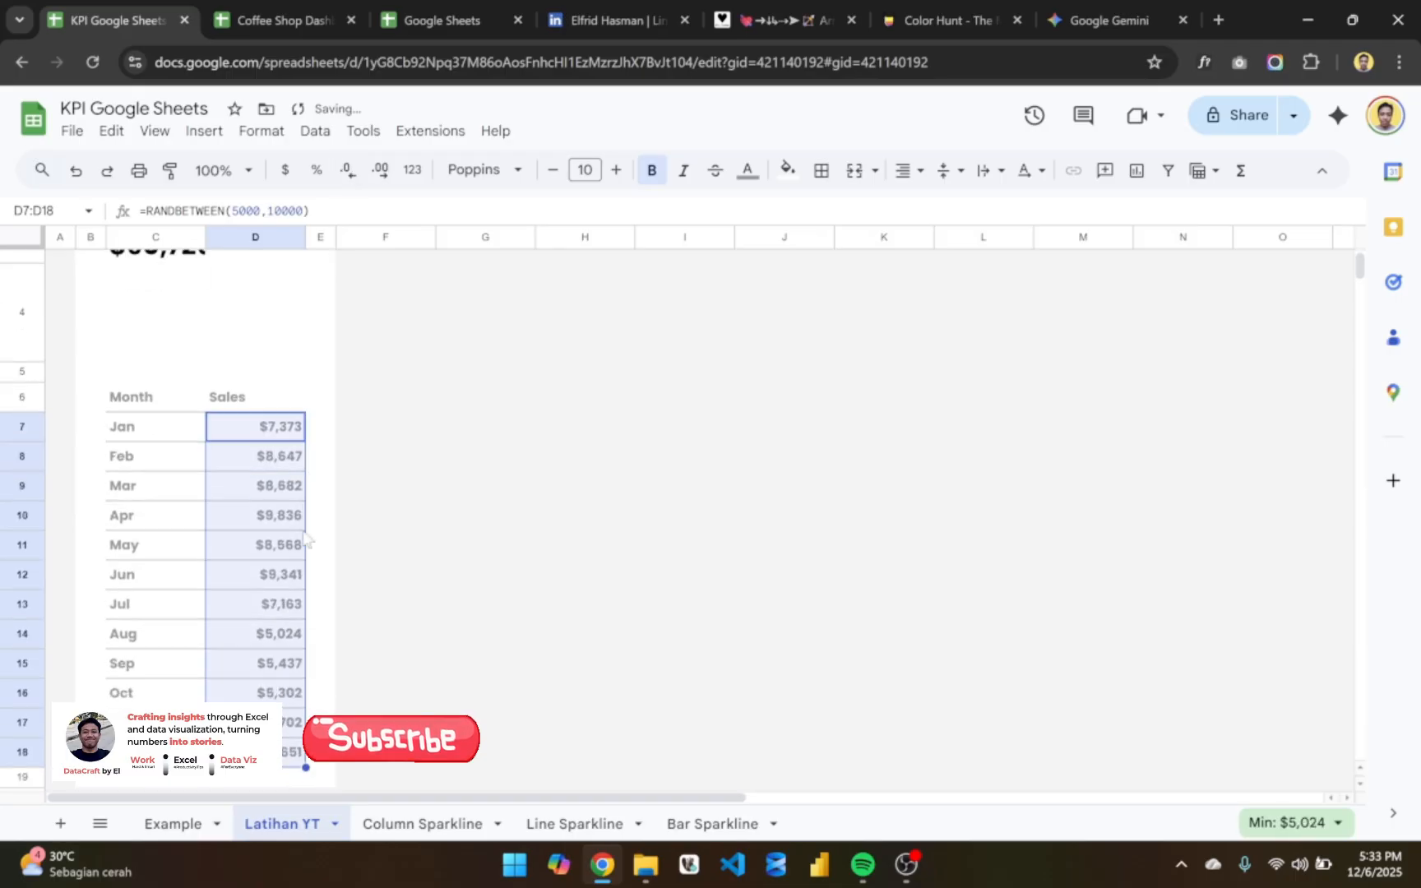
scroll(305, 538, "up", 3)
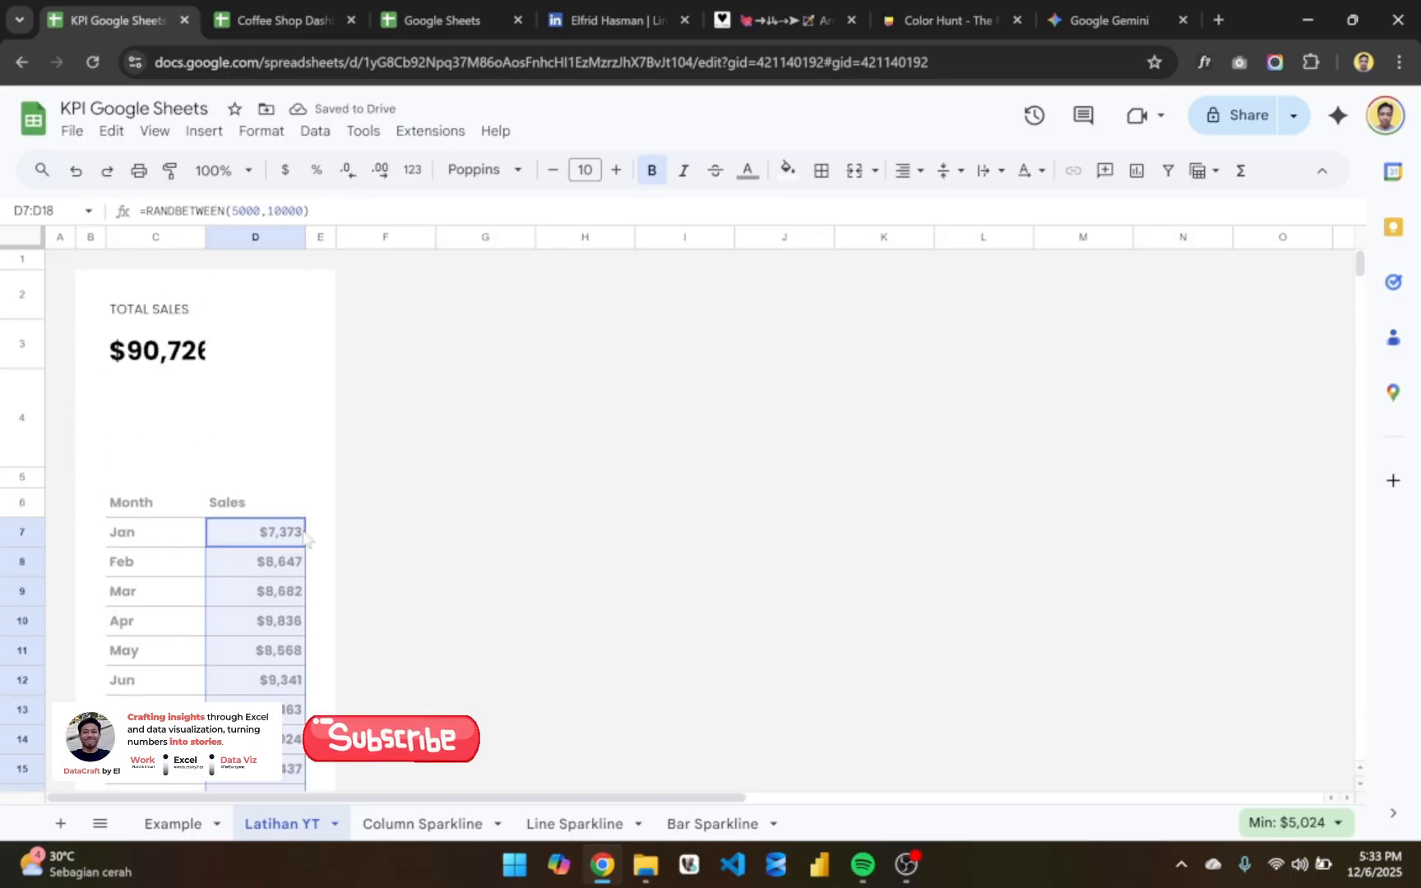
- Reduce the total in C3 to font size 18 and align it vertically to the middle
left_click(195, 354)
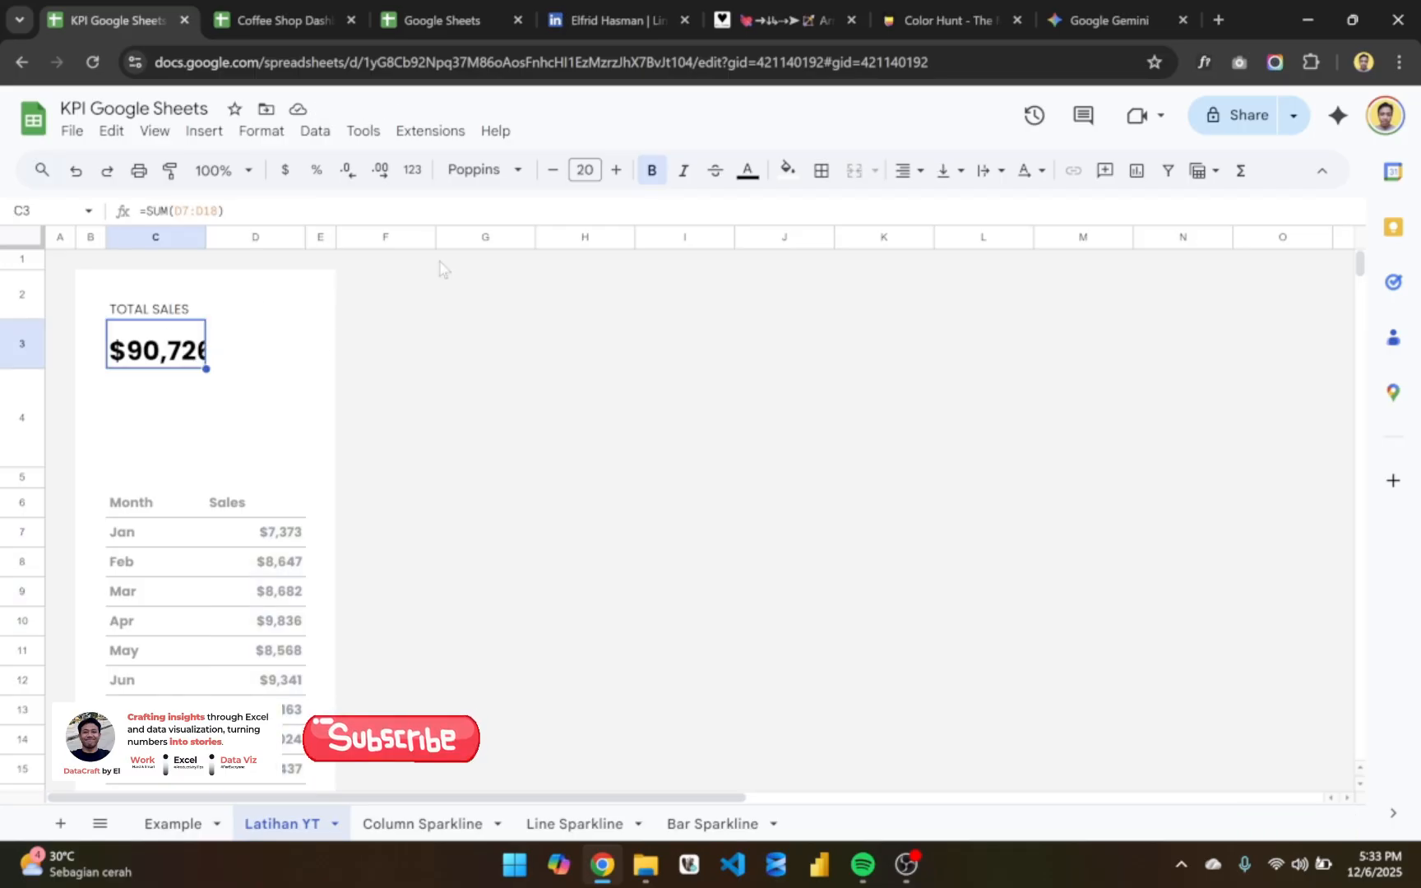
left_click(552, 178)
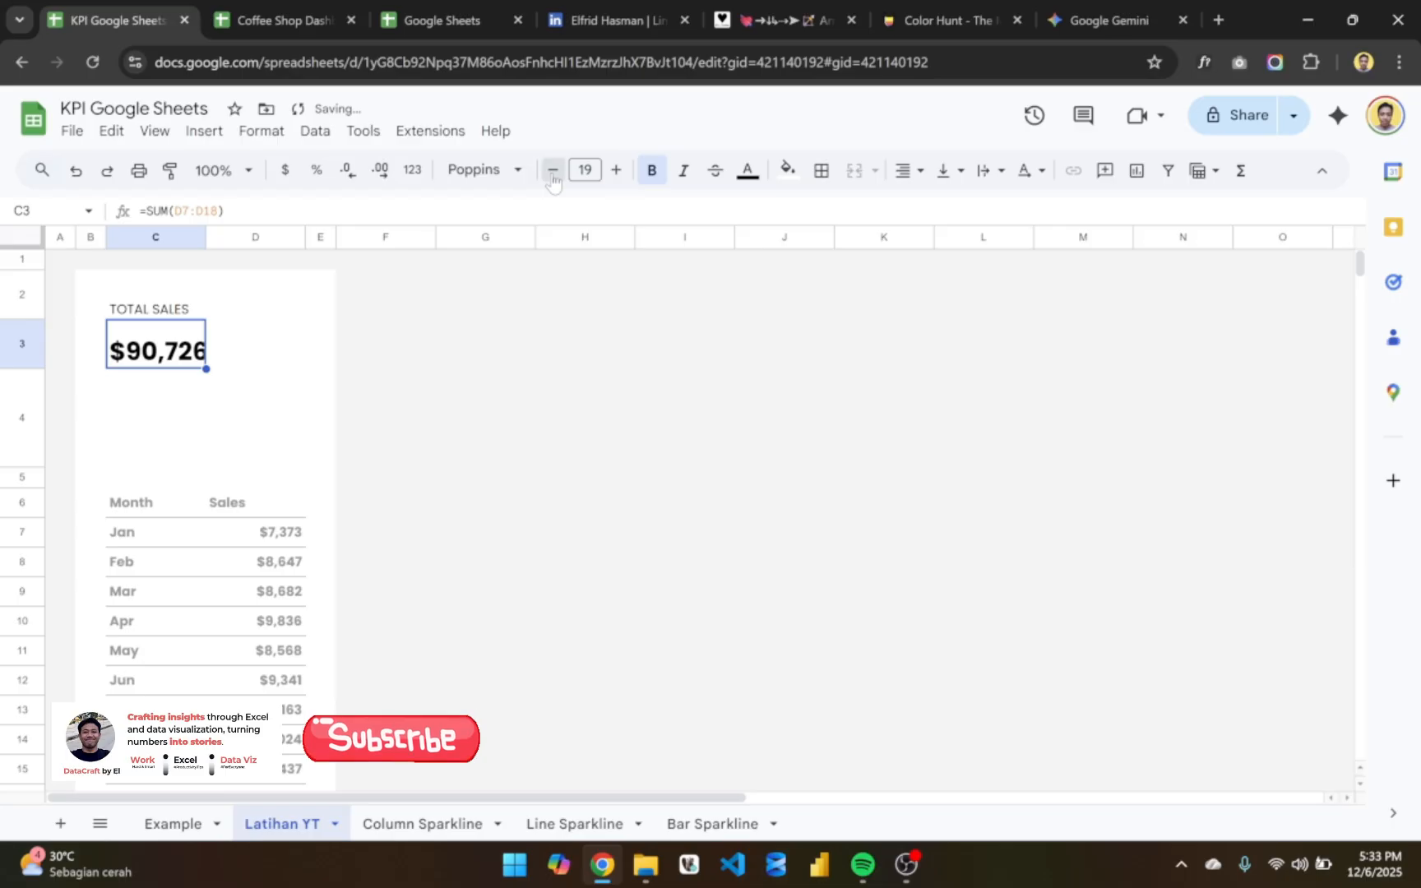
left_click(553, 178)
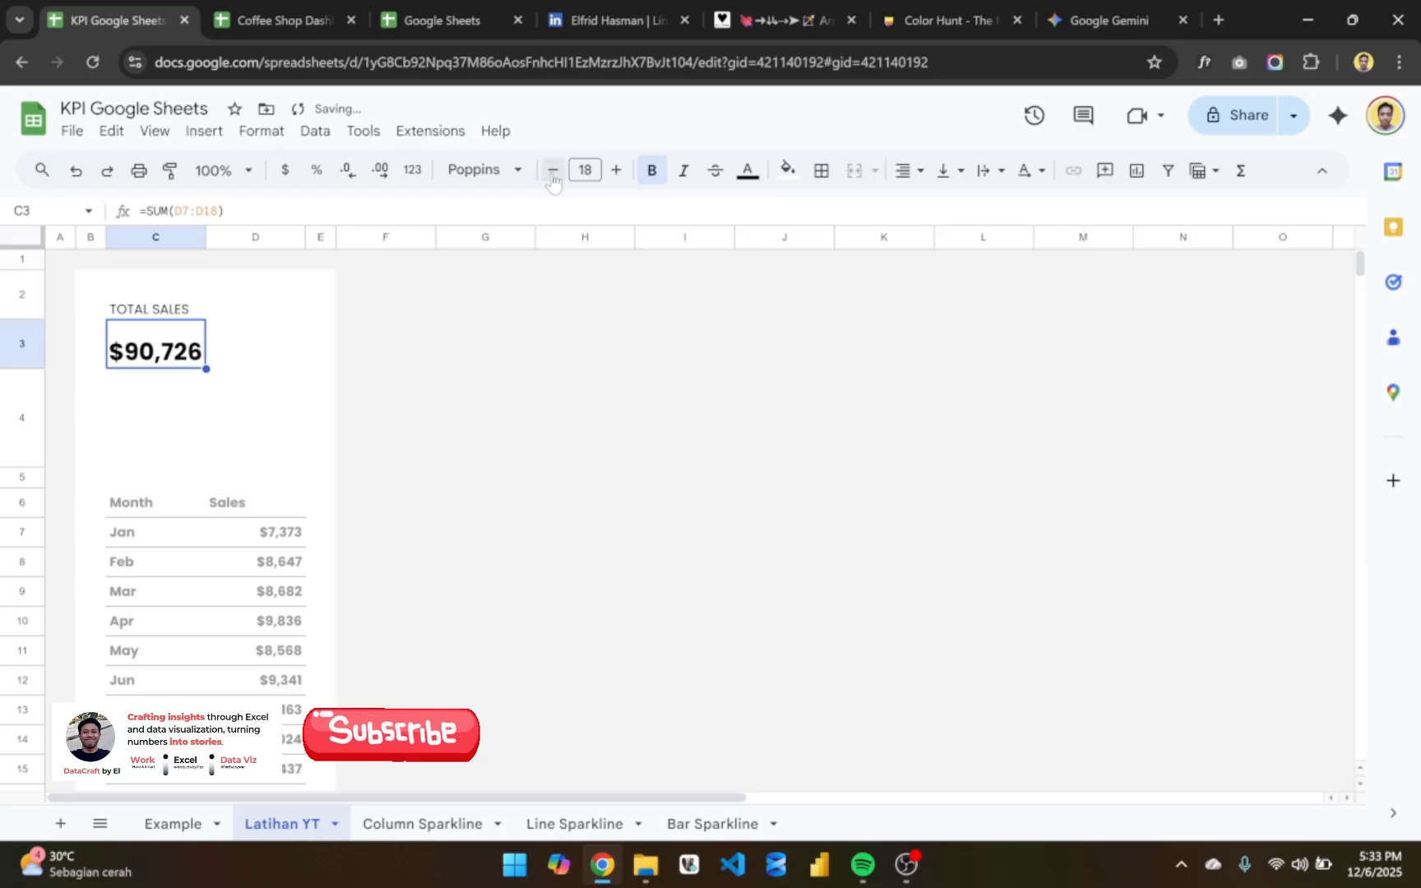
left_click(950, 171)
left_click(976, 208)
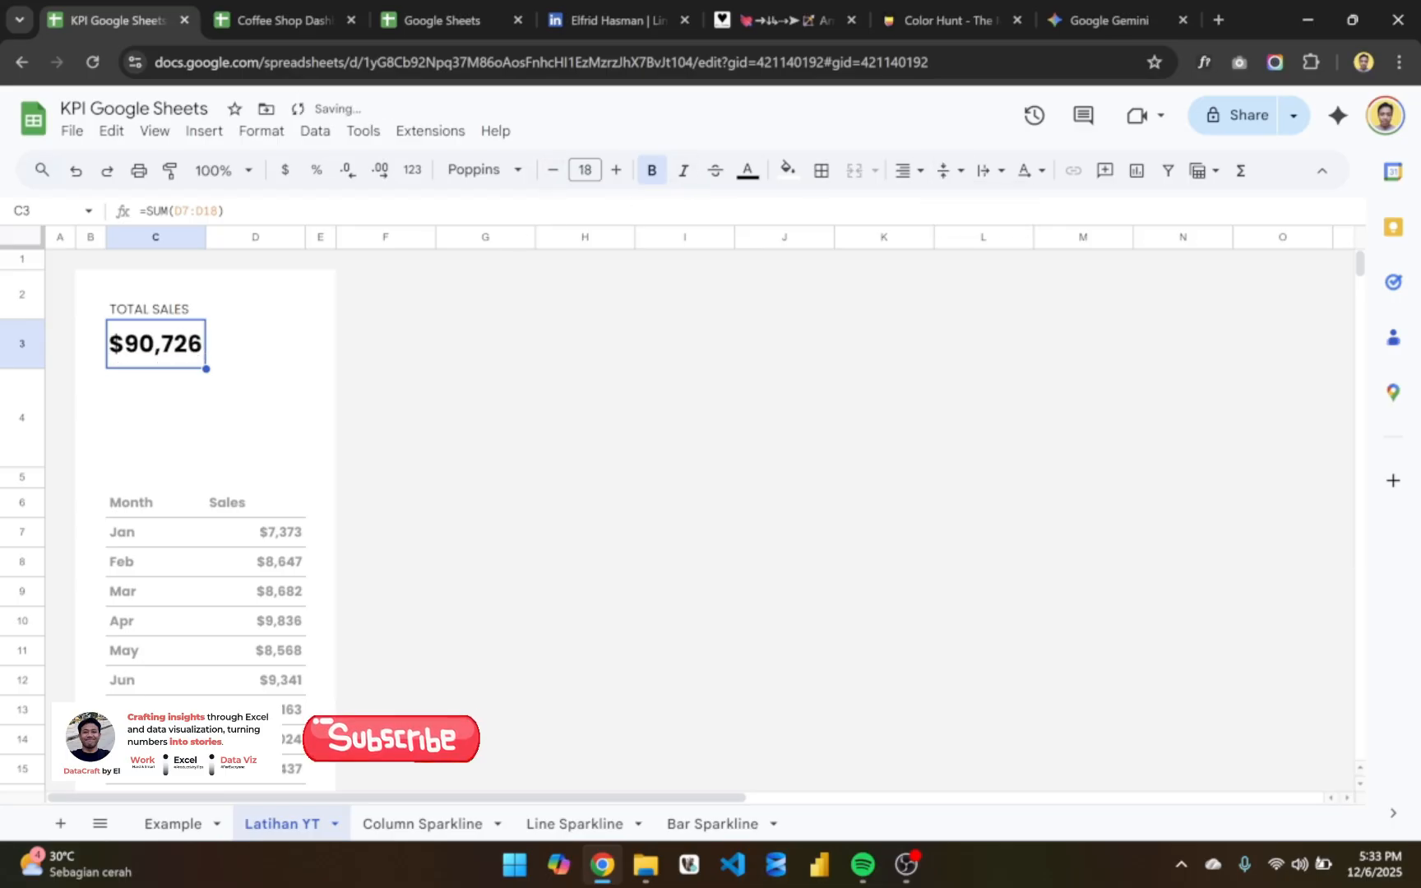
left_click(389, 373)
- Merge cells C4:D4 beneath the TOTAL SALES figure into a single cell
left_click(166, 403)
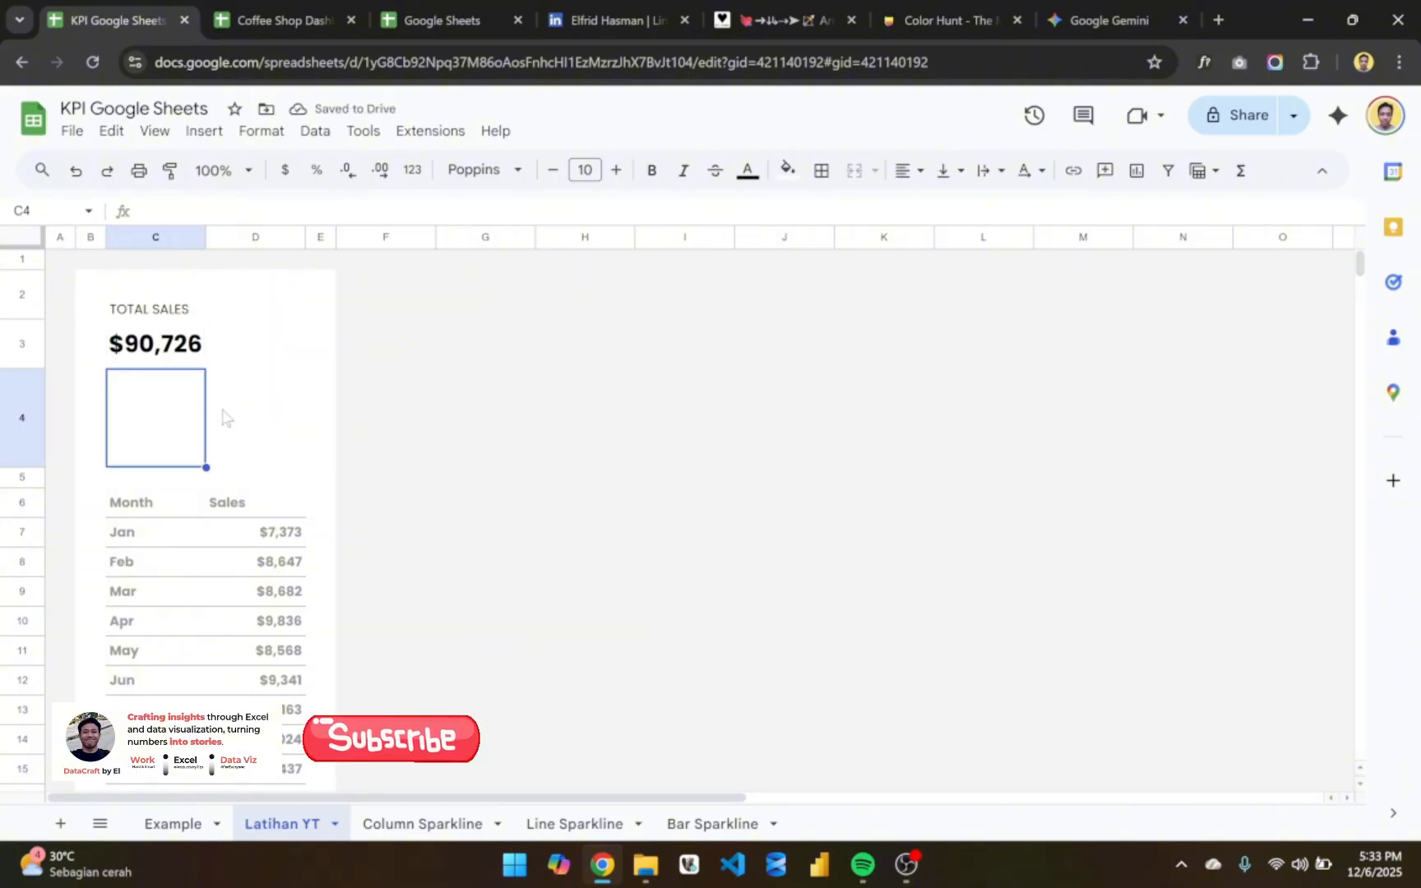
left_click(224, 415)
left_click(134, 403)
key("shift+Right")
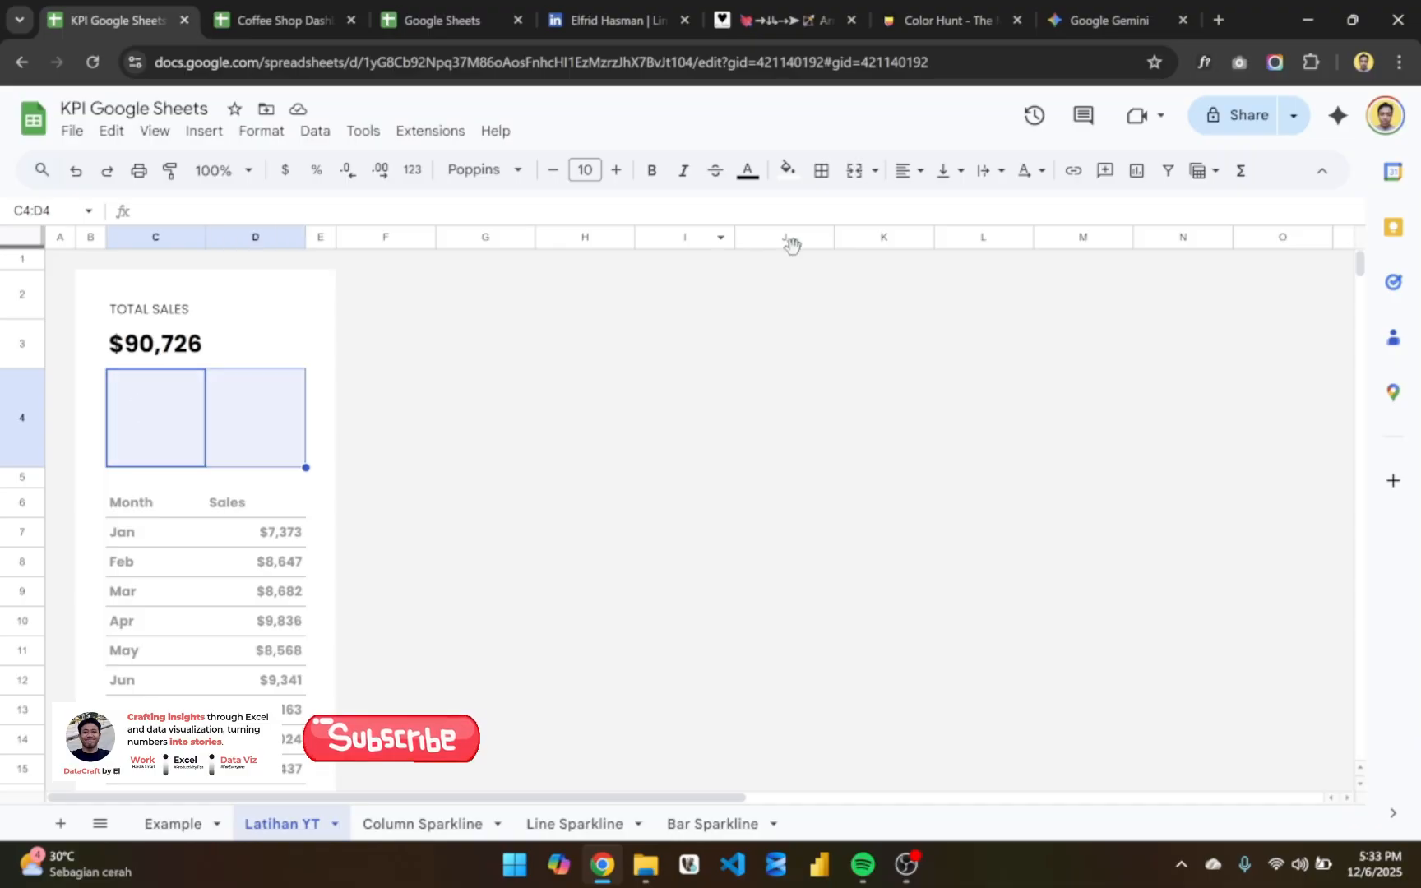
left_click(855, 173)
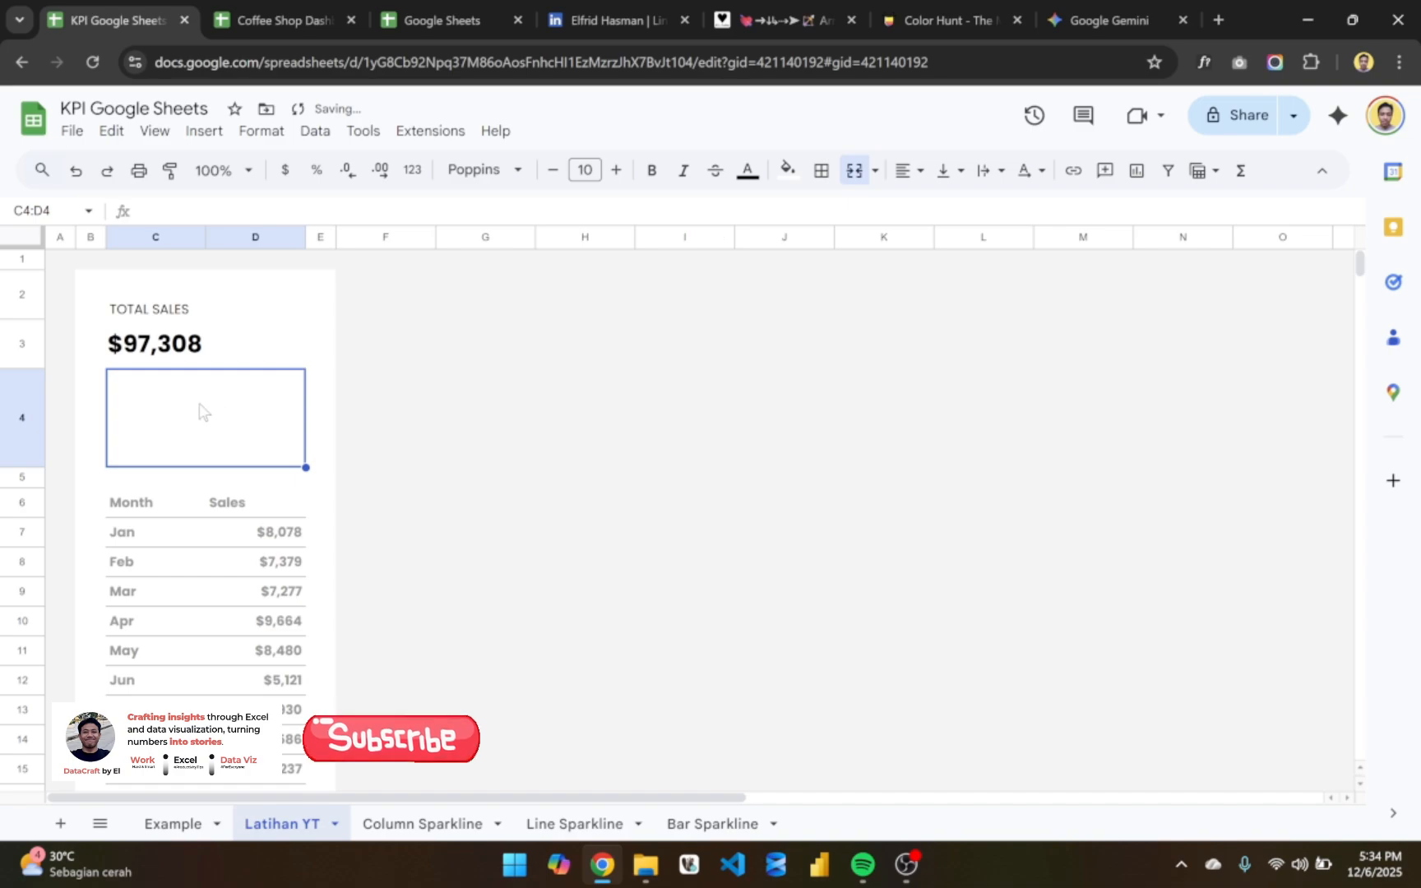
- Start a SPARKLINE formula in the merged cell C4 with the sales range D7:D18 as its data, ready for the options argument
type("=spr")
key("BackSpace")
type("a")
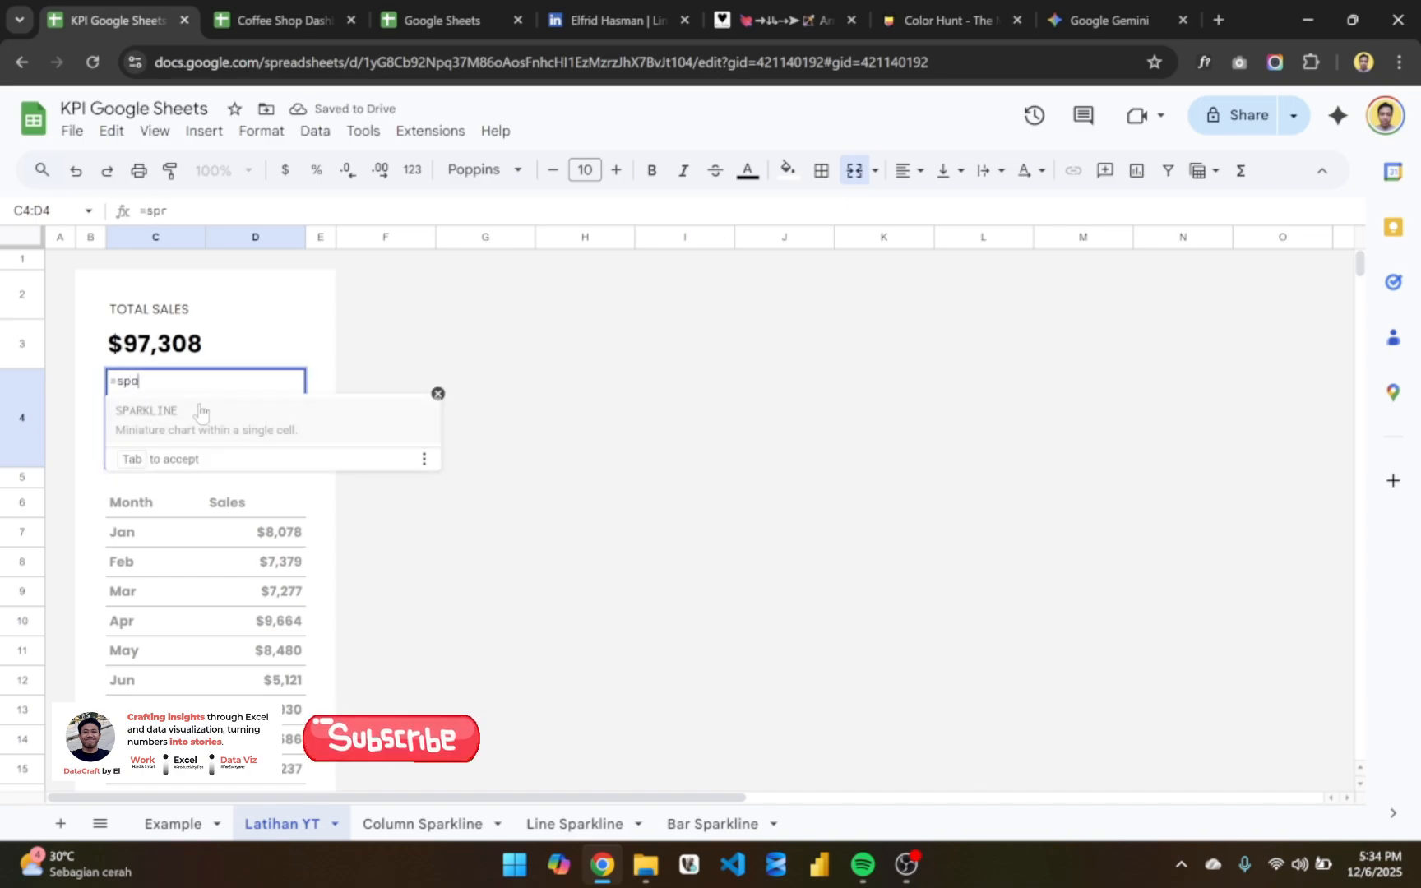
key("Tab")
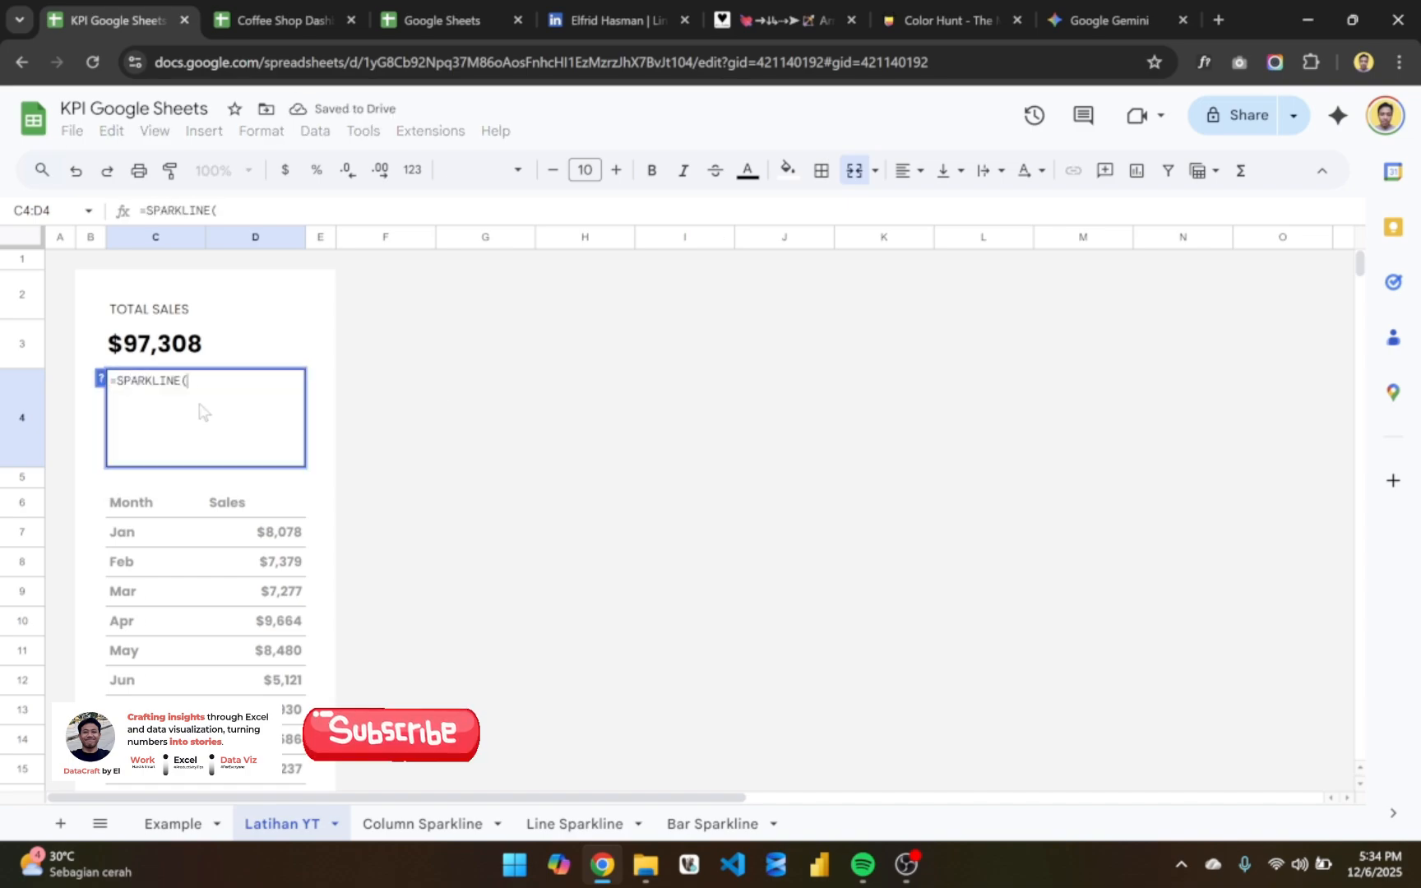
left_click(265, 542)
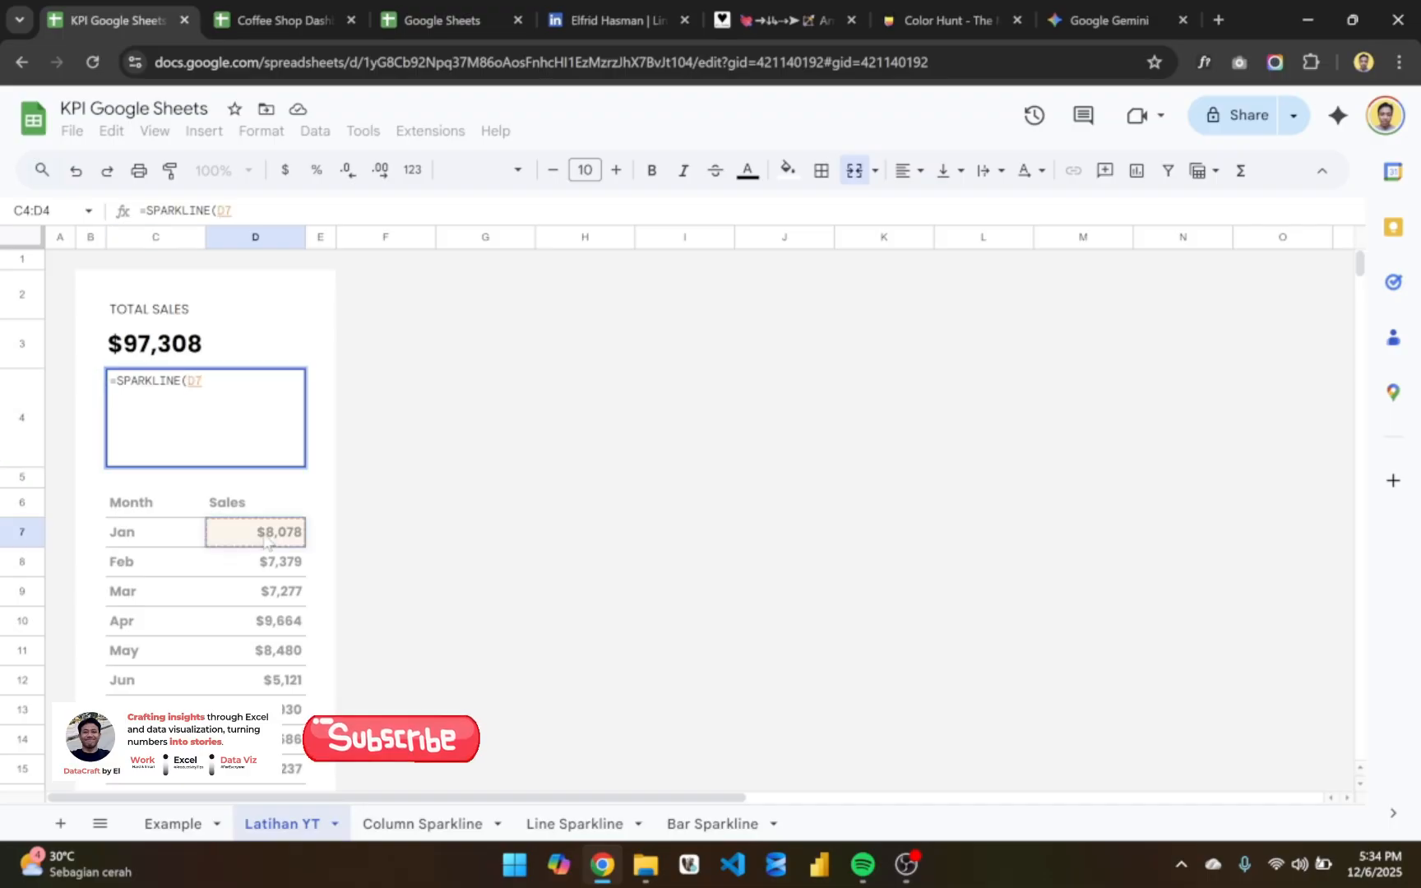
key("ctrl+shift+Down")
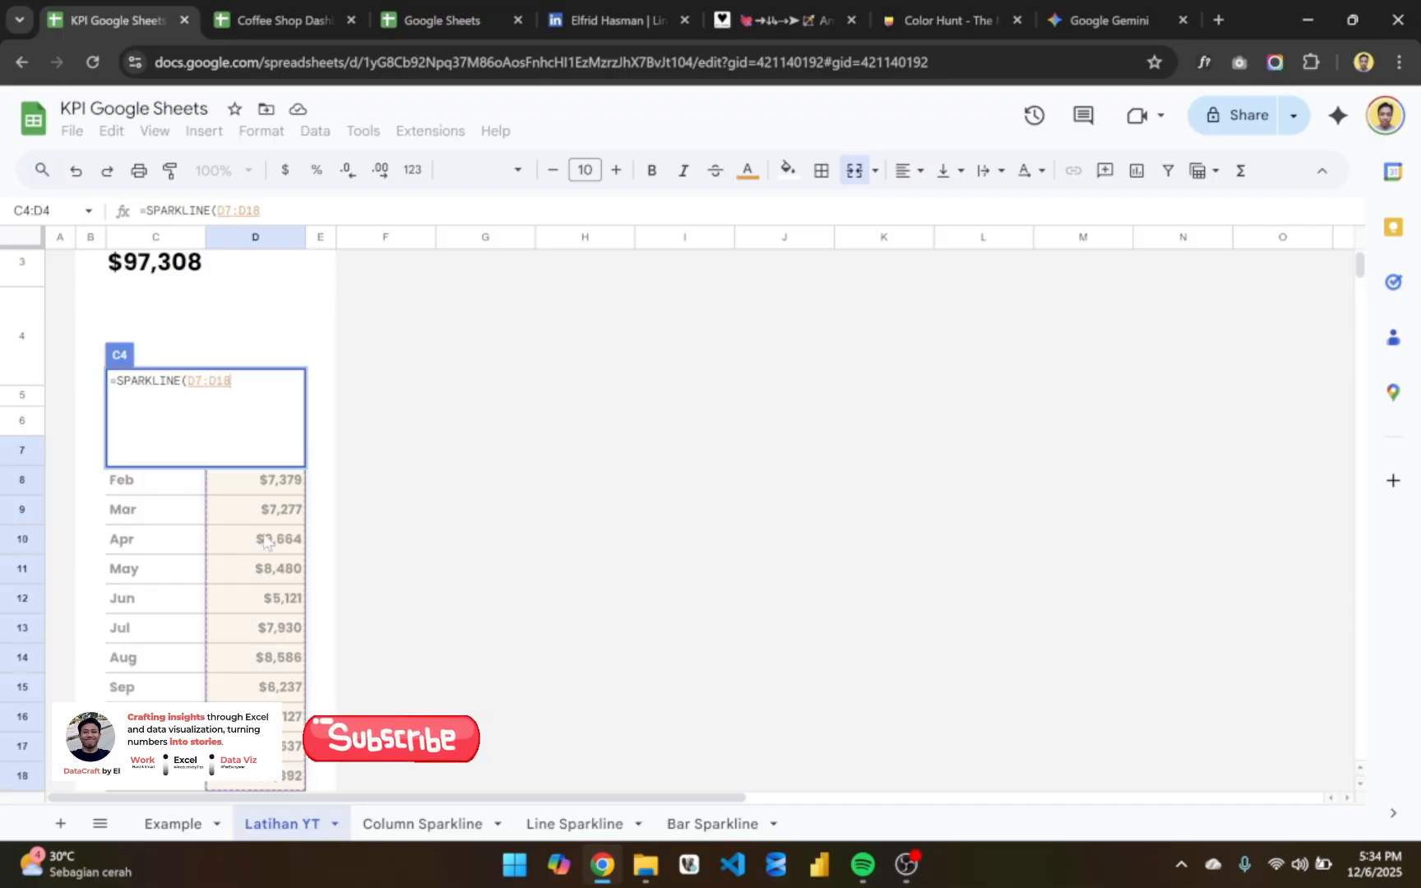
type(",")
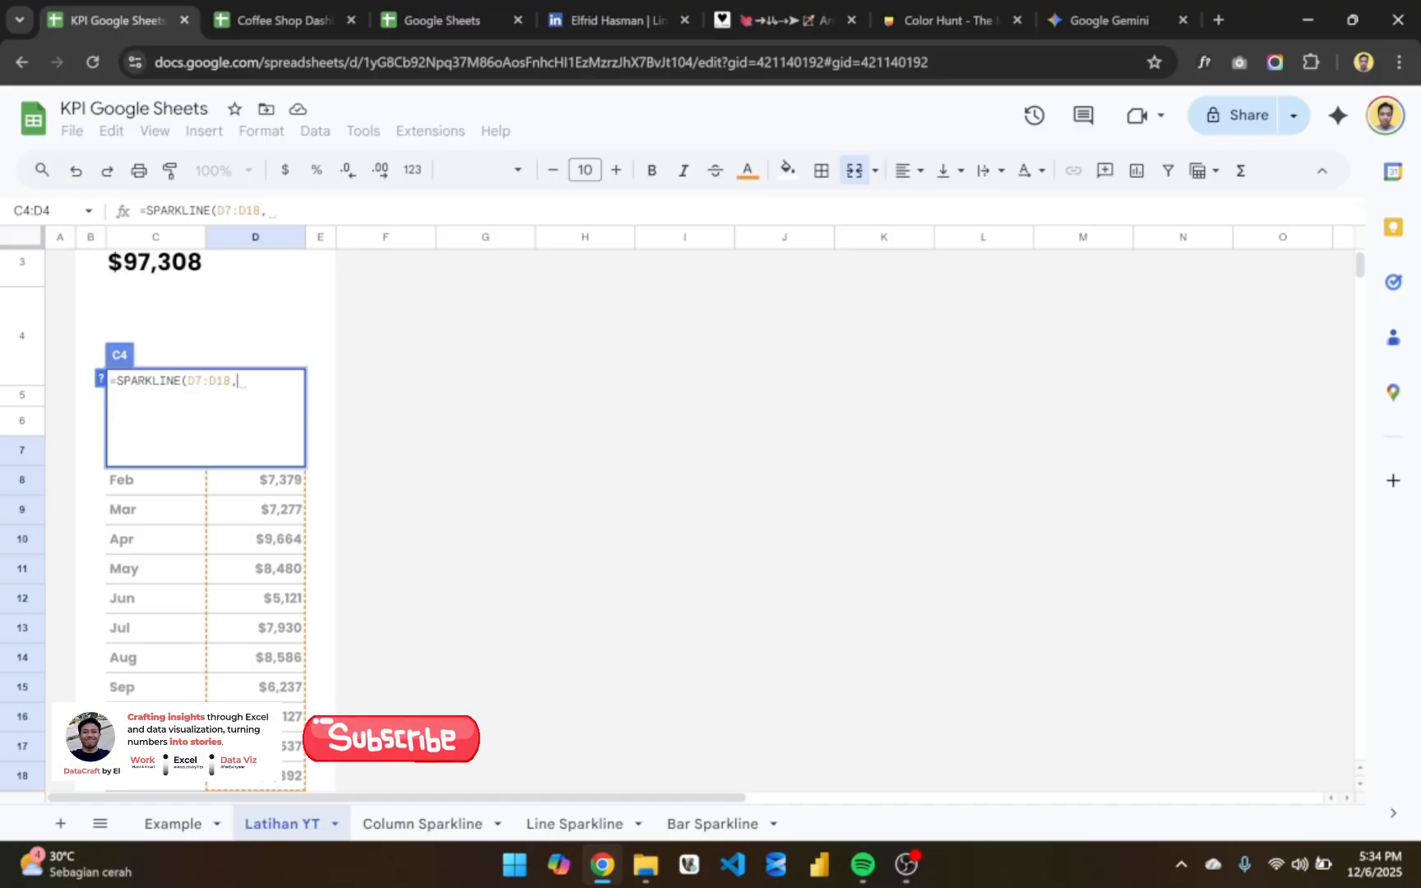
- Open the options array on a new line of the C4 SPARKLINE formula and set "charttype" to "column", followed by a semicolon and line break
key("alt+Return")
type("{")
key("BackSpace")
key("BackSpace")
type("{\"")
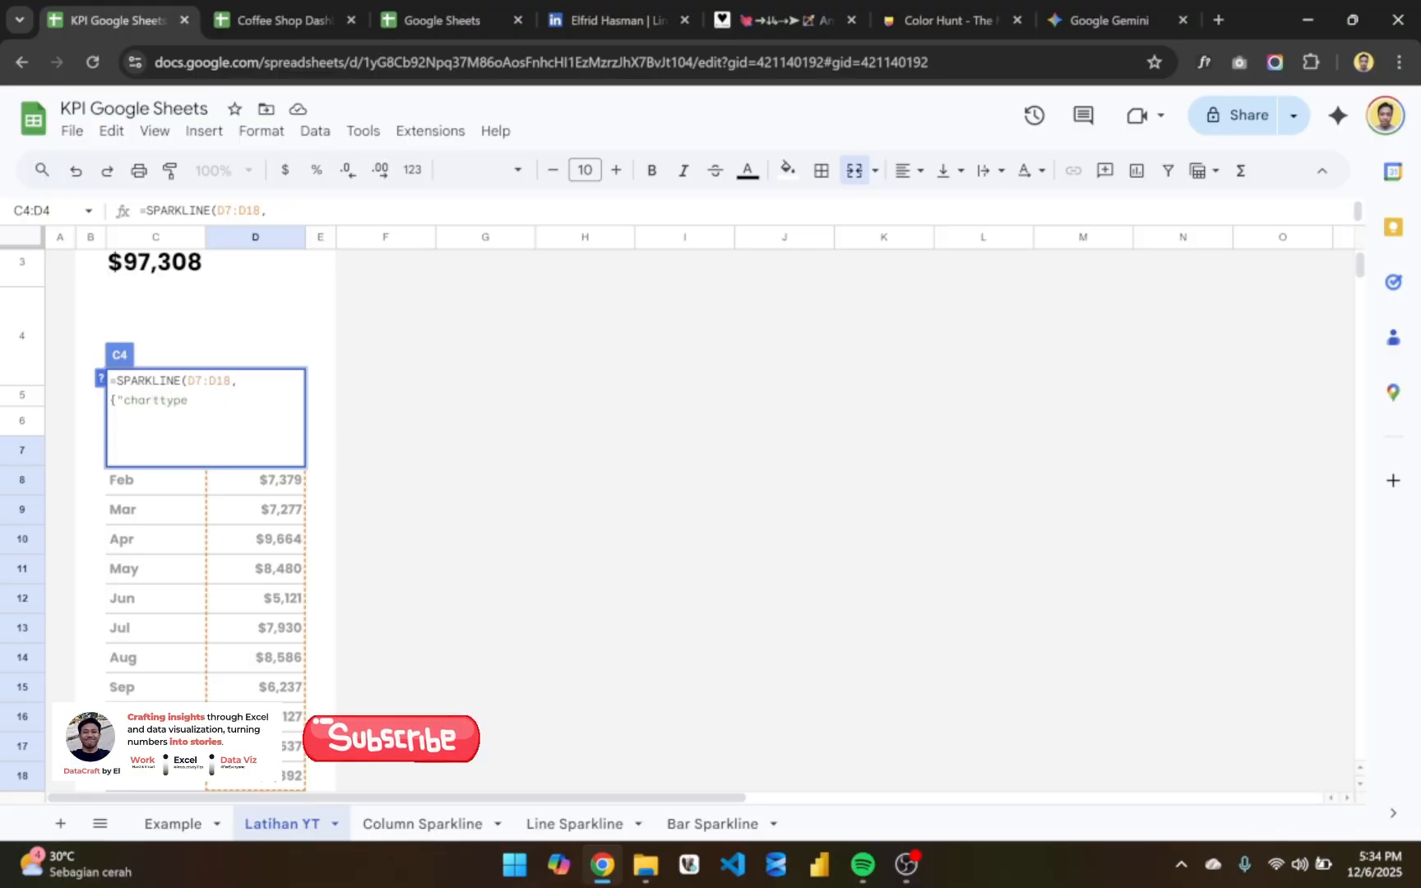
type("charttype\",")
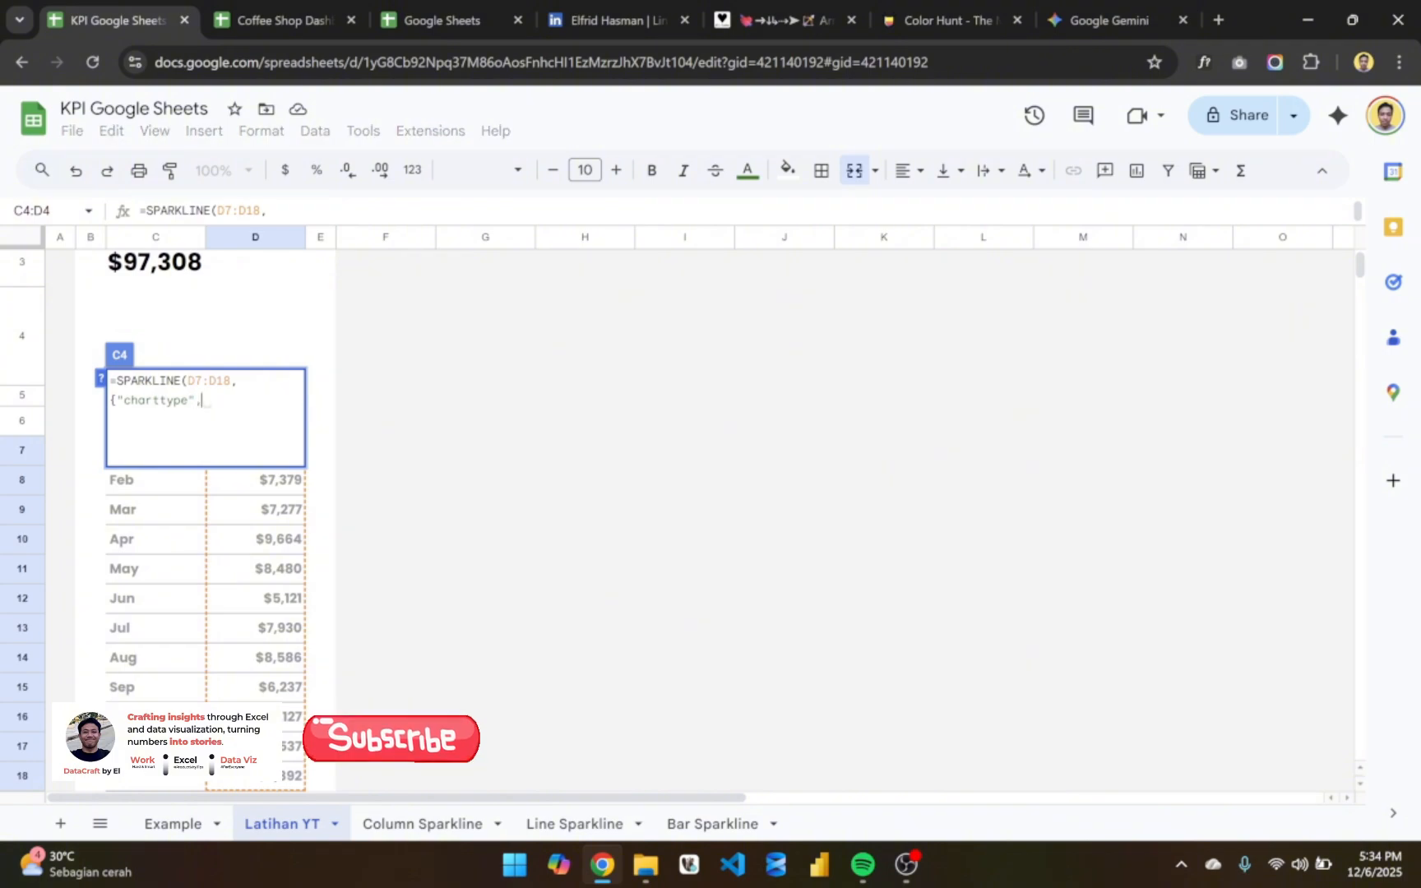
type("\"")
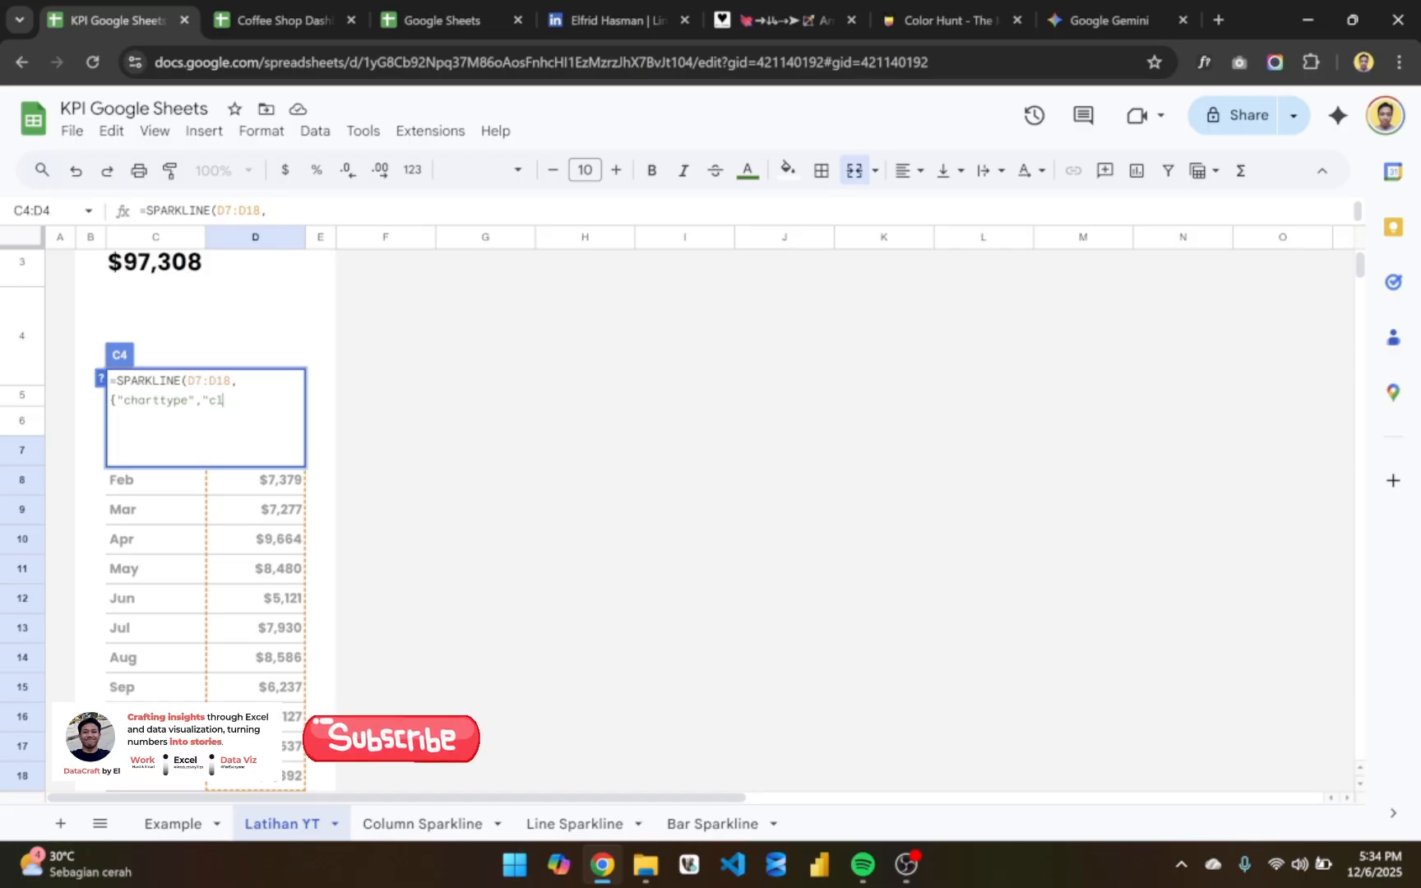
type("column\";")
key("ctrl+Return")
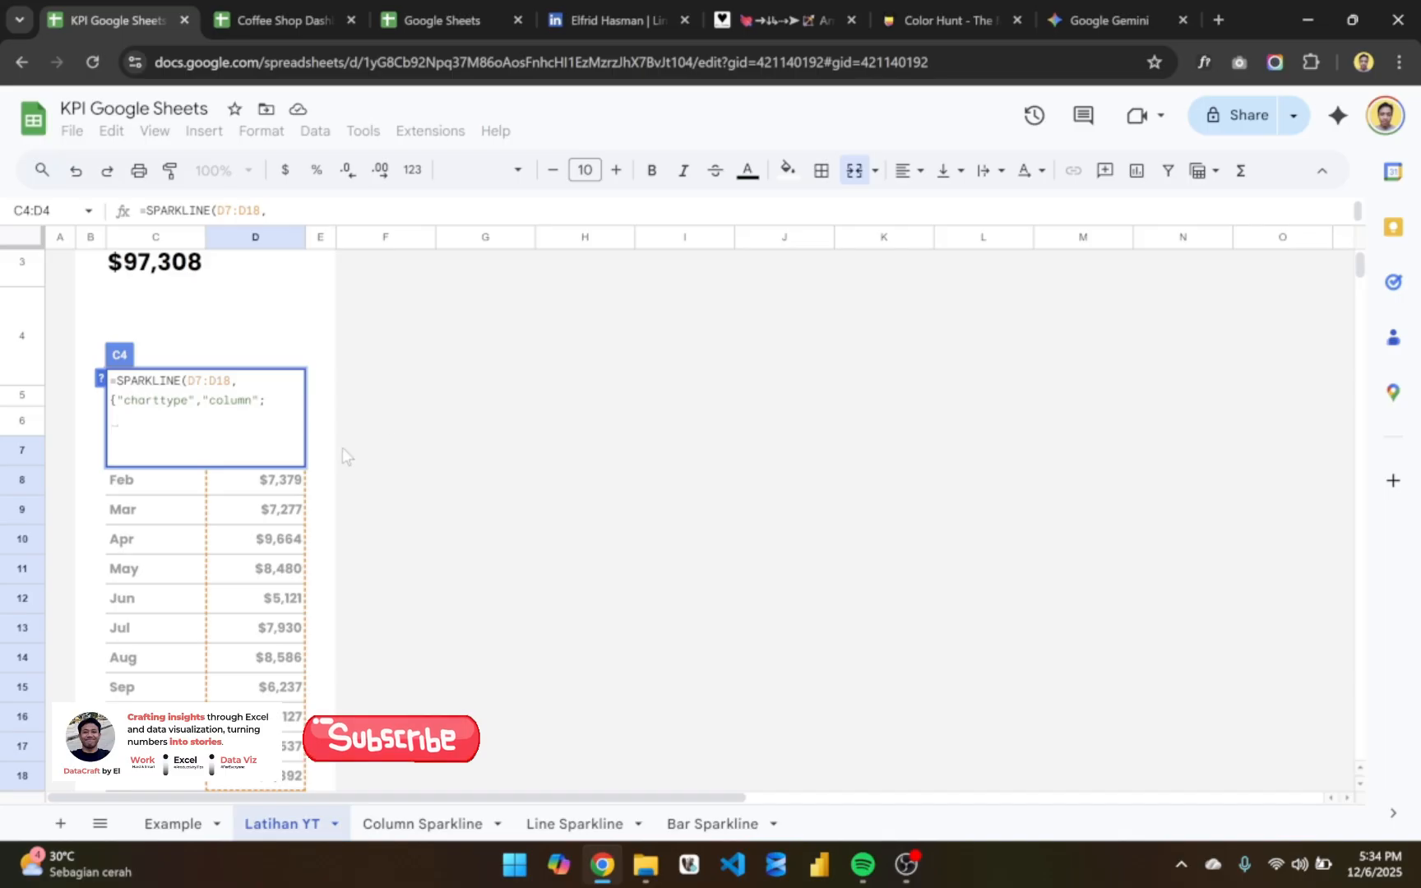
- Add the option name "color" on the third line of the SPARKLINE formula and commit the formula
type("\"")
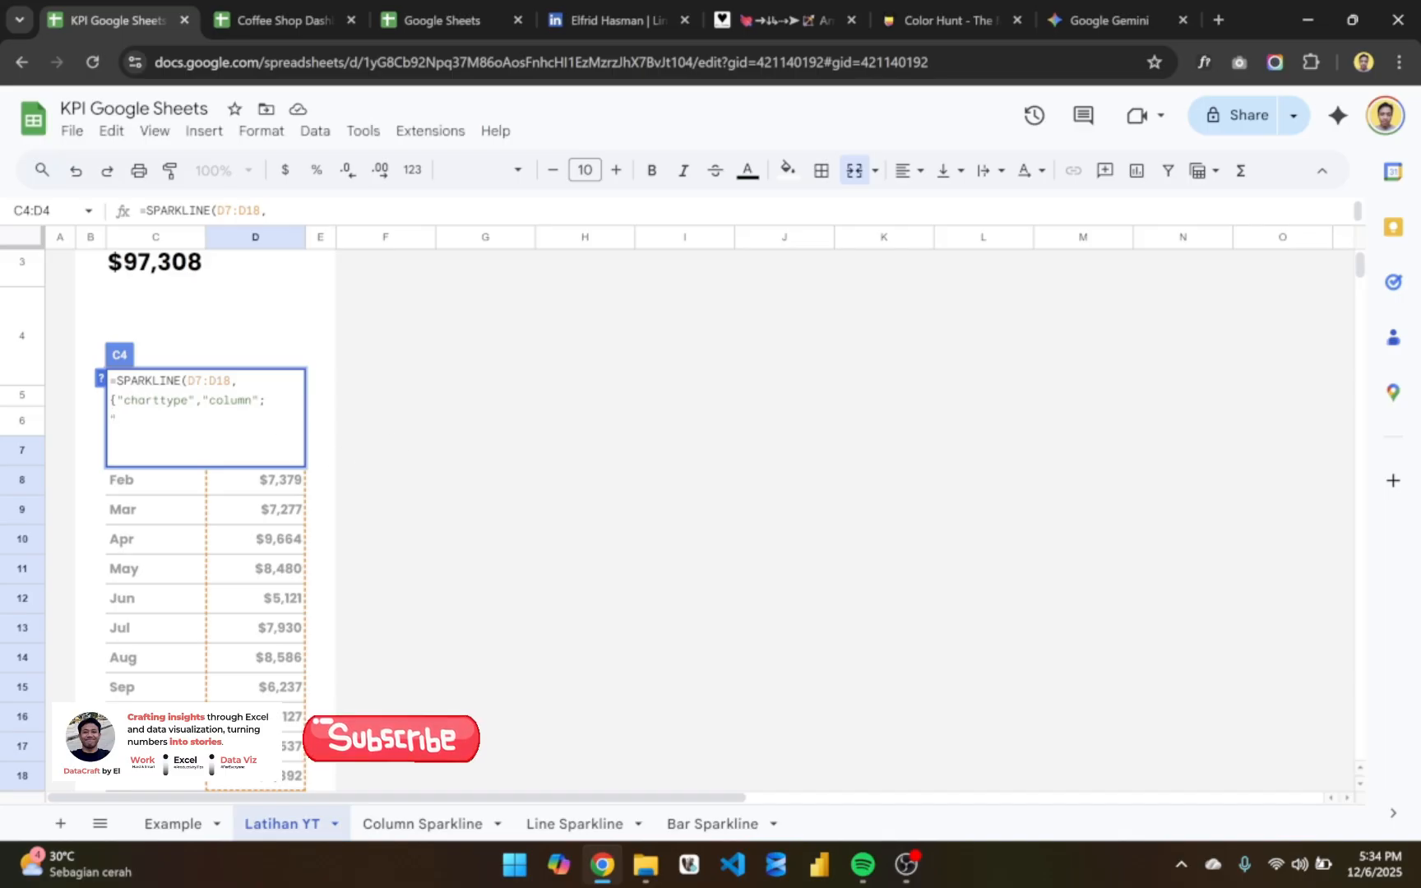
type("color\"")
key("Return")
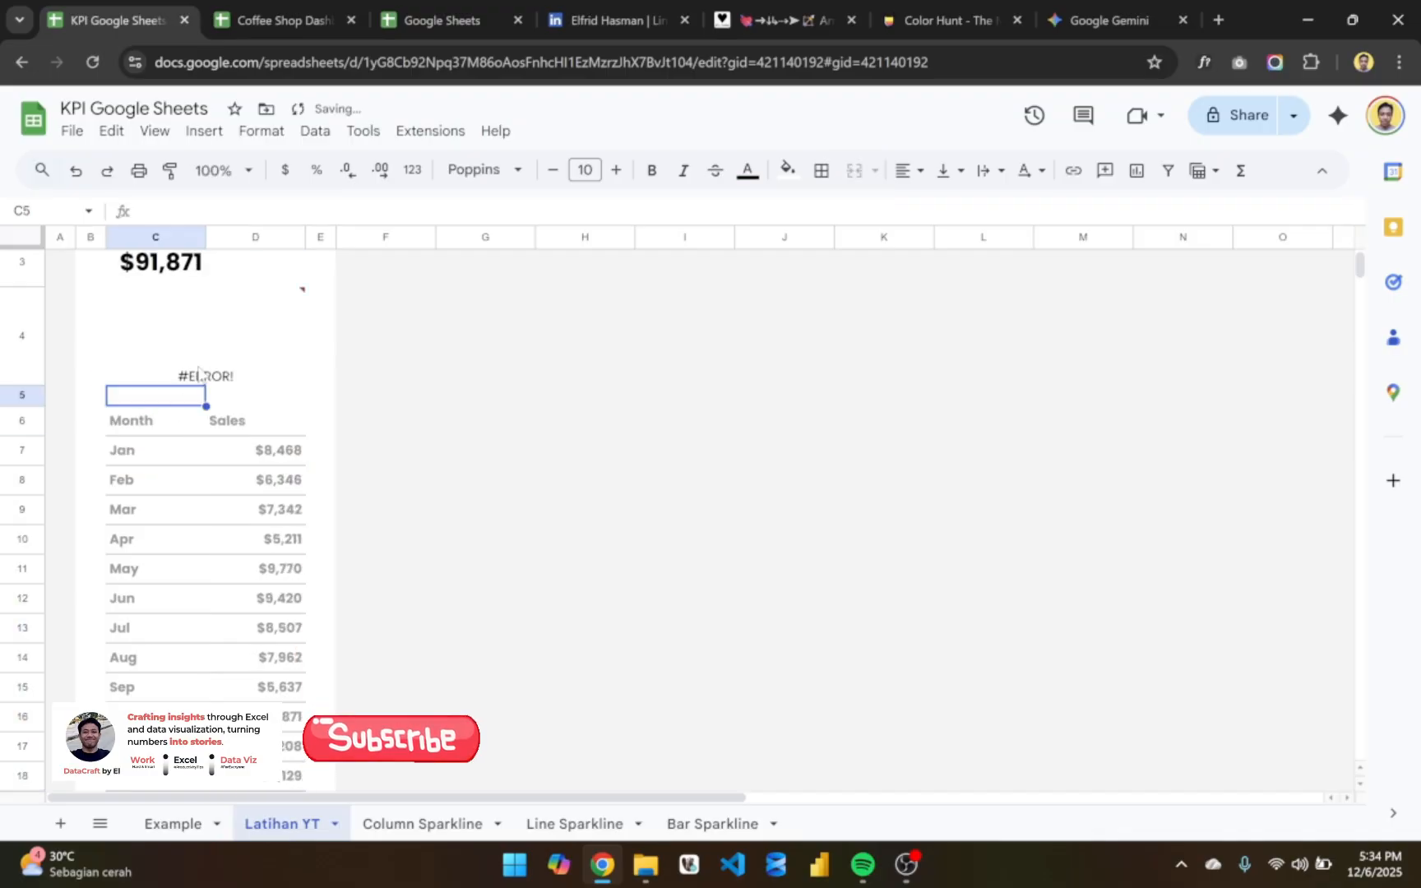
- Give the "color" option the value "gray" in C4's SPARKLINE formula, working at 150% browser zoom
mouse_move(199, 375)
key("ctrl+equal")
key("ctrl+equal")
key("ctrl+equal")
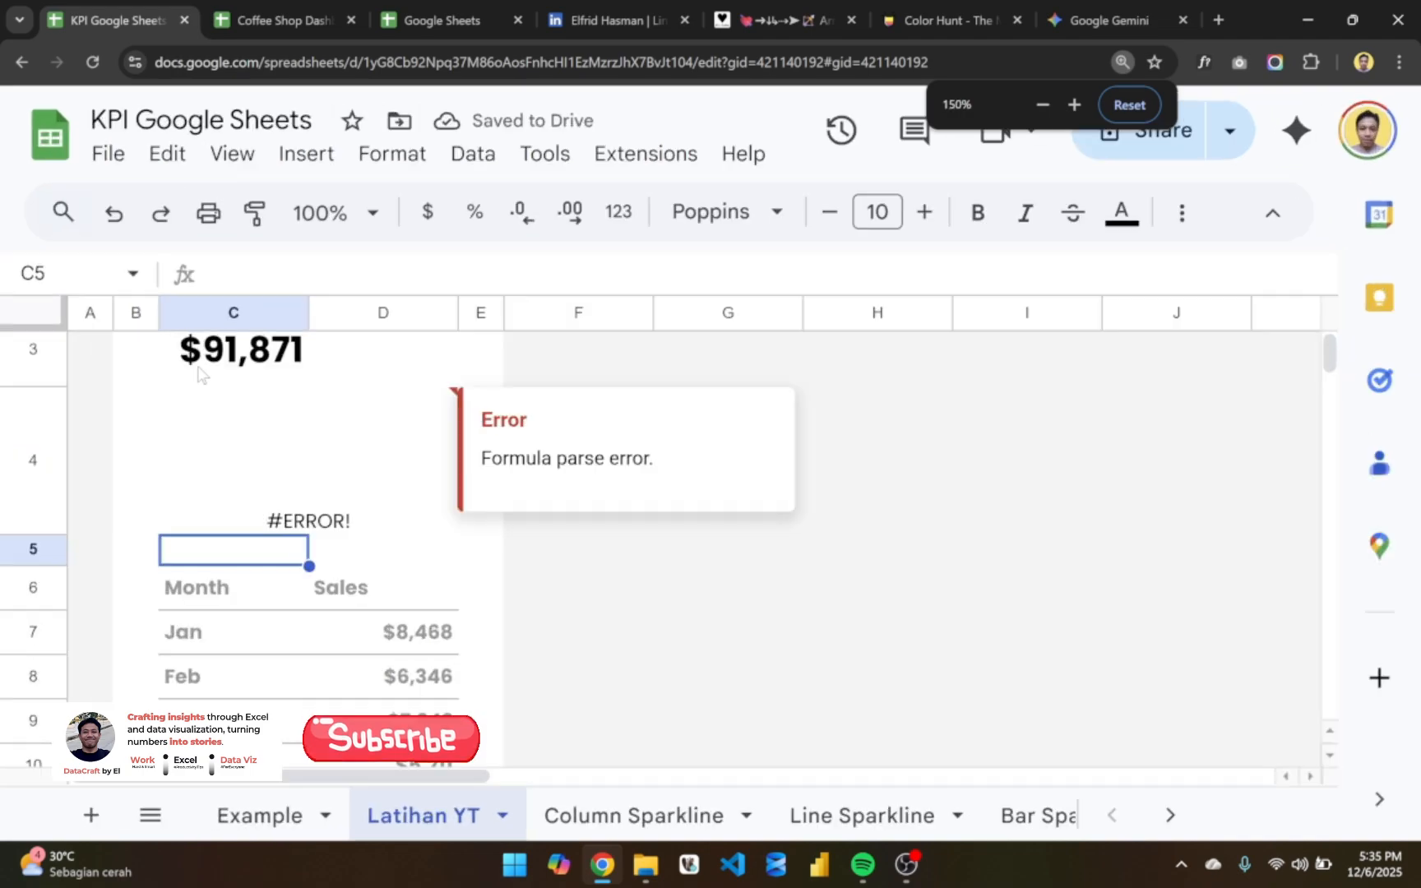
left_click(285, 445)
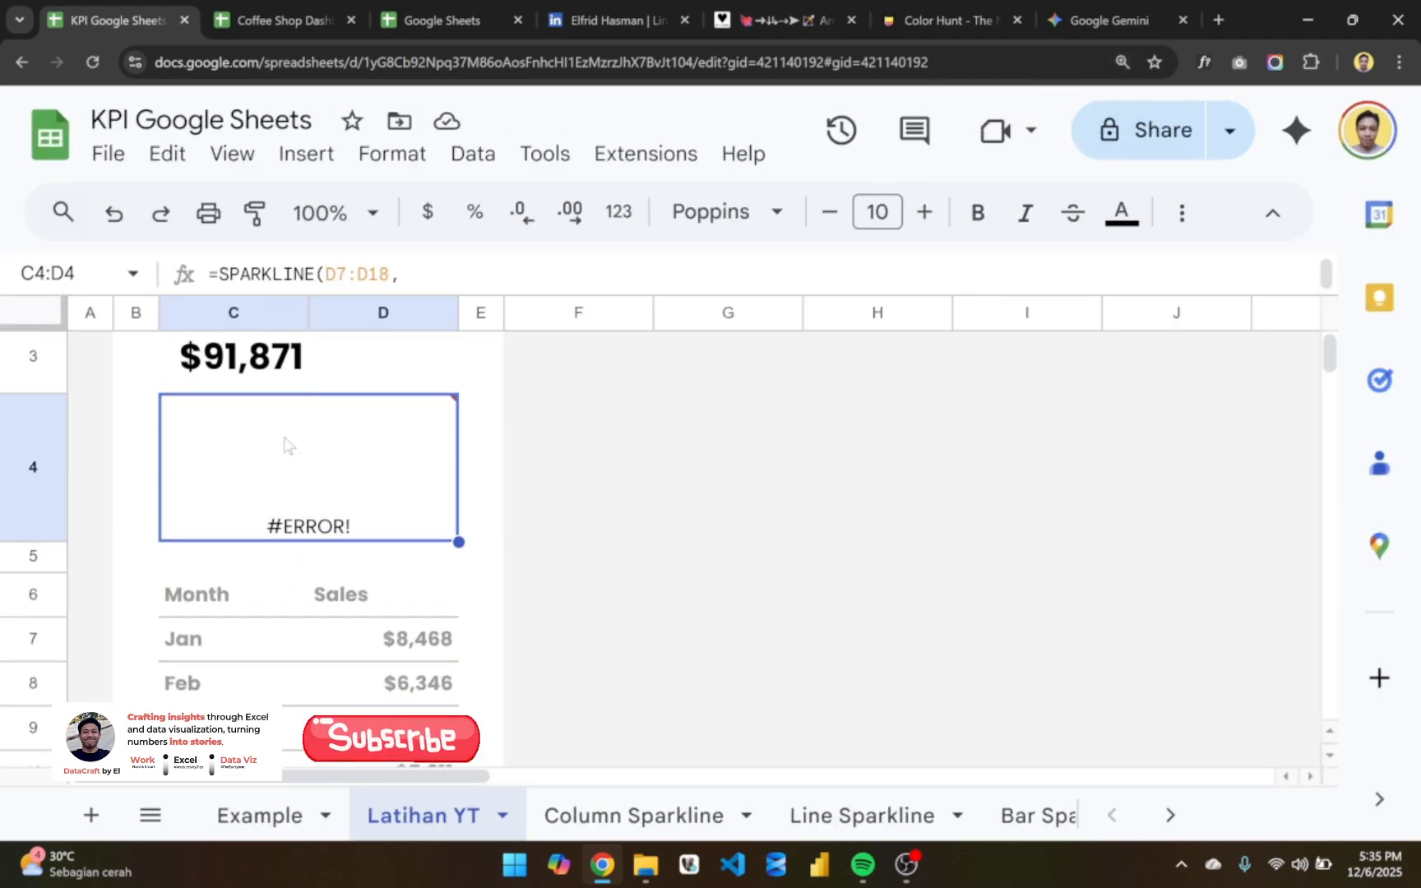
key("Return")
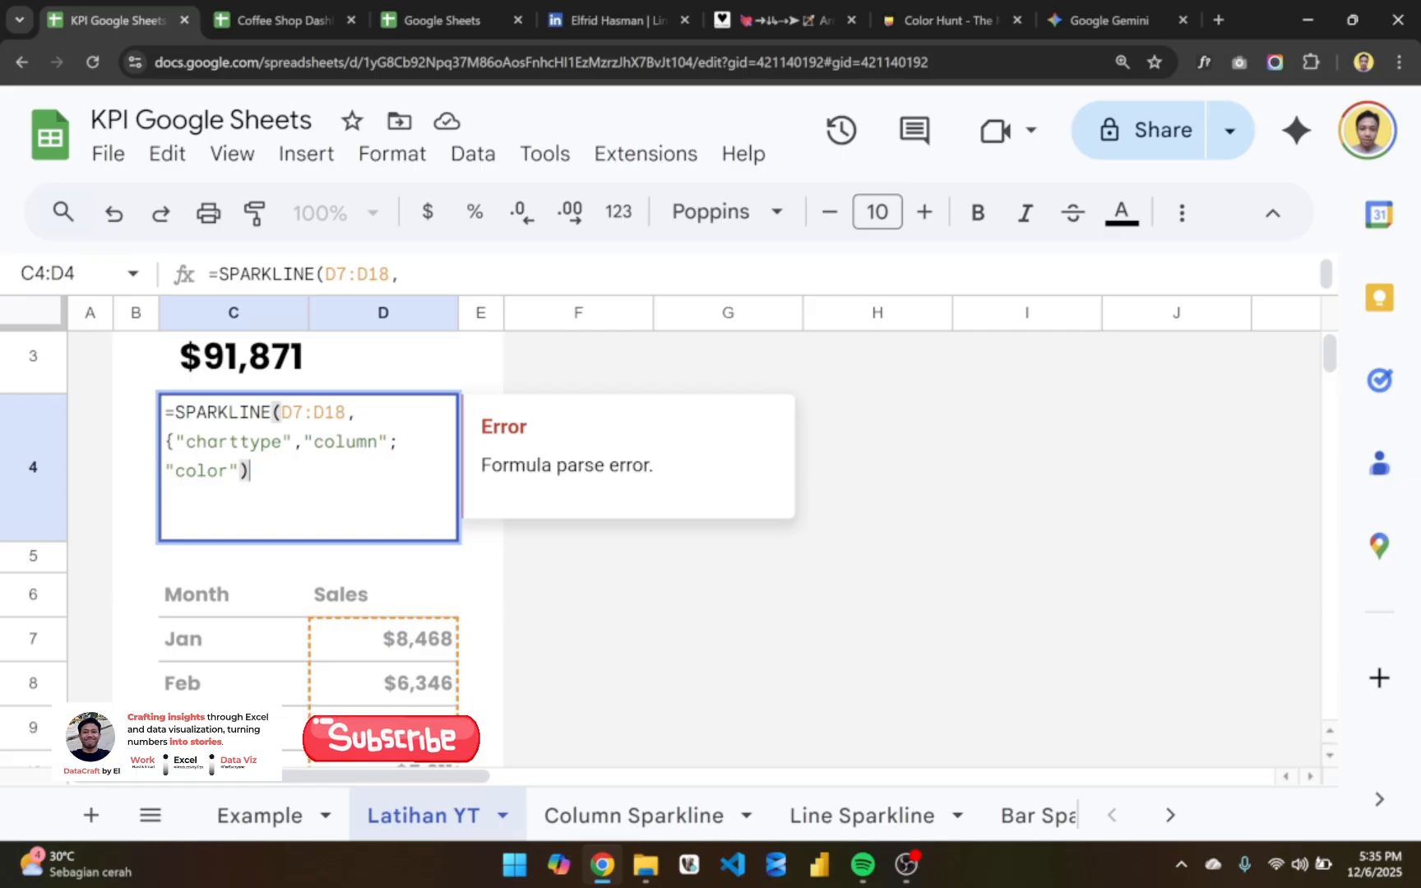
key("Left")
type(",\"")
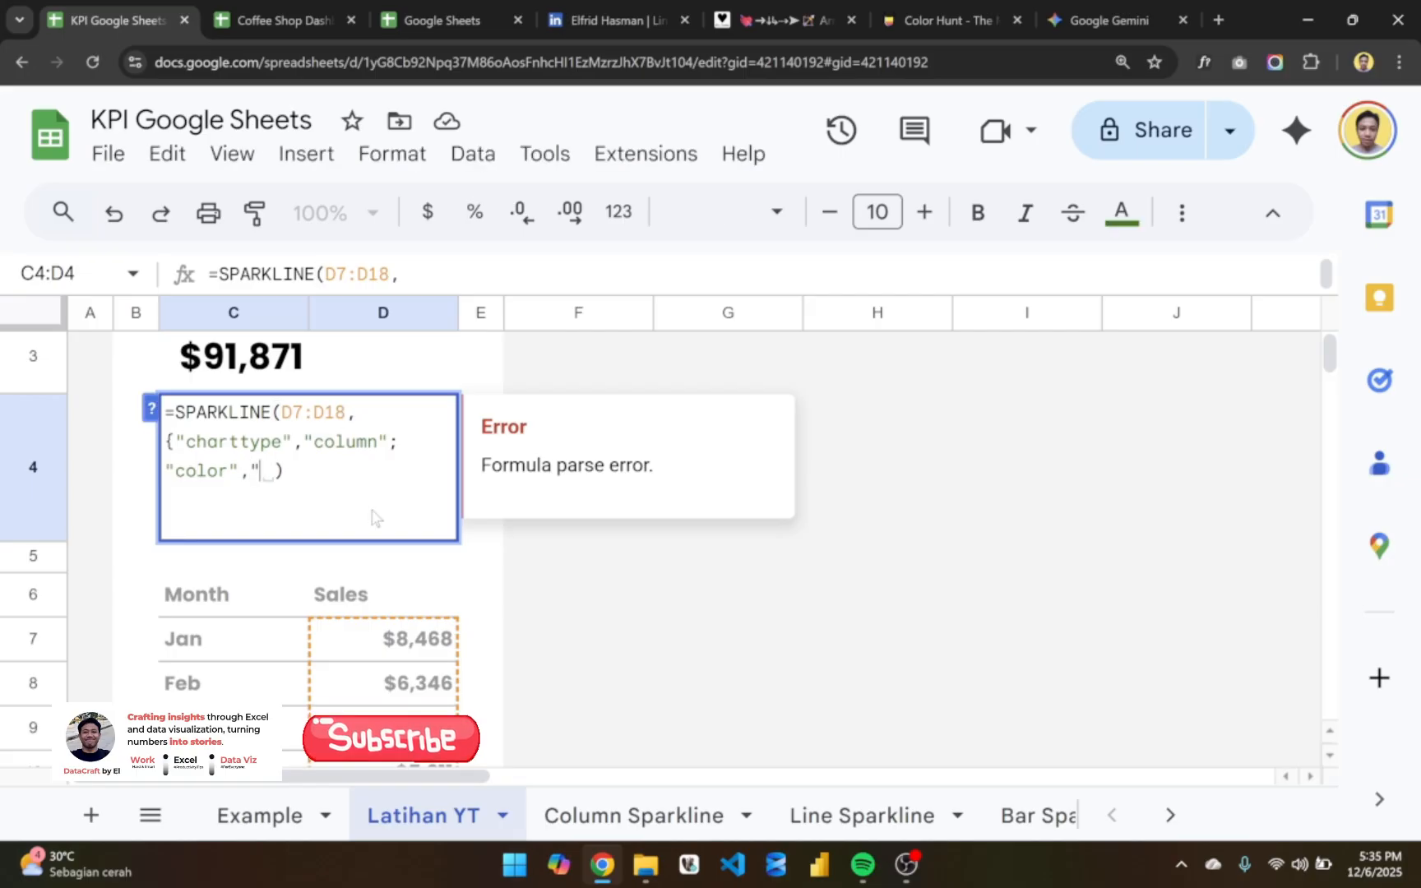
type("gray")
key("Return")
- Correct C4's SPARKLINE formula by closing its options array with a curly brace before the final parenthesis
left_click(315, 512)
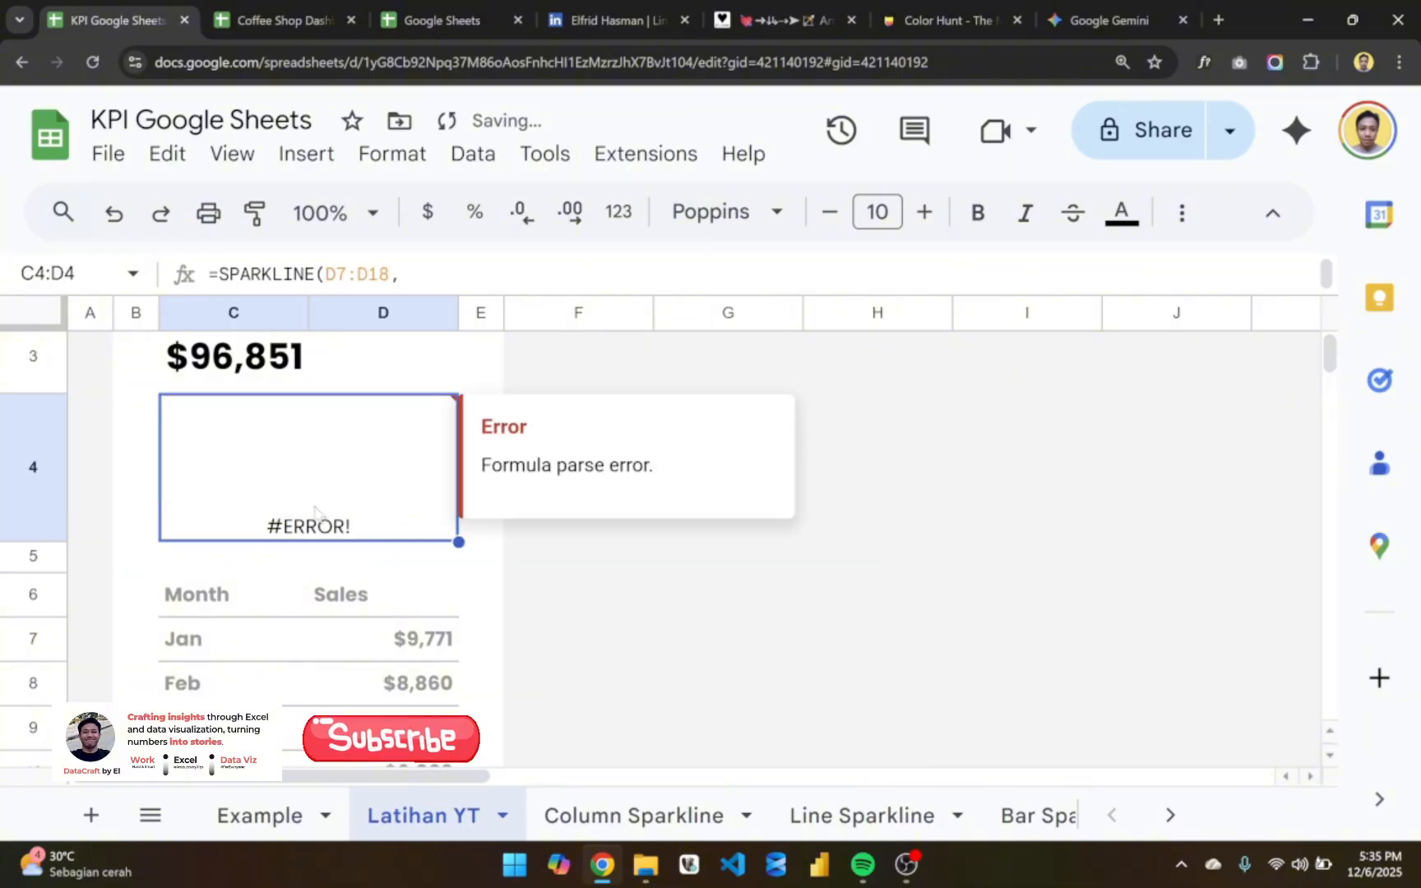
double_click(315, 511)
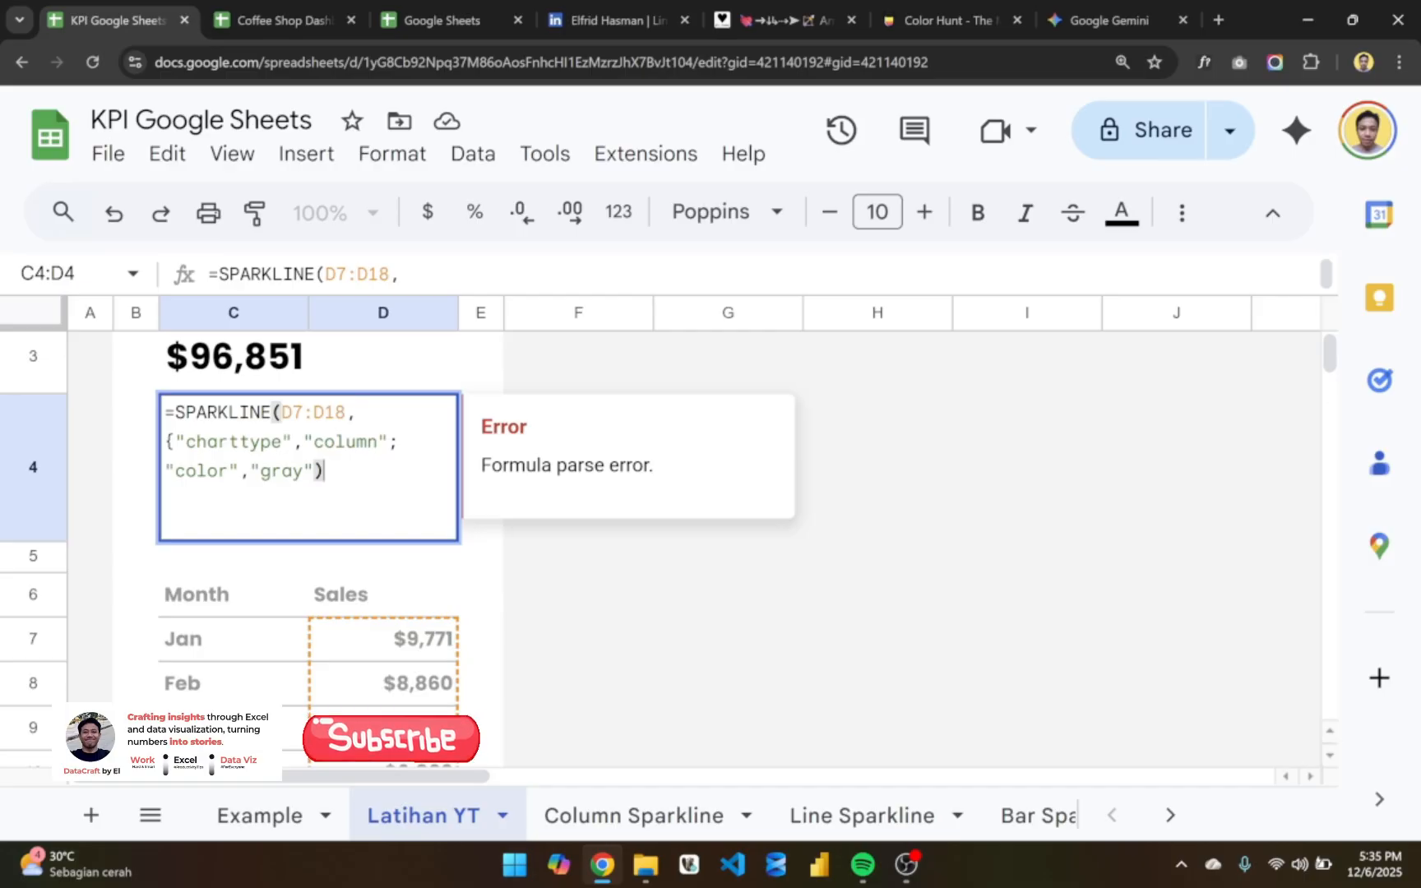
key("BackSpace")
type("}")
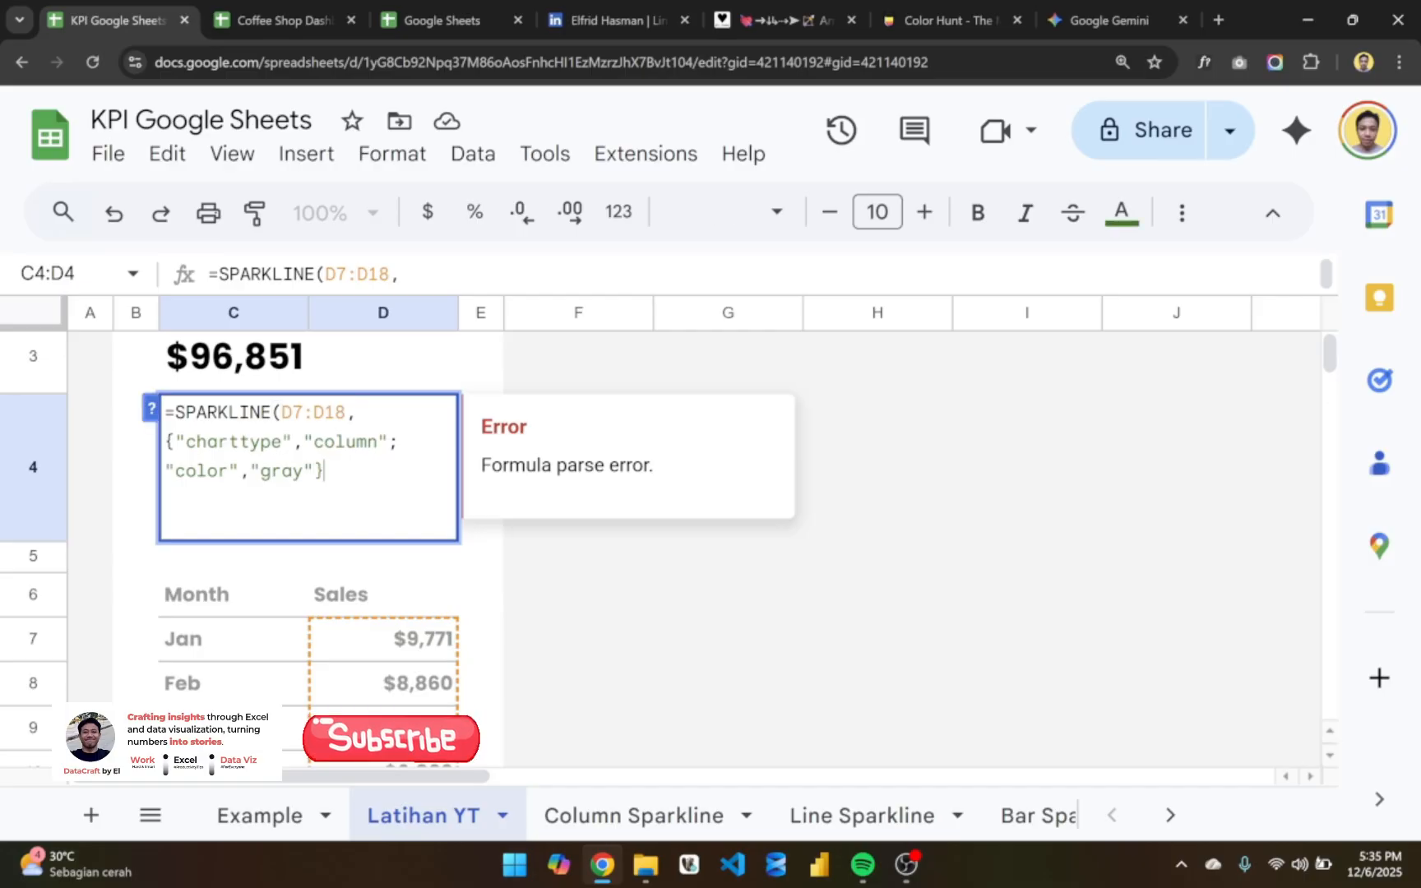
key("Return")
left_click(281, 476)
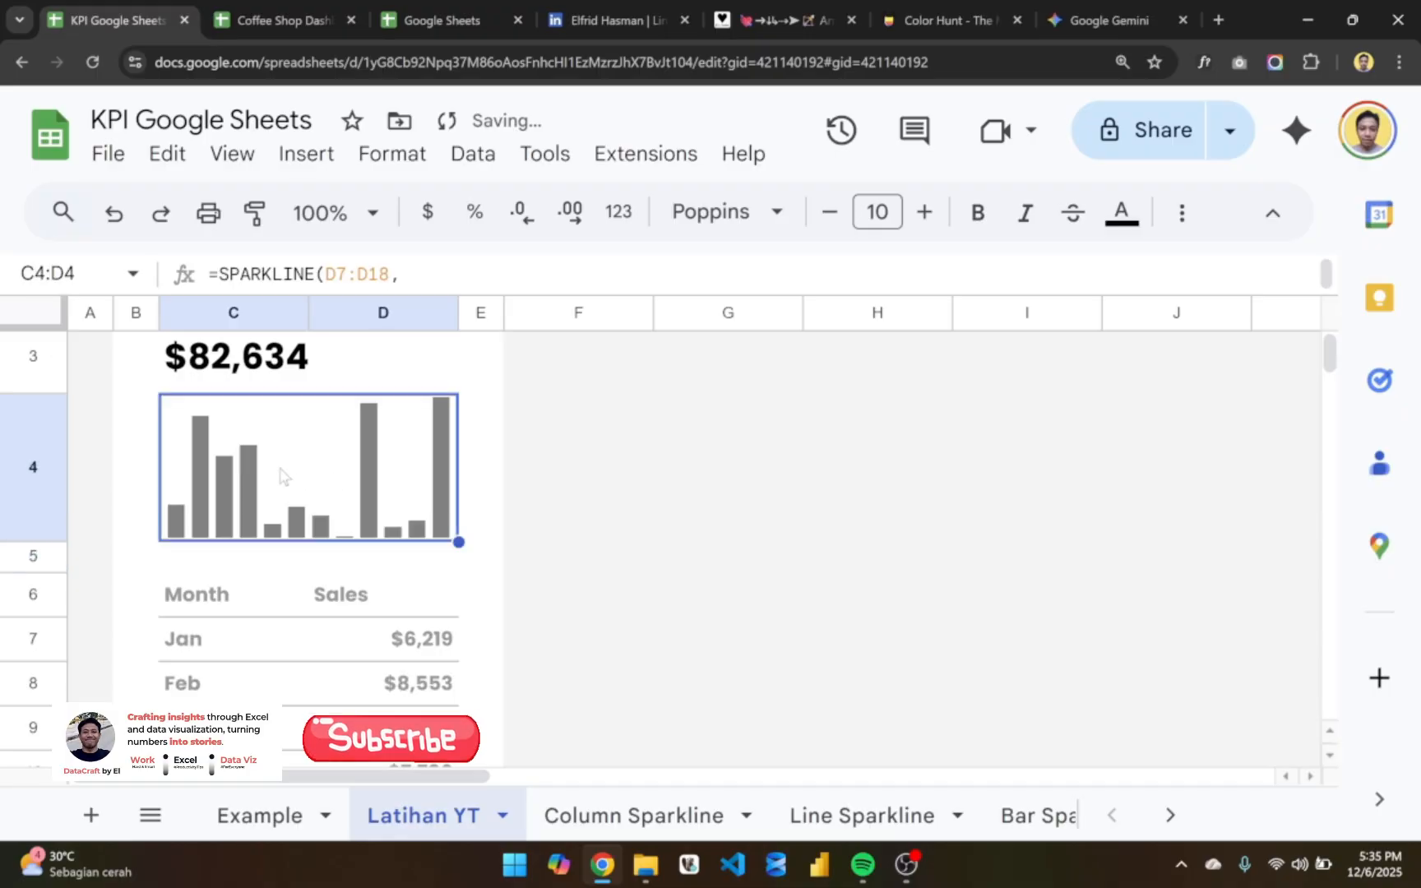
double_click(280, 475)
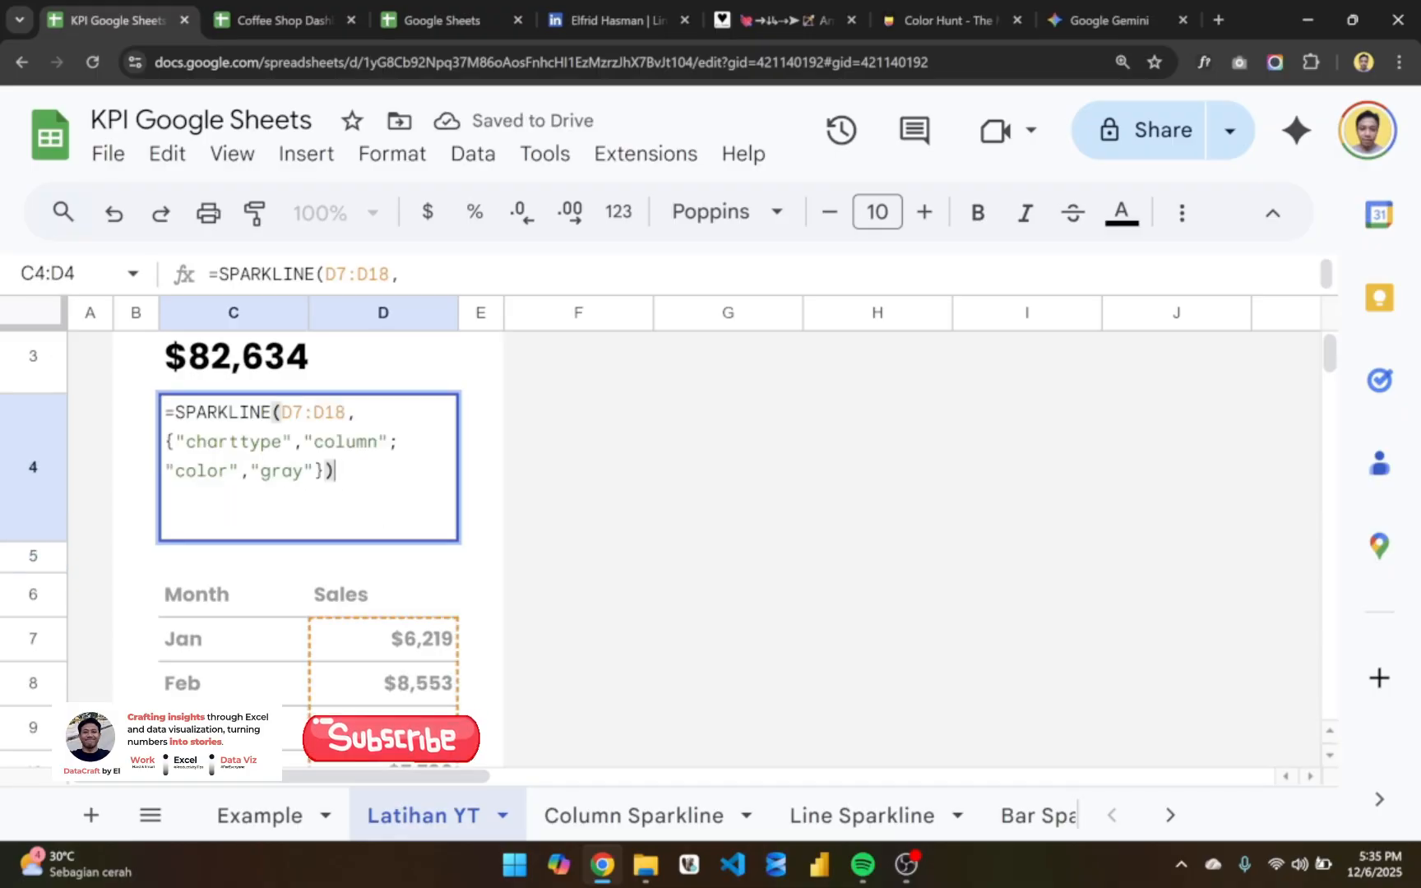
key("Return")
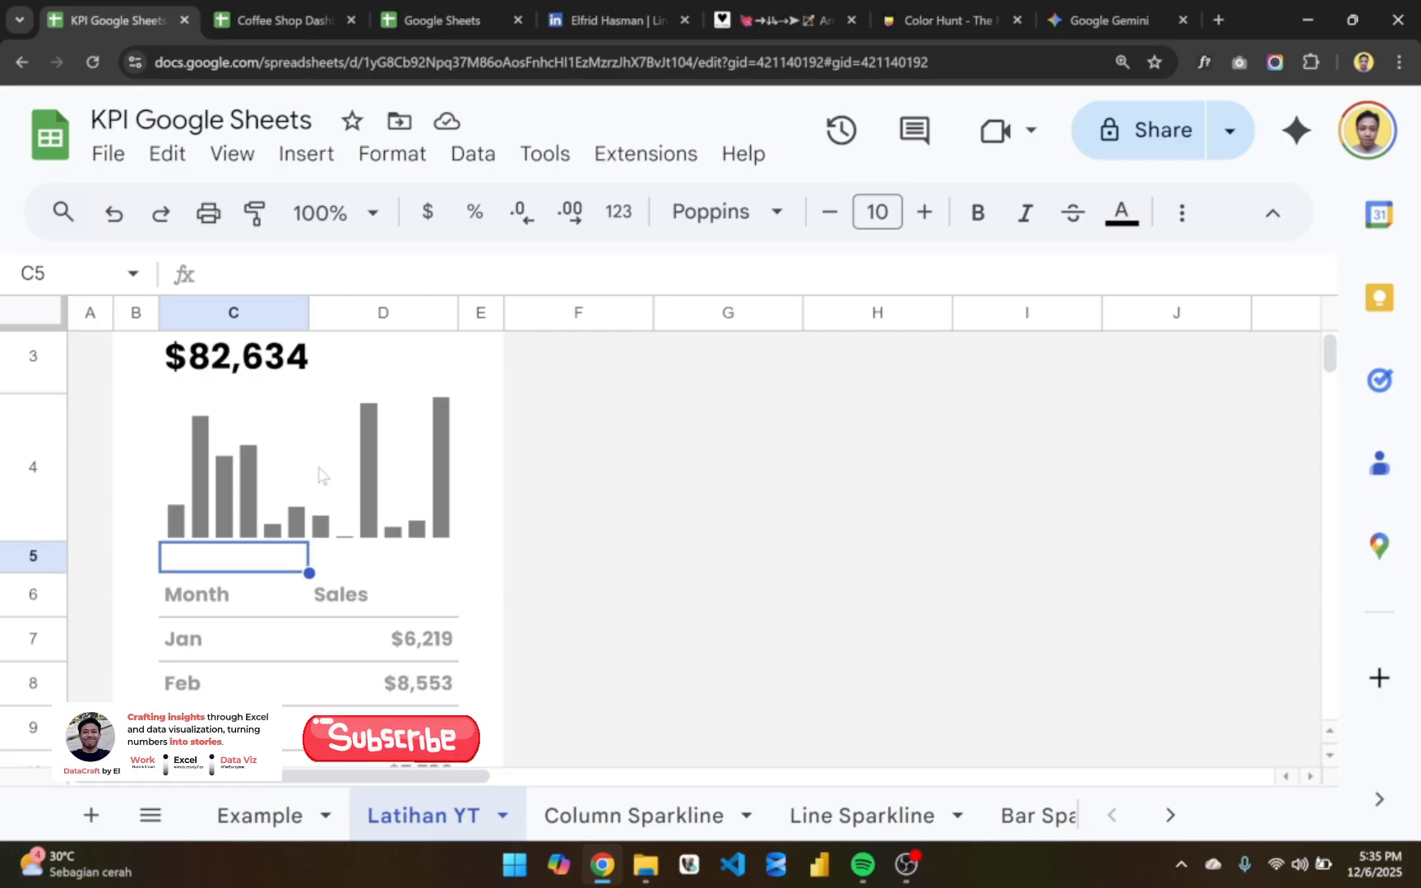
left_click(320, 475)
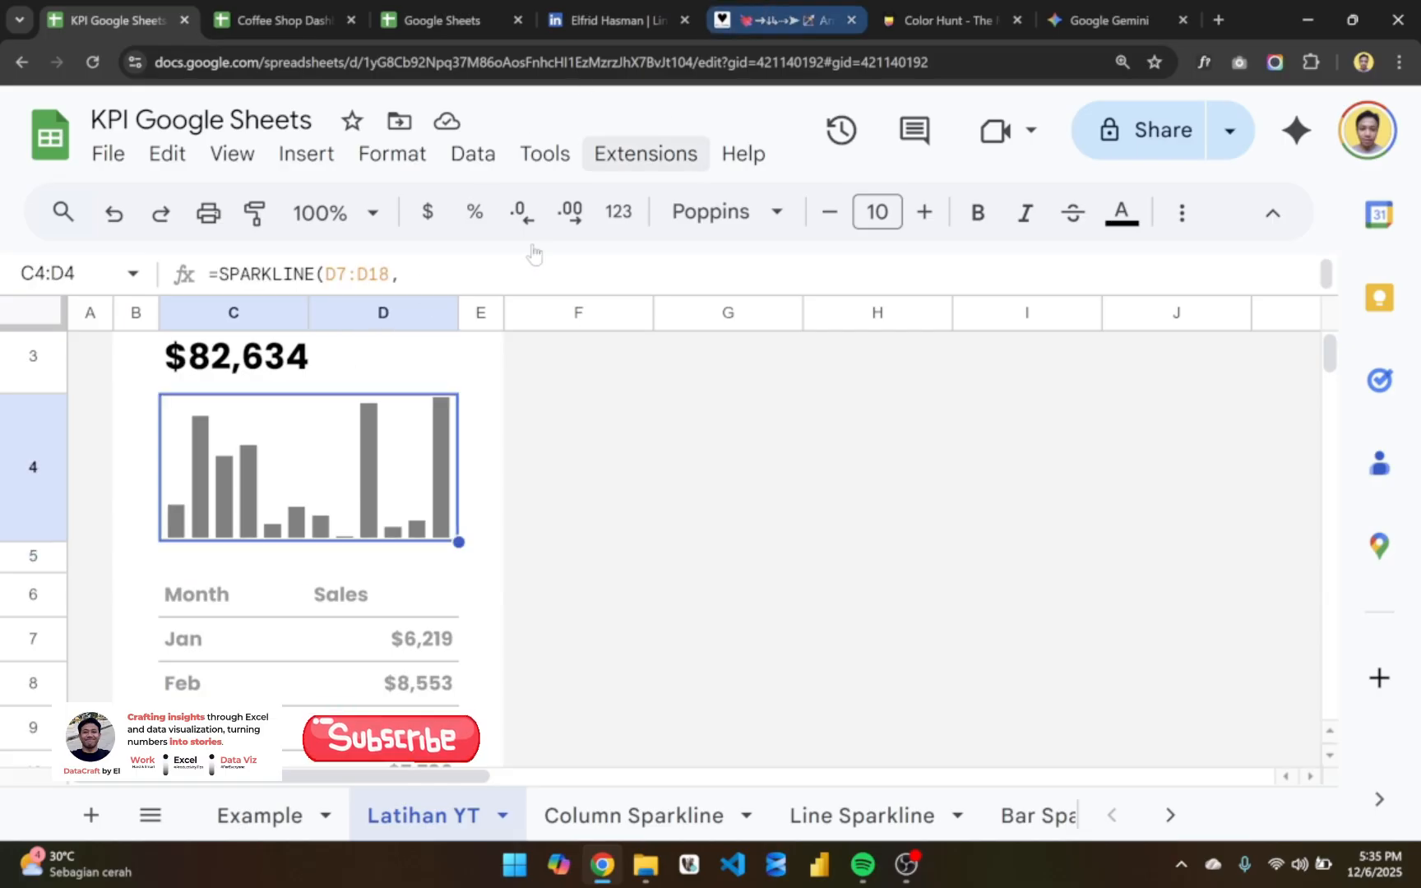
- Switch to Color Hunt and copy the light grey-blue hex code DDE6ED from the slate-toned popular palette
left_click(930, 20)
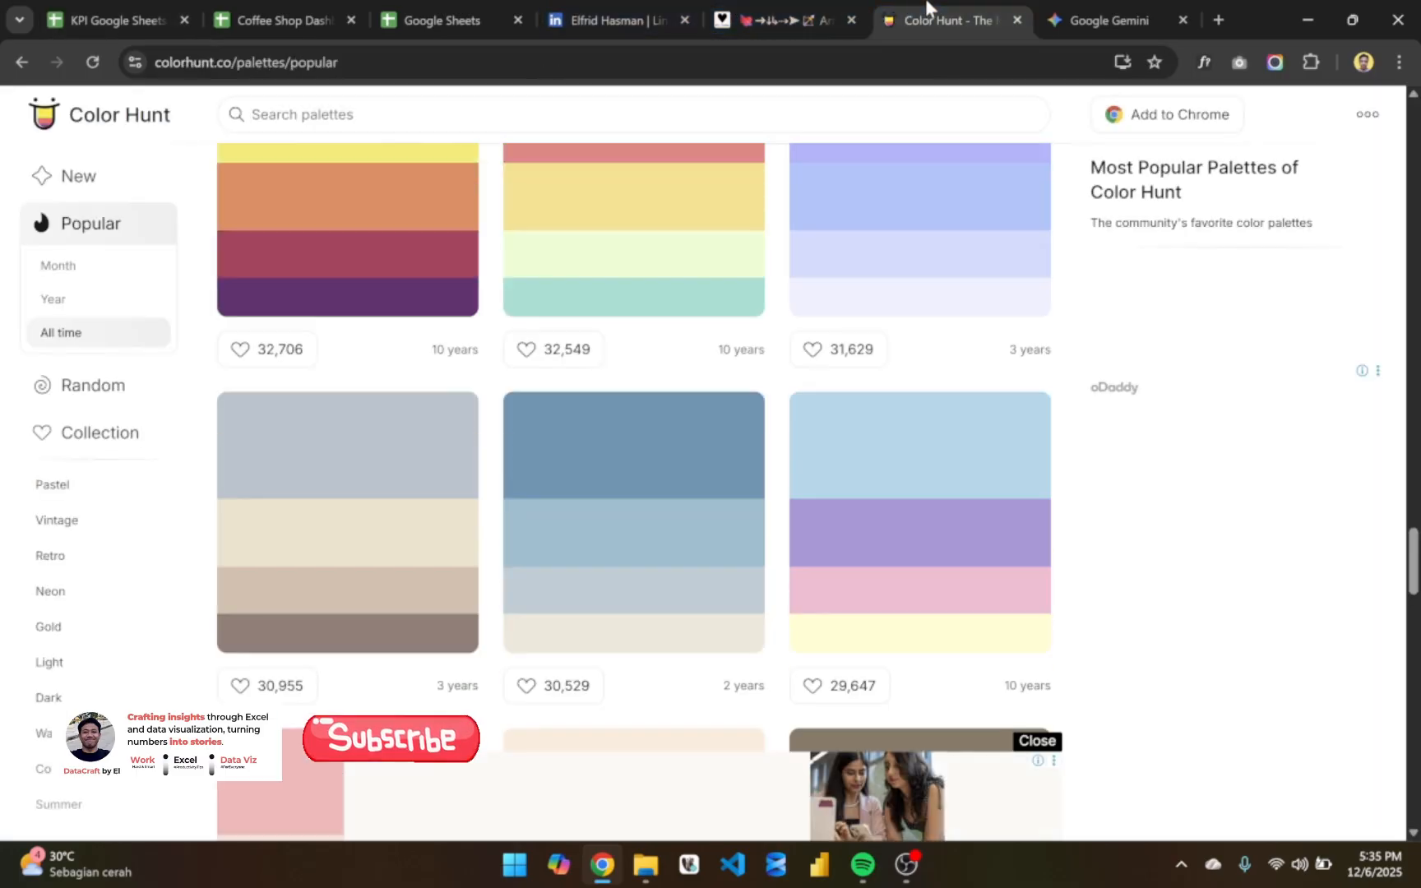
scroll(547, 424, "up", 8)
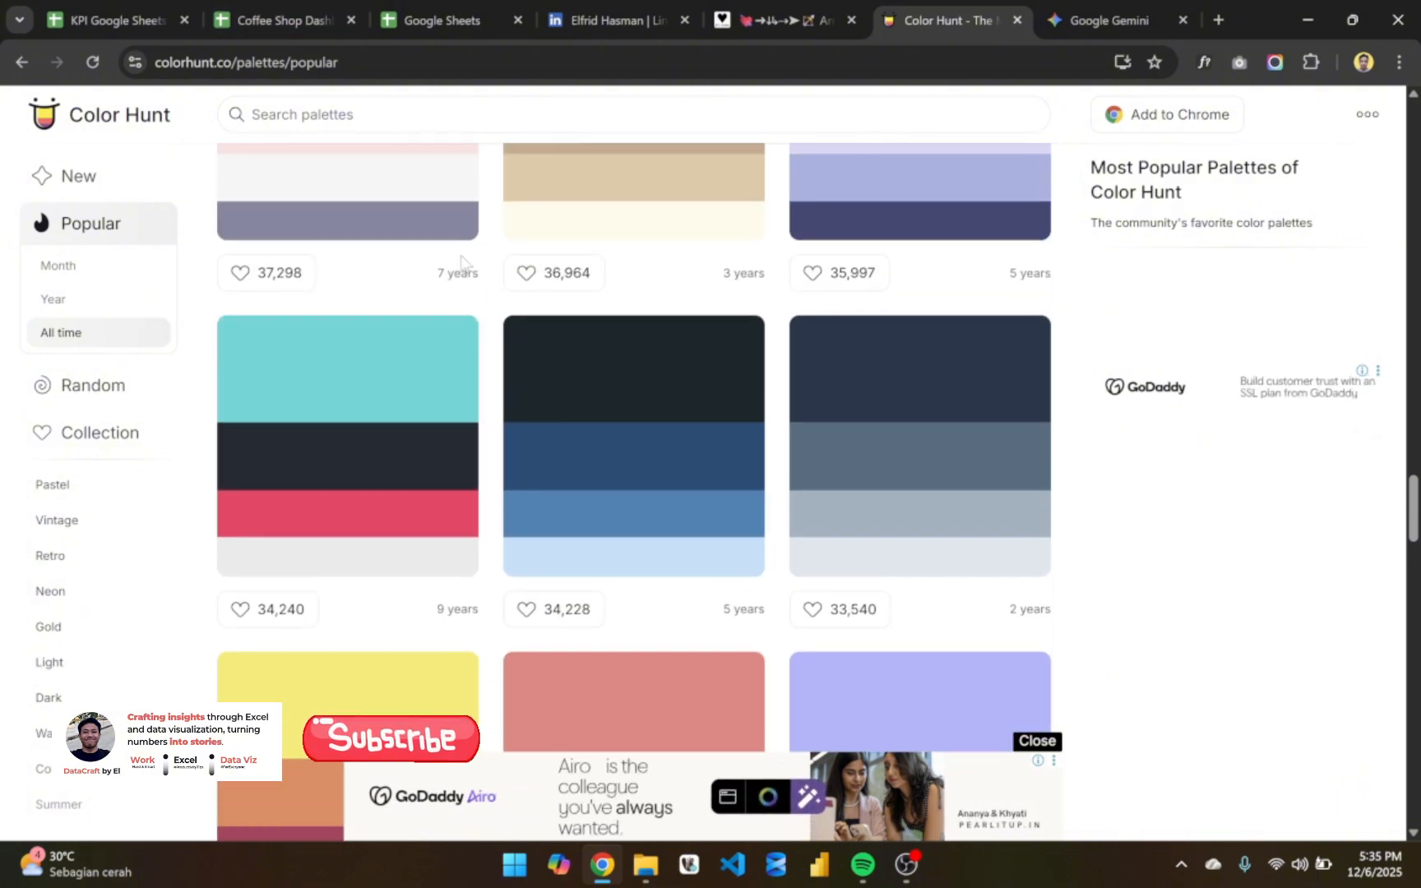
scroll(460, 263, "down", 2)
scroll(461, 264, "down", 2)
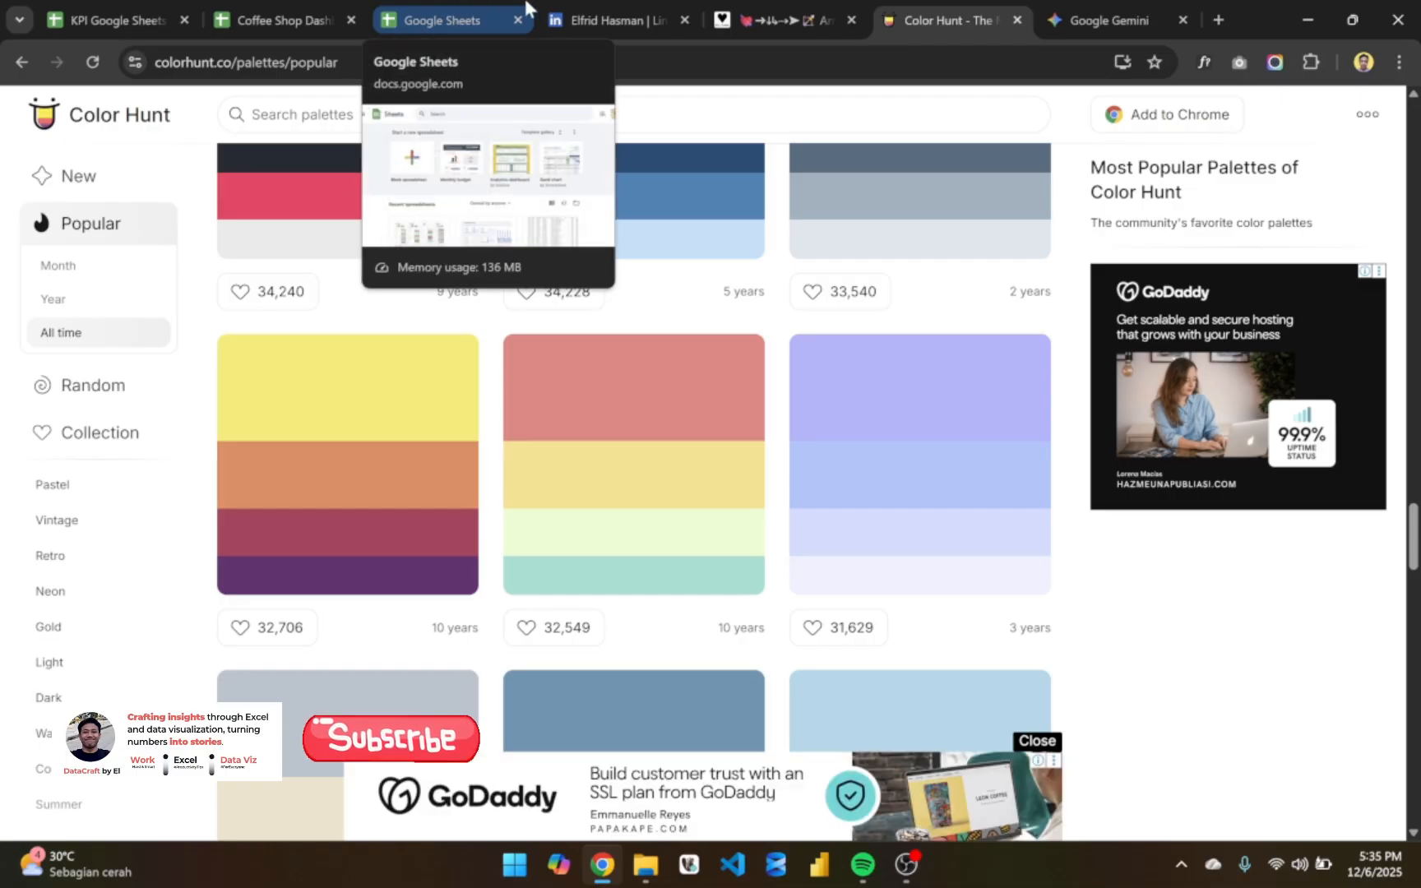
mouse_move(553, 215)
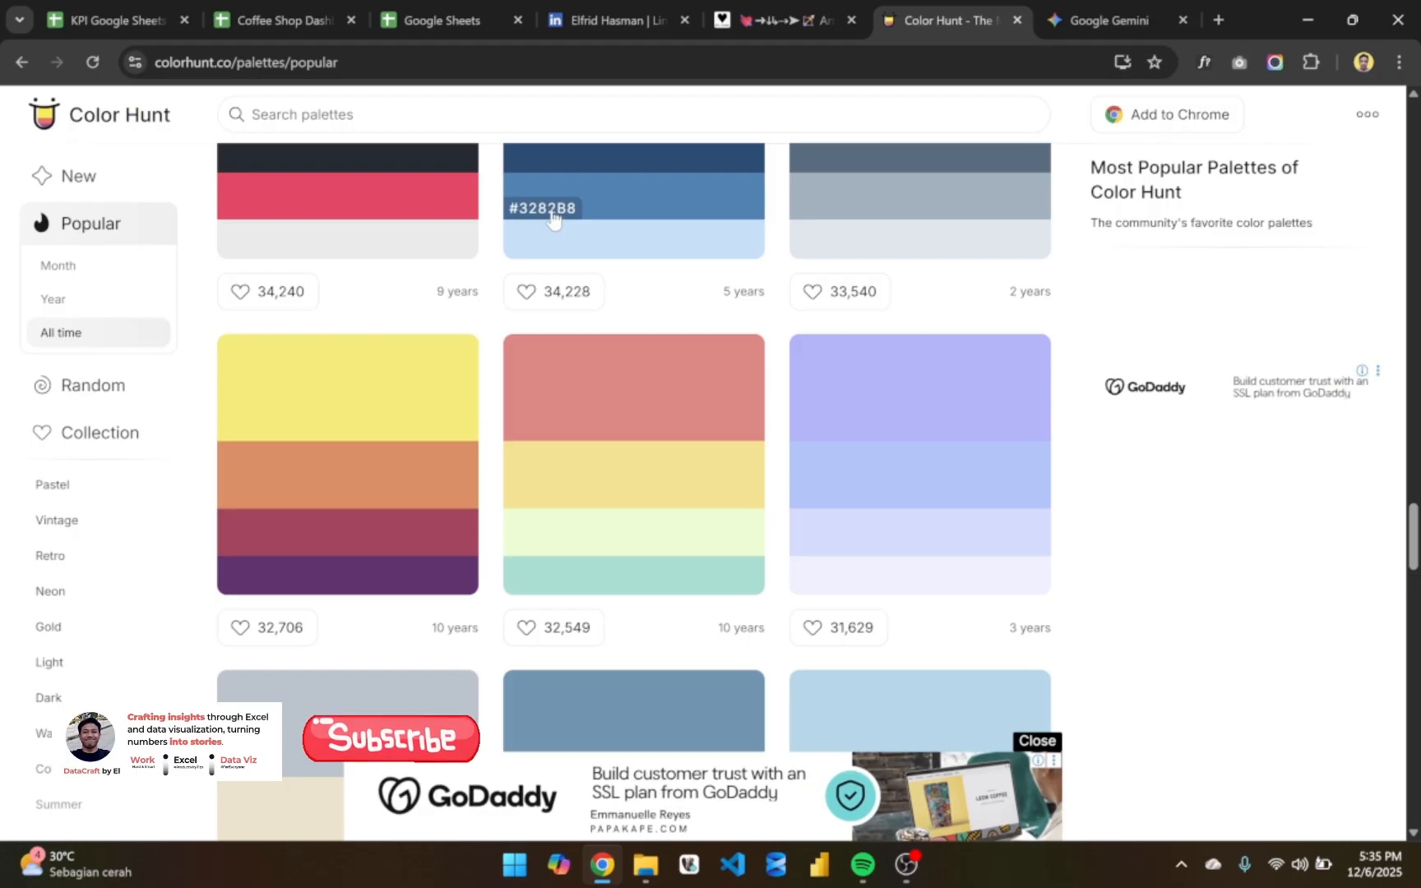
left_click(552, 215)
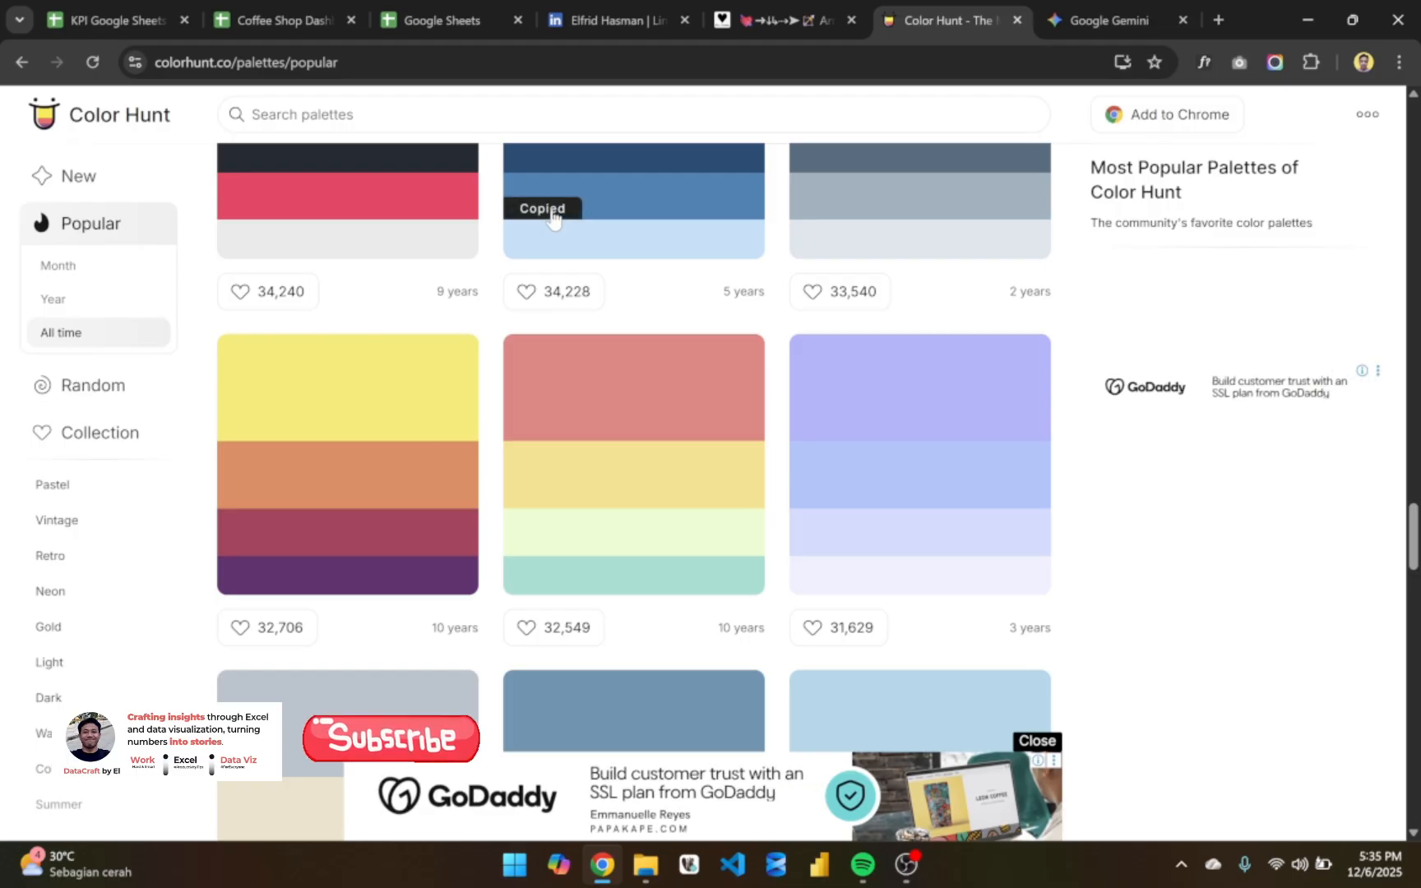
left_click(824, 255)
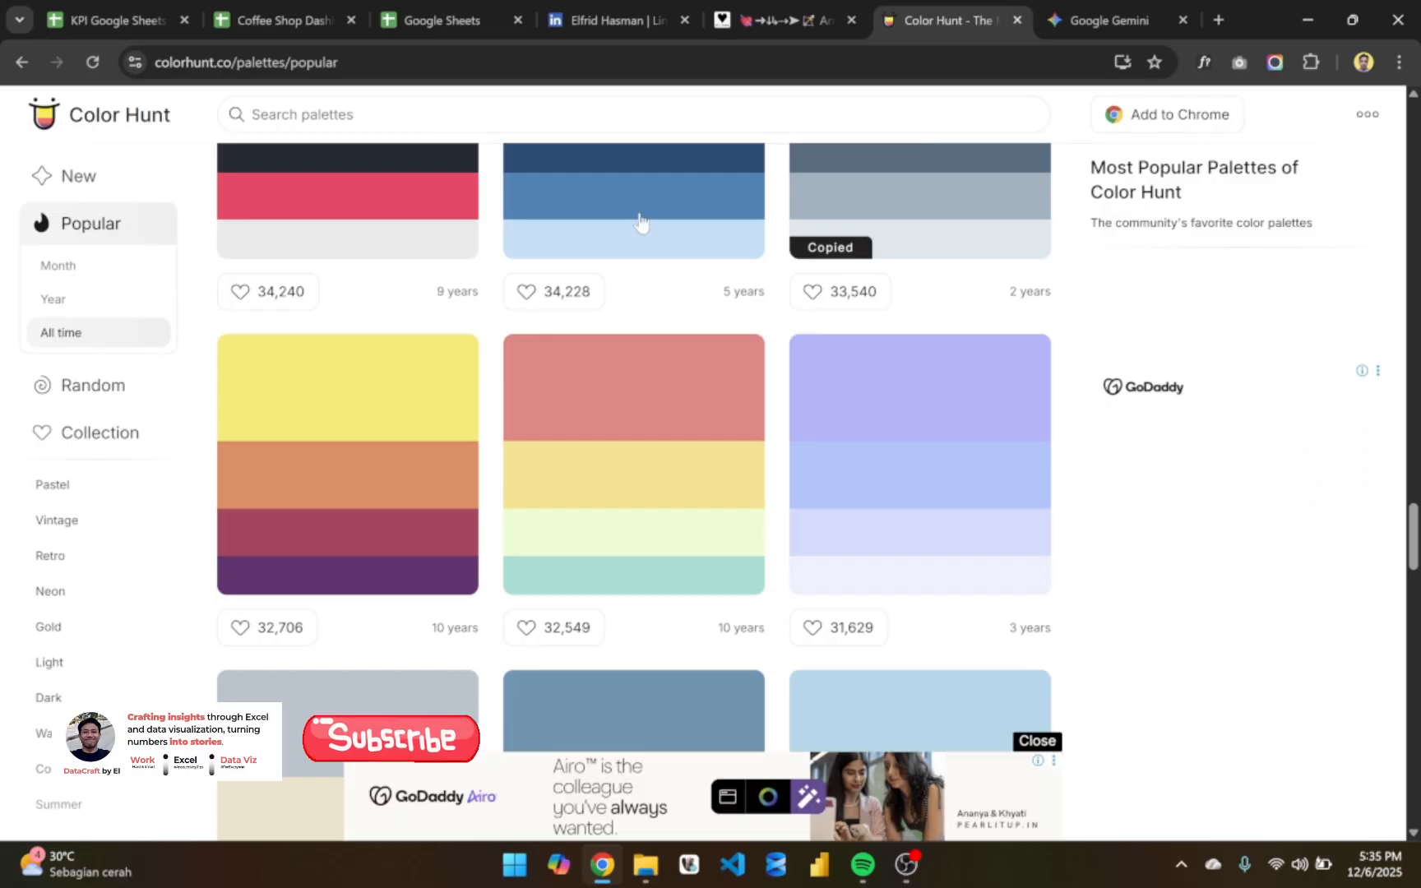
- Switch back to the KPI spreadsheet and replace "gray" with the copied code "DDE6ED" in C4's SPARKLINE formula
left_click(281, 8)
left_click(107, 18)
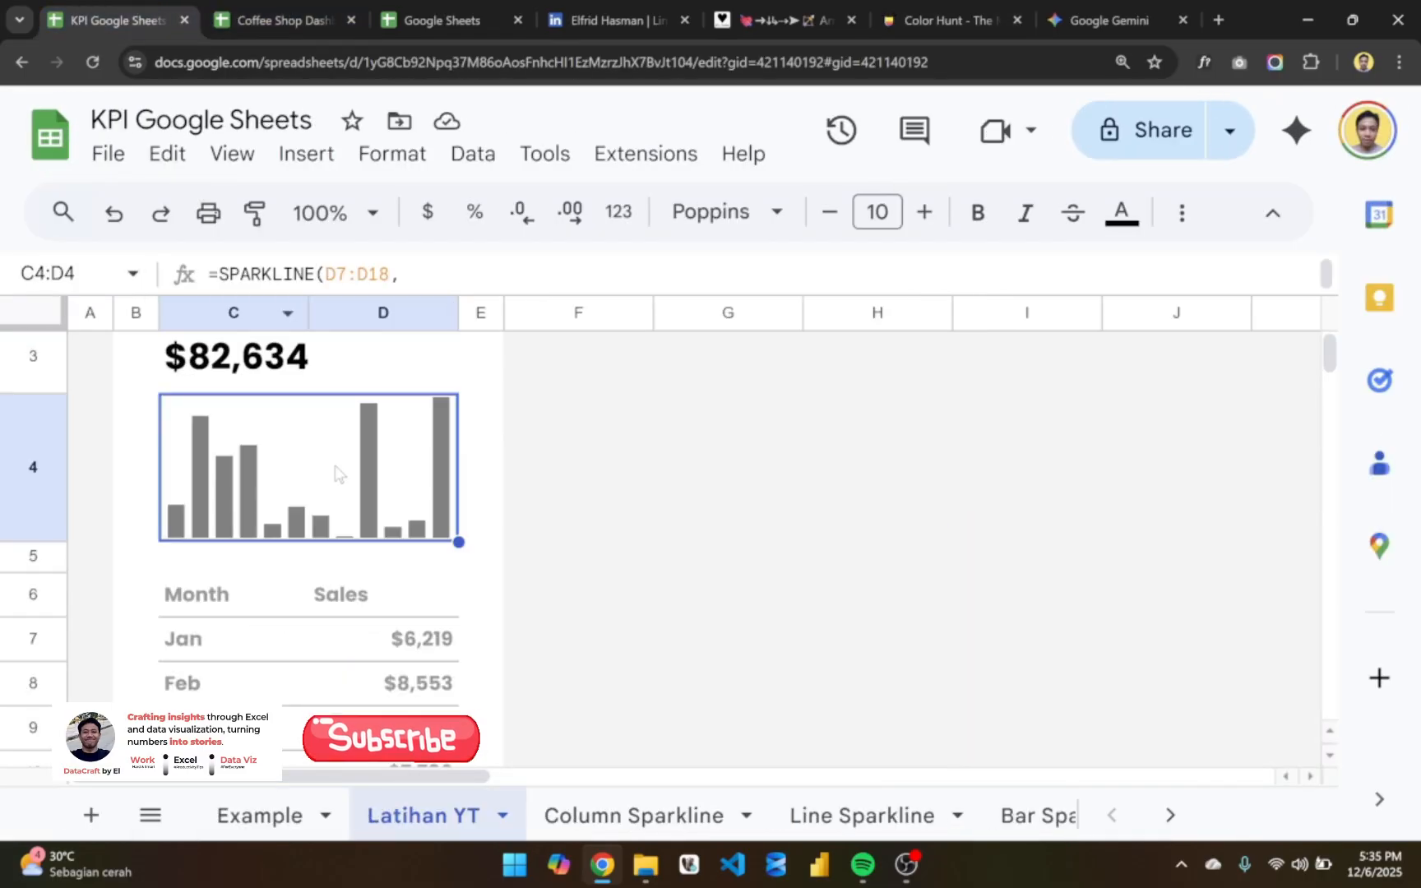
double_click(341, 490)
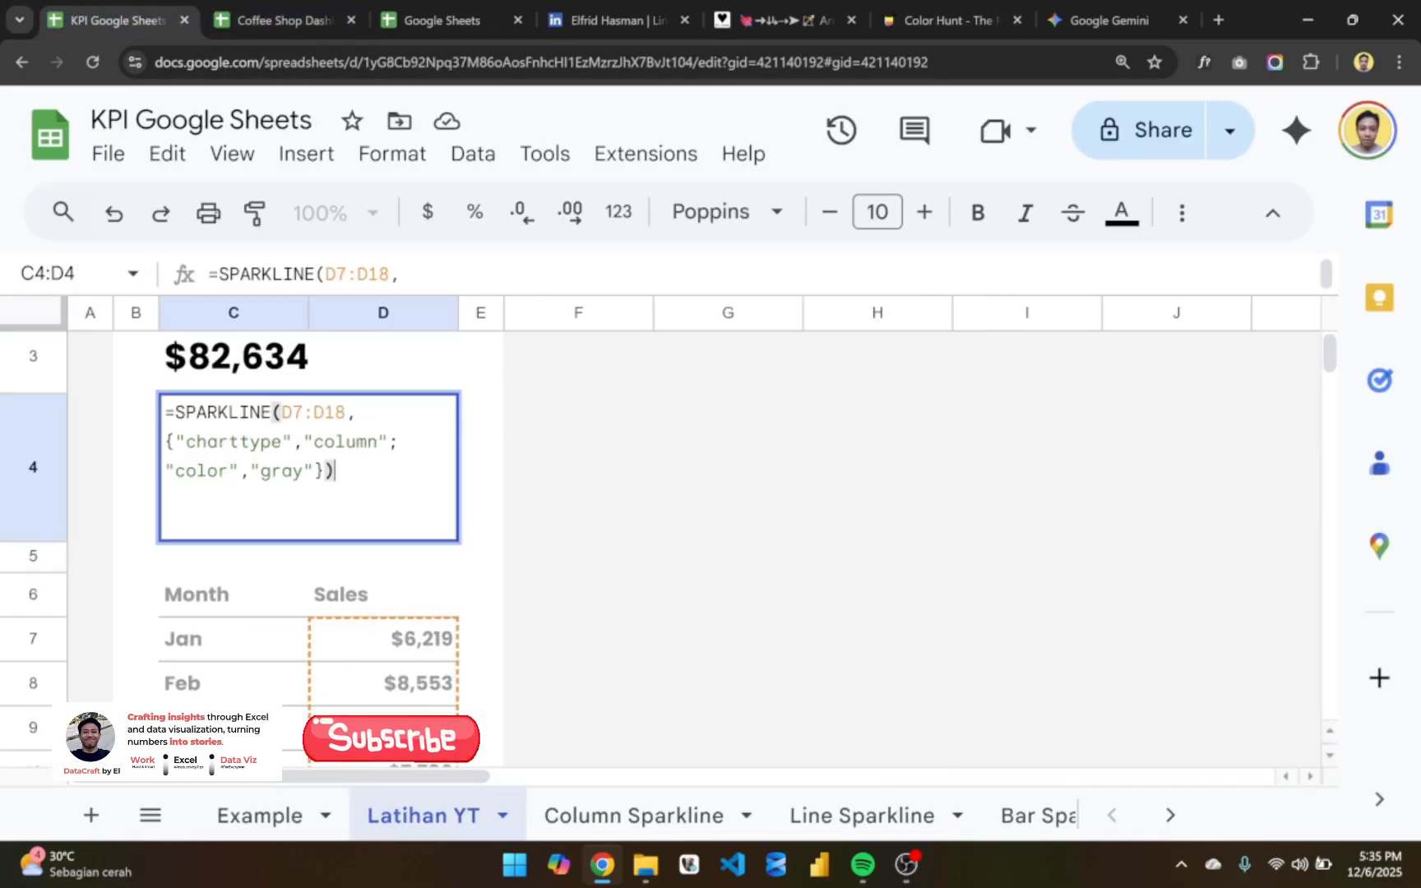
key("Left")
key("Left")
key("Left")
key("BackSpace")
key("BackSpace")
key("BackSpace")
key("BackSpace")
key("ctrl+v")
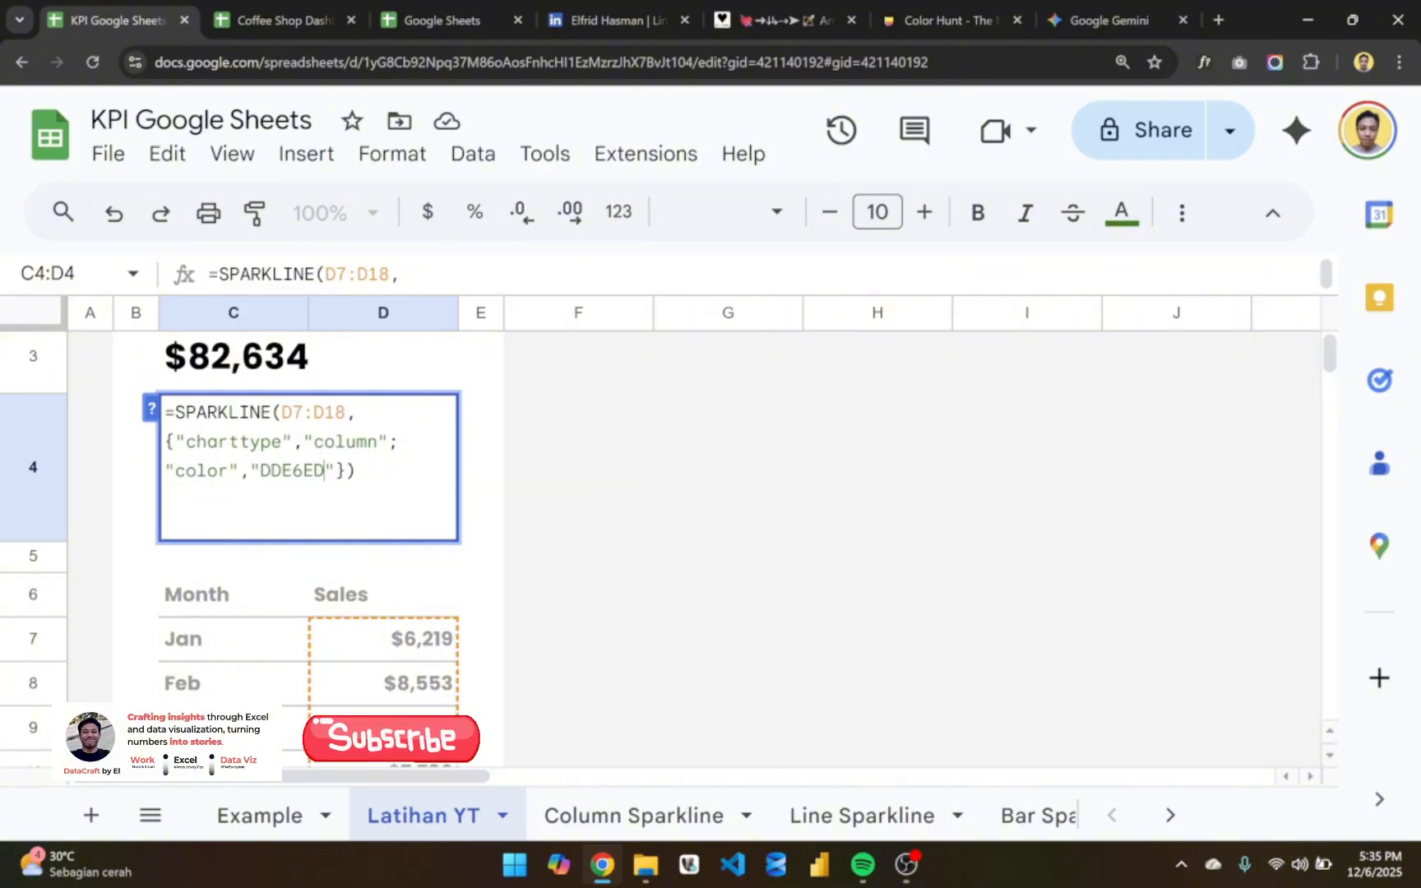
key("Return")
left_click(390, 463)
left_click(540, 460)
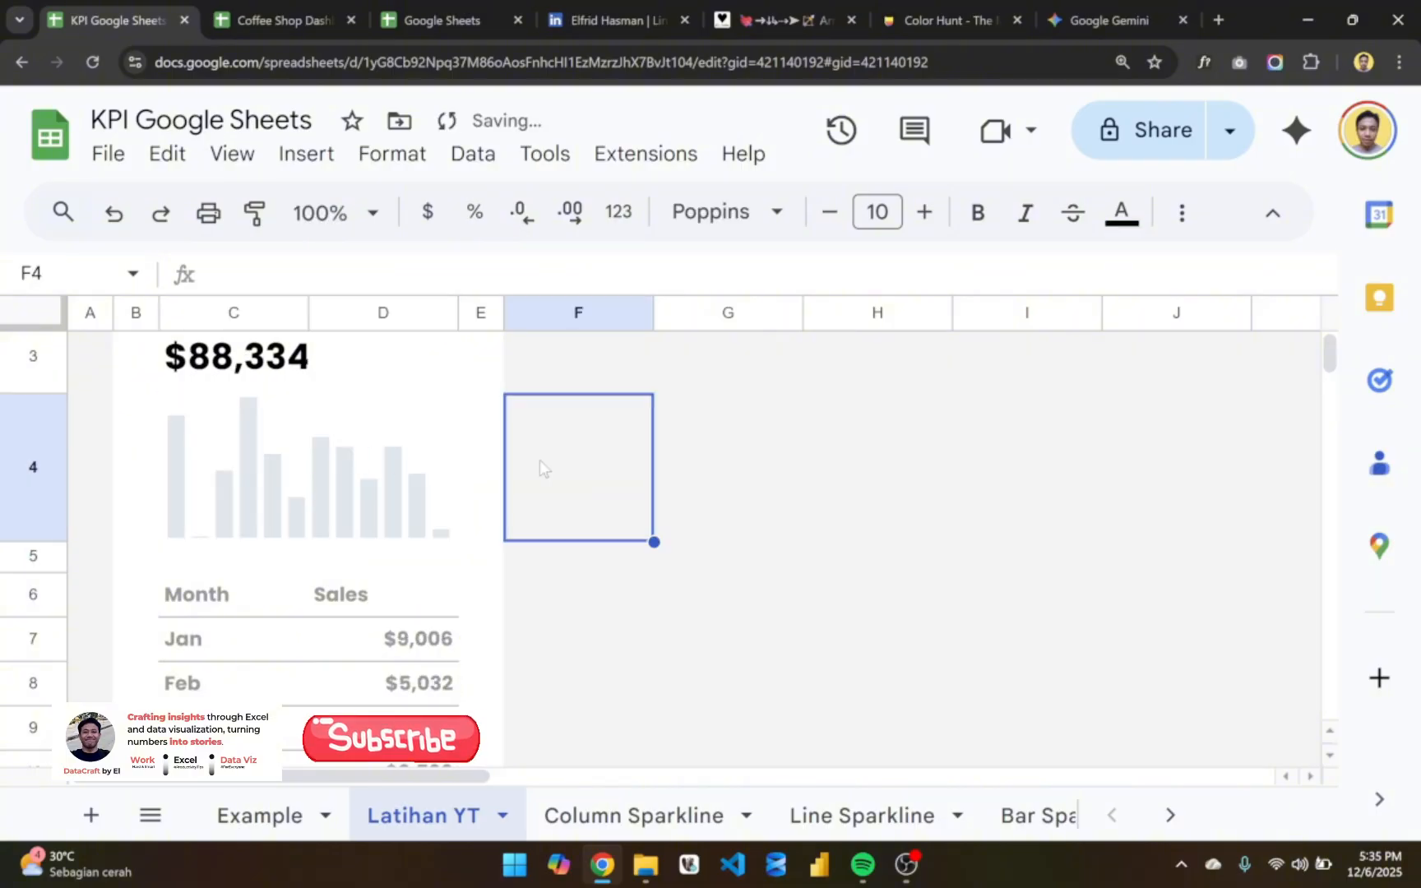
scroll(539, 460, "down", 1)
scroll(360, 429, "up", 2)
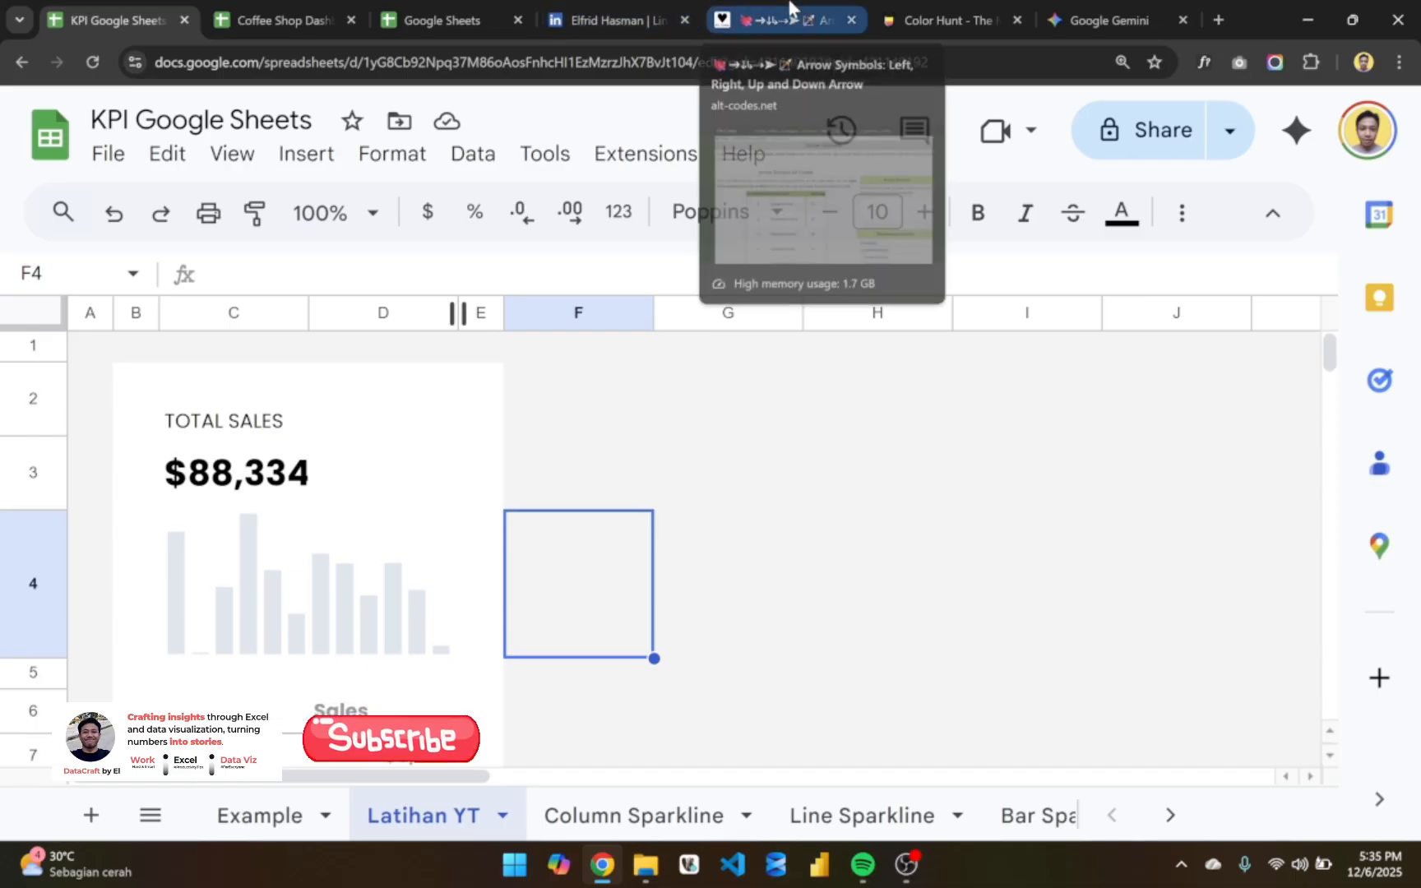
left_click(946, 20)
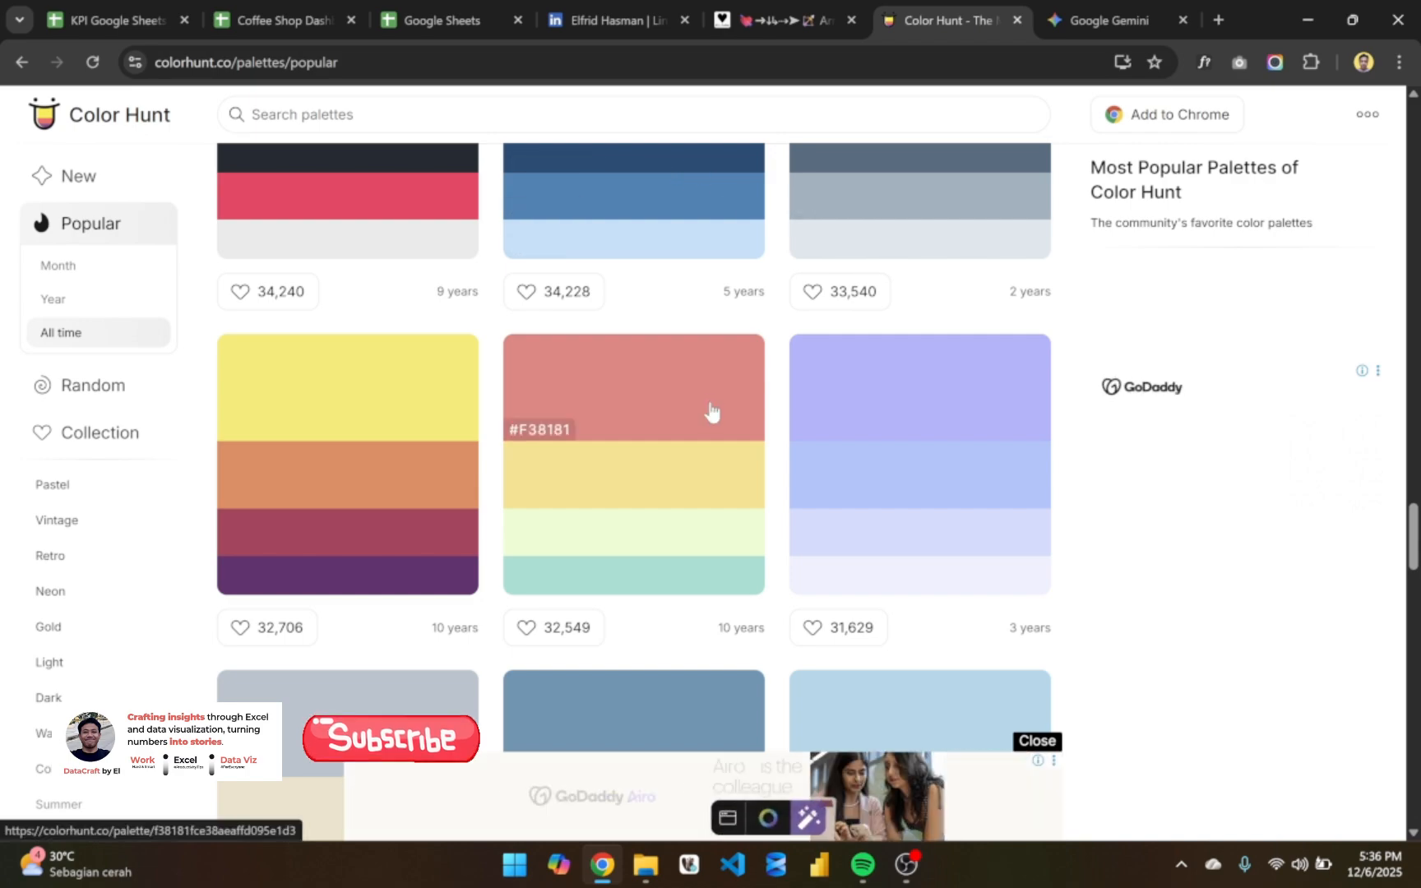
left_click(123, 18)
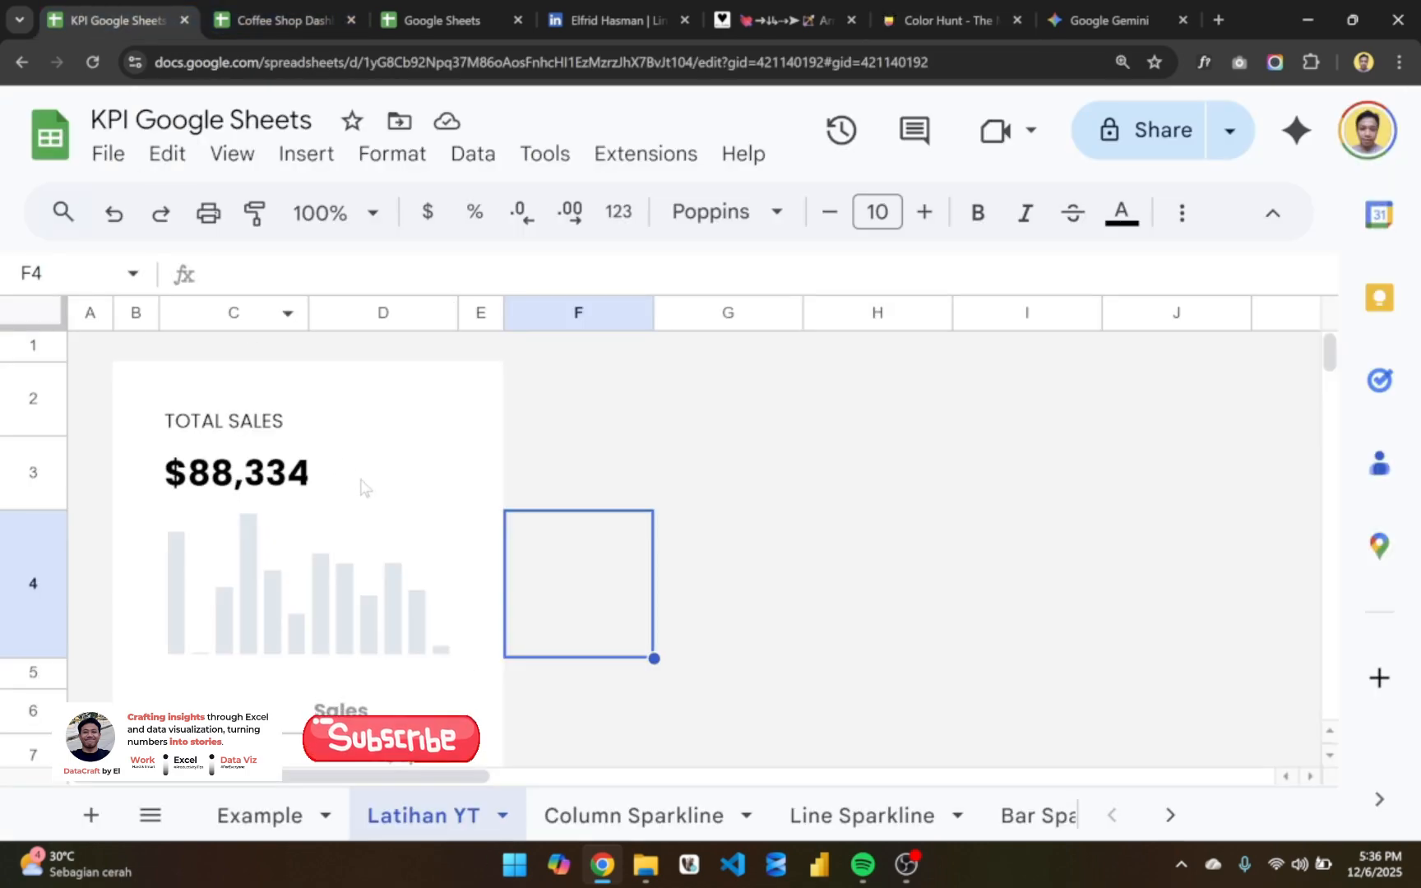
scroll(362, 486, "down", 2)
scroll(337, 459, "up", 2)
left_click(346, 548)
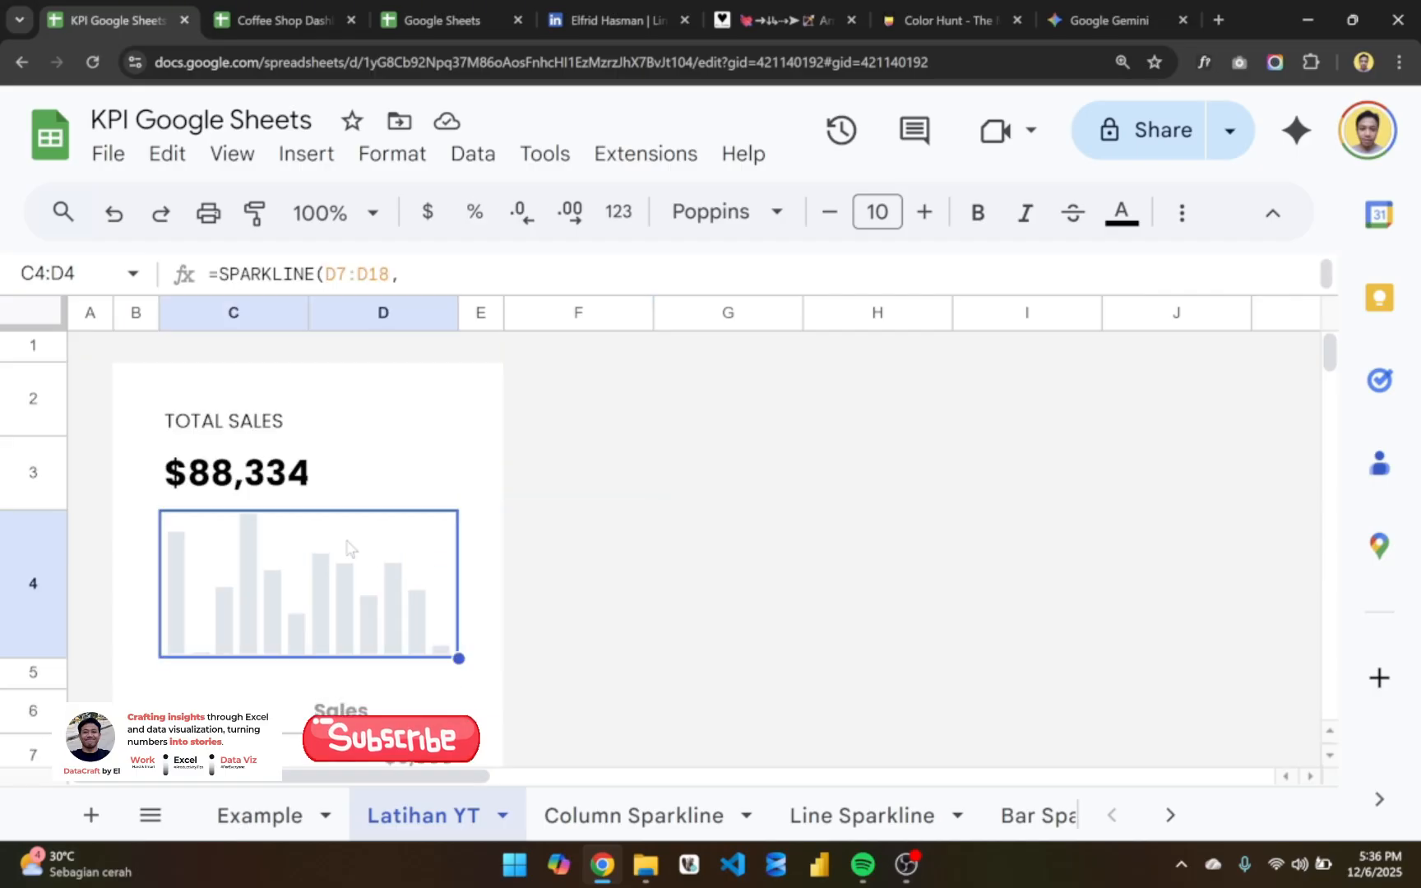
left_click(469, 555)
- Examine the formula behind the TOTAL SALES column sparkline on the Example sheet
left_click(292, 826)
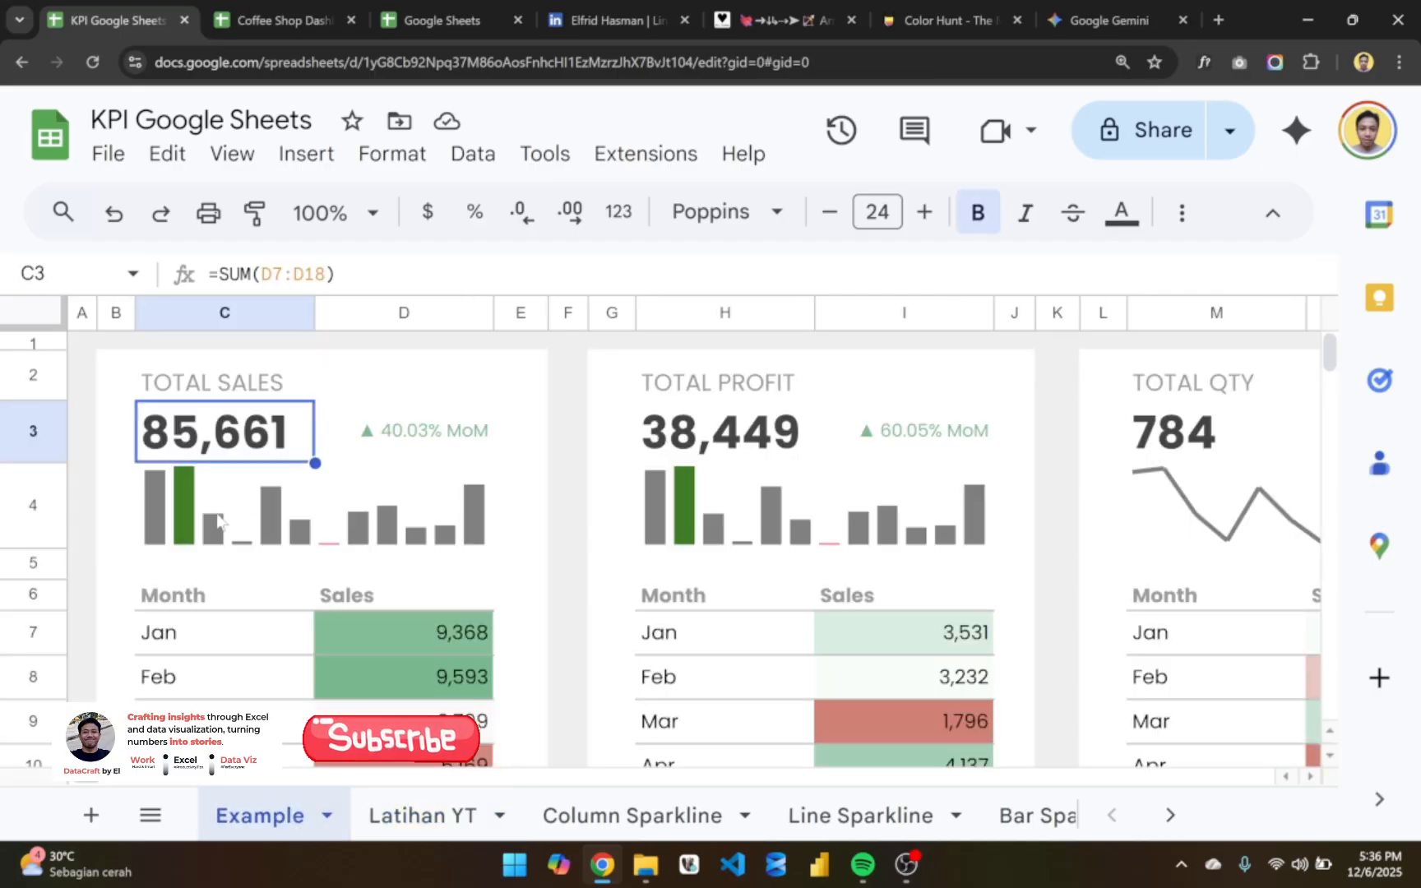
left_click(185, 506)
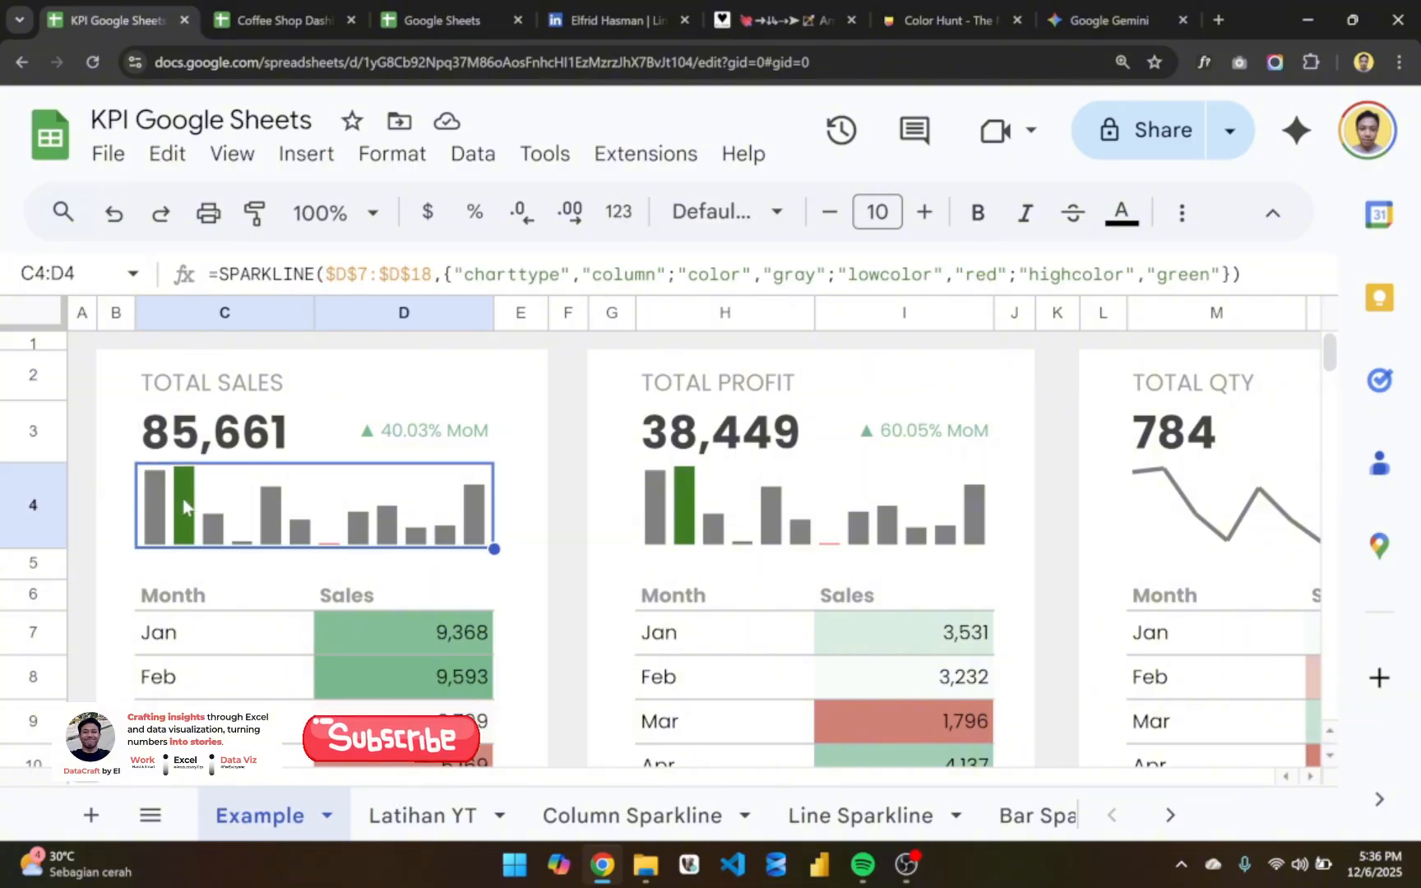
scroll(337, 516, "down", 1)
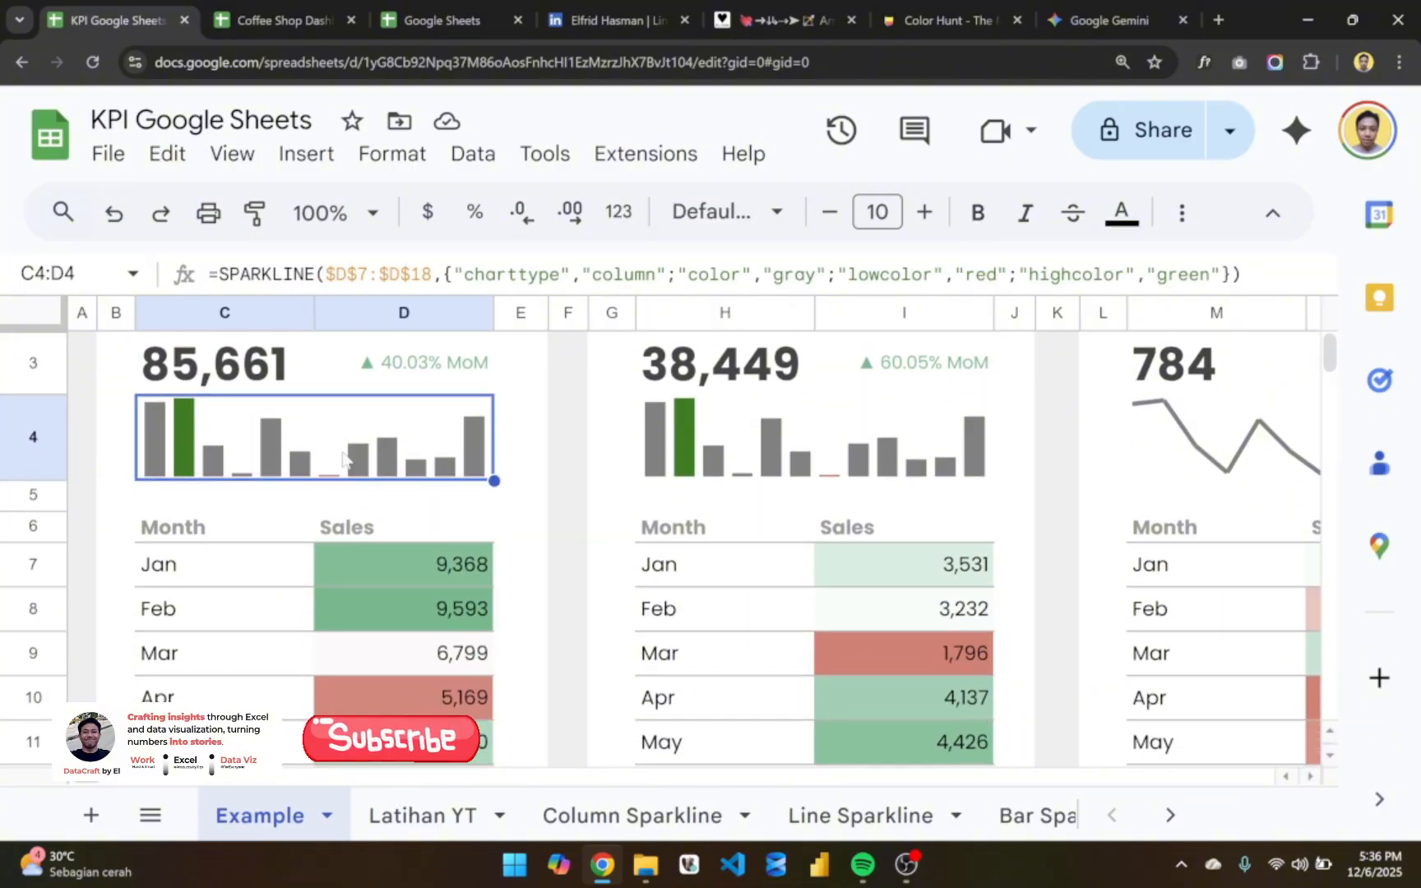
scroll(335, 484, "up", 1)
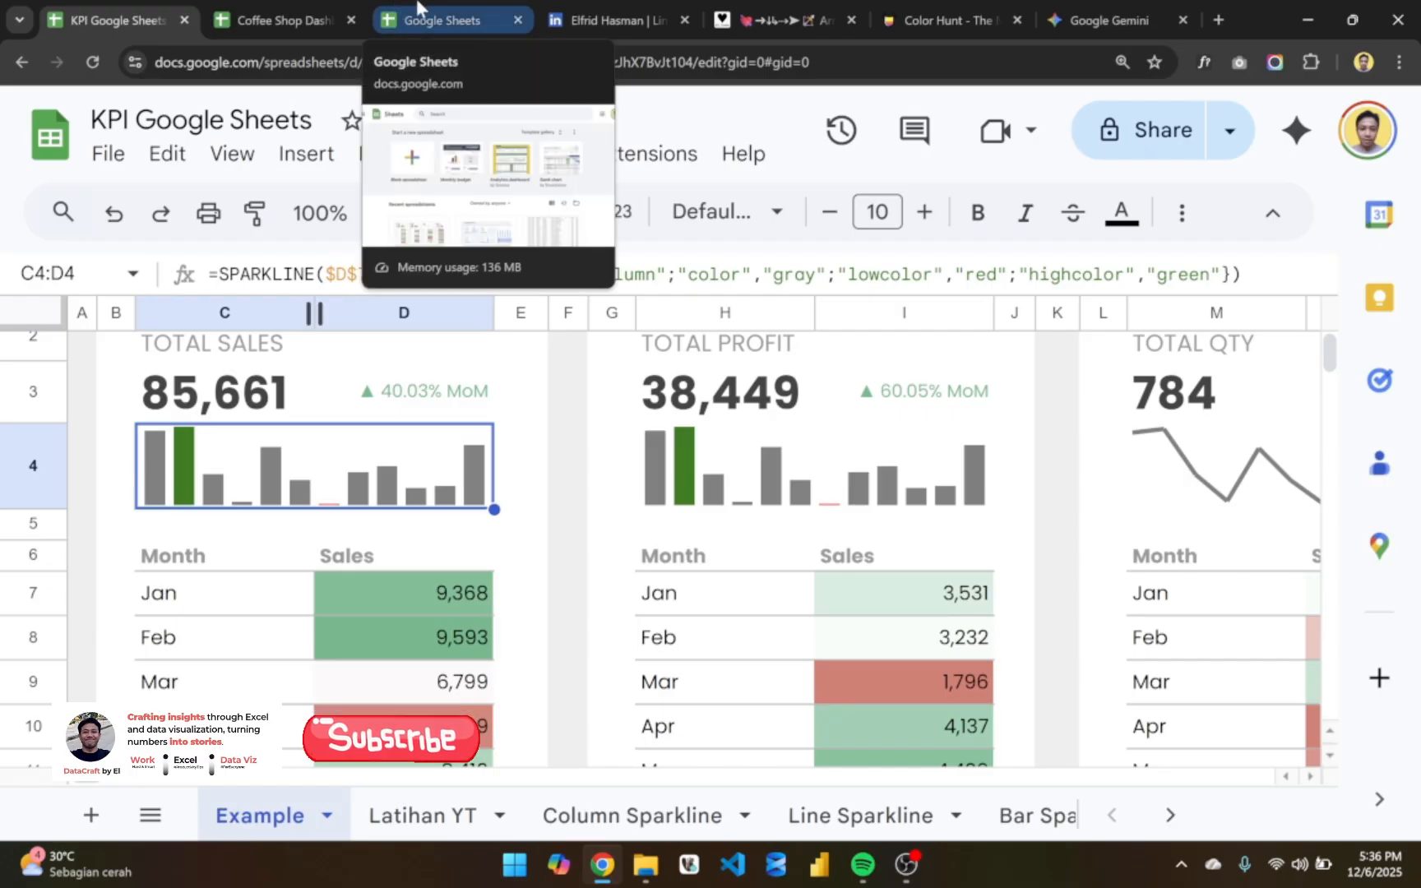
- On the Latihan YT sheet, extend C4's SPARKLINE formula with a high-point color option set to "green" after the DDE6ED color
left_click(386, 818)
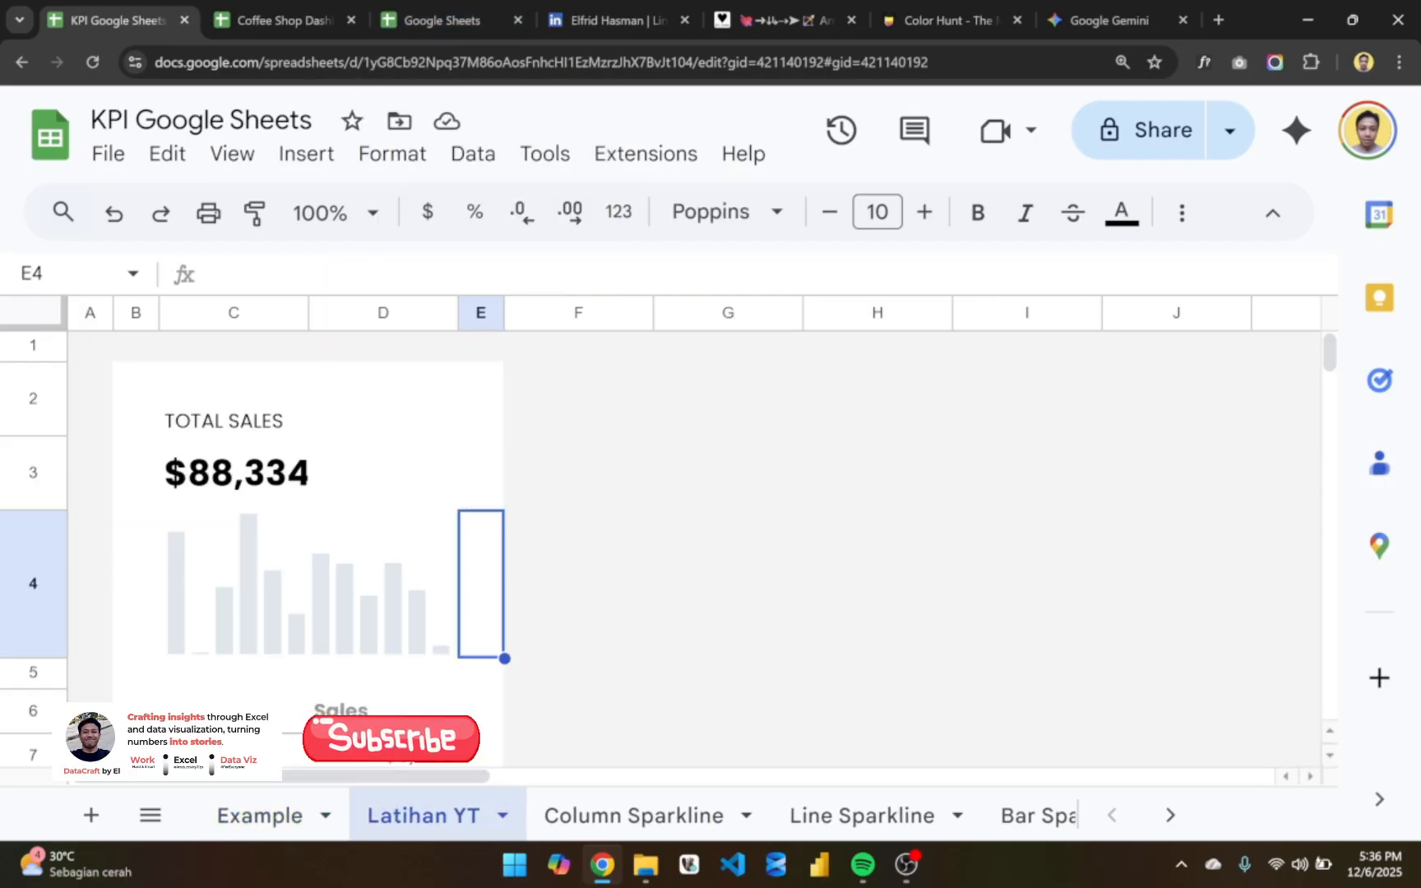
double_click(284, 493)
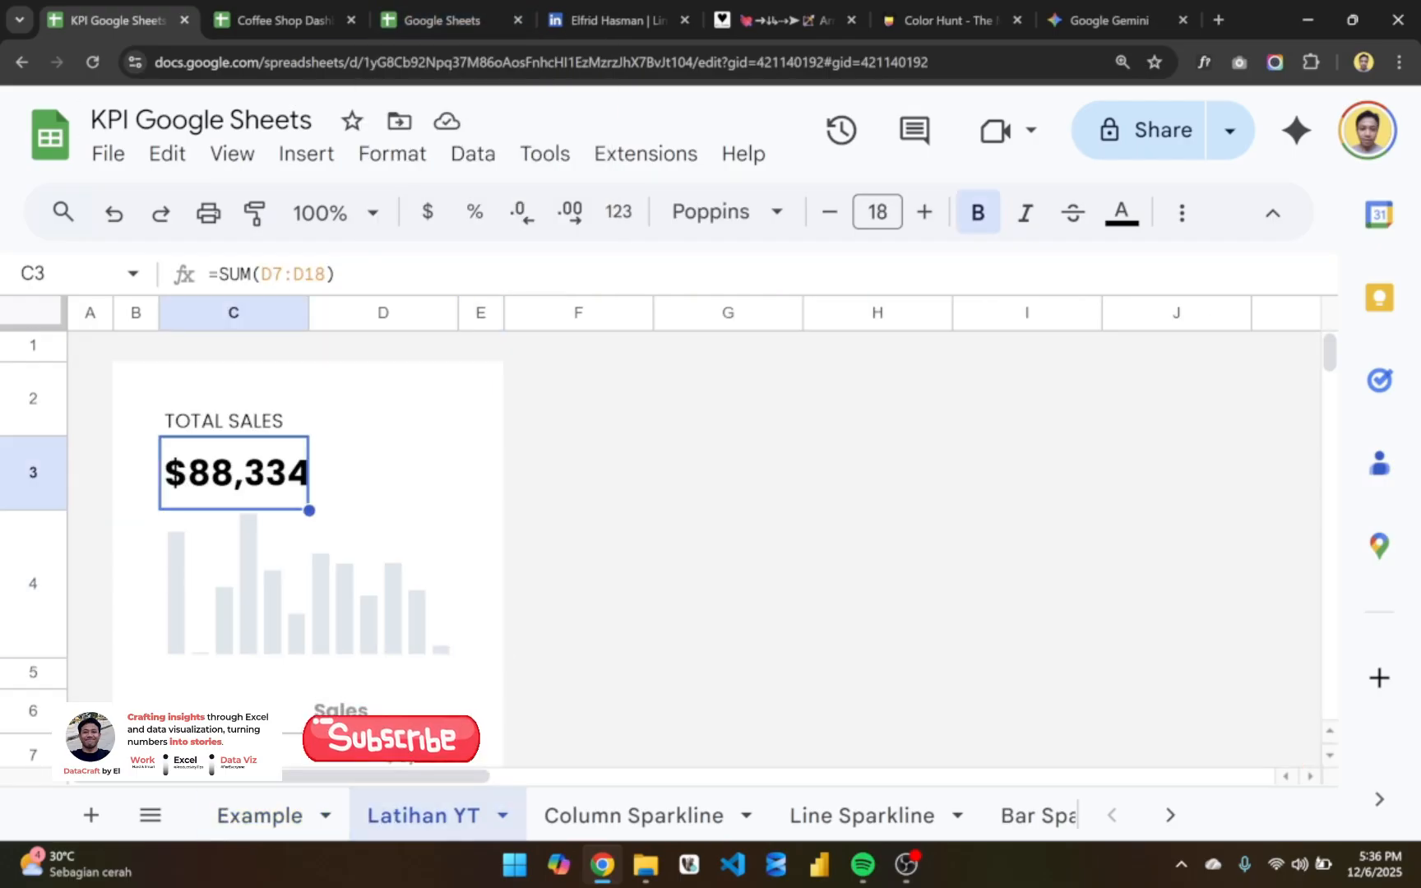
double_click(339, 590)
left_click(337, 587)
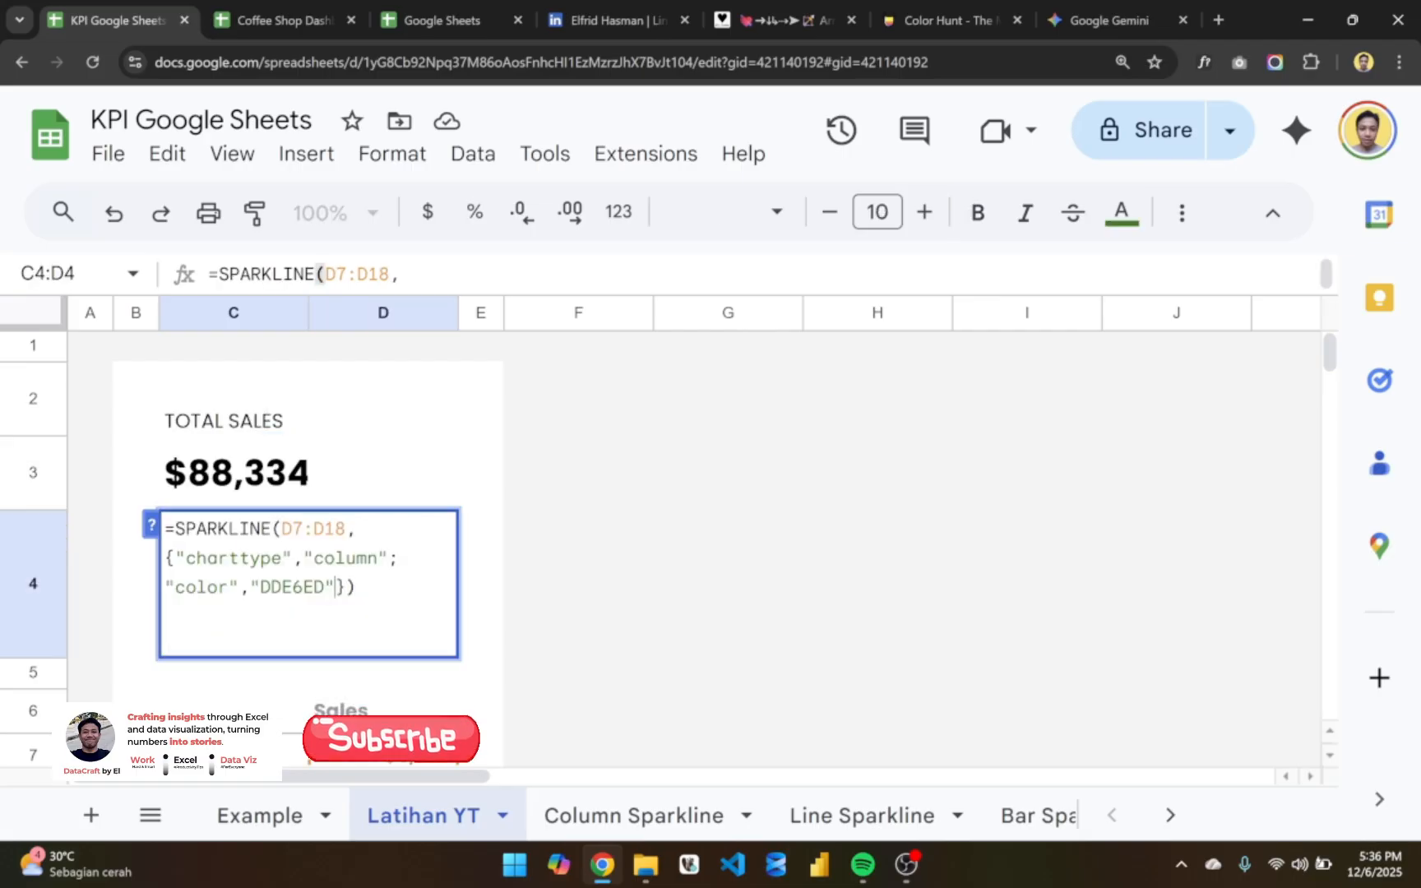
key("ctrl+Return")
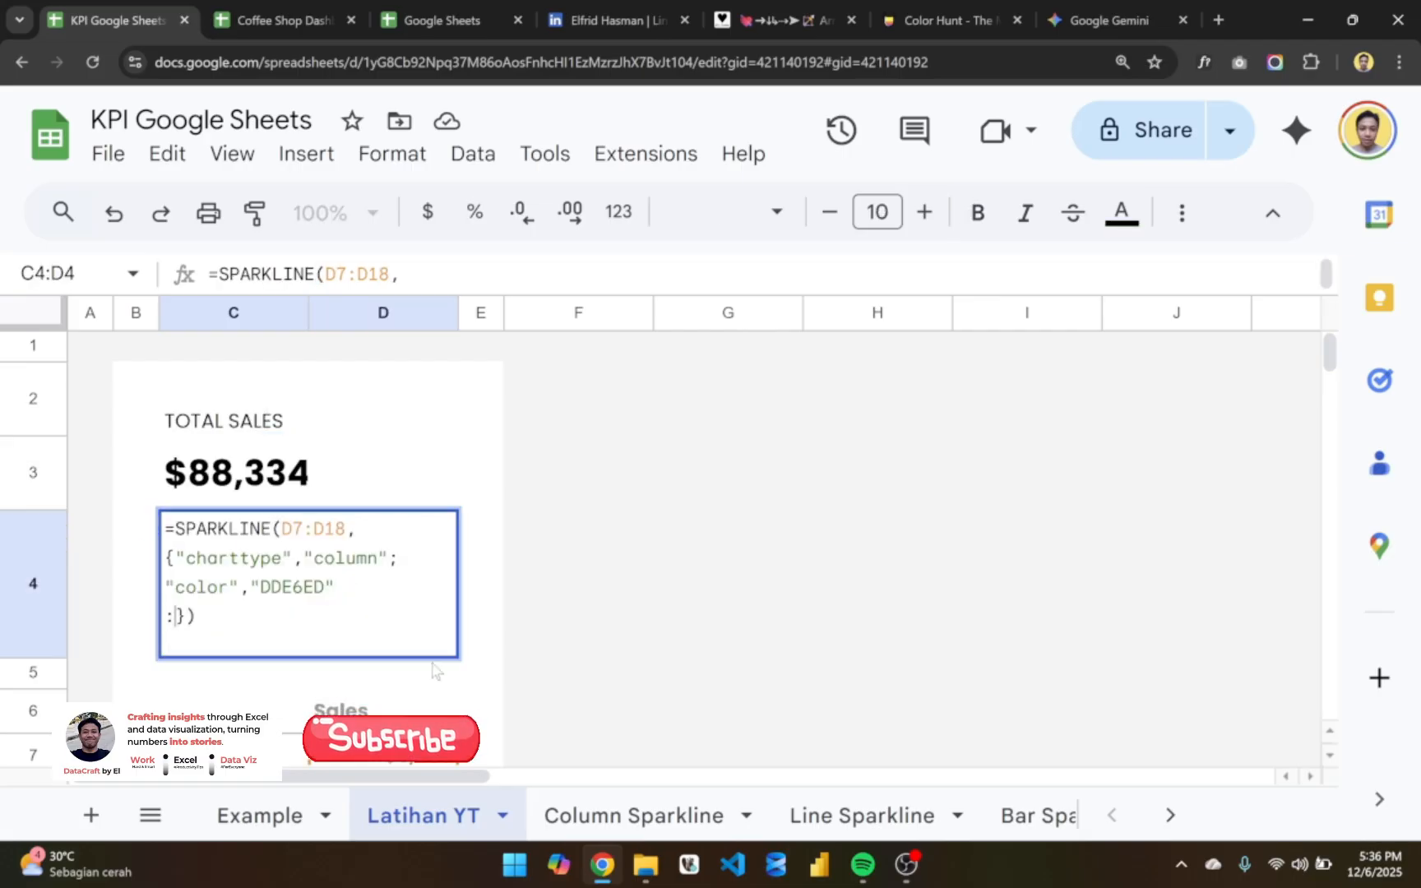
type("\"")
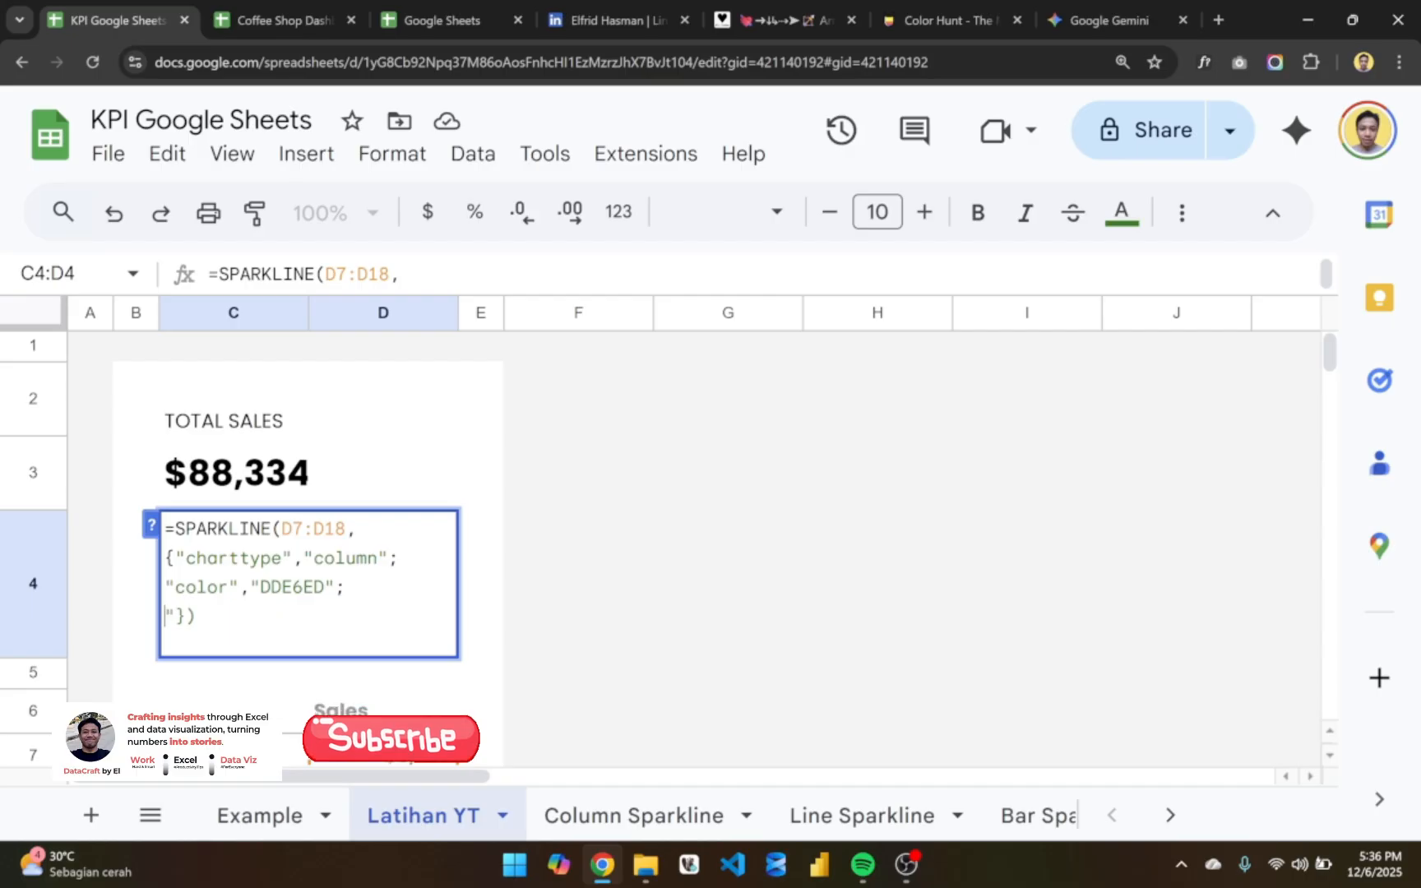
type("highcolor")
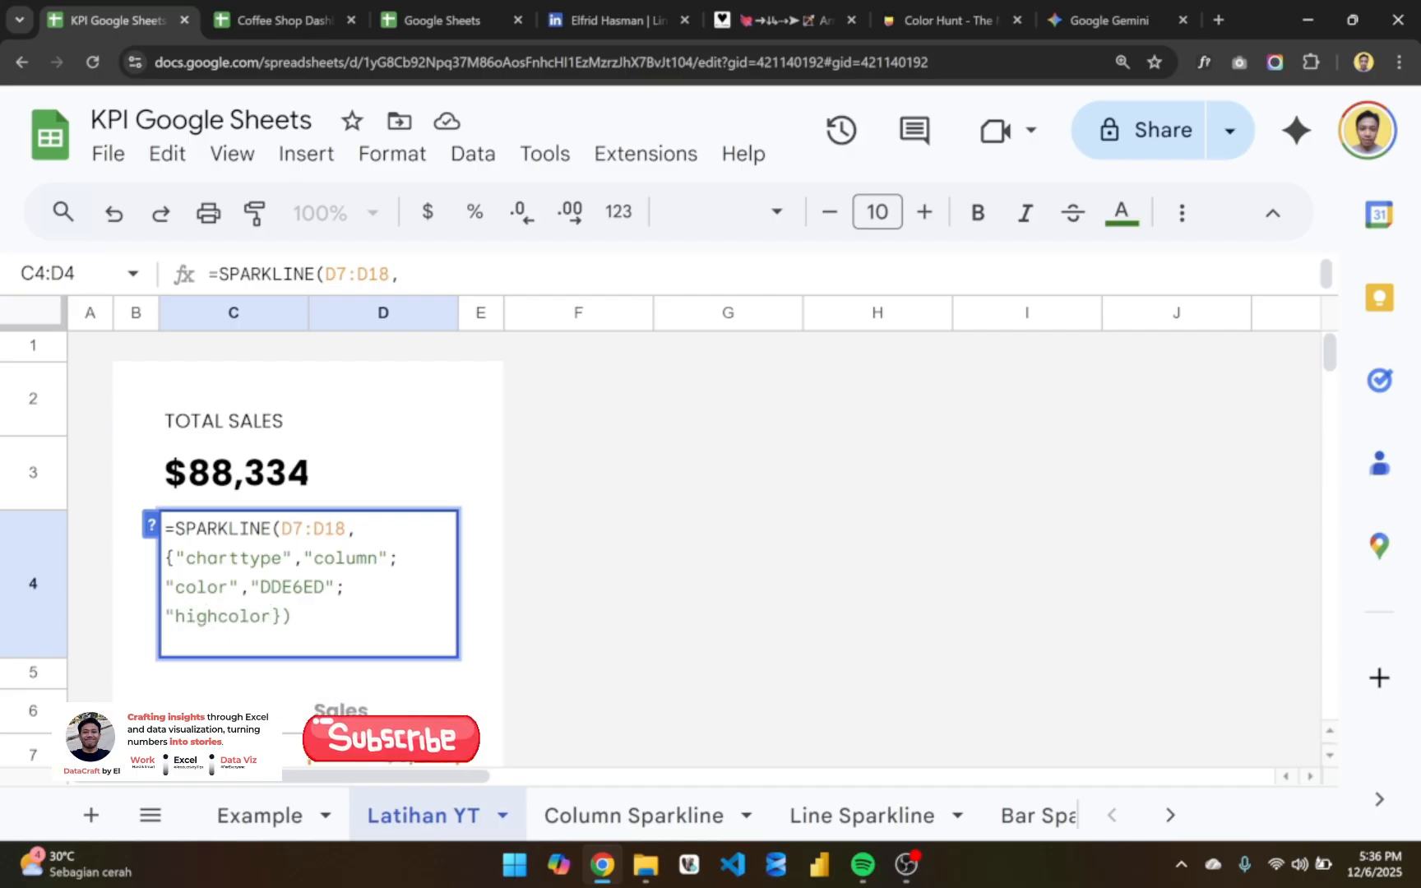
key("BackSpace")
type("\", ")
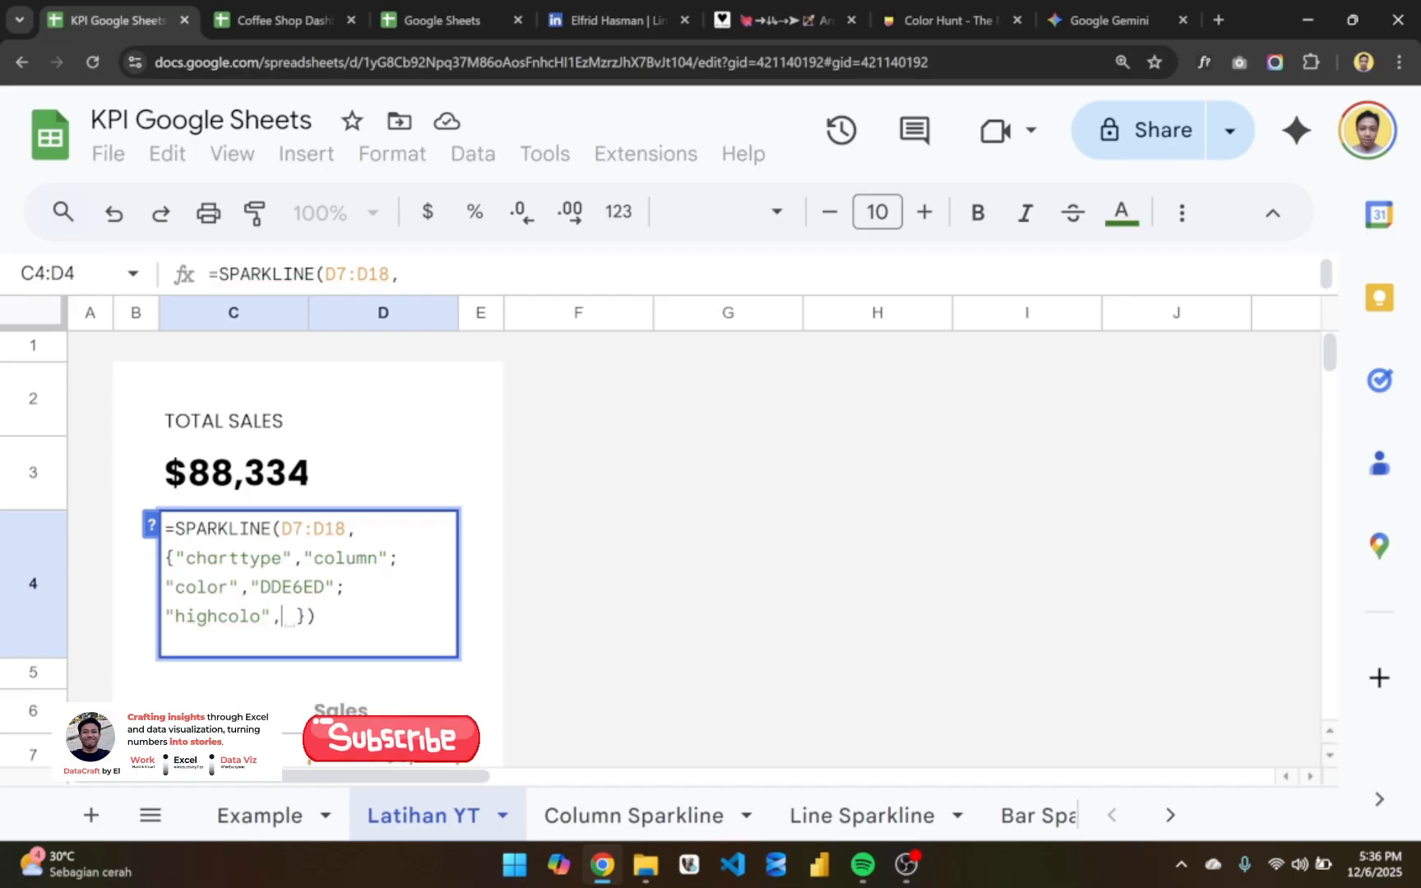
type("\"green")
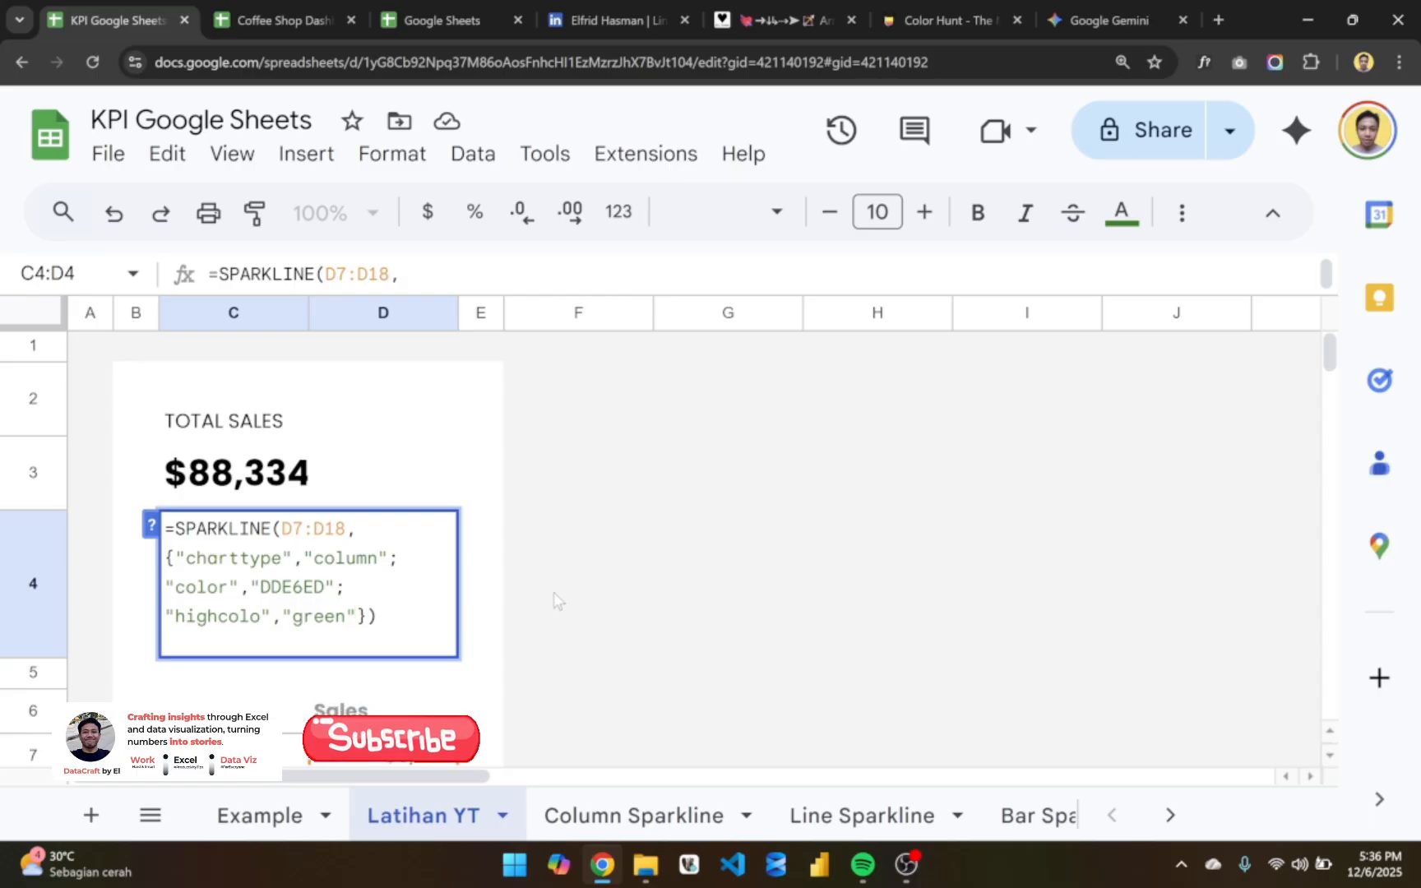
type("\";")
- Start a "lowcolor" option on a new line of C4's SPARKLINE formula and correct the high-point option's name to "highcolor"
key("alt+Return")
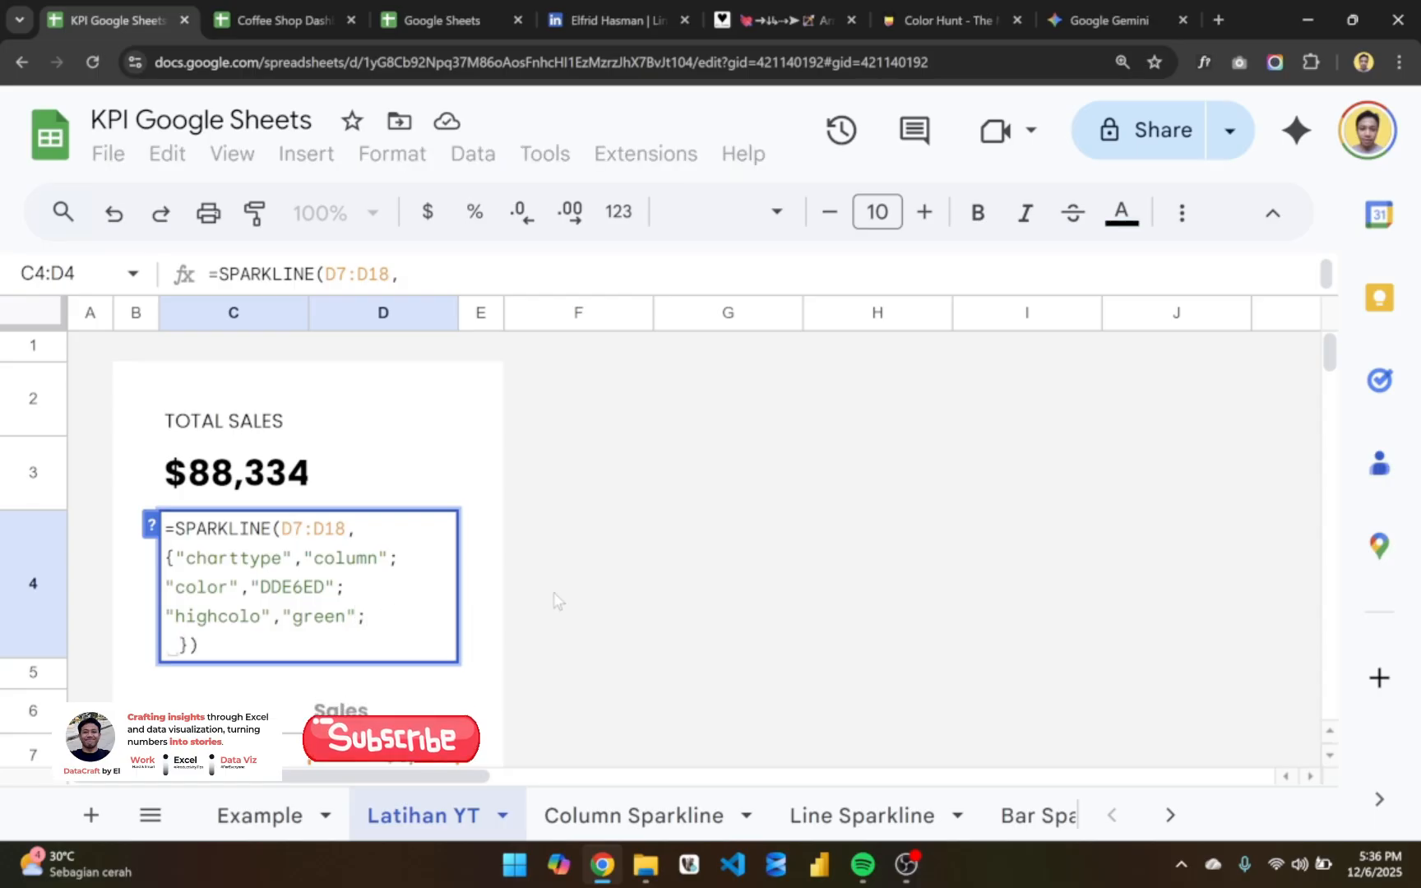
type("\"")
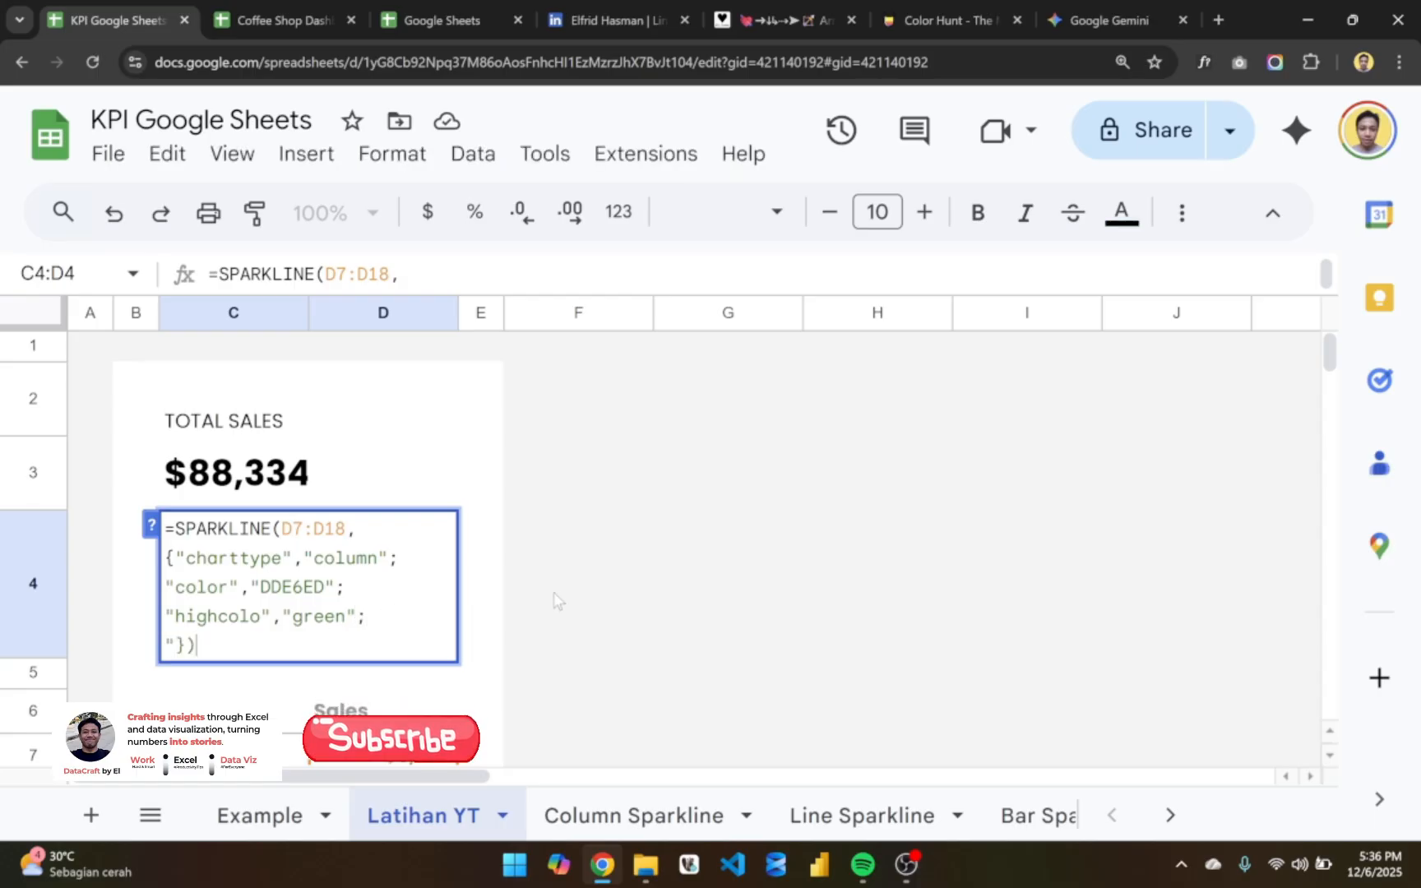
type("low")
key("BackSpace")
key("BackSpace")
key("BackSpace")
type("lowcolor")
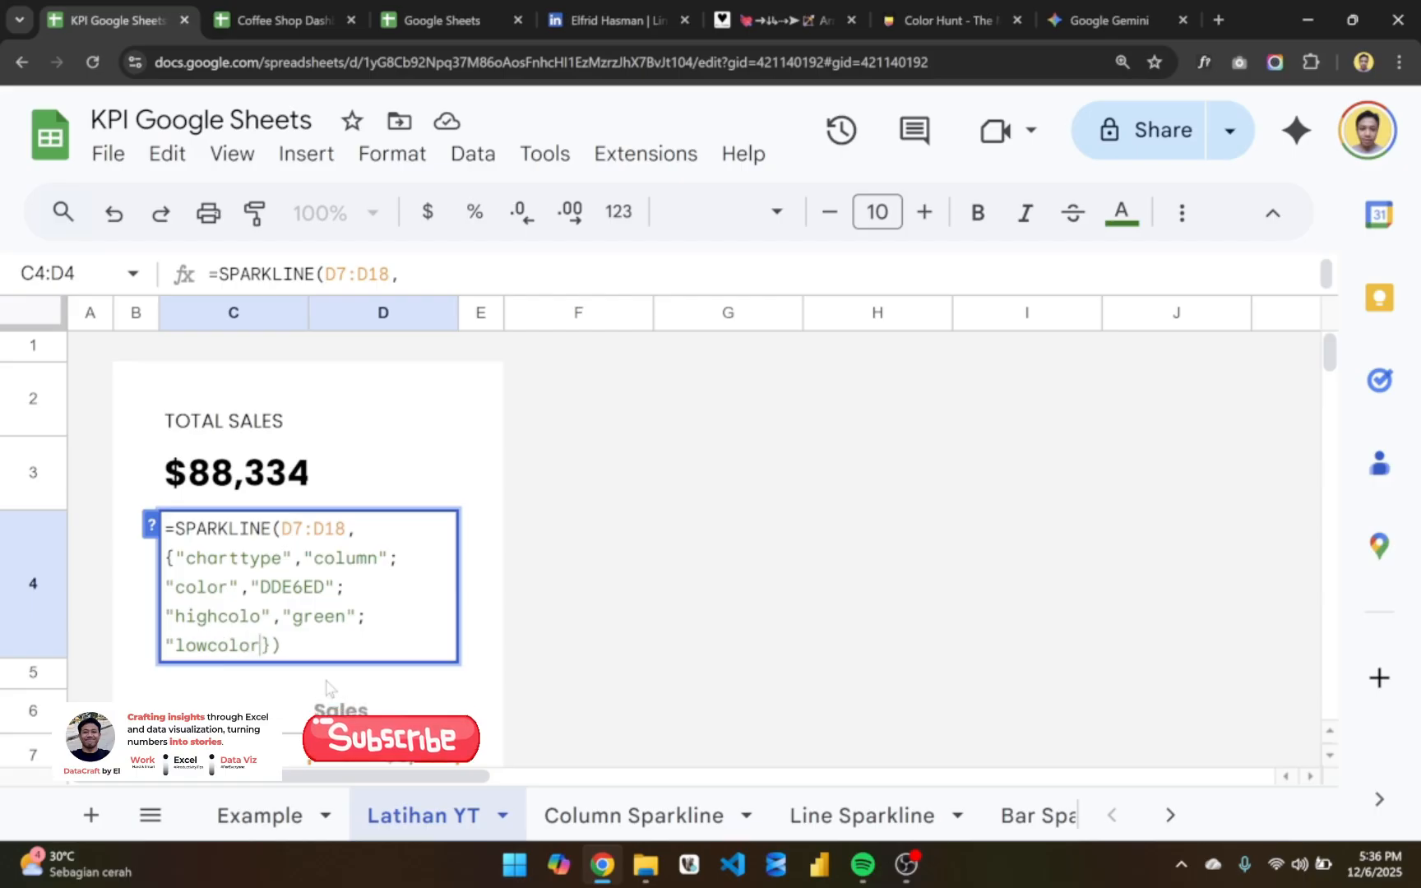
key("Up")
type("r")
key("Down")
type("\"")
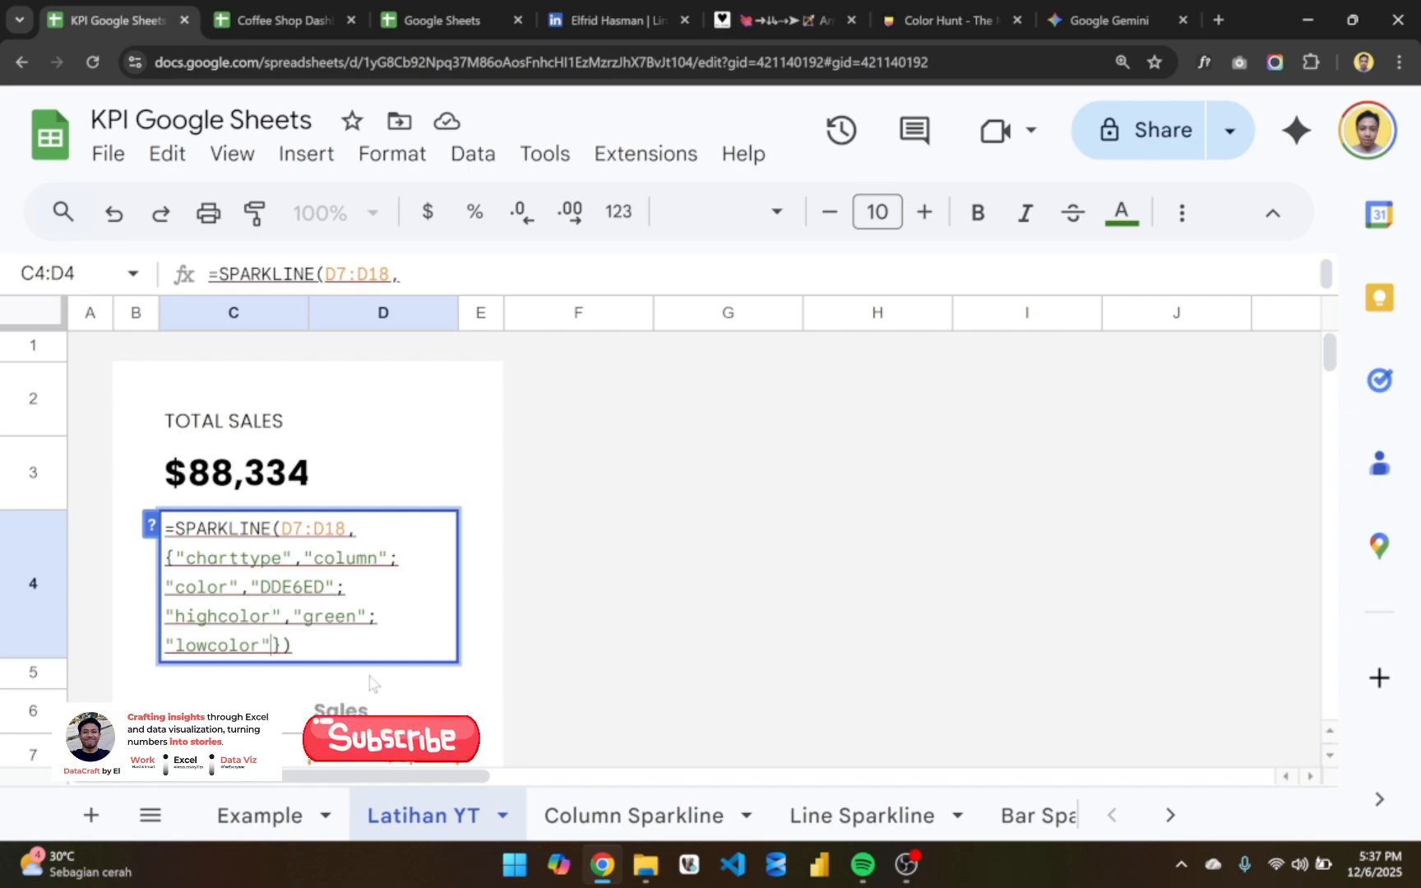
type(",red")
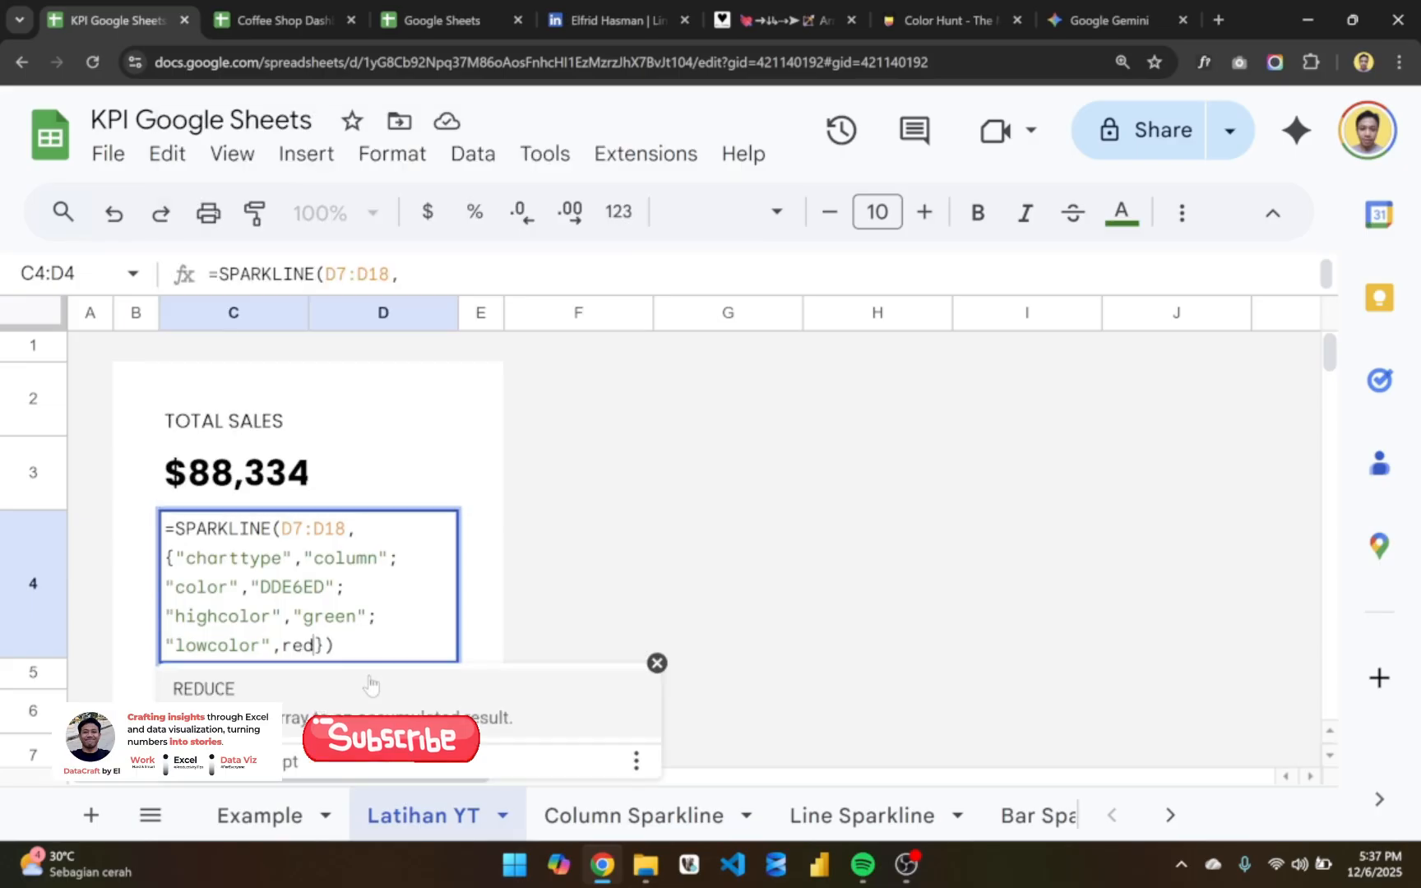
- Give the "lowcolor" option the value "red" in quotation marks and commit C4's SPARKLINE formula
key("BackSpace")
key("BackSpace")
key("BackSpace")
type("\"red")
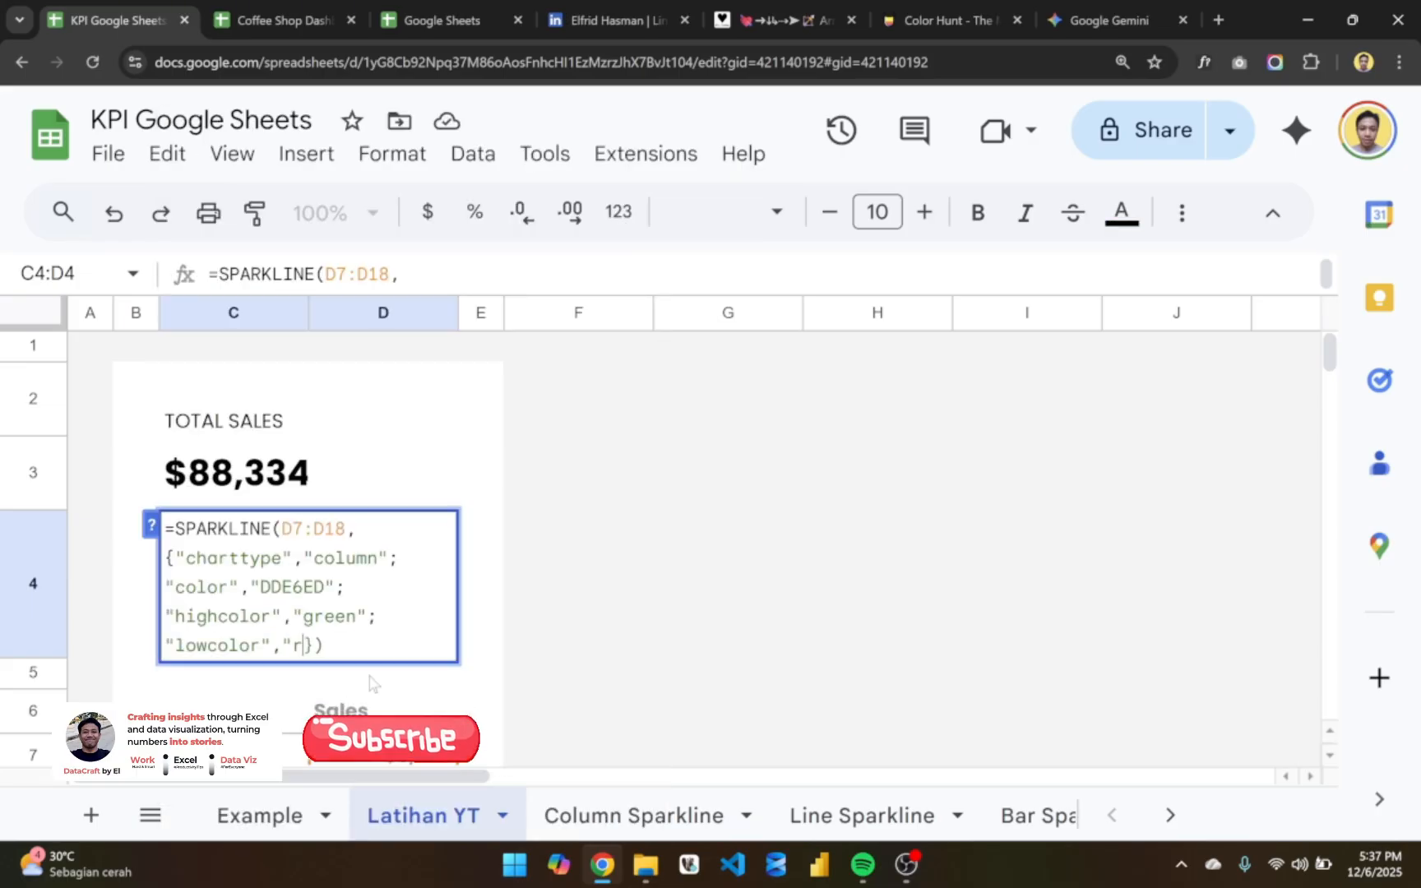
type("\"")
key("Return")
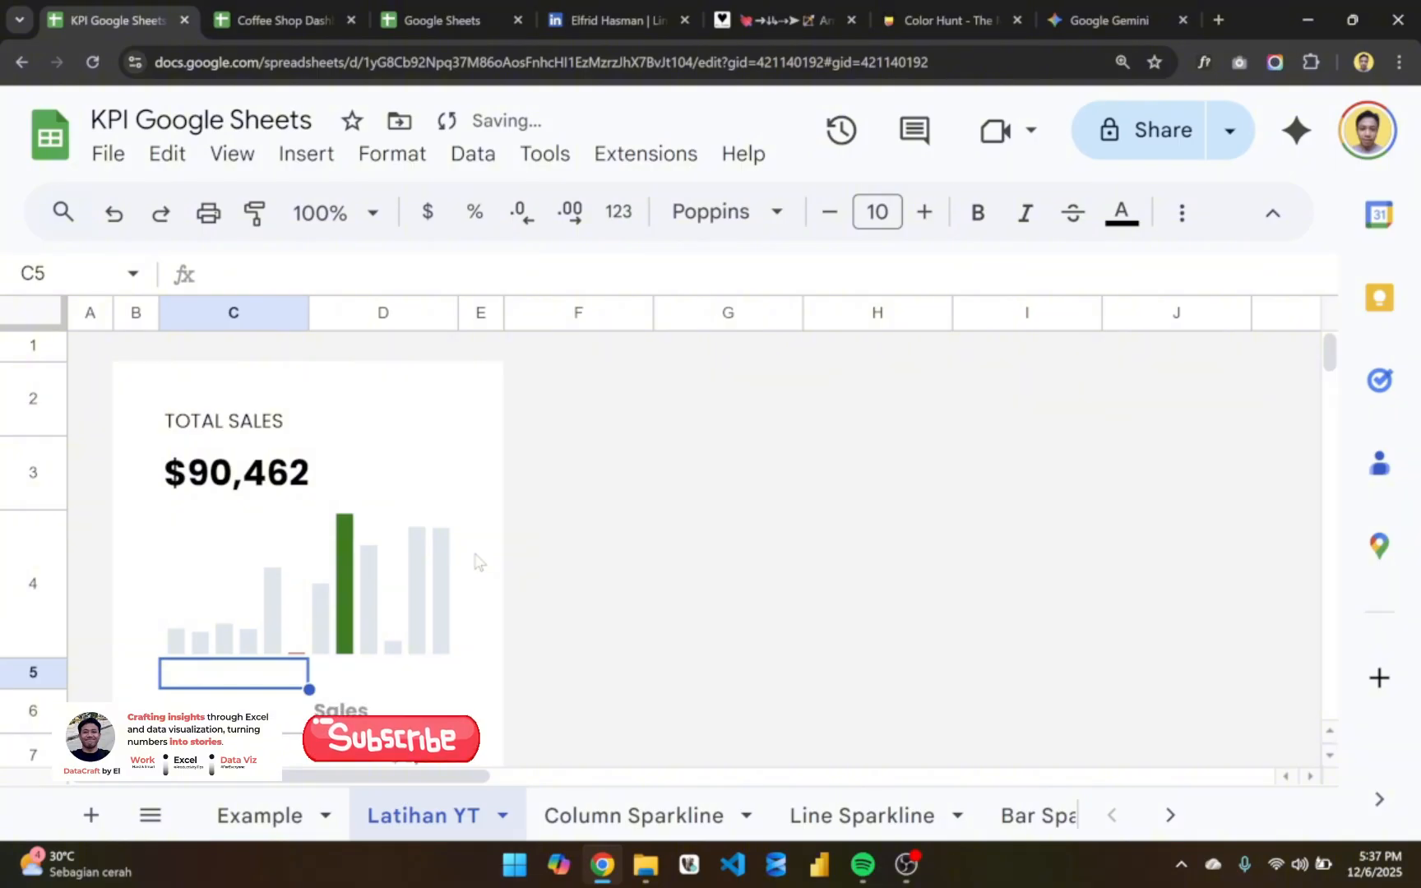
- Examine the TOTAL SALES card's highlighted column sparkline together with the monthly sales values beneath it
scroll(475, 561, "down", 4)
scroll(475, 562, "up", 4)
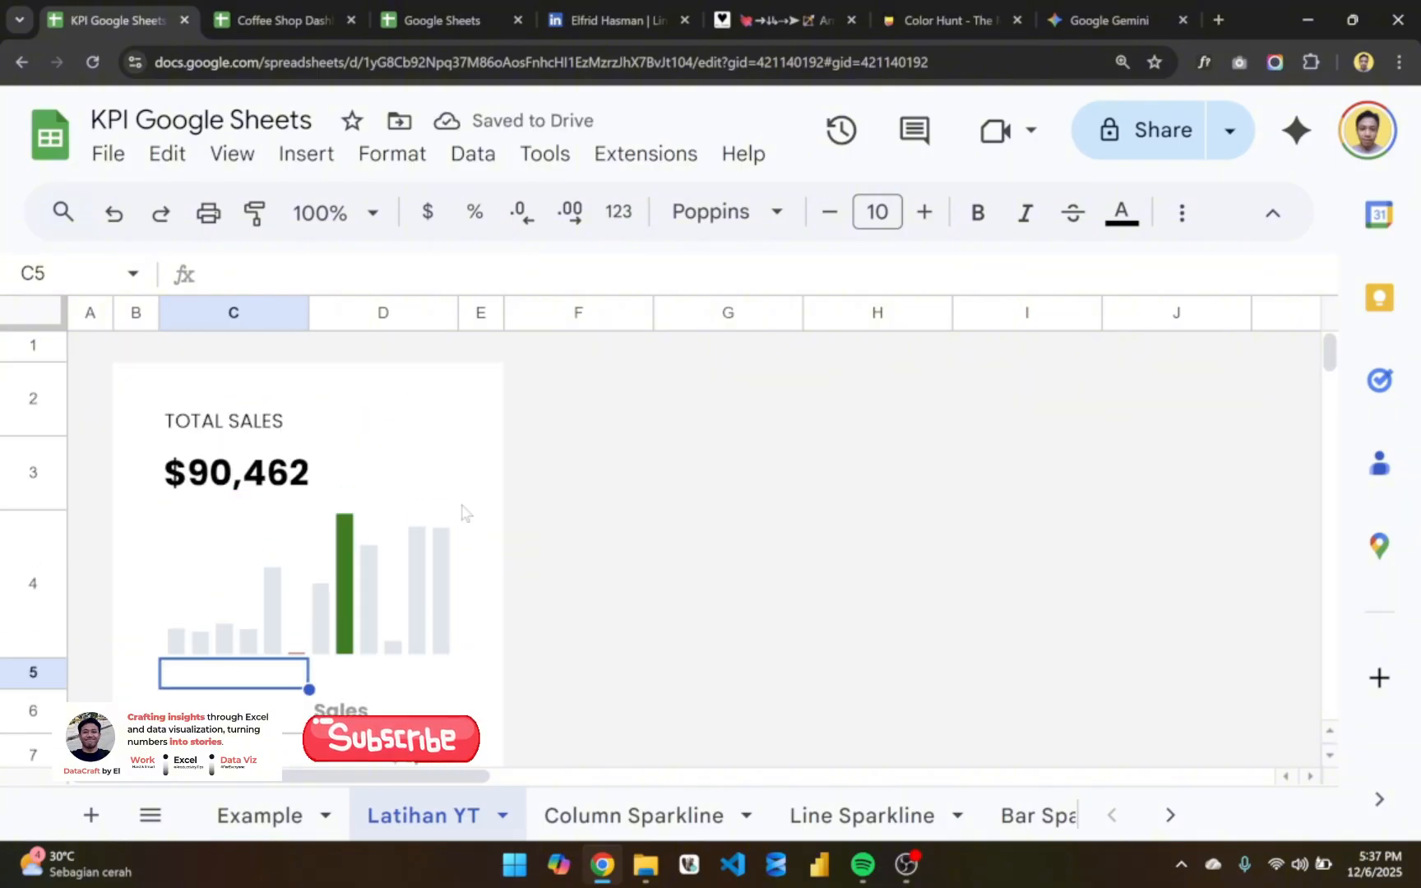
left_click(461, 506)
left_click(280, 415)
scroll(402, 499, "down", 3)
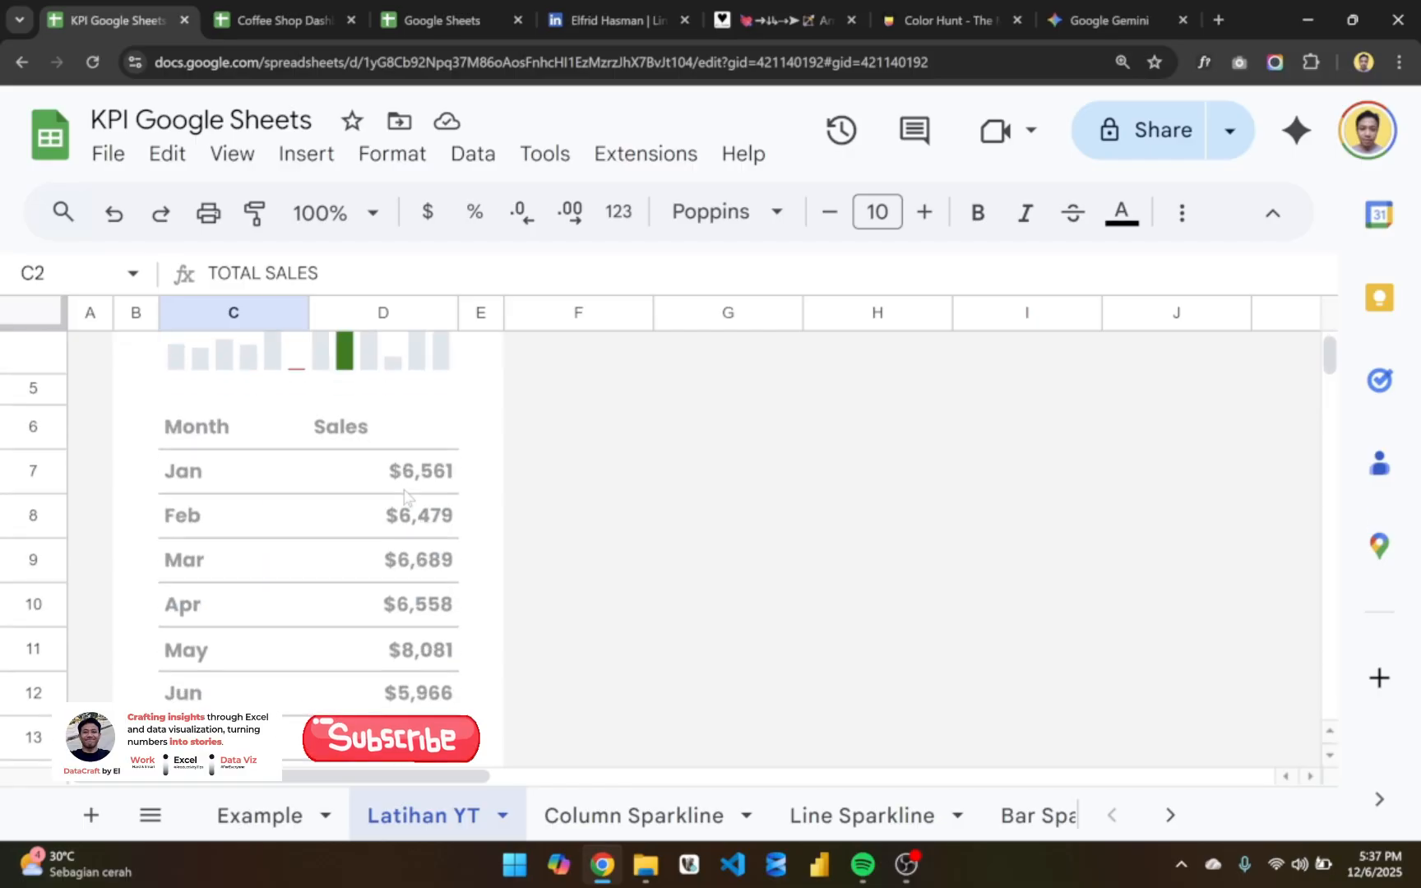
scroll(403, 499, "up", 3)
scroll(403, 498, "down", 4)
scroll(403, 510, "up", 4)
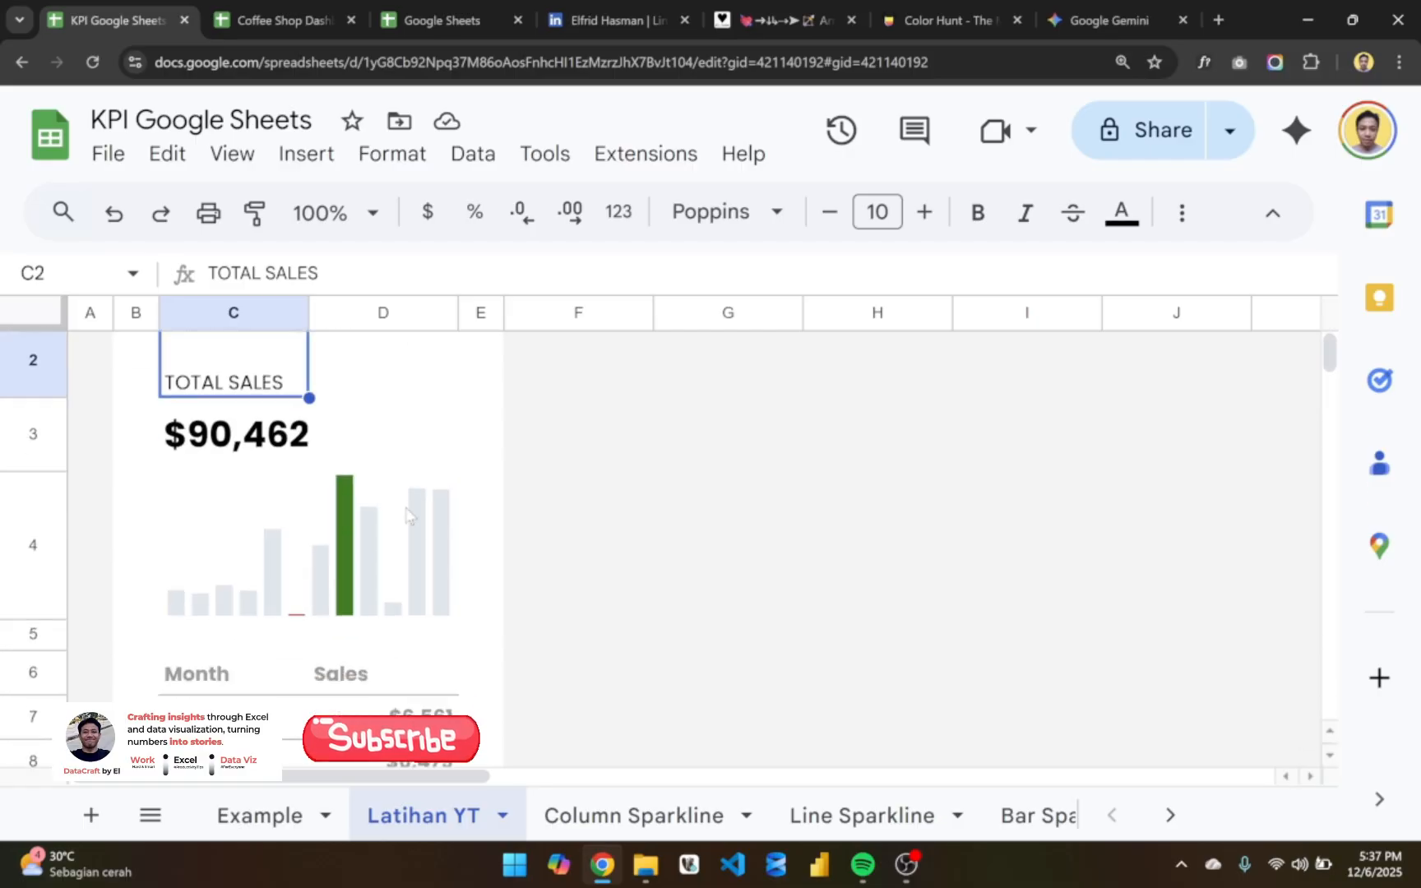
scroll(403, 526, "down", 1)
scroll(403, 539, "down", 1)
- Start a conditional formatting rule for the monthly sales values in D7:D18
left_click(421, 507)
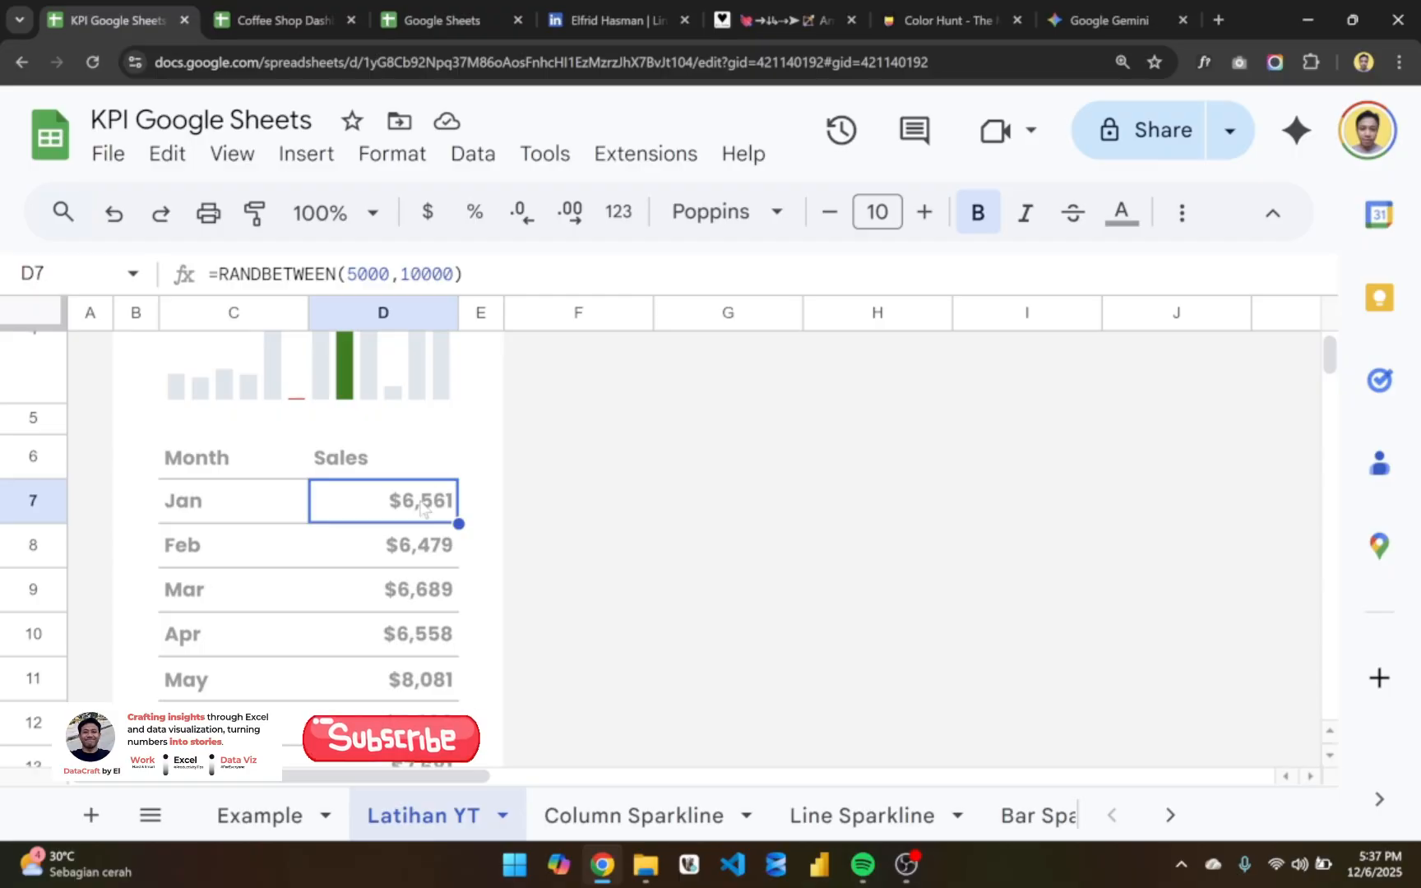
key("ctrl+shift+Down")
scroll(421, 507, "down", 1)
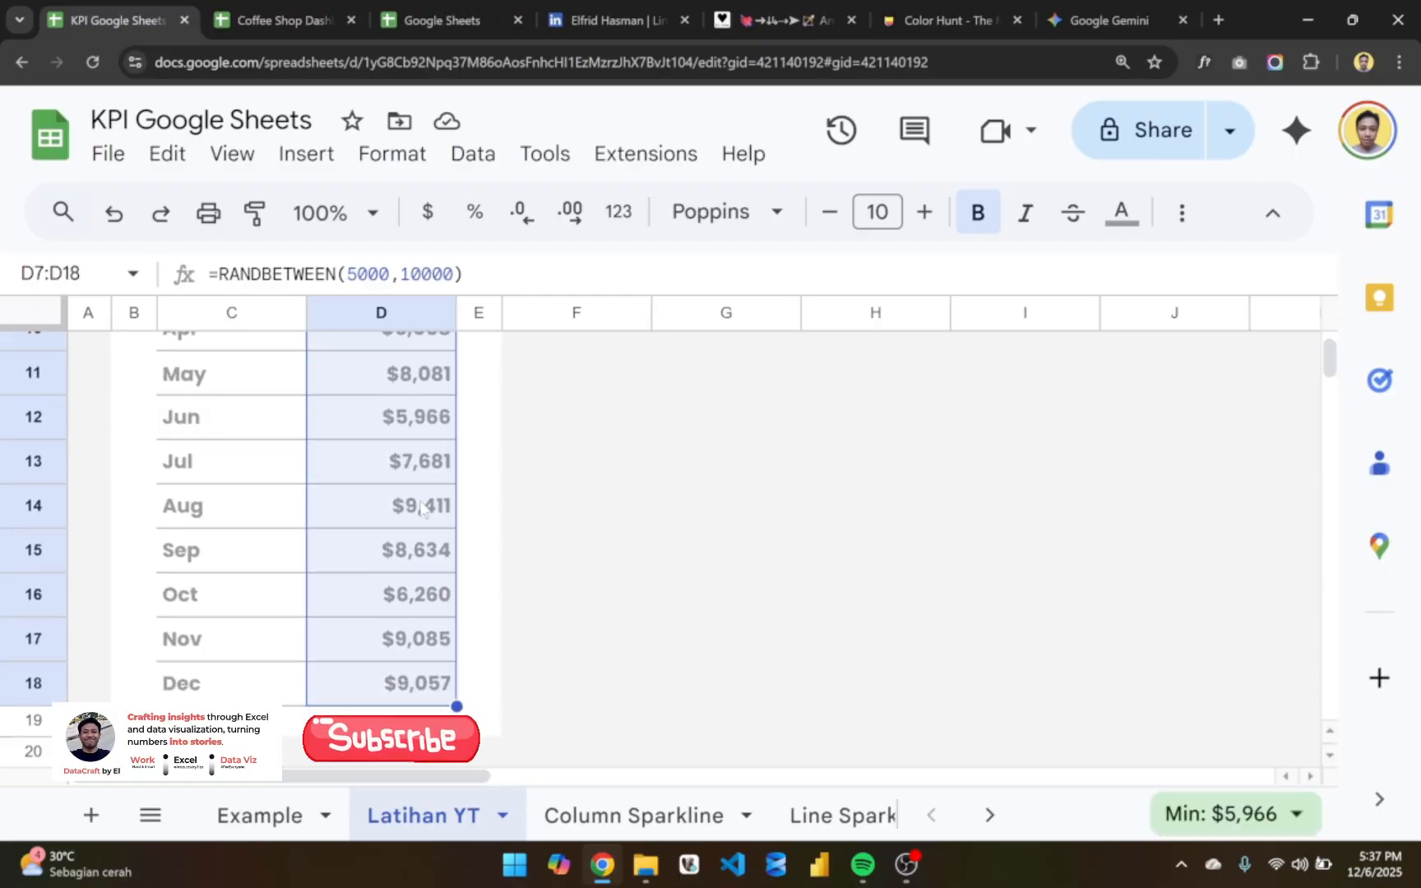
scroll(421, 506, "up", 3)
scroll(421, 507, "up", 4)
scroll(421, 507, "down", 3)
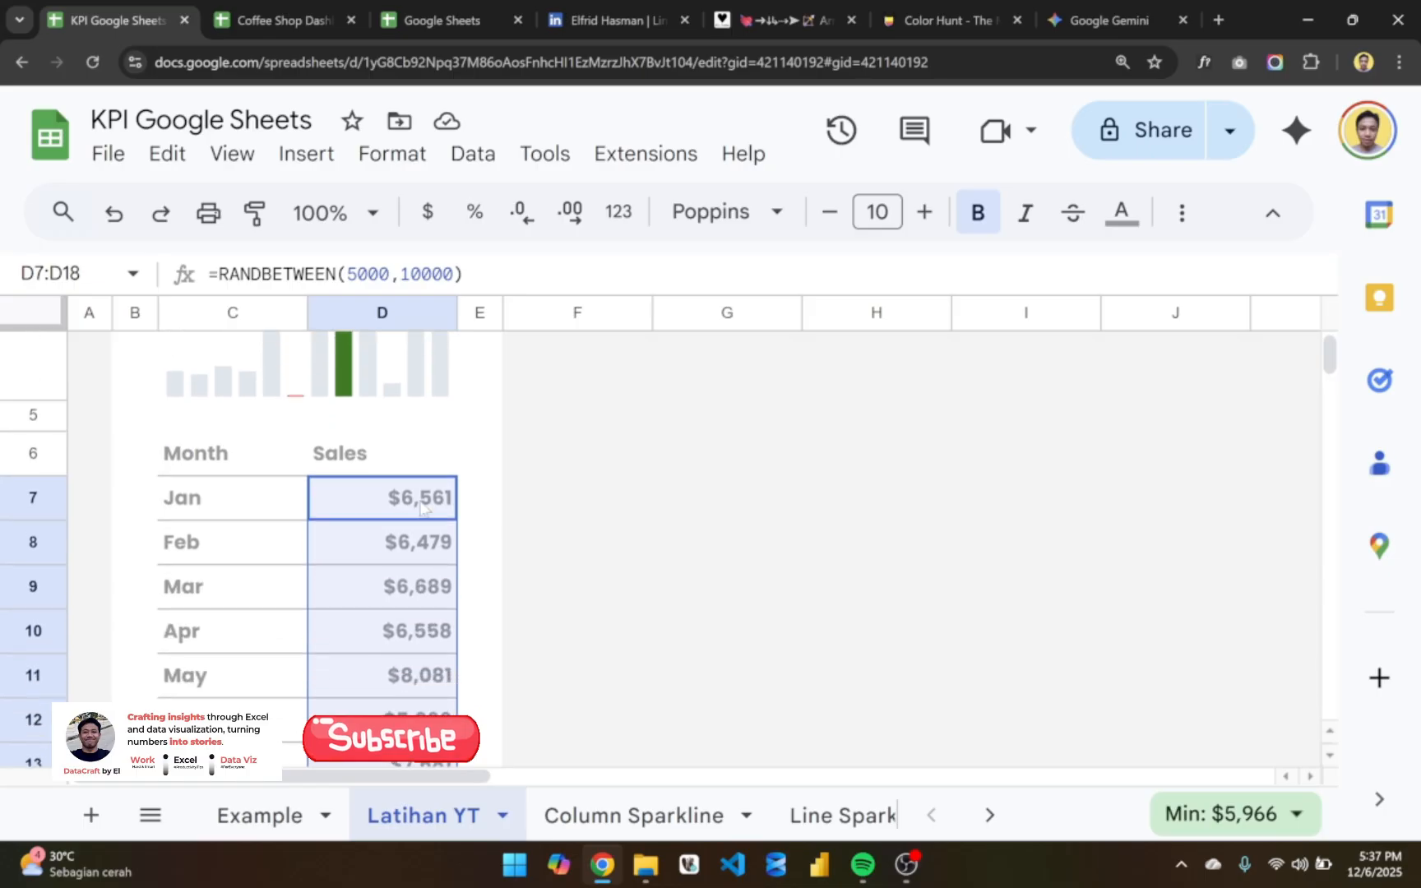
left_click(392, 154)
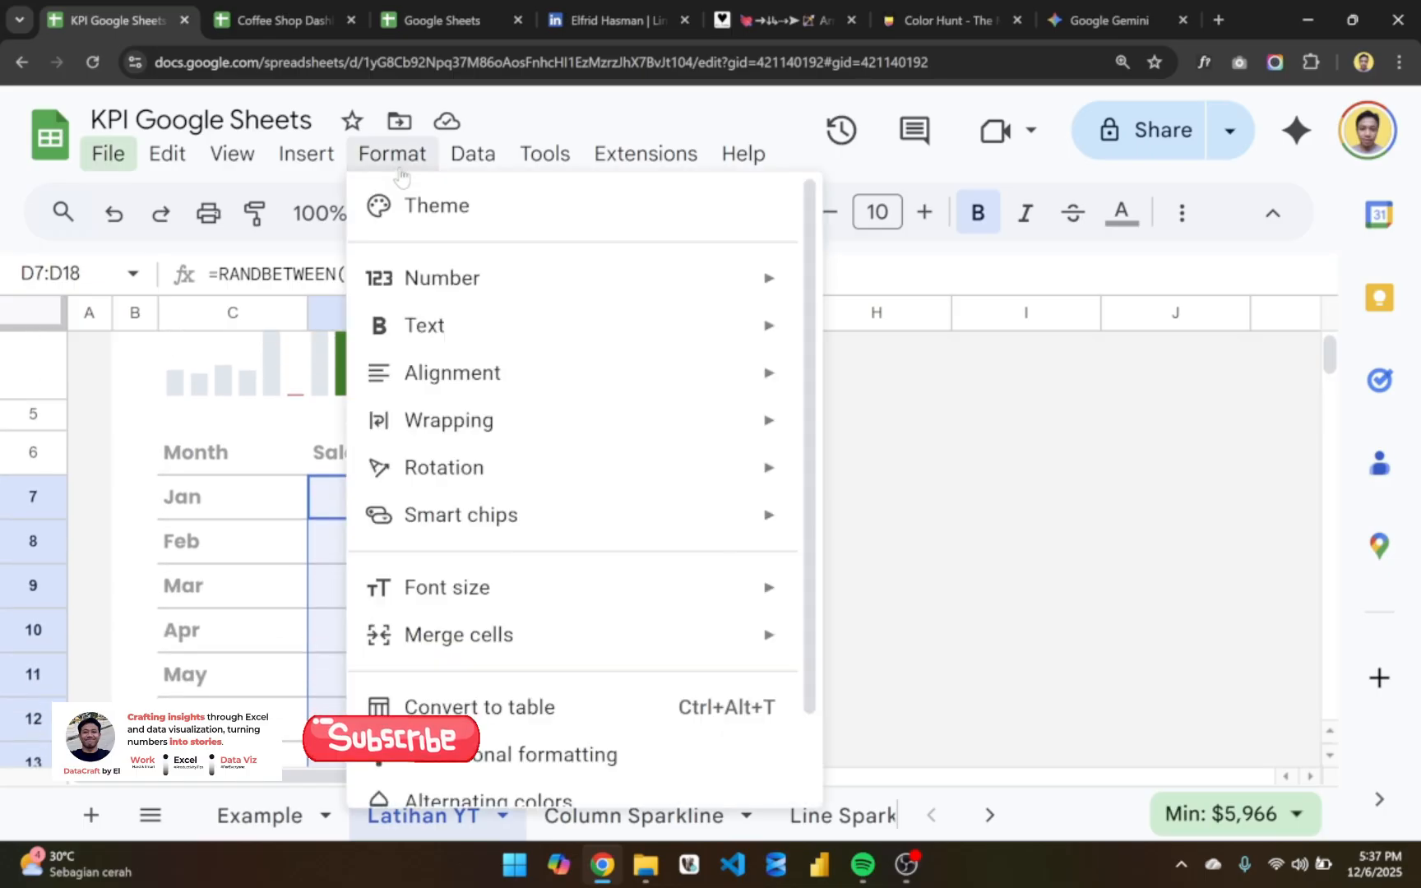
scroll(493, 633, "down", 1)
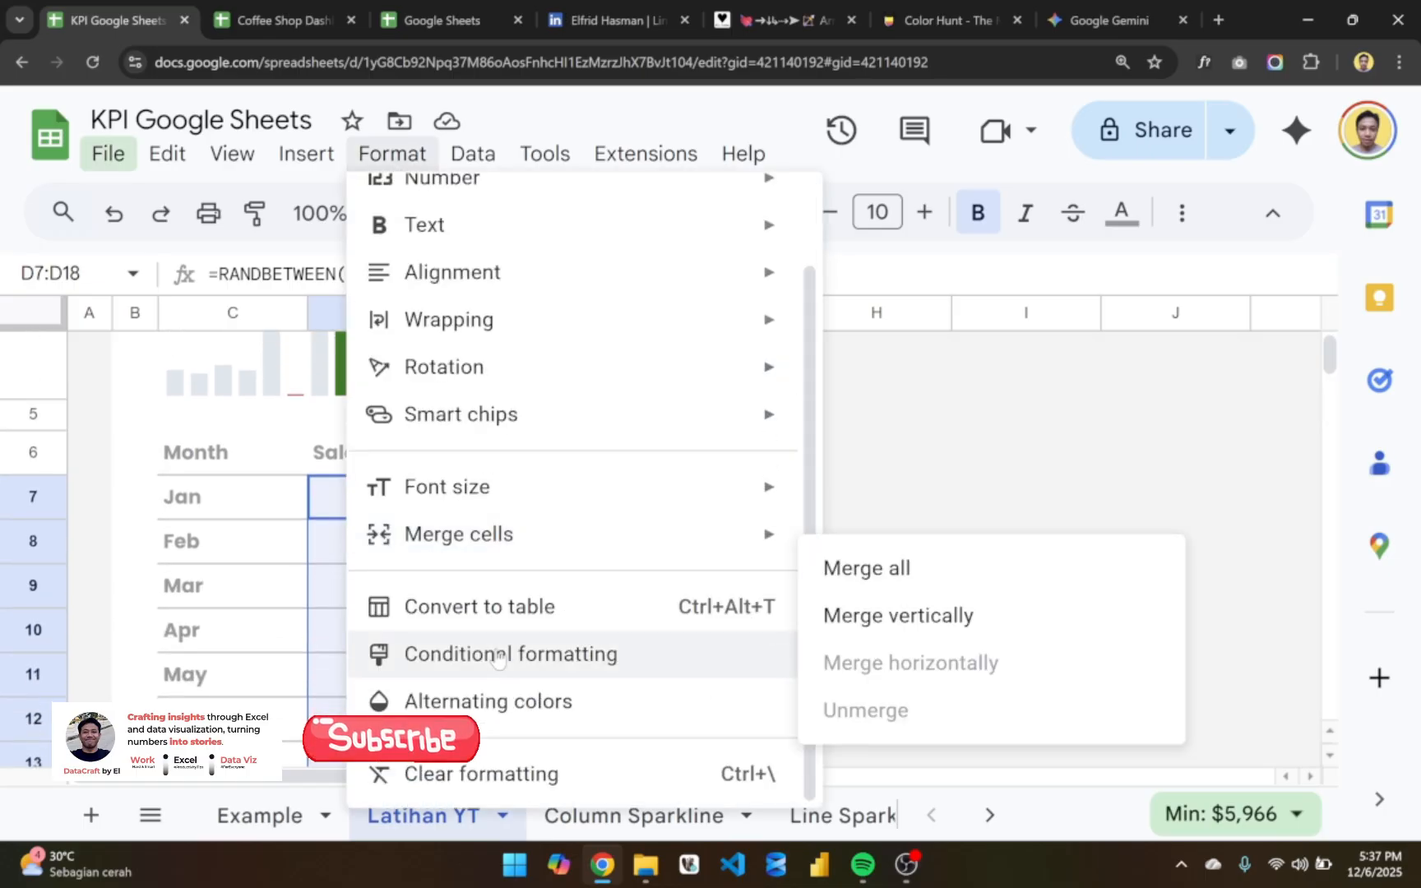
left_click(543, 662)
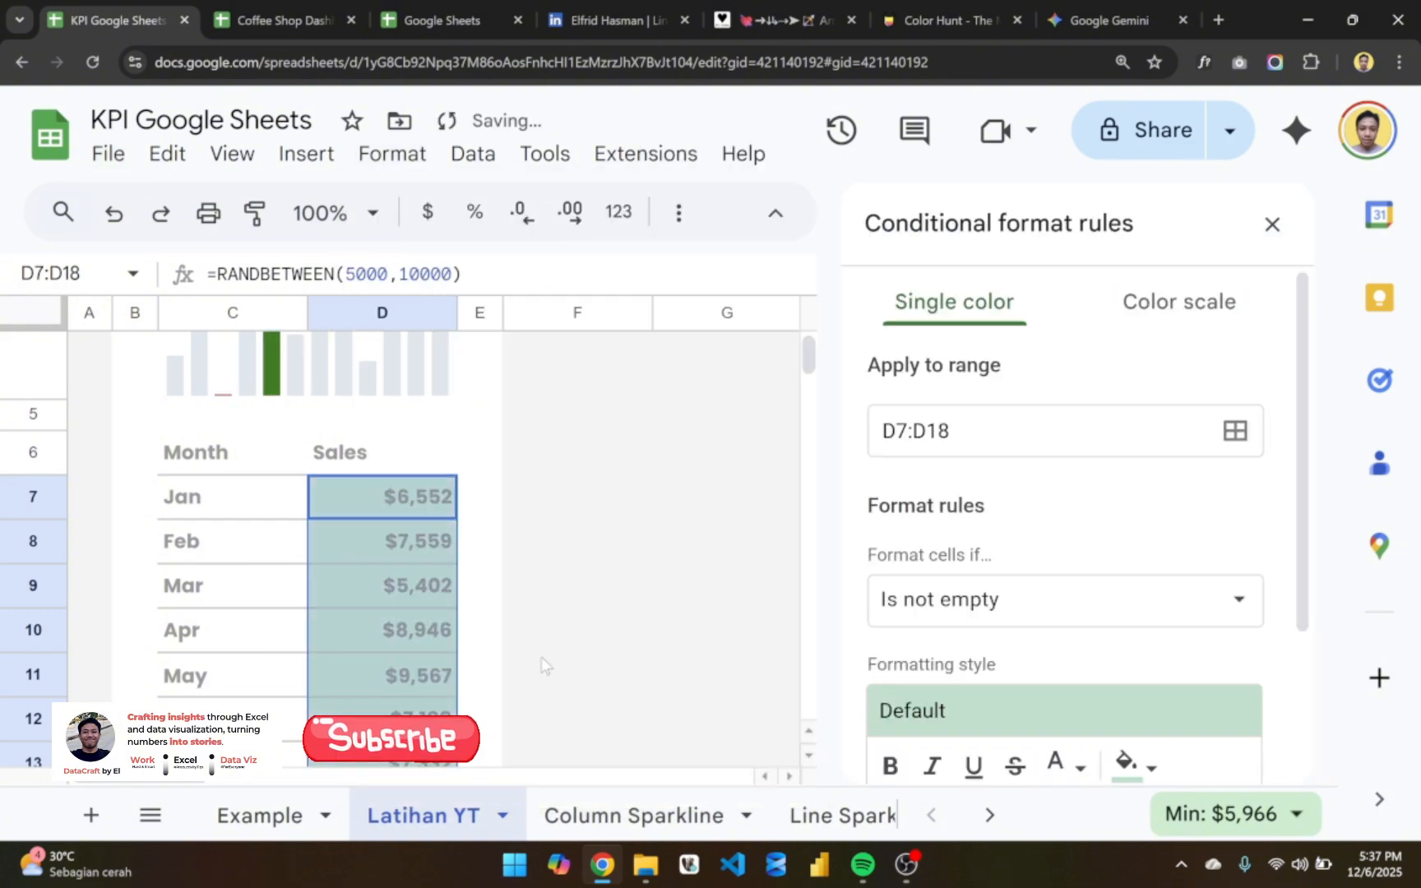
scroll(400, 644, "down", 4)
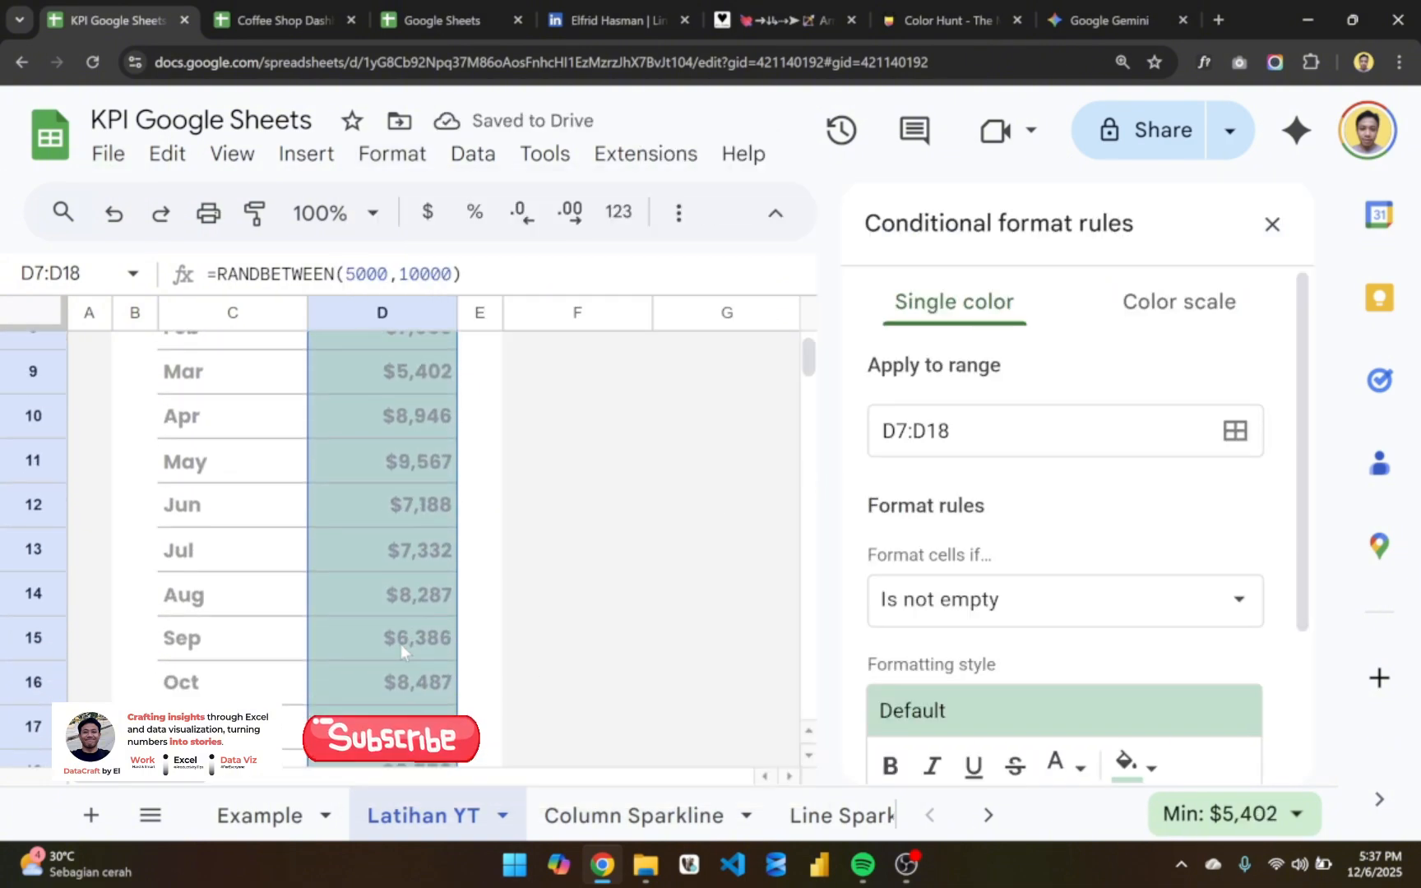
scroll(400, 644, "up", 5)
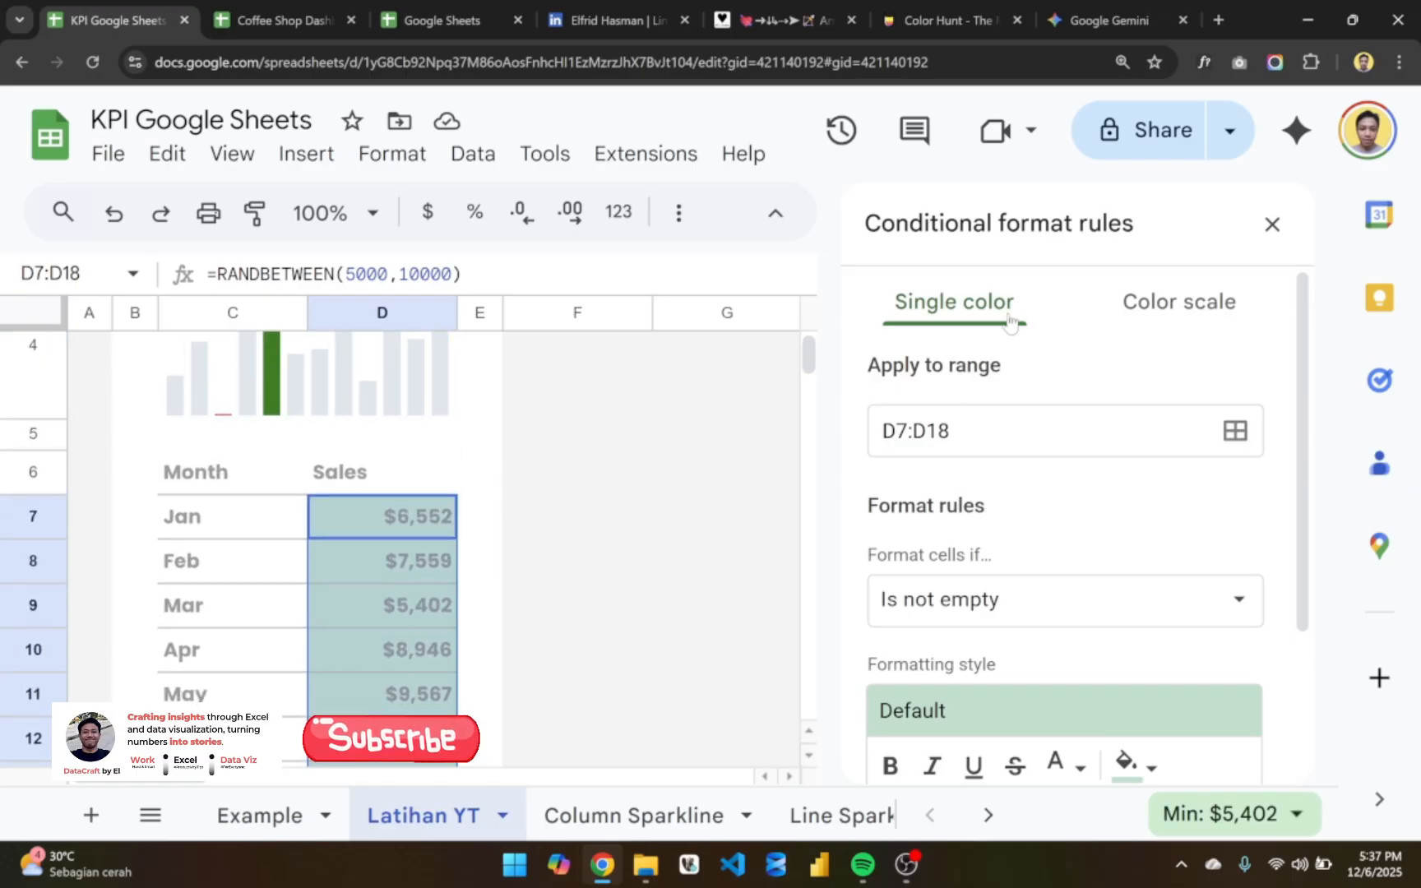
- Make the D7:D18 rule a color scale using the red-white-green preset, with red for low and green for high values
left_click(1170, 311)
scroll(1091, 550, "down", 2)
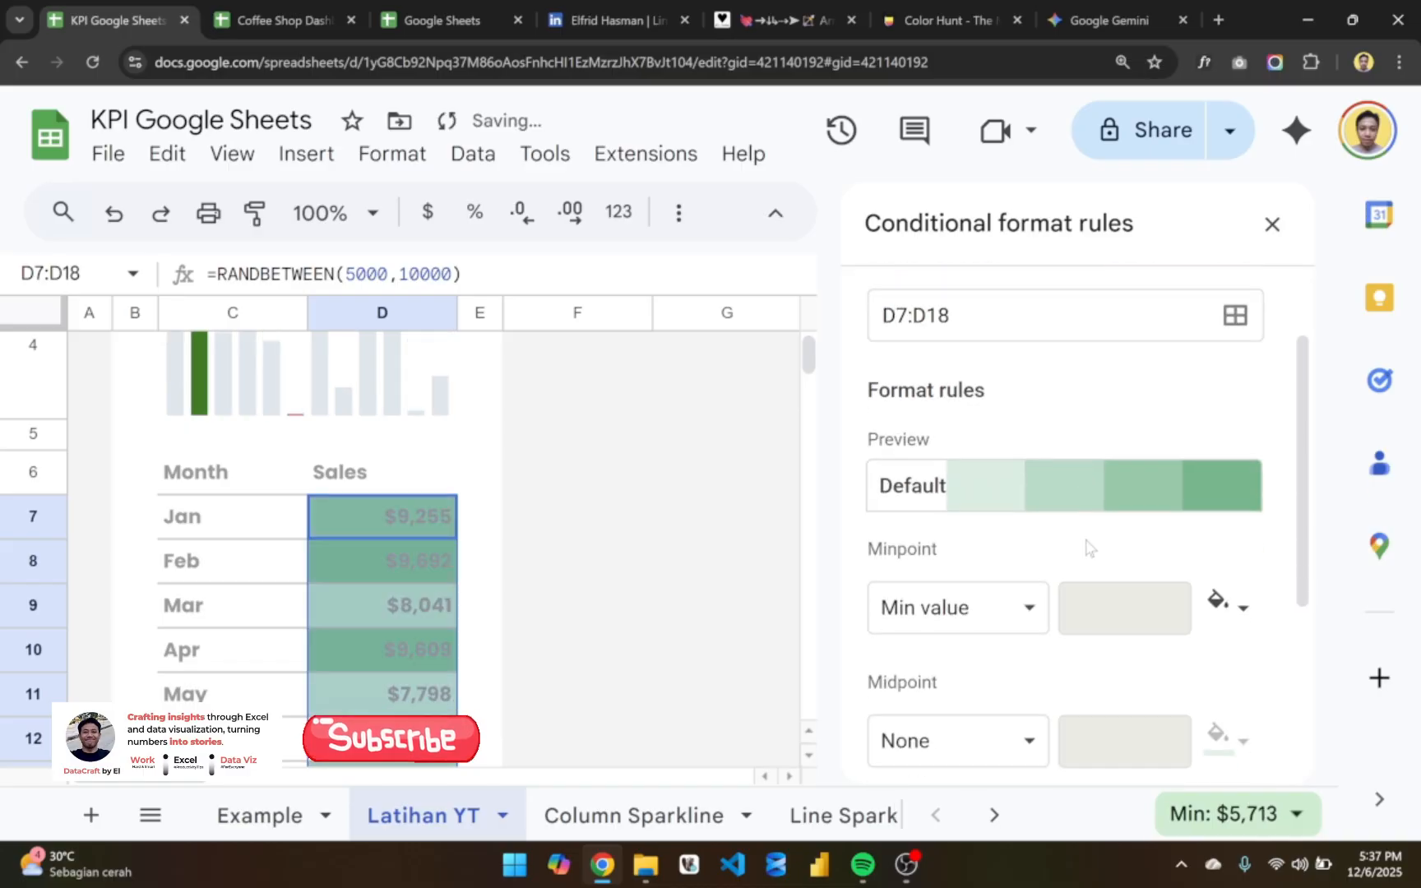
scroll(442, 629, "down", 5)
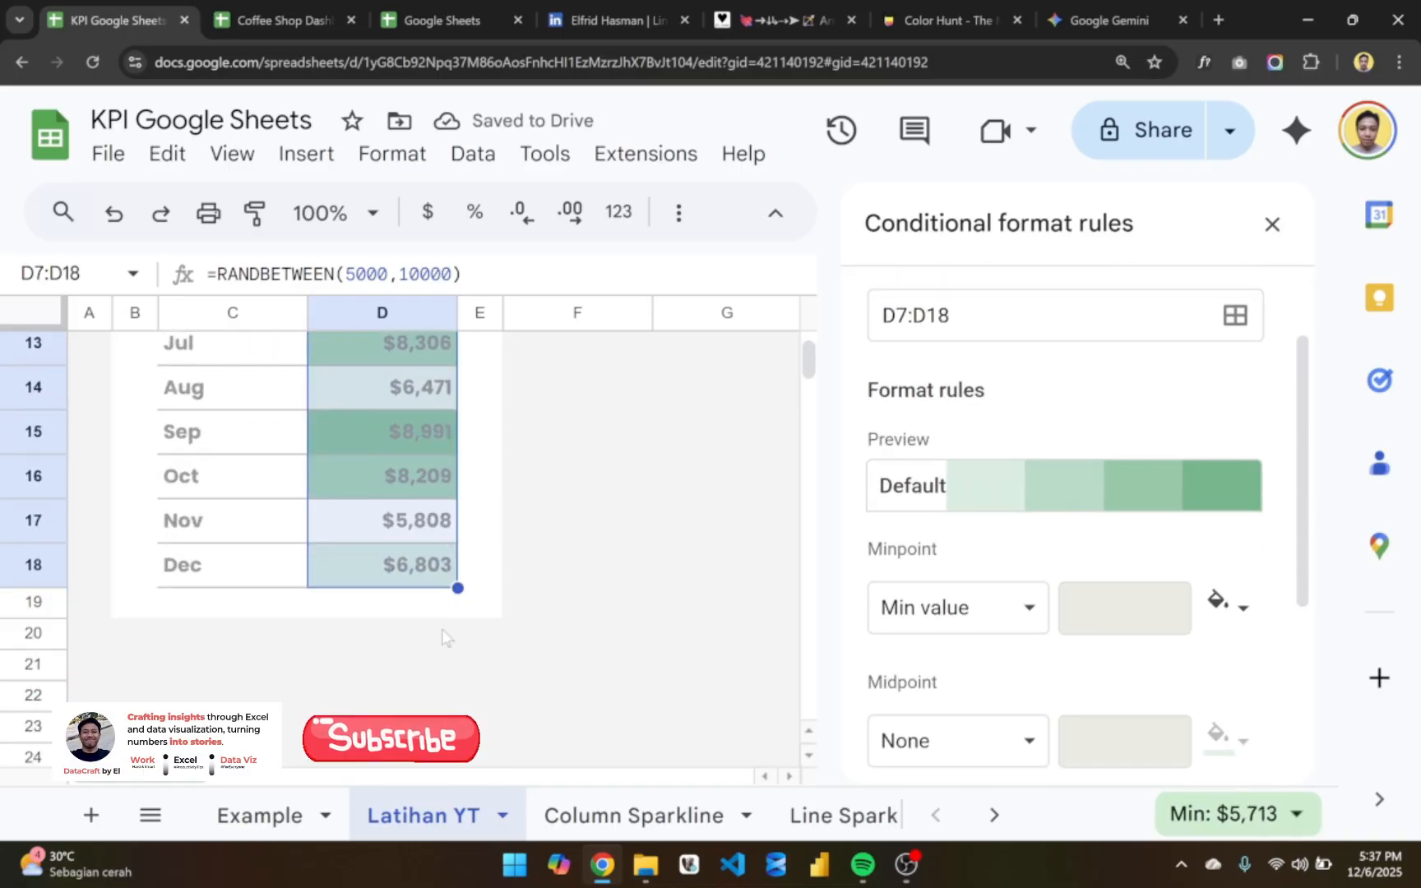
left_click(942, 492)
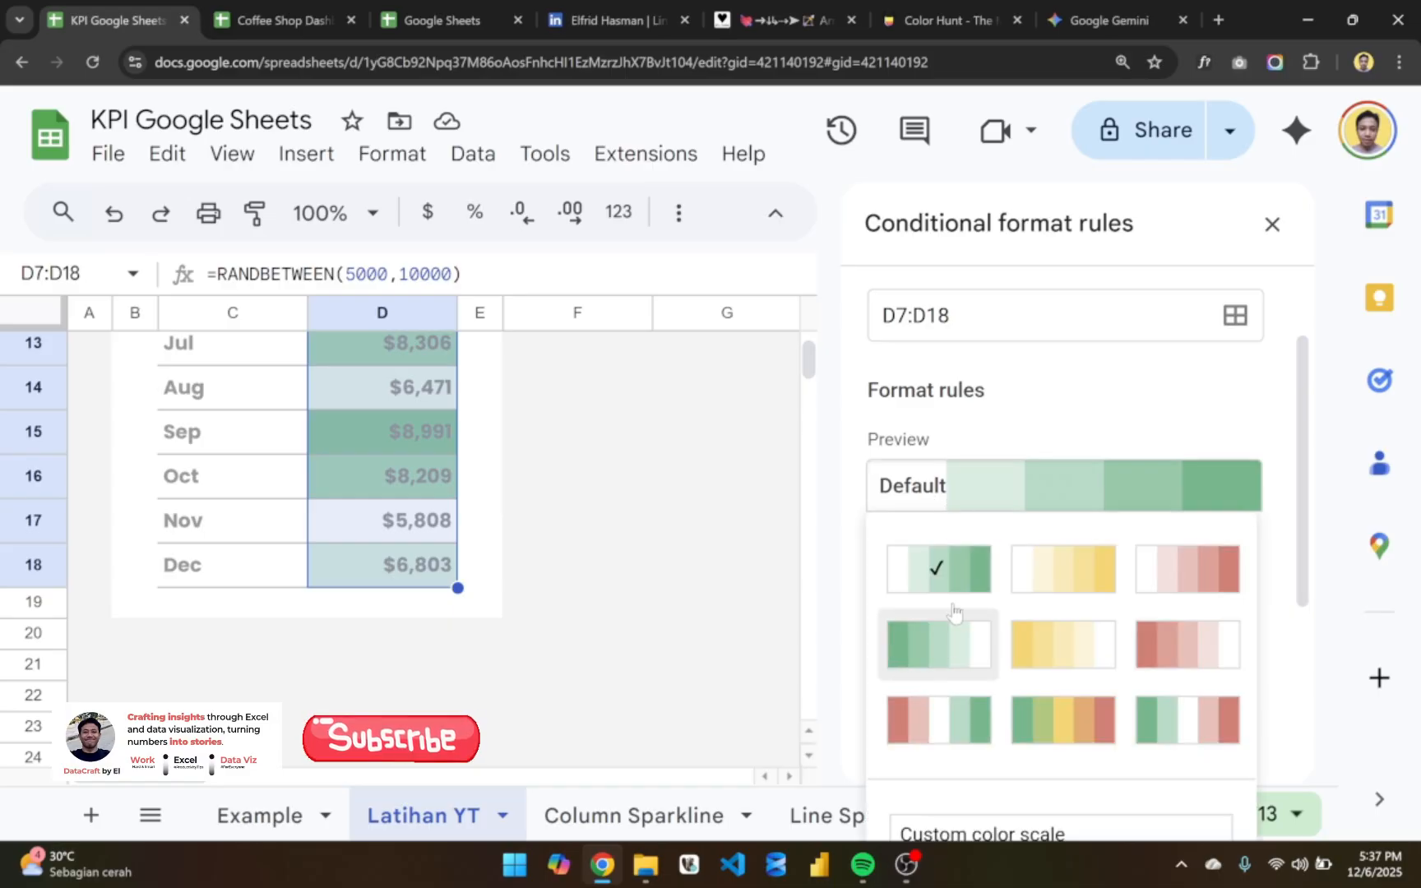
left_click(955, 721)
- Examine the color scale across the monthly sales values and the rule's minpoint, midpoint and maxpoint settings
scroll(1019, 609, "down", 2)
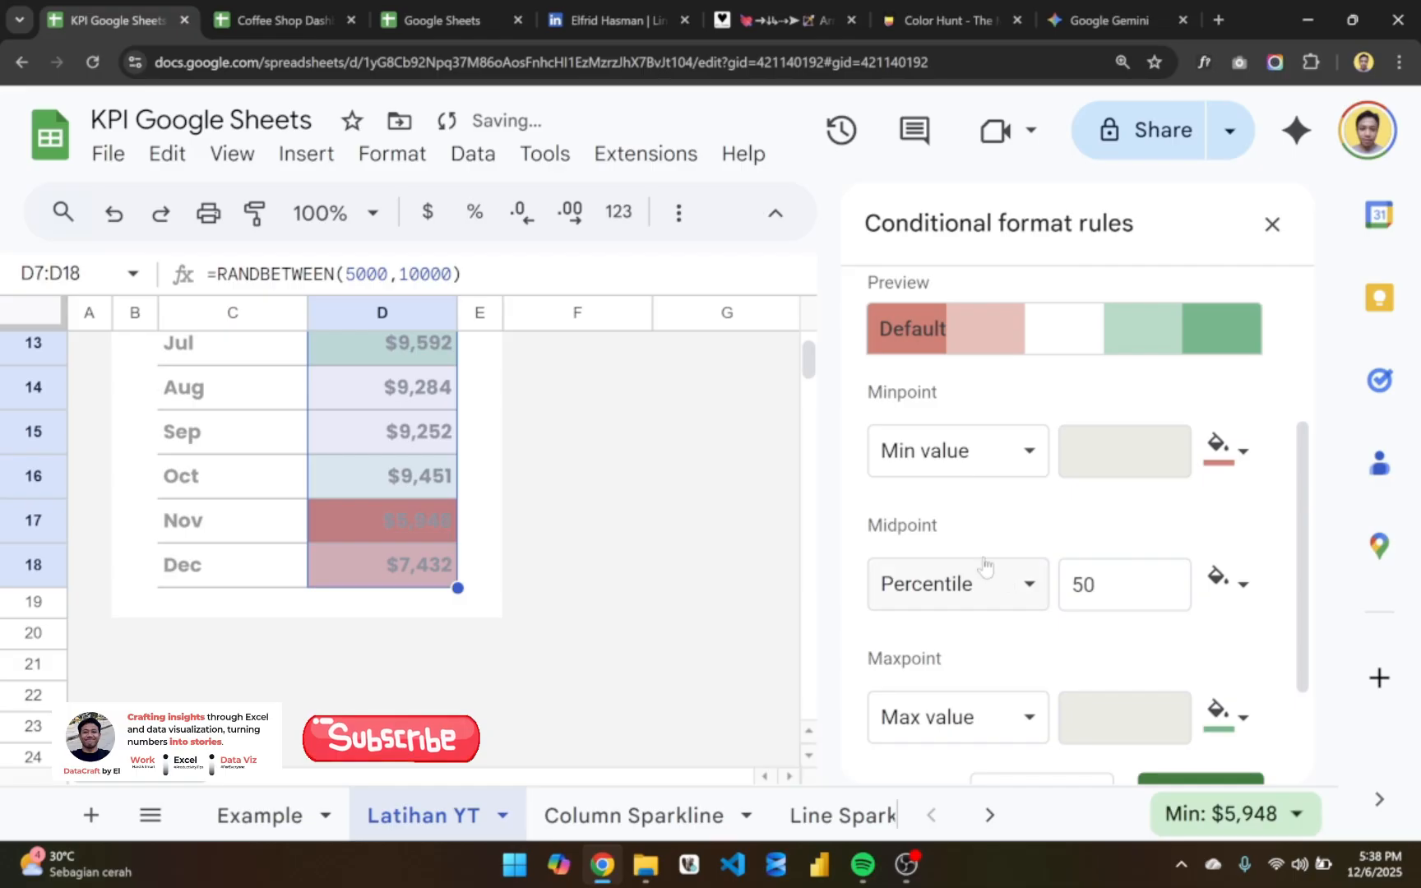
scroll(985, 566, "down", 1)
scroll(436, 487, "up", 5)
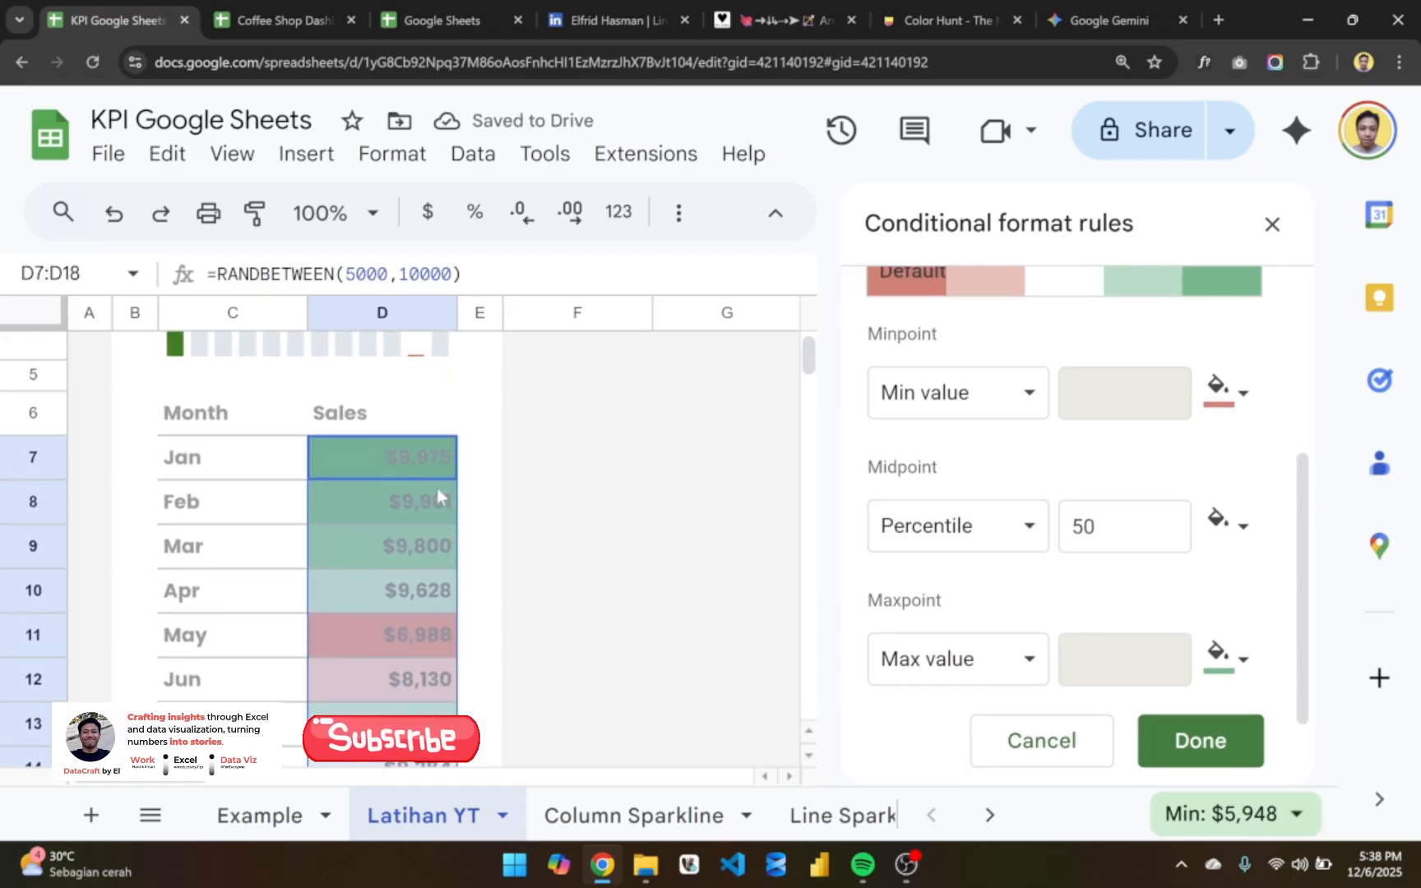
scroll(437, 487, "down", 4)
scroll(437, 487, "up", 2)
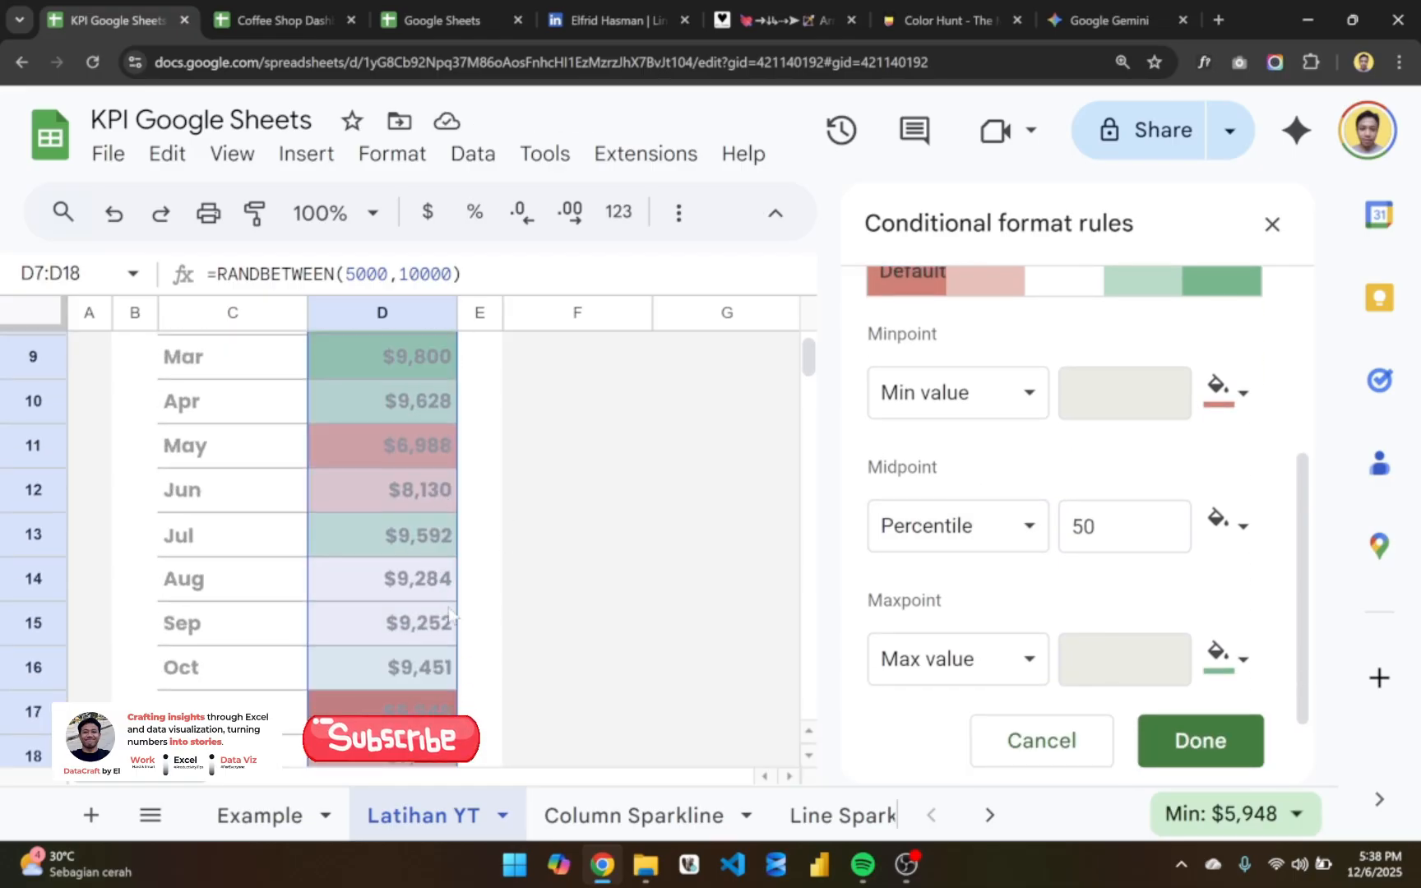
scroll(448, 613, "down", 2)
scroll(450, 617, "up", 3)
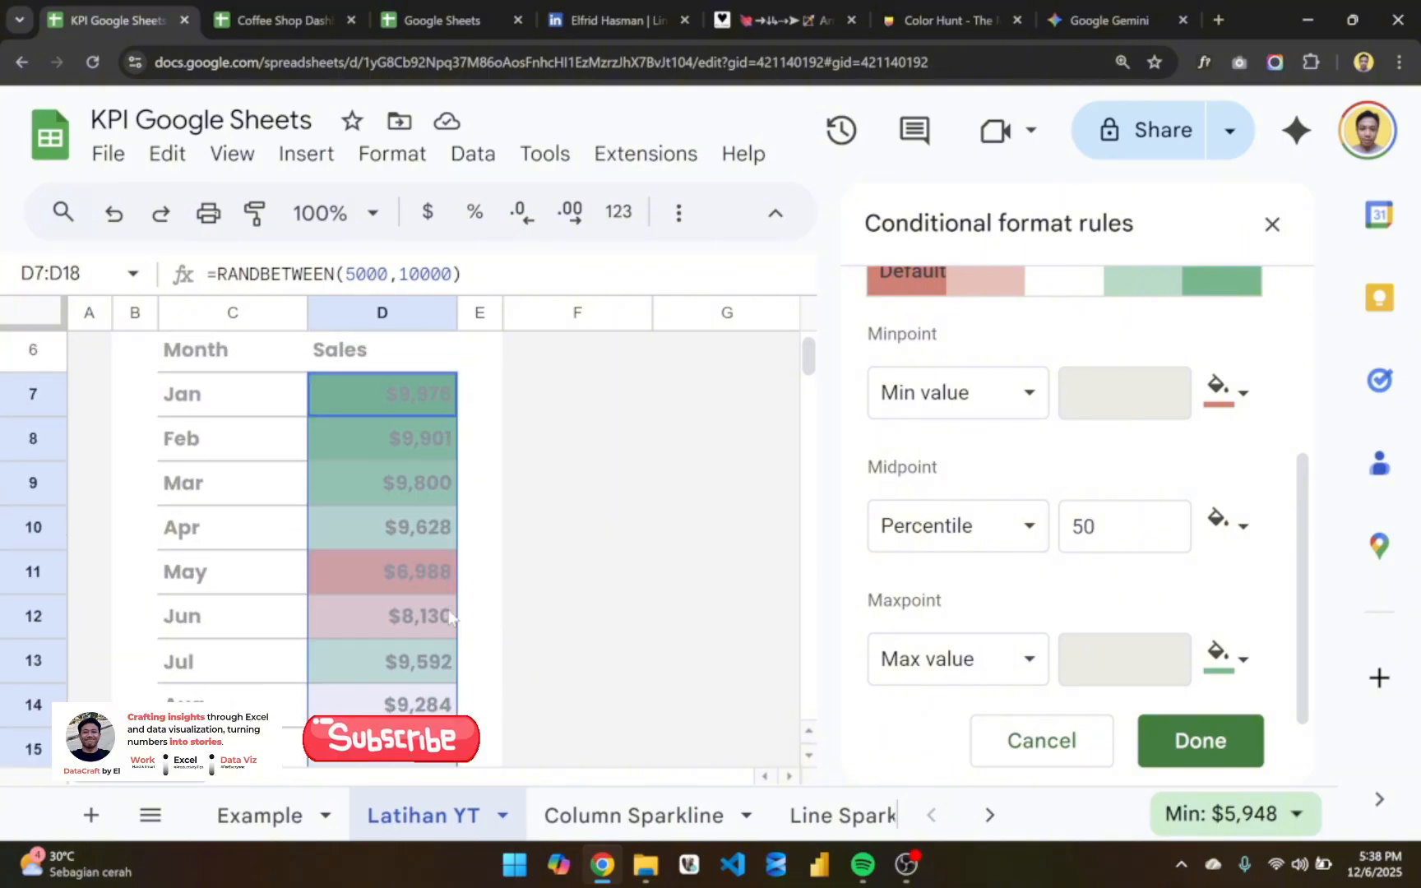
scroll(449, 617, "down", 2)
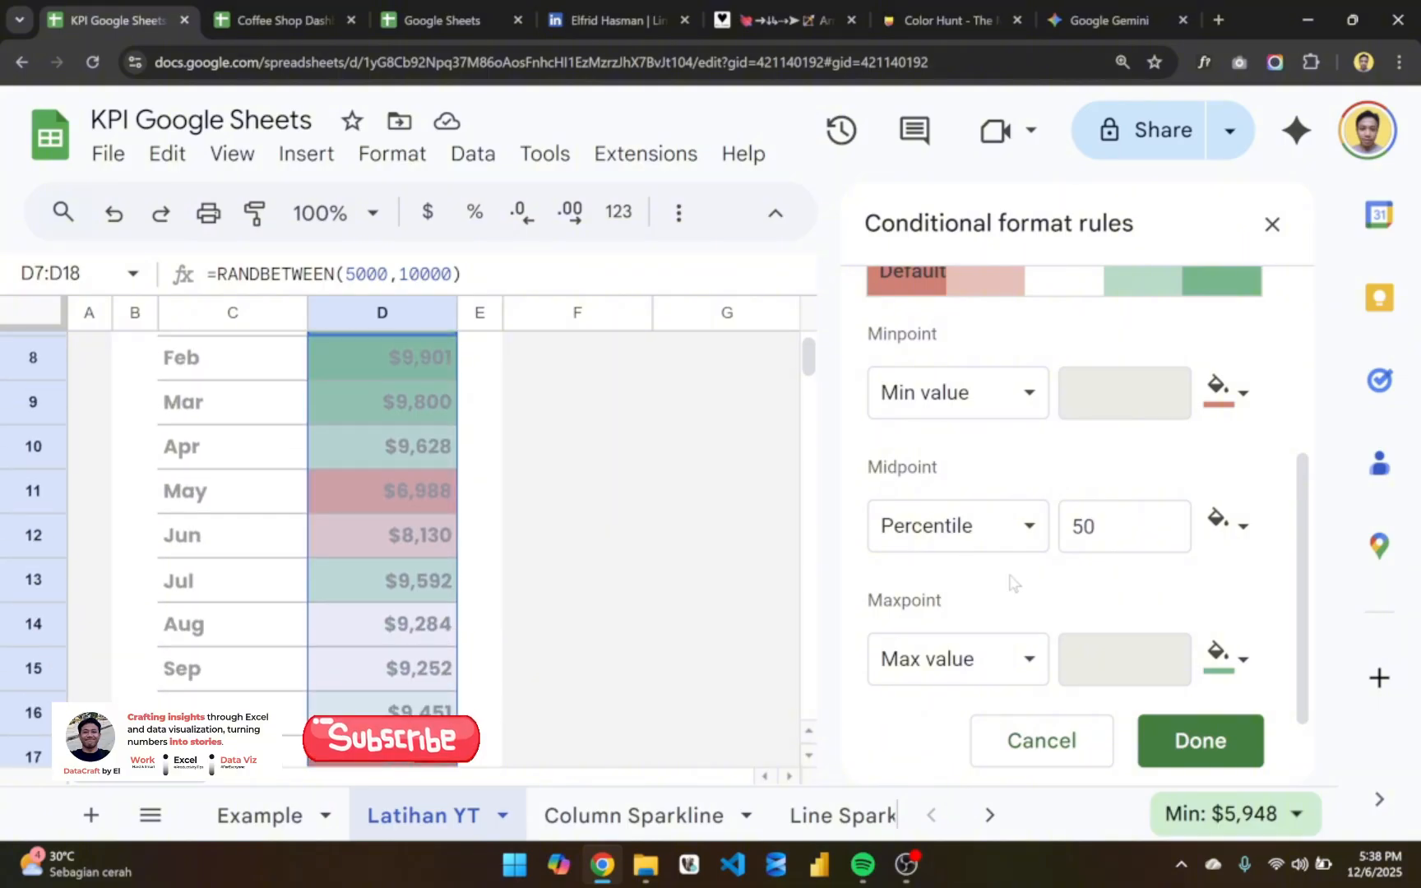
scroll(1174, 623, "down", 1)
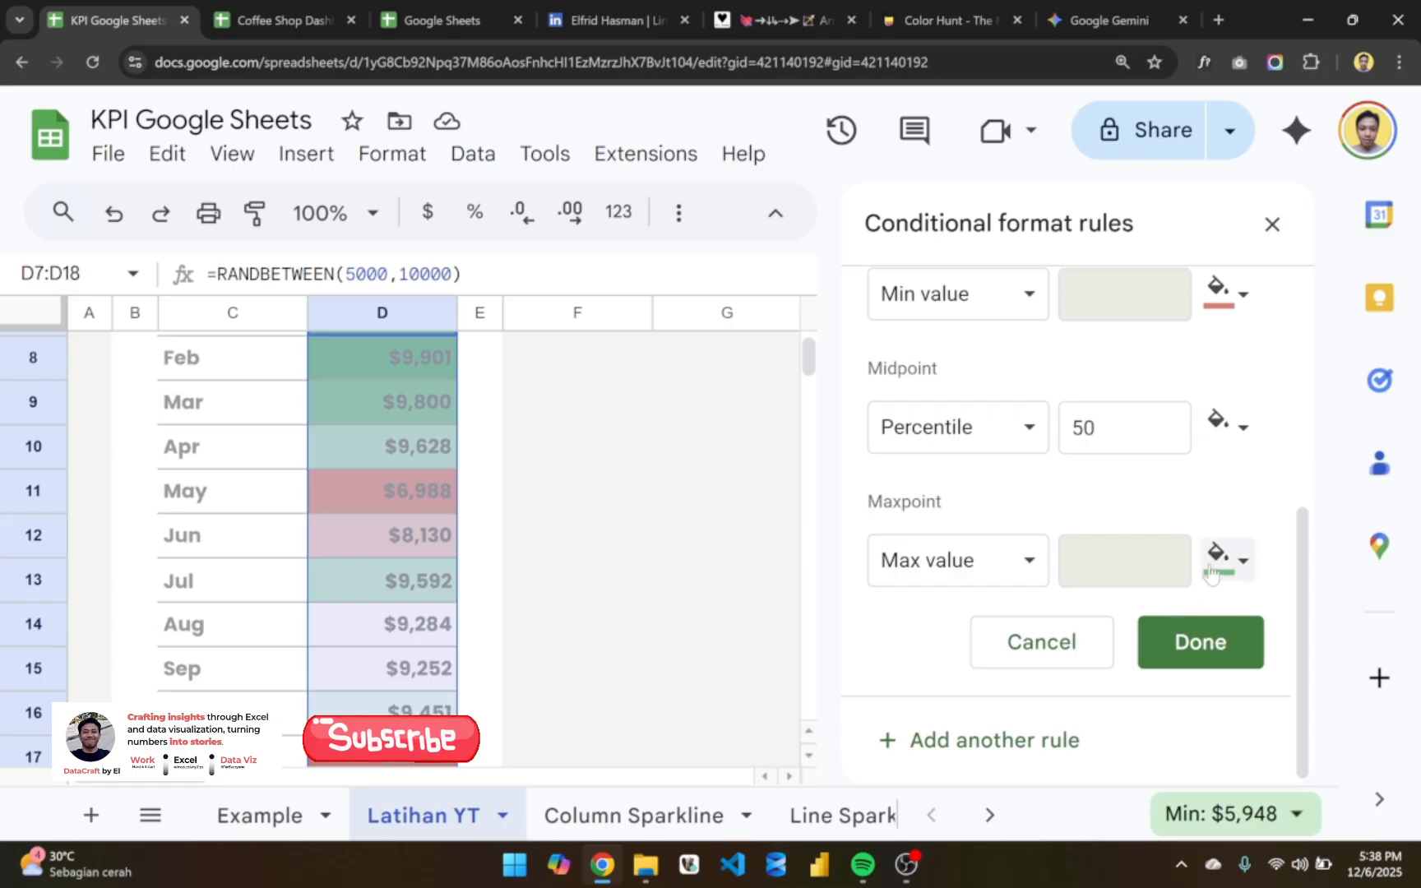
- Try orange as the midpoint color of the D7:D18 color scale
scroll(1163, 470, "up", 1)
left_click(1242, 511)
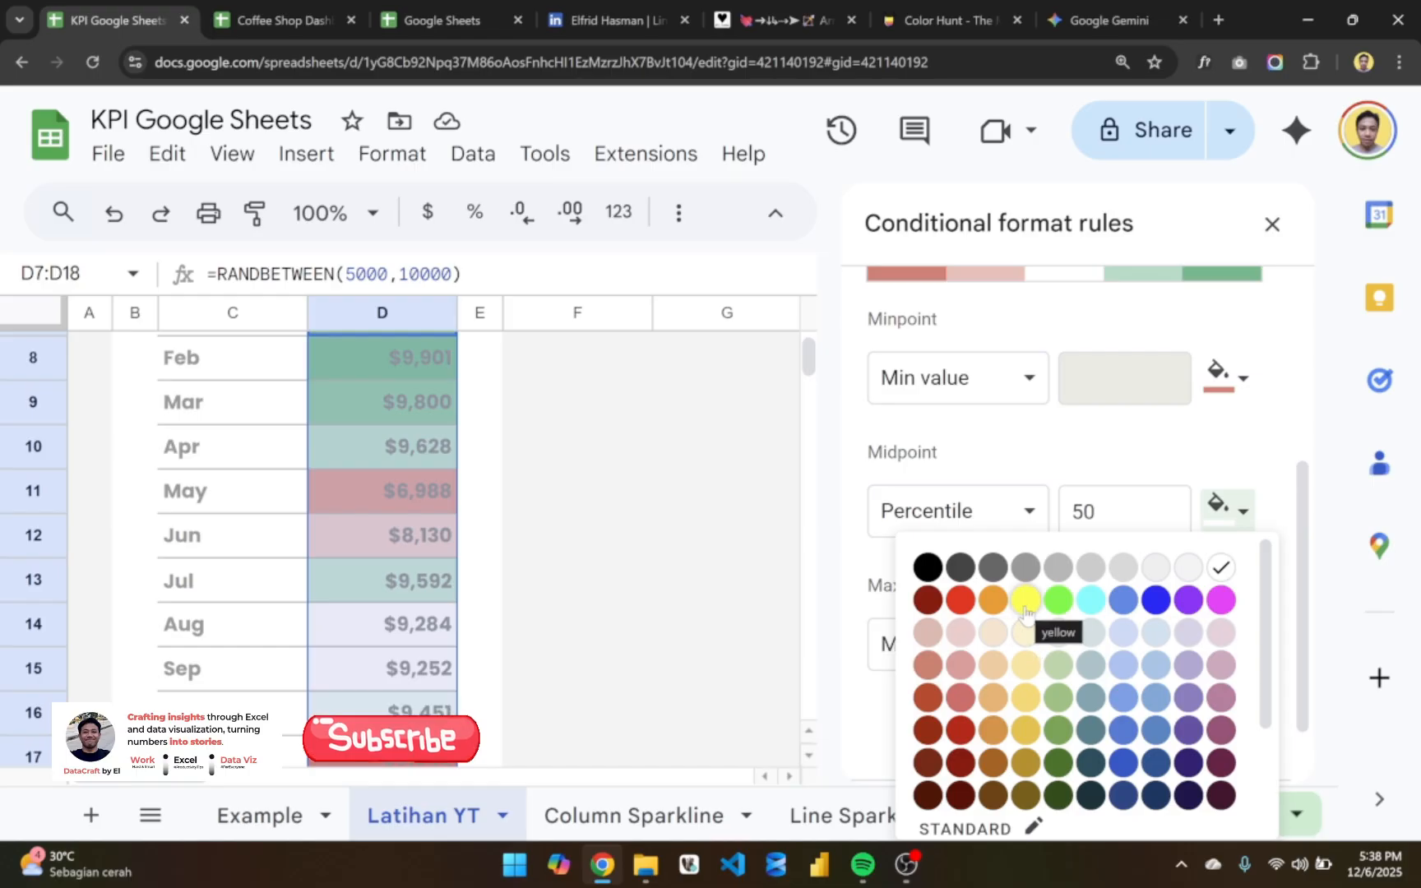
scroll(999, 649, "down", 2)
scroll(994, 661, "up", 2)
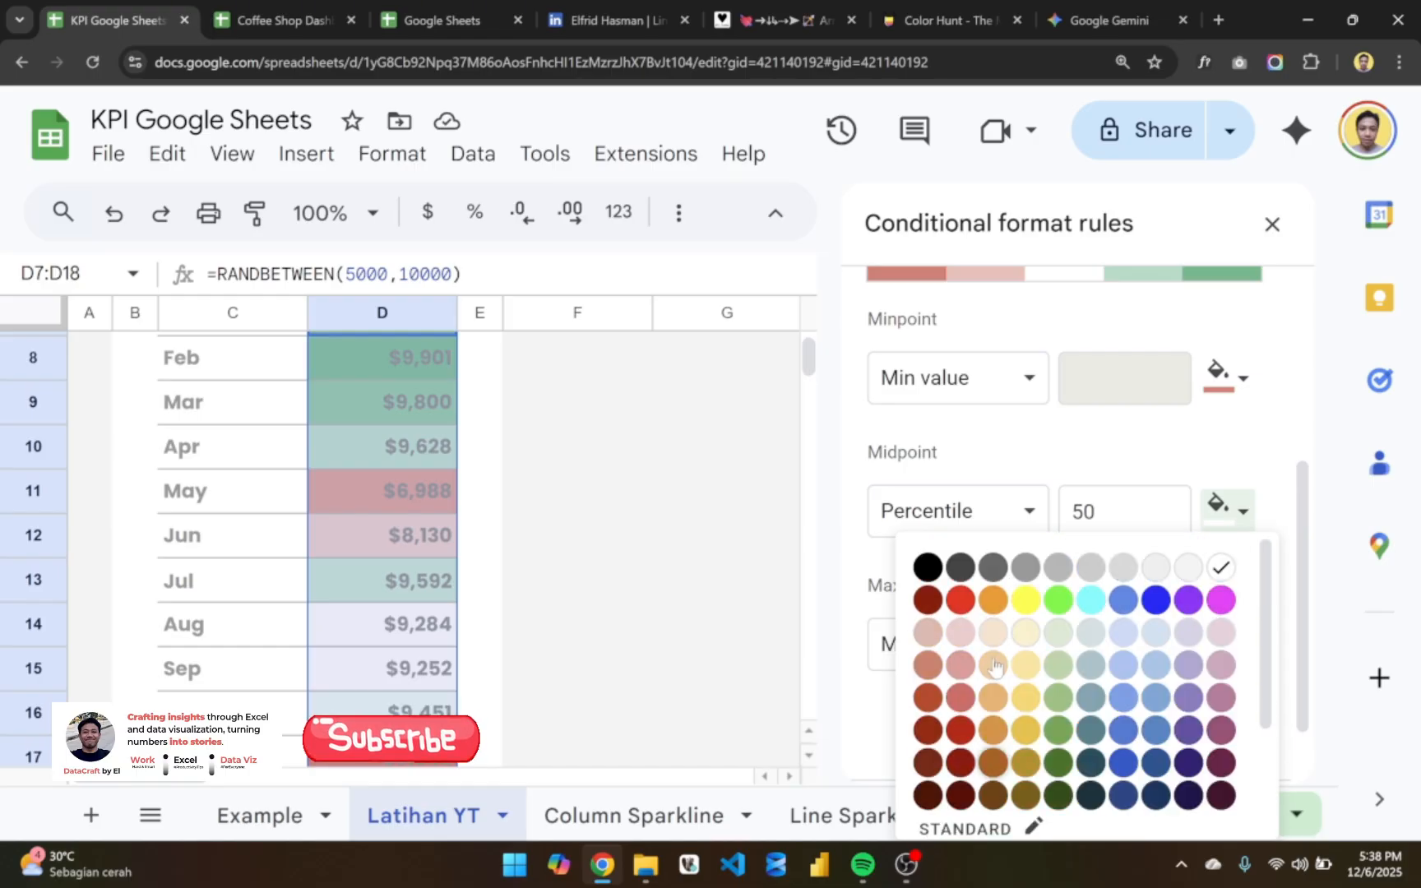
left_click(989, 607)
scroll(611, 561, "up", 2)
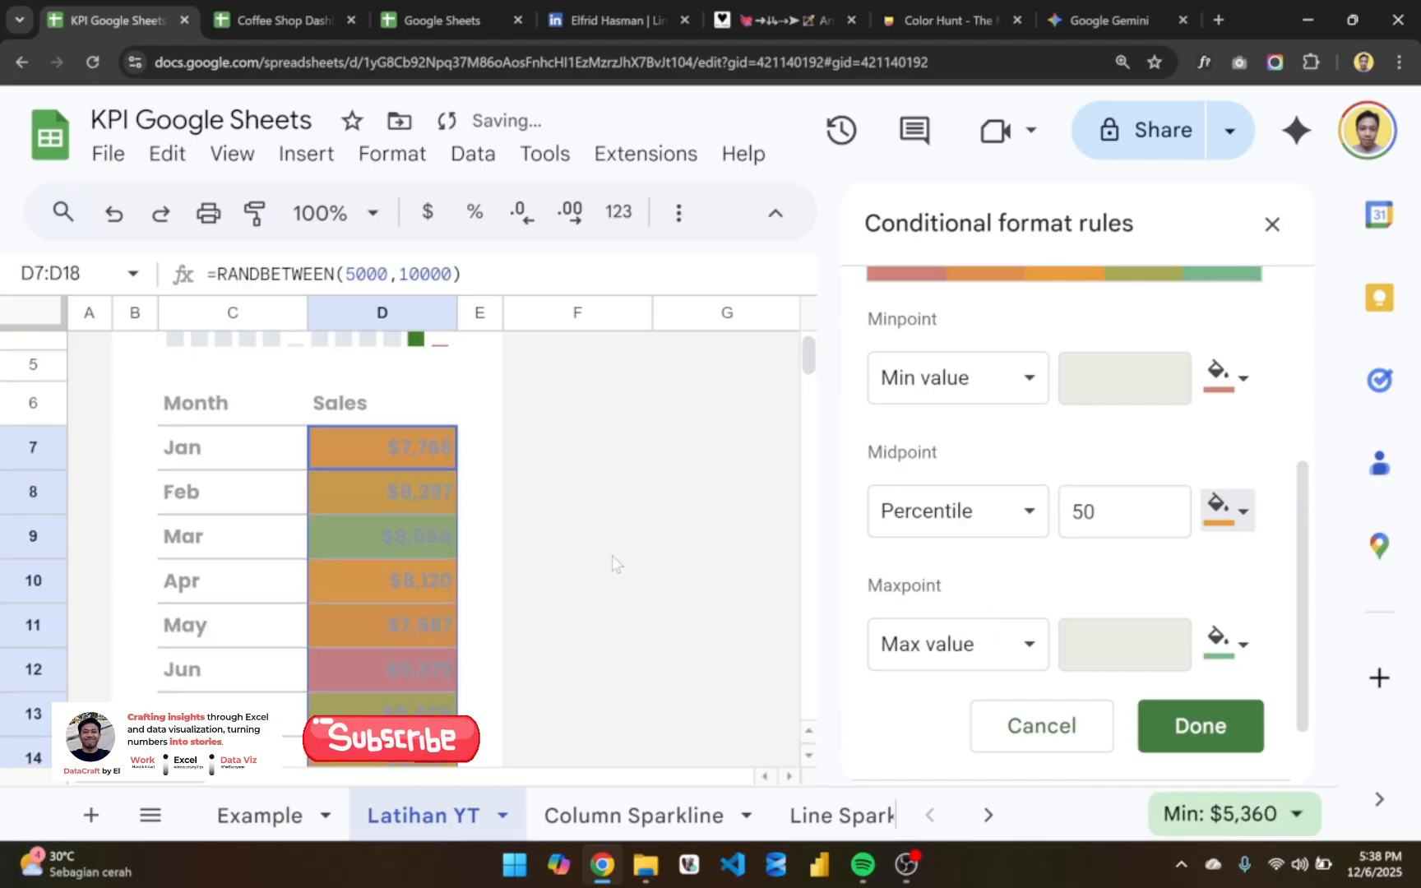
scroll(612, 561, "down", 2)
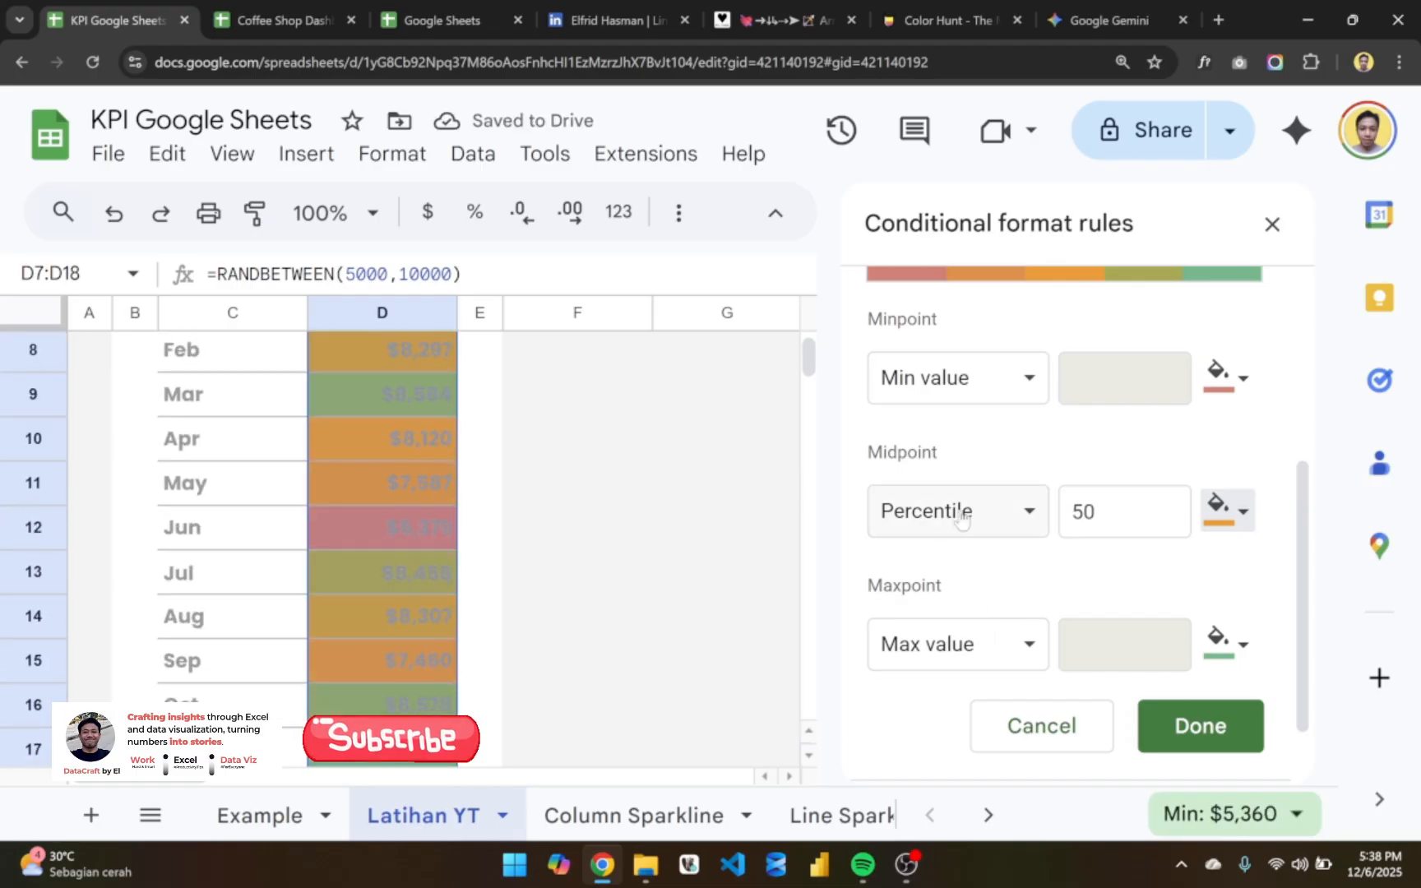
- Try Number instead of Percentile as the midpoint type of the D7:D18 color scale
left_click(1005, 518)
left_click(991, 414)
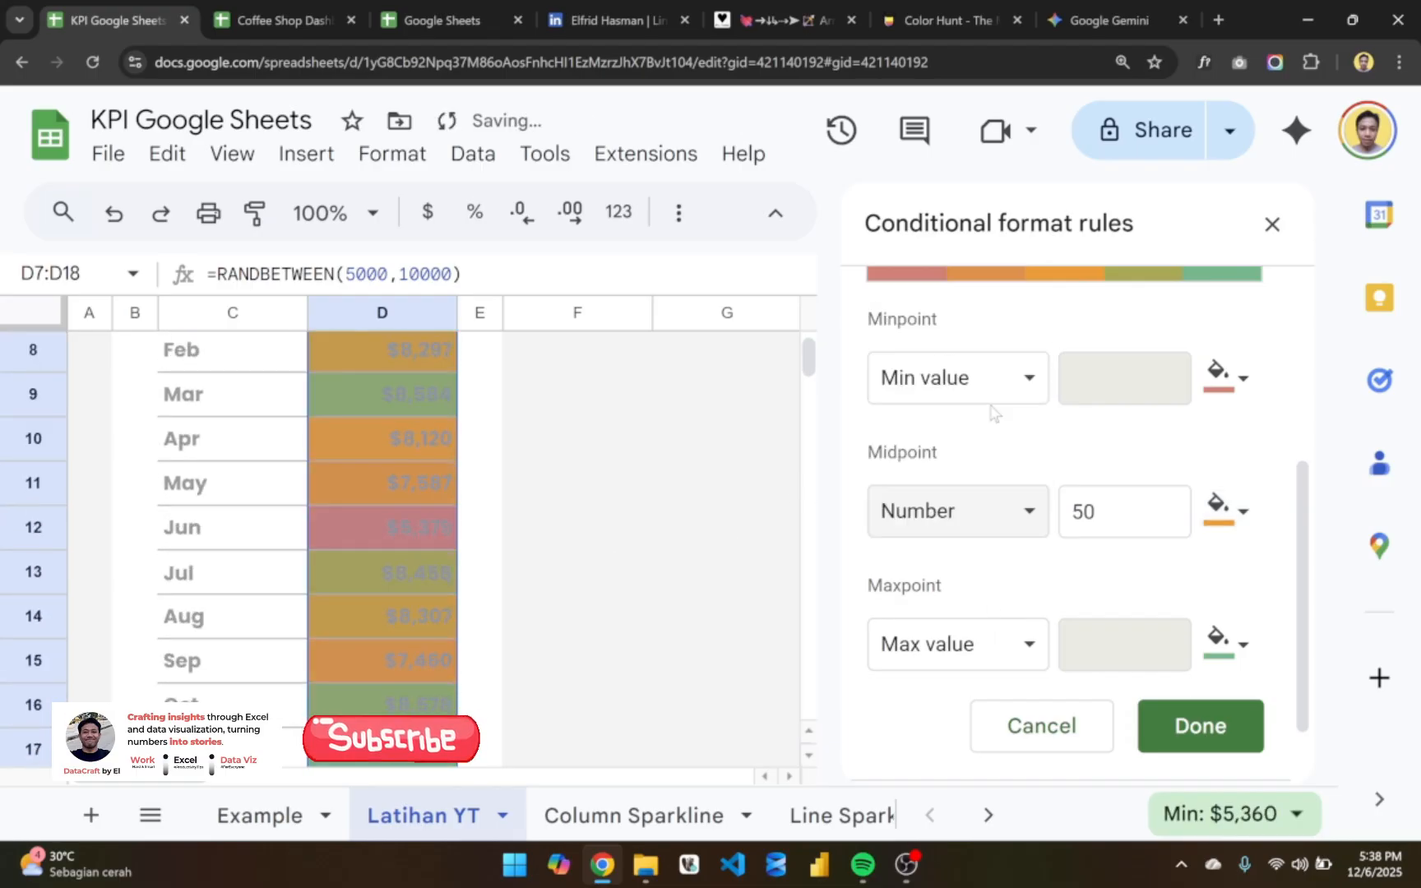
scroll(483, 484, "up", 2)
scroll(487, 502, "down", 2)
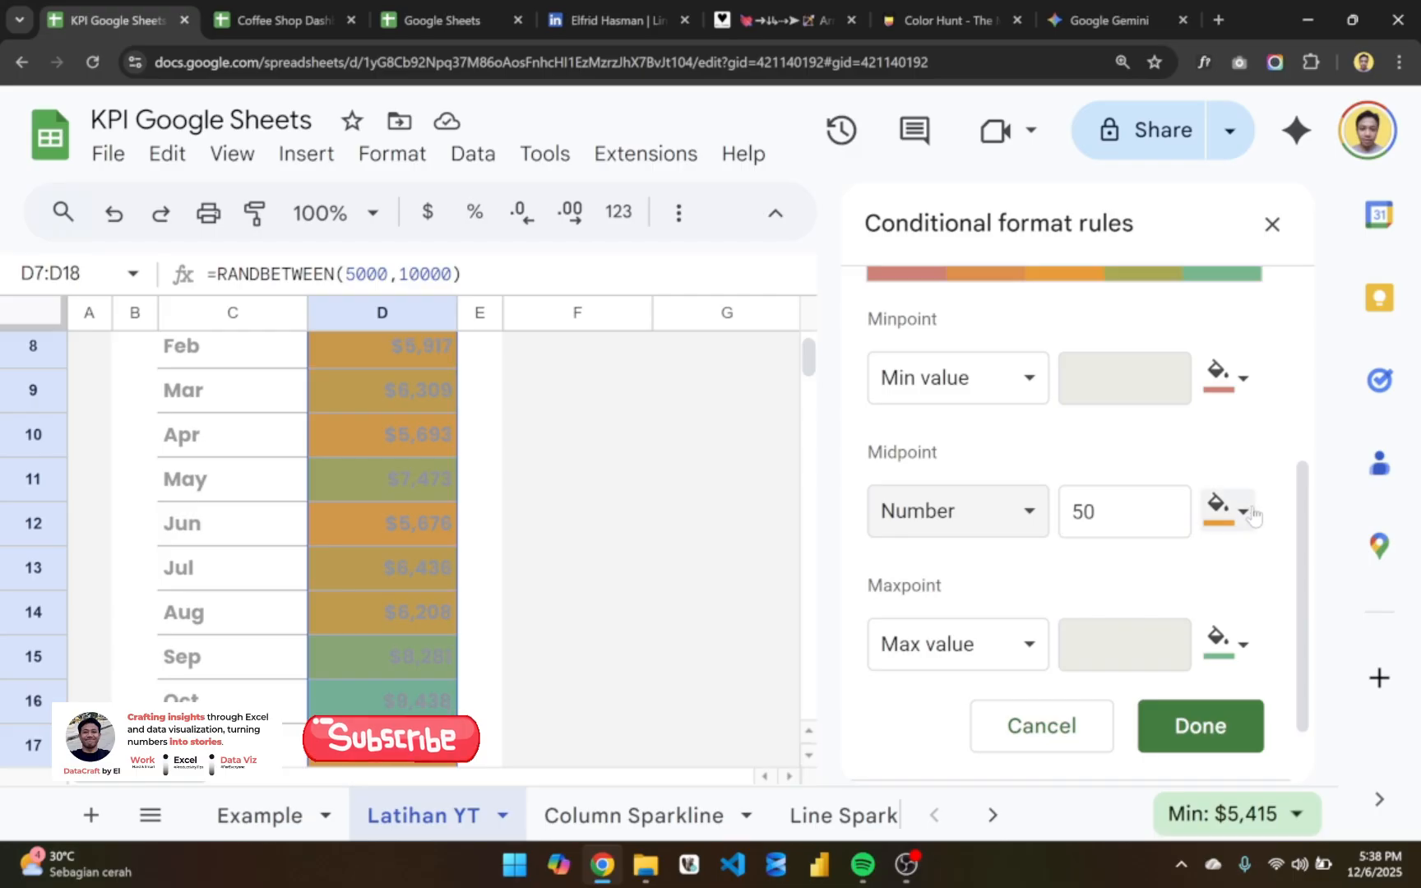
- Restore the color scale's midpoint to white with the Percentile type
left_click(1225, 510)
left_click(1221, 566)
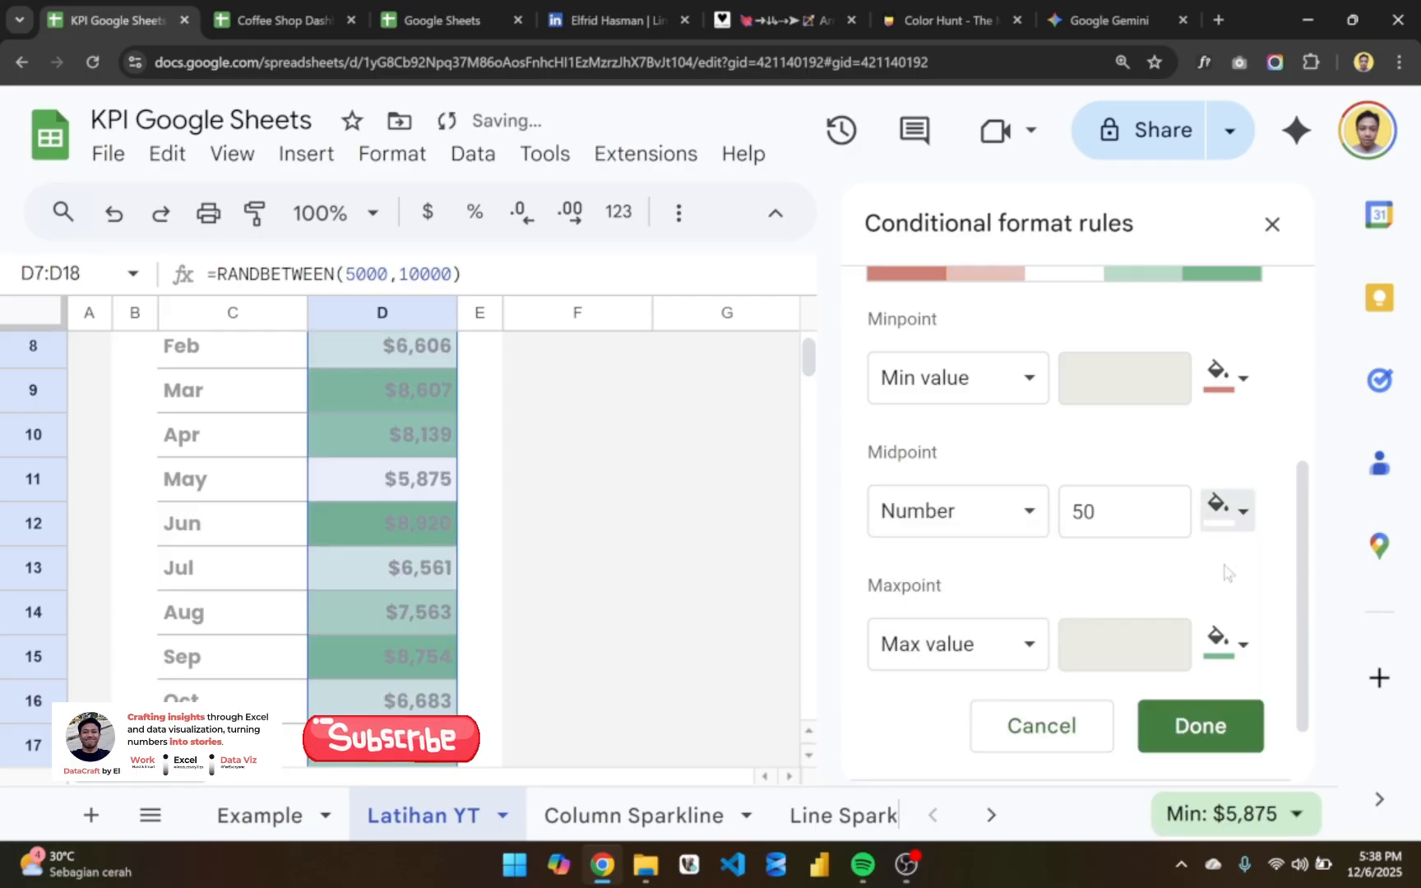
left_click(1009, 518)
left_click(1003, 604)
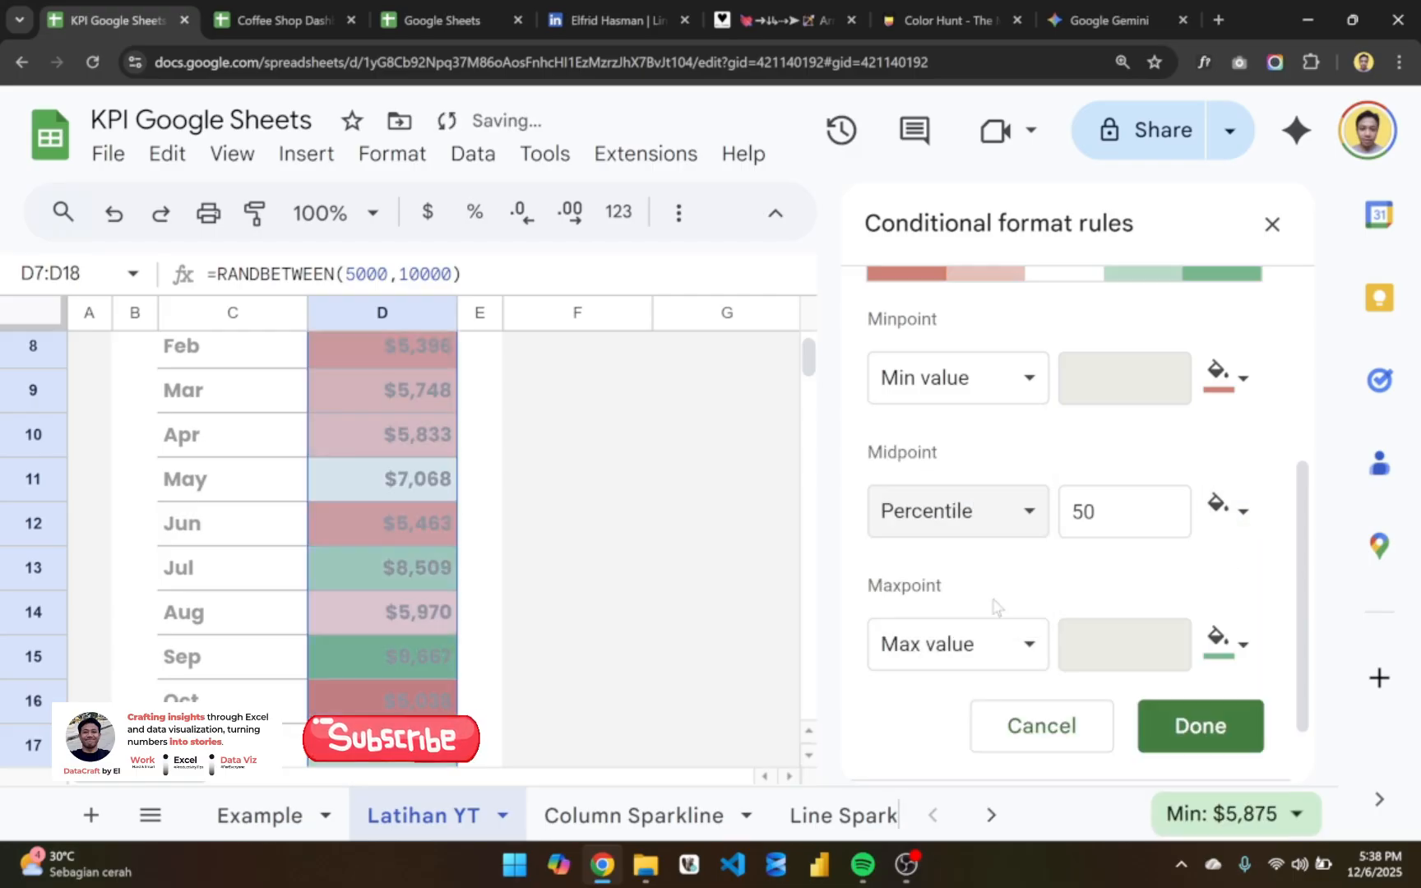
- Choose the red-white-green preset for the D7:D18 color scale and save the rule
scroll(527, 510, "down", 2)
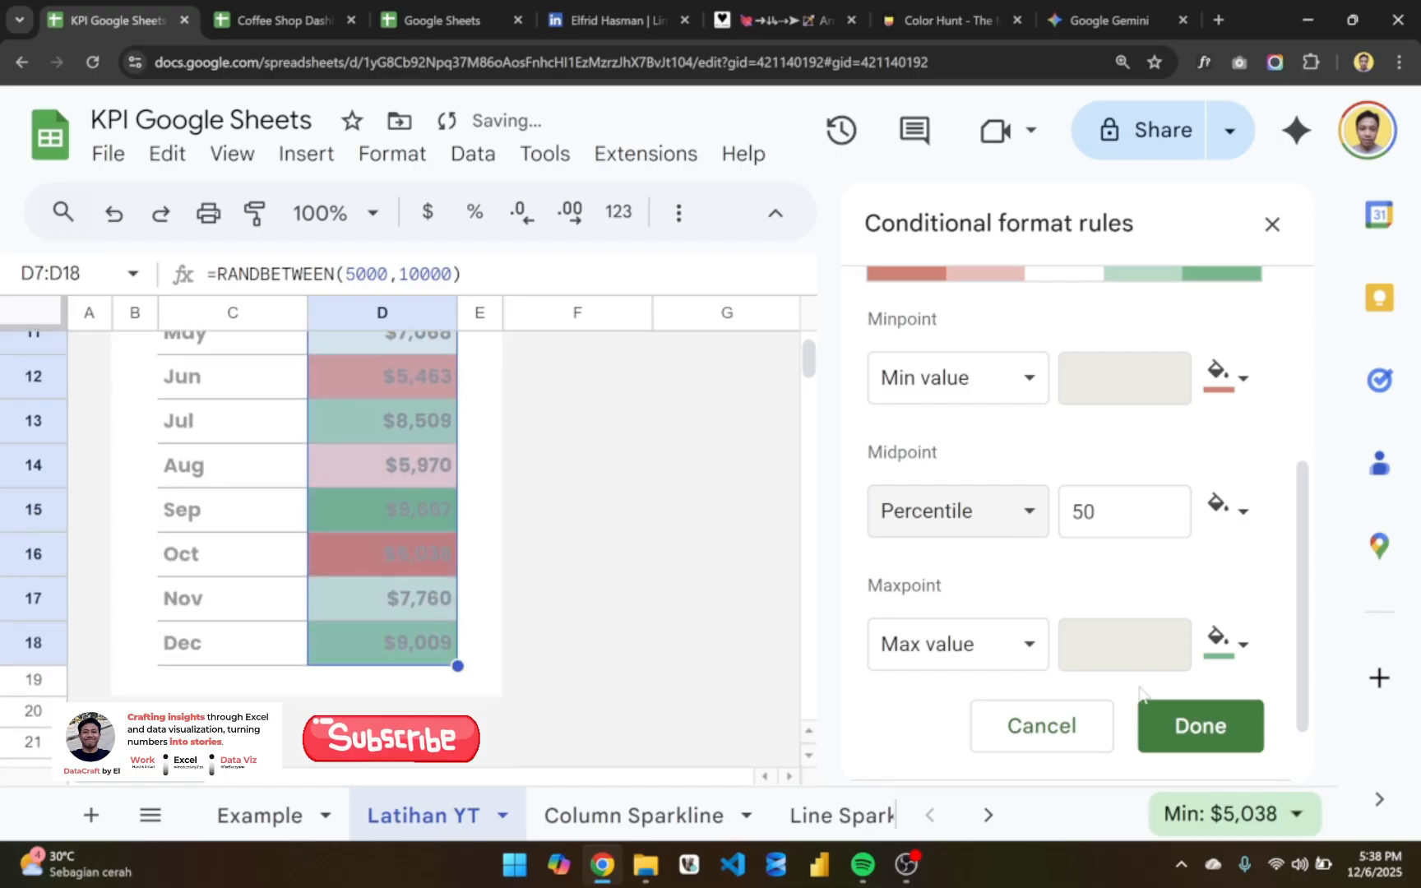
scroll(1168, 606, "up", 2)
scroll(1169, 606, "up", 1)
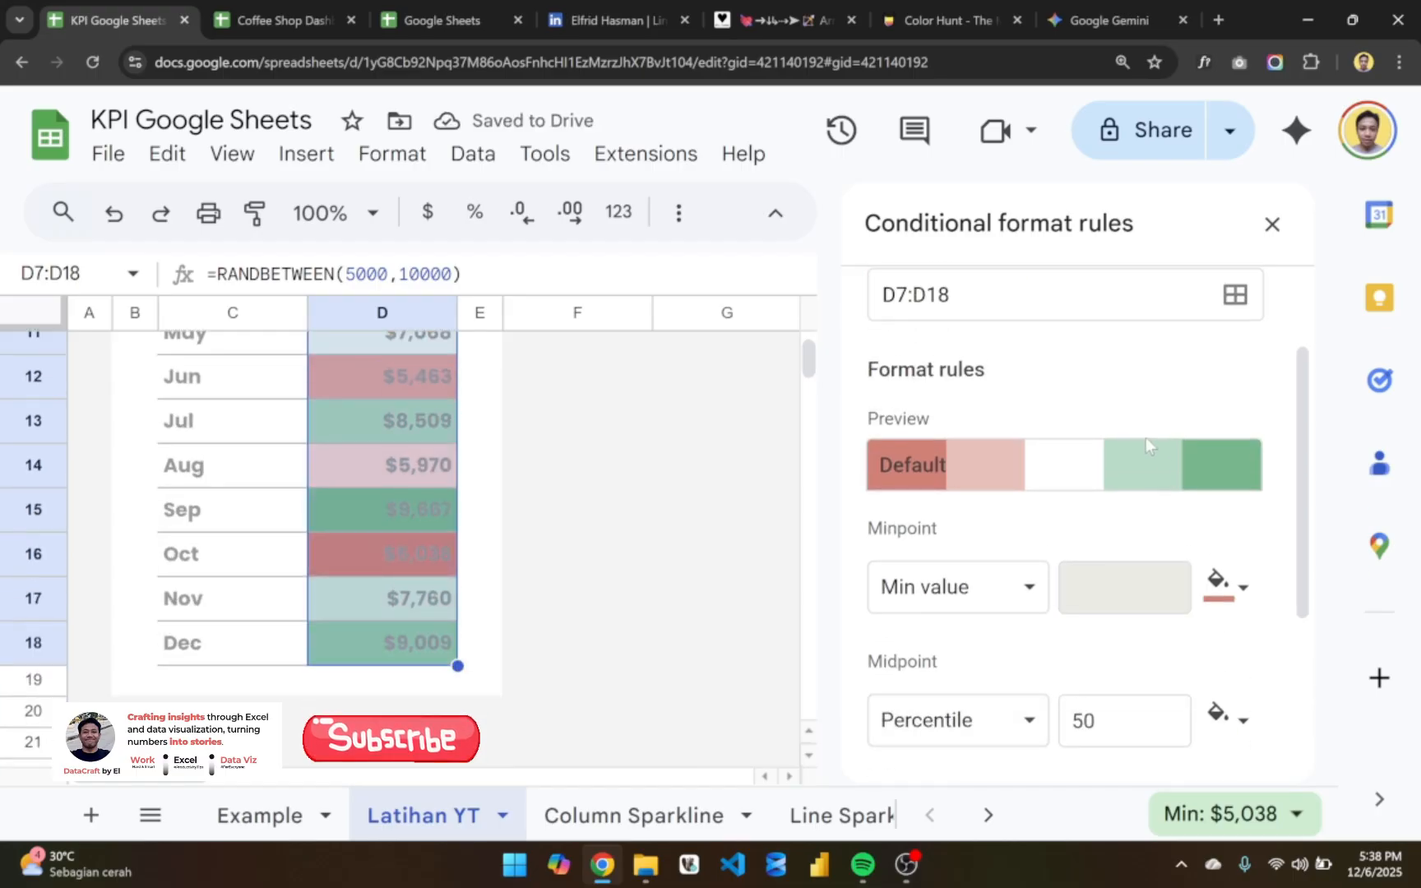
left_click(1128, 467)
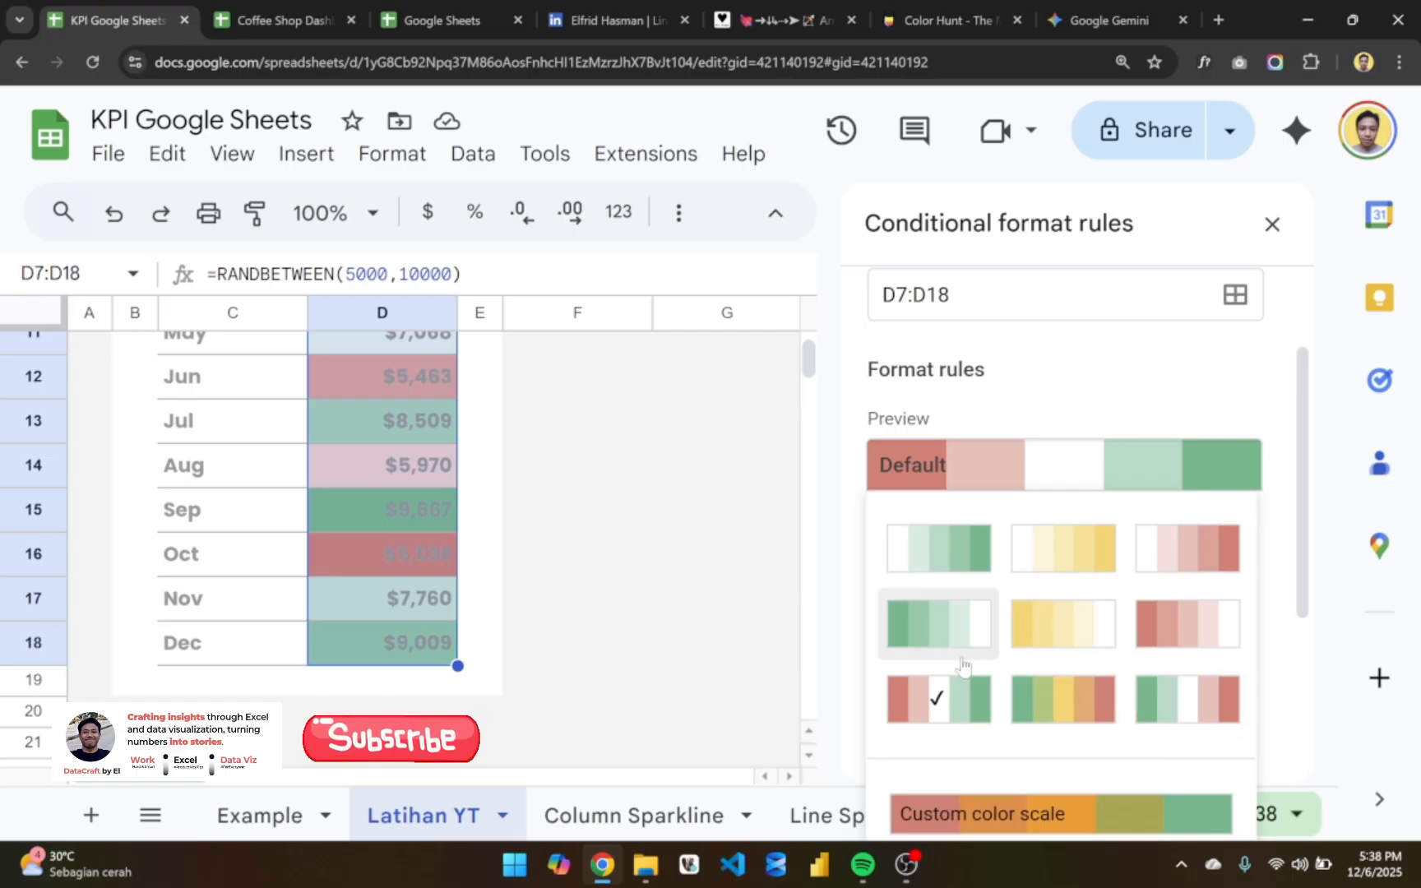
left_click(981, 709)
scroll(954, 679, "down", 3)
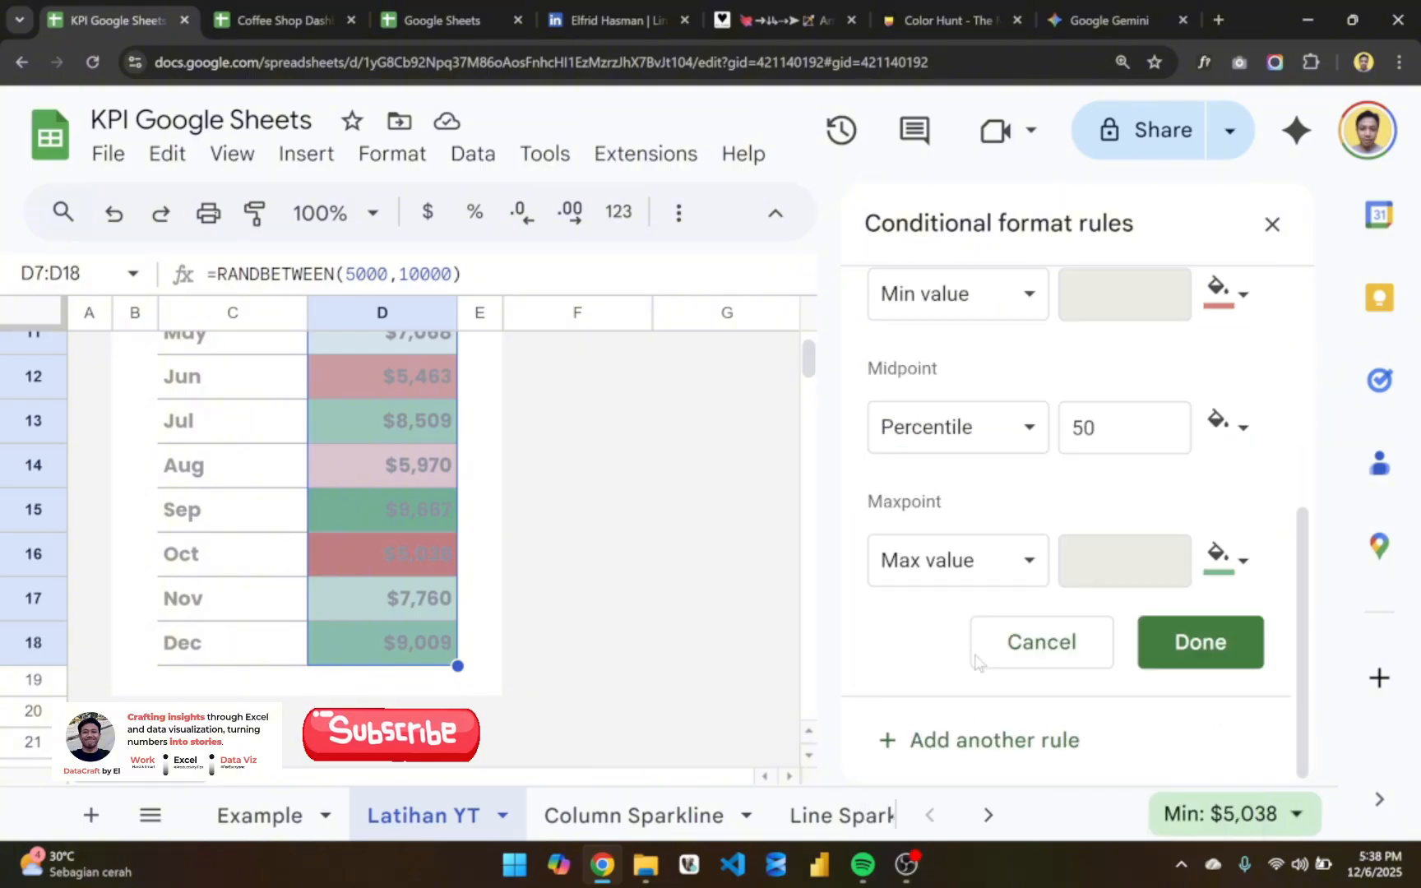
left_click(1160, 650)
- Compare the new color scale with the one on the Example sheet and close the conditional formatting rules
scroll(526, 565, "up", 5)
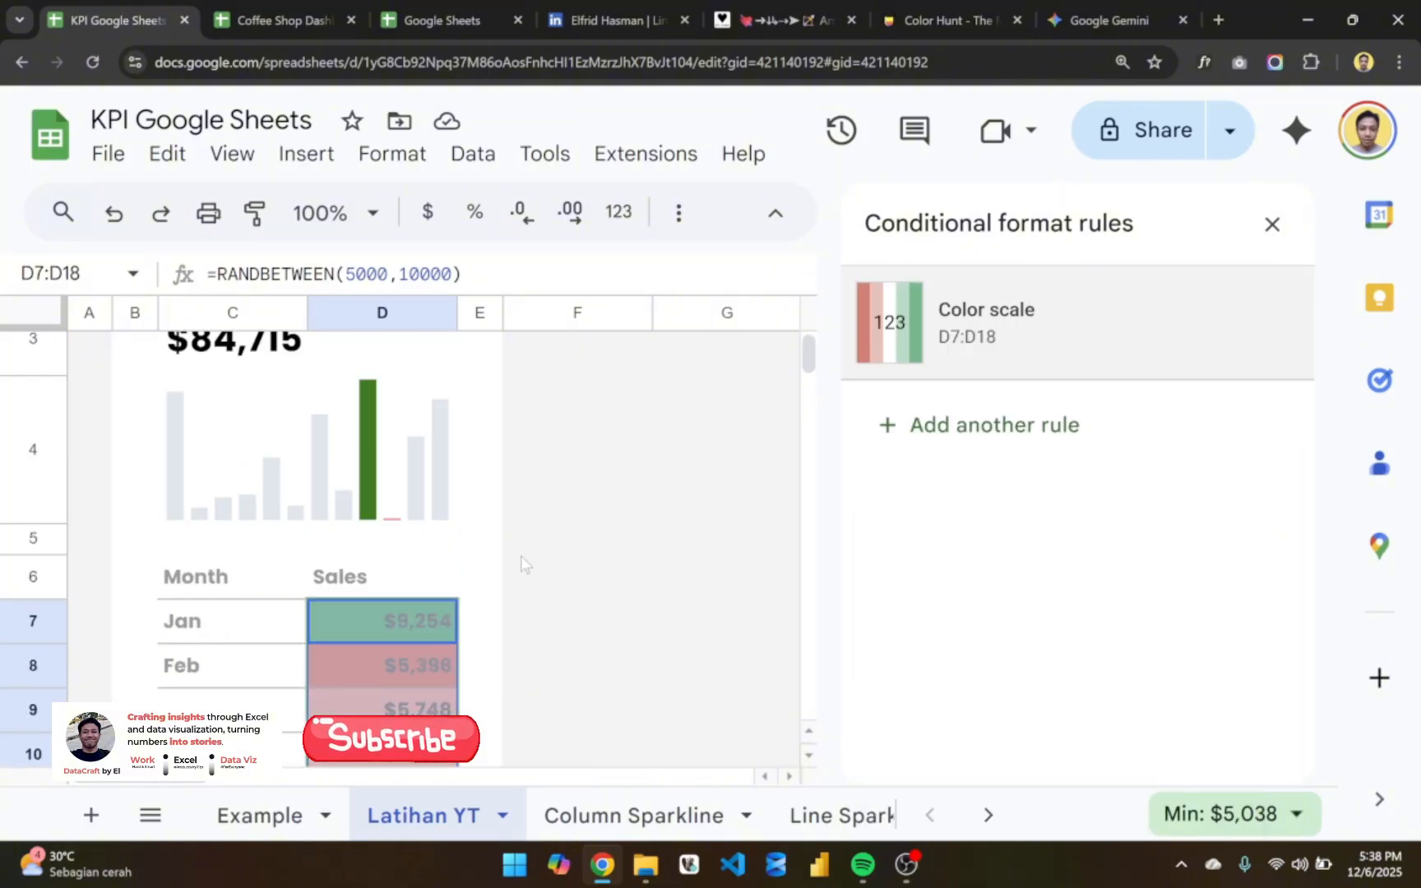
scroll(484, 613, "down", 1)
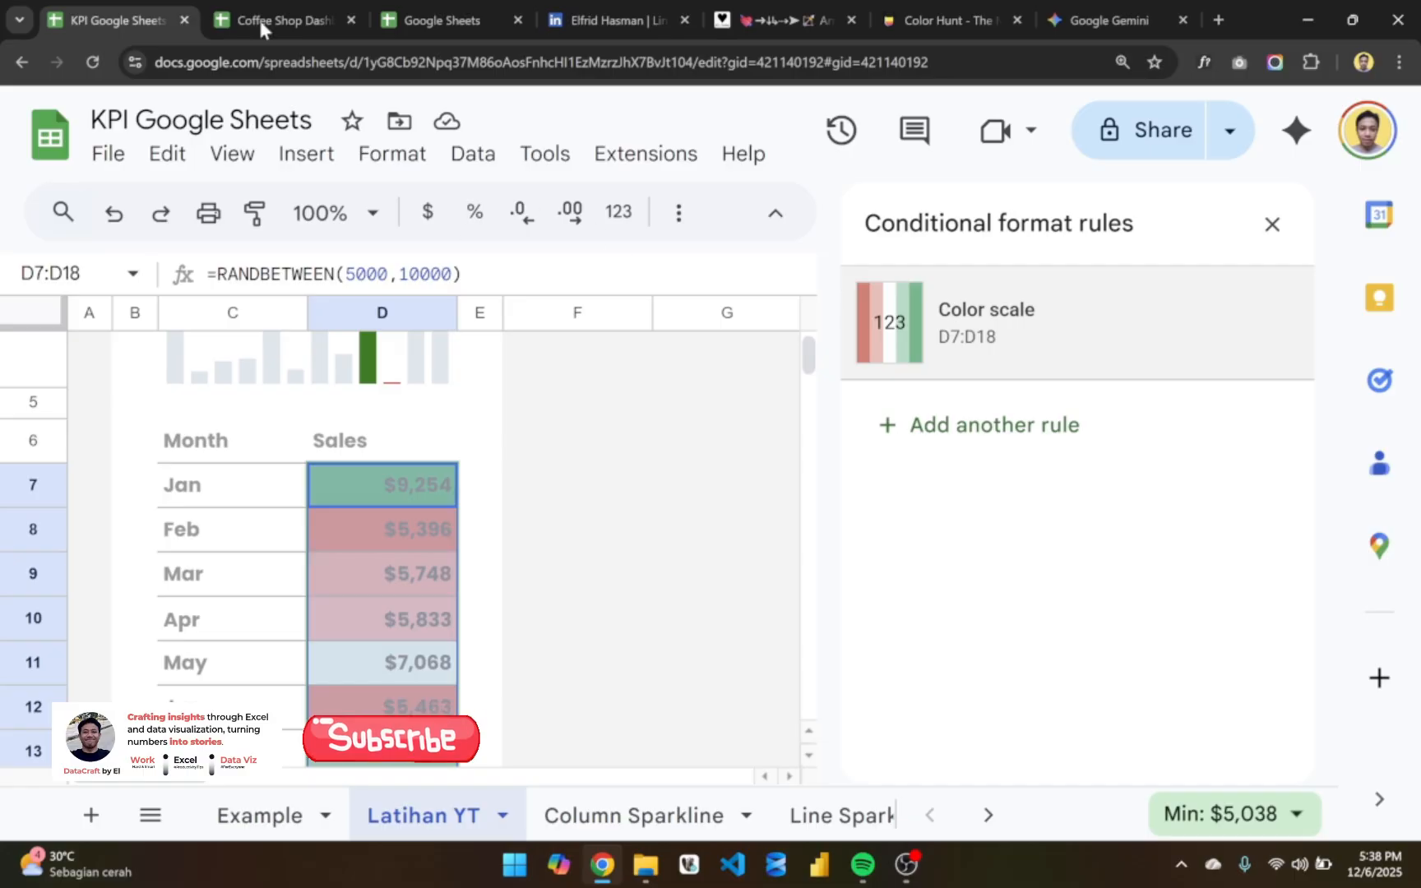
left_click(259, 815)
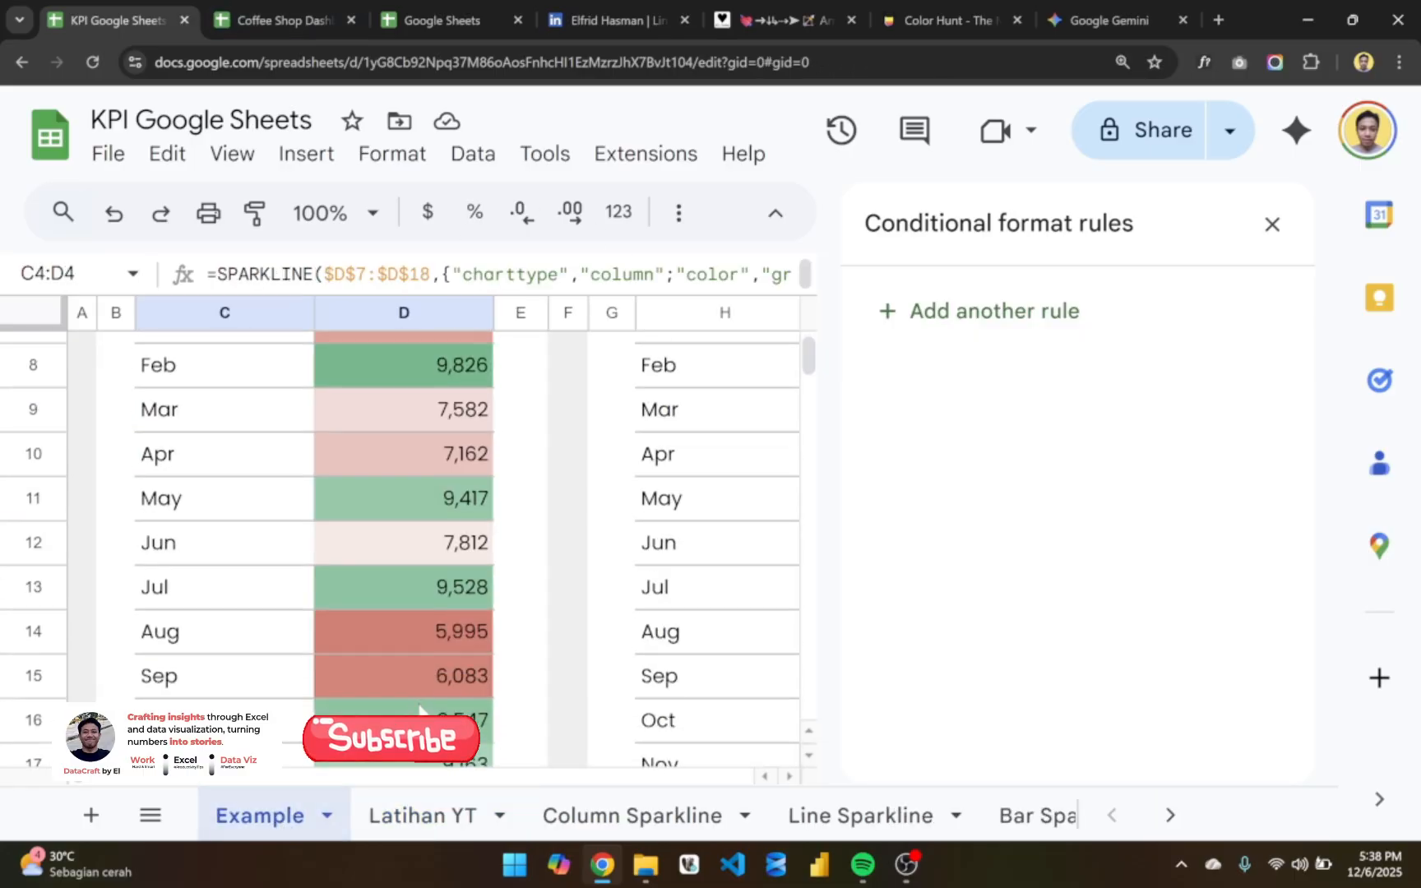
left_click(421, 815)
scroll(460, 497, "down", 3)
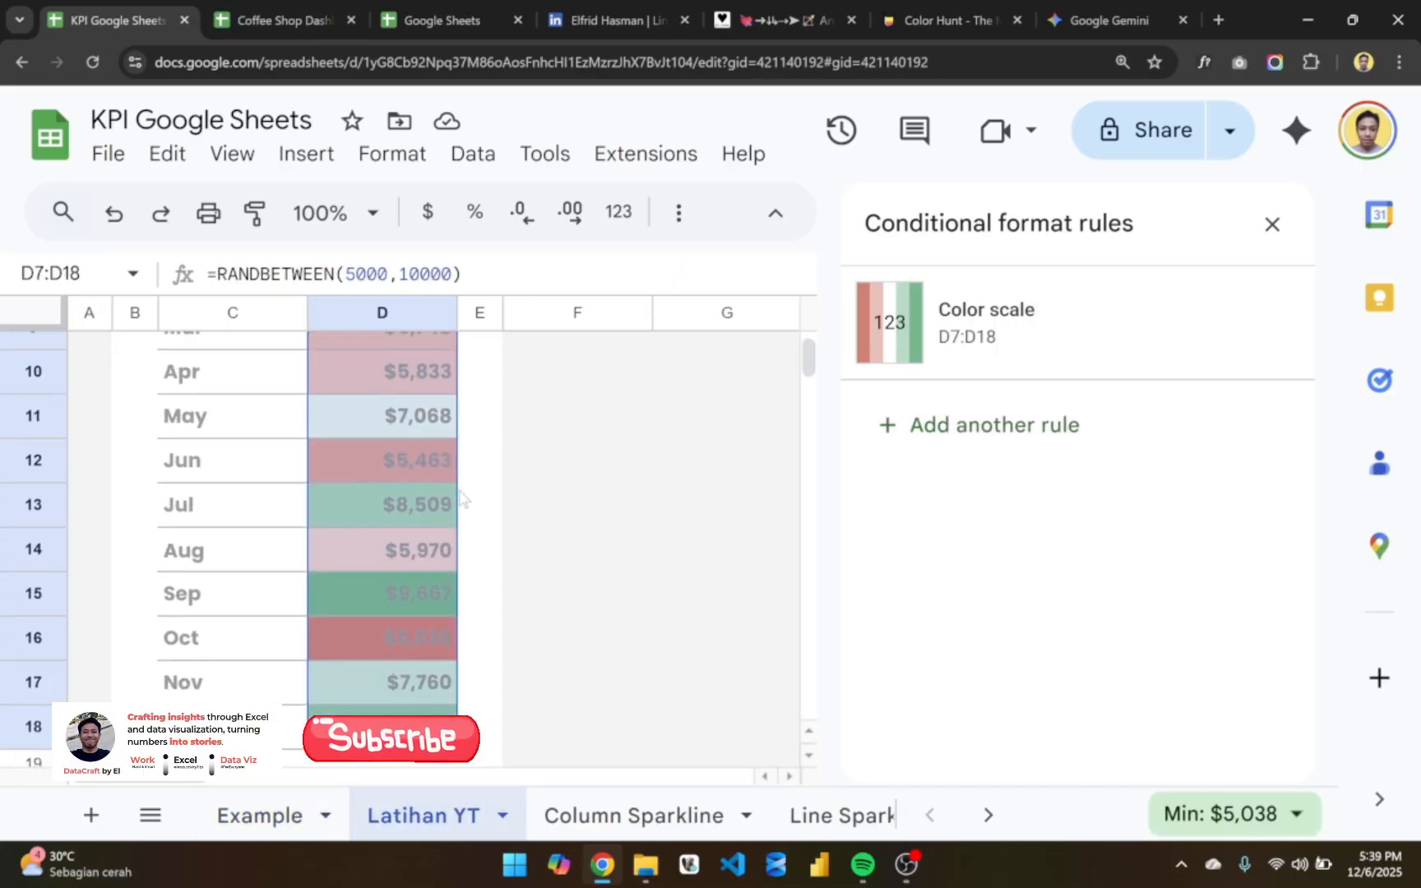
scroll(461, 498, "up", 4)
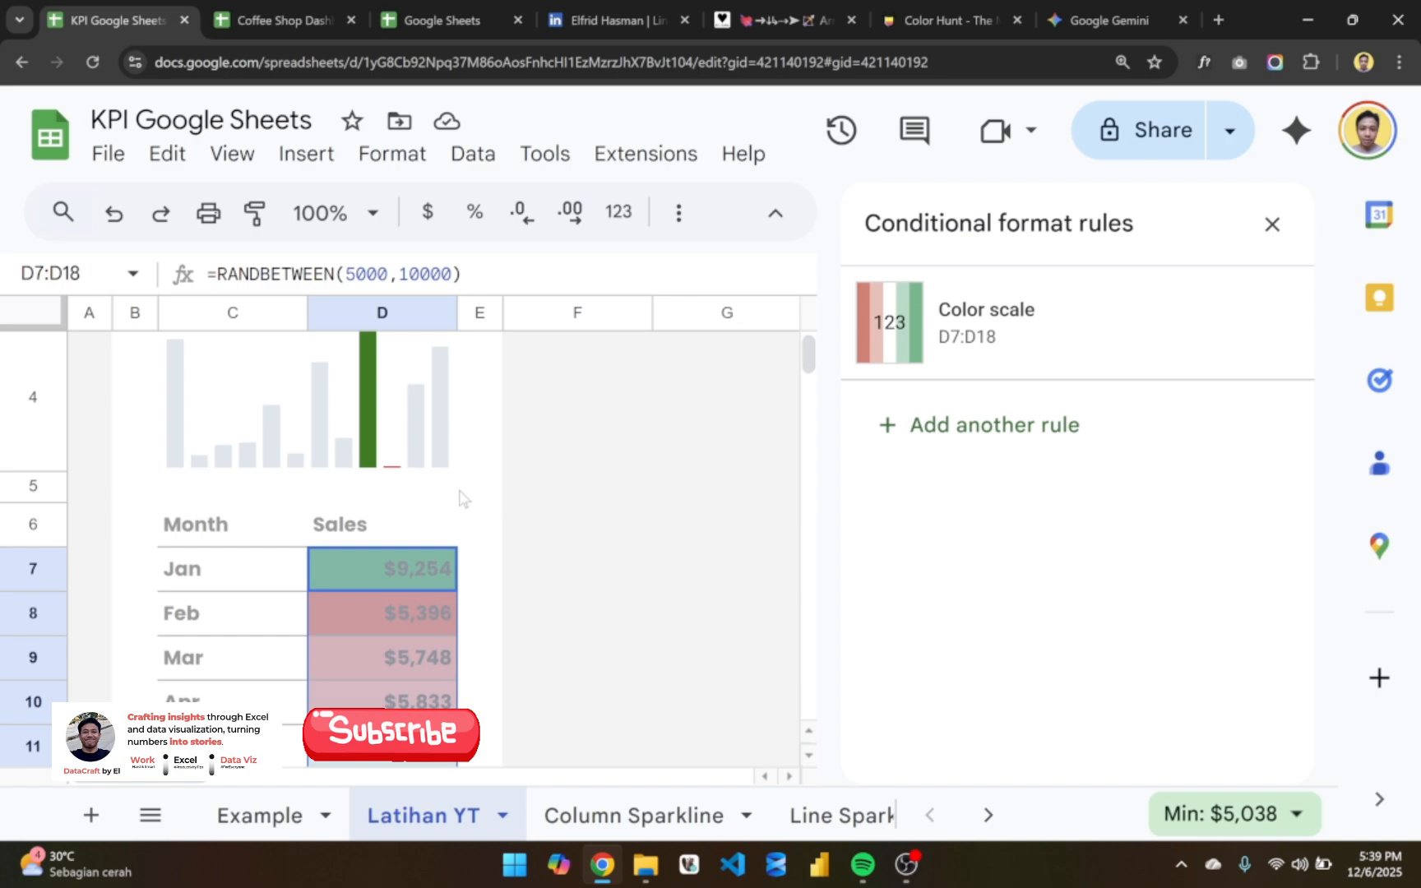
left_click(1260, 226)
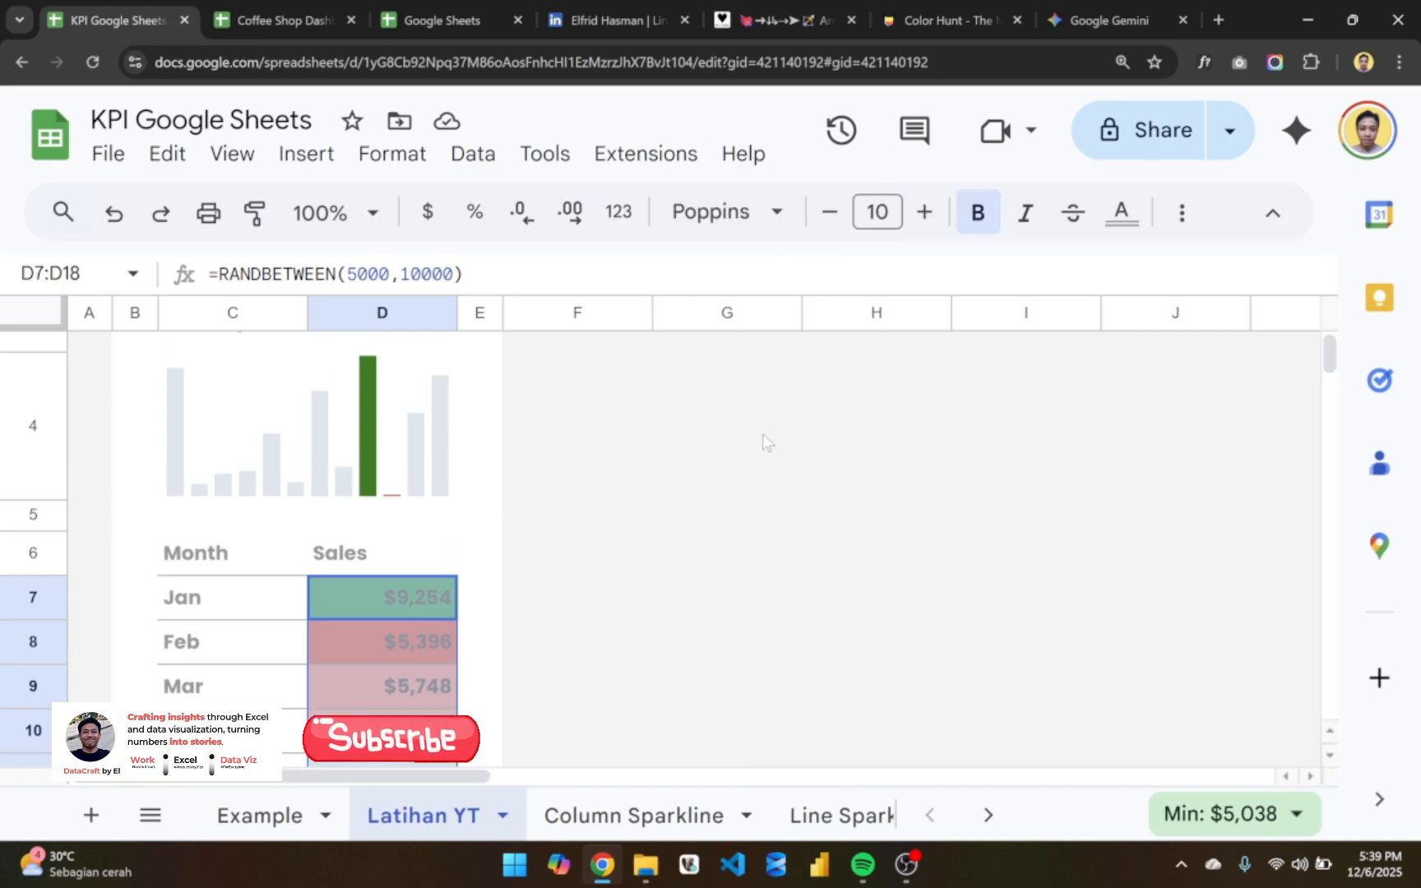
- Set the text color of the monthly sales values in D7:D18 to black
key("ctrl+minus")
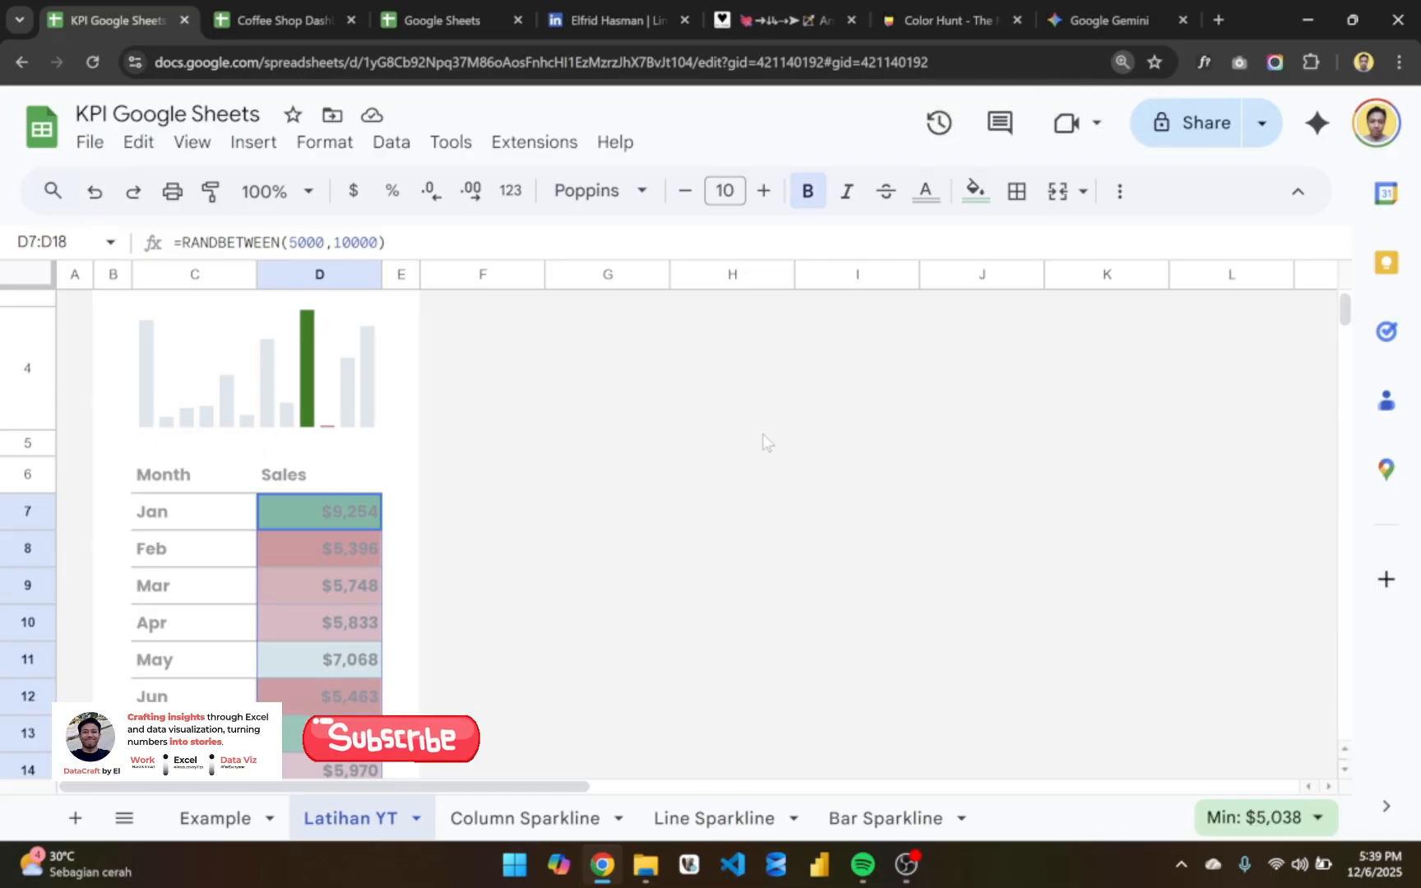
key("ctrl+minus")
scroll(483, 434, "up", 1)
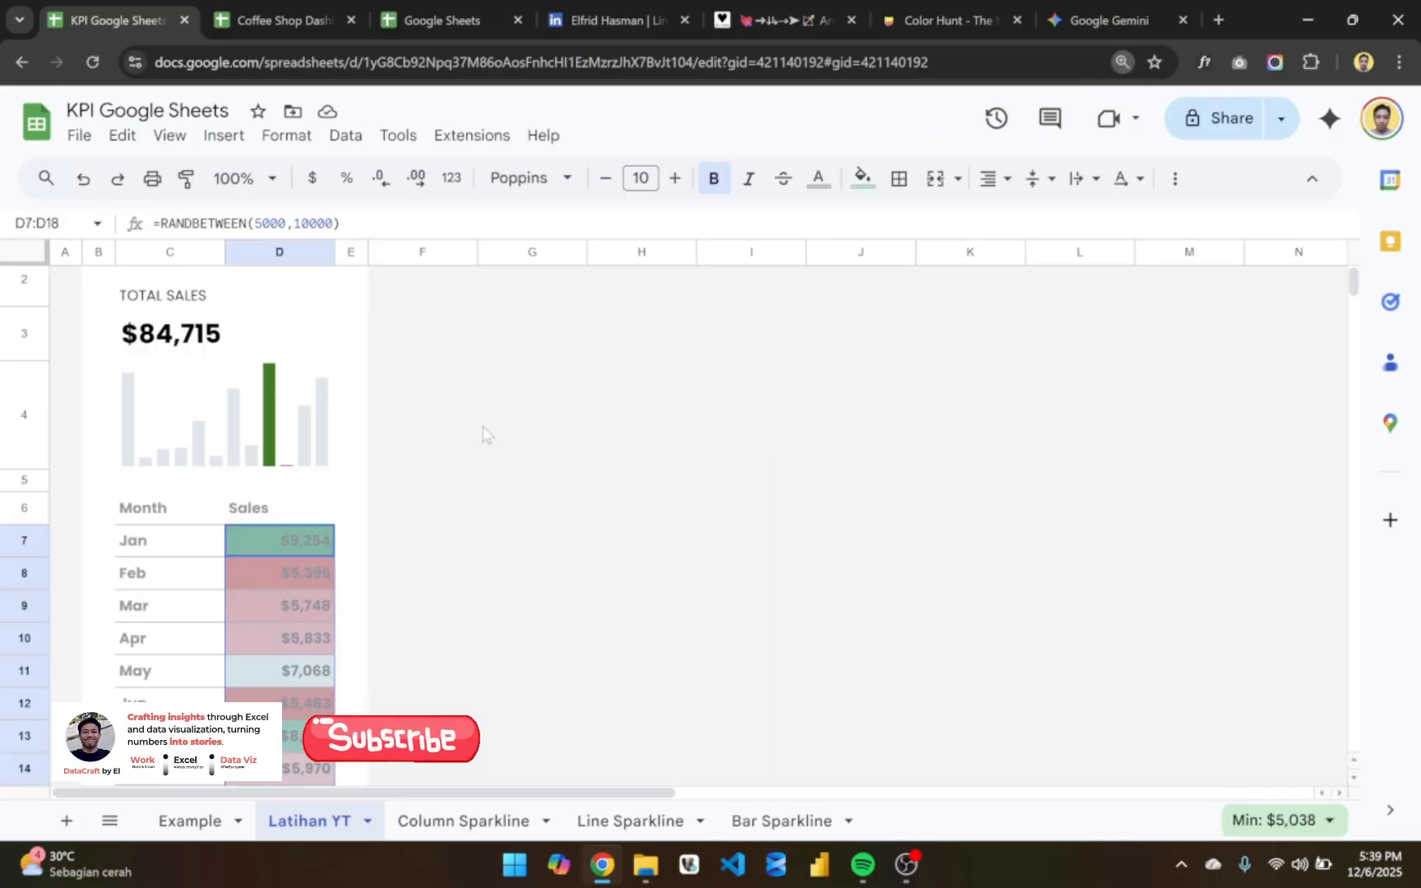
left_click(818, 179)
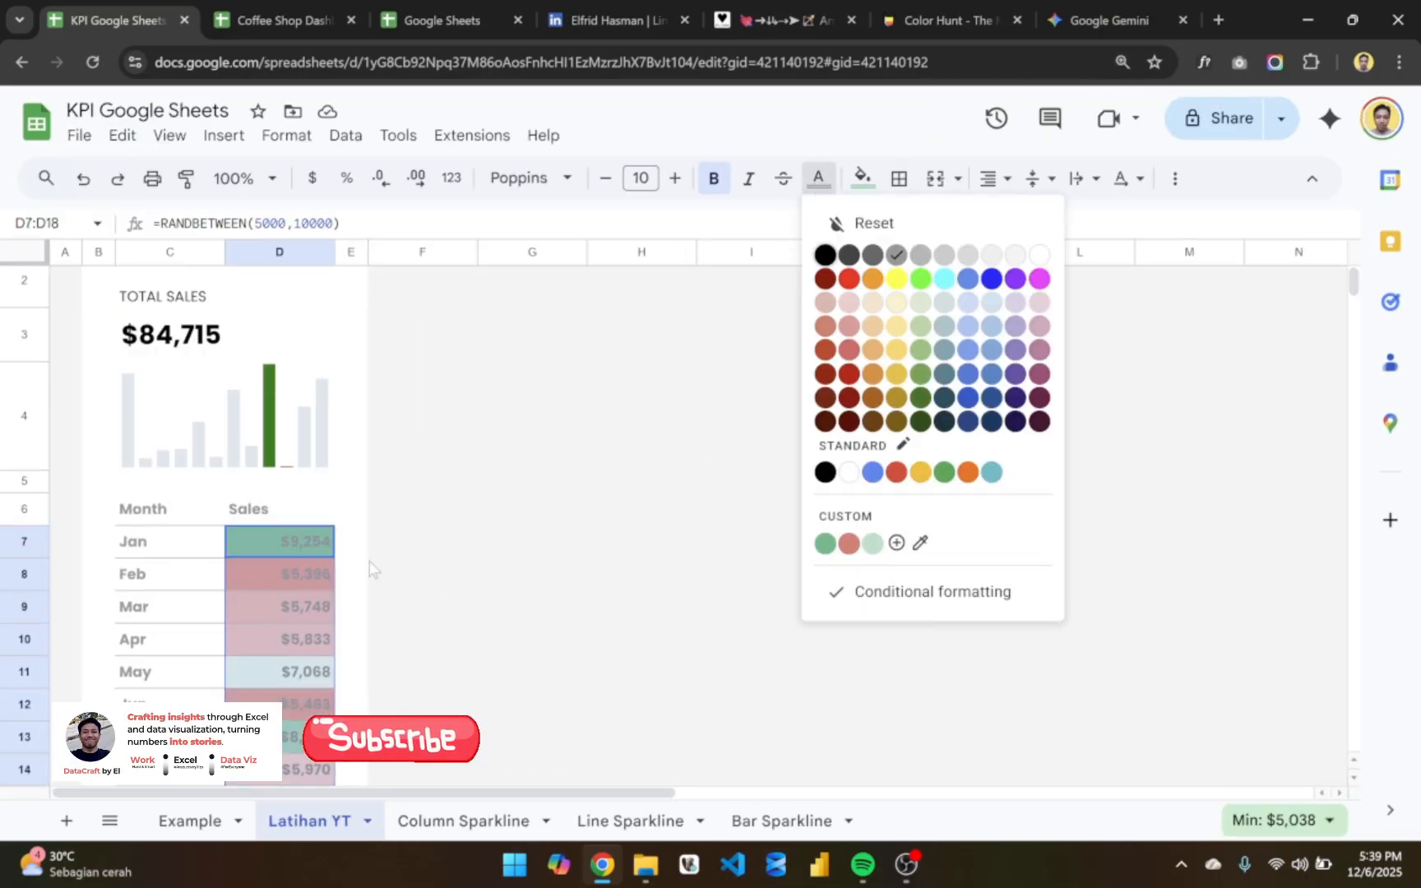
left_click(825, 256)
scroll(460, 567, "down", 3)
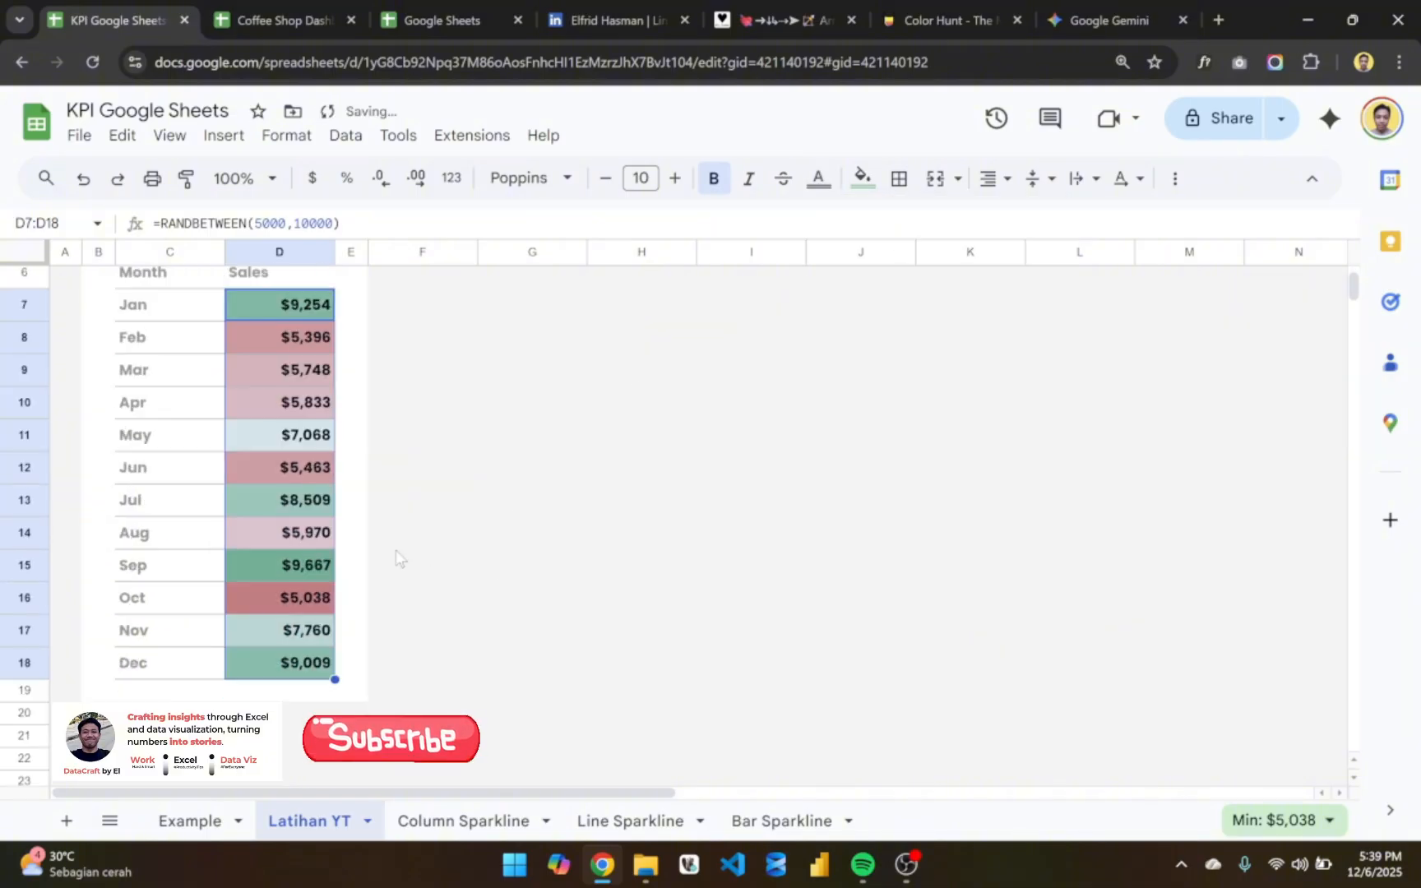
scroll(395, 558, "up", 3)
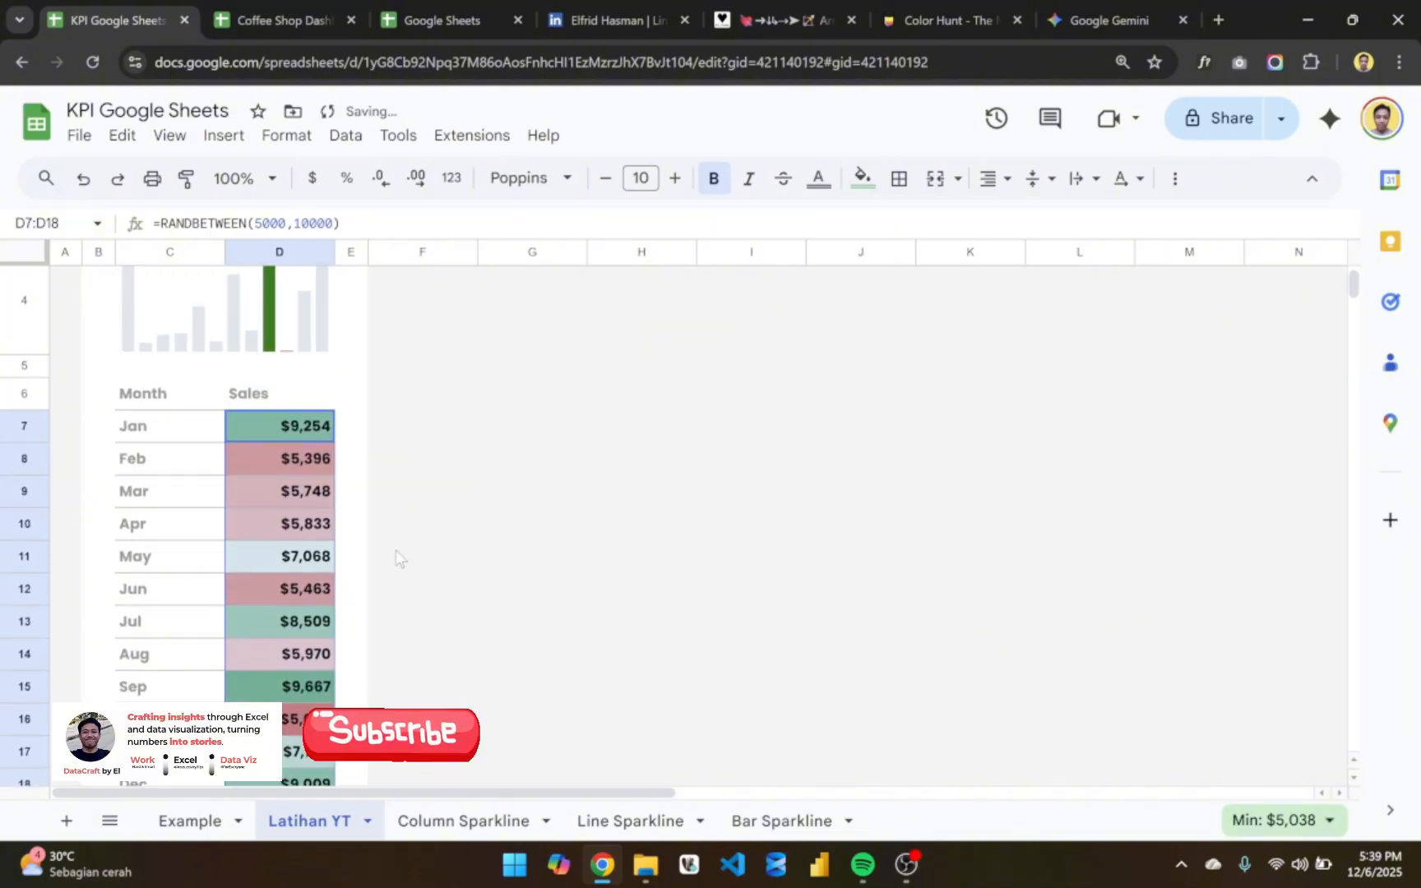
left_click(203, 440)
left_click(408, 467)
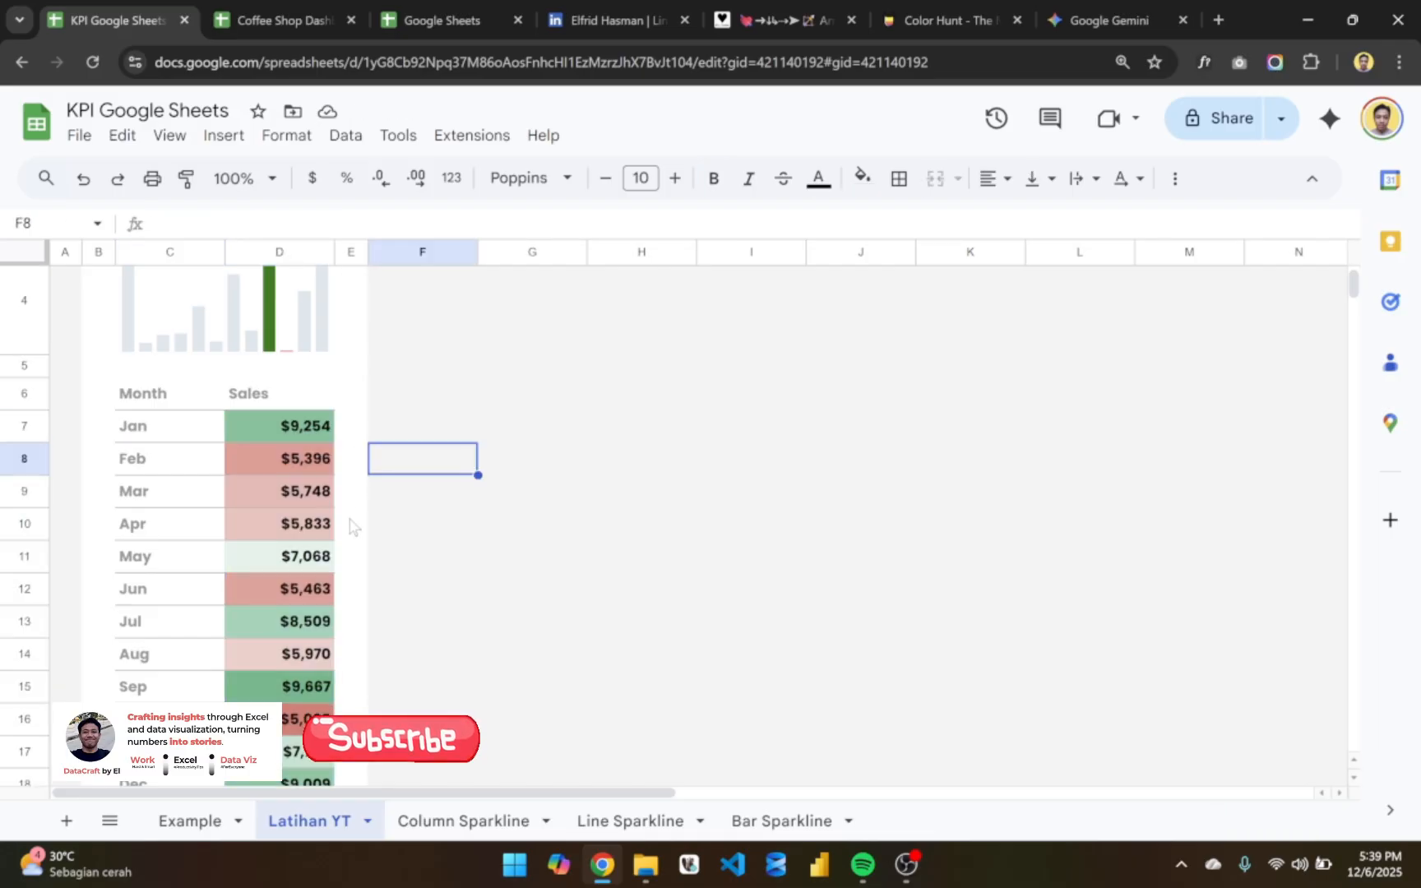
- Remove the bold formatting from the monthly sales values in D7:D18
scroll(349, 519, "down", 2)
left_click(300, 355)
key("ctrl+shift+Down")
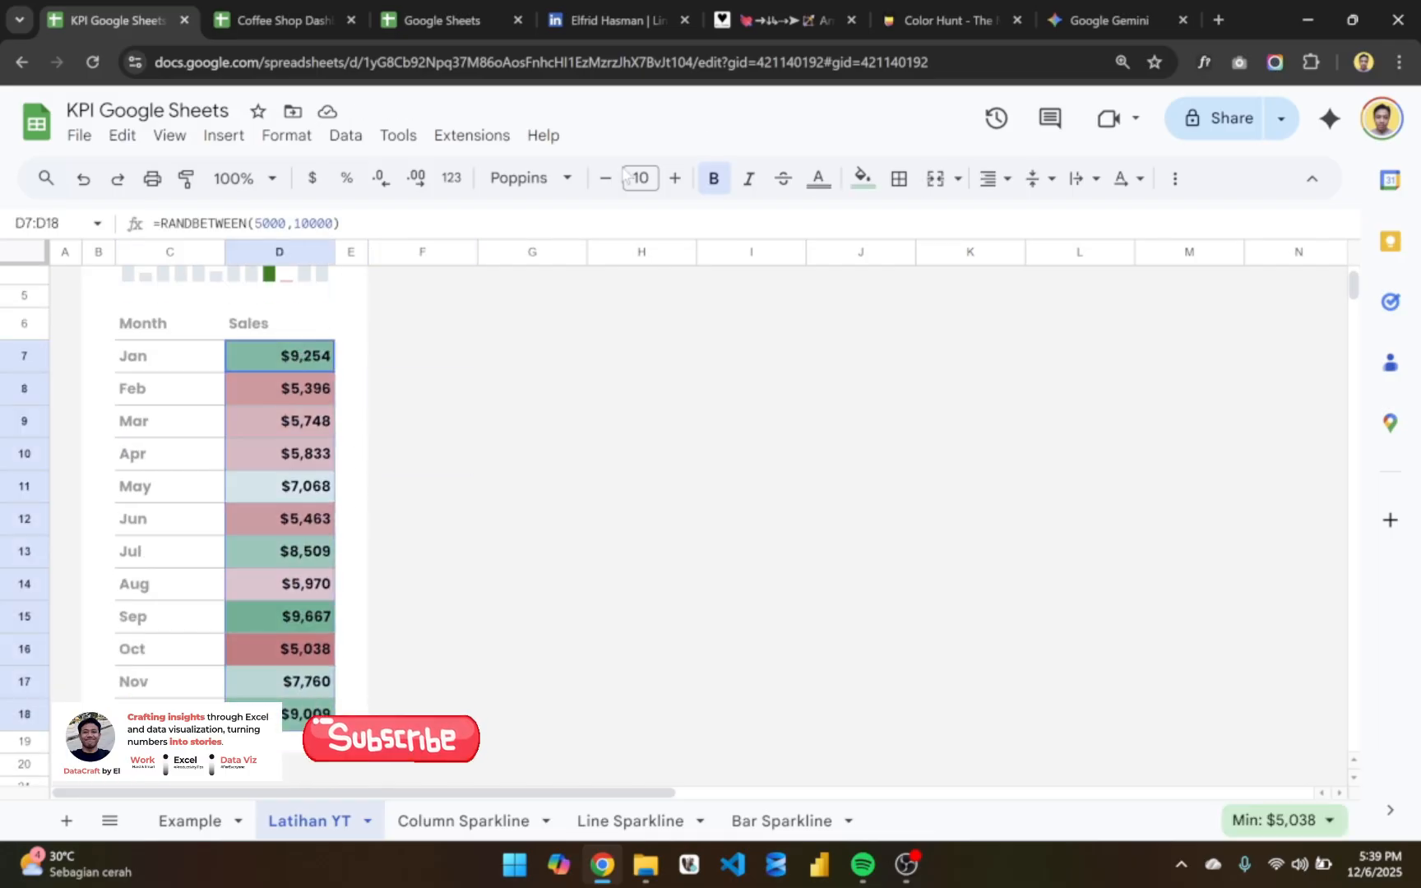
left_click(718, 179)
left_click(516, 369)
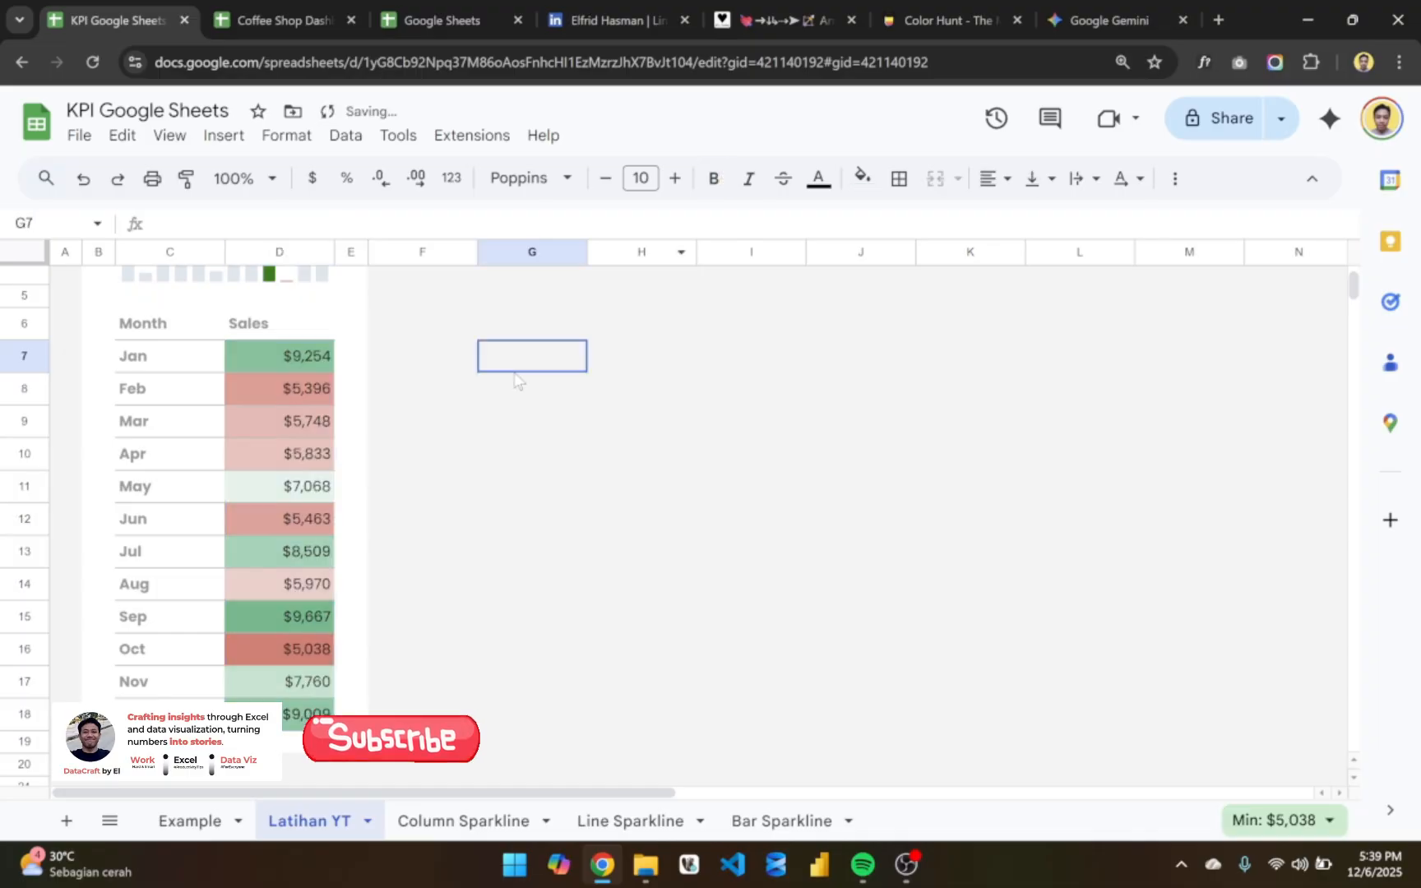
- Remove the bold formatting from the month names in C7:C18
left_click(150, 362)
key("ctrl+shift+Down")
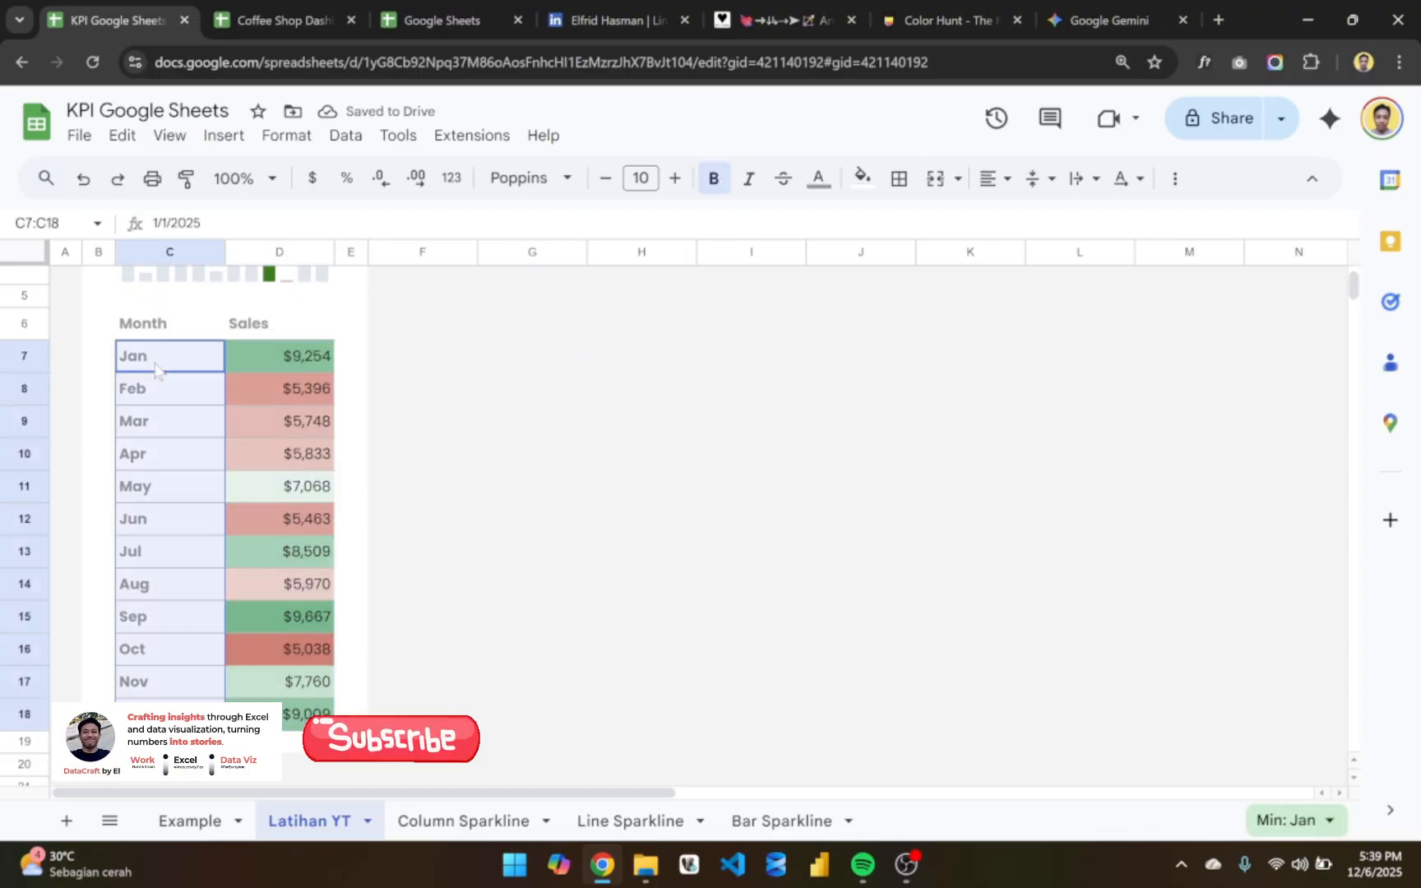
left_click(715, 178)
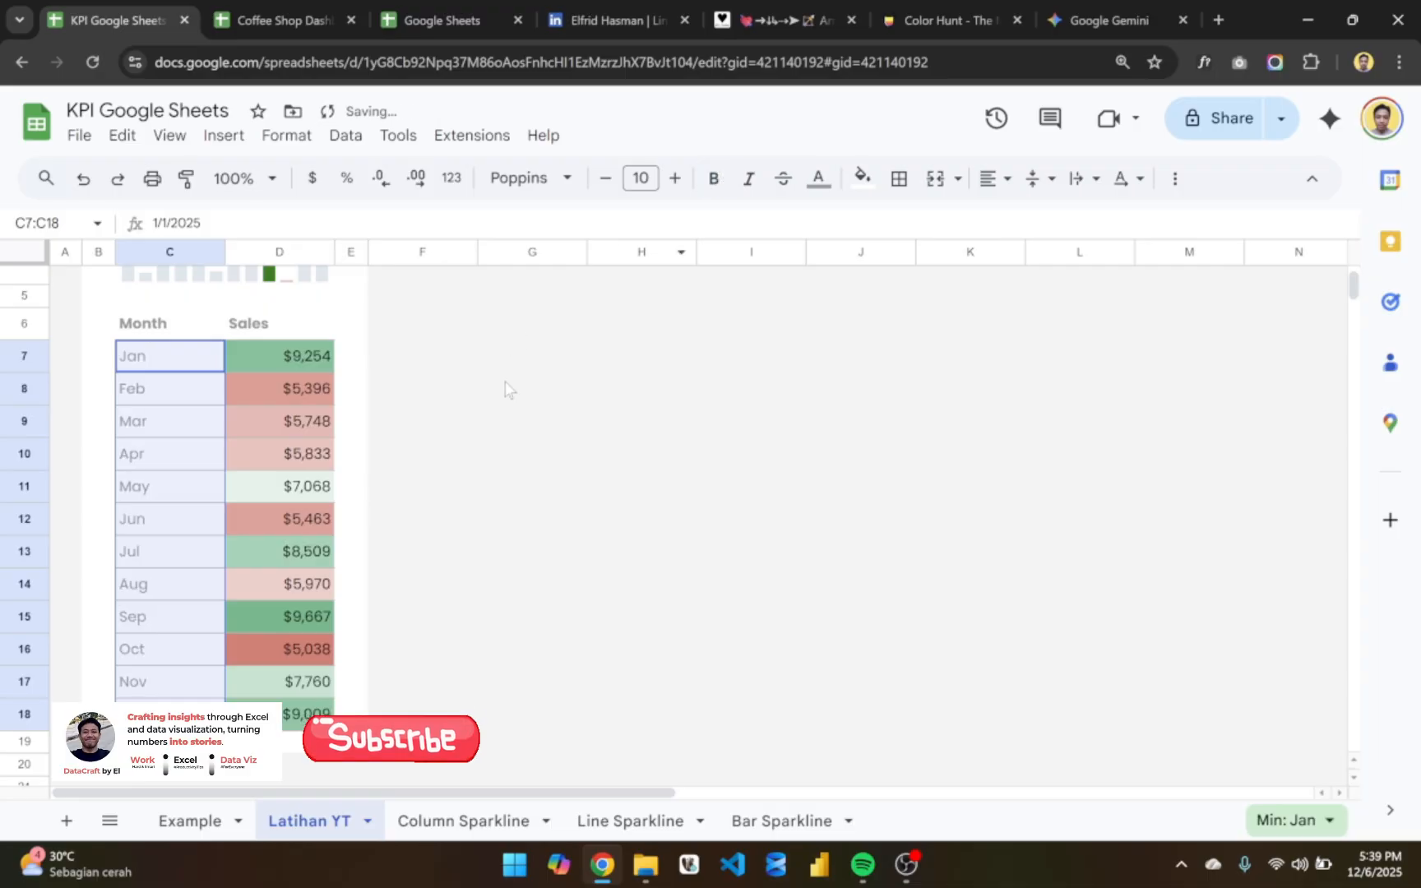
left_click(508, 389)
- Examine the TOTAL SALES card from its title down to the color-scaled monthly sales table
scroll(438, 435, "up", 1)
scroll(438, 435, "down", 2)
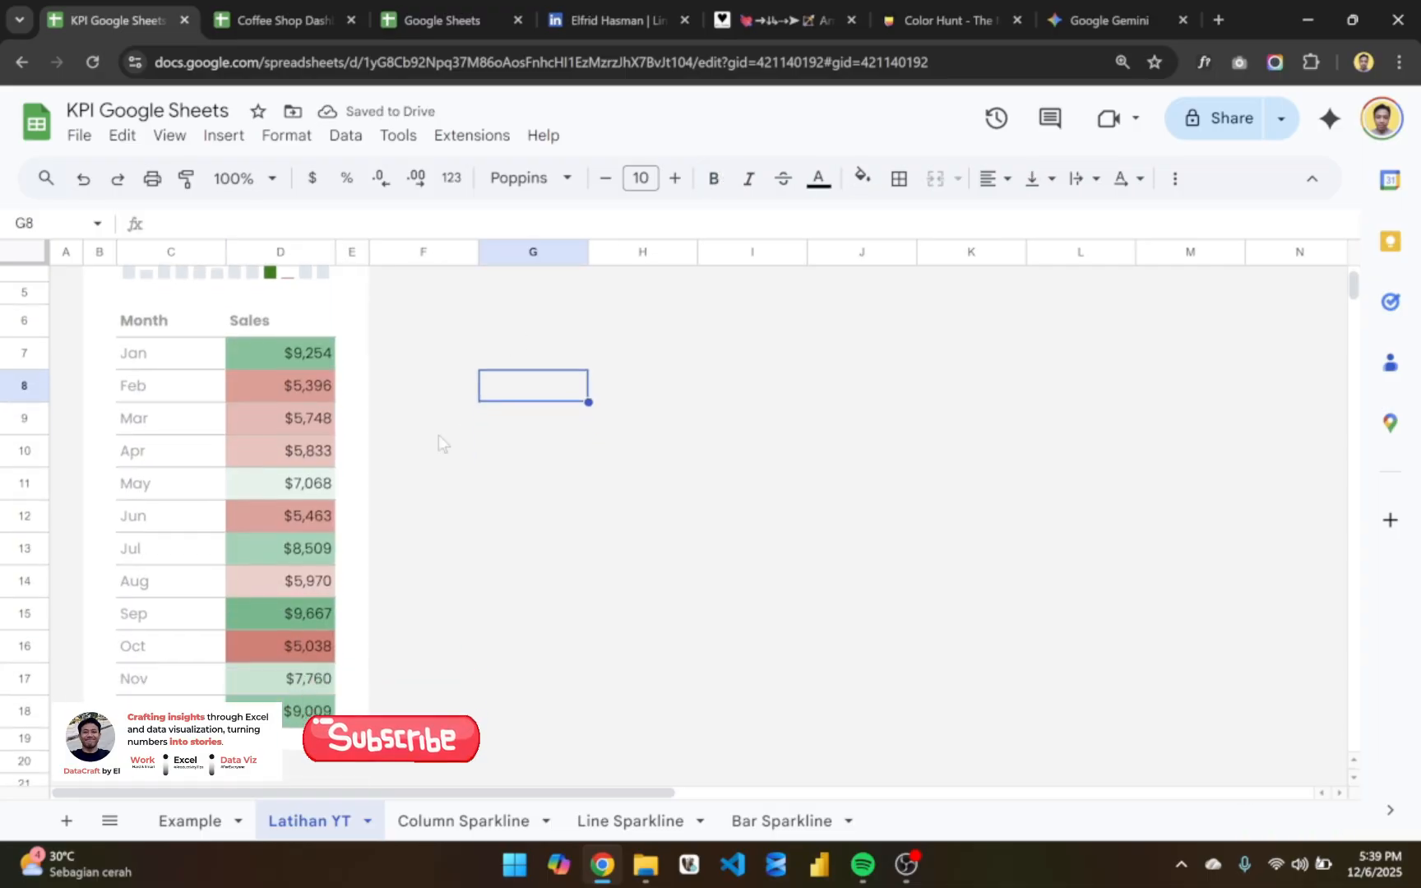
scroll(438, 435, "up", 3)
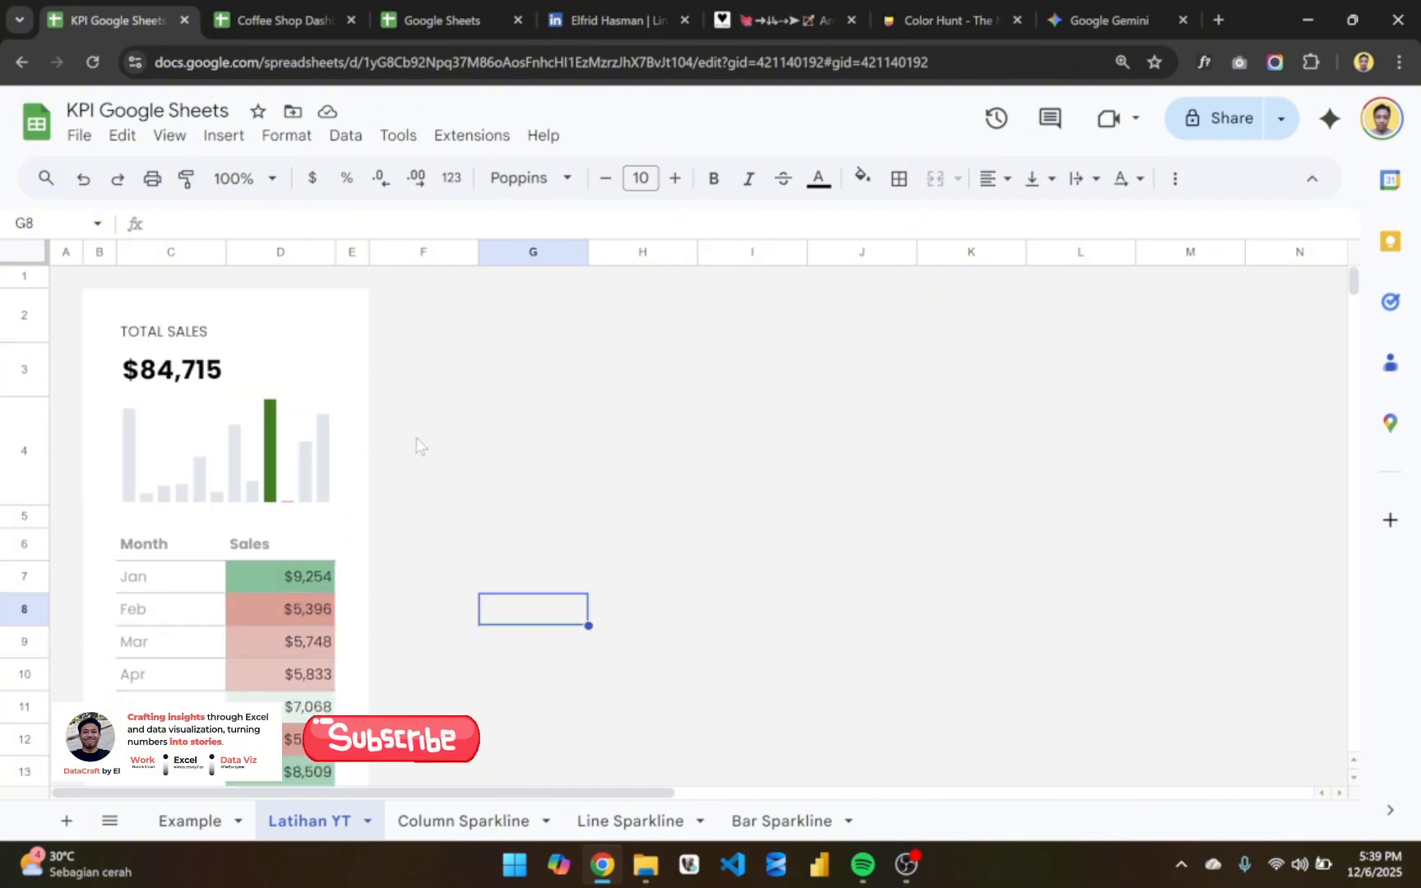
scroll(388, 451, "down", 2)
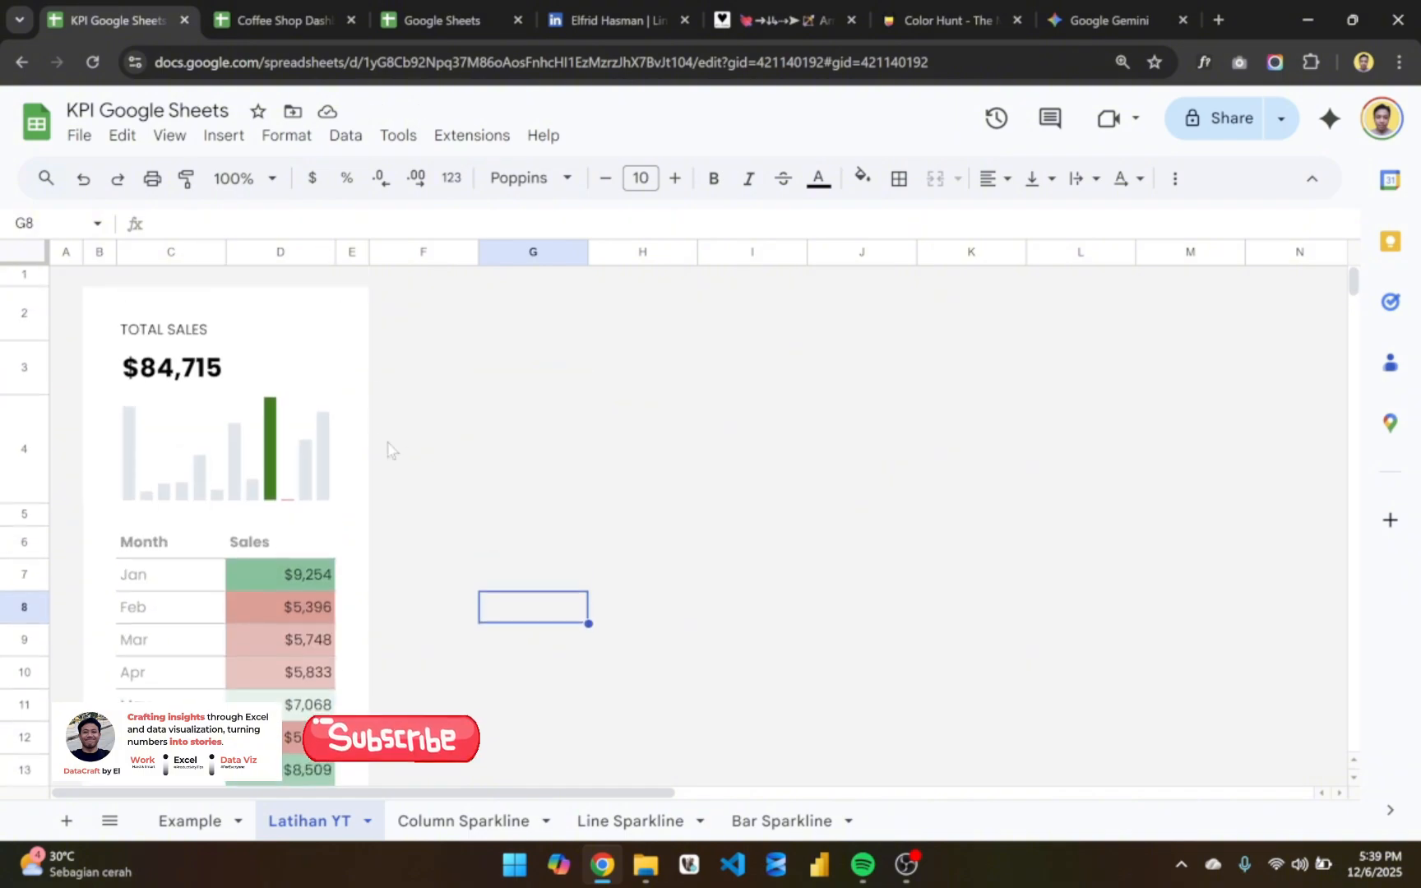
scroll(388, 451, "up", 2)
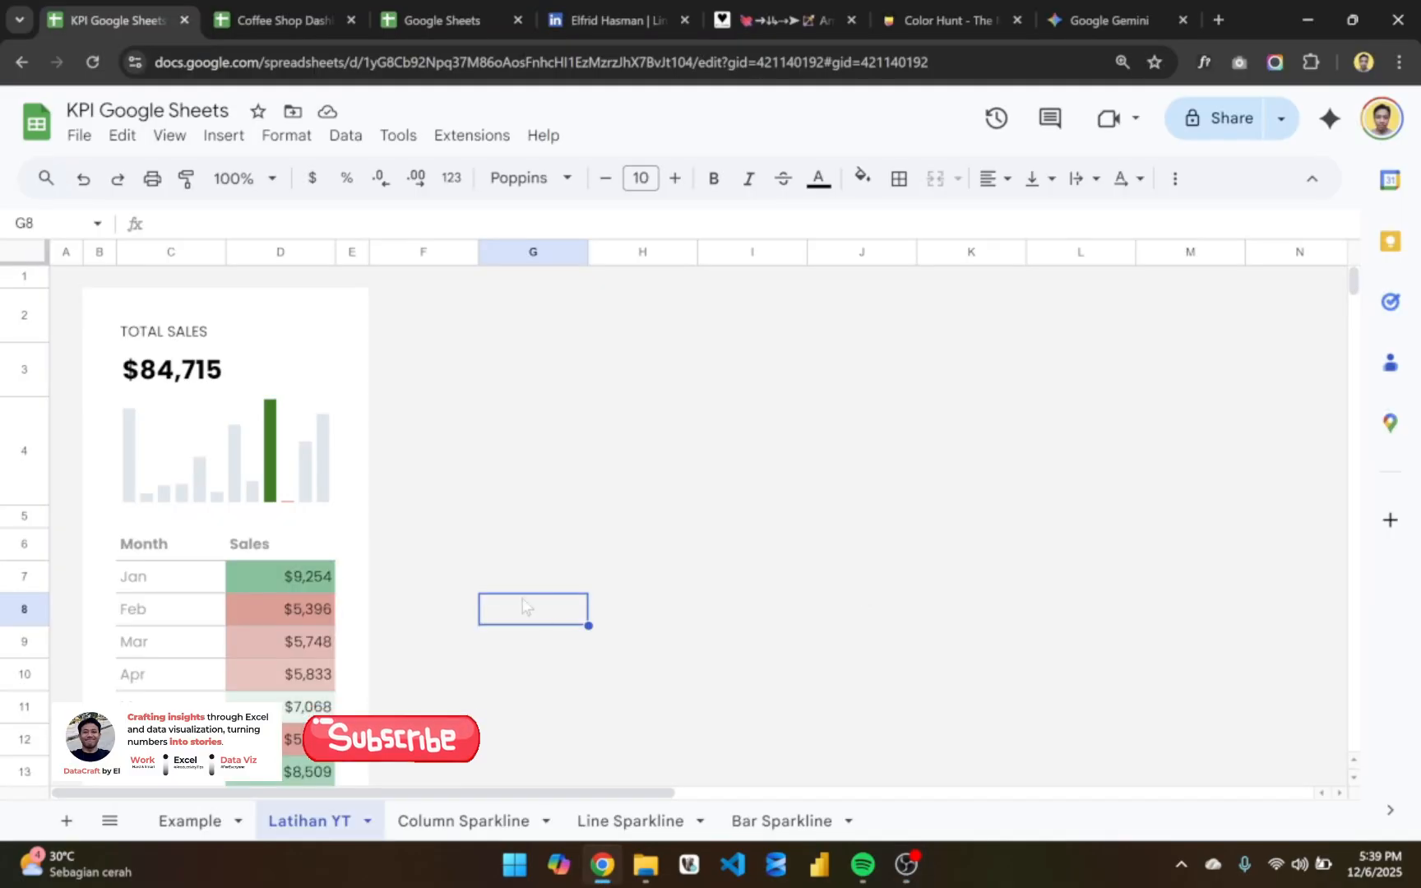
scroll(520, 592, "down", 3)
scroll(520, 592, "up", 3)
- Copy the TOTAL SALES card in columns B:E and paste the duplicate starting at cell G1
left_click(97, 251)
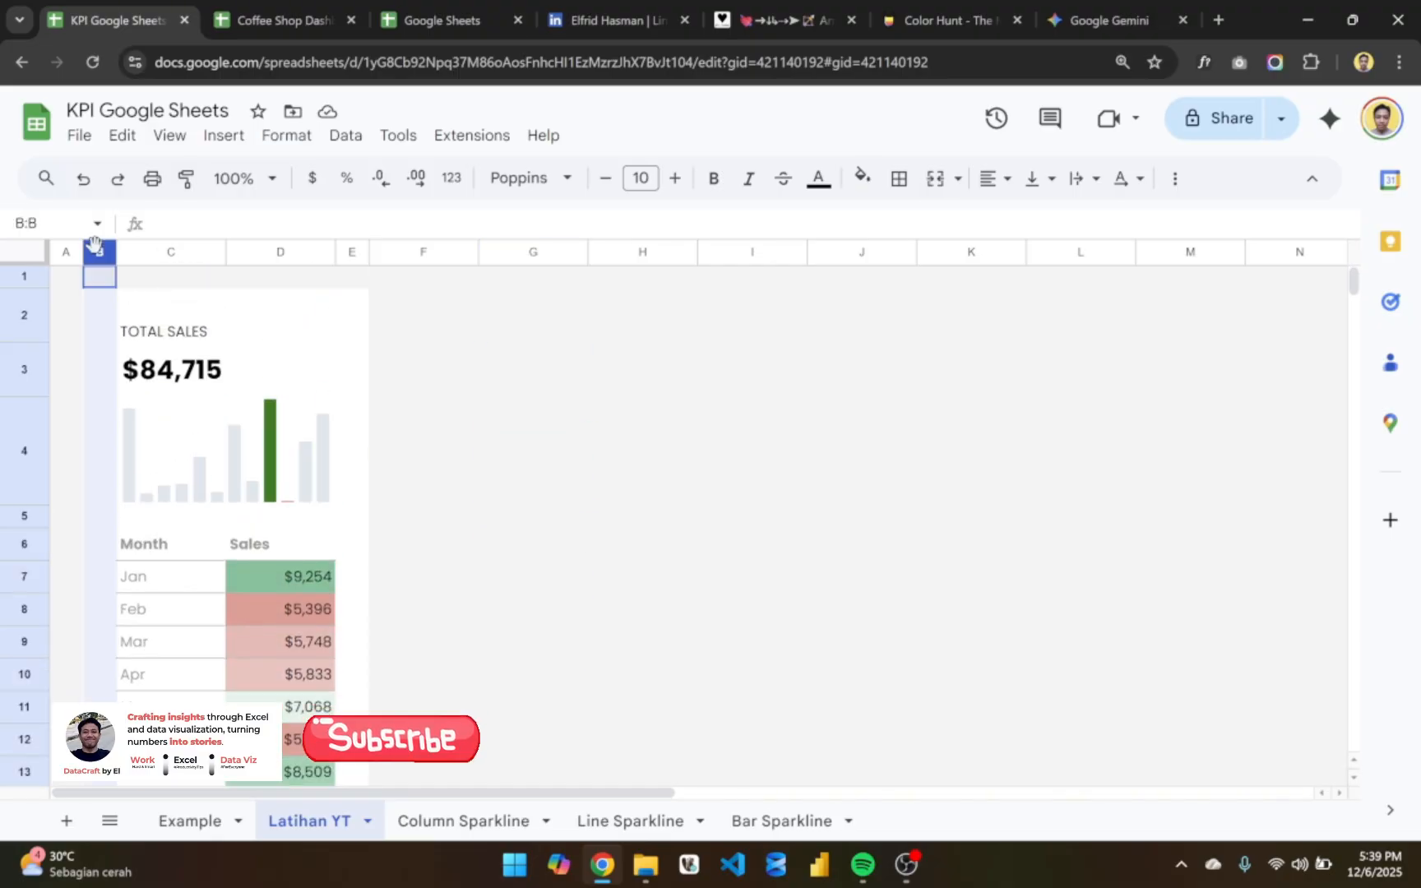
left_click_drag(94, 243, 358, 300)
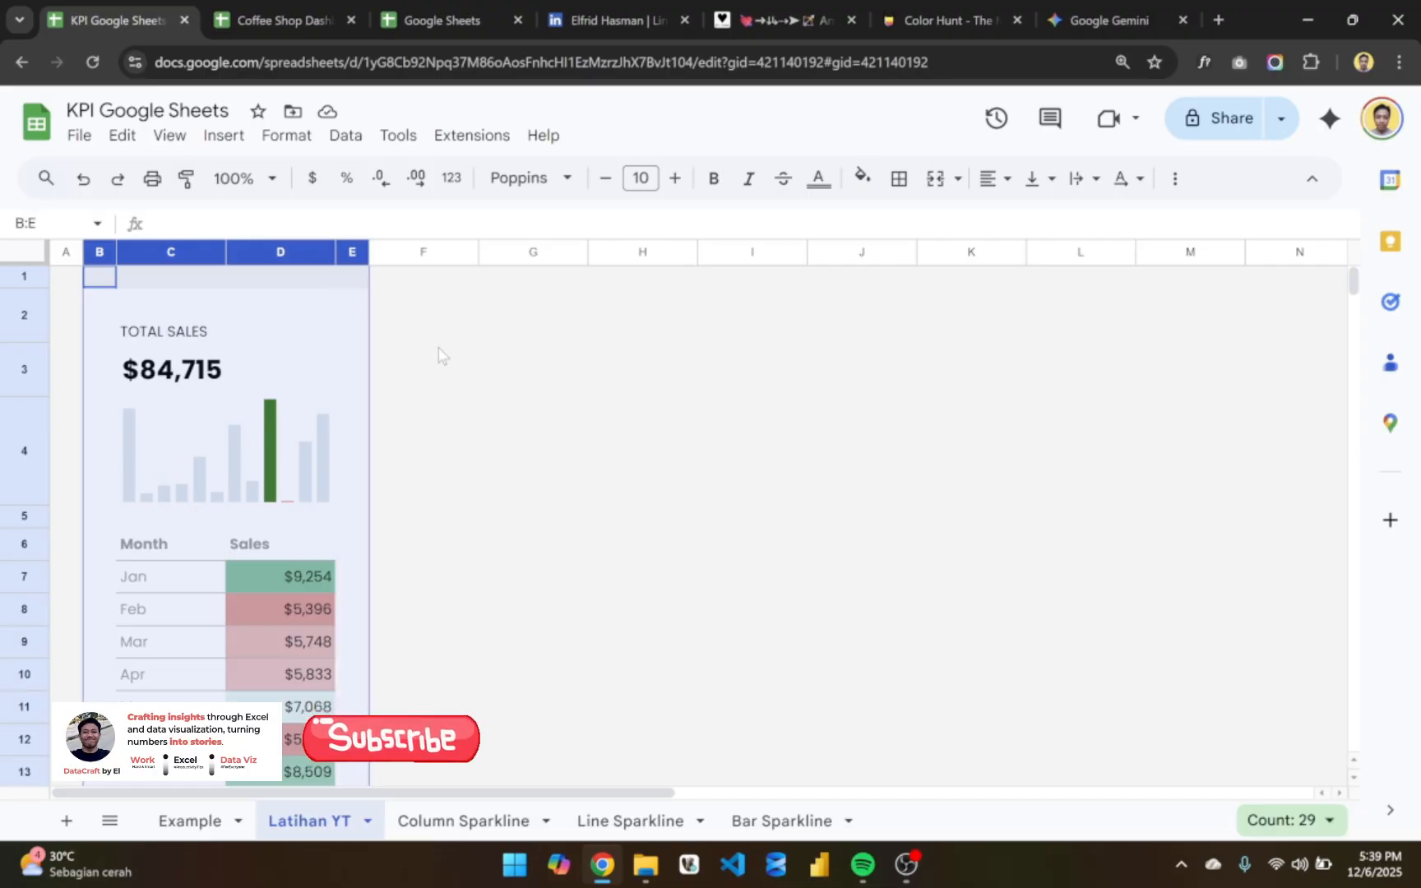
key("ctrl+c")
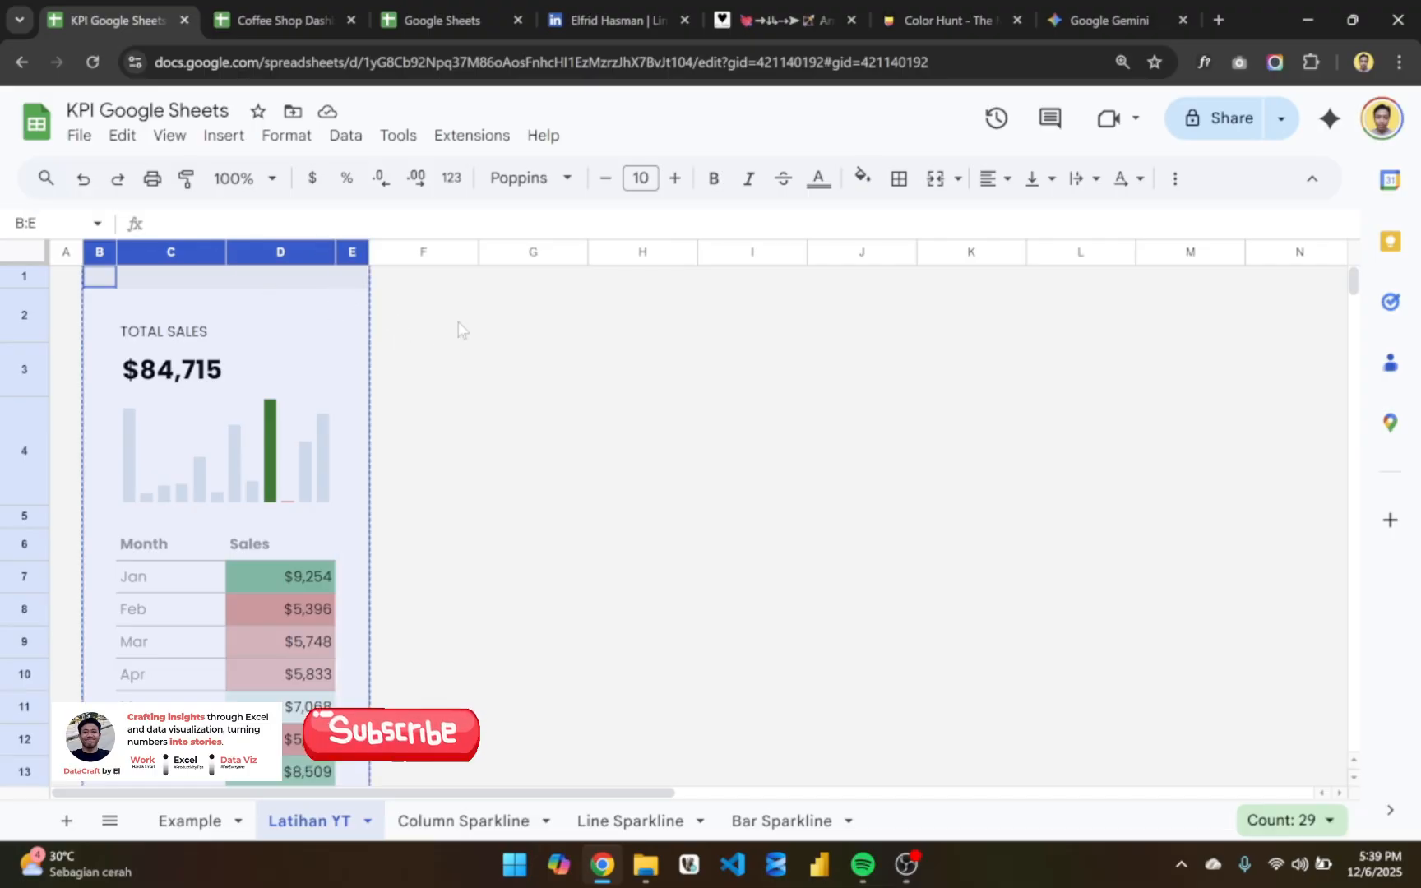
left_click(508, 280)
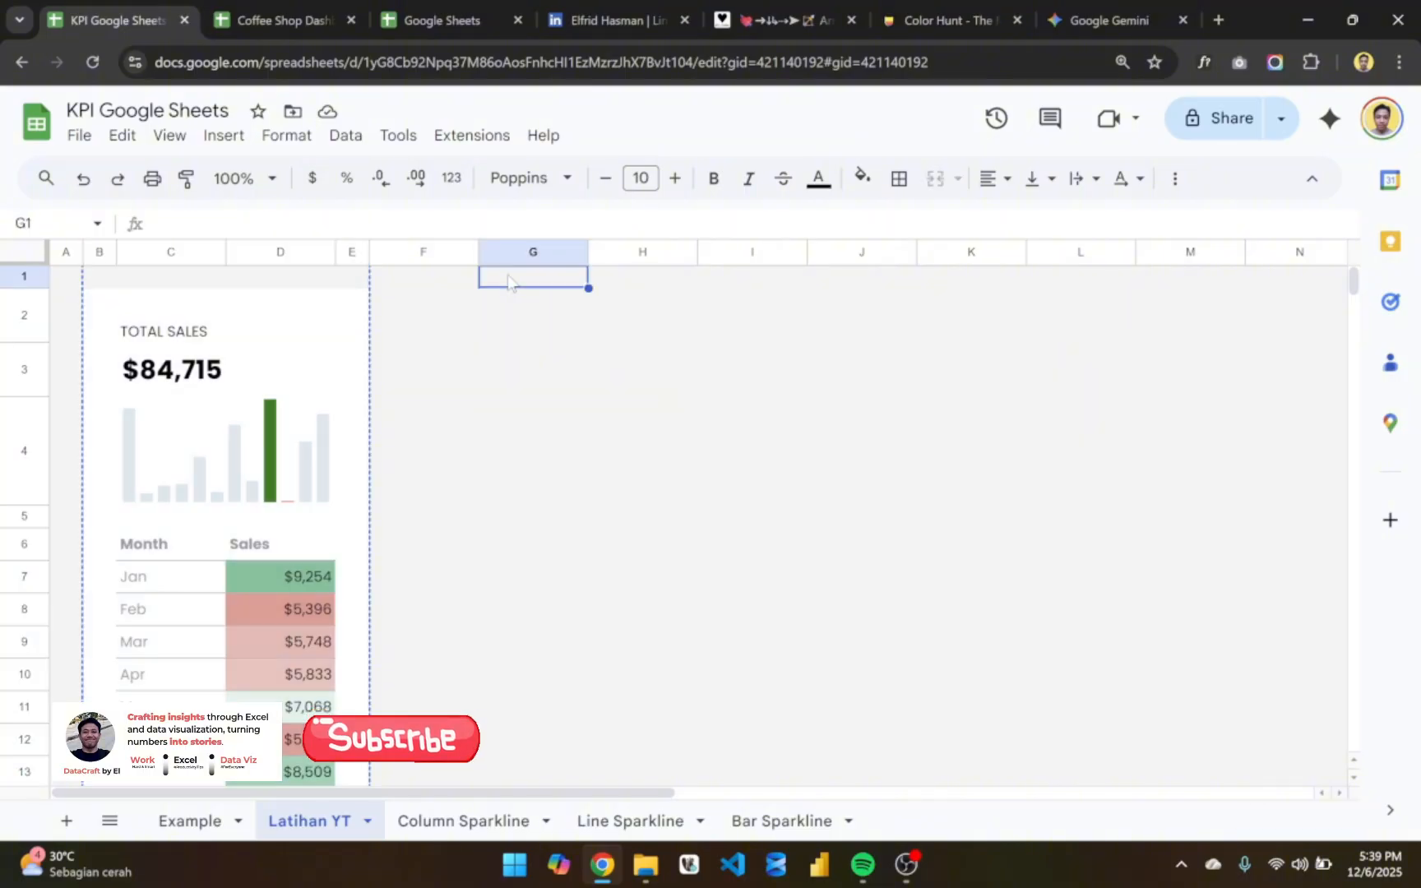
key("ctrl+v")
left_click(796, 355)
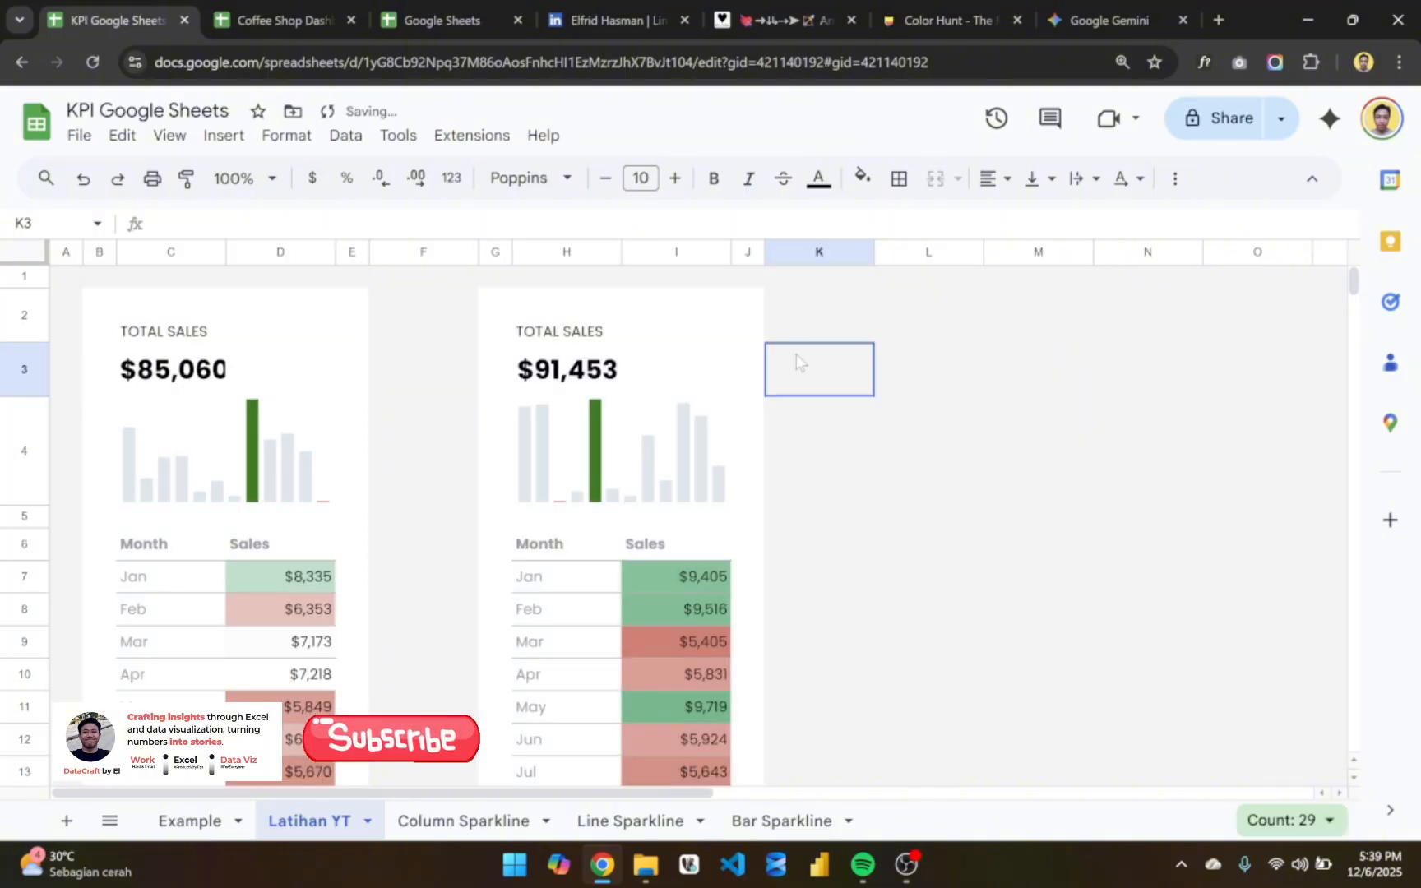
scroll(734, 499, "down", 1)
scroll(734, 500, "up", 1)
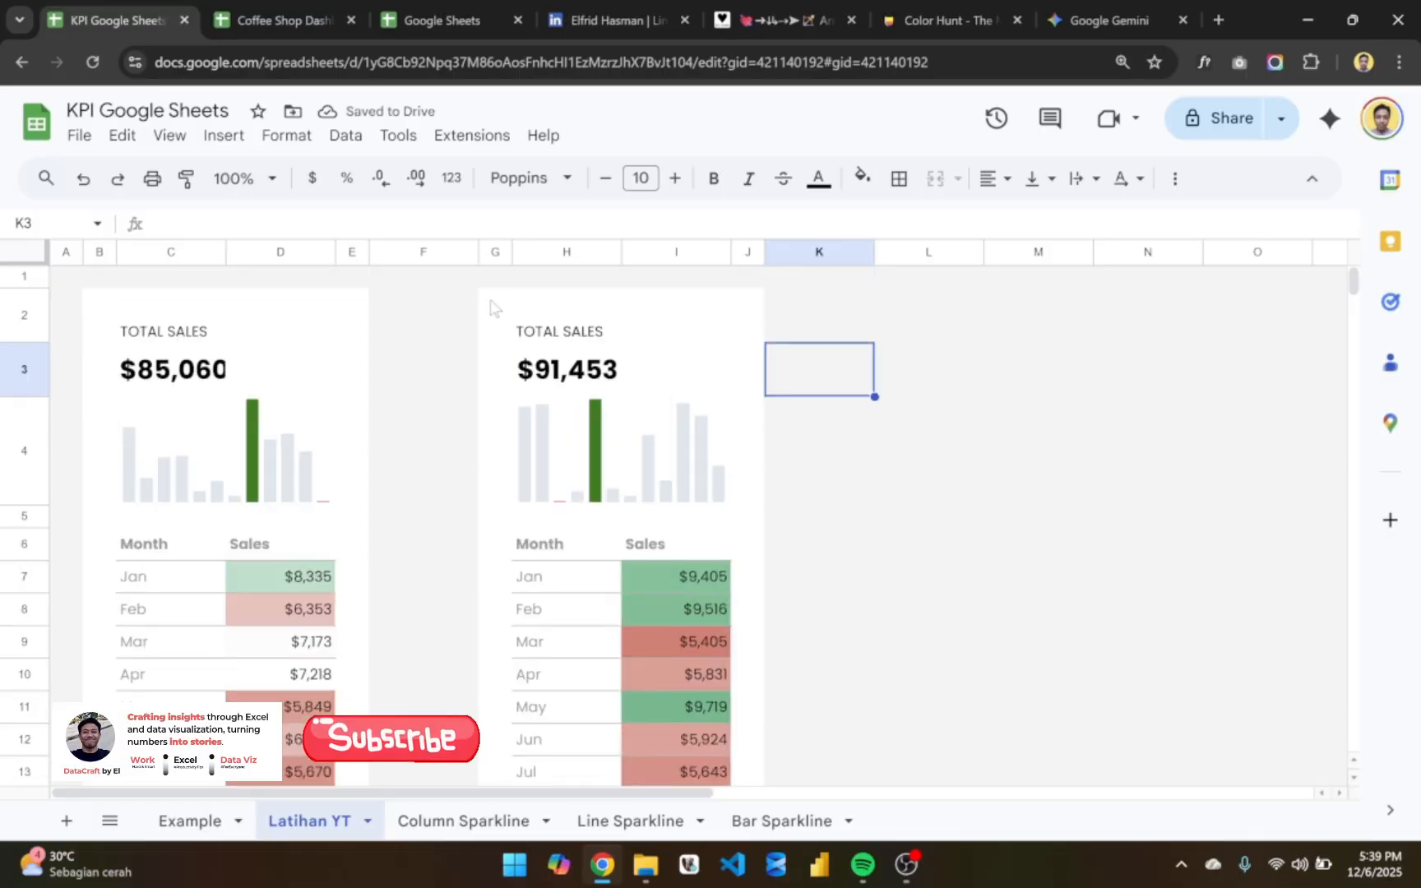
- Resize column F between the two cards to a width of 30 pixels
left_click(426, 252)
right_click(426, 253)
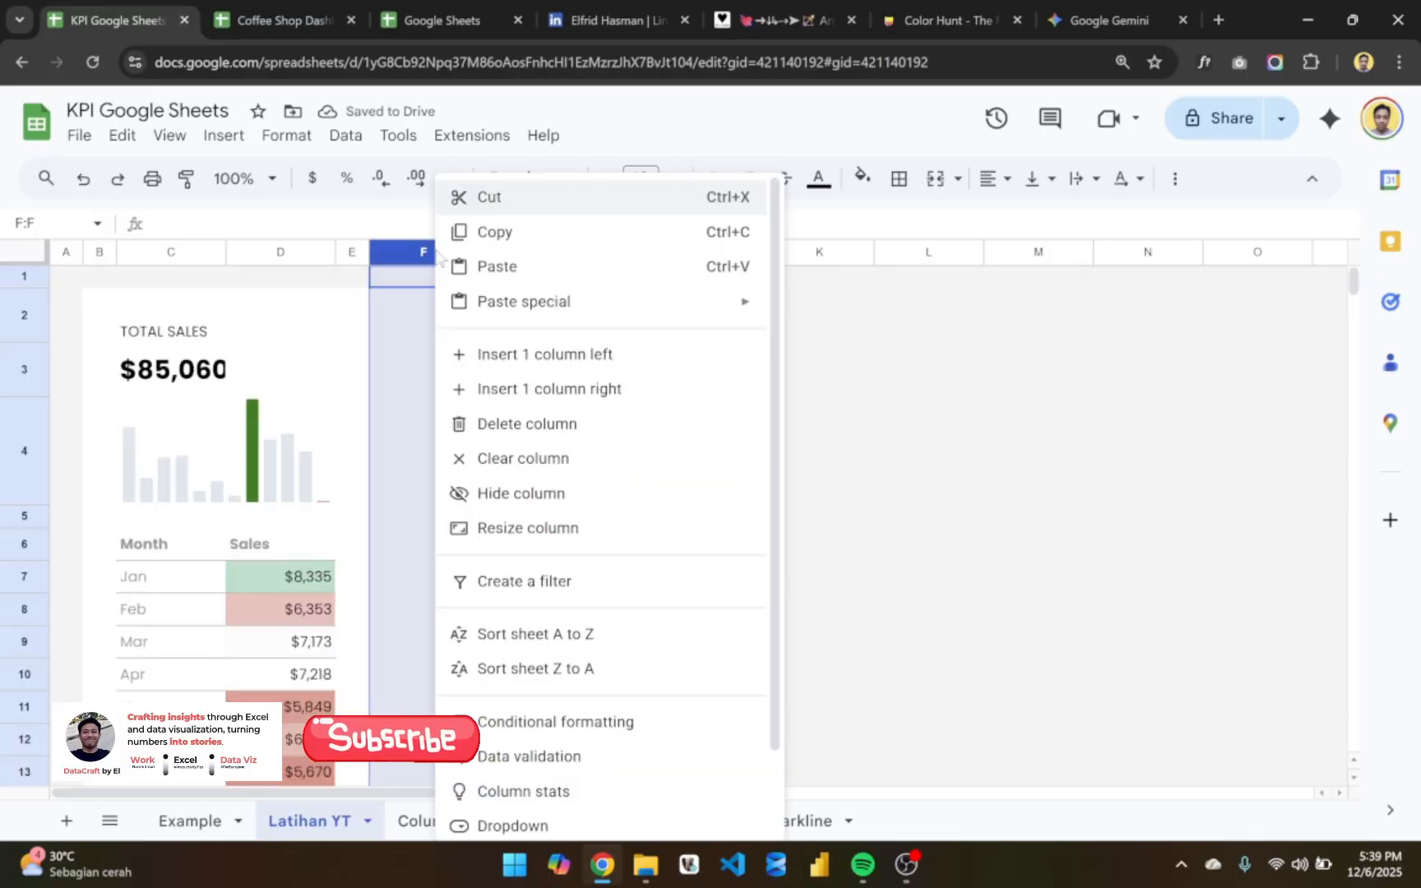
left_click(570, 527)
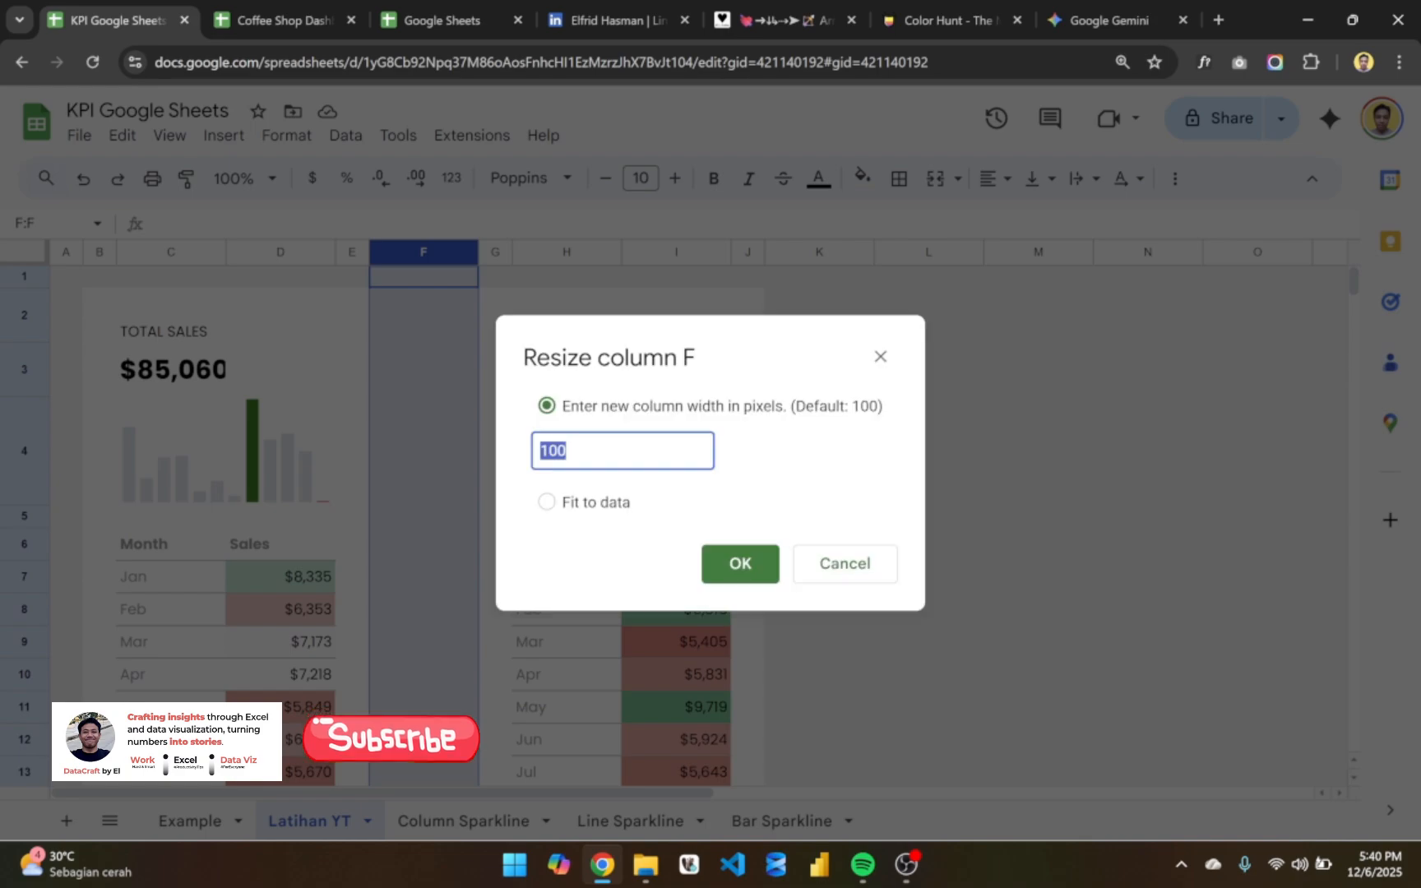
type("30")
key("Return")
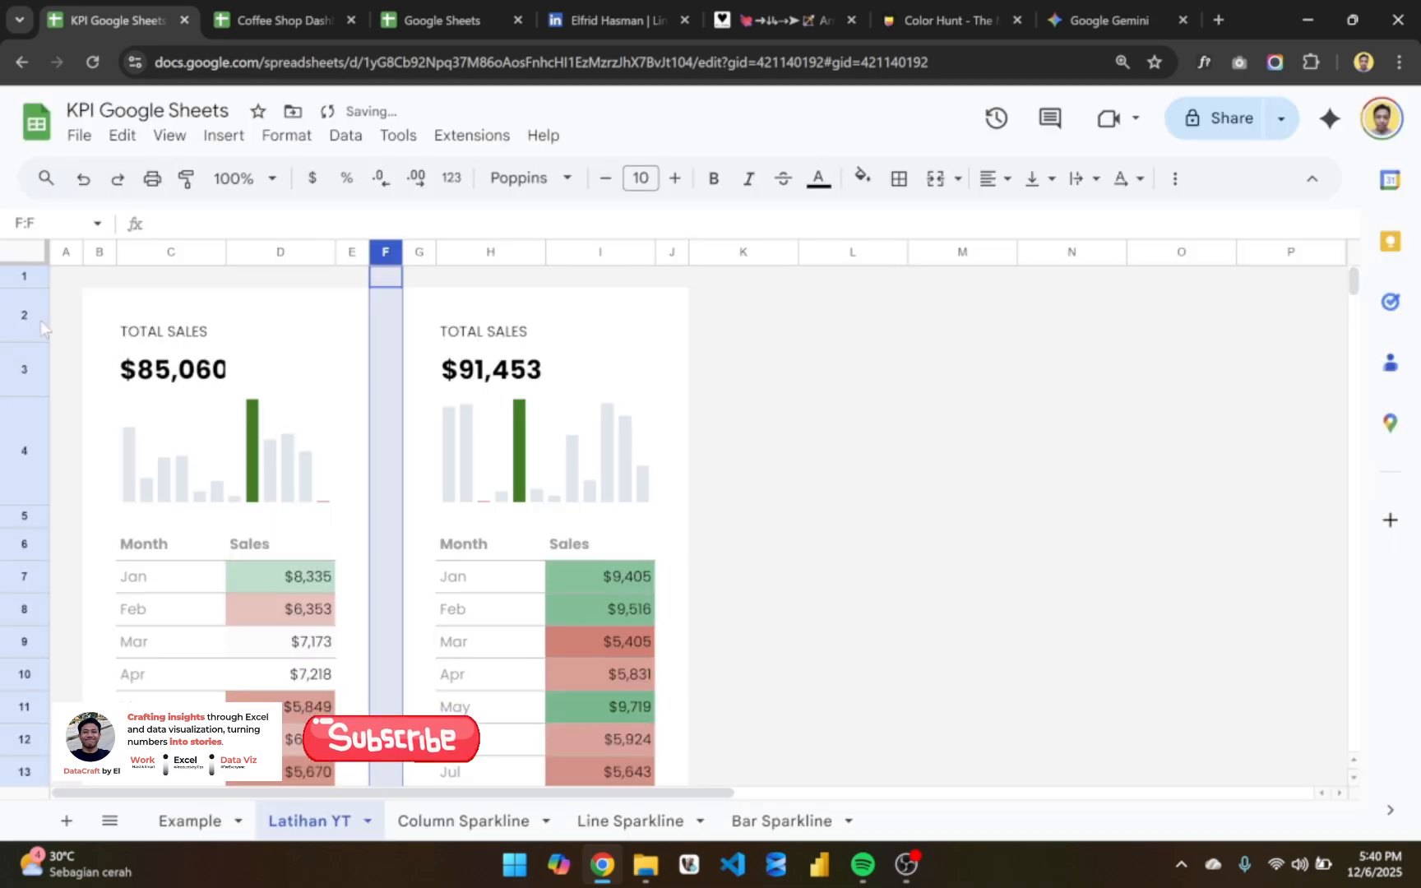
left_click(74, 355)
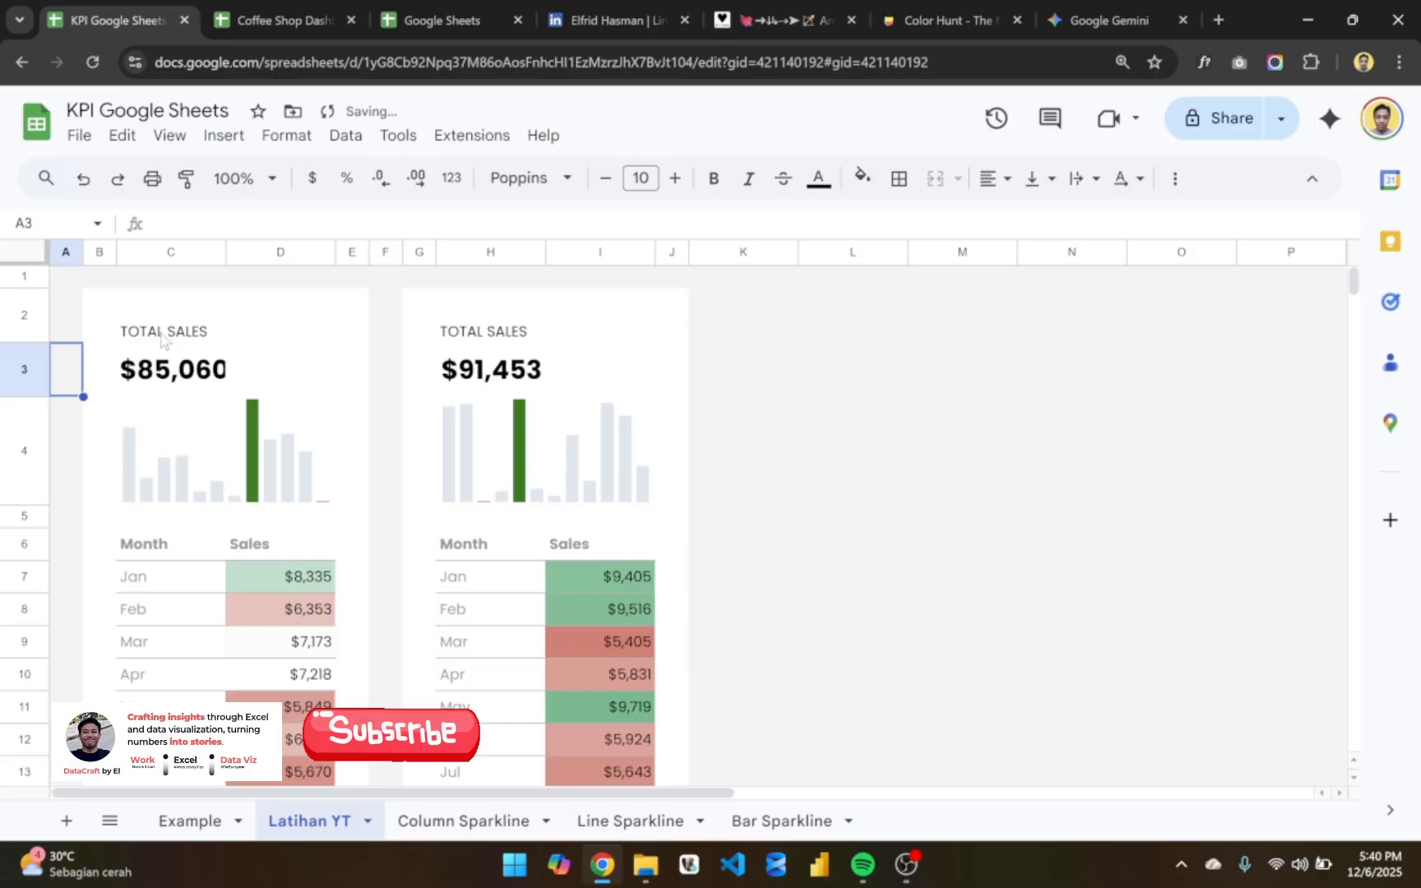
left_click(394, 381)
left_click(697, 421)
scroll(705, 533, "down", 3)
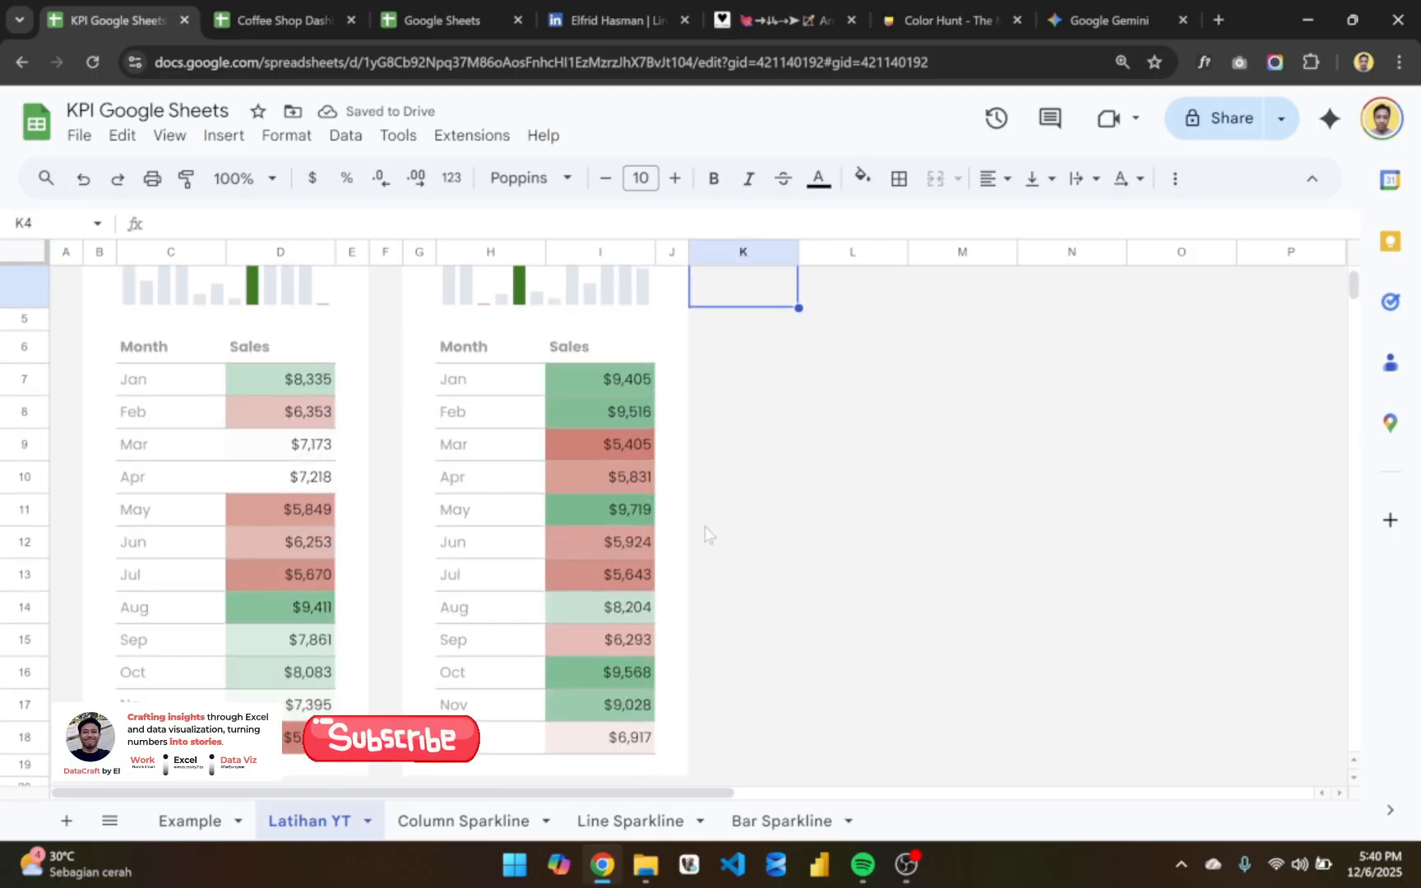
scroll(705, 527, "up", 3)
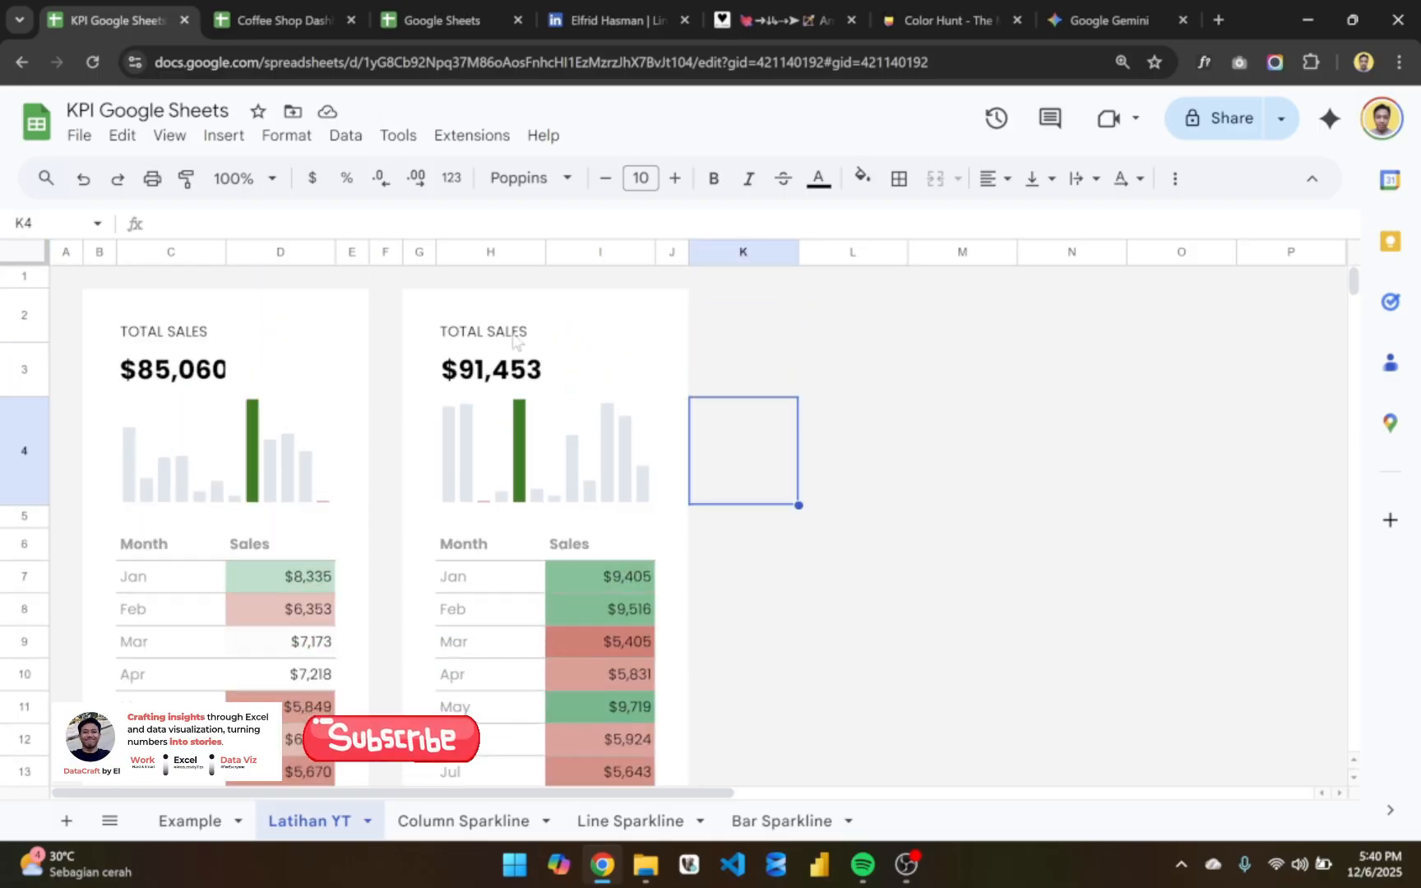
left_click(514, 341)
double_click(514, 340)
key("ctrl+shift+Left")
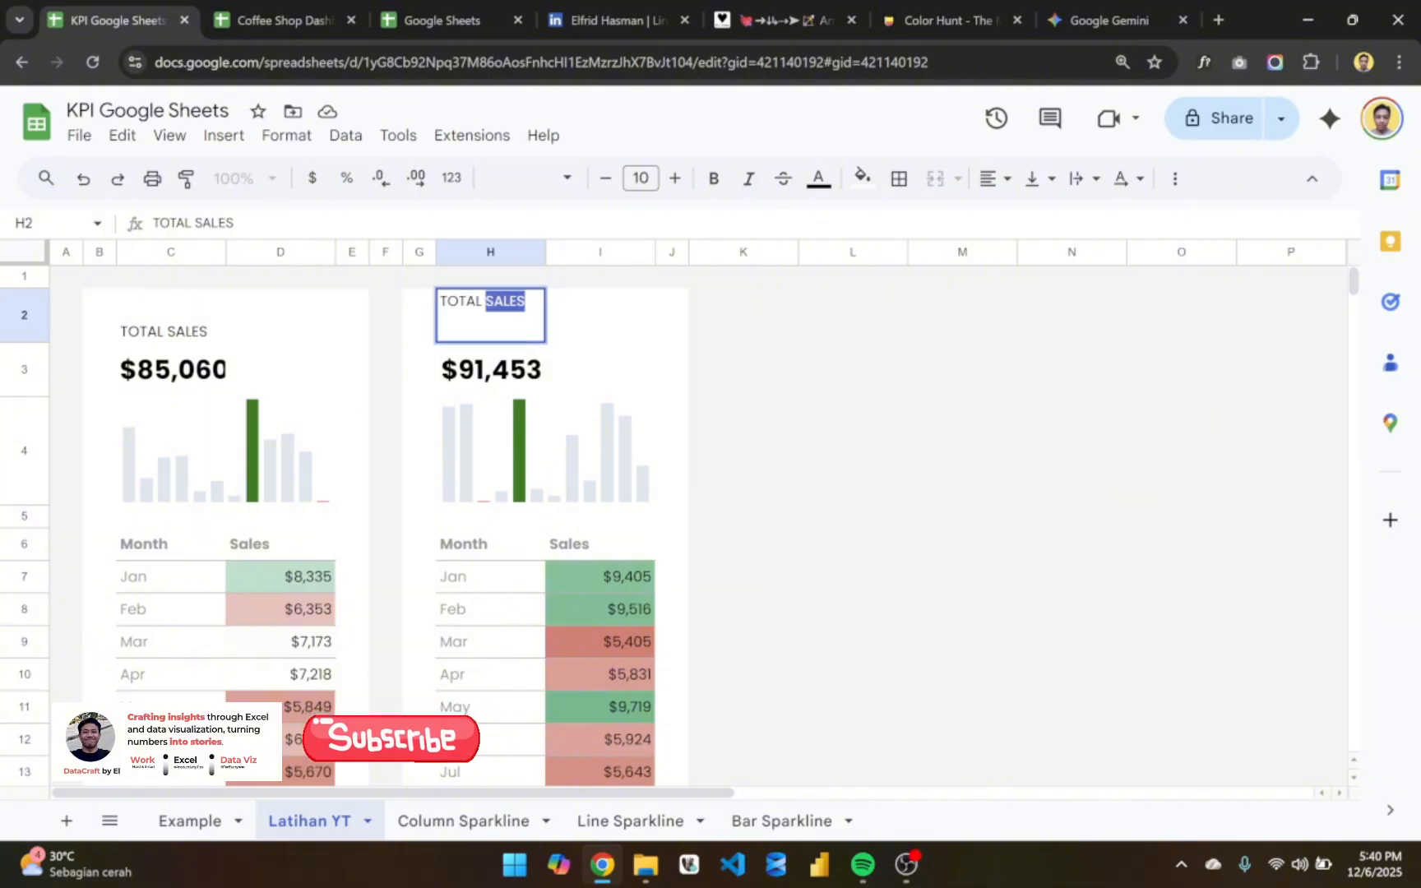
key("Return")
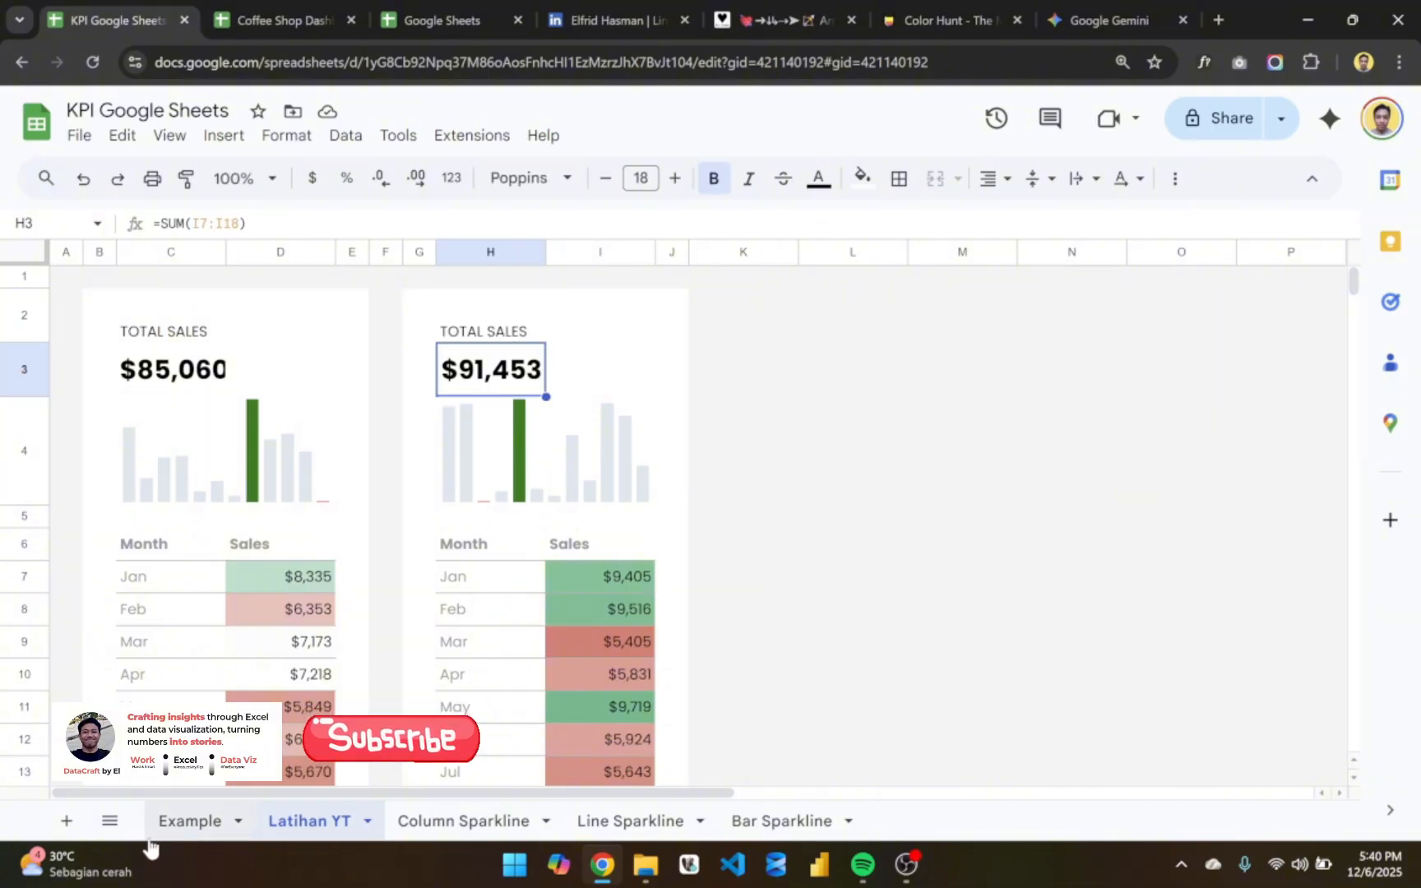
- Check the card titles on the Example sheet and retitle the copied card in H2 on Latihan YT as TOTAL PROFIT
left_click(177, 822)
scroll(492, 388, "up", 5)
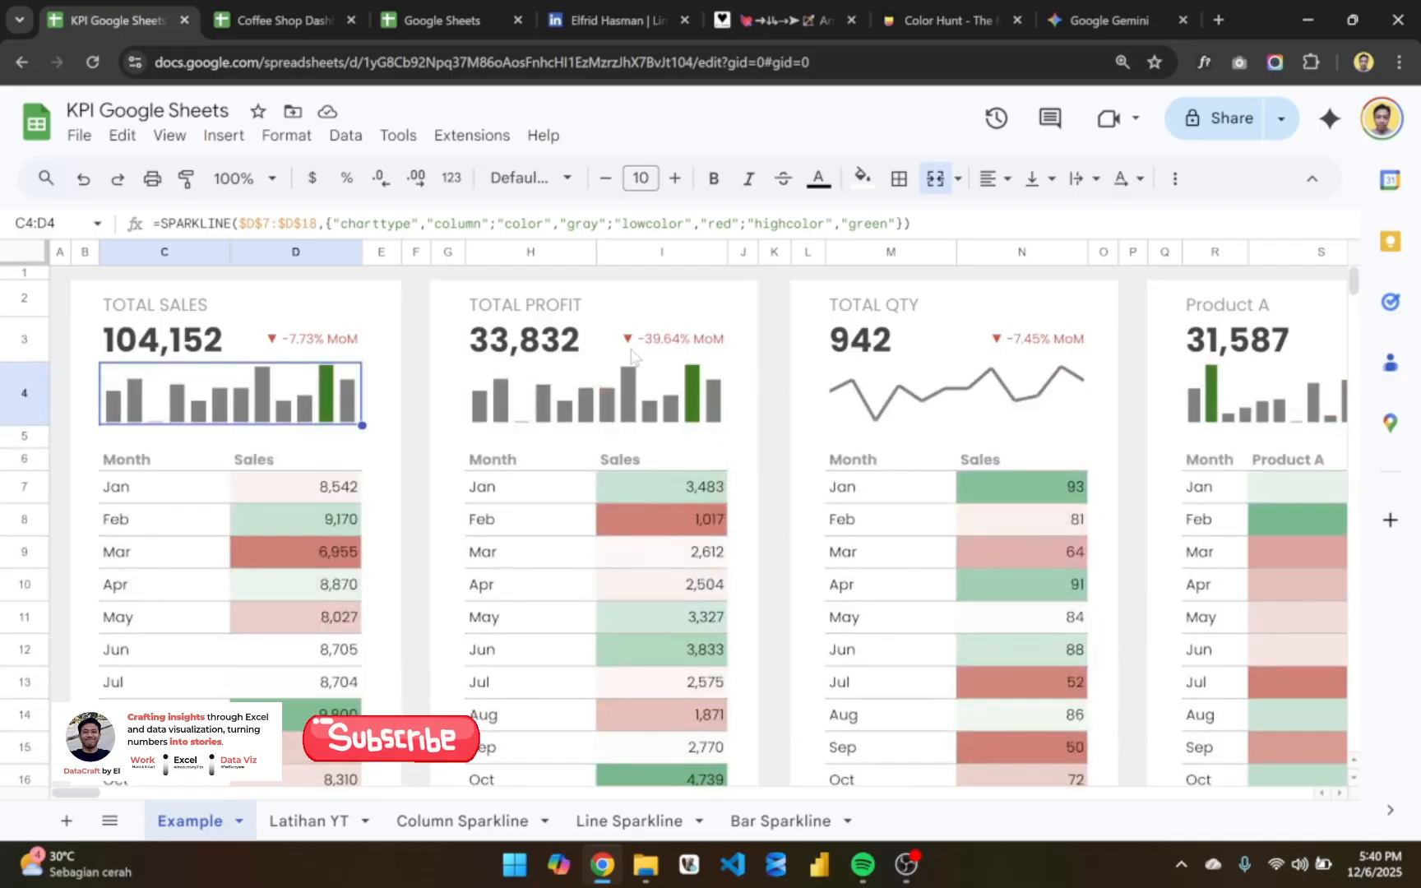
scroll(634, 355, "right", 3)
scroll(631, 355, "left", 3)
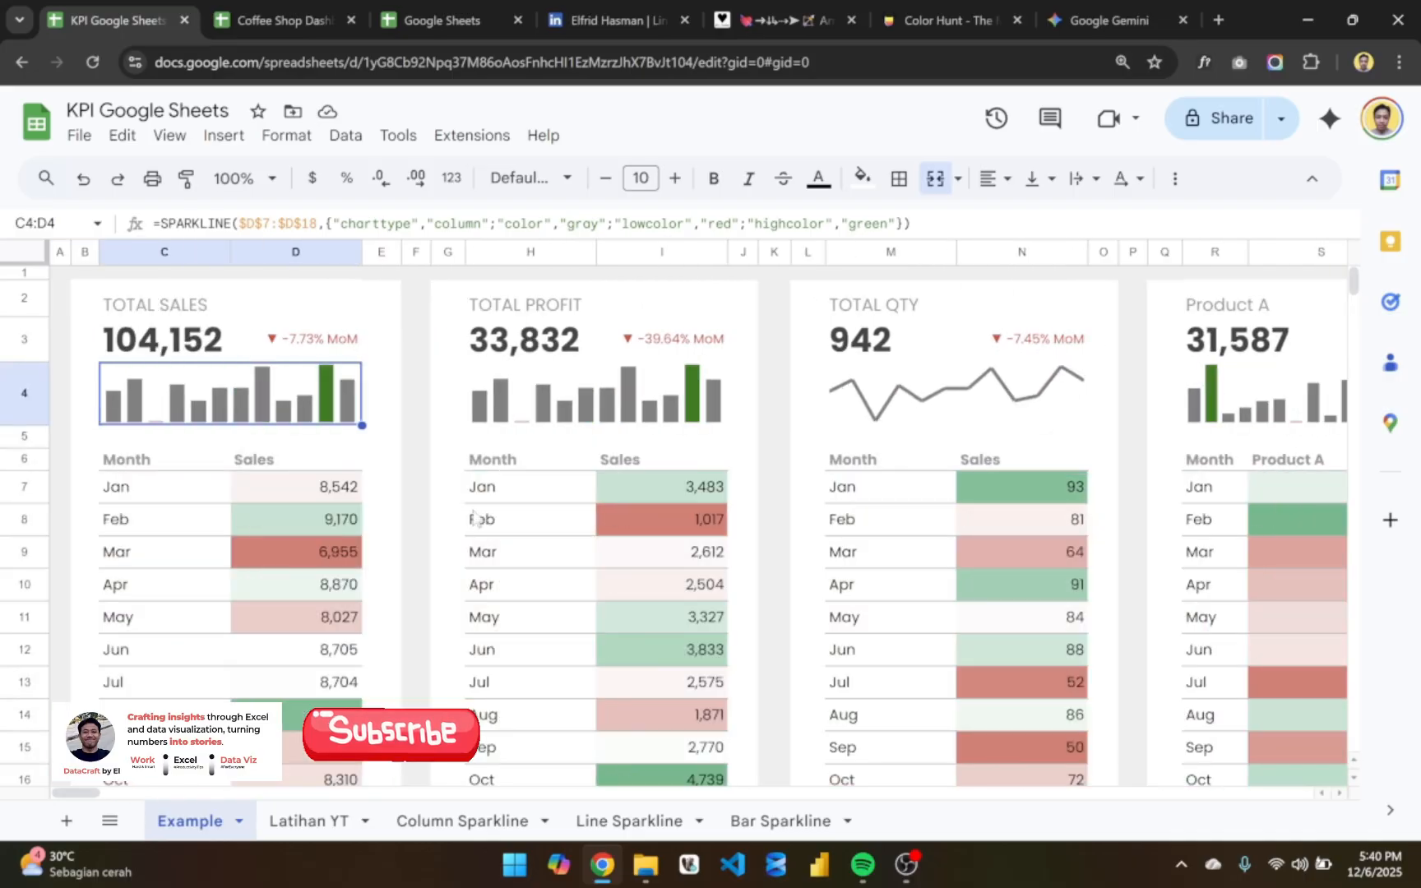
left_click(321, 814)
left_click(493, 317)
double_click(497, 329)
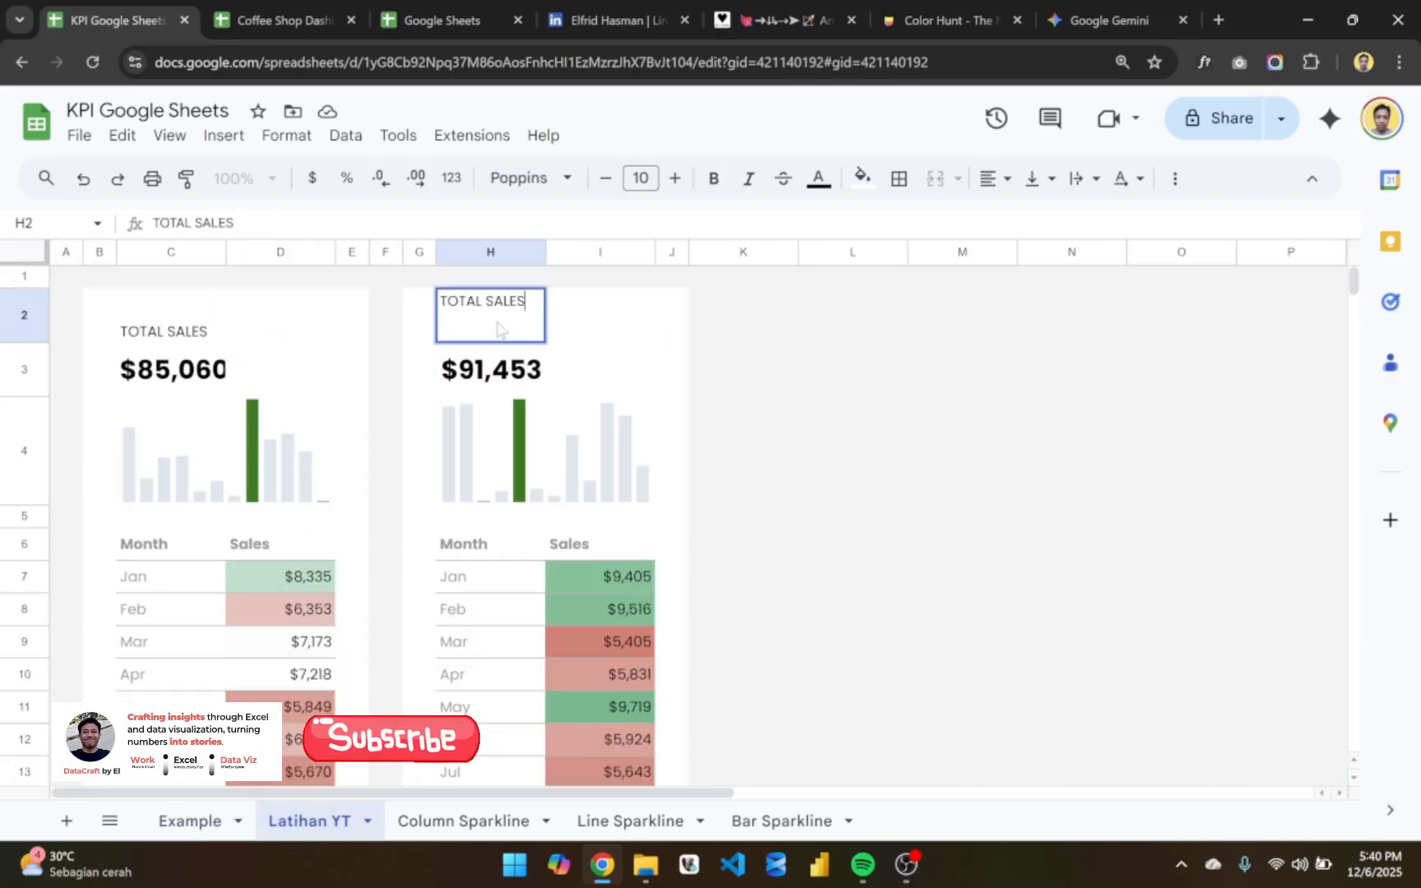
double_click(502, 300)
type("pro")
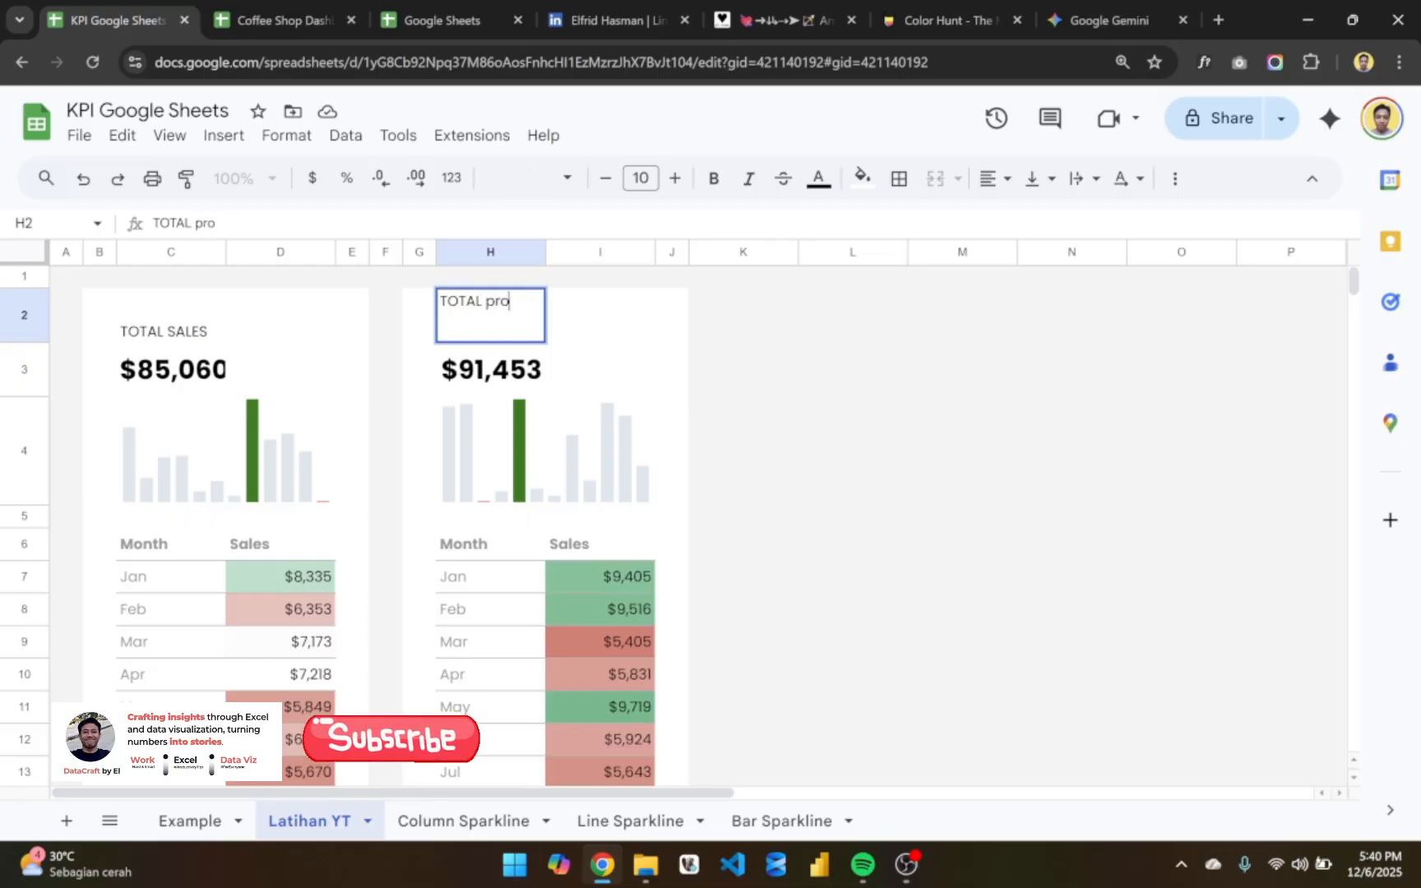
type("ROFIT")
key("Return")
key("Down")
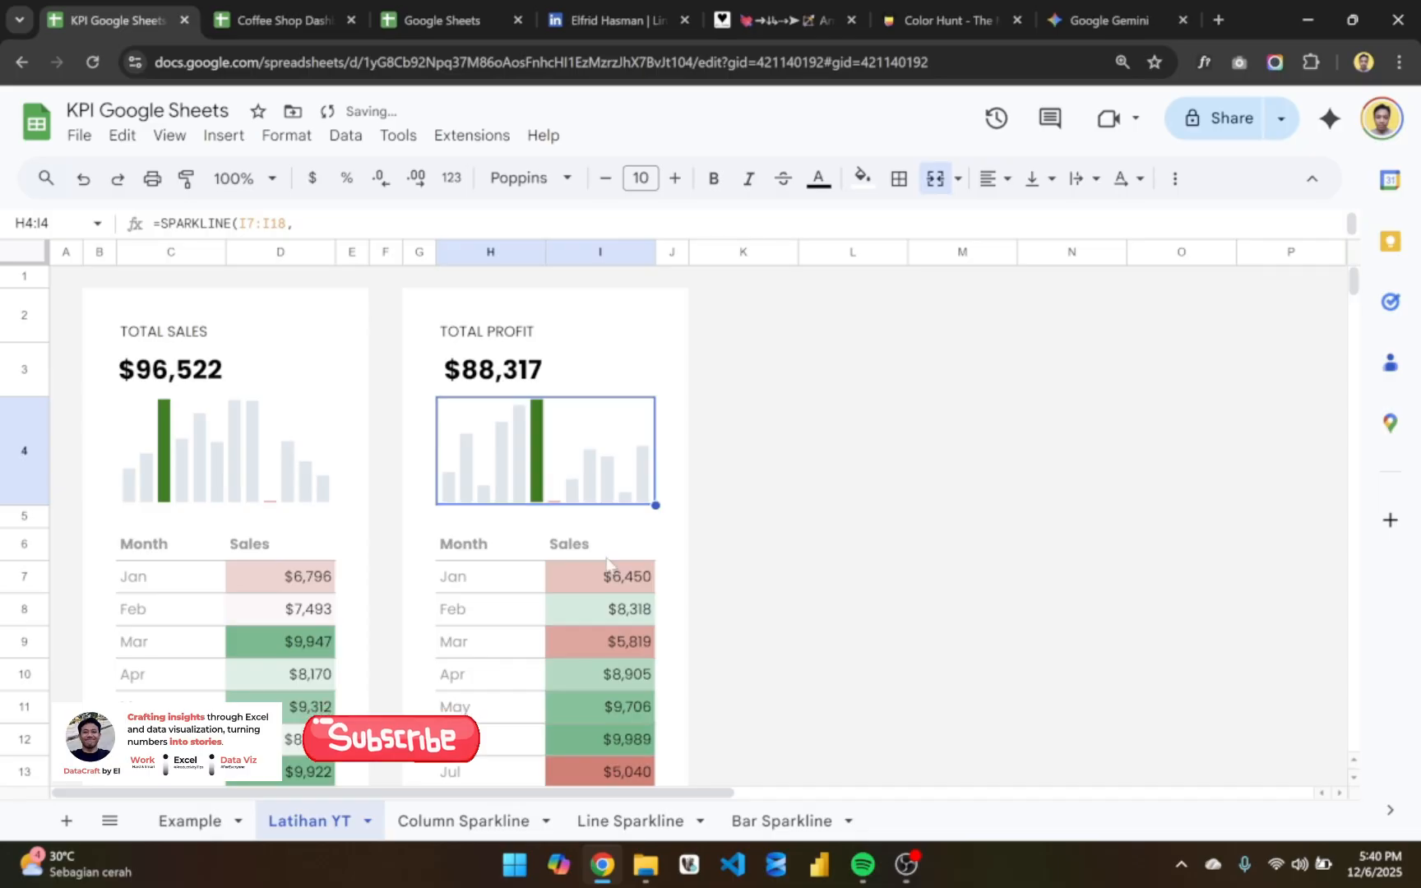
scroll(606, 563, "down", 1)
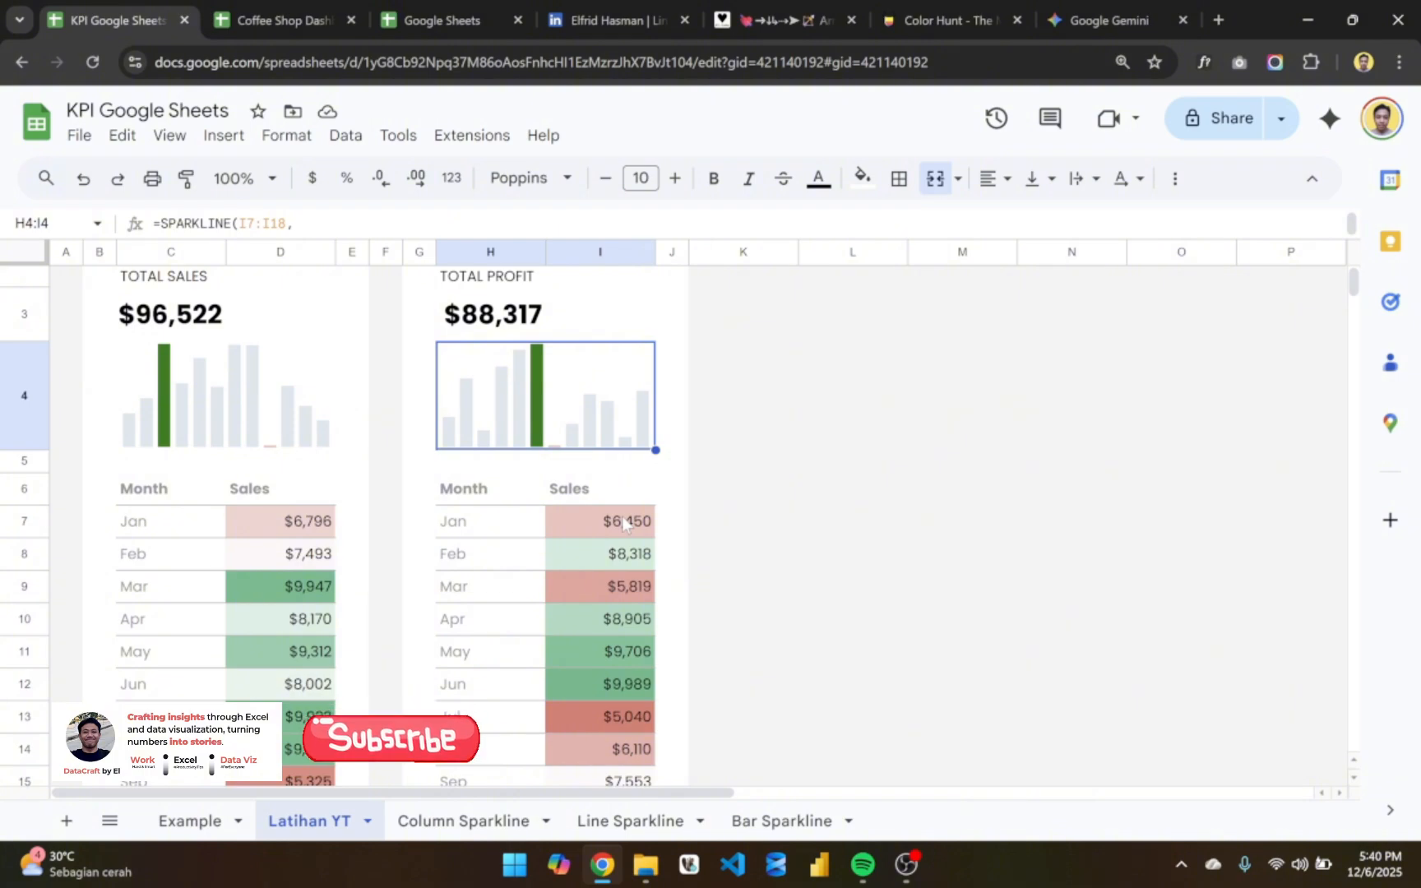
scroll(624, 524, "up", 1)
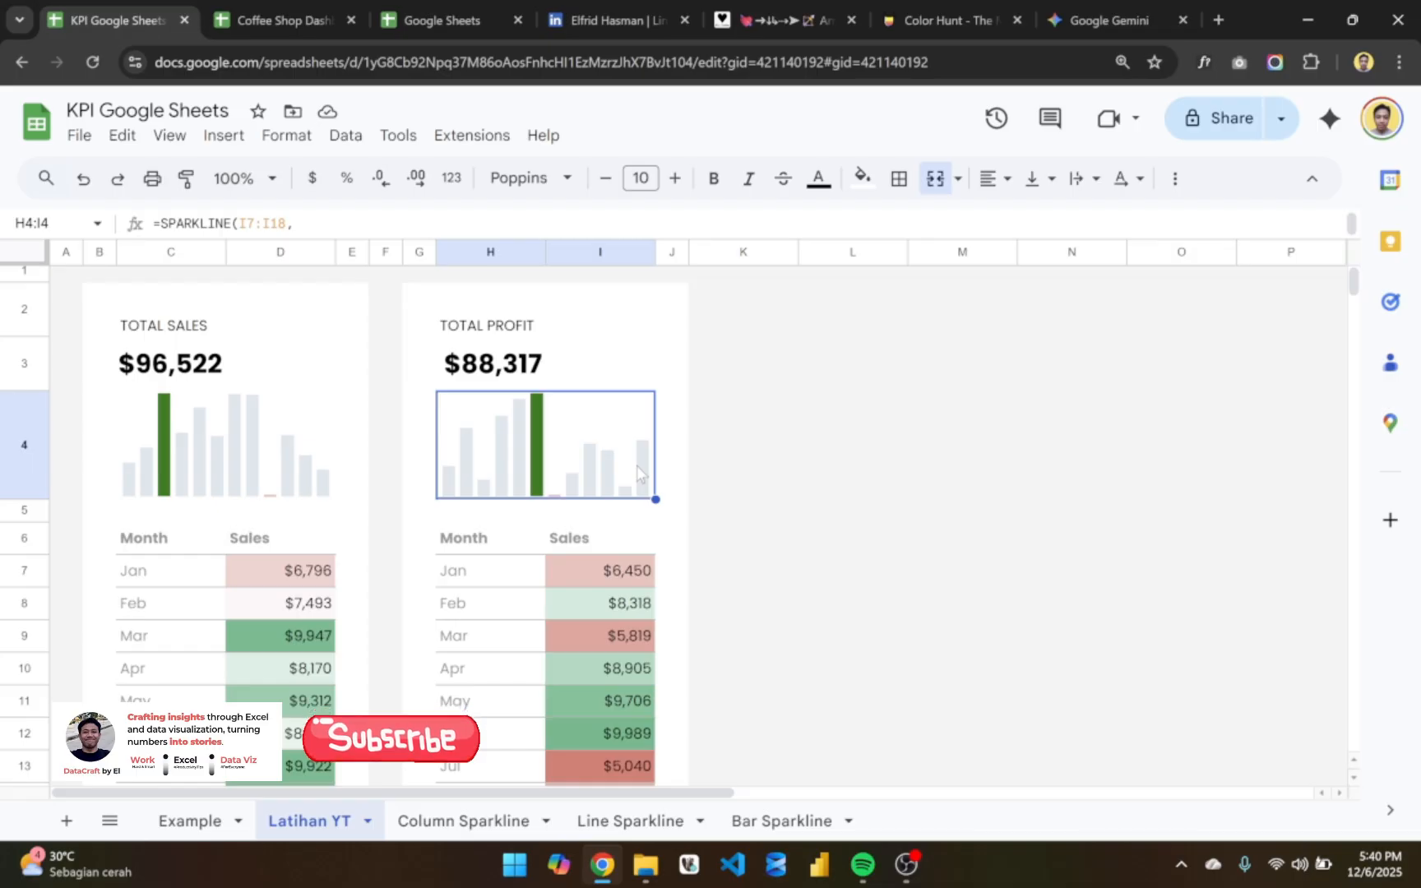
left_click(510, 327)
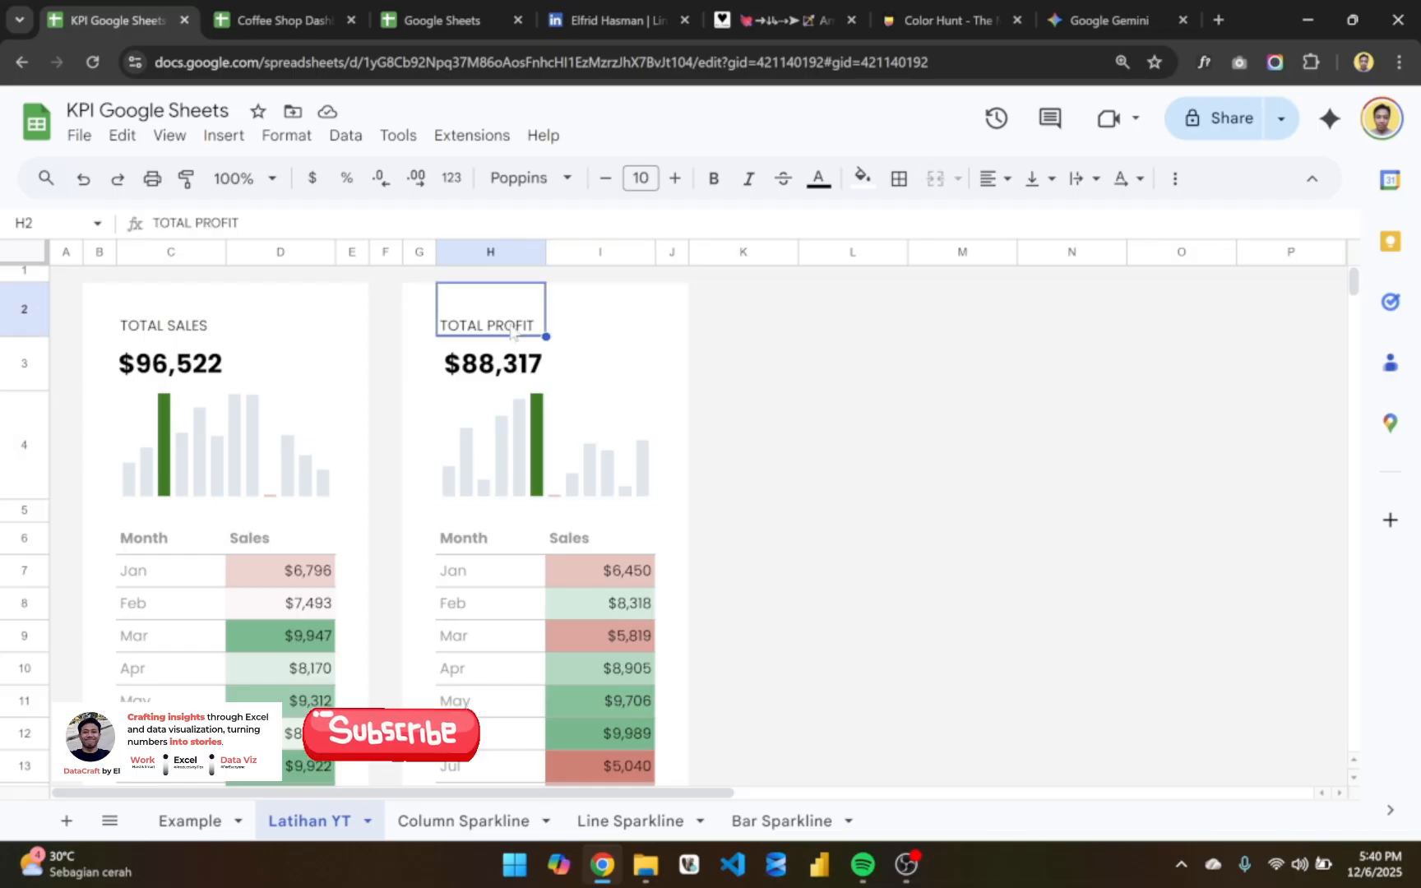
left_click(597, 333)
left_click(534, 326)
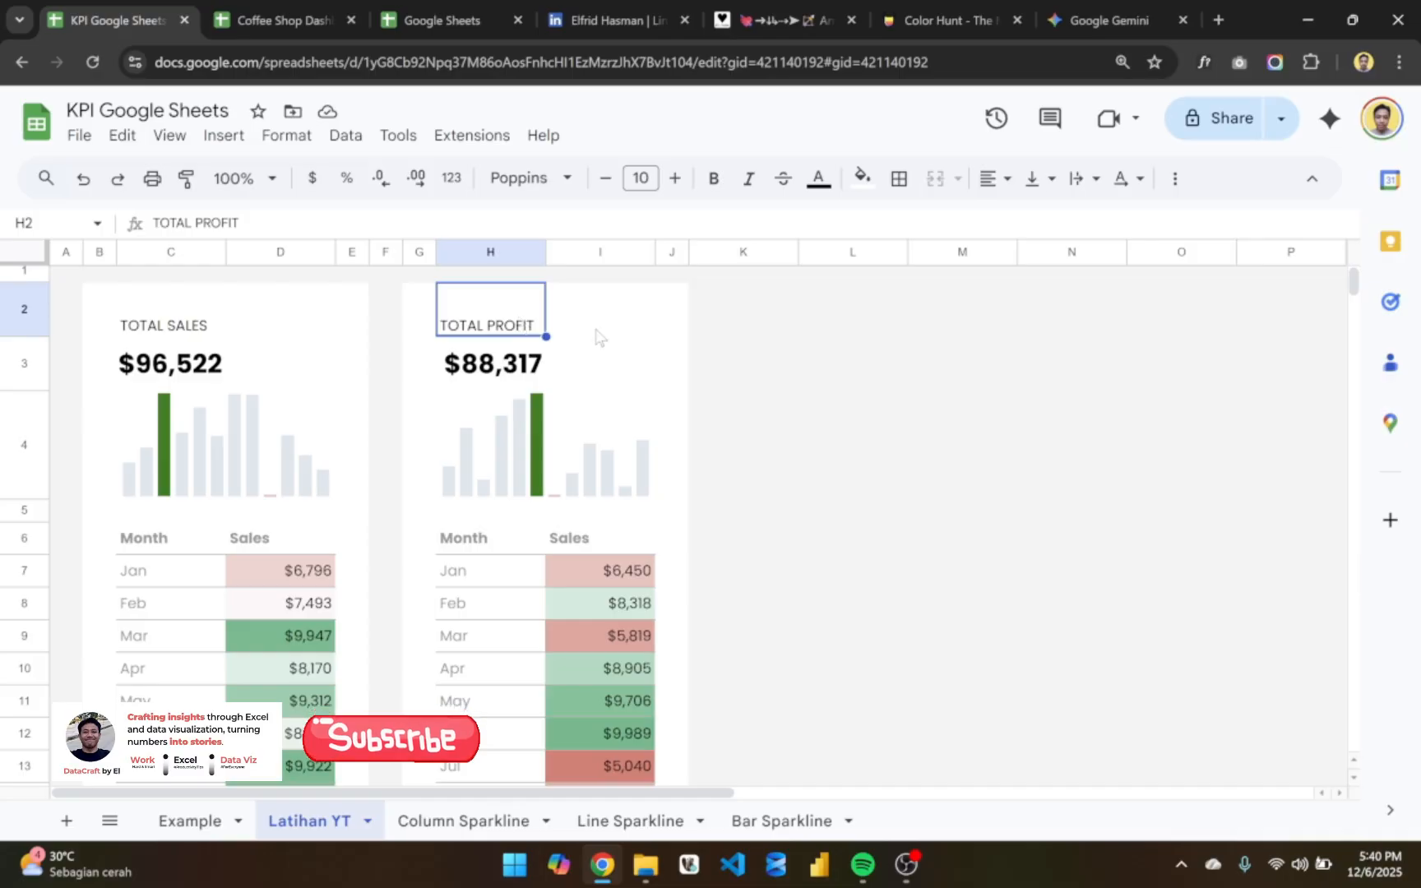
- Change the January formula in I7 of the TOTAL PROFIT card to =RANDBETWEEN(1000,5000)
double_click(599, 576)
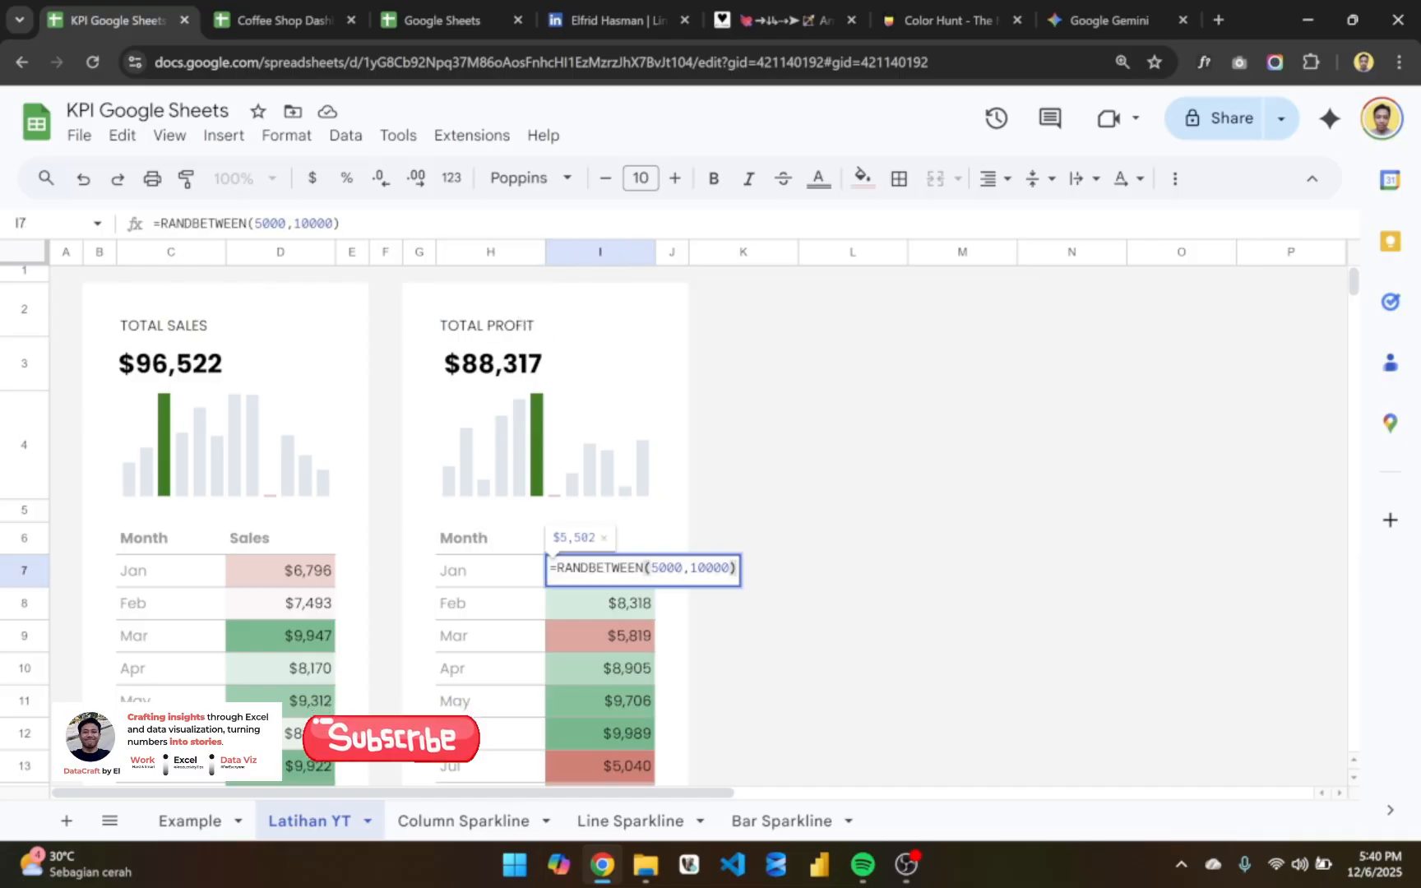
key("Left")
key("Left")
key("Left")
key("Left")
key("Left")
key("Left")
key("Left")
key("BackSpace")
key("BackSpace")
key("BackSpace")
key("BackSpace")
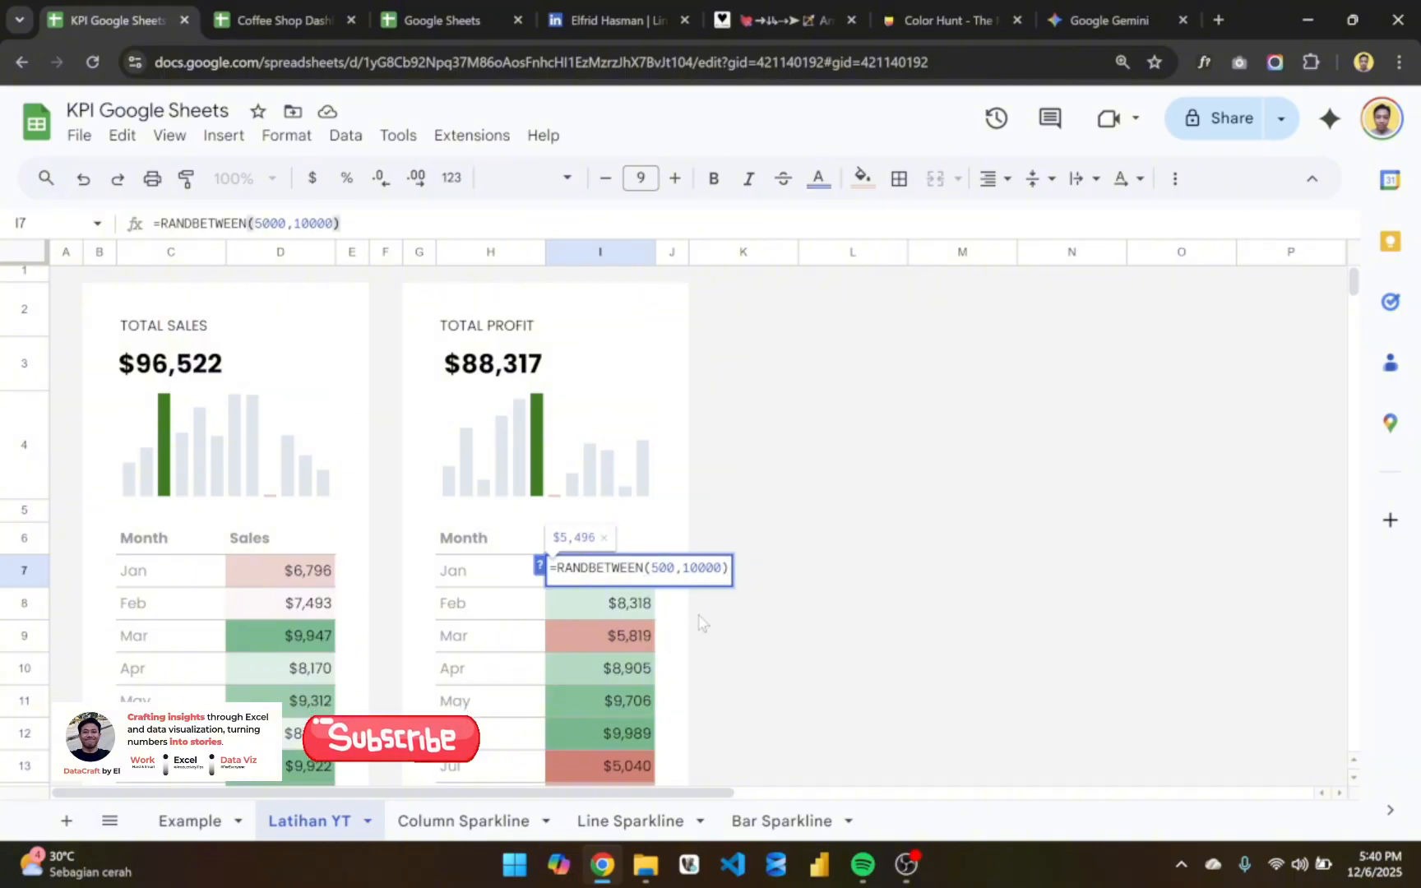
type("1000")
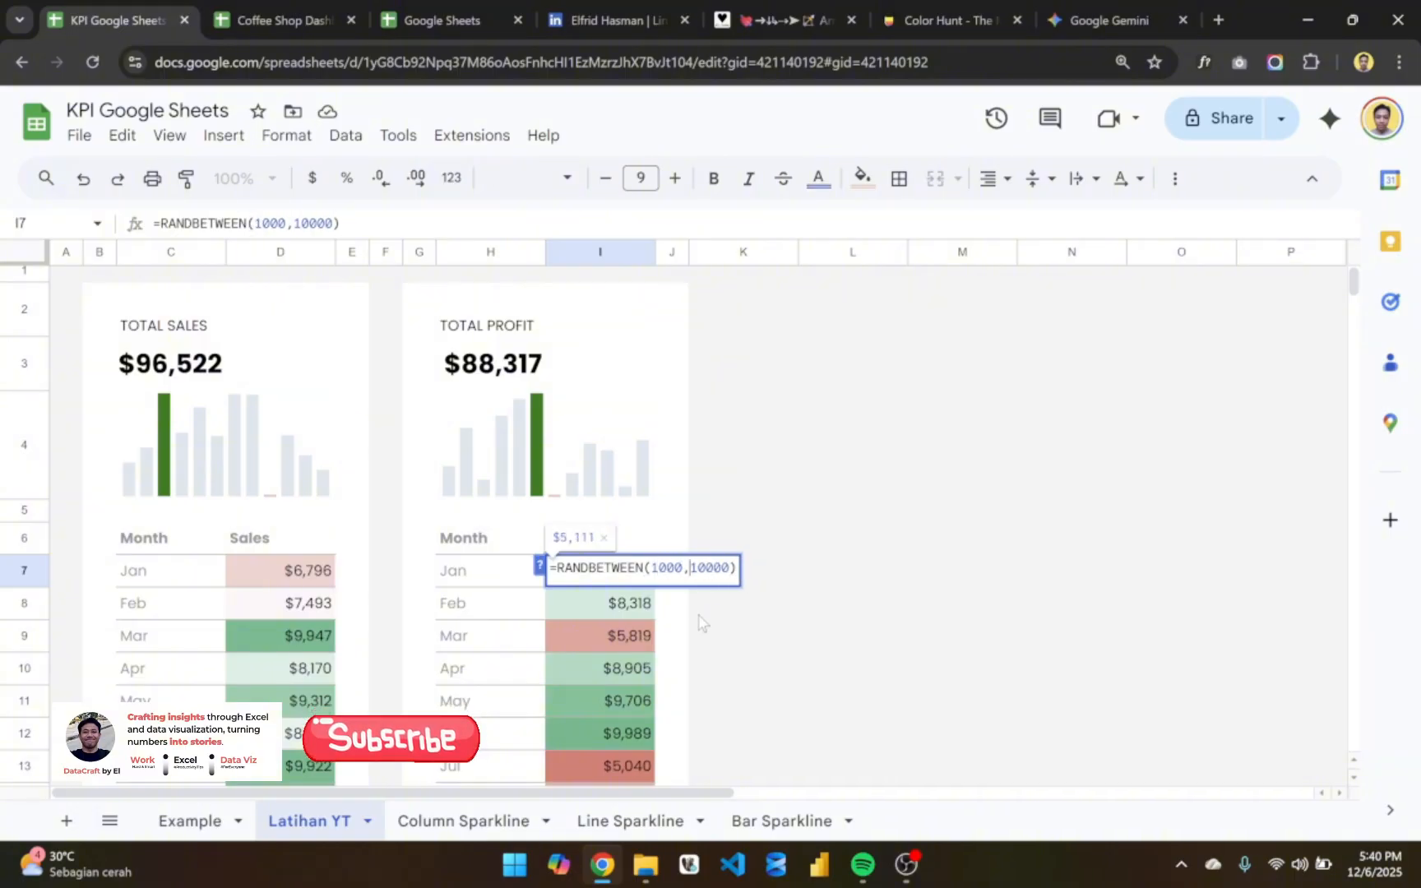
key("Right")
key("Right")
key("Right")
key("BackSpace")
key("BackSpace")
key("BackSpace")
key("BackSpace")
key("BackSpace")
type("5000")
key("Return")
- Fill the I7 formula down through I18 for all months of the TOTAL PROFIT card
left_click(610, 585)
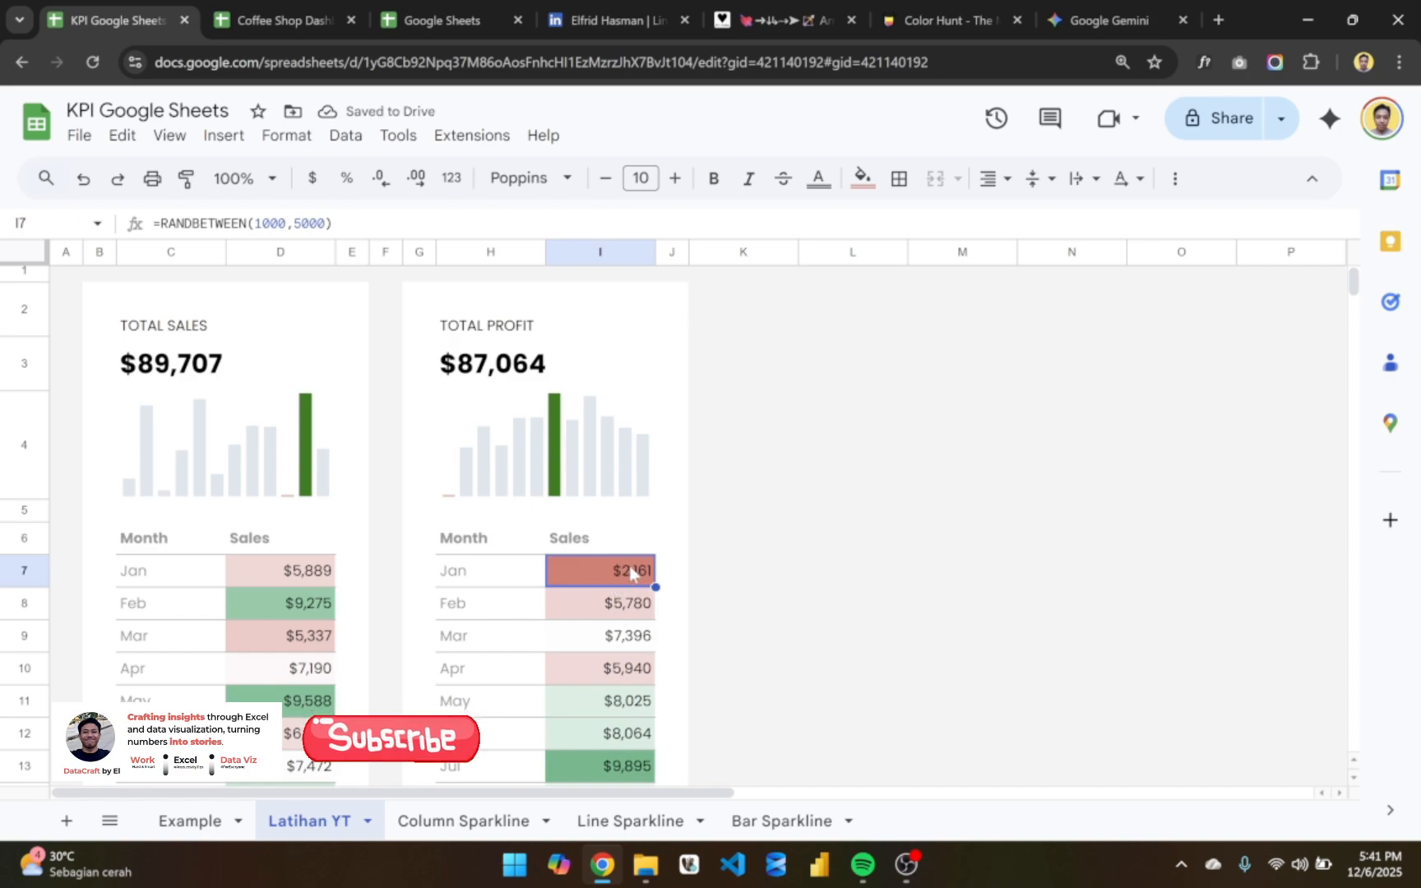
key("ctrl+shift+Down")
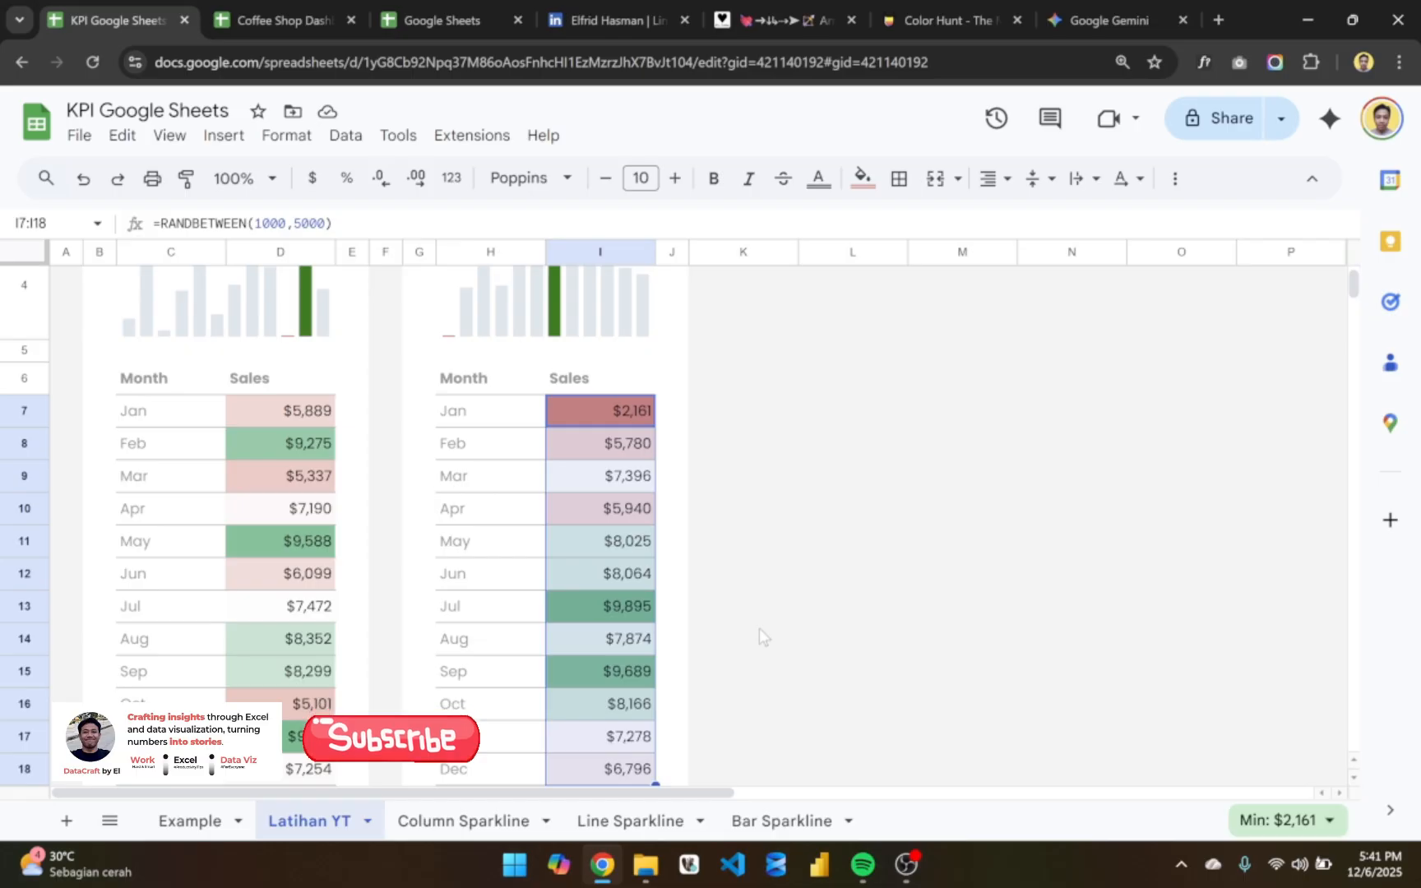
key("ctrl+d")
left_click(644, 417)
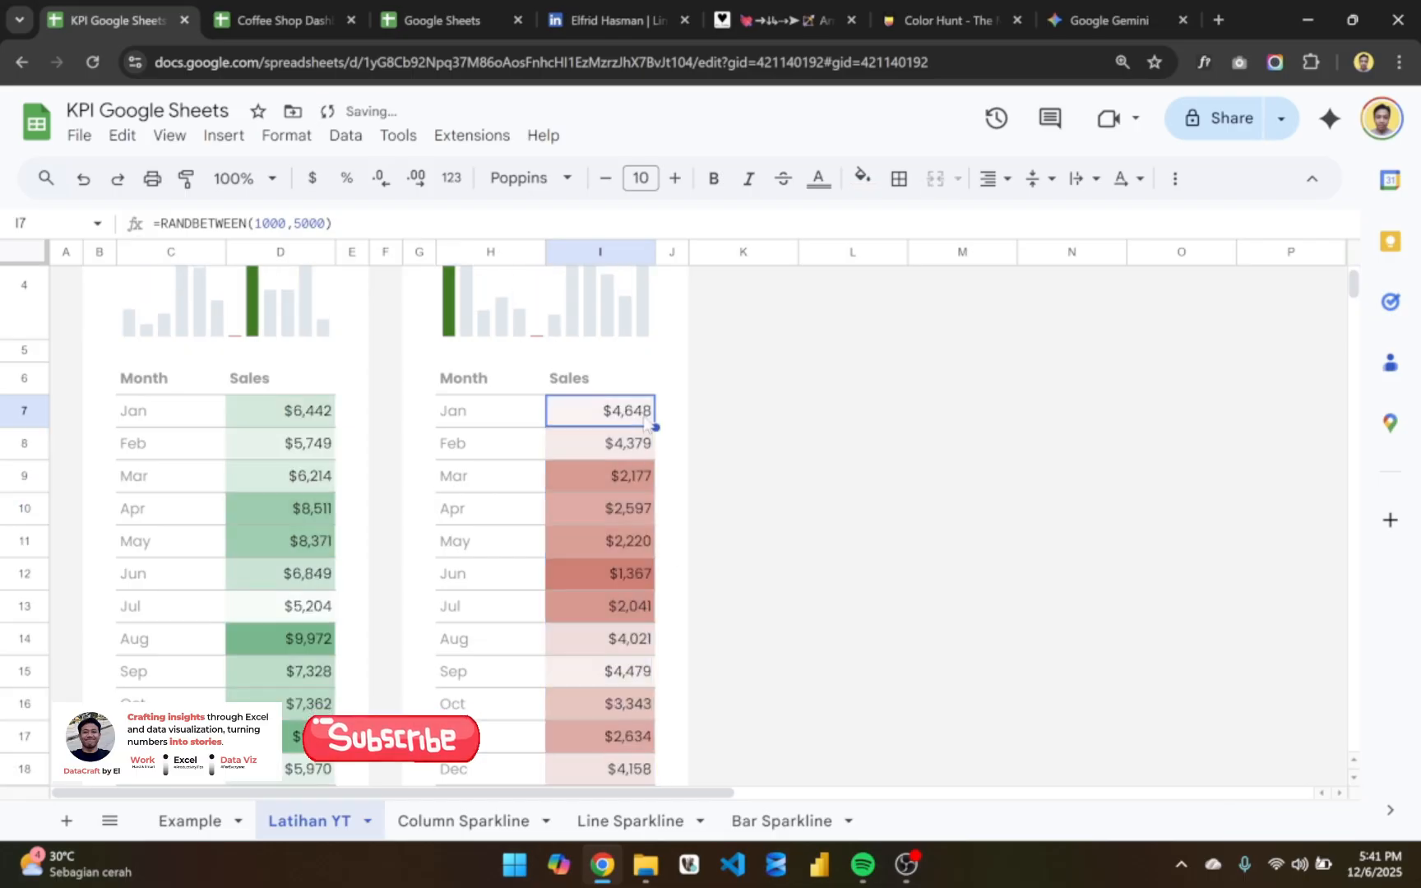
left_click_drag(655, 426, 642, 783)
scroll(674, 649, "up", 2)
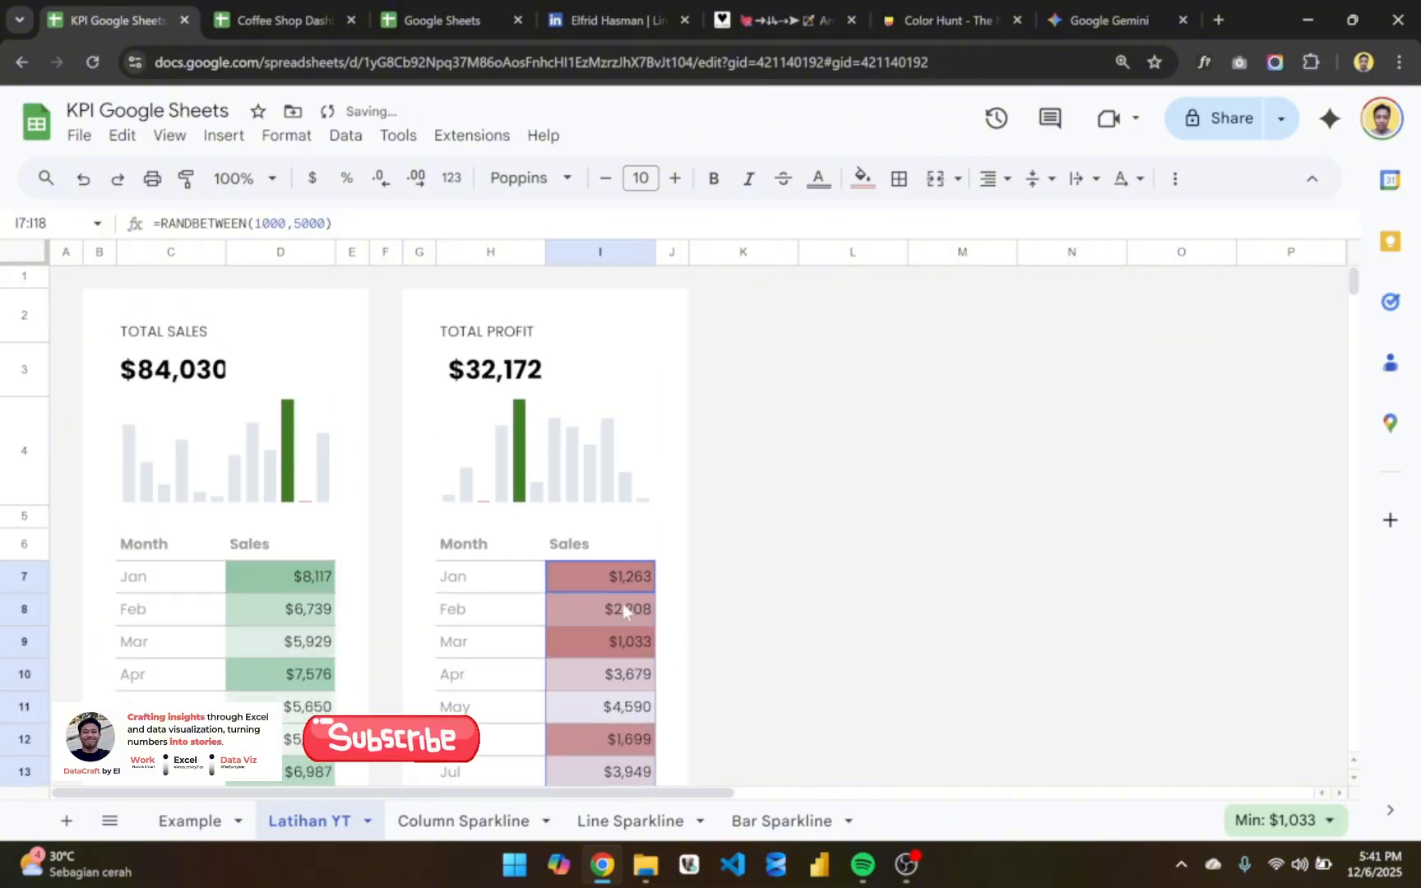
- Delete the color scale conditional formatting rule shared by D7:D18 and I7:I18
scroll(329, 534, "down", 1)
left_click(301, 485)
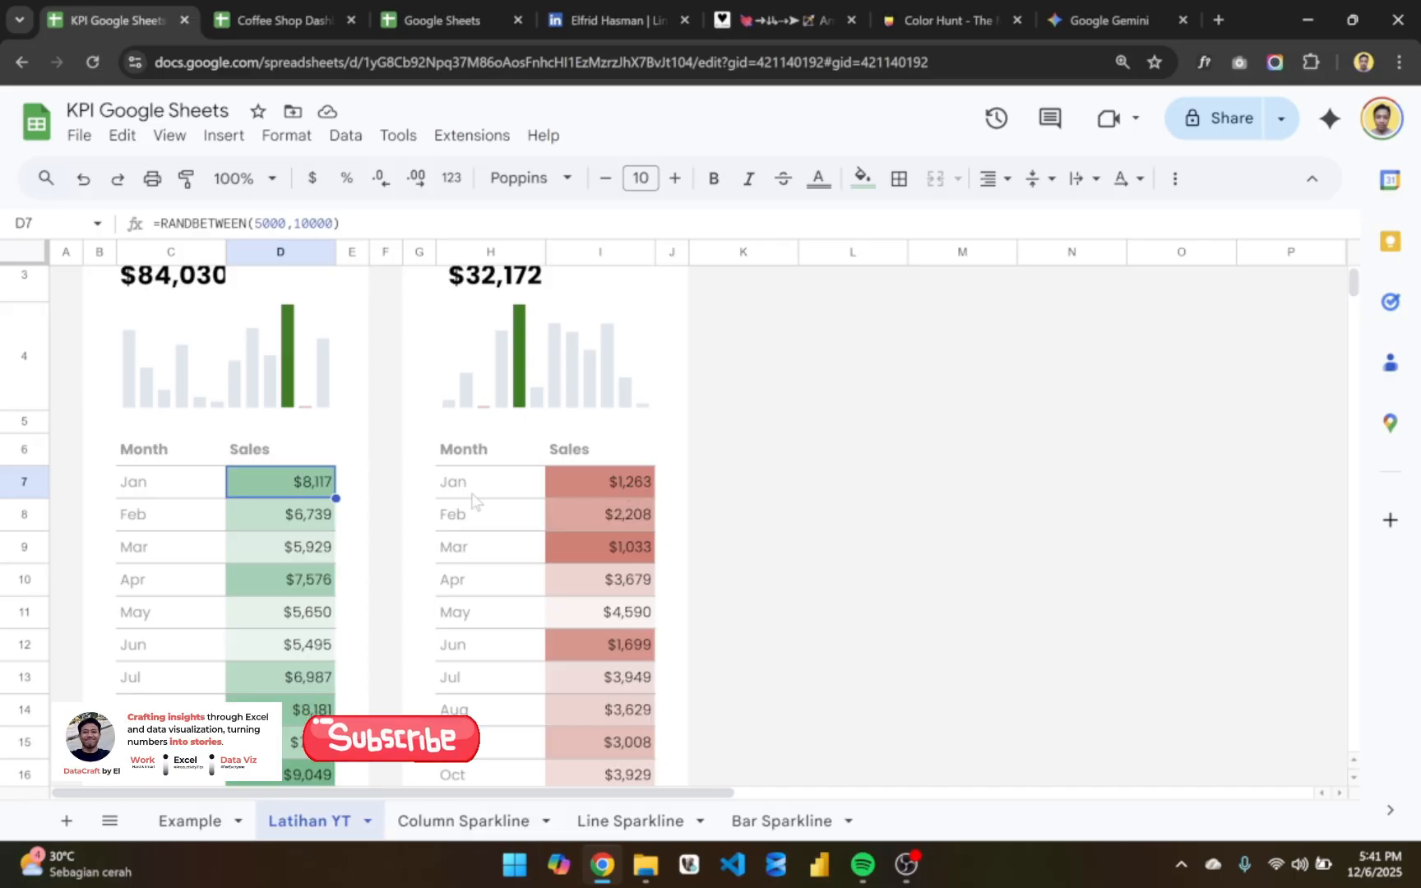
left_click(600, 489)
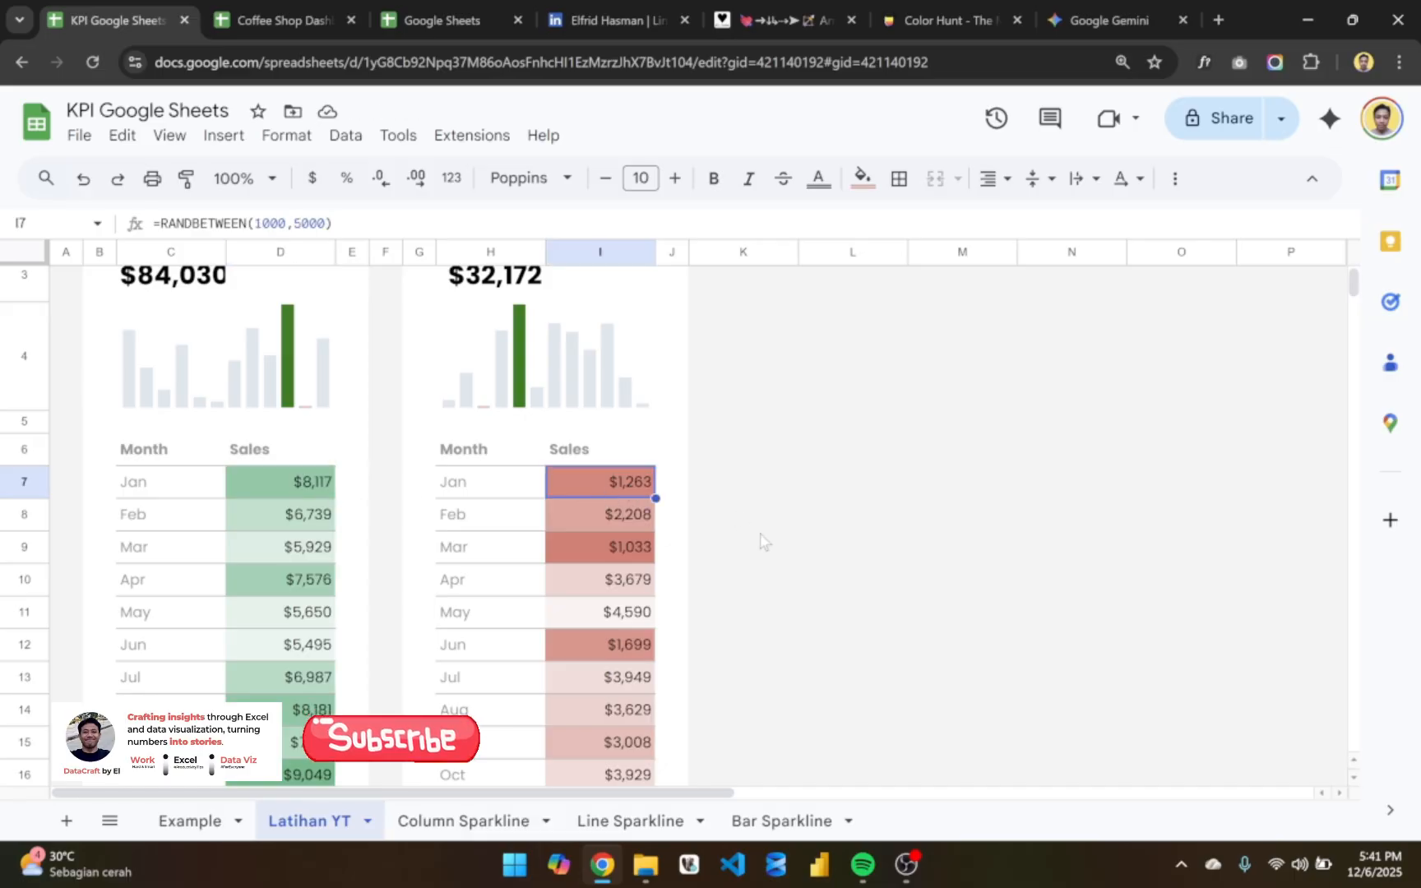
key("ctrl+shift+Down")
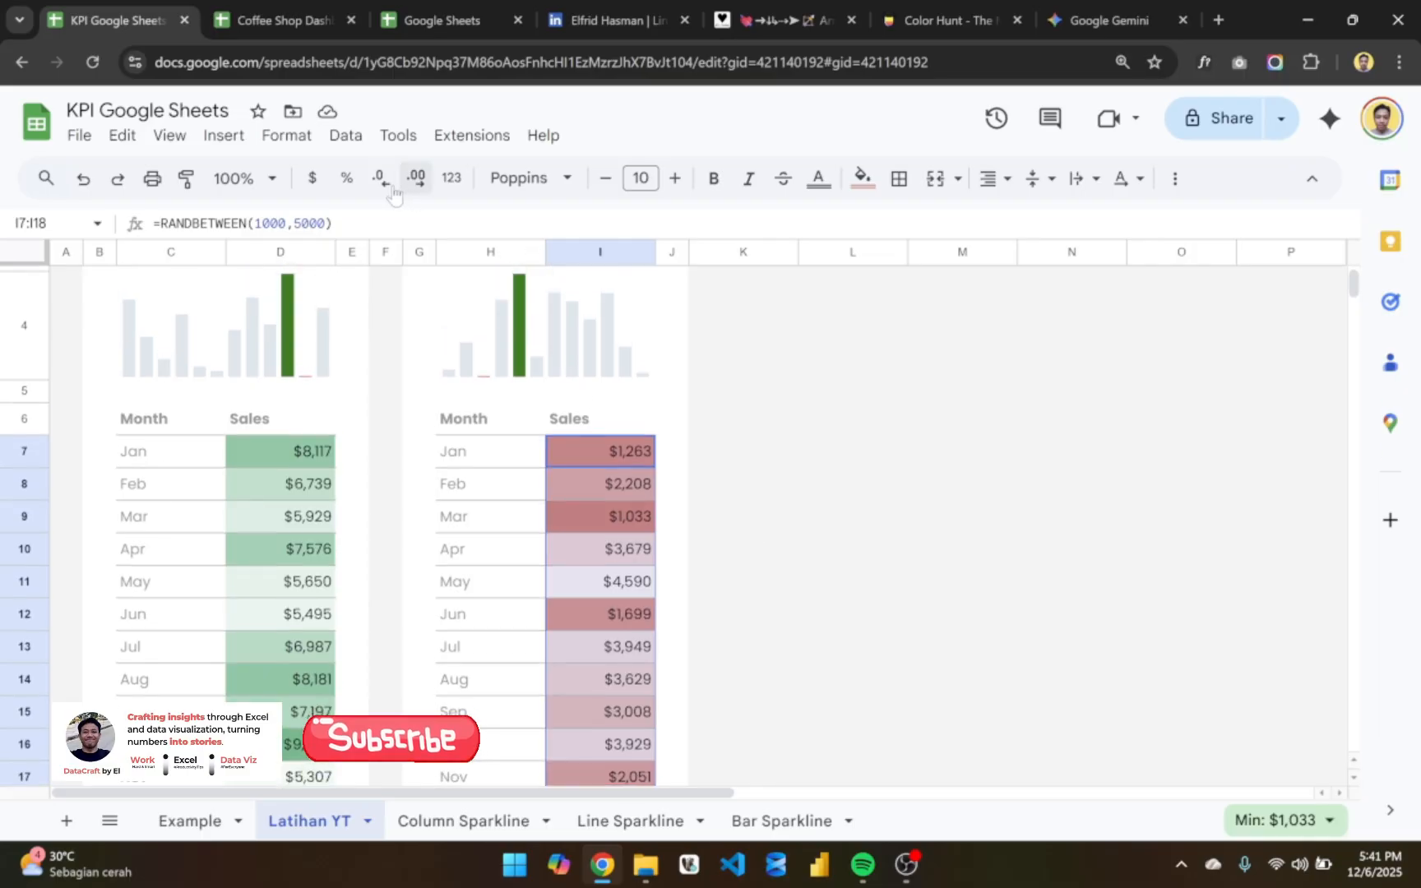
left_click(289, 140)
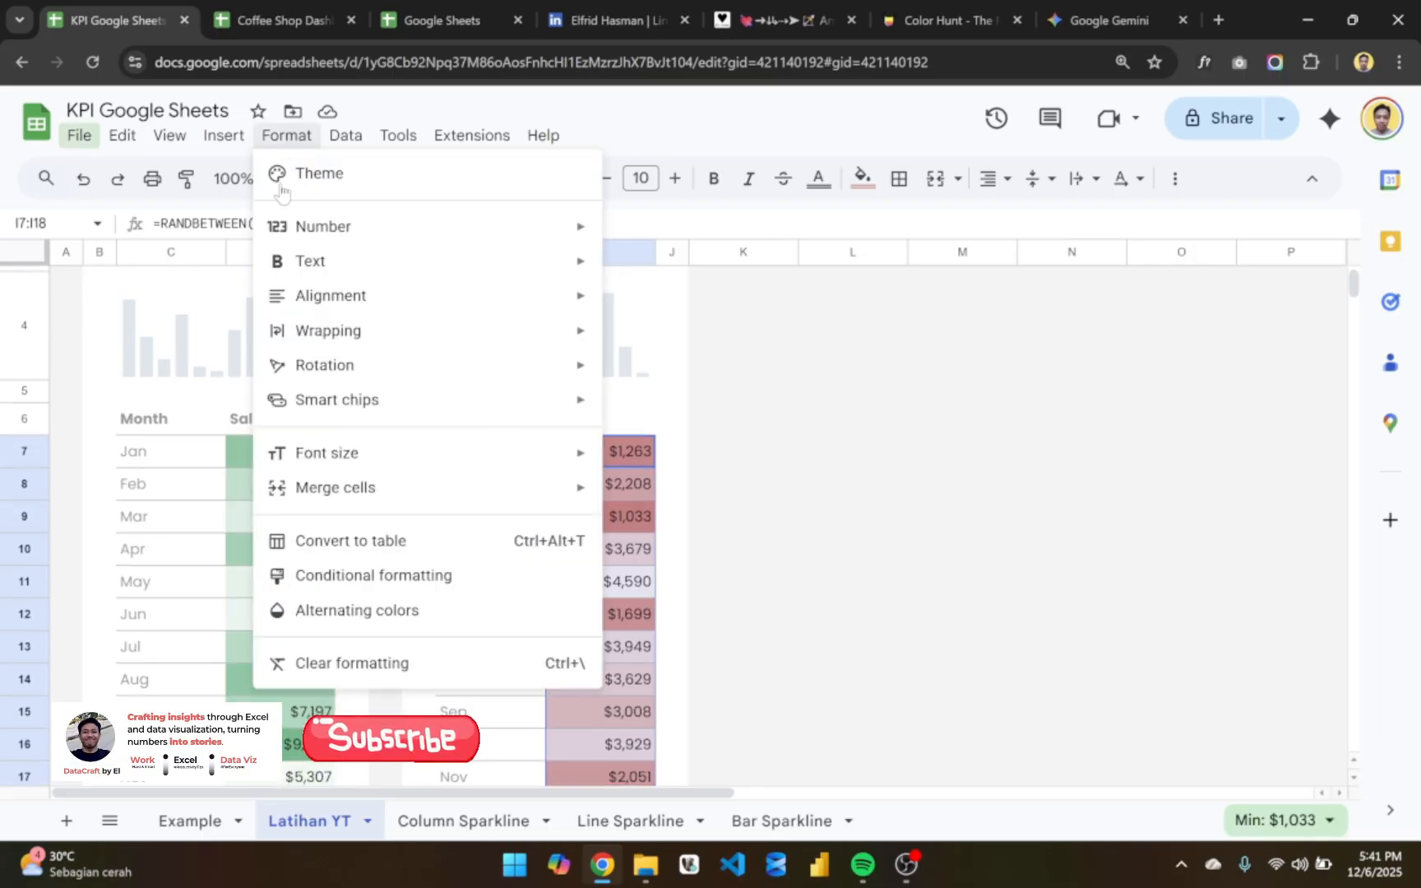
left_click(407, 585)
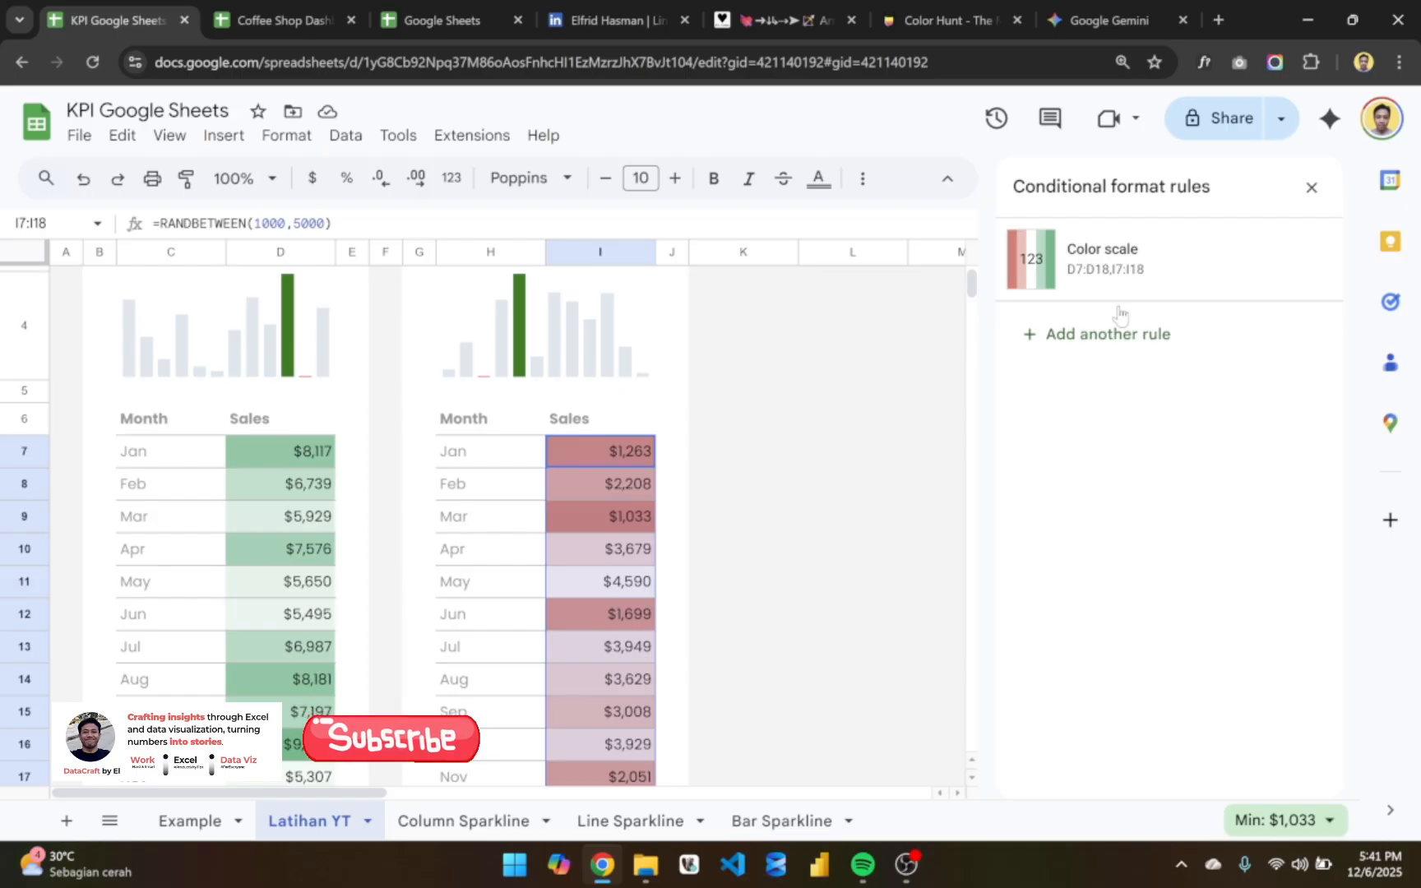
left_click(1280, 262)
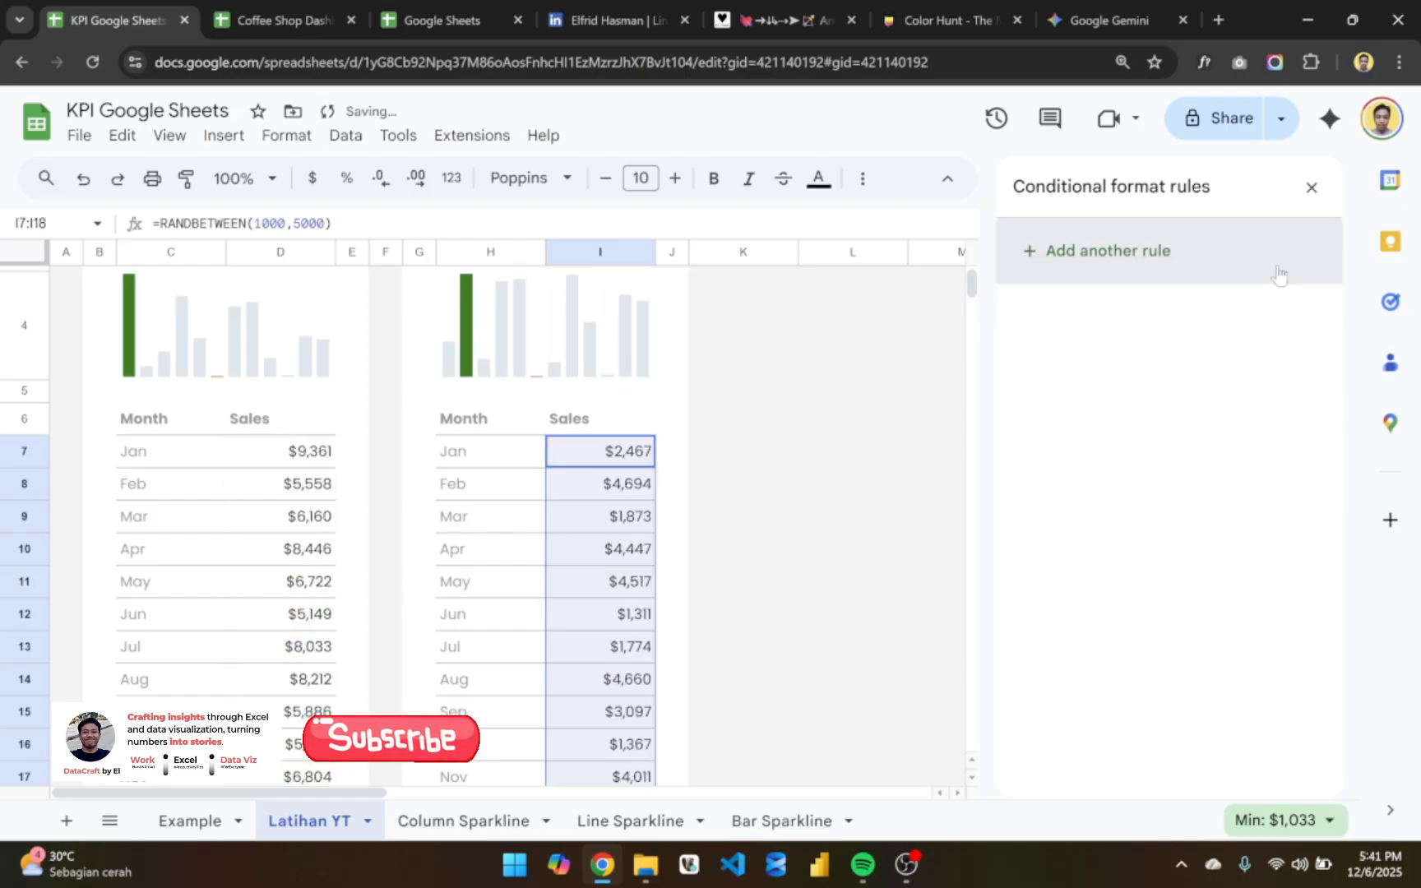
left_click(1312, 188)
left_click(300, 460)
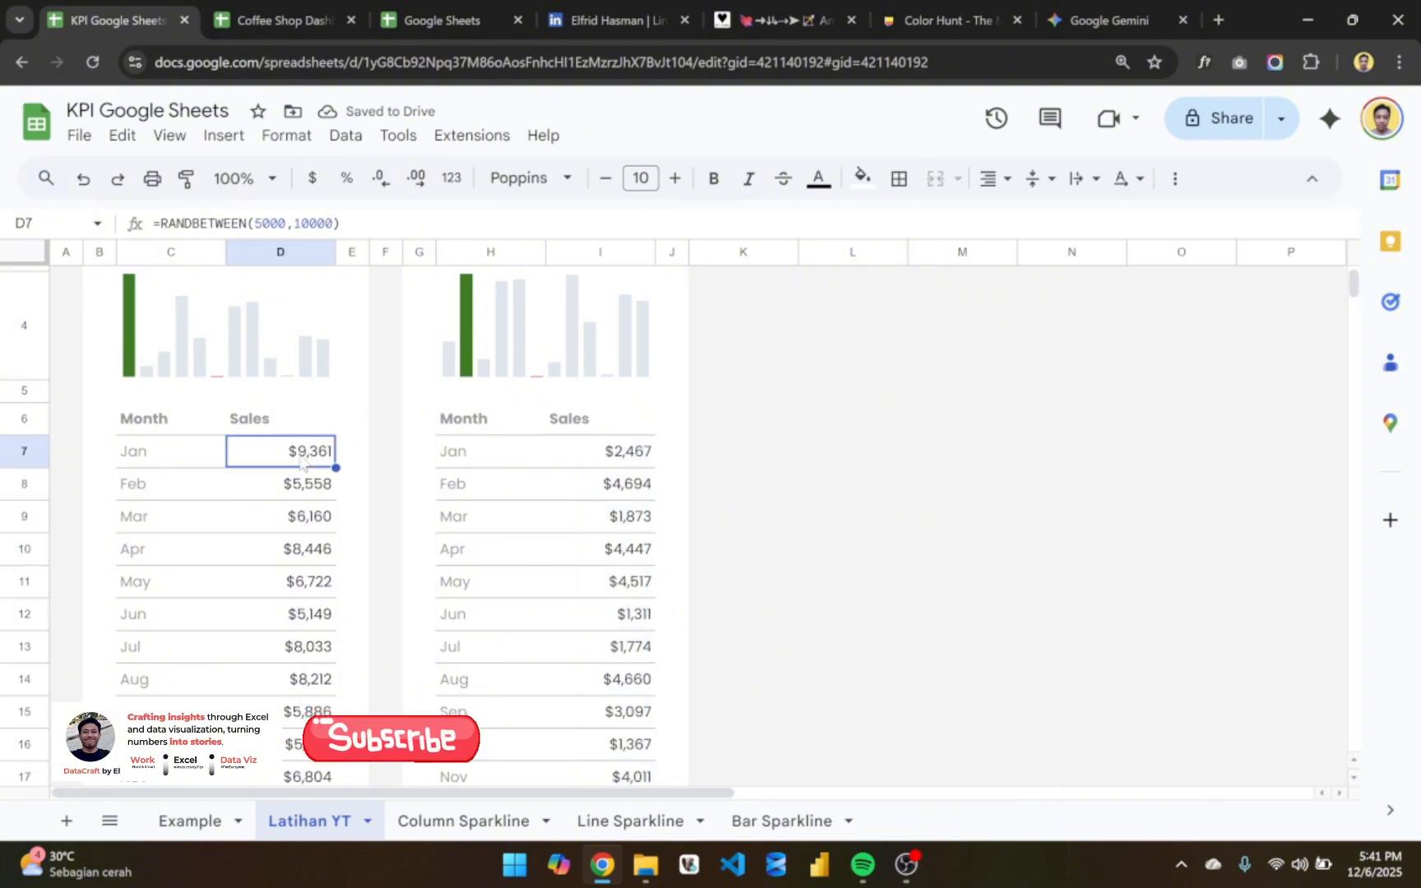
- Apply a red-white-green color scale conditional format to the monthly sales values in D7:D18
key("ctrl+shift+Down")
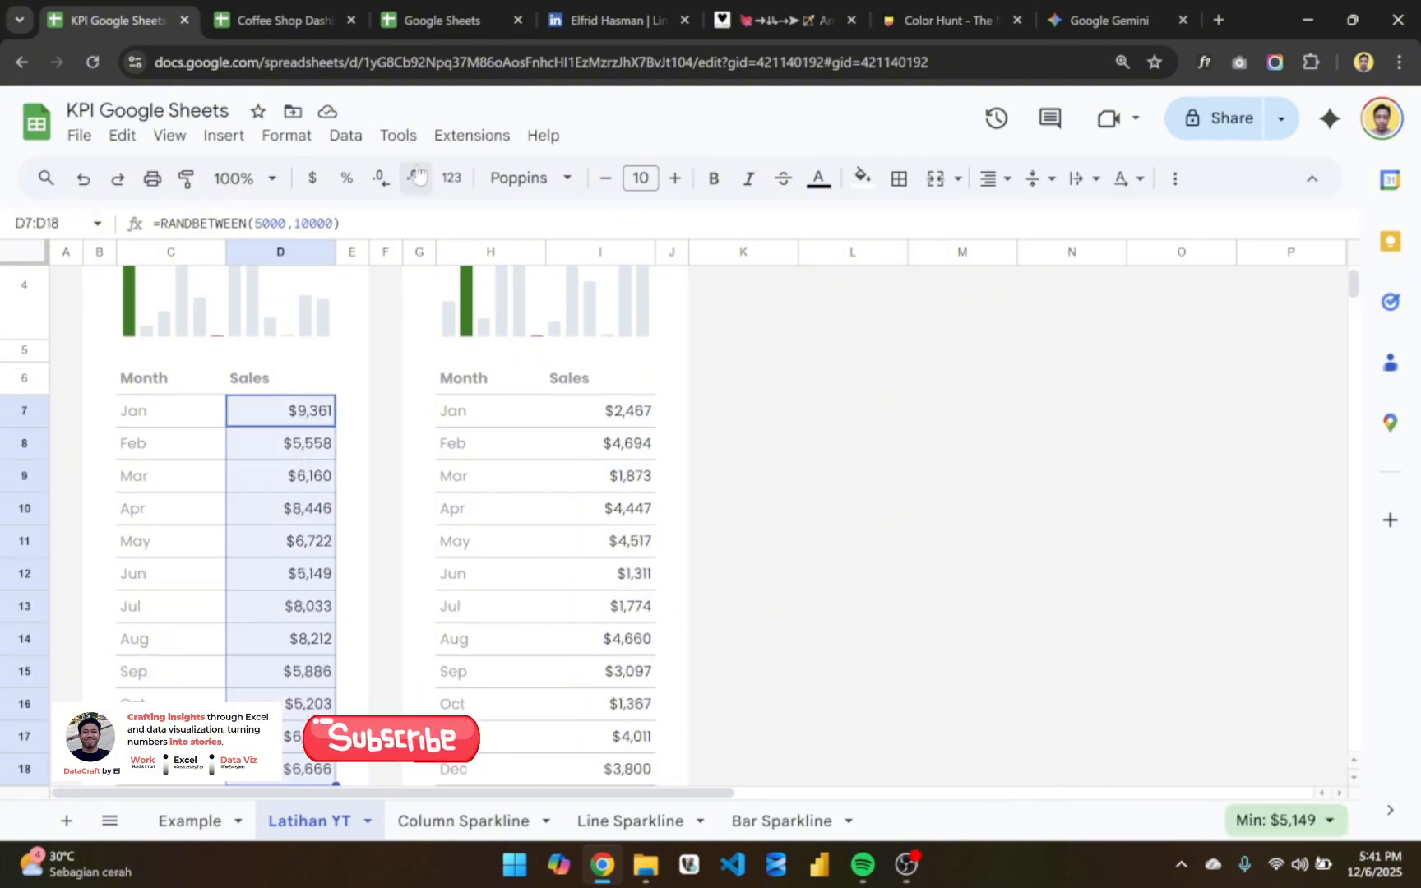
left_click(317, 140)
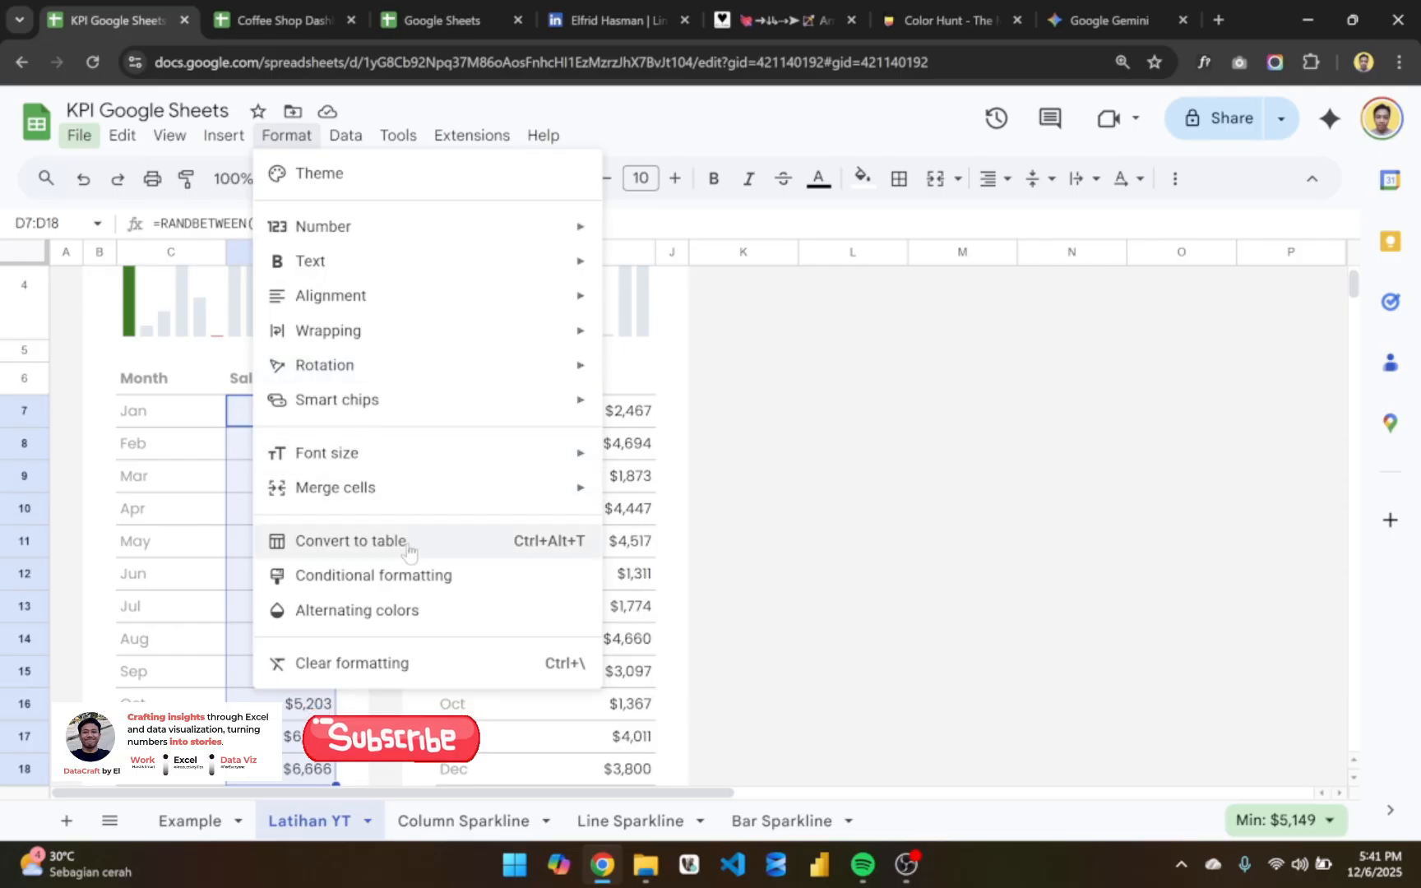
left_click(429, 576)
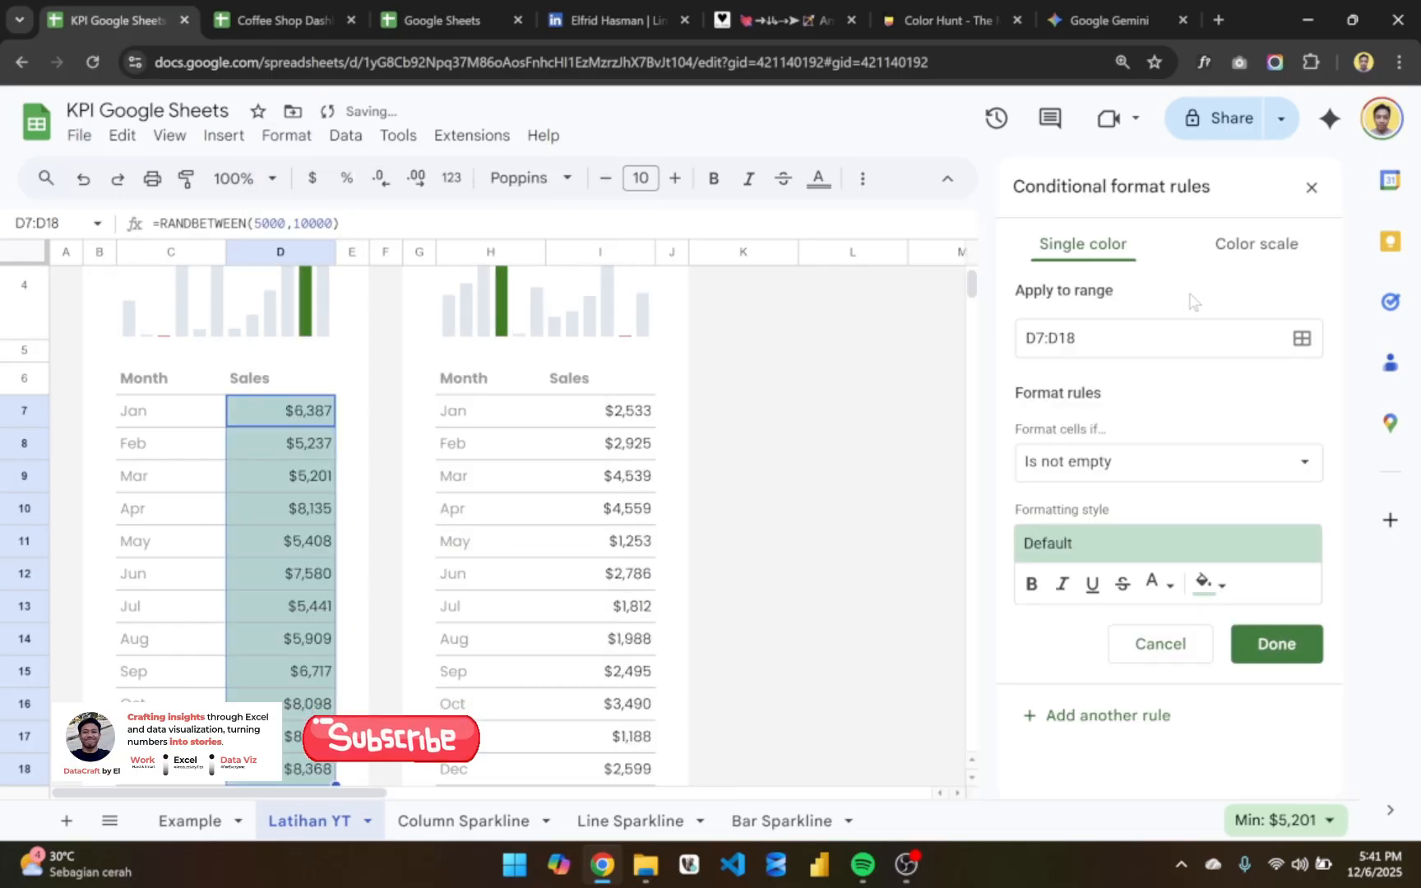
left_click(1248, 246)
left_click(1118, 477)
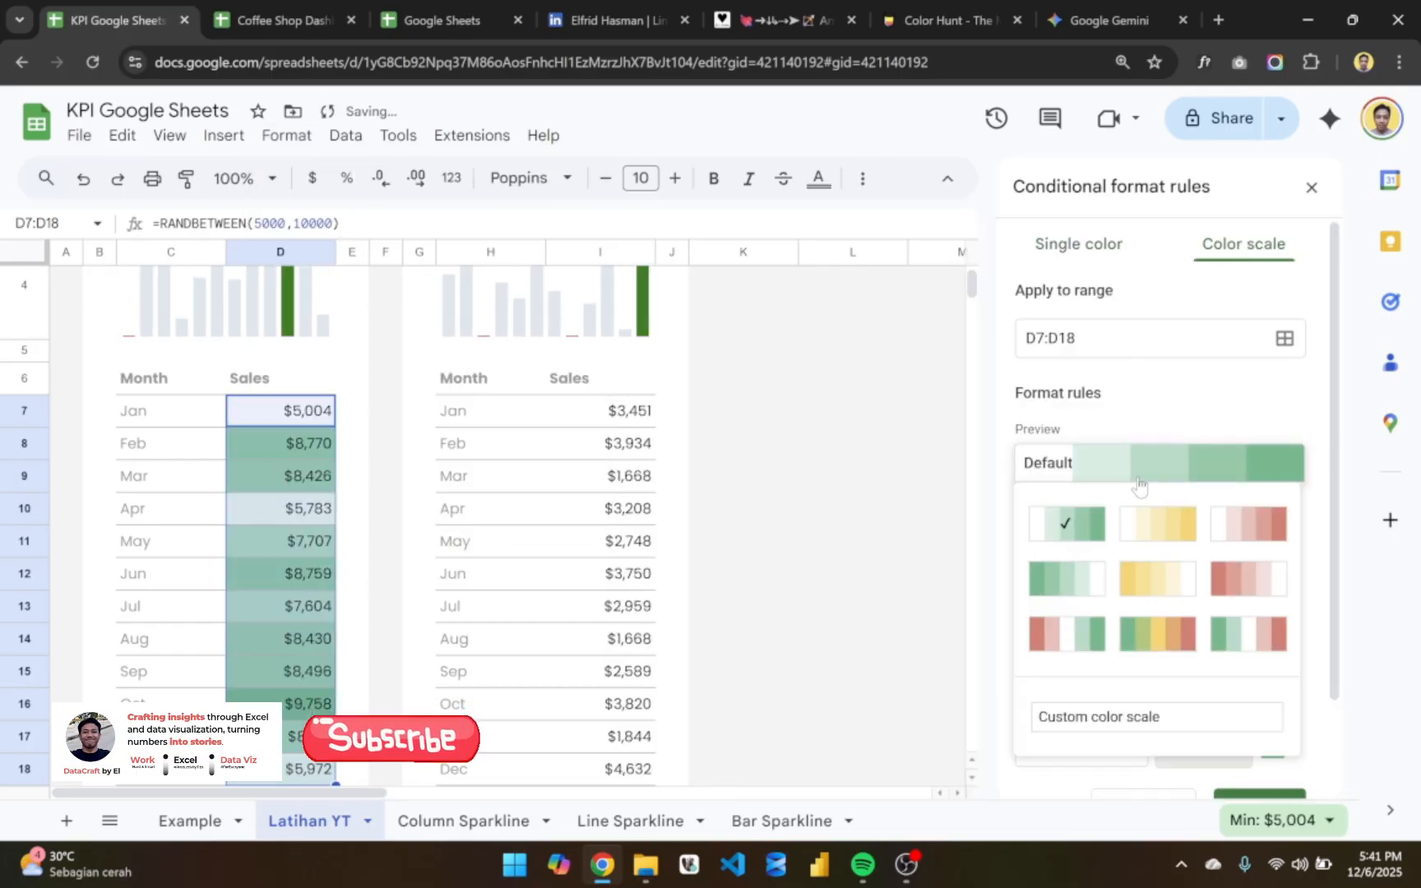
left_click(1066, 634)
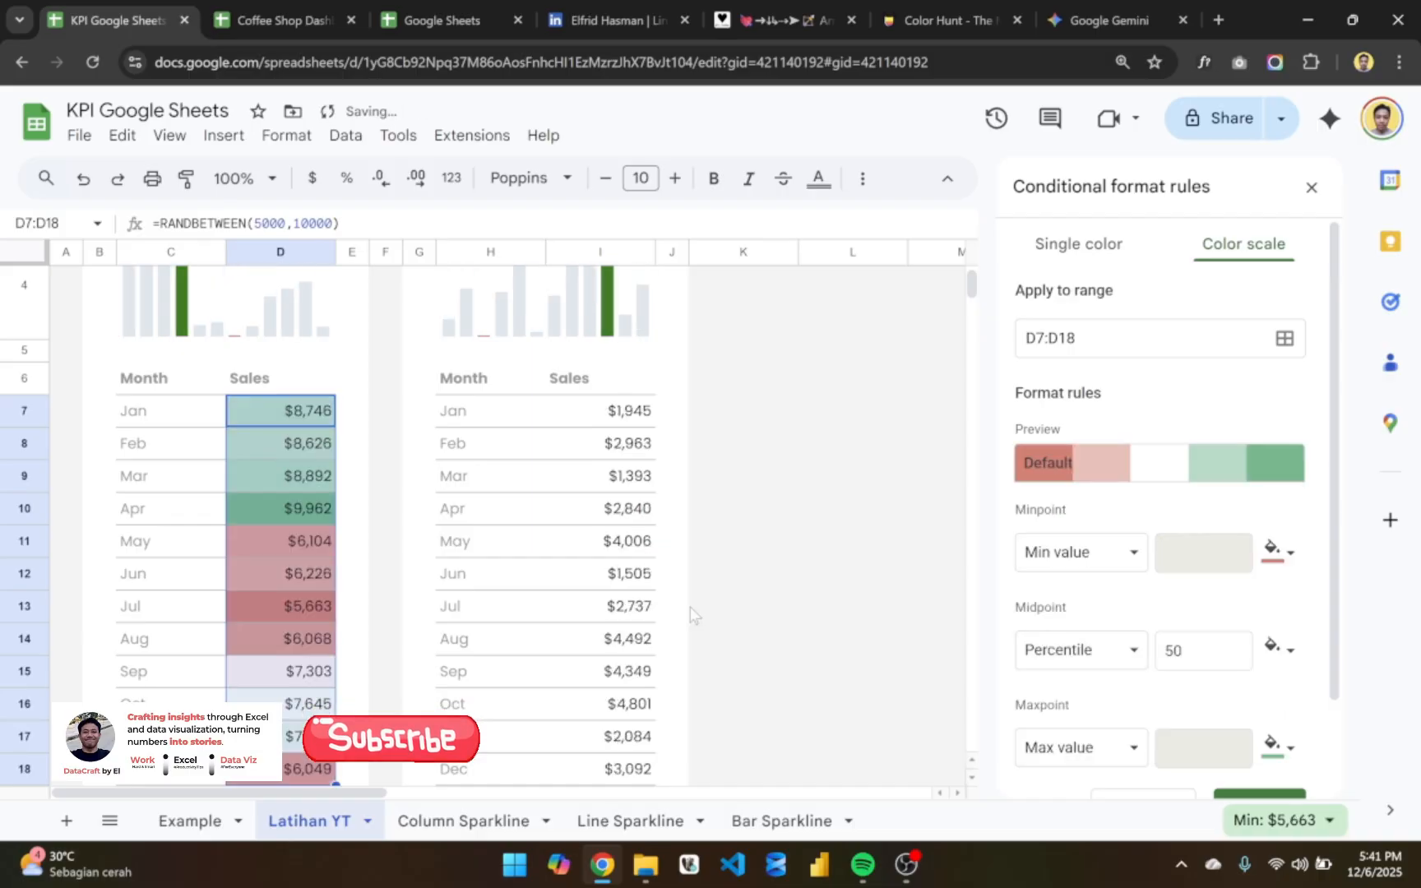
scroll(691, 615, "down", 3)
scroll(691, 615, "up", 3)
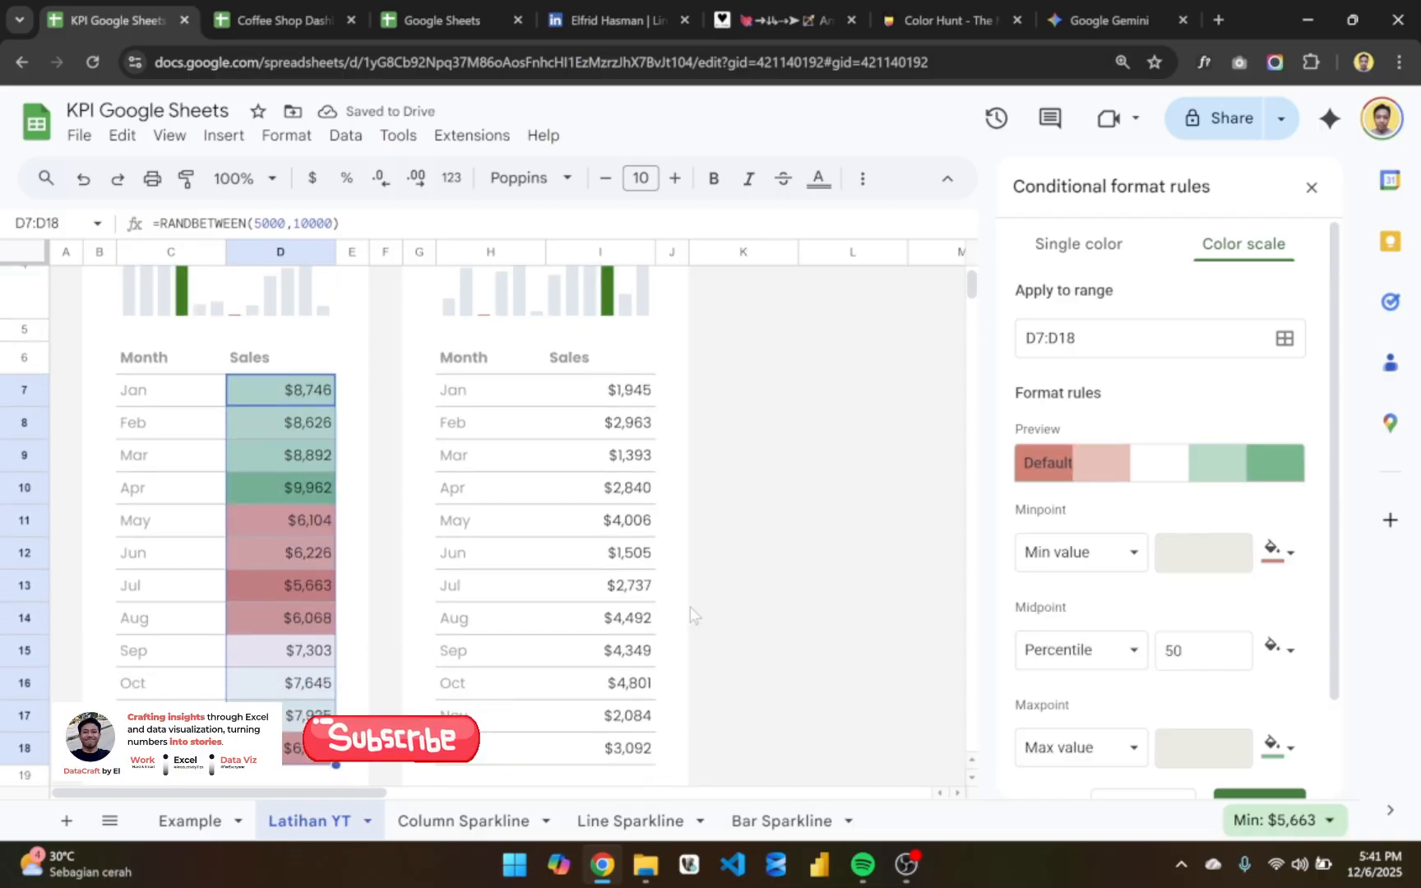
scroll(1267, 638, "down", 3)
left_click(1256, 692)
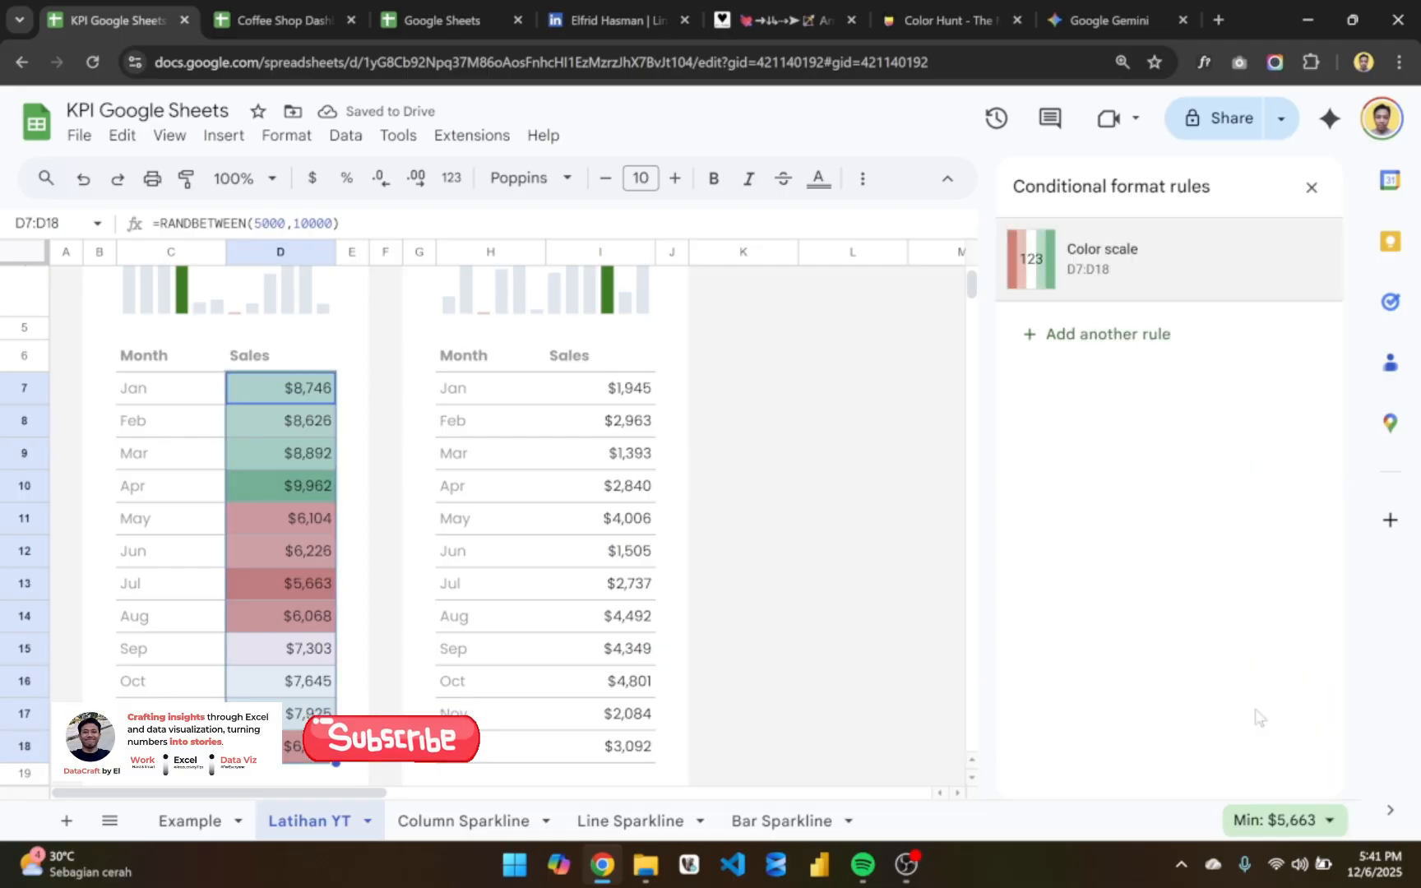
scroll(786, 530, "down", 3)
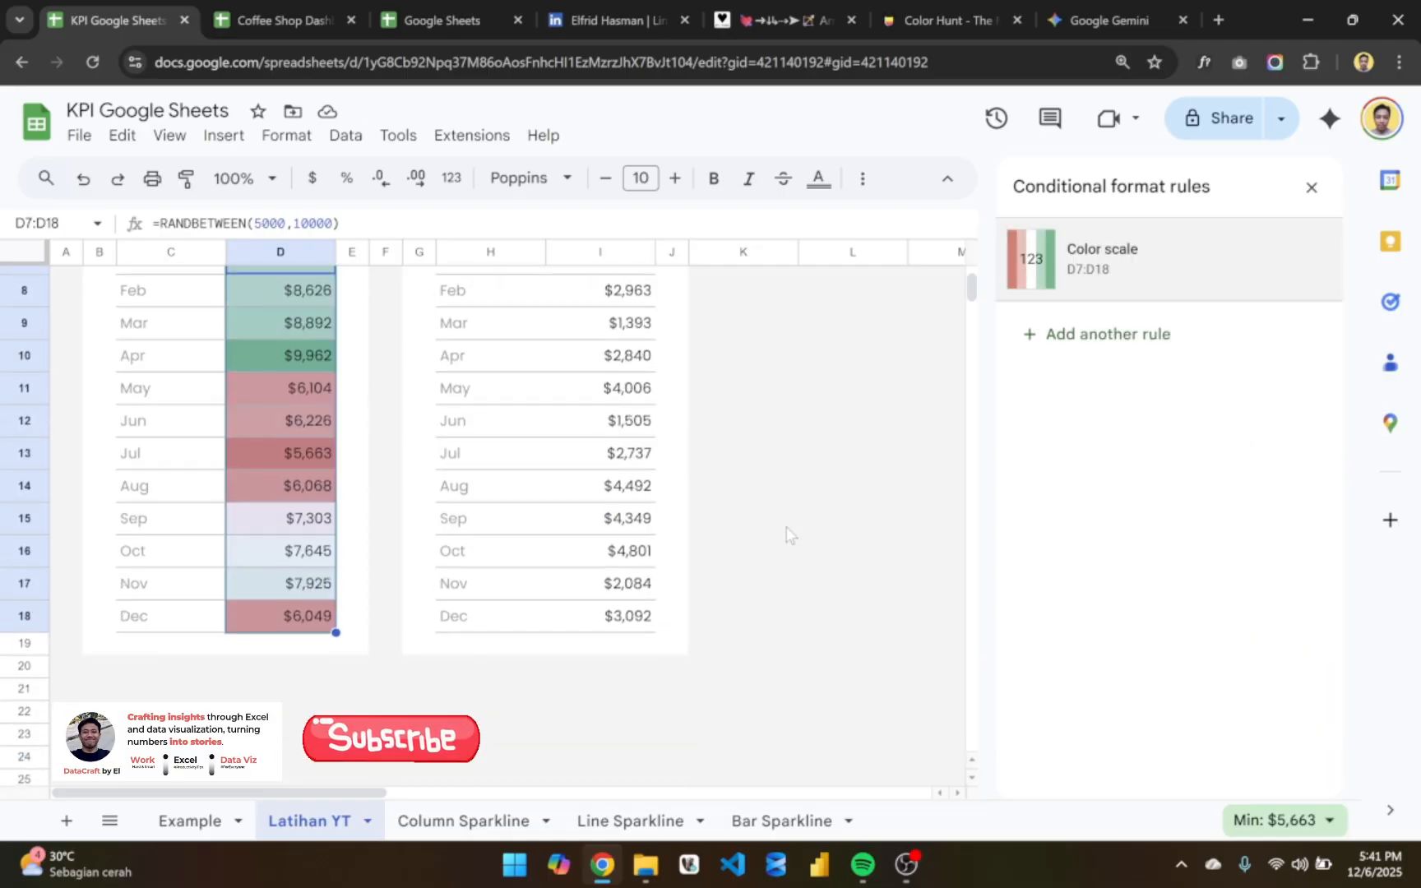
left_click(786, 530)
scroll(786, 530, "up", 5)
left_click(416, 304)
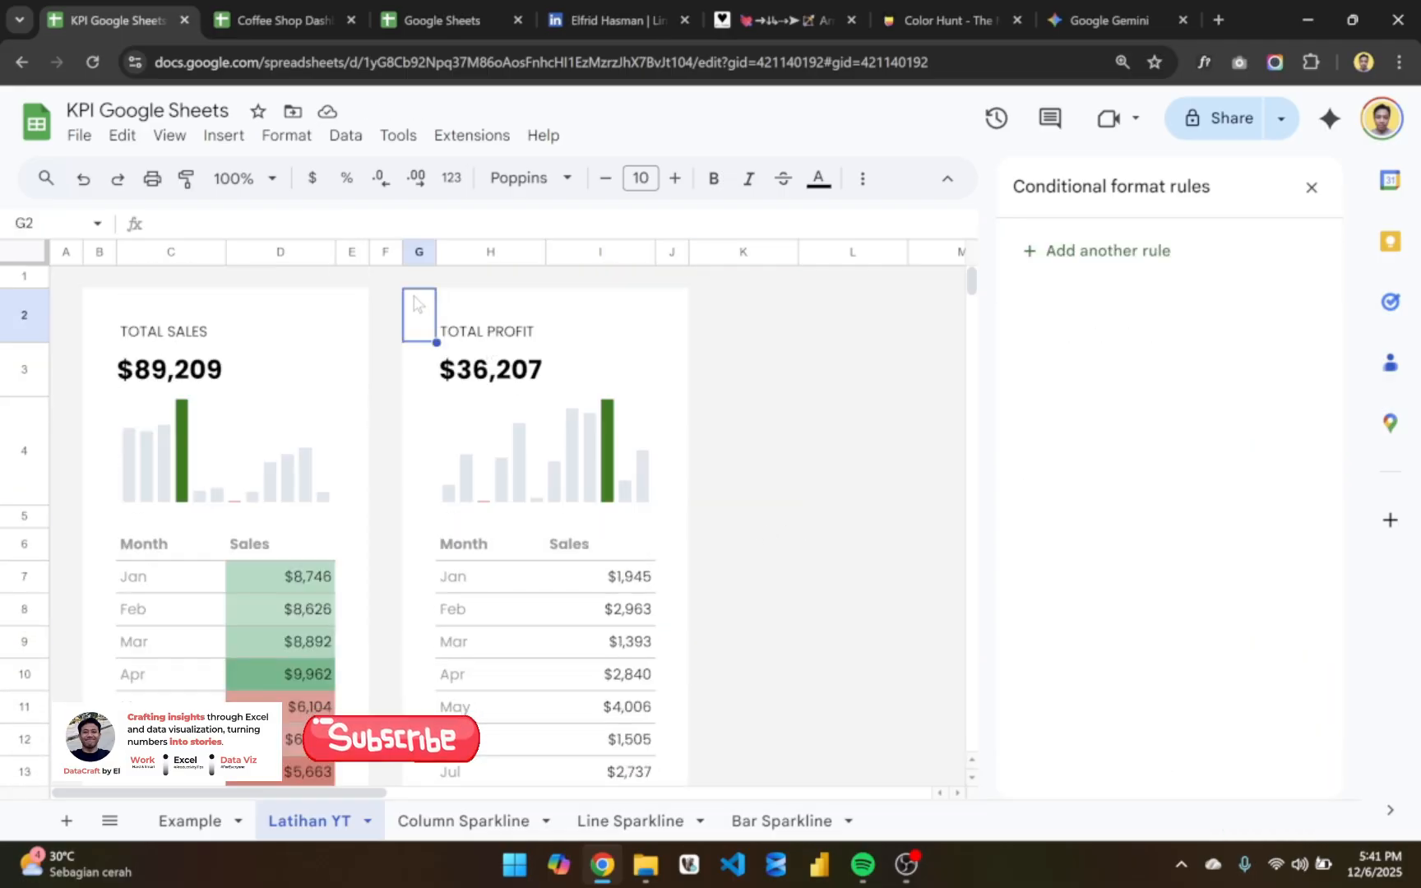
key("shift+Right")
key("shift+Right")
key("shift+Right")
key("ctrl+shift+Down")
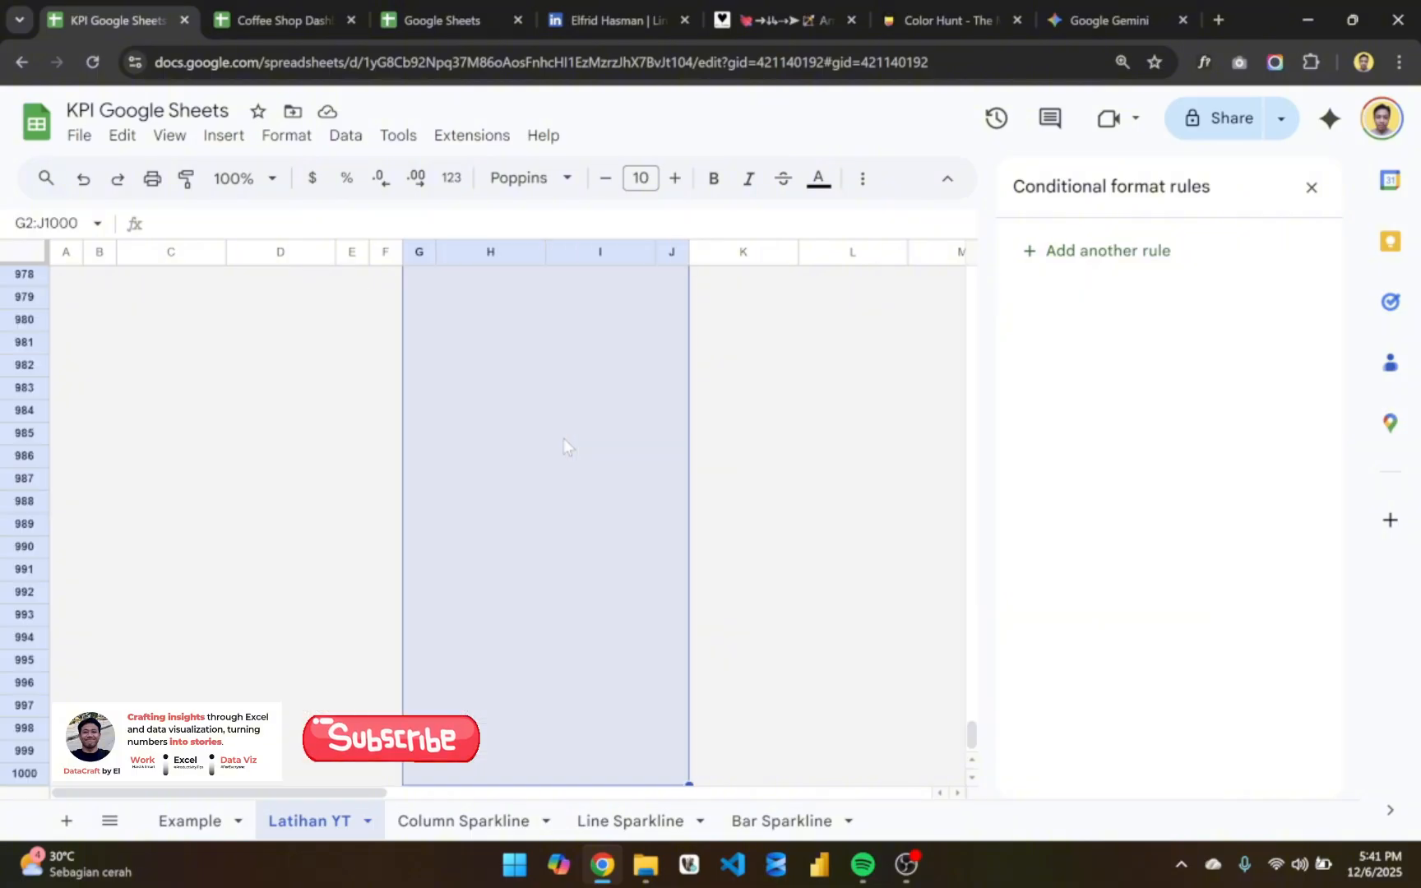
key("ctrl+shift+Up")
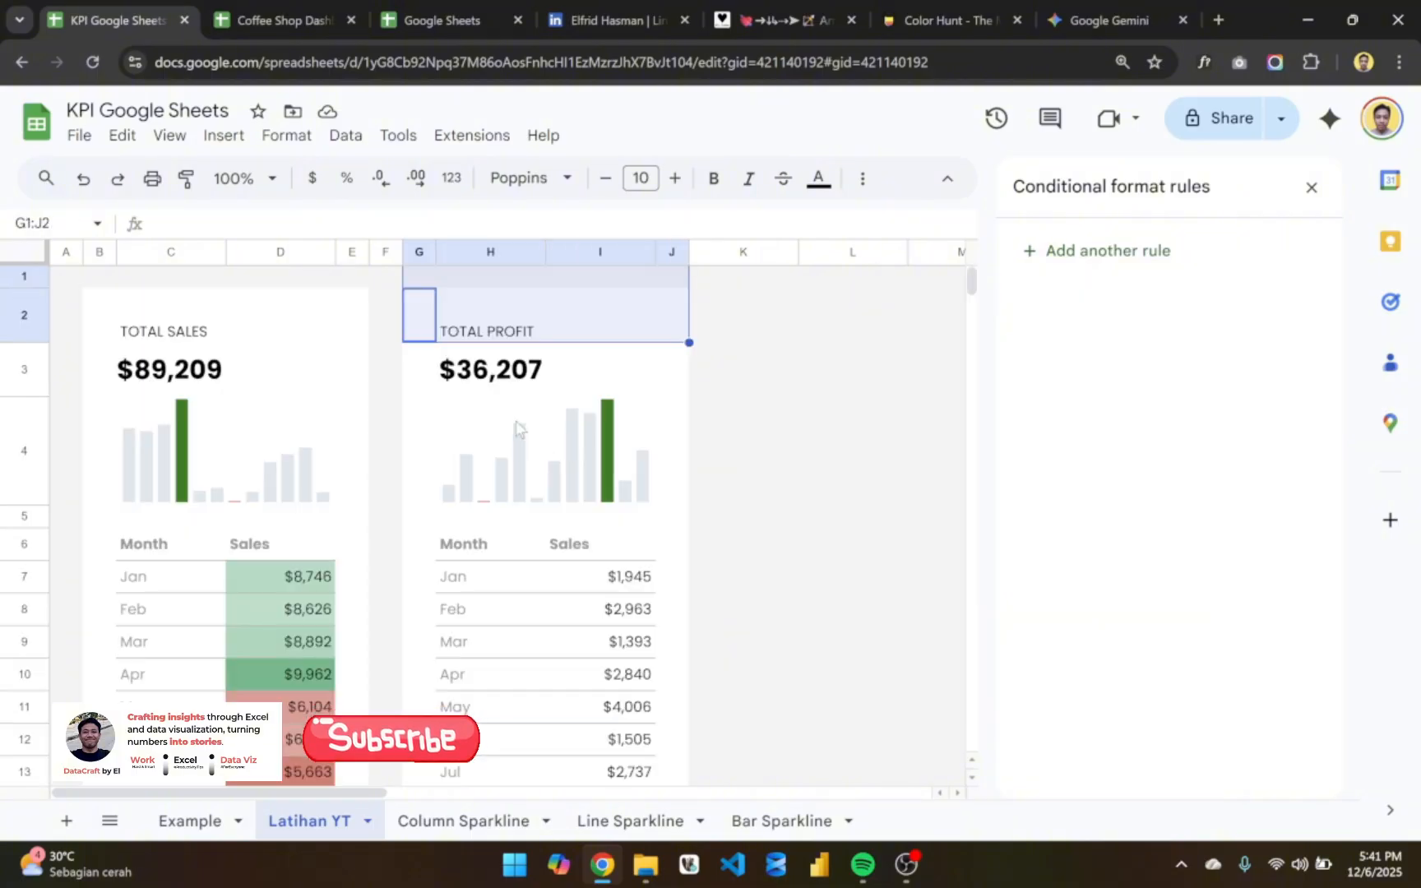
- Copy the TOTAL PROFIT card's columns G:J and paste them starting at L1
left_click(417, 251)
key("shift+Right")
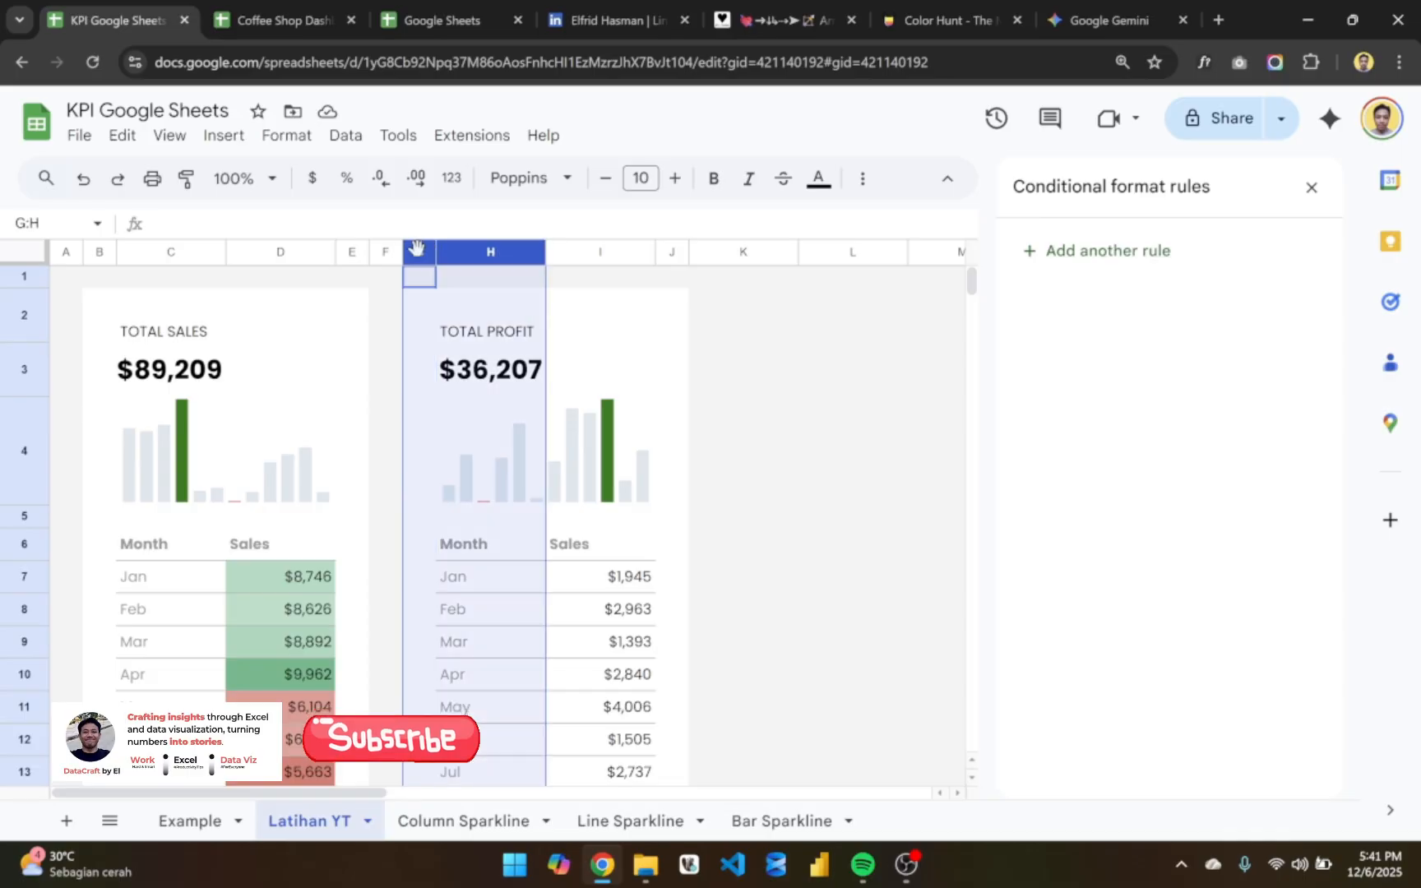
key("shift+Right")
key("shift+Right")
key("shift+Right")
key("shift+Left")
key("ctrl+c")
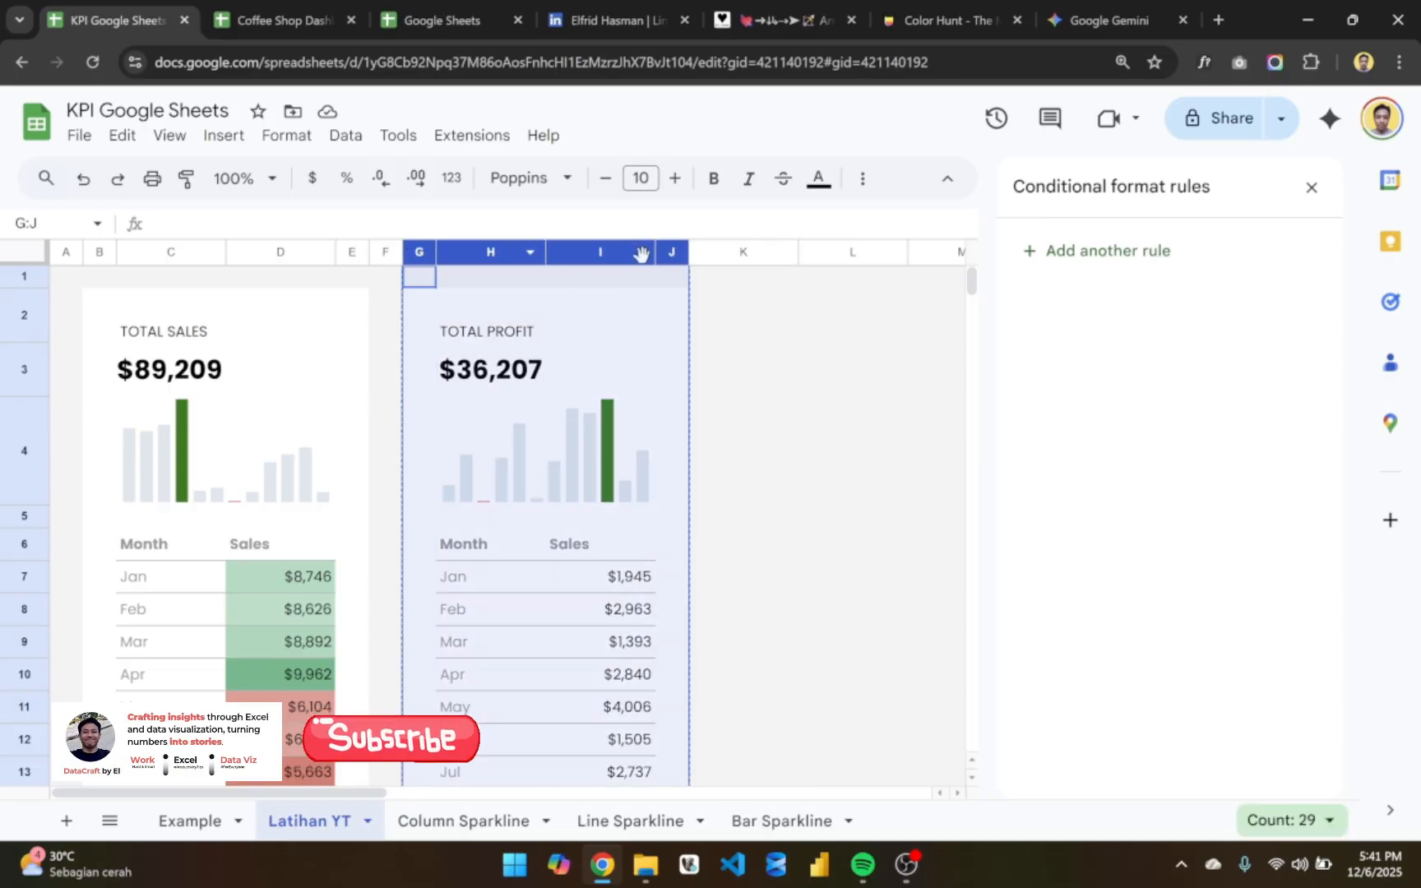
left_click(835, 280)
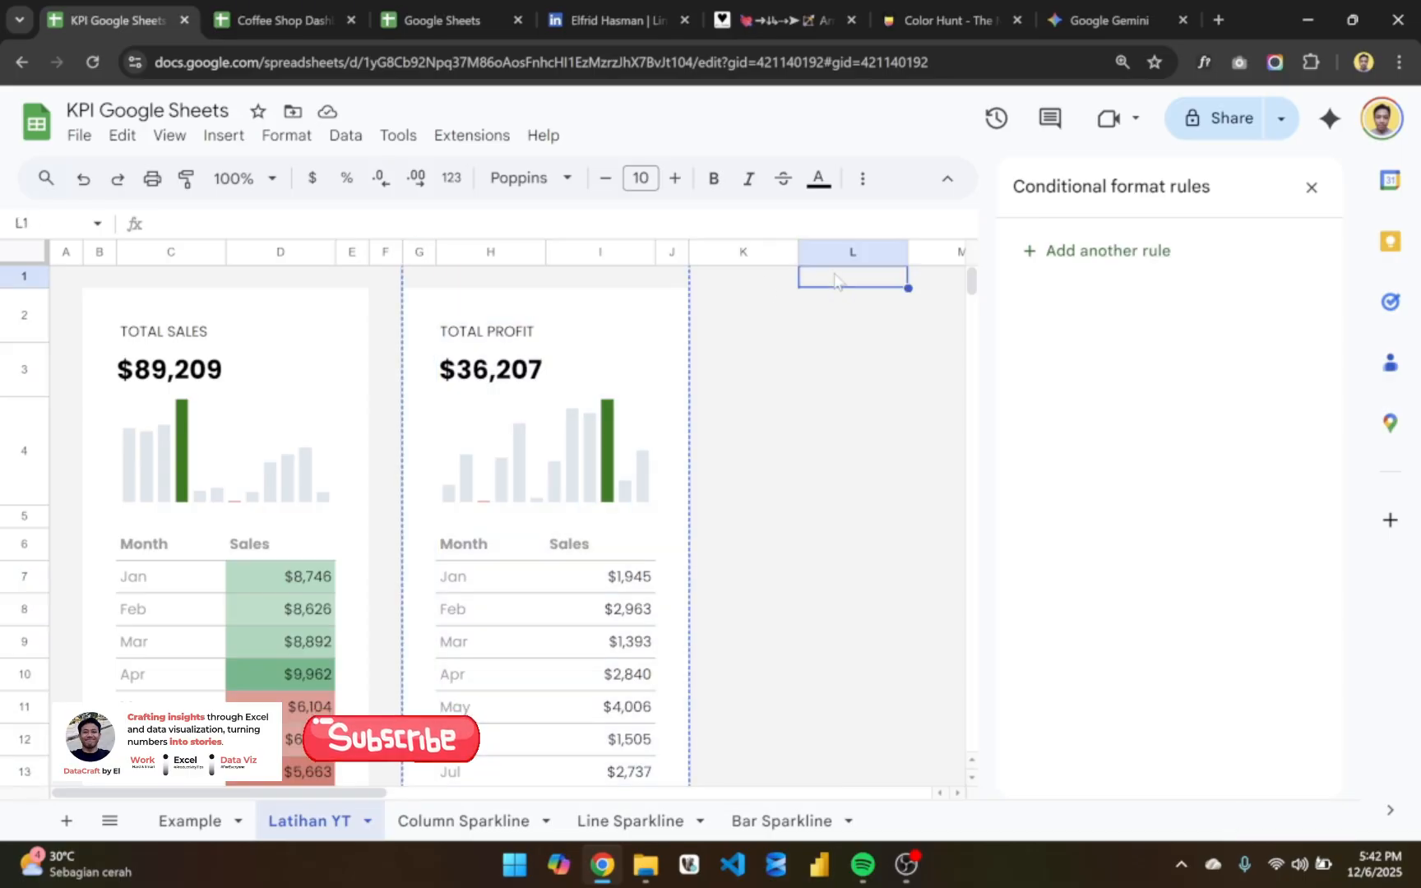
key("ctrl+v")
scroll(834, 411, "right", 3)
- Resize spacer column K between the second and third cards to 30 pixels
left_click(541, 315)
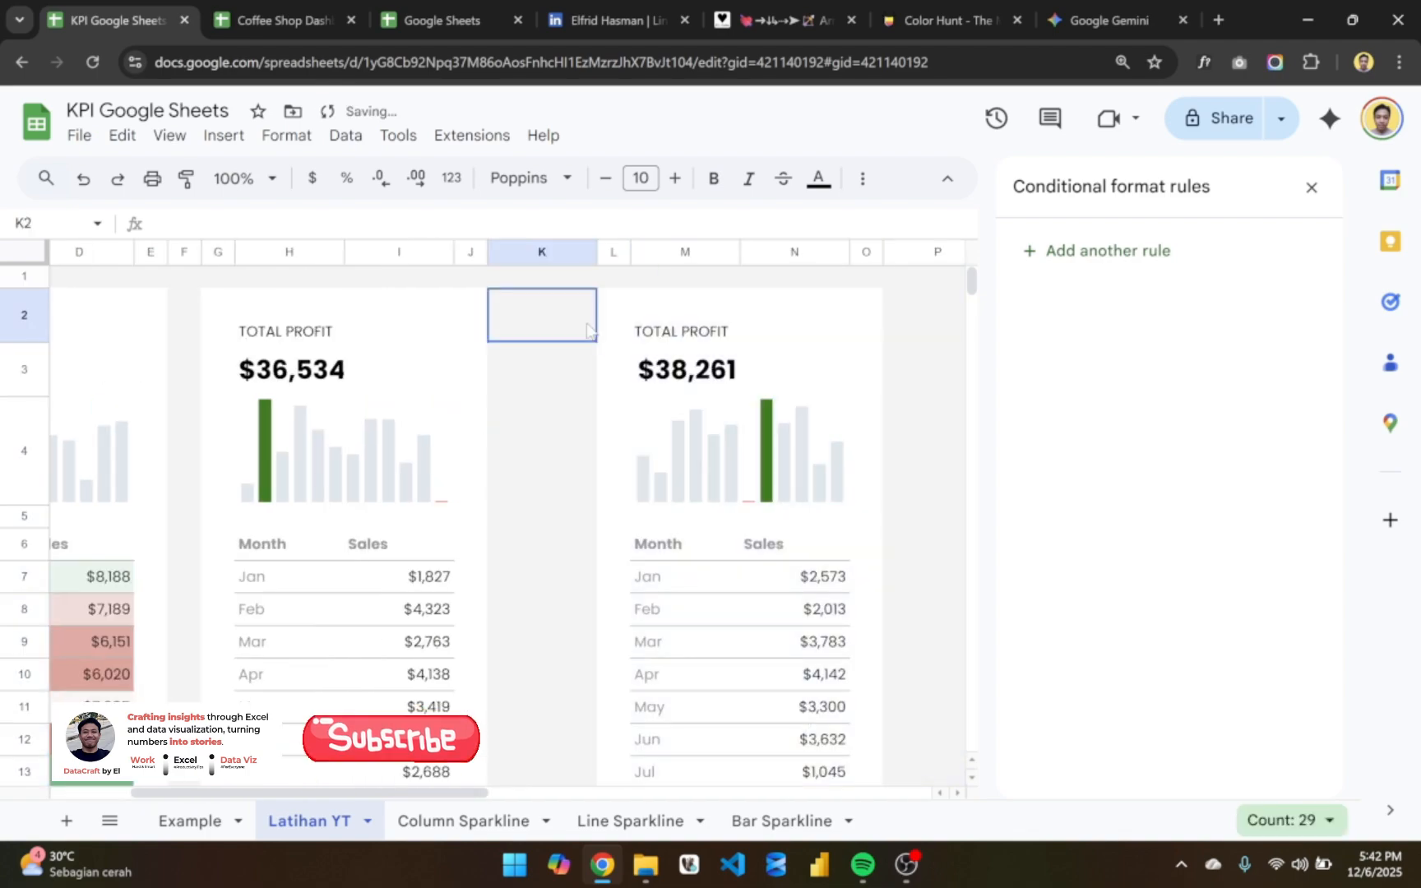
left_click(540, 252)
right_click(540, 251)
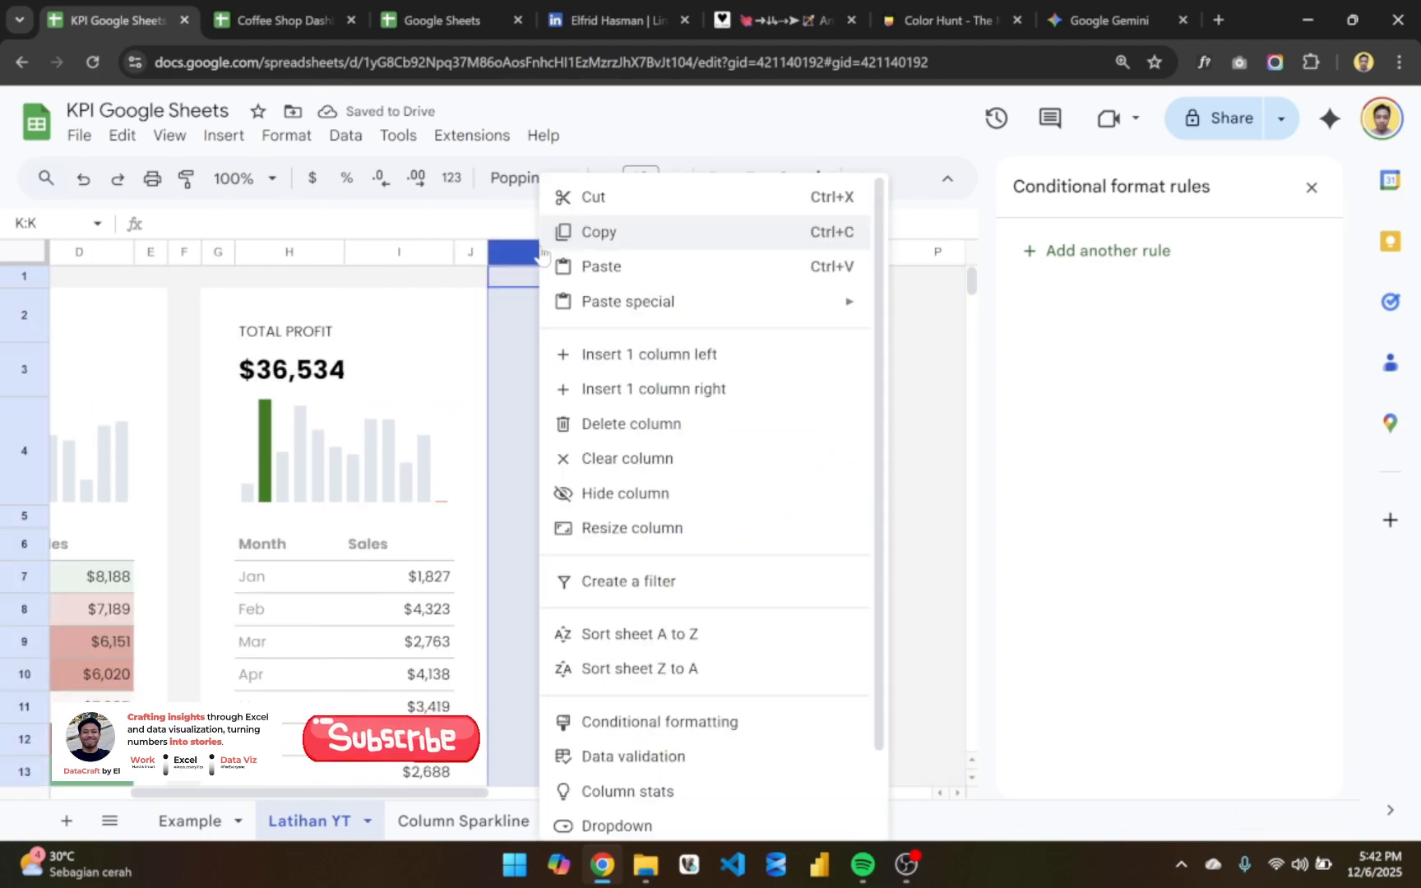
left_click(634, 529)
type("30")
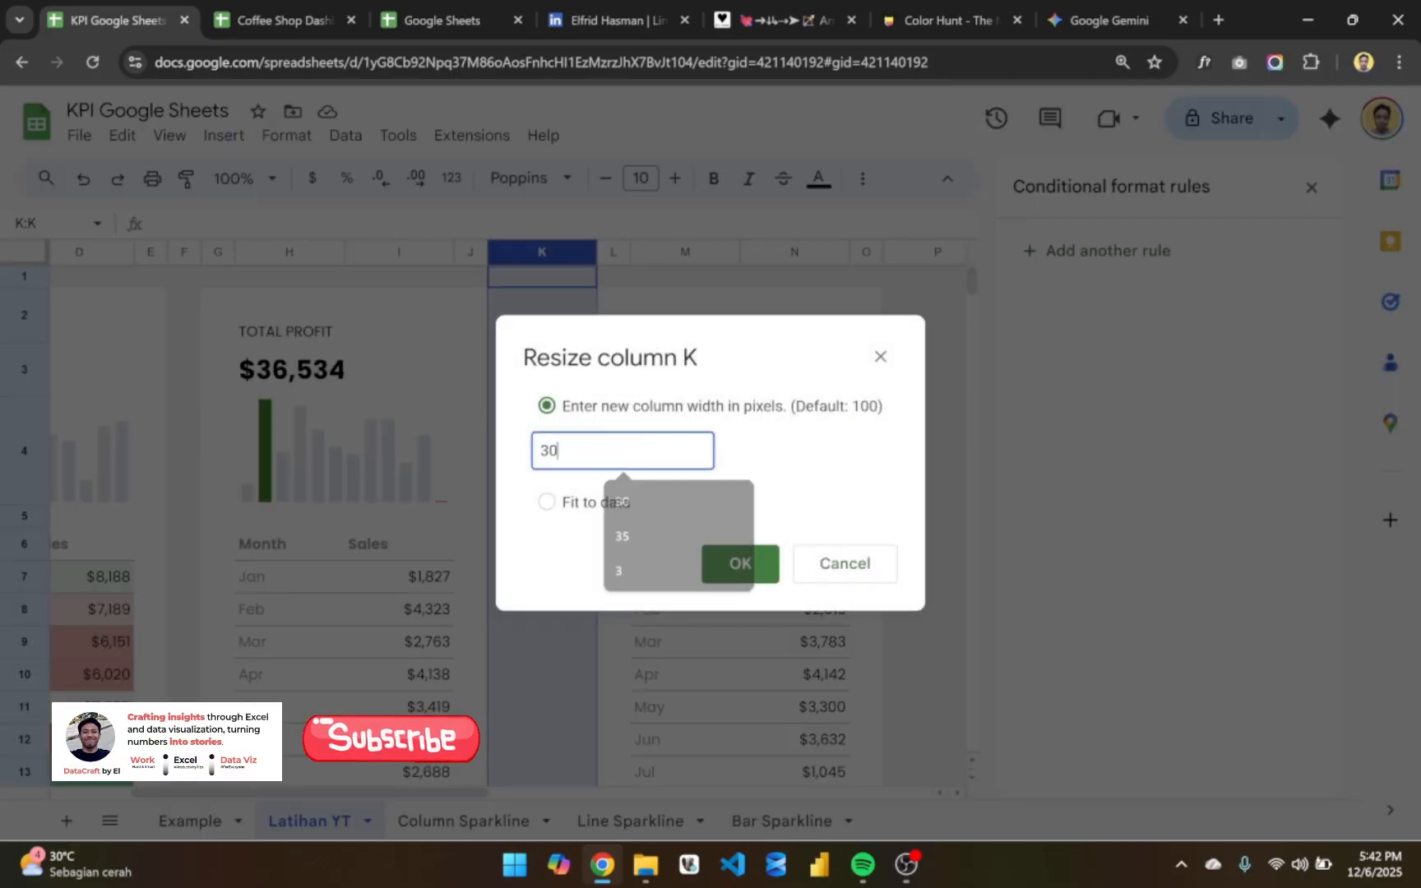
key("Return")
left_click(662, 448)
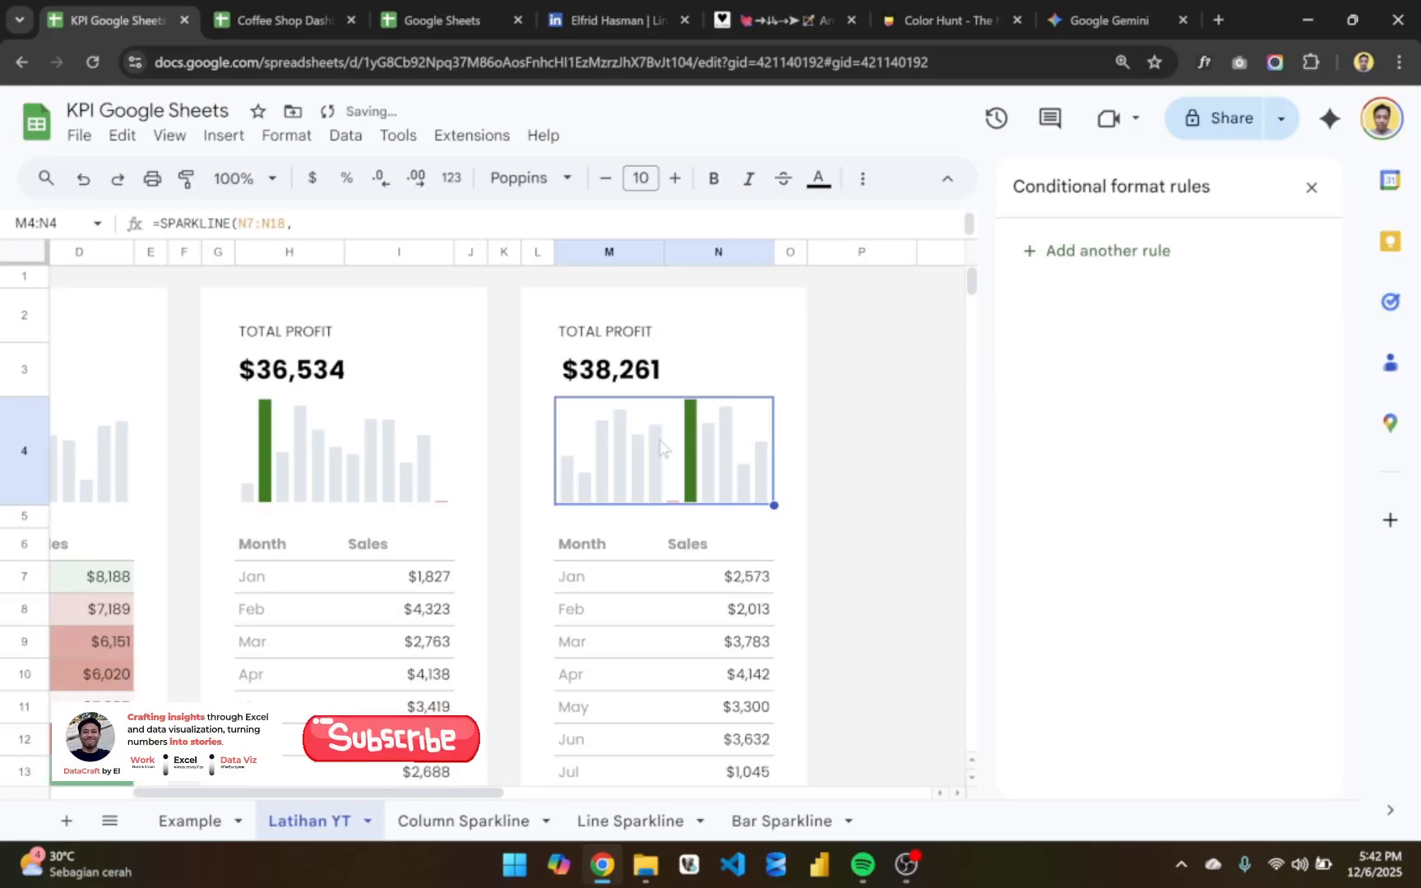
- Retitle the third card in M2 as TOTAL QTY
scroll(662, 448, "left", 3)
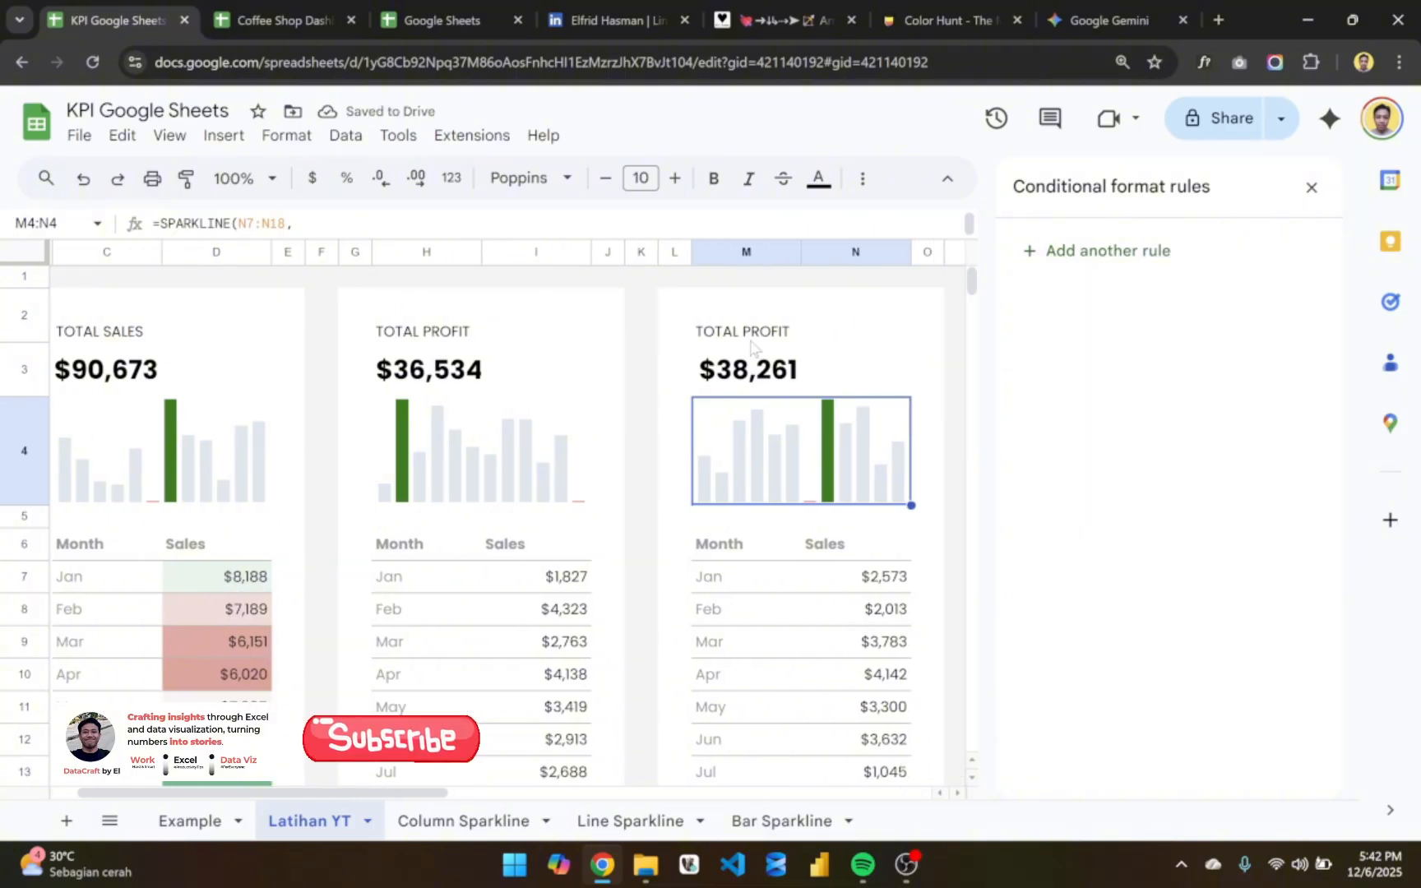
left_click(752, 333)
double_click(764, 331)
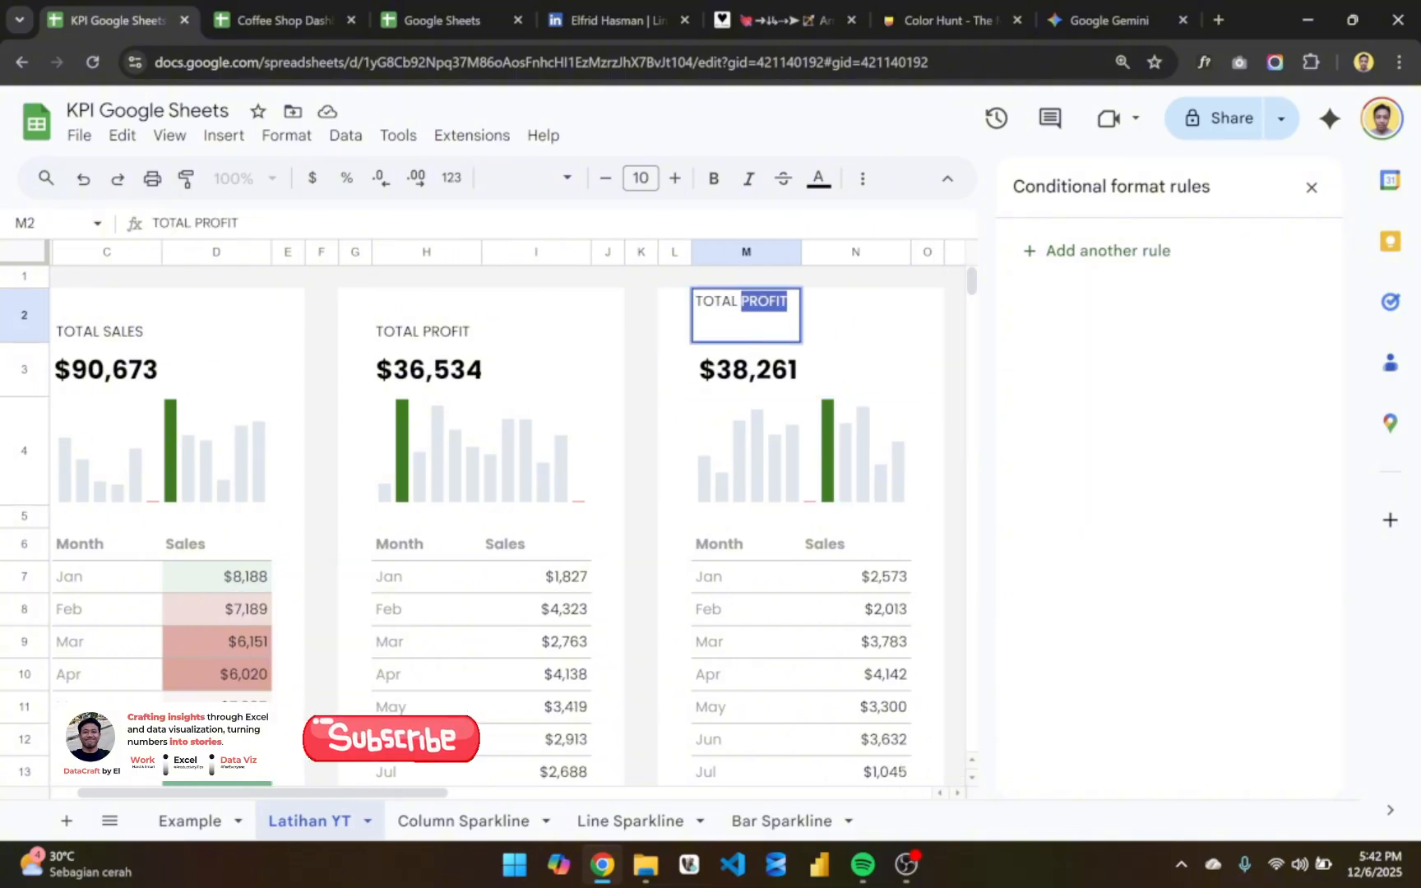
type("QTY")
key("Return")
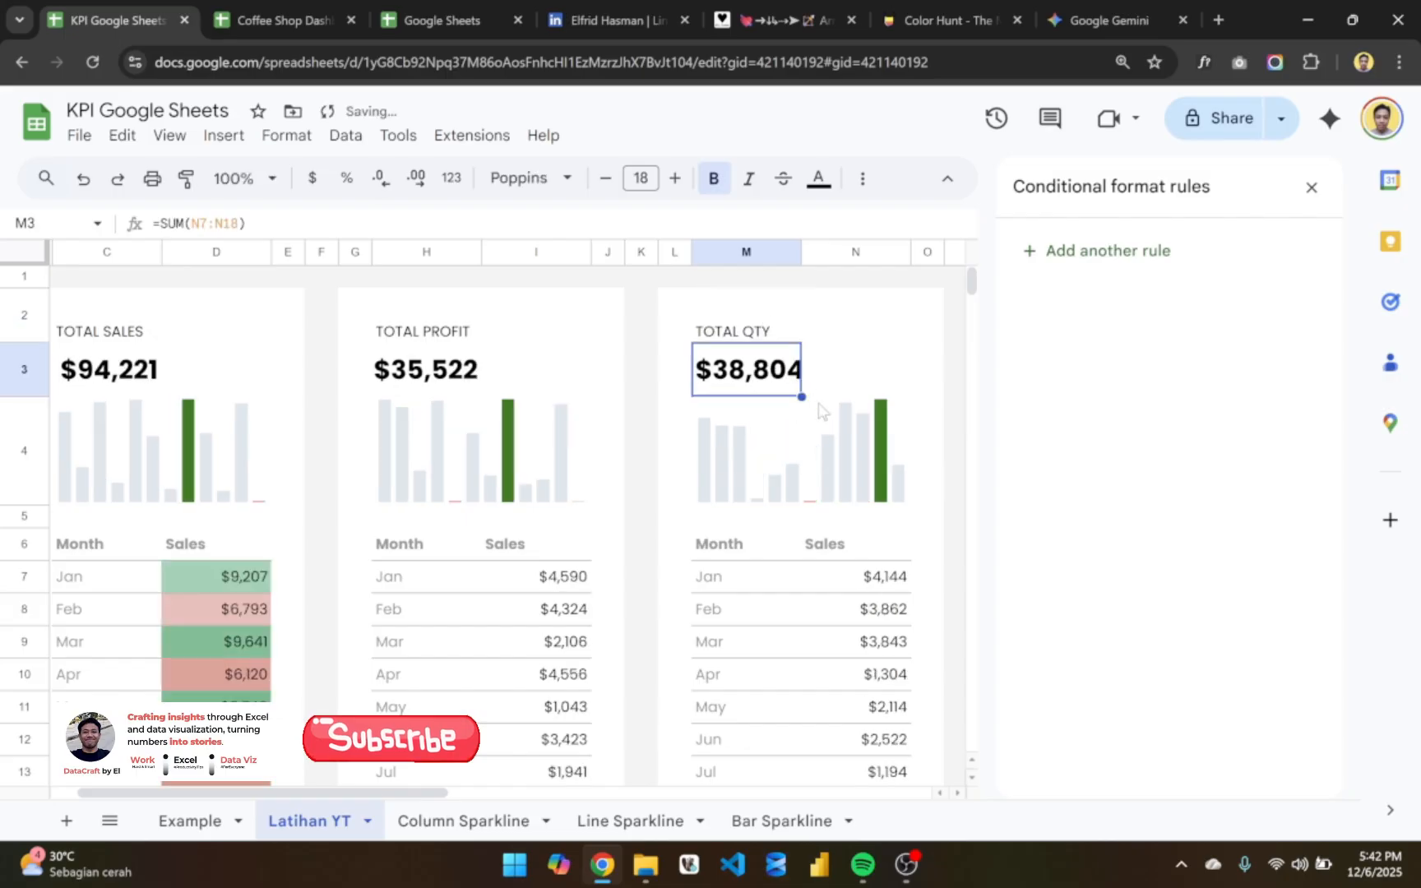
scroll(764, 411, "right", 2)
key("Right")
scroll(763, 562, "down", 1)
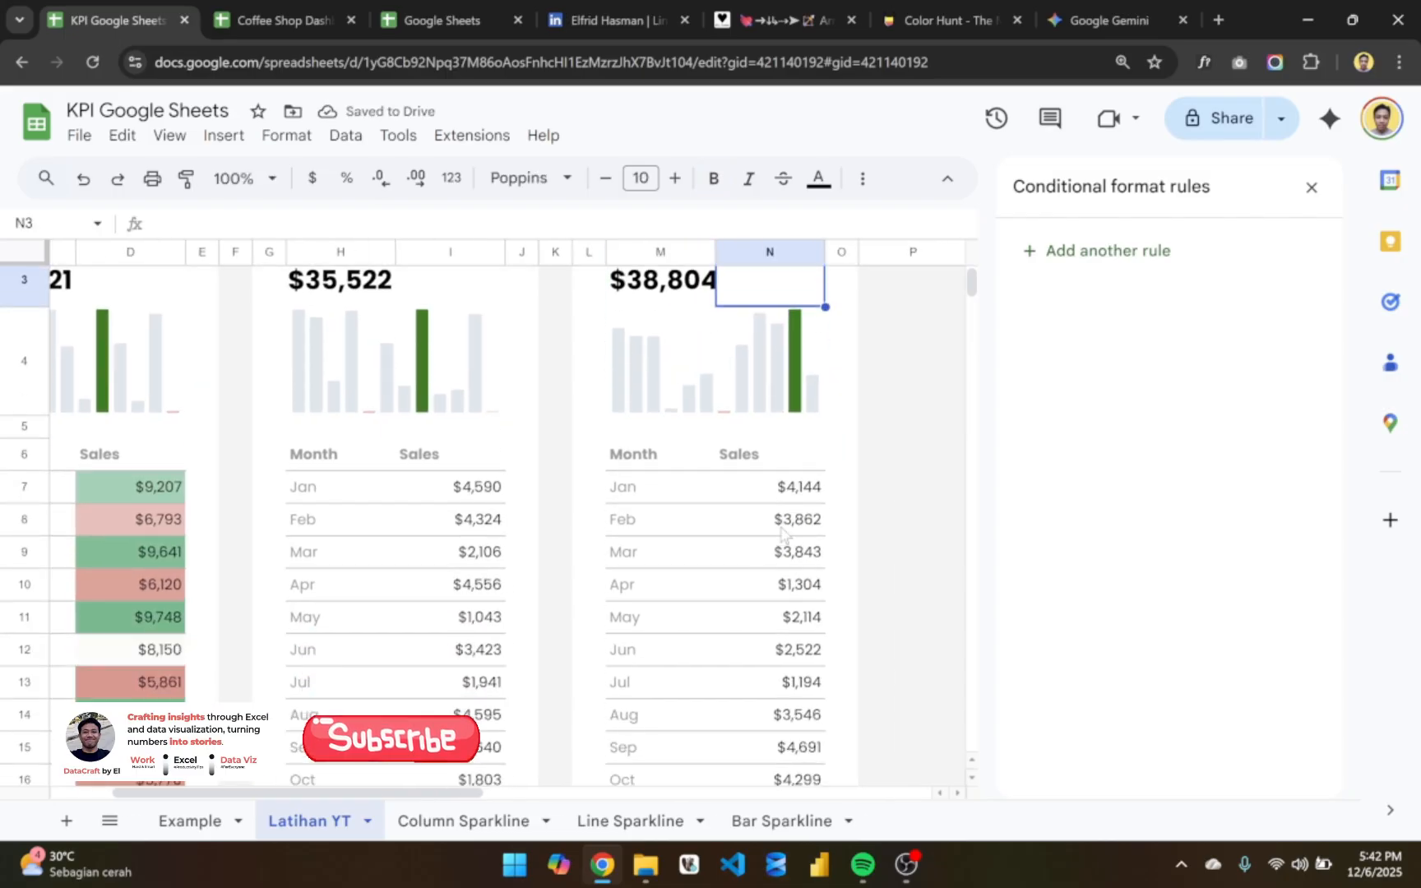
double_click(718, 477)
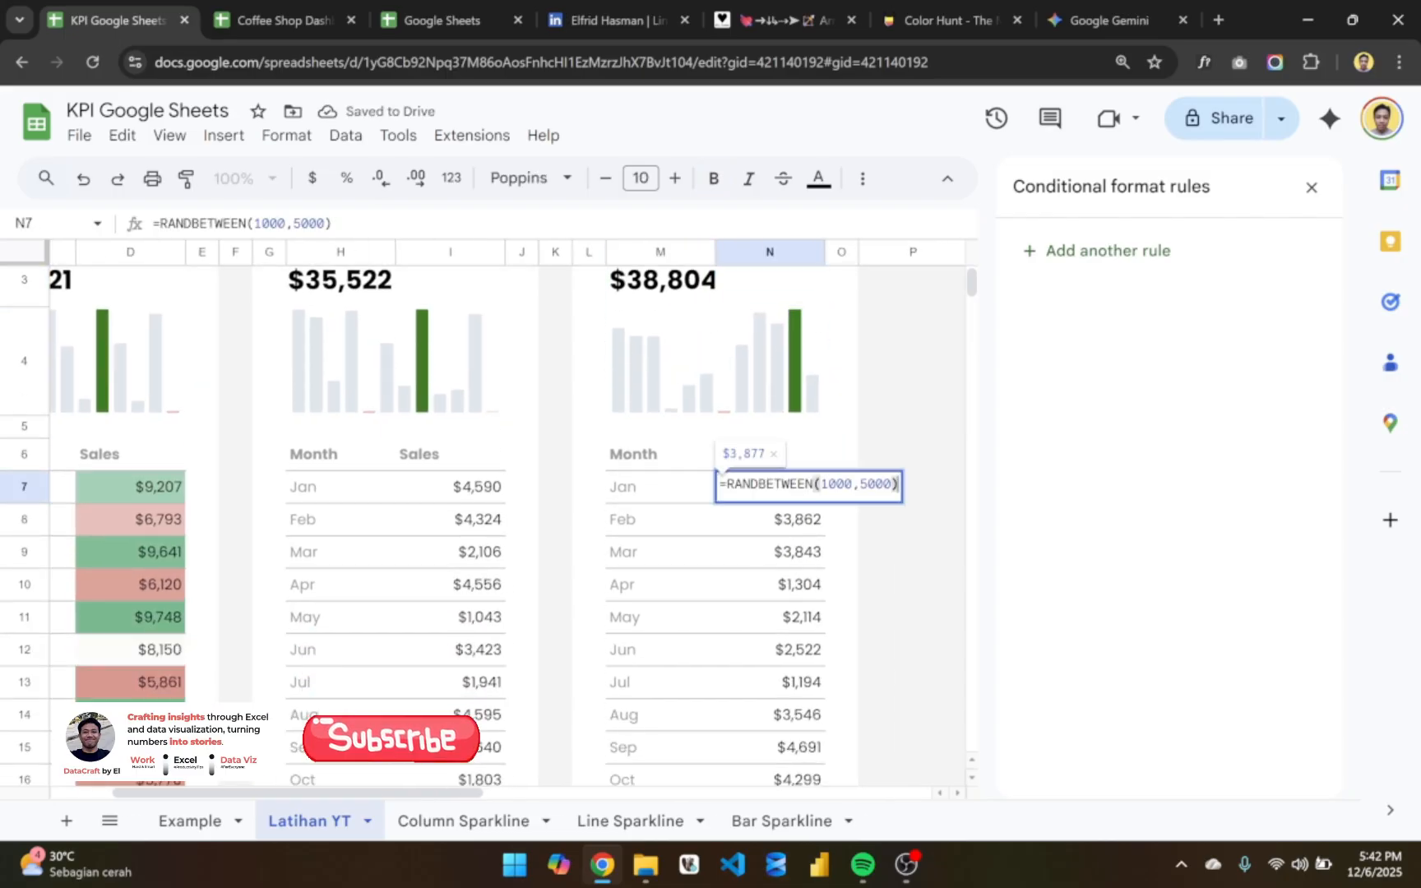
key("Return")
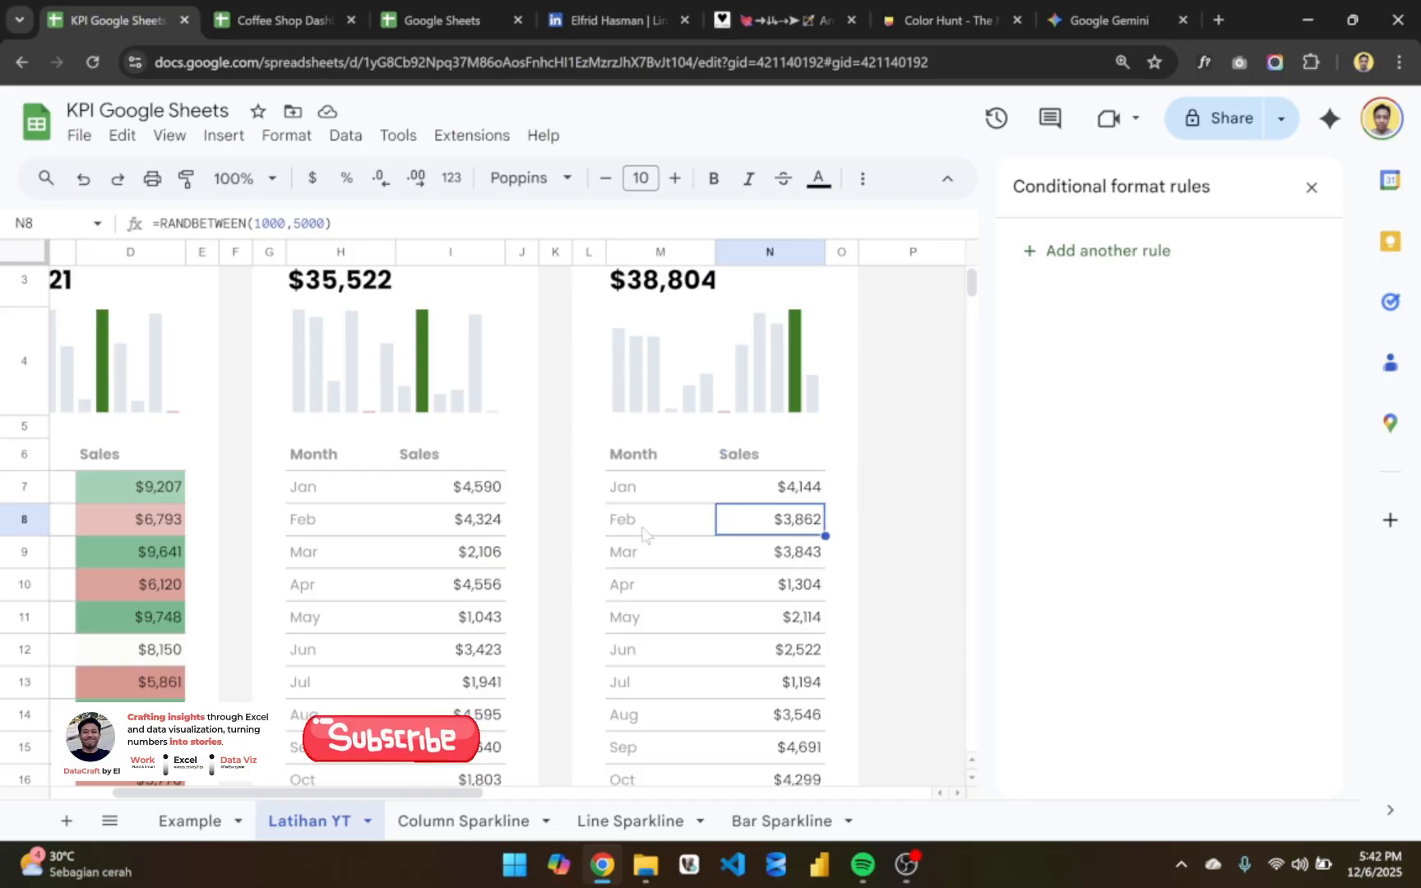
scroll(557, 540, "left", 2)
scroll(551, 538, "right", 3)
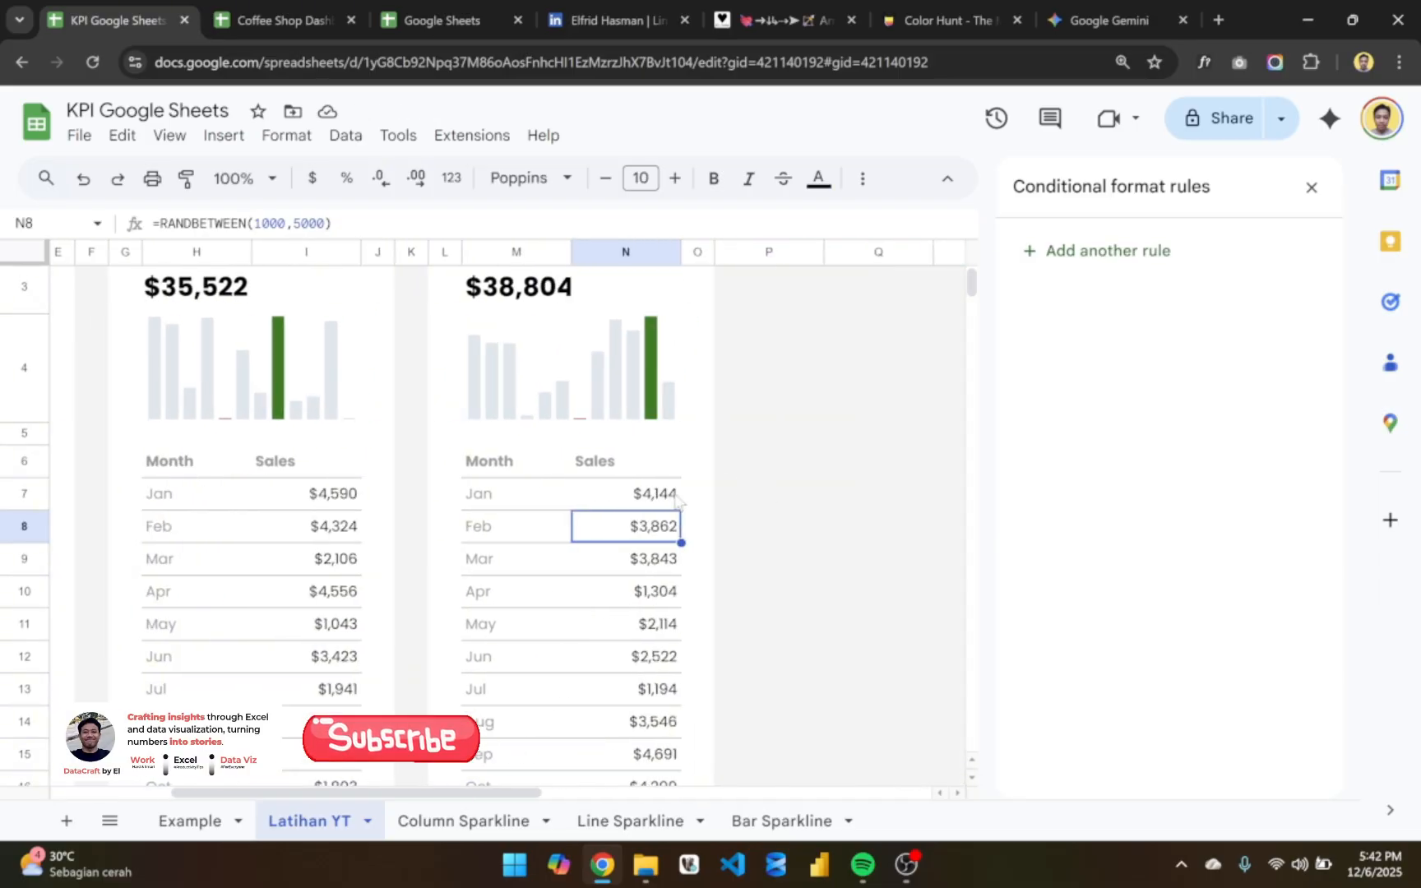
- Change the January formula in N7 of the TOTAL QTY card to =RANDBETWEEN(100,500)
left_click(677, 497)
double_click(676, 496)
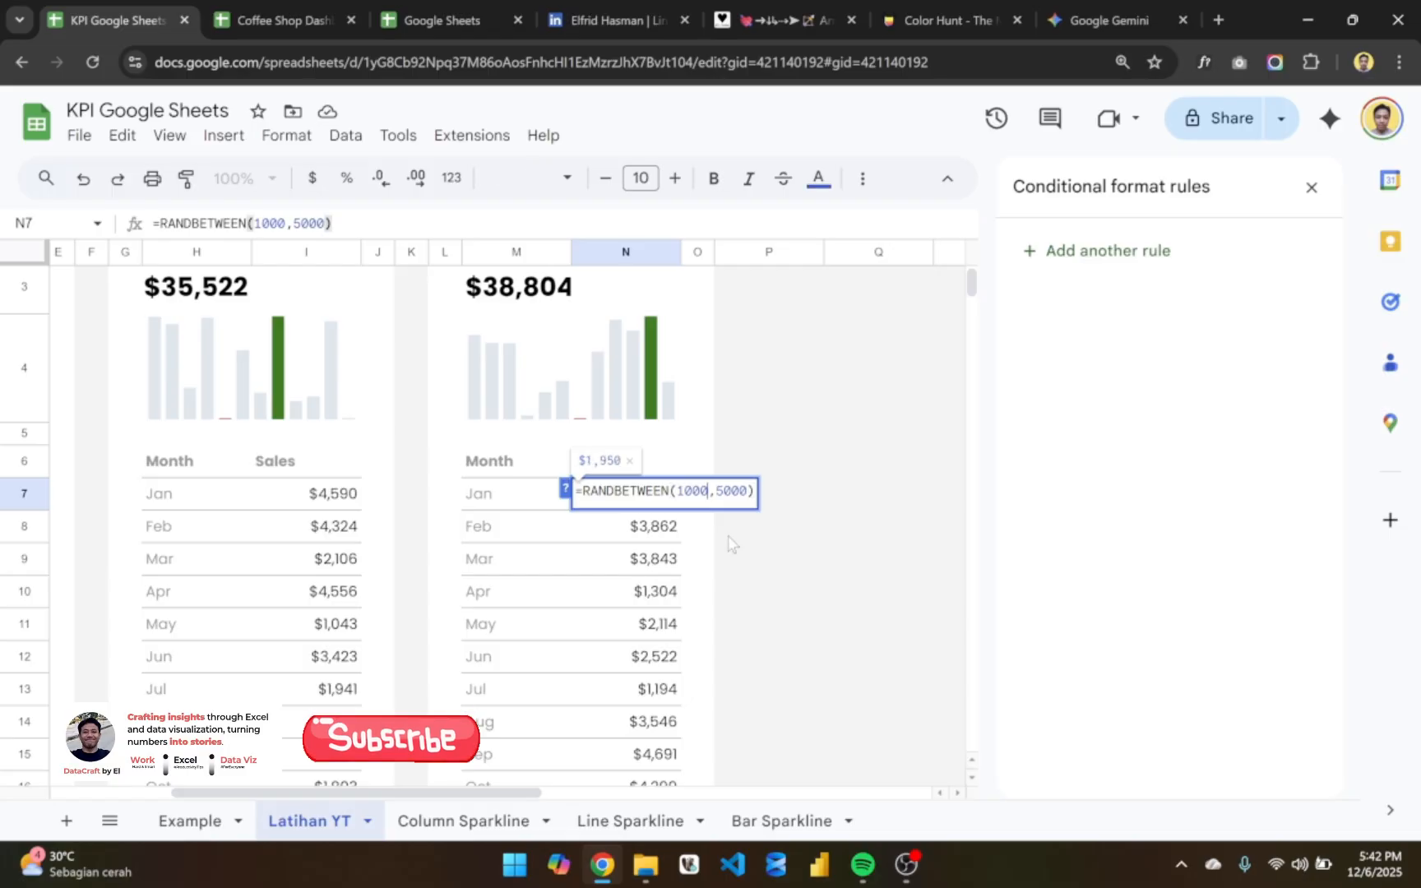
key("BackSpace")
left_click(738, 496)
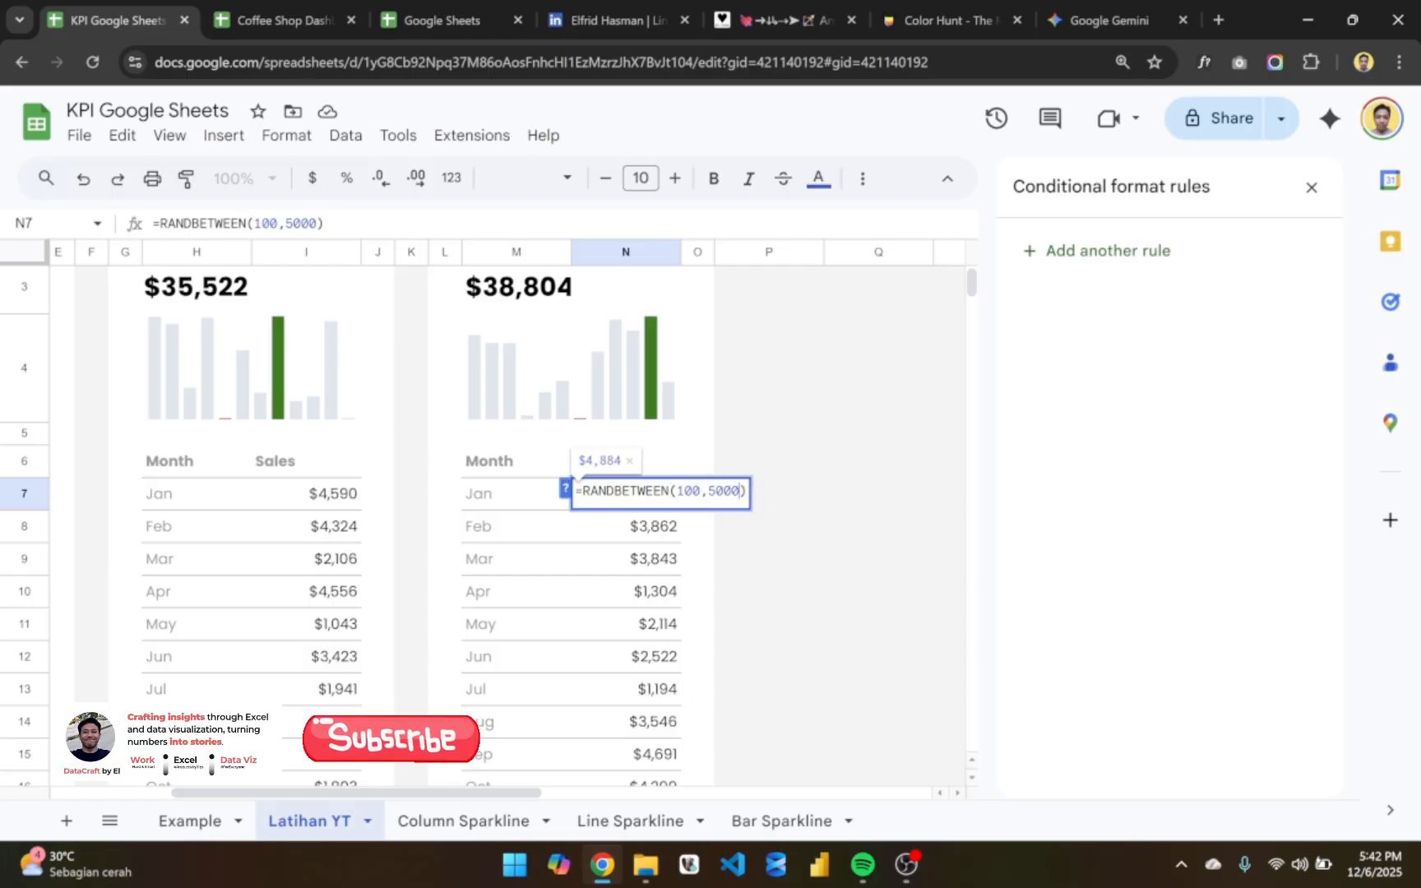
key("BackSpace")
key("Return")
- Fill the N7 formula down through N18 for all months of the TOTAL QTY card
left_click(645, 491)
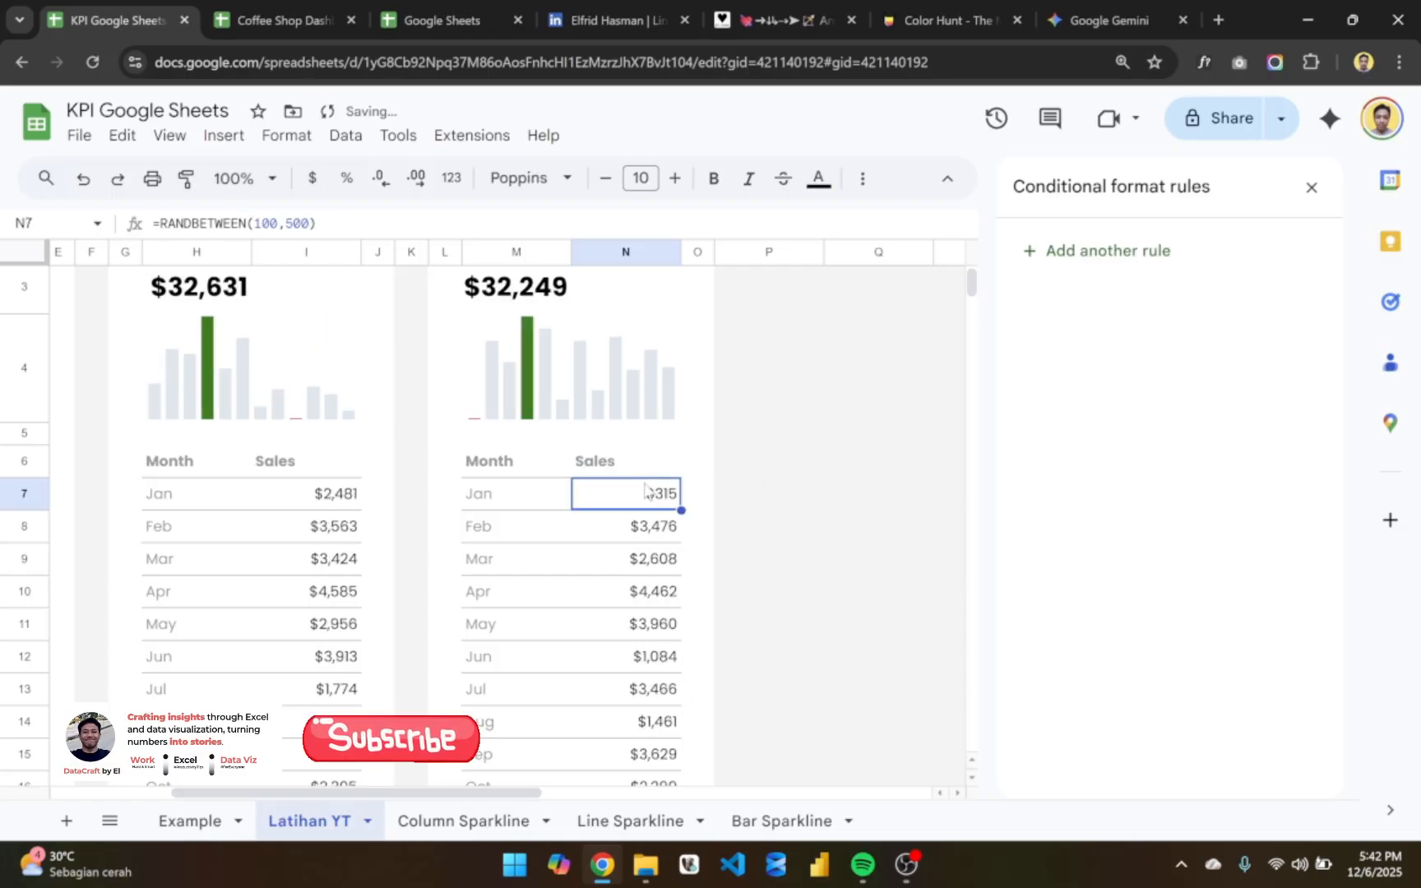
key("ctrl+shift+Down")
key("ctrl+d")
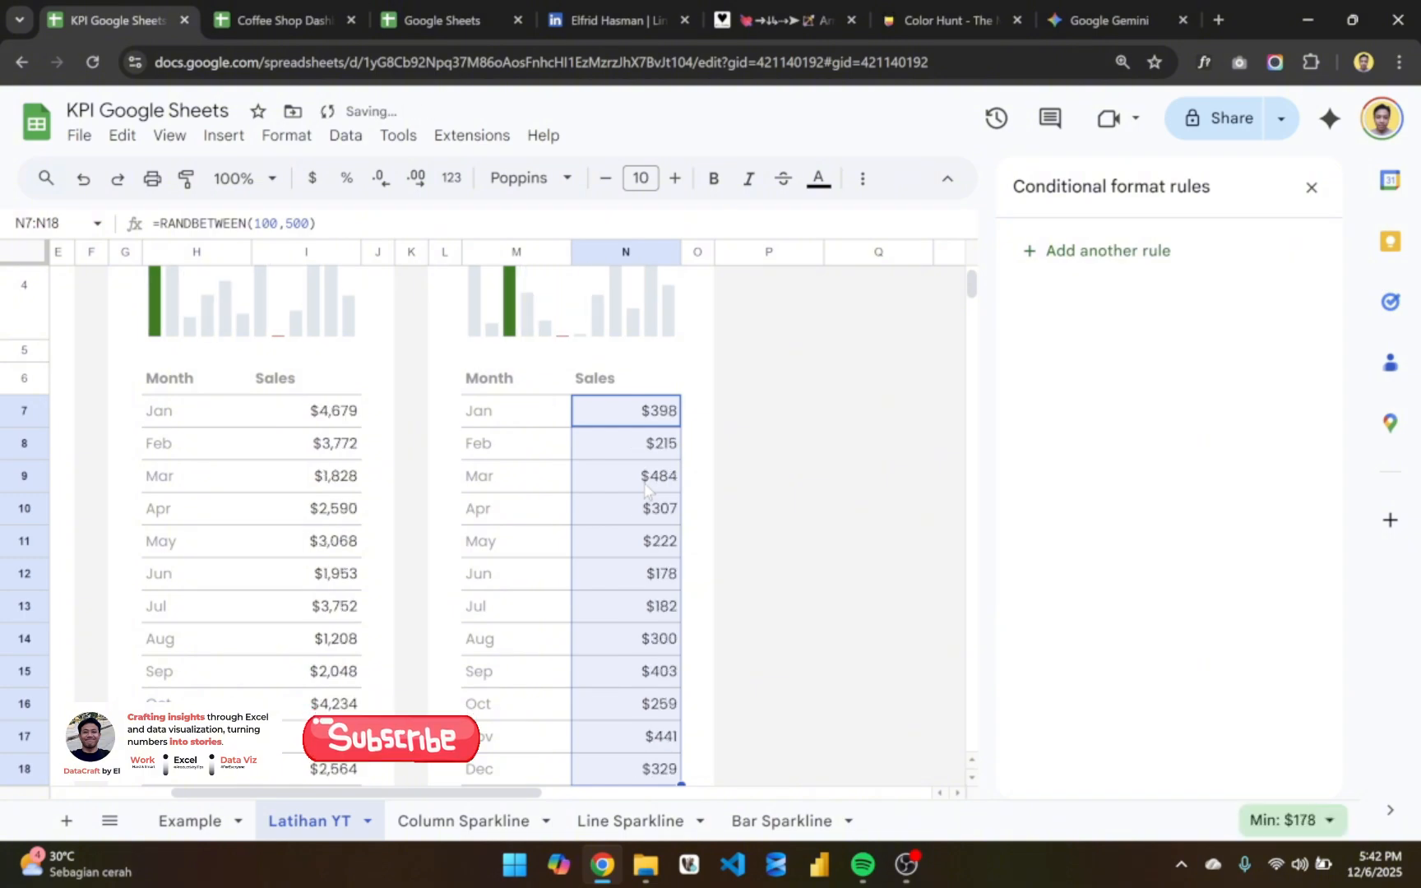
- Format N7:N18 of the TOTAL QTY card as plain numbers with no decimal places
scroll(645, 491, "up", 2)
scroll(648, 569, "left", 1)
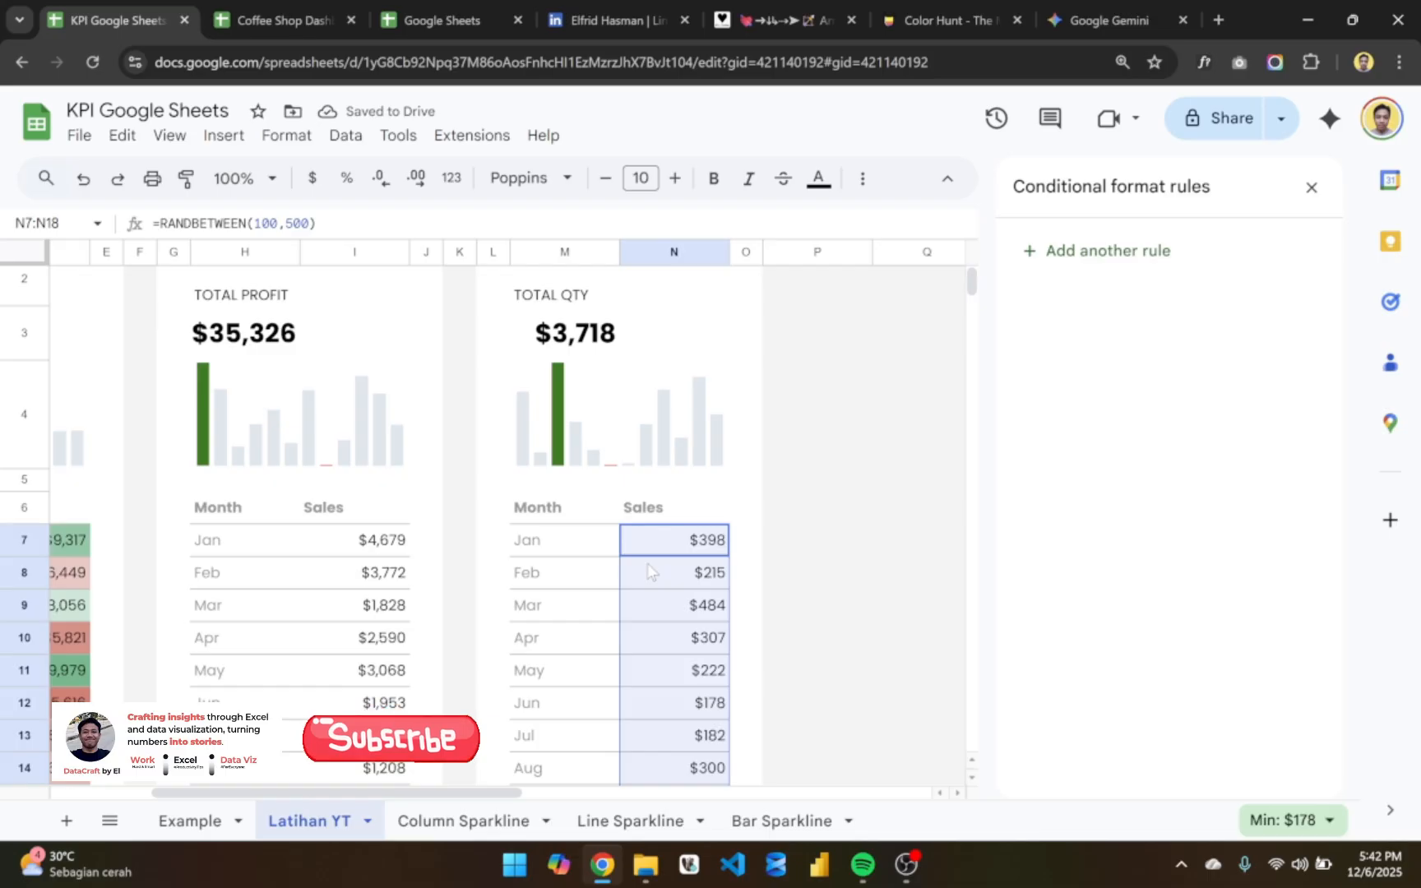
left_click(451, 179)
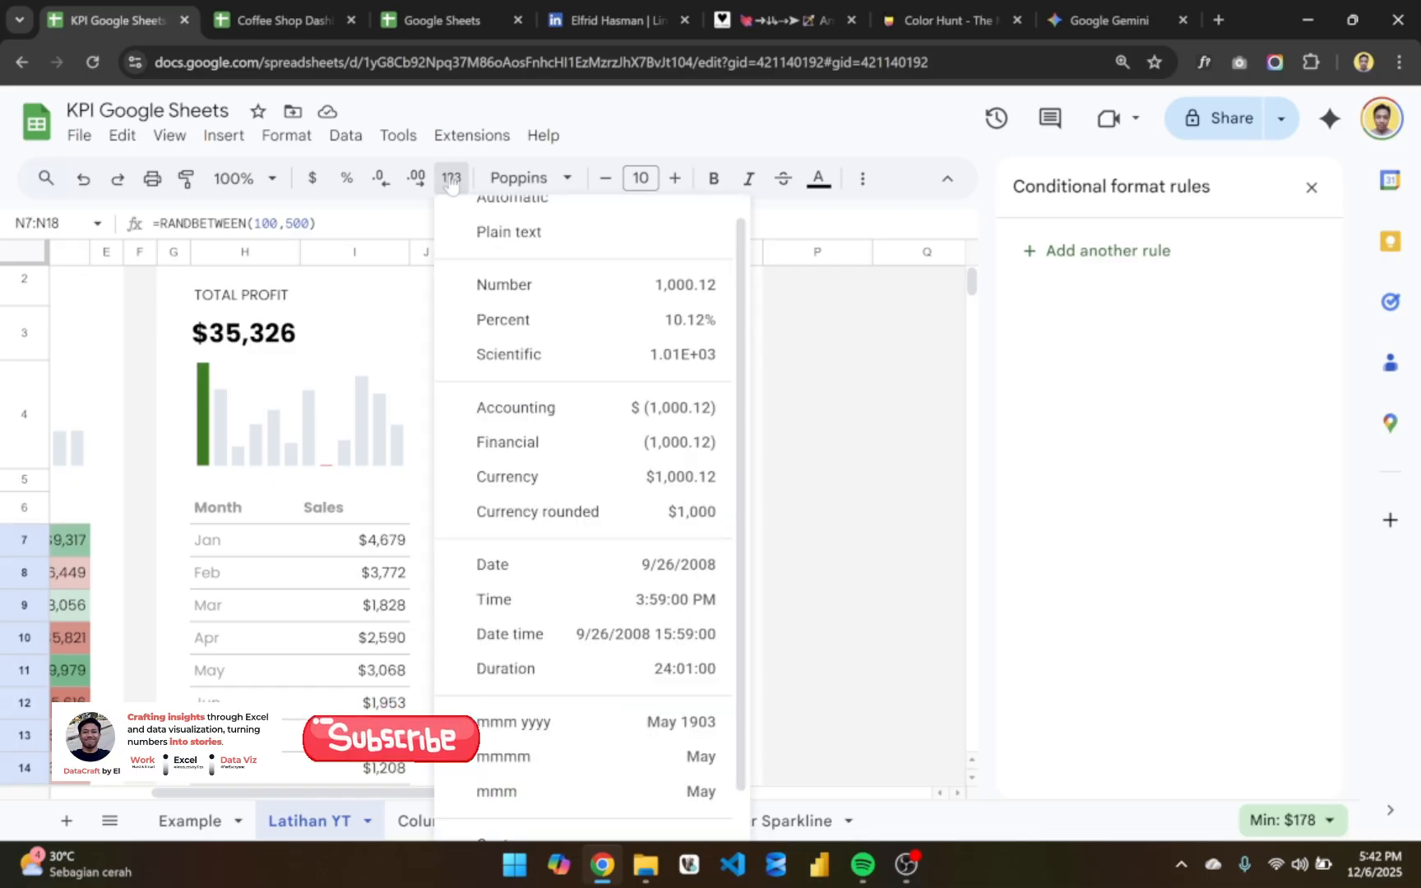
left_click(505, 288)
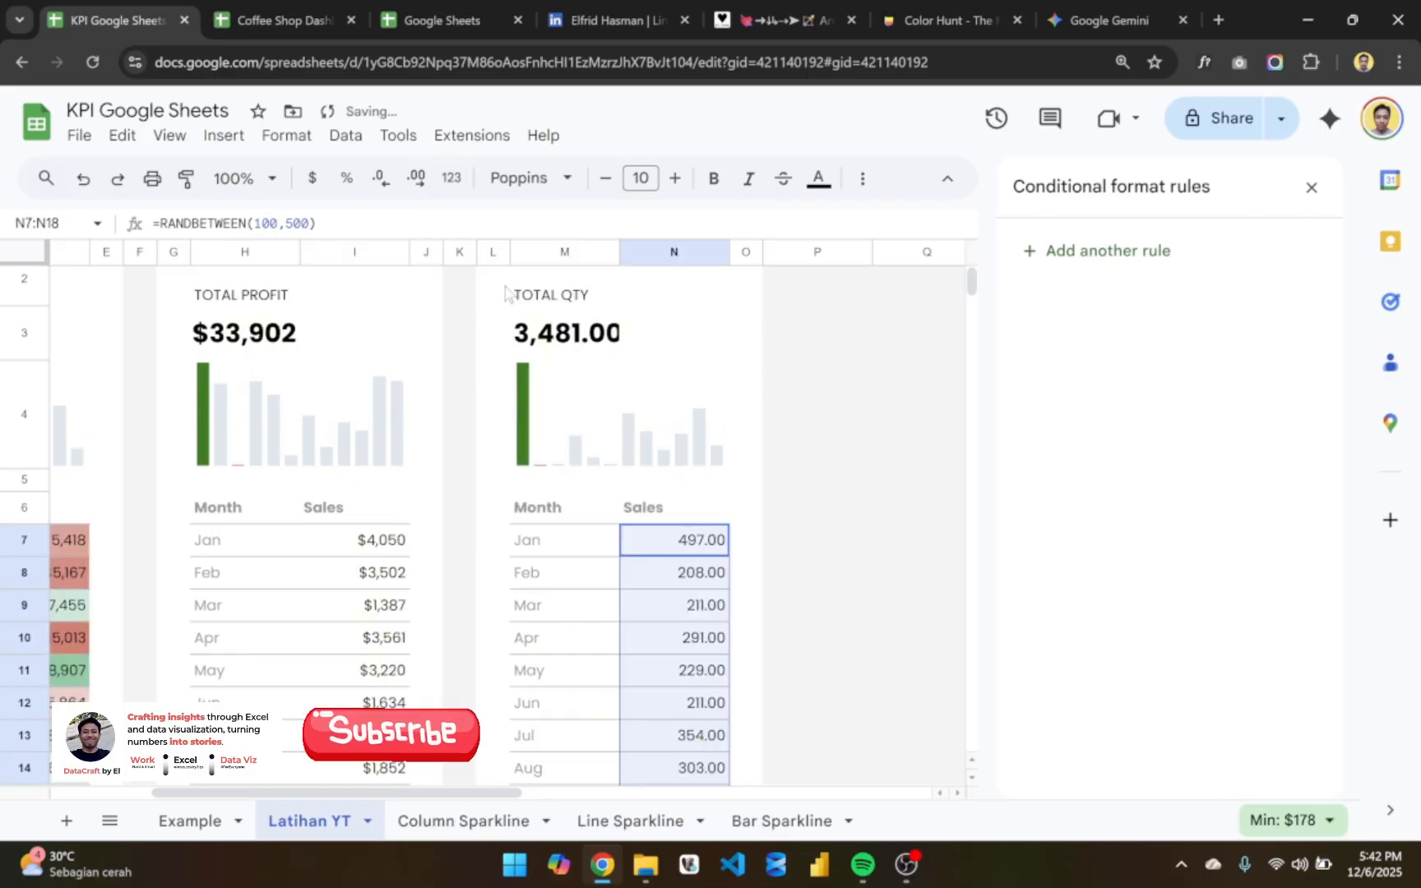
left_click(389, 190)
left_click(389, 190)
- Close the conditional formatting rules and left-align the TOTAL SALES figure in C3
scroll(685, 494, "up", 2)
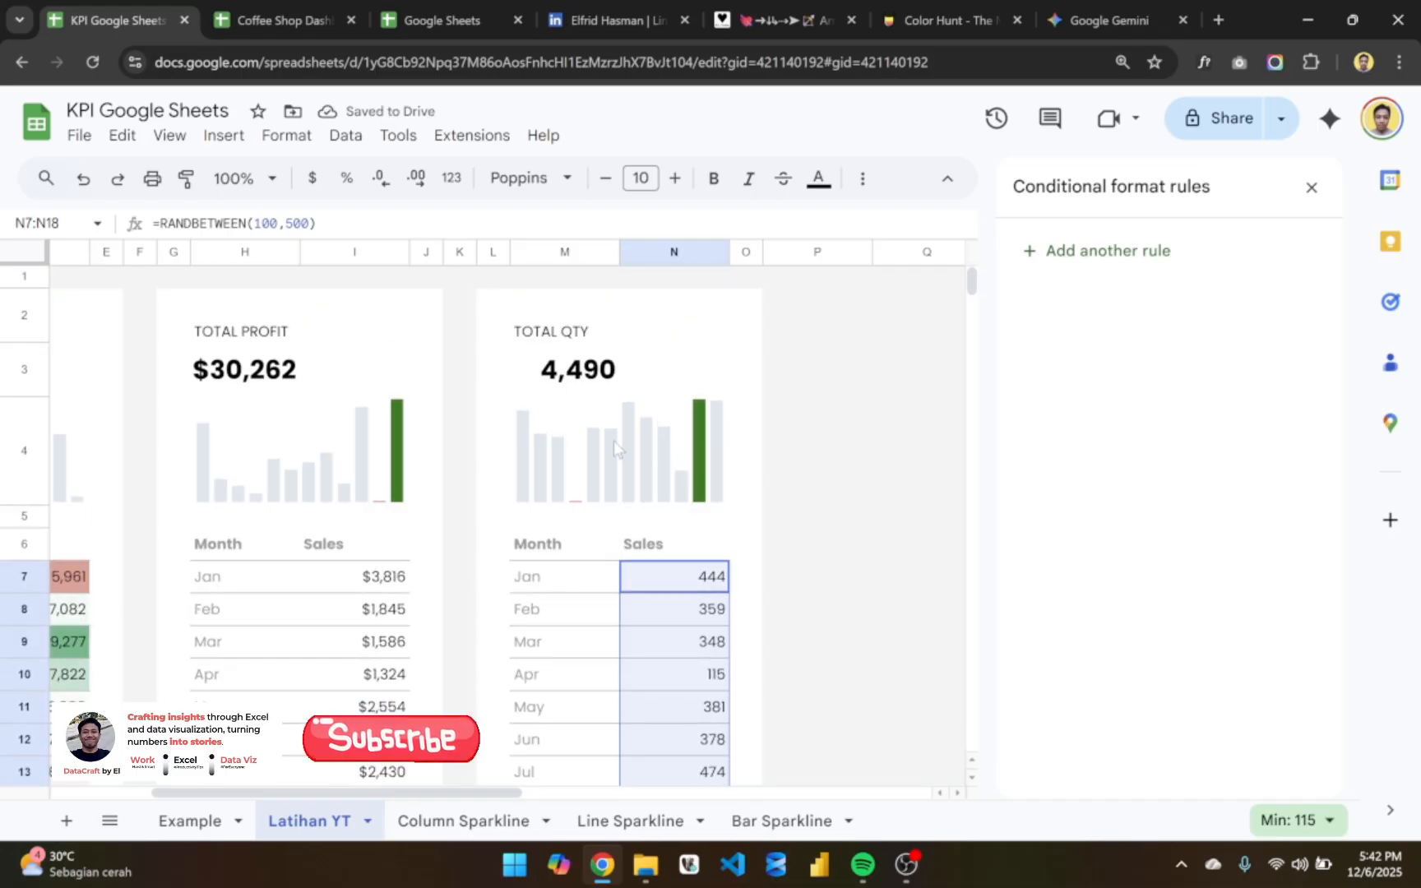
left_click(563, 374)
scroll(564, 374, "left", 3)
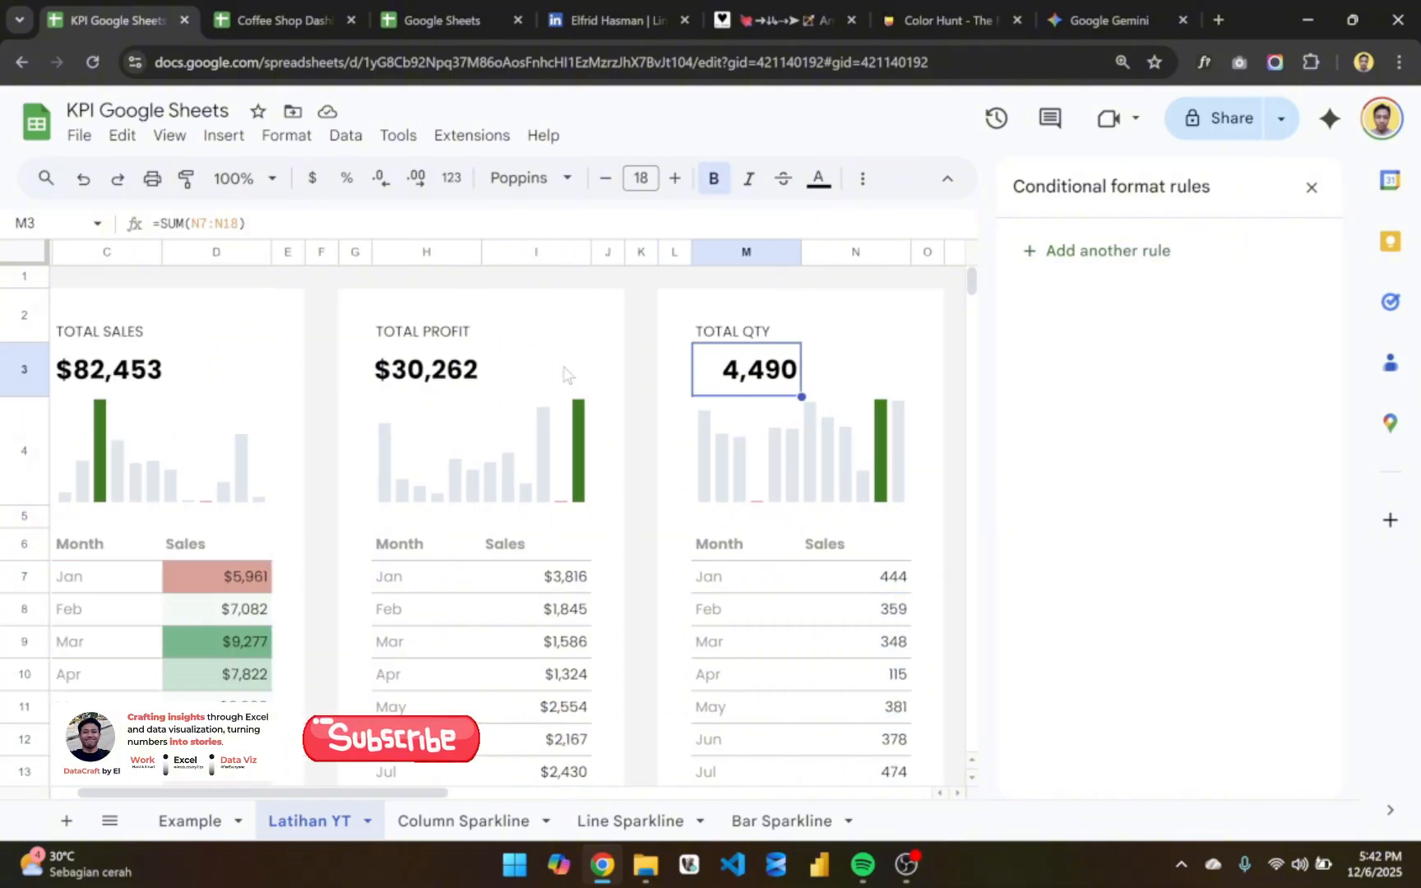
scroll(563, 374, "left", 2)
left_click(179, 370)
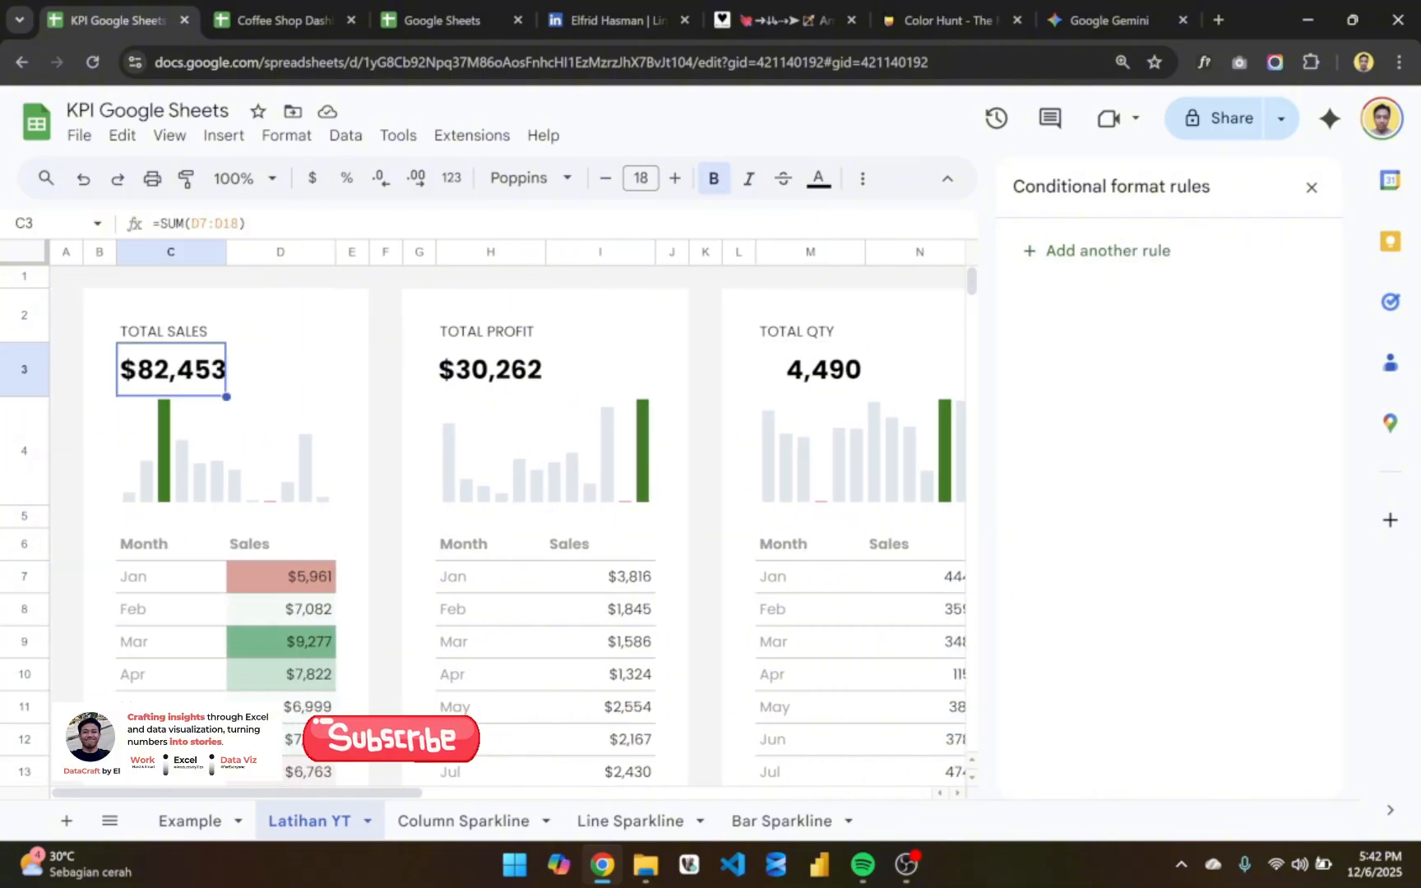
left_click(1311, 187)
left_click(992, 179)
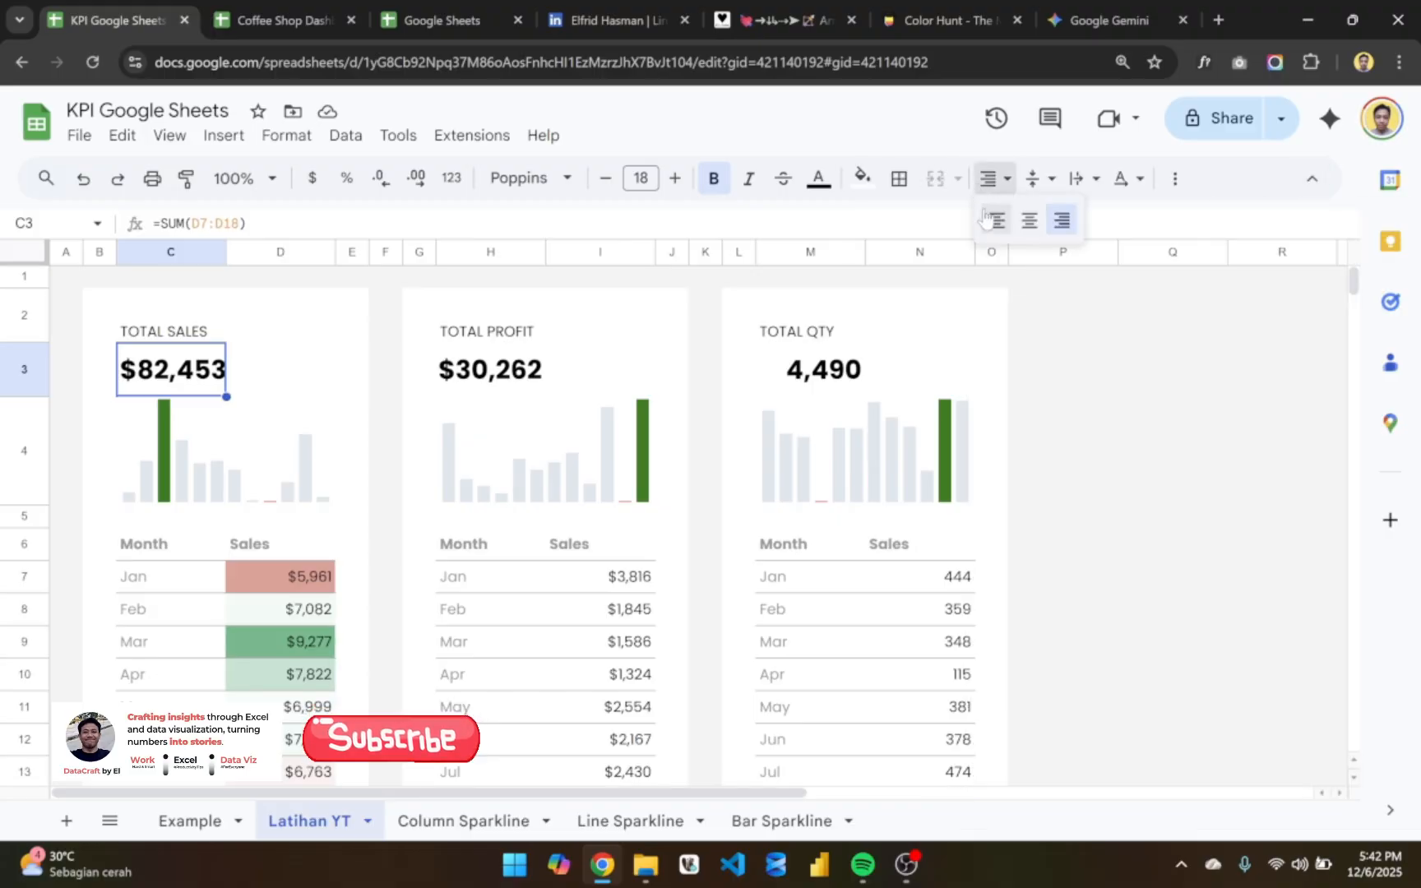
left_click(989, 218)
- Left-align the TOTAL PROFIT figure in H3 and the TOTAL QTY figure in M3
left_click(473, 386)
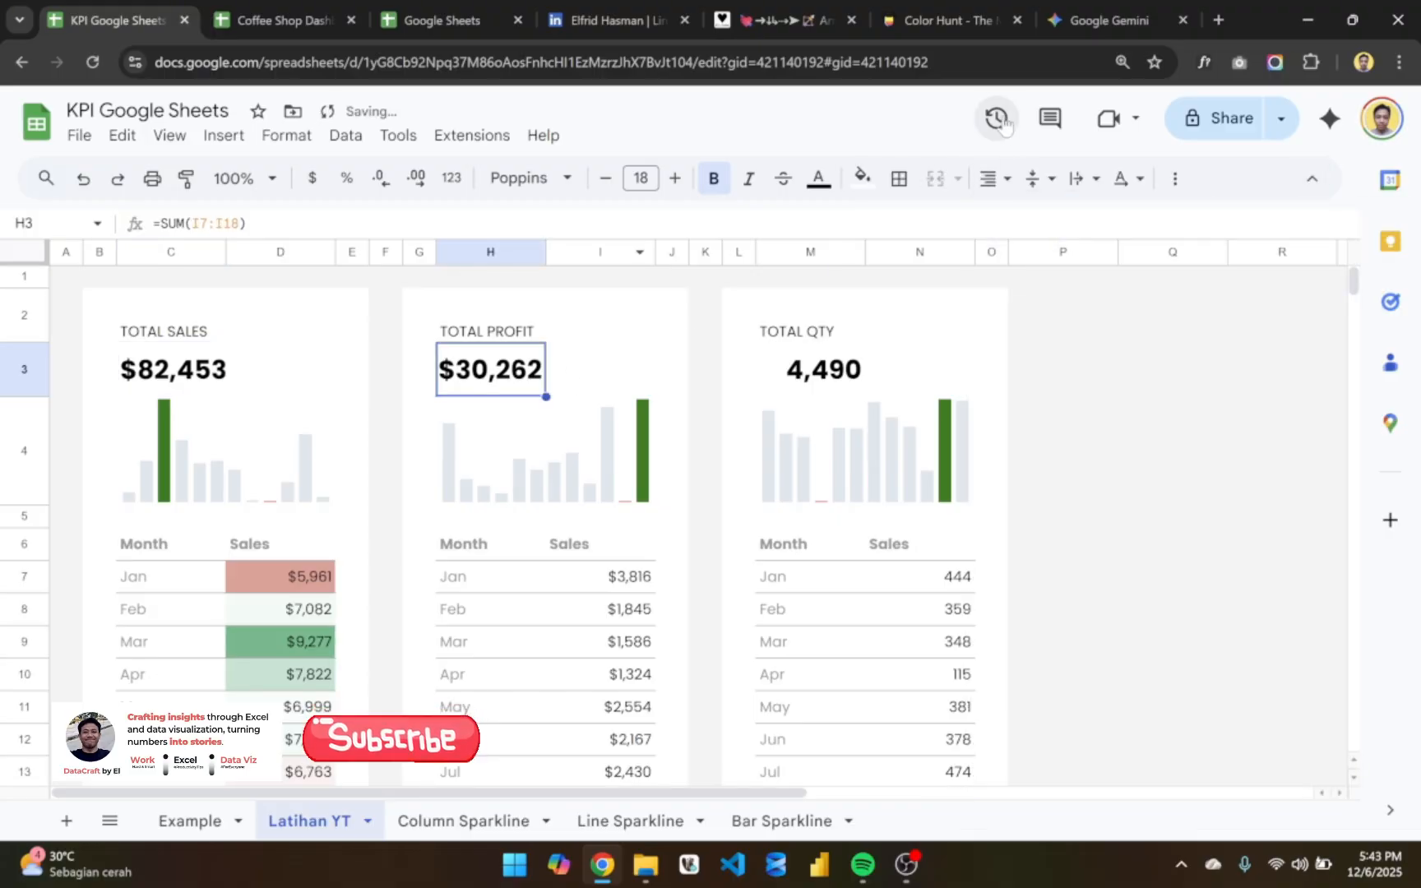
left_click(993, 178)
left_click(989, 219)
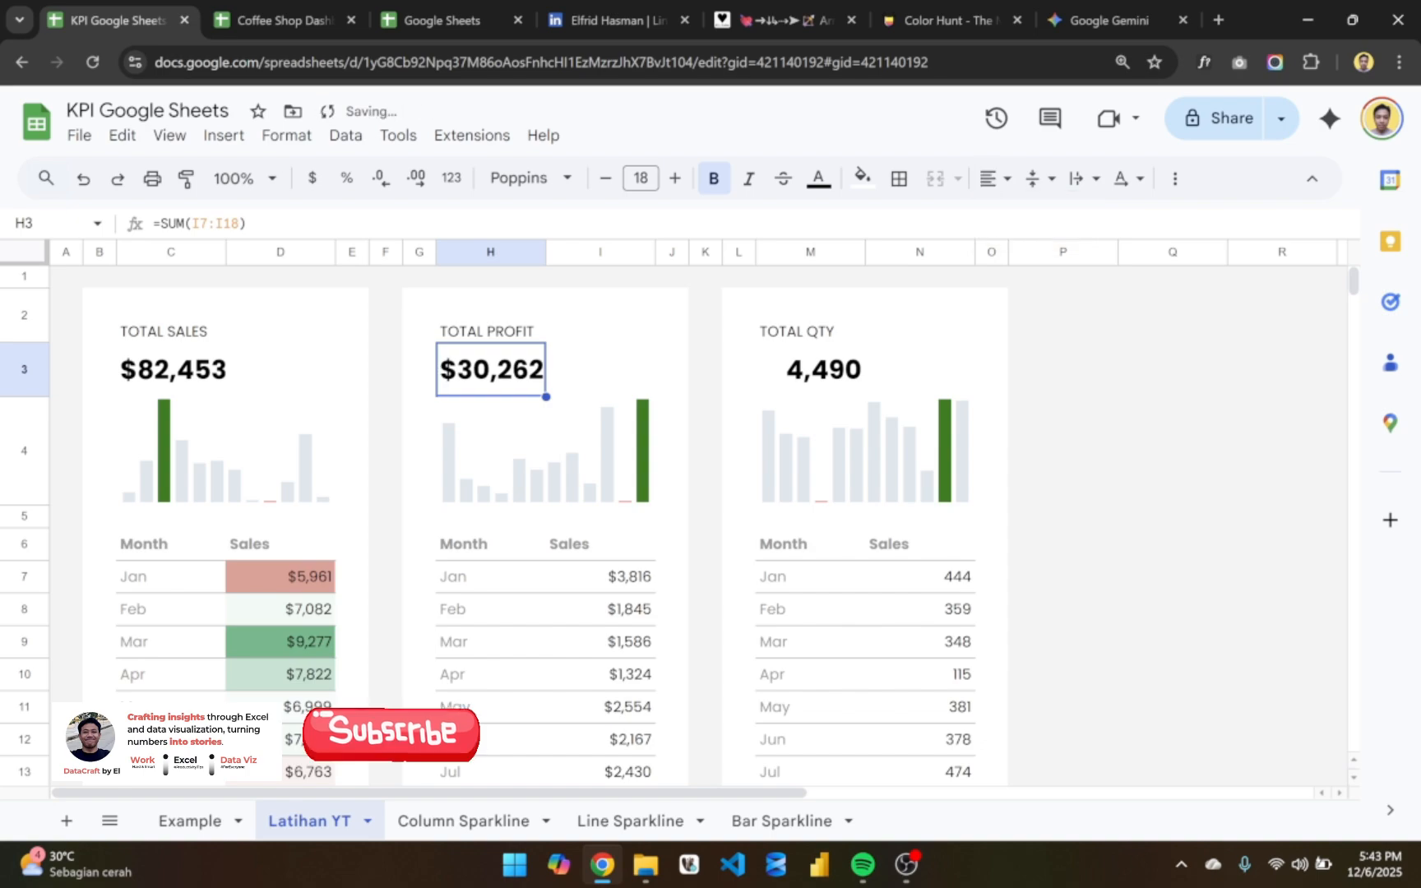
left_click(788, 387)
left_click(993, 178)
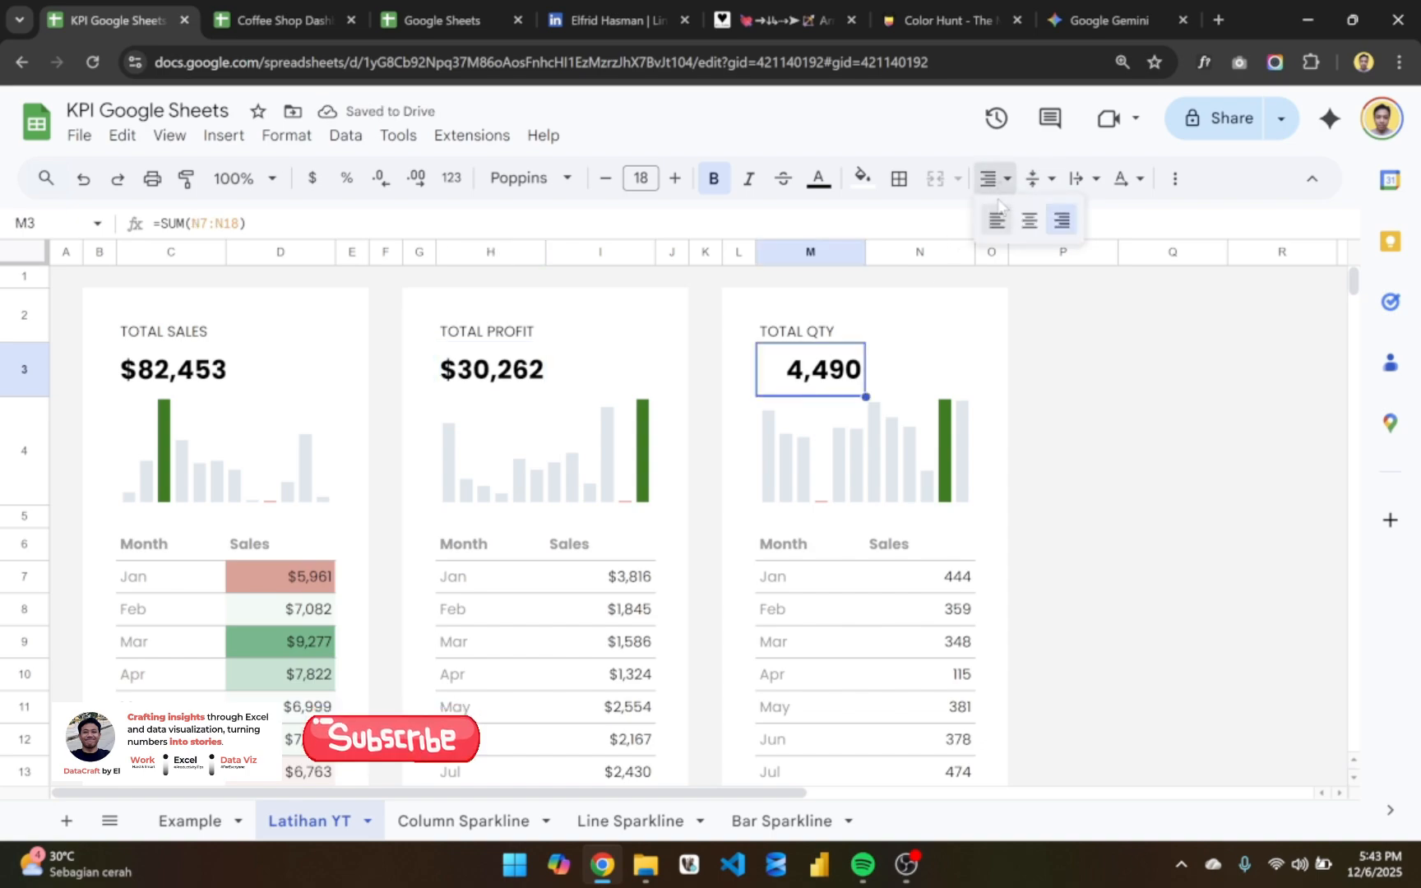
left_click(997, 219)
left_click(1058, 386)
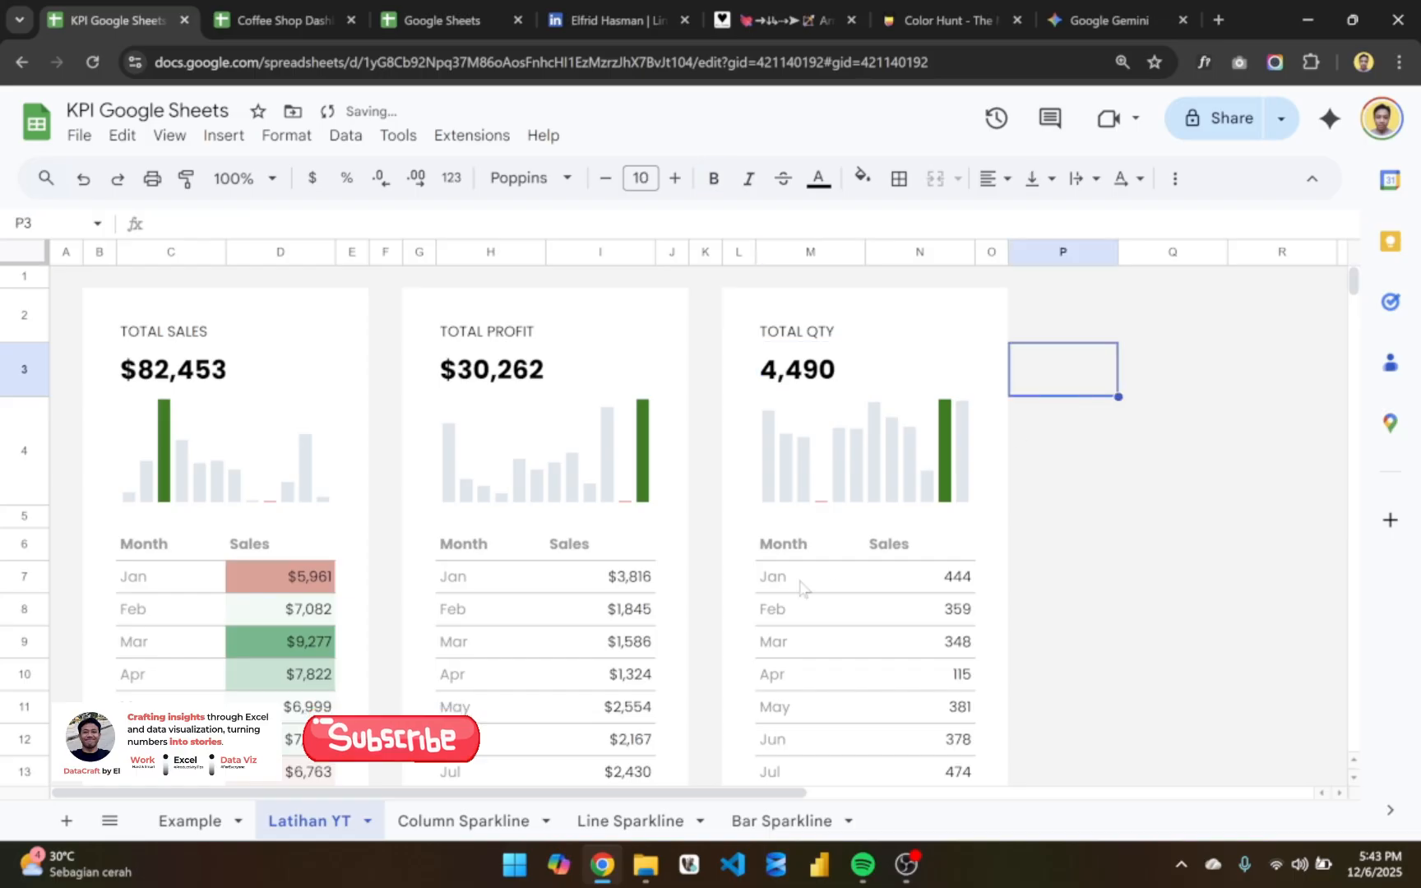
- Remove the highcolor and lowcolor options from the TOTAL QTY sparkline formula in M4
scroll(800, 592, "down", 3)
scroll(794, 593, "up", 2)
scroll(793, 594, "right", 1)
scroll(794, 588, "right", 1)
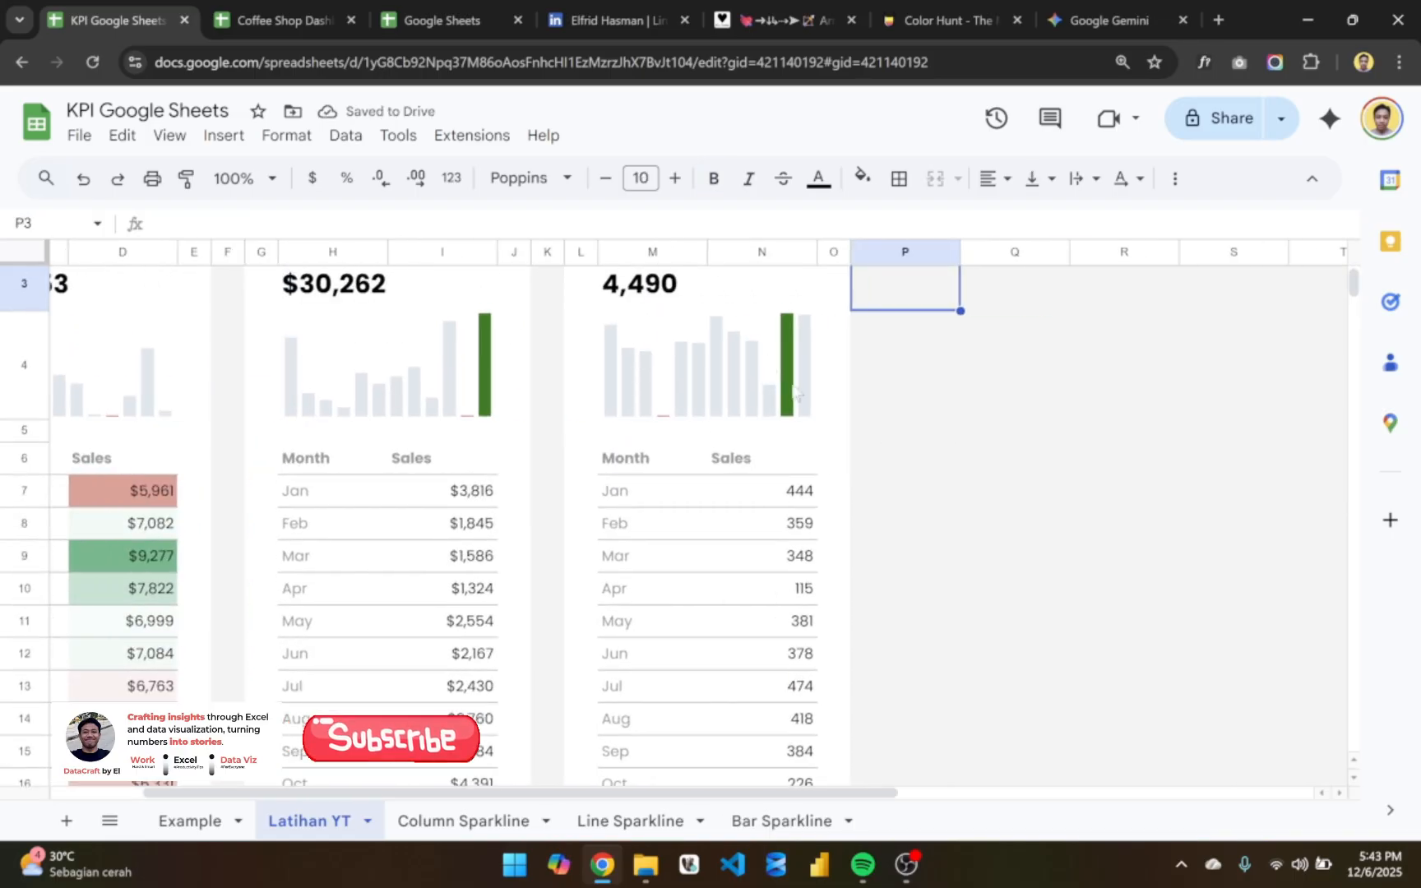
left_click(758, 361)
key("F2")
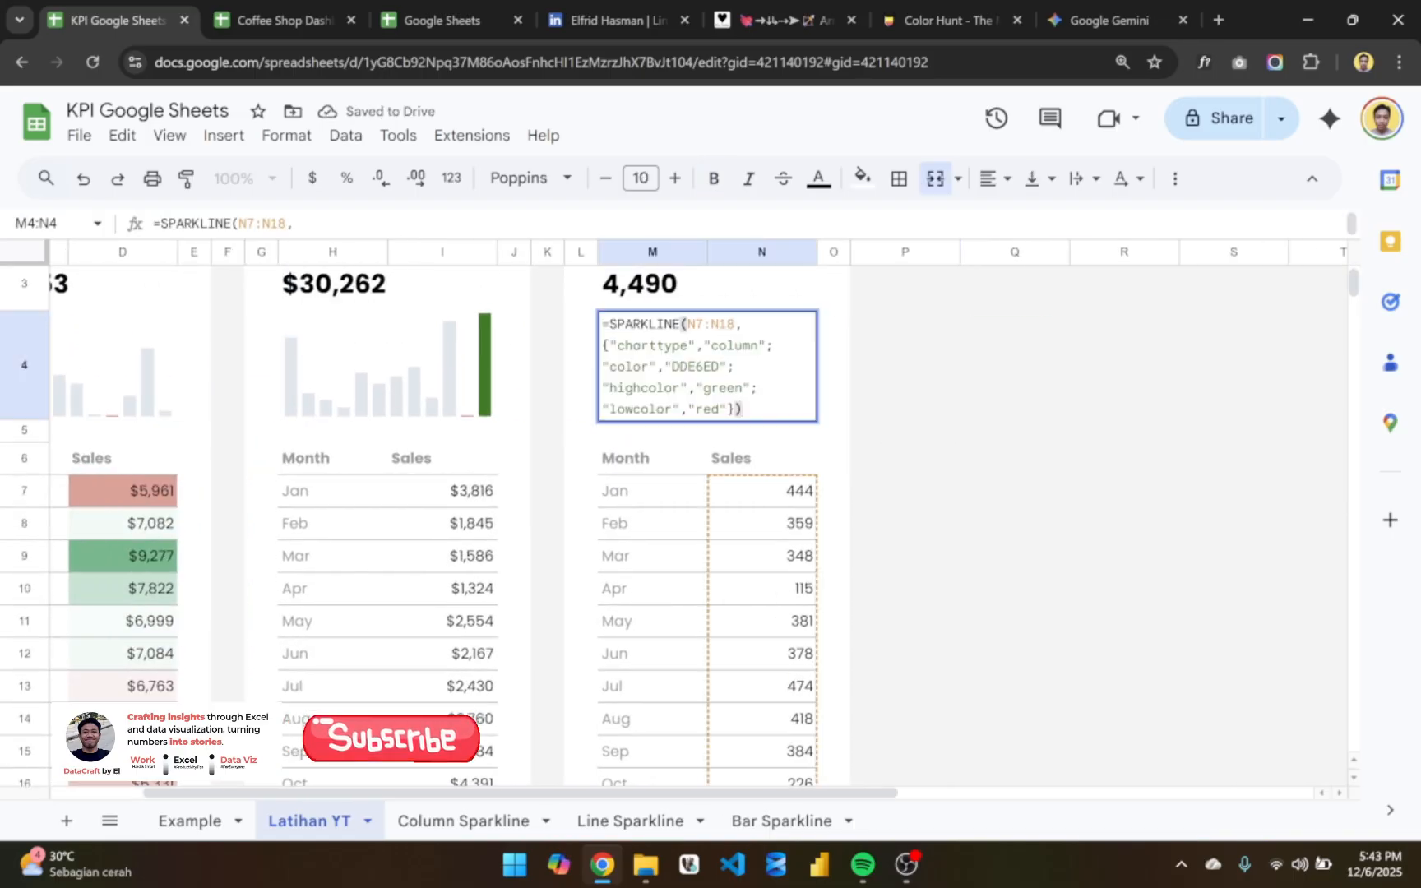
key("Escape")
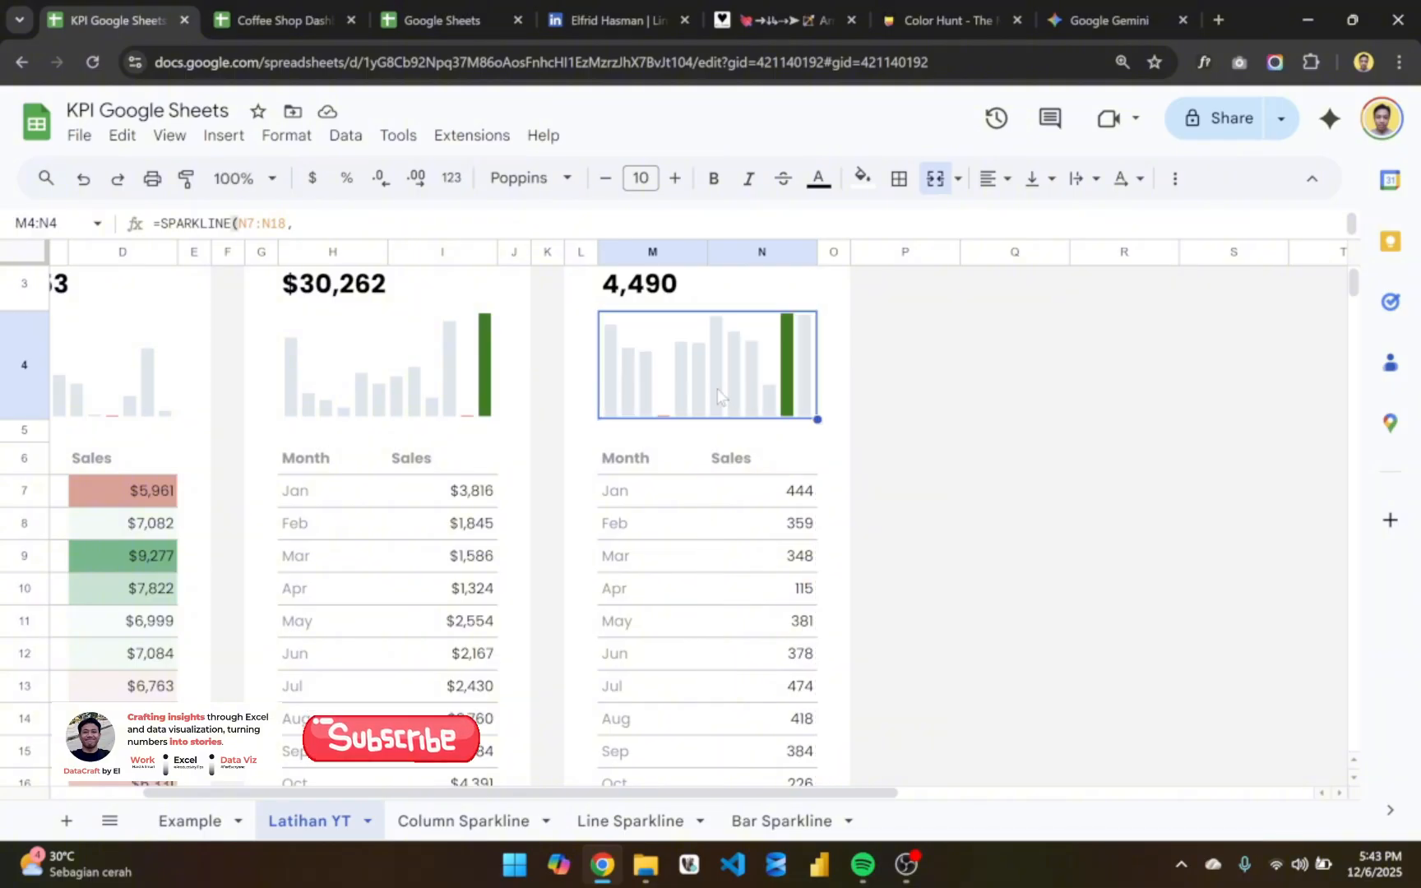
key("F2")
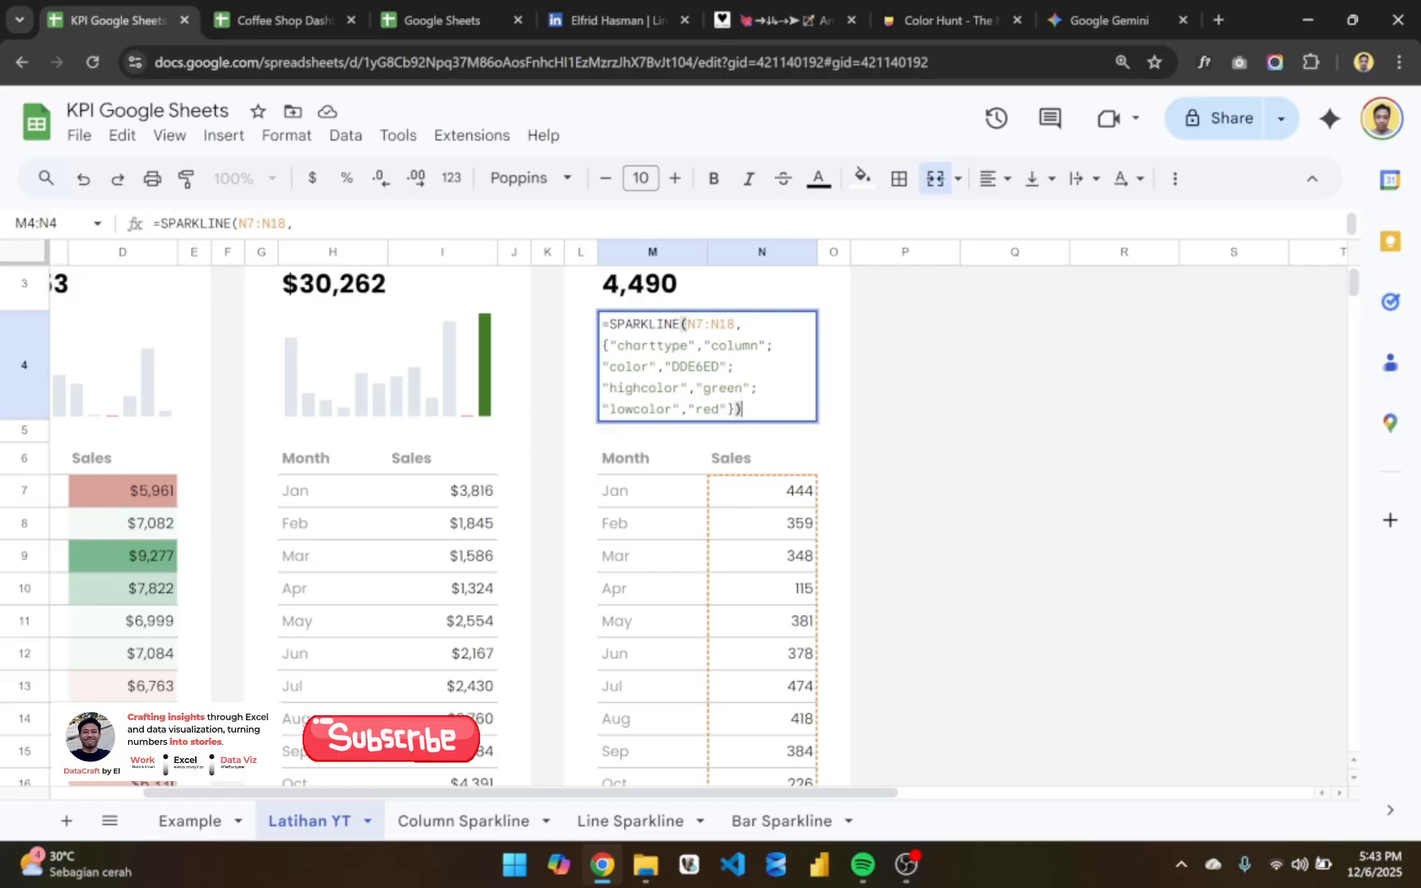
left_click_drag(743, 410, 584, 395)
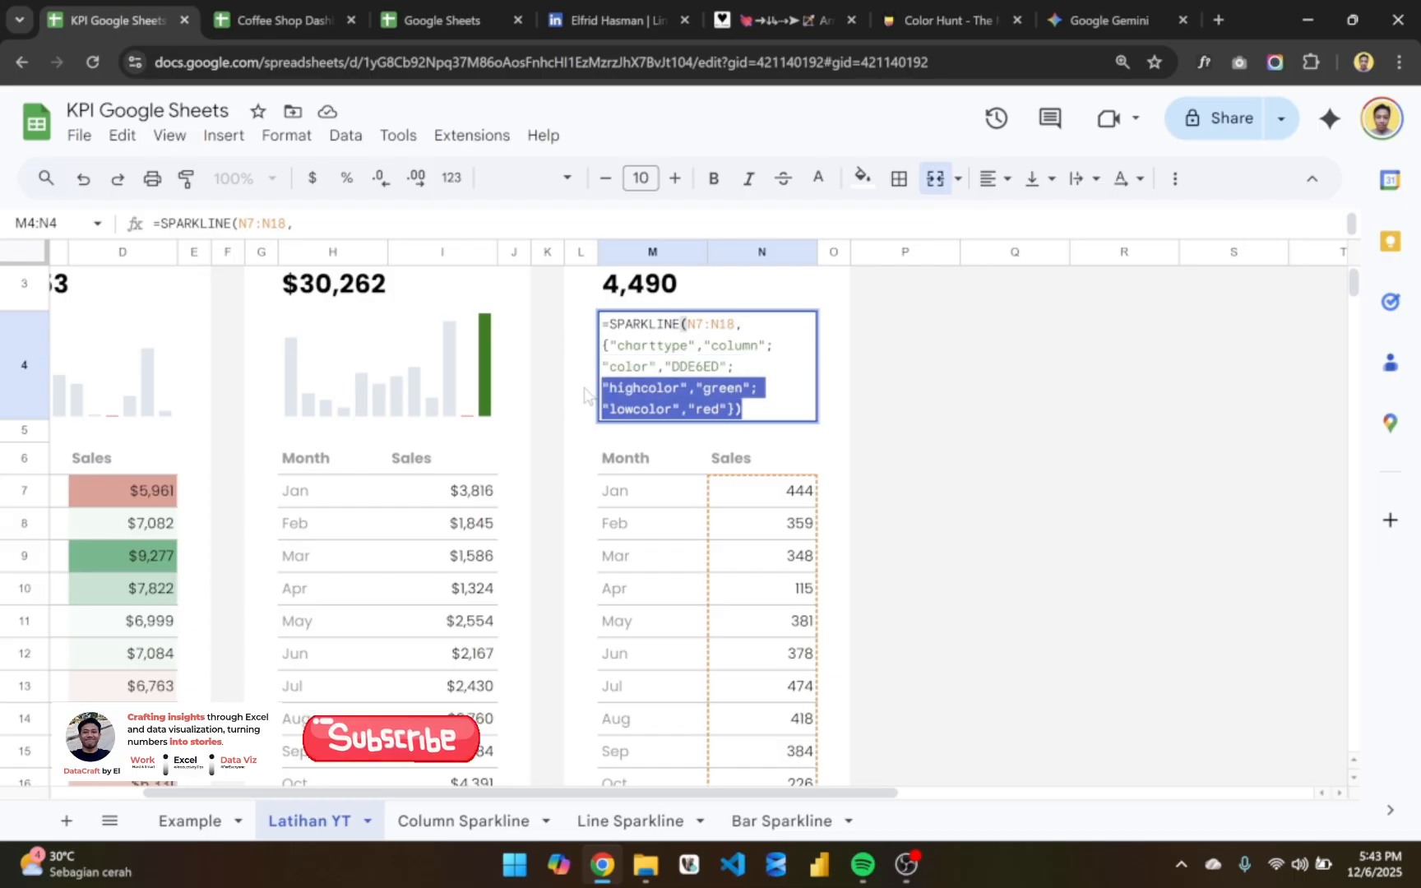
key("BackSpace")
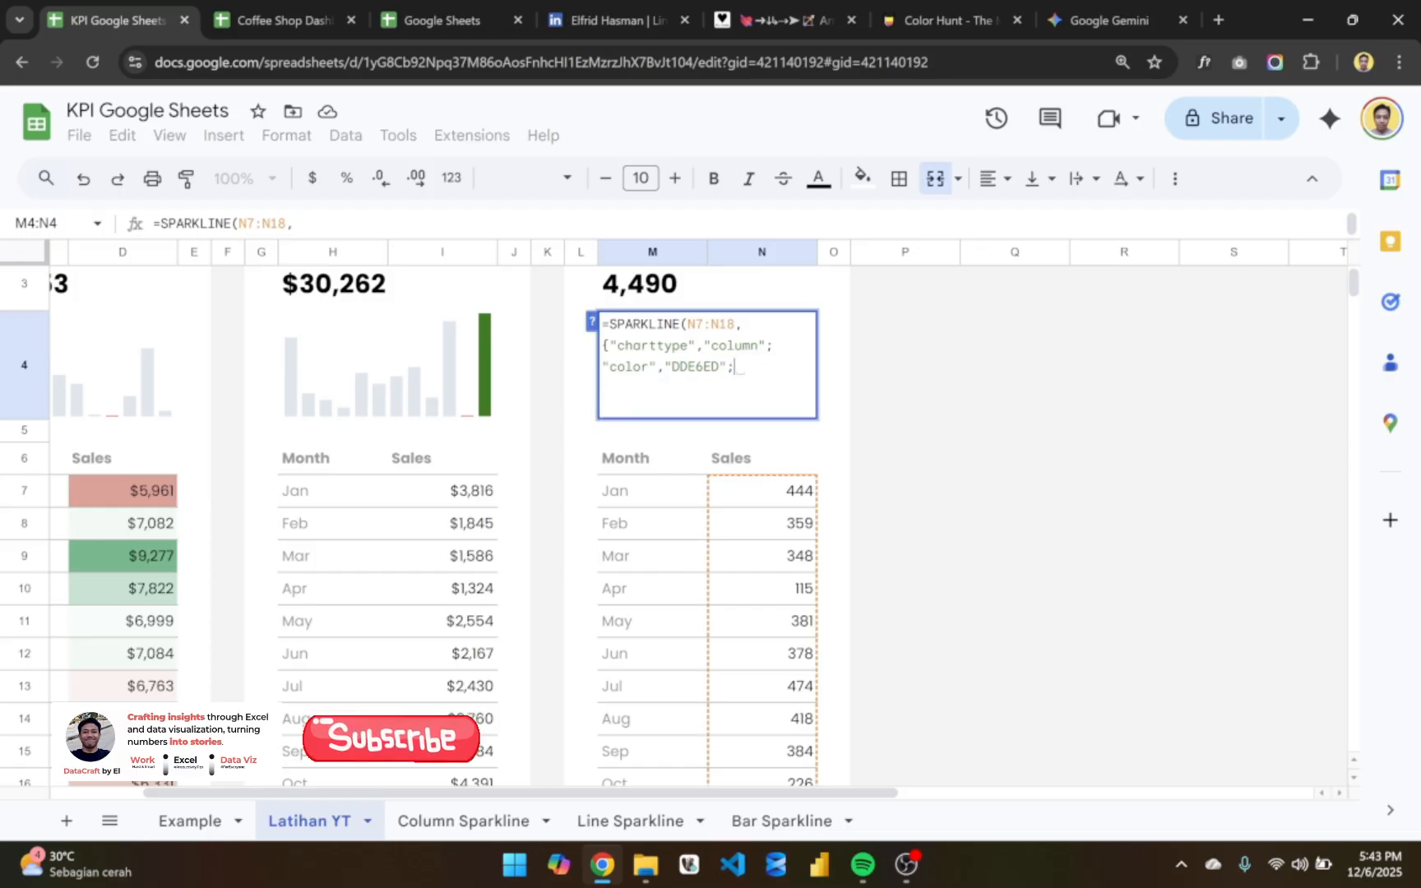
- Change the M4 sparkline's charttype to "line" and close the formula after its "DDE6ED" color option
left_click(719, 367)
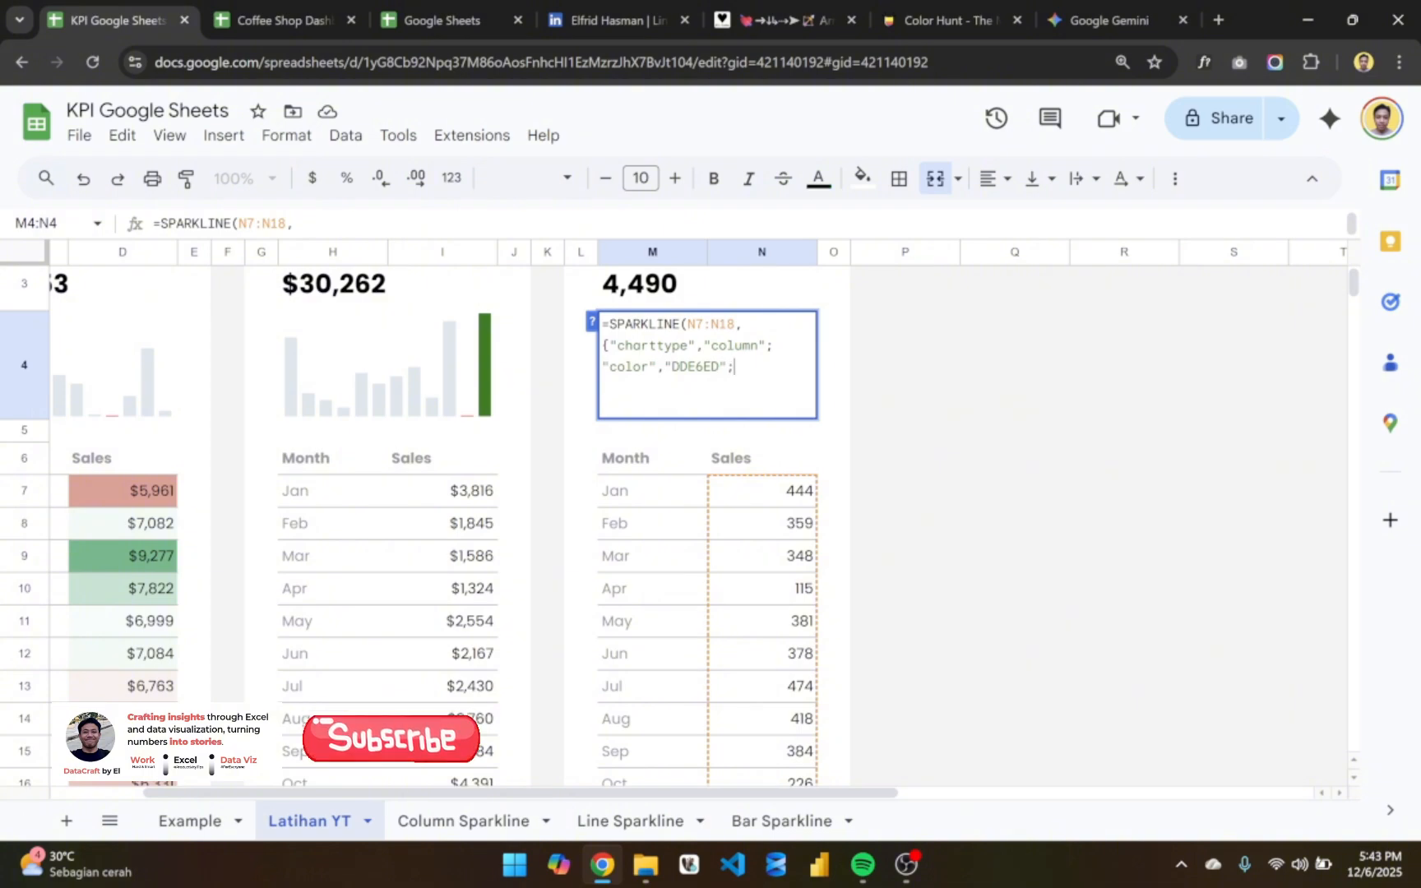
key("BackSpace")
key("BackSpace")
key("BackSpace")
key("BackSpace")
key("BackSpace")
key("BackSpace")
type("line")
key("alt+Return")
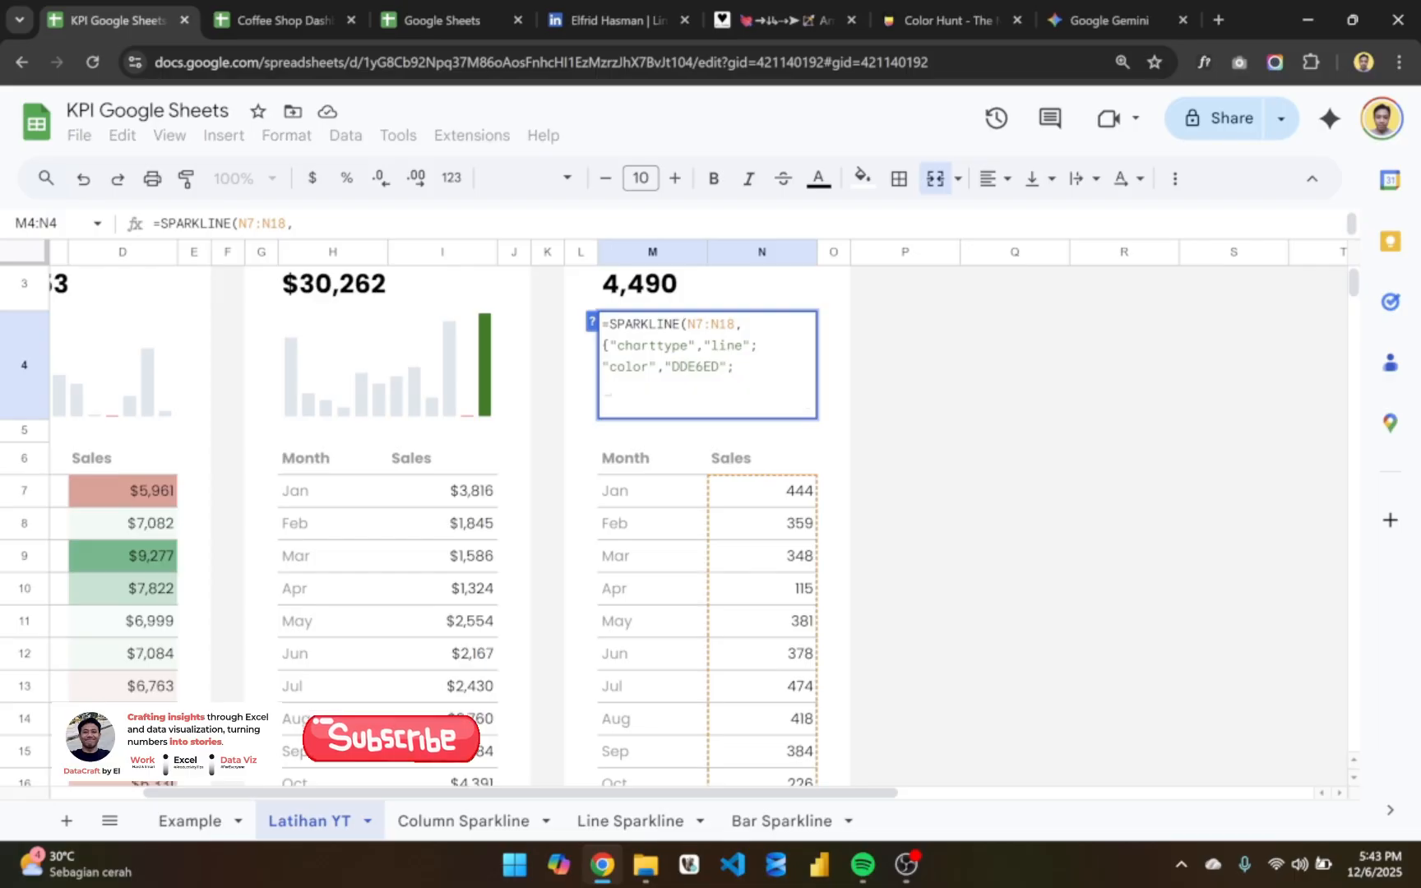
type("\"")
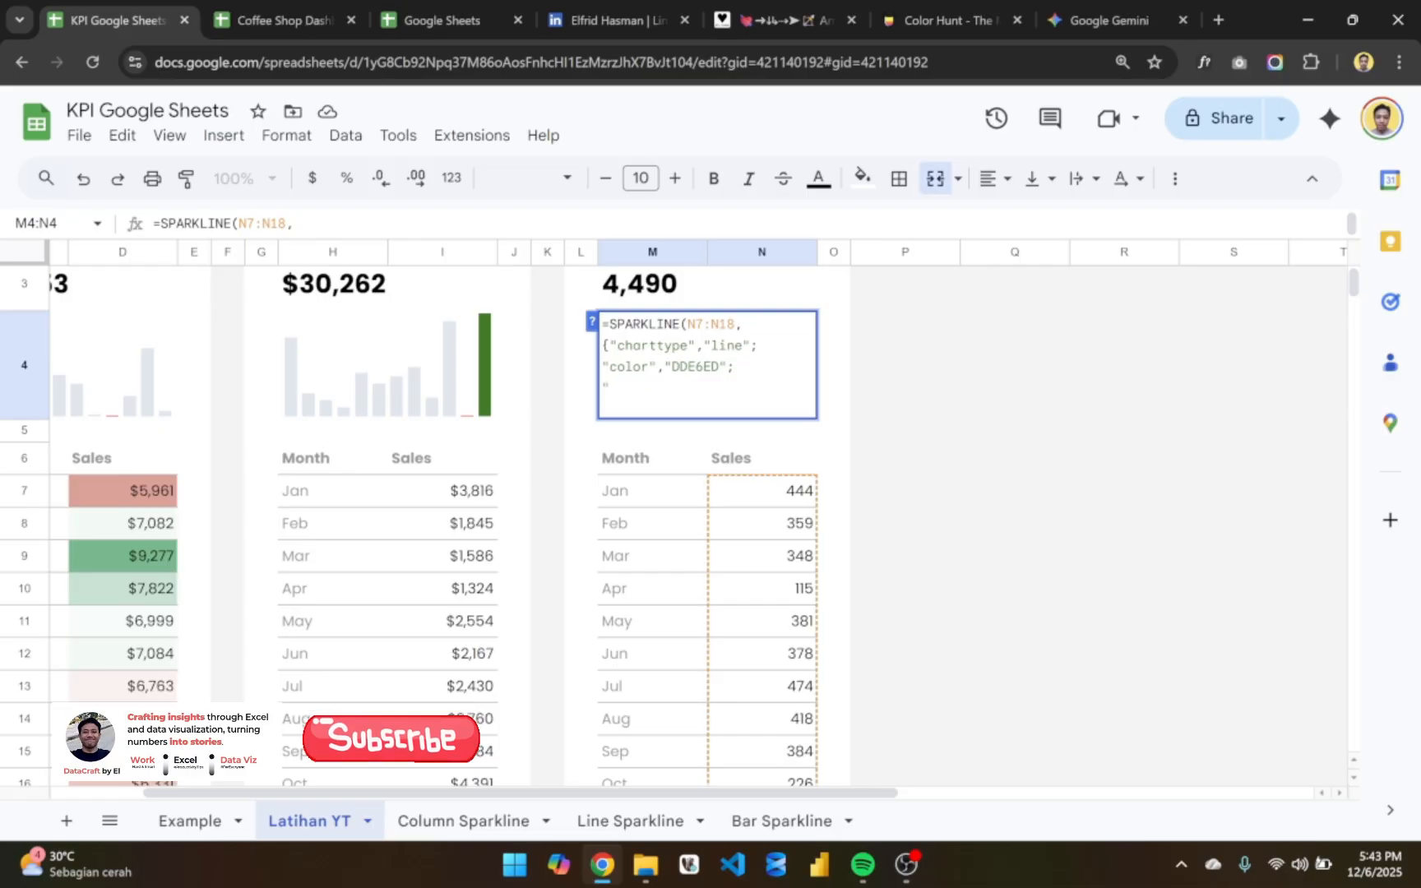
key("BackSpace")
key("BackSpace")
key("BackSpace")
type("})")
key("Return")
left_click(712, 388)
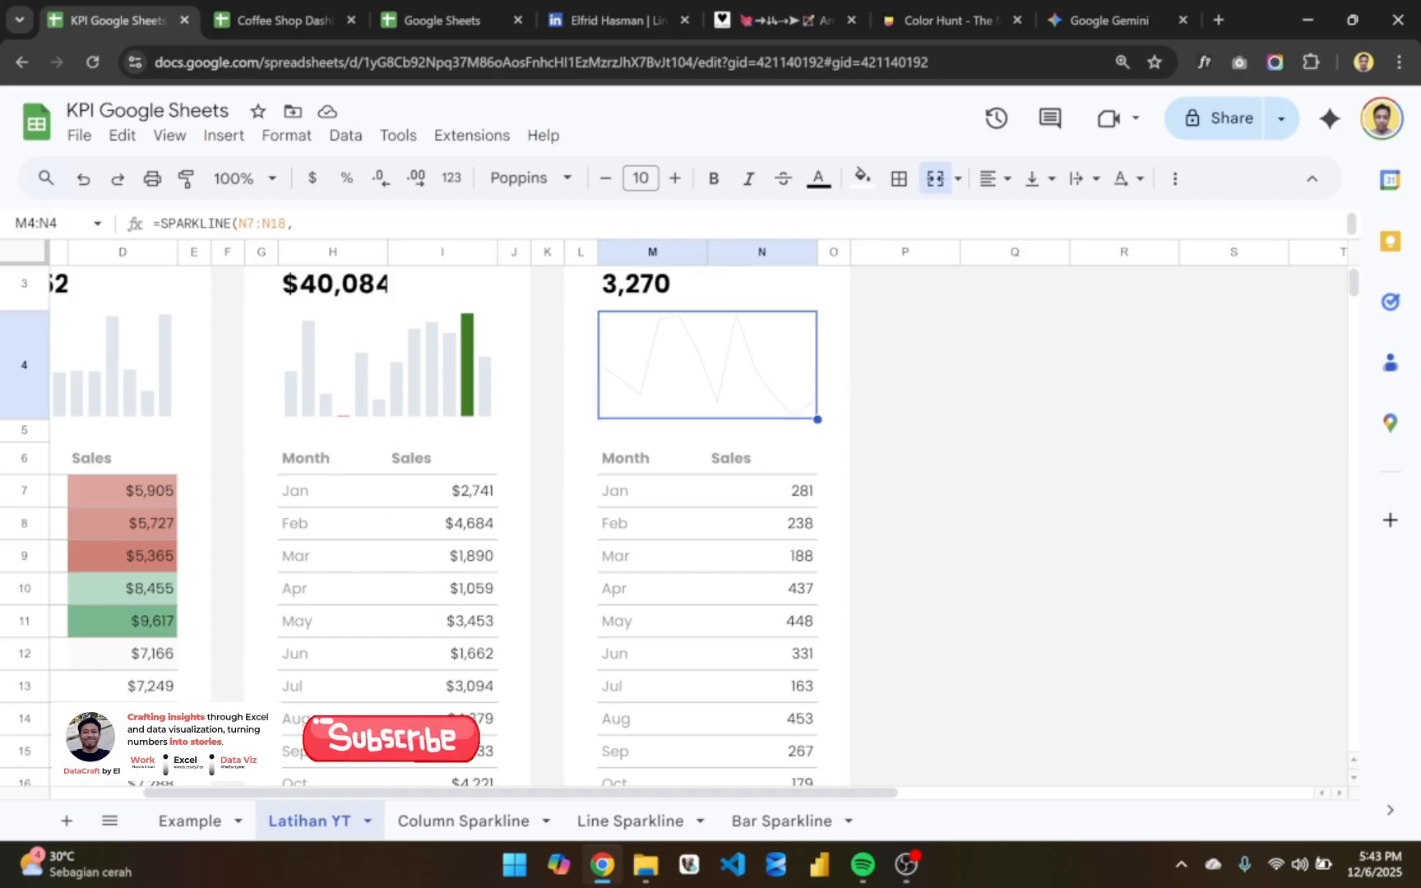
- Set the color option of the M4 line sparkline to "gray"
double_click(770, 374)
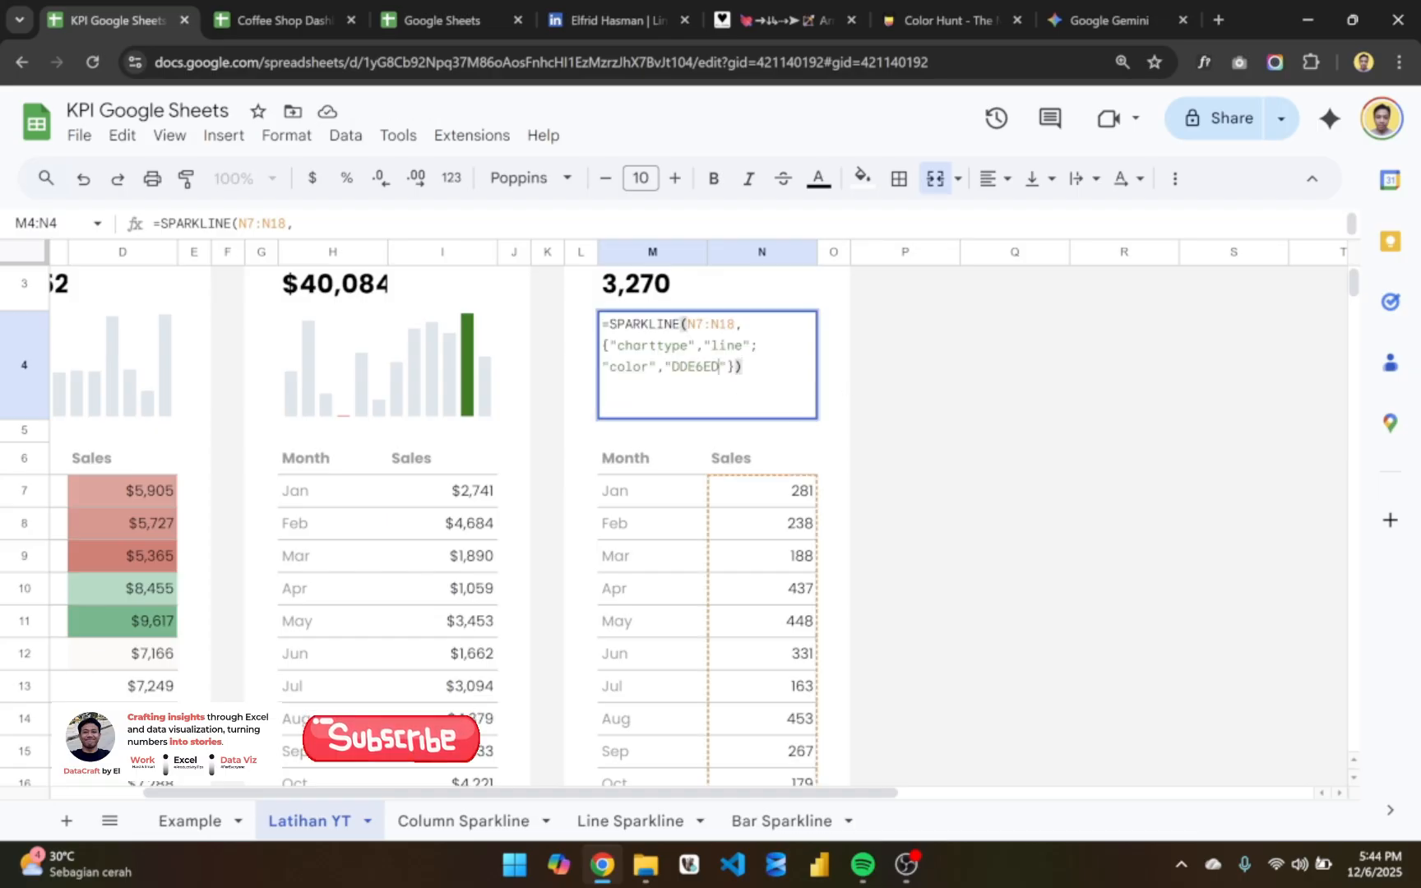
key("BackSpace")
key("BackSpace")
key("BackSpace")
key("BackSpace")
key("BackSpace")
key("BackSpace")
type("gre")
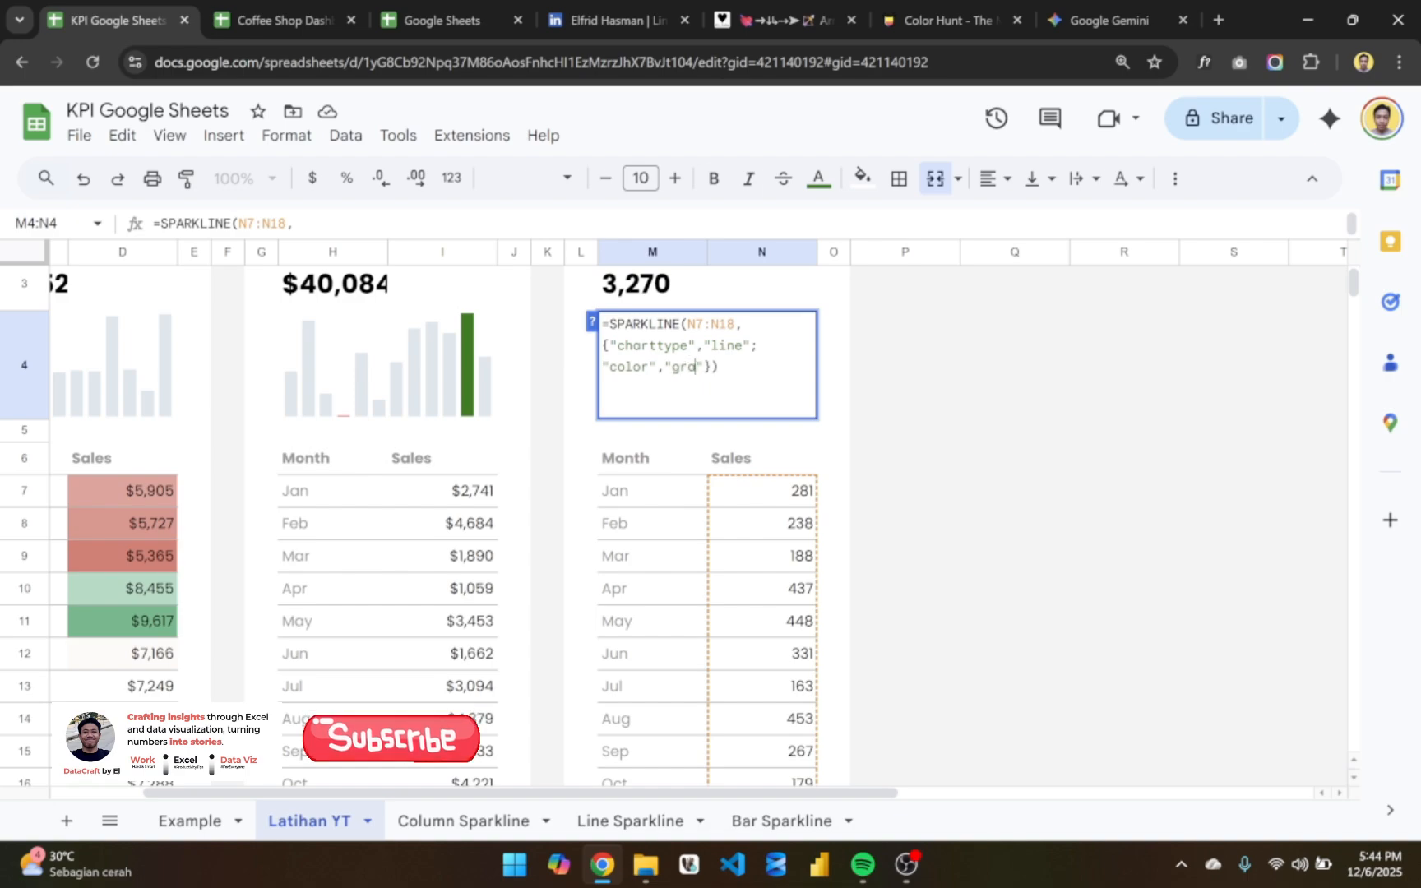
type("y")
key("Return")
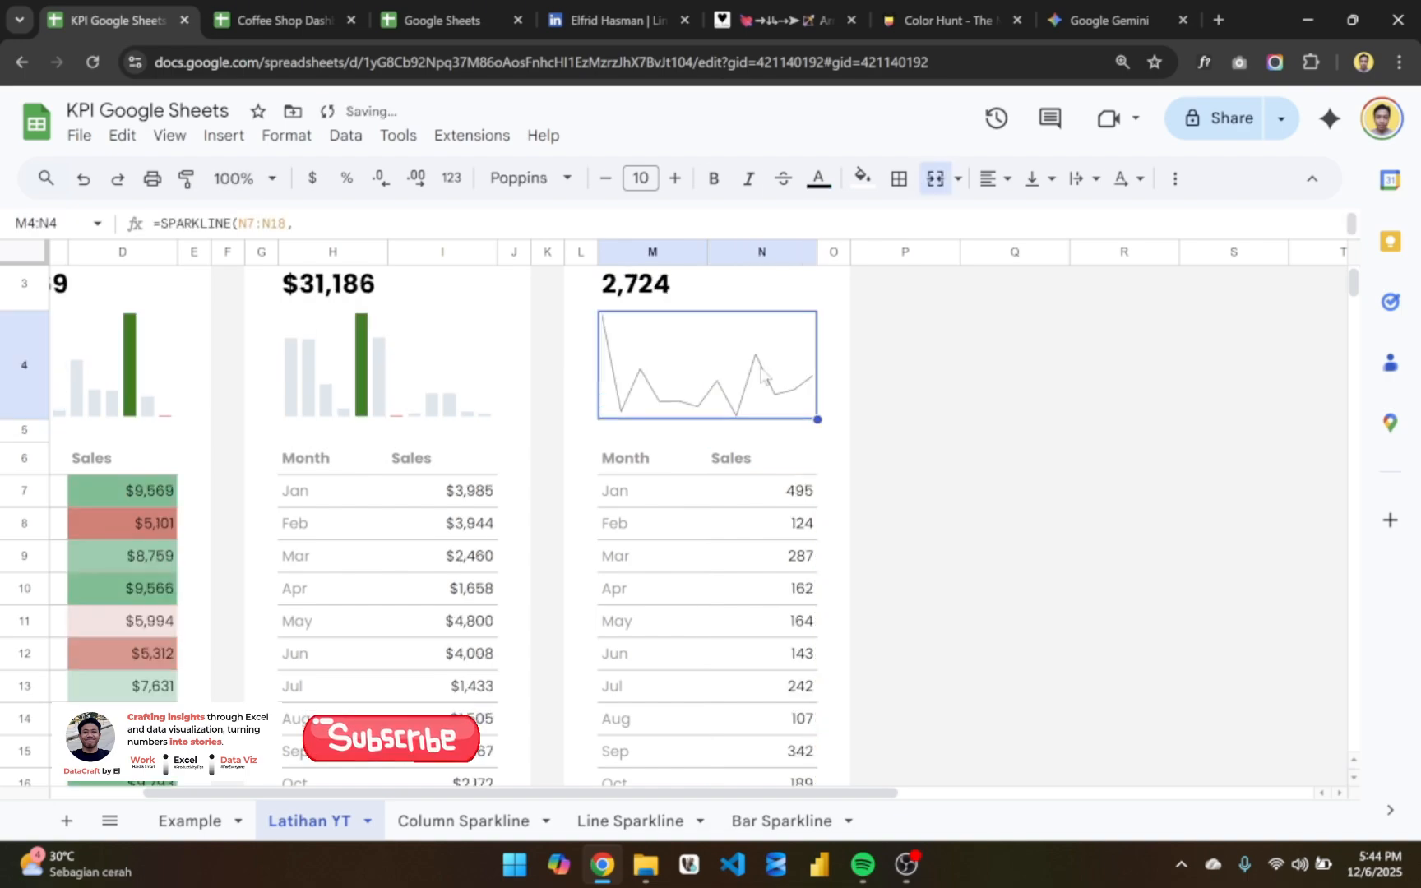
- Add a "linewidth" option of 3 to the M4 line sparkline formula
double_click(764, 380)
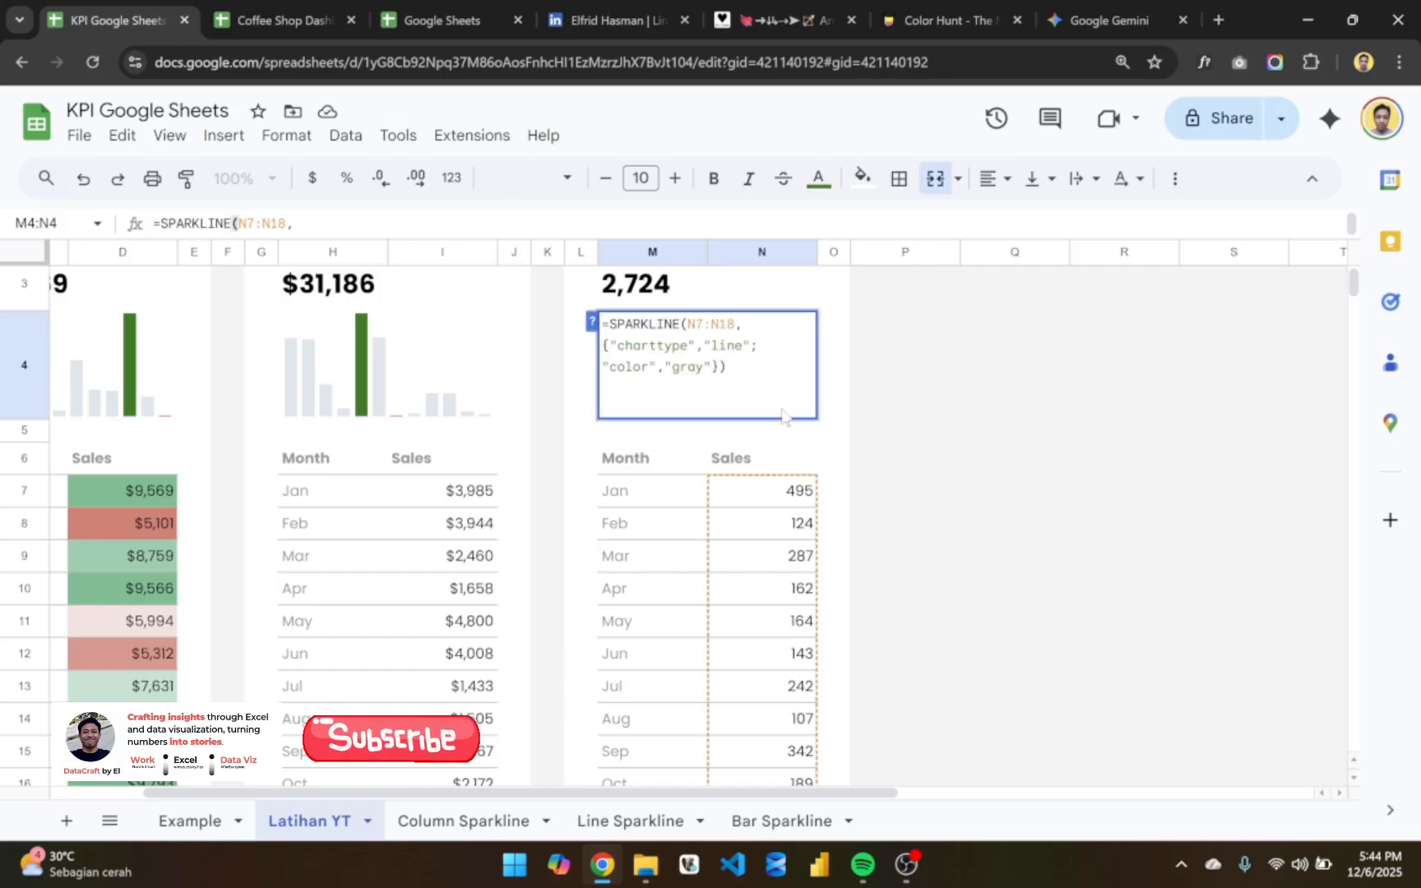
type(";")
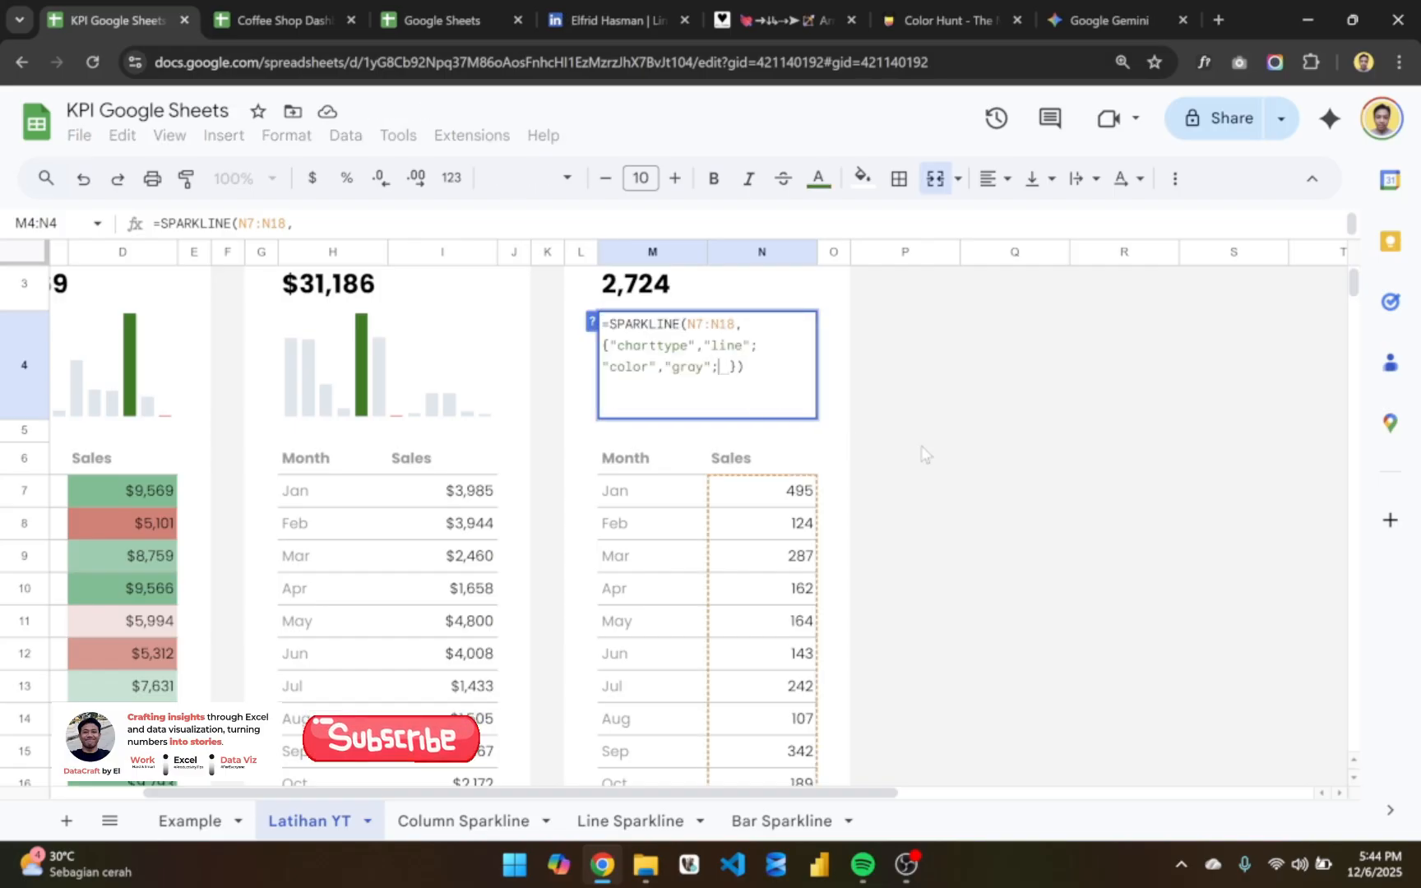
key("ctrl+Return")
type("\"")
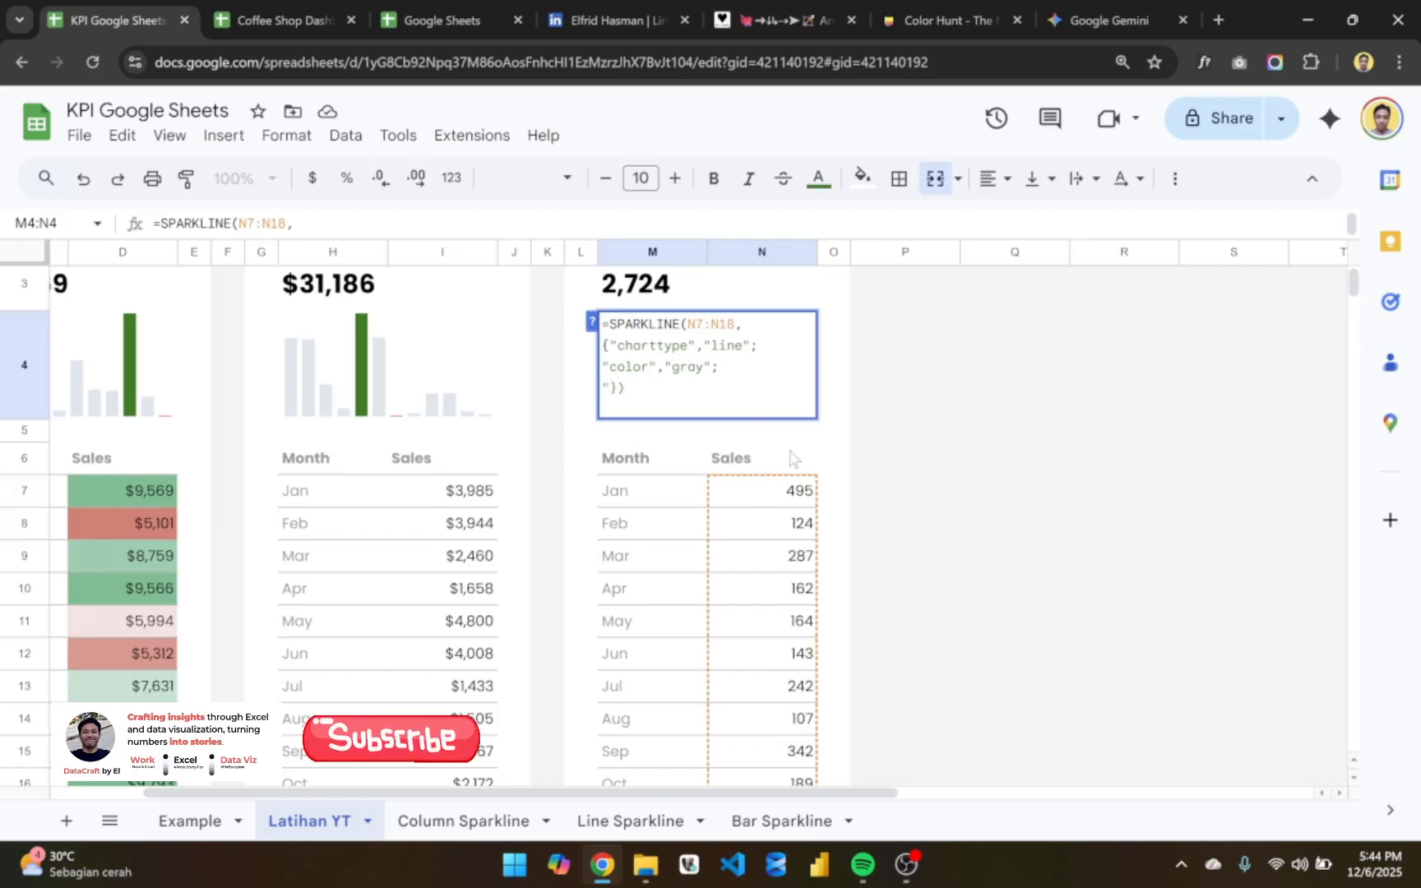
type("linewidth\"")
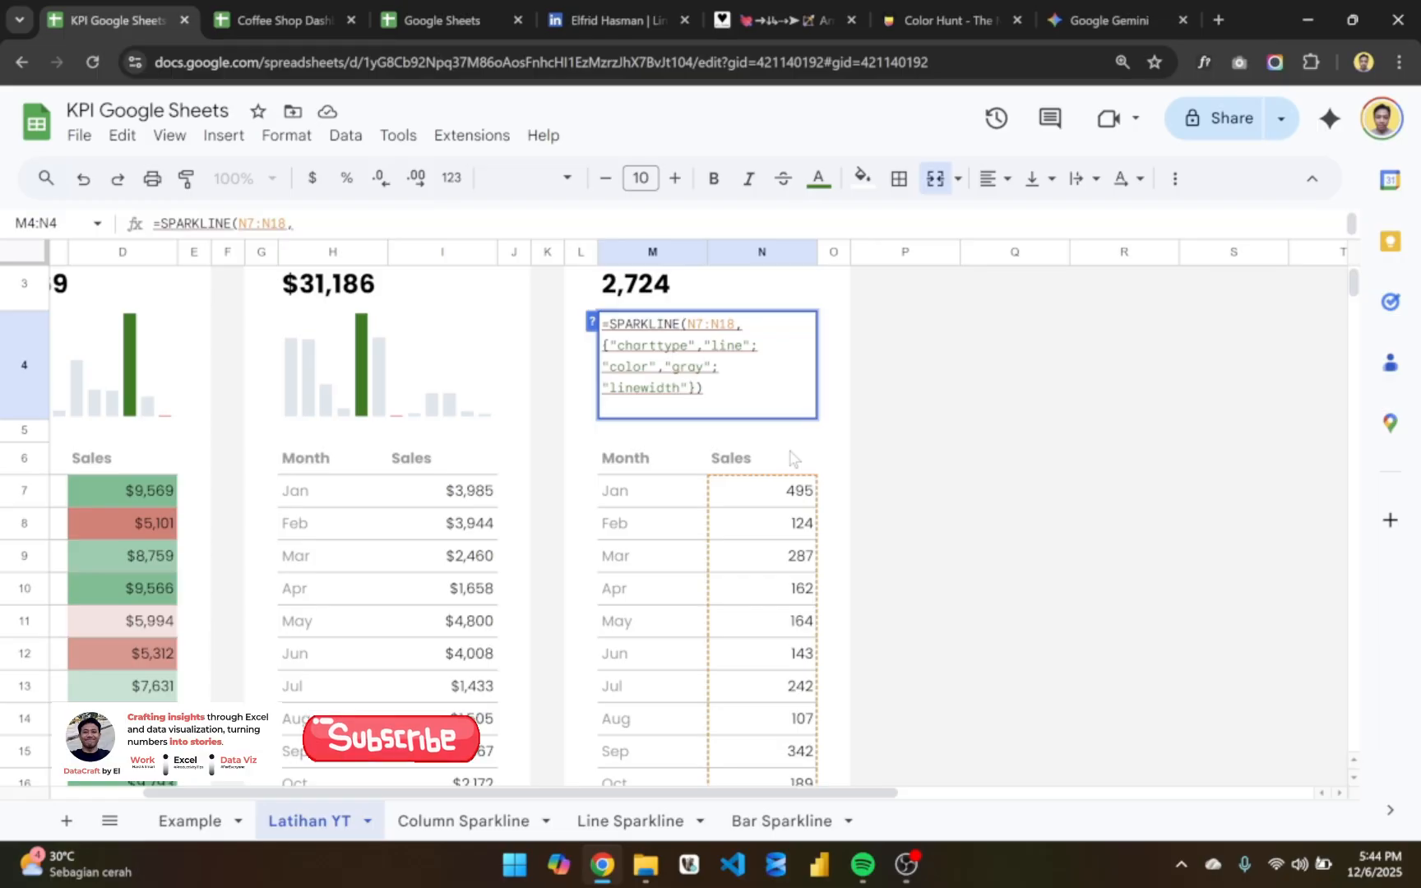
type(", ")
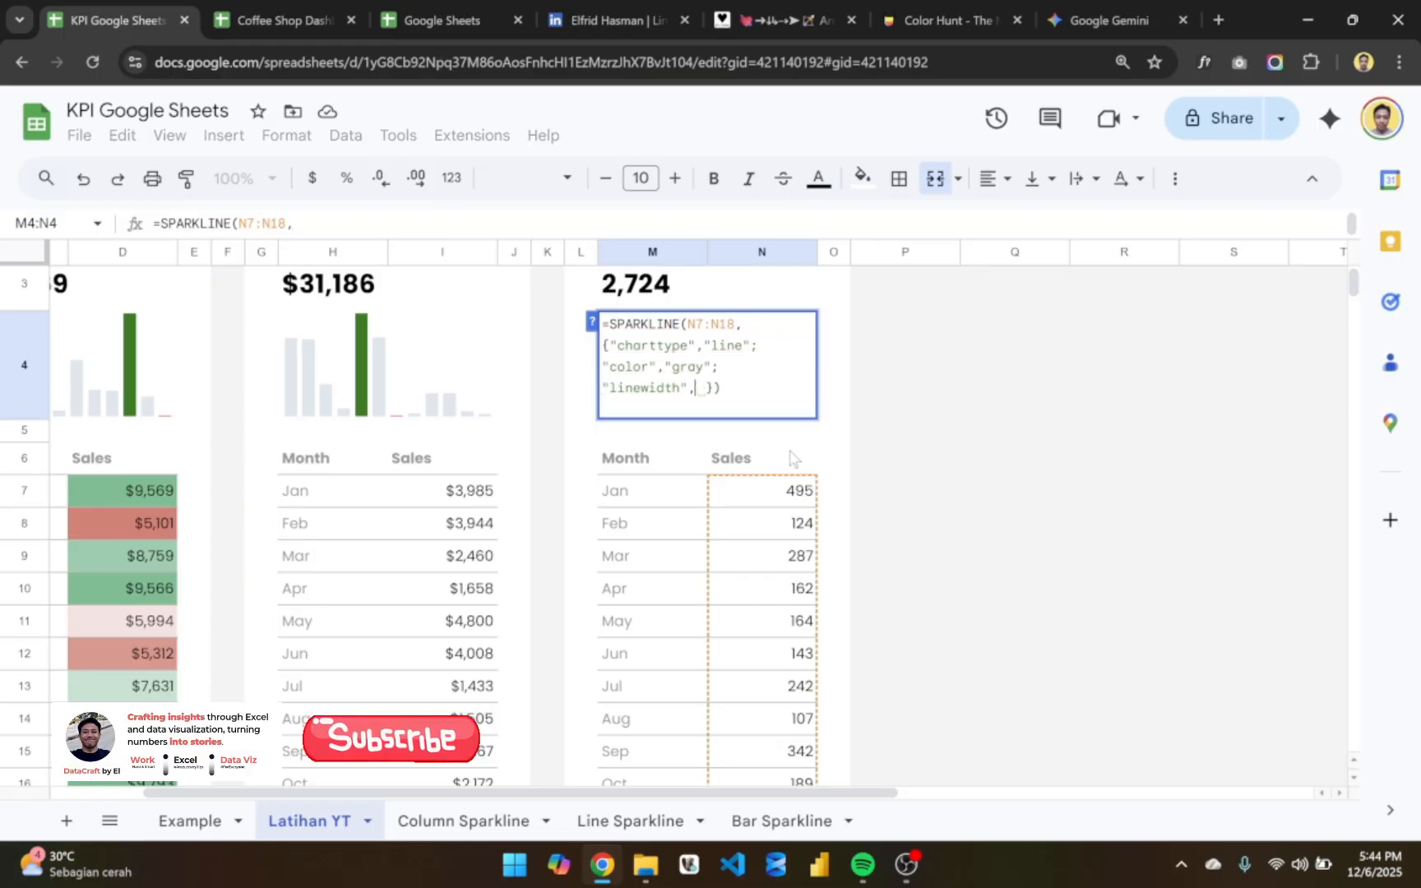
type("3")
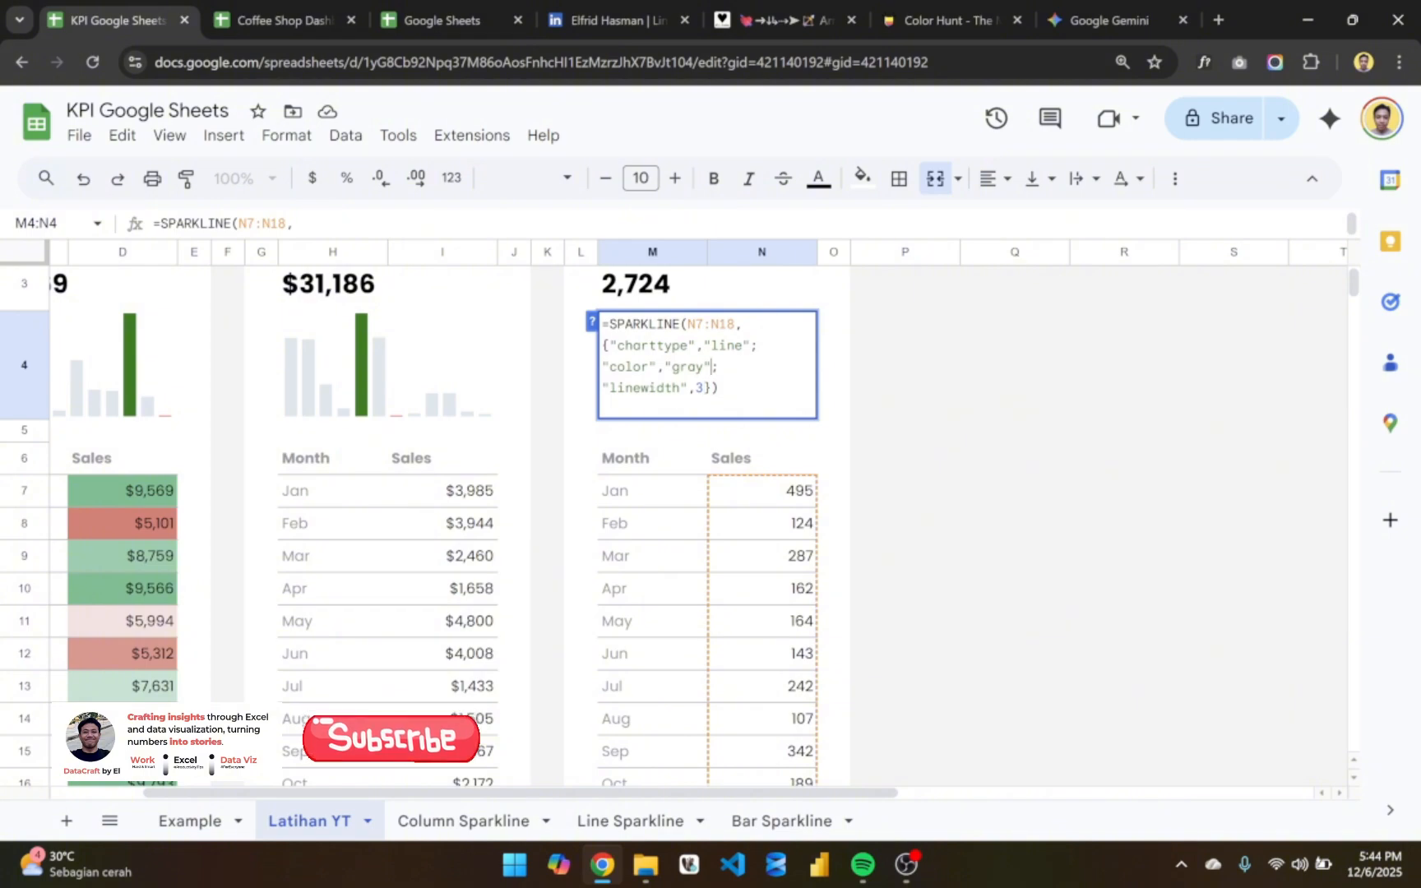
key("ctrl+shift+Left")
left_click(704, 388)
key("End")
type(")")
key("Return")
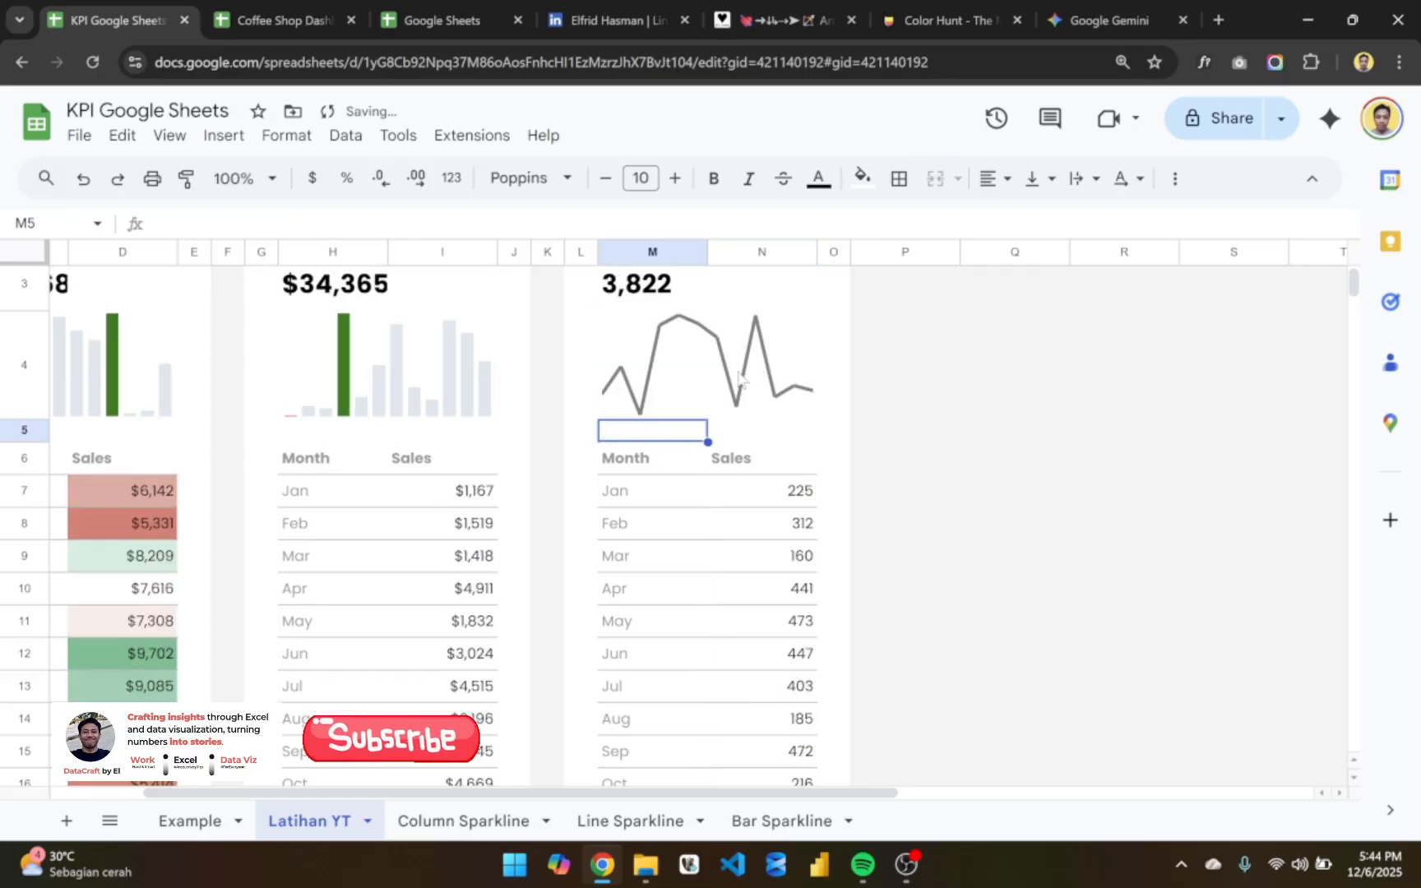
left_click(744, 380)
scroll(744, 381, "up", 1)
left_click(867, 415)
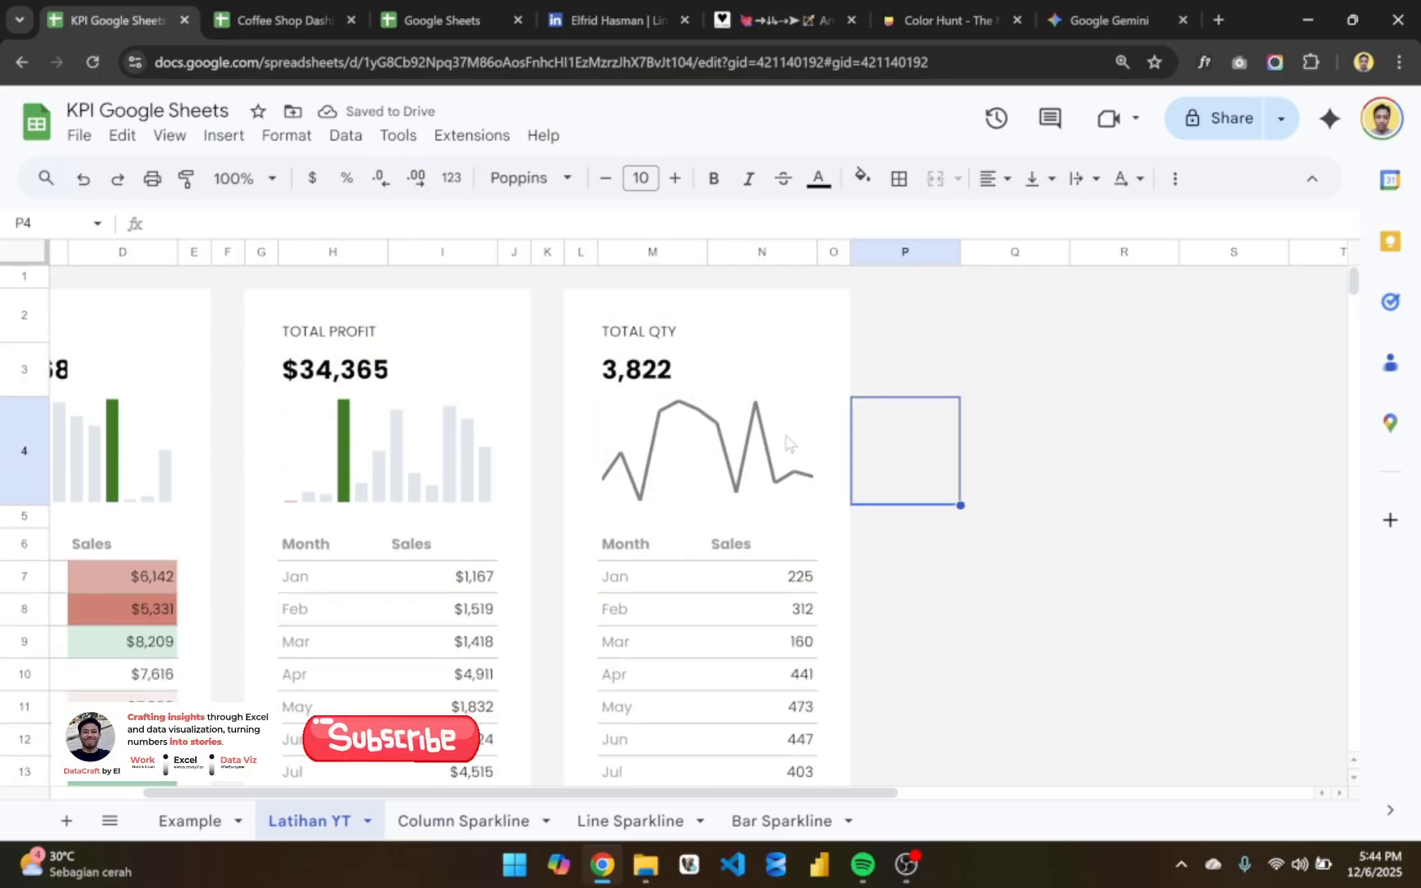
- Reapply the no-decimals format to N7 several times to recalculate the random values behind the cards
scroll(792, 503, "down", 1)
left_click(795, 481)
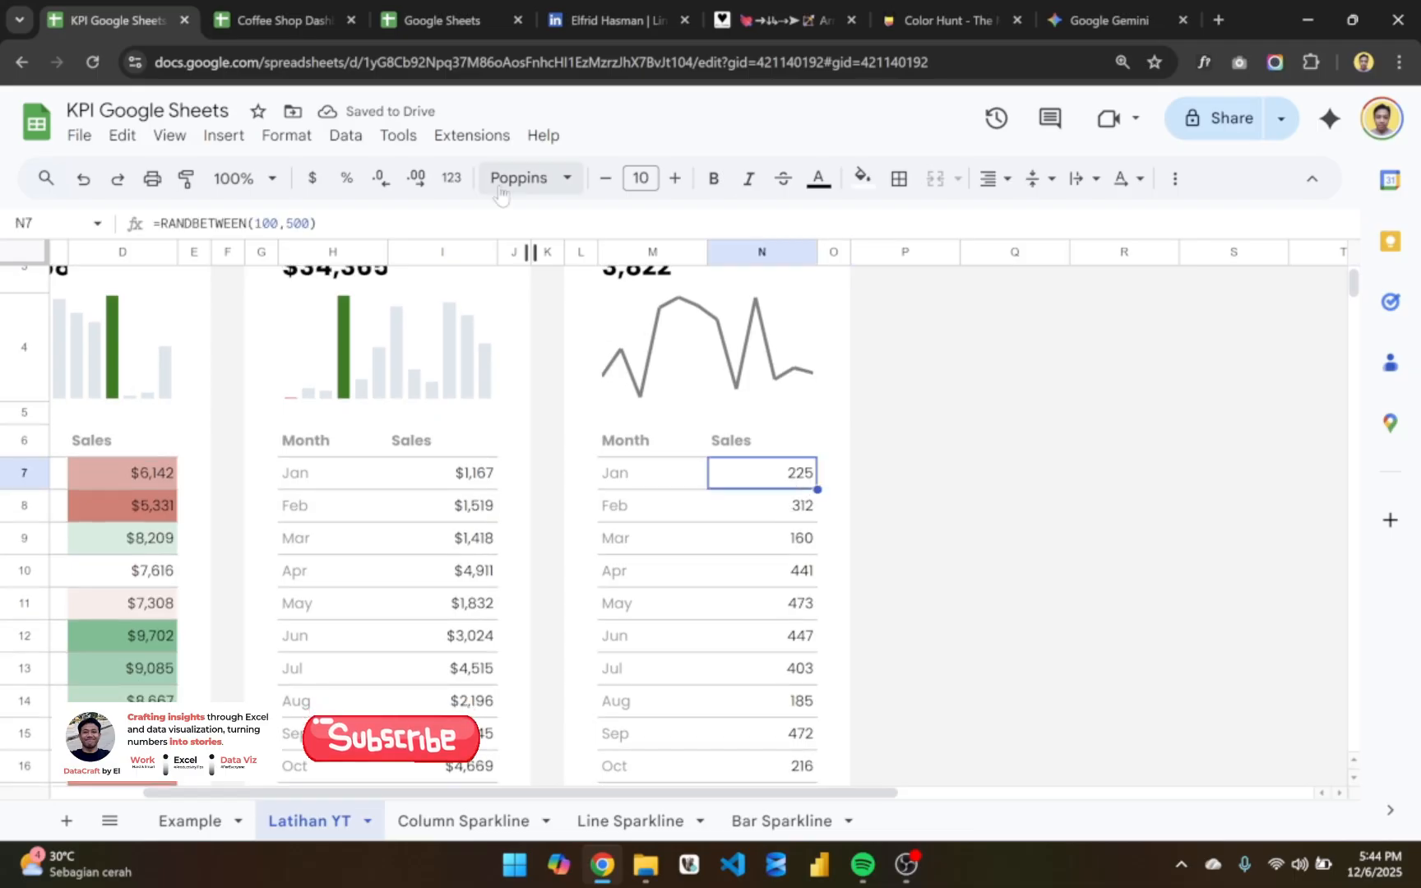
left_click(383, 178)
left_click(388, 182)
left_click(388, 182)
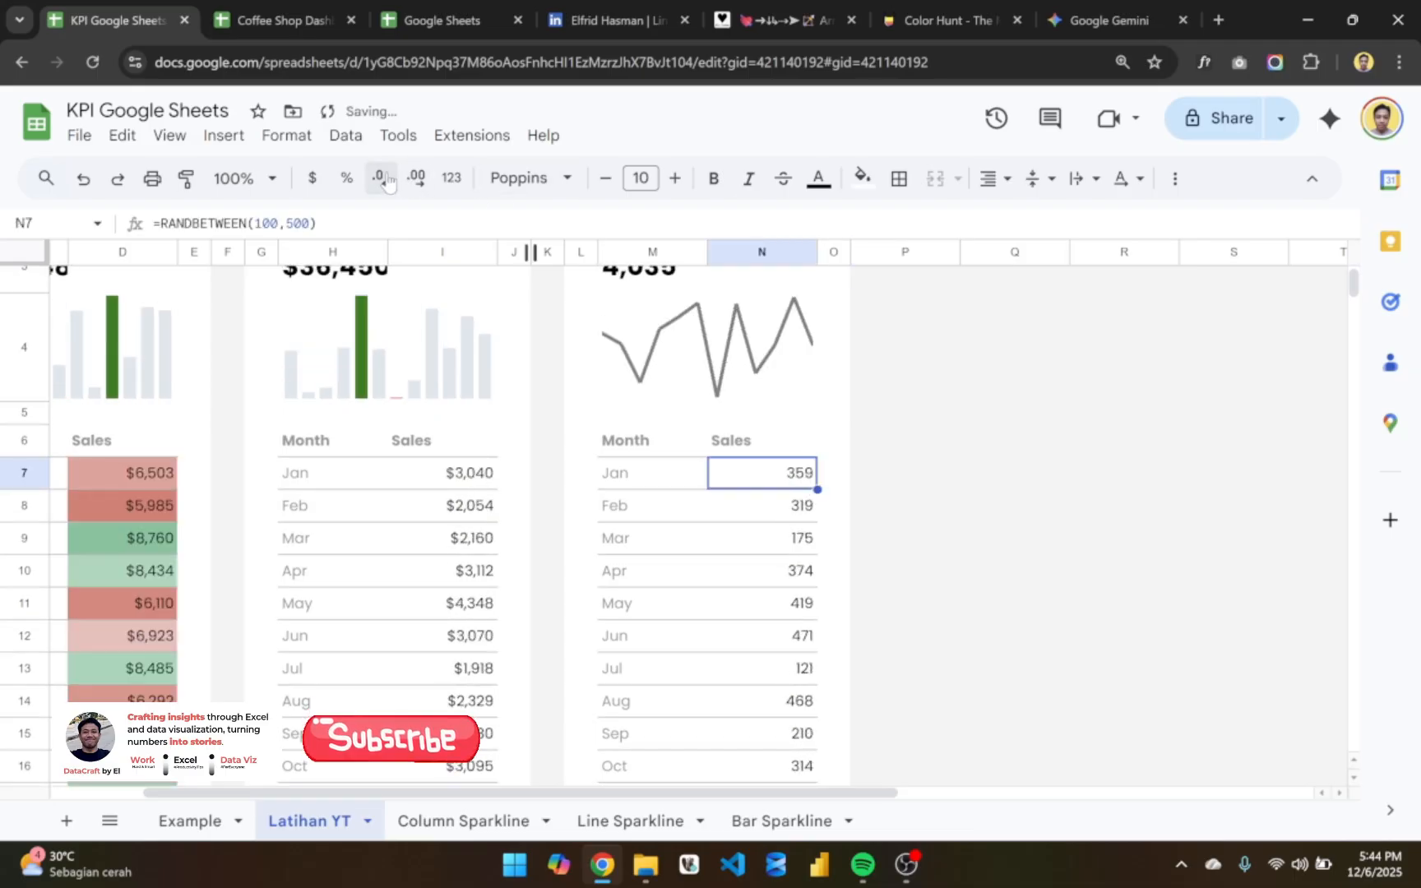
left_click(388, 182)
left_click(388, 182)
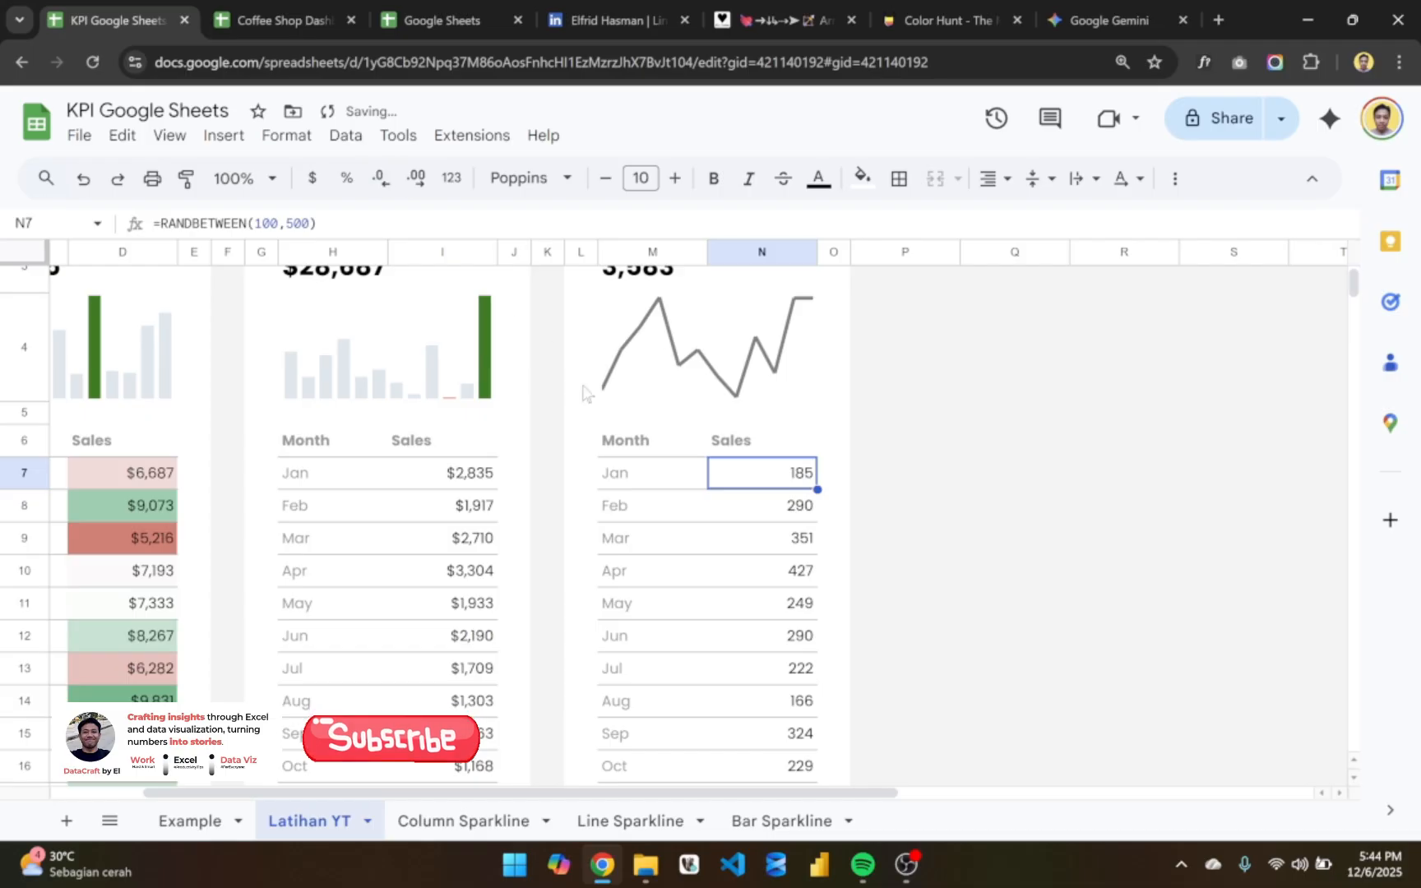
- Review the three KPI cards with their sparklines and monthly tables
scroll(591, 398, "left", 2)
scroll(604, 428, "down", 3)
scroll(634, 557, "up", 7)
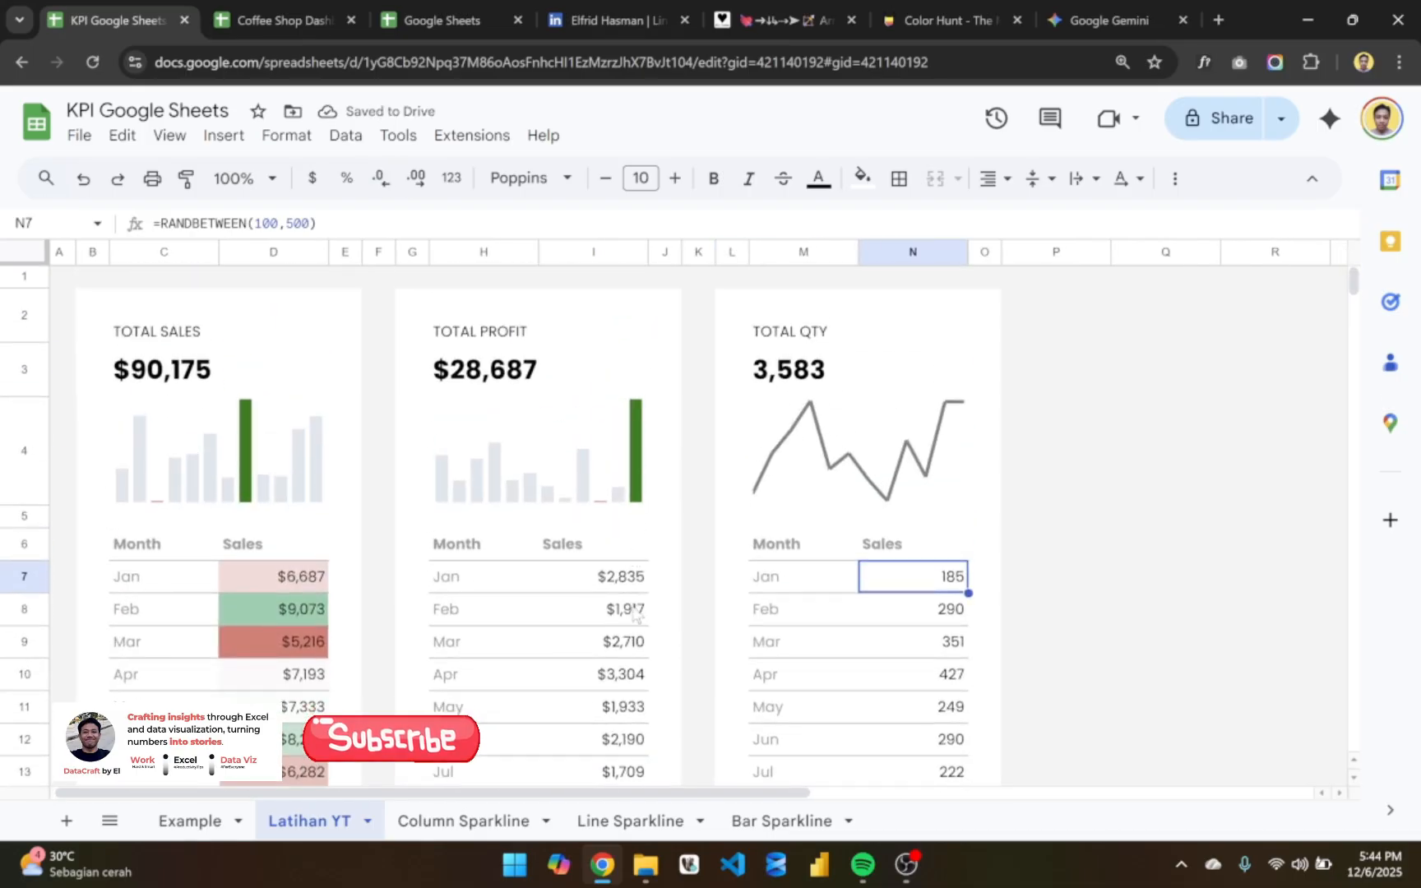
scroll(650, 541, "down", 1)
scroll(650, 539, "right", 1)
left_click(569, 533)
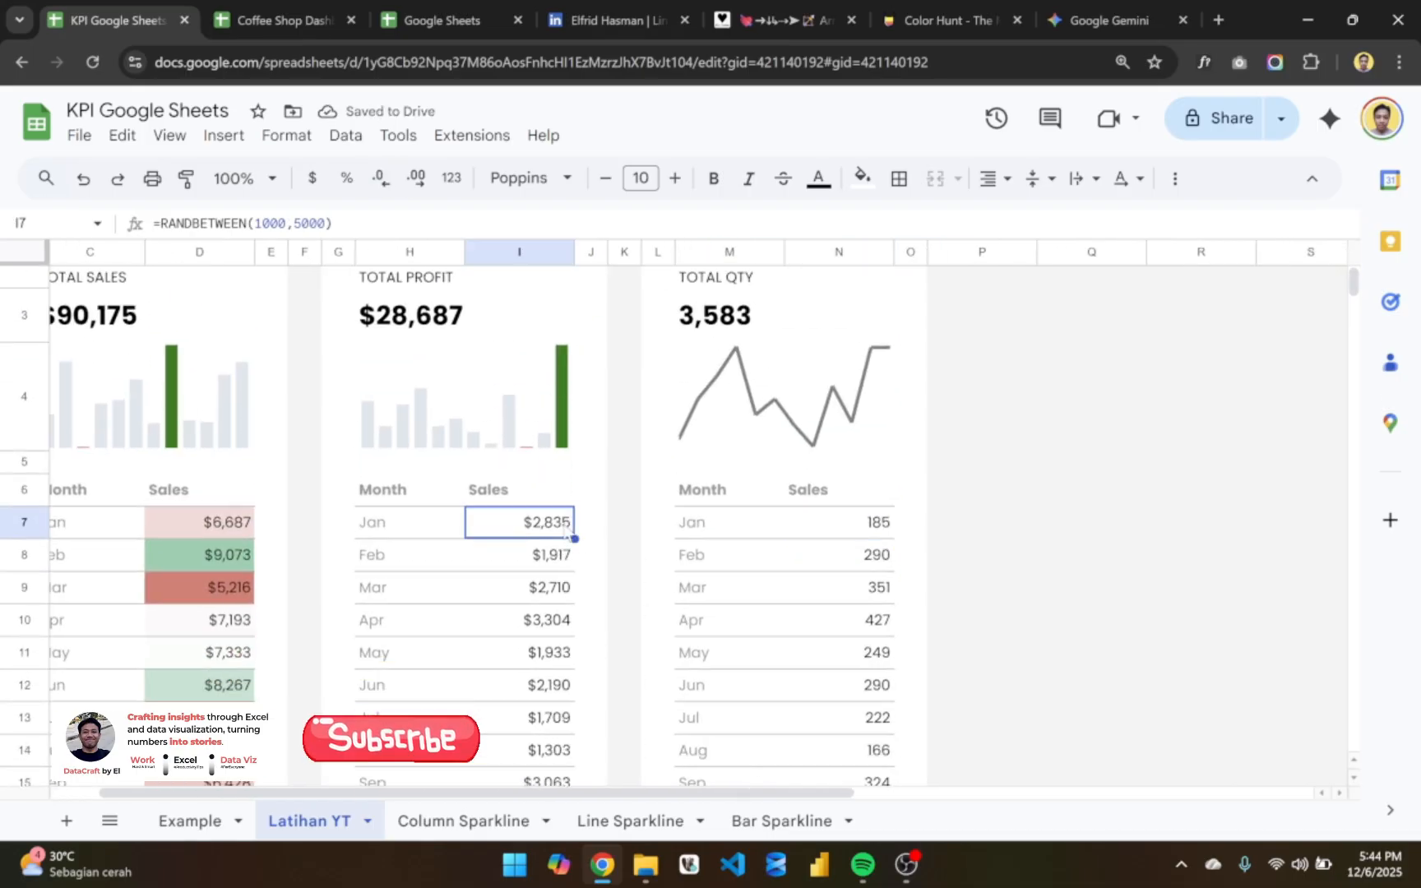
scroll(681, 566, "up", 1)
left_click(1033, 470)
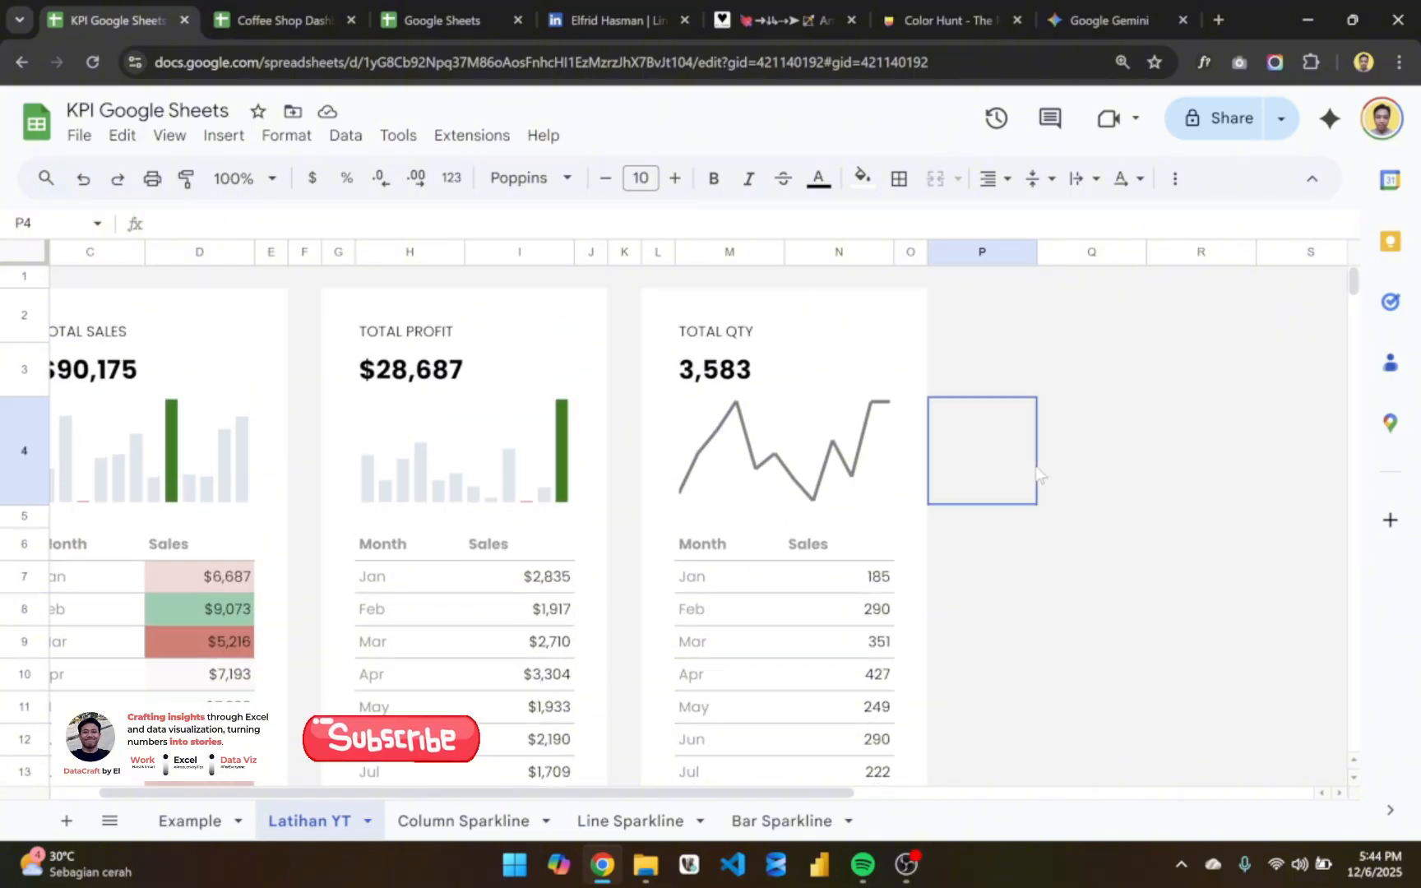
- Apply a red-white-green color scale to the monthly profit values in I7:I18, using the 50th percentile as midpoint
left_click(553, 581)
key("ctrl+shift+Down")
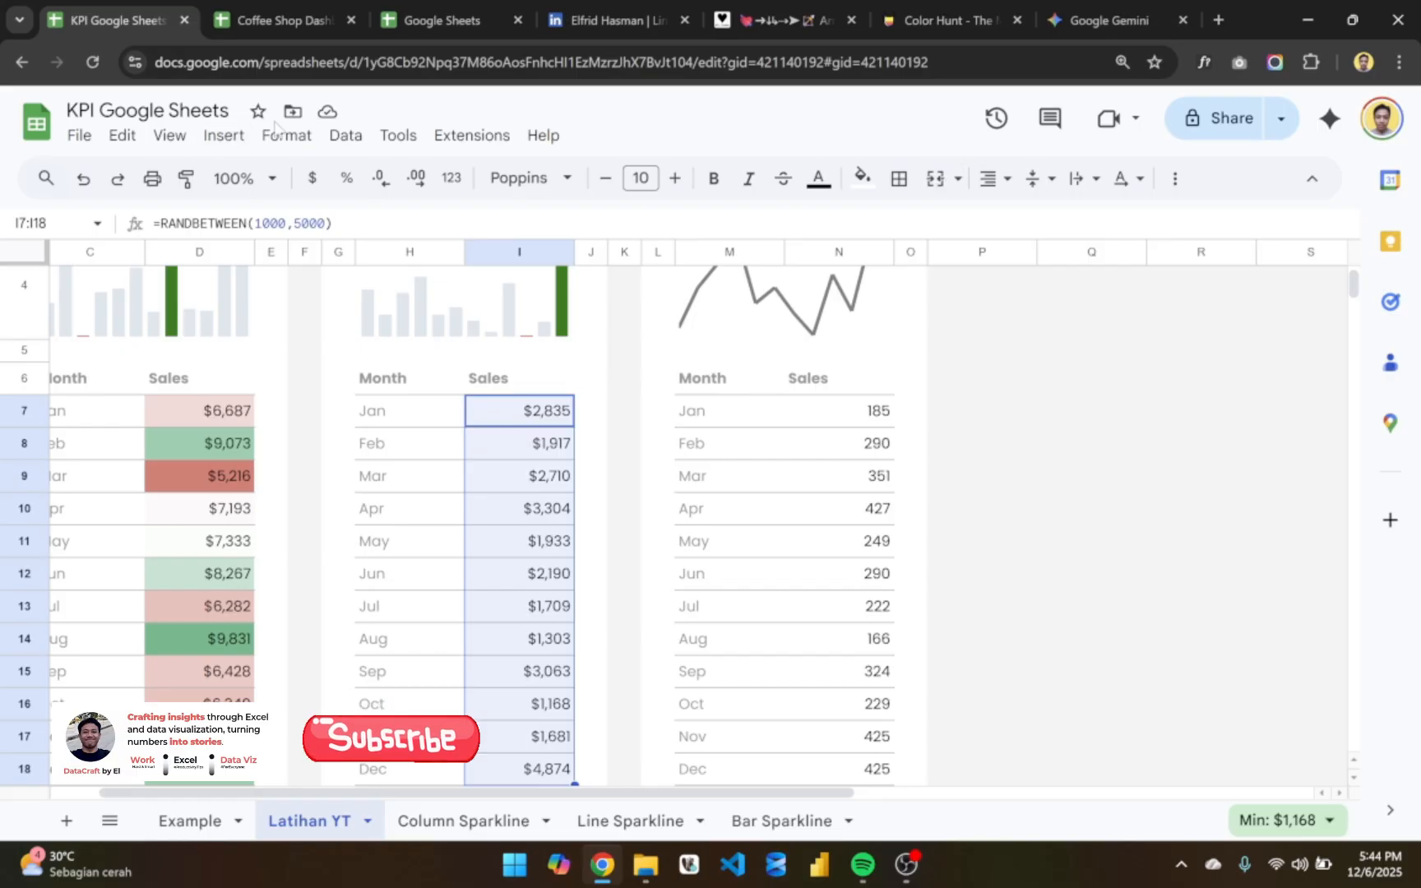
left_click(301, 140)
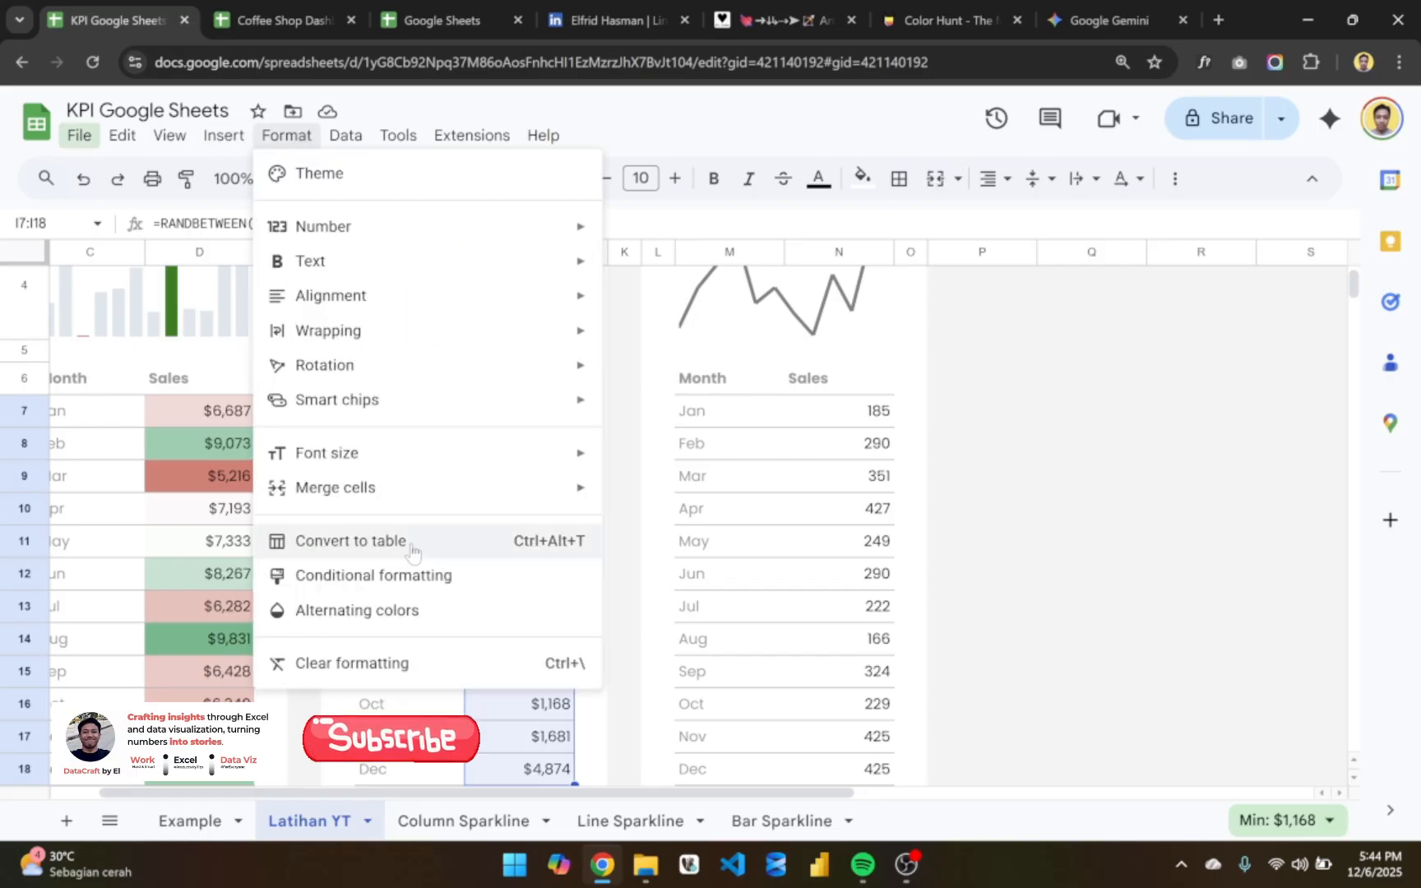
left_click(436, 572)
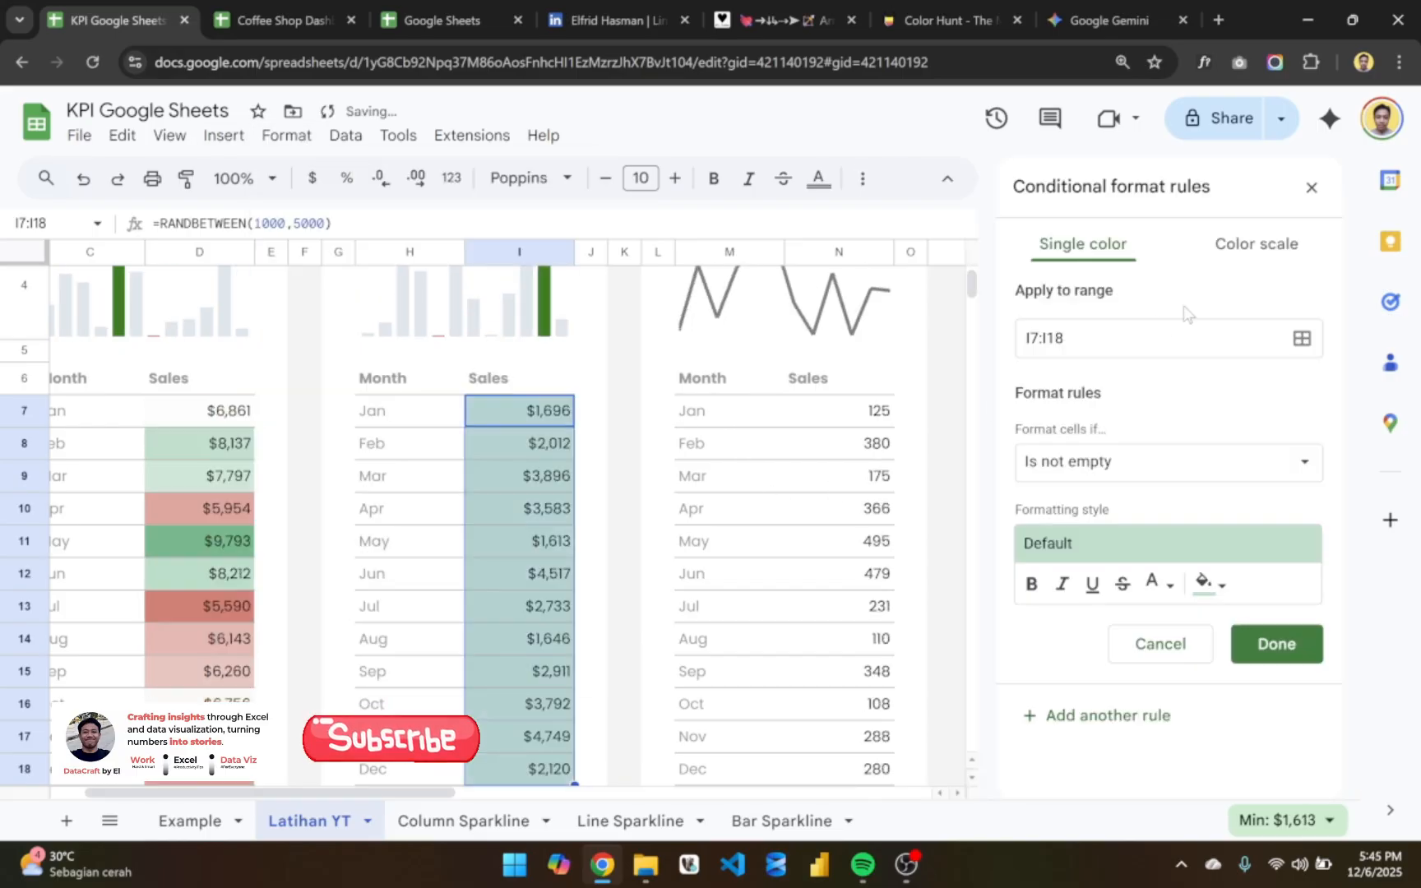
left_click(1240, 247)
left_click(1141, 454)
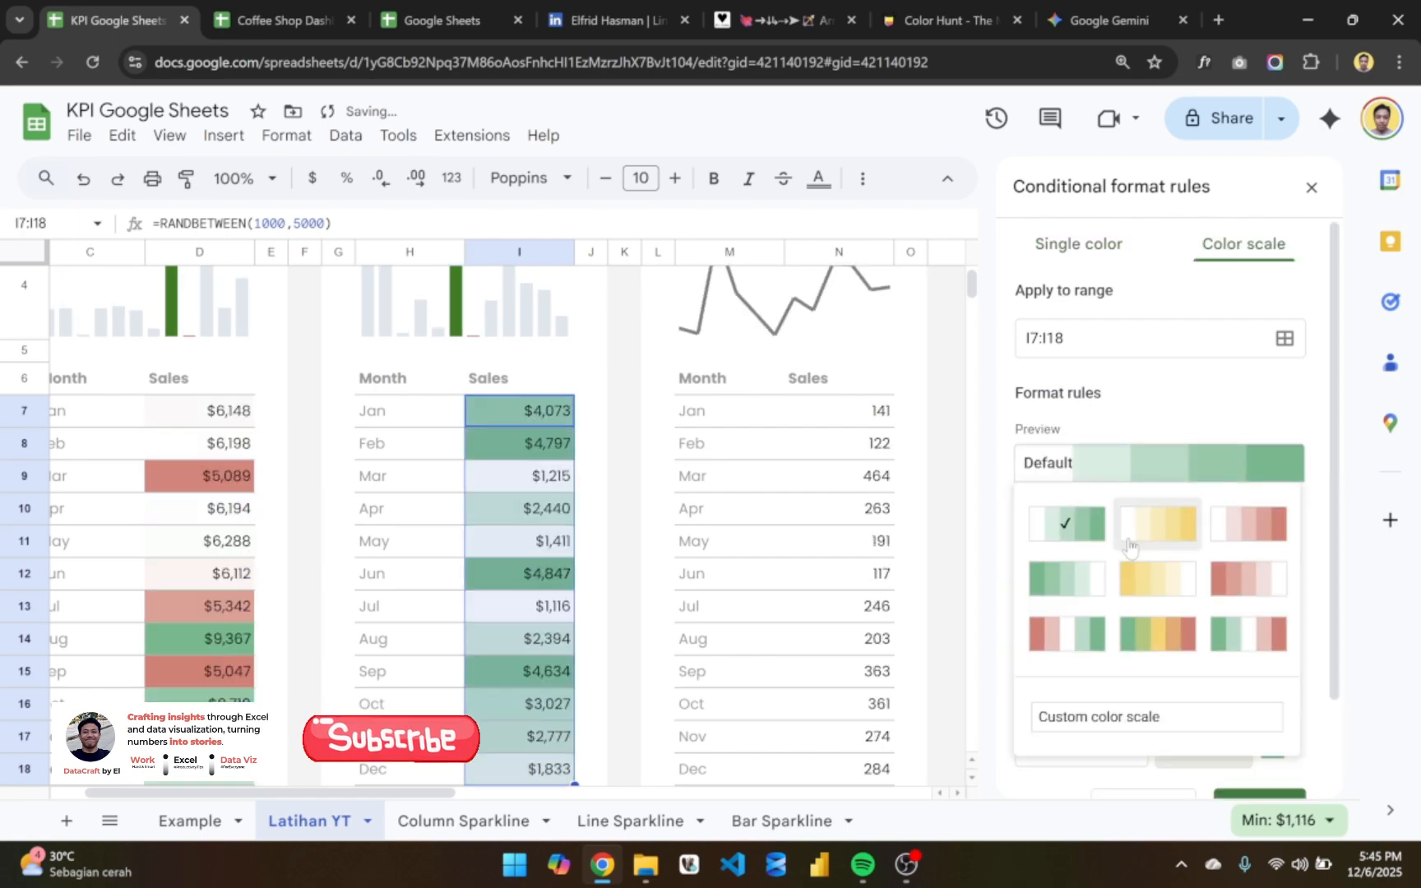
left_click(1084, 637)
scroll(1217, 777, "down", 3)
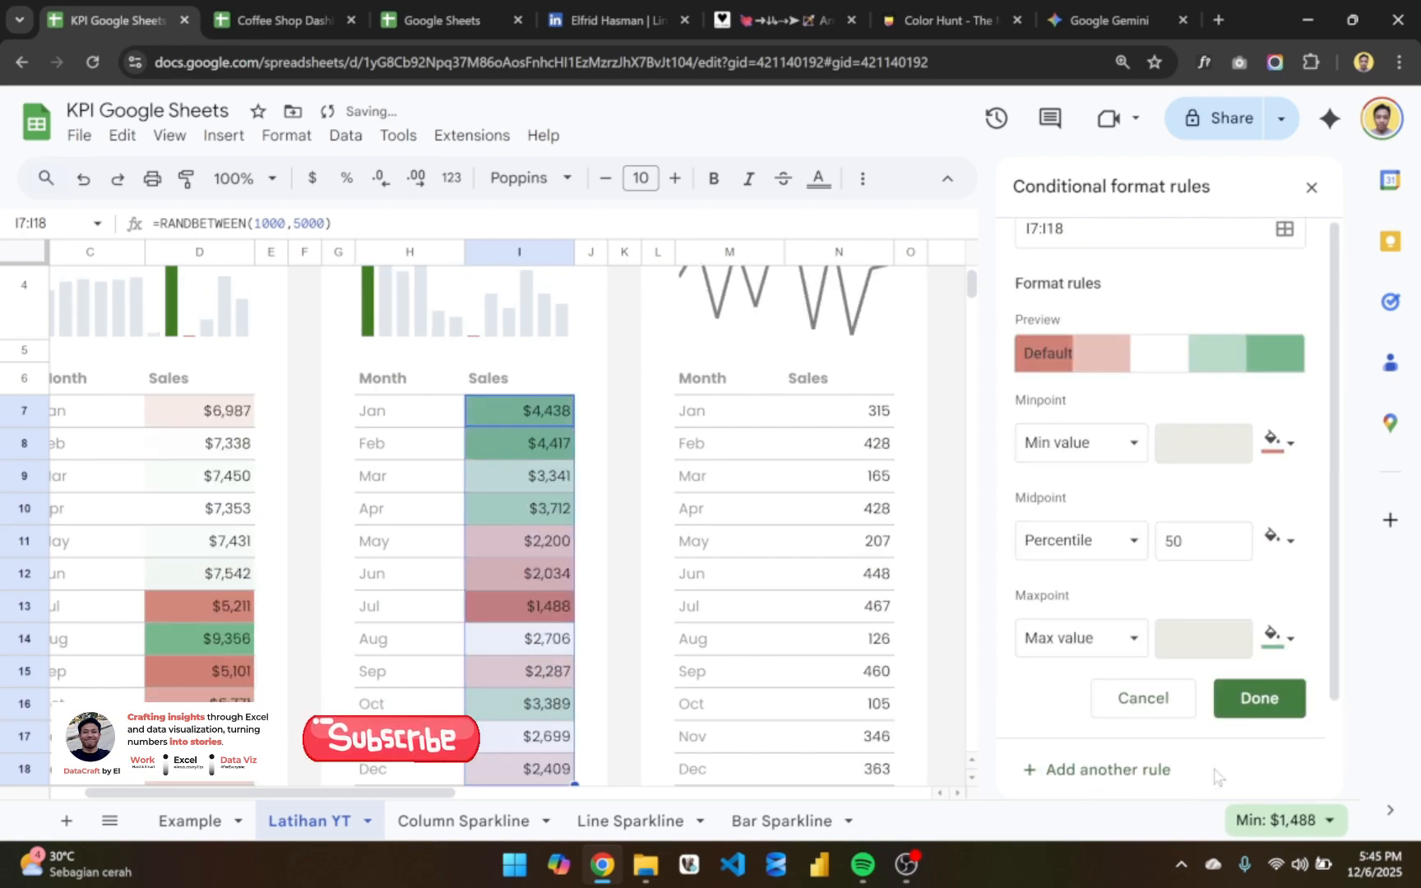
left_click(1256, 697)
left_click(789, 609)
scroll(790, 608, "left", 1)
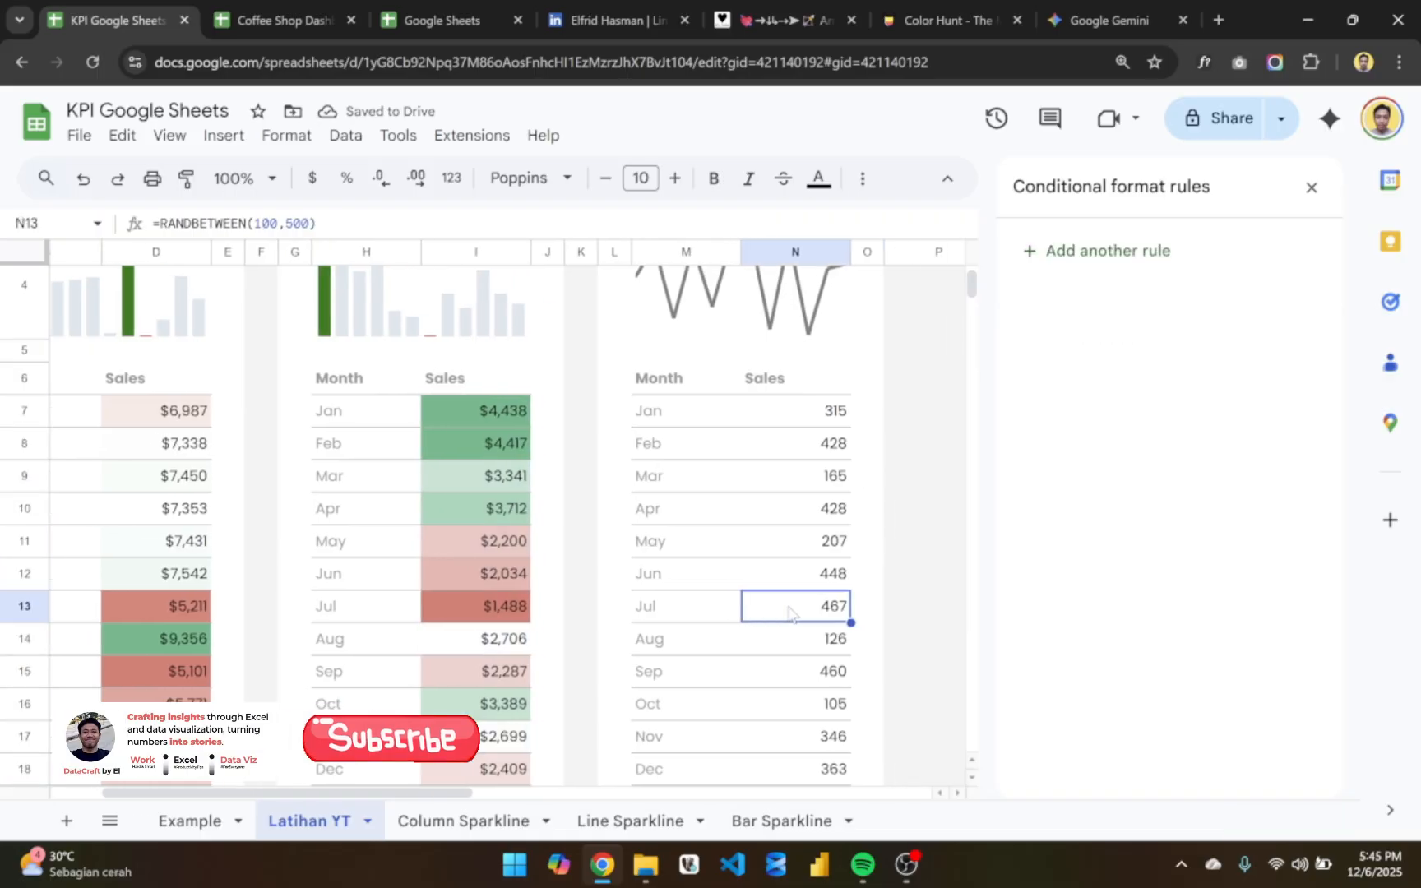
- Examine the Product A and Product B card on the Example sheet, including its column, line and bar sparklines and source values
left_click(190, 821)
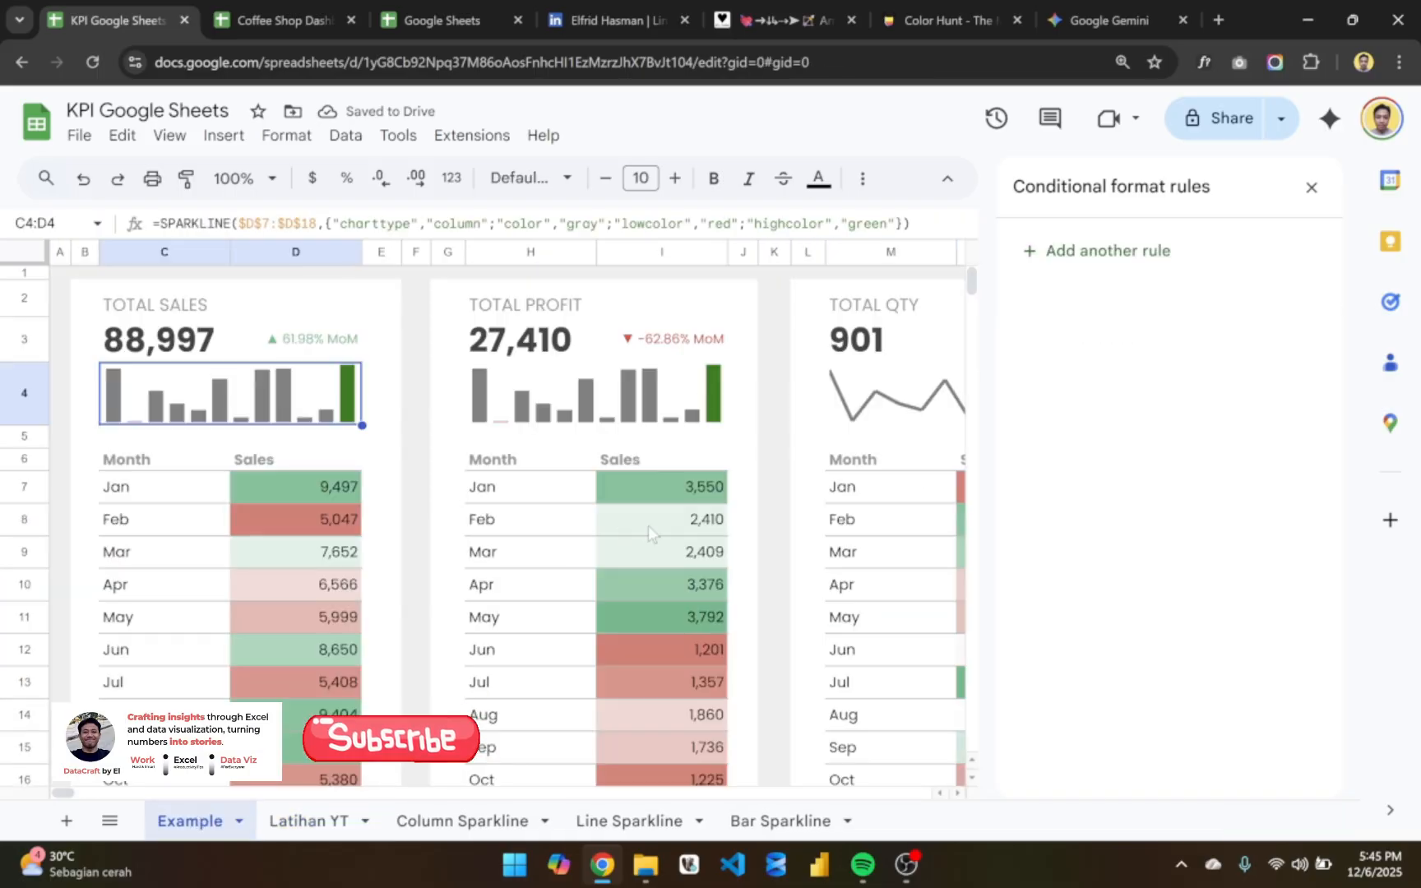
scroll(648, 529, "right", 6)
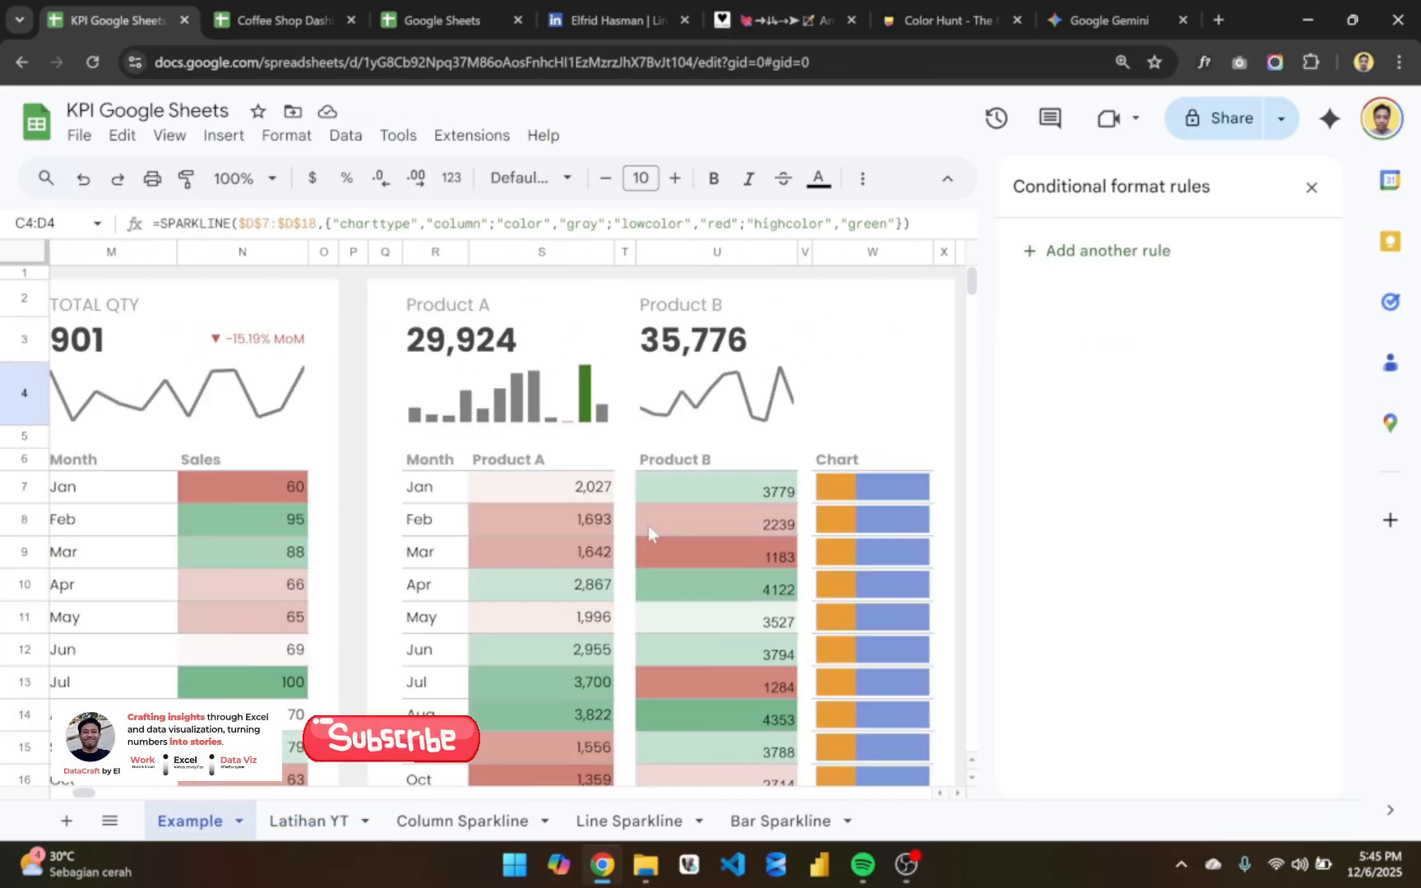
left_click(1312, 188)
left_click(515, 395)
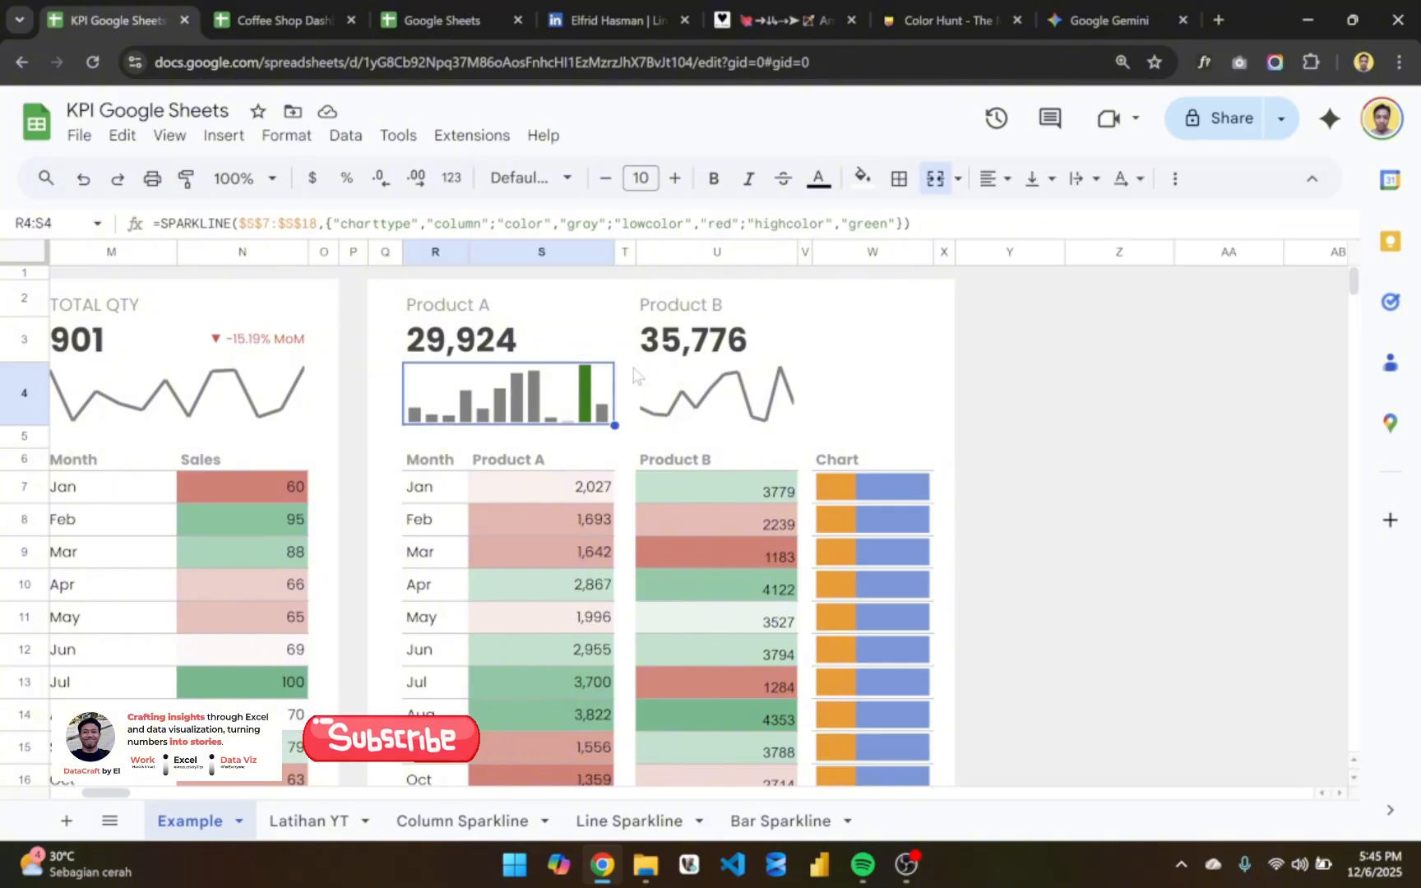
left_click(737, 401)
left_click(572, 491)
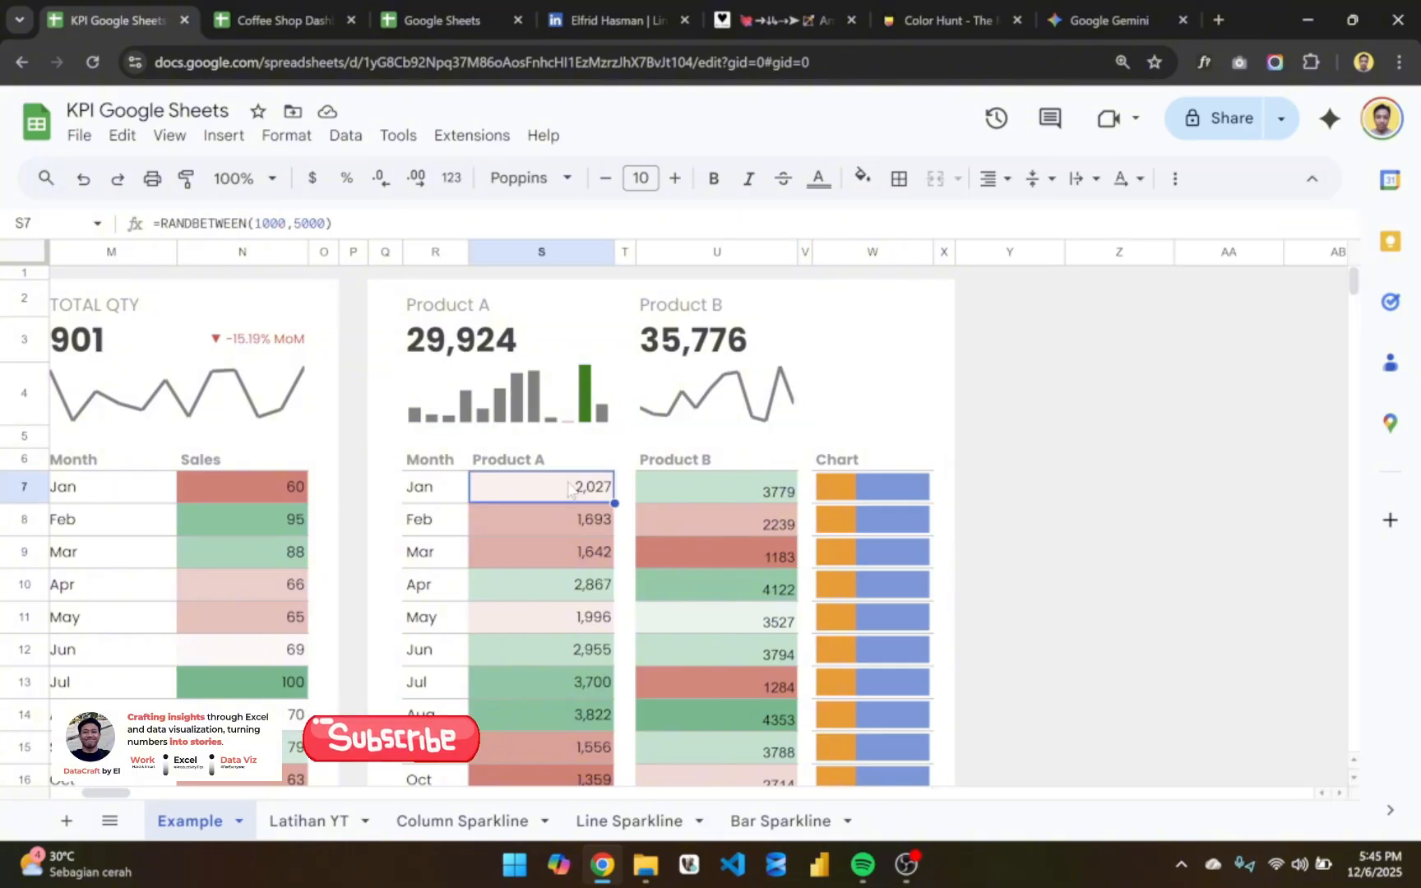
left_click(866, 490)
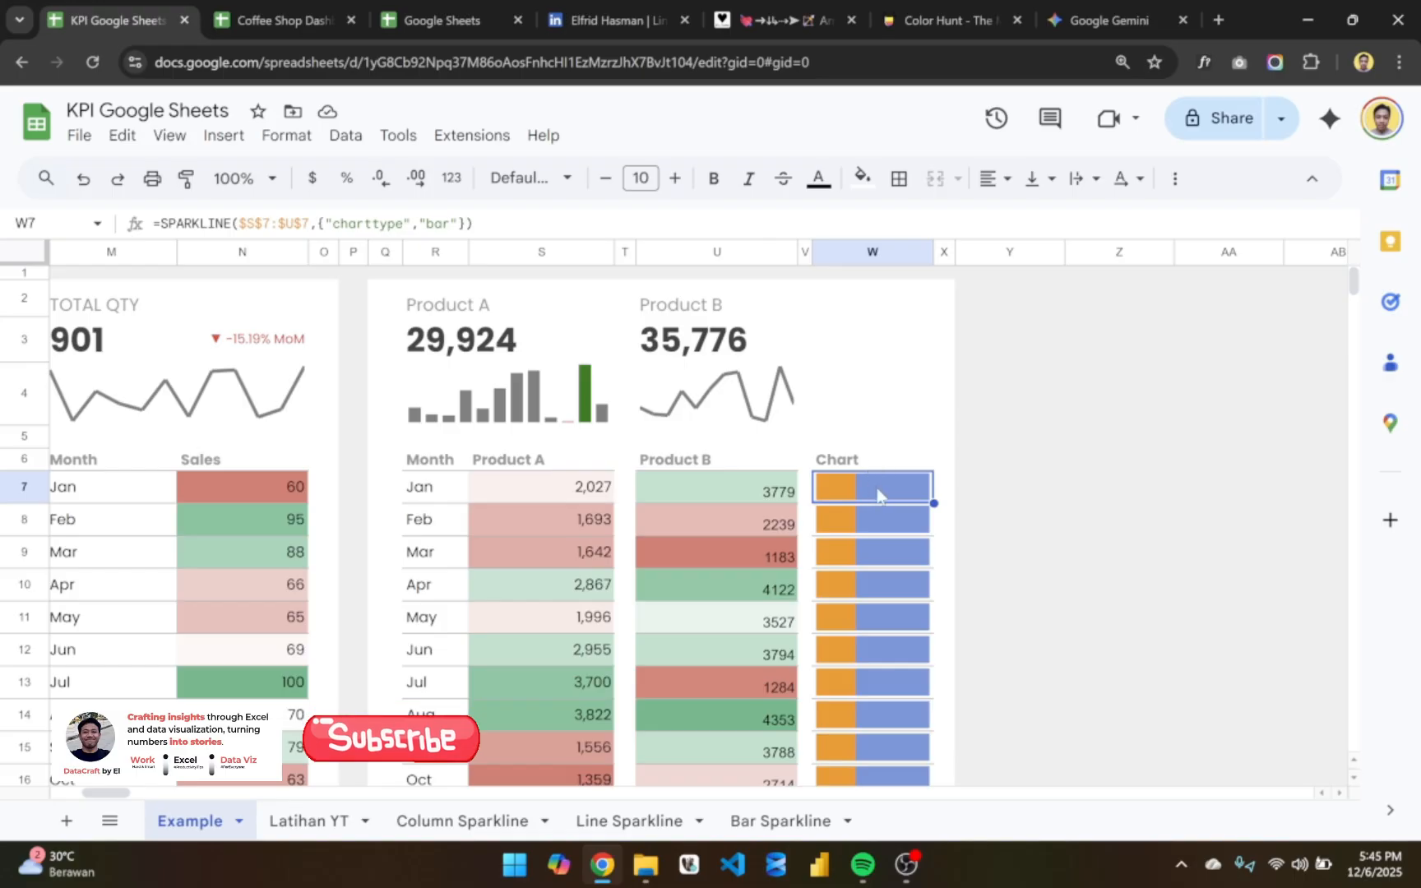
left_click_drag(877, 494, 866, 634)
left_click(559, 500)
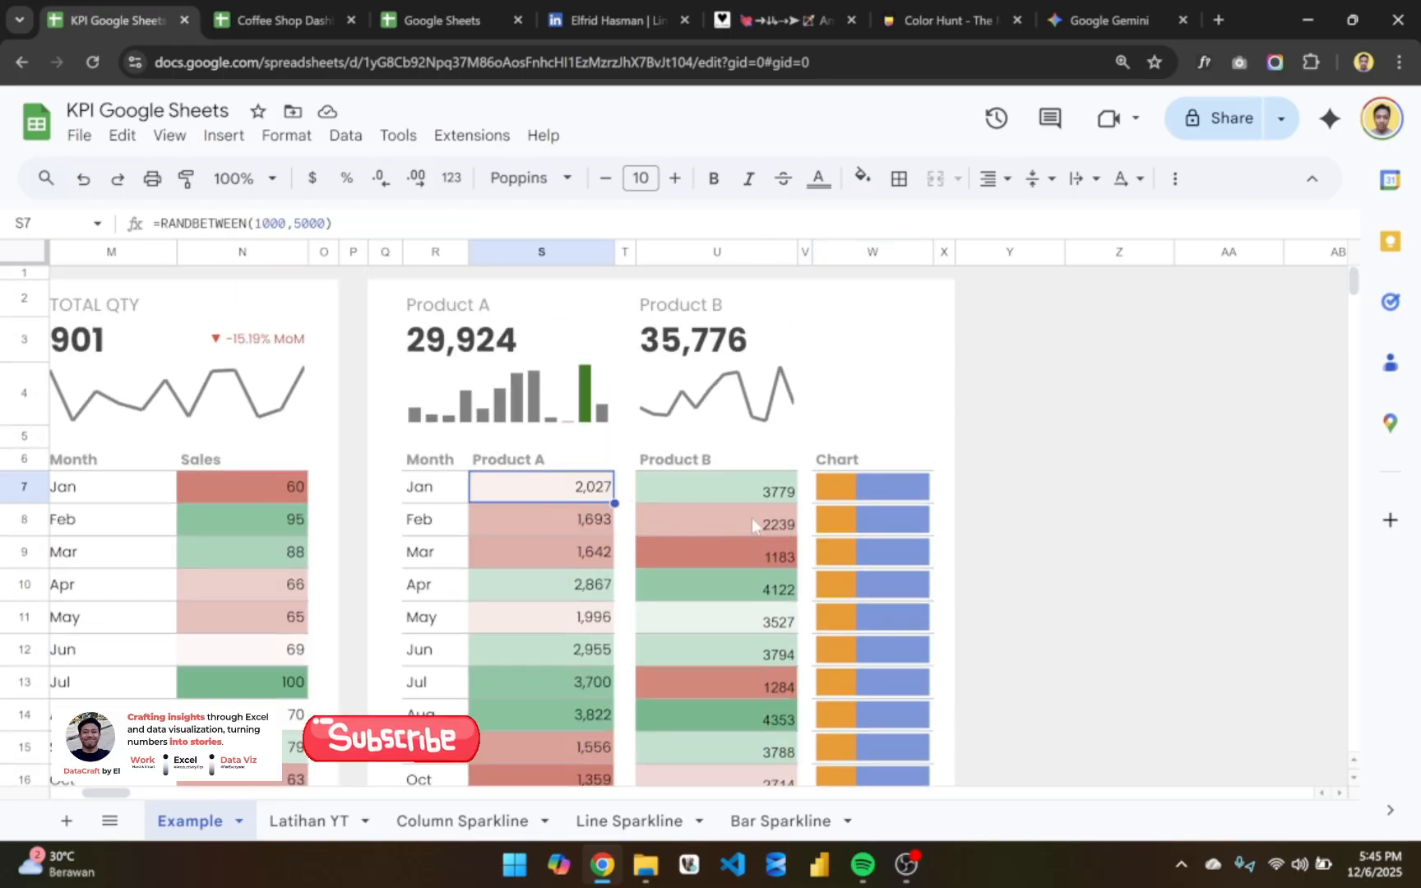
scroll(751, 523, "left", 2)
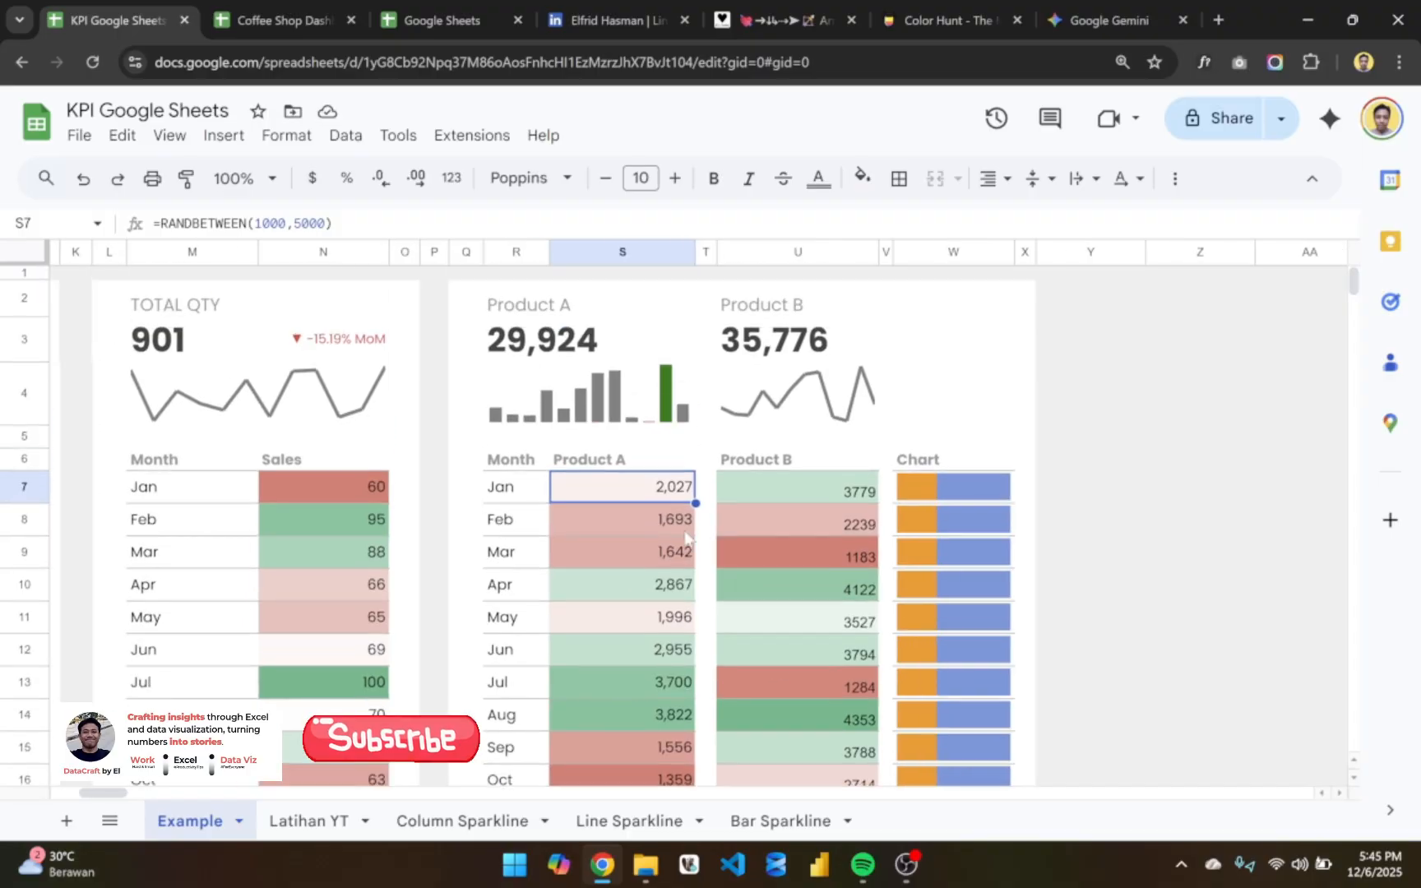
scroll(685, 541, "left", 1)
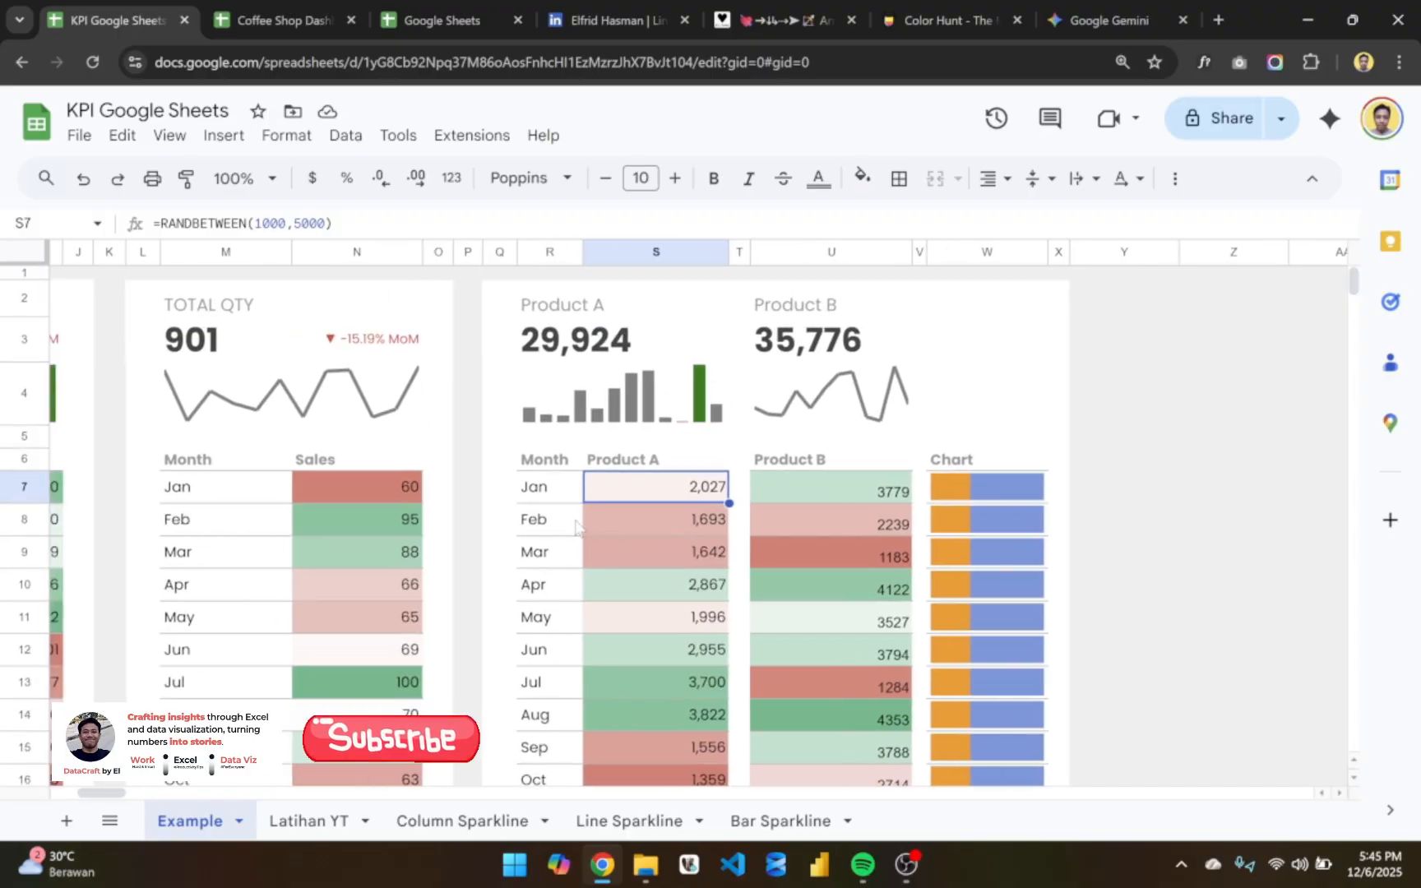
scroll(626, 543, "left", 1)
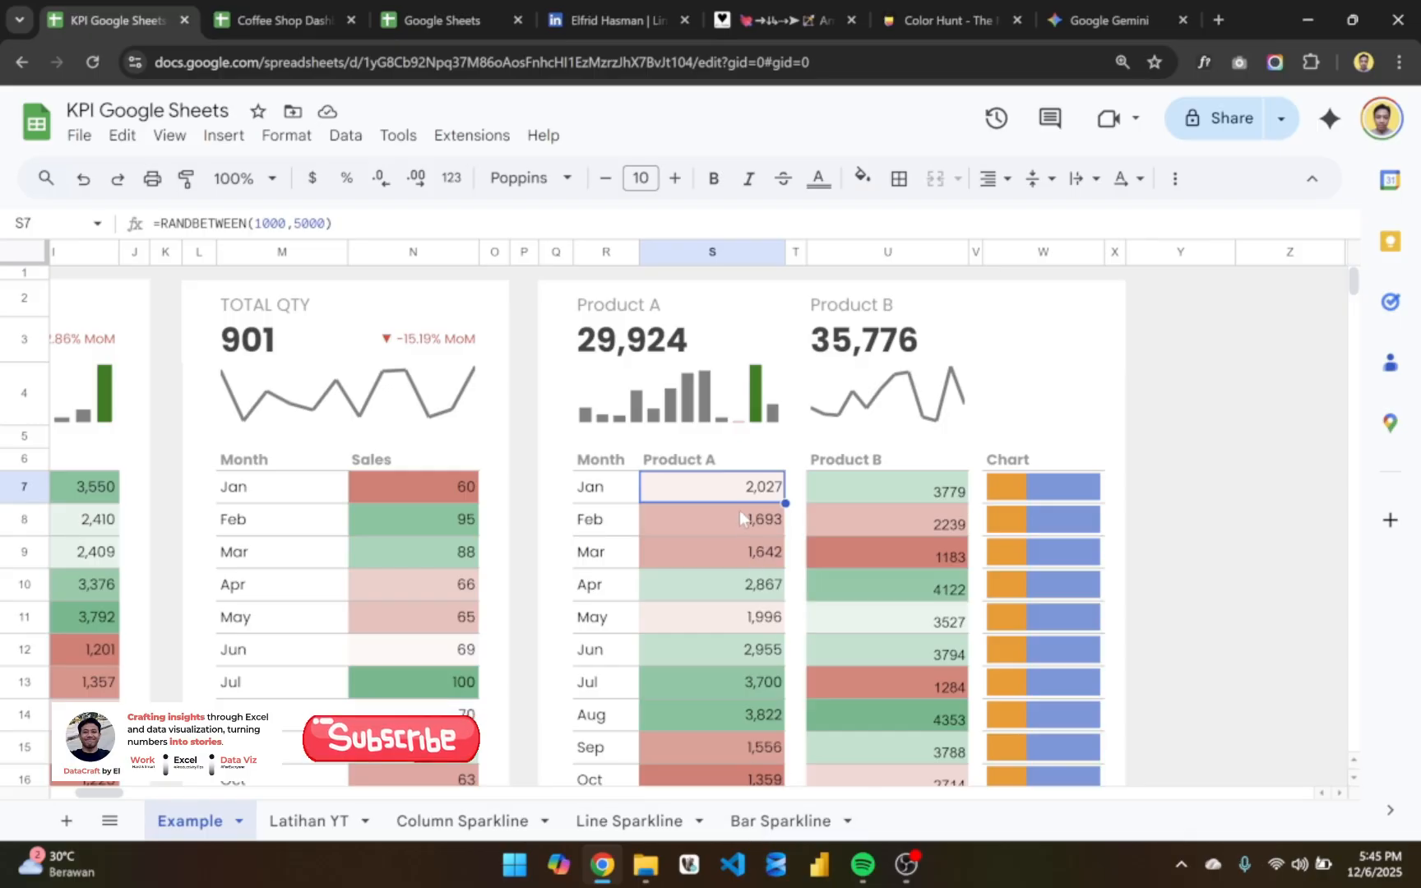
left_click(937, 493)
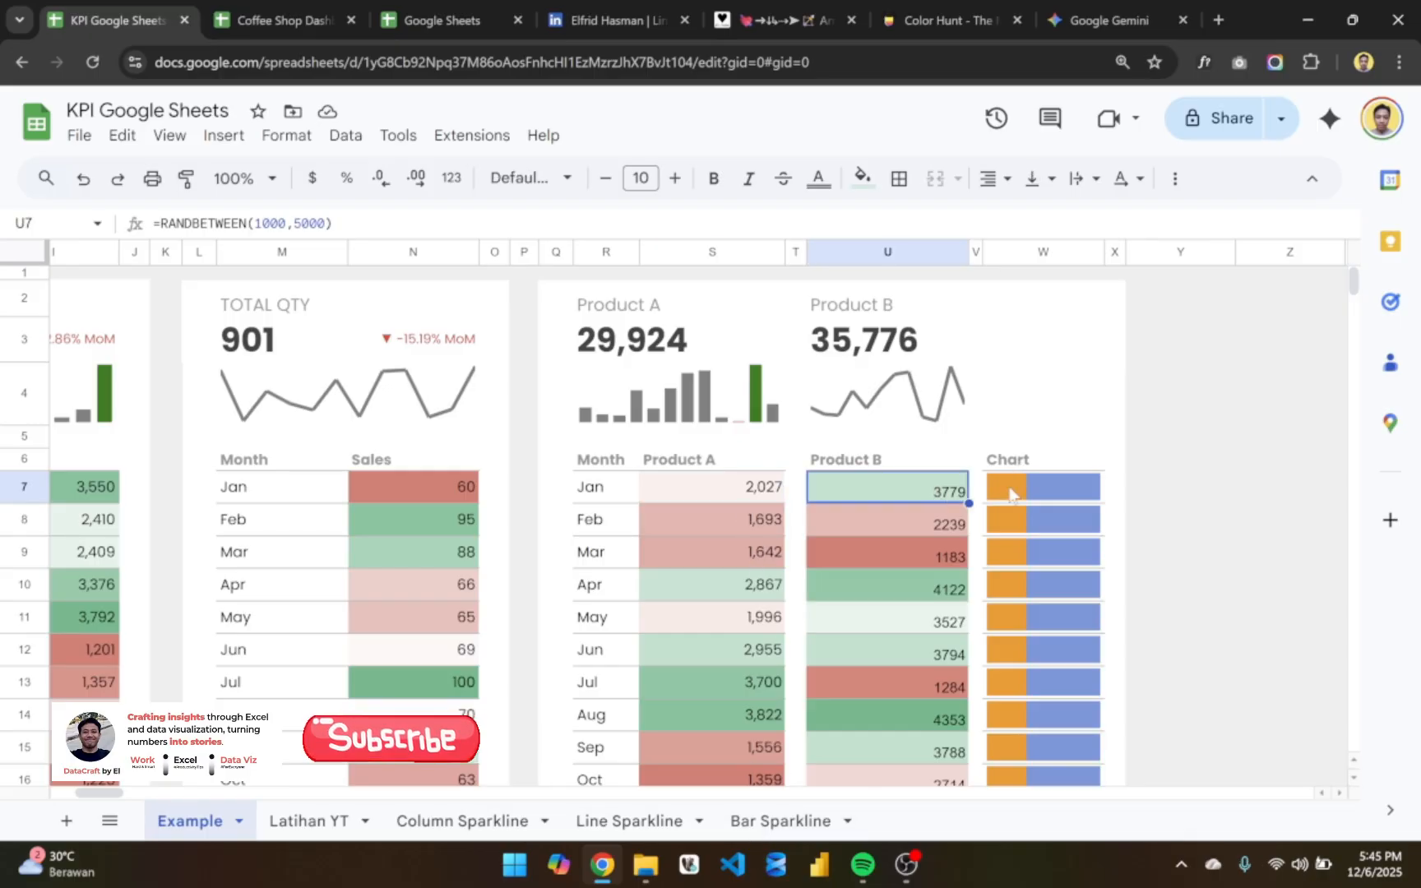
- Copy the TOTAL QTY card in columns L:O of the Latihan YT sheet and paste it starting at Q1
left_click(301, 818)
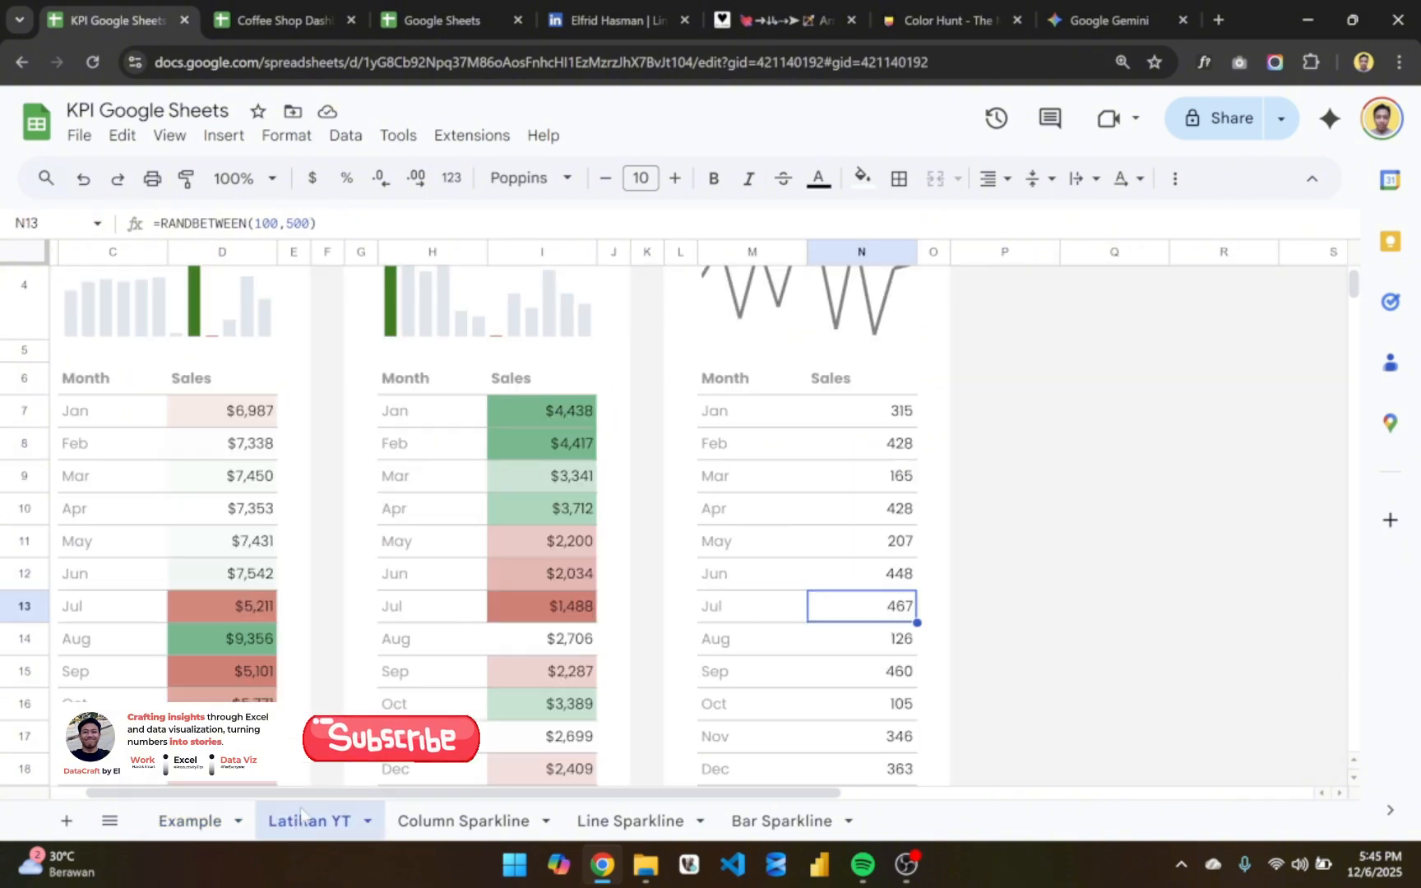
scroll(658, 267, "up", 3)
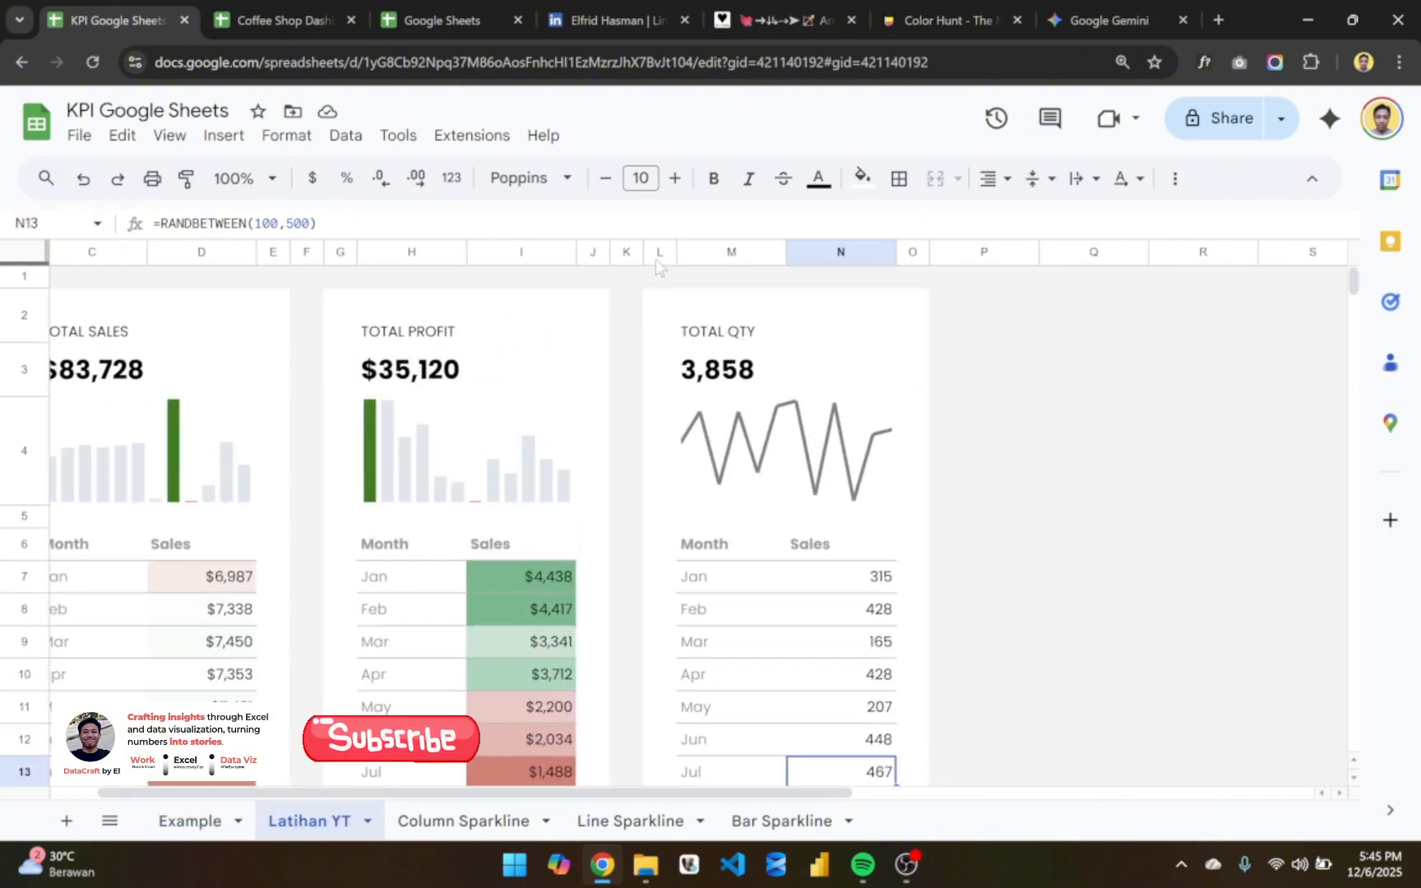
left_click_drag(658, 258, 914, 330)
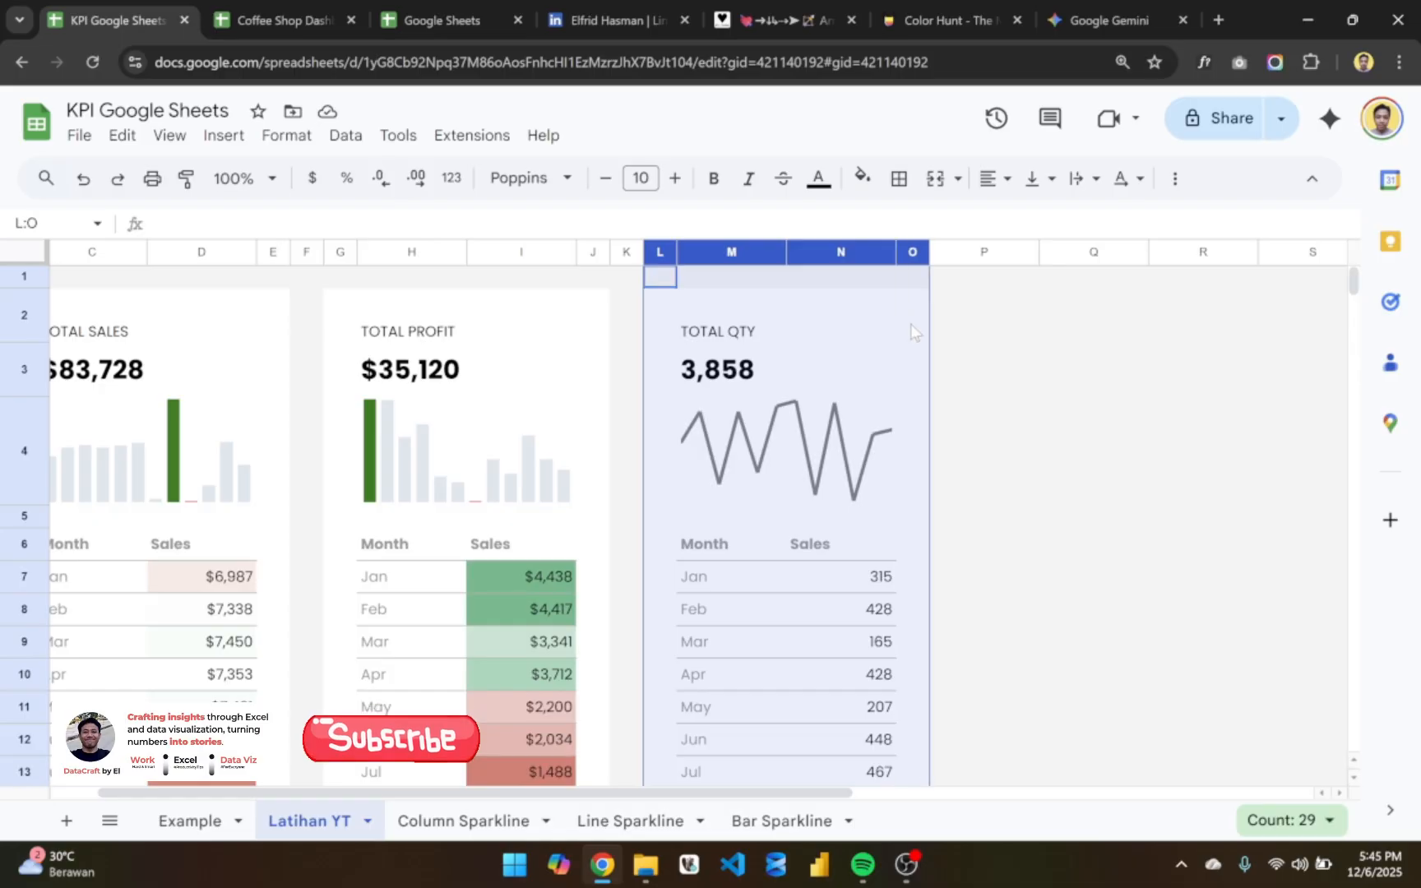
scroll(939, 296, "right", 3)
key("ctrl+c")
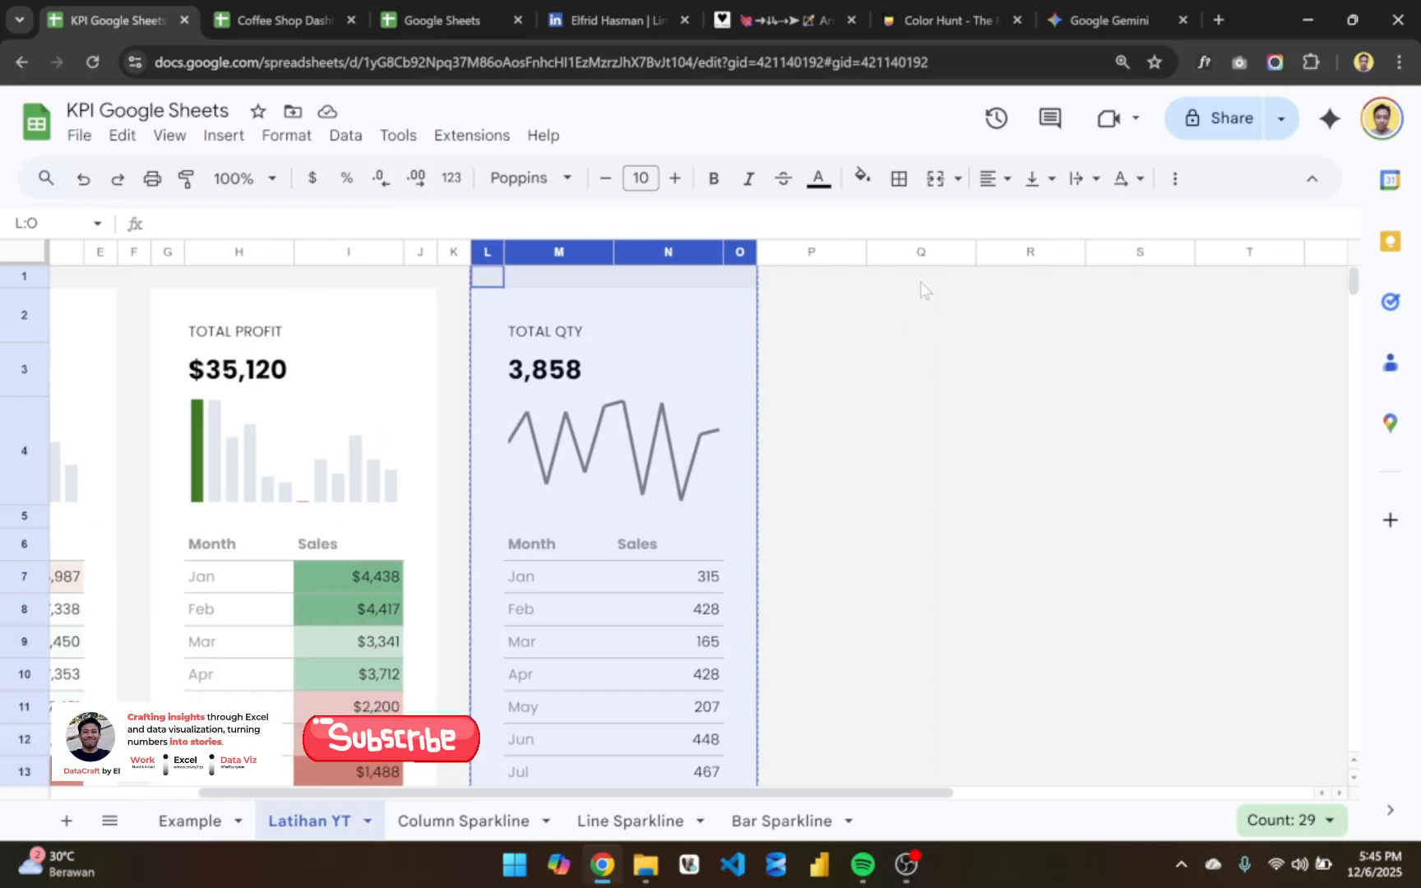
left_click(921, 282)
key("ctrl+v")
scroll(913, 329, "right", 3)
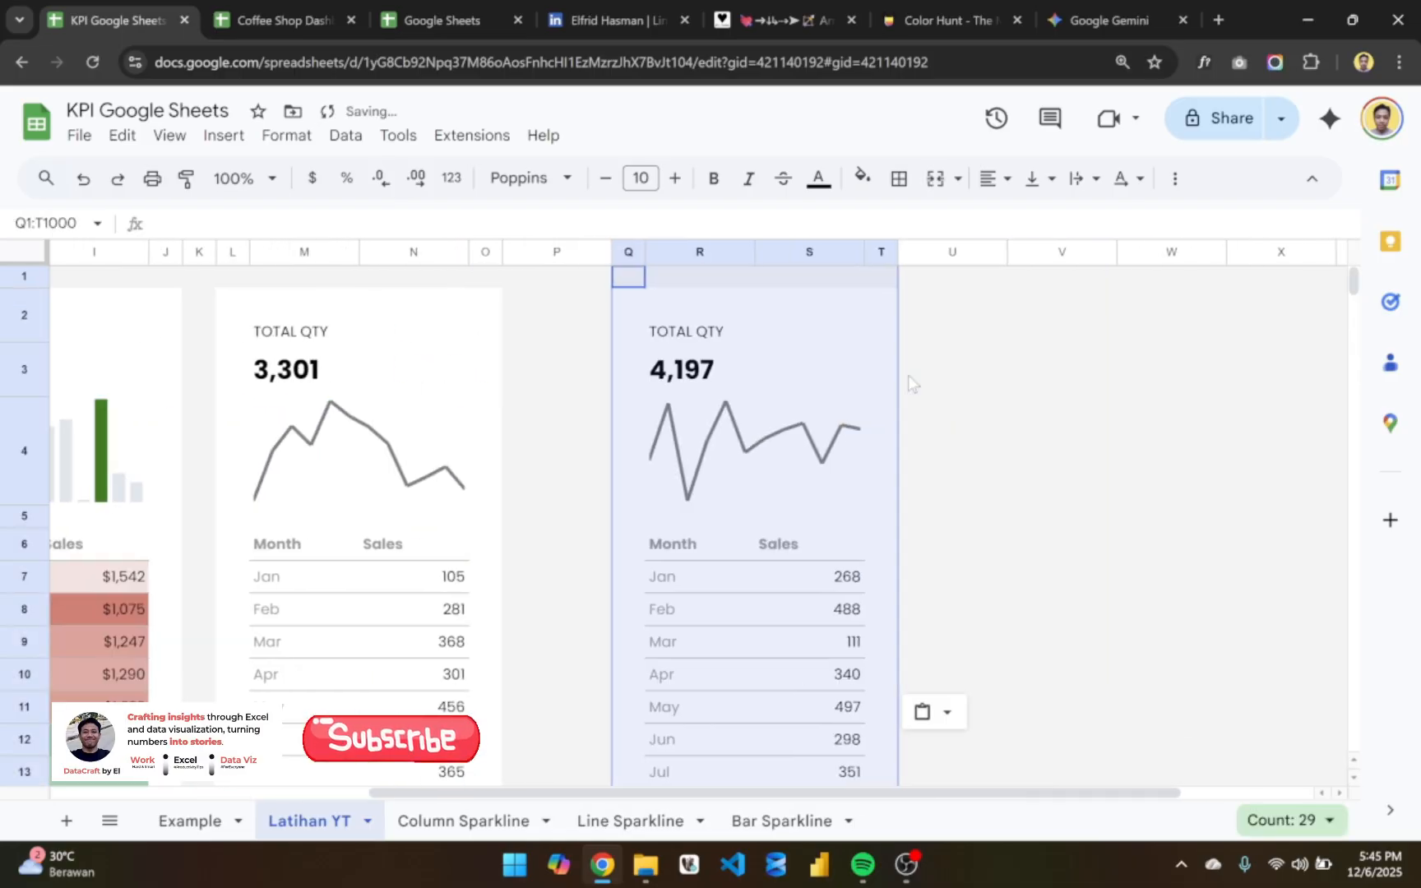
- Paste another copy of the TOTAL QTY card starting at V1
left_click(1033, 280)
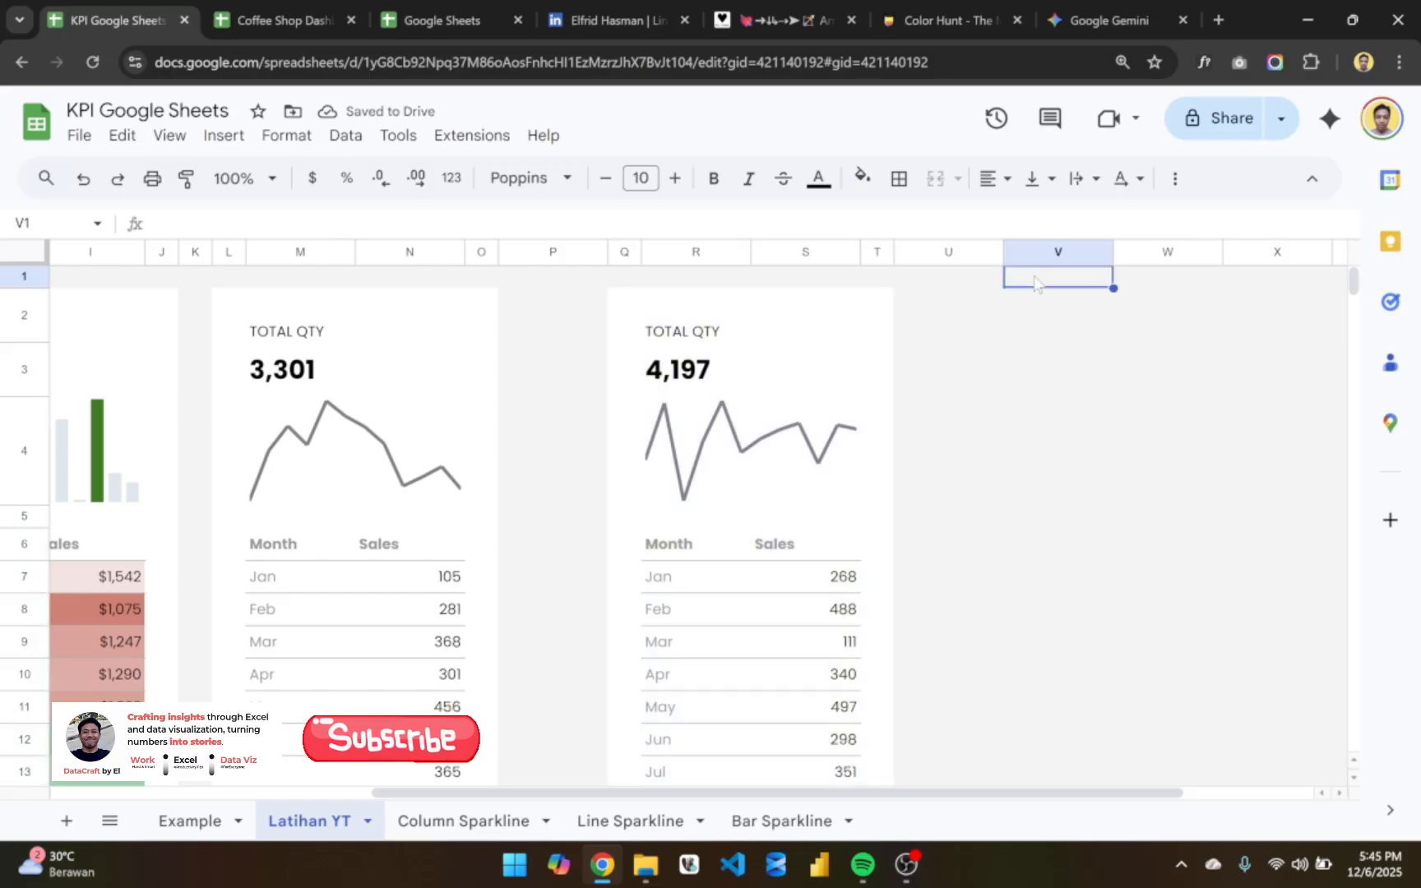
key("ctrl+v")
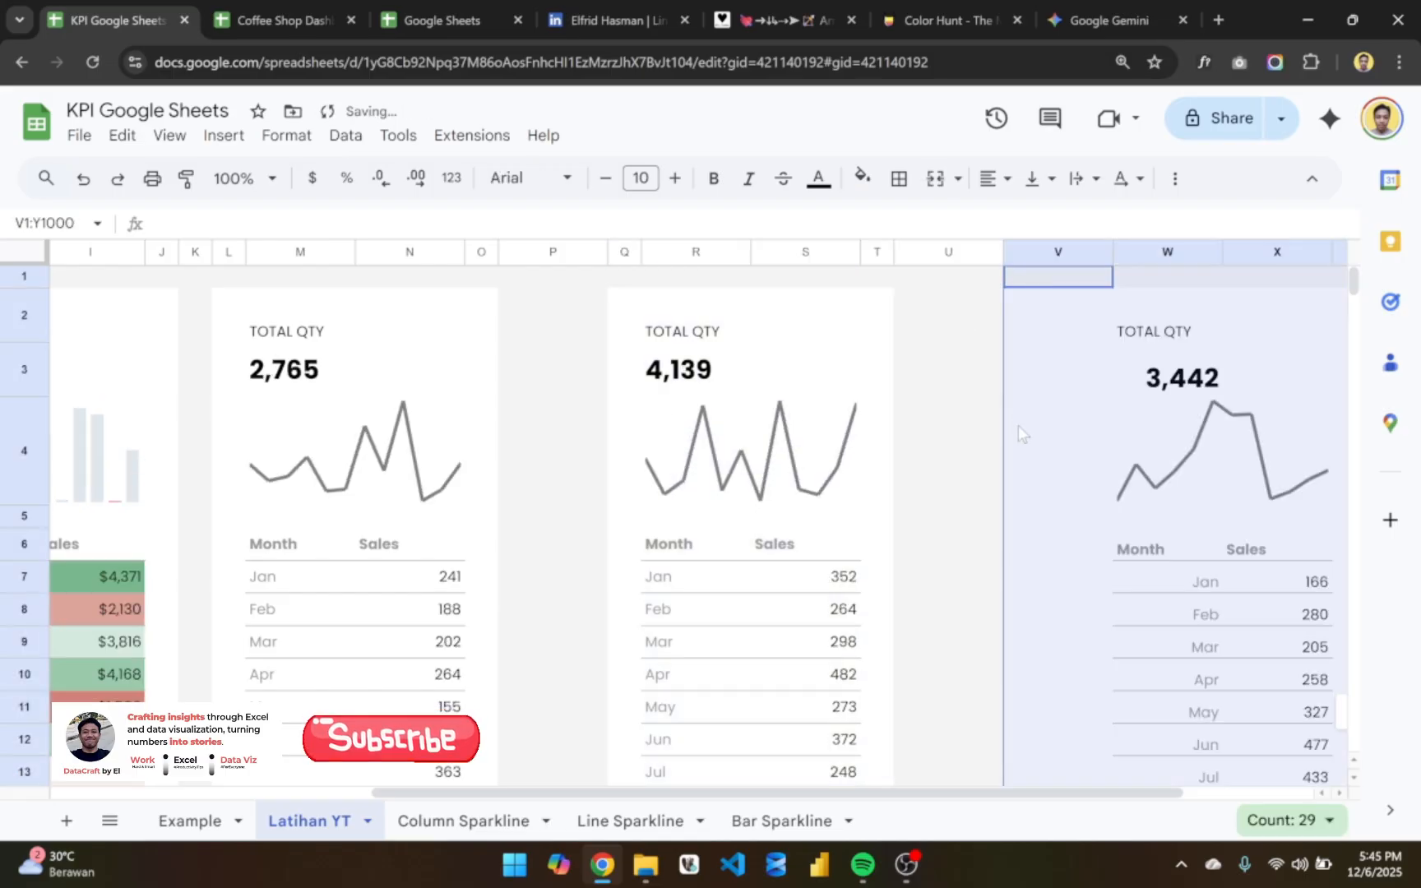
scroll(1017, 425, "right", 3)
key("ctrl+z")
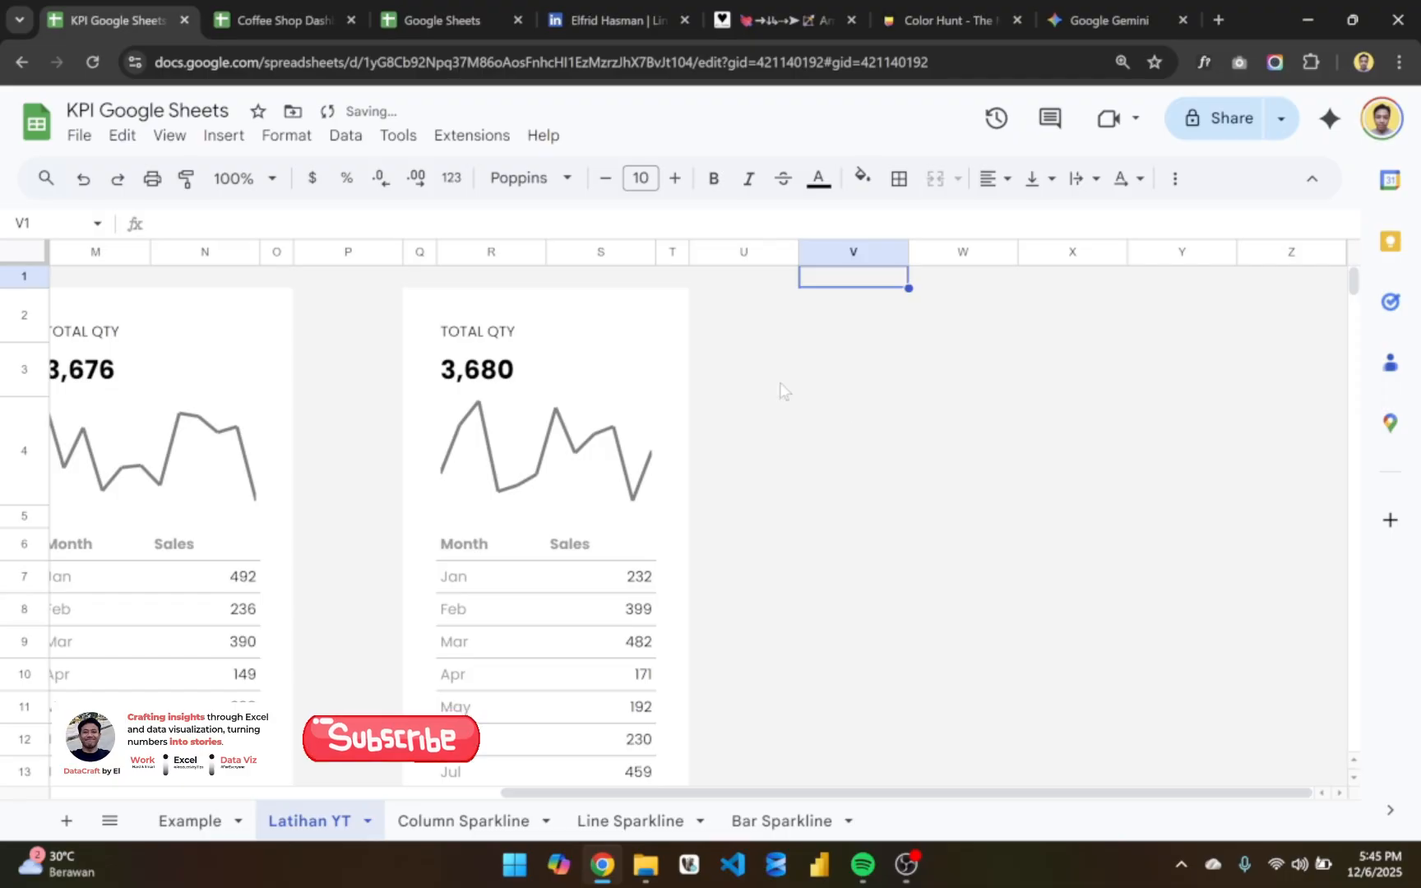
key("ctrl+v")
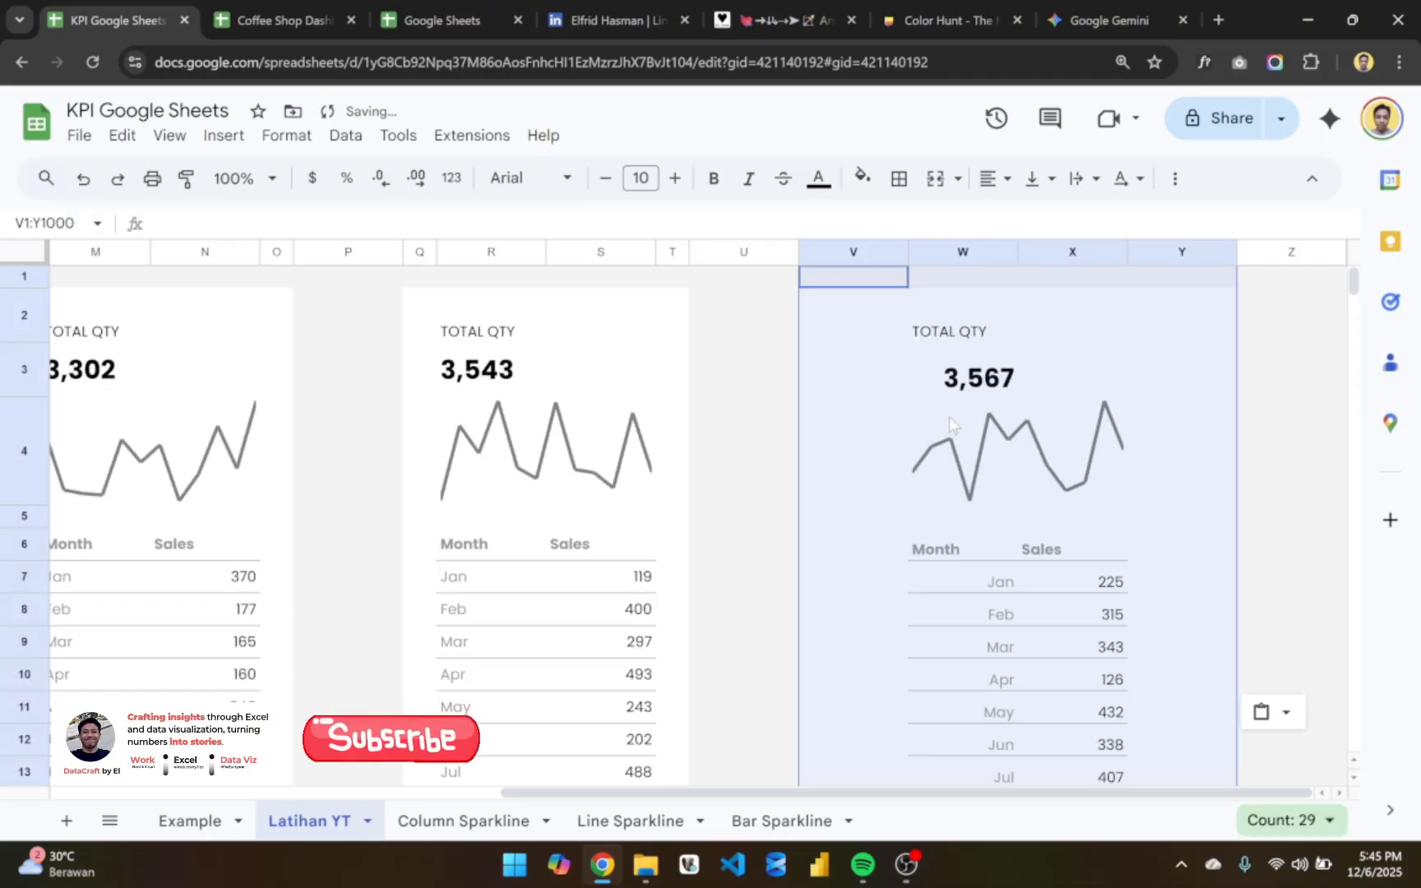
left_click(847, 317)
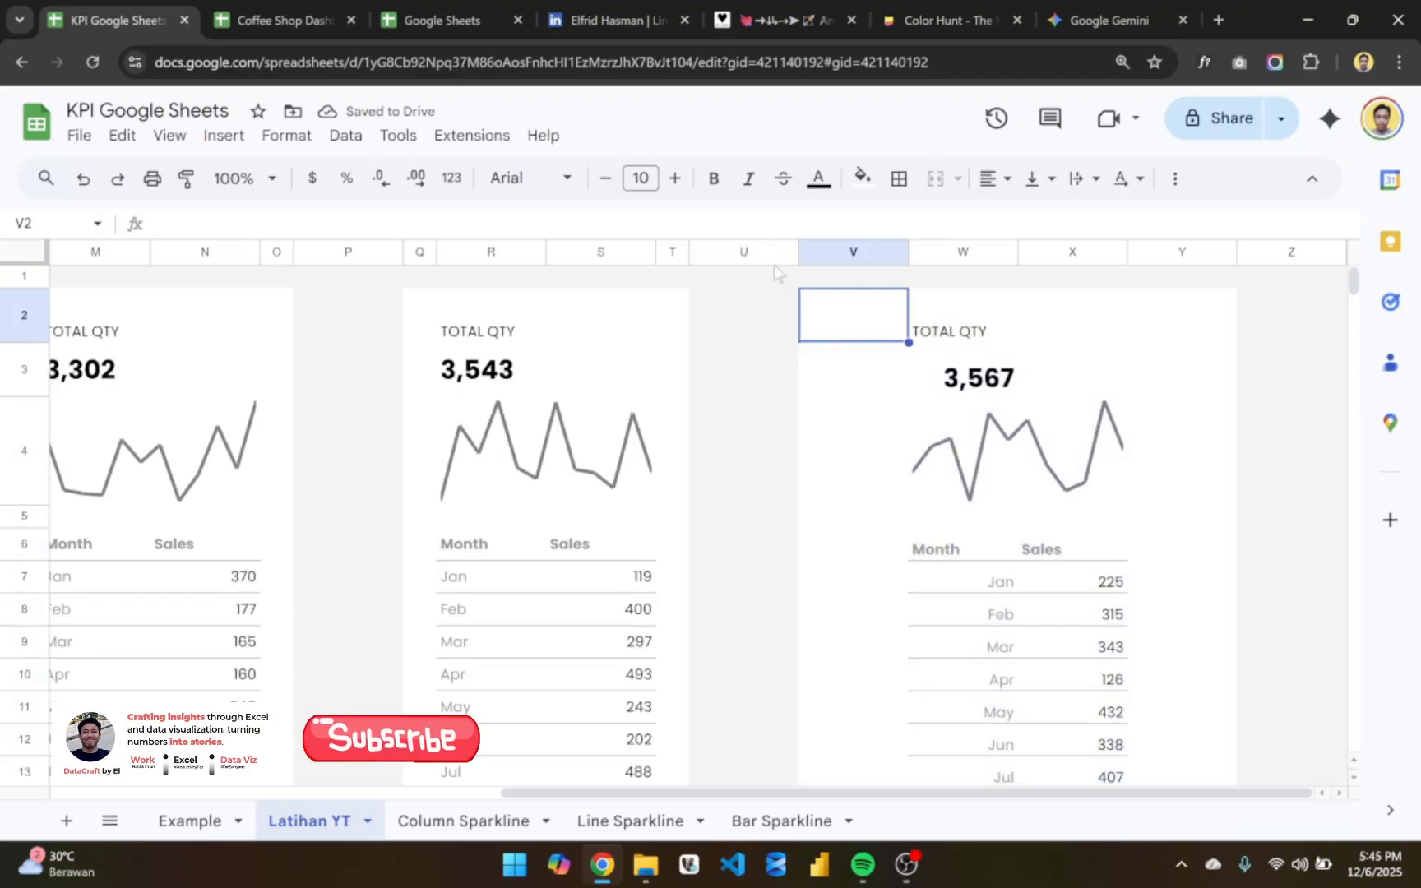
- Resize columns U and V between the two pasted cards to a width of 30 pixels
left_click(756, 256)
right_click(757, 260)
left_click(705, 337)
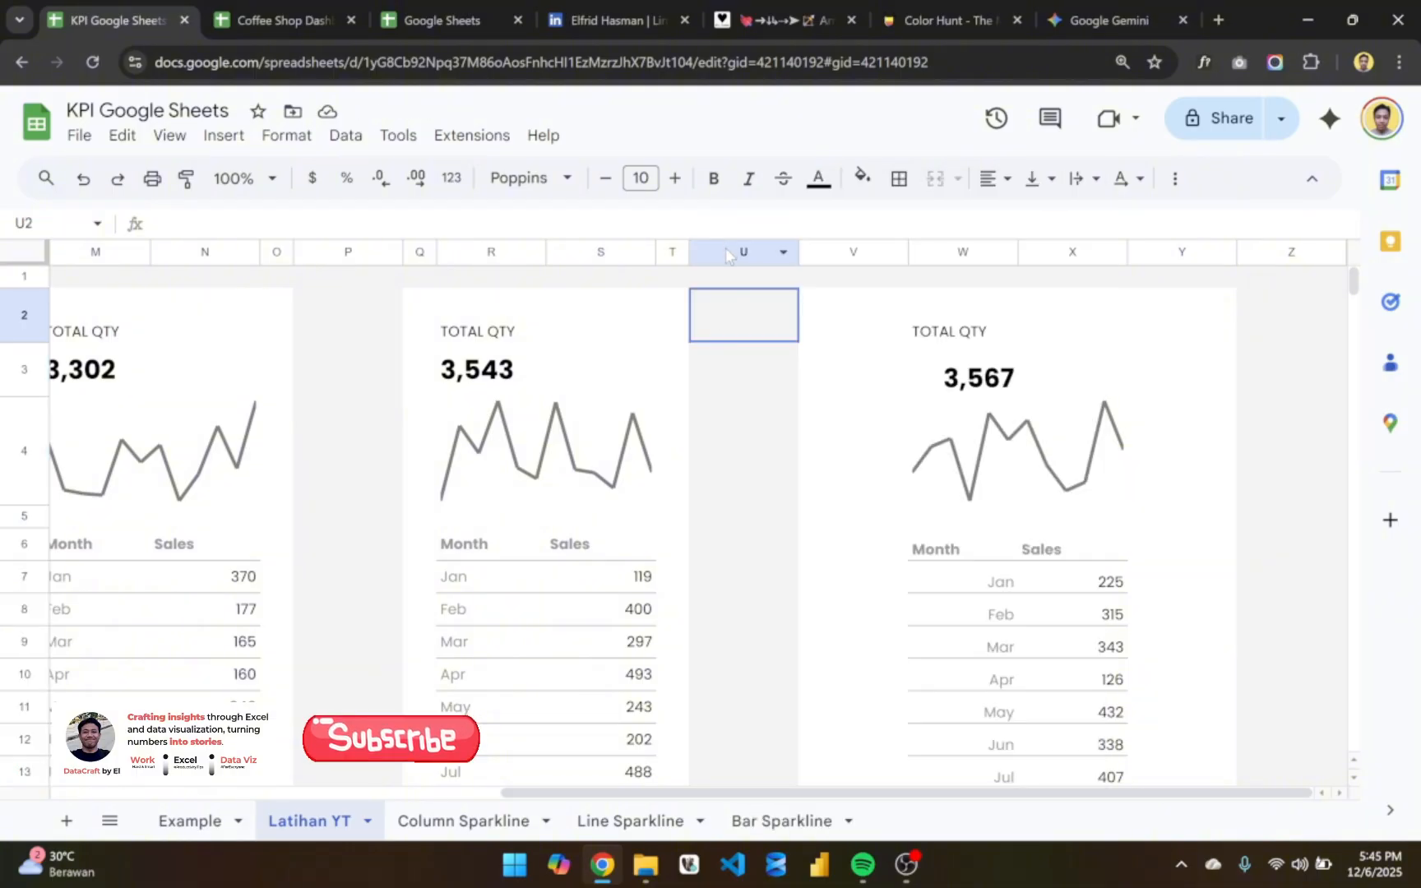
left_click_drag(725, 247, 852, 251)
right_click(852, 251)
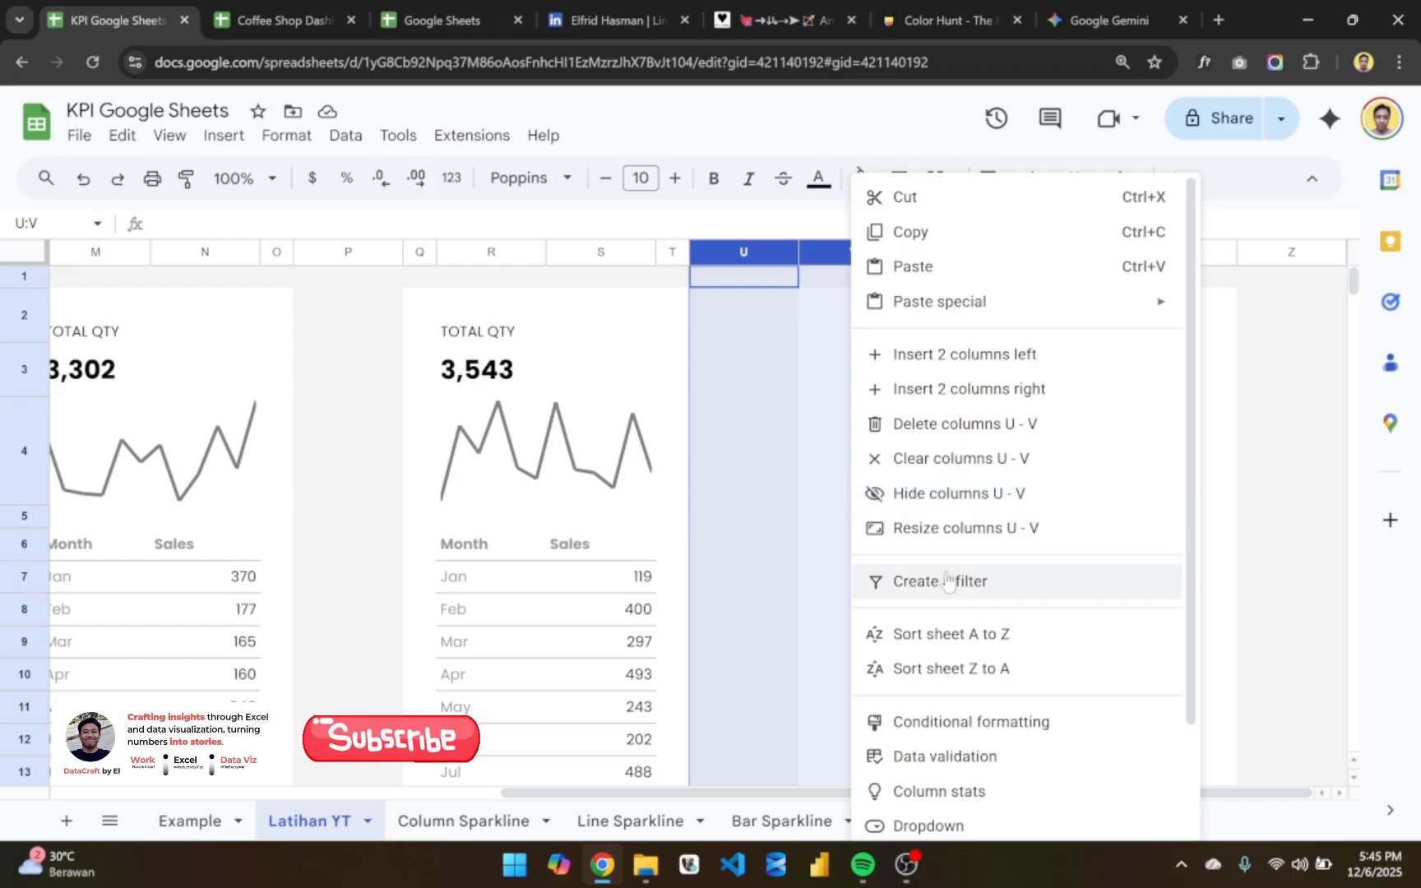
left_click(984, 536)
type("30")
key("Return")
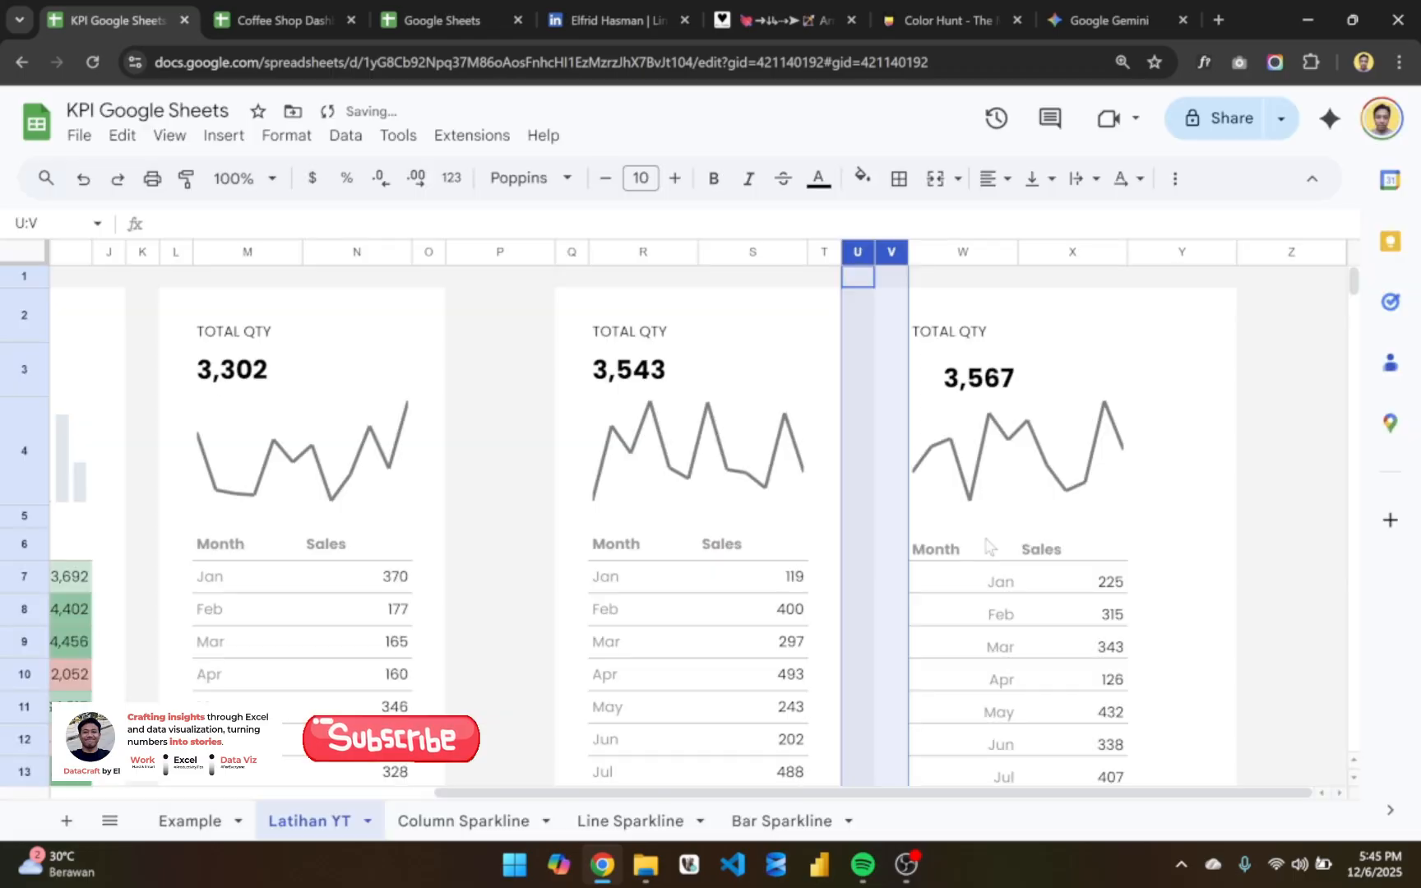
- Resize column Y at the outer edge of the last pasted card to a width of 30 pixels
left_click(1161, 412)
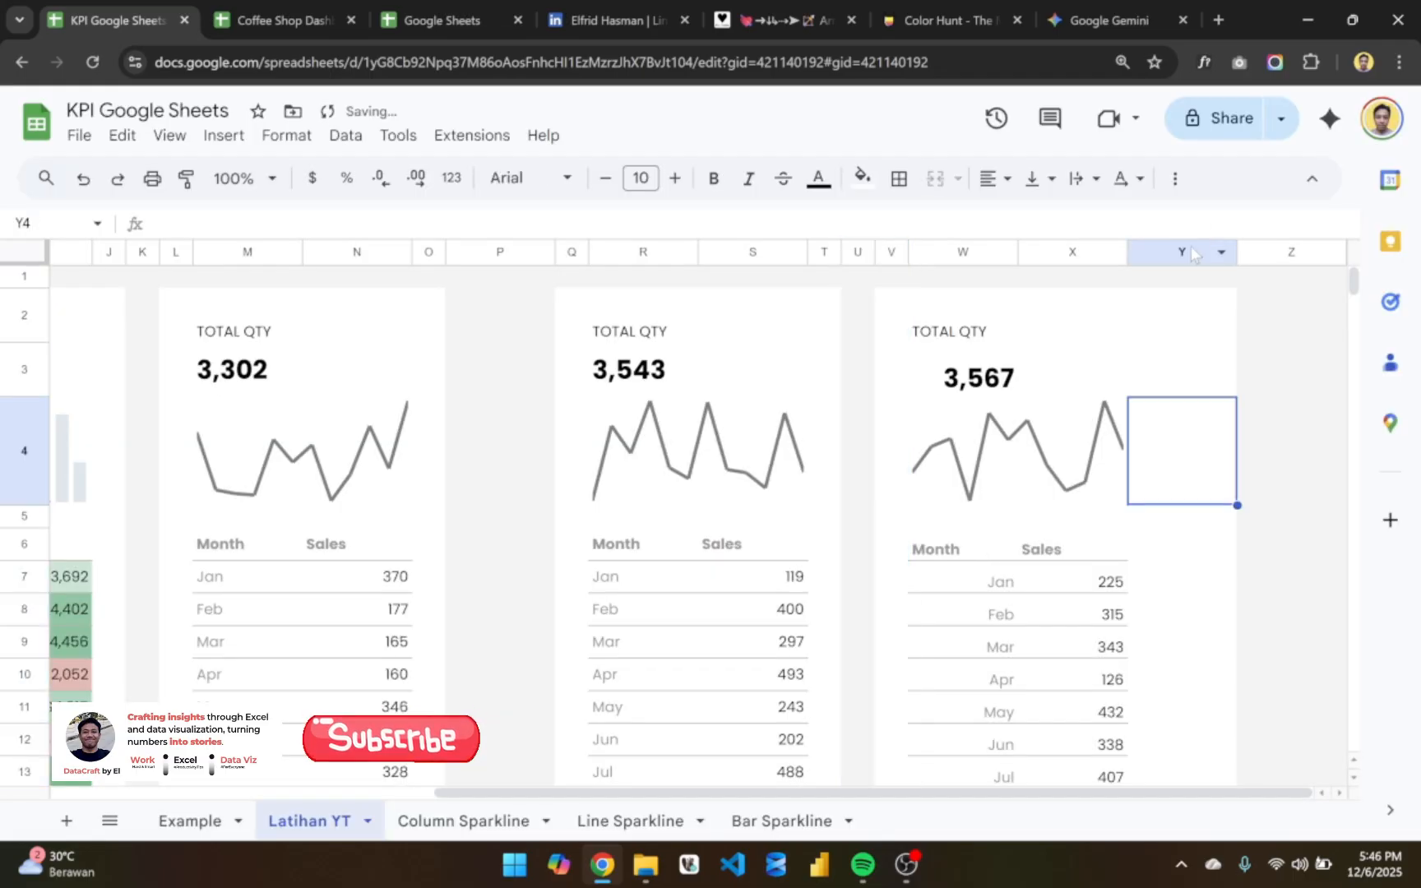
right_click(1193, 251)
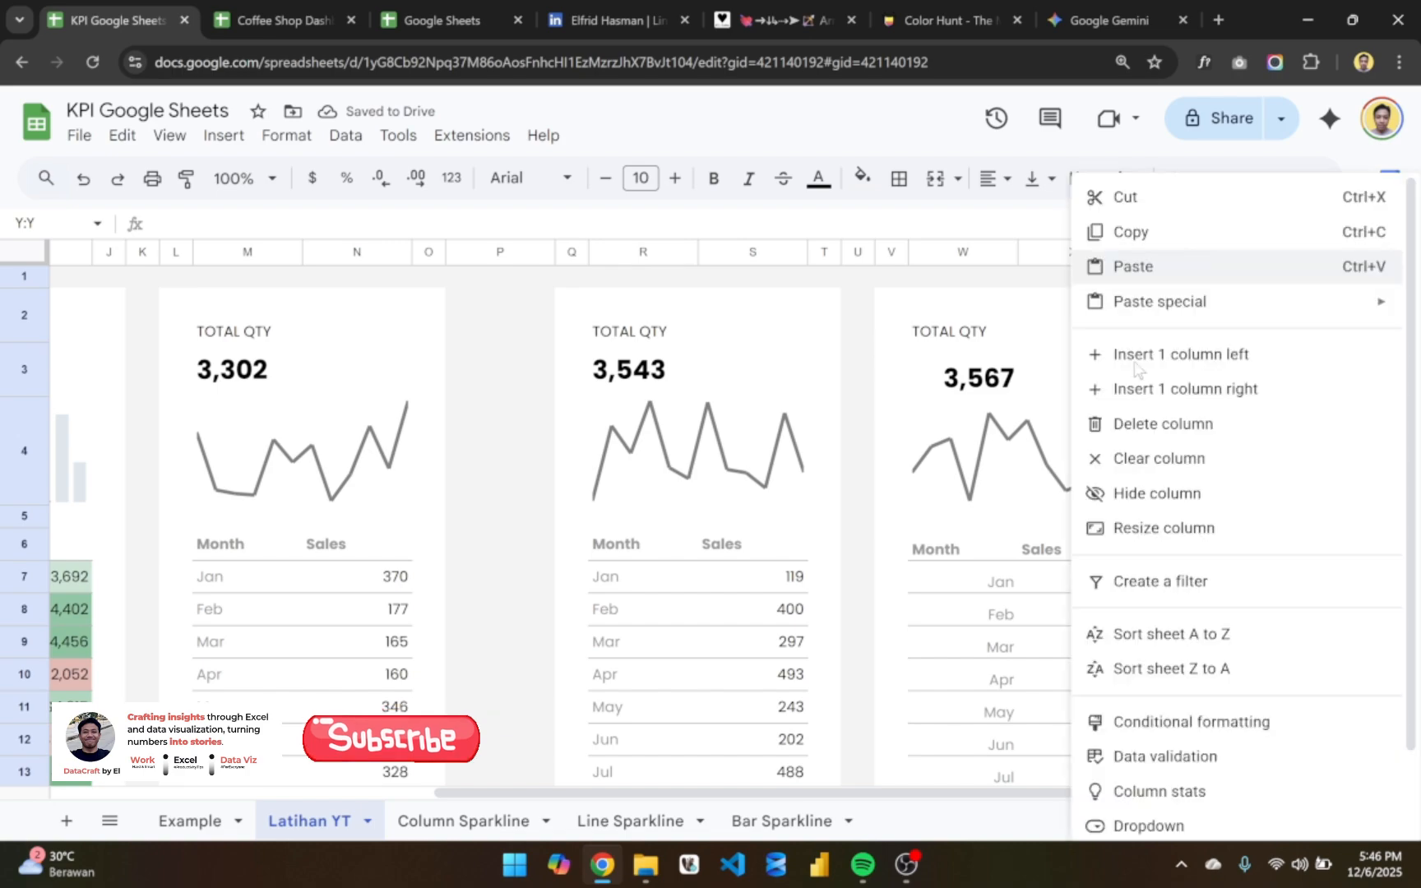
left_click(1194, 527)
type("30")
key("Return")
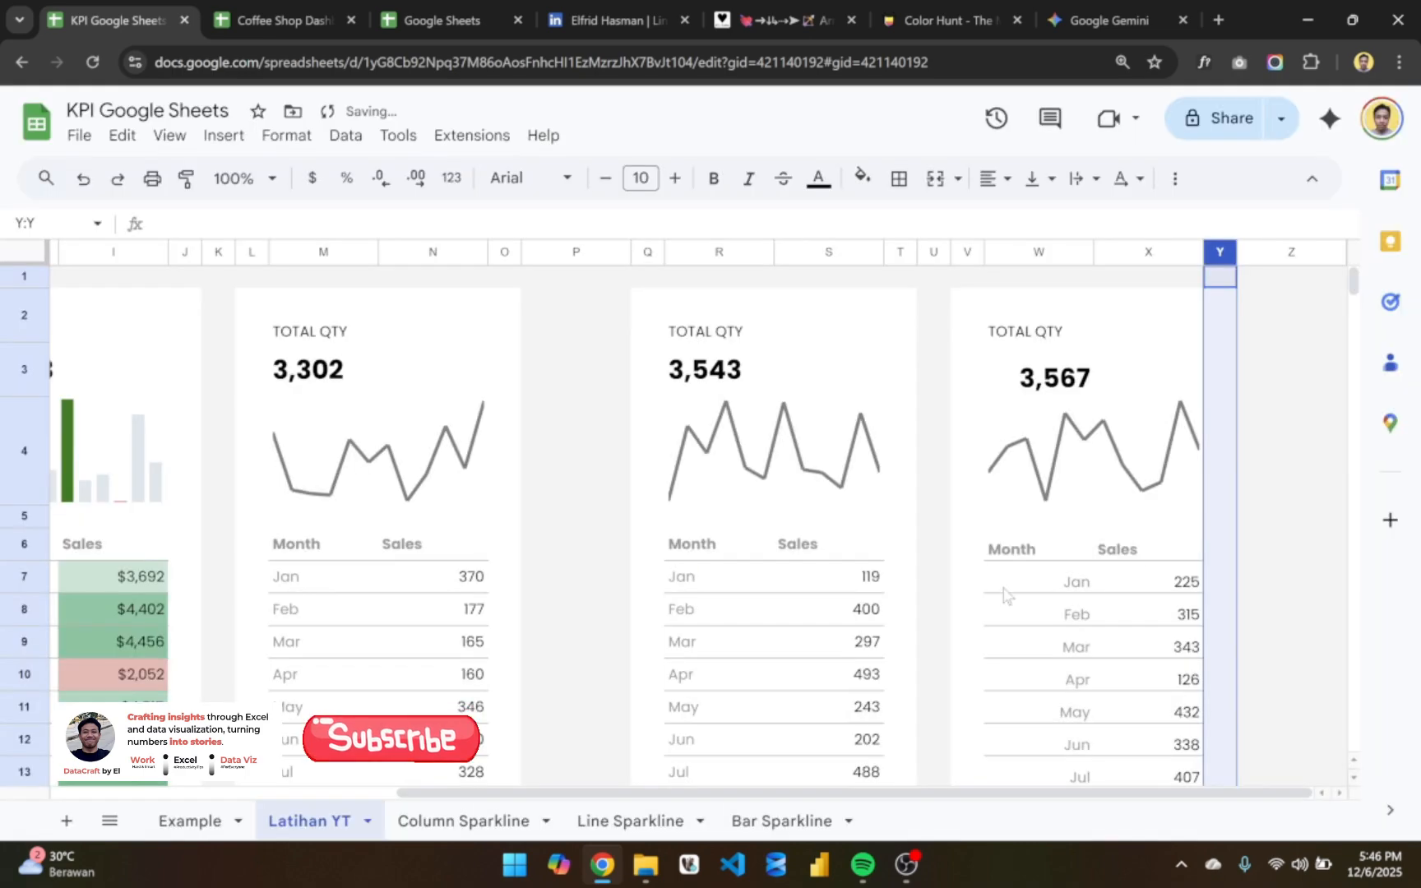
- Rename the Sales header in S6 of the first pasted TOTAL QTY card to Product A
left_click(851, 550)
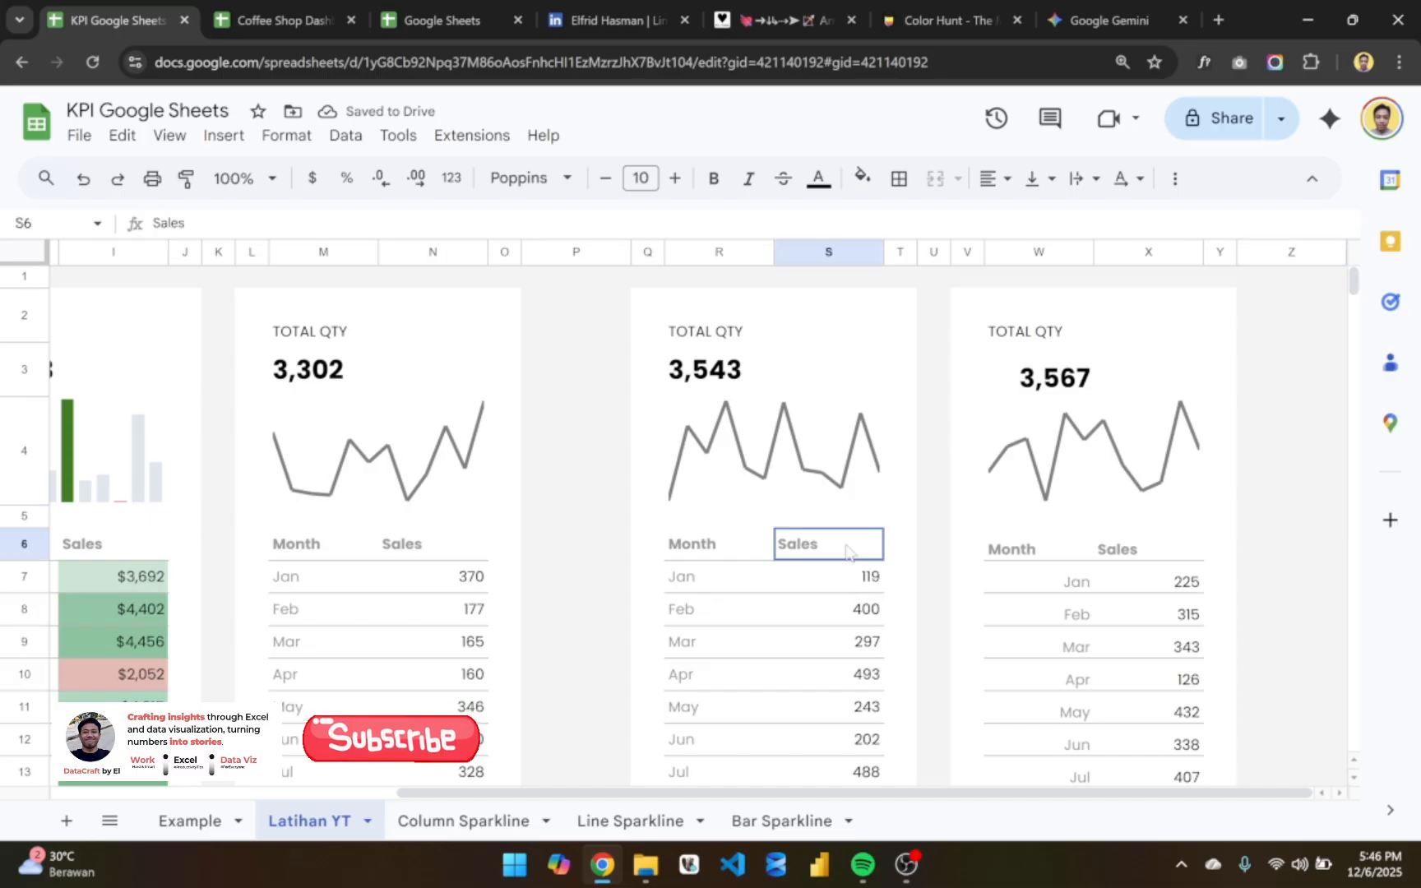
type("Produc")
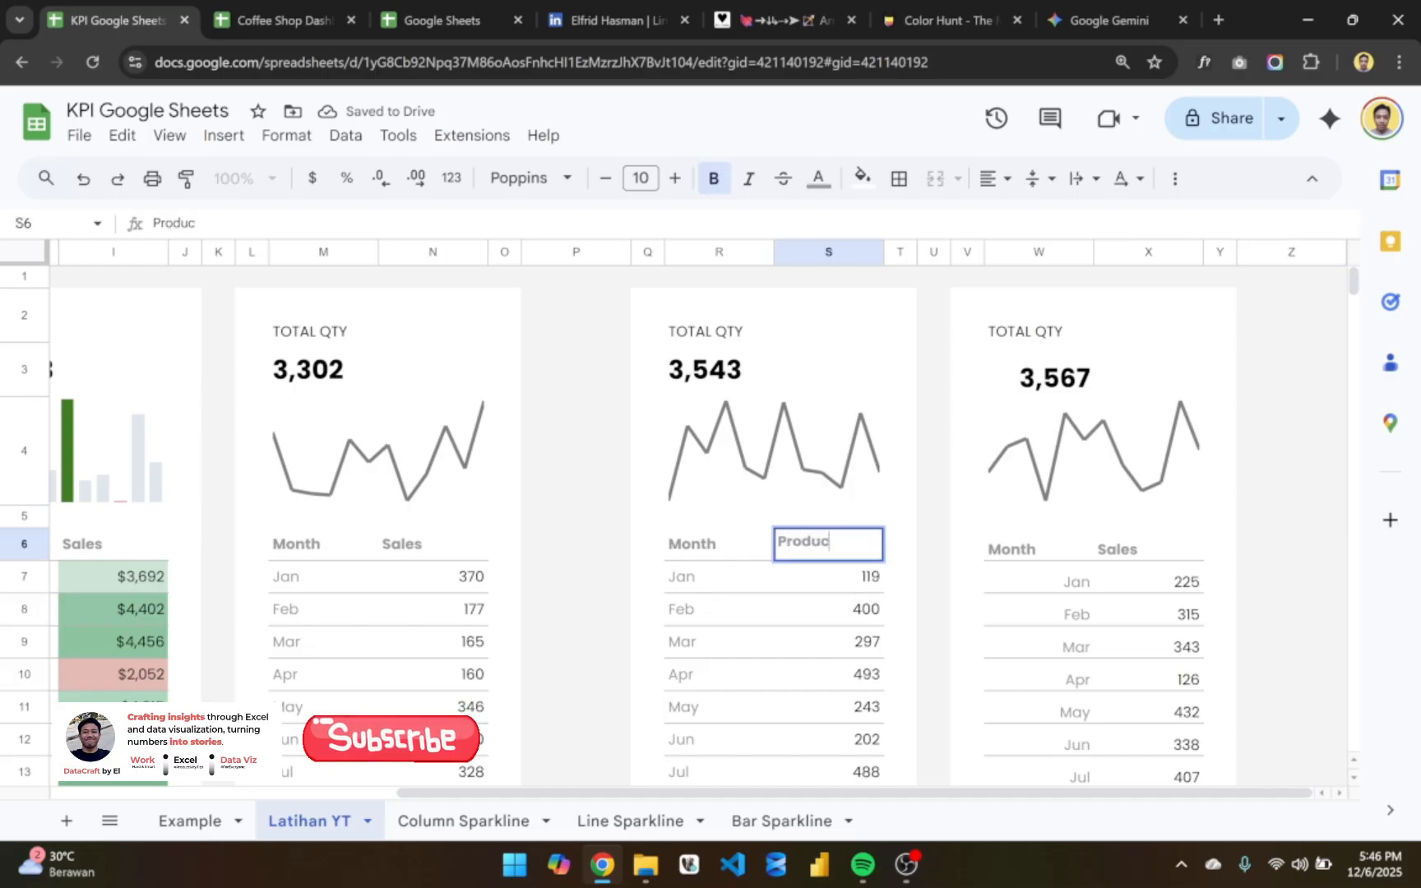
key("BackSpace")
key("BackSpace")
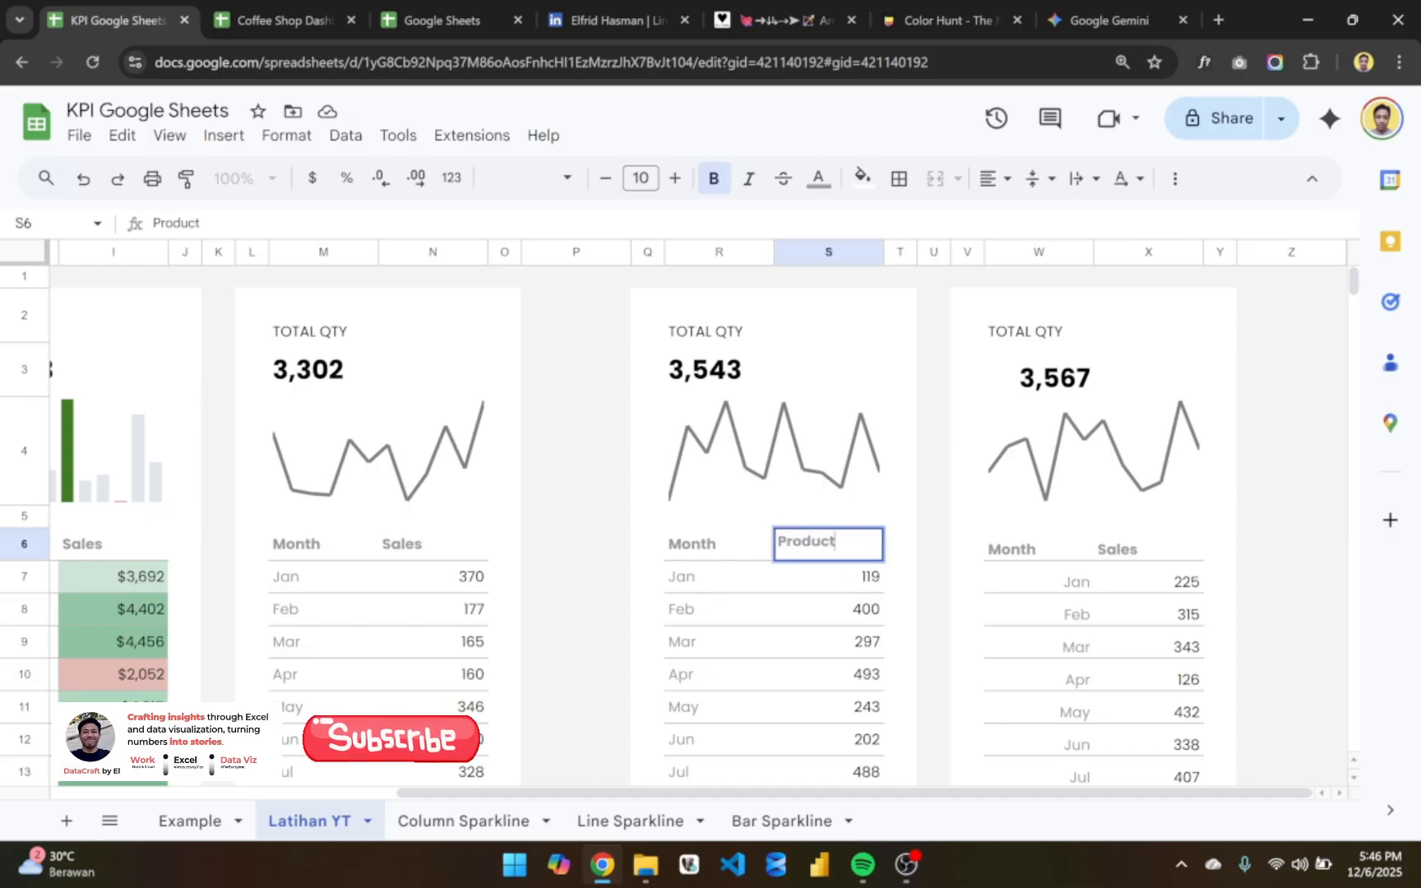
key("Return")
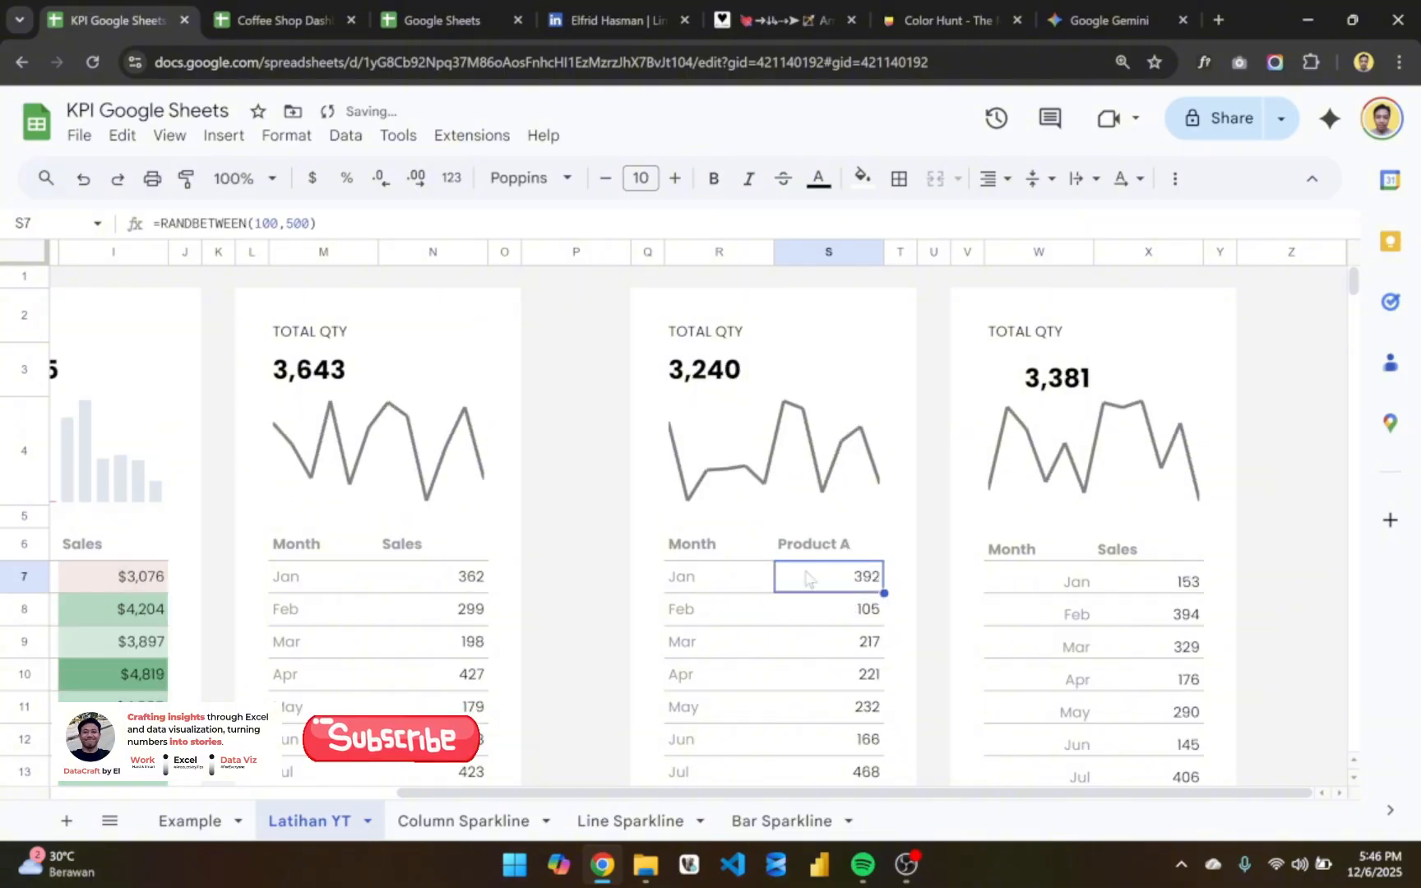
- Change the January formula in S7 under Product A to =RANDBETWEEN(1000,5000)
scroll(794, 563, "down", 2)
scroll(794, 563, "down", 2)
scroll(794, 563, "up", 5)
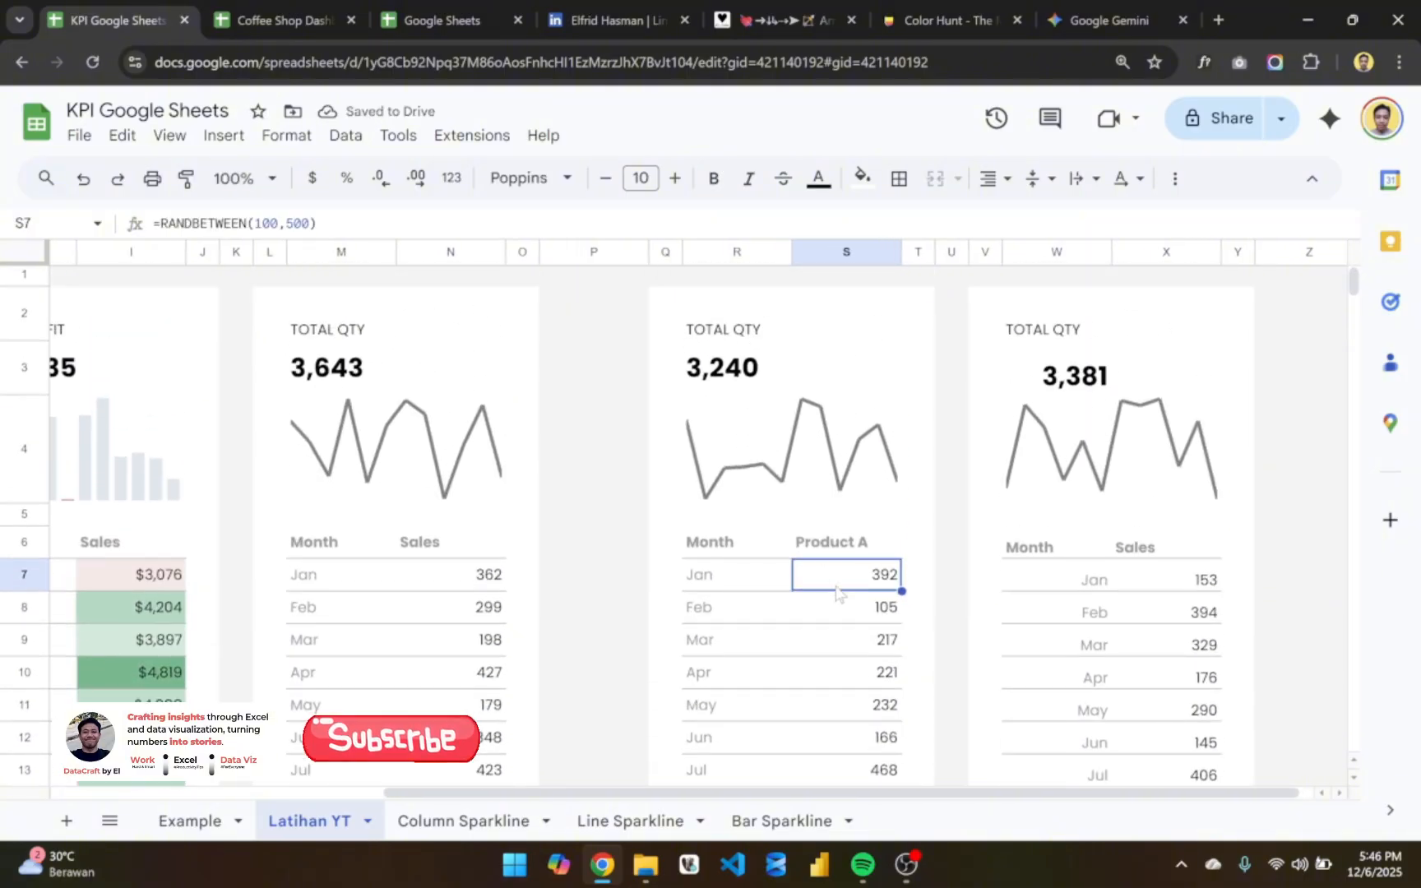
scroll(855, 535, "down", 2)
scroll(859, 403, "down", 1)
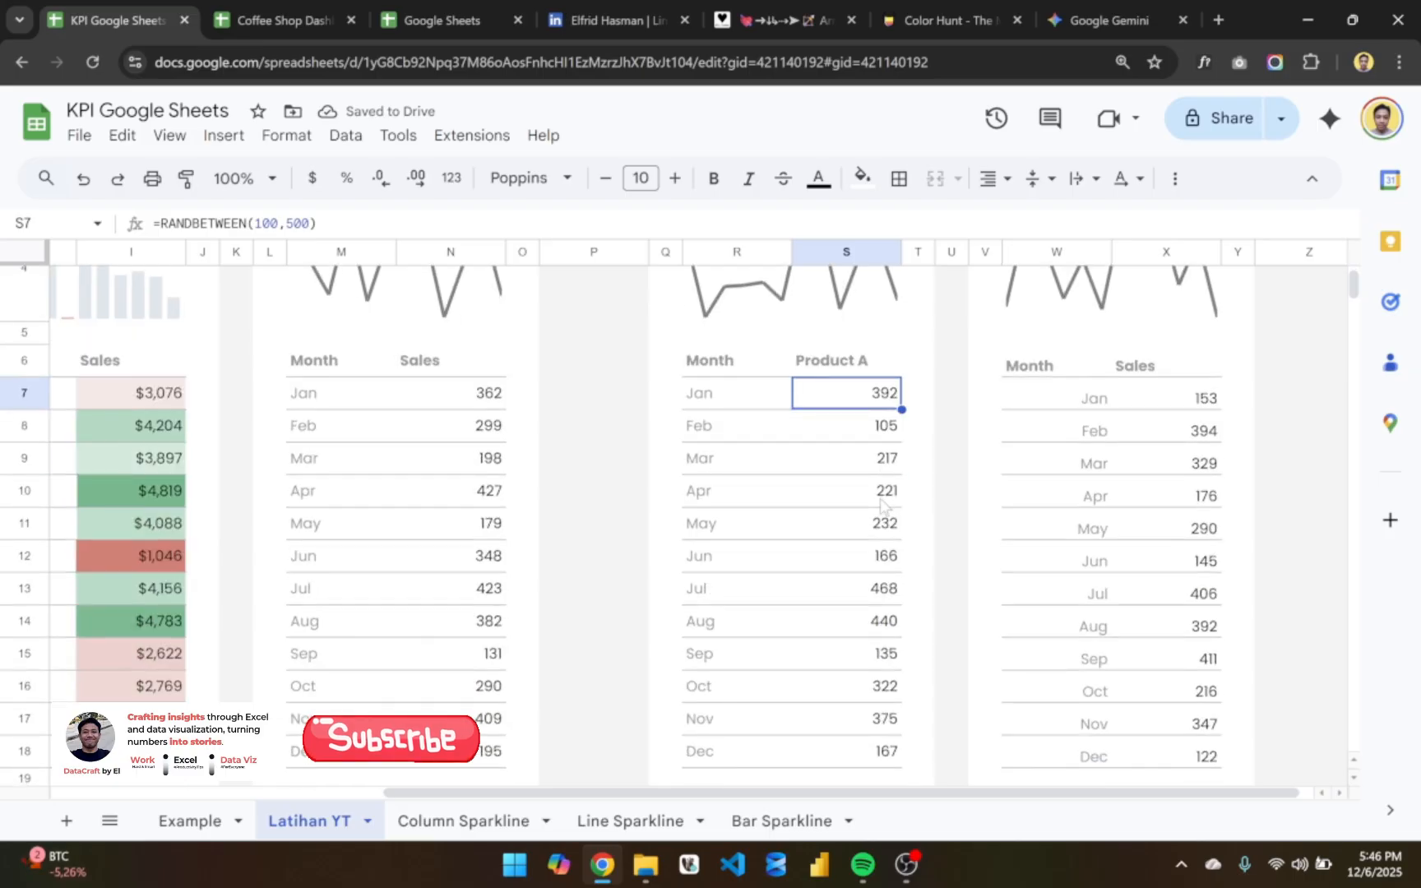
double_click(861, 398)
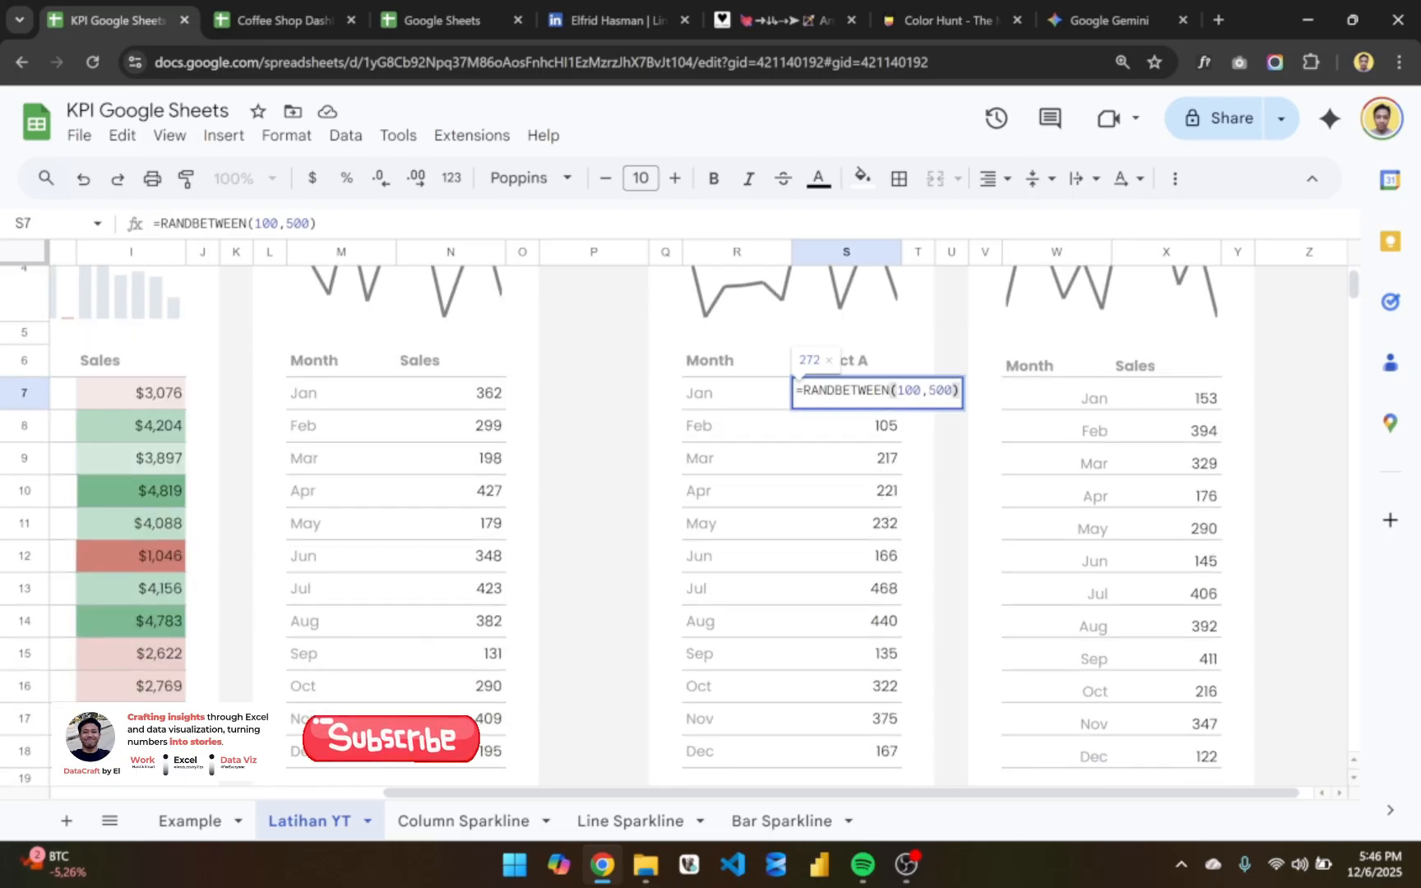
left_click(921, 390)
key("BackSpace")
type("00")
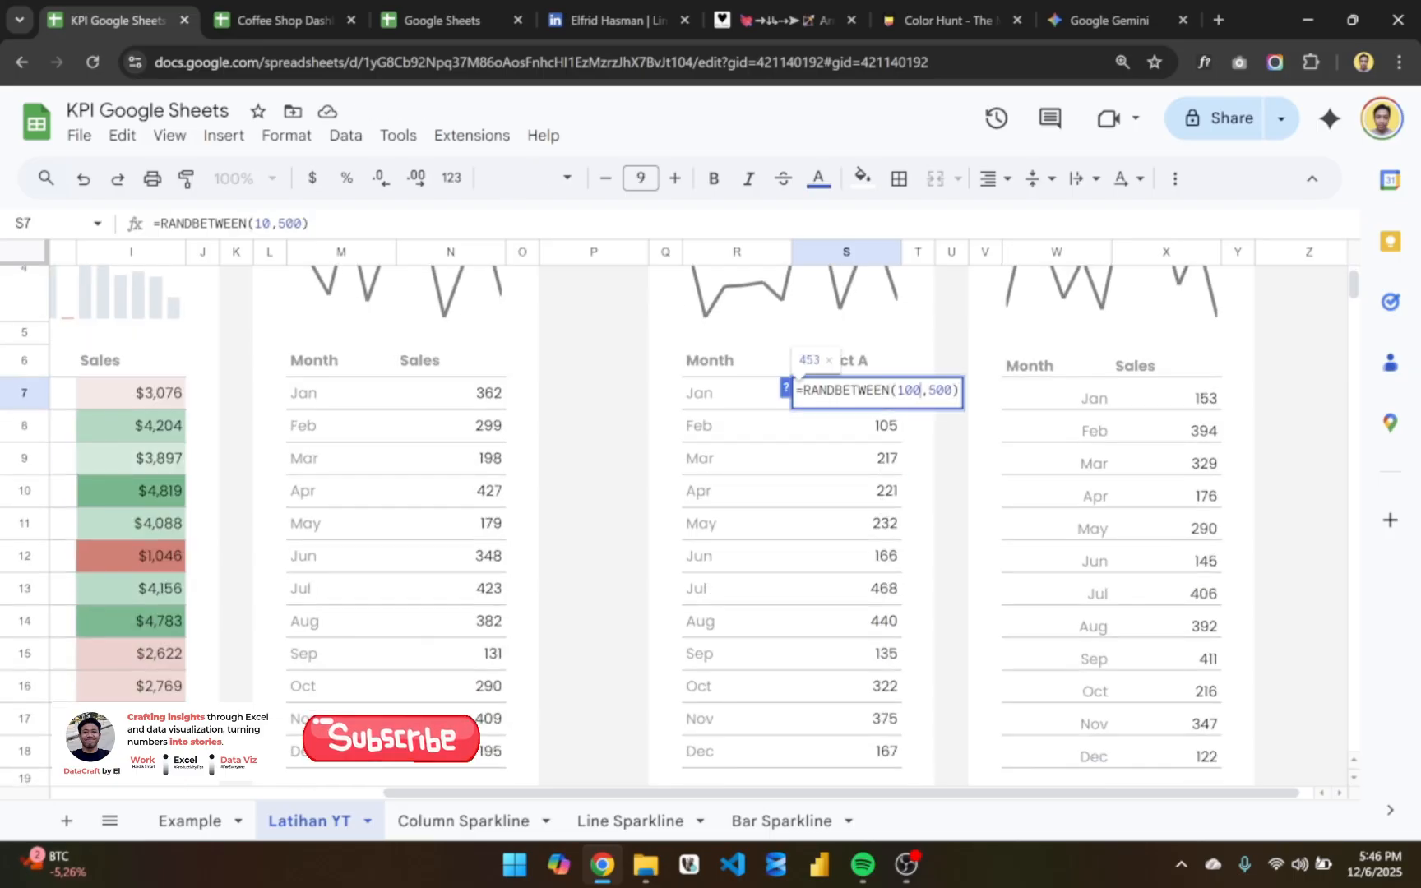
left_click(952, 390)
type("0")
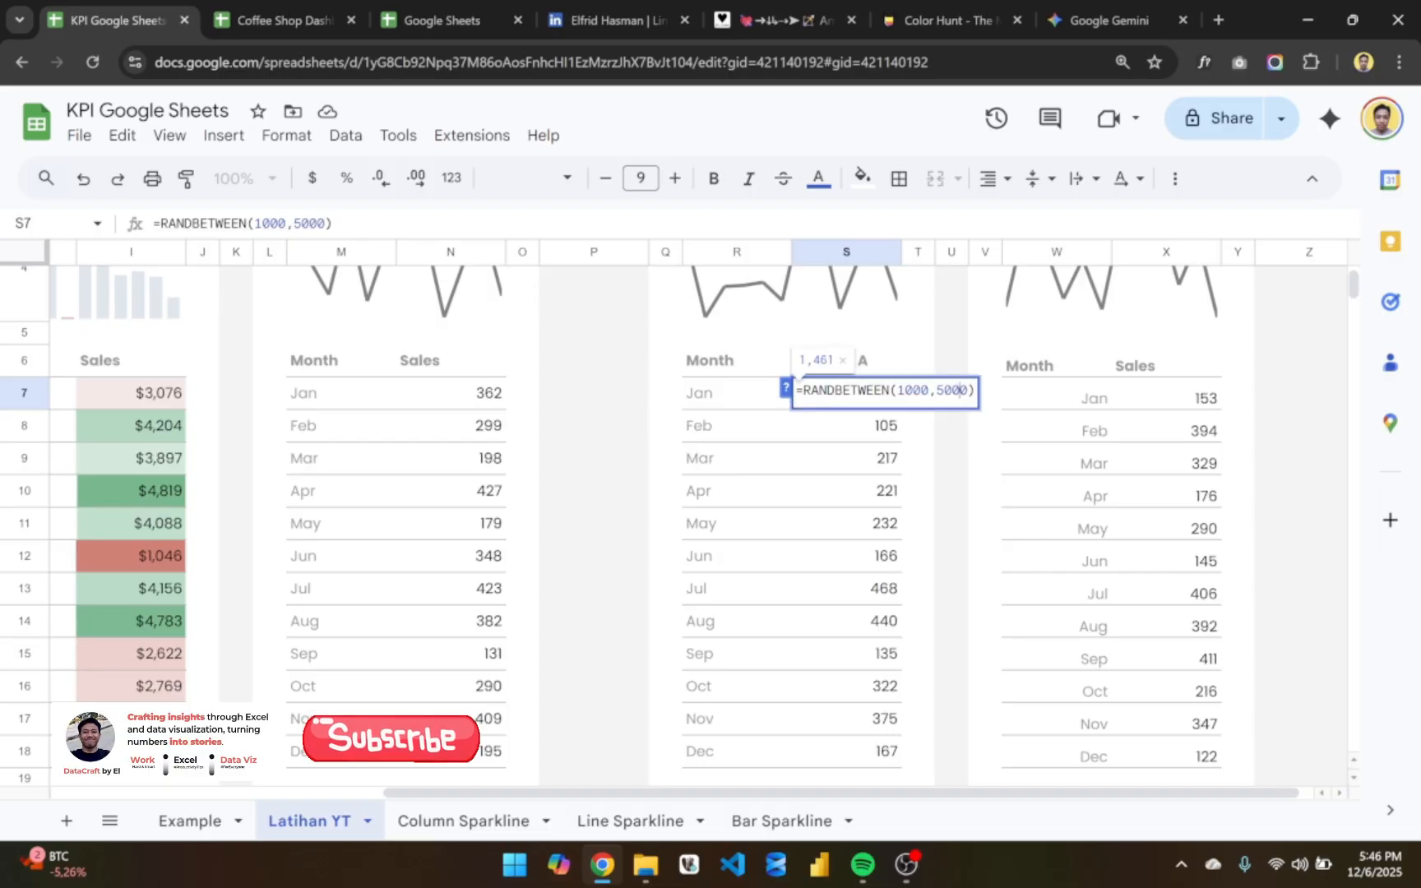
key("Return")
- Fill the January Product A formula down through December in S7:S18
left_click(895, 395)
key("ctrl+shift+Down")
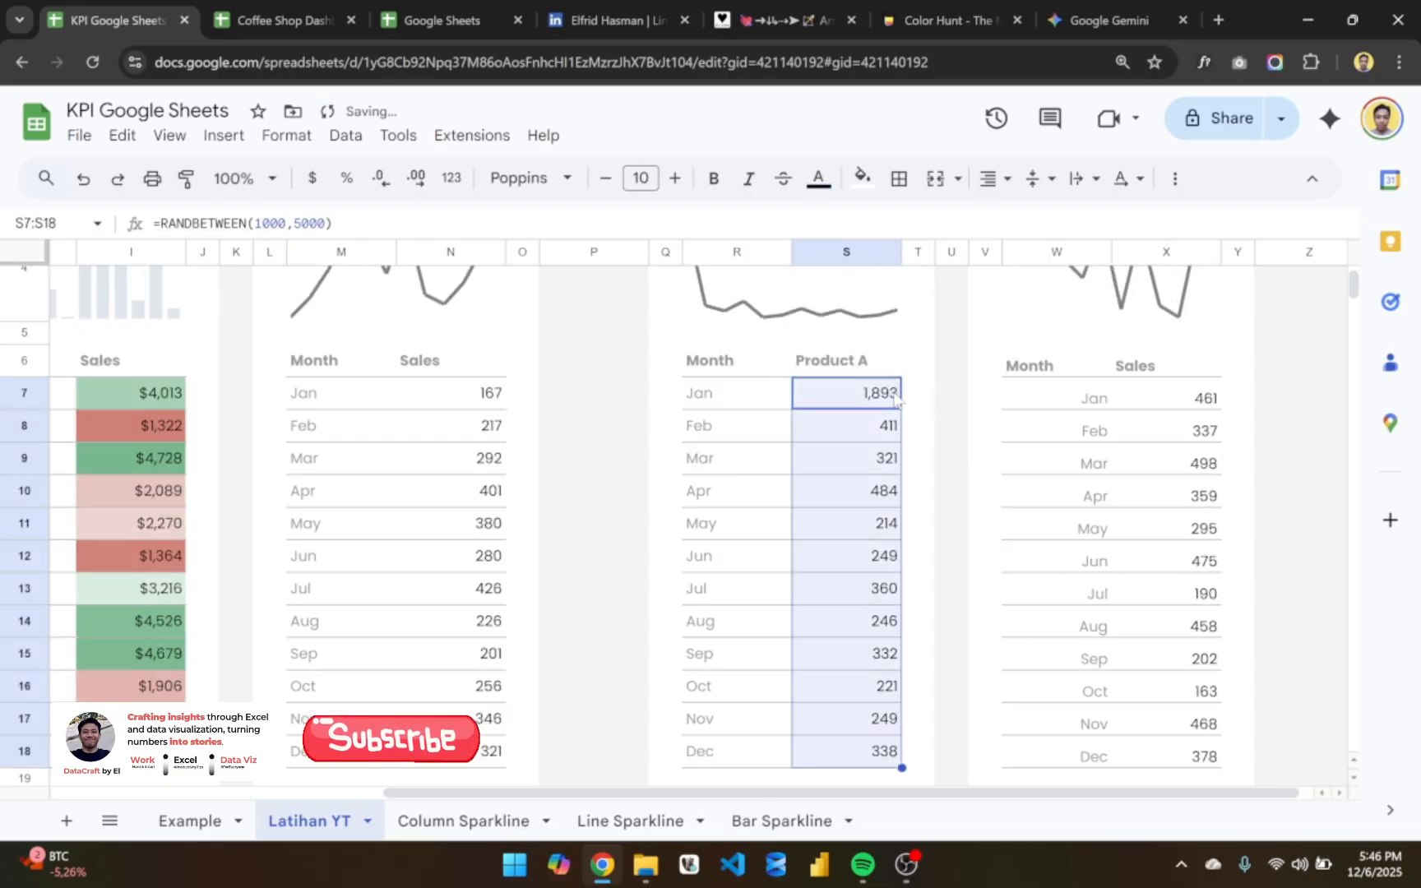
key("ctrl+d")
- Change the January formula in X7 of the last card to =RANDBETWEEN(1000,5000)
scroll(896, 543, "right", 1)
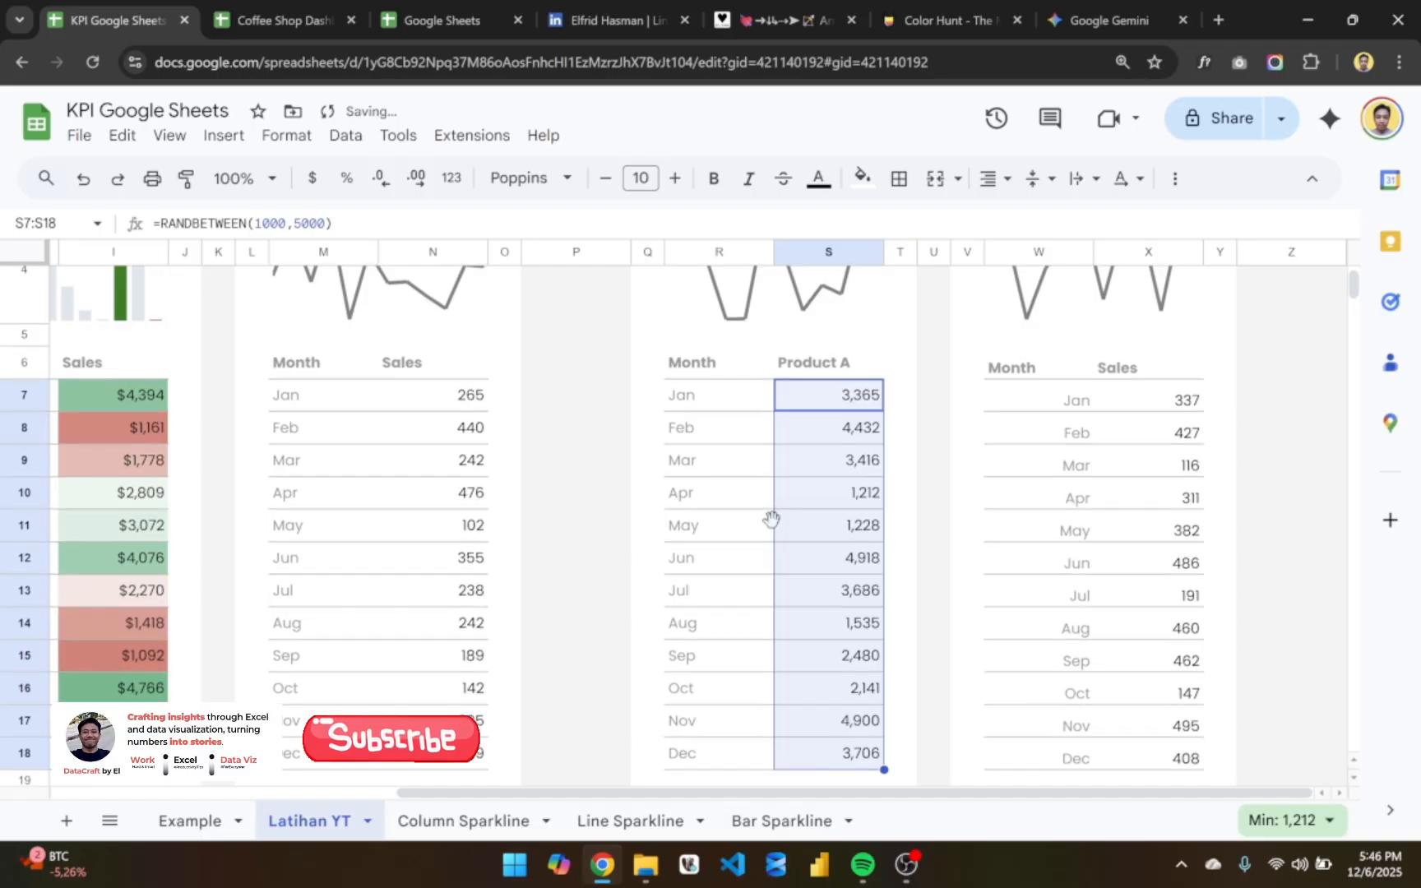
scroll(770, 517, "up", 3)
scroll(1075, 526, "down", 2)
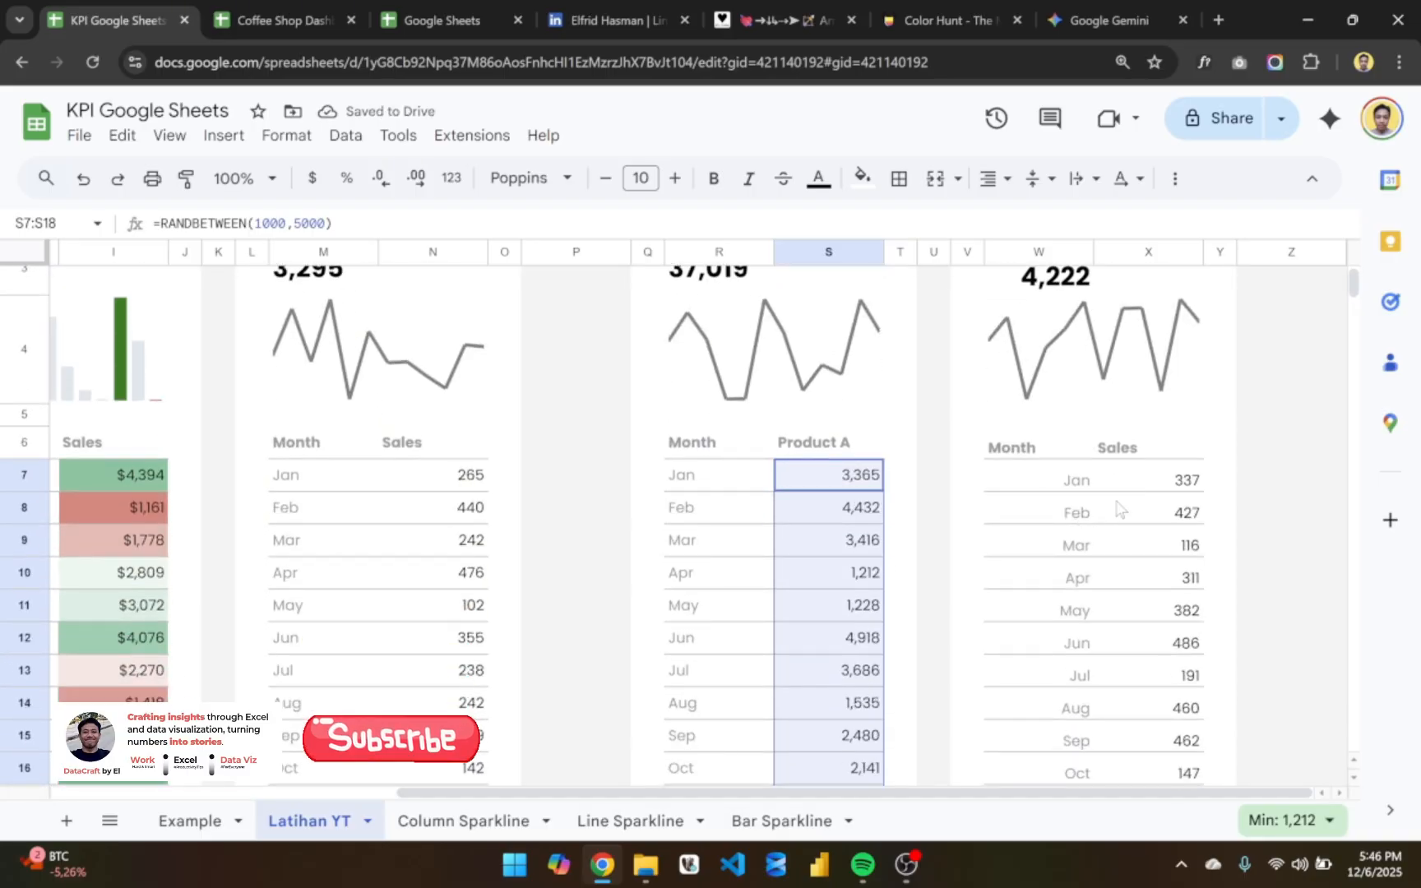
scroll(1119, 510, "up", 2)
double_click(1102, 581)
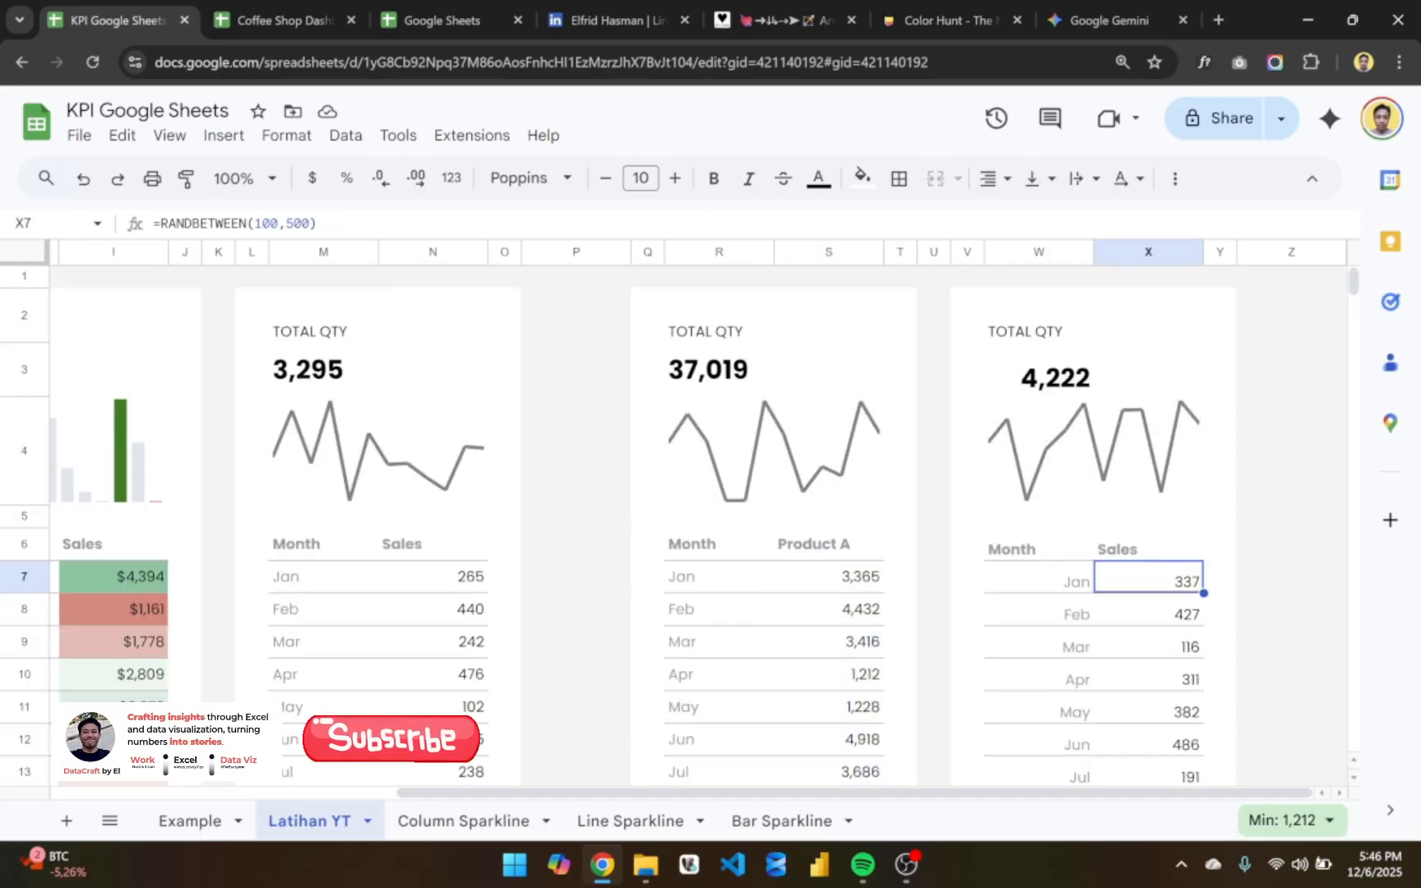
left_click(1223, 574)
type("0")
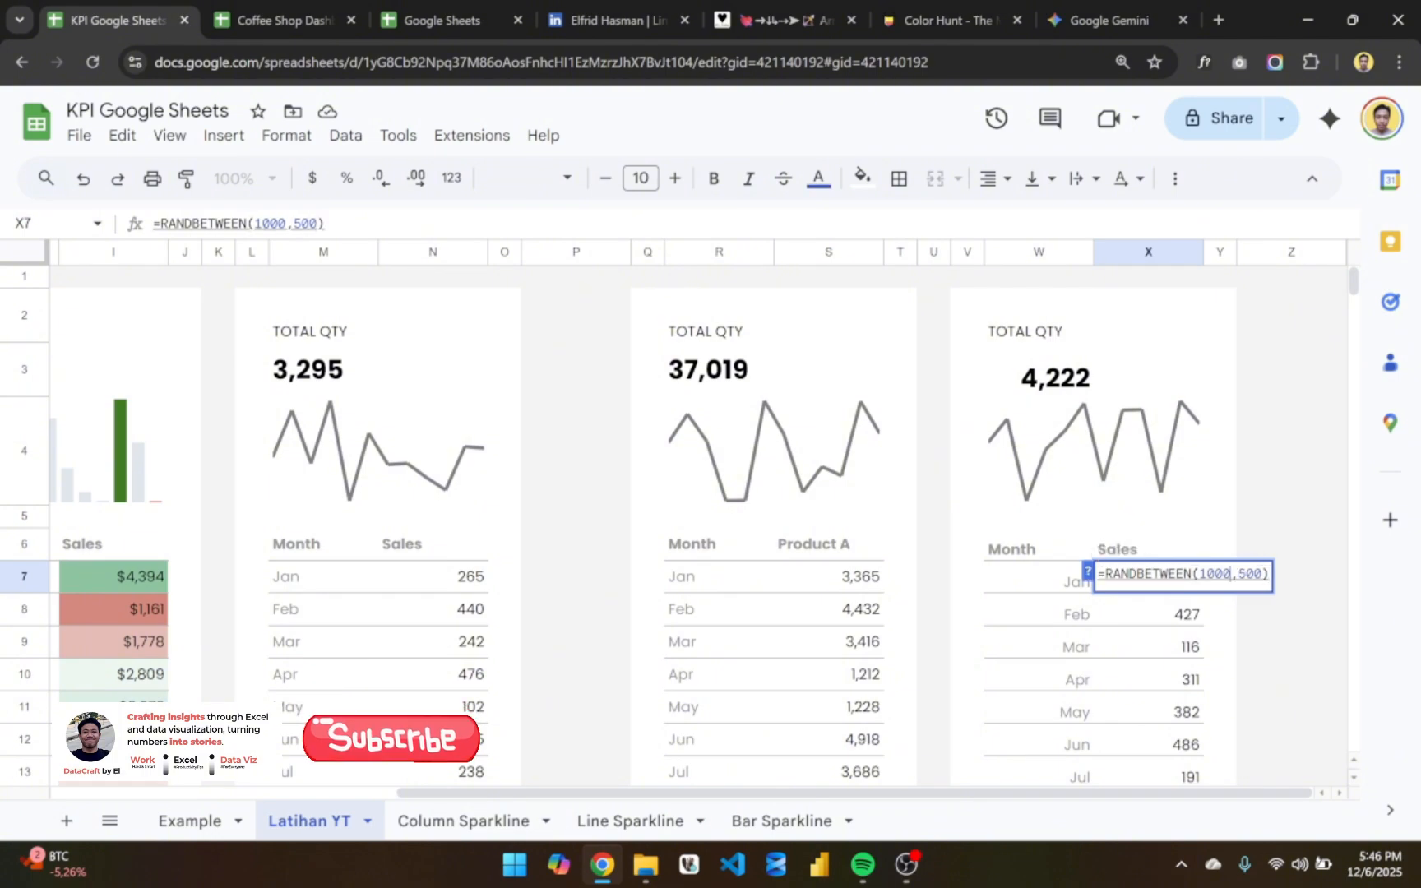
type("0")
key("Return")
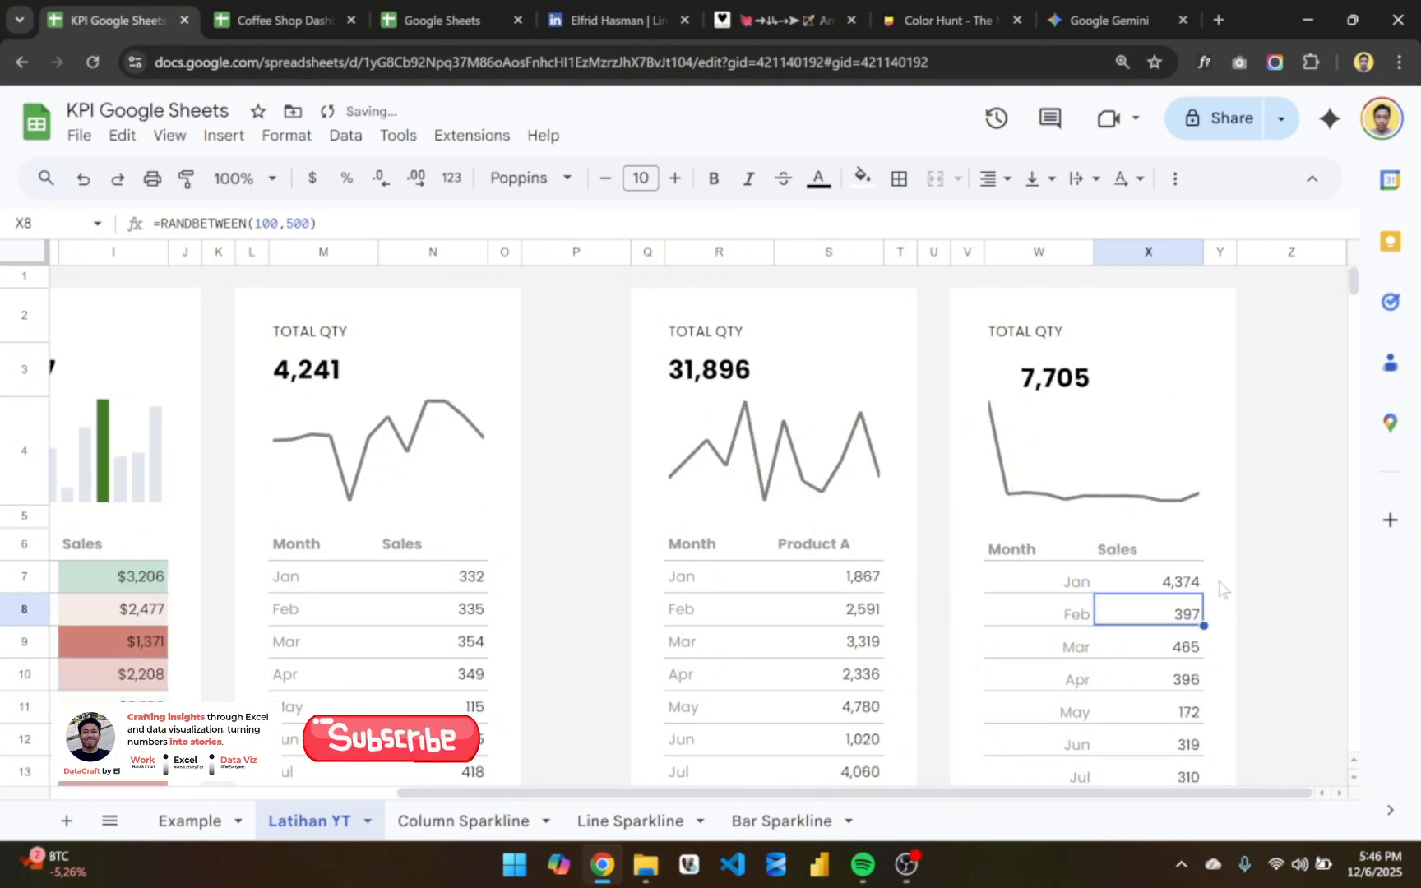
- Fill the formula in X7 down through December in X7:X18
key("Up")
key("ctrl+shift+Down")
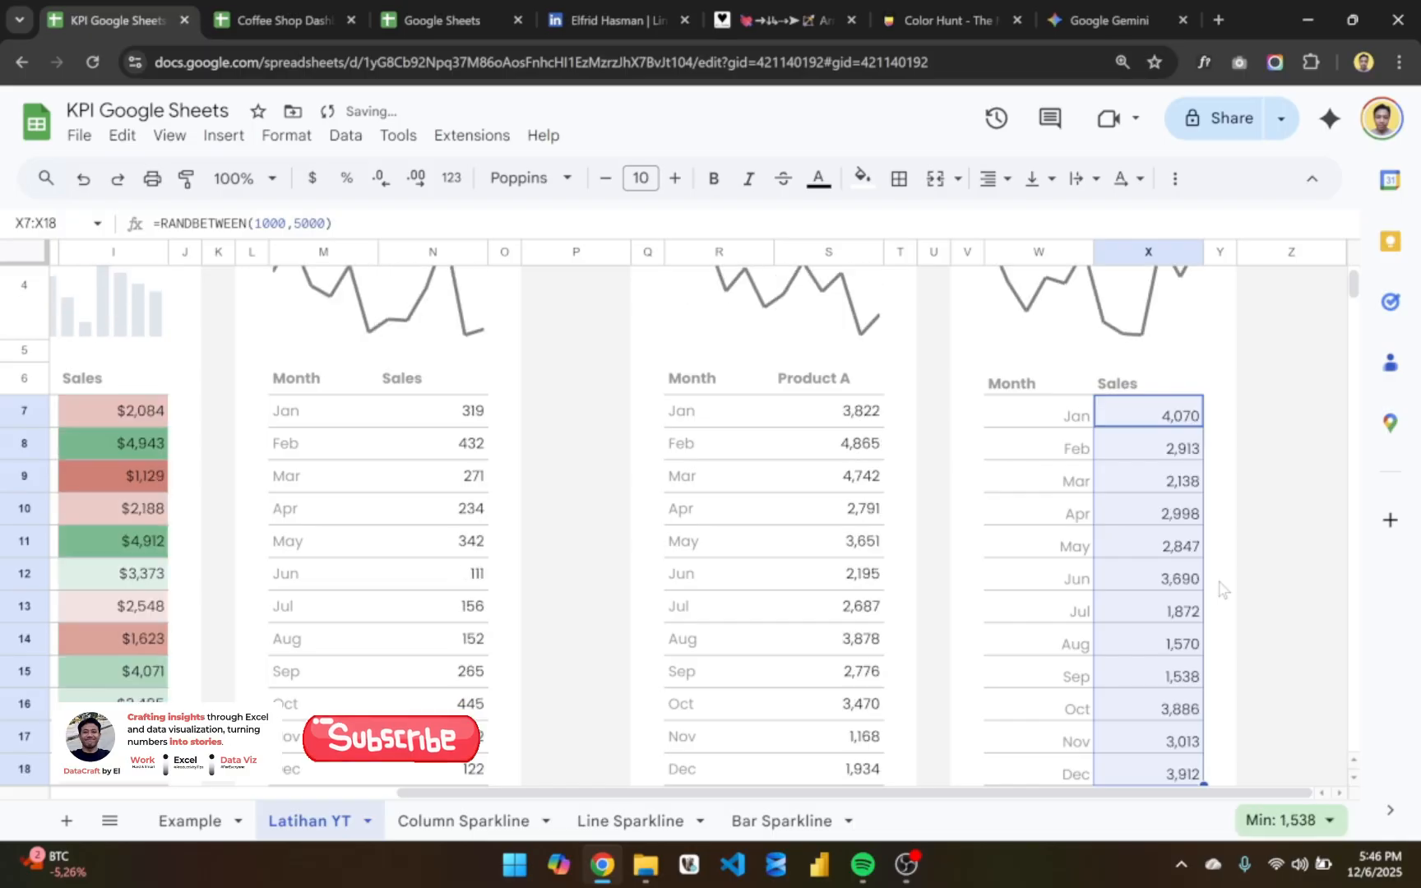
scroll(1066, 636, "down", 3)
scroll(1067, 636, "up", 5)
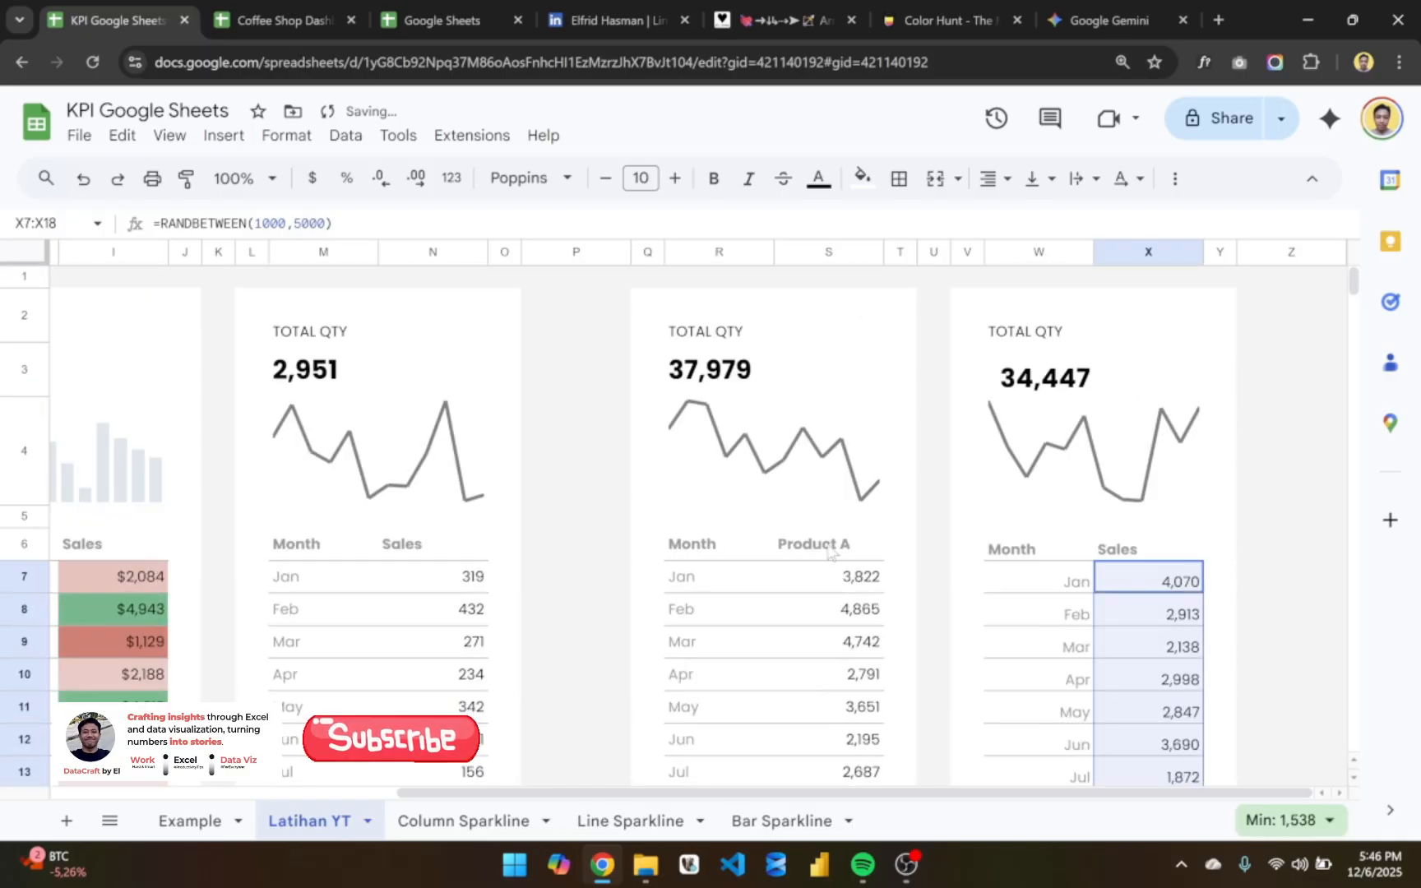
- Resize column P between the third and fourth cards to a width of 30 pixels
left_click(576, 251)
right_click(576, 251)
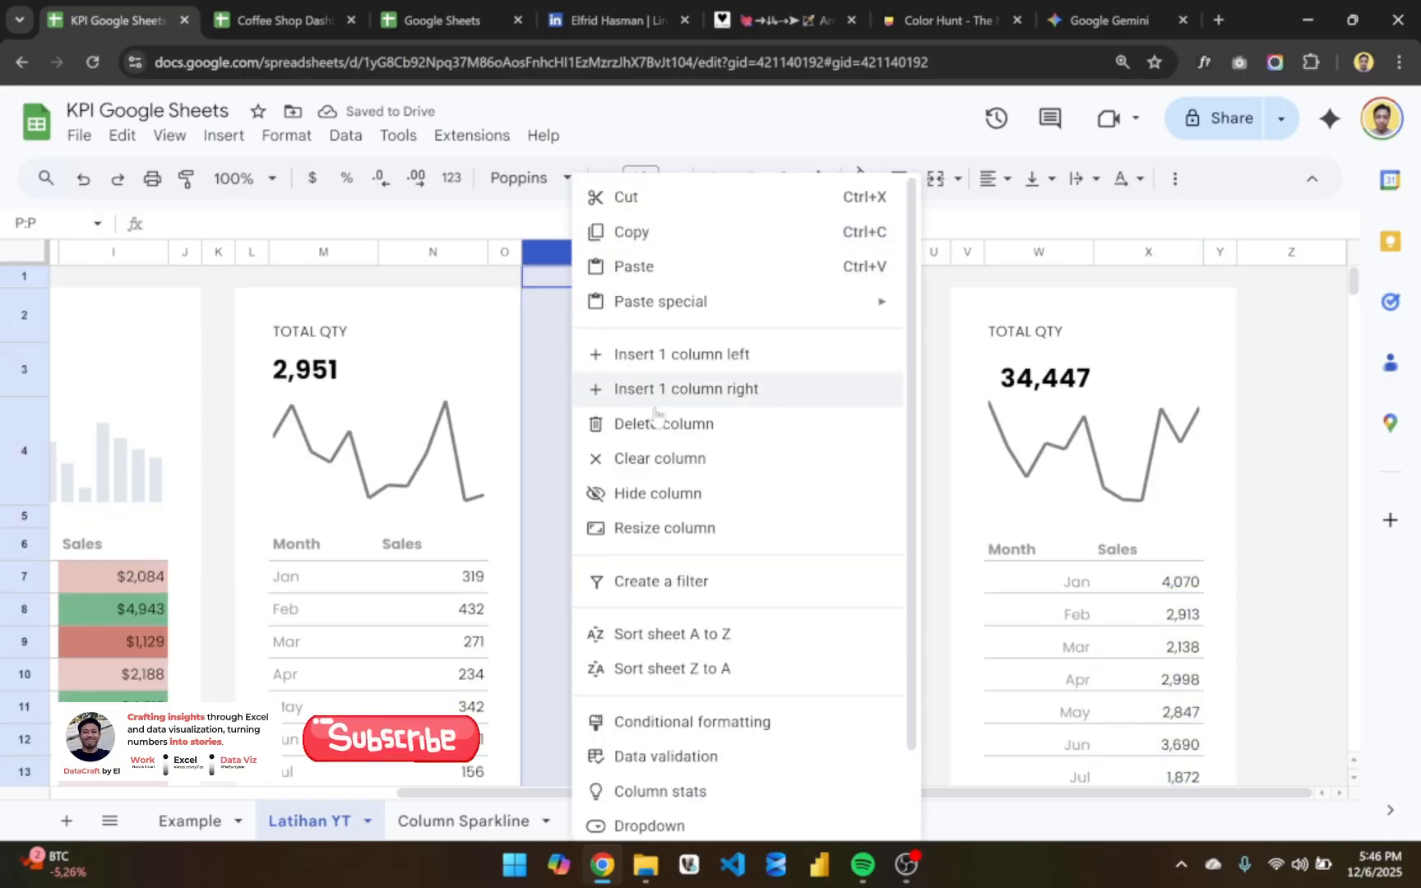
left_click(706, 538)
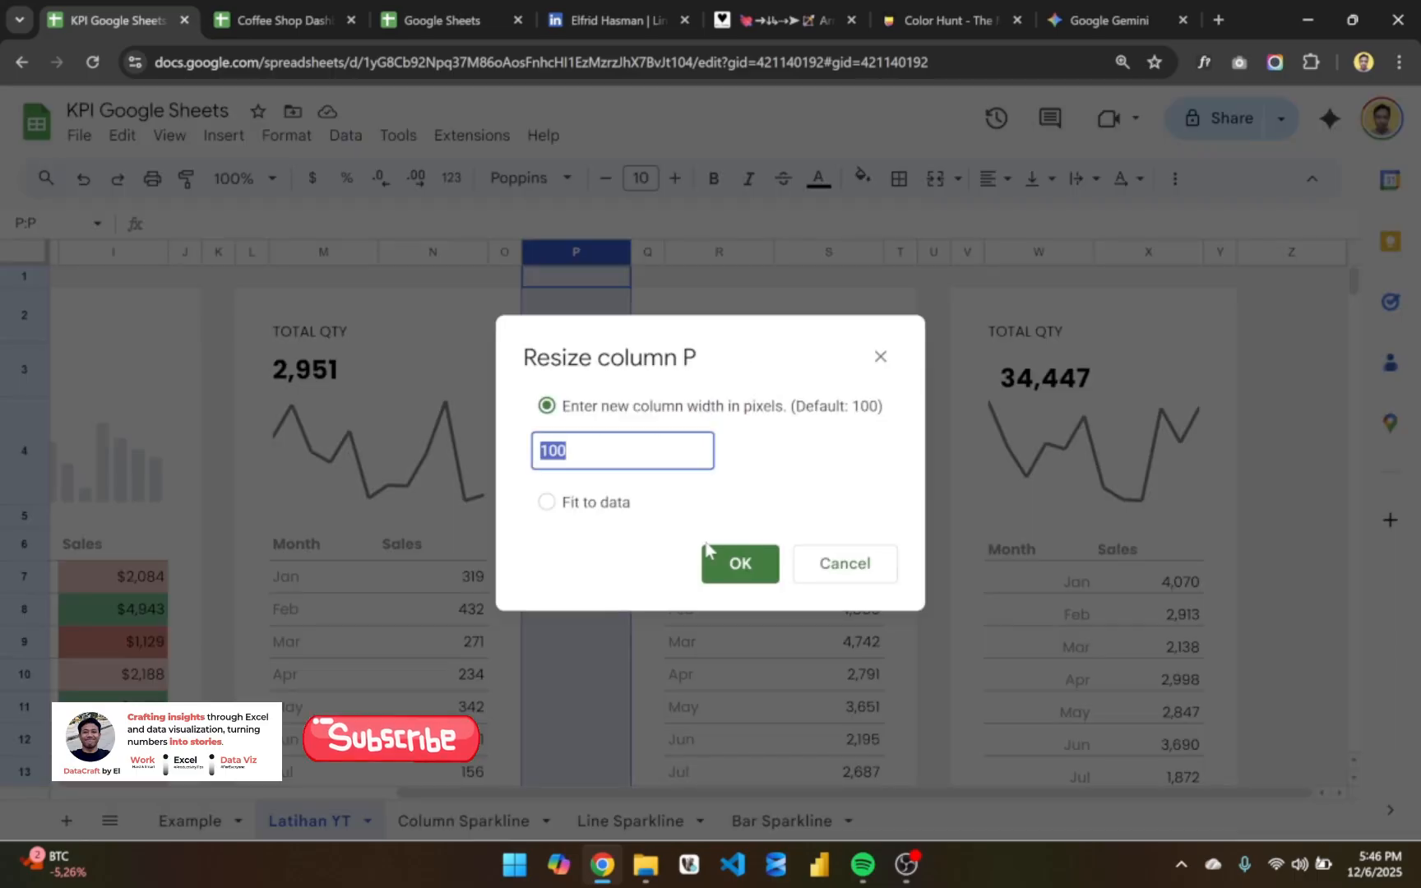
type("30")
key("Return")
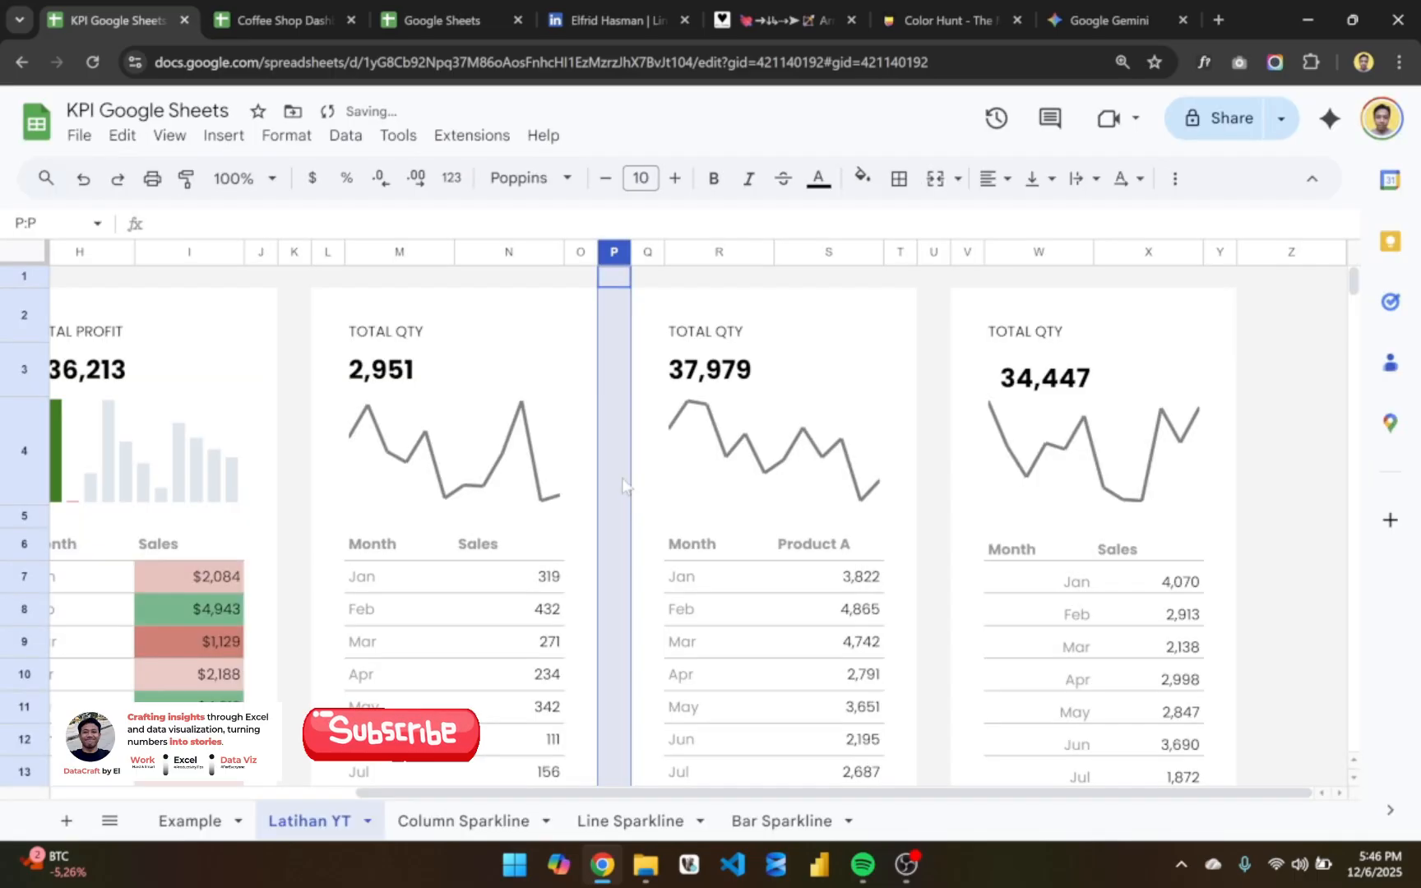
- Copy the column sparkline formula from C4 of the TOTAL SALES card and paste it over the line sparkline formula in R4
left_click(801, 461)
scroll(447, 423, "left", 3)
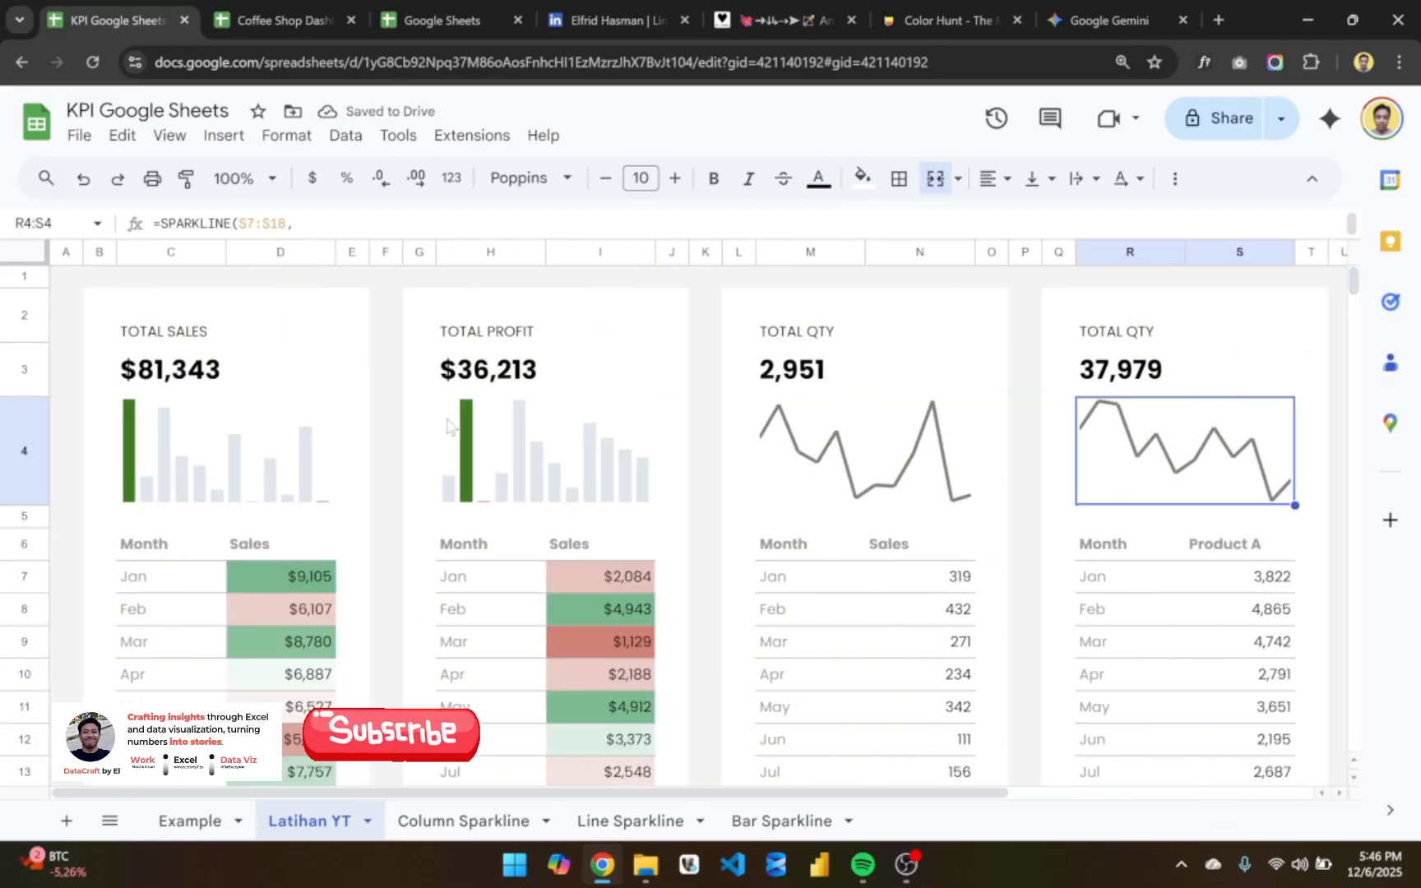
triple_click(196, 456)
key("ctrl+a")
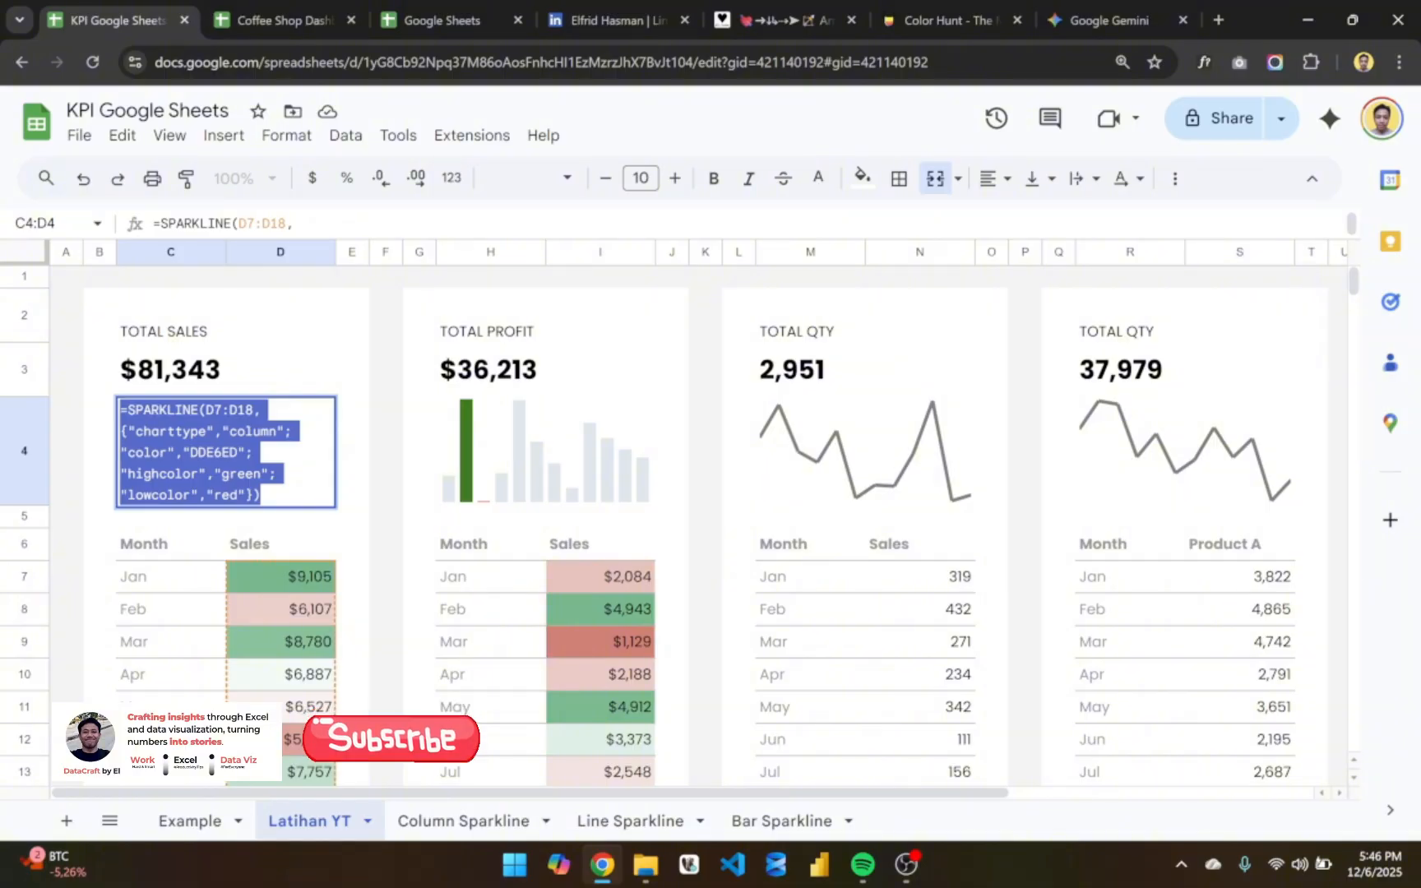
key("Escape")
scroll(533, 503, "right", 5)
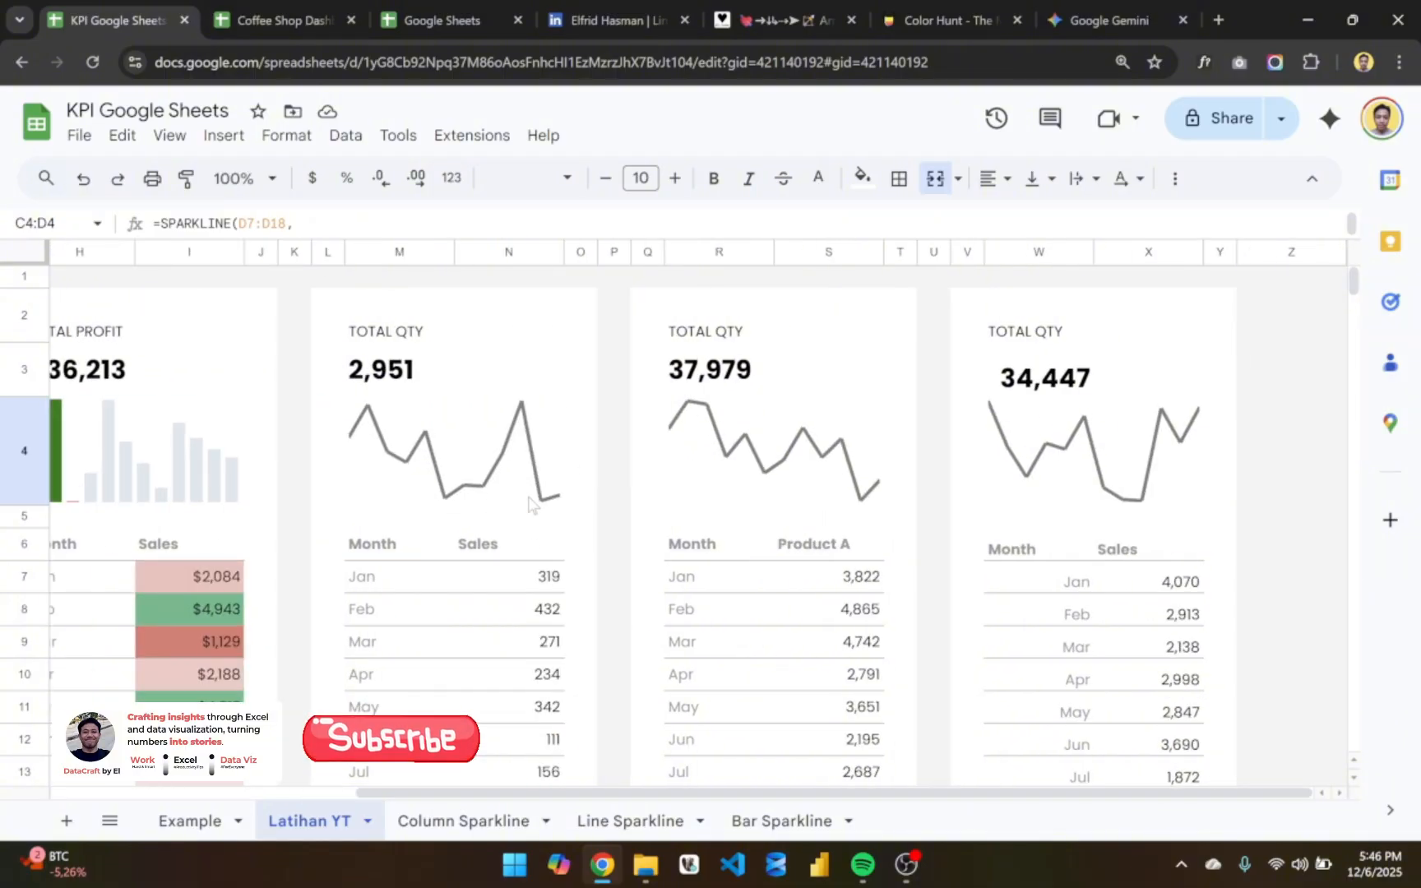
triple_click(771, 434)
key("ctrl+a")
type("=SPARKLINE(S7:S18, {\"charttype\",\"column\"; \"color\",\"#DDDDDD\"; \"highcolor\",\"green\"; \"lowcolor\",\"red\"})")
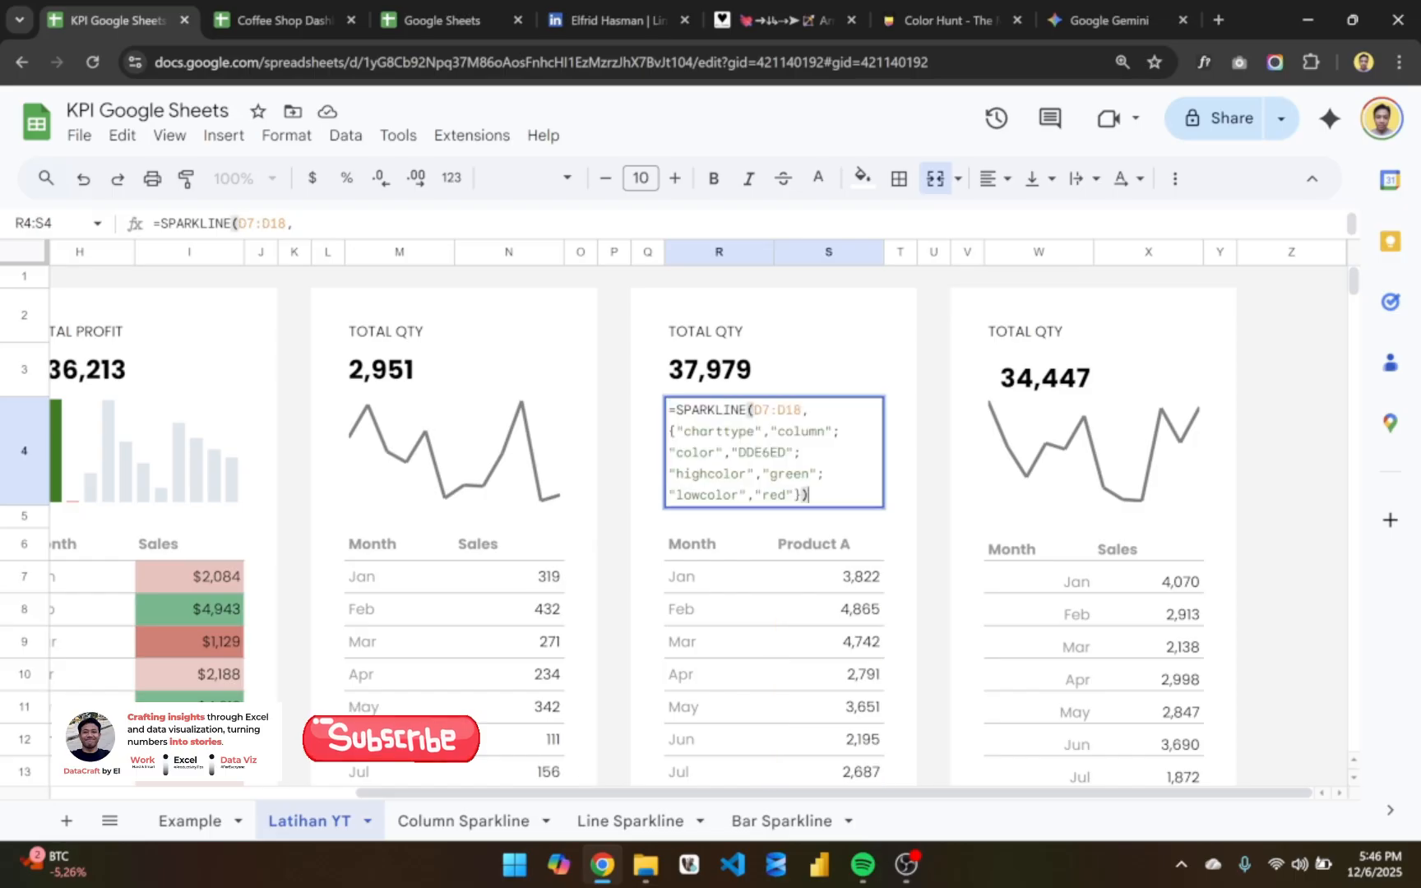
key("Return")
left_click(849, 465)
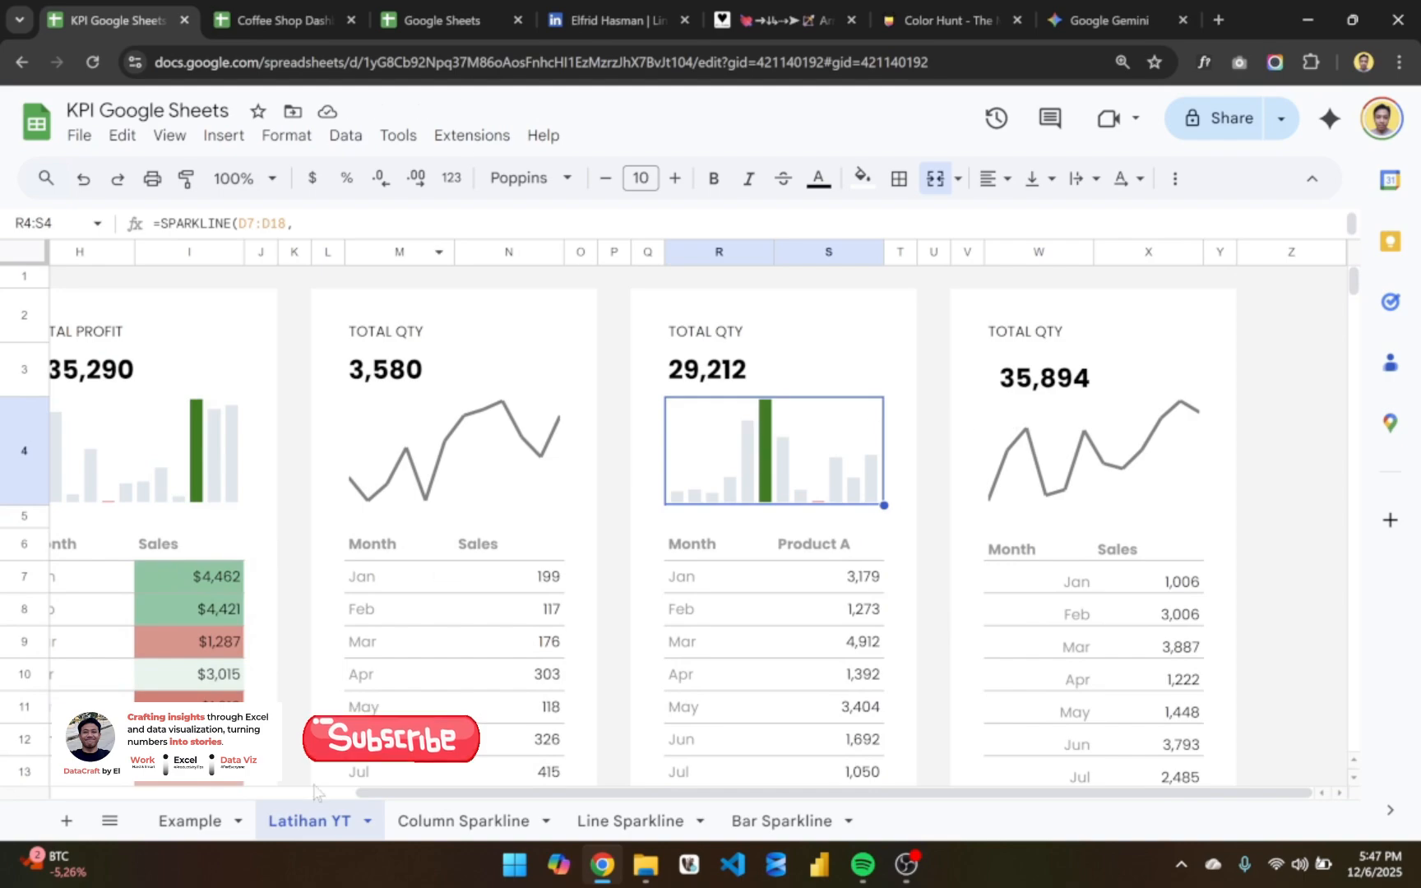
- Examine the bar sparkline formula in W7 of the Example sheet, then return to the Latihan YT sheet
left_click(194, 820)
scroll(511, 616, "right", 3)
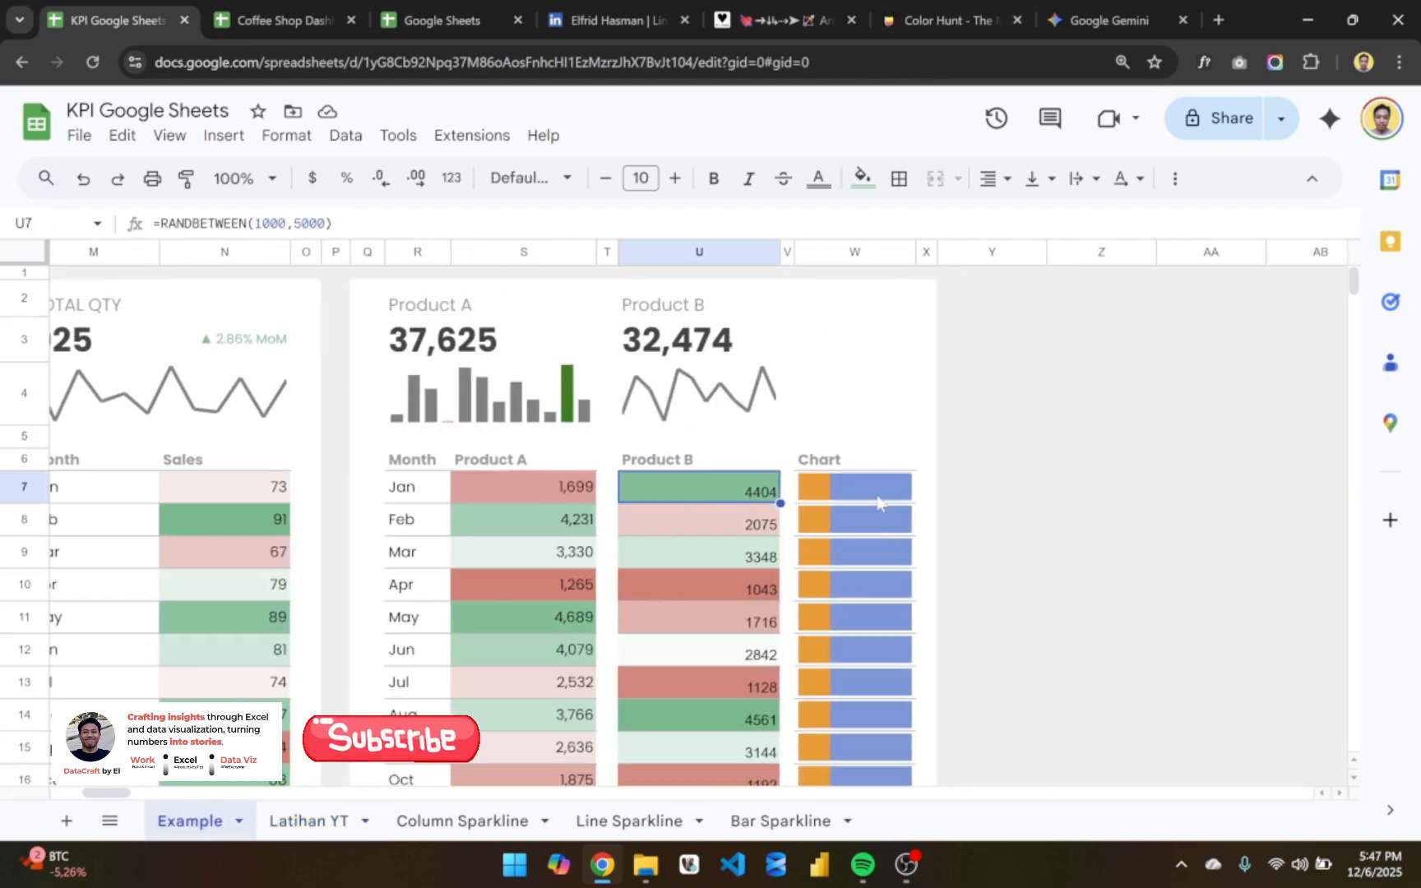
left_click(876, 502)
double_click(876, 502)
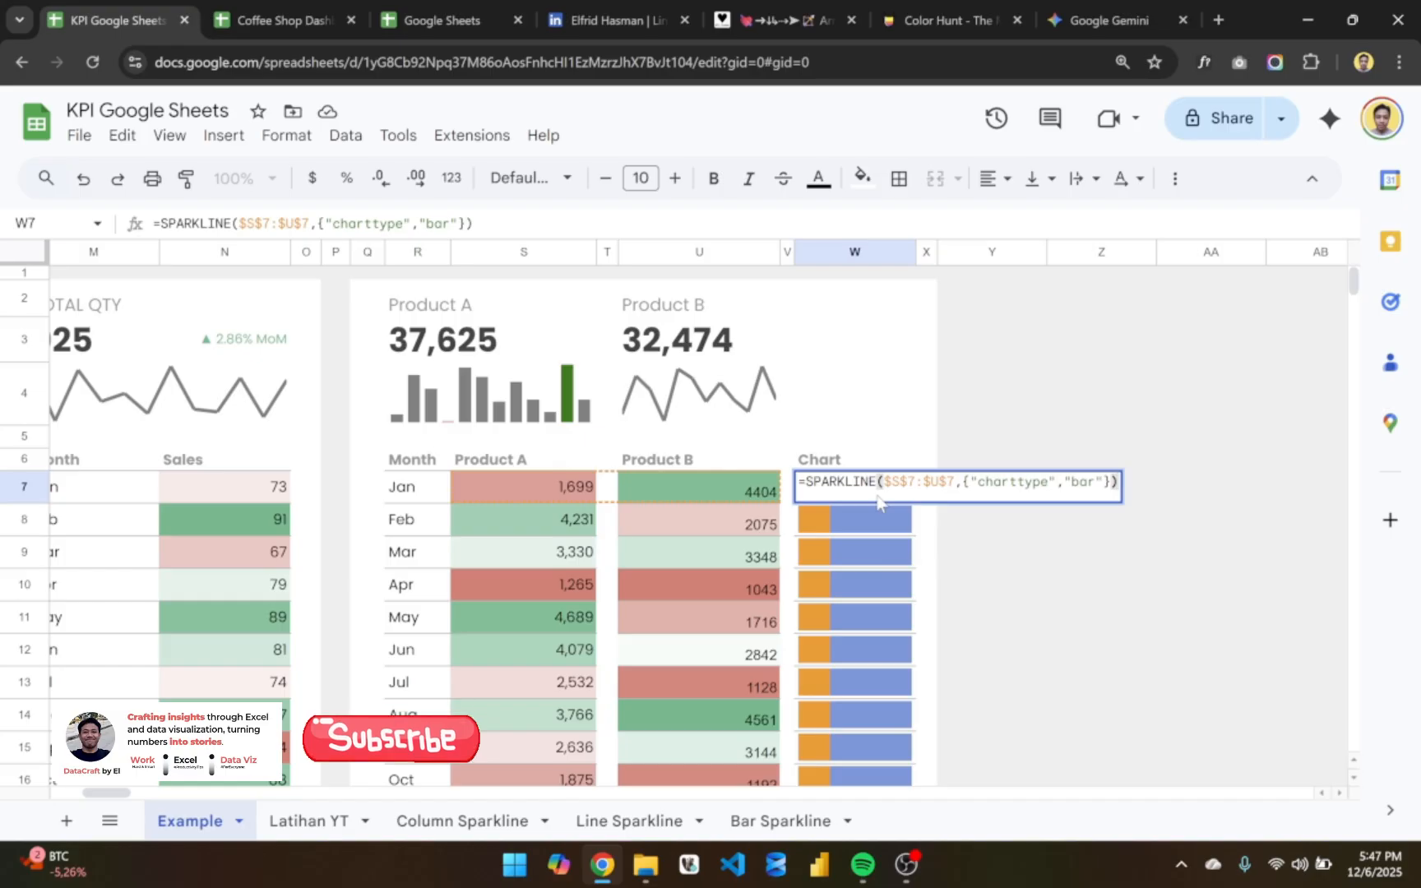
key("Escape")
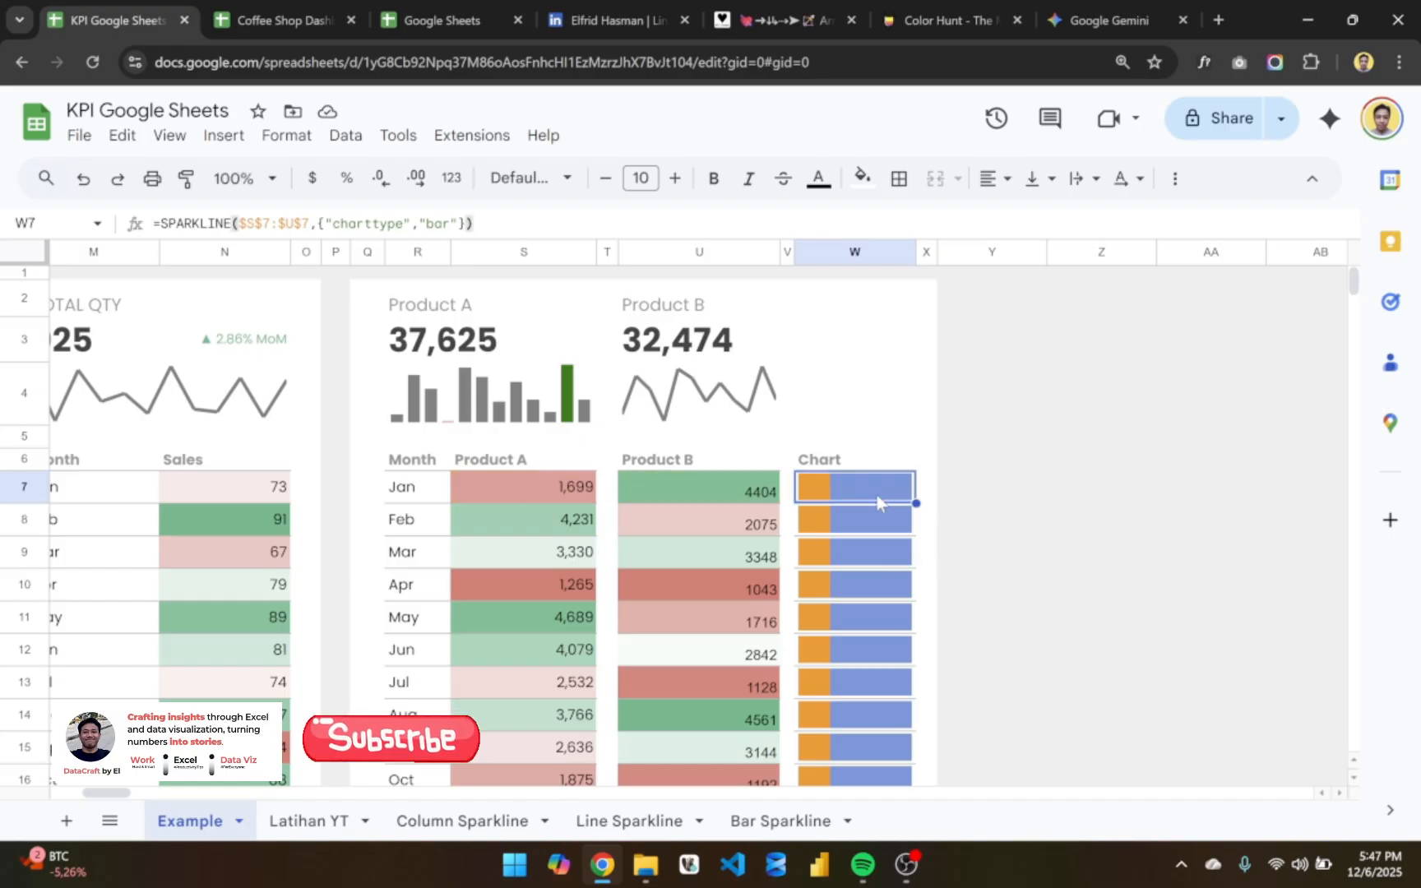
left_click(316, 820)
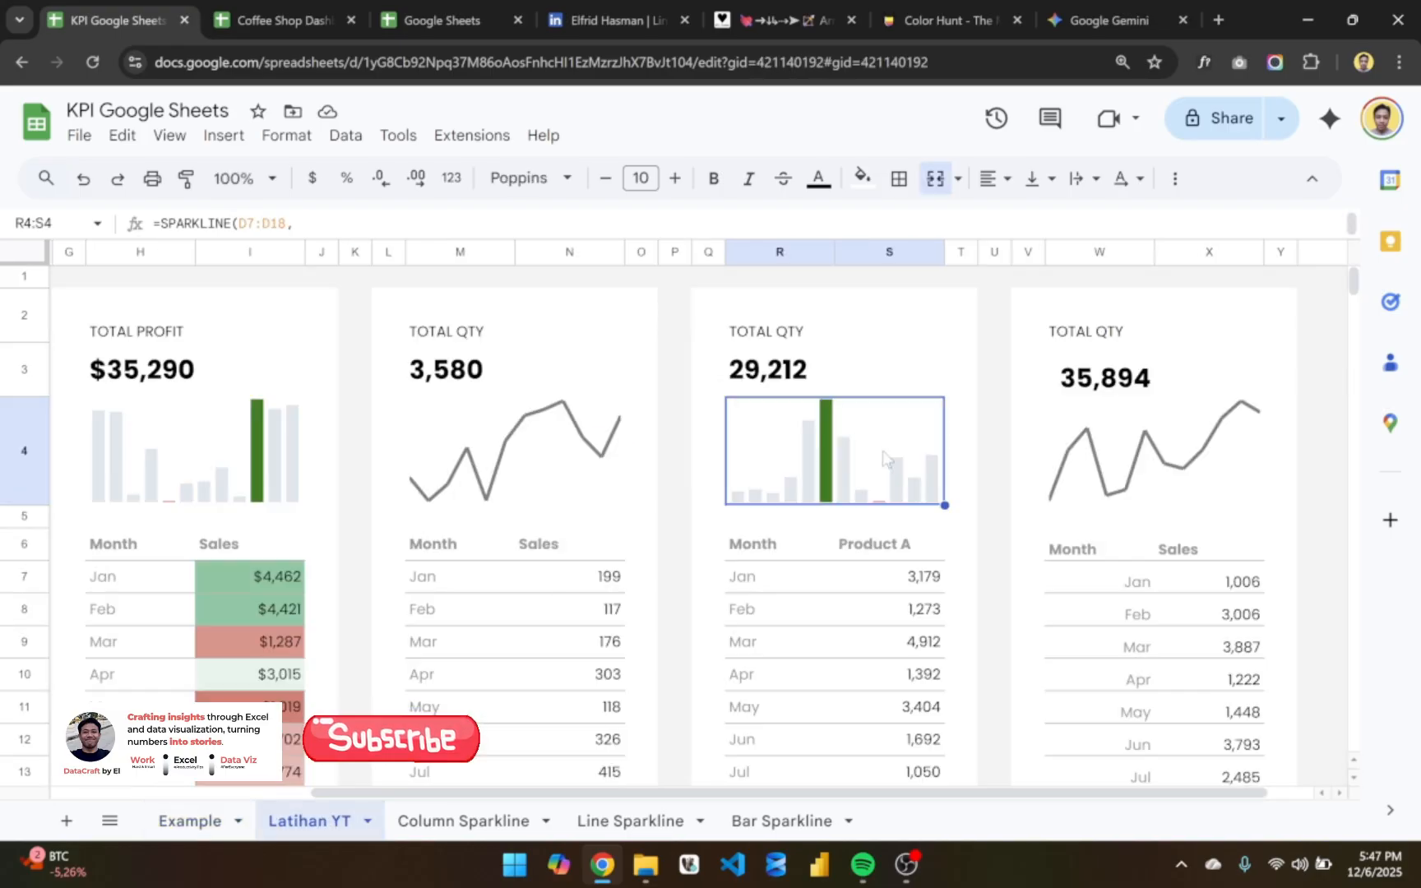
- Insert one empty column before column Z and another one directly after it, beside the last card
scroll(1058, 445, "up", 2)
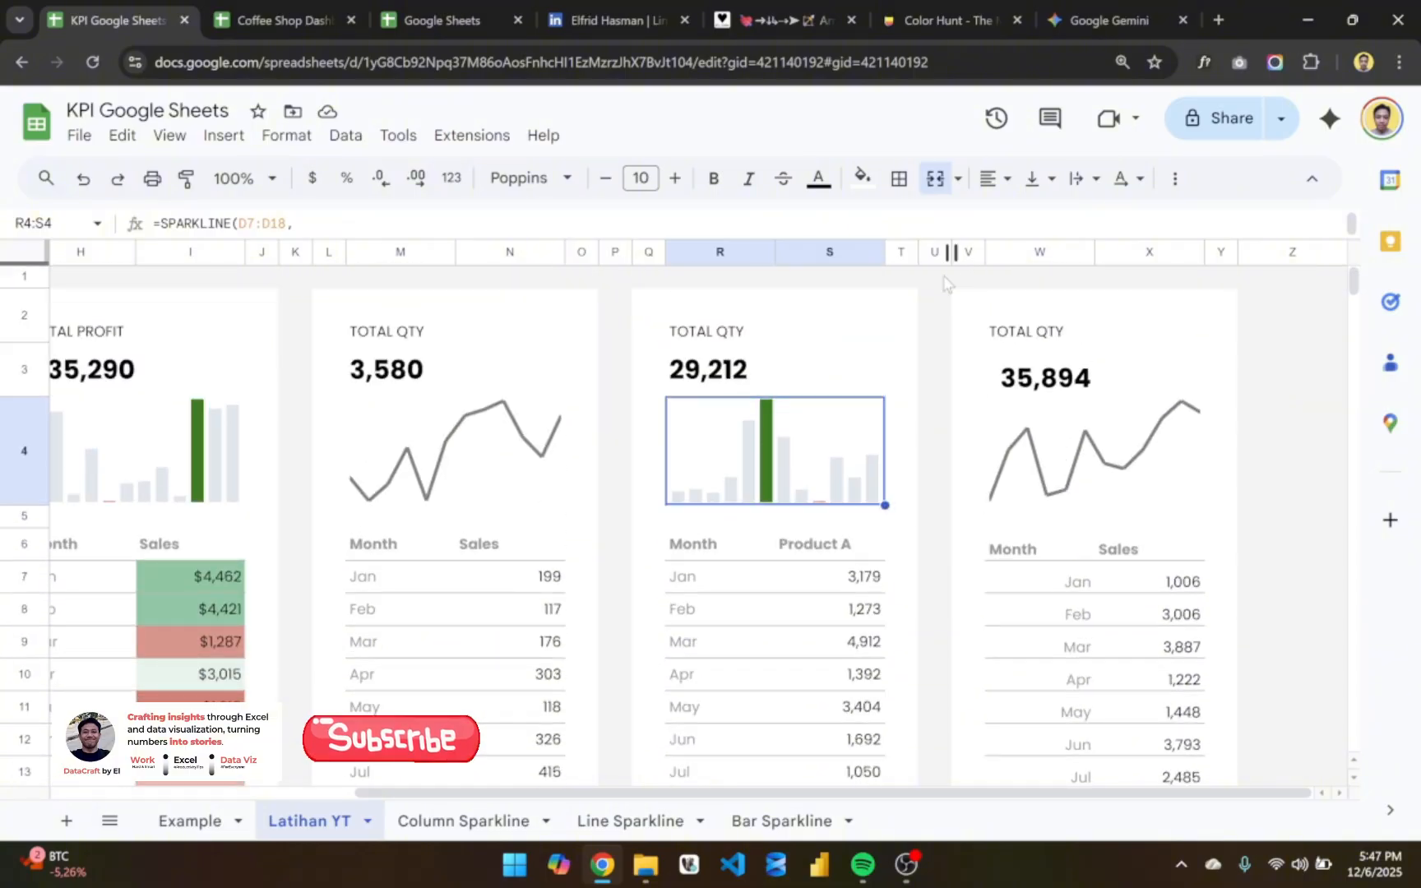
right_click(1290, 252)
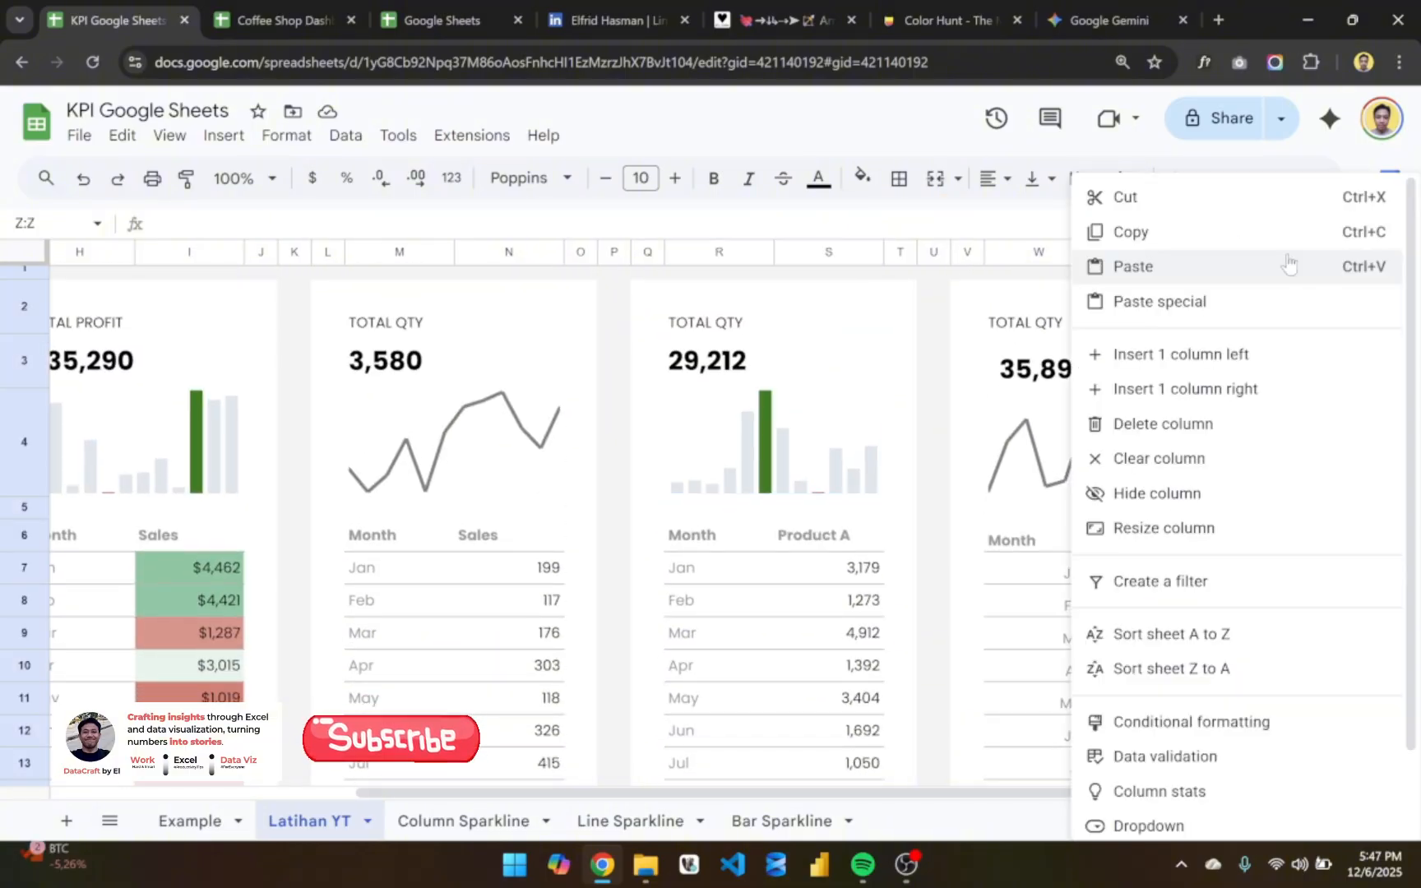
left_click(1199, 356)
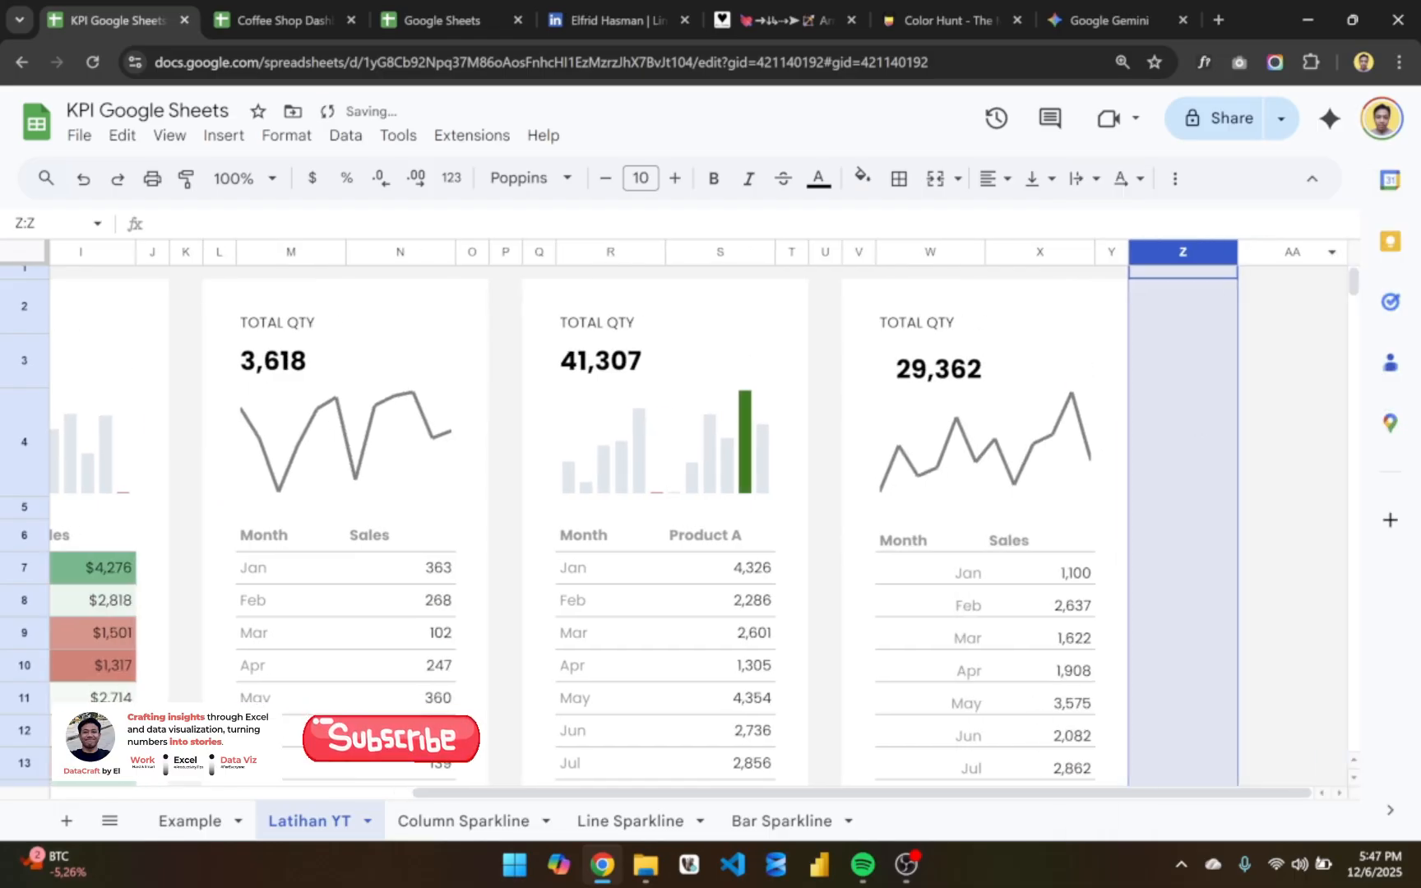
right_click(1194, 251)
left_click(1221, 386)
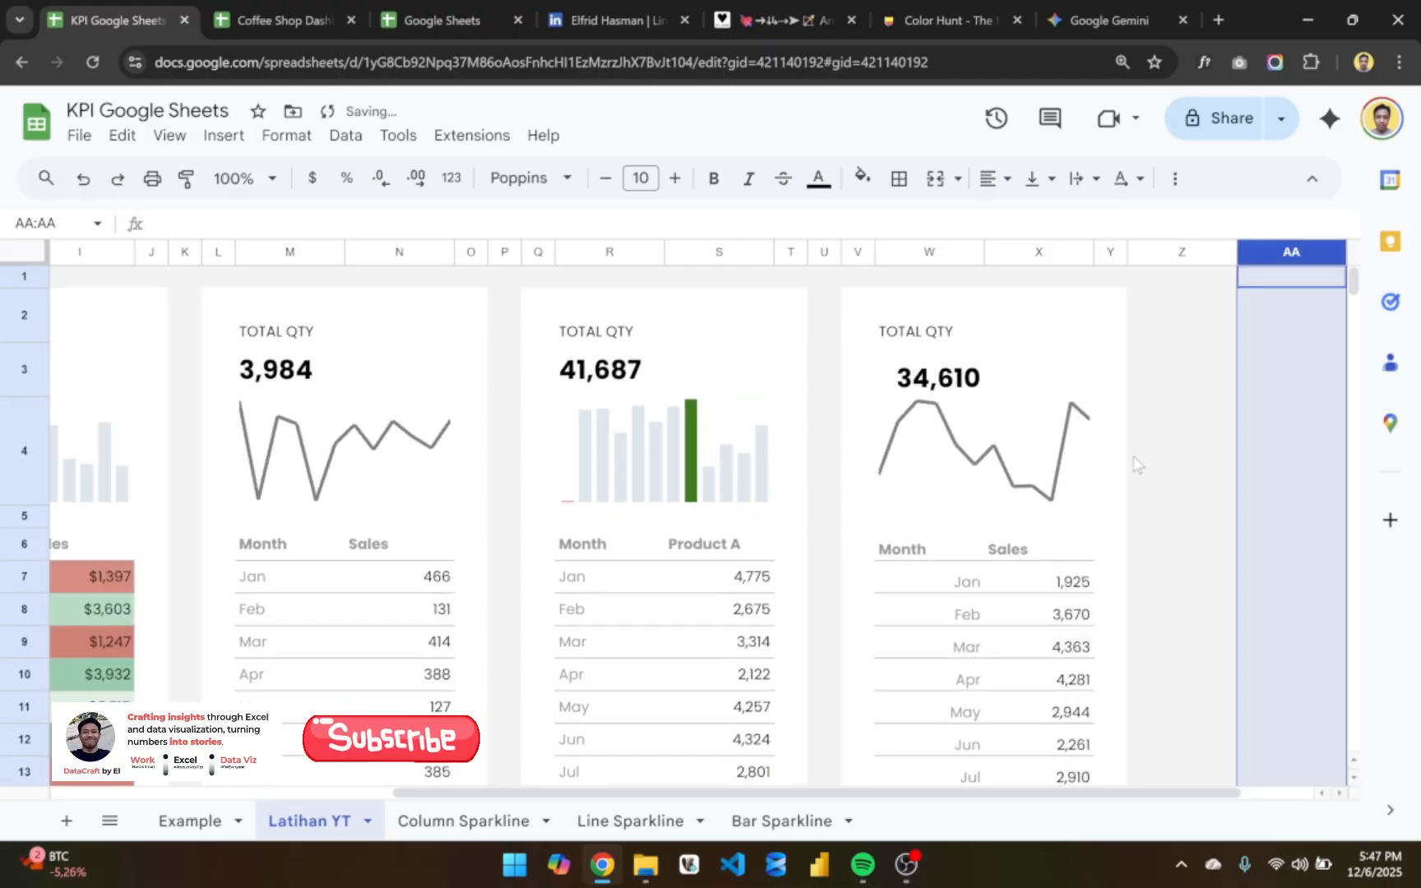
scroll(1133, 457, "right", 1)
left_click(1060, 386)
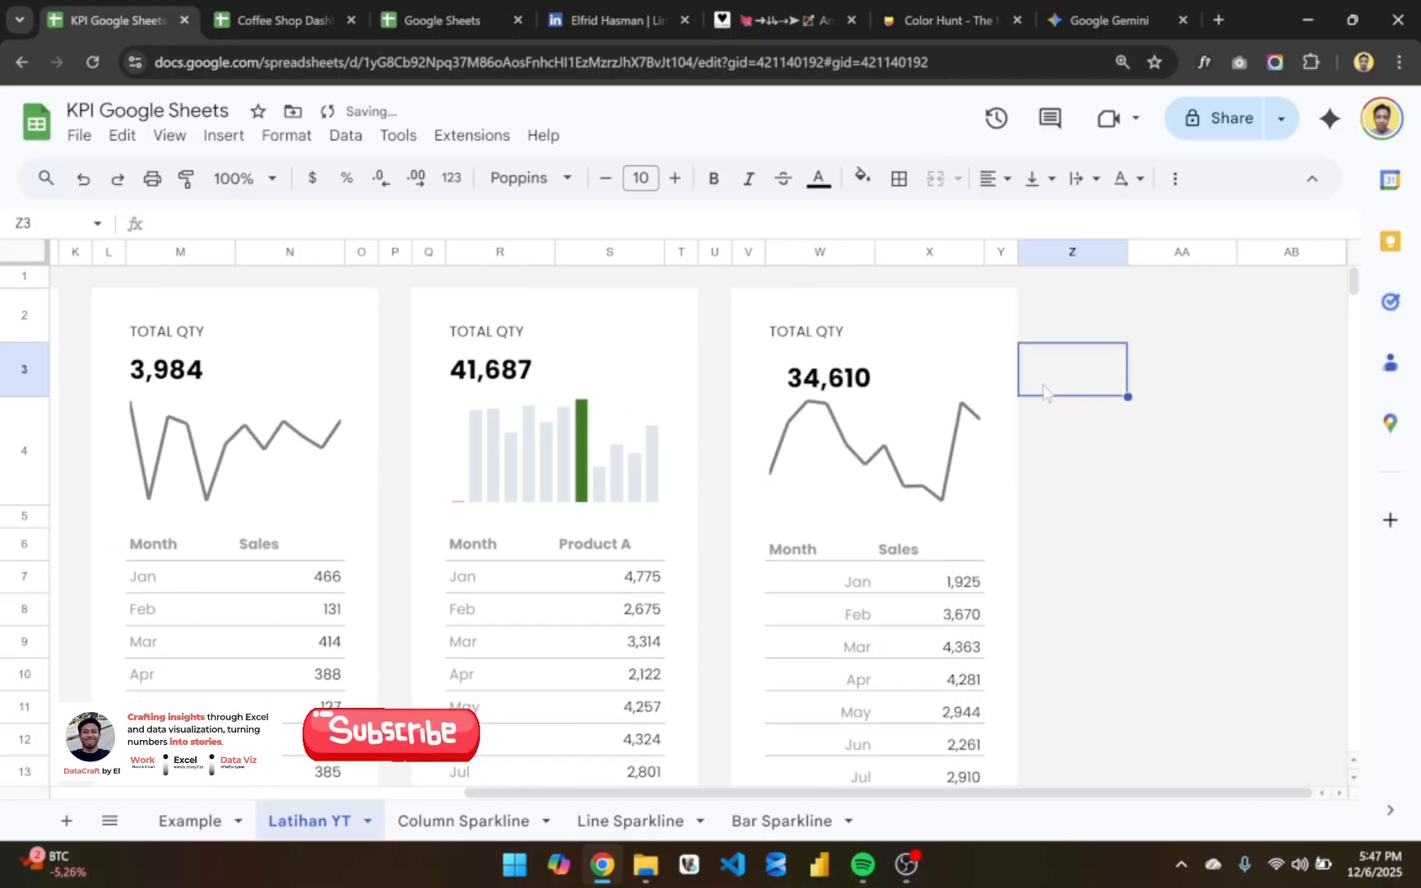
- Narrow the gap column U between the Product A card and the last card to 10 pixels
left_click(712, 253)
right_click(712, 253)
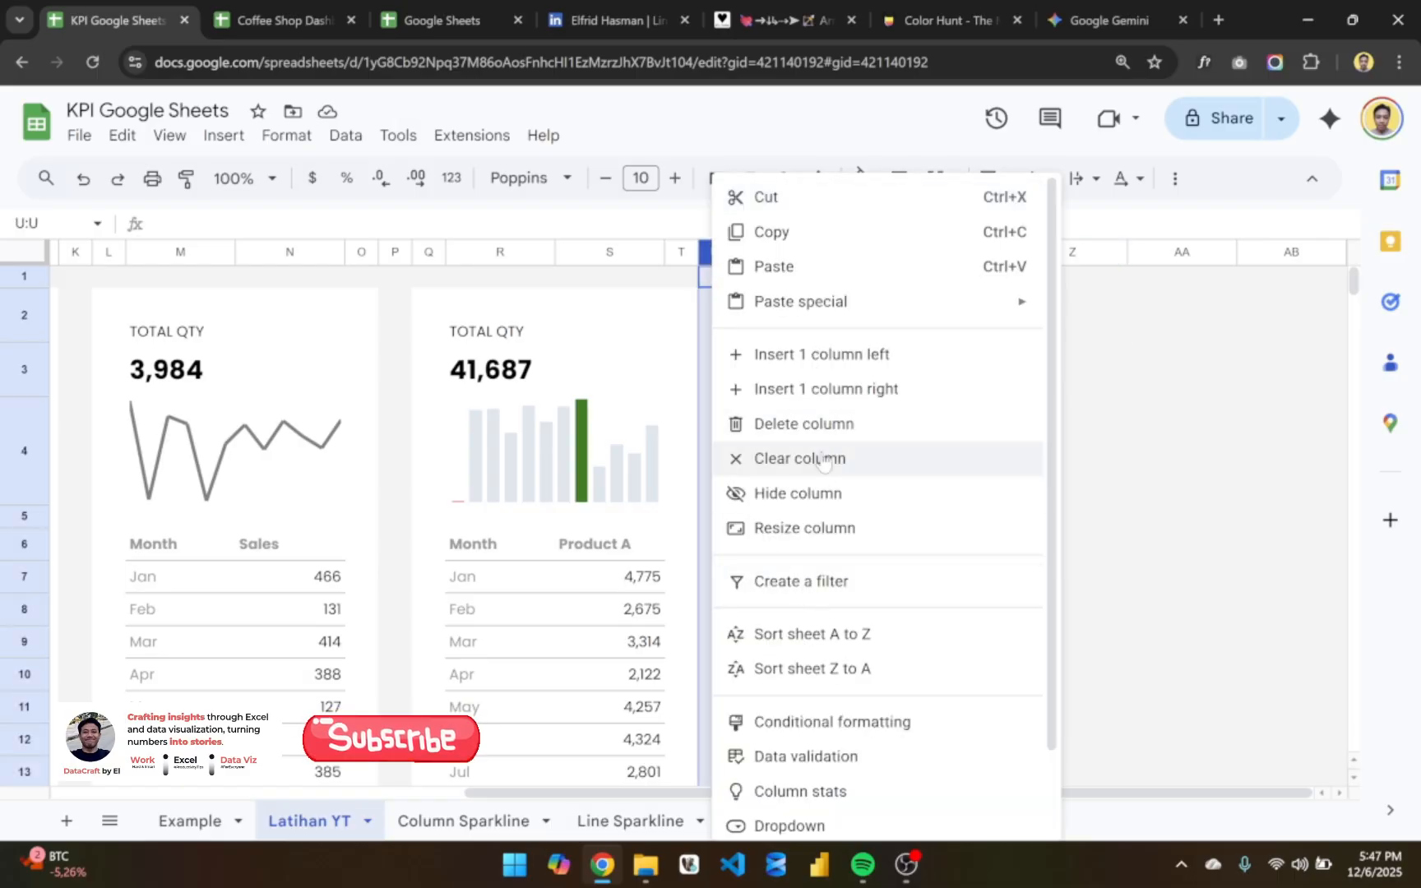
left_click(819, 527)
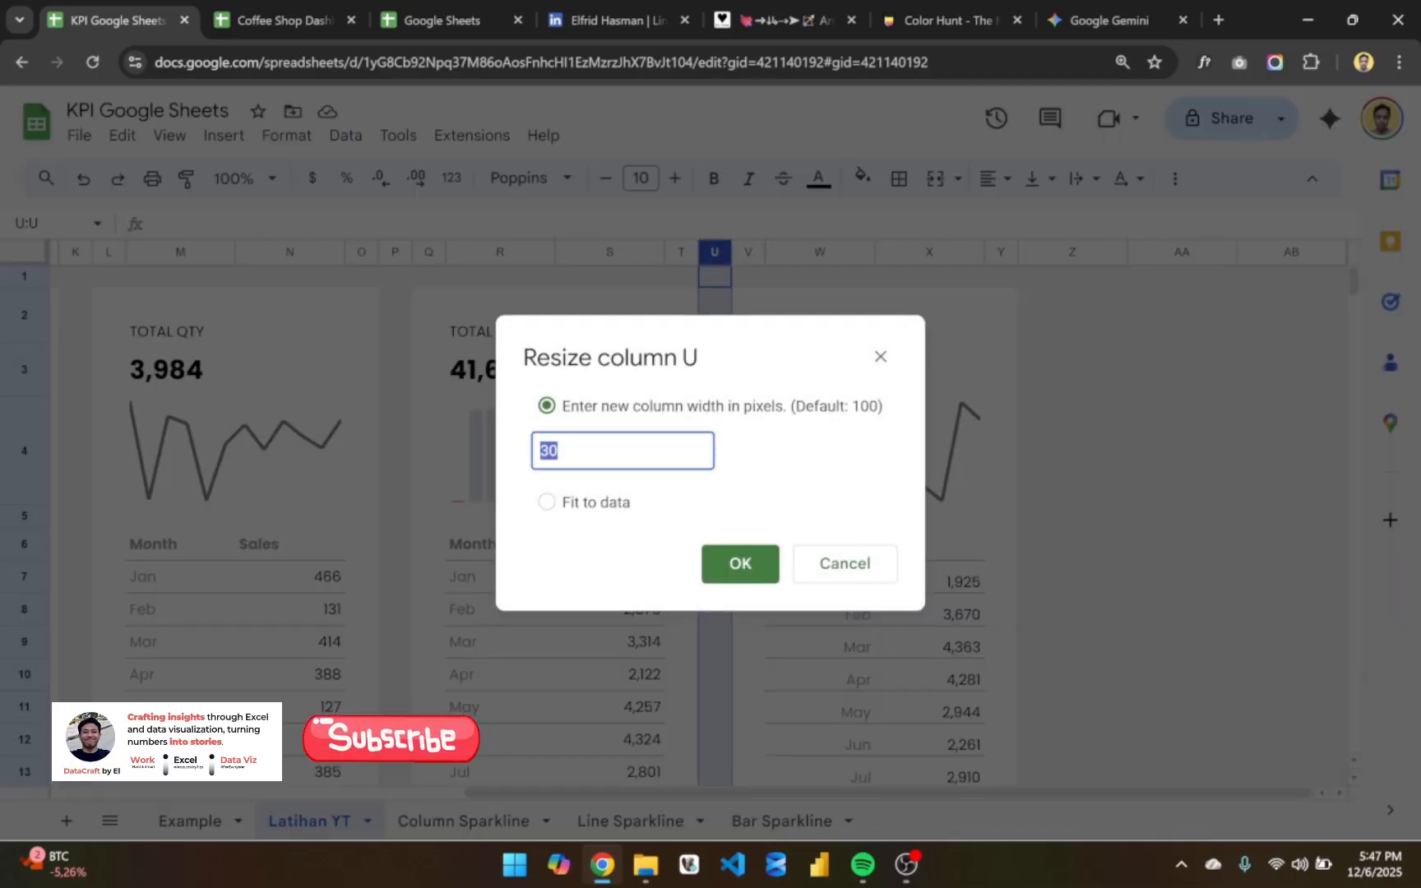
type("15")
key("Return")
left_click(776, 629)
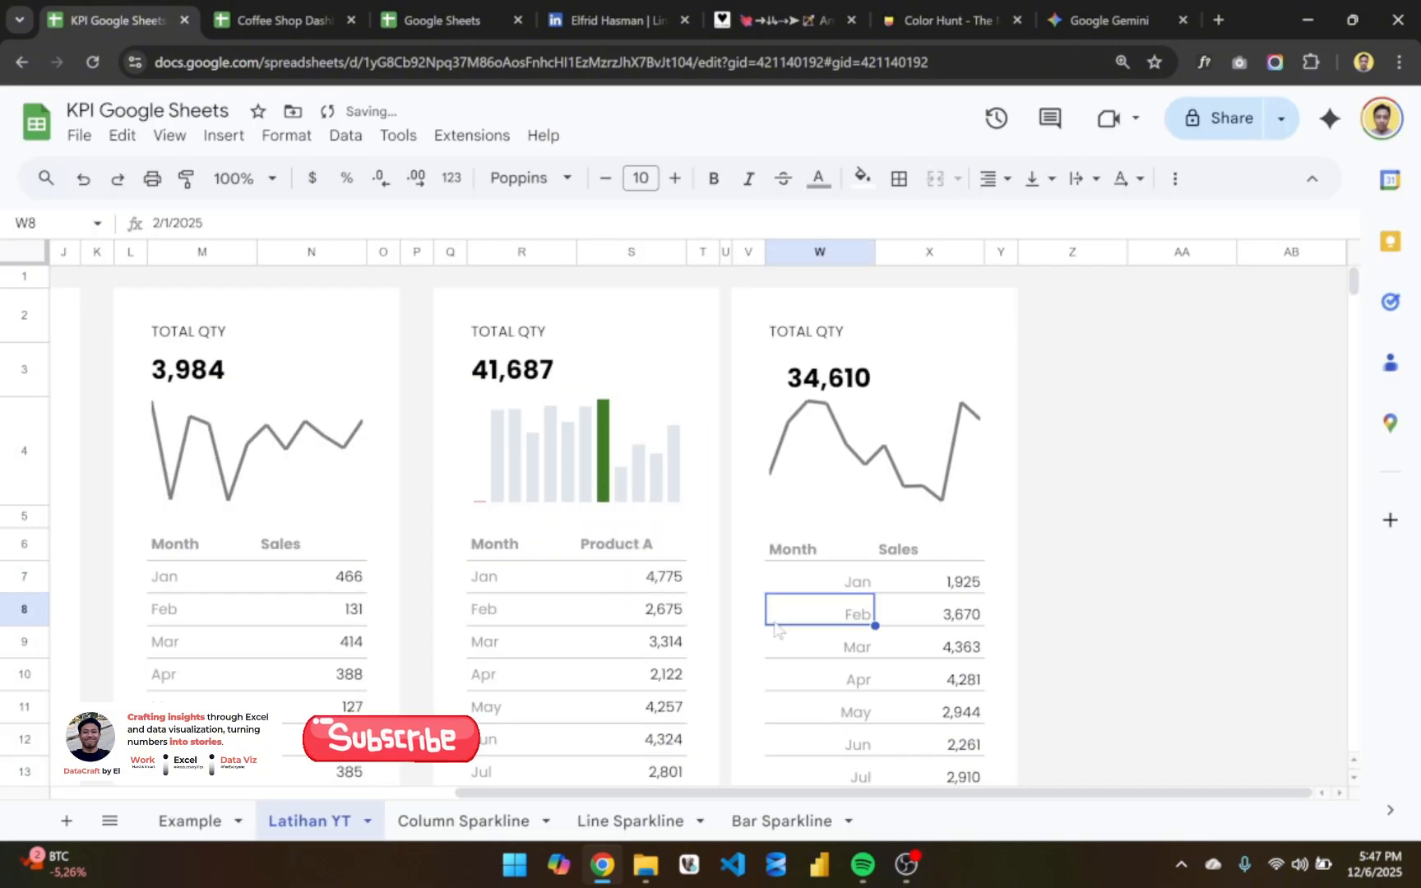
left_click(1005, 543)
left_click(1047, 549)
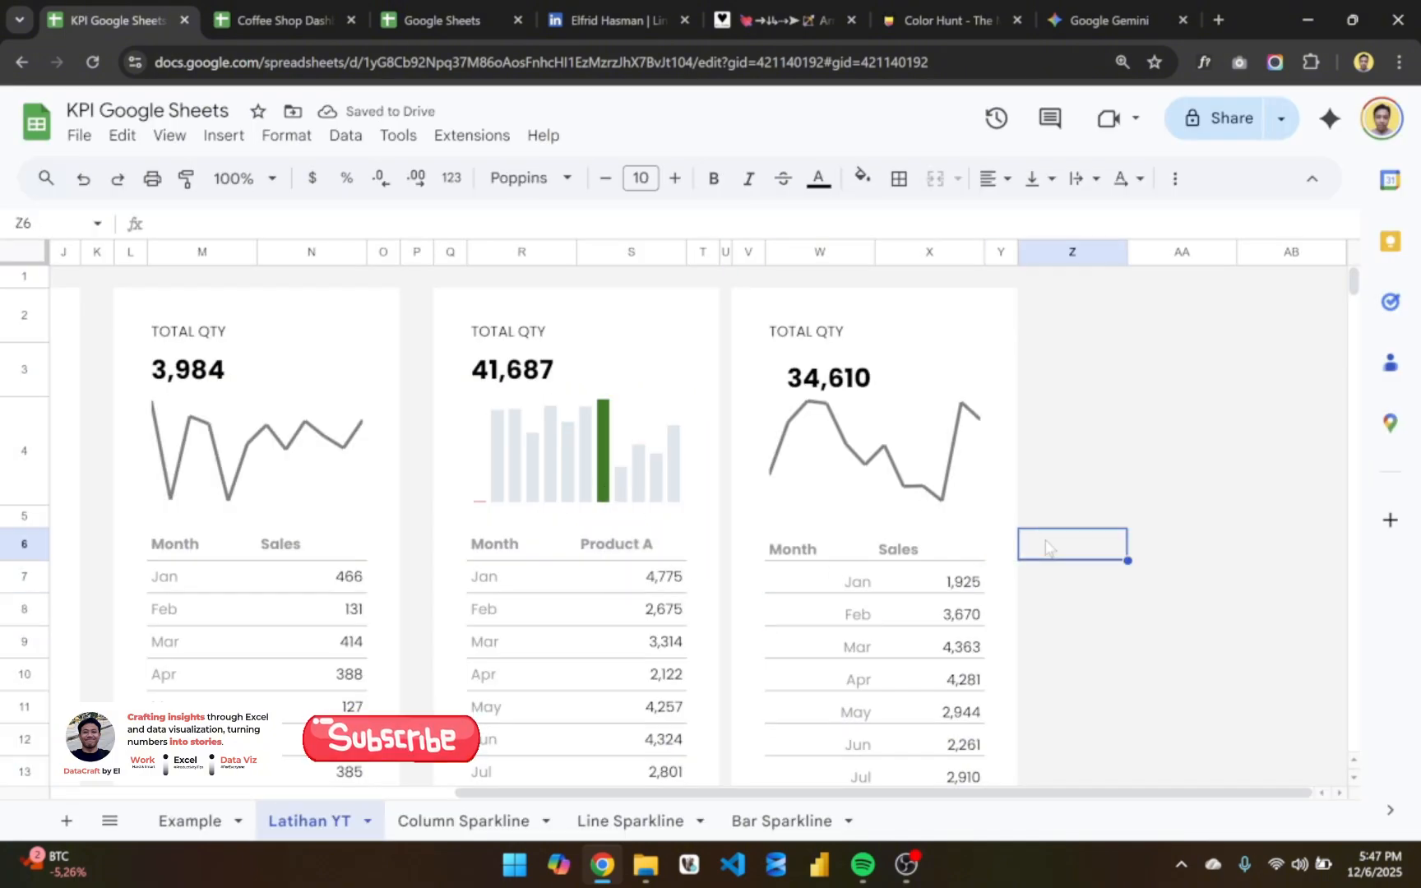
left_click(1045, 457)
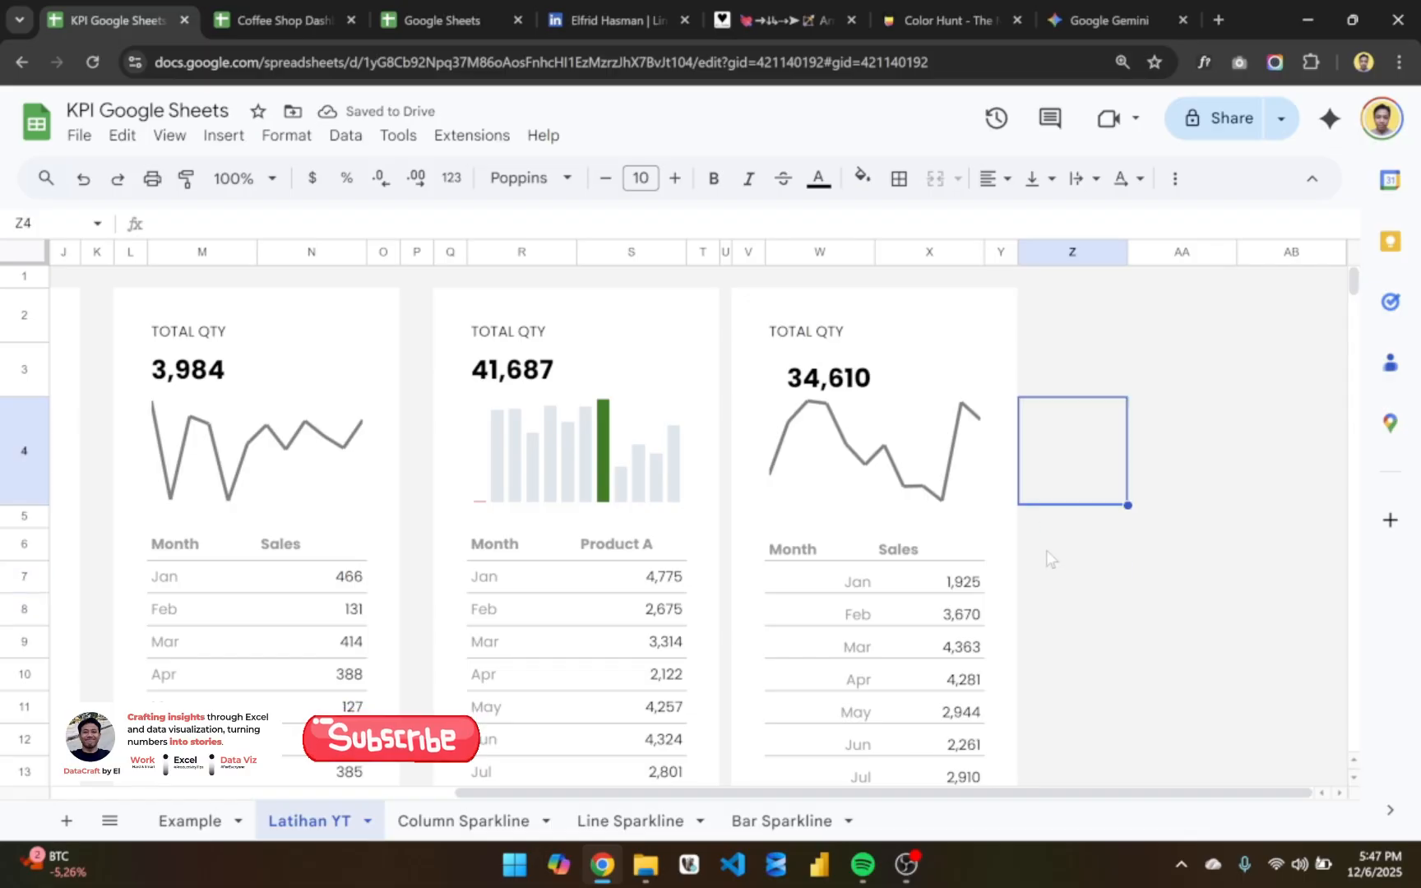
left_click(1050, 561)
left_click(1052, 572)
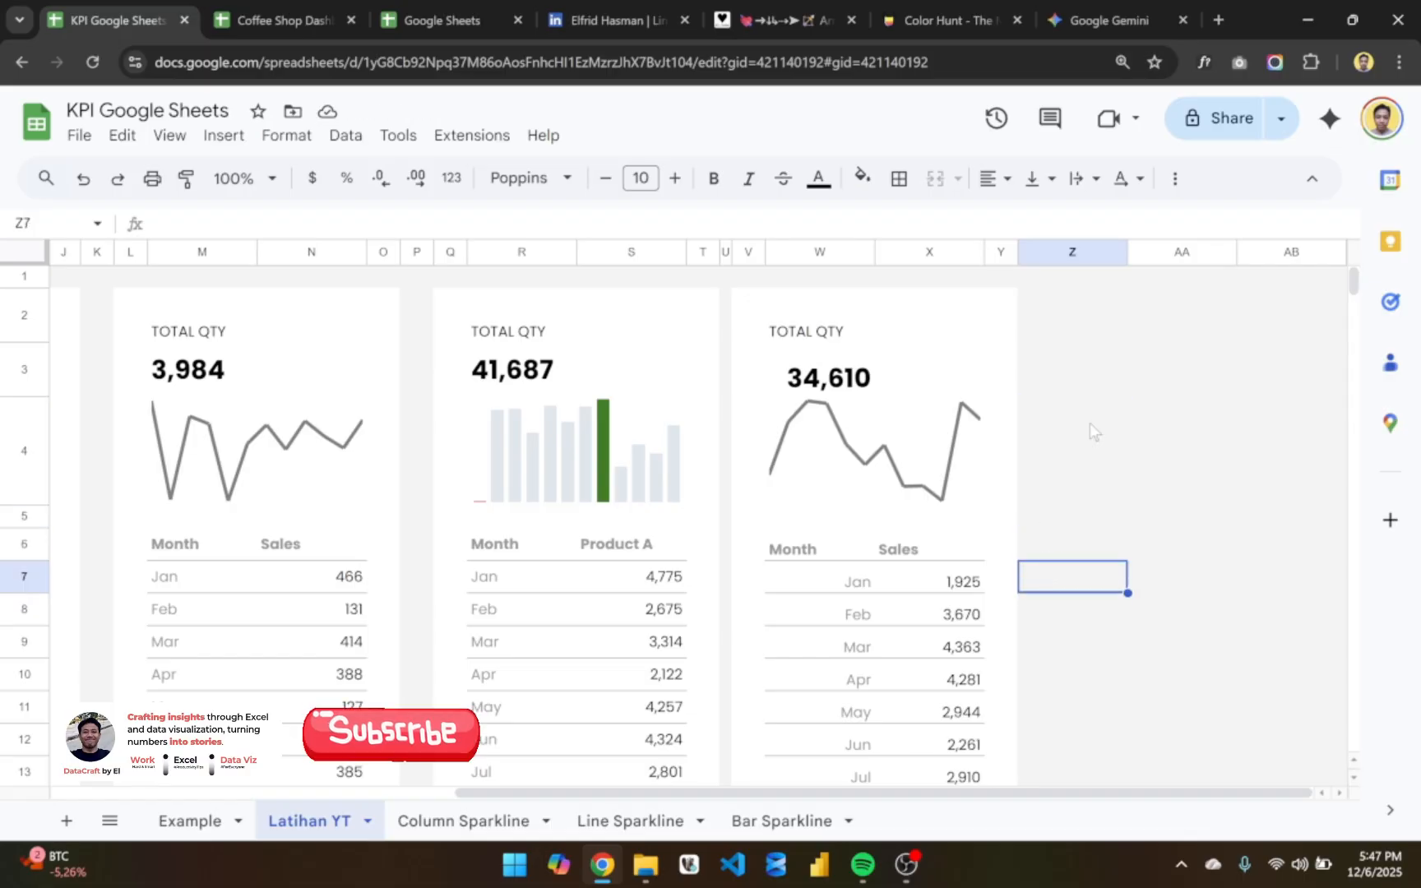
- Resize column Z beside the last card to a width of 10 pixels
right_click(1082, 245)
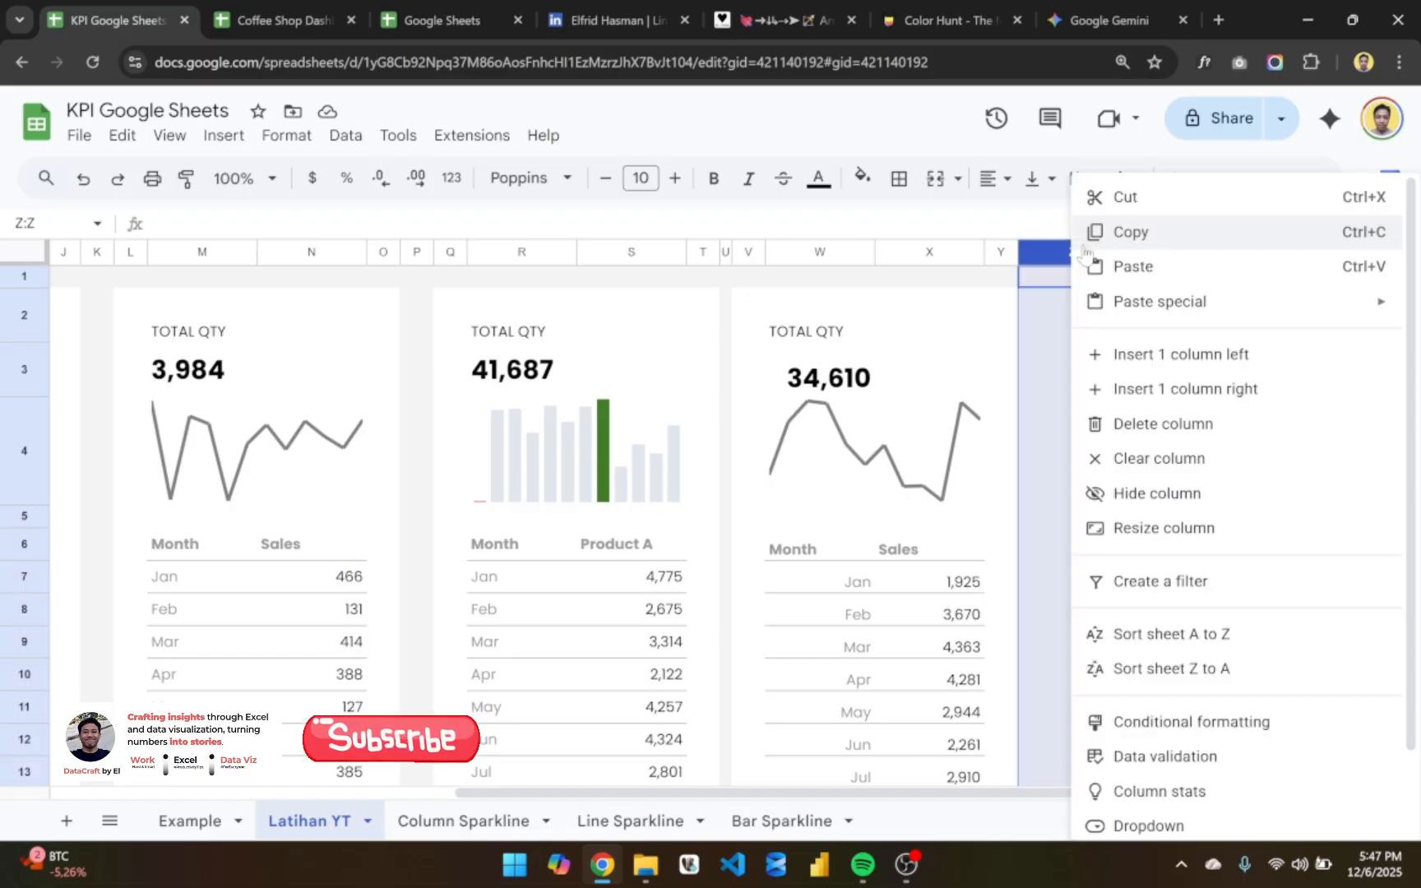
left_click(1176, 530)
type("10")
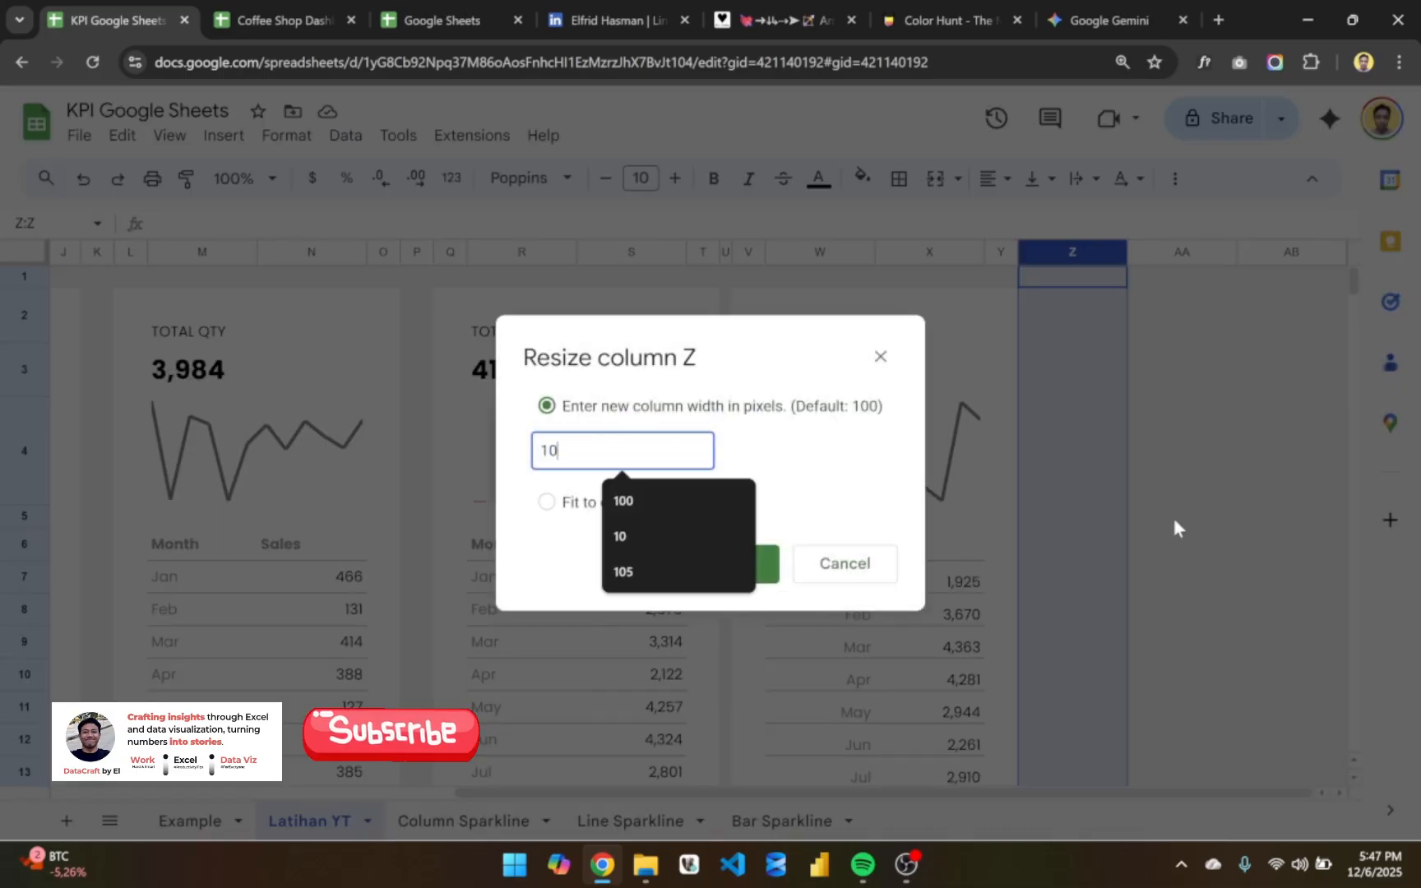
key("Return")
left_click(1153, 593)
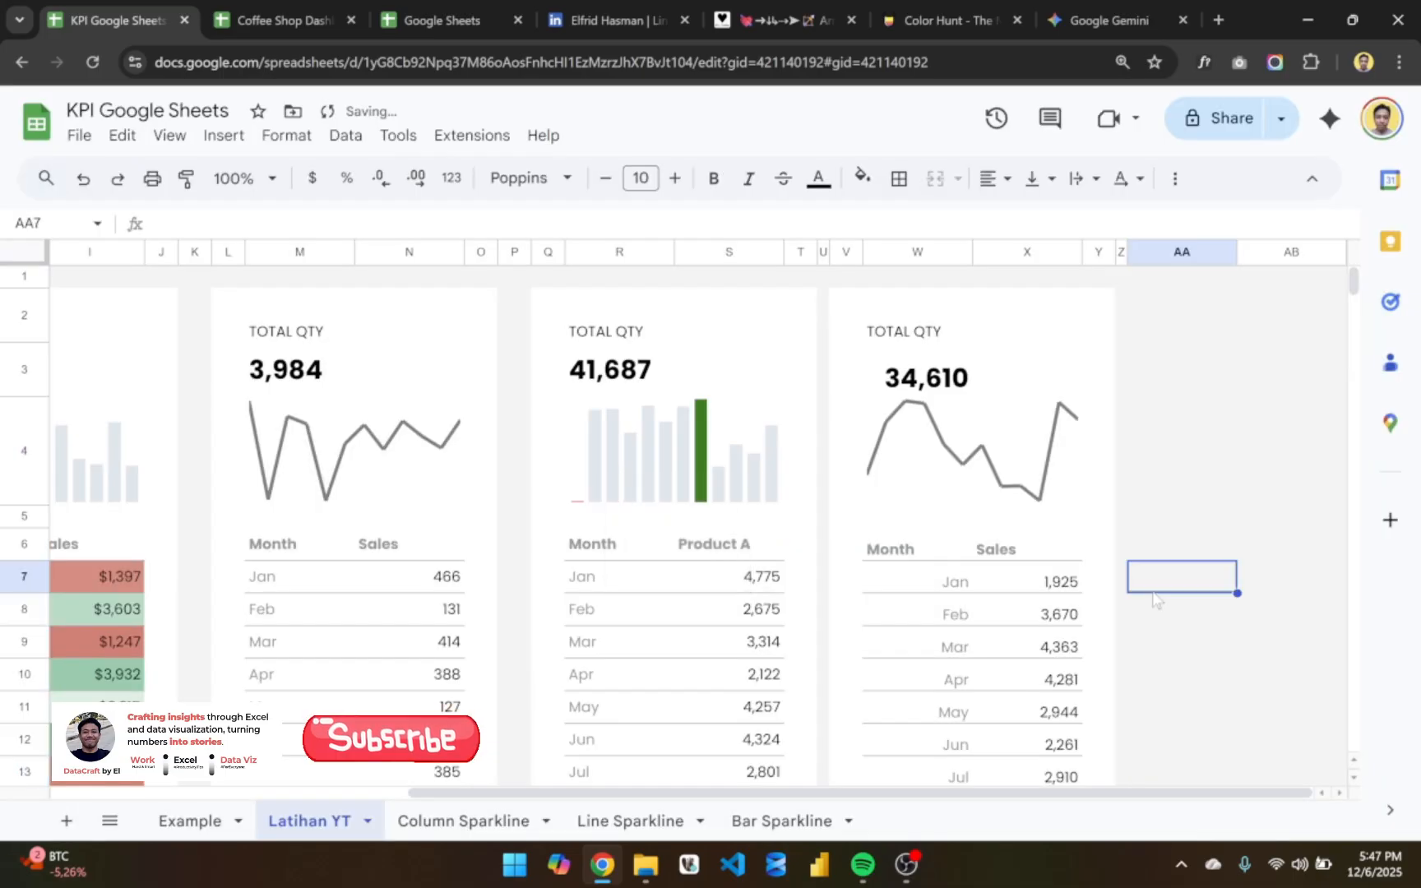
- Enter the header "Bar Chart" in AA6
left_click(993, 559)
key("Left")
key("Left")
key("Left")
key("Left")
key("Left")
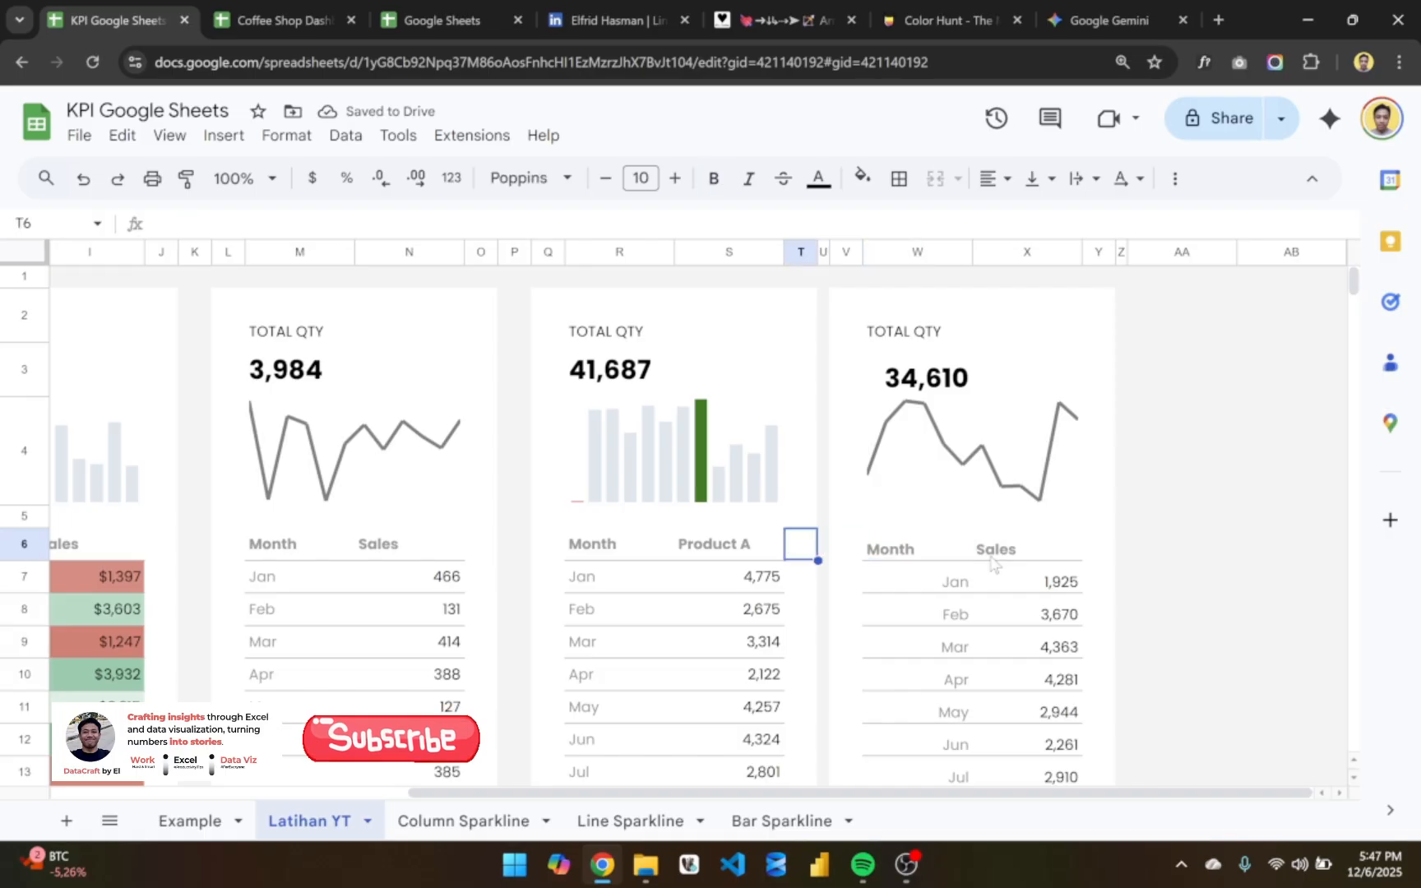
key("Right")
key("Right")
key("Right")
key("Right")
key("Right")
key("Right")
key("Right")
key("Right")
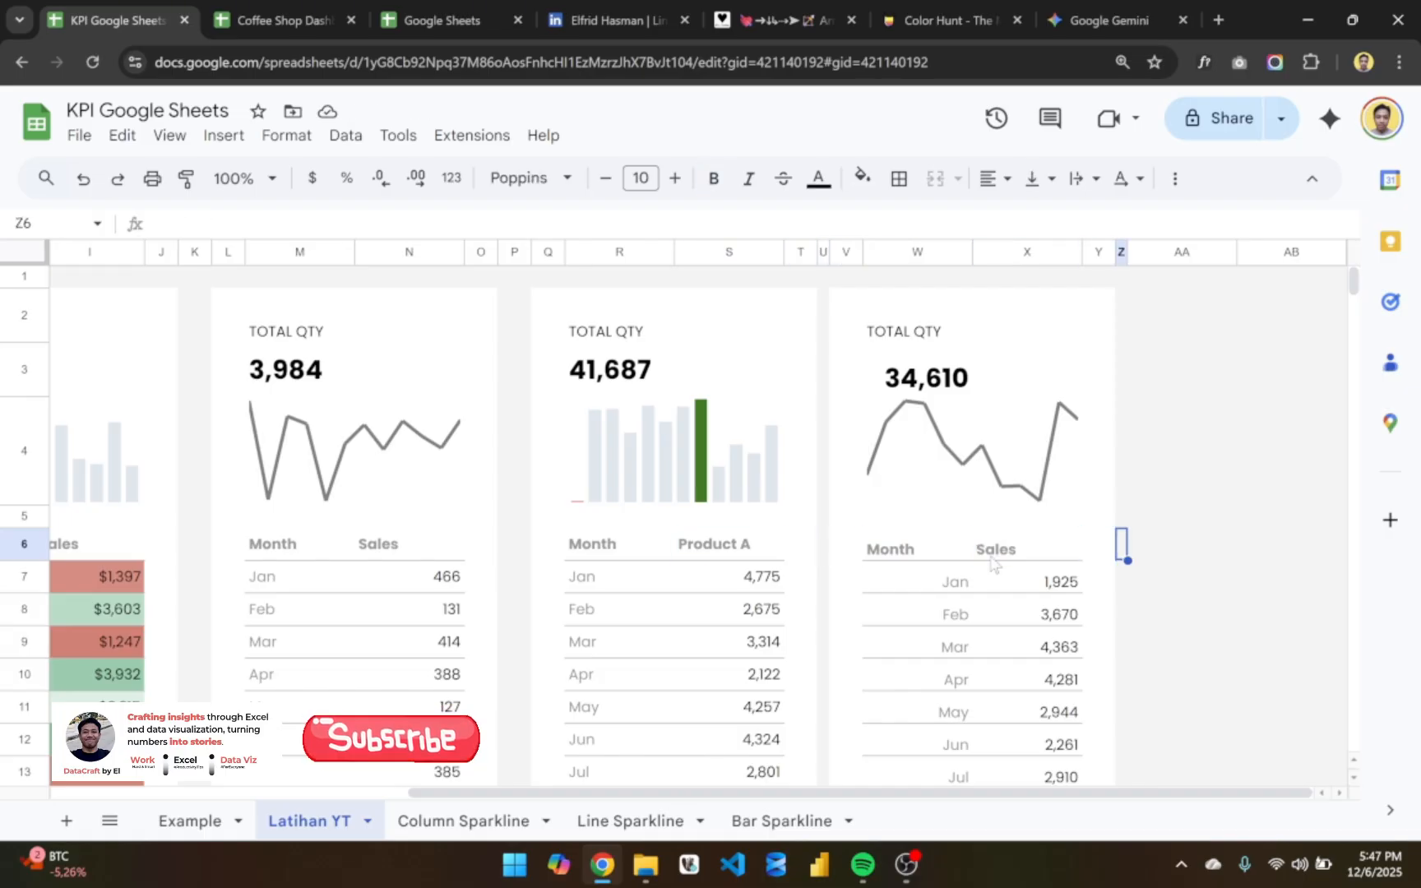
type("CHart")
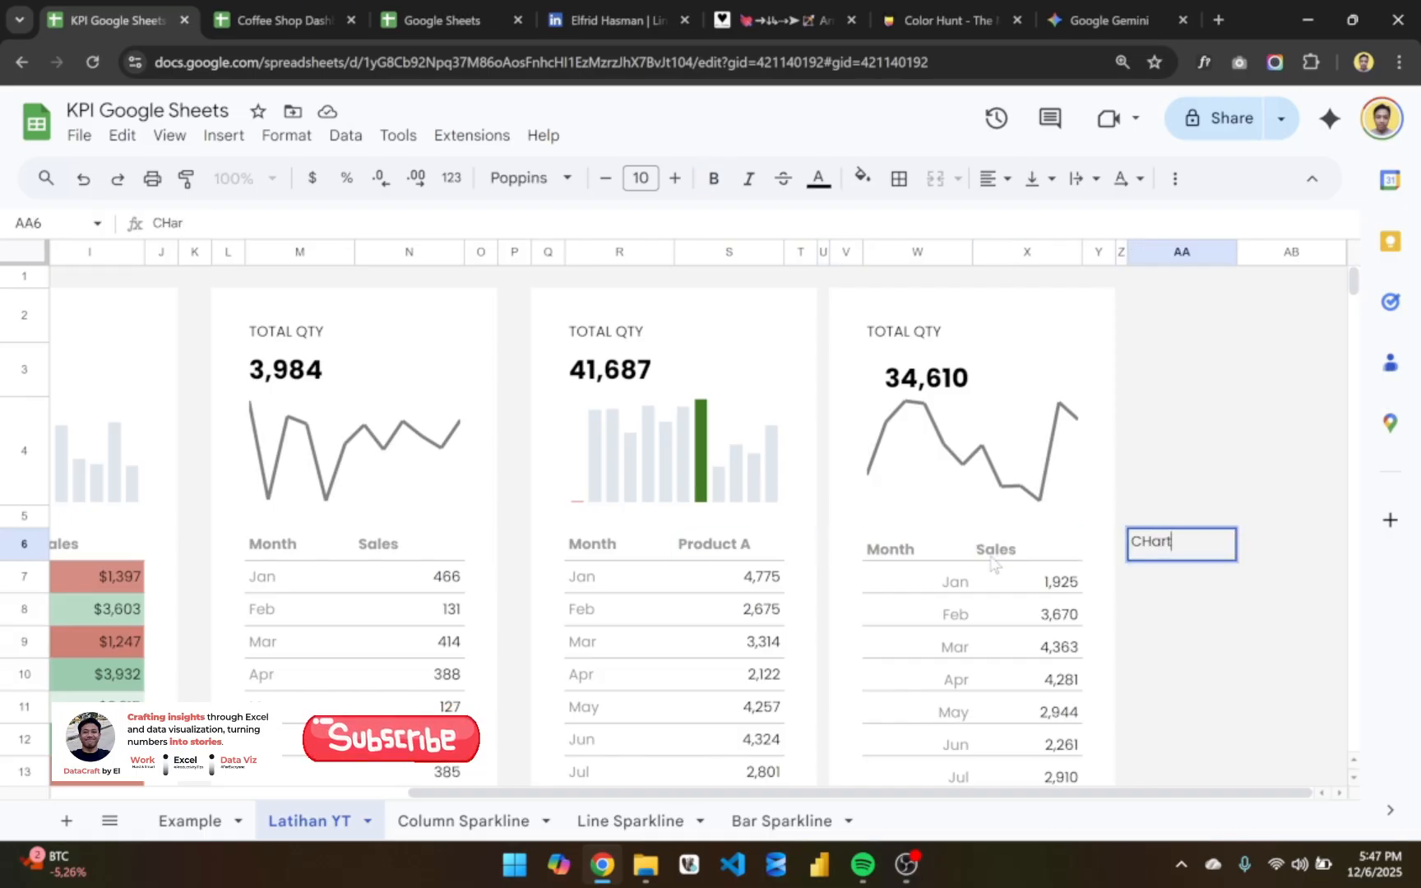
key("BackSpace")
key("BackSpace")
type("Ba")
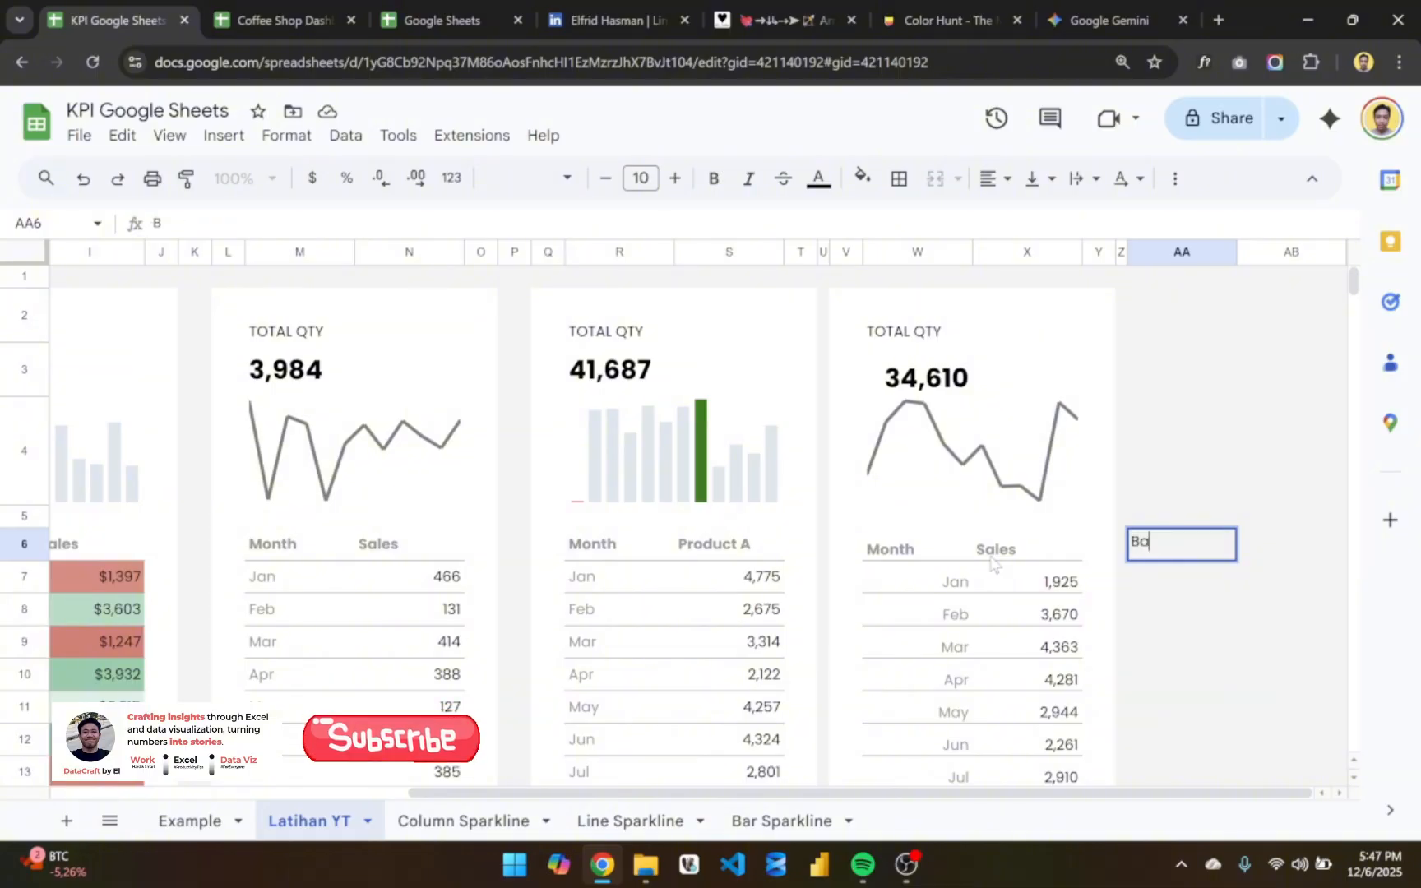
type("r Chart")
key("Return")
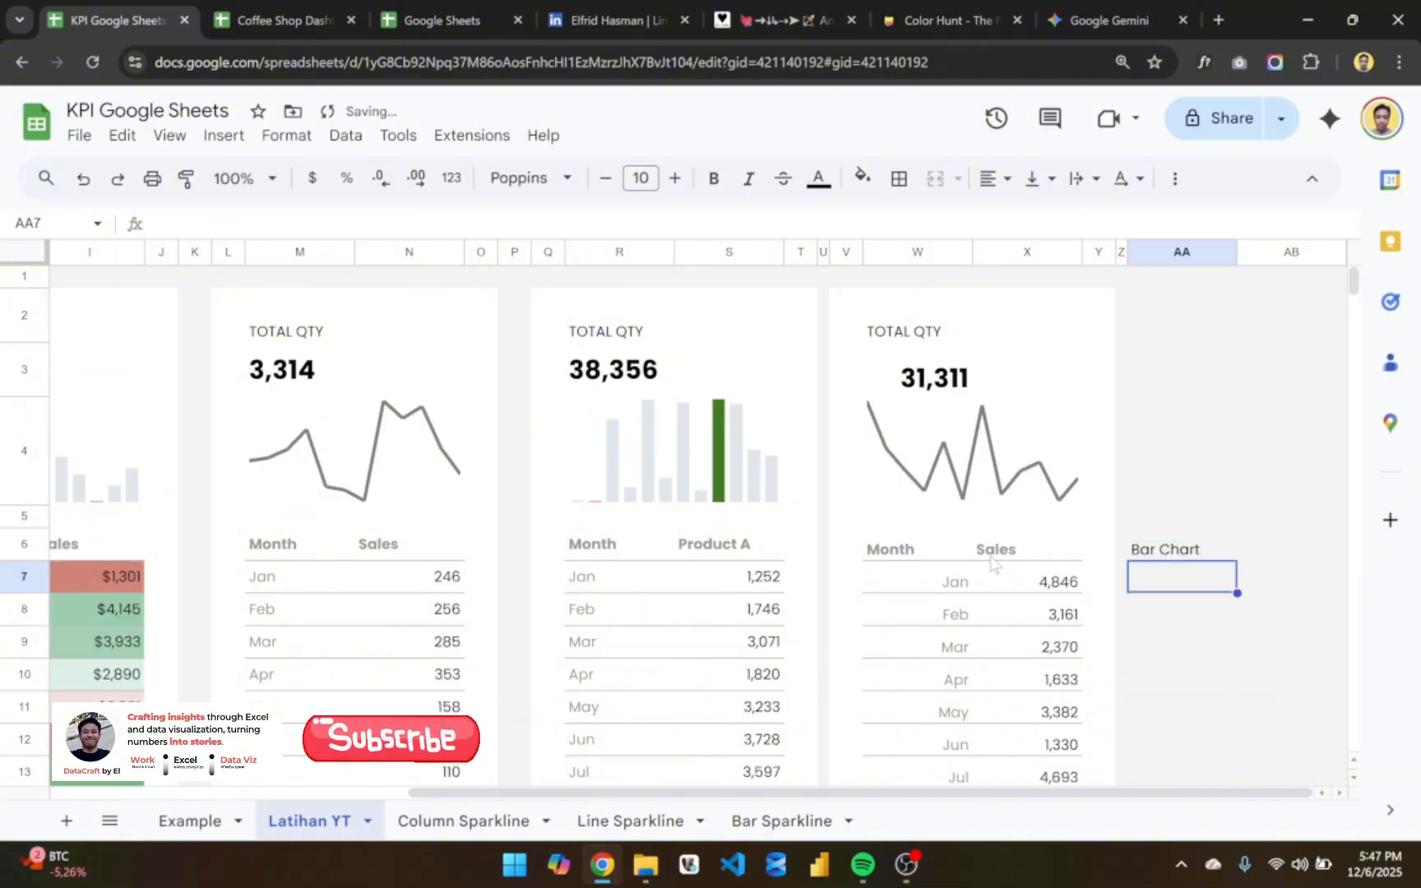
- Fill the range AA2:AA19 with white as the background of the bar chart card
left_click(1145, 313)
key("shift+Down")
key("shift+Down")
key("shift+Down")
key("shift+Down")
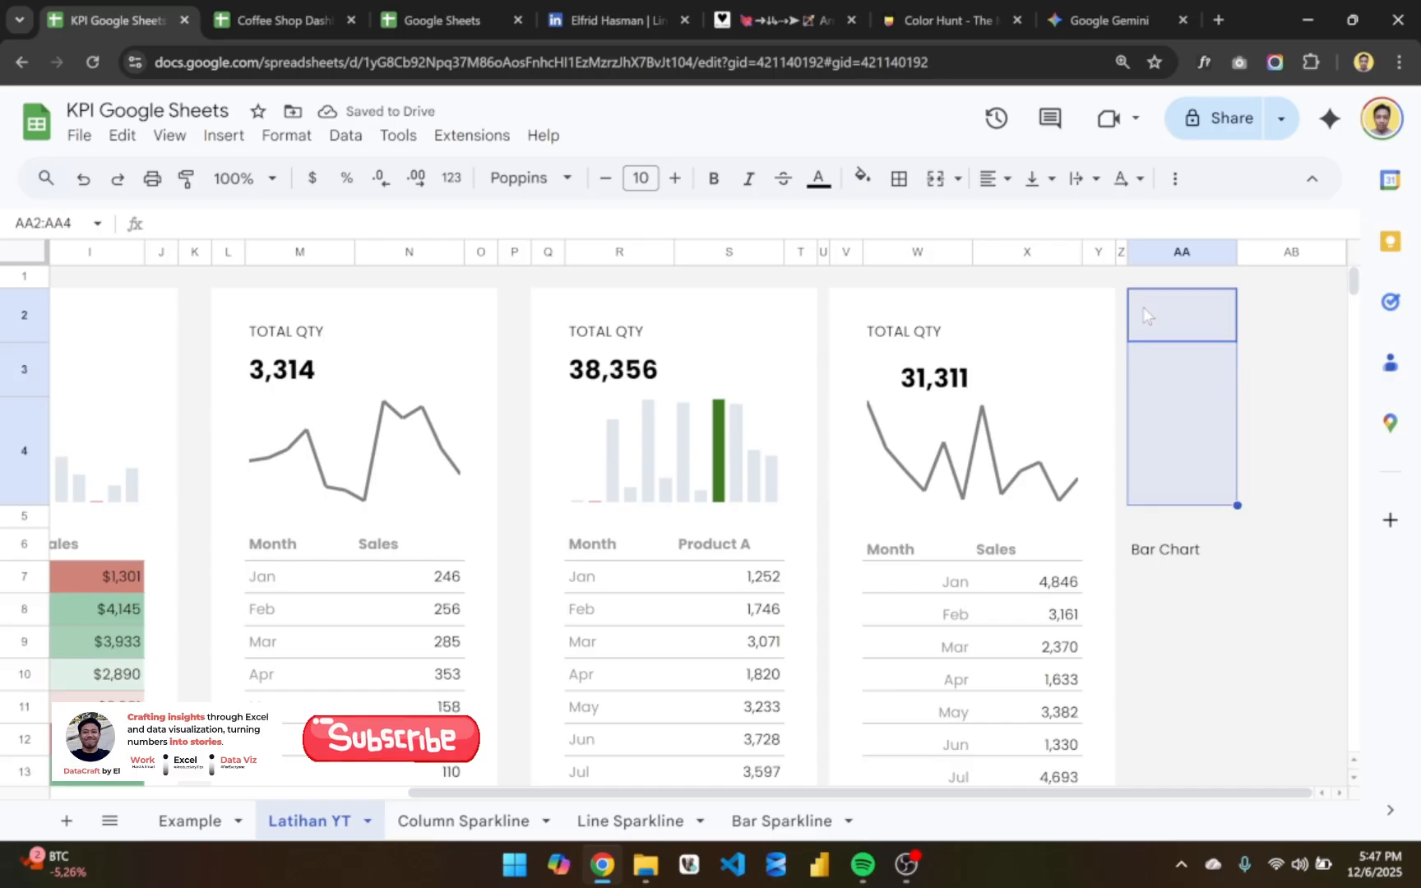
key("shift+Down")
key("shift+Down")
key("shift+Down")
key("shift+Down")
key("shift+Down")
key("shift+Down")
key("shift+Down")
key("shift+Down")
key("shift+Down")
key("shift+Down")
key("shift+Down")
key("shift+Down")
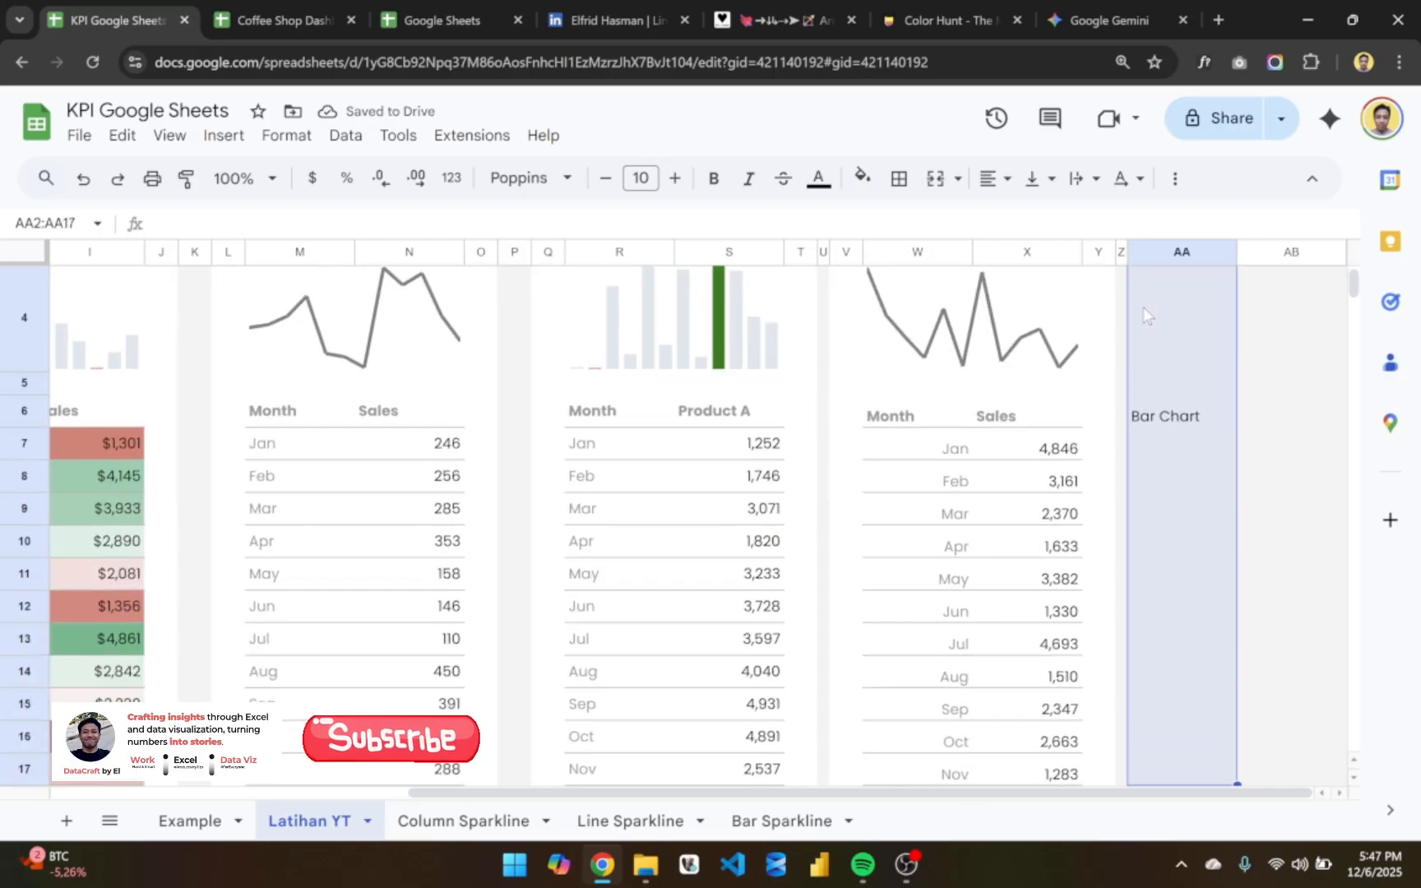
key("shift+Down")
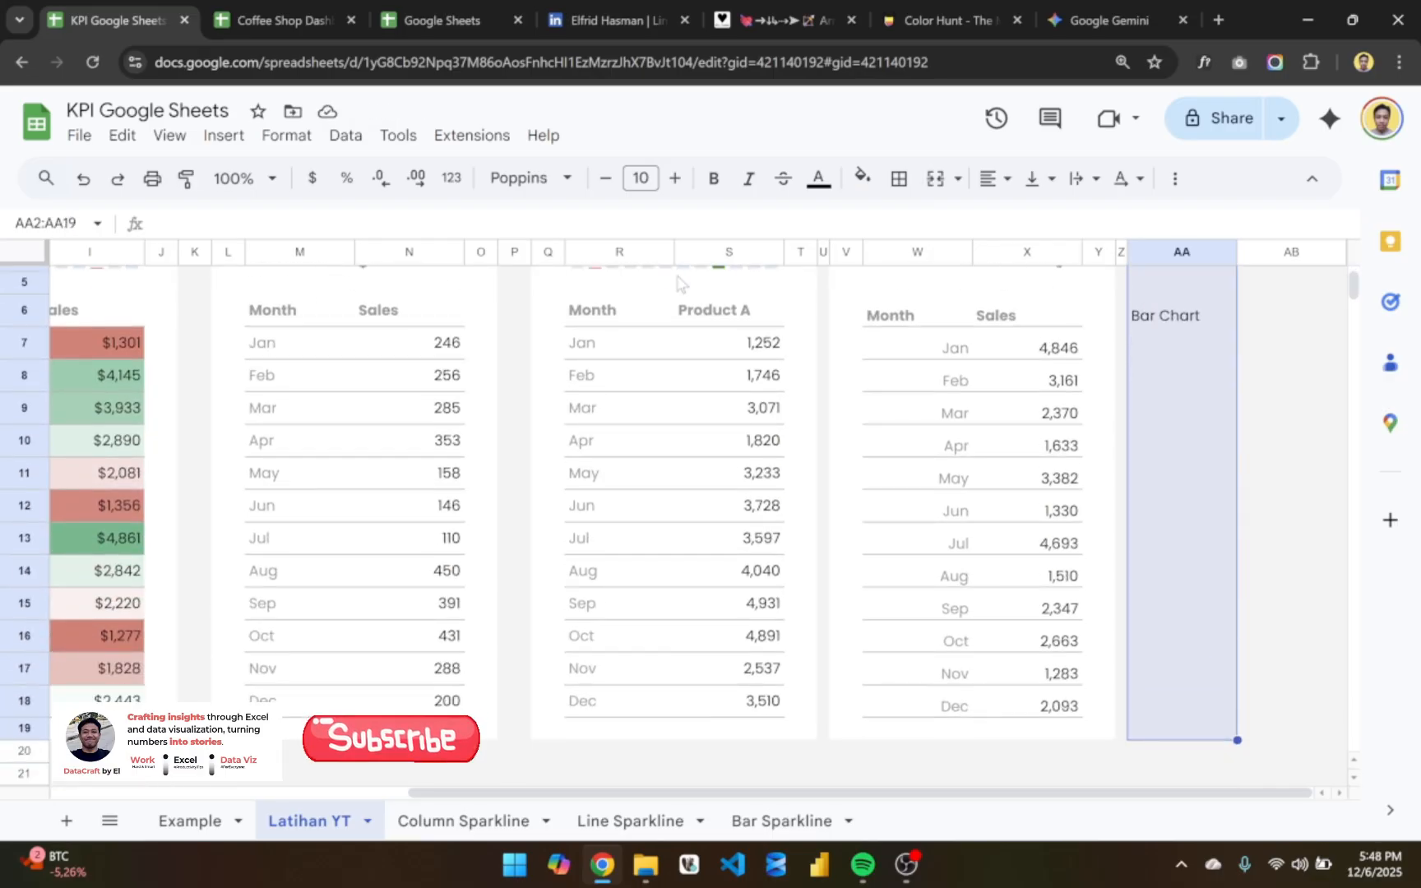
left_click(815, 188)
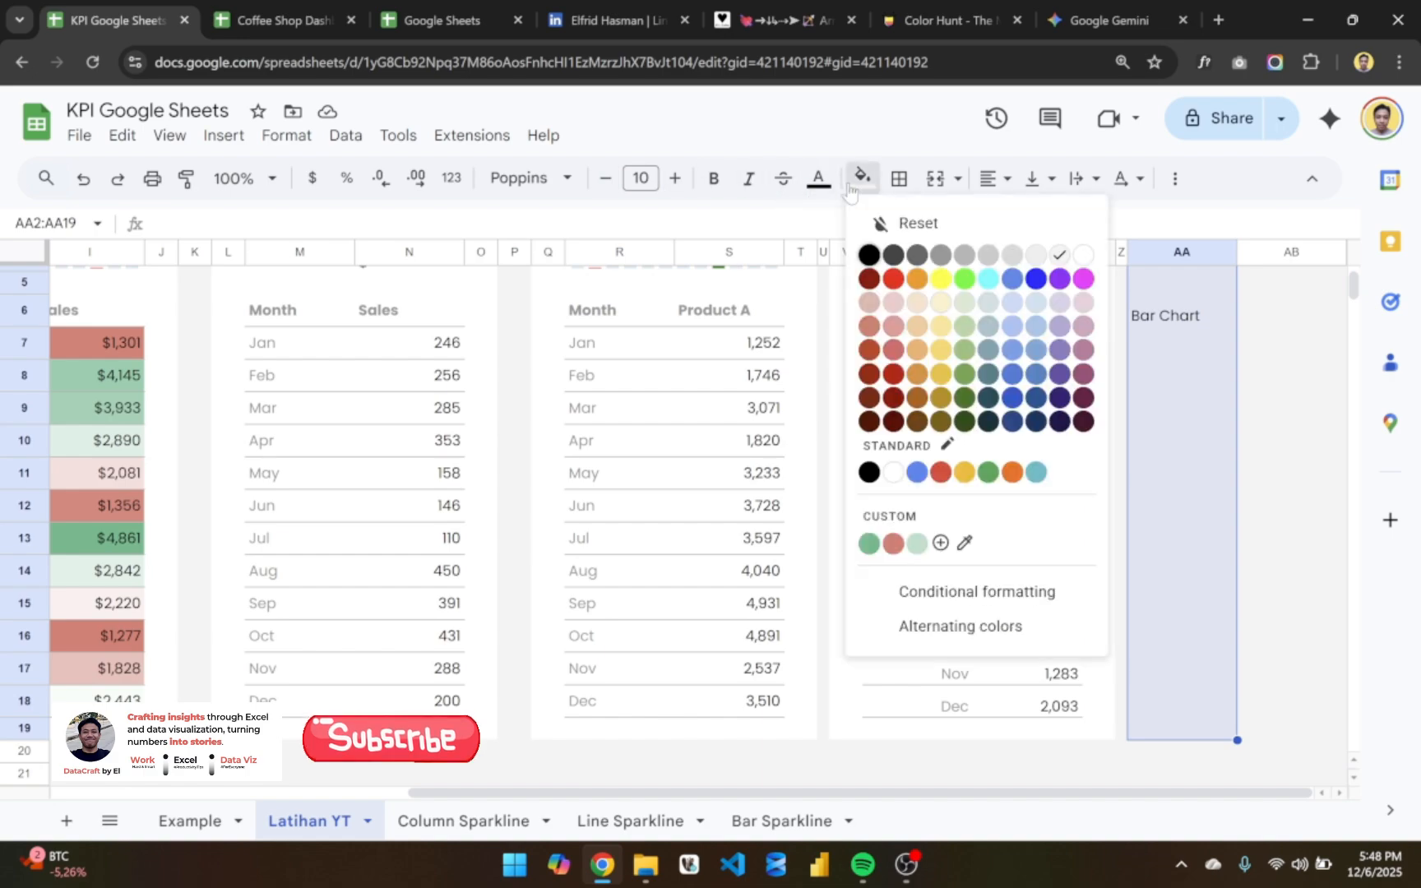
left_click(1079, 258)
left_click(1234, 444)
- Copy the formatting of the Sales header in X6 onto the Bar Chart header in AA6
scroll(1217, 460, "up", 5)
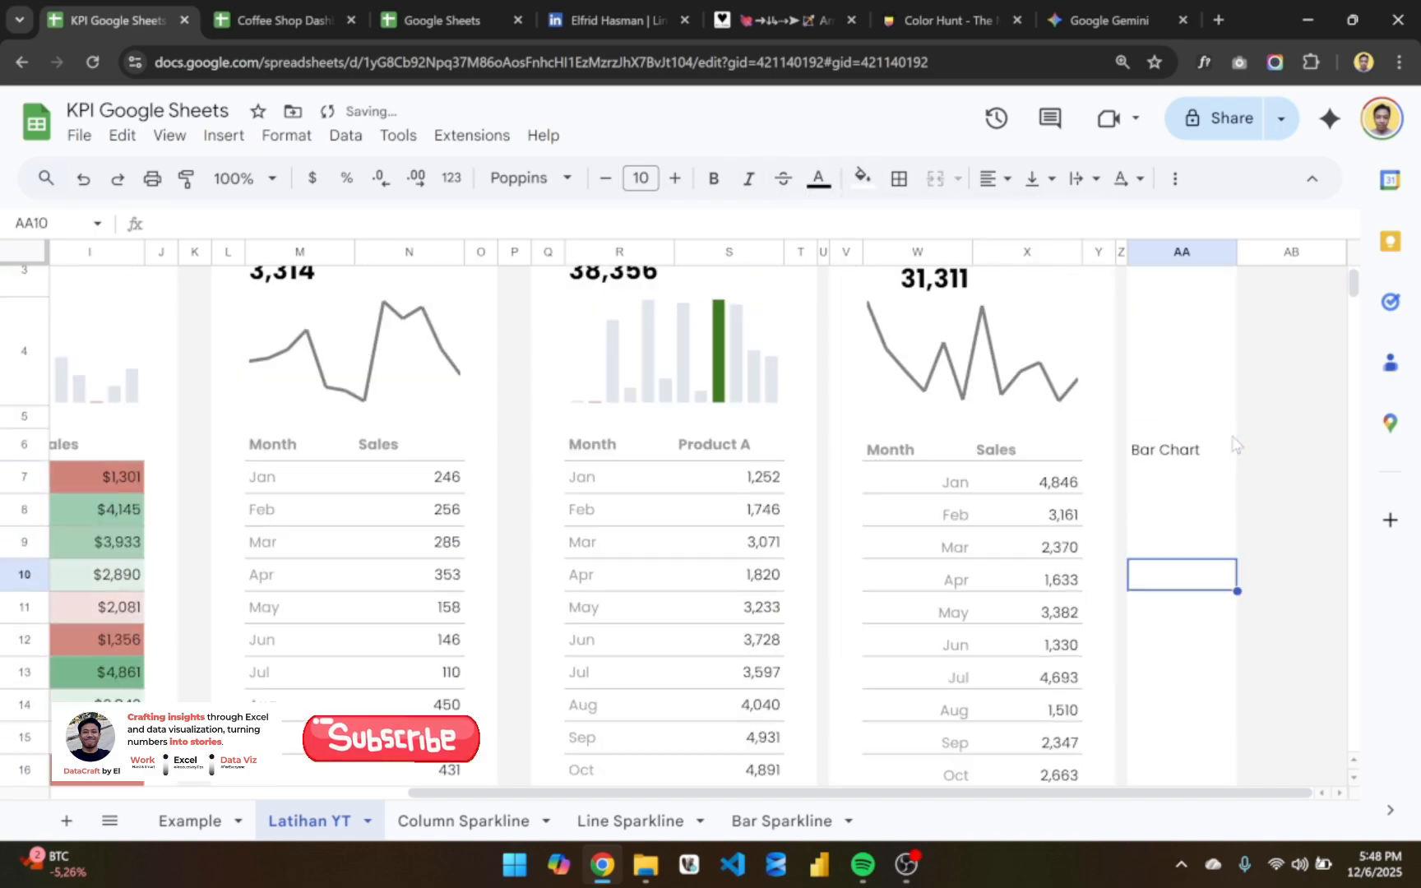
left_click(1163, 494)
left_click(1004, 494)
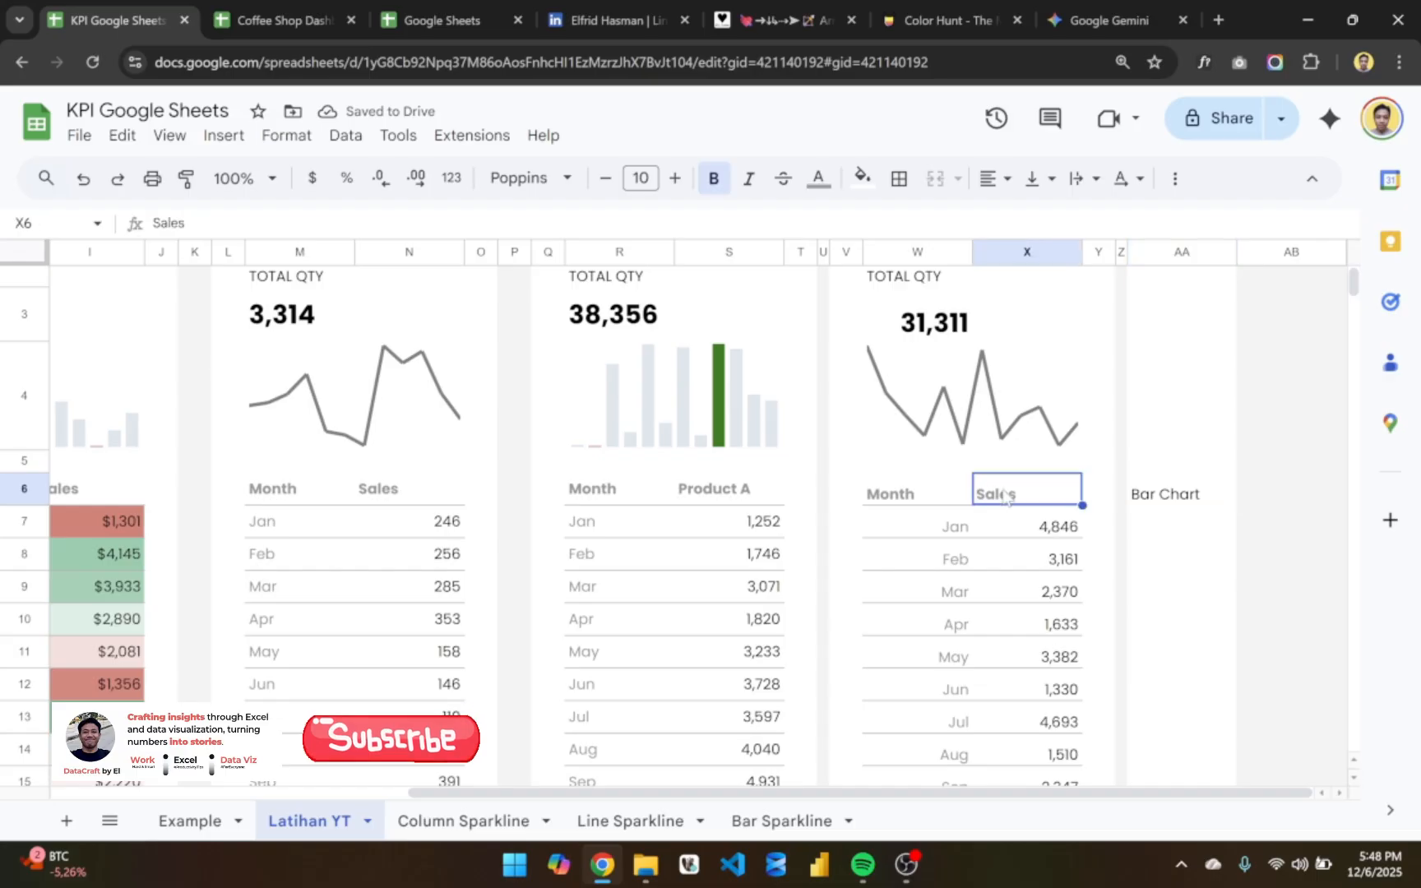
left_click(188, 186)
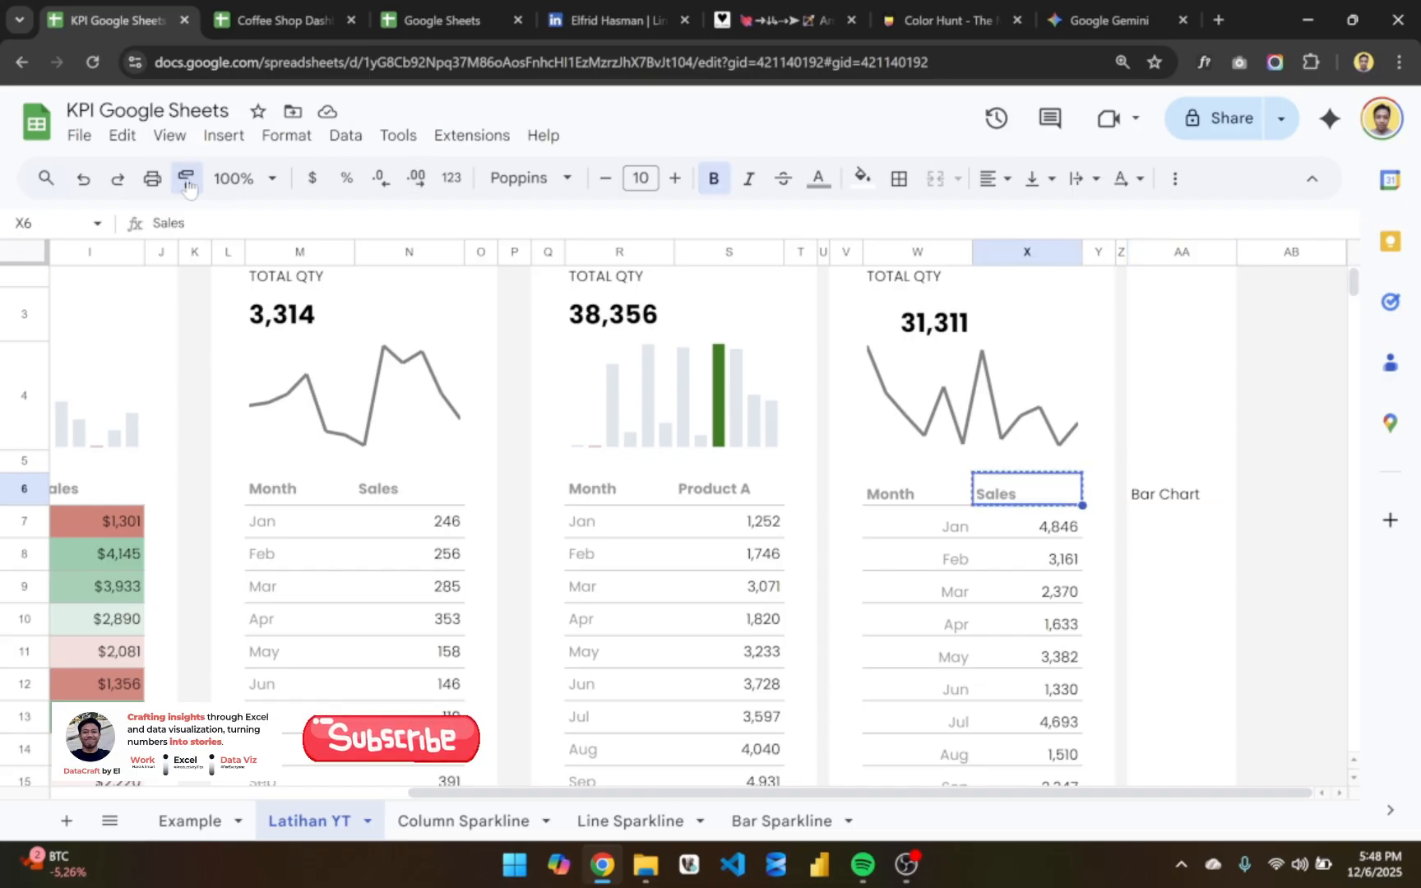
left_click(1173, 503)
left_click(1251, 465)
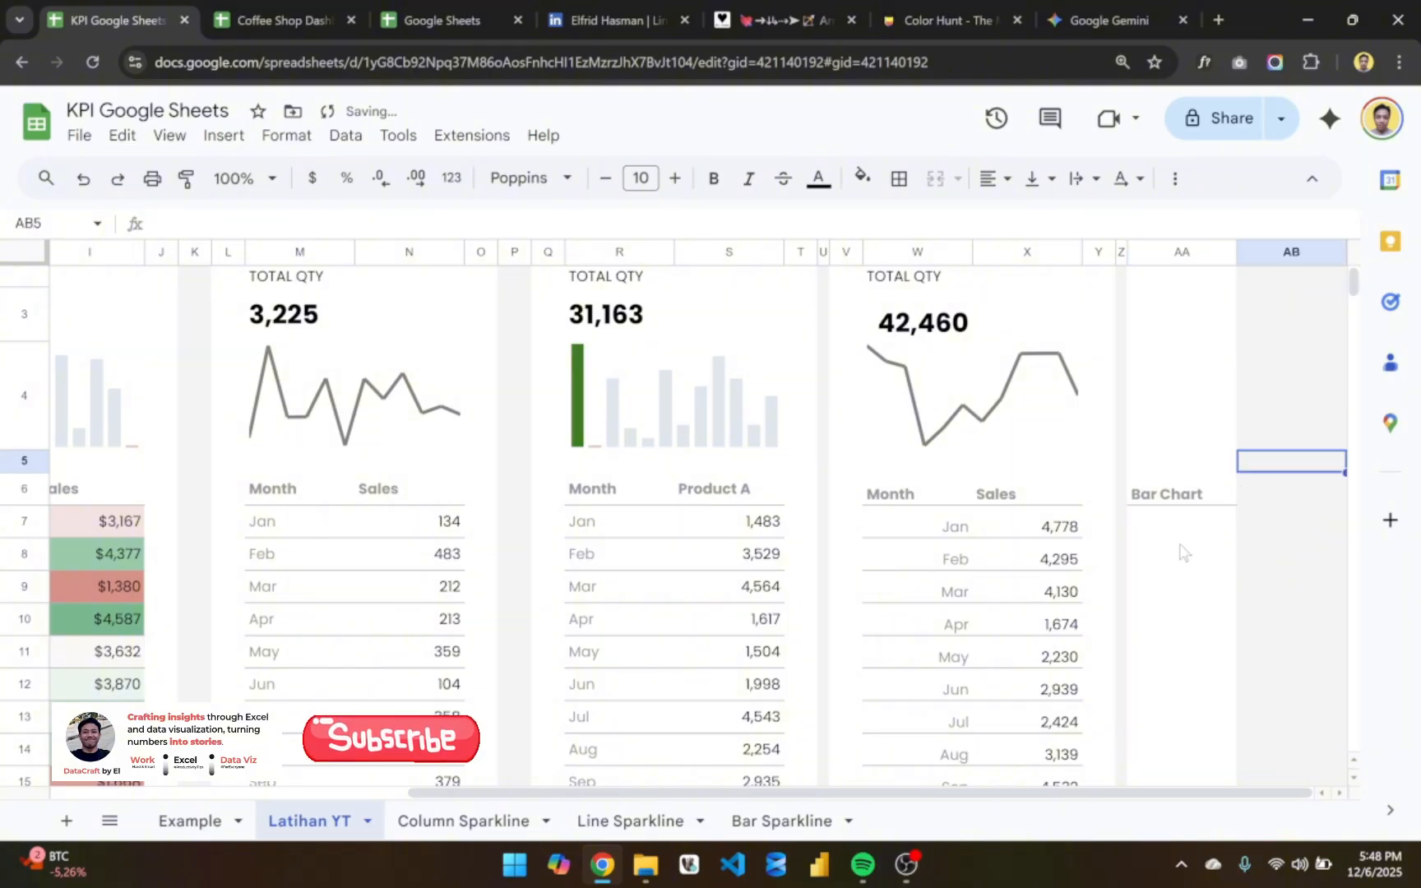
- Start a SPARKLINE formula in AA7 under the Bar Chart header with the sales values X7:X18 as its data
scroll(1180, 551, "down", 1)
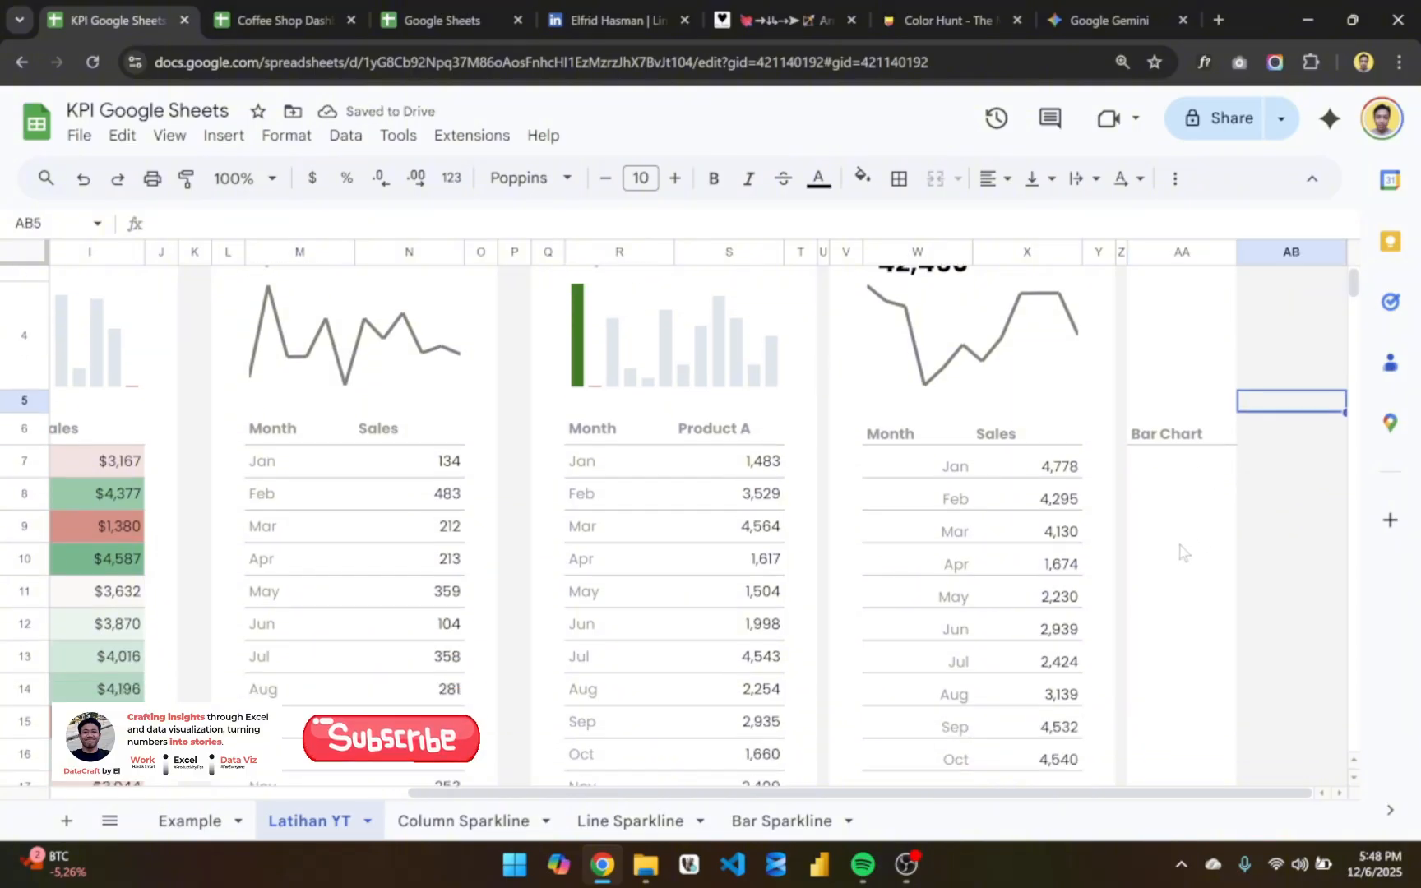
left_click(1157, 470)
type("=")
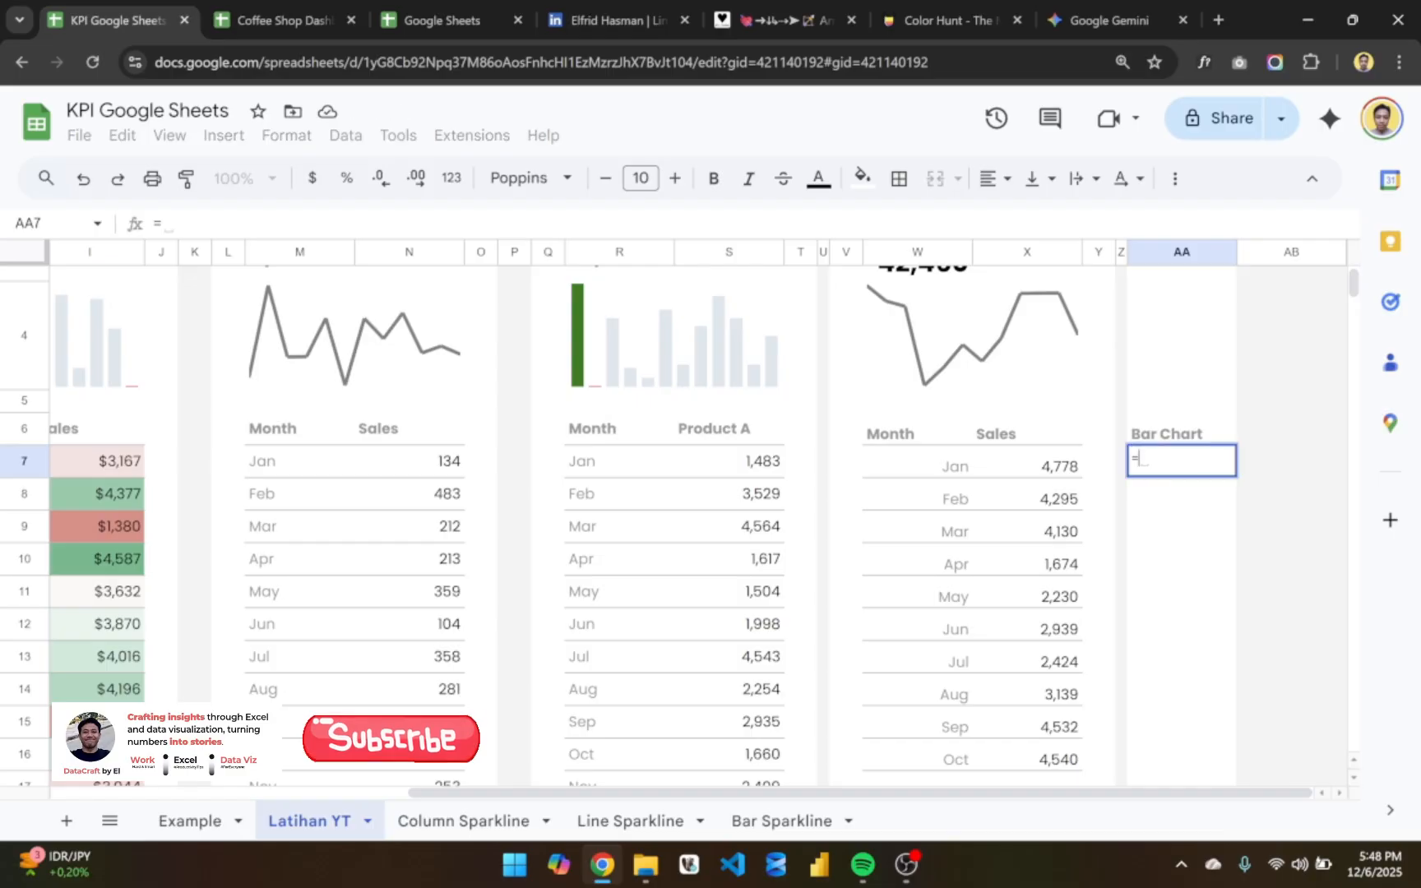
type("spar")
key("Tab")
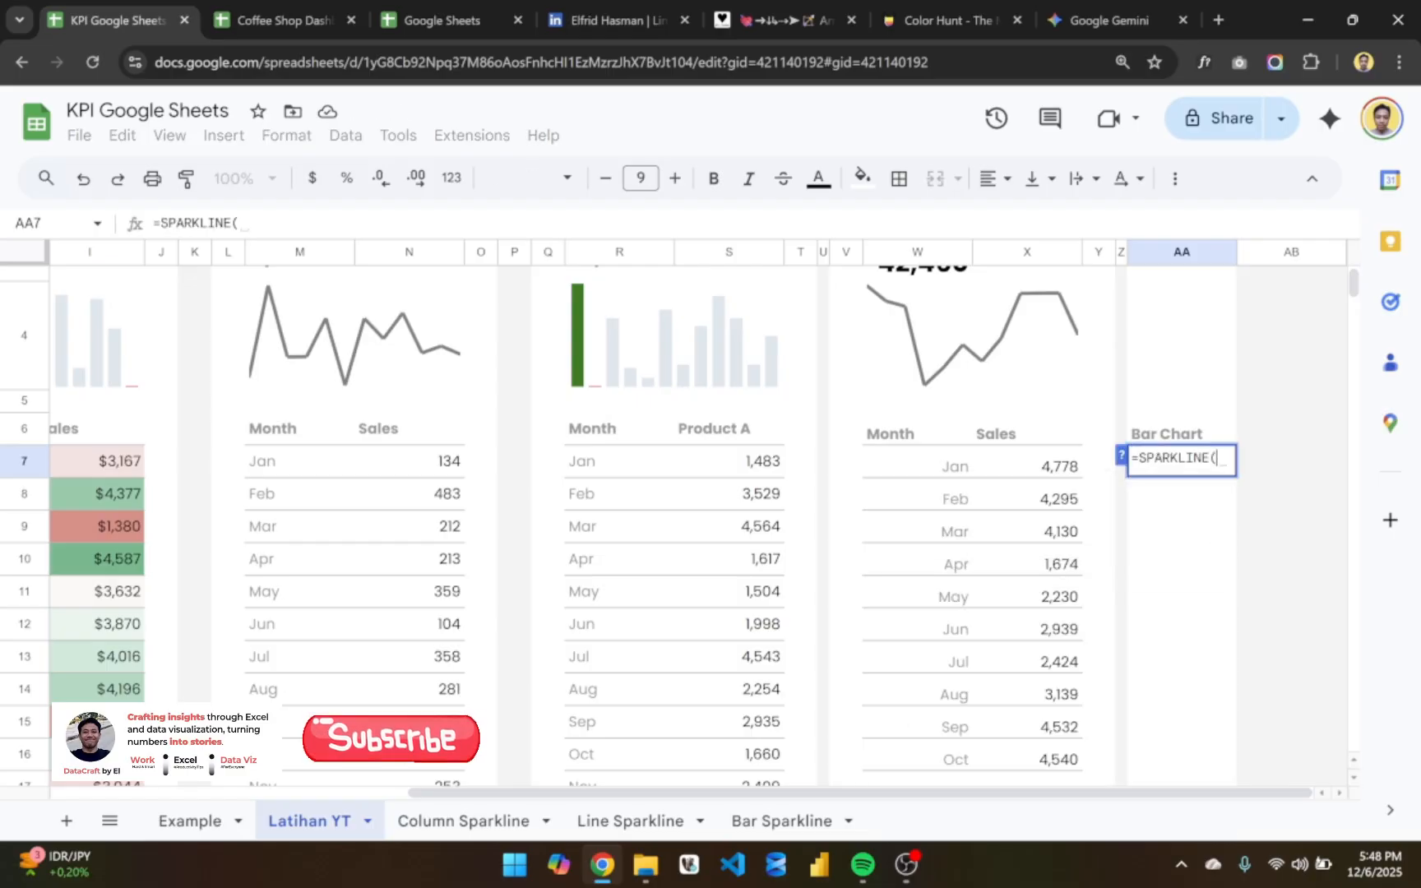
left_click(1042, 473)
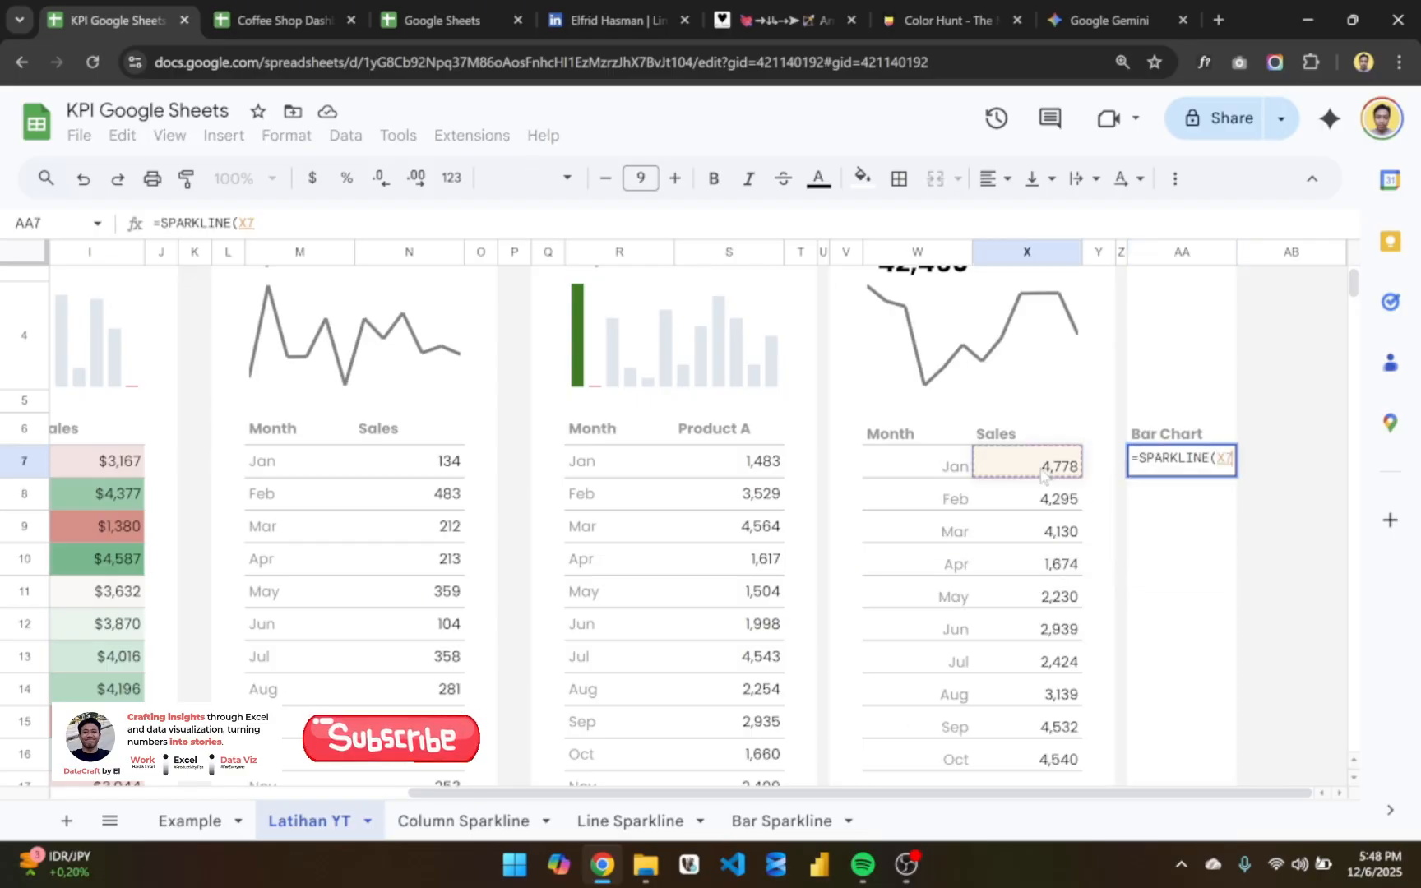
key("ctrl+shift+Down")
type(",")
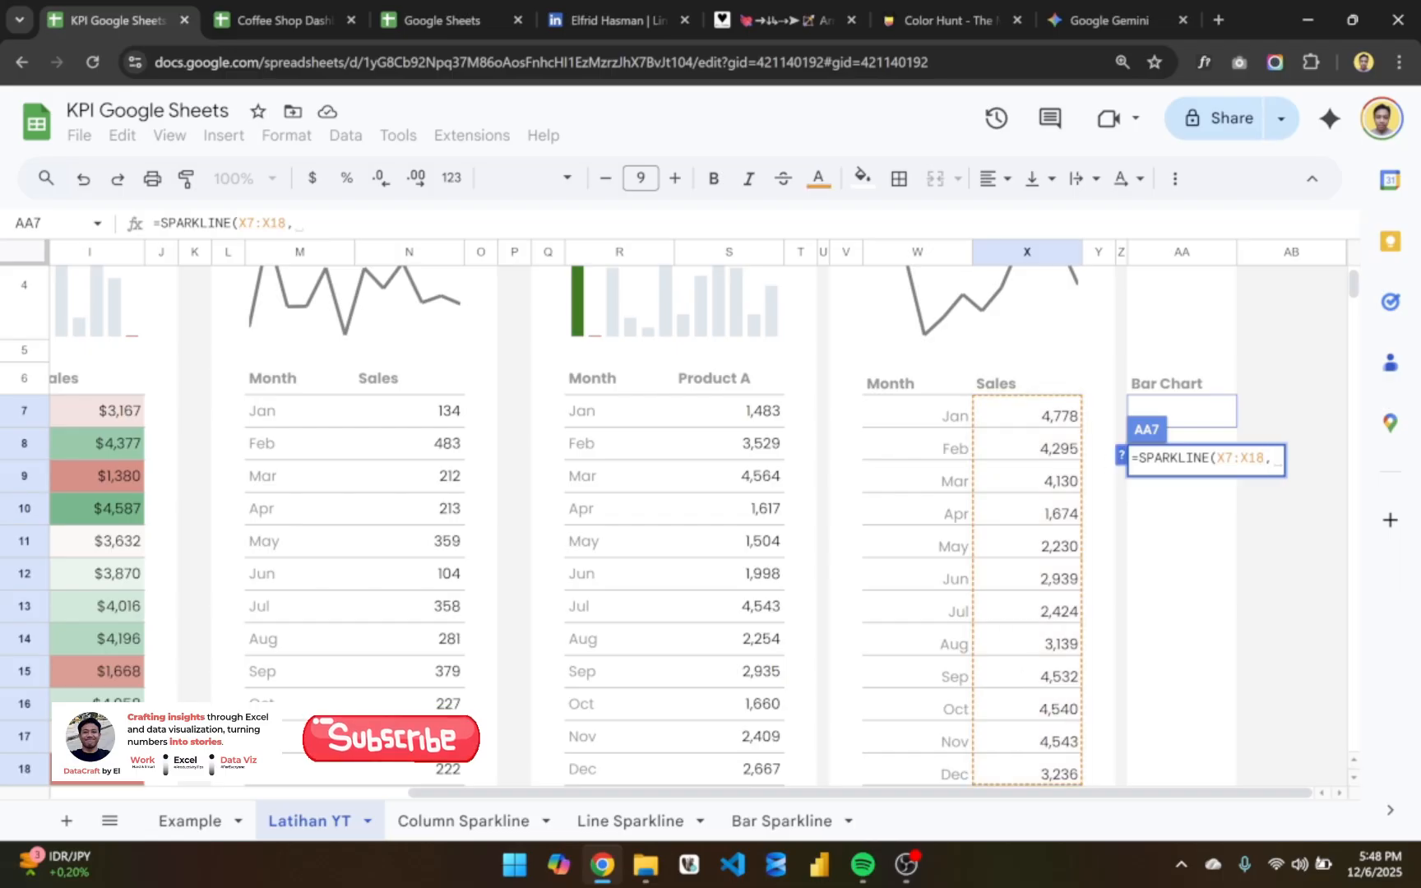
key("alt+Return")
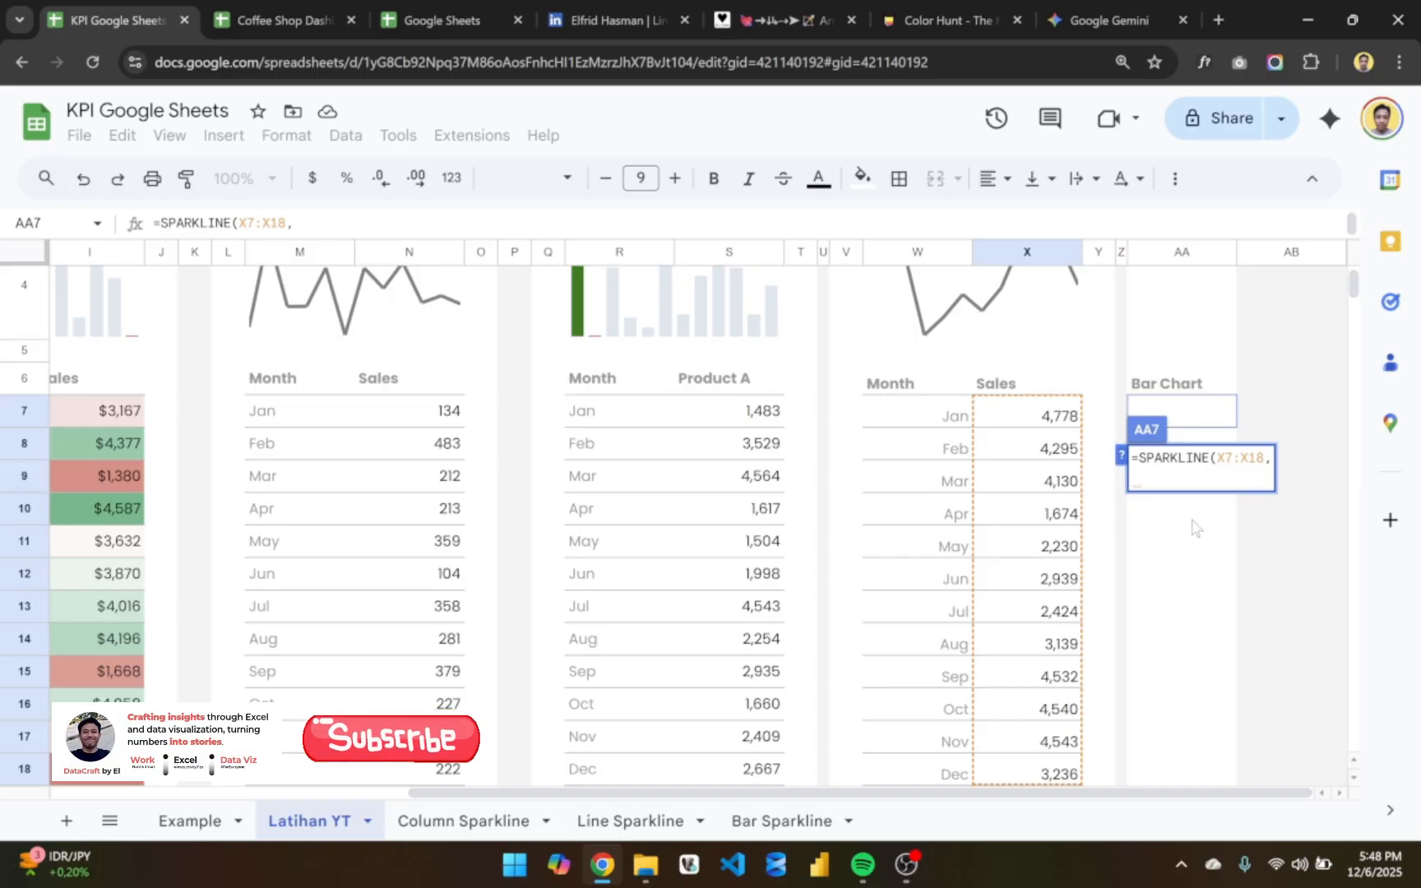
- Complete the AA7 sparkline formula with the option {"charttype","bar"}
type("{\"cho")
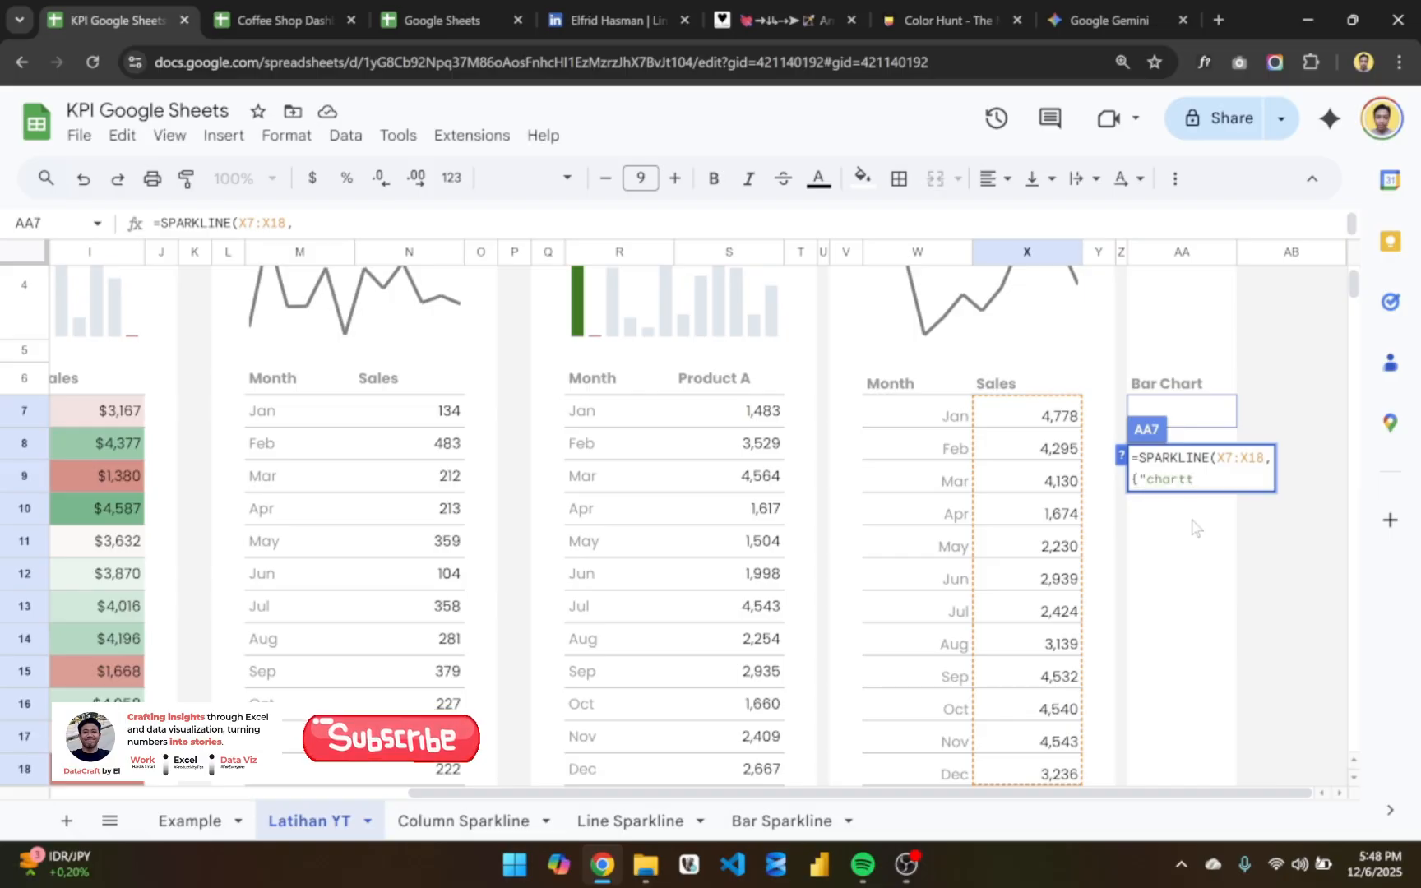
type("rttype")
type(",")
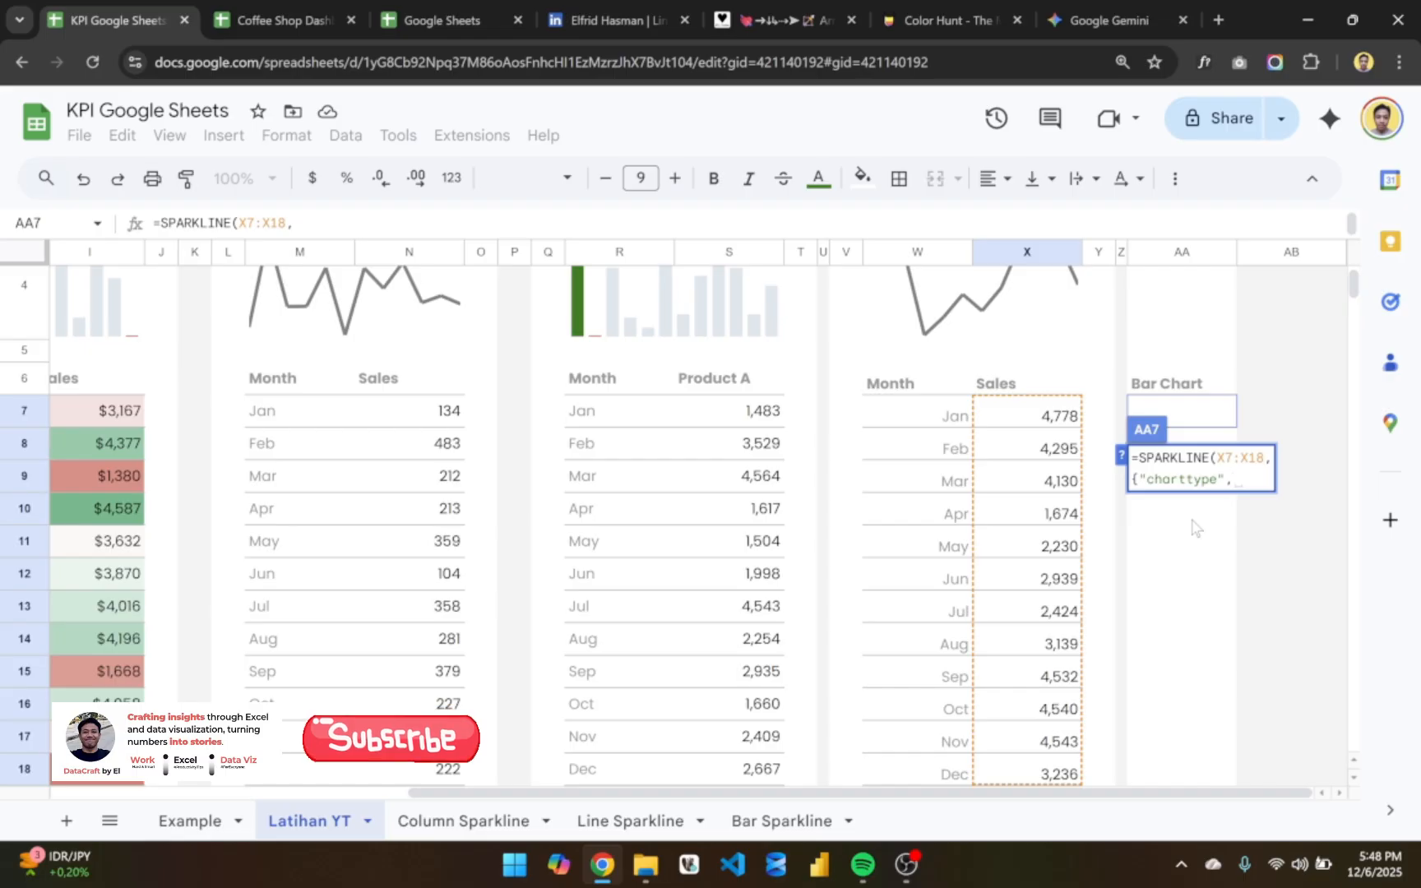
type("\"bar\"")
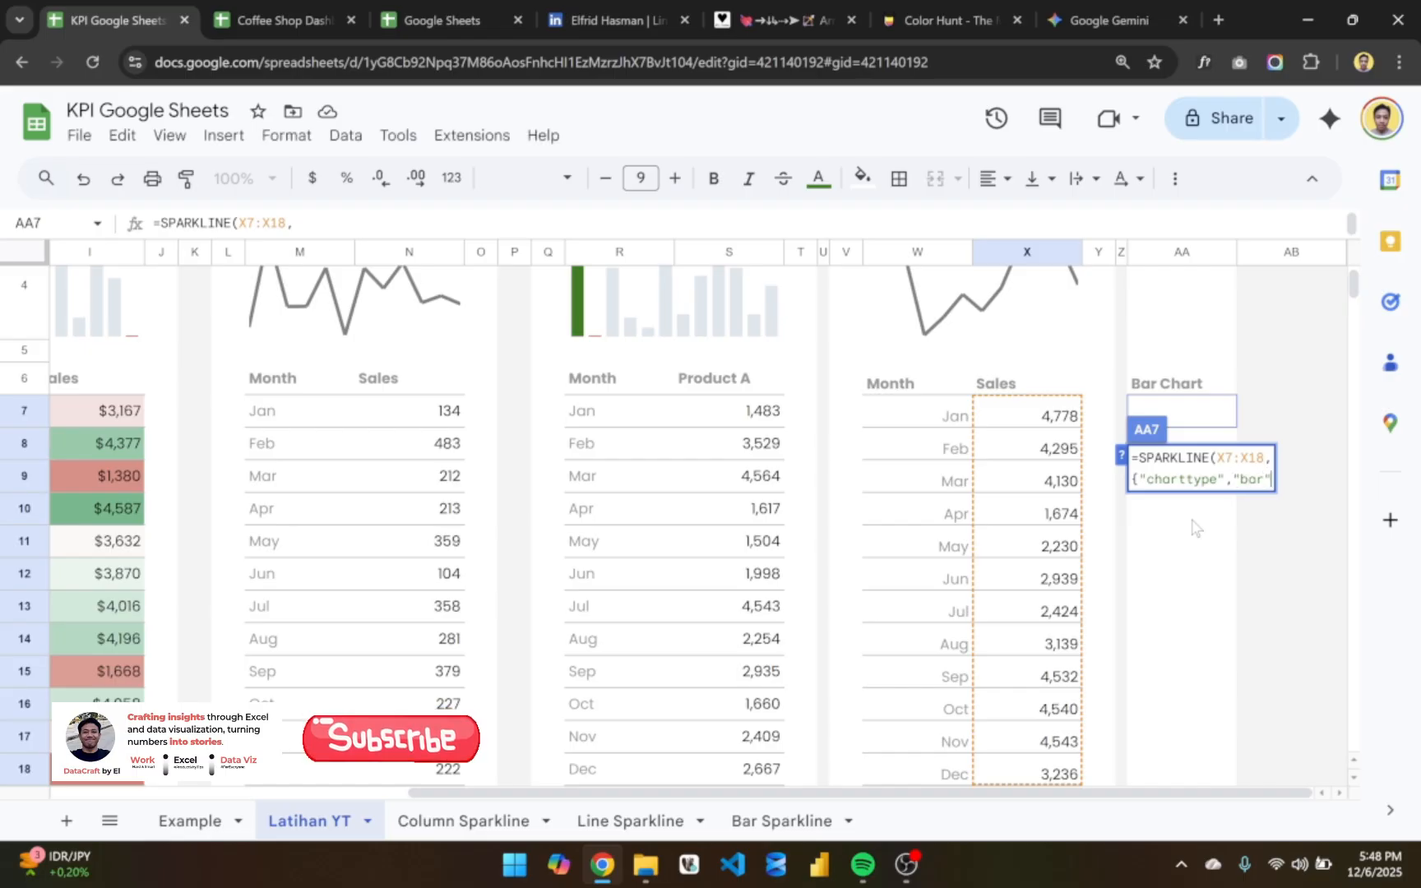
key("Return")
double_click(1213, 421)
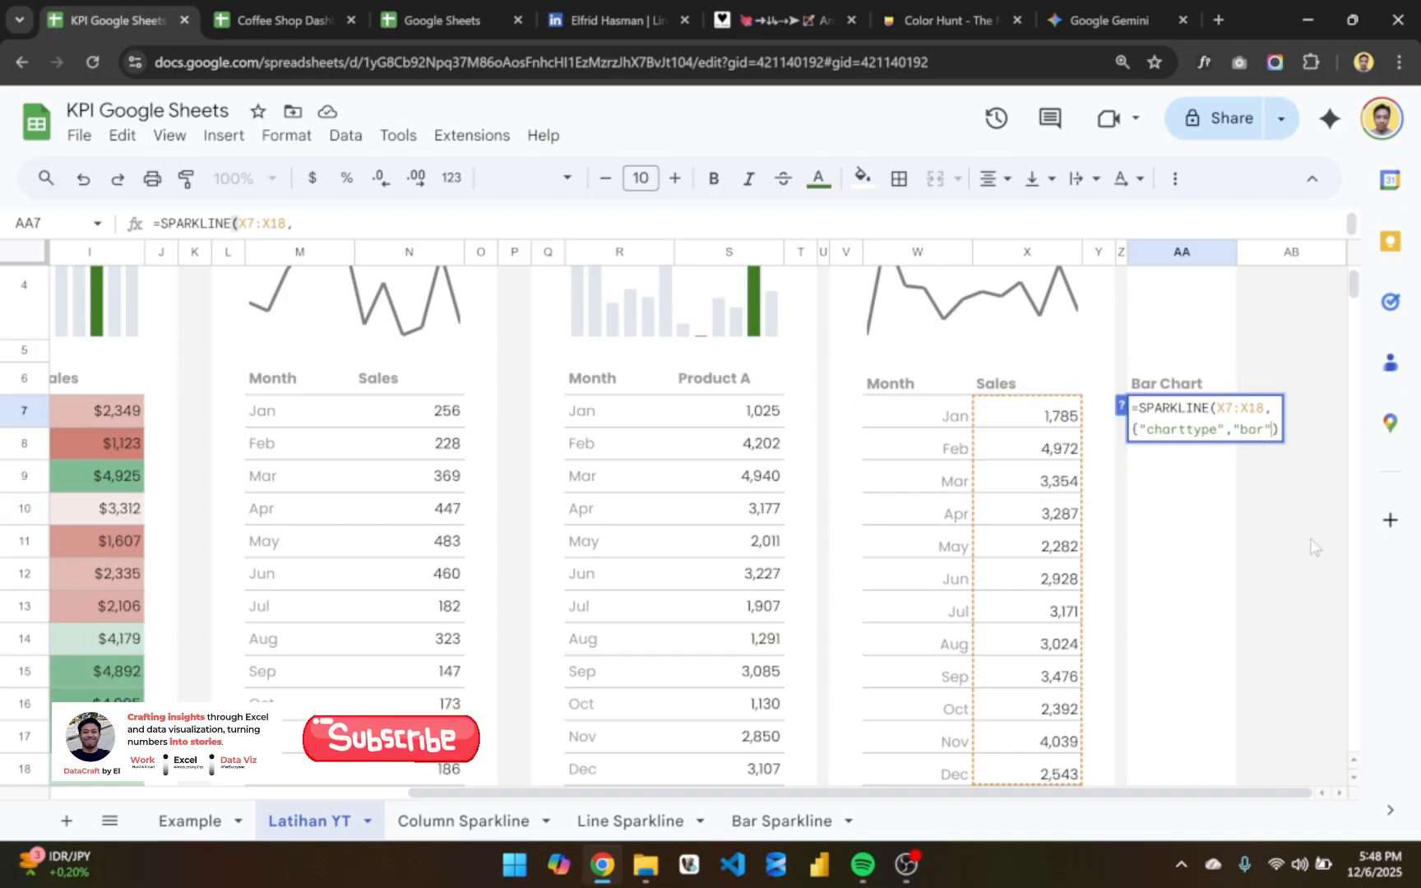
type("}")
key("Return")
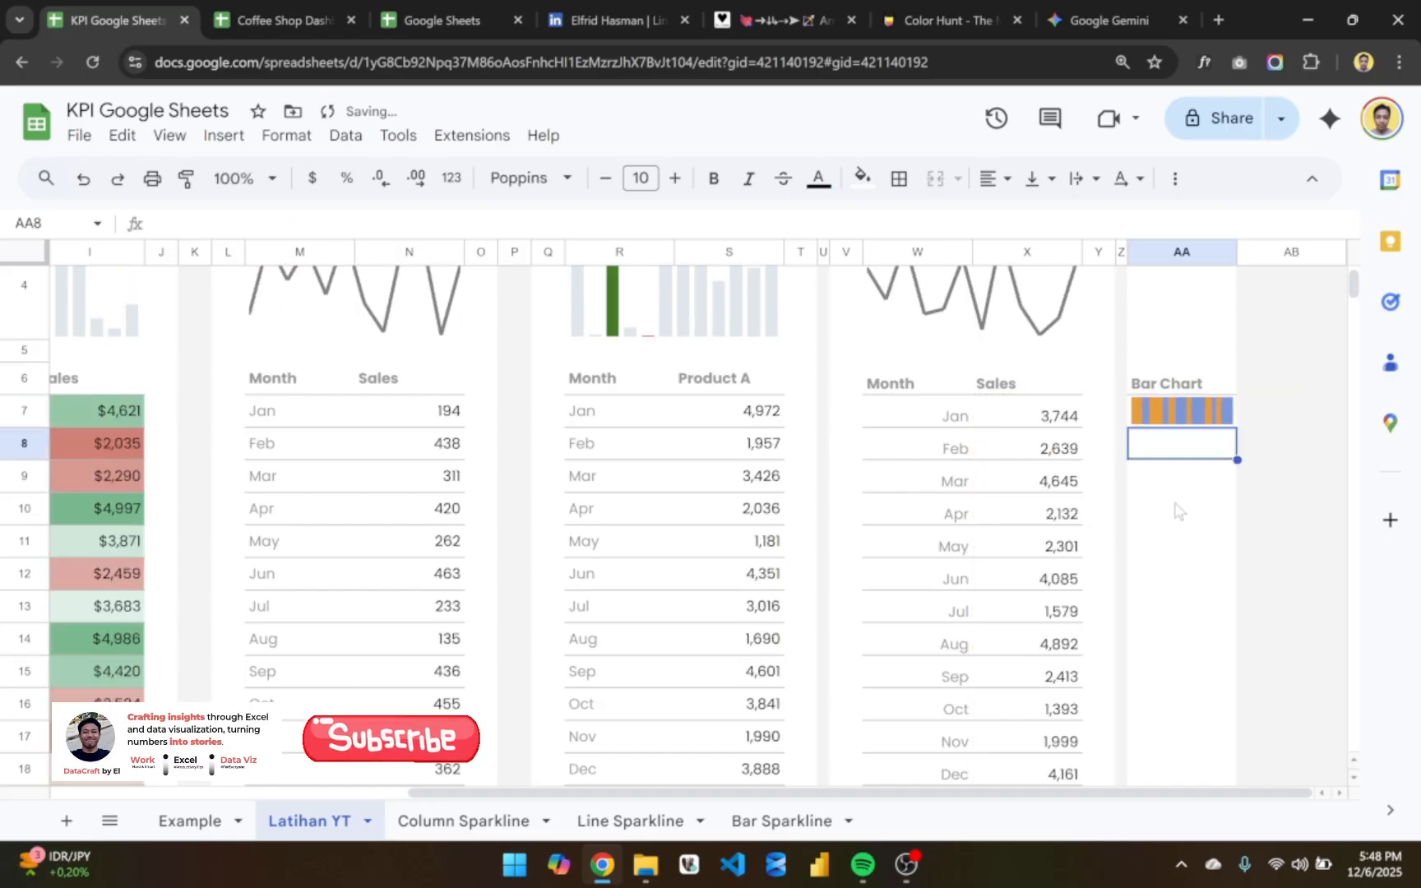
- Check the bar sparkline formula in AA7 and compare it with the Chart column on the Example sheet
double_click(1182, 423)
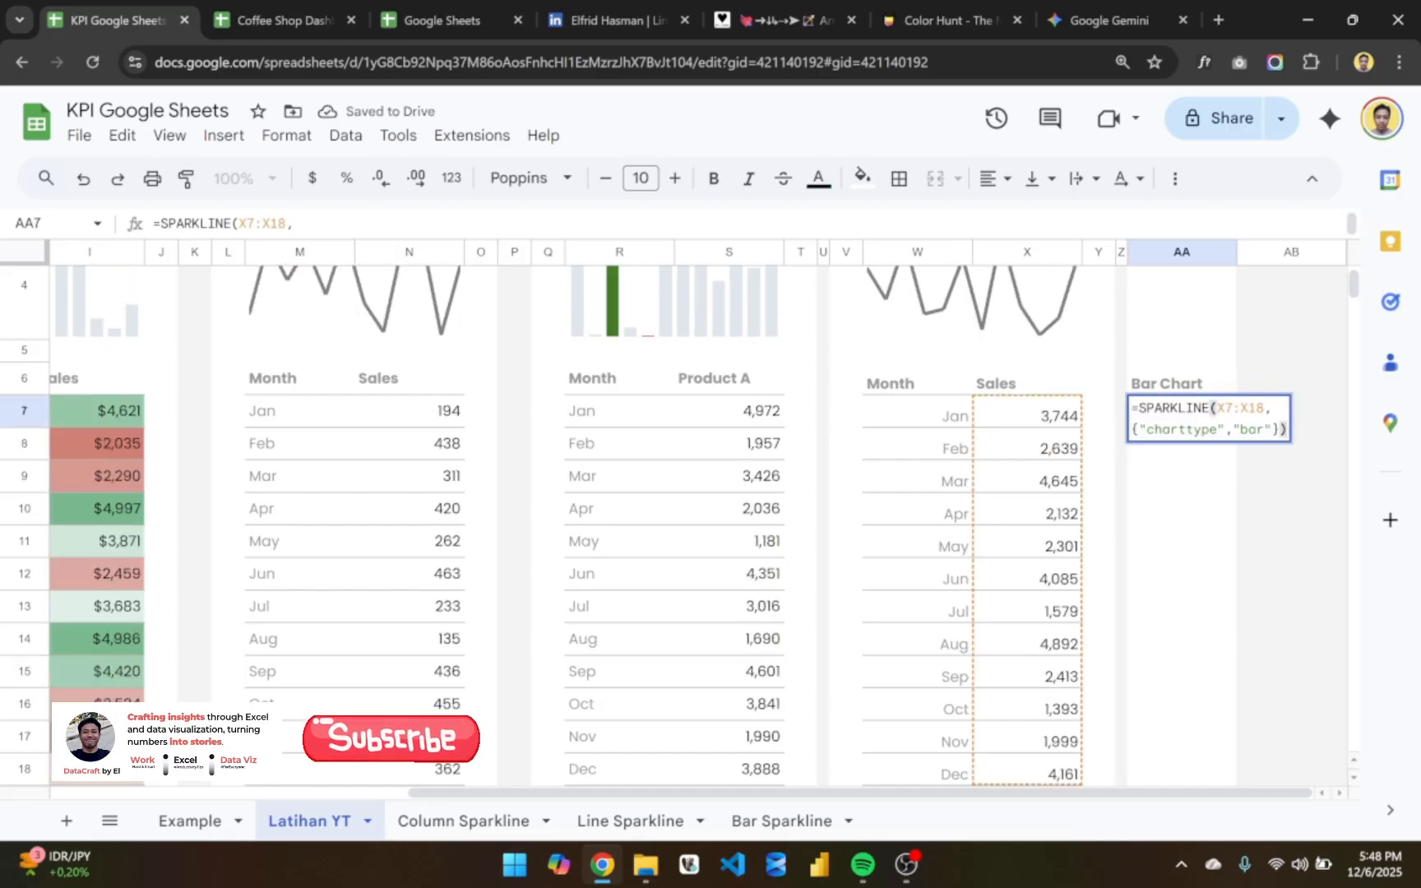
key("Escape")
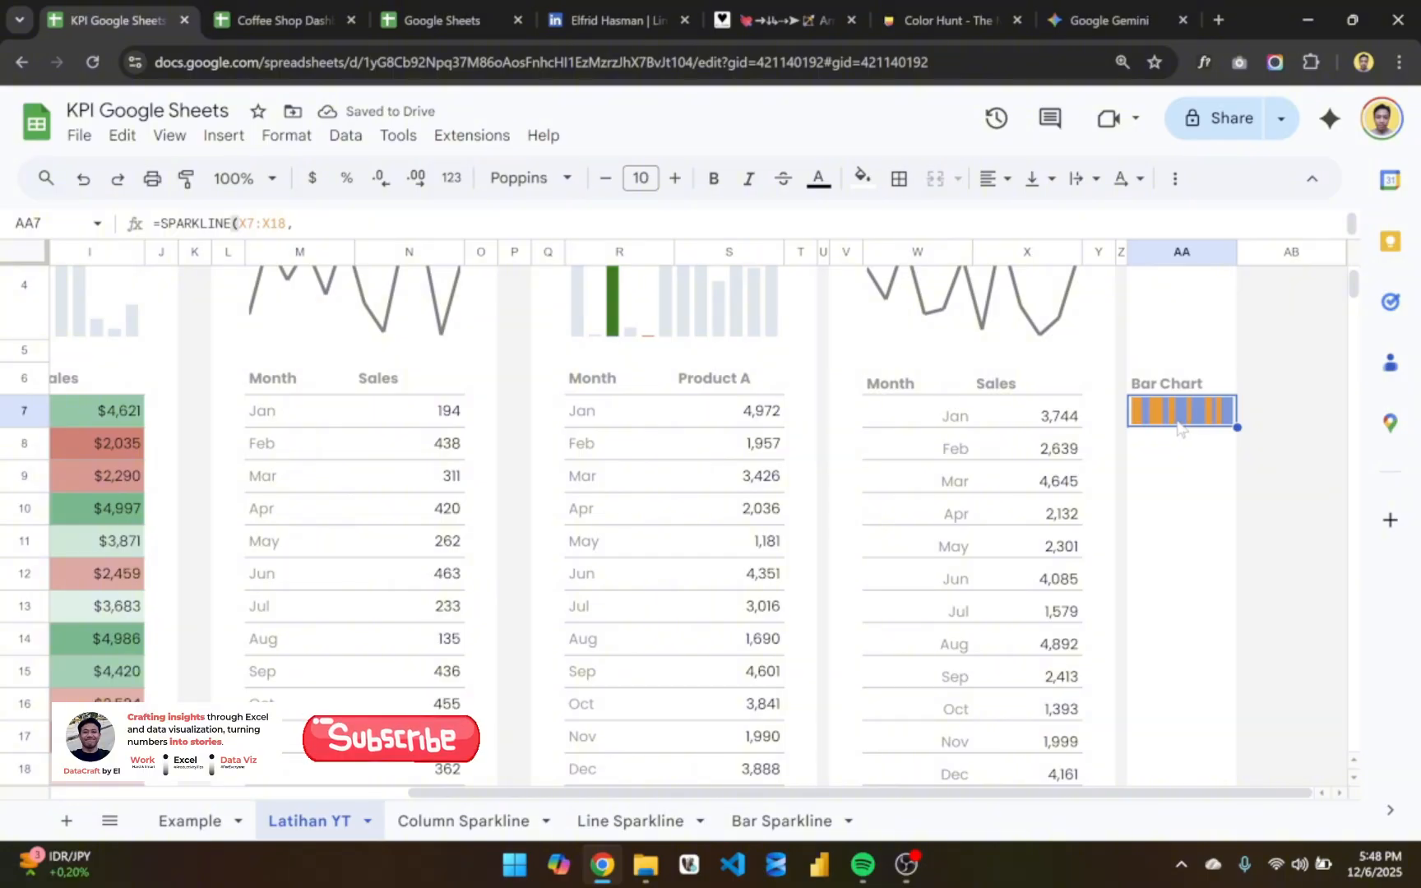
left_click(937, 425)
scroll(941, 362, "up", 2)
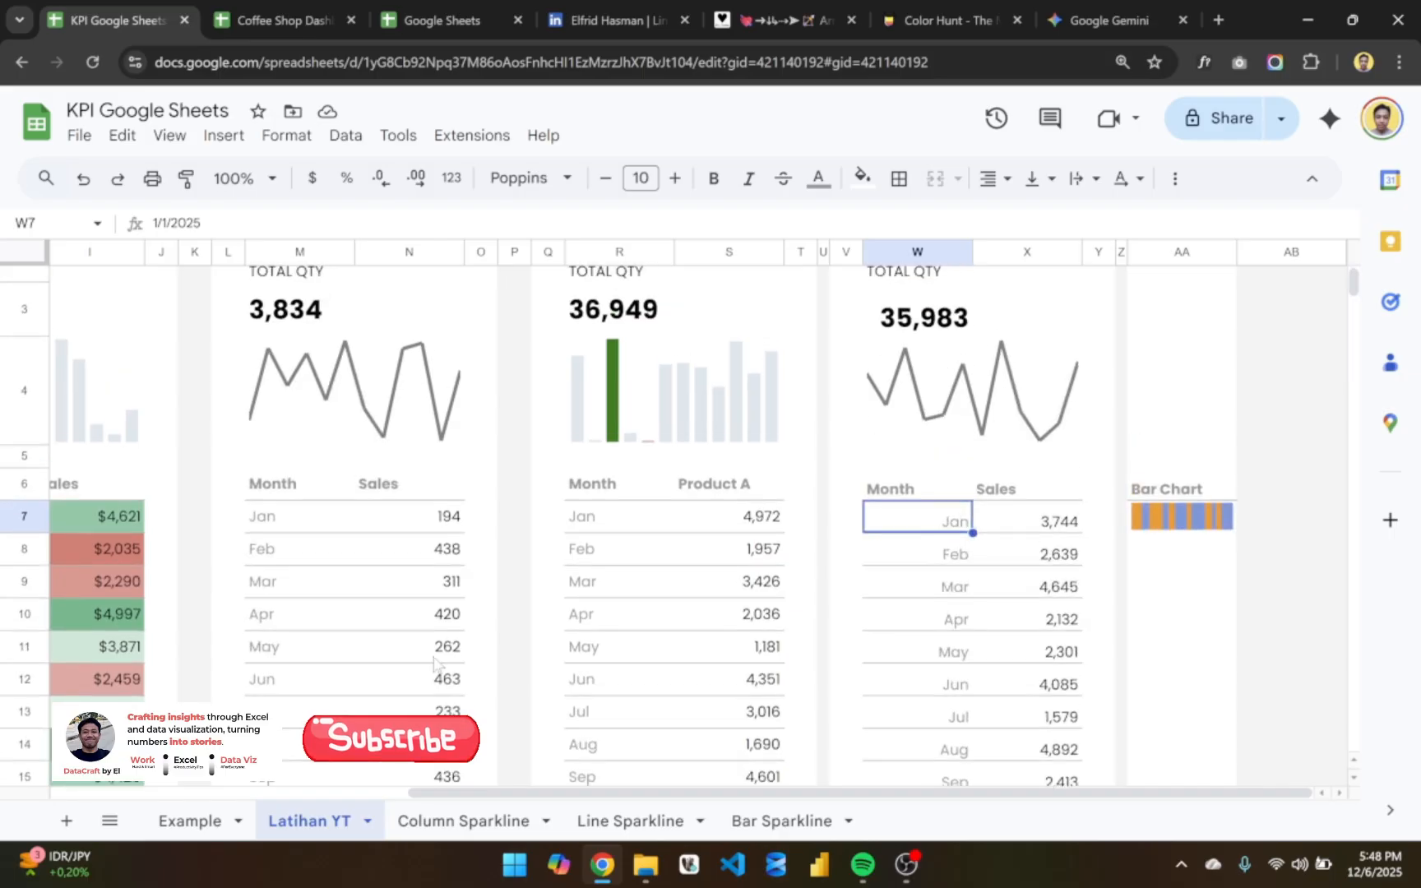
left_click(190, 820)
scroll(503, 591, "left", 2)
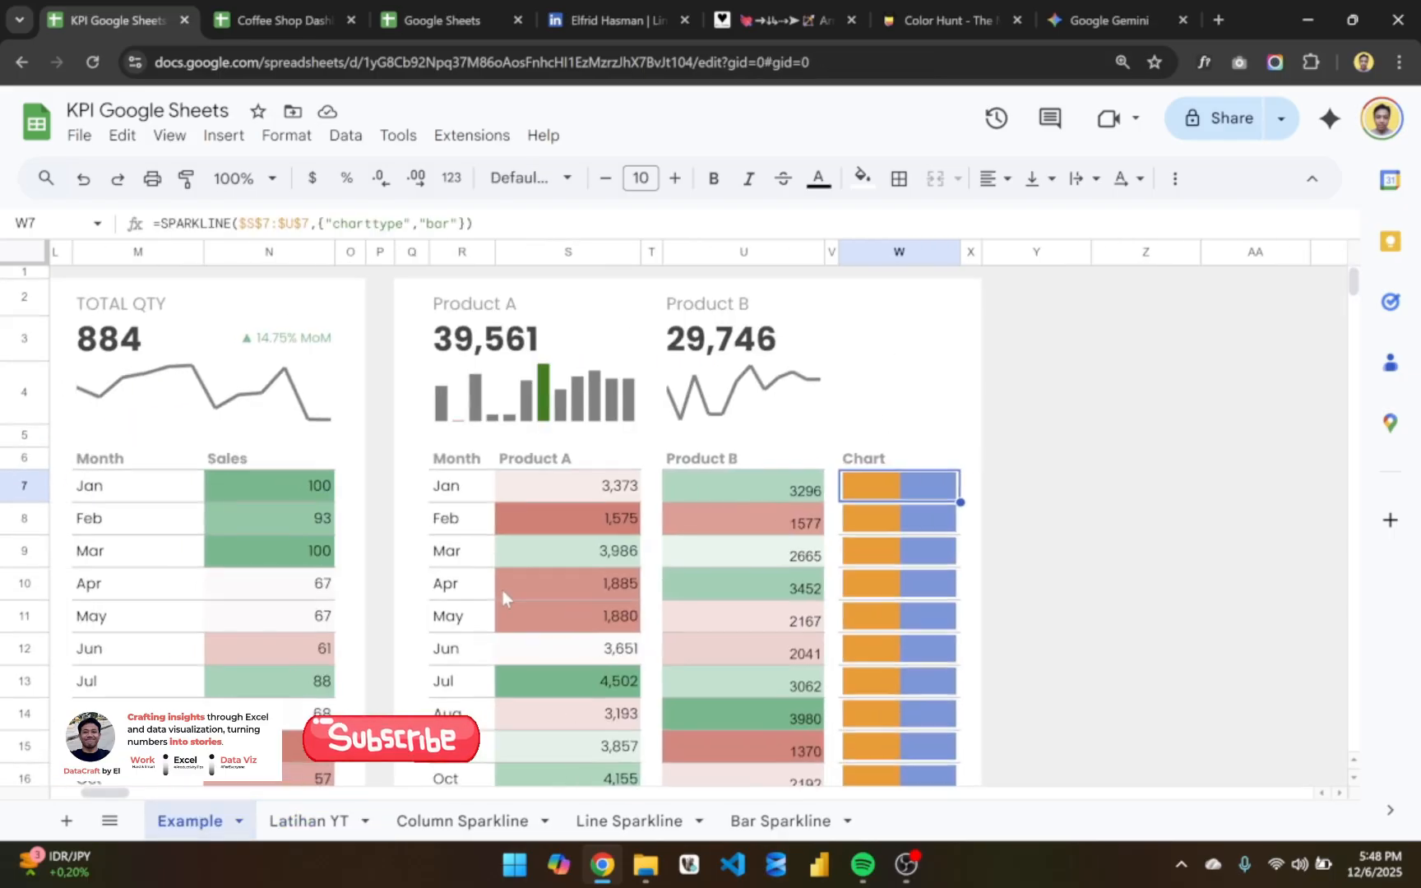
left_click(309, 819)
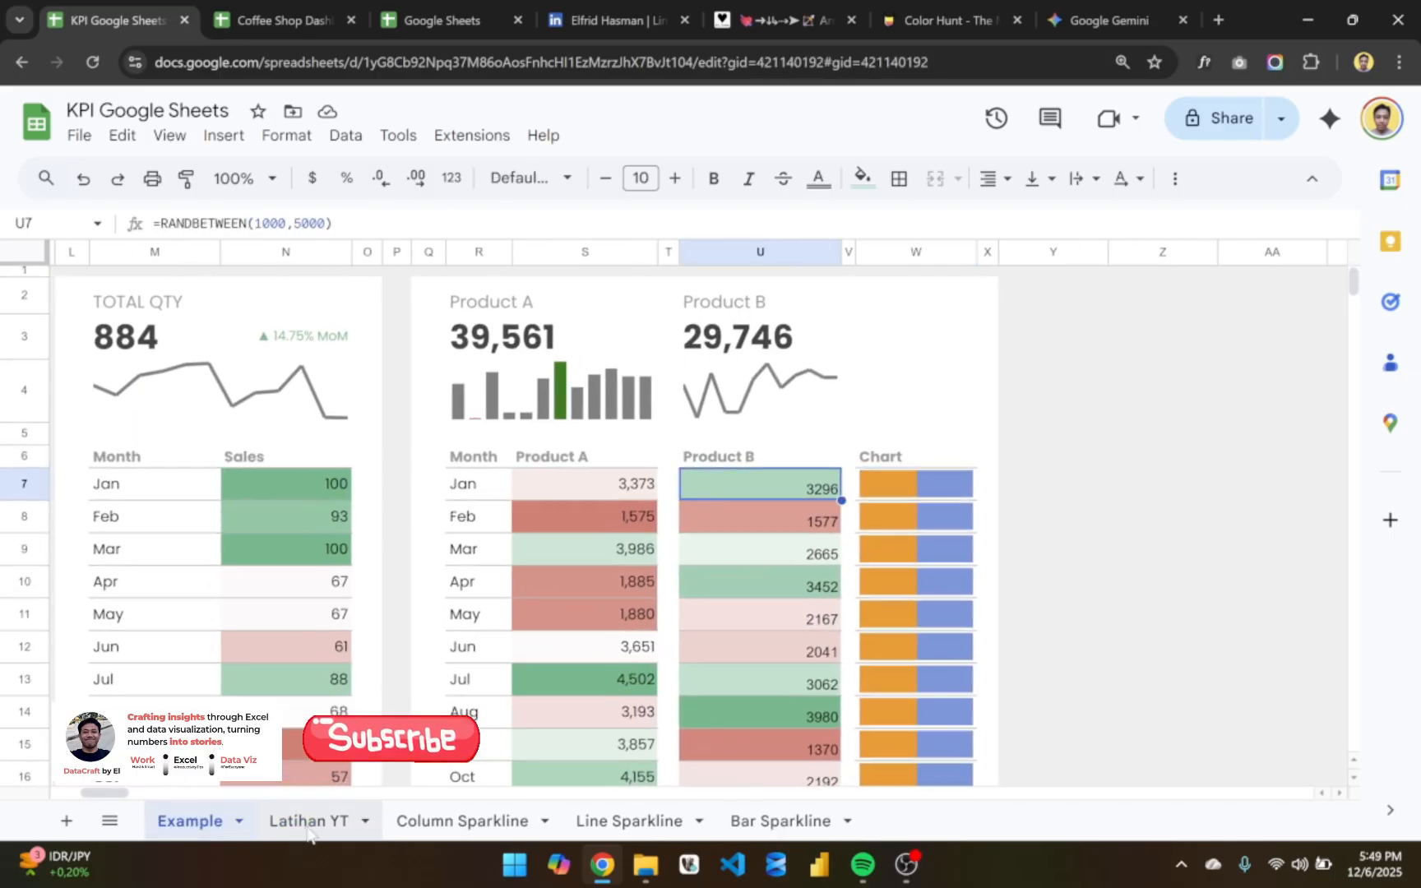
scroll(926, 543, "right", 2)
scroll(911, 387, "up", 2)
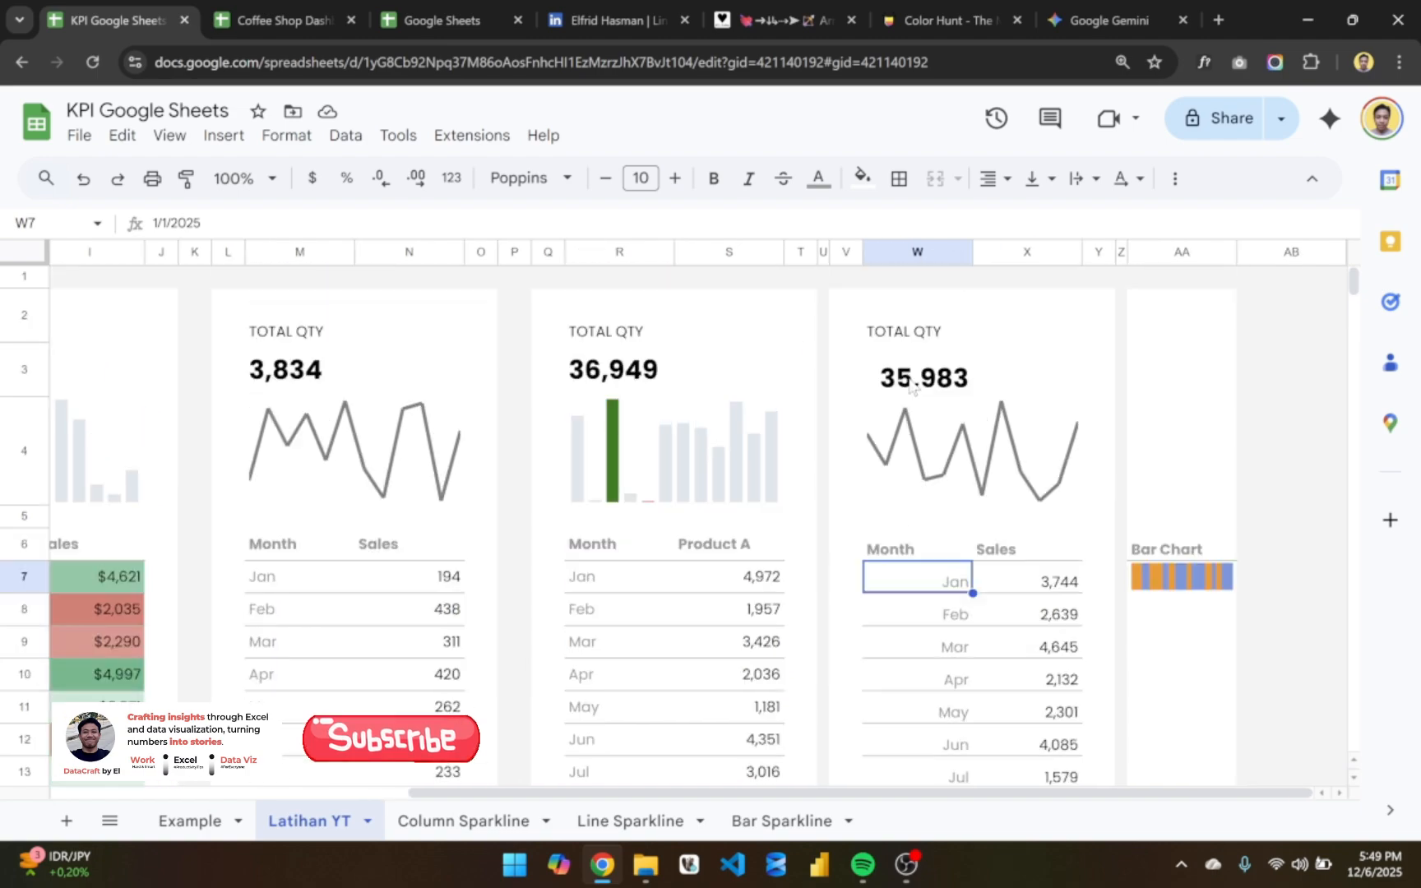
- Move the sales values X7:X18 of the last card over the month names starting at W7
left_click(1031, 579)
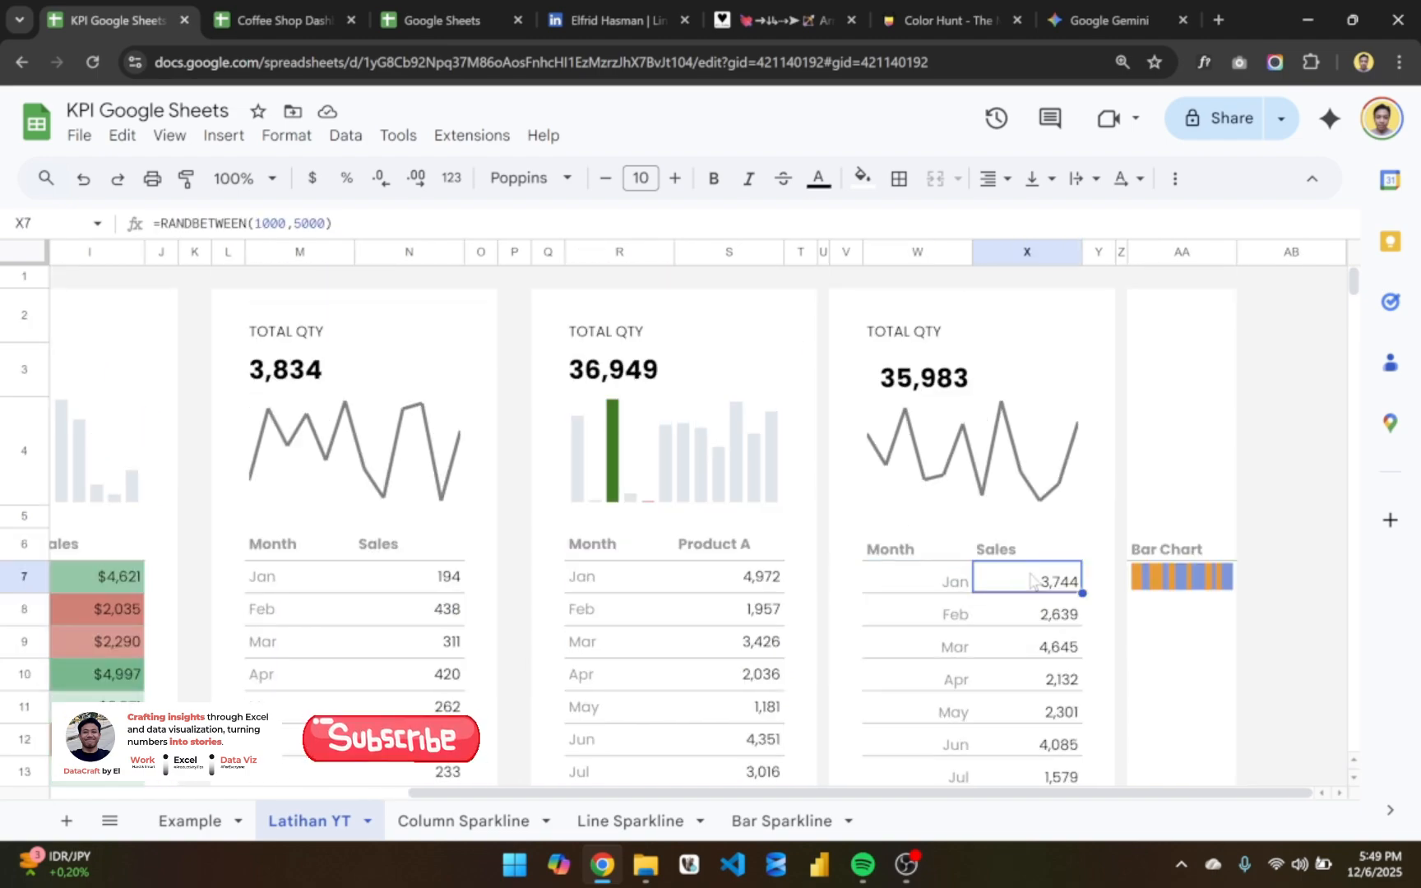
key("ctrl+shift+Down")
key("ctrl+x")
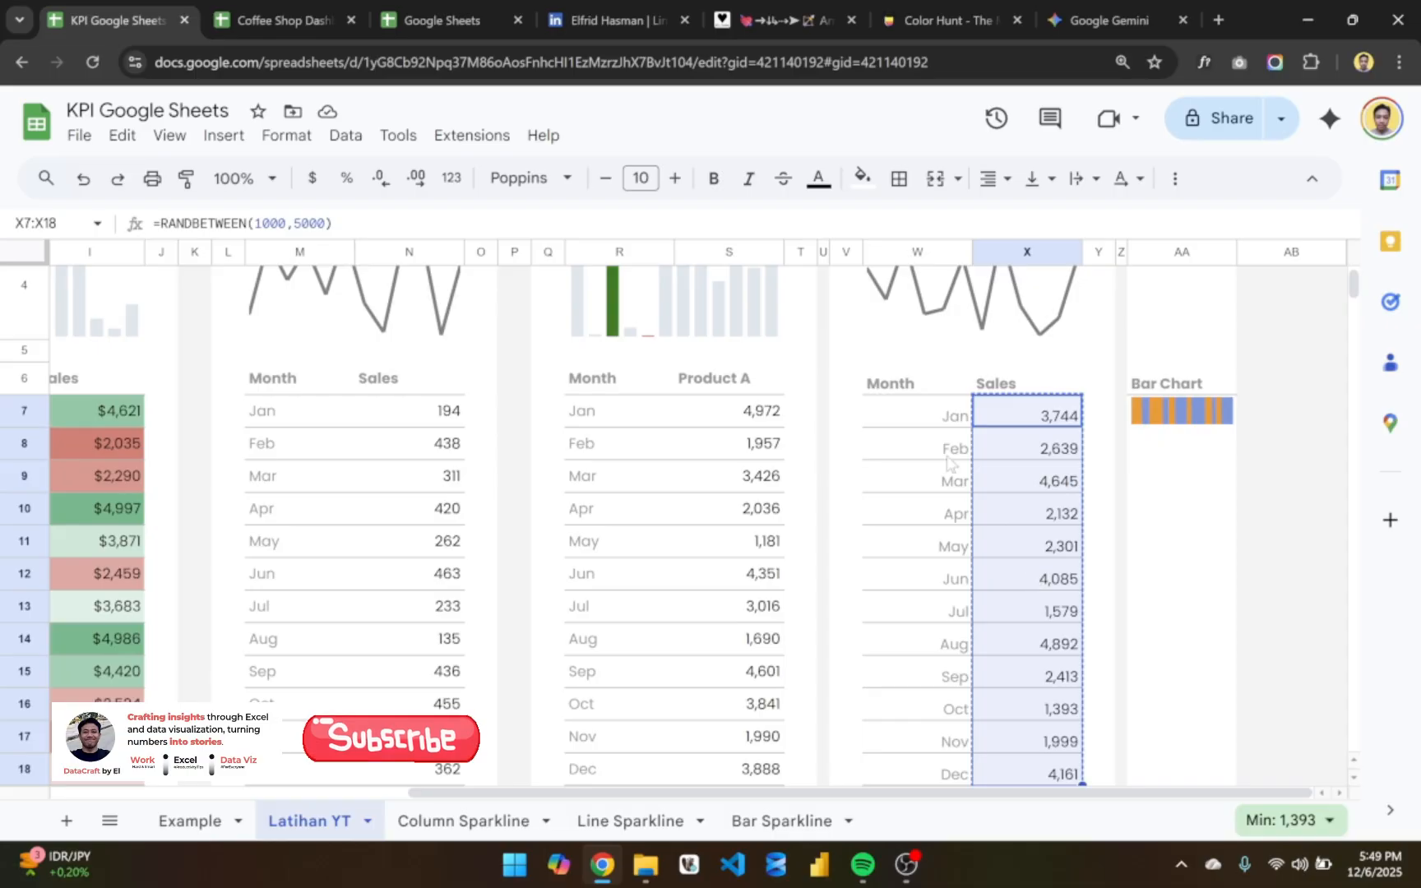
left_click(938, 419)
key("ctrl+v")
scroll(1015, 444, "up", 3)
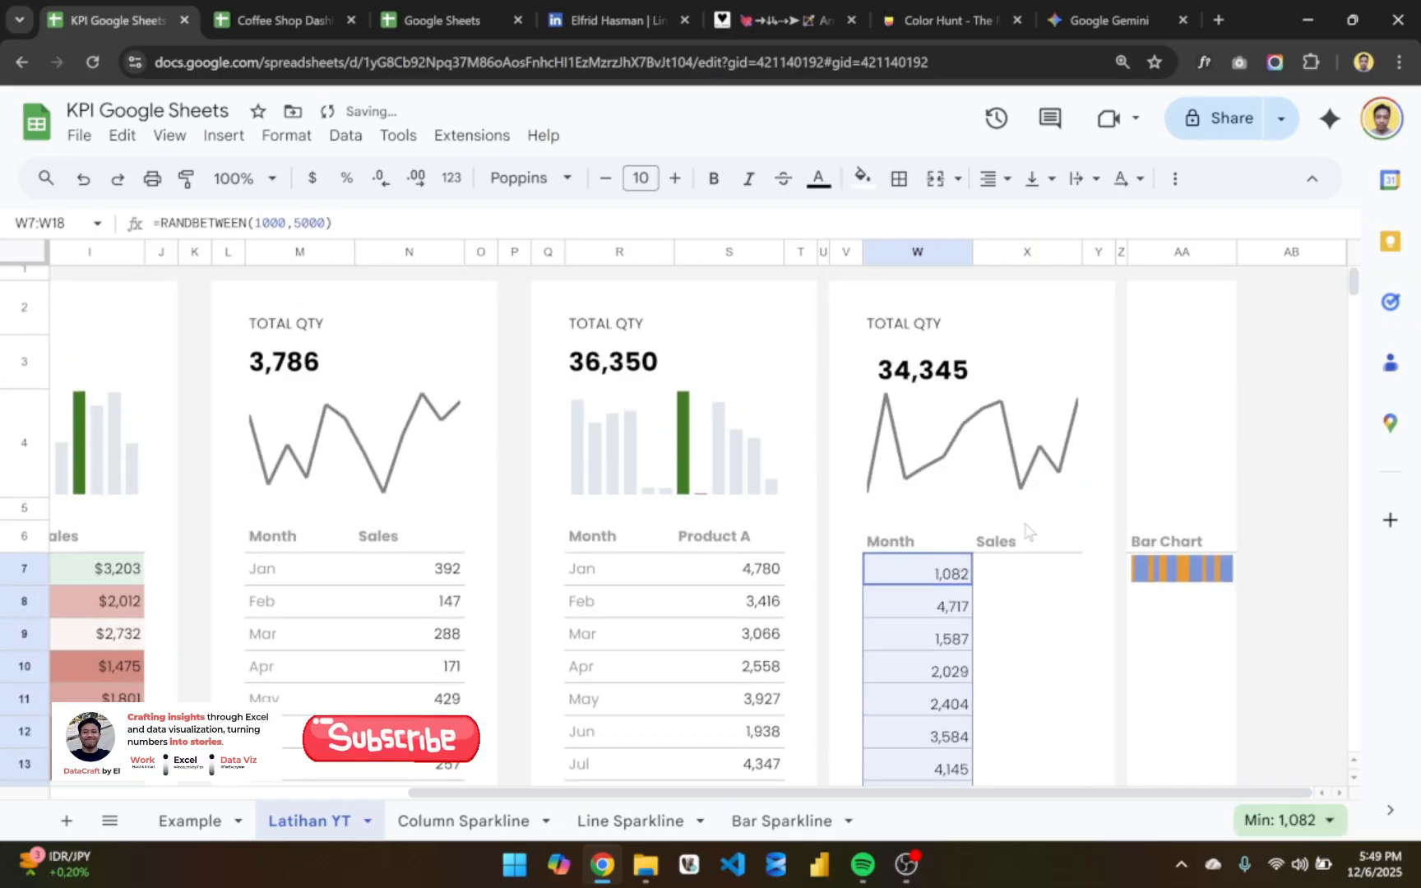
- Delete the emptied Sales column X from the last card
left_click(1020, 549)
left_click(1035, 252)
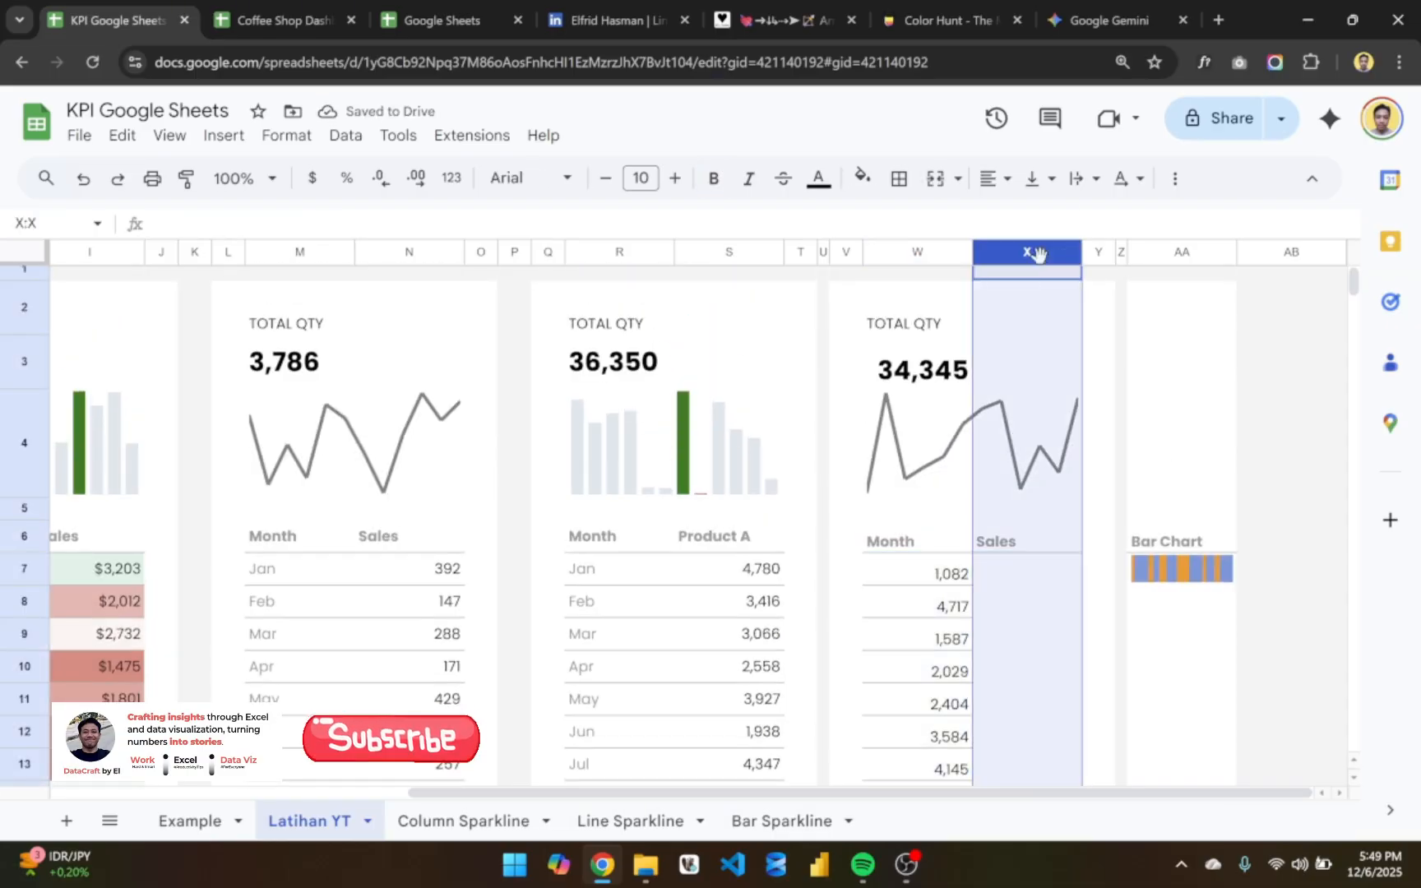
right_click(1039, 260)
left_click(1069, 424)
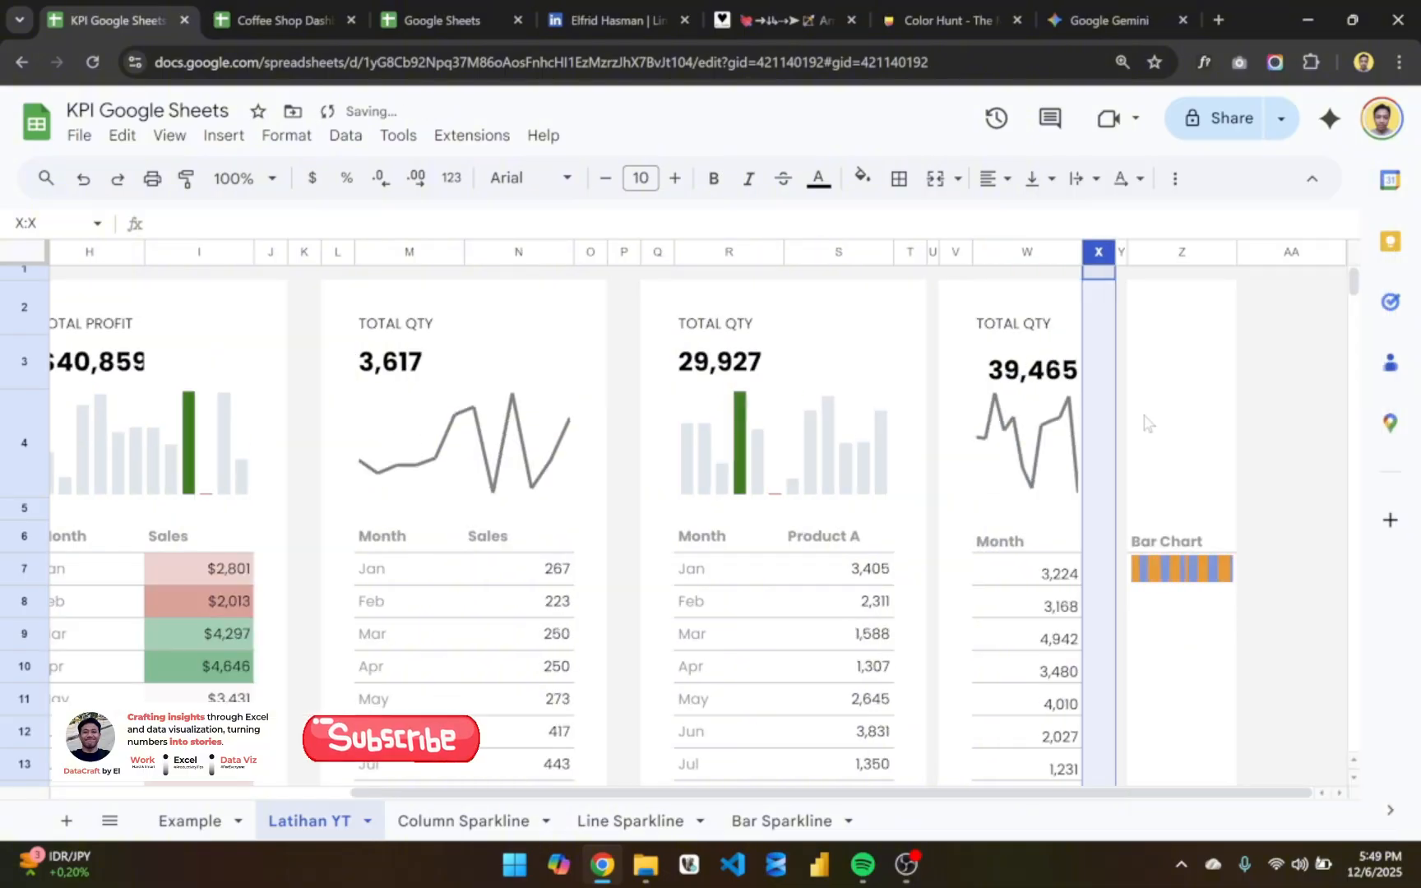
left_click(1087, 444)
left_click(1047, 448)
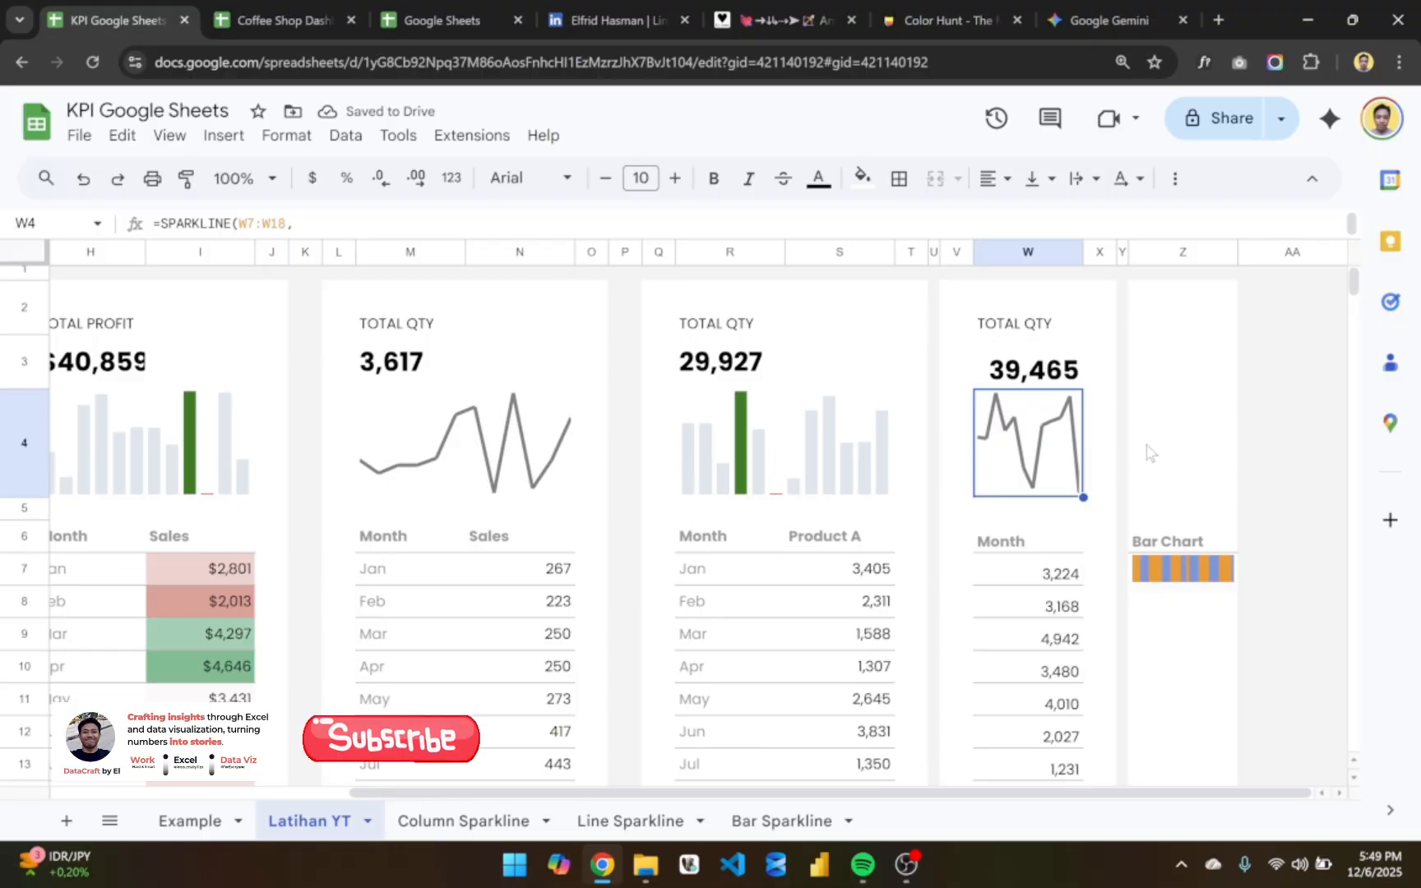
- Delete the narrow spacer column Y between the last card and the Bar Chart column
left_click(1149, 452)
left_click(1073, 456)
left_click(1139, 295)
left_click_drag(1125, 253, 1204, 253)
left_click(1141, 250)
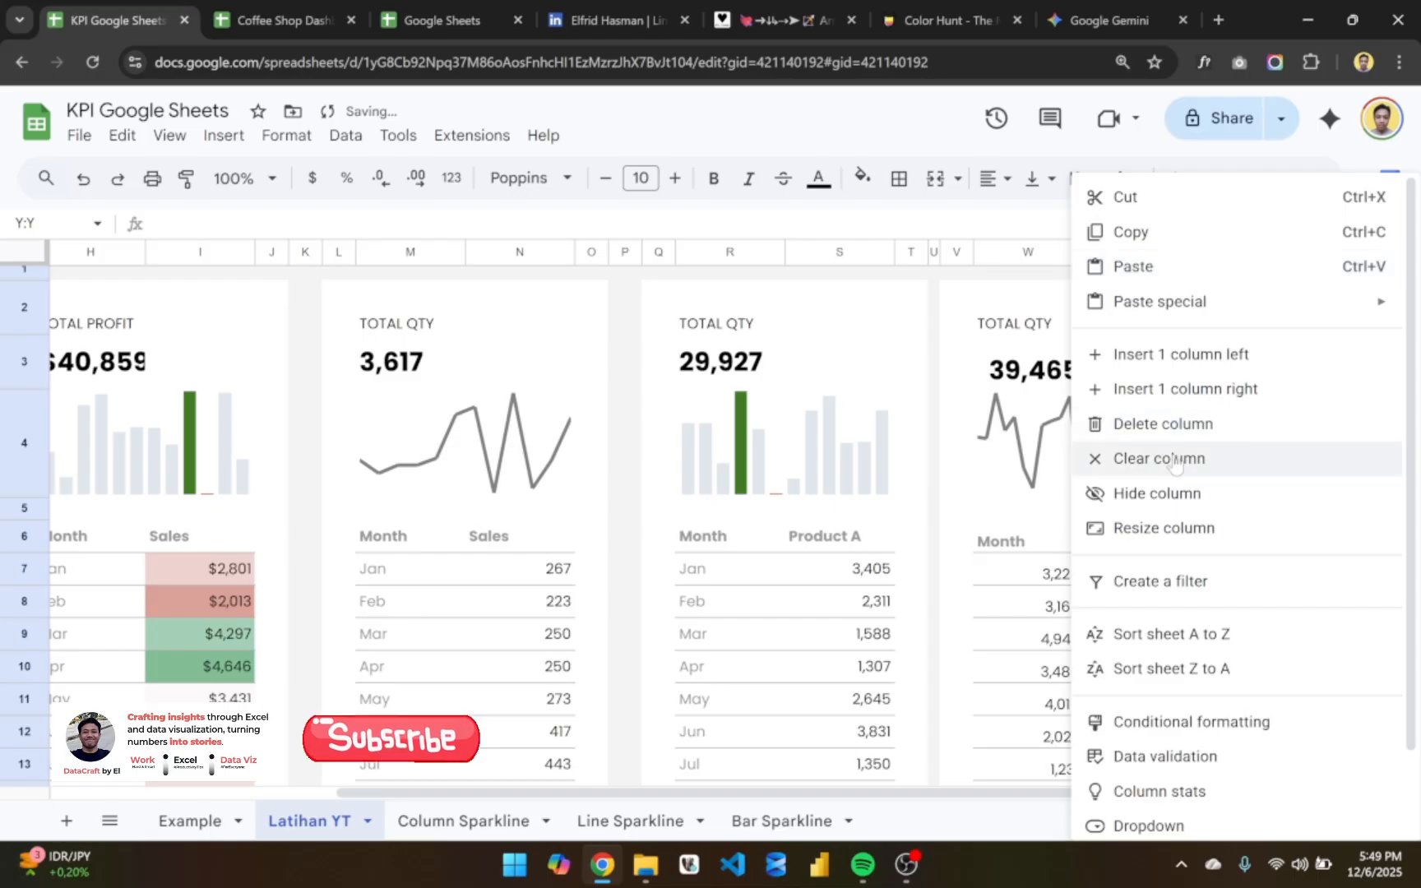
left_click(1135, 424)
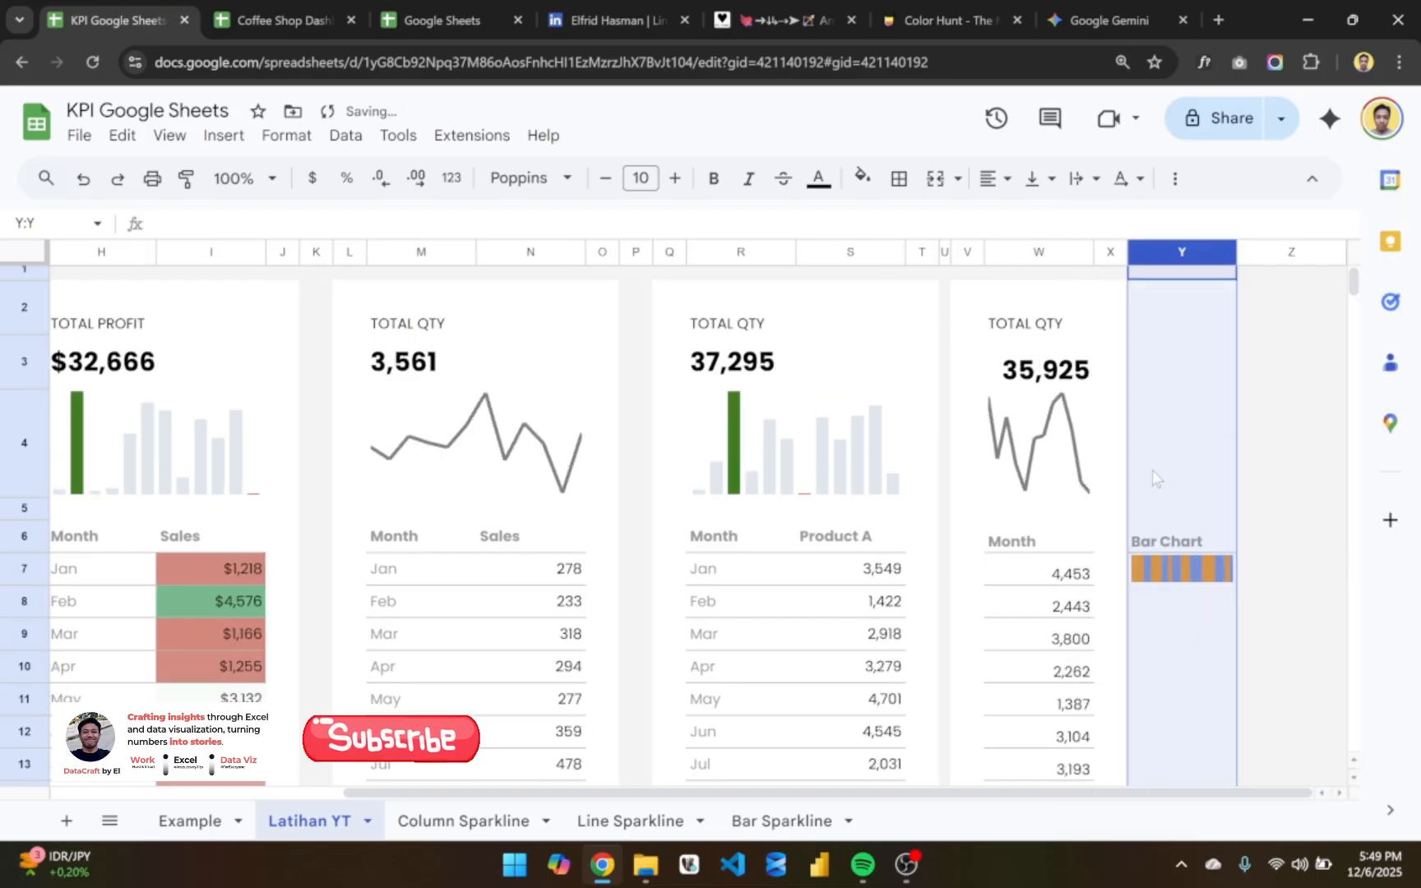
- Examine the bar sparkline formula in Y7 and the neighbouring card values it draws from
left_click(1166, 576)
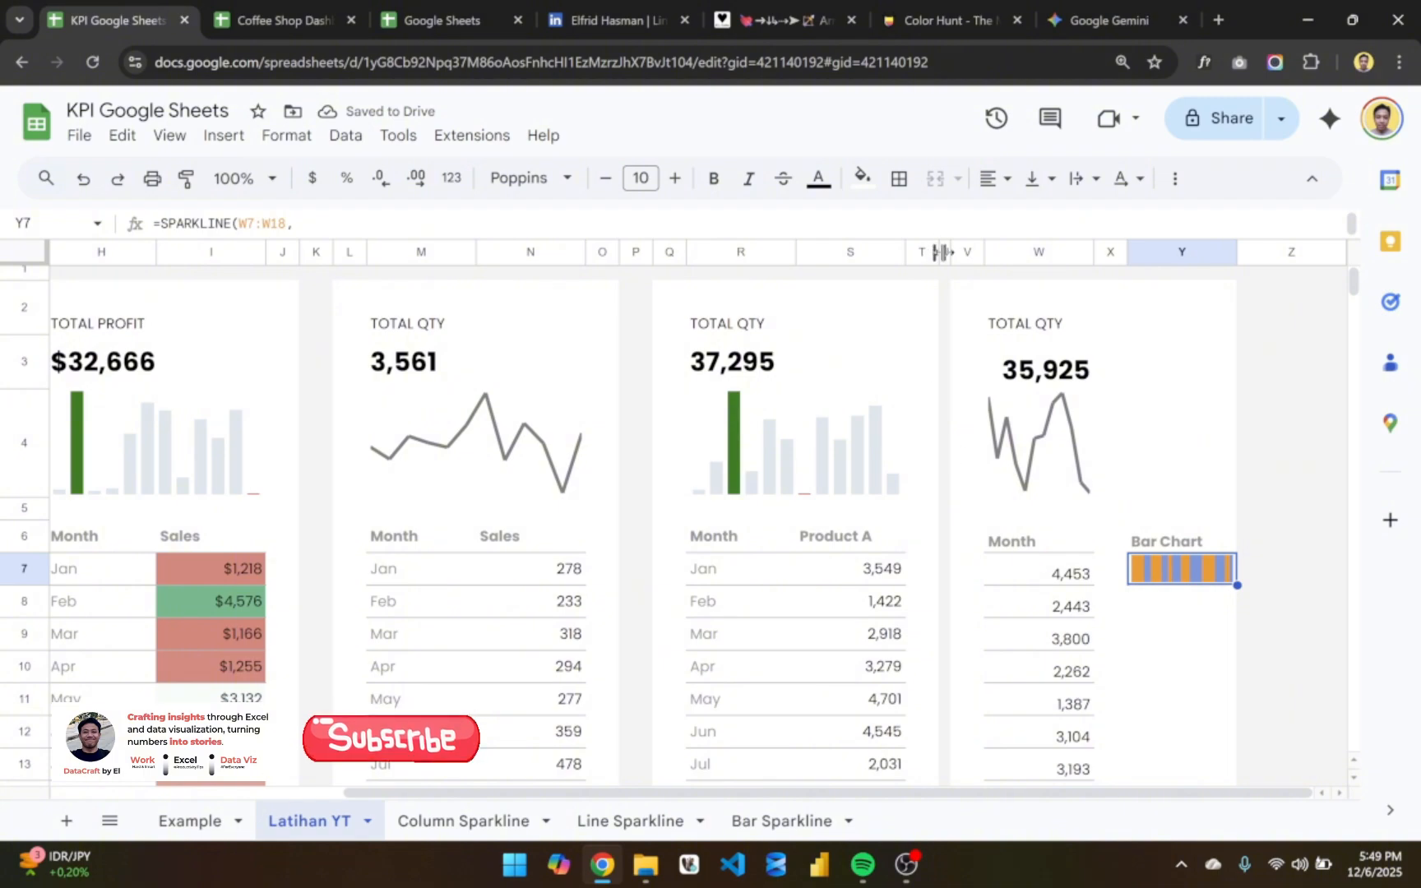
left_click(949, 349)
left_click(1182, 317)
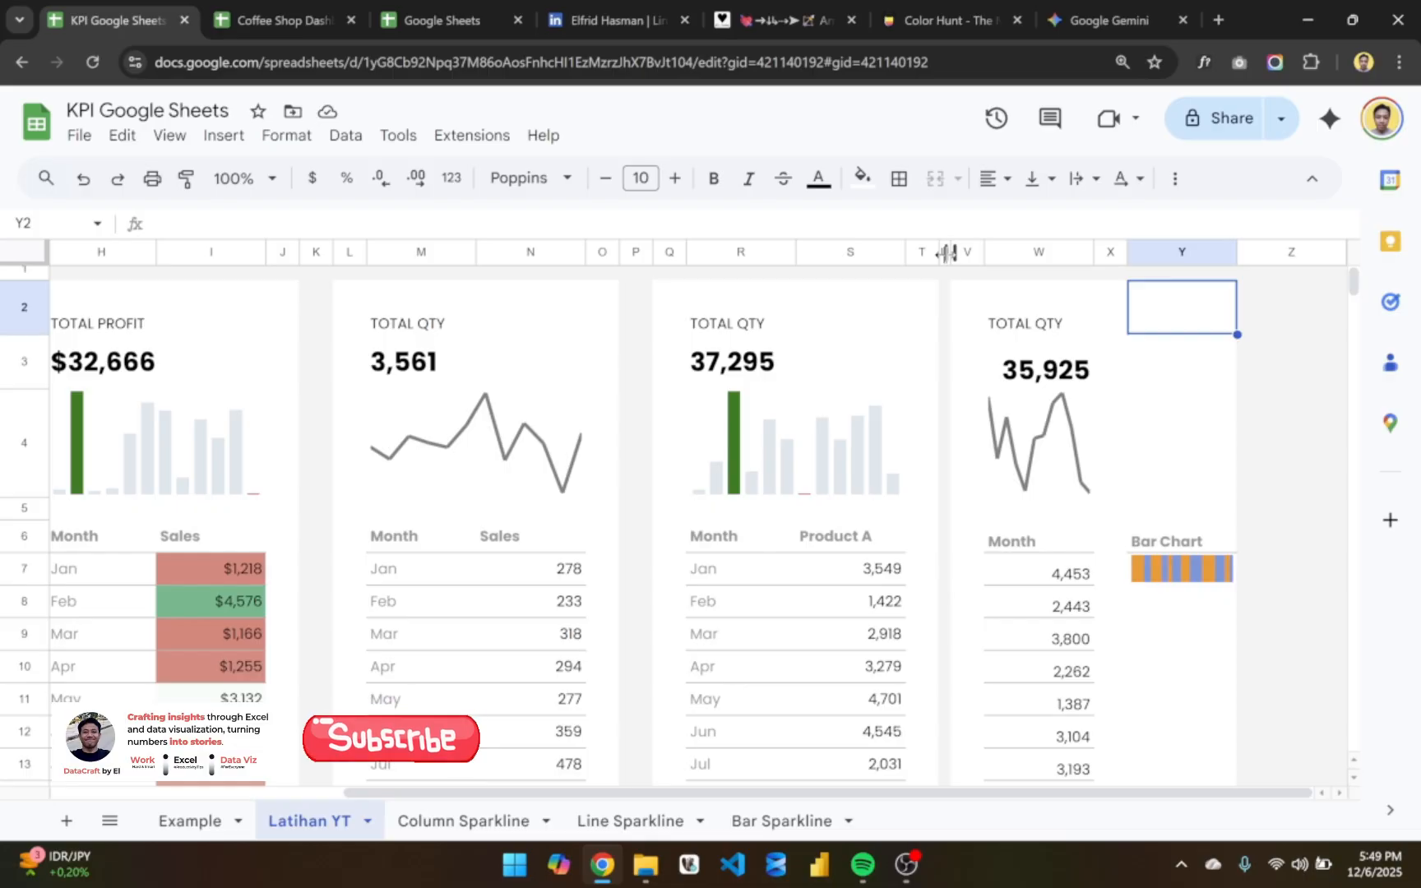
left_click(960, 491)
left_click(929, 509)
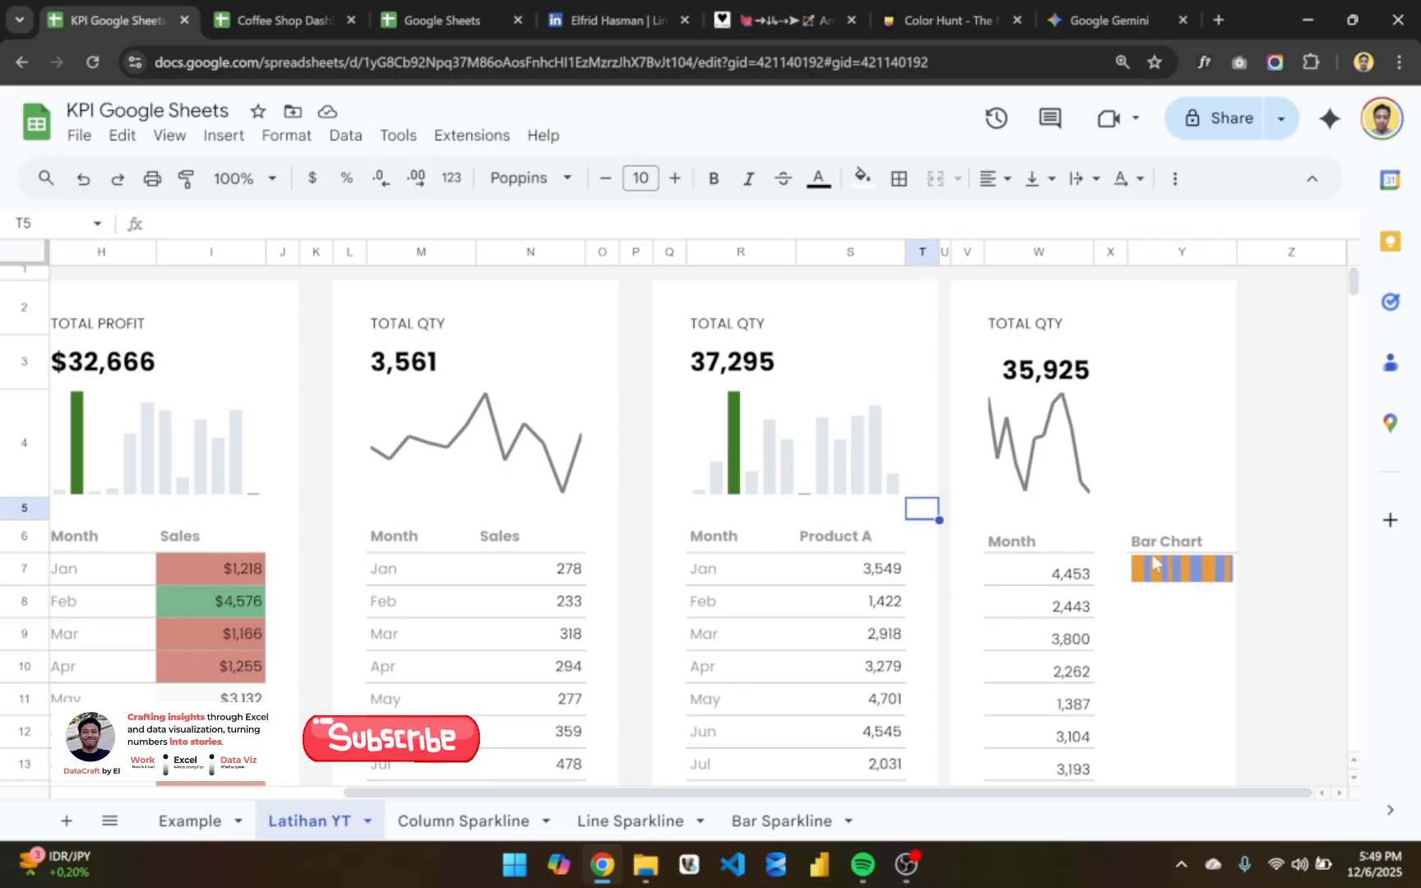
left_click(1181, 542)
left_click(1172, 575)
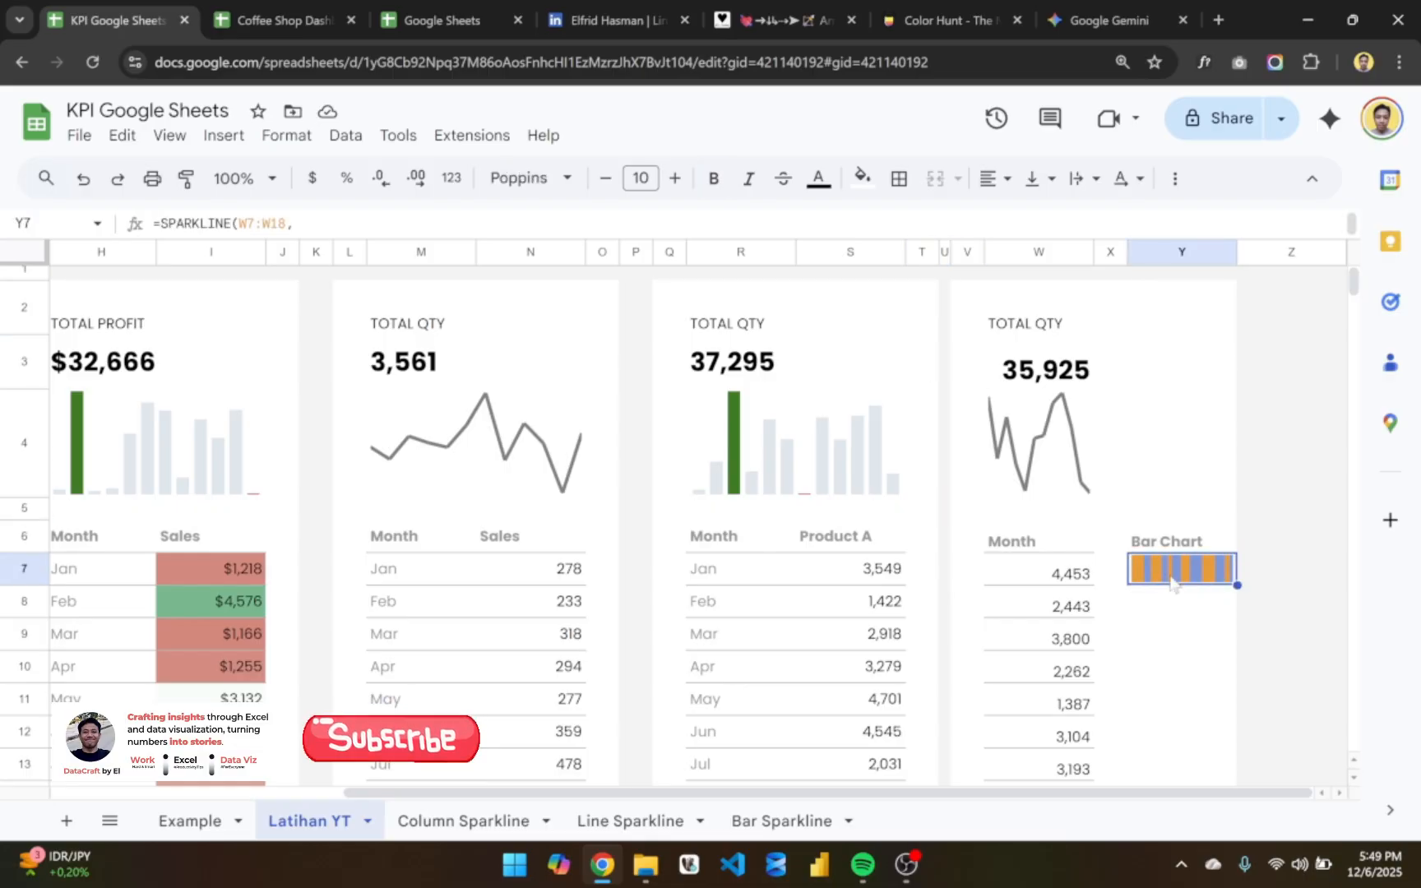
double_click(1172, 576)
key("Escape")
left_click(1077, 578)
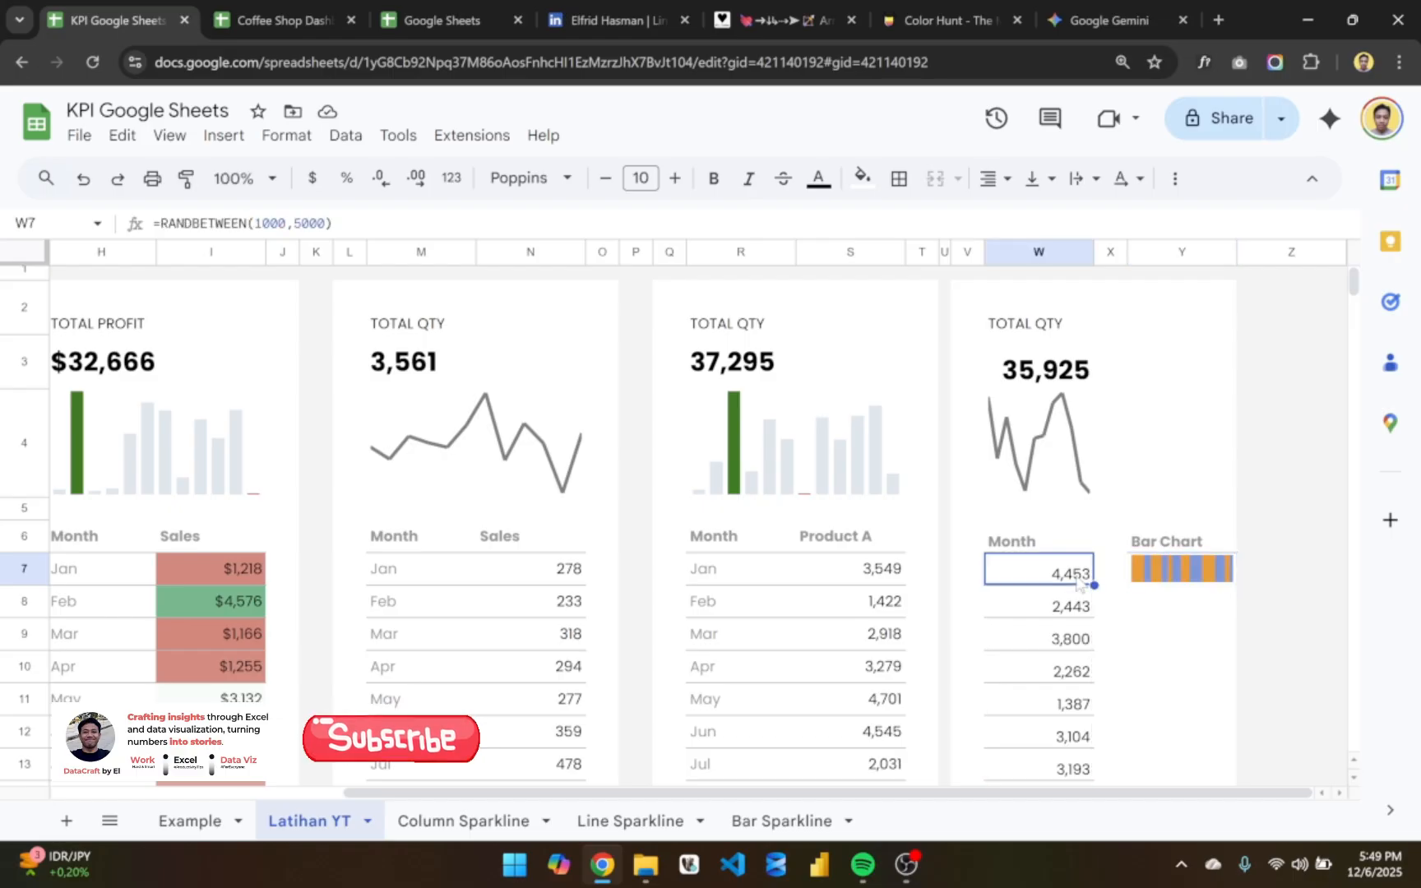
- Replace the data range of the bar sparkline in Y7 with S7:W7
left_click_drag(855, 568, 1099, 567)
double_click(1147, 569)
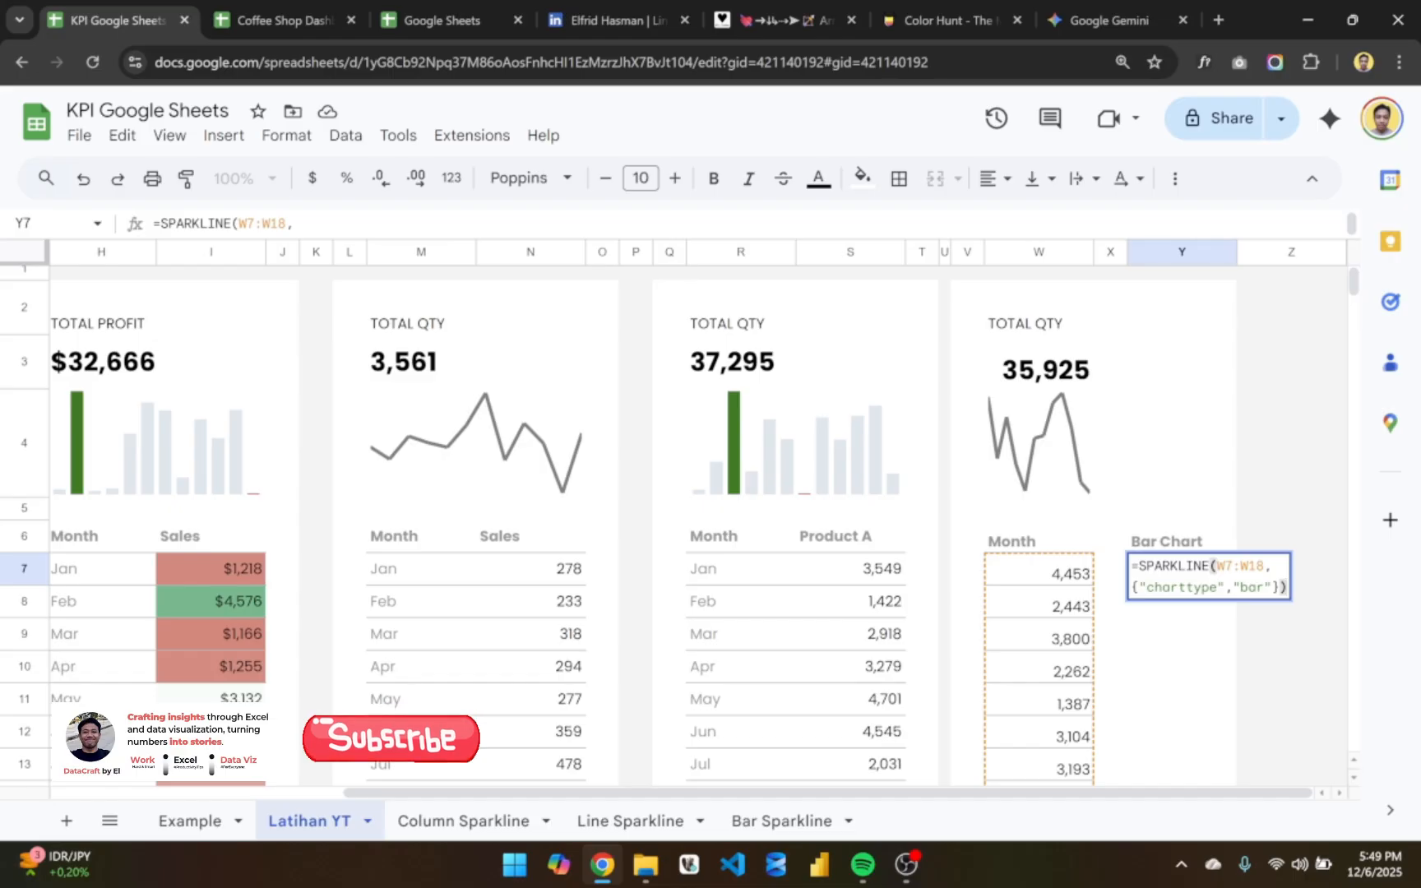
left_click_drag(1264, 565, 1217, 567)
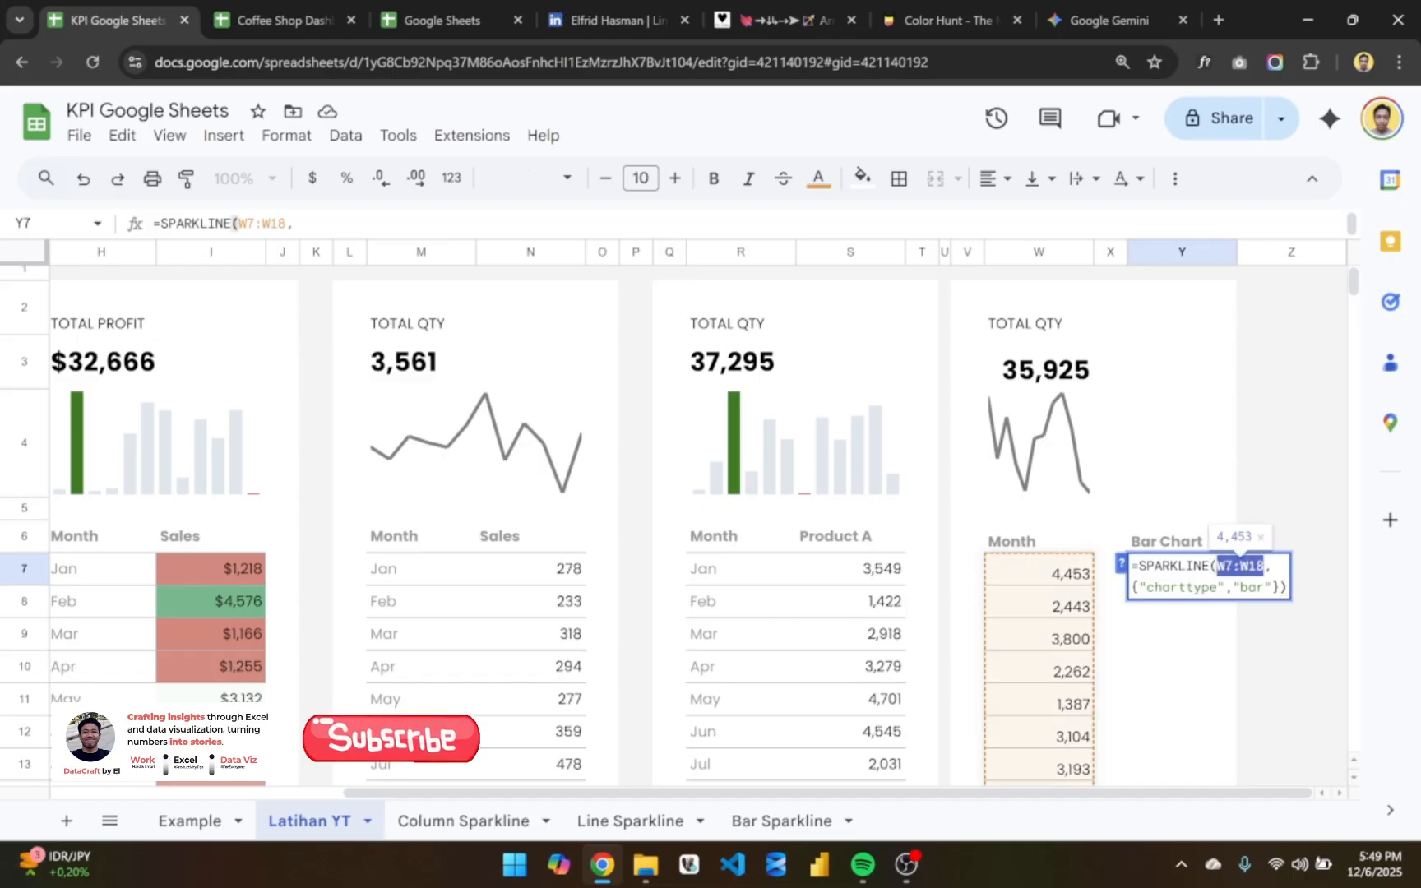
key("BackSpace")
left_click_drag(872, 576, 1032, 575)
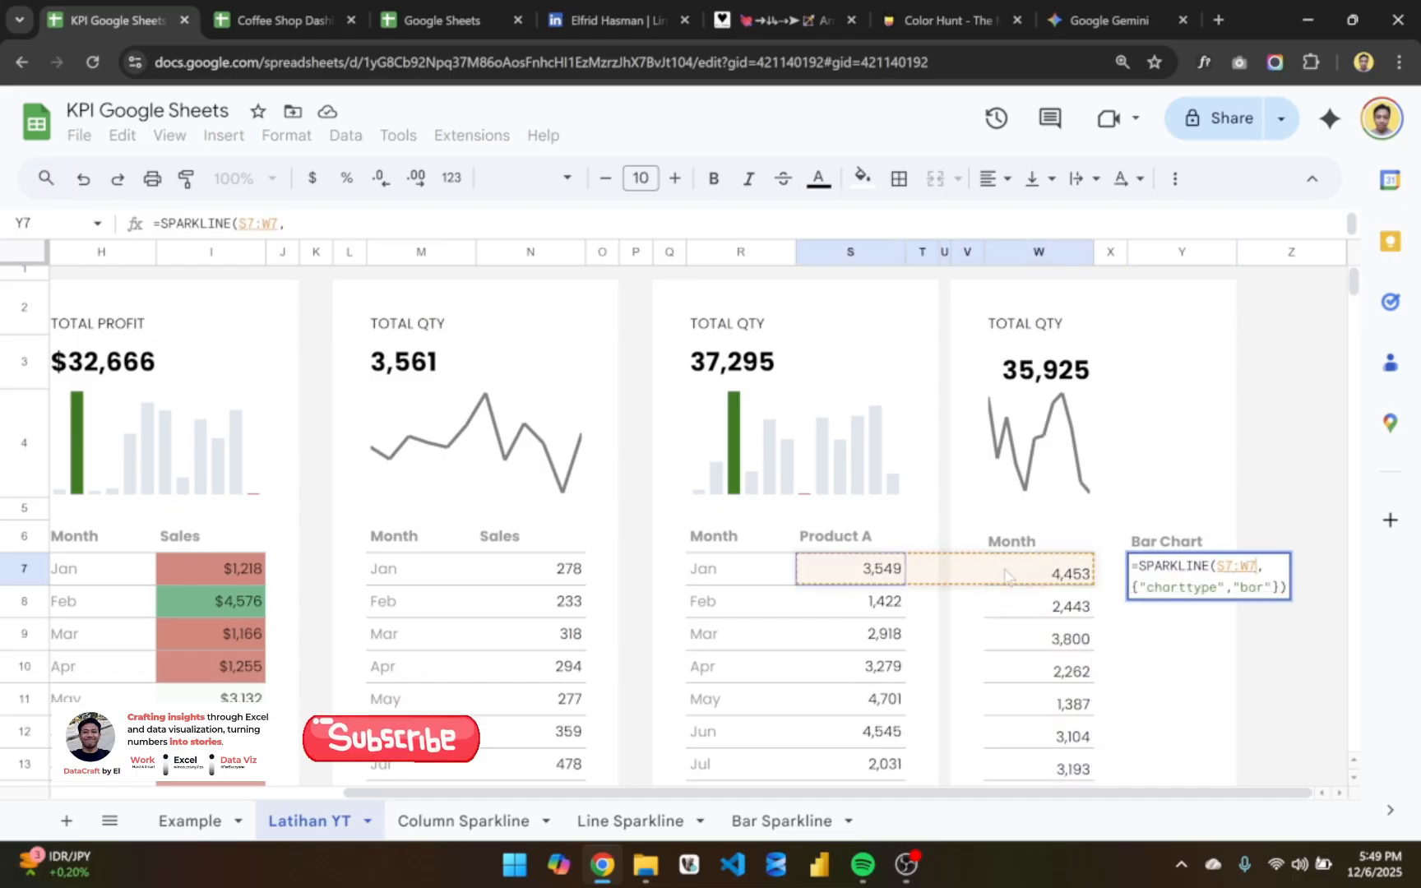
key("Return")
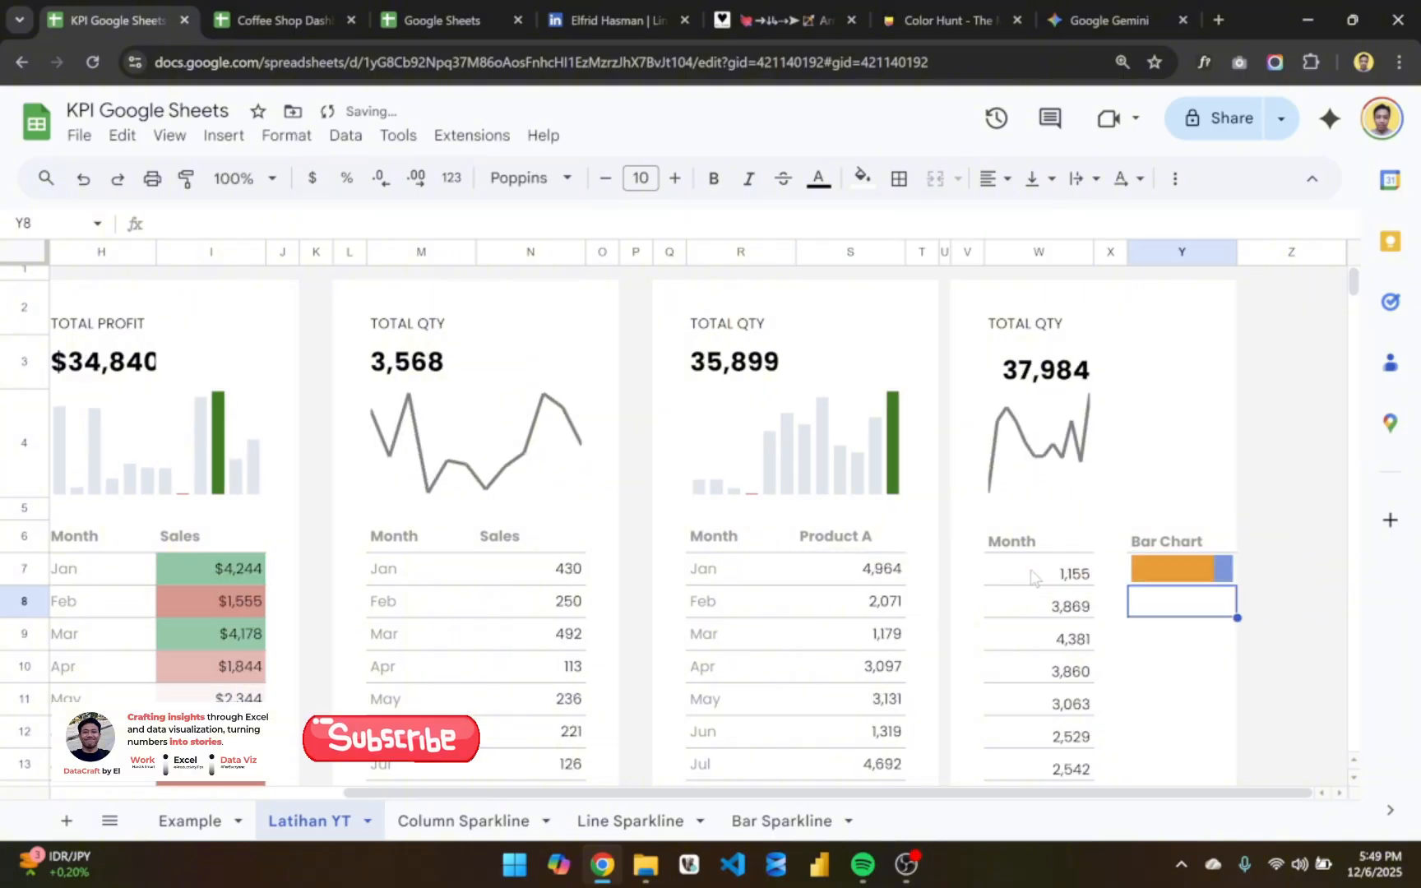
- Fill the bar sparkline formula from Y7 down through Y18 for every month
left_click(1181, 579)
scroll(1189, 581, "down", 1)
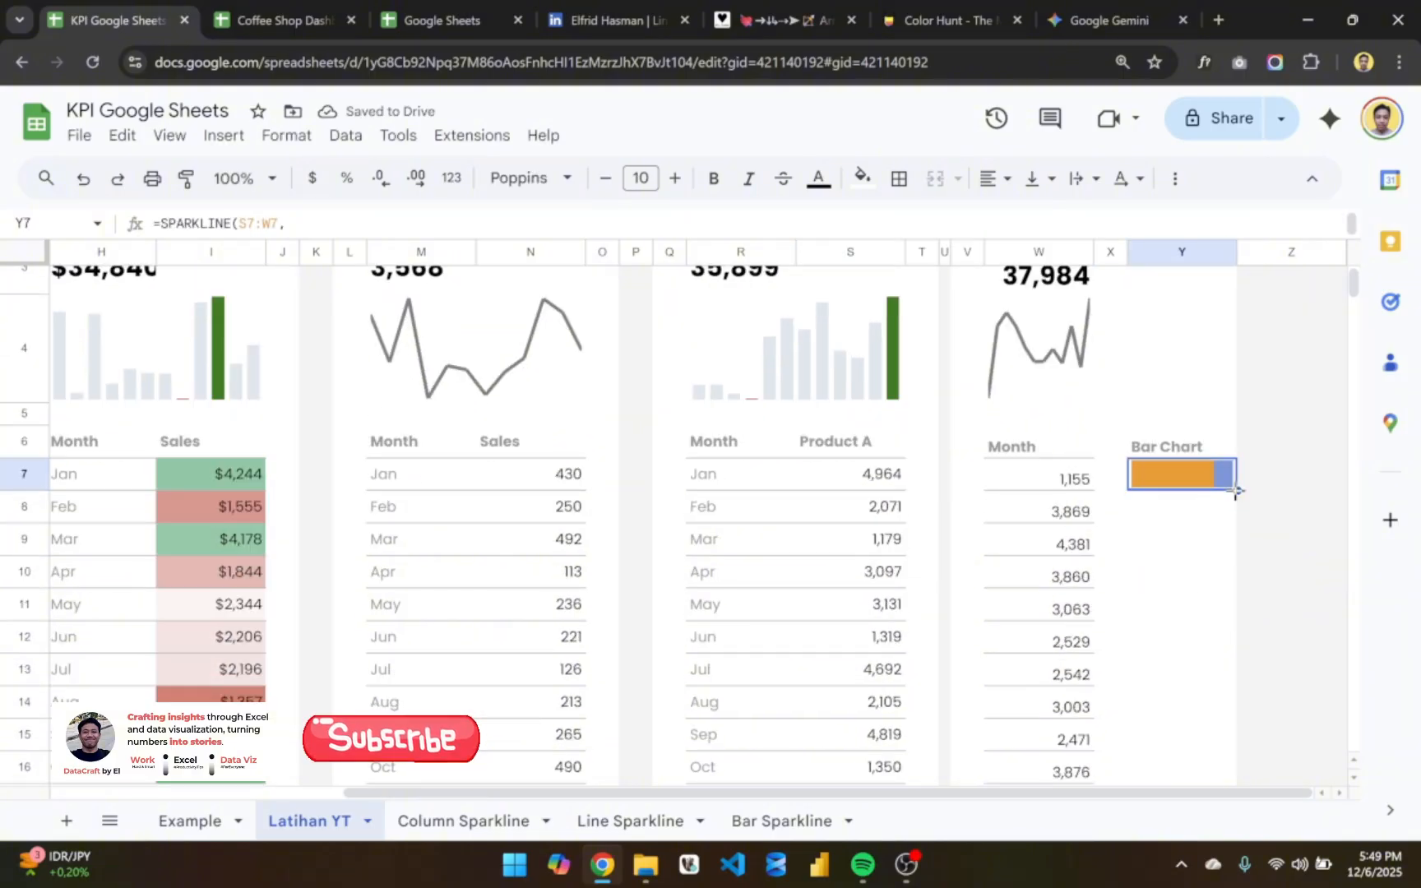
scroll(1247, 584, "down", 1)
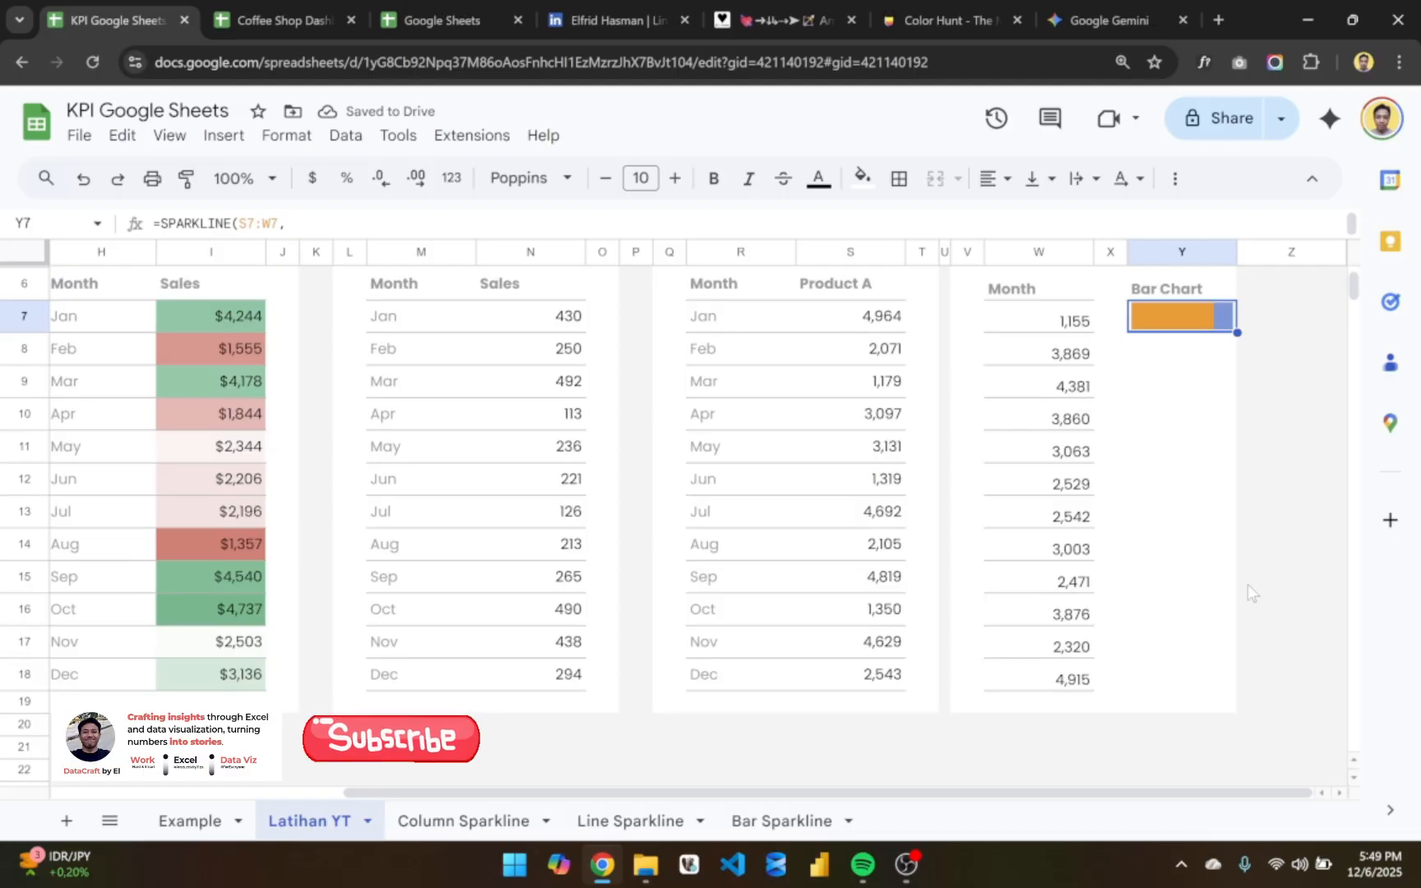
key("shift+Down")
key("shift+Down")
key("shift+Down")
key("shift+Down")
key("shift+Down")
key("shift+Down")
key("shift+Down")
key("shift+Down")
key("shift+Down")
key("shift+Down")
key("shift+Down")
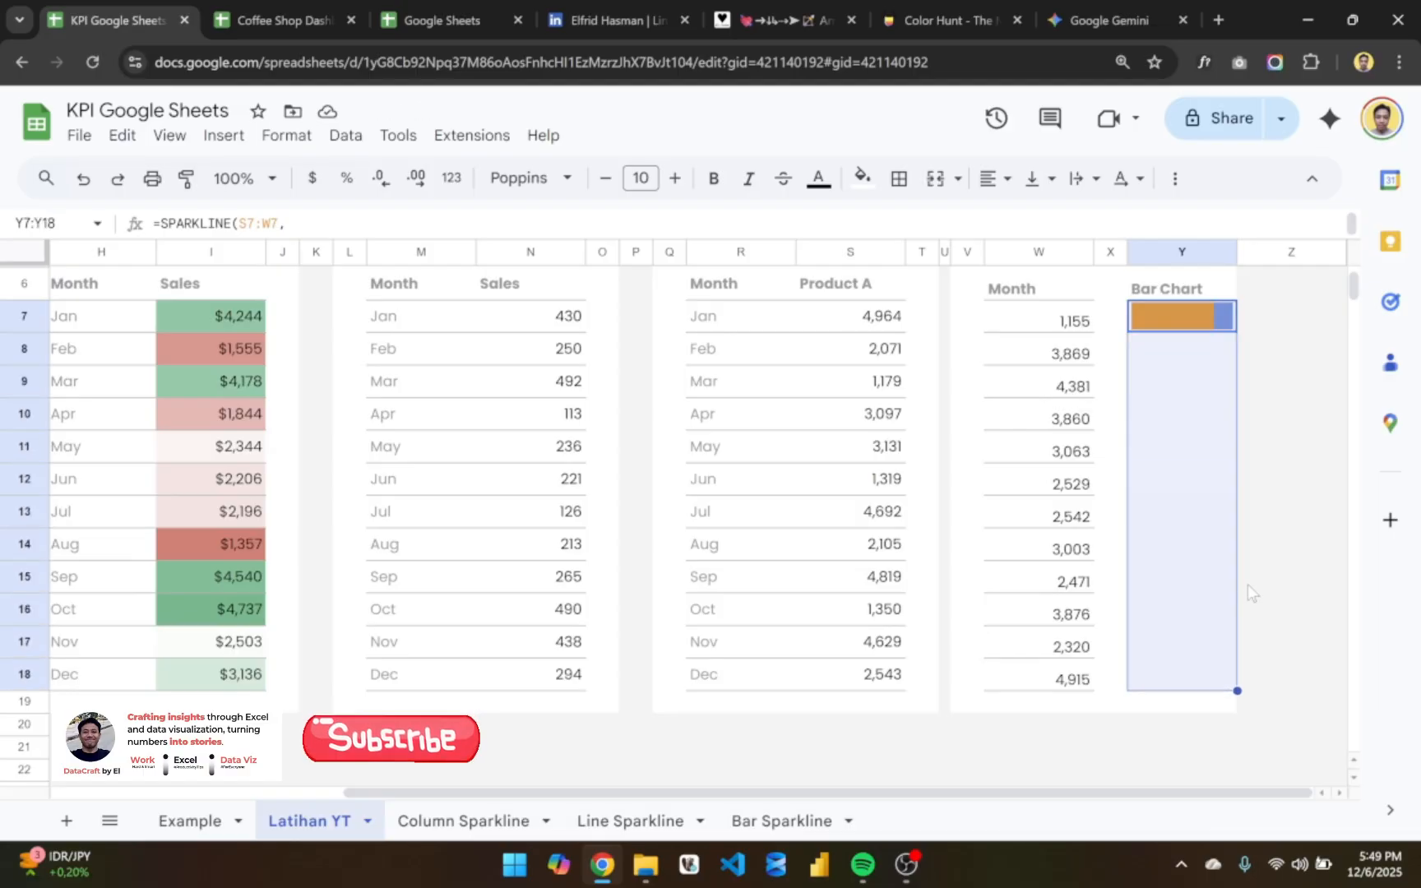
key("ctrl+d")
scroll(1266, 535, "up", 2)
scroll(1141, 511, "down", 1)
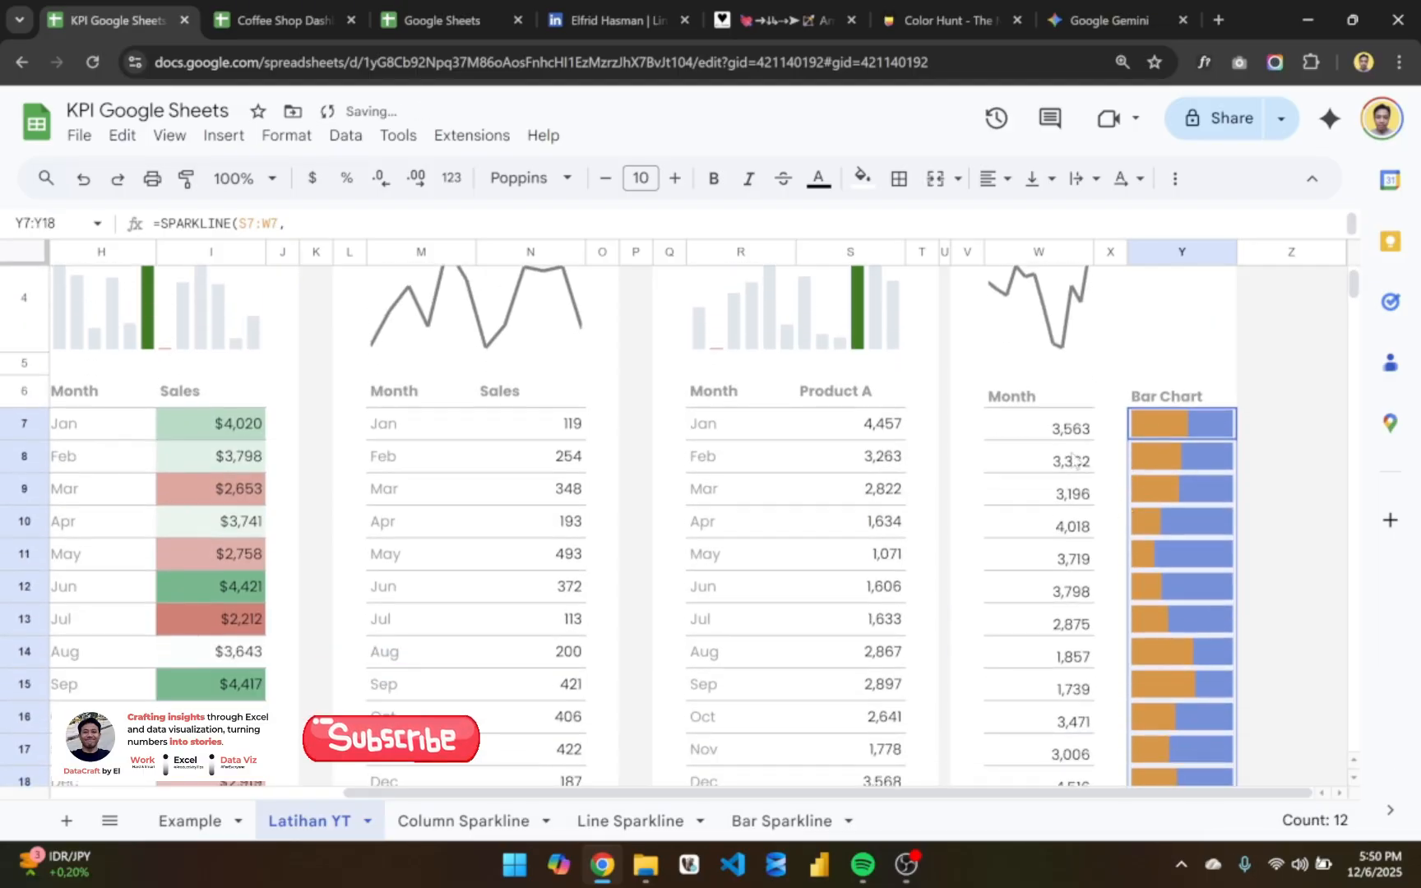
- Compare the January and May values of Product A and column W with their bar sparklines
left_click(1042, 457)
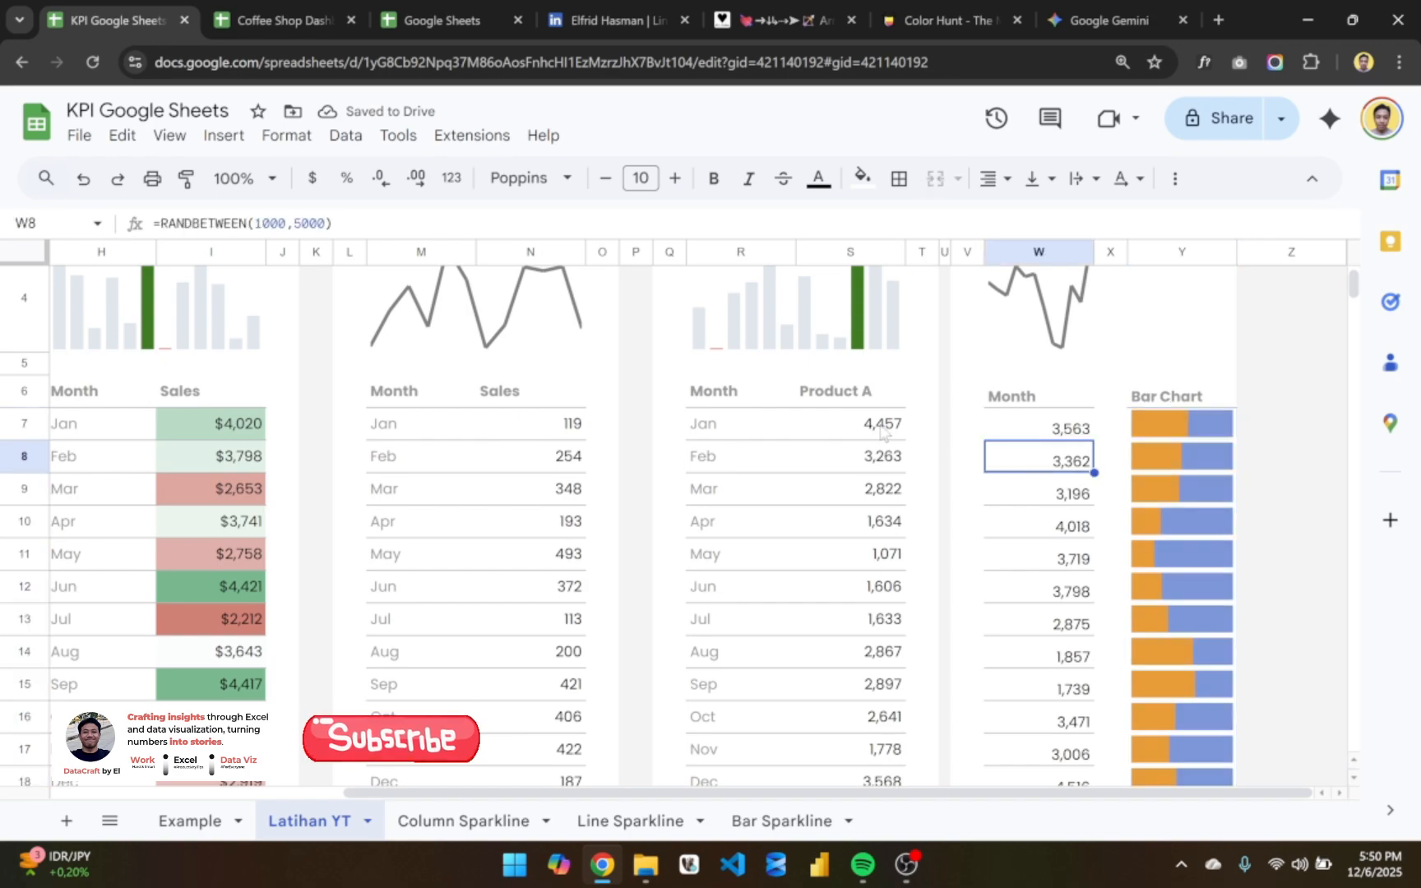
left_click(882, 429)
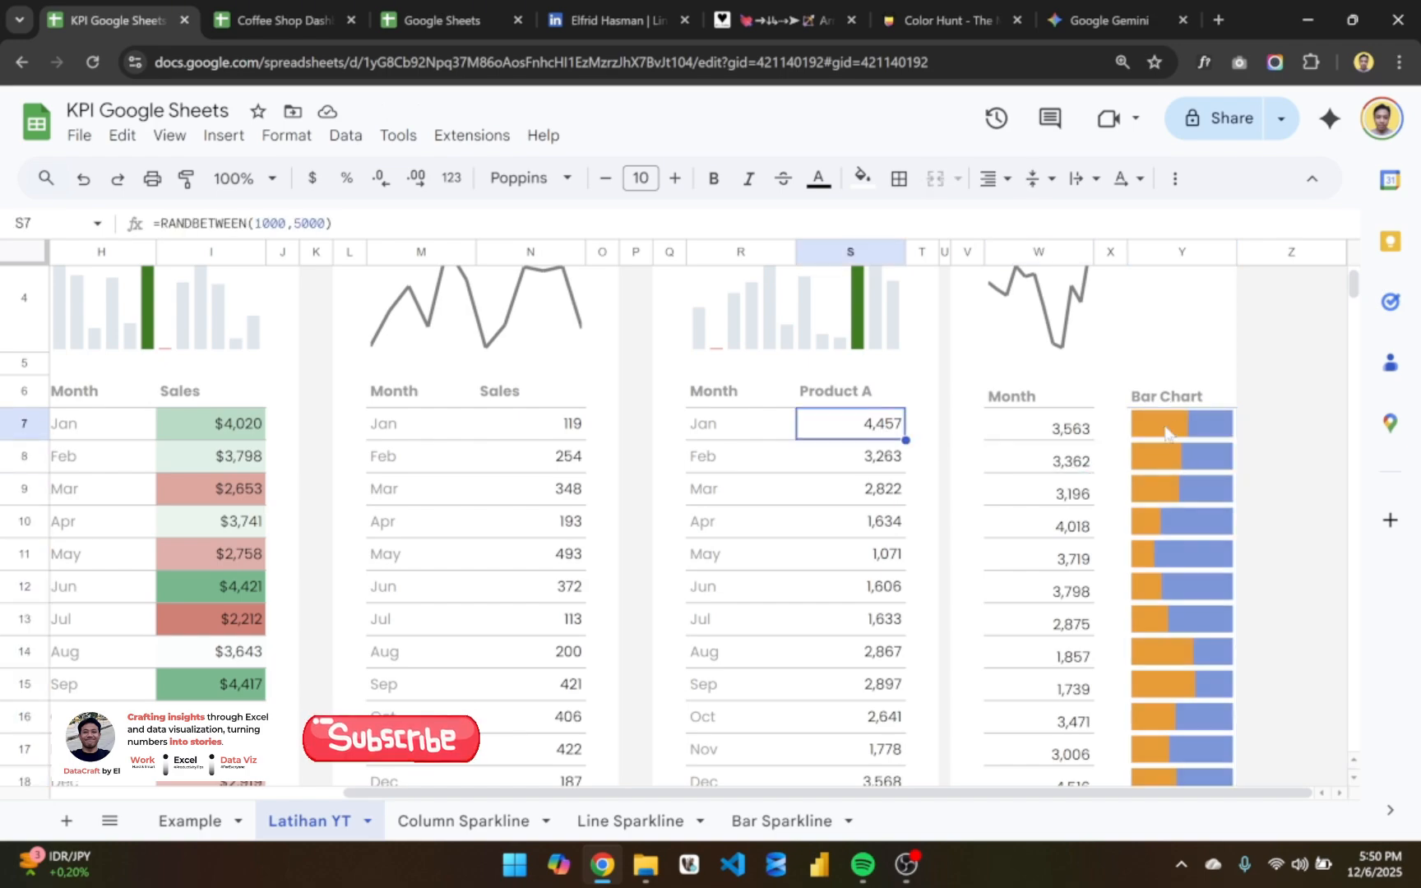
left_click_drag(884, 421, 1160, 440)
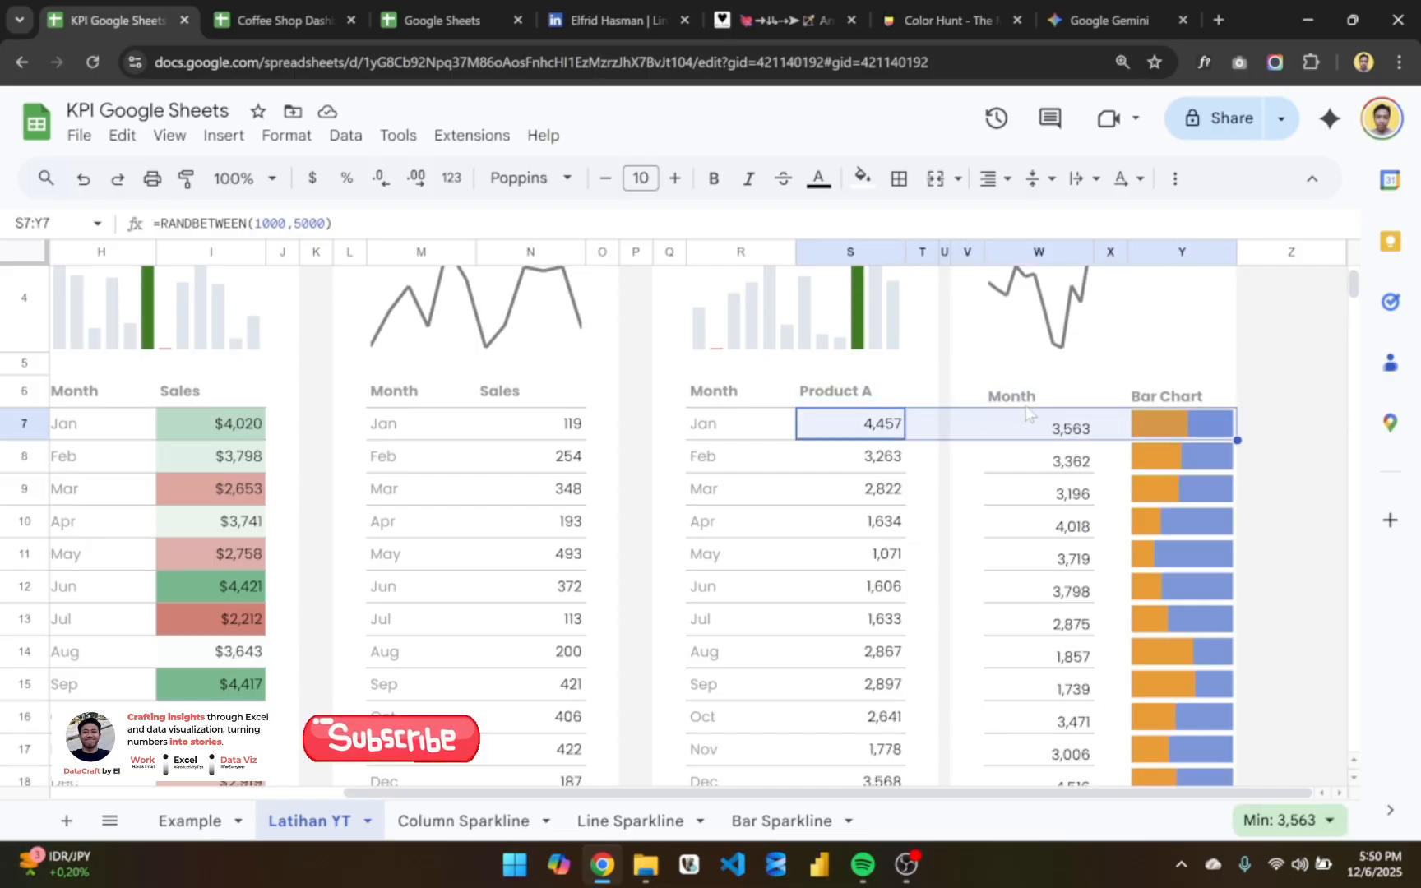
scroll(1196, 553, "down", 2)
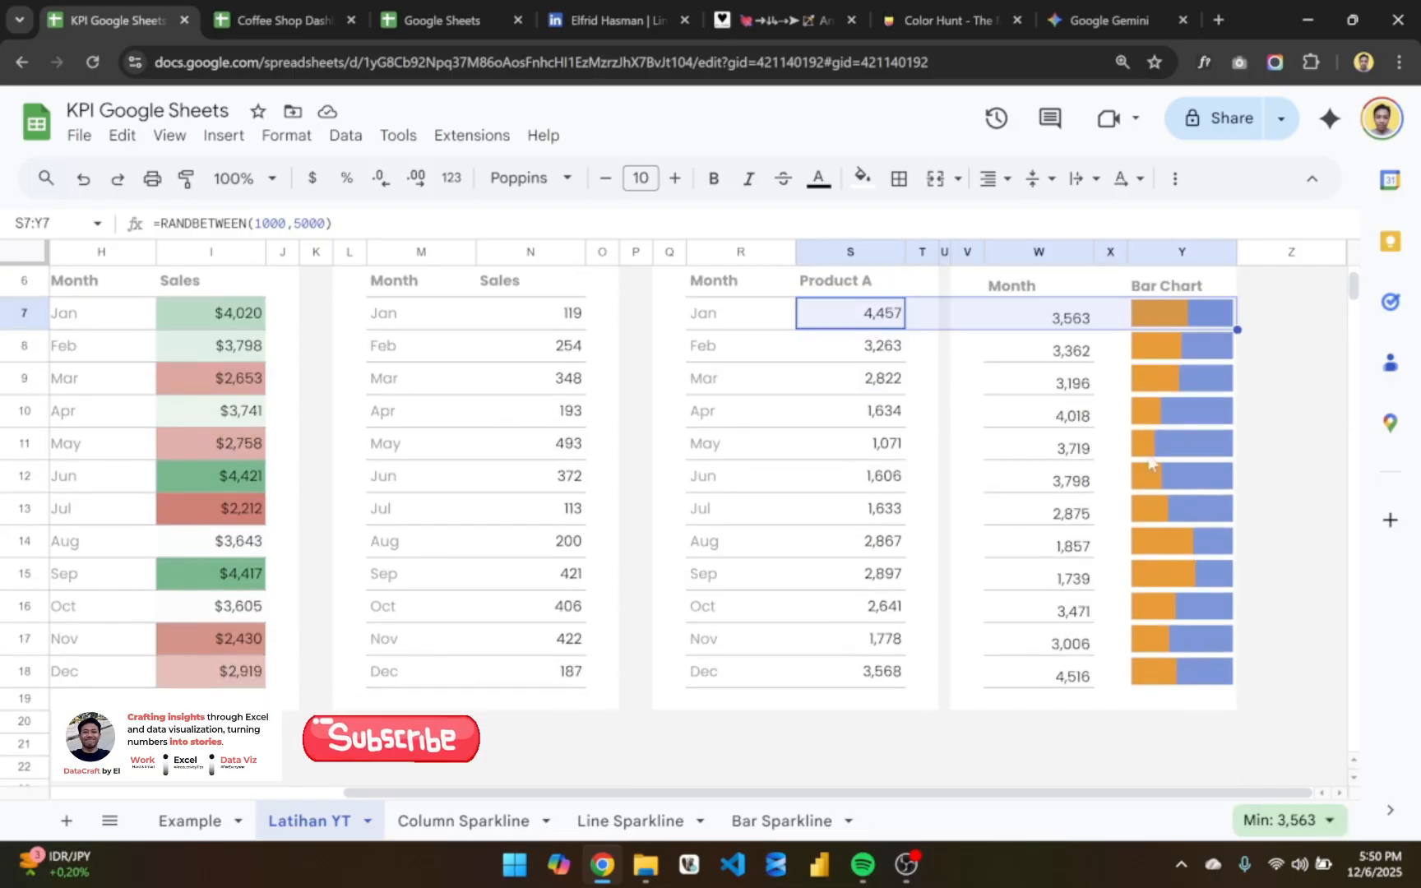
left_click_drag(783, 454, 1068, 461)
scroll(1069, 460, "up", 3)
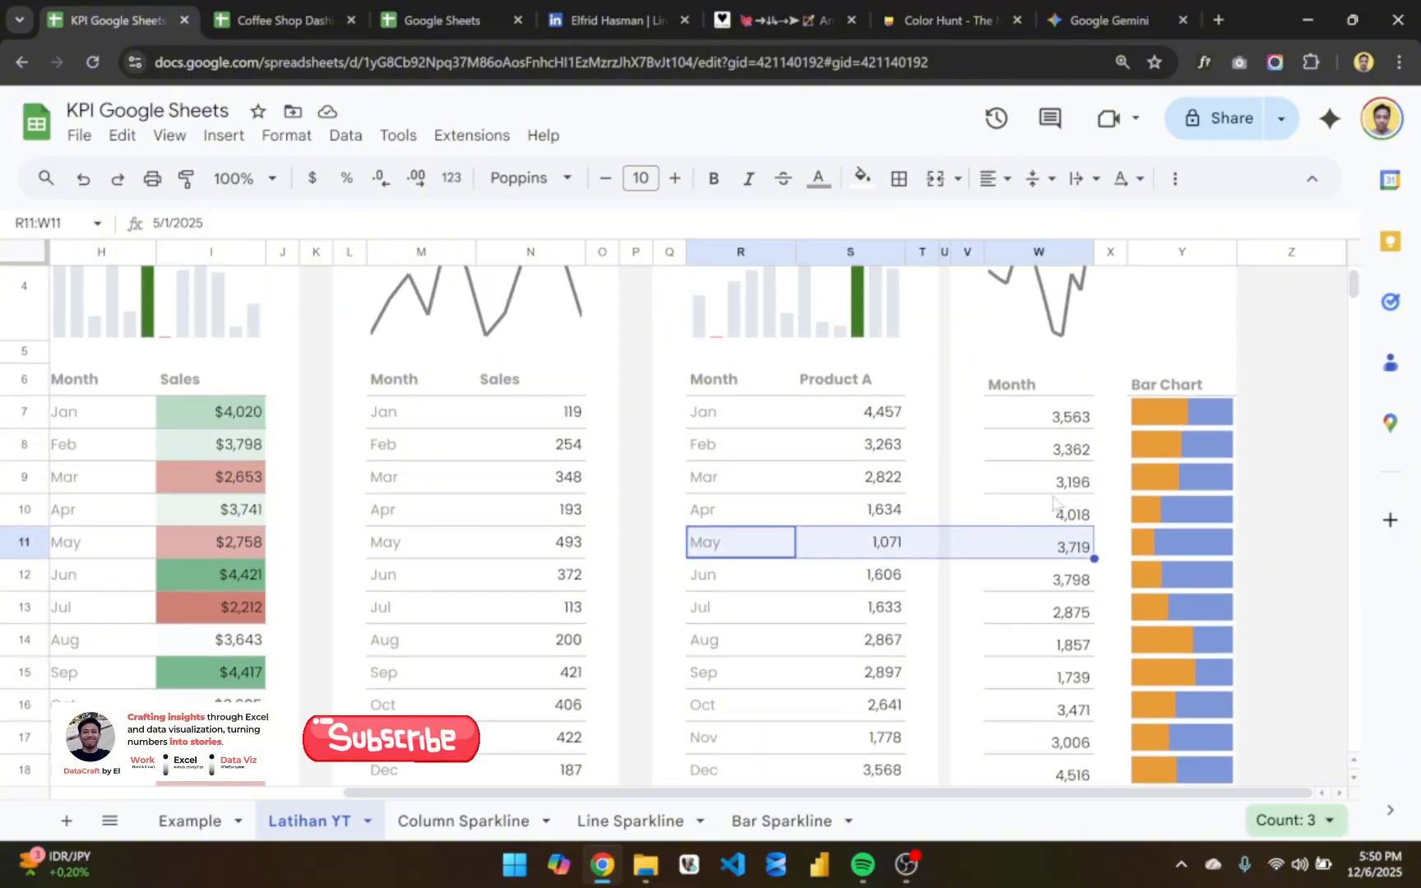
- Copy the Product A header into W6, replacing Month, and rename the copy Product B
left_click(1060, 462)
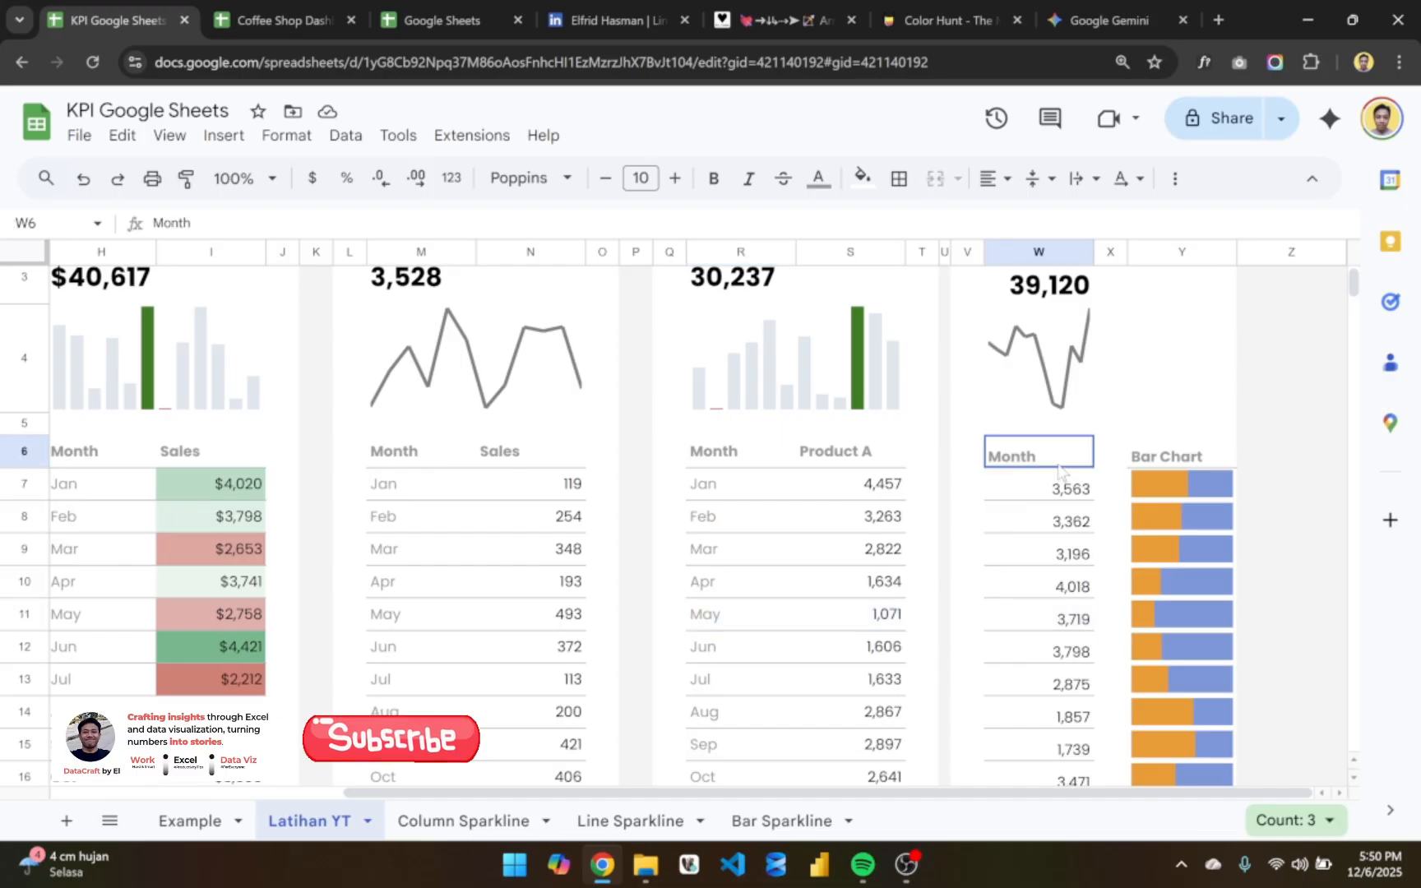
left_click(818, 469)
key("ctrl+c")
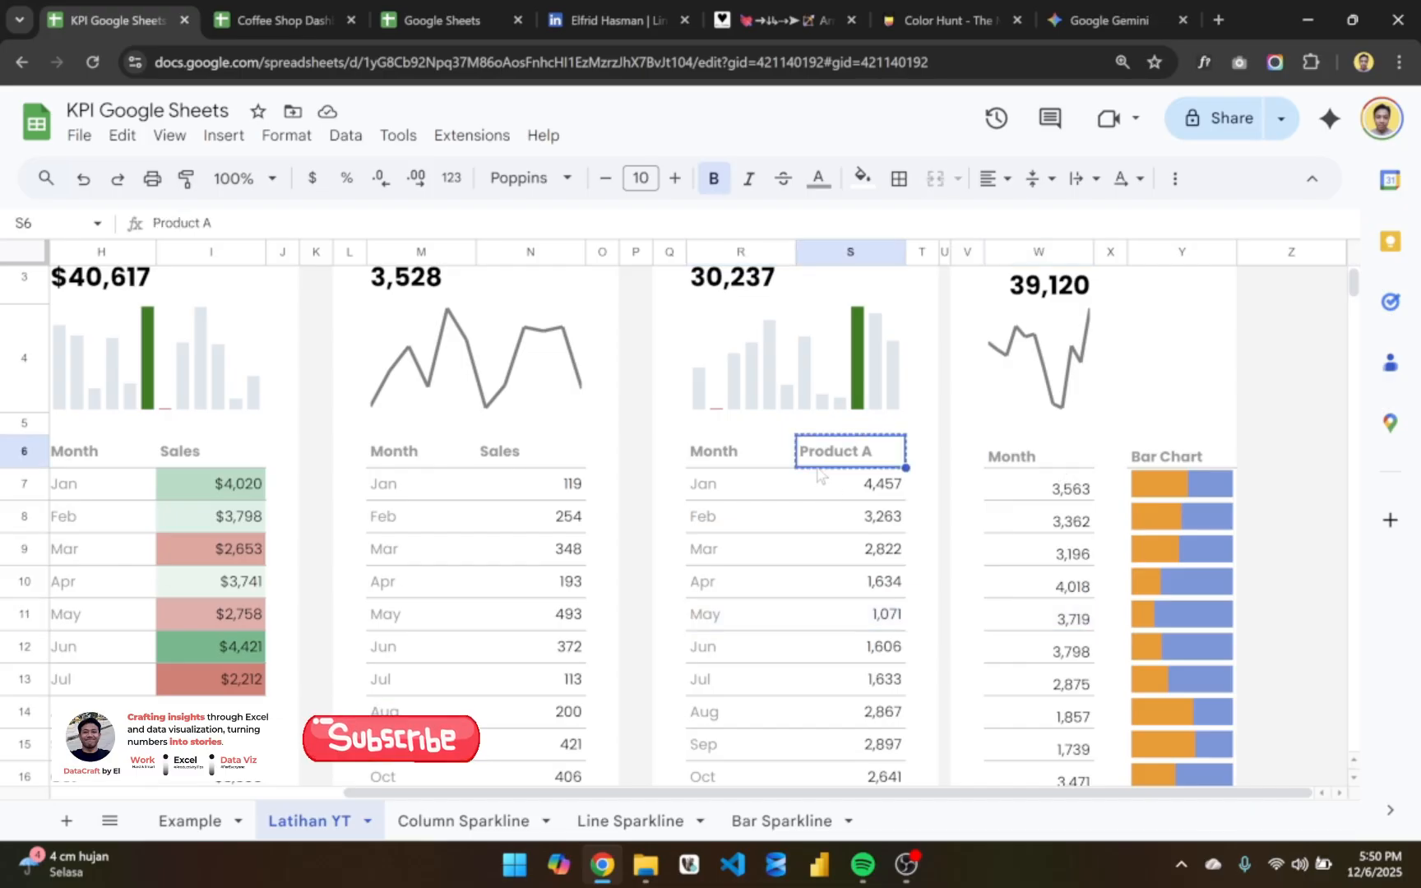
key("Right")
key("Right")
key("Right")
key("Right")
key("ctrl+v")
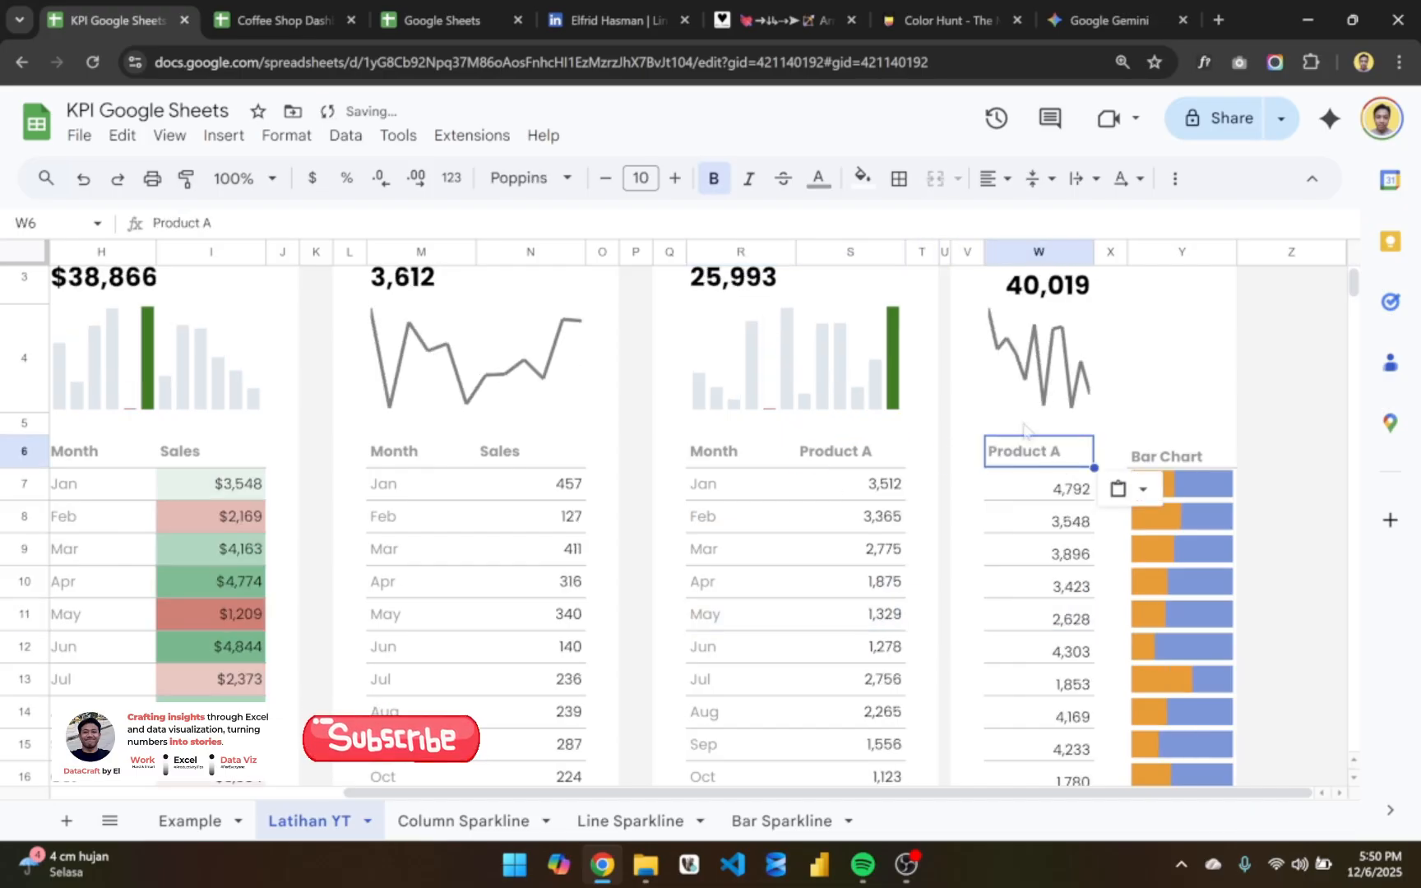
key("Return")
type("B")
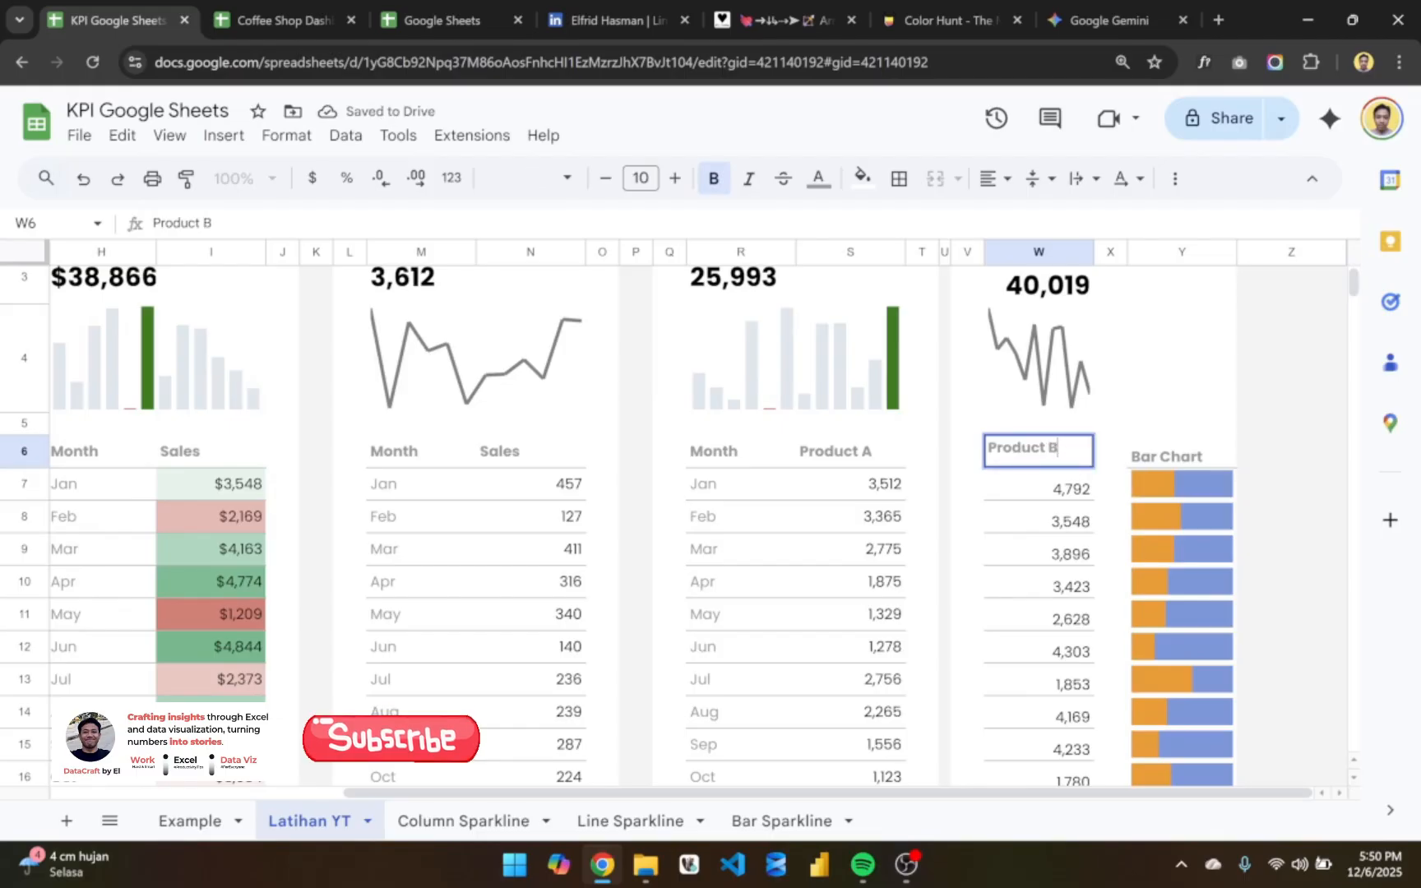
key("Return")
- Apply the formatting of the Product B header in W6 to the Bar Chart header in Y6
left_click(1176, 465)
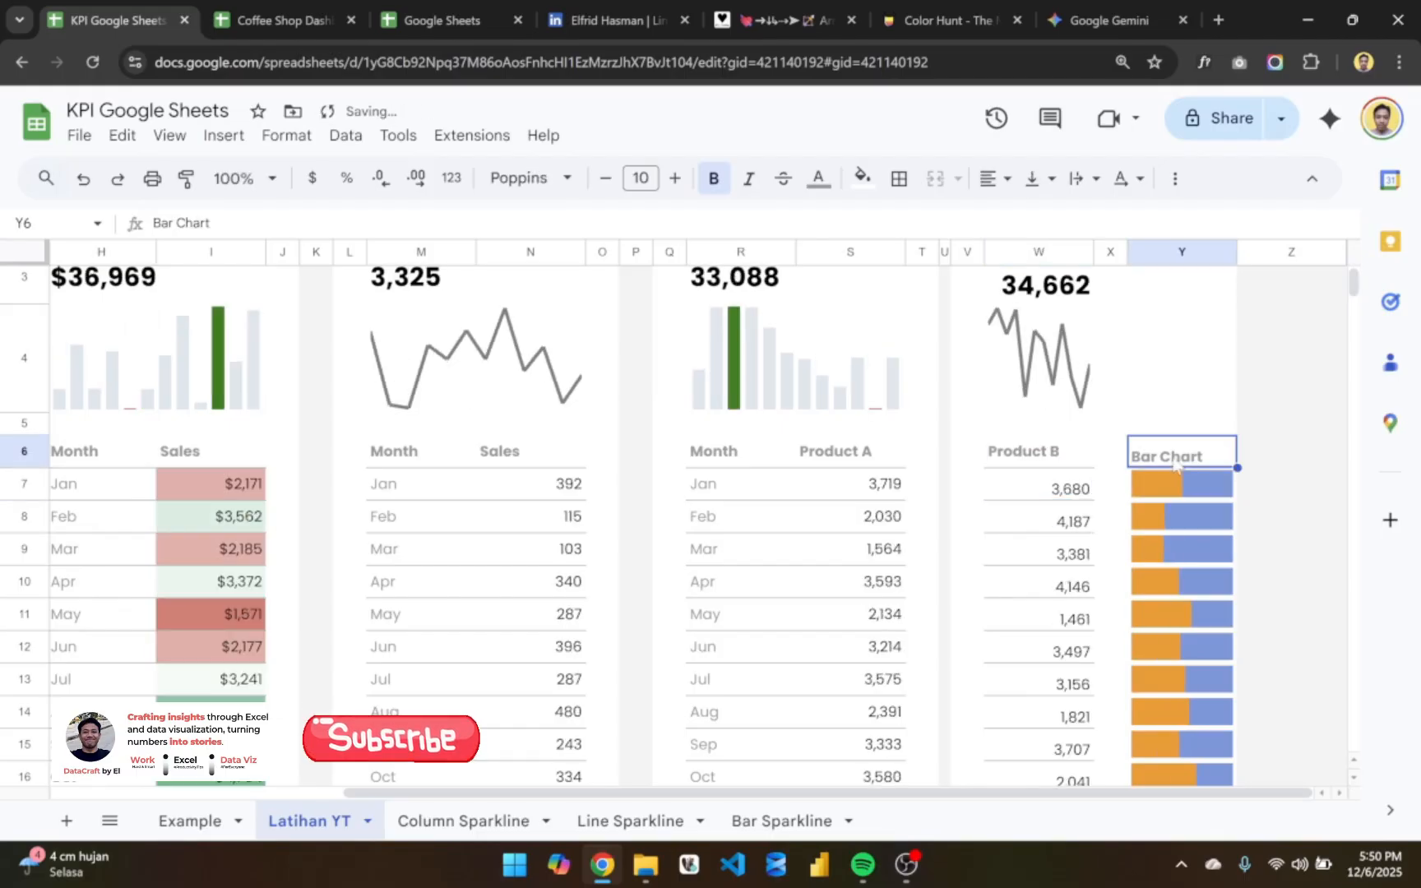
left_click(1010, 458)
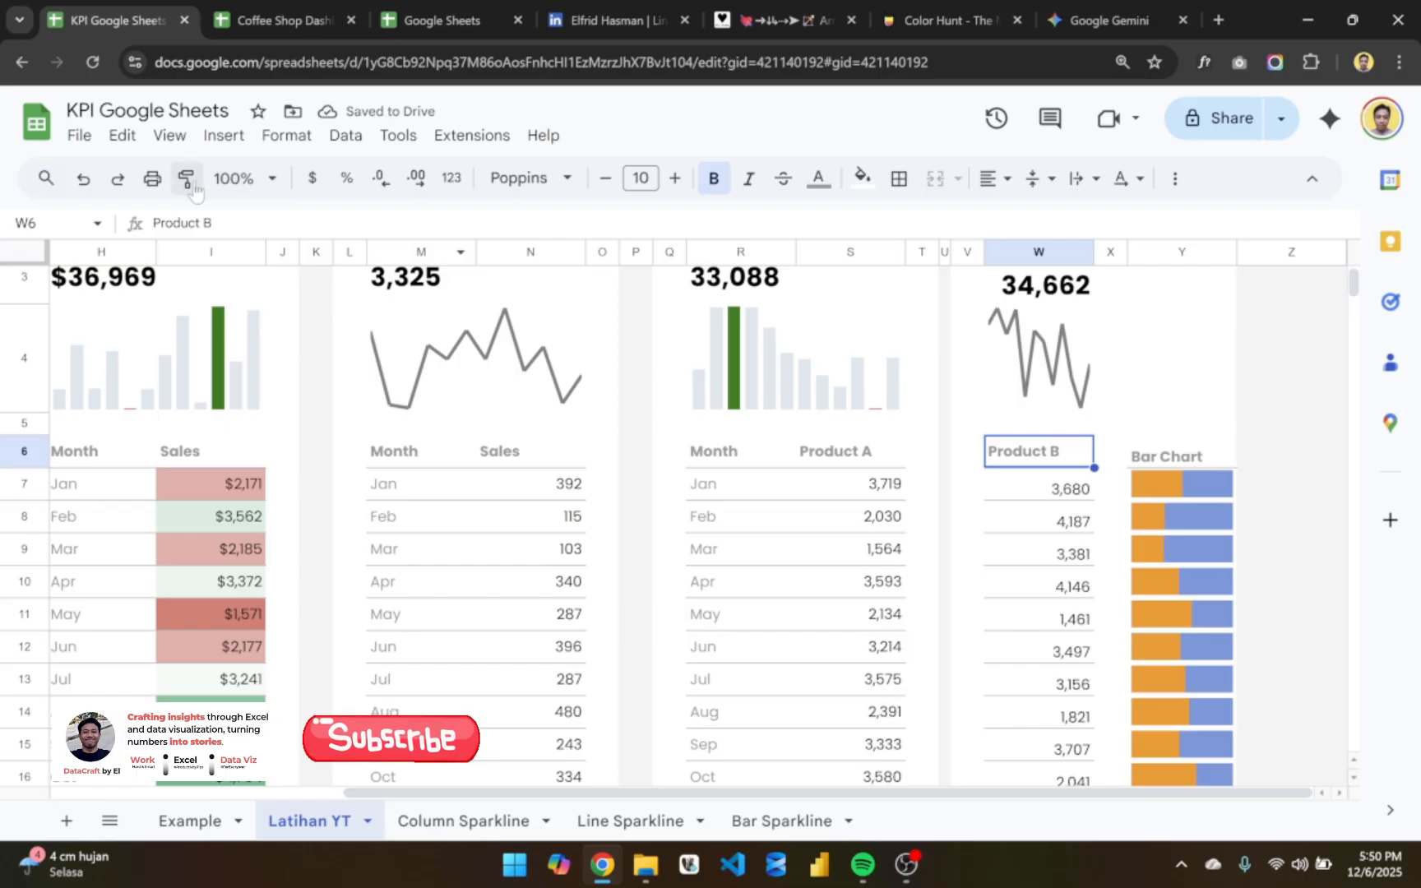
left_click(189, 181)
left_click(1158, 451)
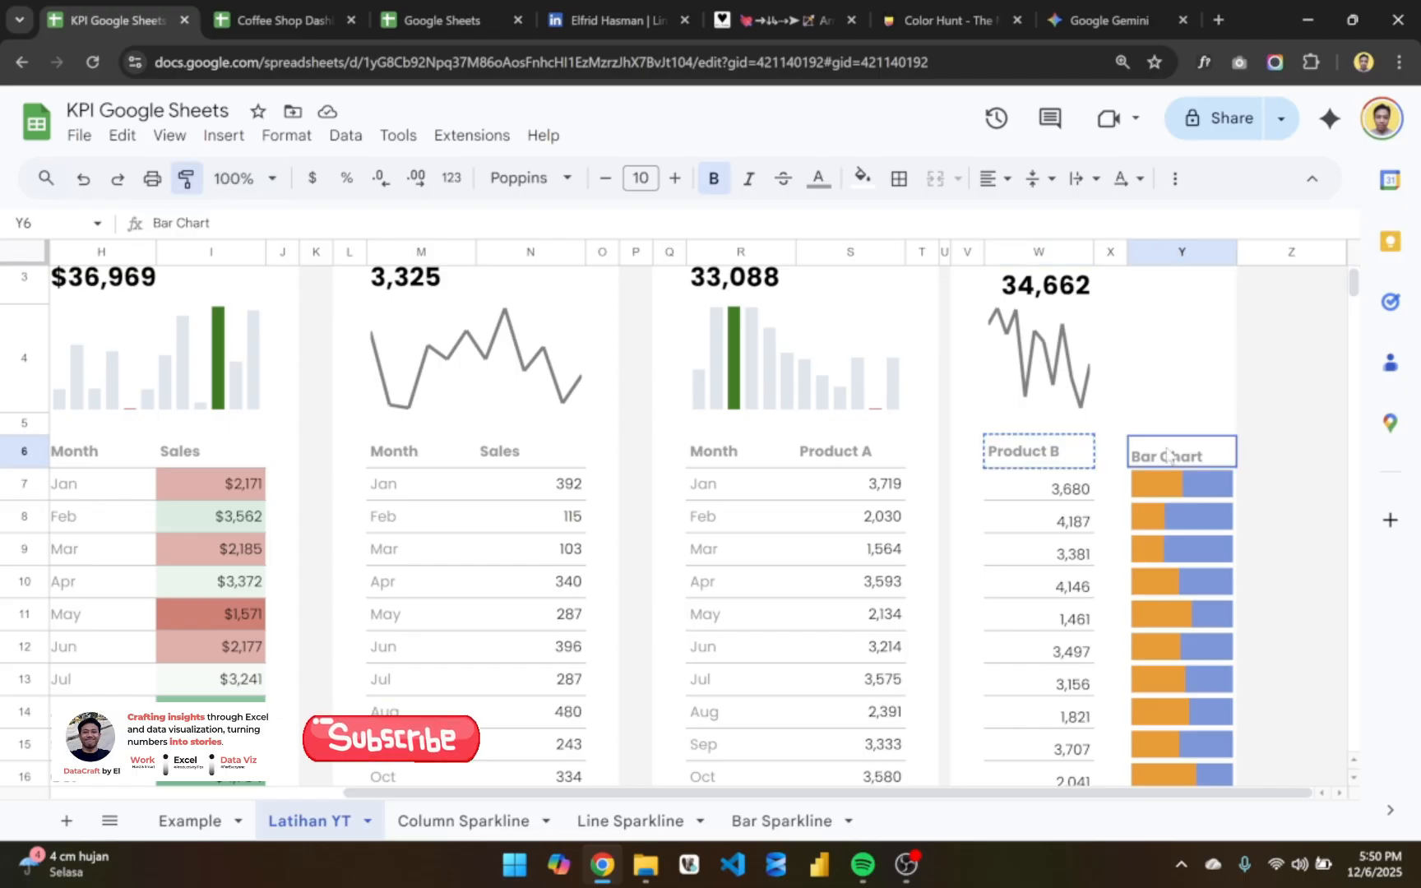
left_click(1282, 403)
scroll(1176, 428, "up", 2)
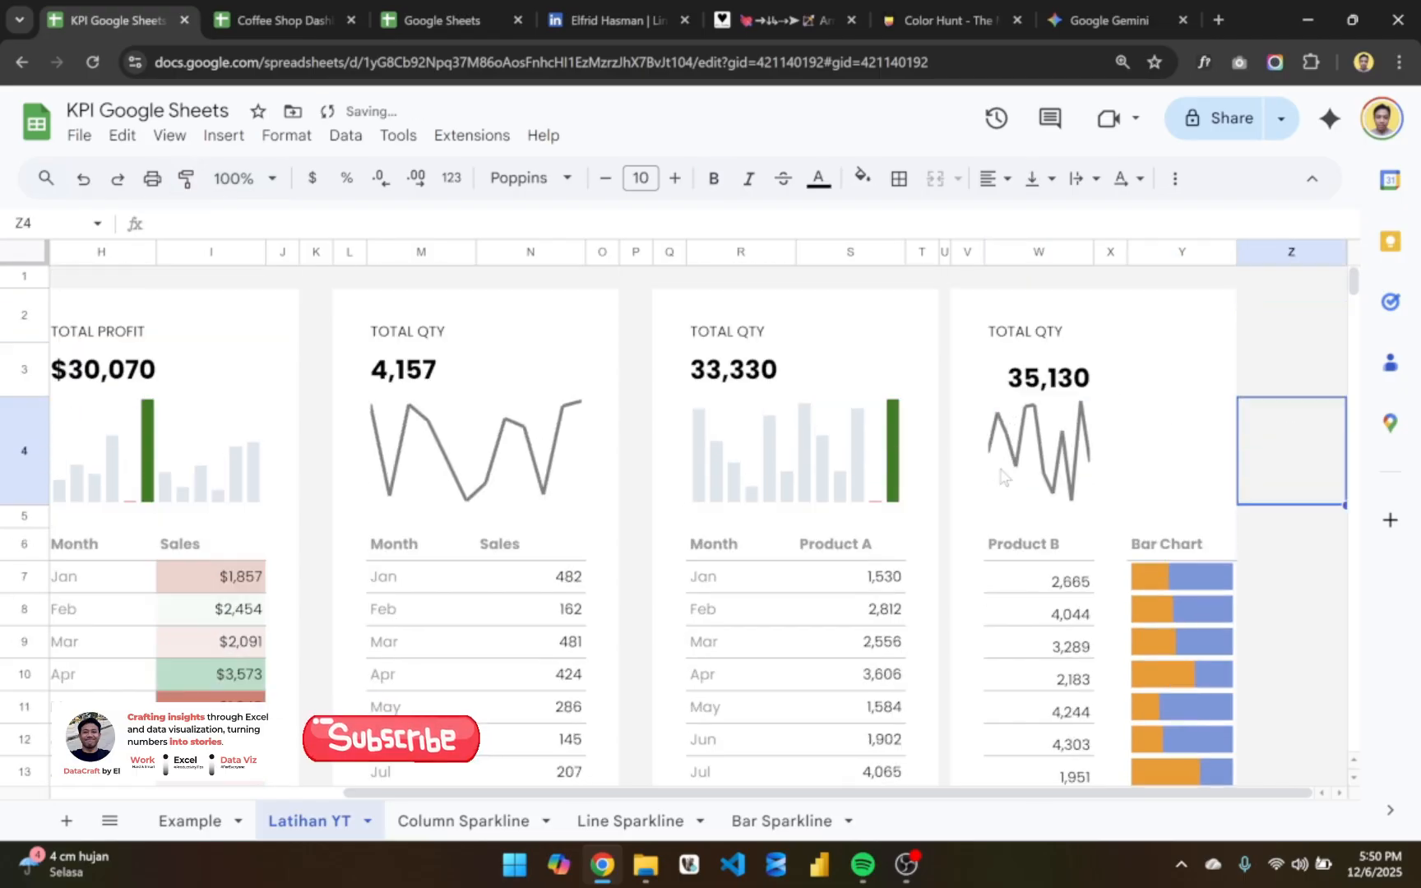
- Delete the narrow gap column U between the Product A and Product B cards
left_click(942, 252)
left_click_drag(952, 254, 978, 254)
left_click(959, 254)
right_click(959, 254)
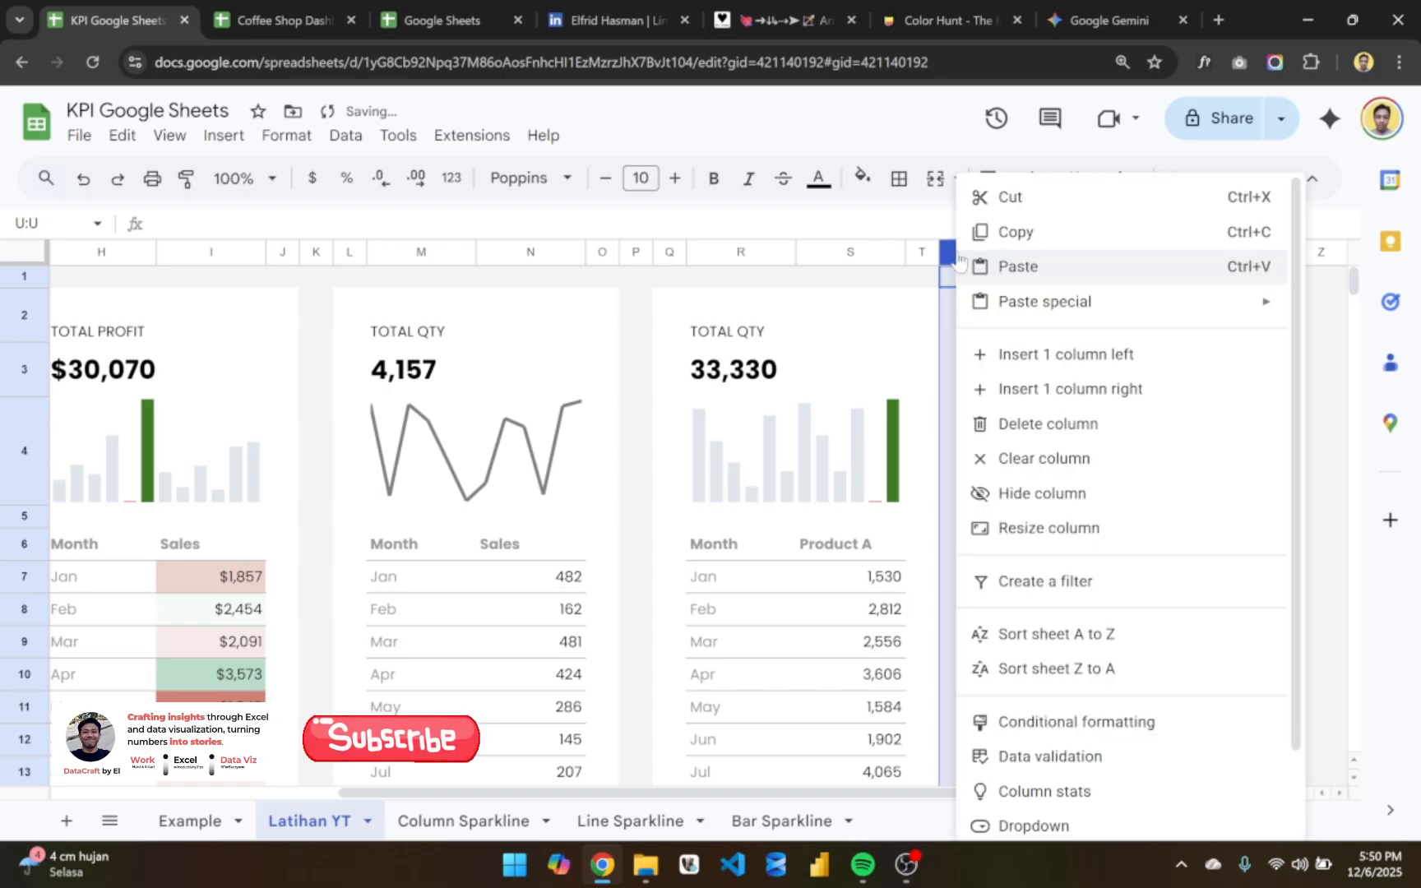
left_click(1092, 429)
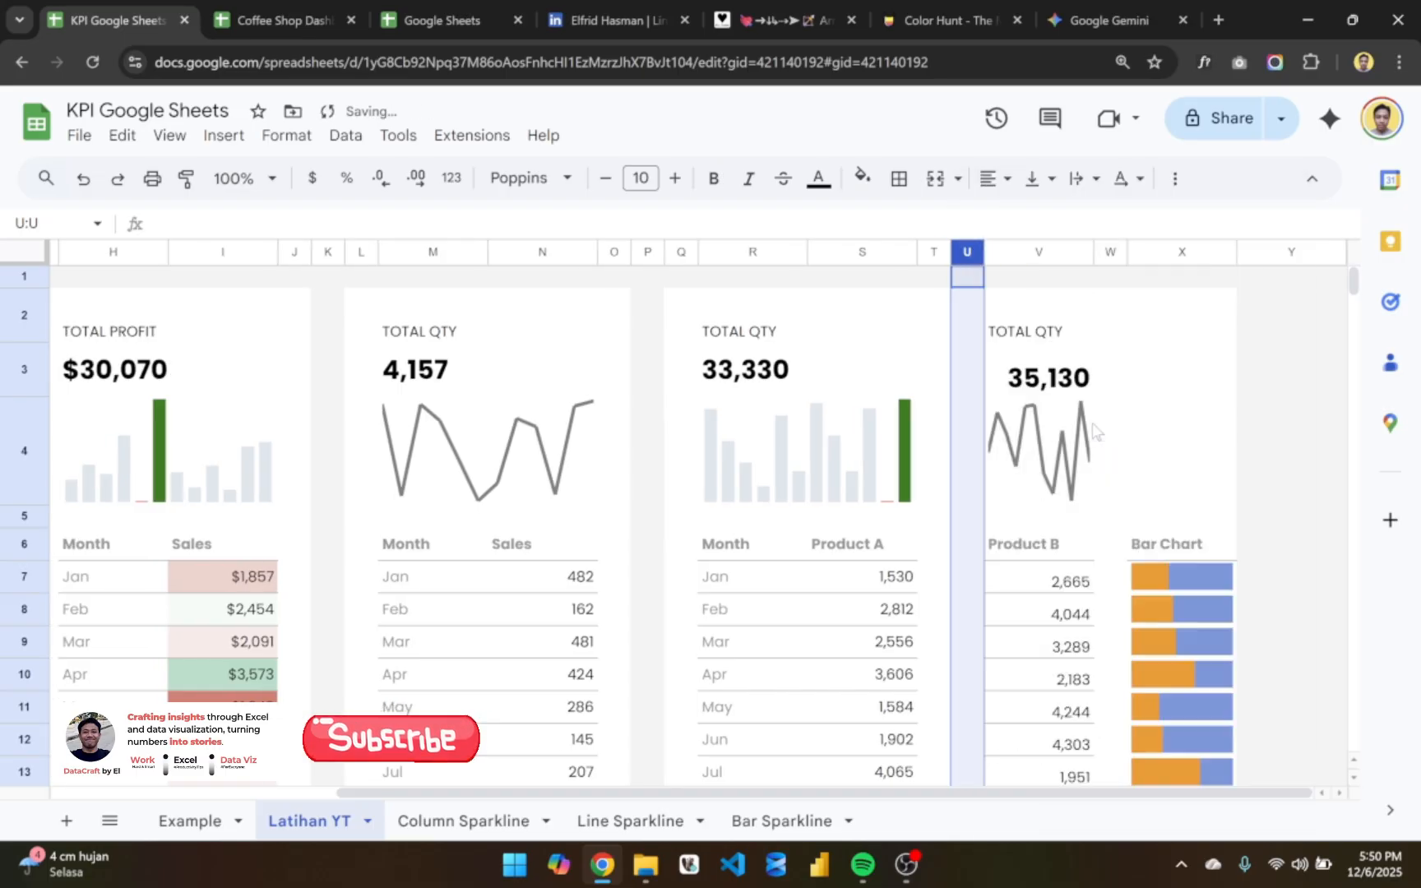
- Delete the remaining padding column U directly before the Product B column
left_click(1205, 428)
scroll(1206, 428, "down", 1)
scroll(1205, 428, "down", 1)
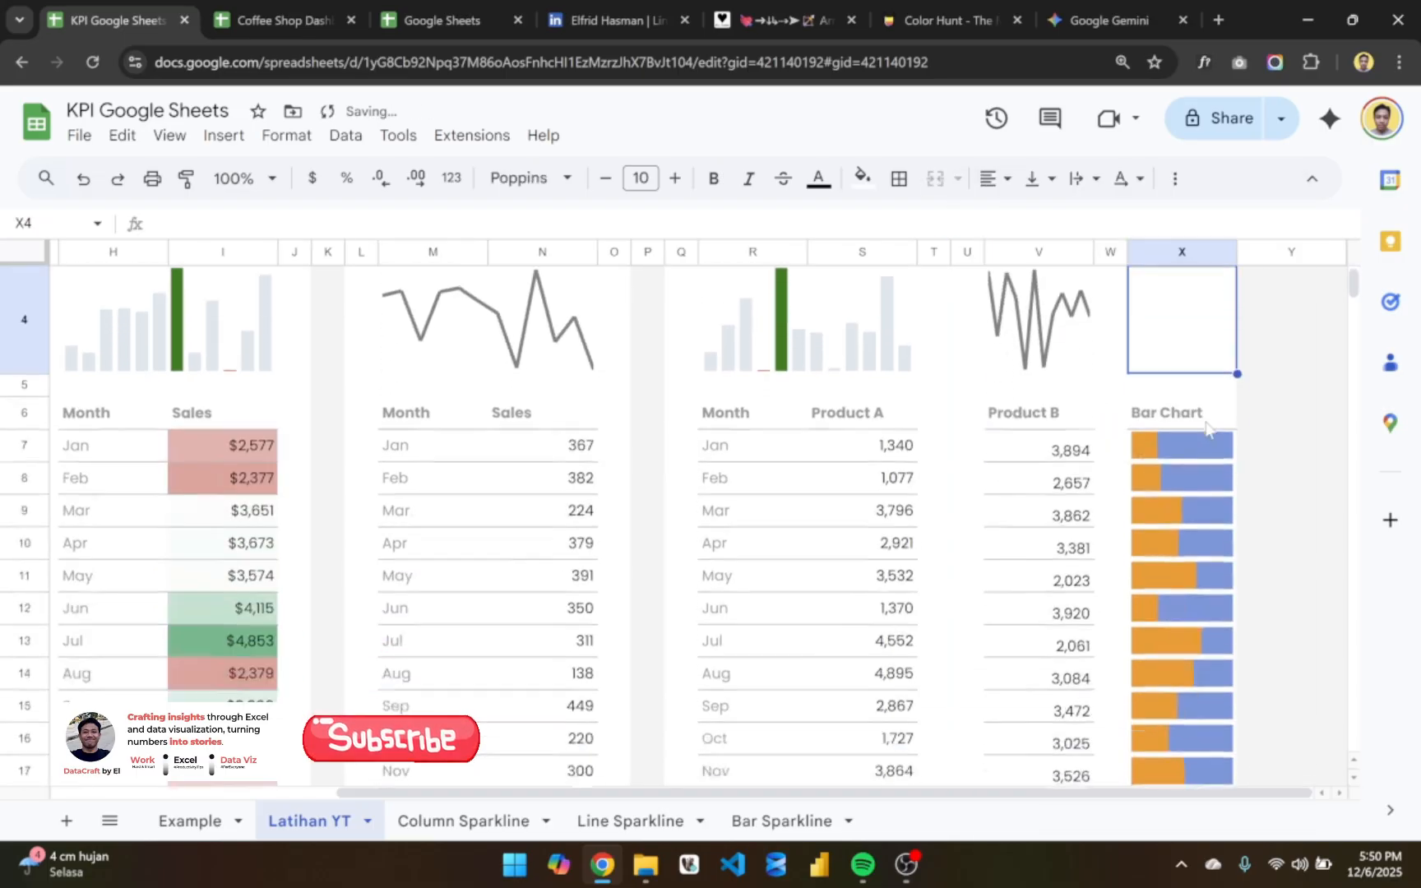
scroll(1205, 427, "up", 2)
scroll(995, 476, "down", 2)
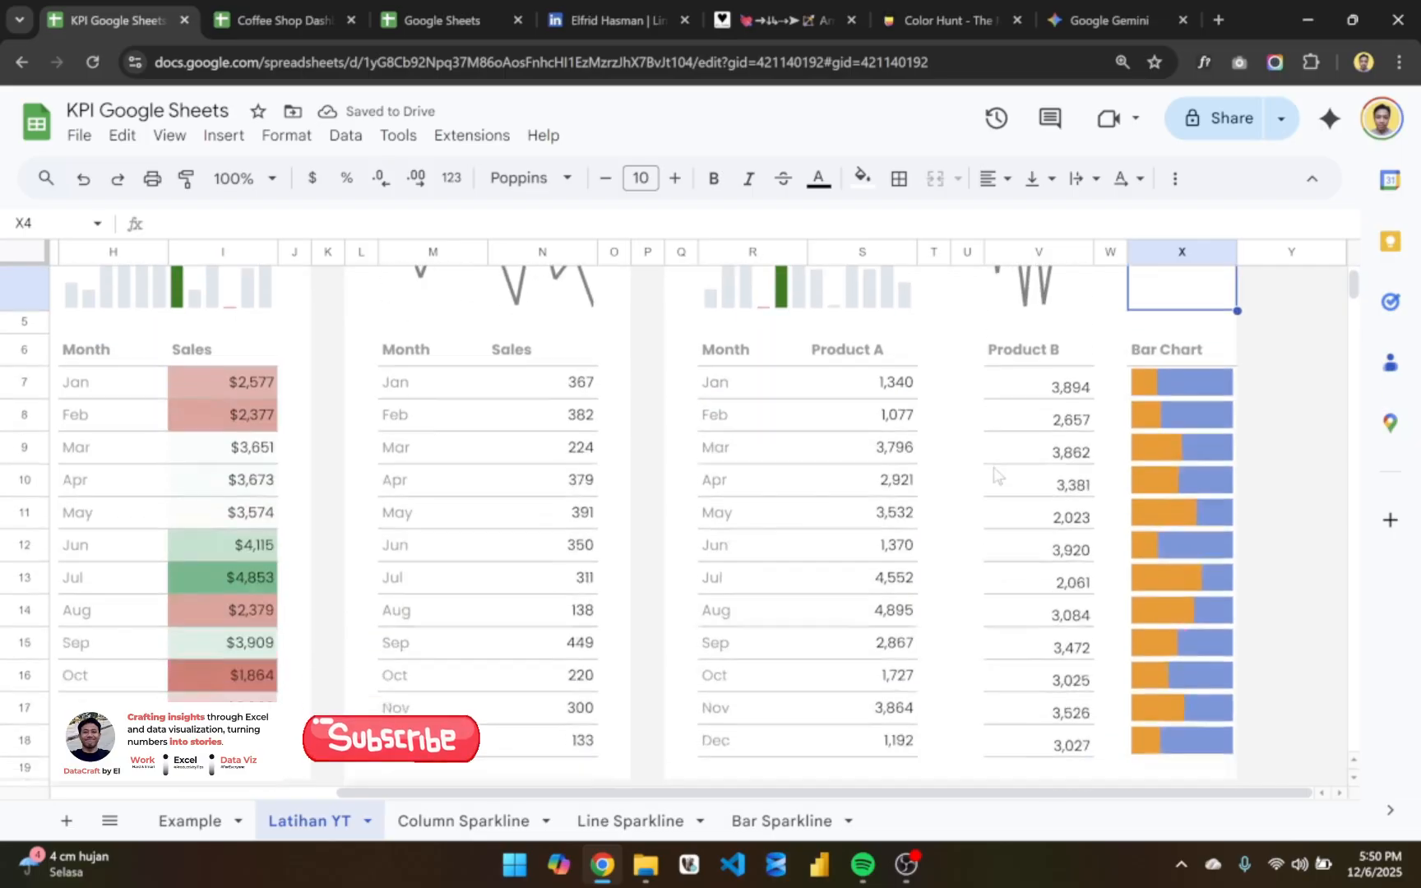
scroll(996, 476, "up", 2)
left_click(964, 253)
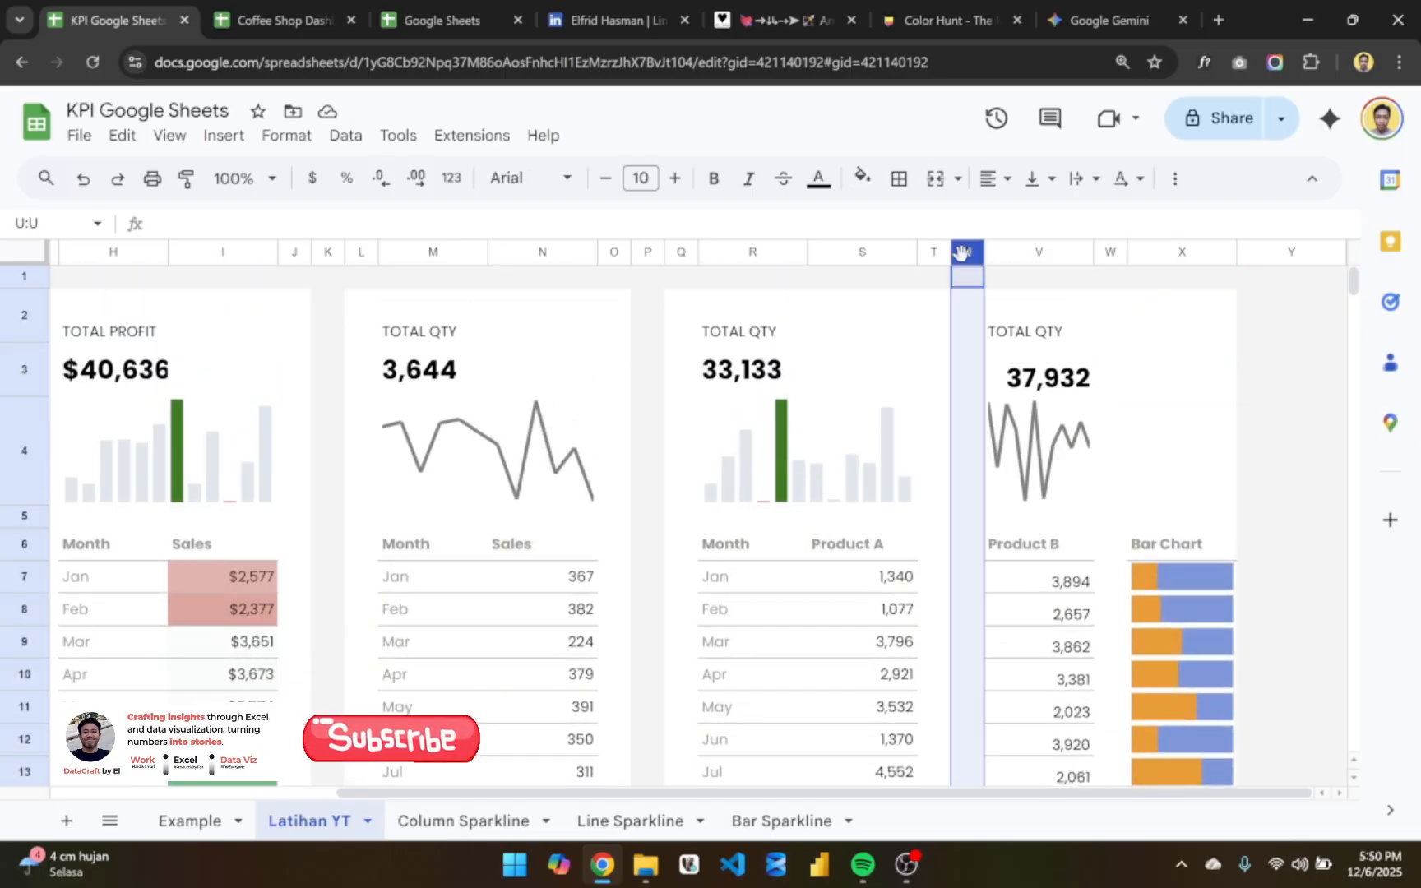
right_click(960, 253)
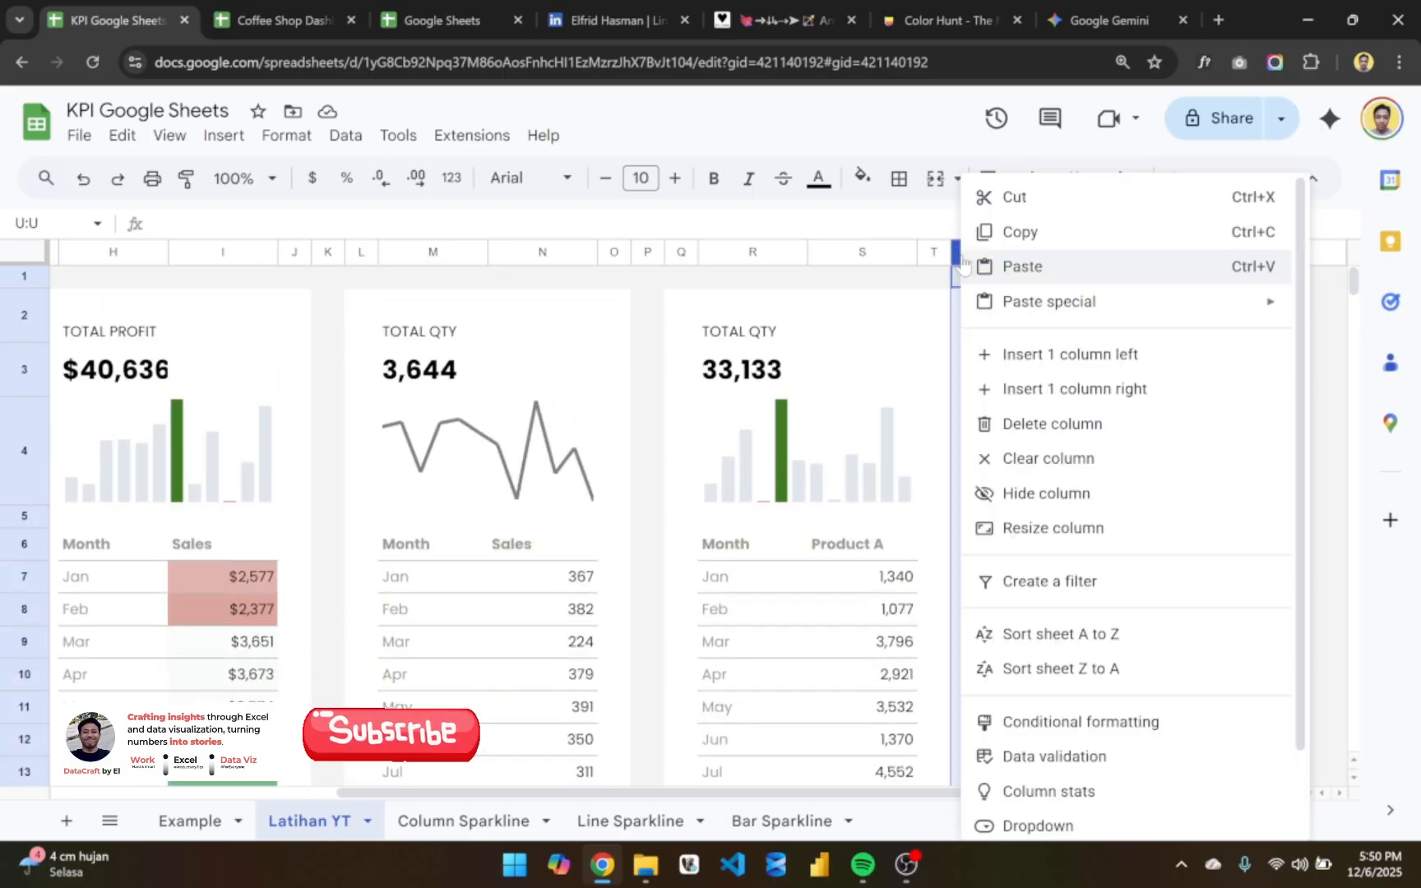
left_click(1106, 425)
left_click(1165, 479)
- Merge cells U4:W4 so the Product B line sparkline spans through the Bar Chart column
left_click(1069, 452)
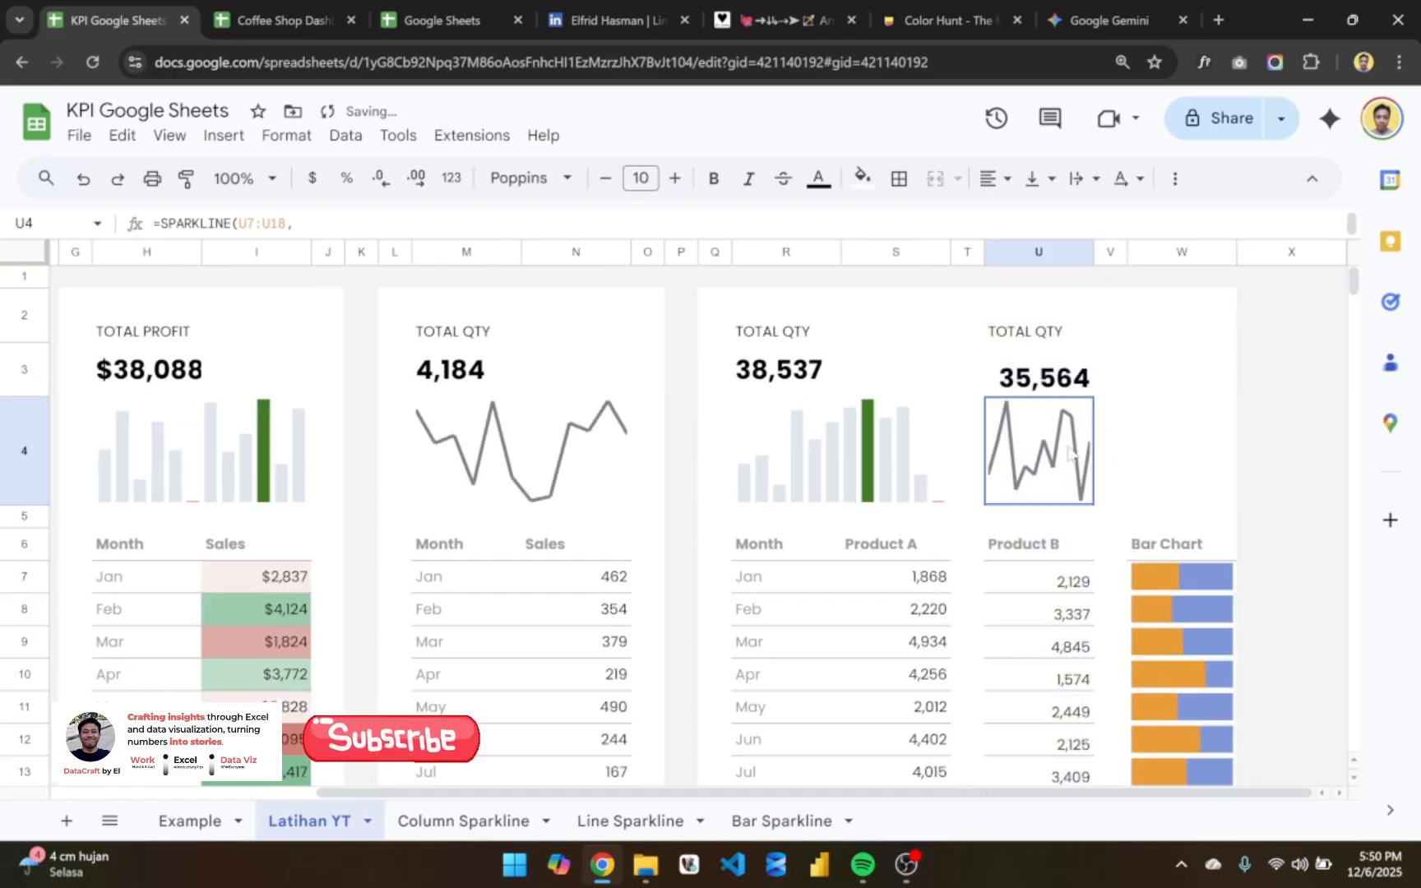
key("shift+Right")
key("shift+Right")
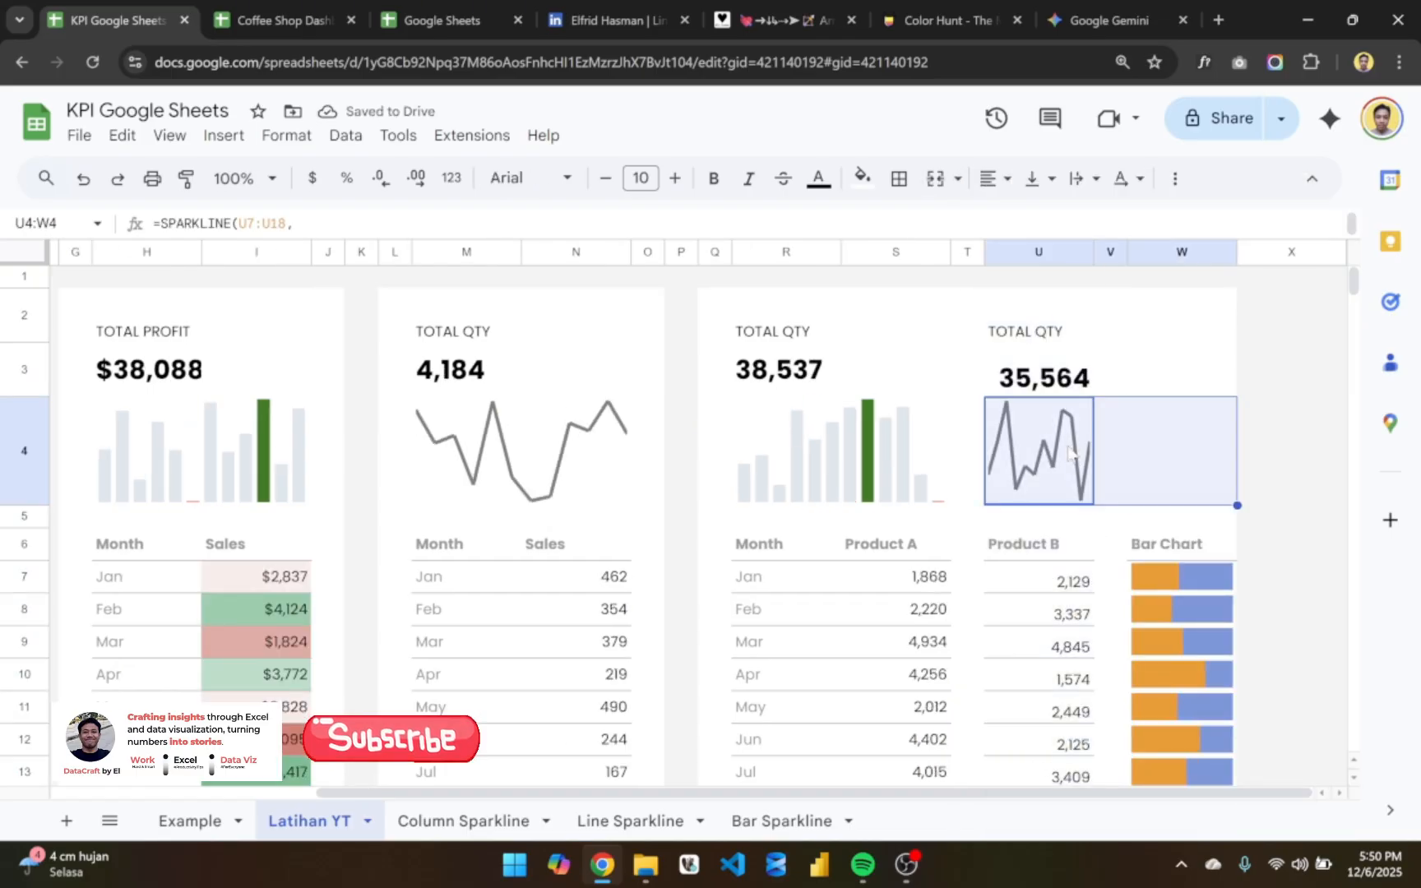
key("shift+Left")
key("shift+Right")
key("shift+Left")
key("shift+Right")
left_click(932, 185)
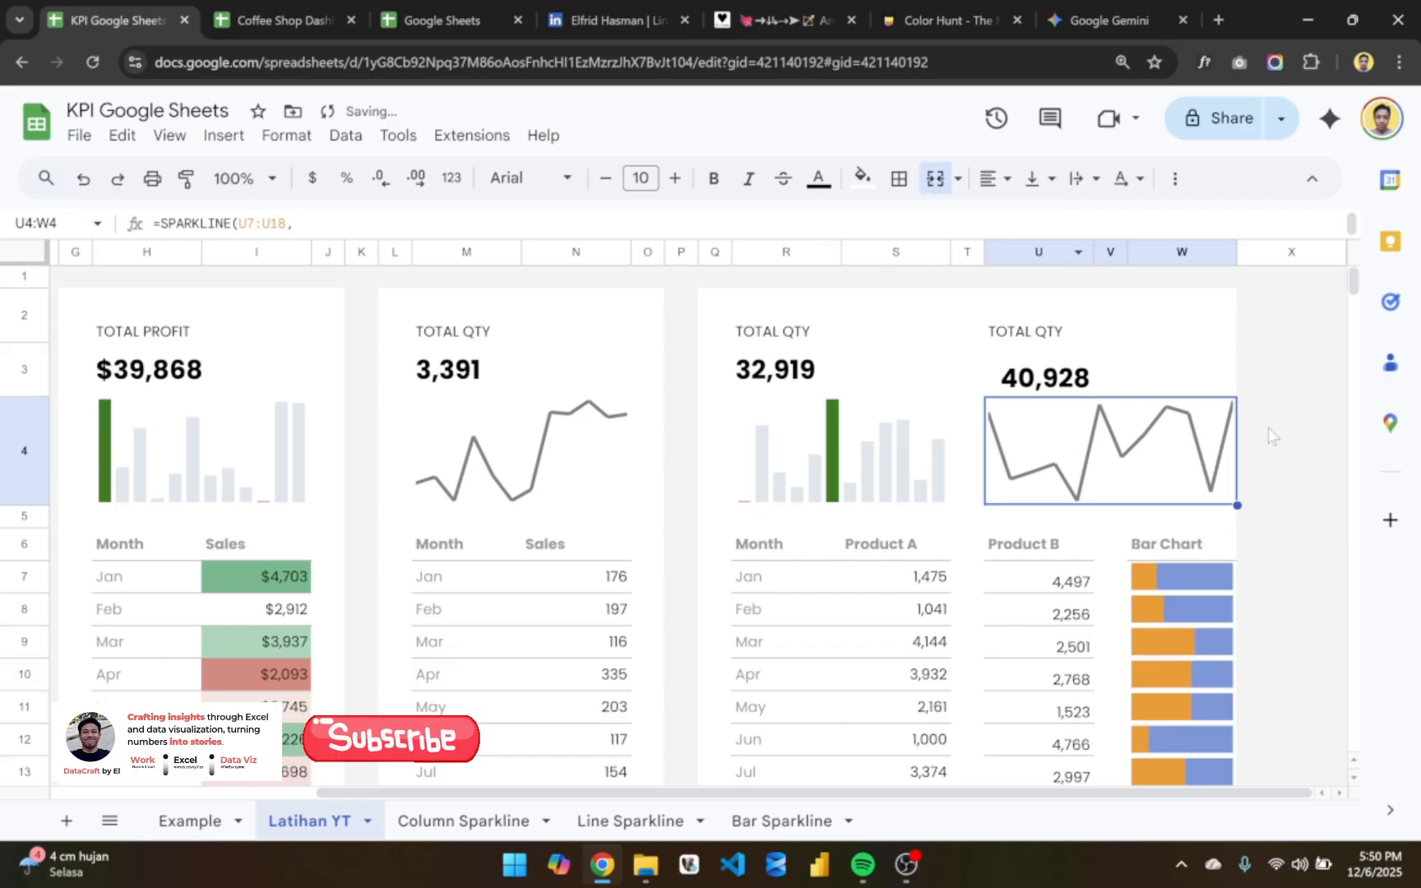
- Narrow the Bar Chart column W slightly and review the table rows beneath the sparklines
left_click_drag(1239, 254, 1213, 255)
scroll(1270, 516, "down", 2)
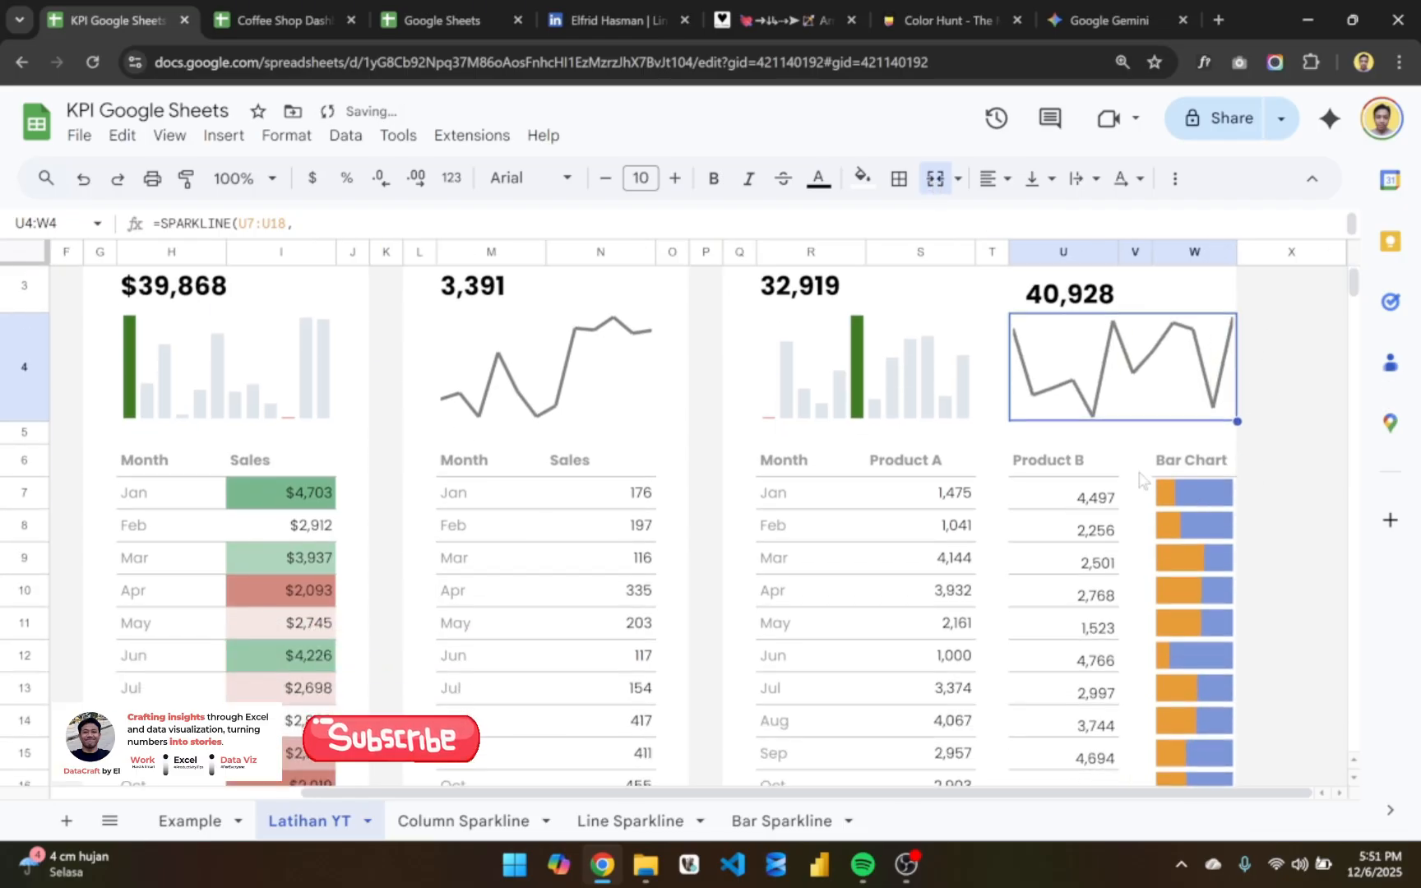
left_click(1139, 465)
scroll(1143, 313, "up", 2)
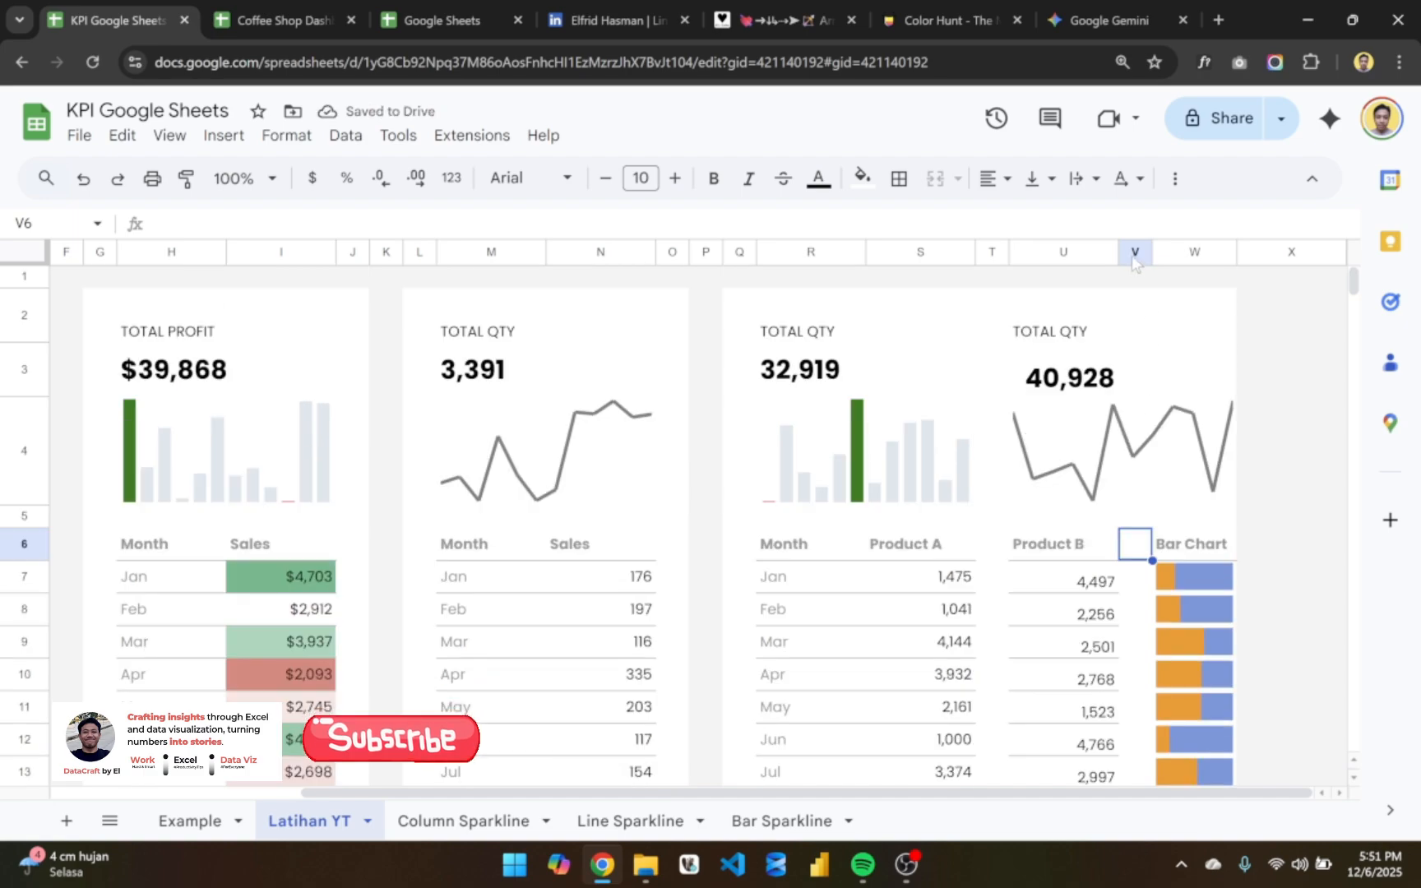
scroll(1258, 533, "down", 4)
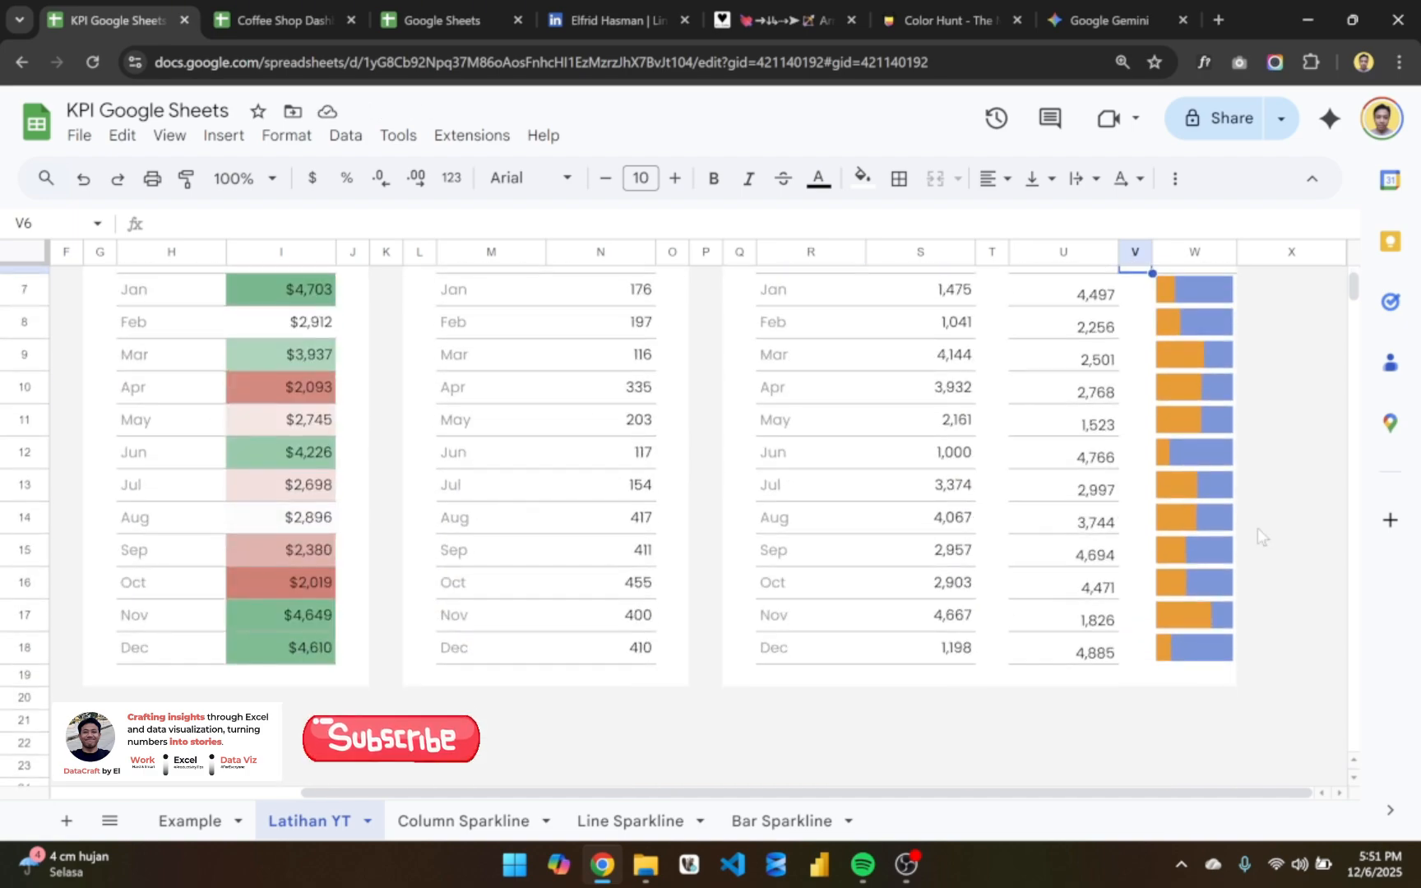
scroll(1258, 533, "up", 2)
scroll(1258, 533, "up", 1)
left_click(1062, 444)
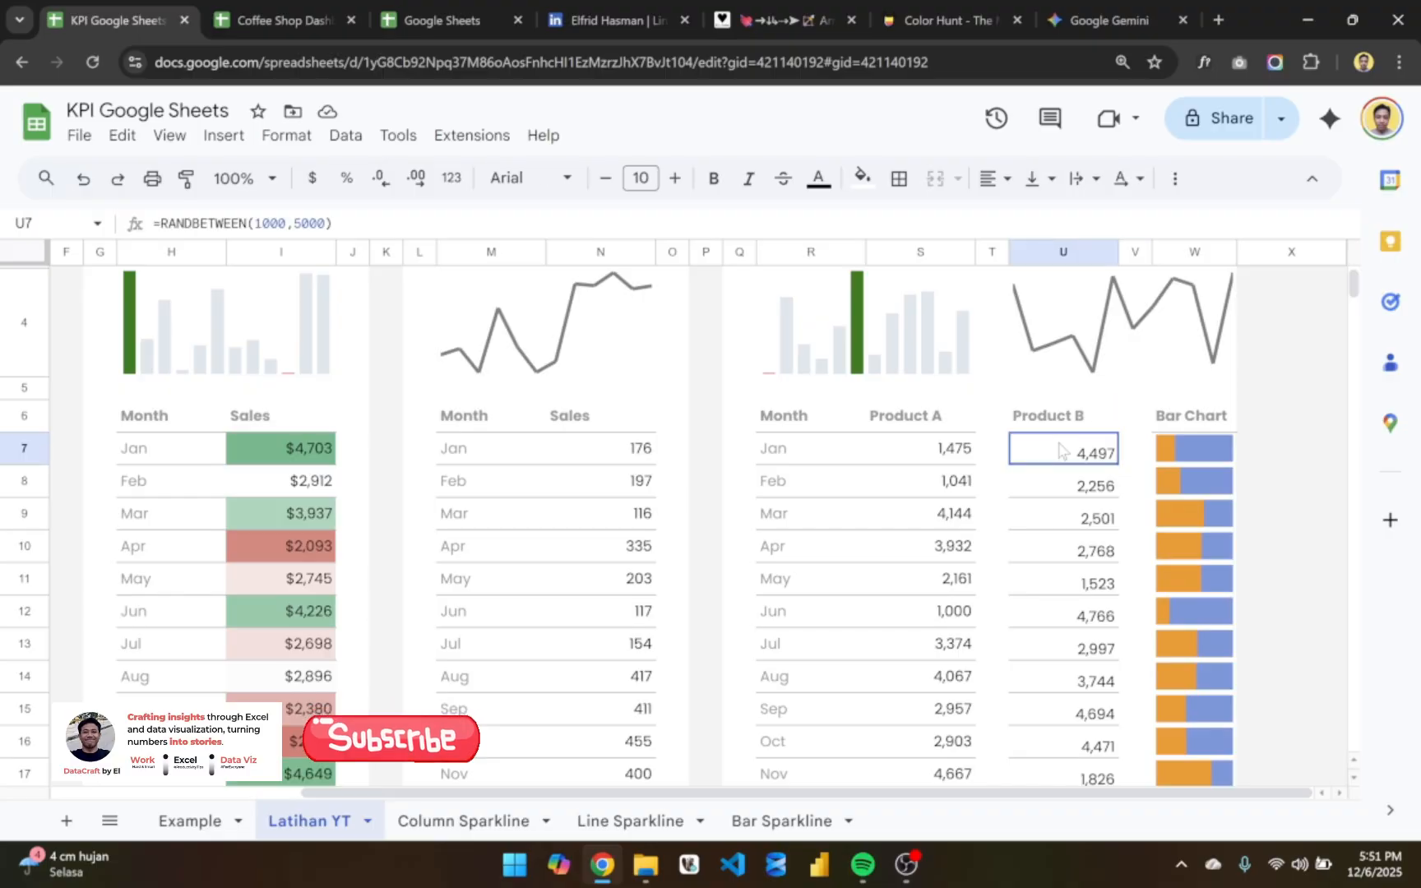
left_click(1050, 552)
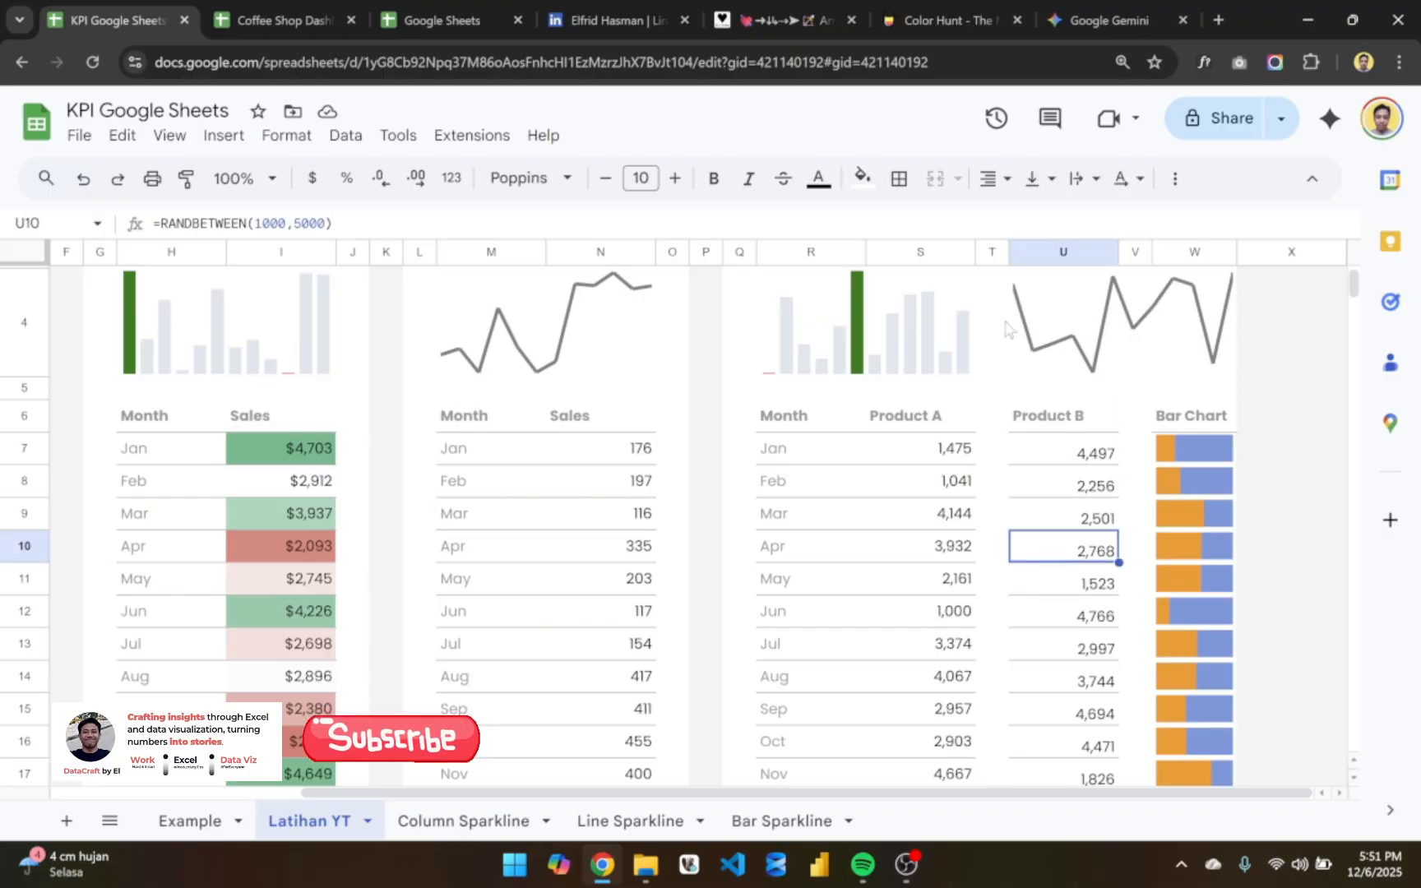
- Try deleting spacer column T between Product A and Product B, and undo the deletion
left_click(993, 251)
right_click(993, 251)
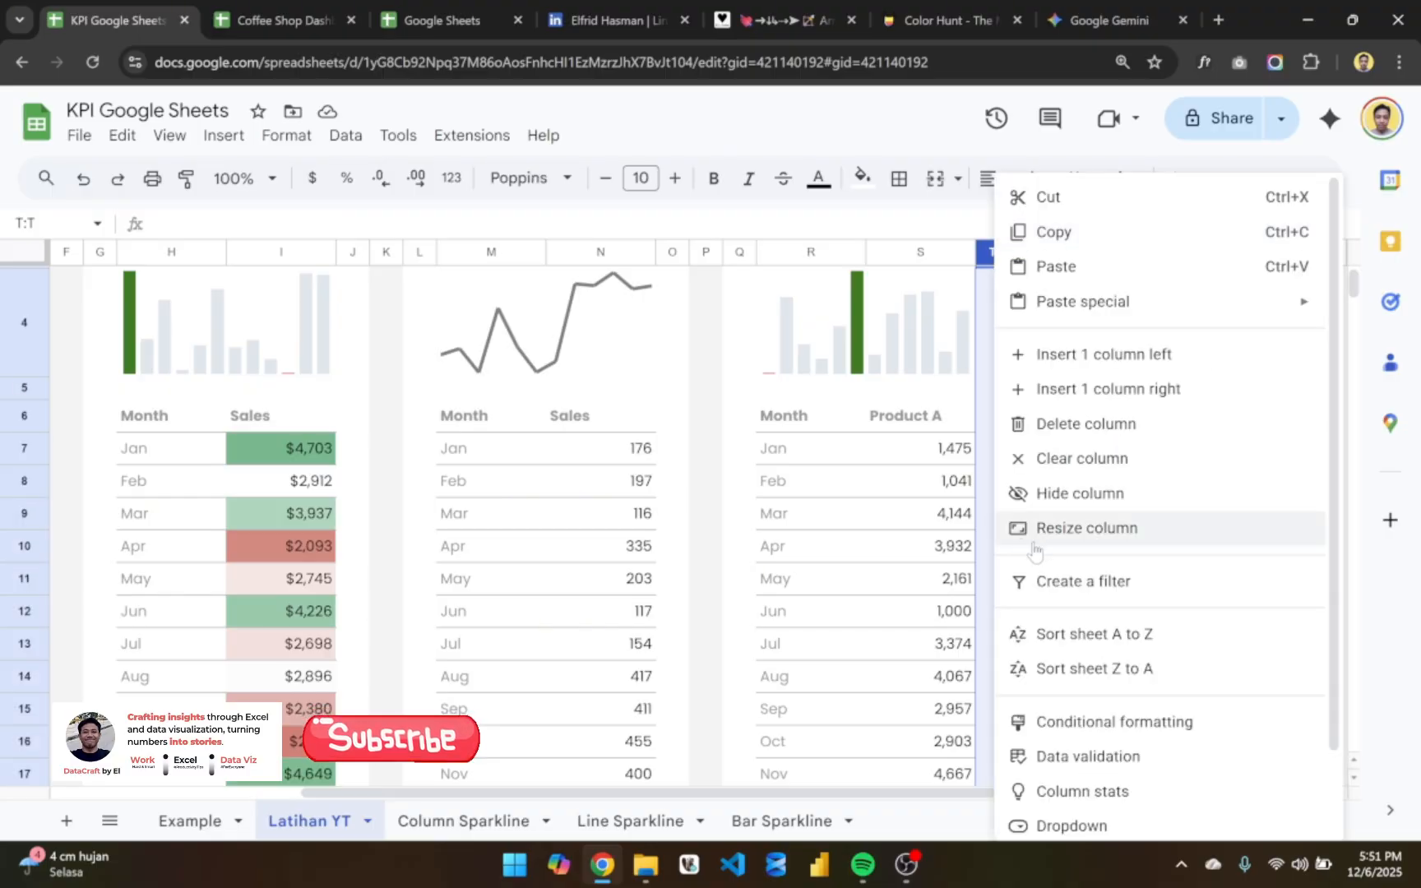
left_click(1107, 424)
left_click(1139, 470)
scroll(1139, 471, "down", 1)
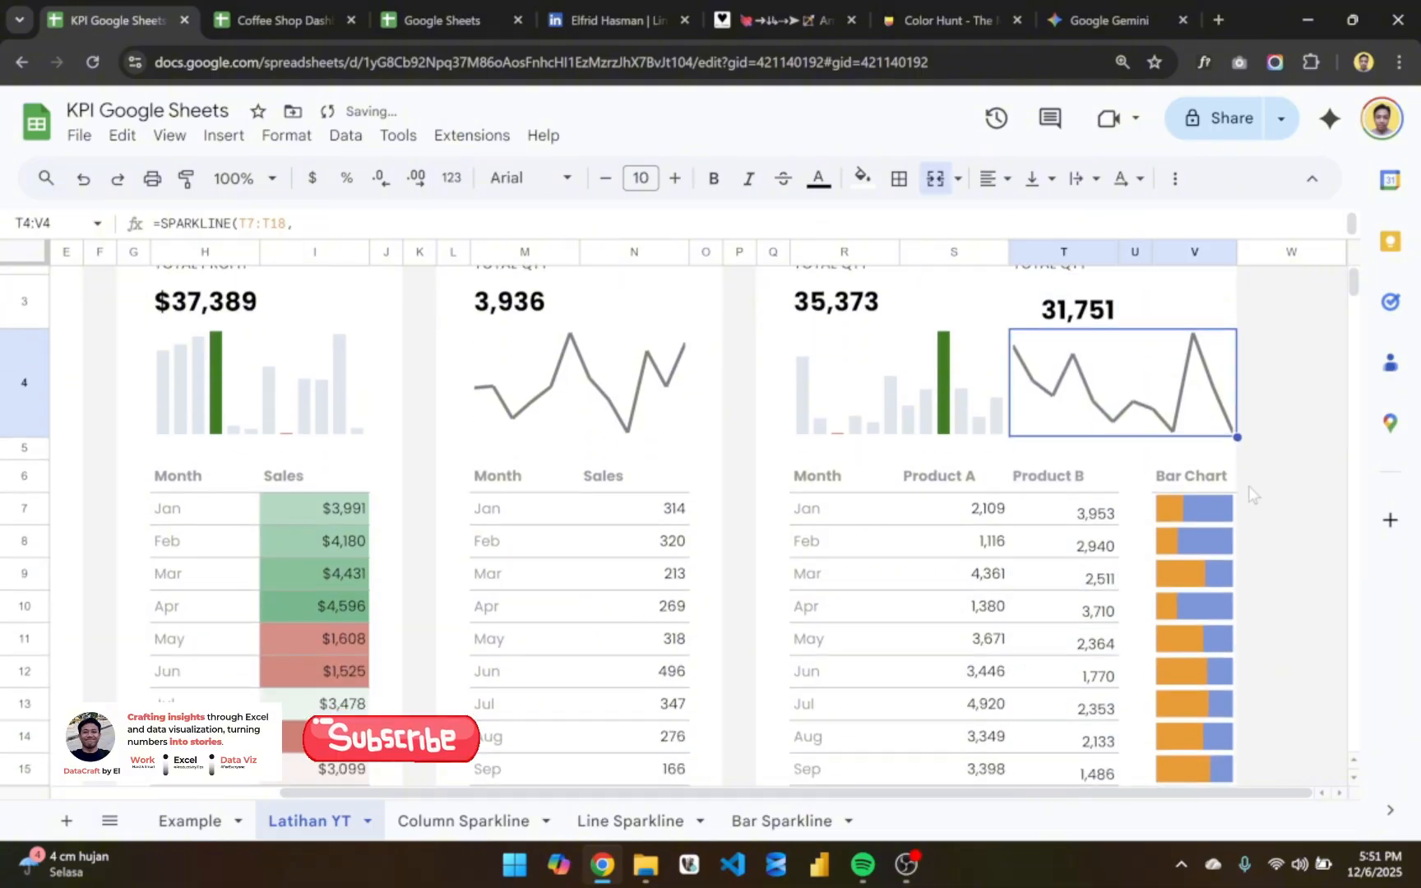
key("ctrl+z")
- Narrow spacer column T to a thin gap between the Product A and Product B columns
left_click_drag(1037, 244, 1021, 243)
scroll(1098, 574, "down", 1)
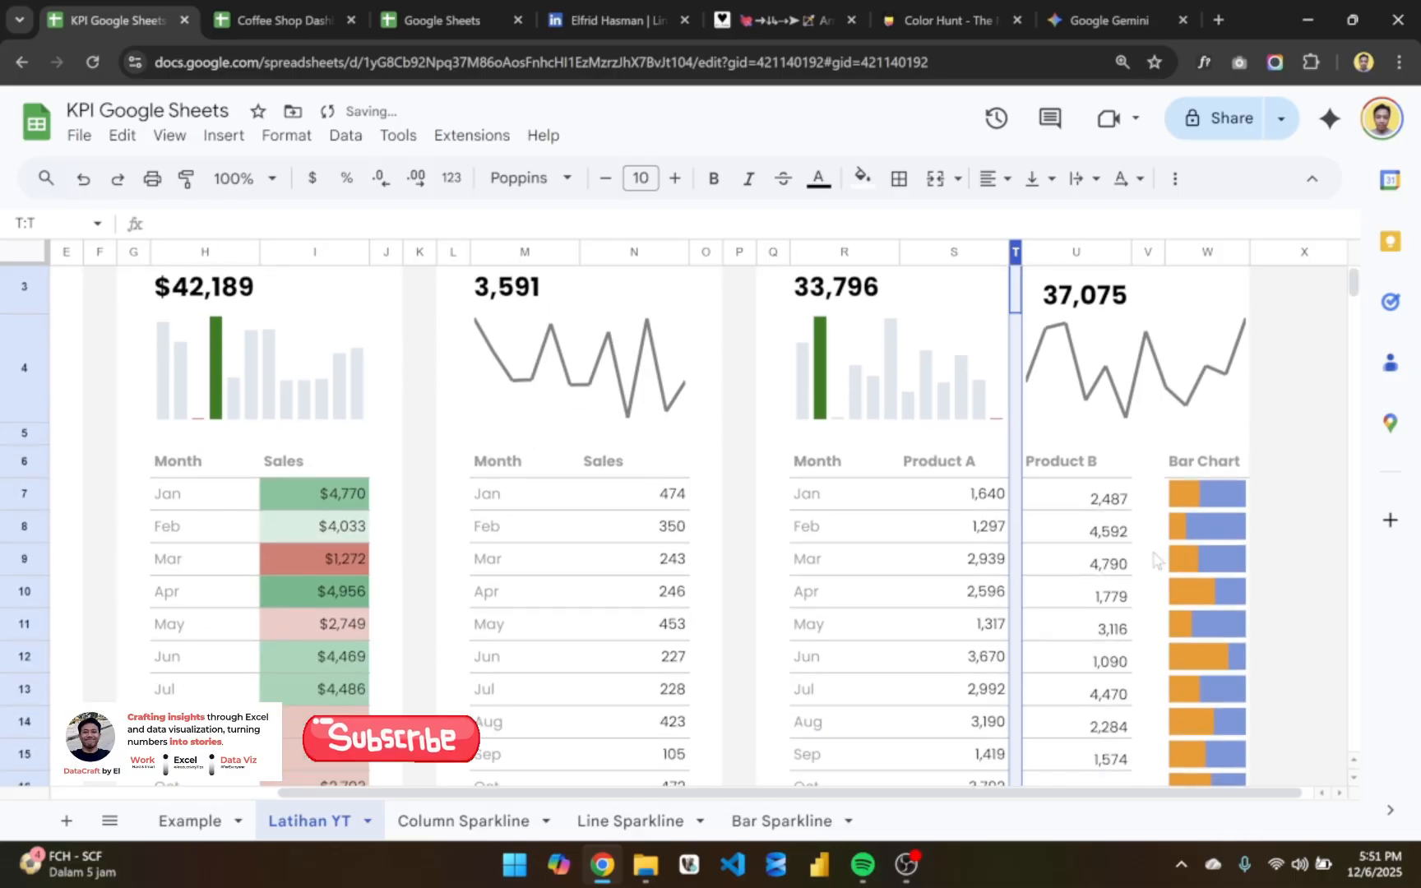
- Set the width of spacer column T between Product A and Product B to 10 pixels
left_click(1273, 560)
scroll(1155, 559, "down", 1)
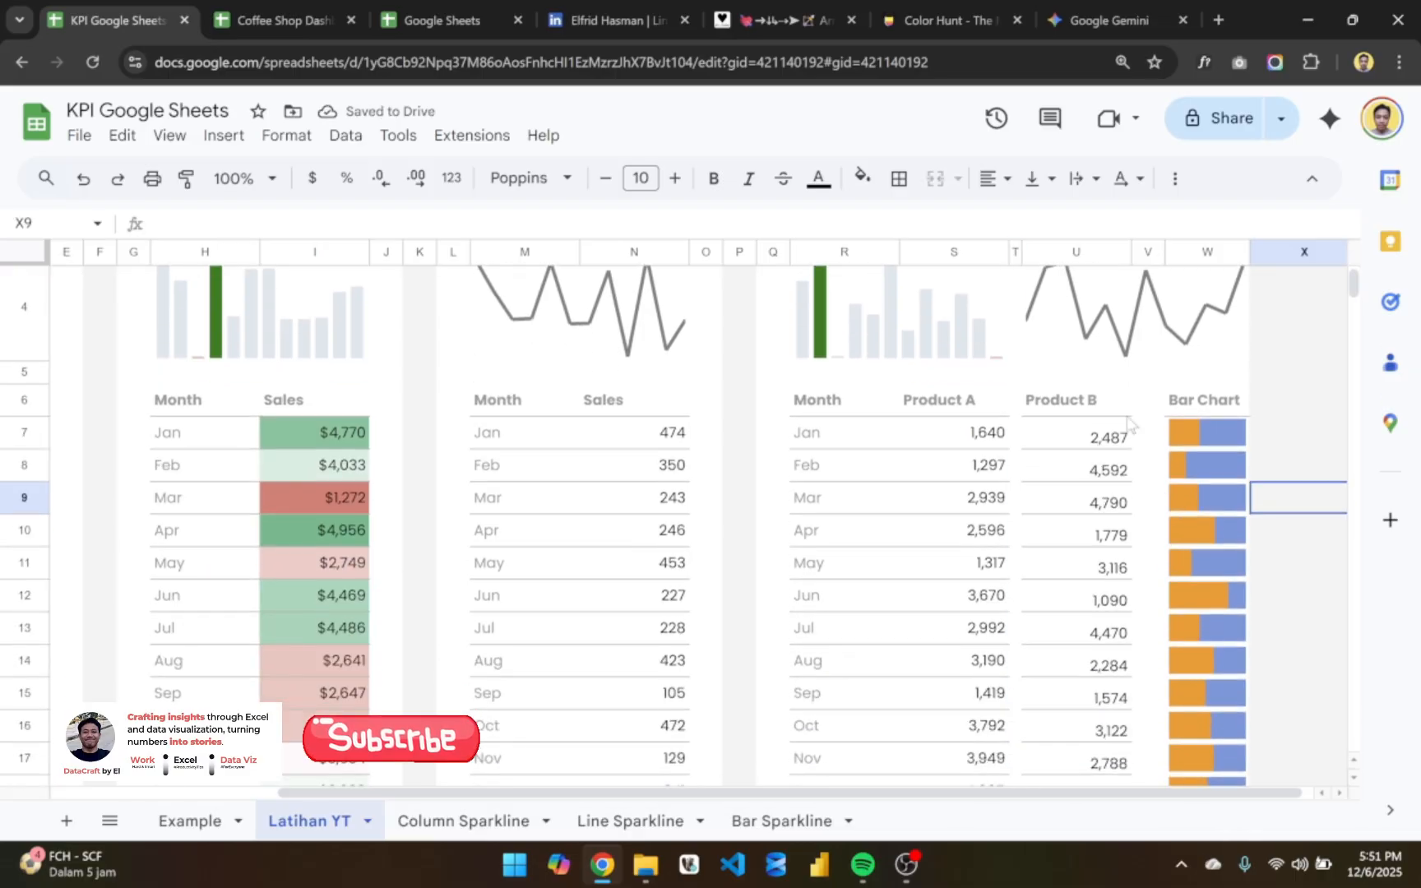
scroll(1130, 439, "up", 2)
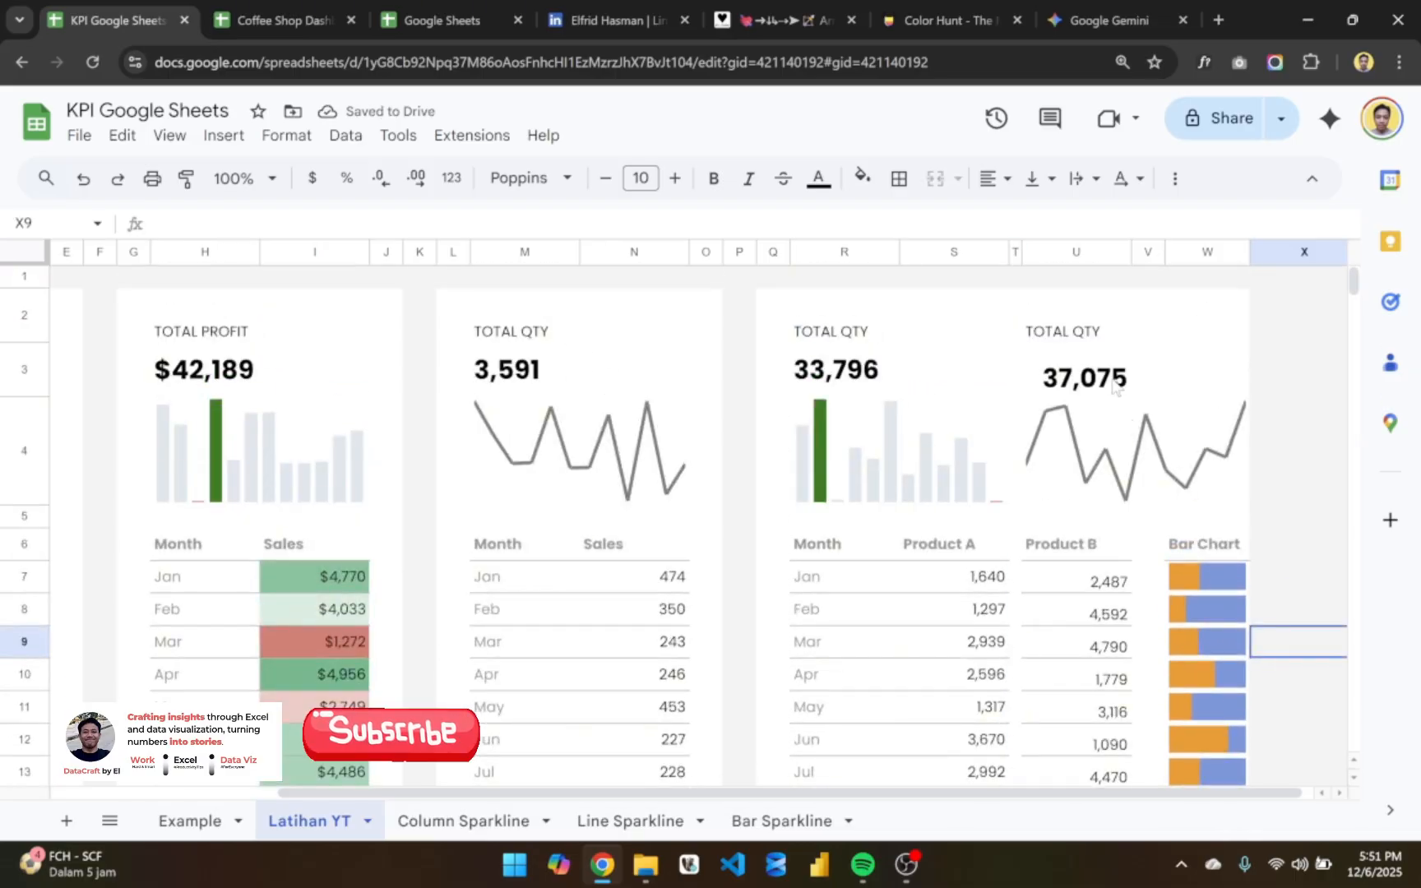
left_click(1015, 254)
right_click(1016, 253)
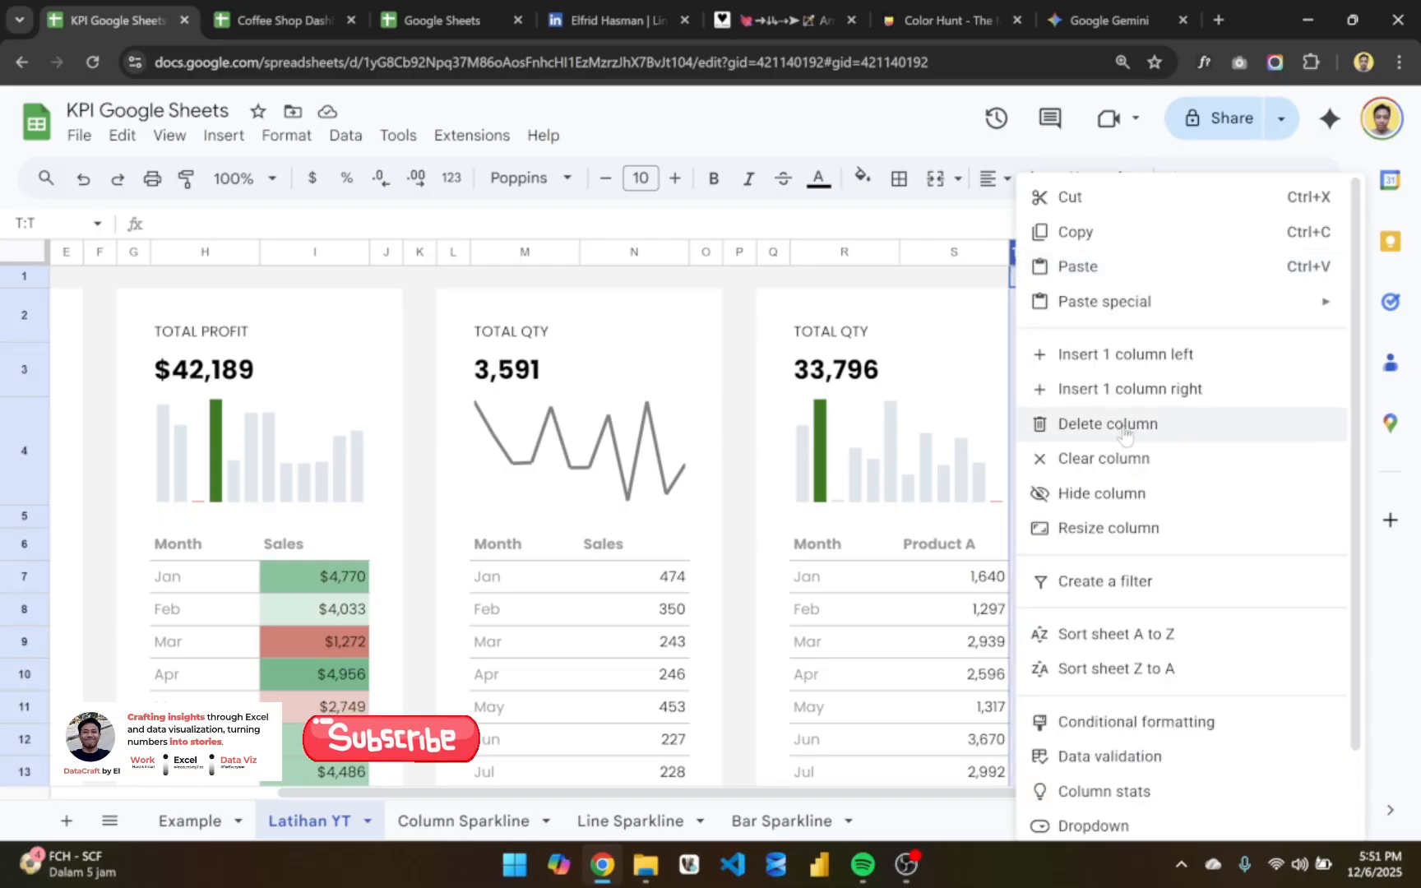
left_click(1120, 530)
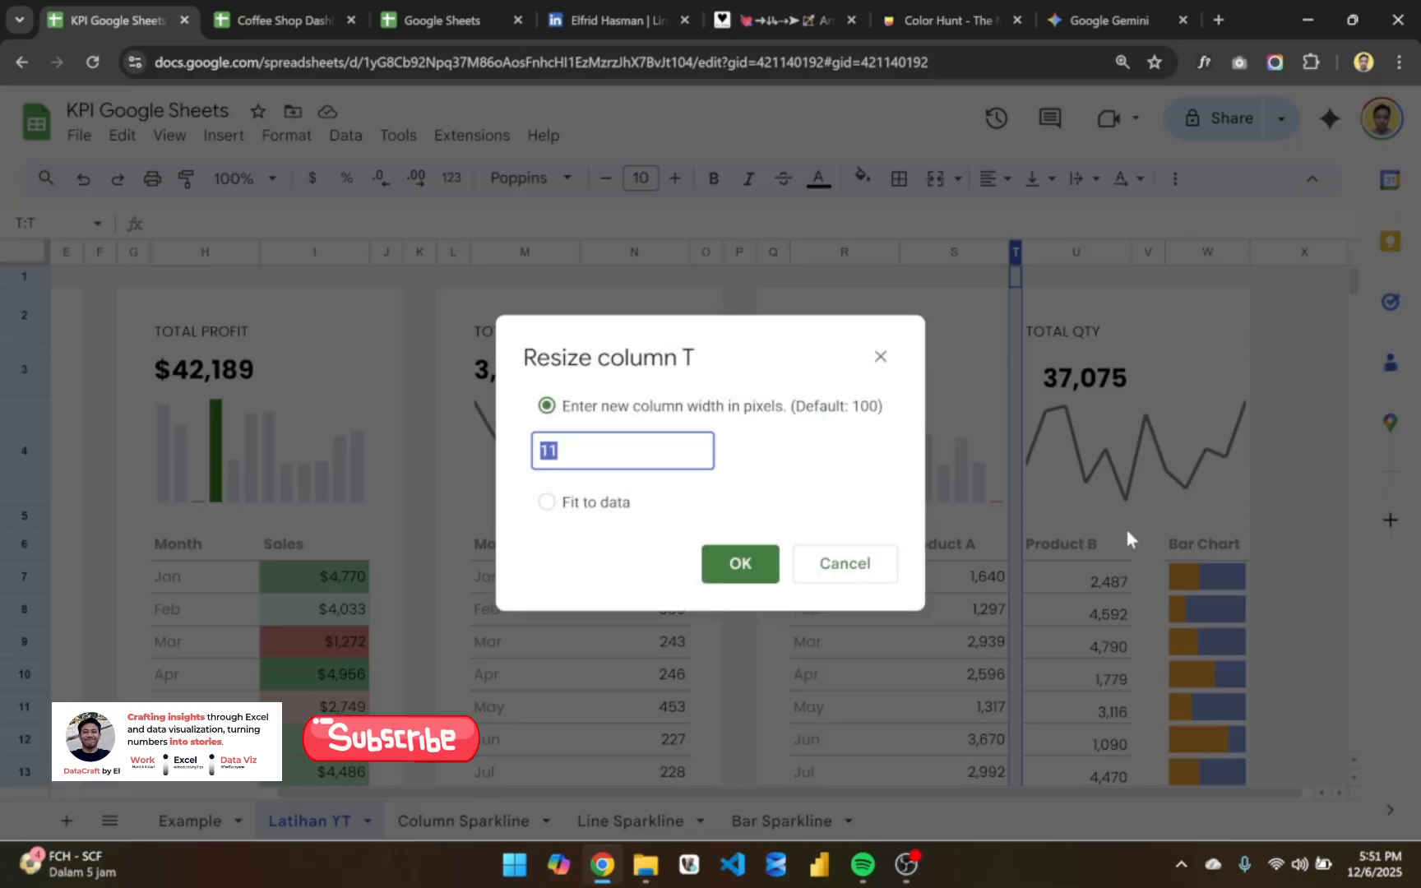
type("10")
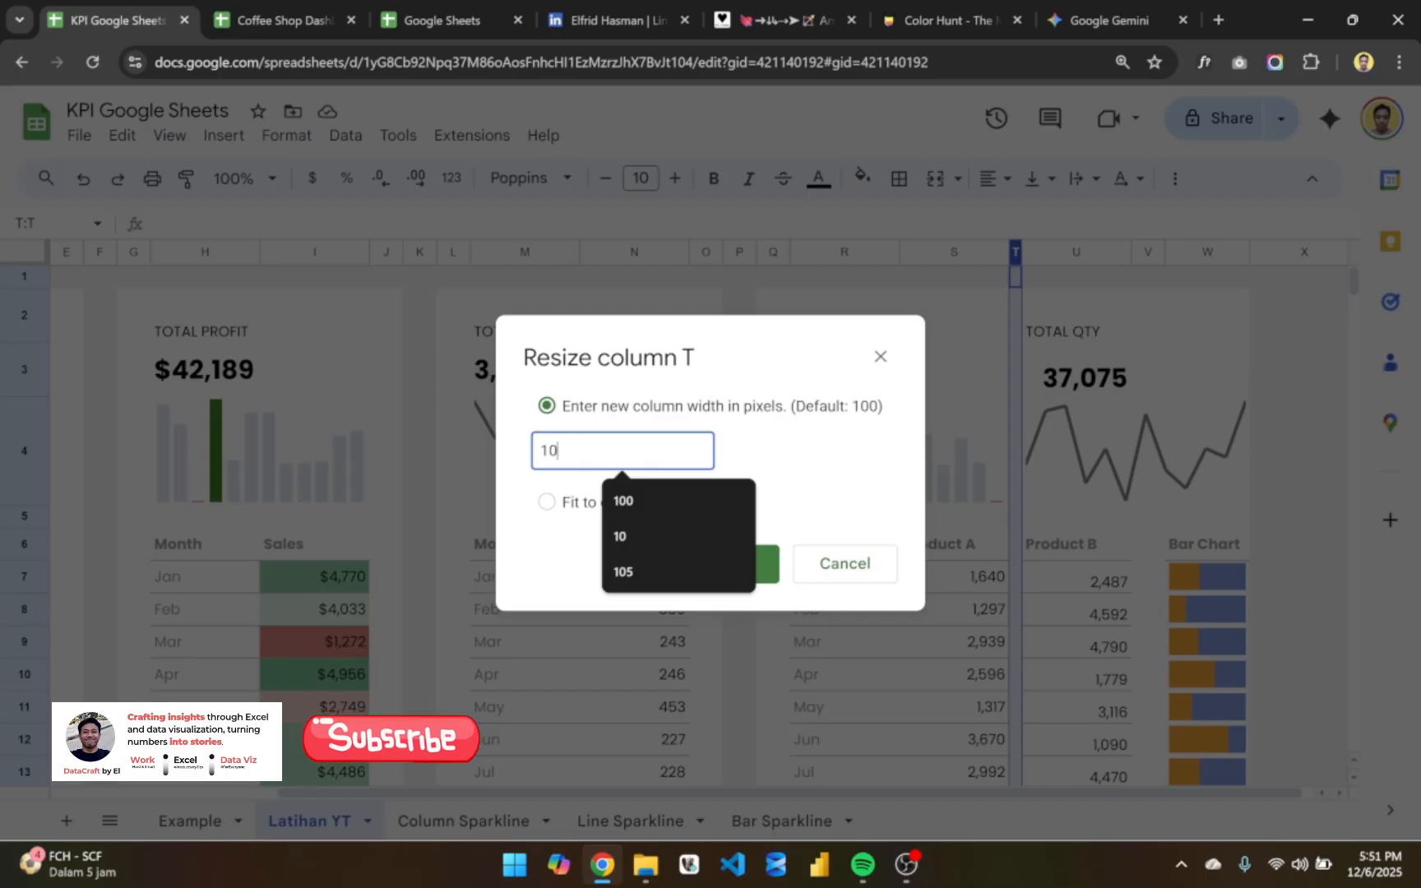
key("Return")
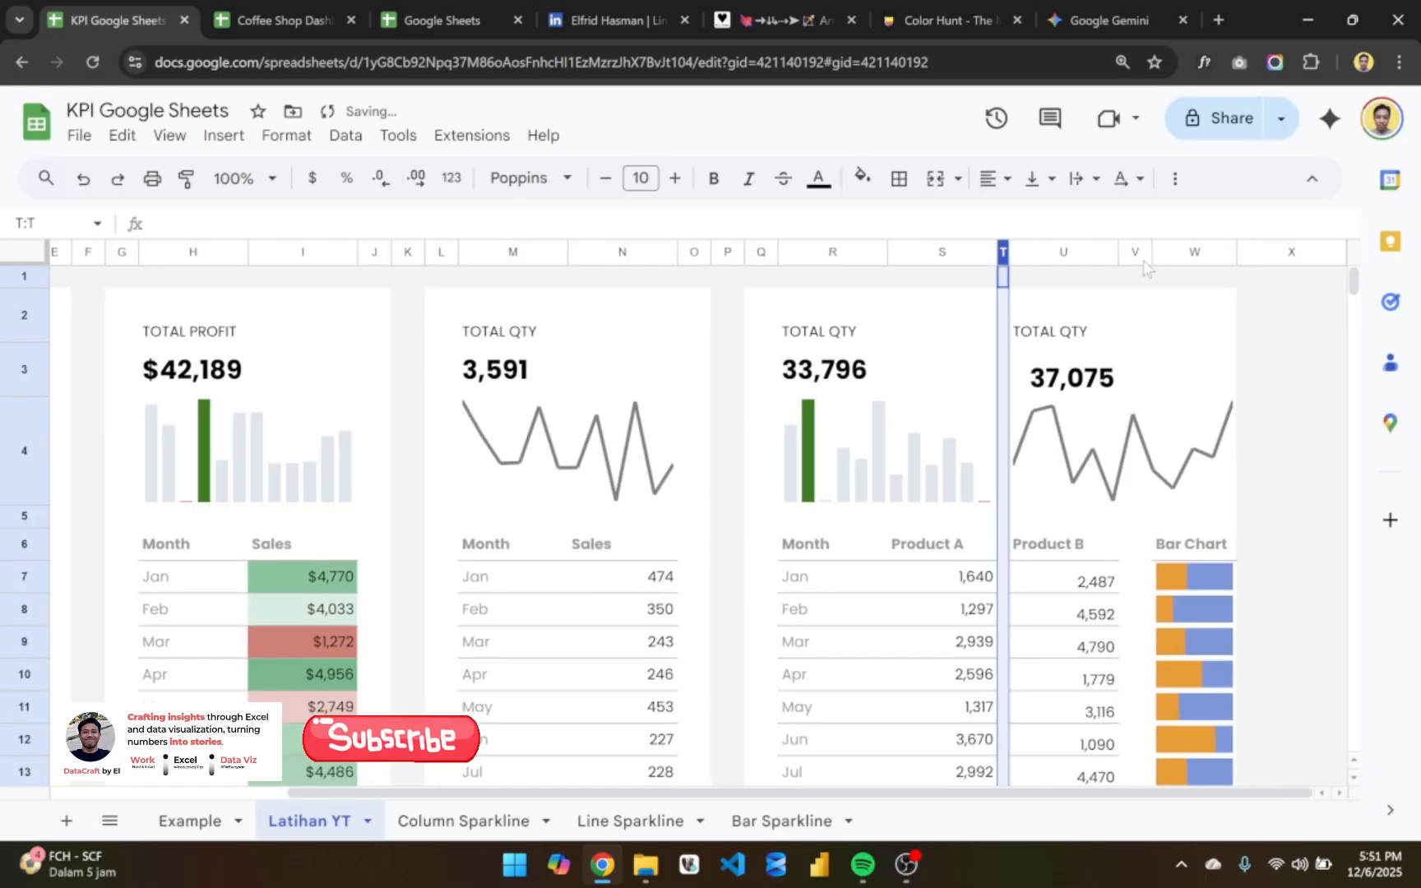
- Set the width of spacer column V between Product B and Bar Chart to 10 pixels
left_click(1137, 252)
right_click(1137, 252)
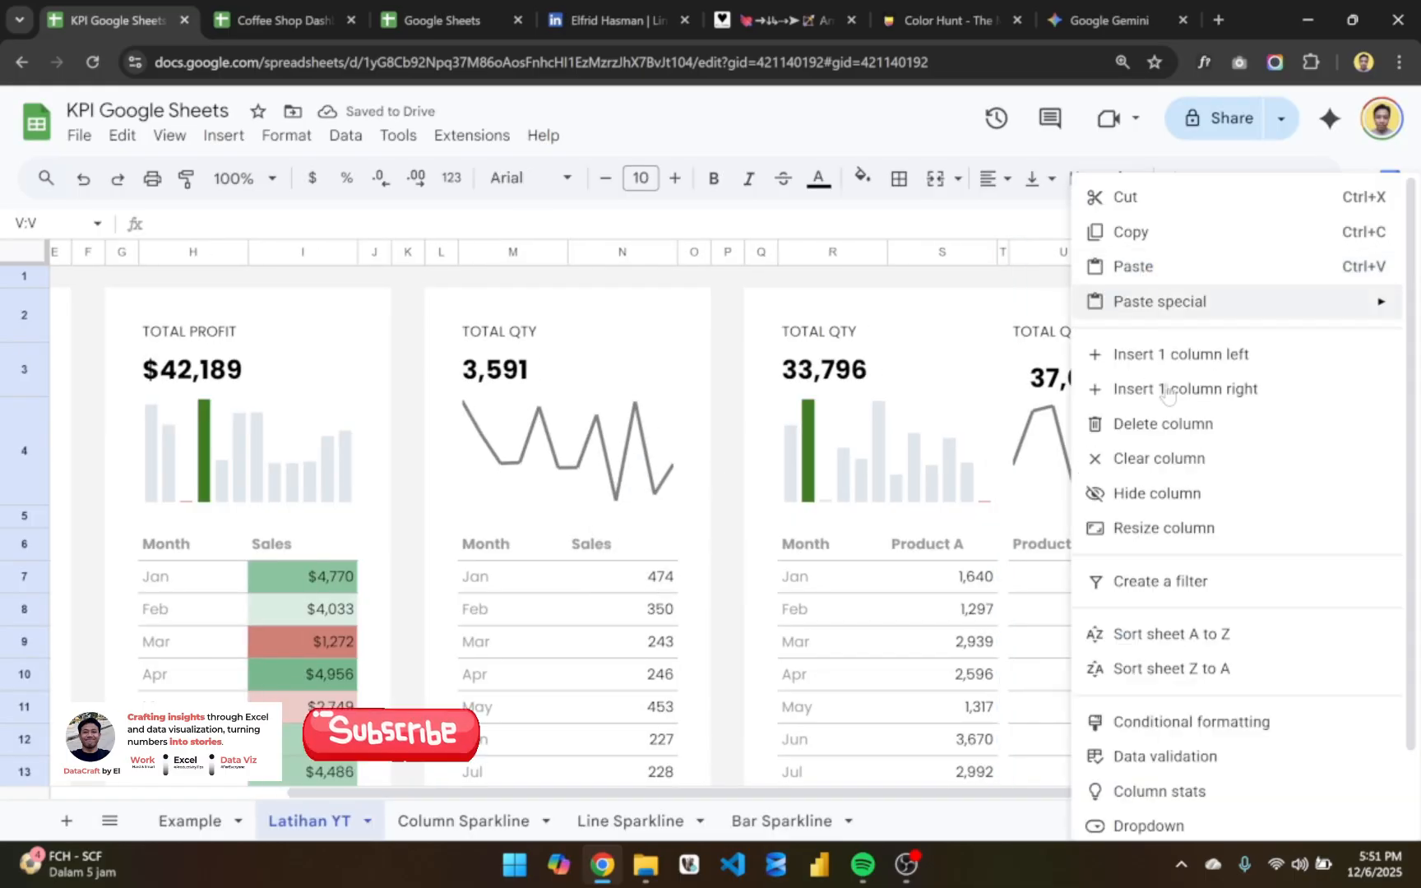
left_click(1206, 528)
type("10")
key("Return")
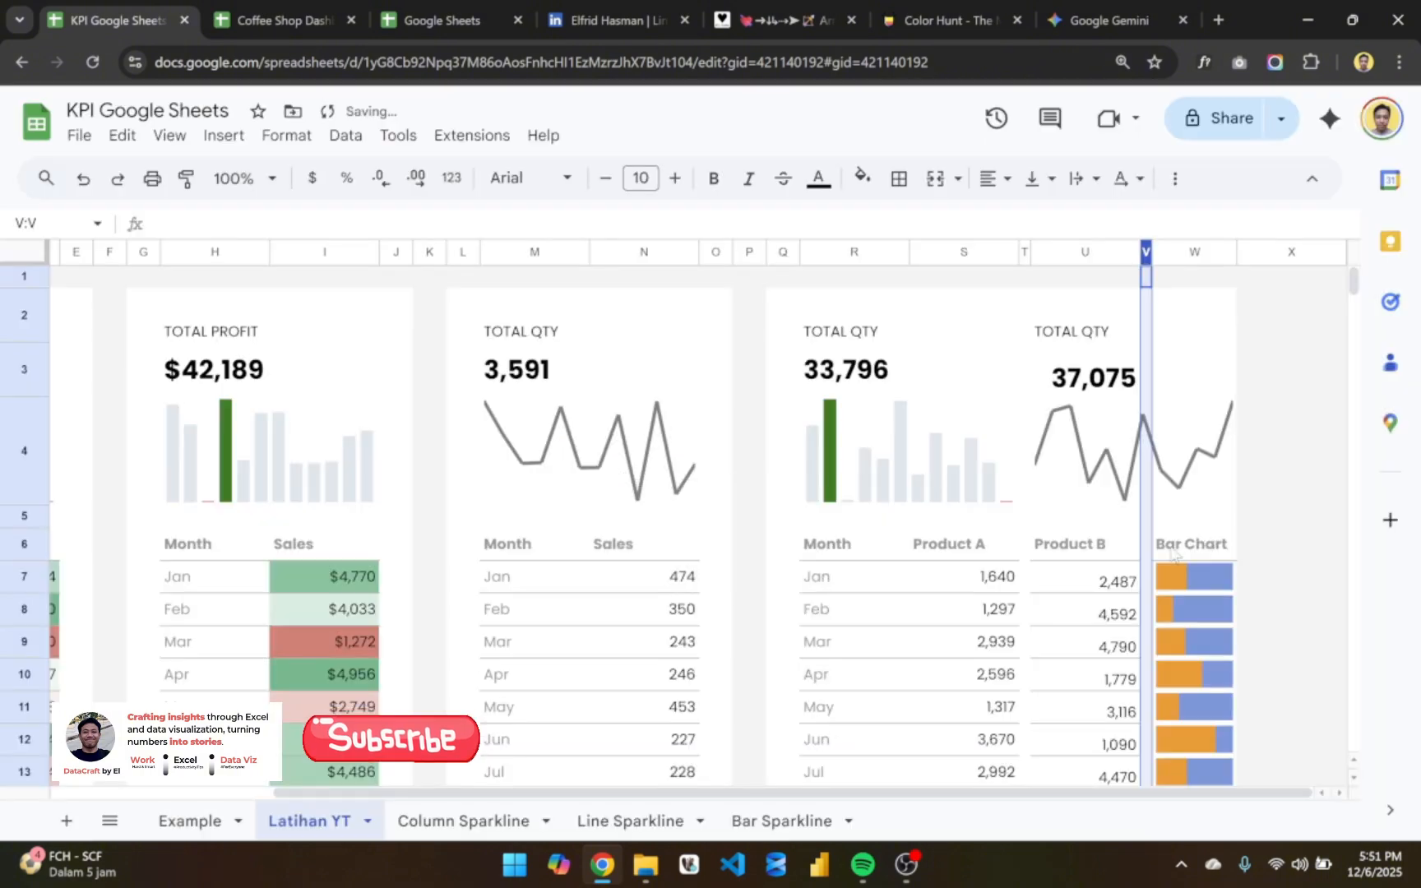
left_click(1264, 576)
scroll(1264, 576, "down", 2)
scroll(1264, 576, "up", 2)
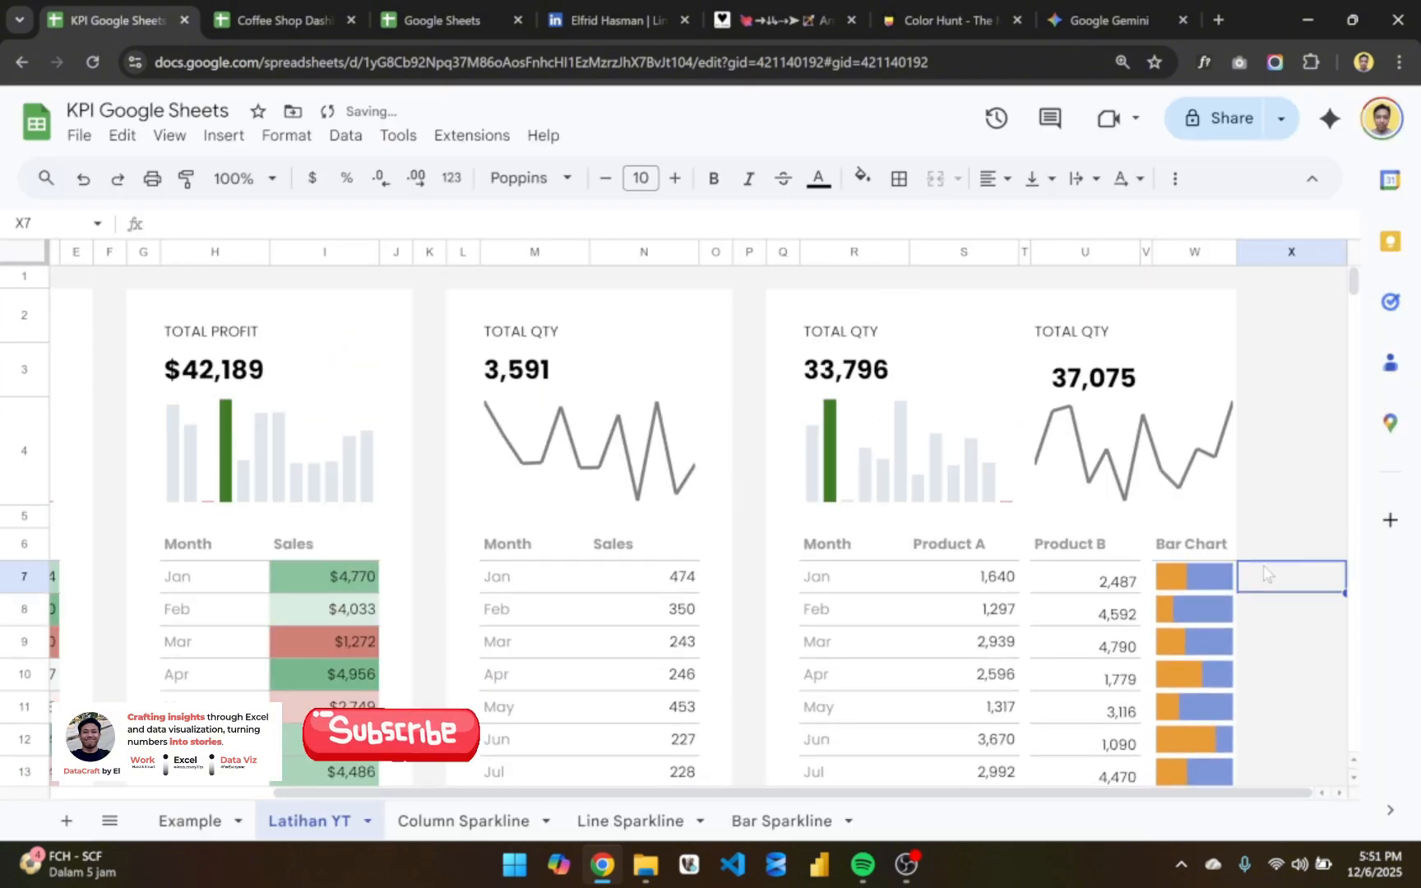
- Fill cells X2:X19 white to extend the combined product card past the Bar Chart column
left_click(1239, 311)
key("shift+Down")
key("shift+Down")
key("shift+Down")
key("shift+Down")
key("shift+Down")
key("shift+Down")
key("shift+Down")
key("shift+Down")
key("shift+Down")
key("shift+Down")
key("shift+Down")
key("shift+Down")
key("shift+Down")
key("shift+Down")
key("shift+Down")
key("shift+Down")
key("shift+Down")
key("shift+Down")
key("shift+Down")
key("shift+Down")
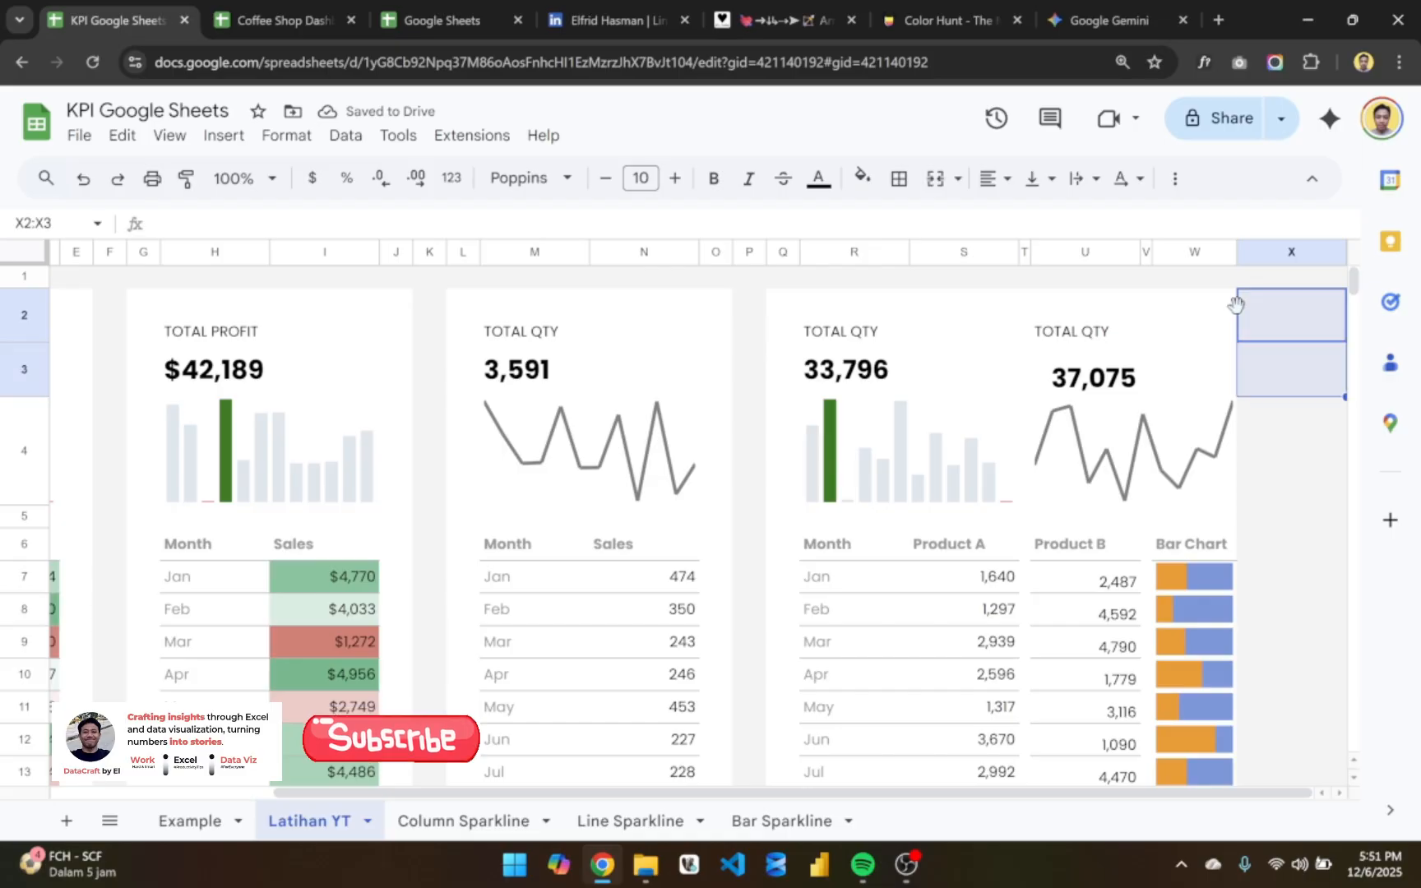
key("shift+Up")
key("shift+Up")
key("shift+Up")
key("shift+Up")
key("shift+Up")
key("shift+Up")
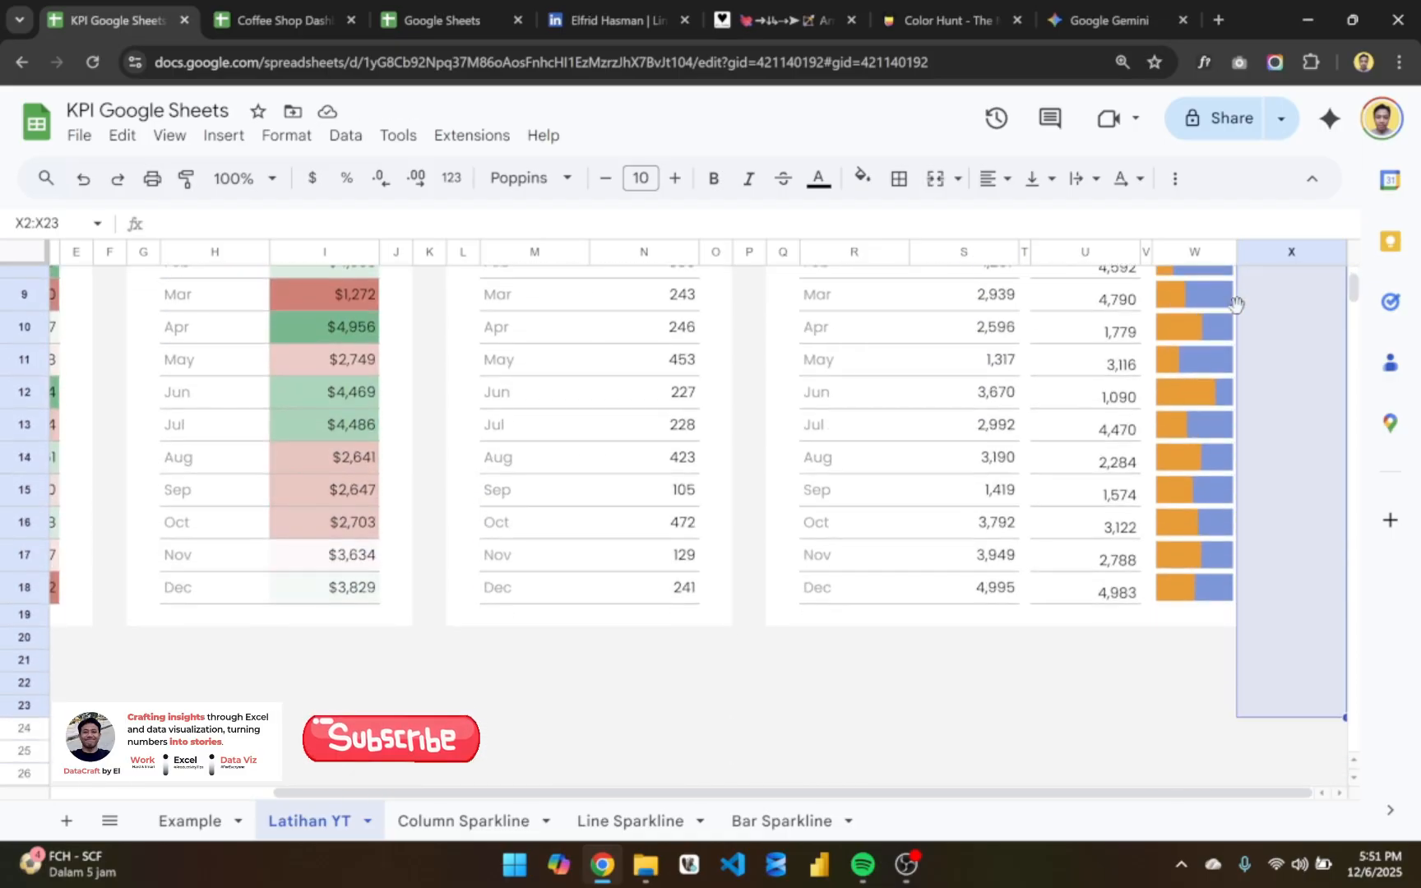
scroll(1235, 304, "up", 2)
scroll(1235, 304, "up", 2)
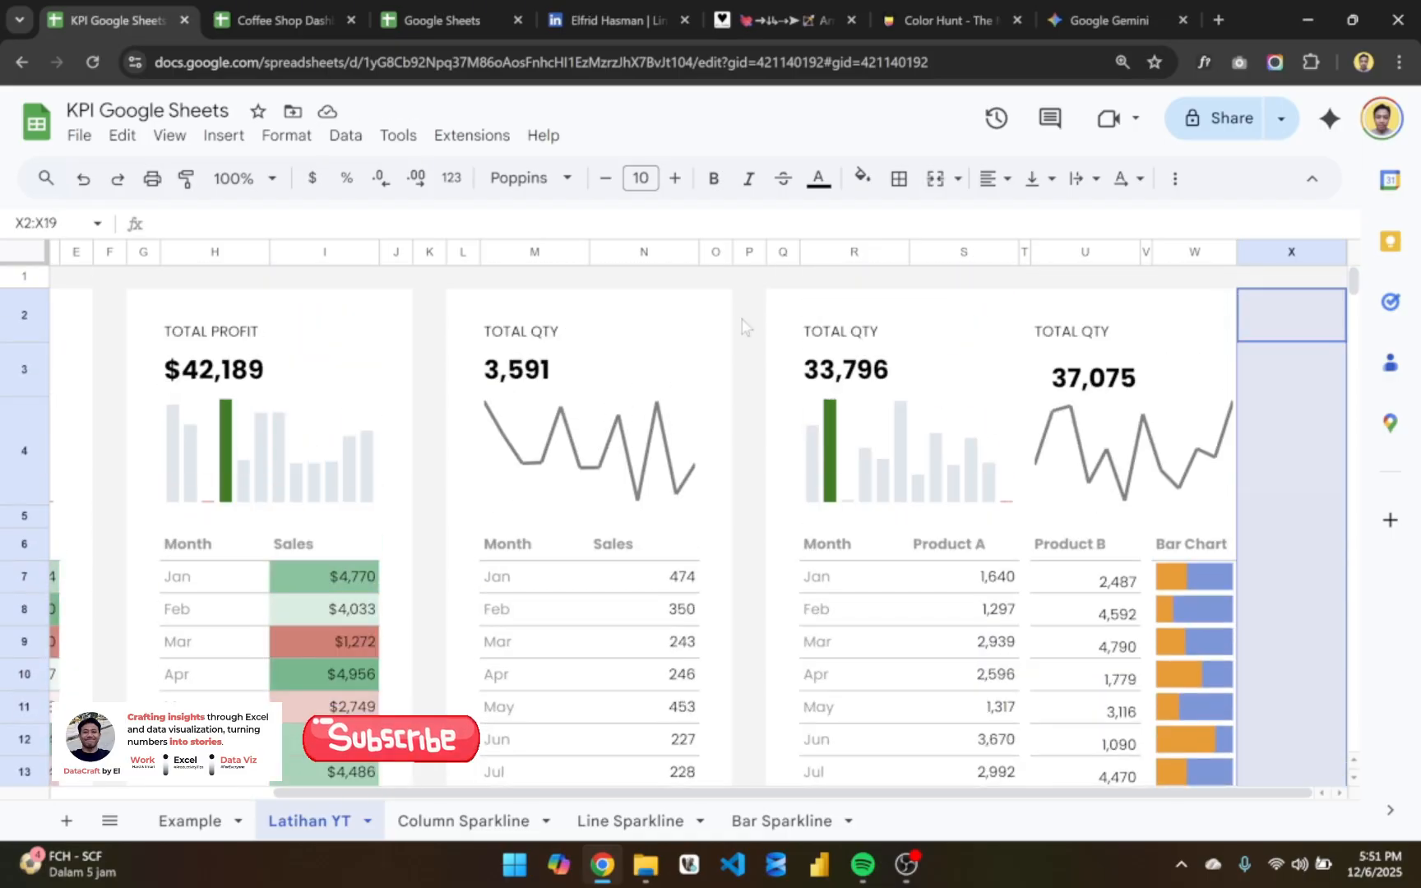
left_click(862, 176)
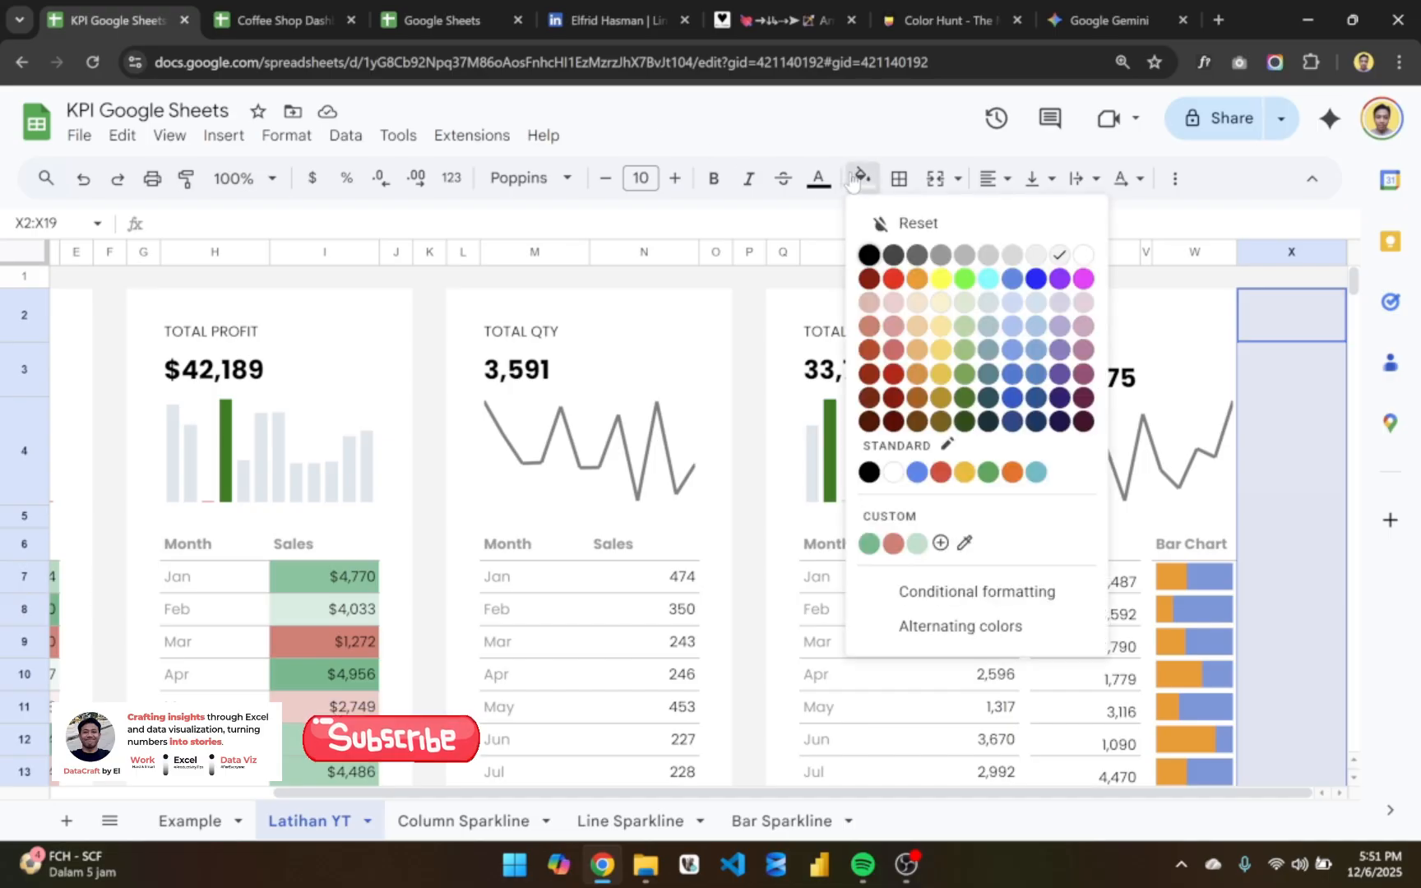
left_click(1082, 254)
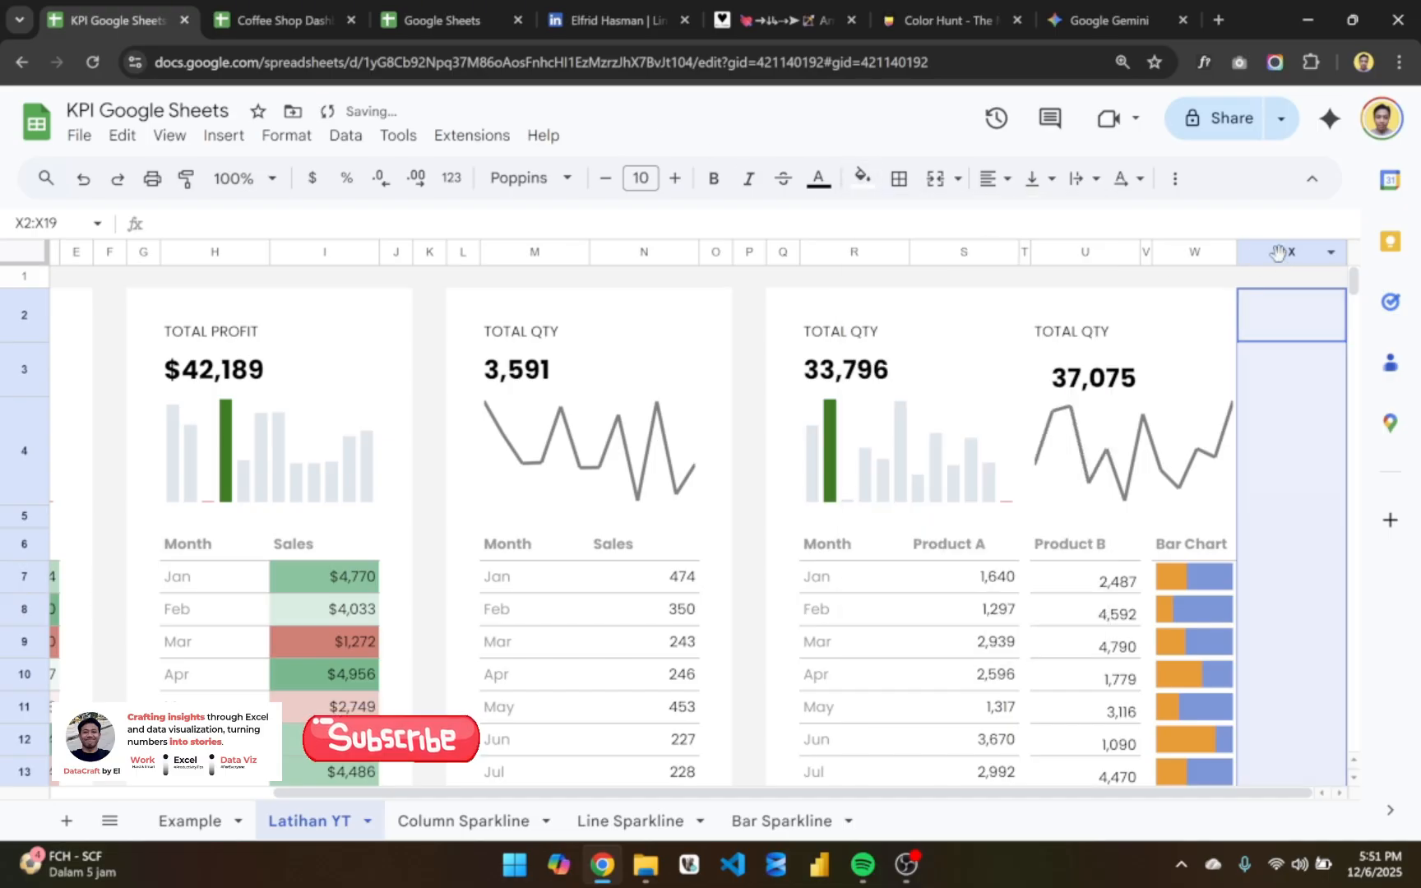
- Set the width of column X to 30 pixels as the card's margin beside the Bar Chart column
left_click(1278, 251)
right_click(1278, 252)
left_click(1189, 526)
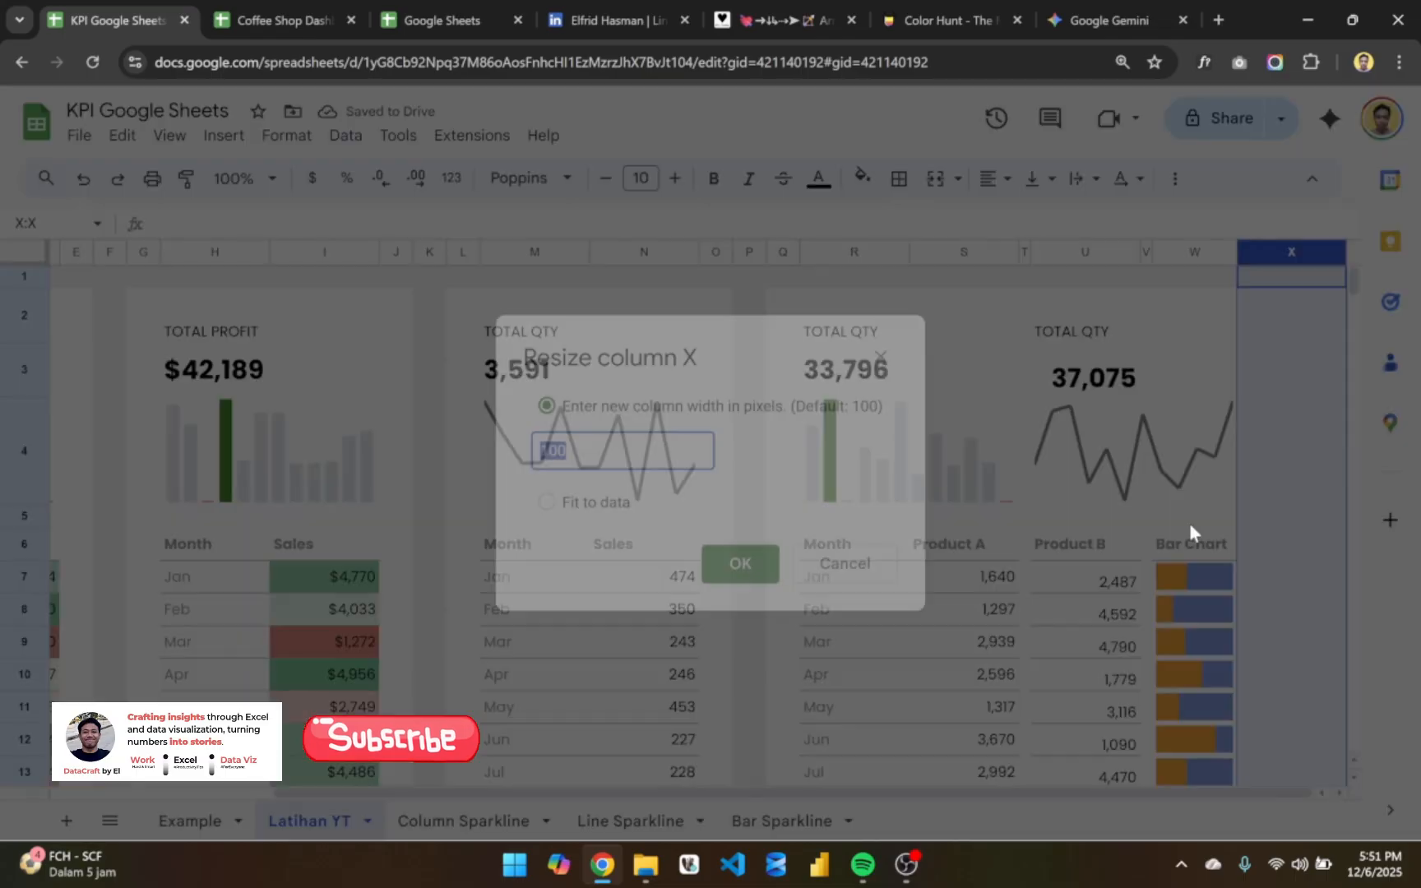
type("30")
key("Return")
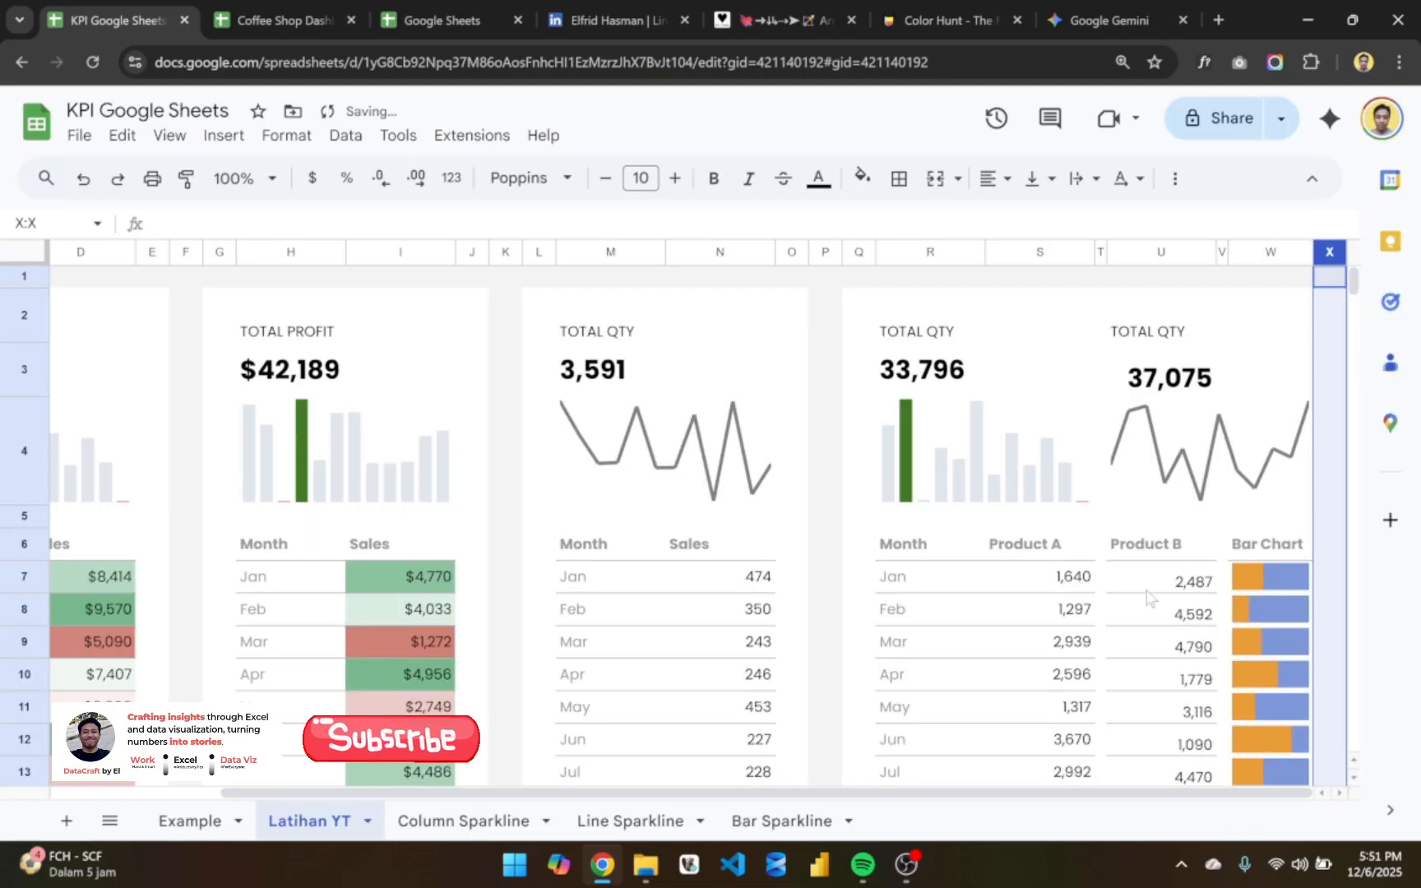
scroll(1147, 598, "down", 5)
left_click(1184, 629)
scroll(1198, 627, "up", 5)
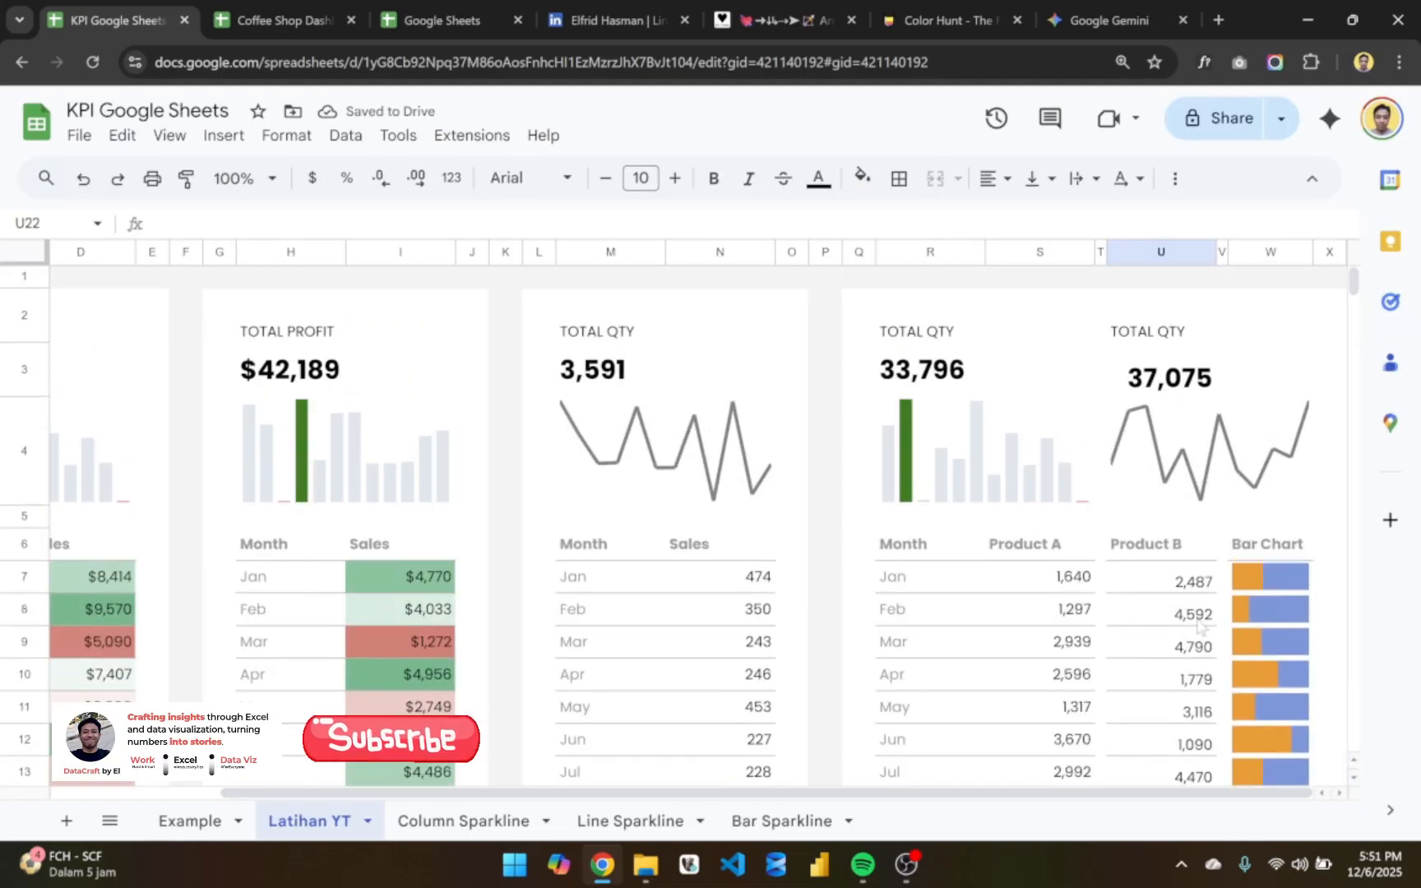
scroll(1200, 625, "down", 2)
left_click(1283, 496)
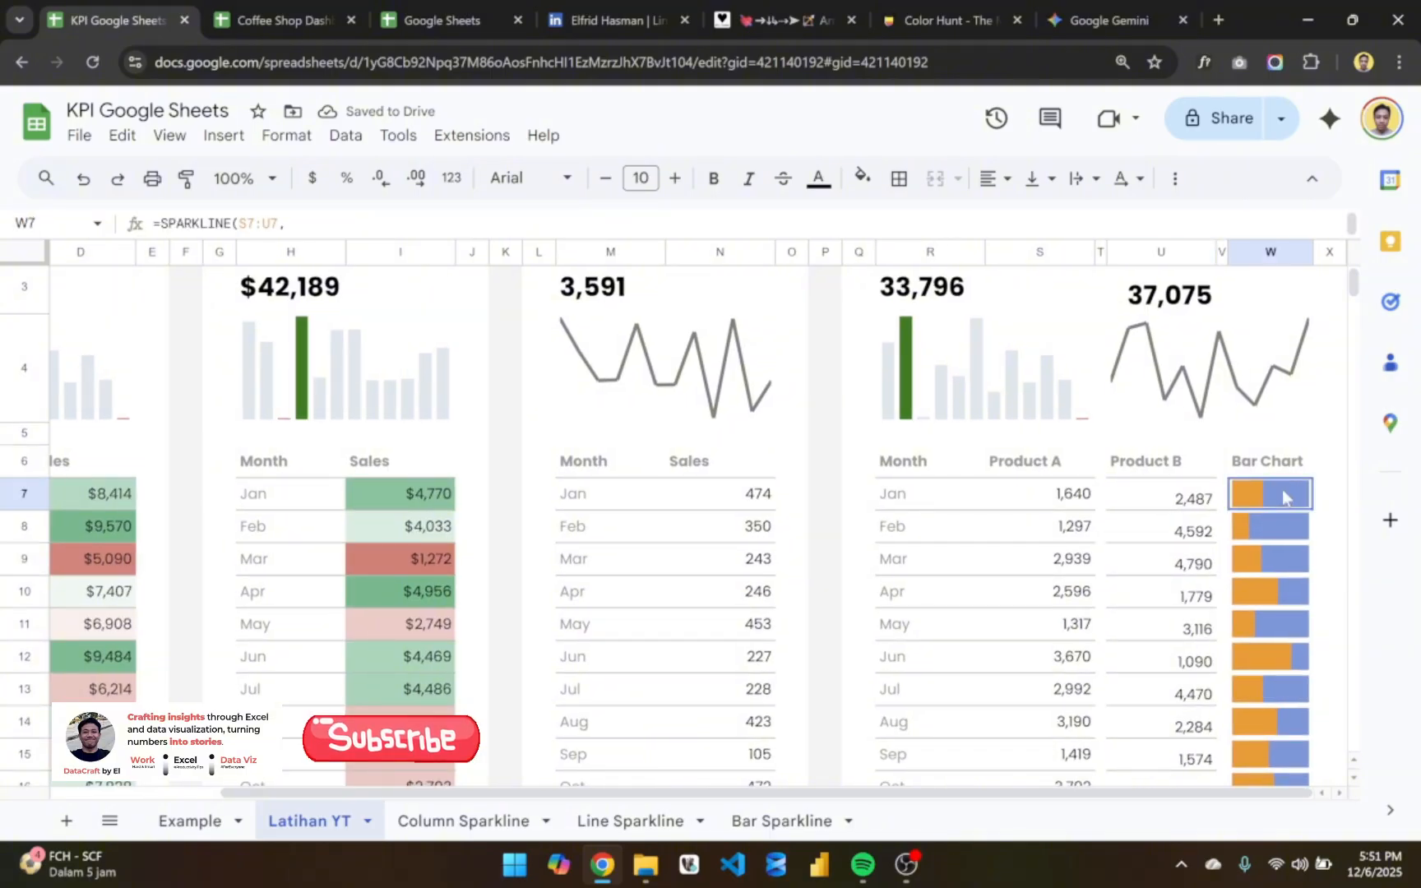
double_click(1282, 496)
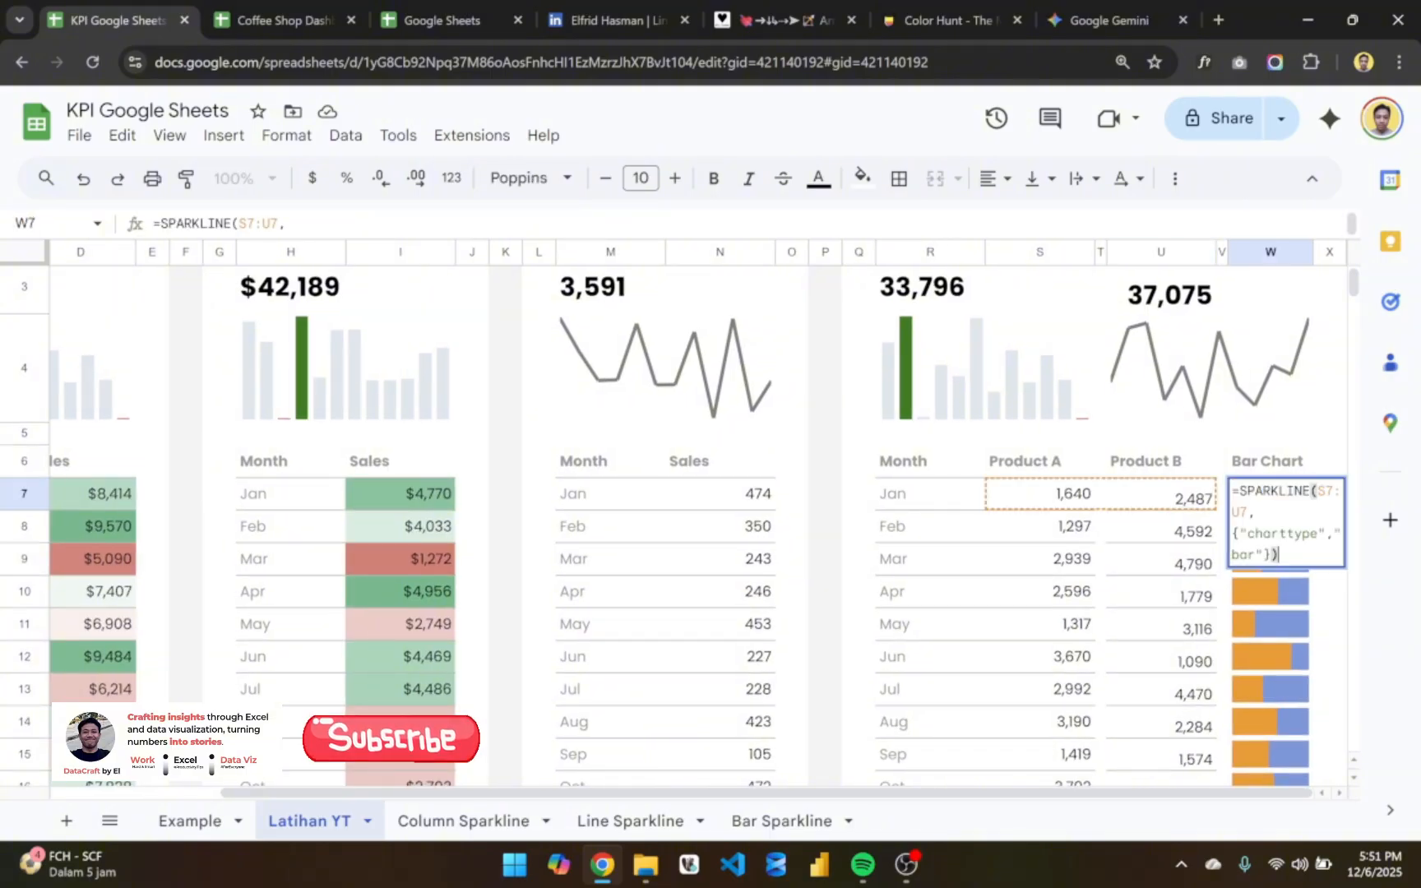
key("Escape")
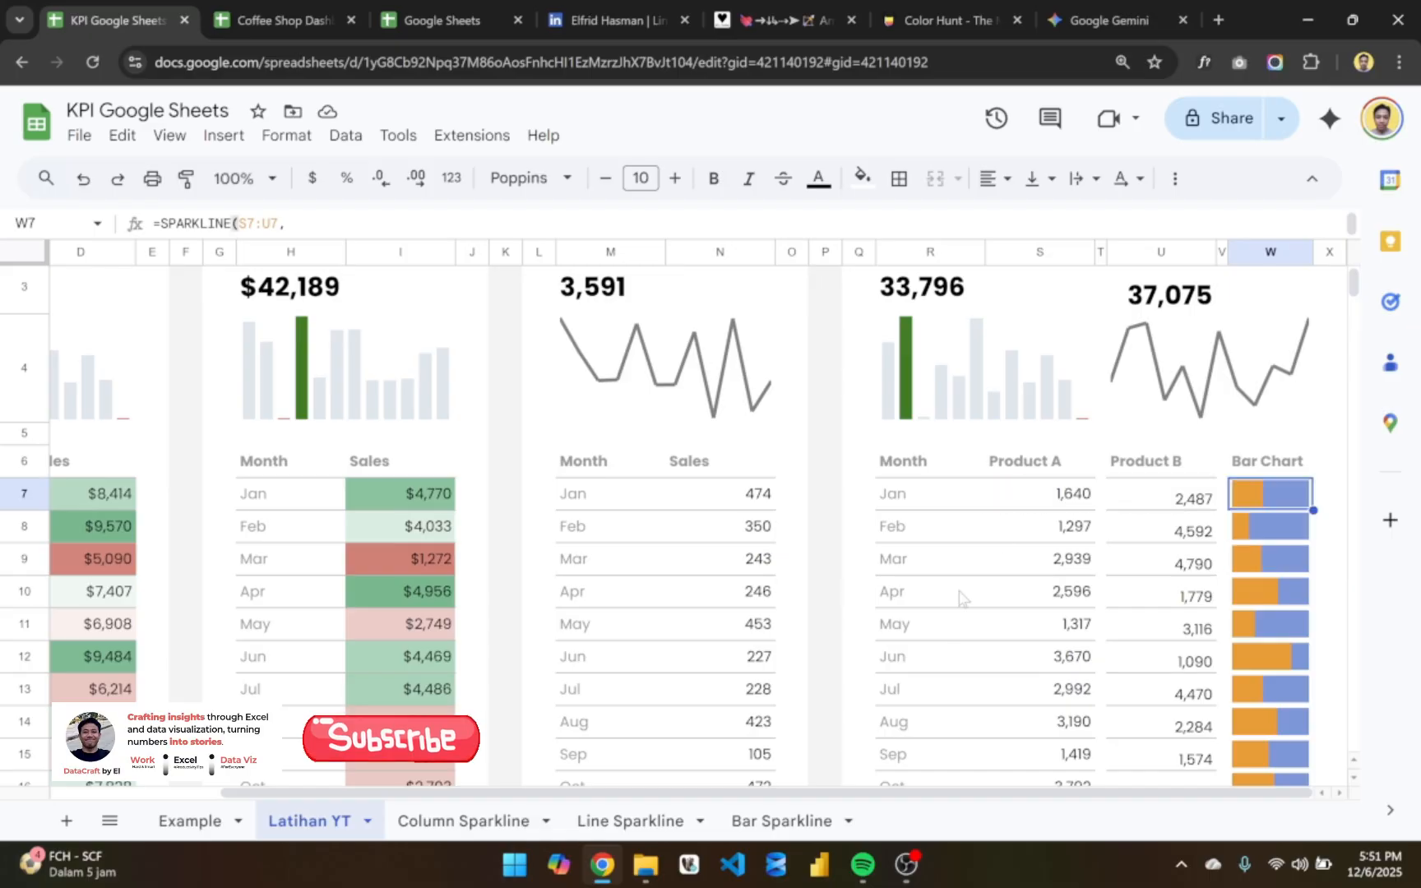
- Insert four narrow columns, Y through AB, one after another to the right of column X
left_click(1329, 251)
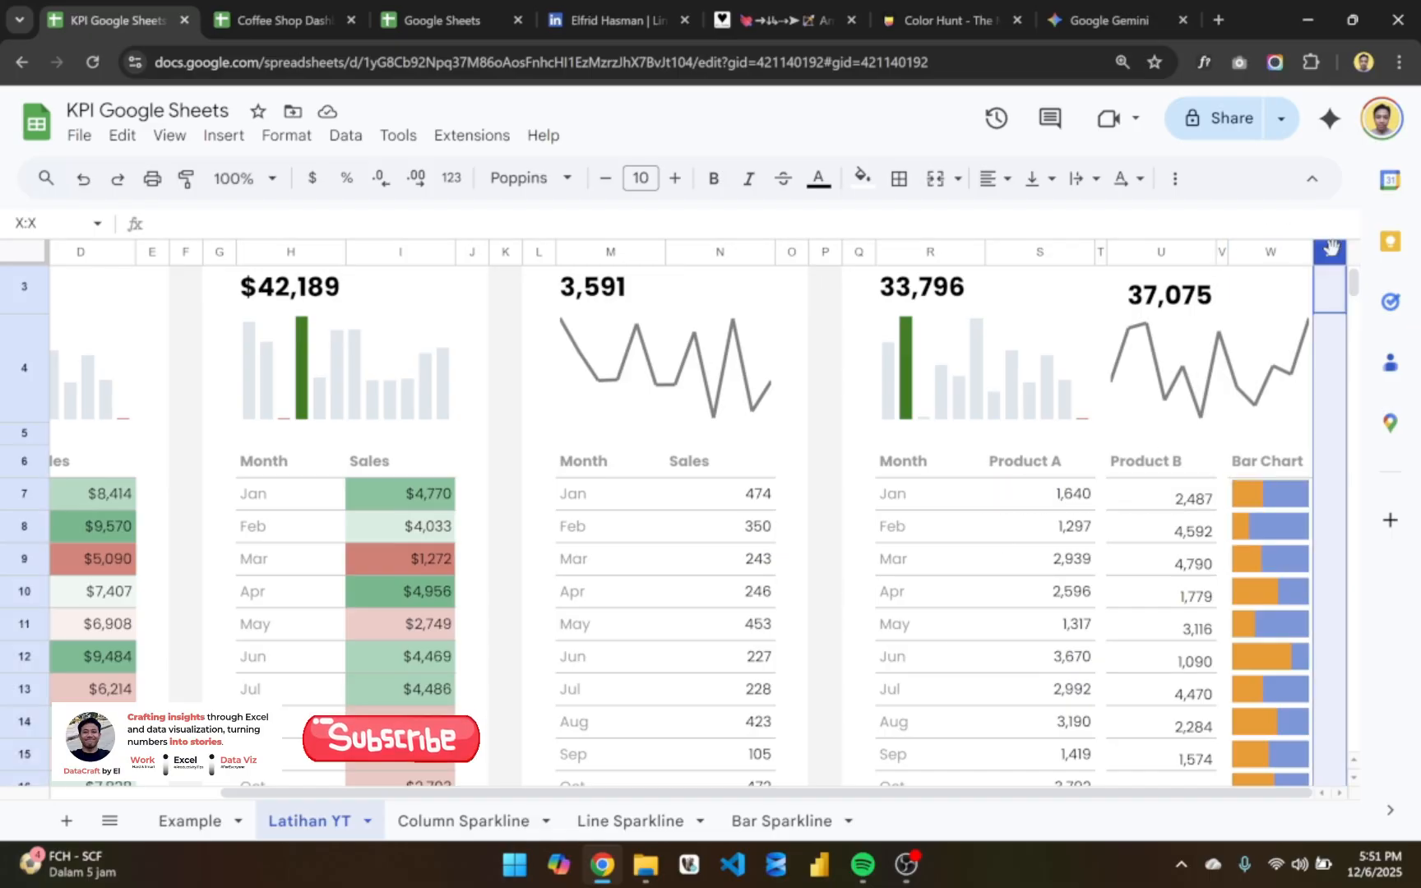
right_click(1330, 253)
left_click(1237, 388)
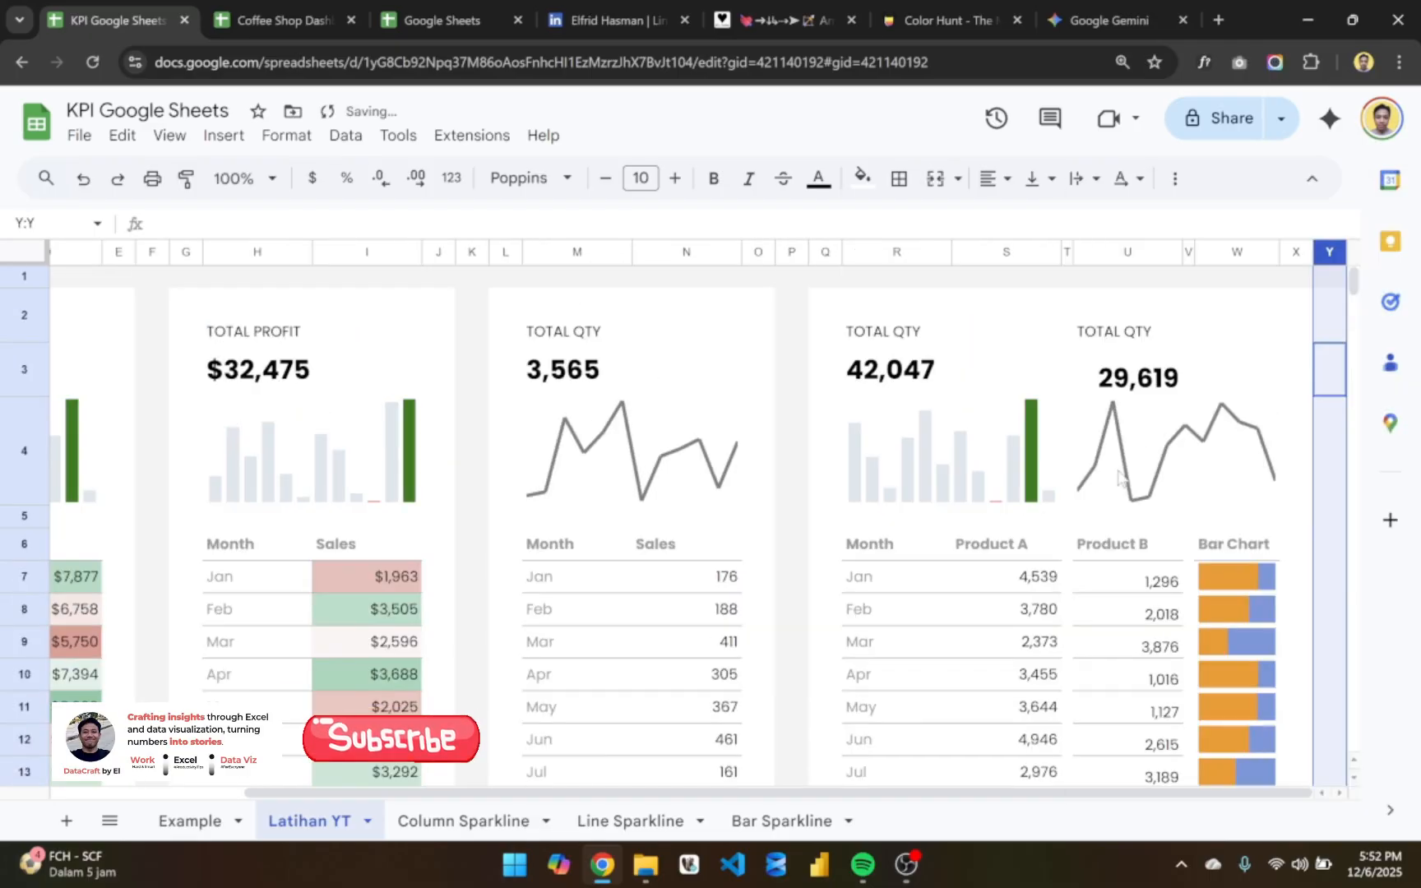
right_click(1332, 262)
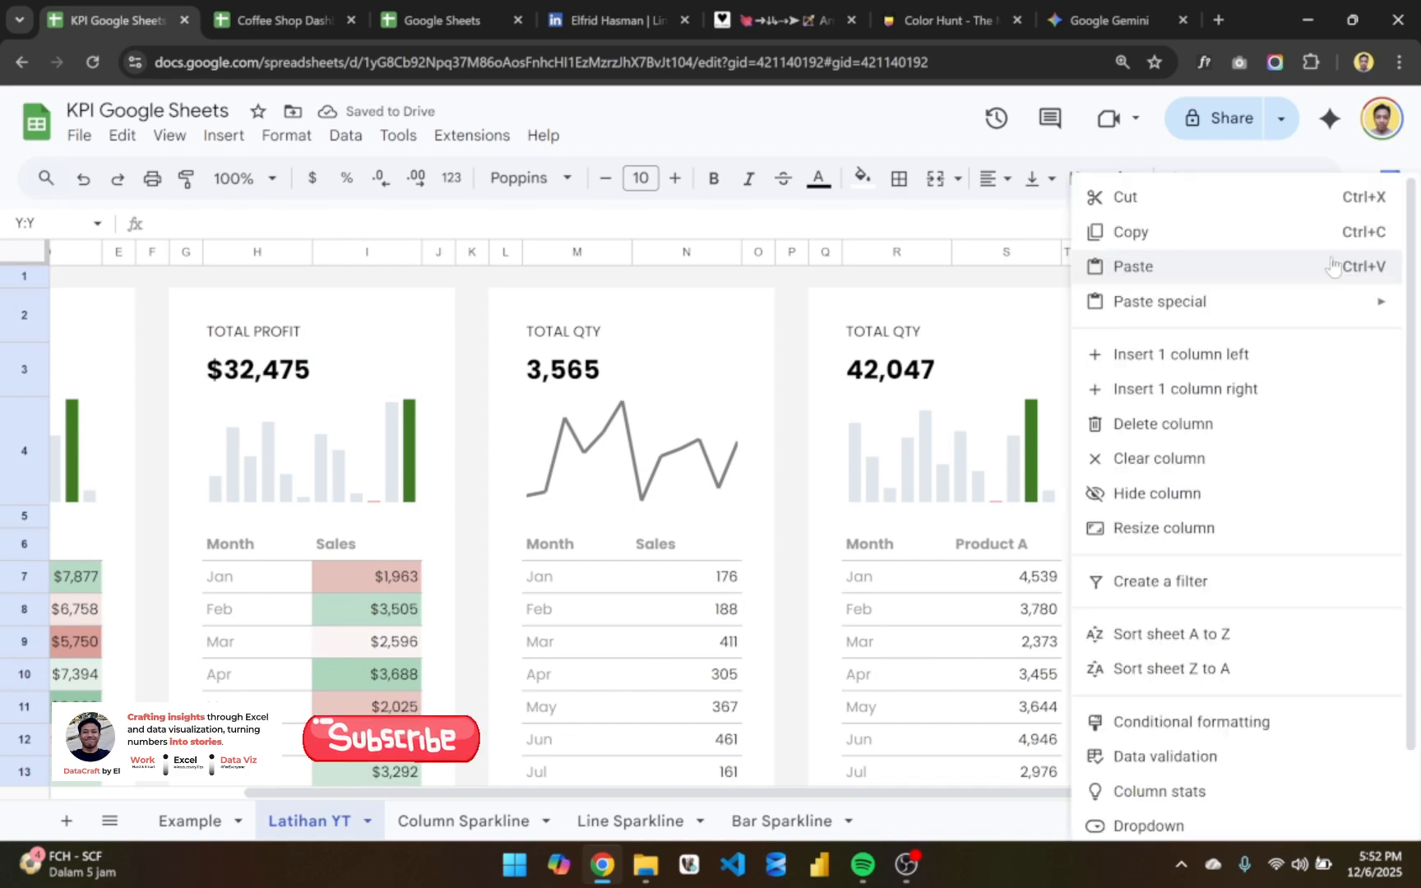
left_click(1236, 388)
right_click(1329, 429)
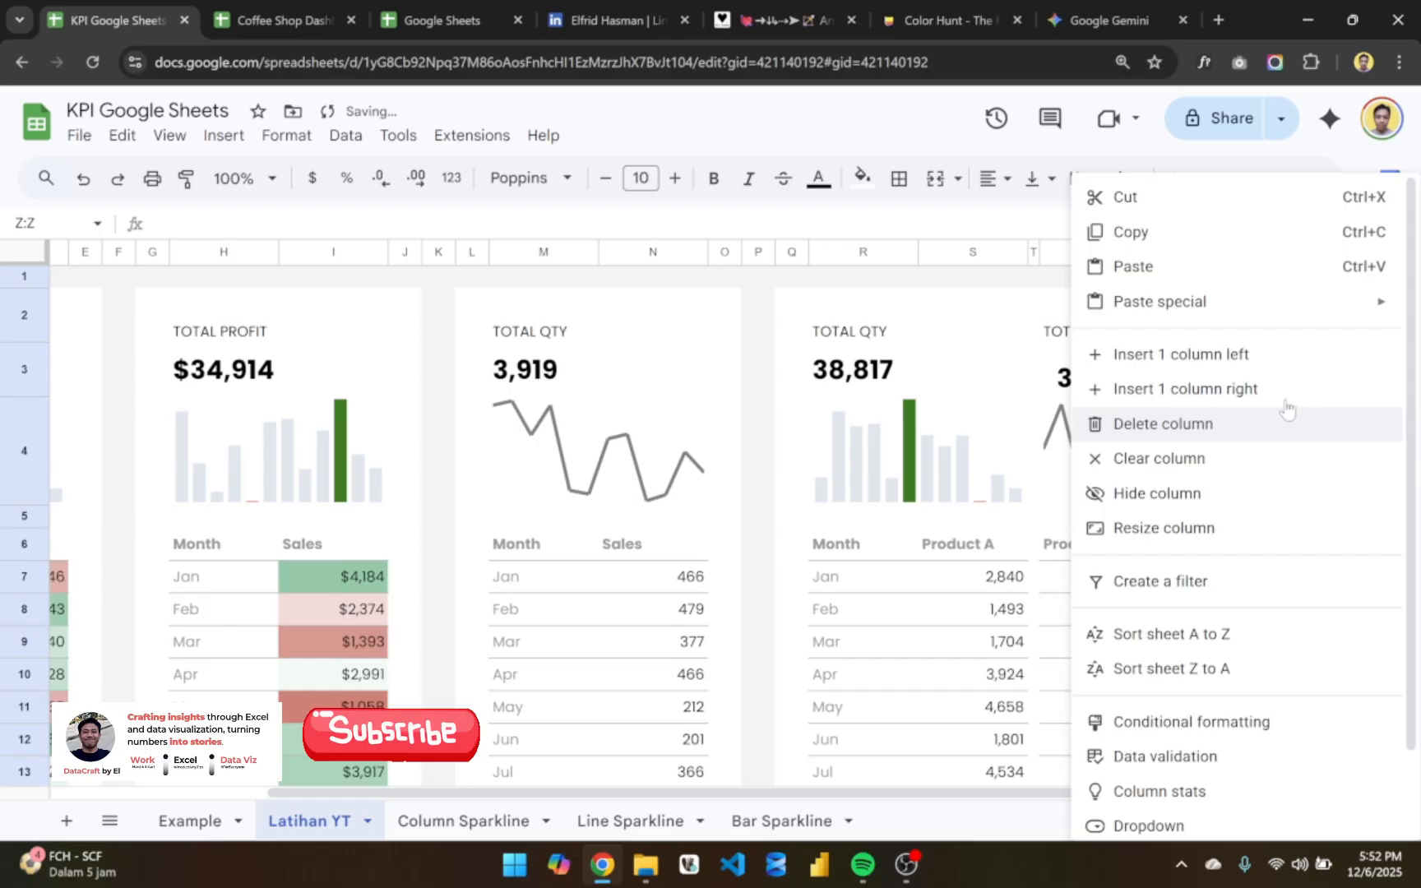
left_click(1246, 388)
right_click(1345, 448)
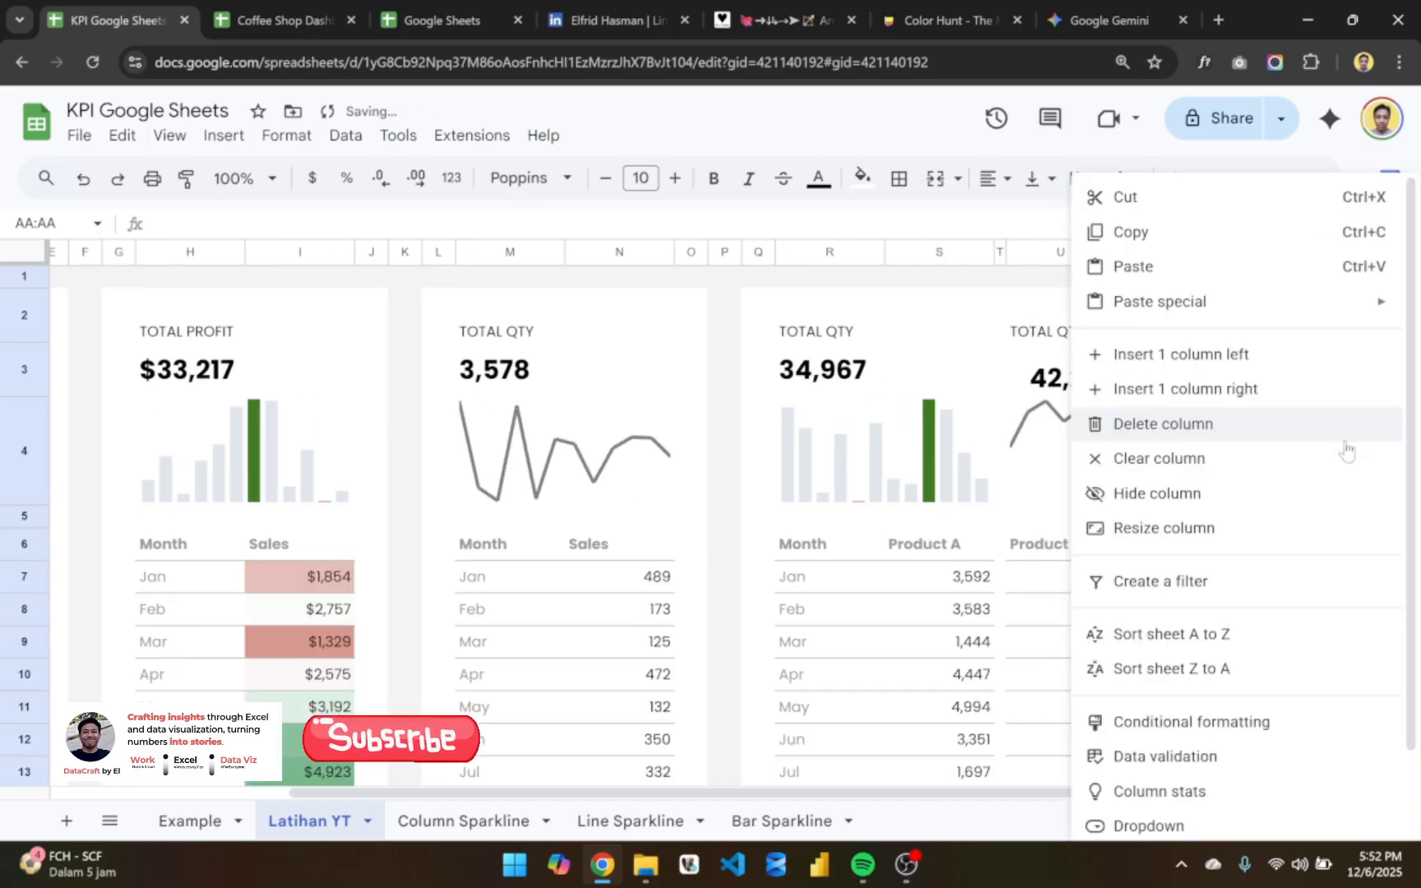
left_click(1246, 388)
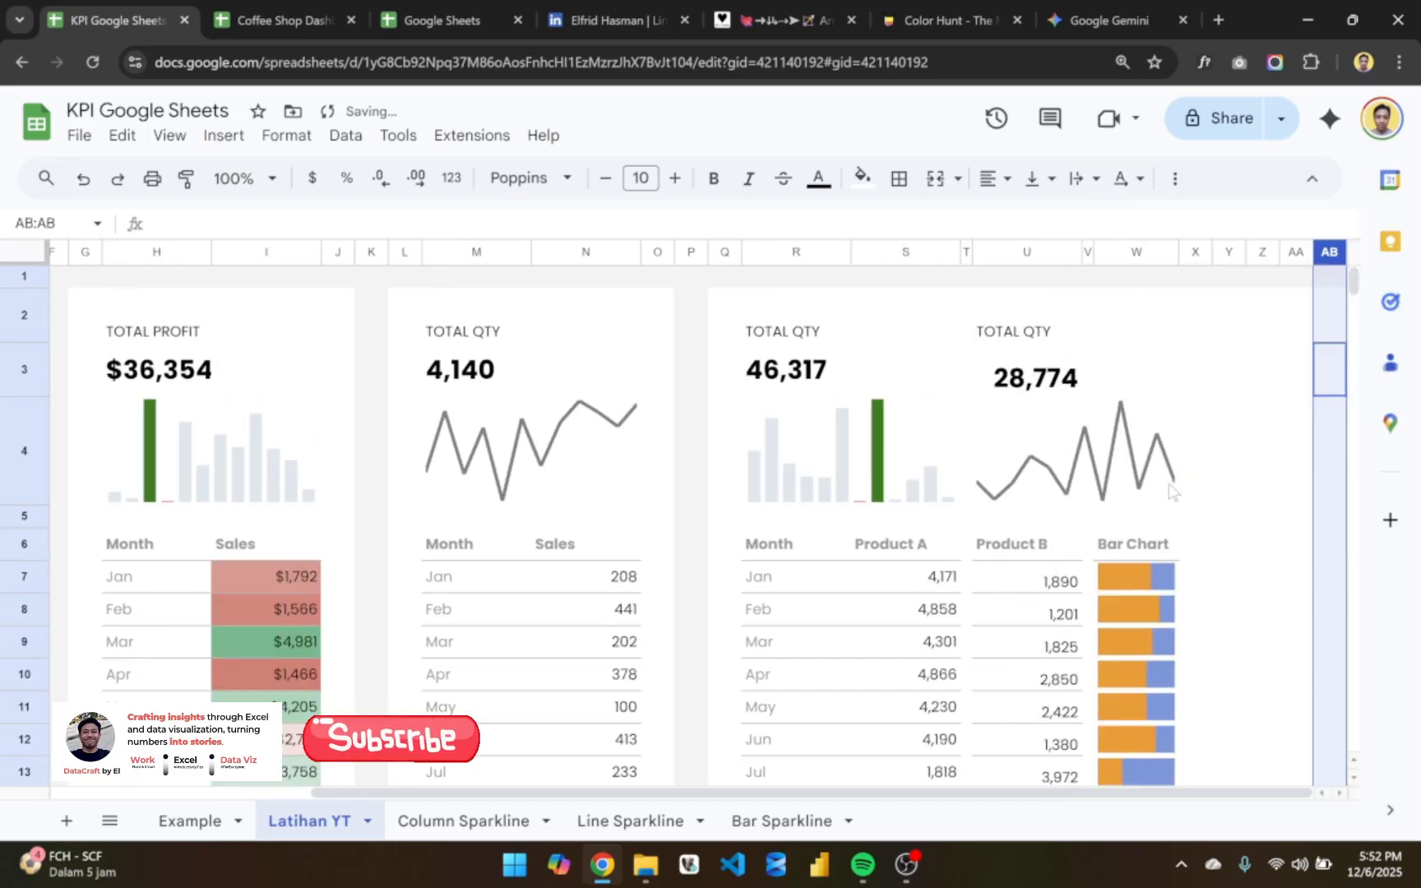
left_click(1388, 425)
left_click(1303, 194)
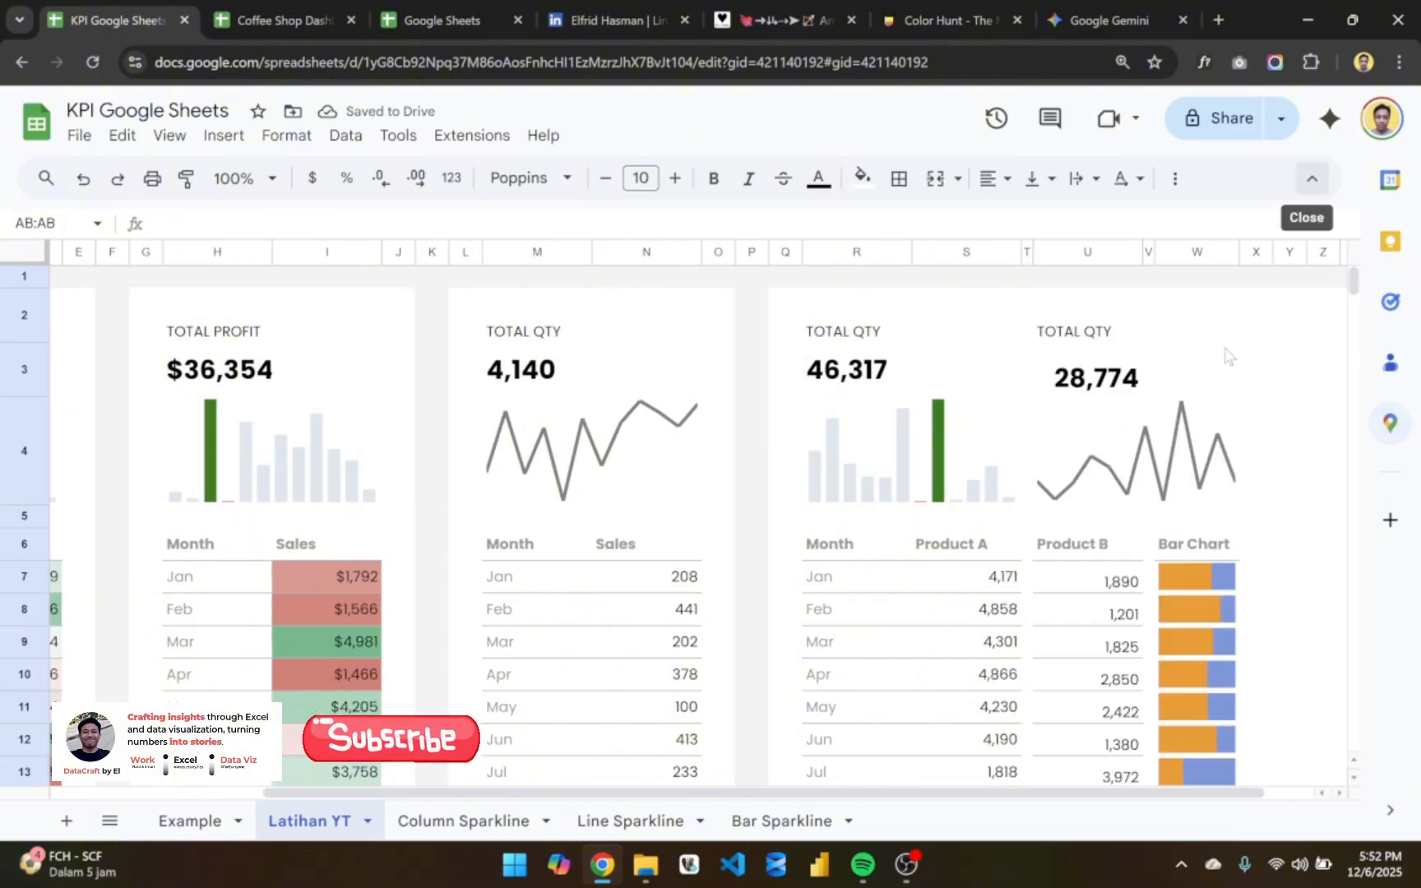
- Fill the whole of columns Y:AB with the light gray sheet background color
left_click_drag(1289, 254, 1363, 269)
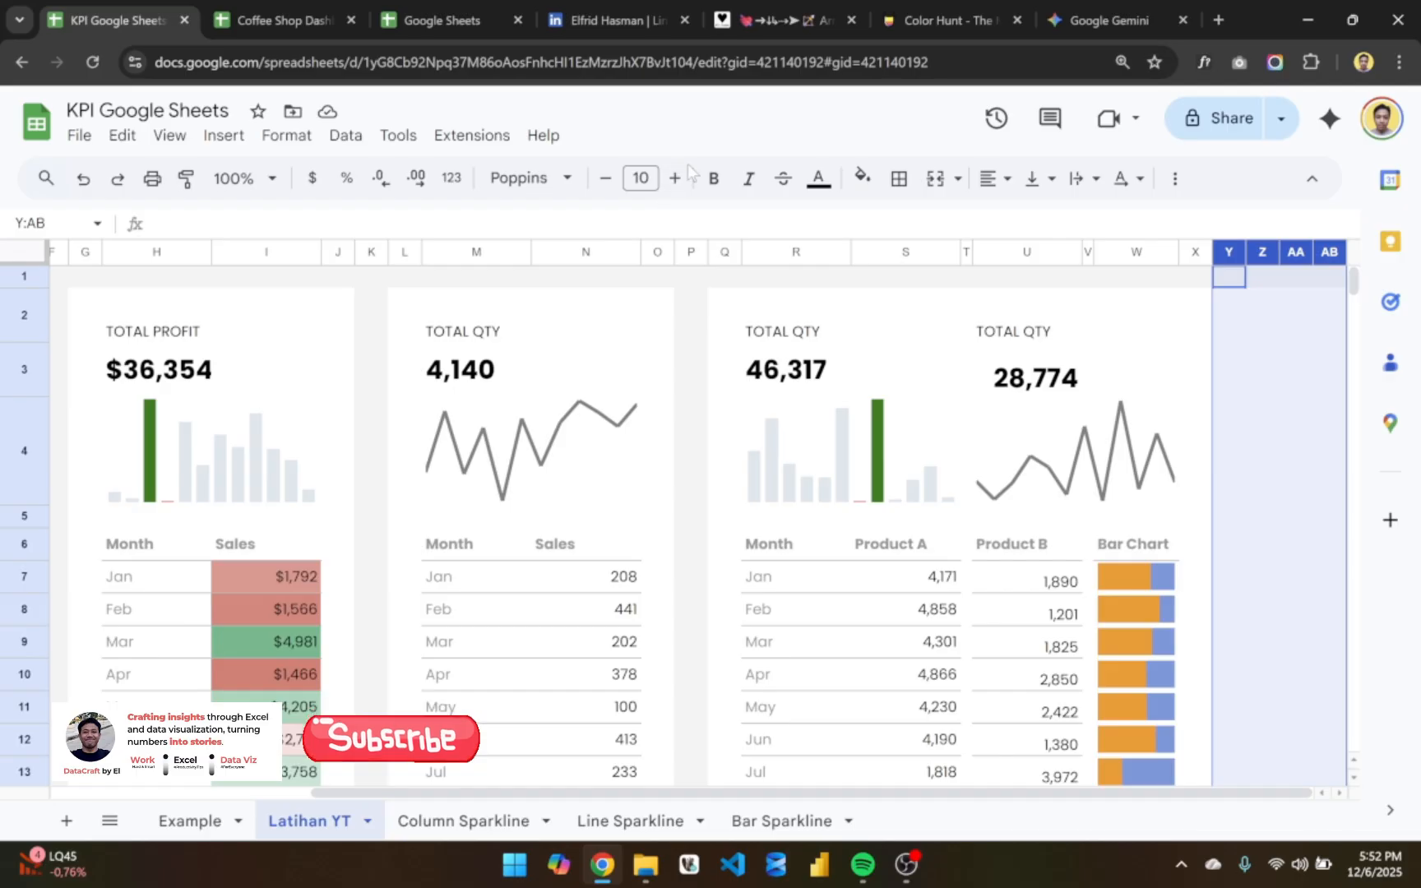
left_click(861, 176)
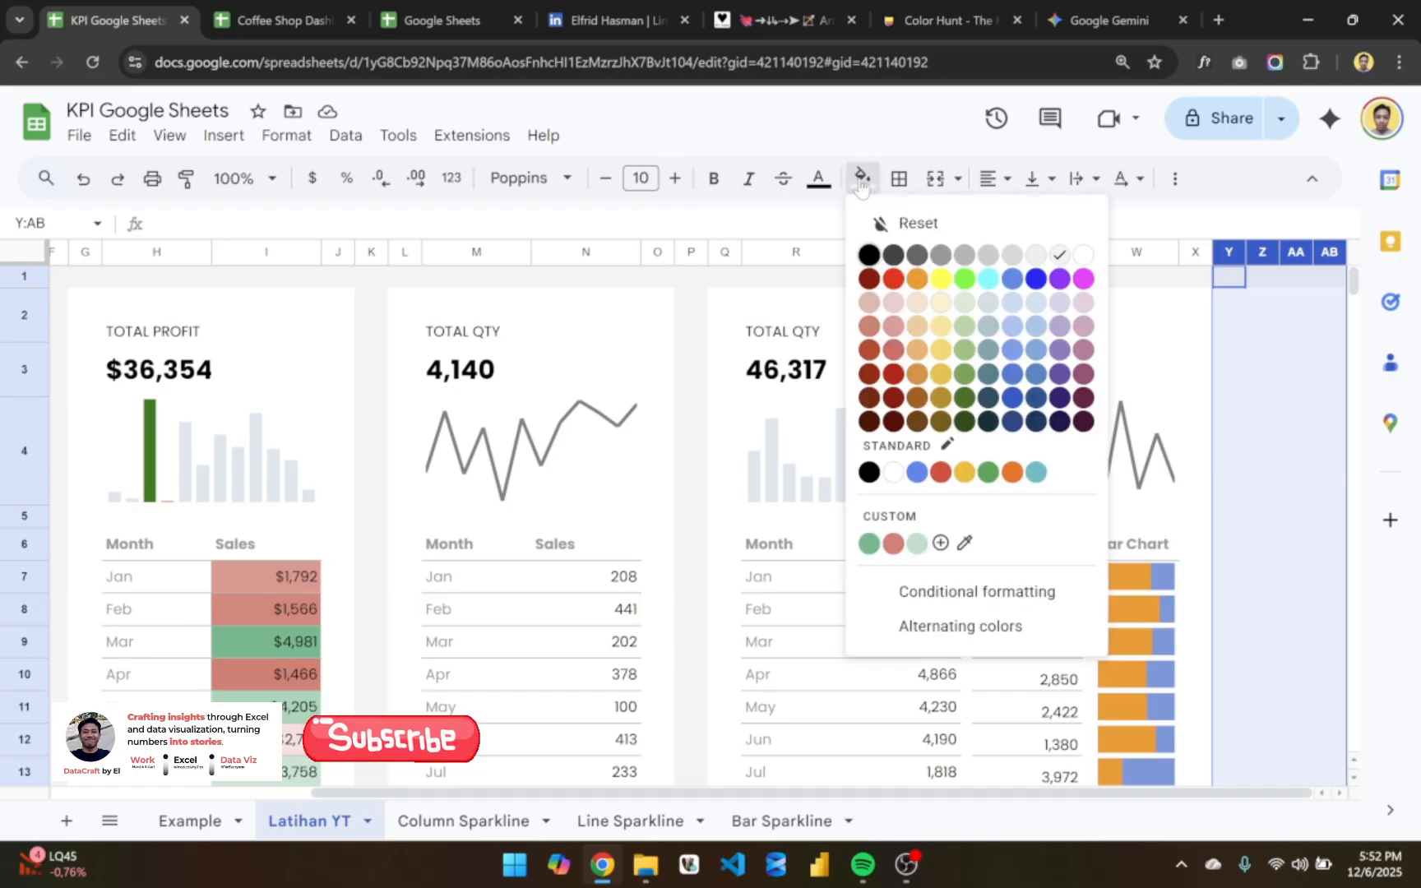
left_click(1067, 259)
left_click(1258, 429)
scroll(1275, 494, "down", 3)
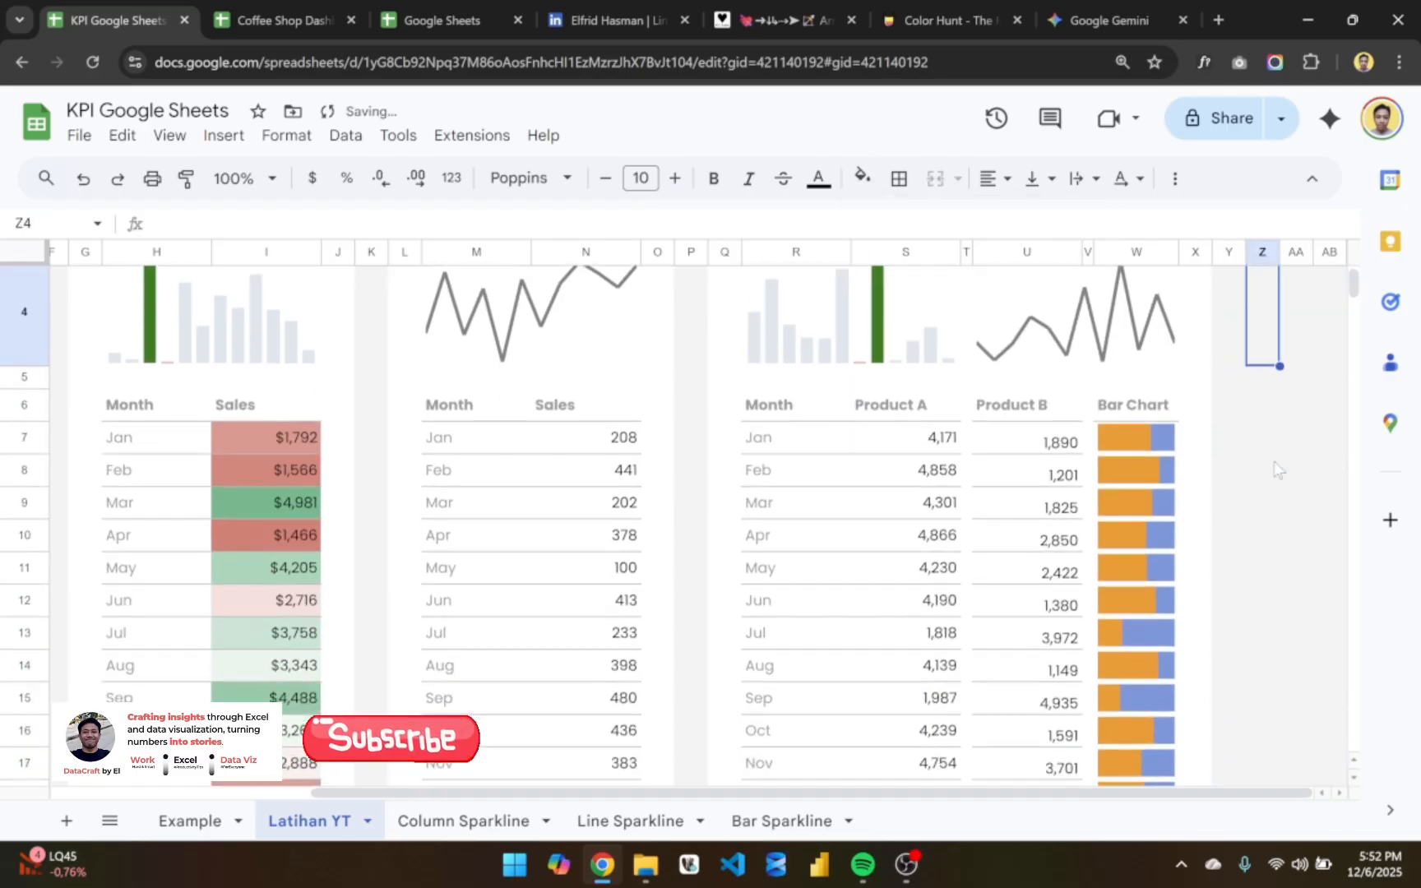
scroll(1277, 468, "up", 1)
- Add the option "color1","purple" to the bar SPARKLINE formula in cell W7
double_click(1133, 518)
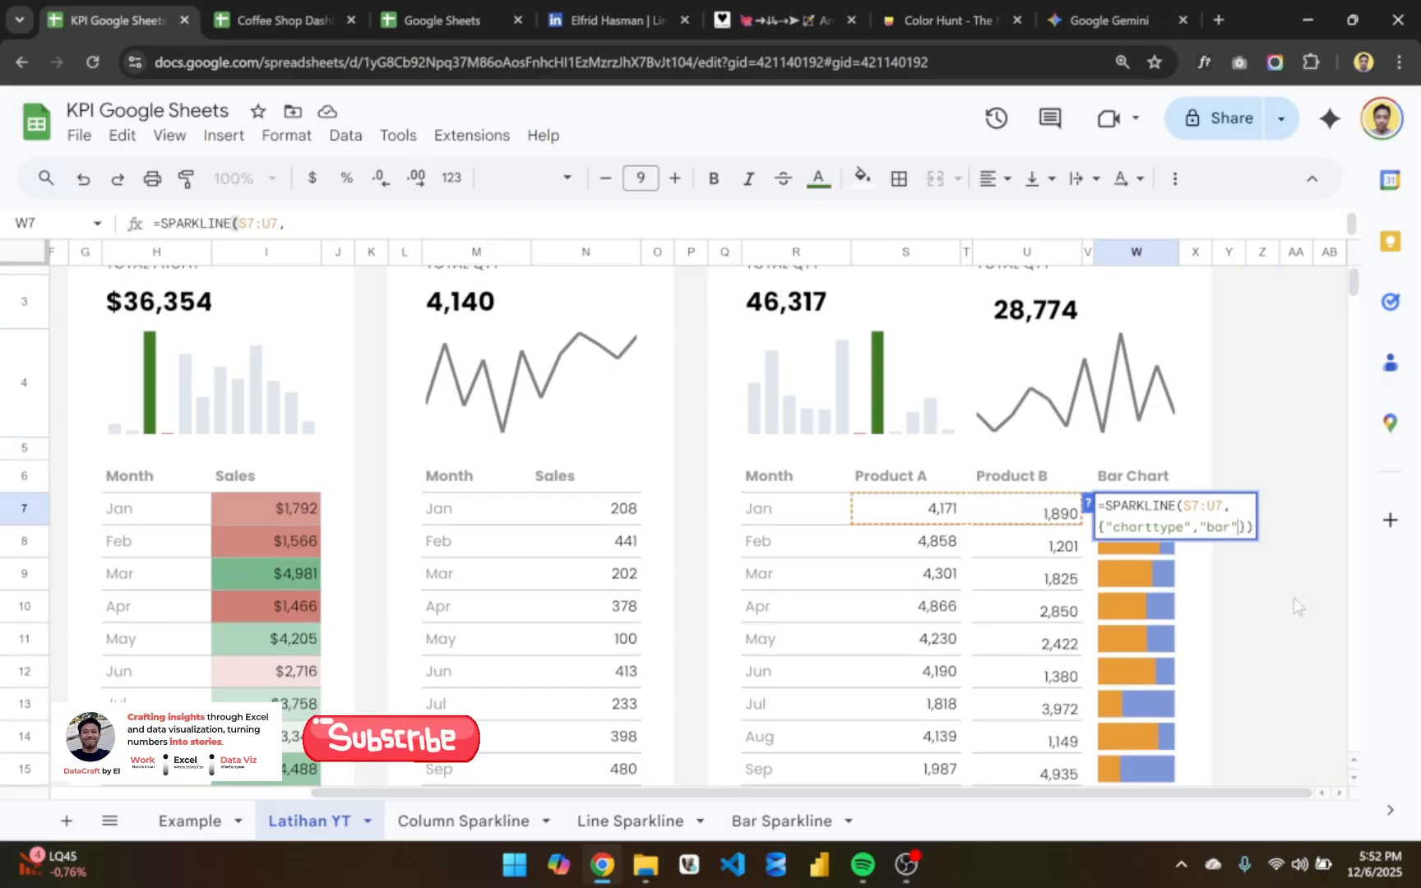
type(";")
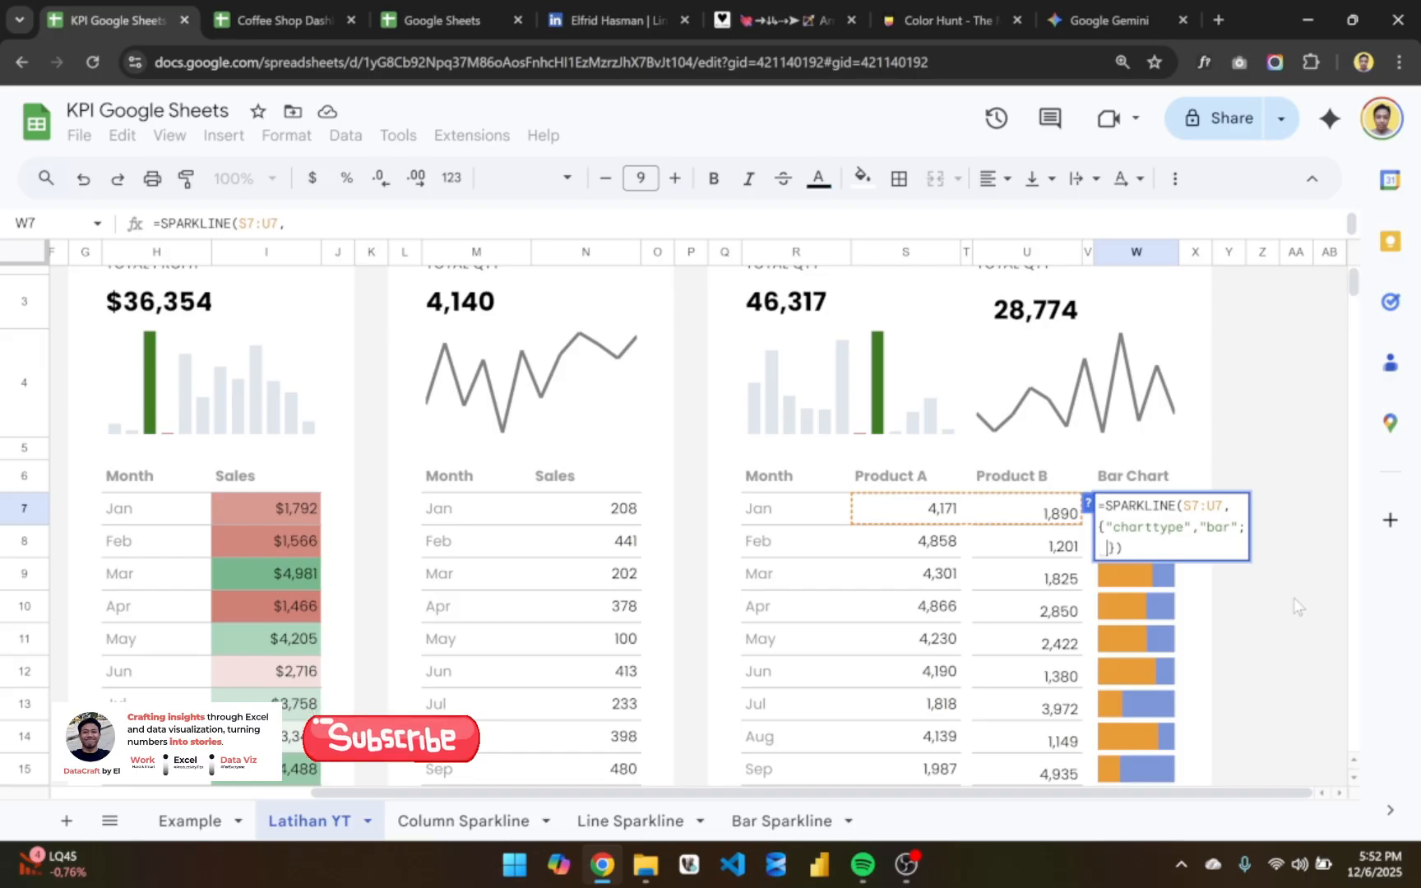
type("\"")
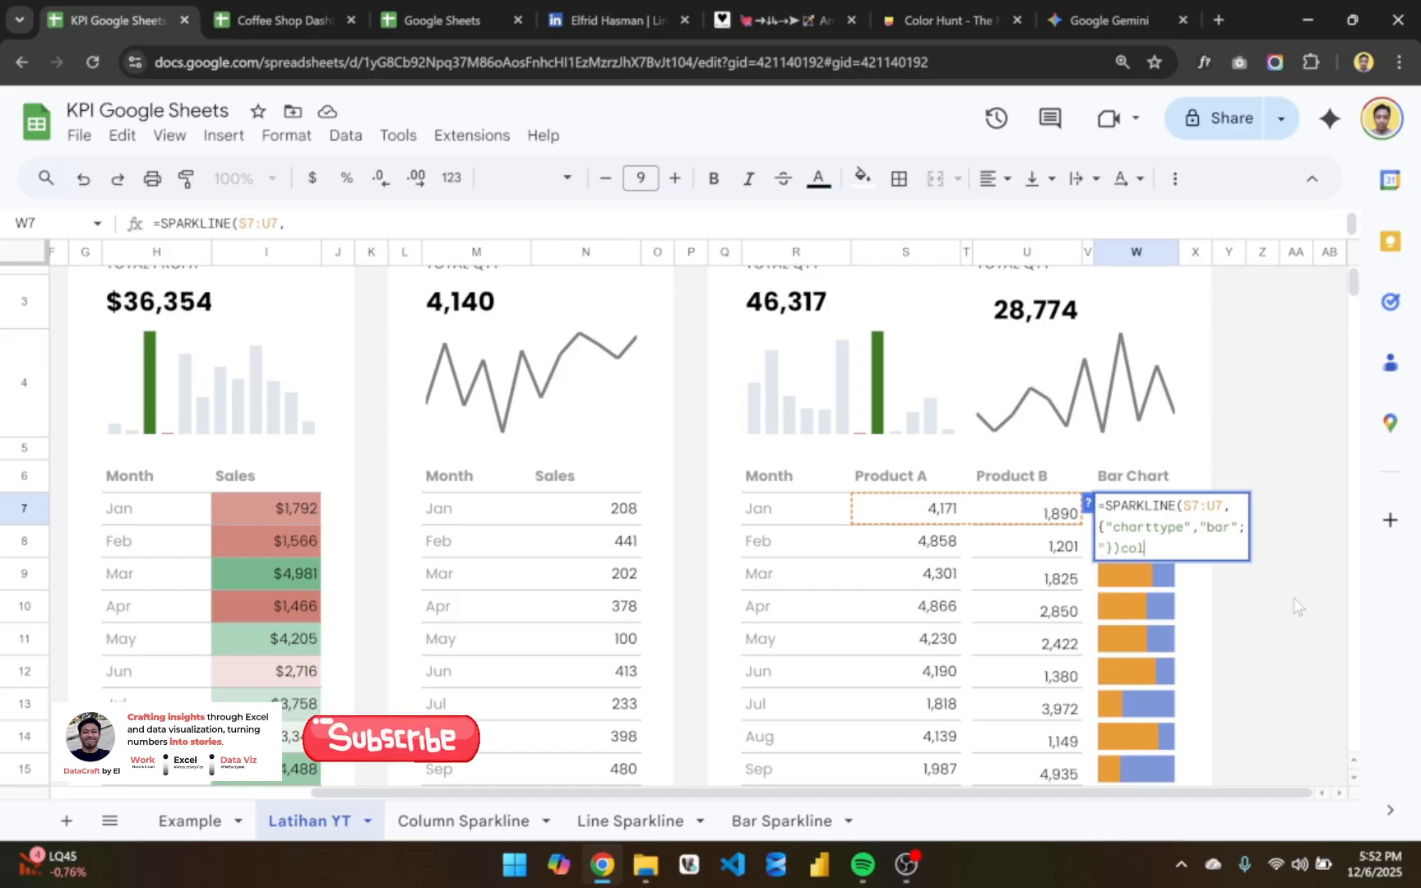
key("BackSpace")
key("BackSpace")
key("BackSpace")
key("Left")
key("Left")
type("color1\"")
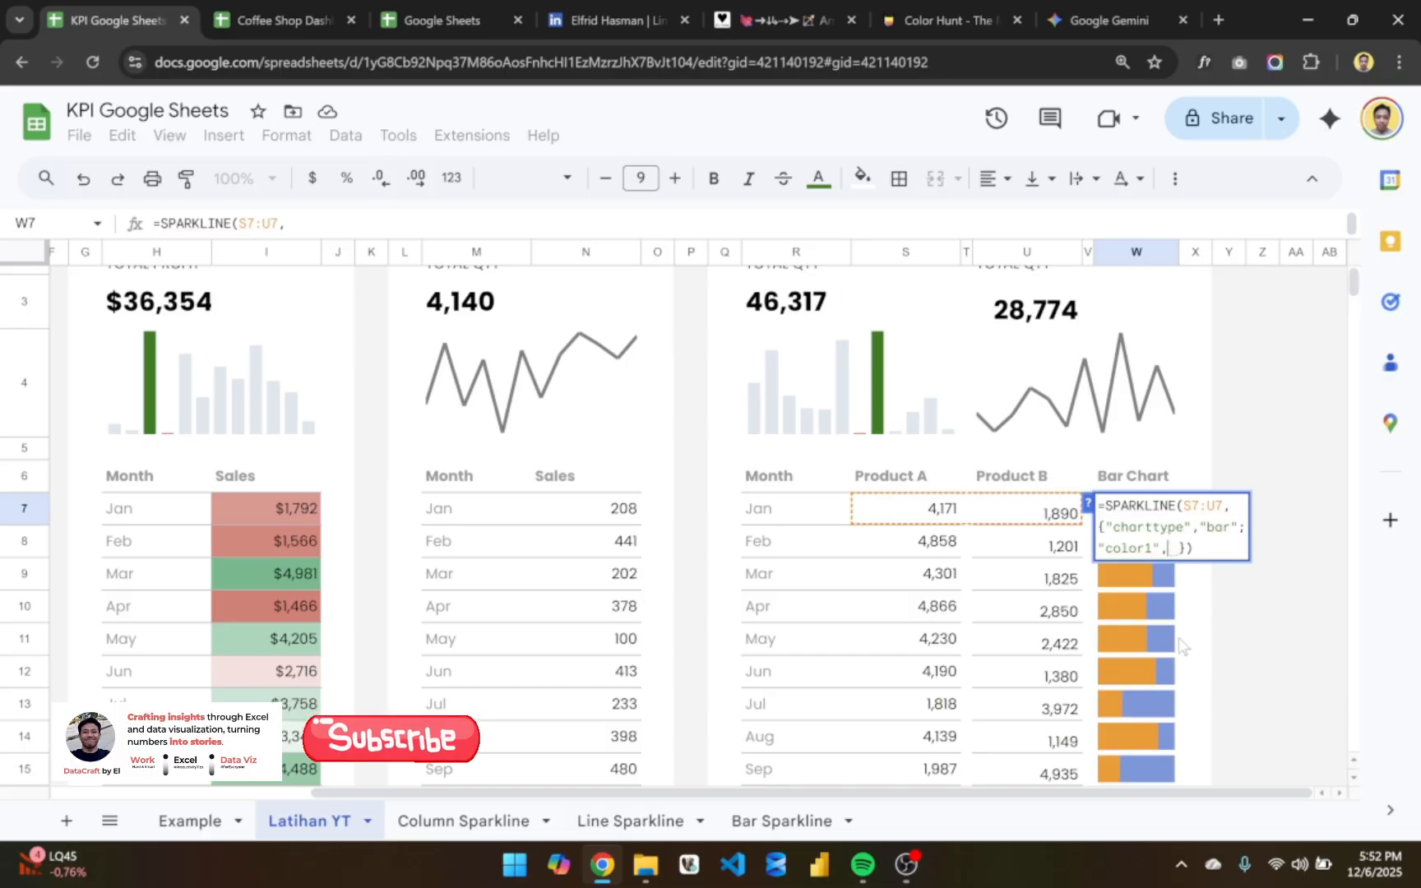
type(", ")
type("\"purp")
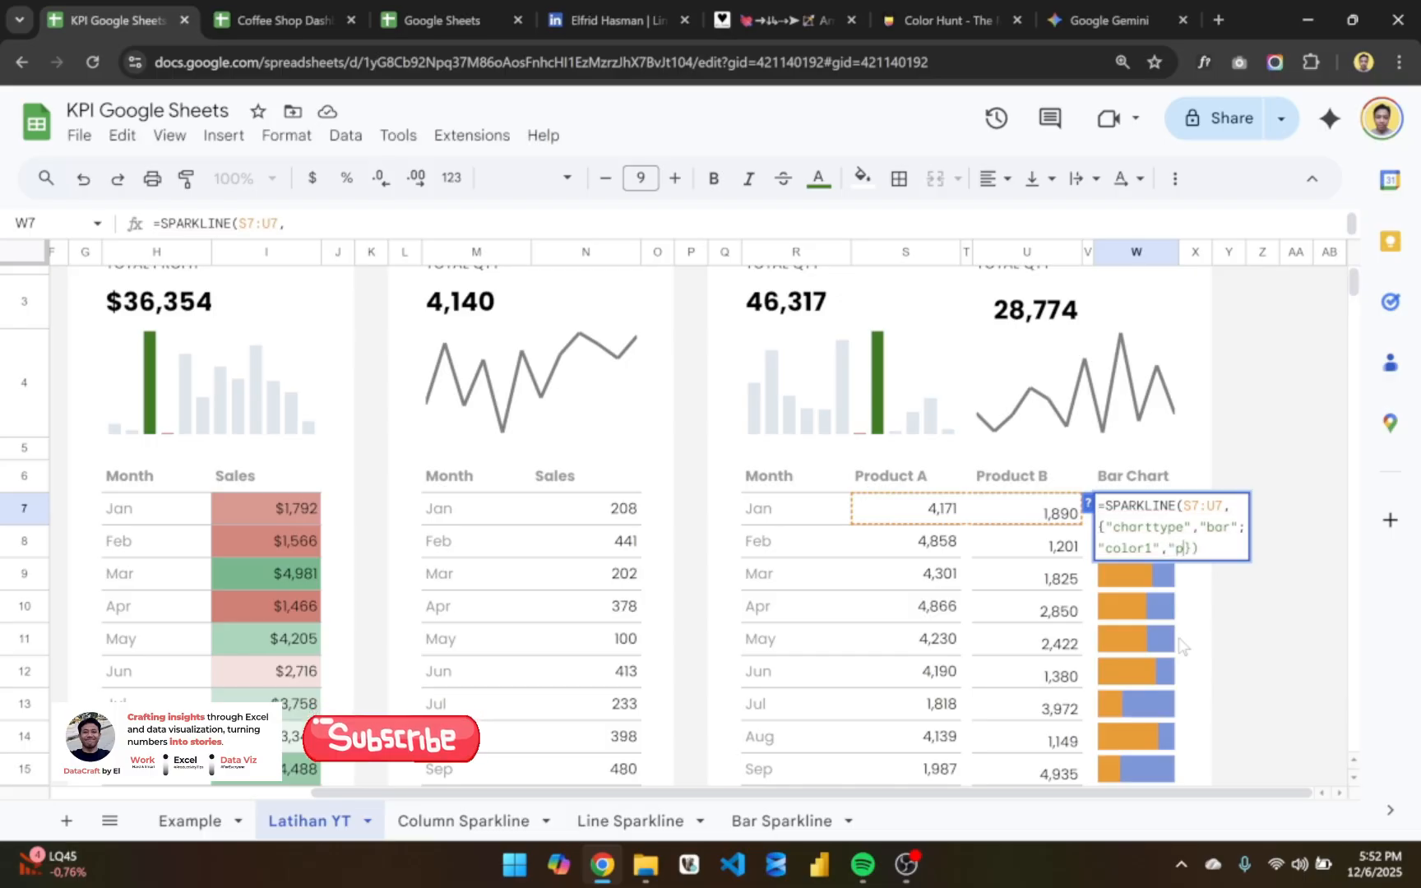
type("le\"")
key("Return")
key("Up")
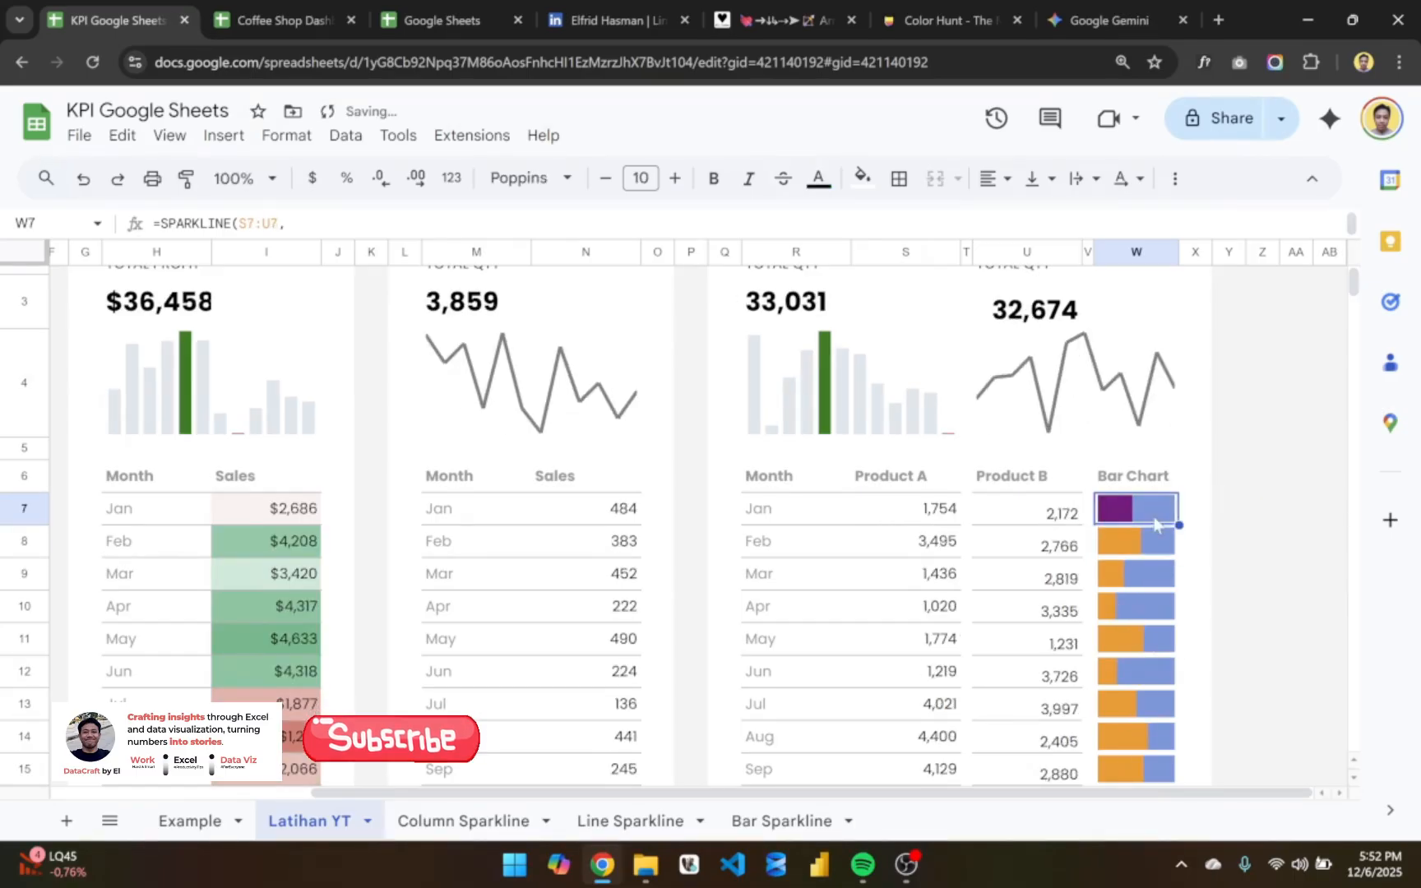
- Duplicate the "color1","purple" option onto a new line inside W7's SPARKLINE formula, separated by a semicolon
key("Return")
key("Left")
key("Left")
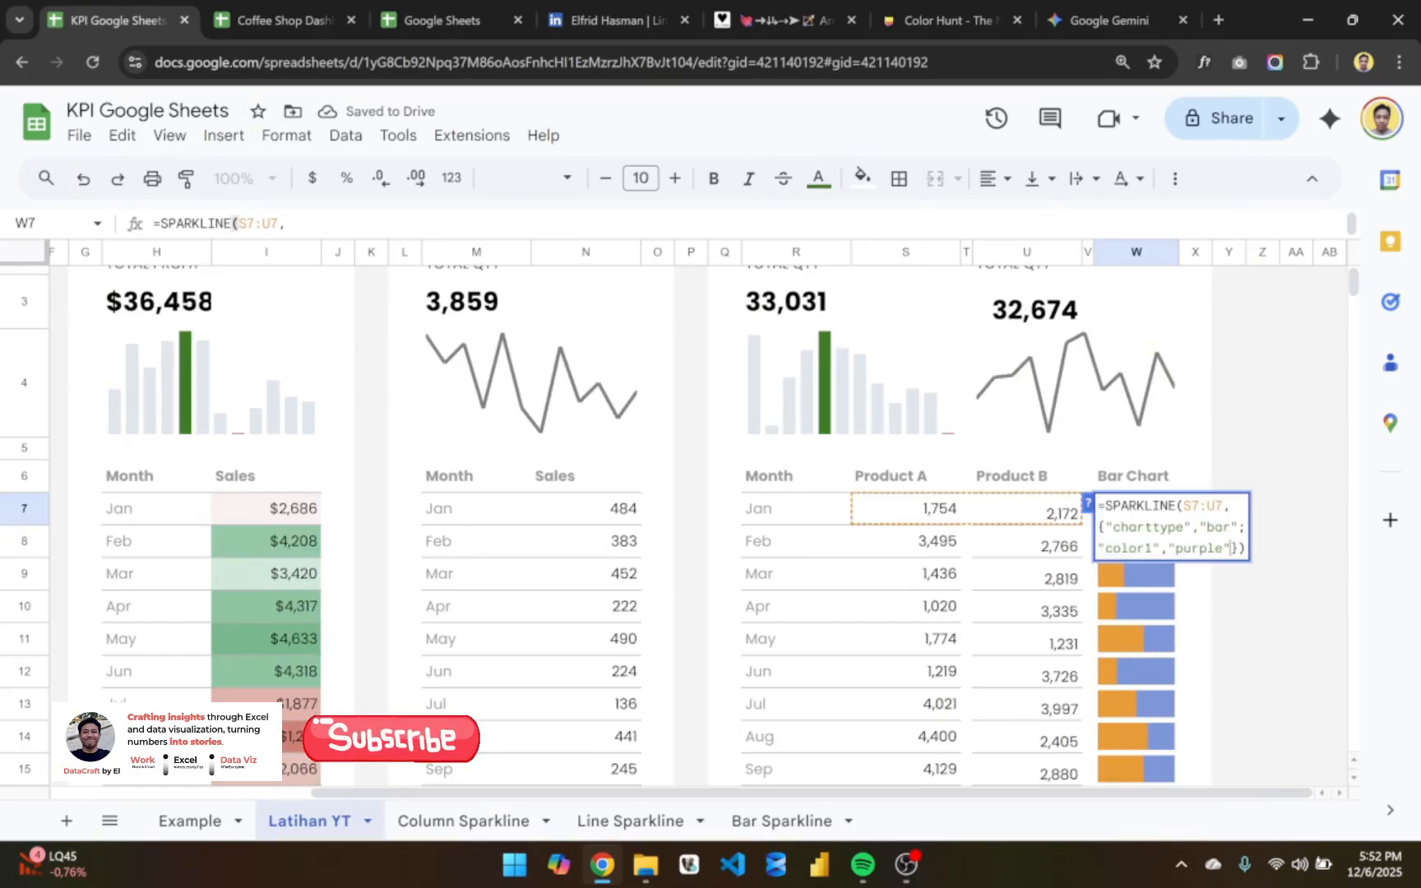
type(";")
left_click_drag(1239, 549, 1098, 549)
key("ctrl+c")
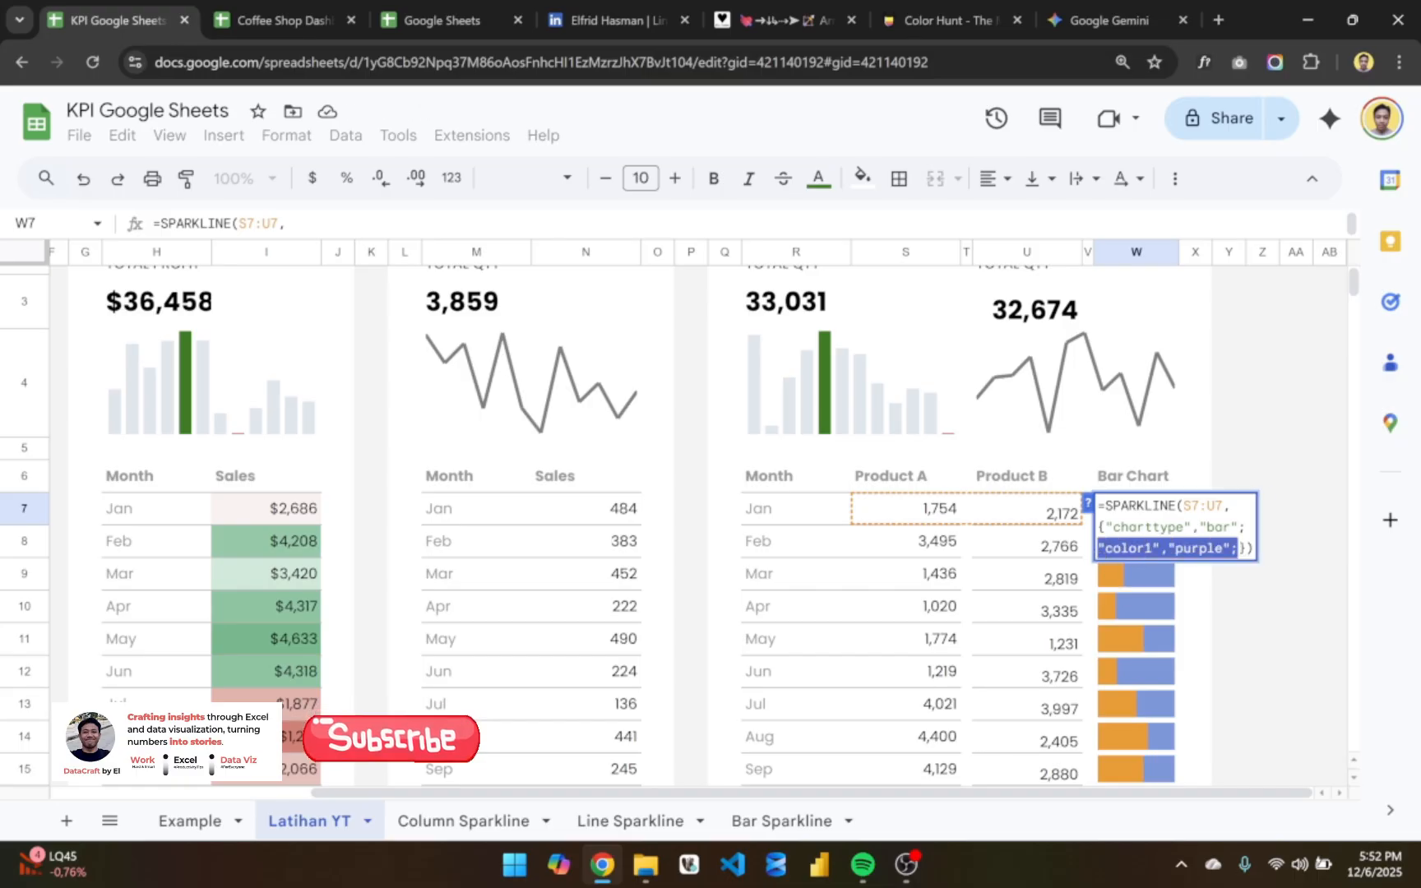
key("Right")
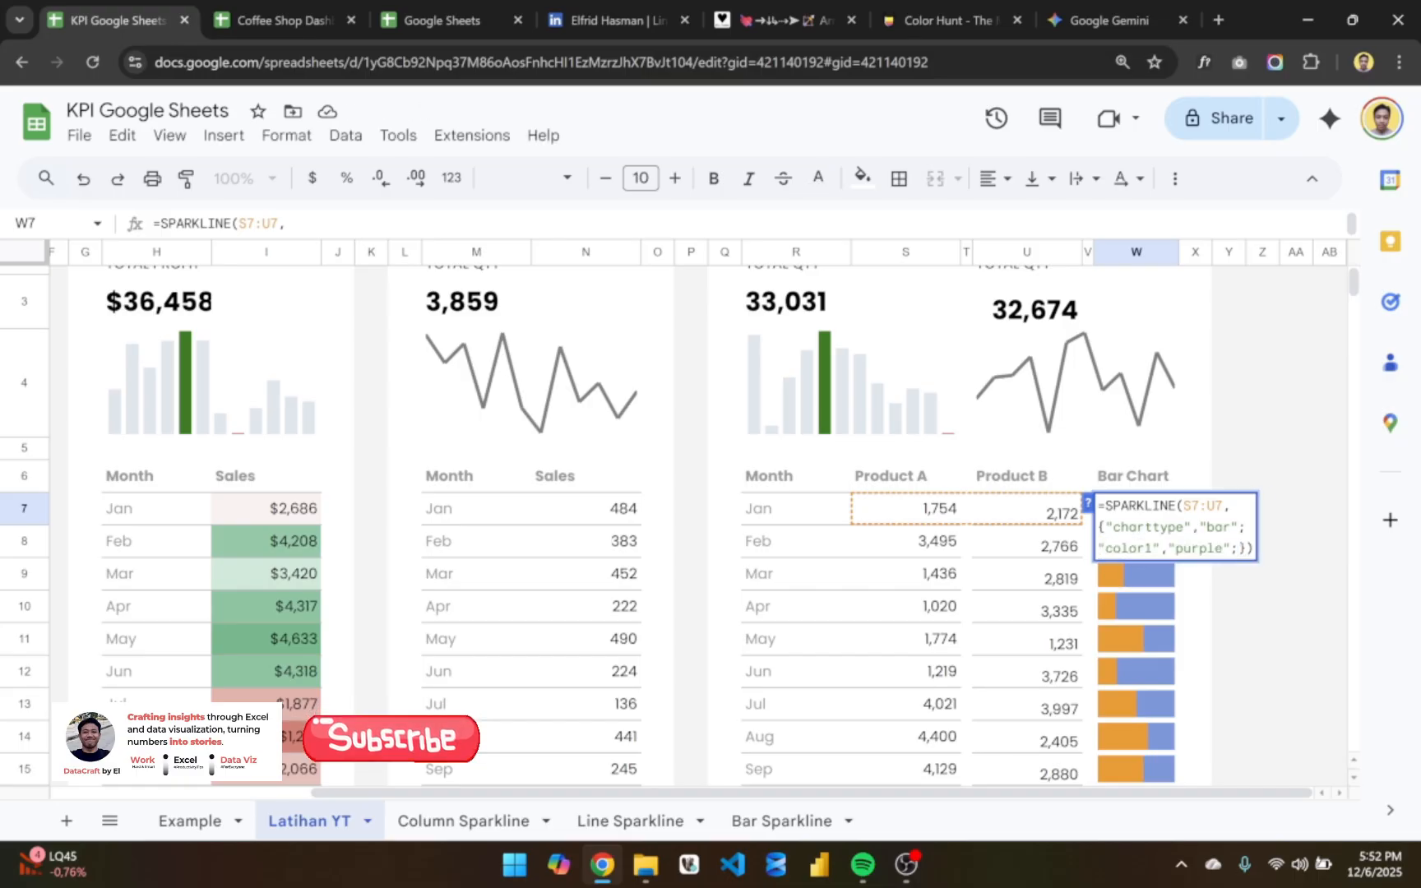
key("alt+Return")
key("ctrl+v")
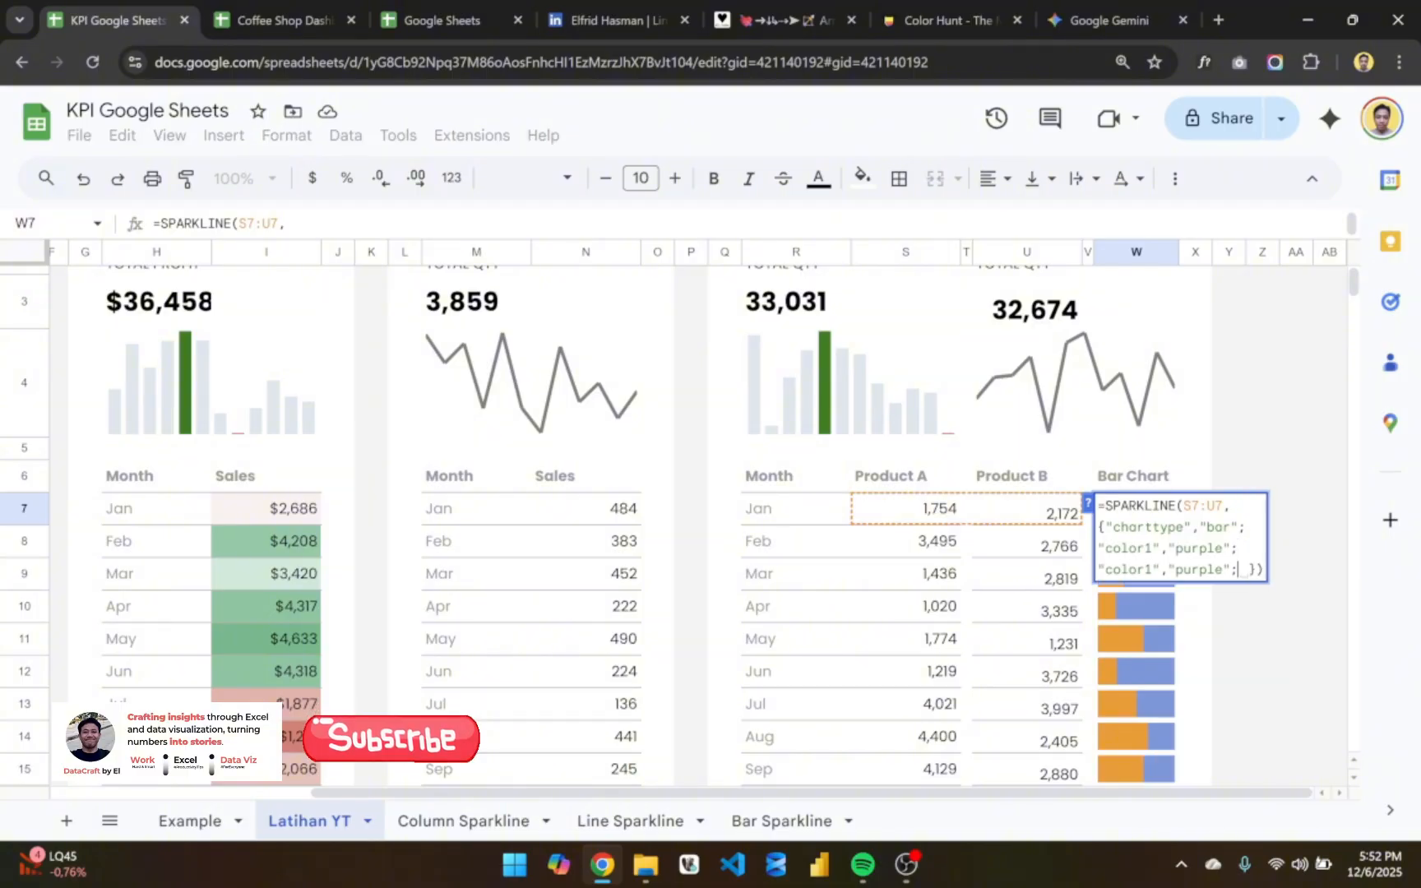
- Change the duplicated option in W7's formula to "color2","gray" and commit the formula
left_click(1152, 569)
key("BackSpace")
type("2")
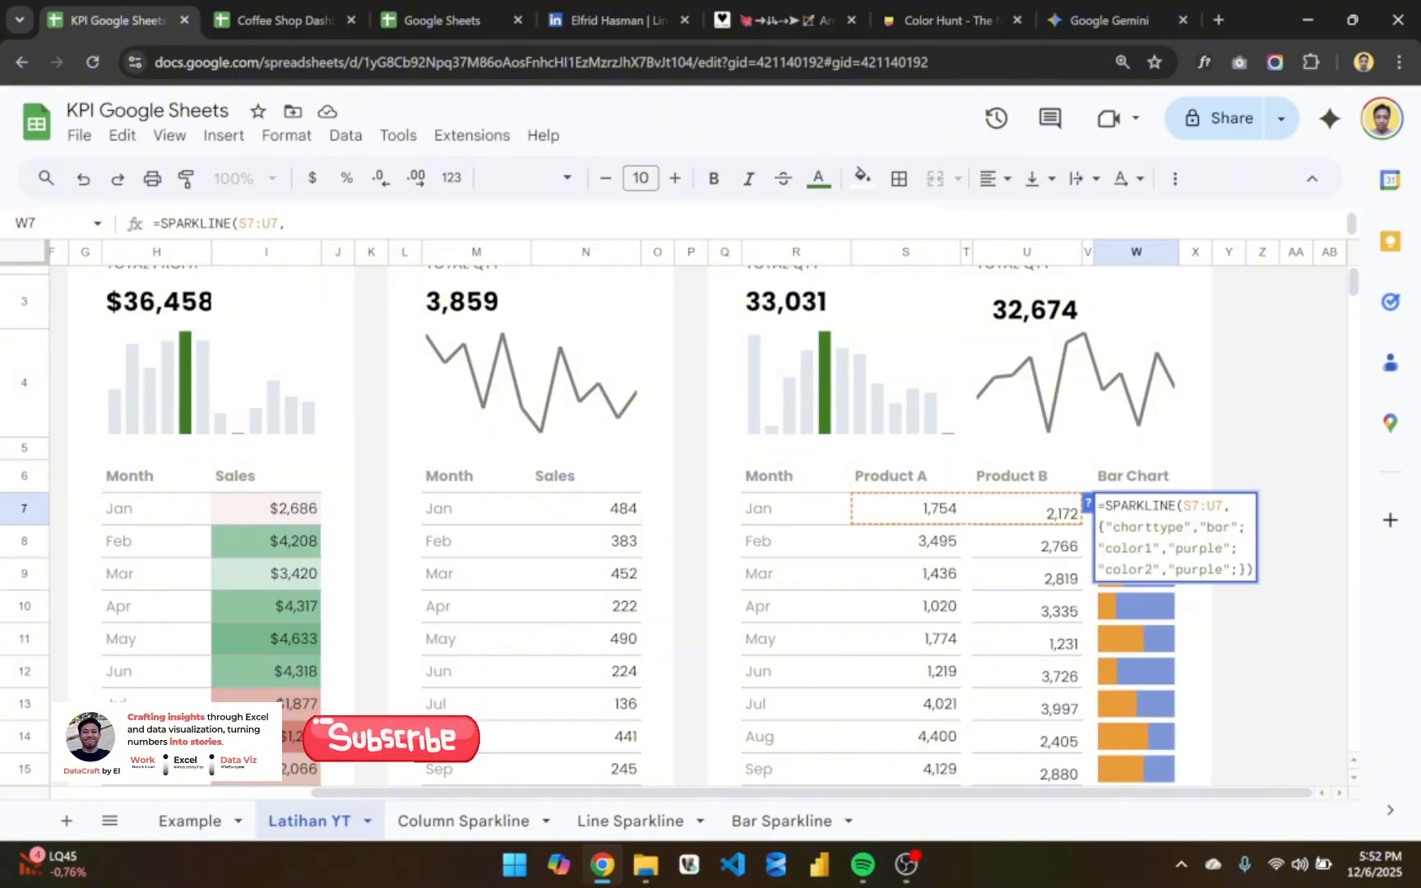
left_click(1224, 569)
key("BackSpace")
key("BackSpace")
key("BackSpace")
key("BackSpace")
key("BackSpace")
key("BackSpace")
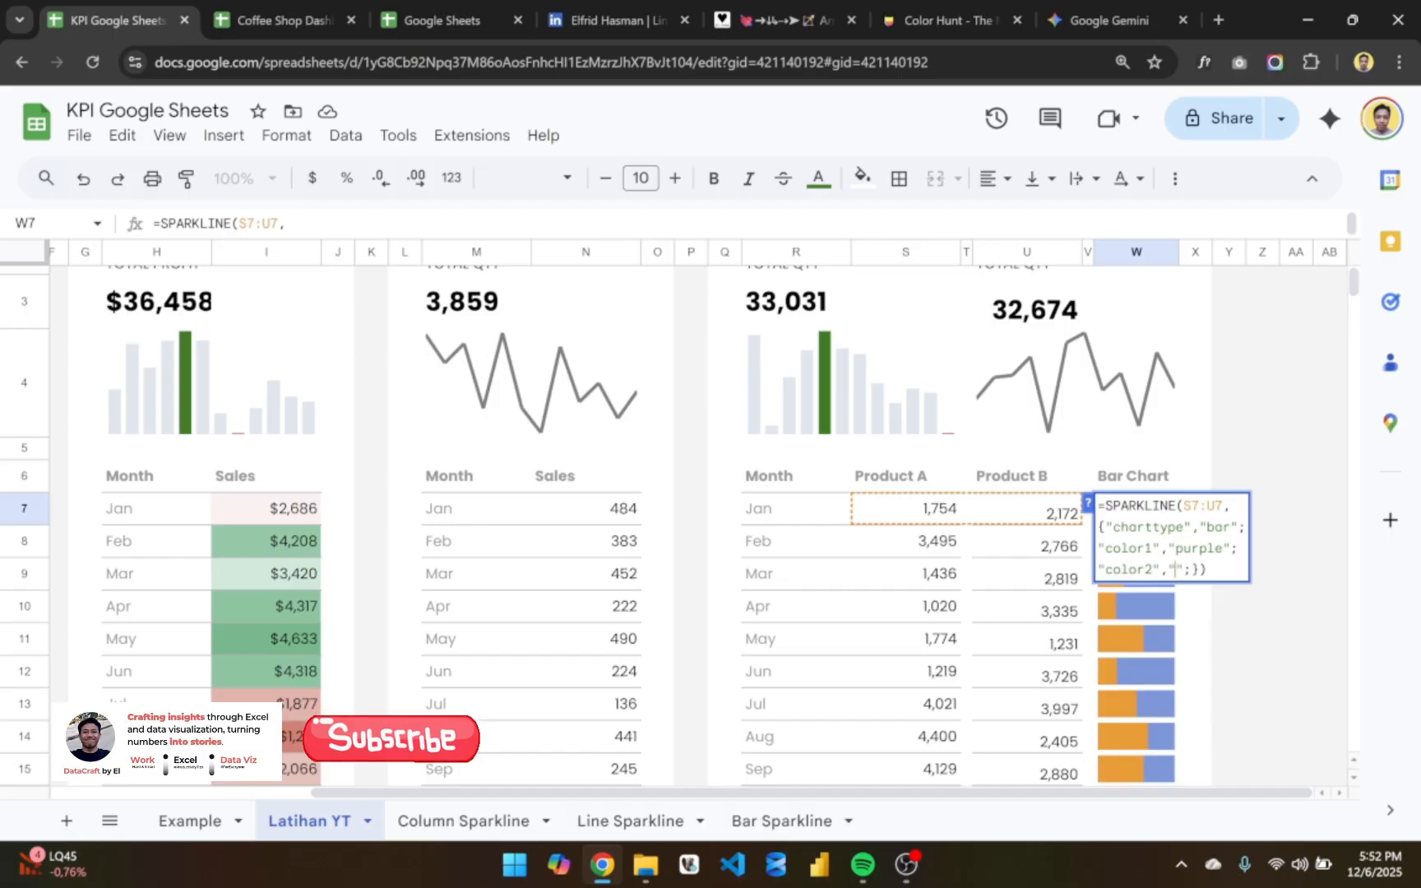
type("gray")
key("Return")
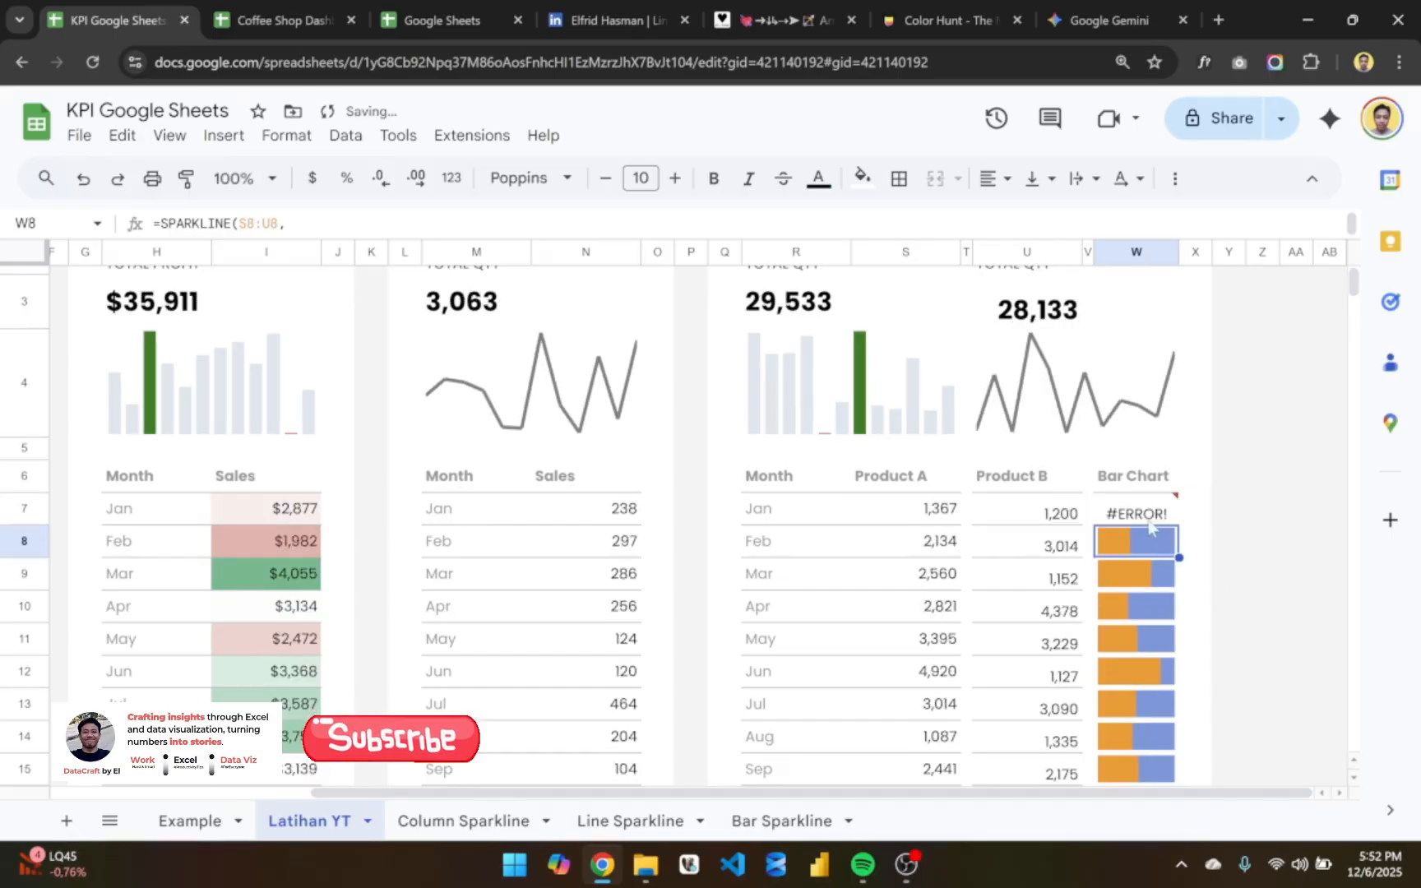
- Remove the trailing semicolon after the color2 option in W7's SPARKLINE formula
key("Up")
key("F2")
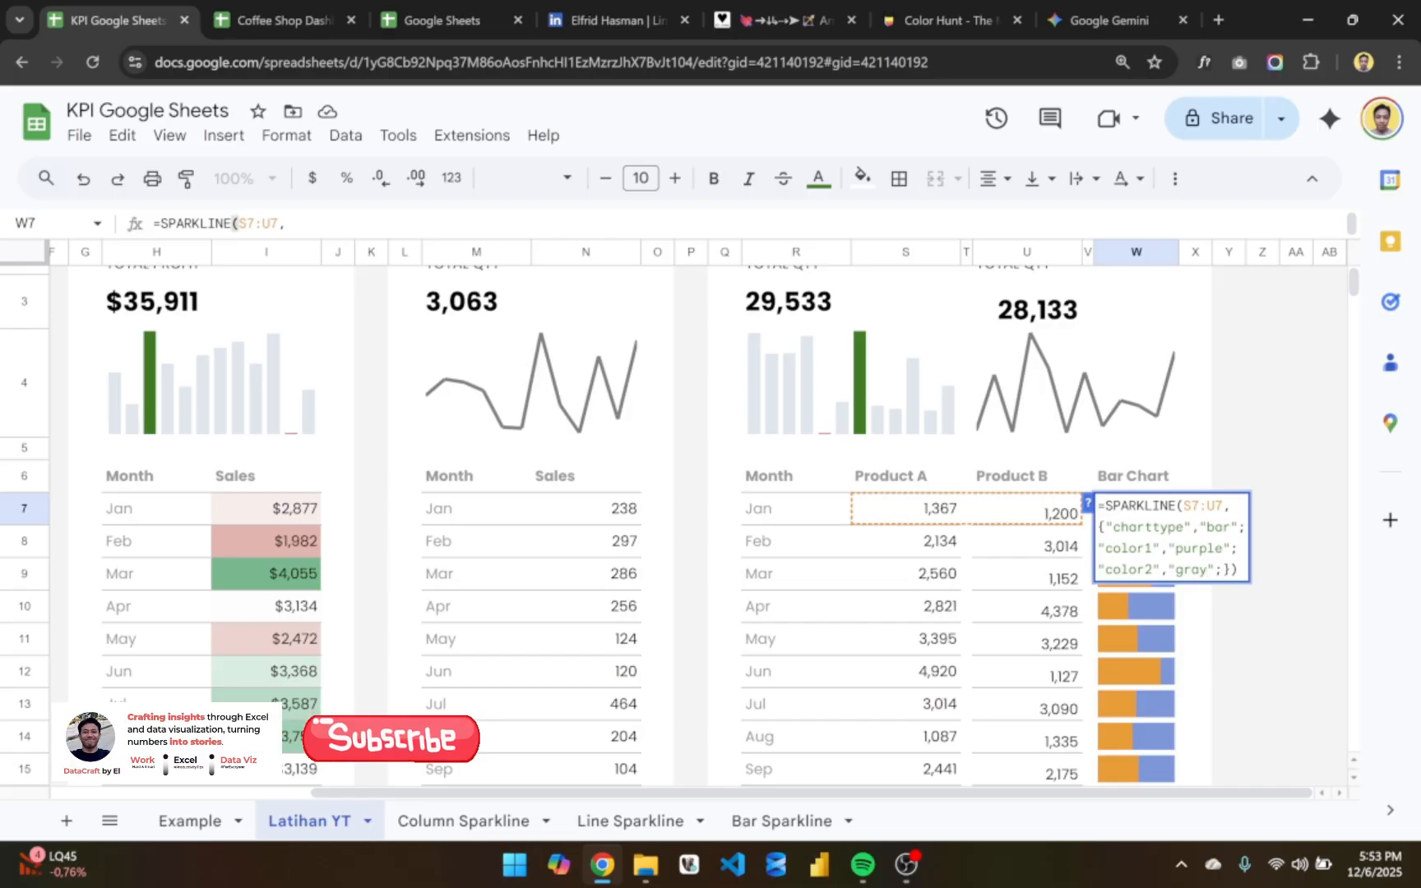
key("Return")
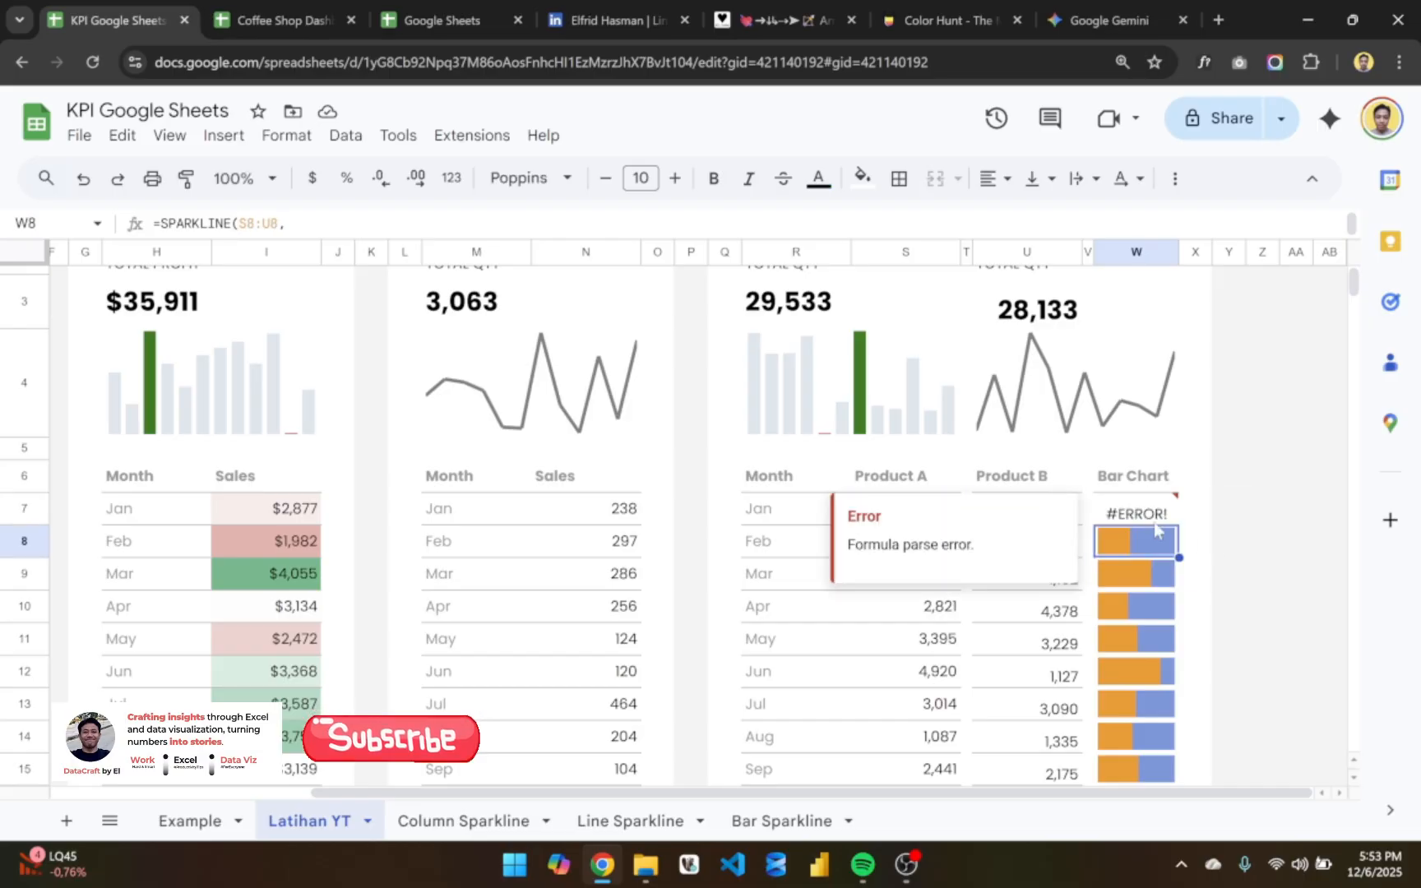
double_click(1154, 514)
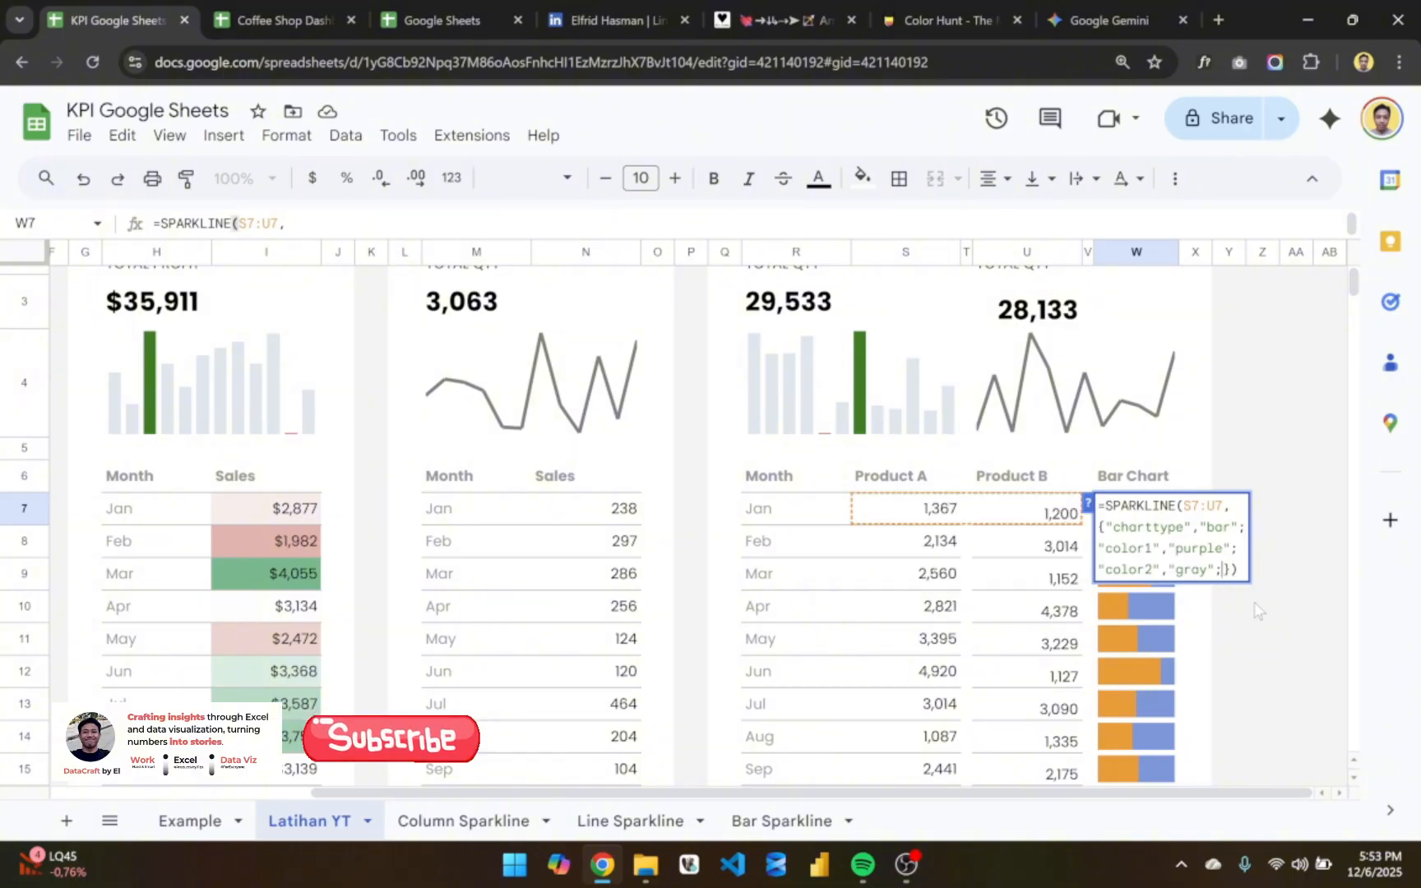
key("BackSpace")
key("Return")
left_click(1151, 510)
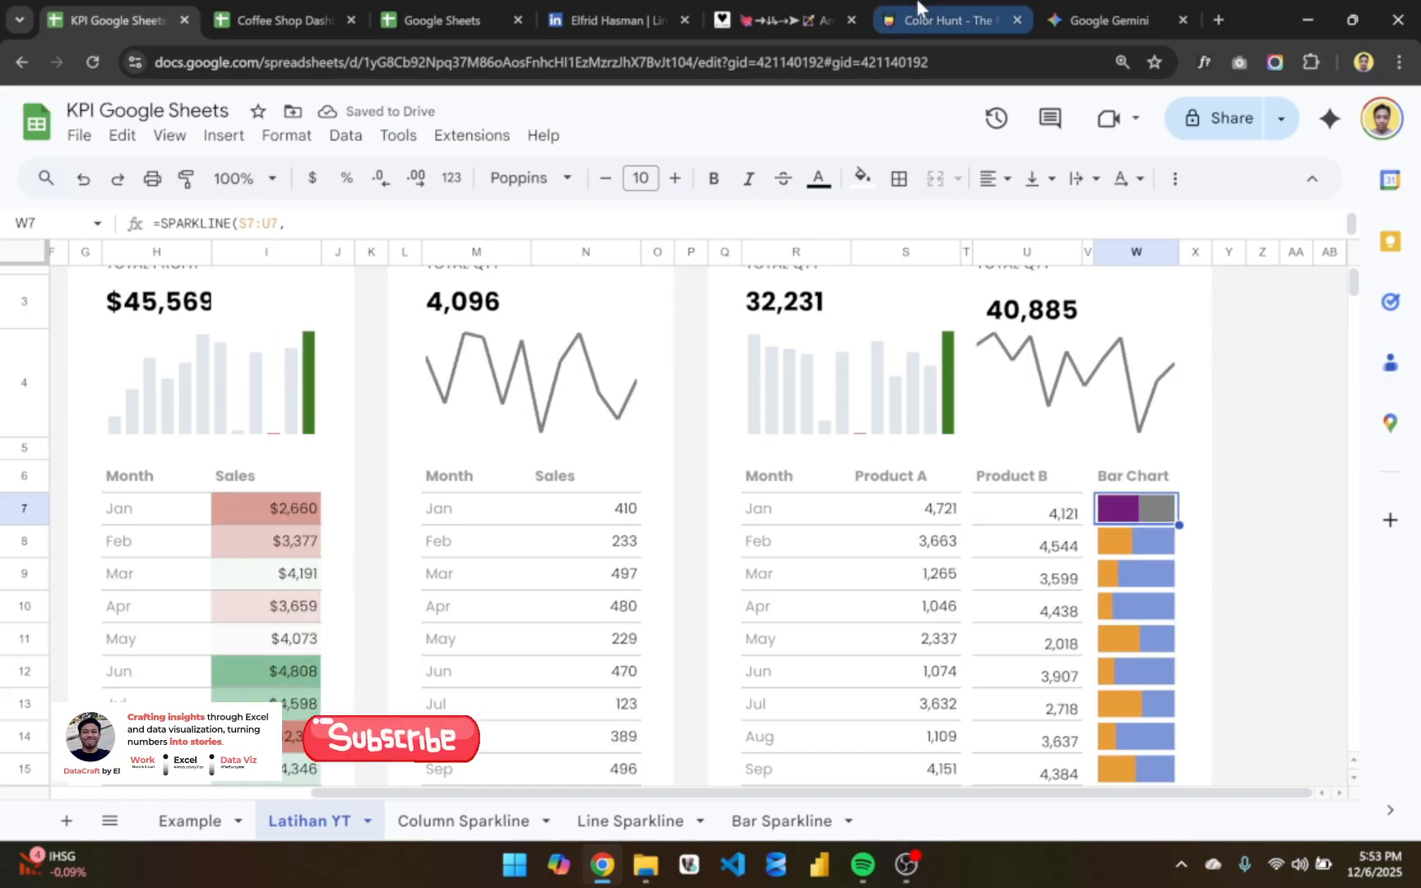
- Switch to Color Hunt, browse the popular palettes for bar colors, and return to the KPI sheet
left_click(937, 19)
scroll(839, 520, "down", 2)
scroll(838, 519, "down", 1)
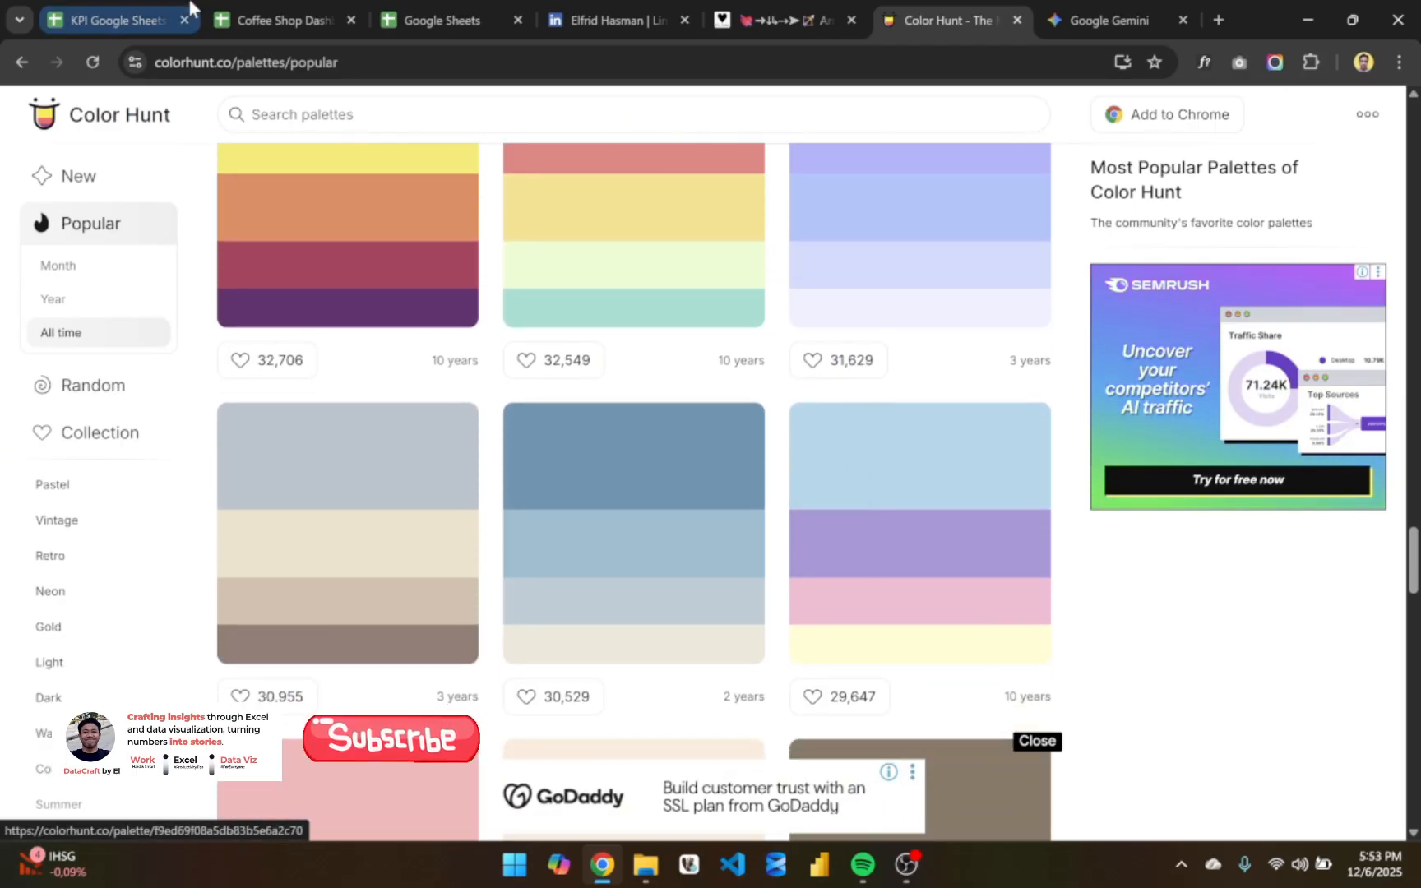
left_click(160, 9)
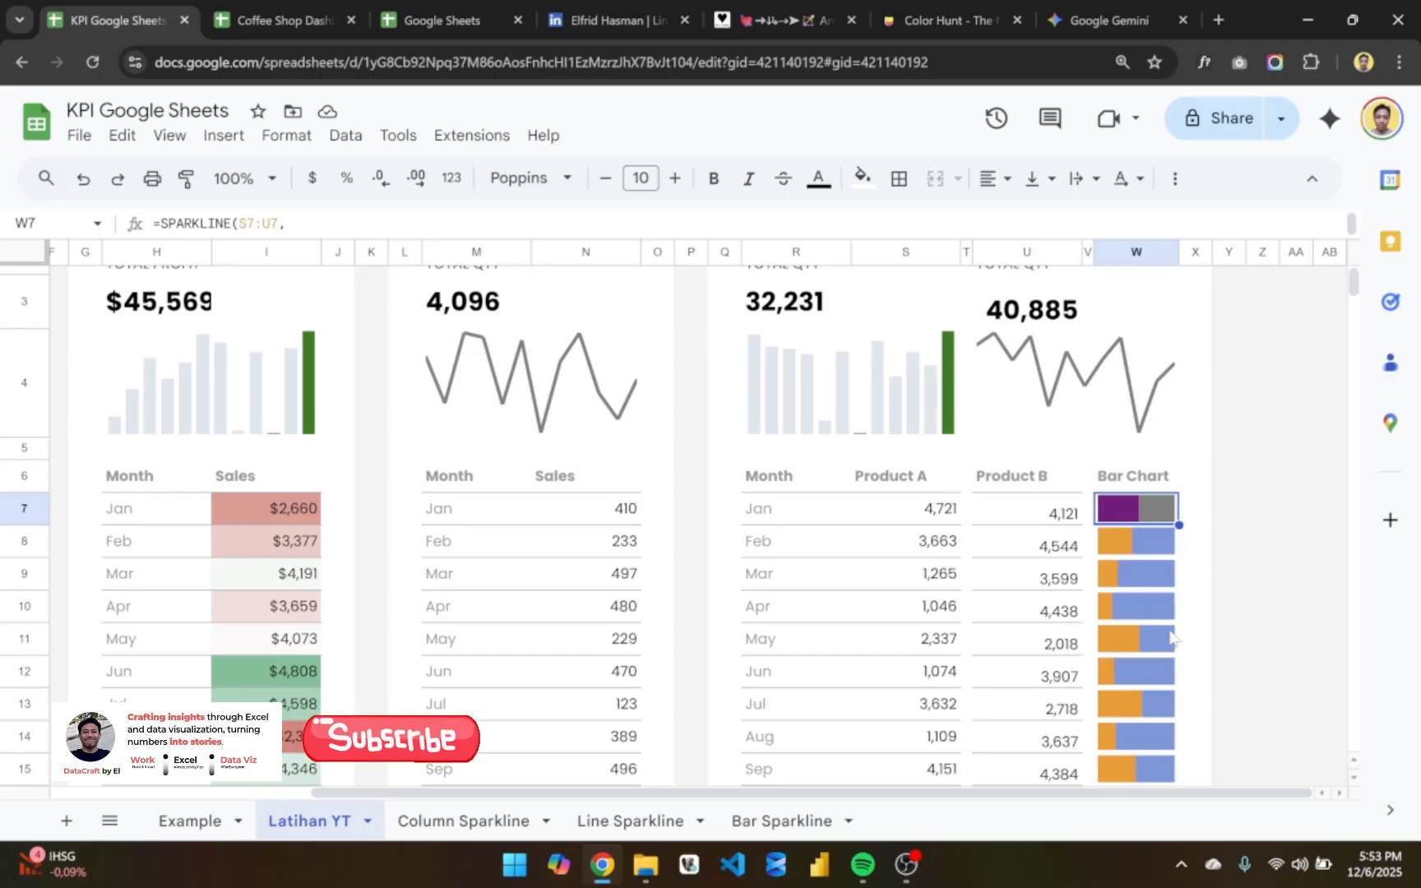
- Undo the custom color options added to the January bar sparkline in W7
key("ctrl+z")
key("ctrl+z")
key("ctrl+z")
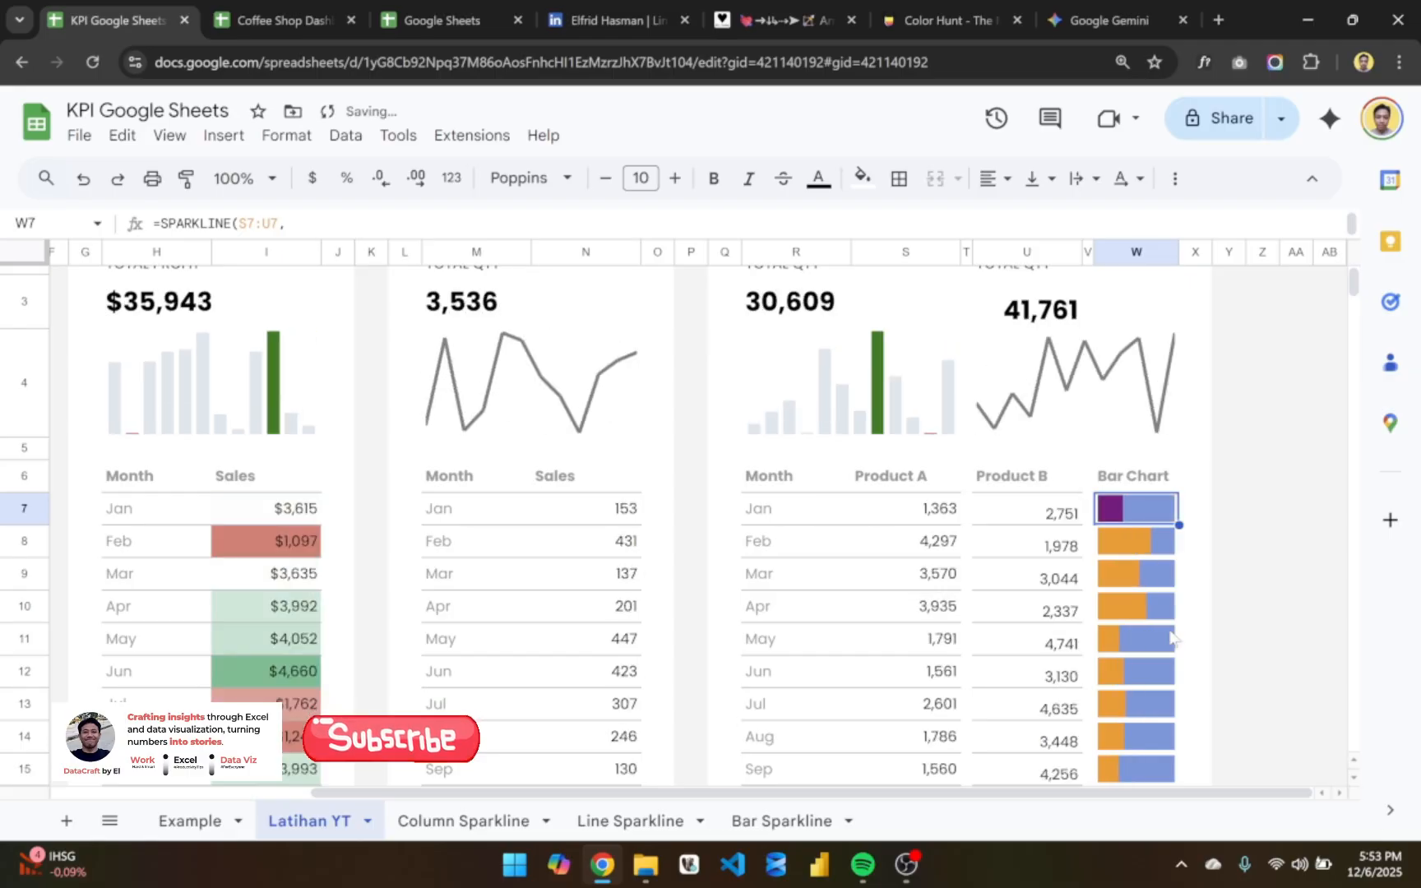
- Review the sales, profit, quantity and combined product cards across the Latihan YT sheet
left_click(1197, 515)
scroll(1196, 515, "down", 3)
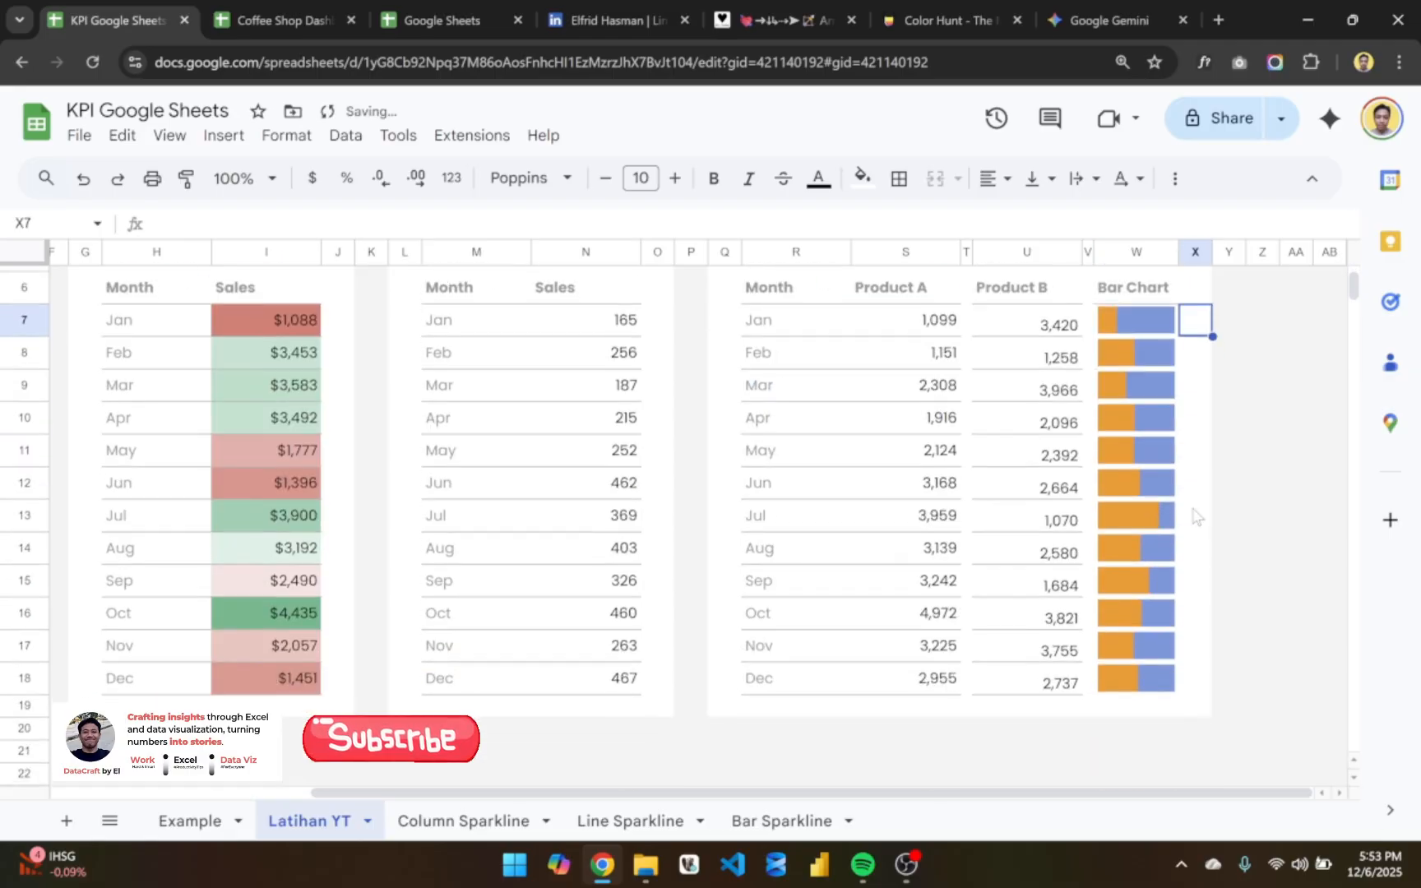
scroll(1196, 516, "up", 5)
scroll(1197, 515, "left", 1)
scroll(1197, 515, "left", 3)
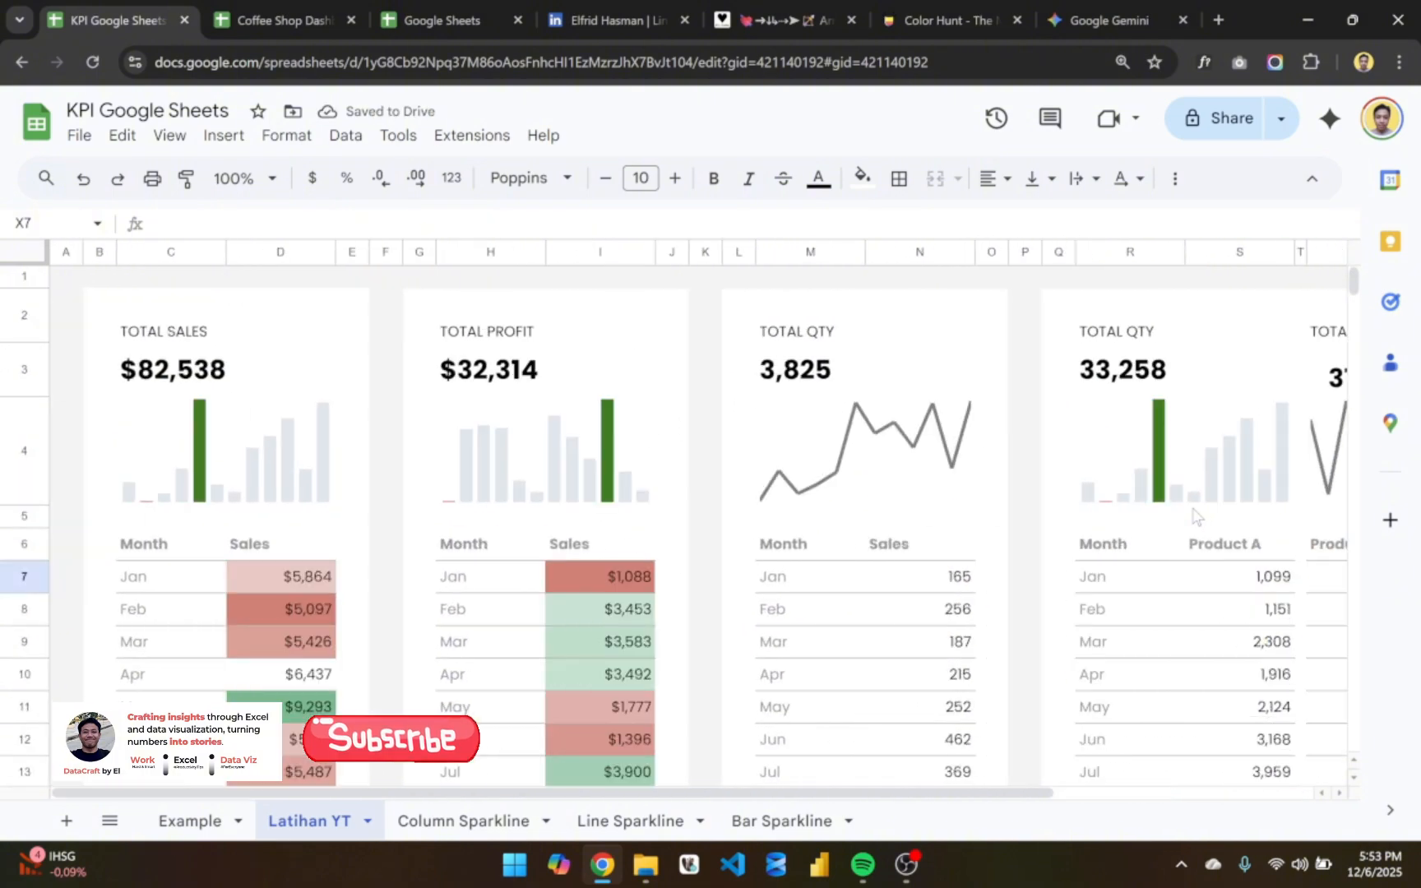
scroll(748, 500, "right", 2)
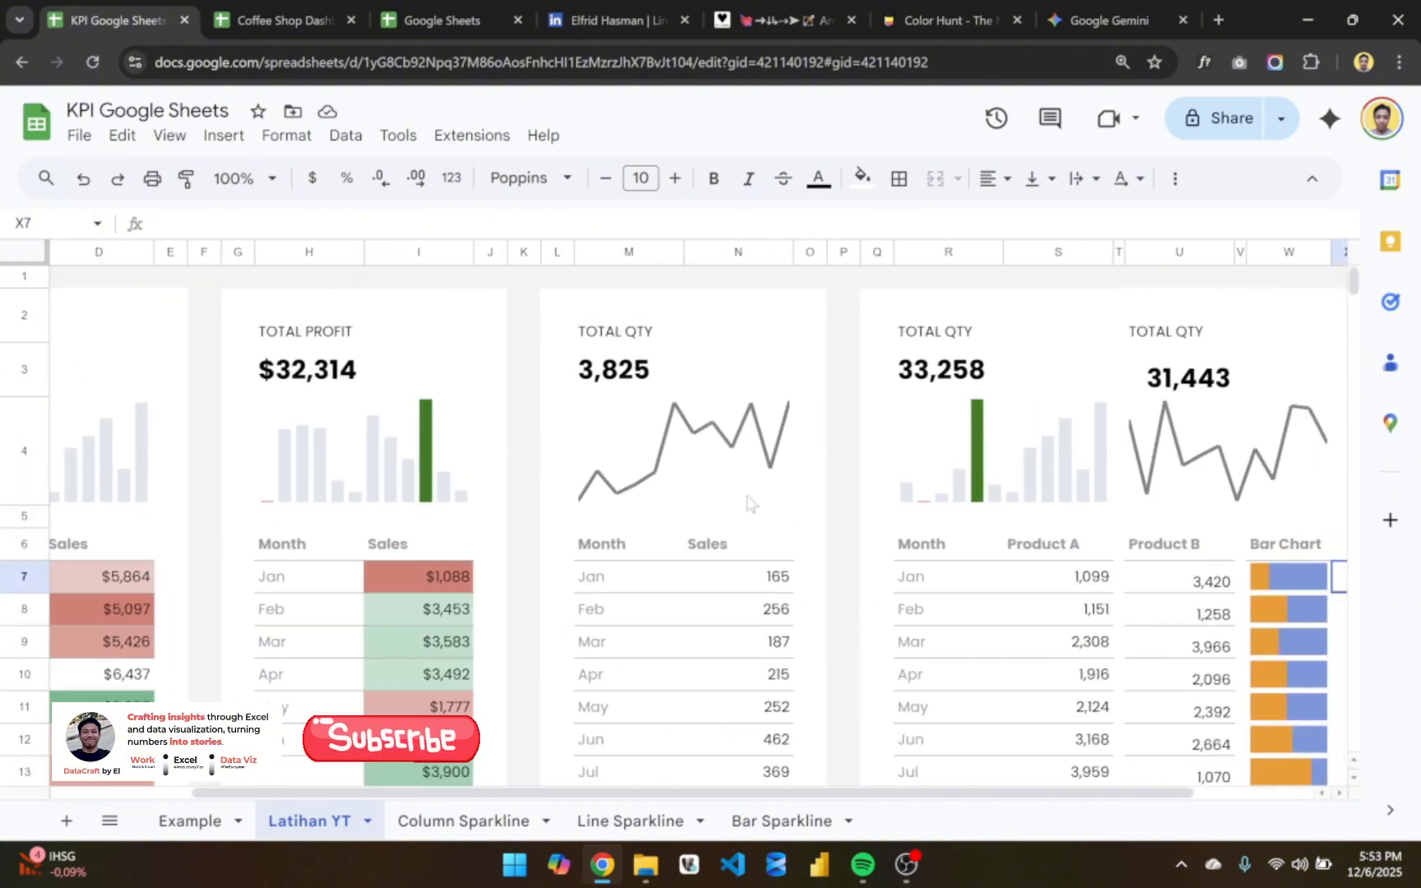
scroll(748, 501, "left", 3)
scroll(748, 500, "right", 3)
scroll(636, 527, "right", 2)
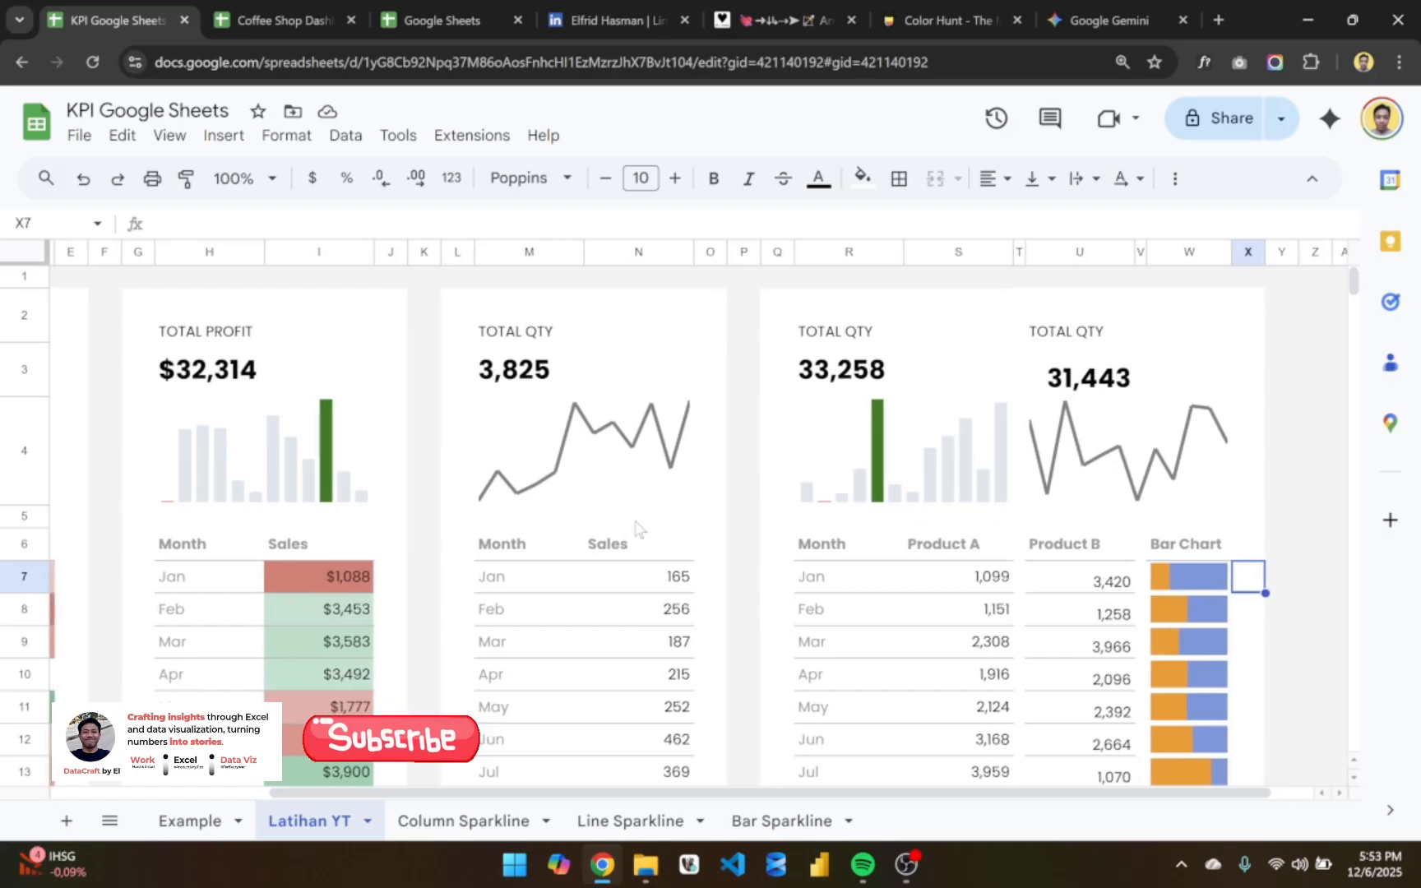
scroll(635, 527, "left", 4)
scroll(636, 527, "down", 5)
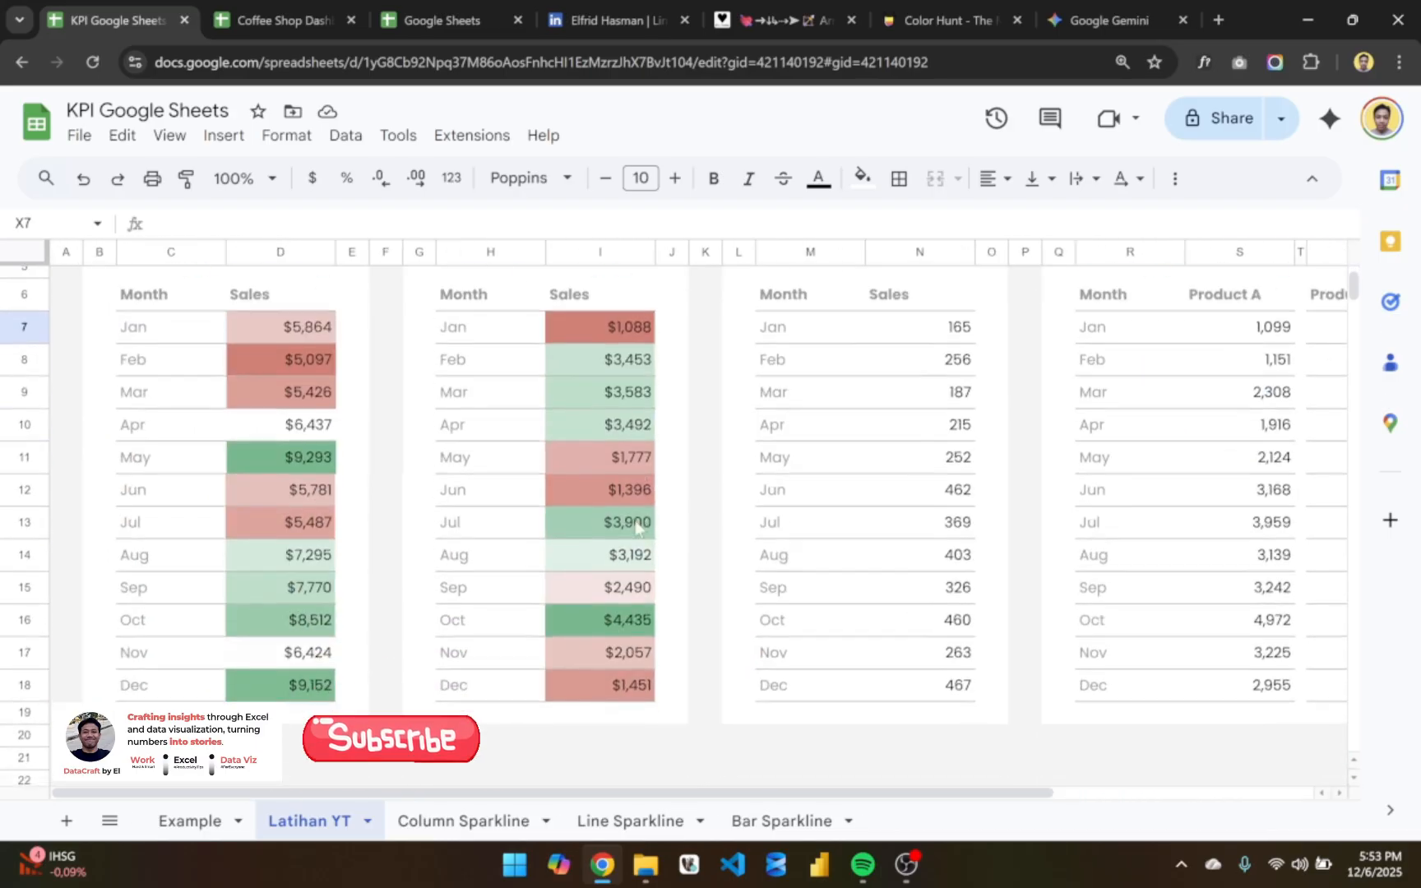
scroll(635, 527, "up", 5)
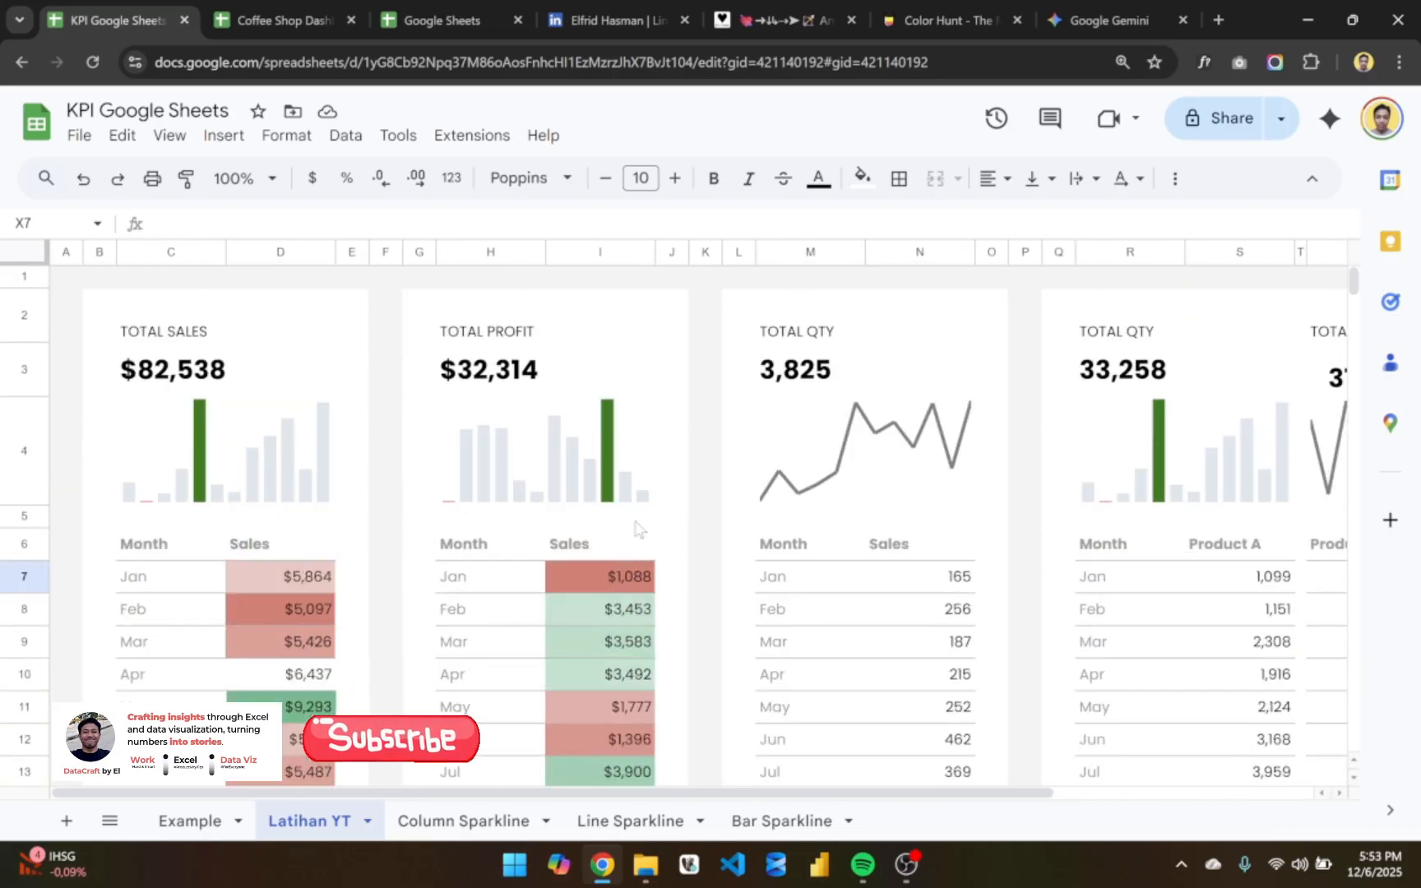
left_click(296, 368)
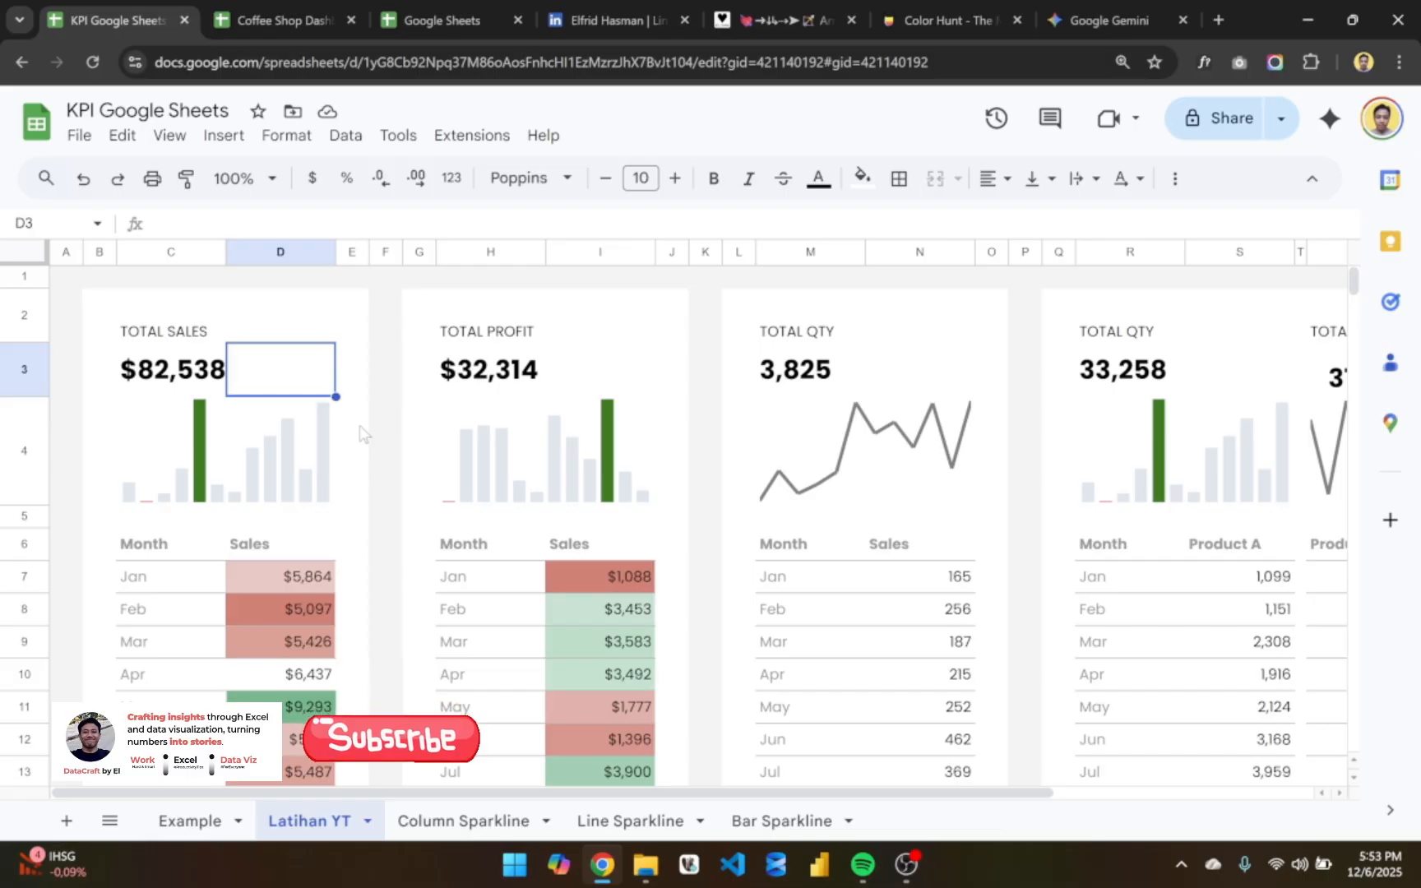
- Divide December sales by November sales in D21 with =D18/D17, and format the cell as a percentage
scroll(359, 425, "down", 3)
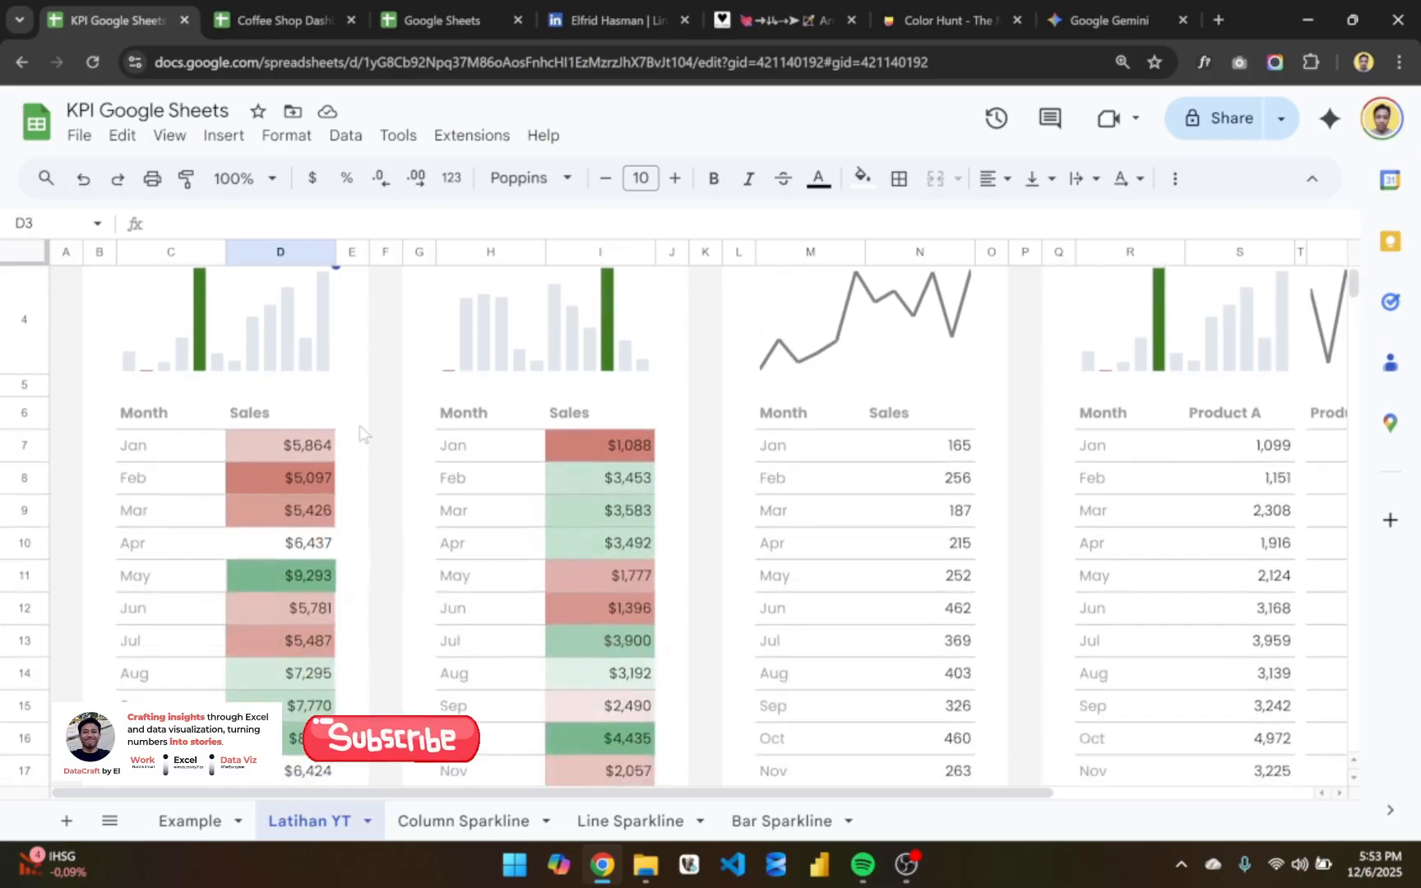
scroll(359, 426, "down", 3)
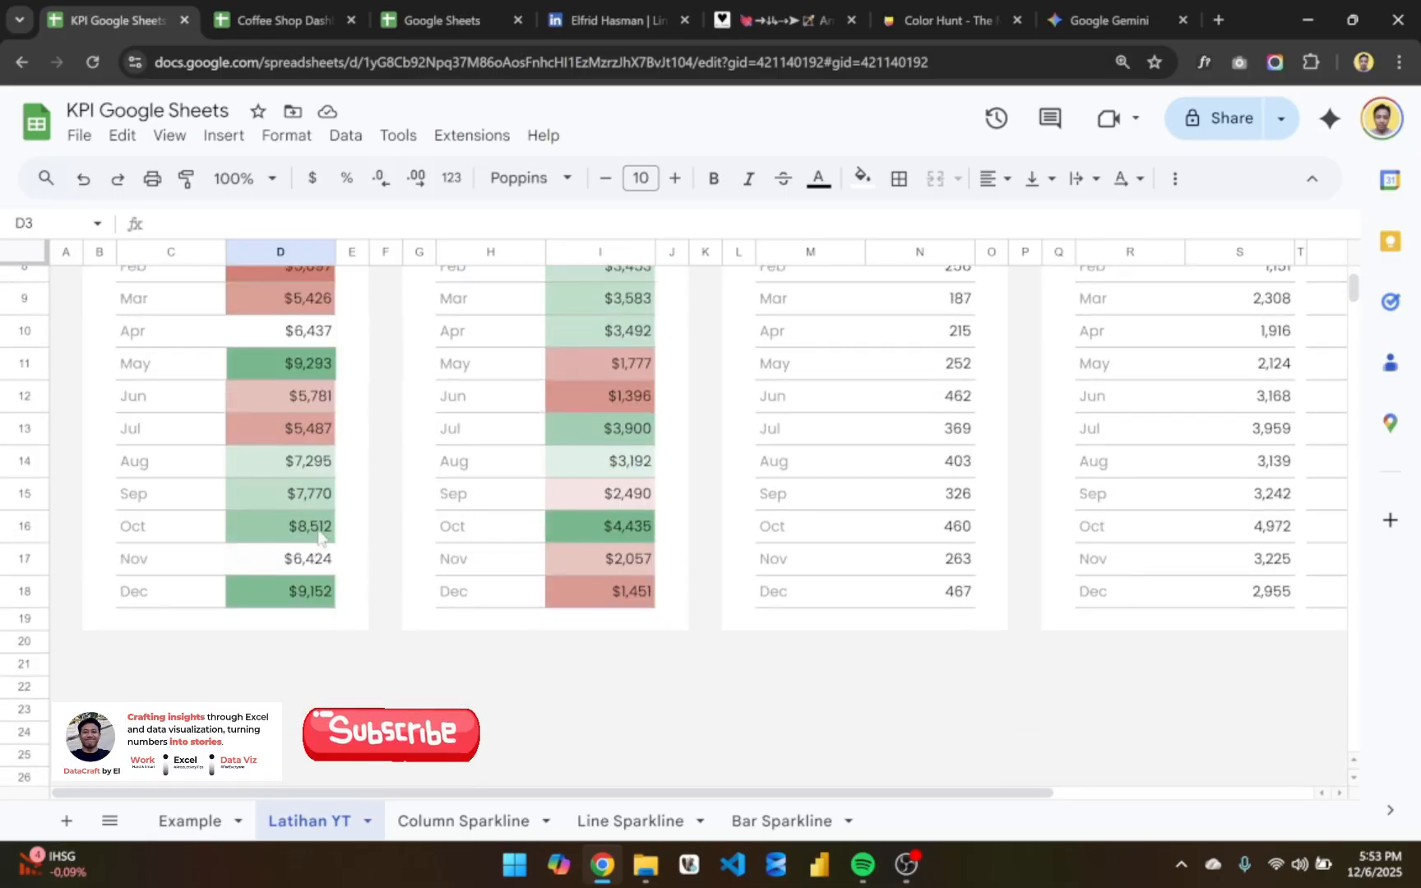
left_click(320, 590)
left_click(298, 568)
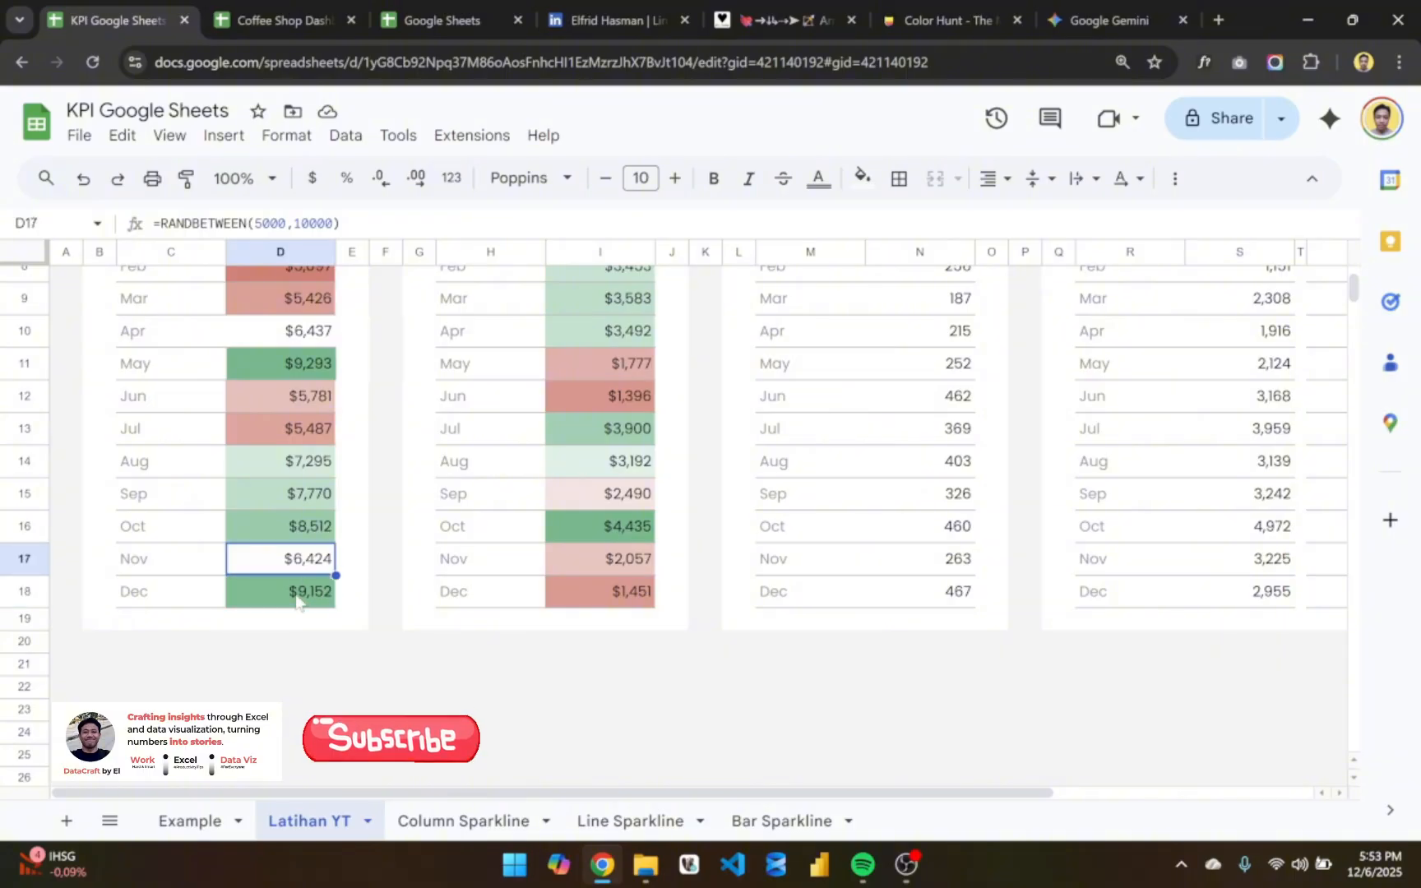
left_click(296, 599)
left_click(297, 672)
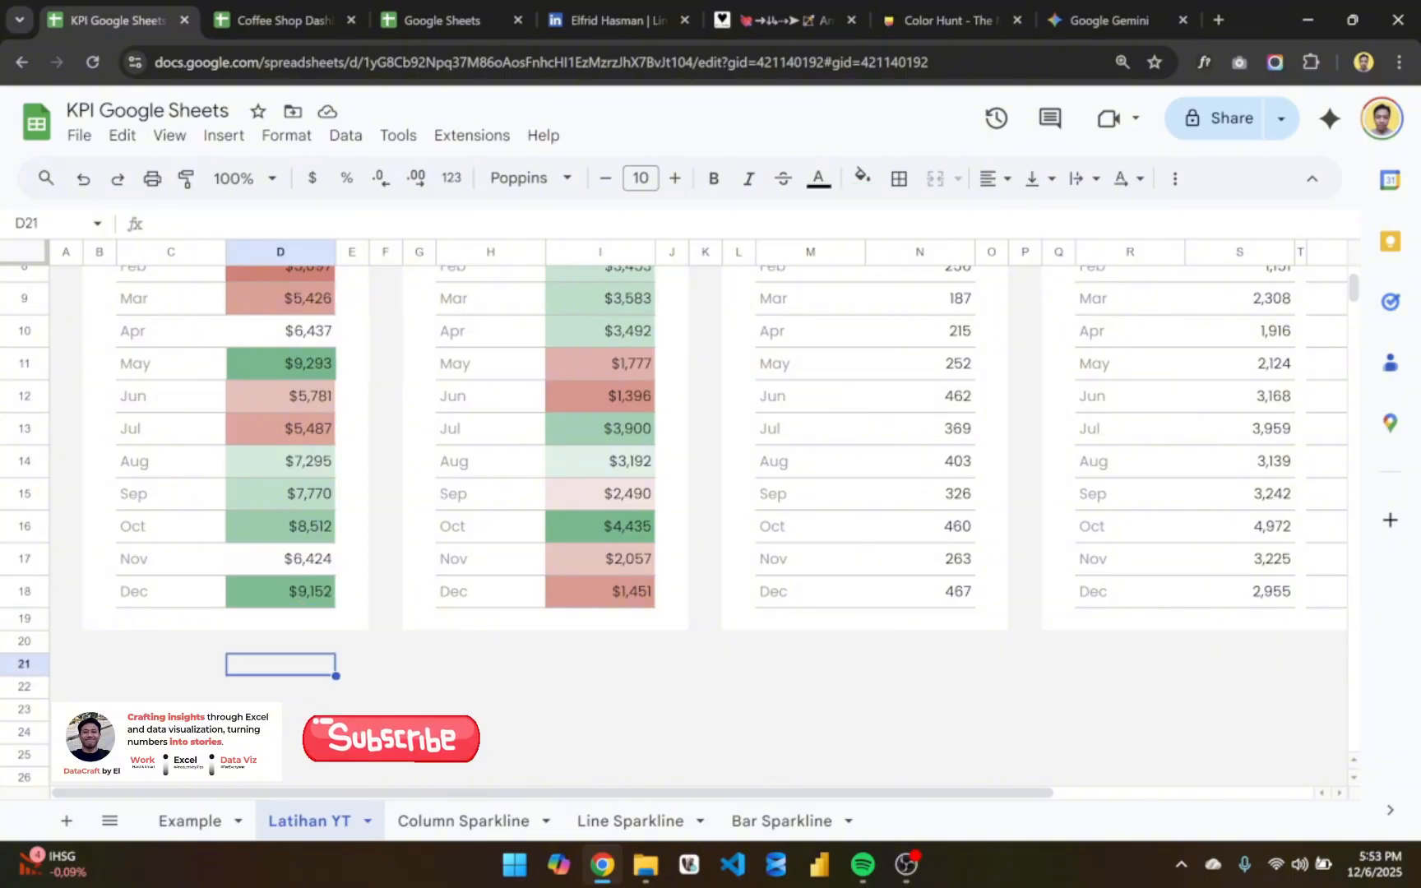
type("=")
left_click(288, 598)
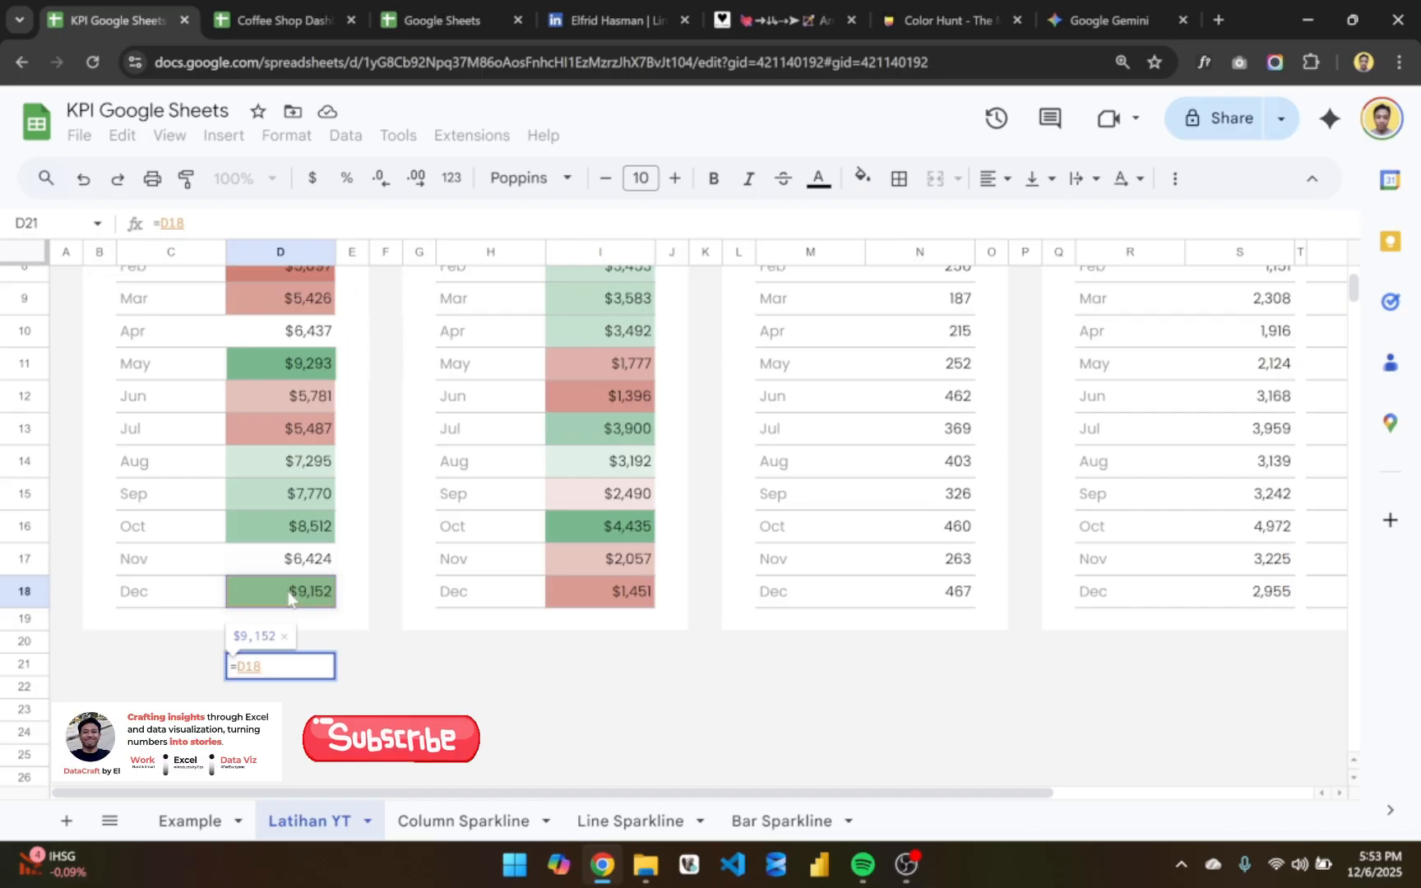
type("/")
left_click(307, 567)
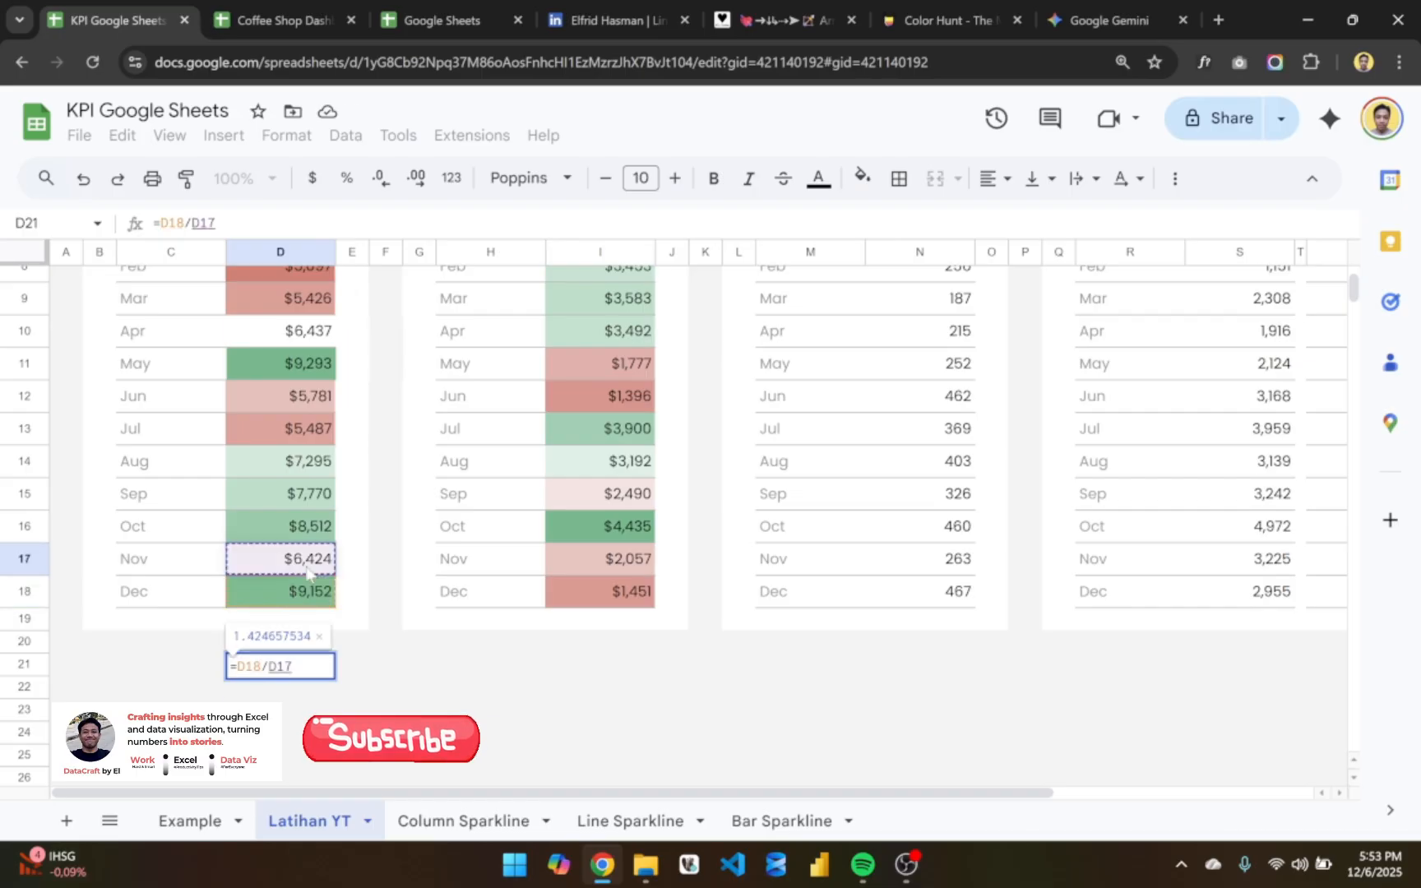
key("Return")
left_click(326, 665)
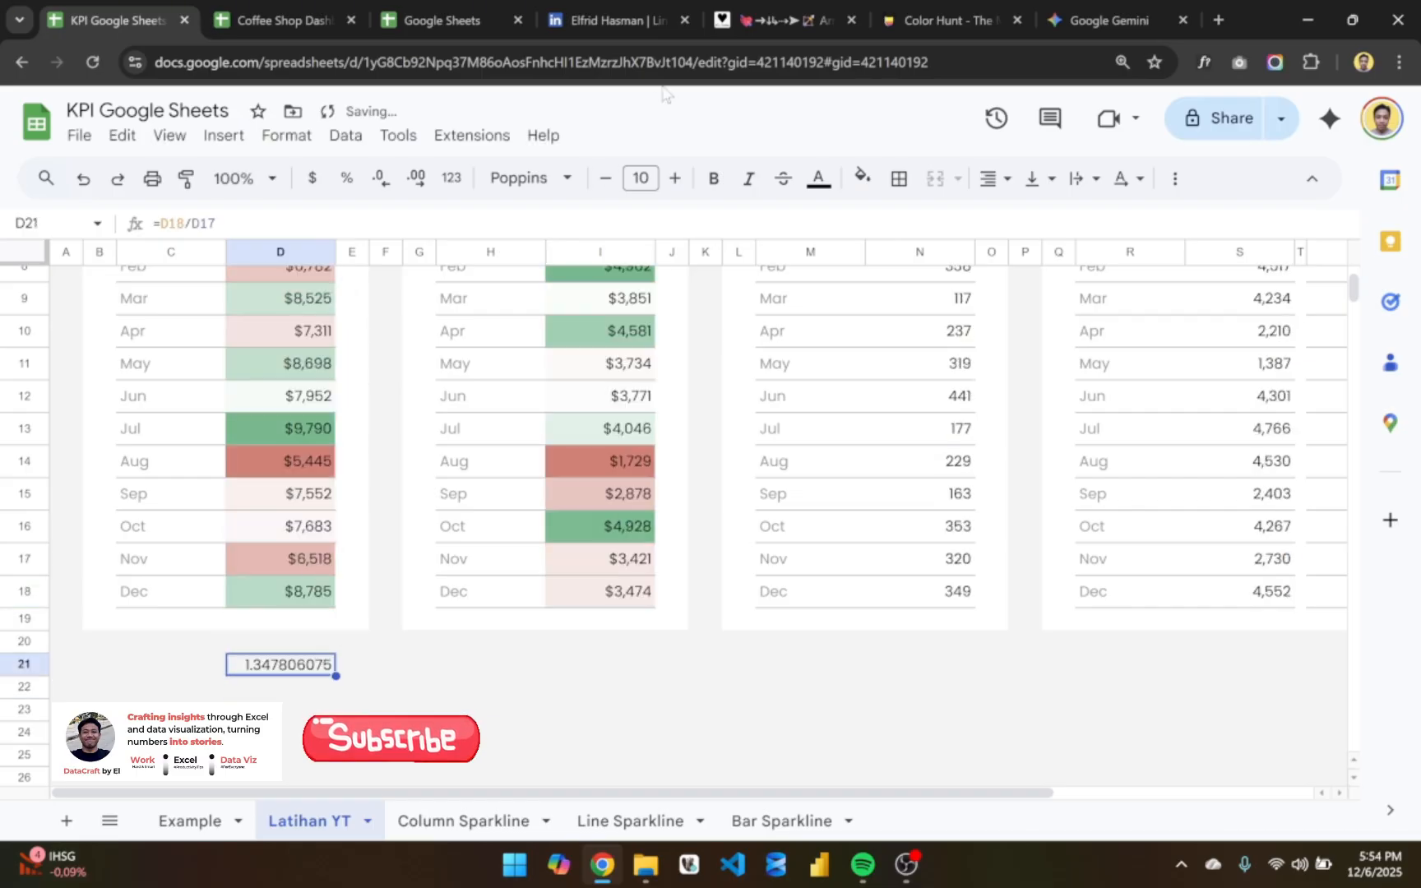
left_click(346, 178)
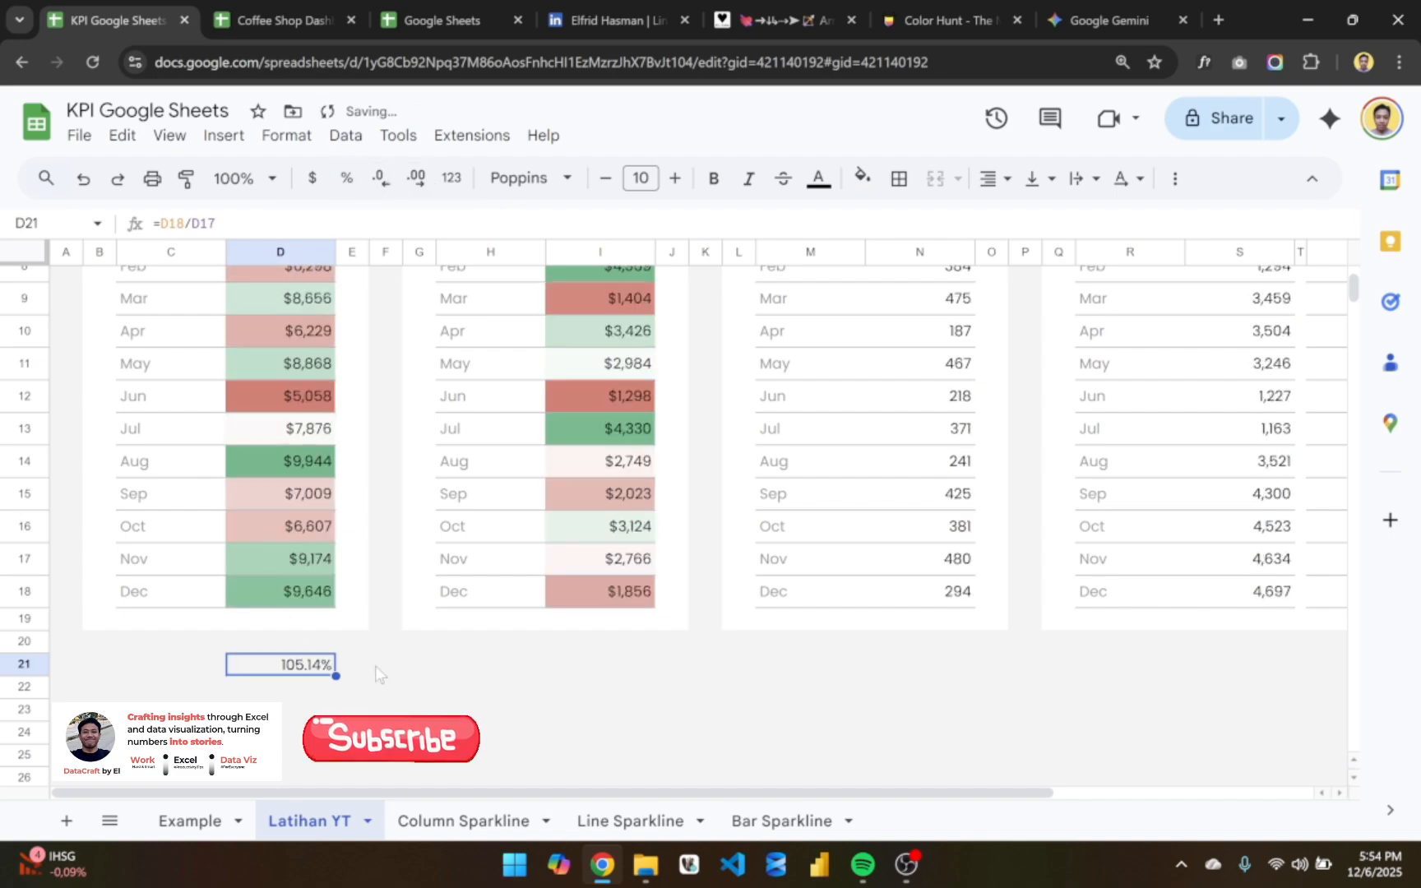
- Clear the ratio formula from D21 and review the monthly sales values in D7:D18
key("Delete")
scroll(375, 665, "up", 5)
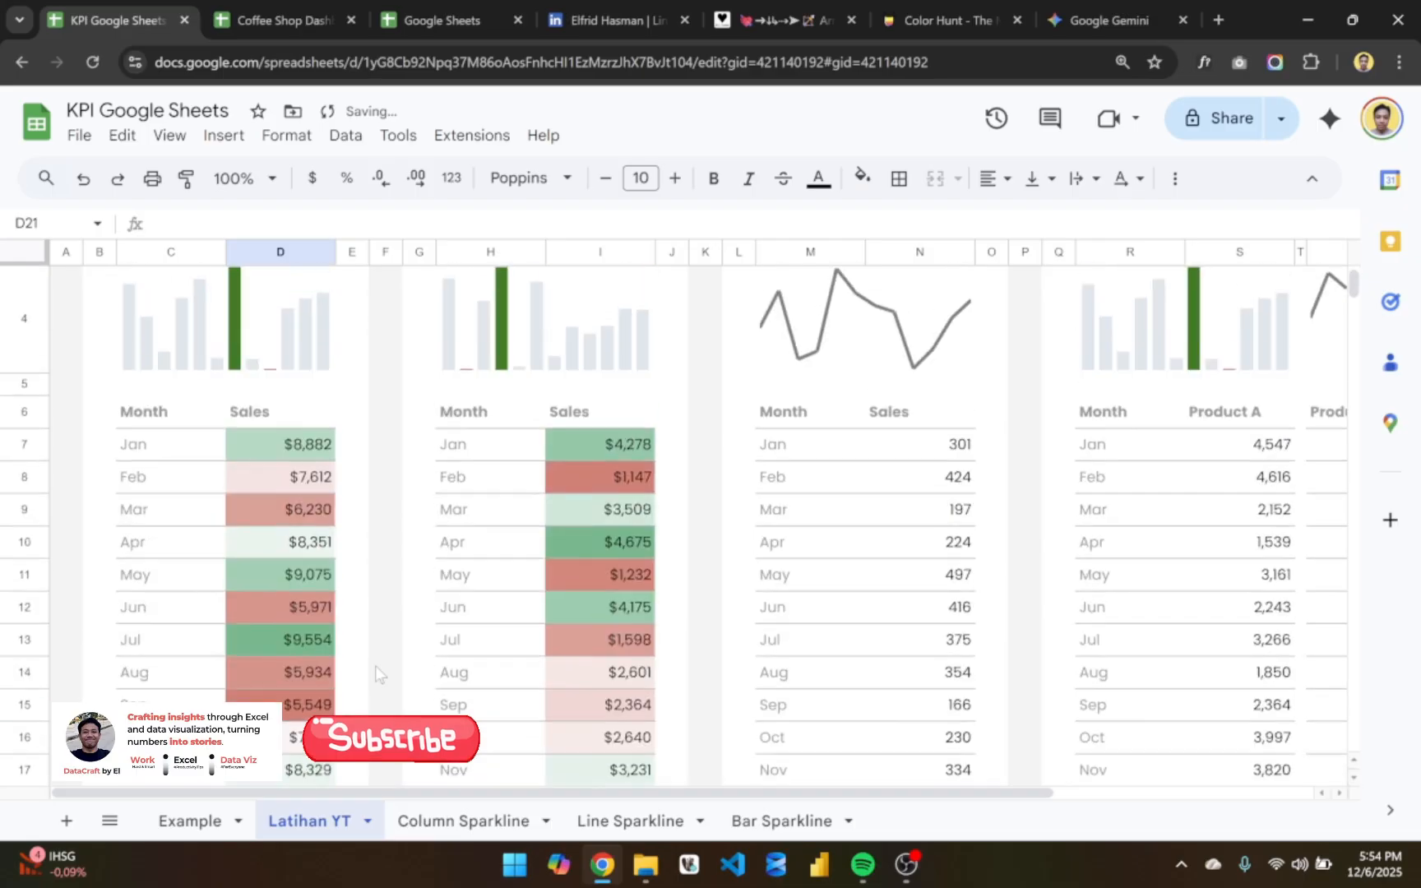
scroll(331, 644, "down", 2)
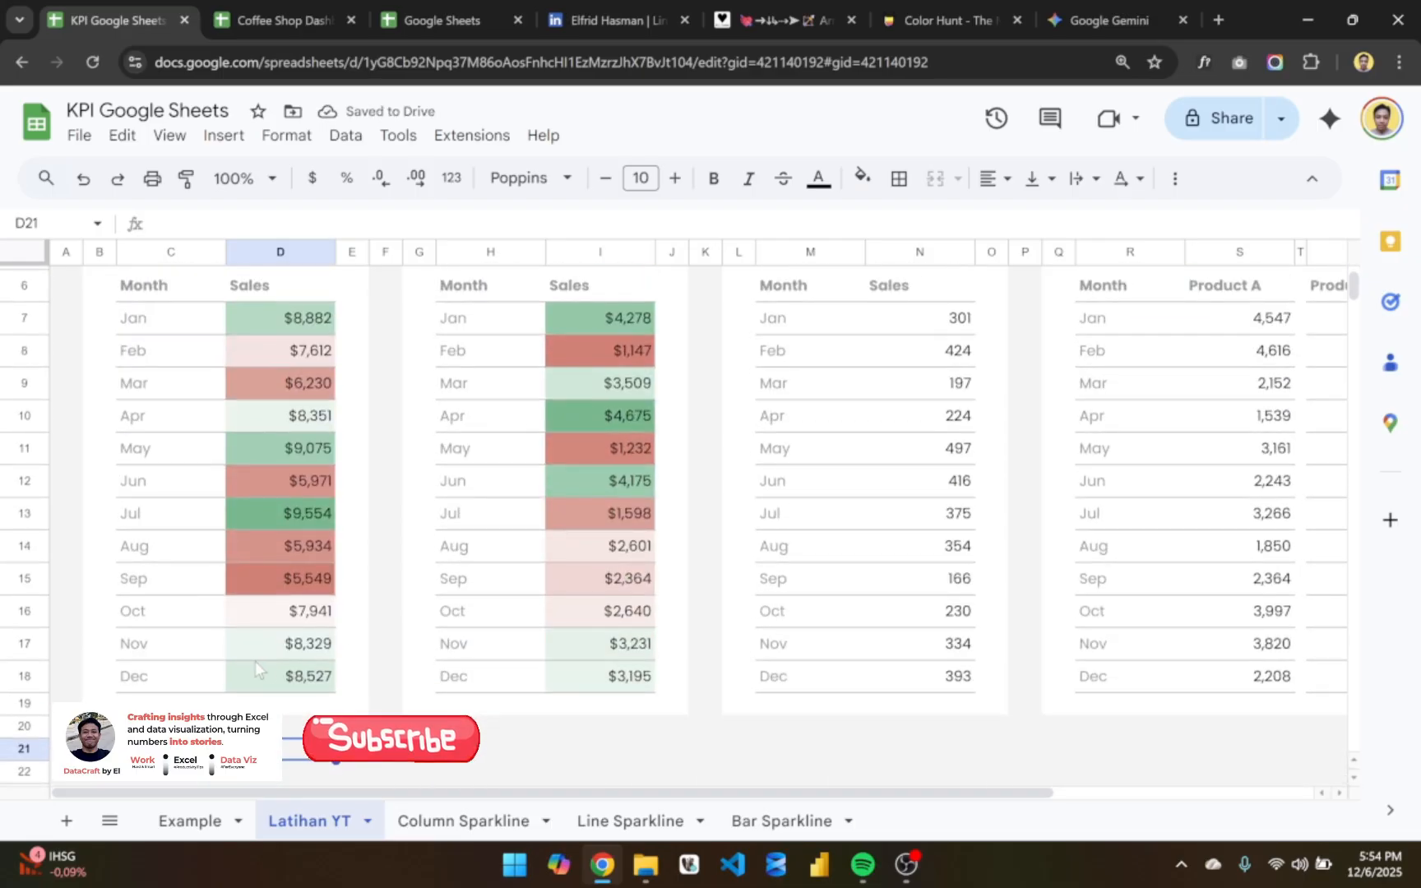
scroll(298, 567, "up", 1)
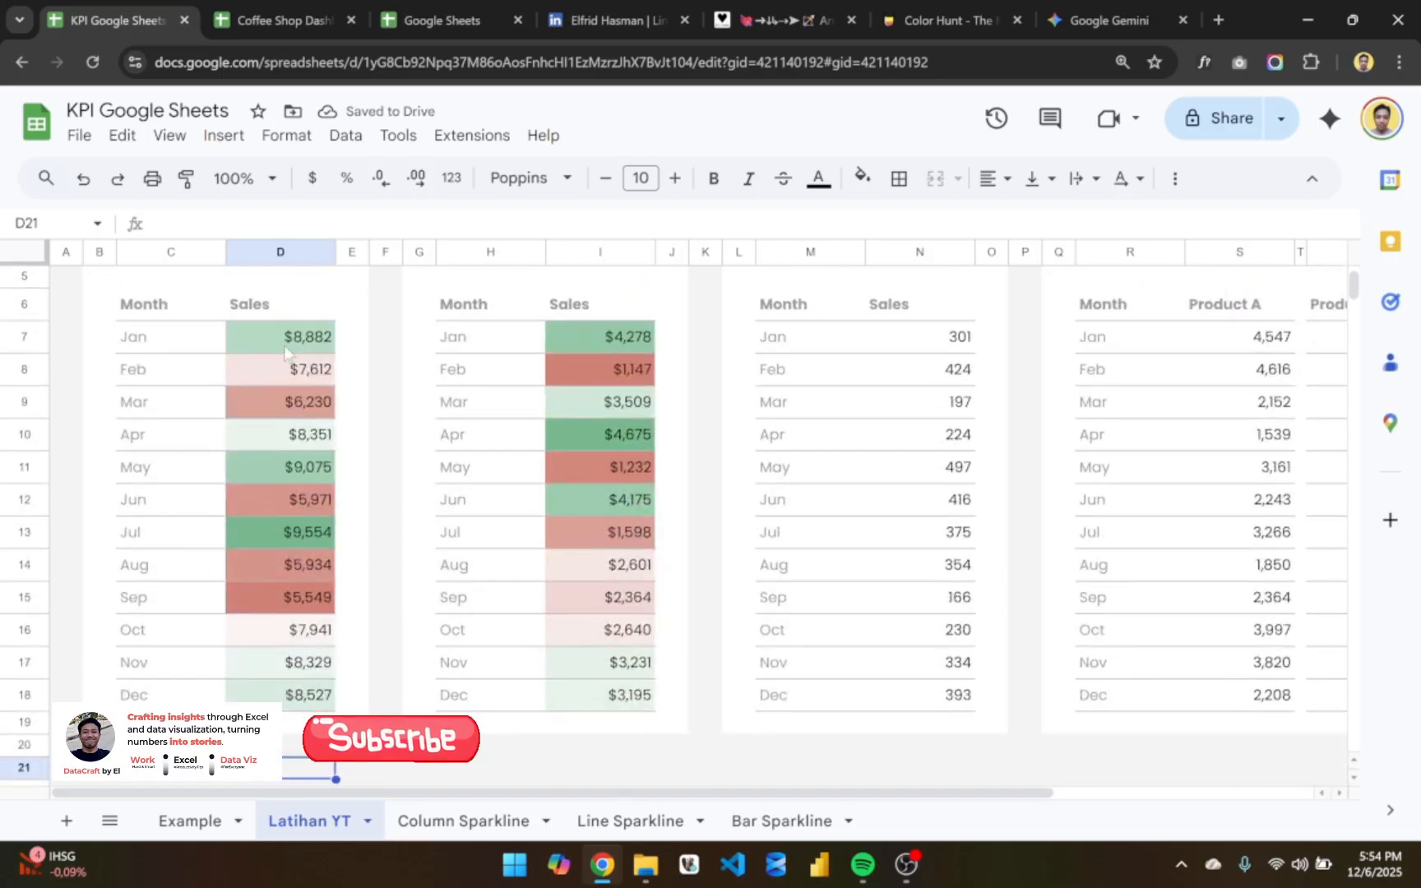
left_click_drag(292, 346, 298, 697)
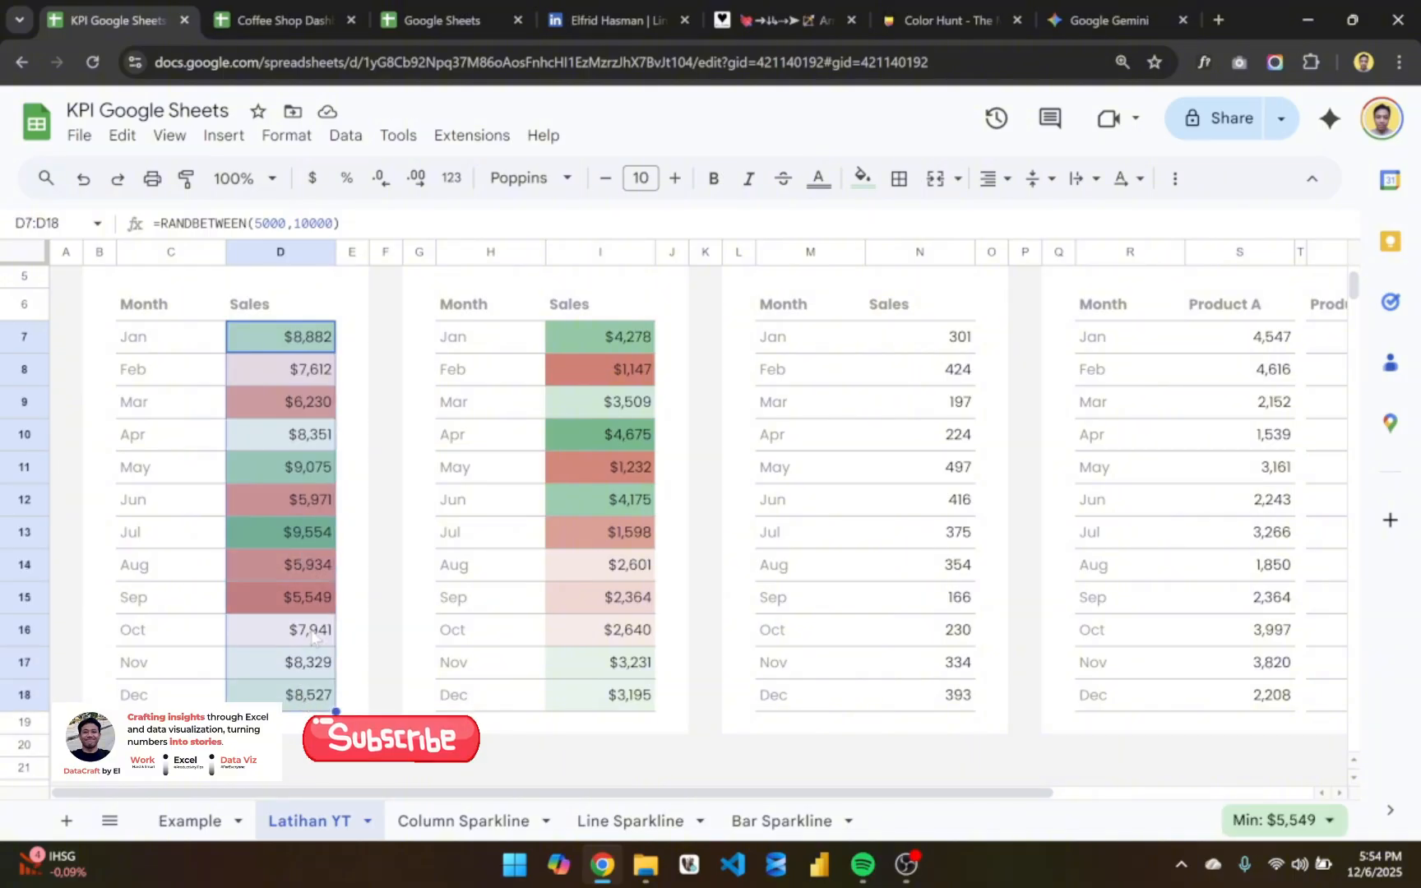
scroll(310, 630, "up", 5)
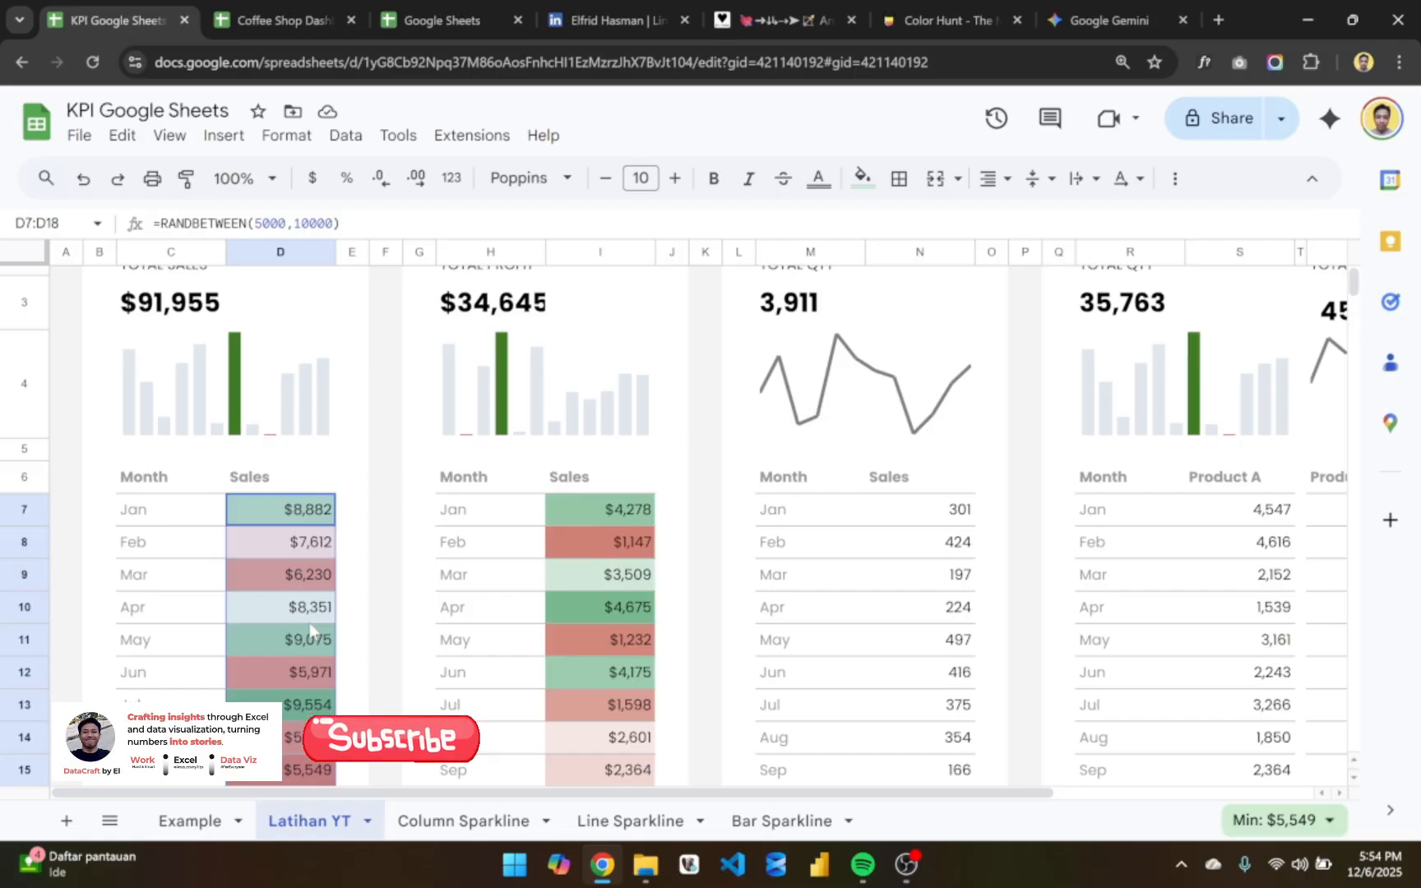
scroll(310, 630, "down", 3)
- Copy the latest-month formula =INDEX(D$7:D$18,MATCH(MAX(C$7:C$18),C$7:C$18,0)) from D27 on the Example sheet into D21 on Latihan YT
left_click(190, 820)
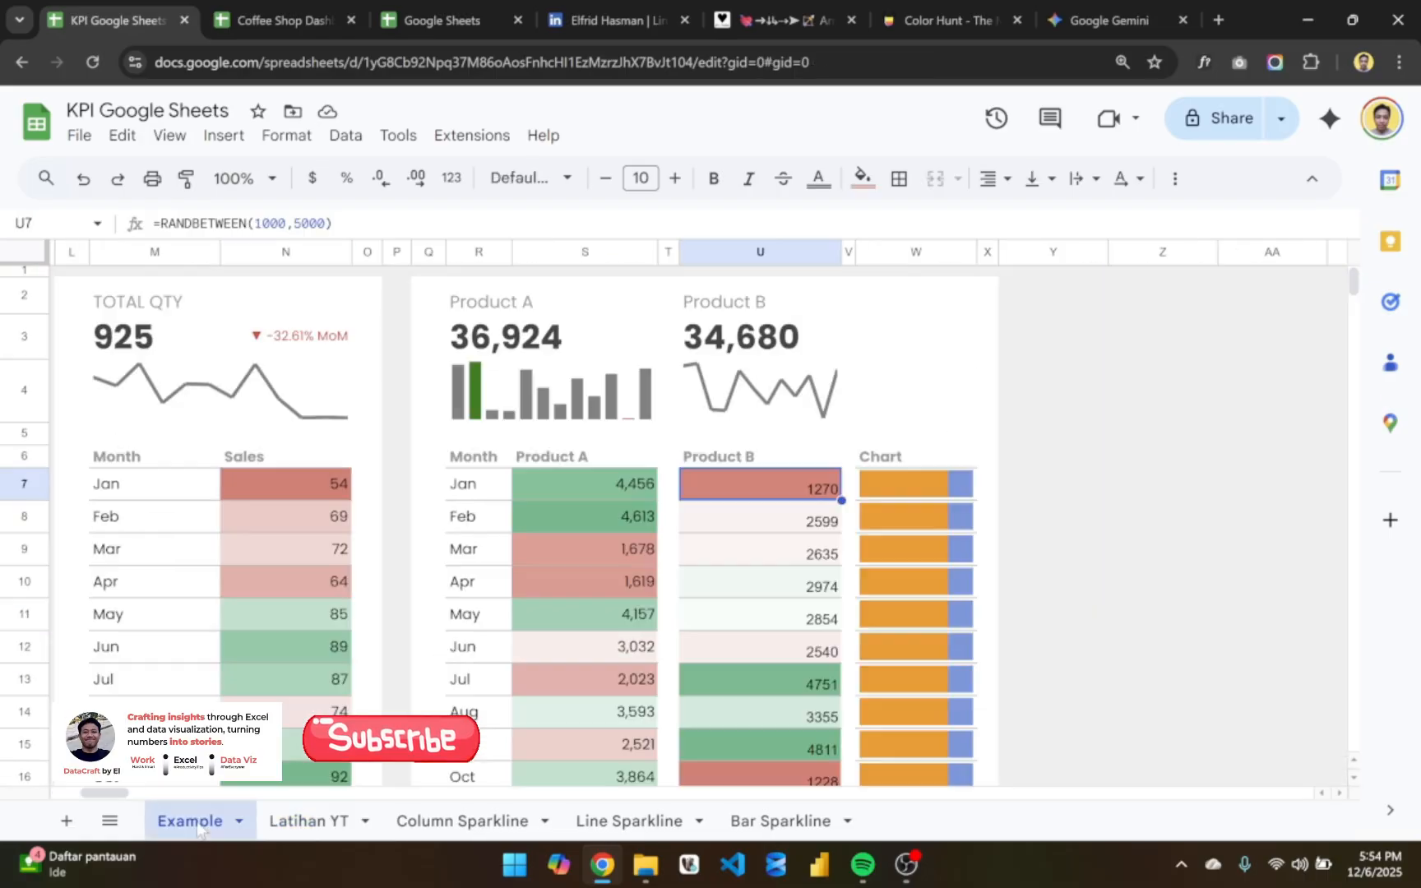
scroll(618, 630, "down", 5)
scroll(618, 630, "down", 1)
scroll(618, 630, "left", 10)
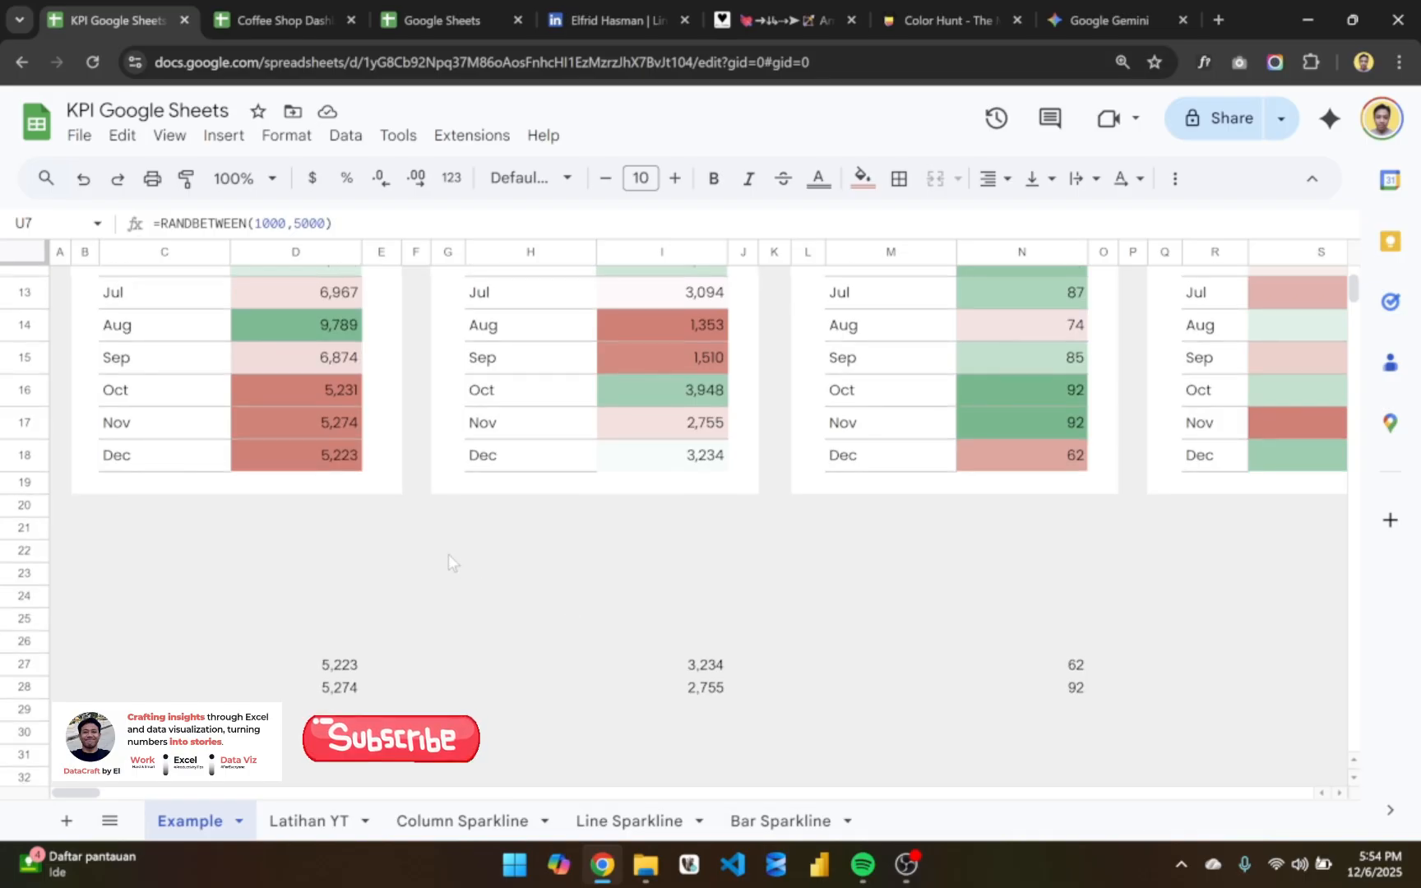
left_click(344, 671)
triple_click(344, 671)
key("ctrl+c")
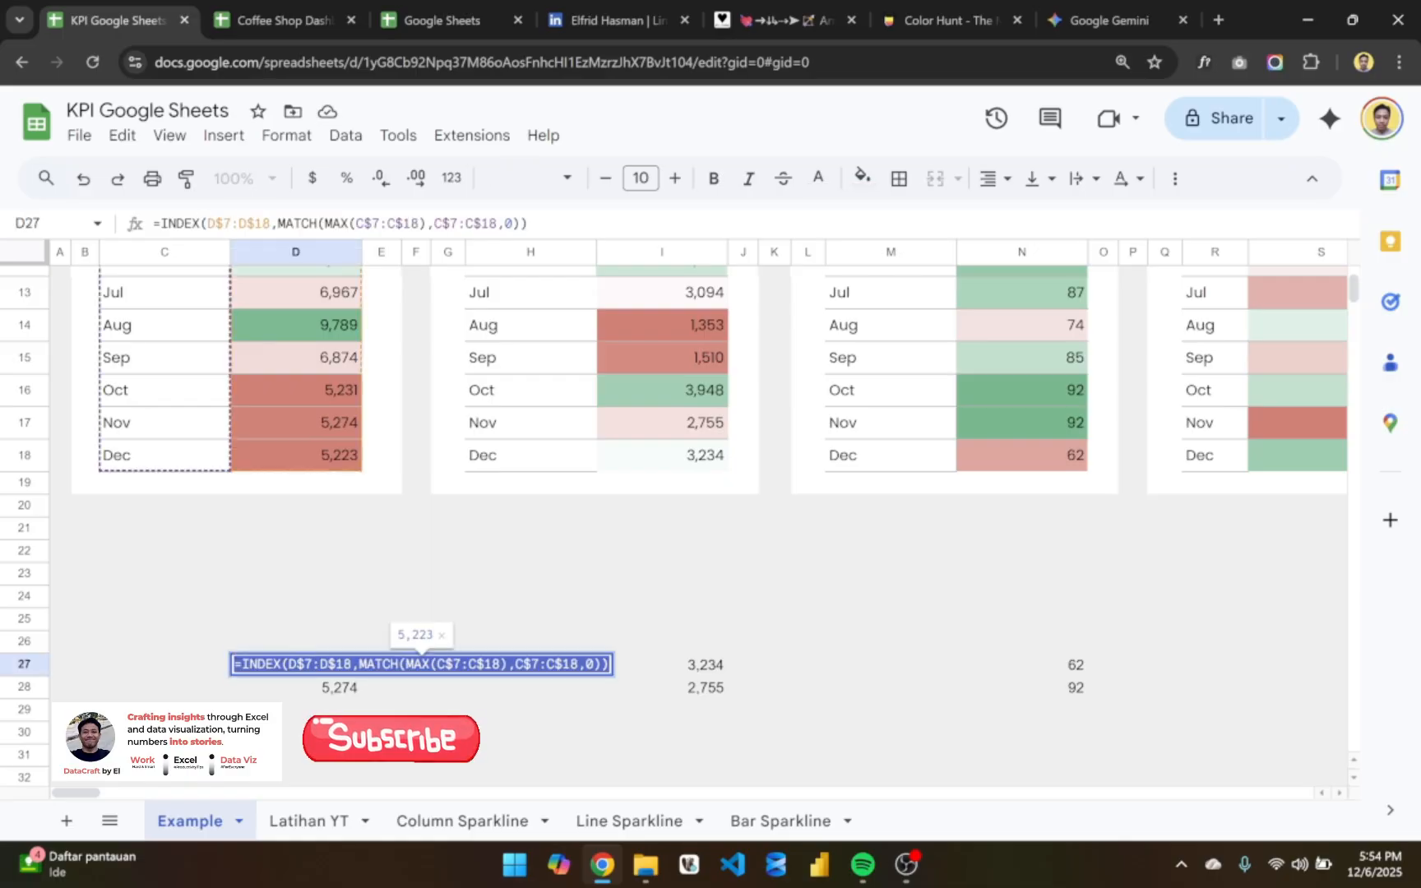
key("Escape")
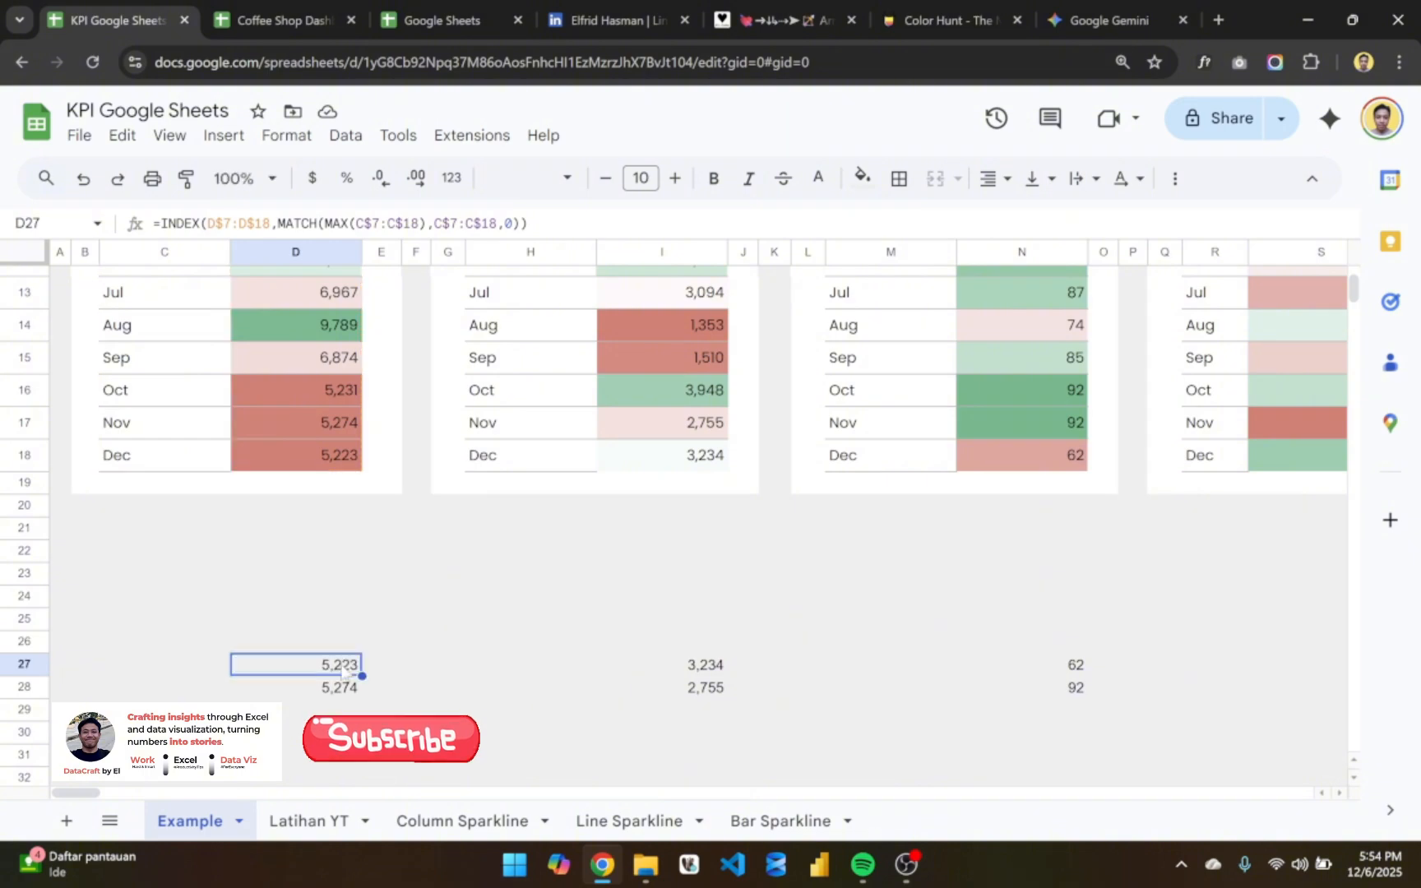
left_click(310, 820)
left_click(283, 701)
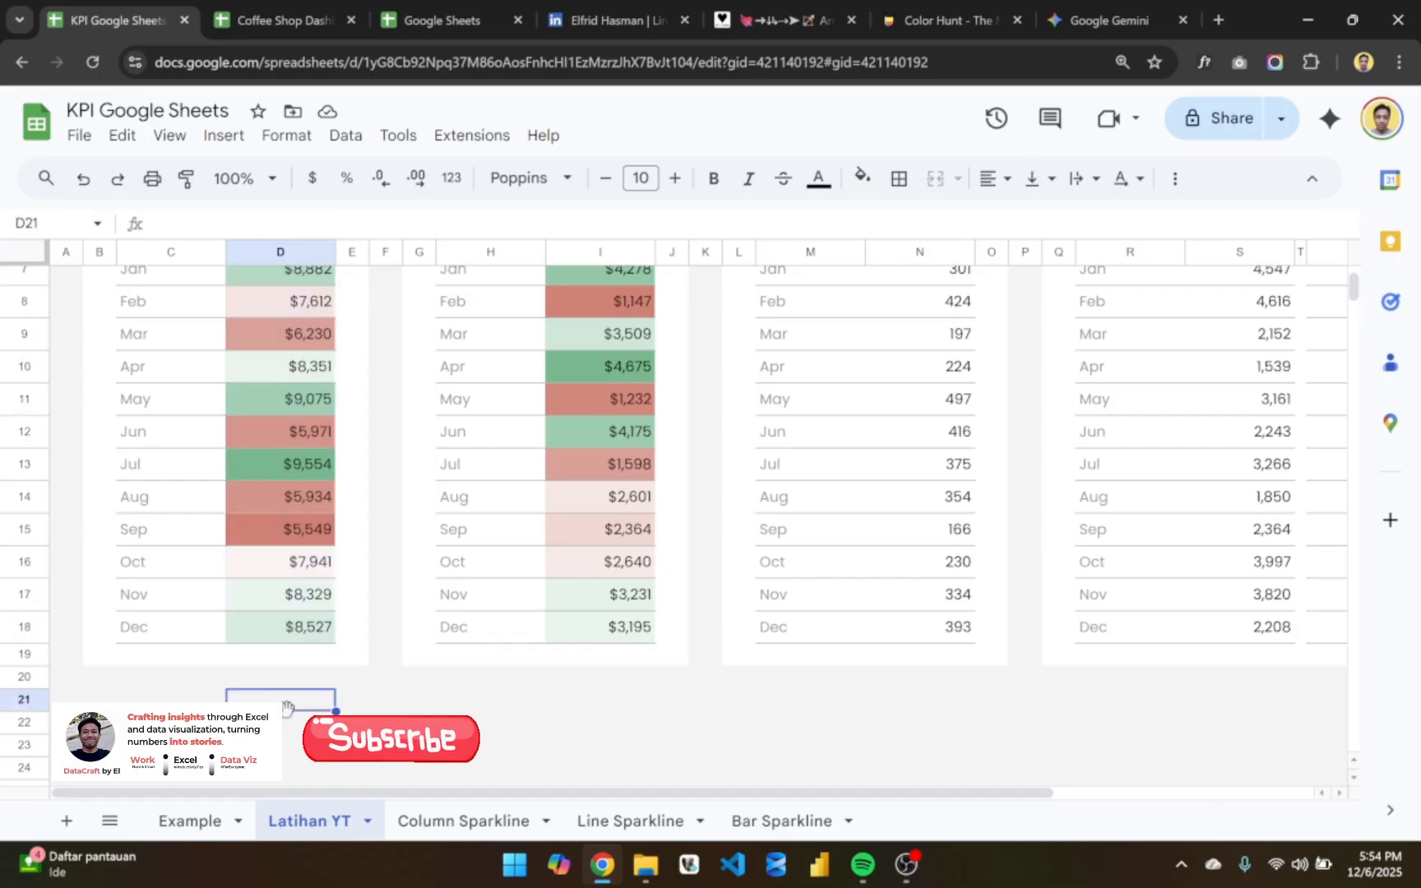
key("ctrl+v")
scroll(287, 699, "down", 2)
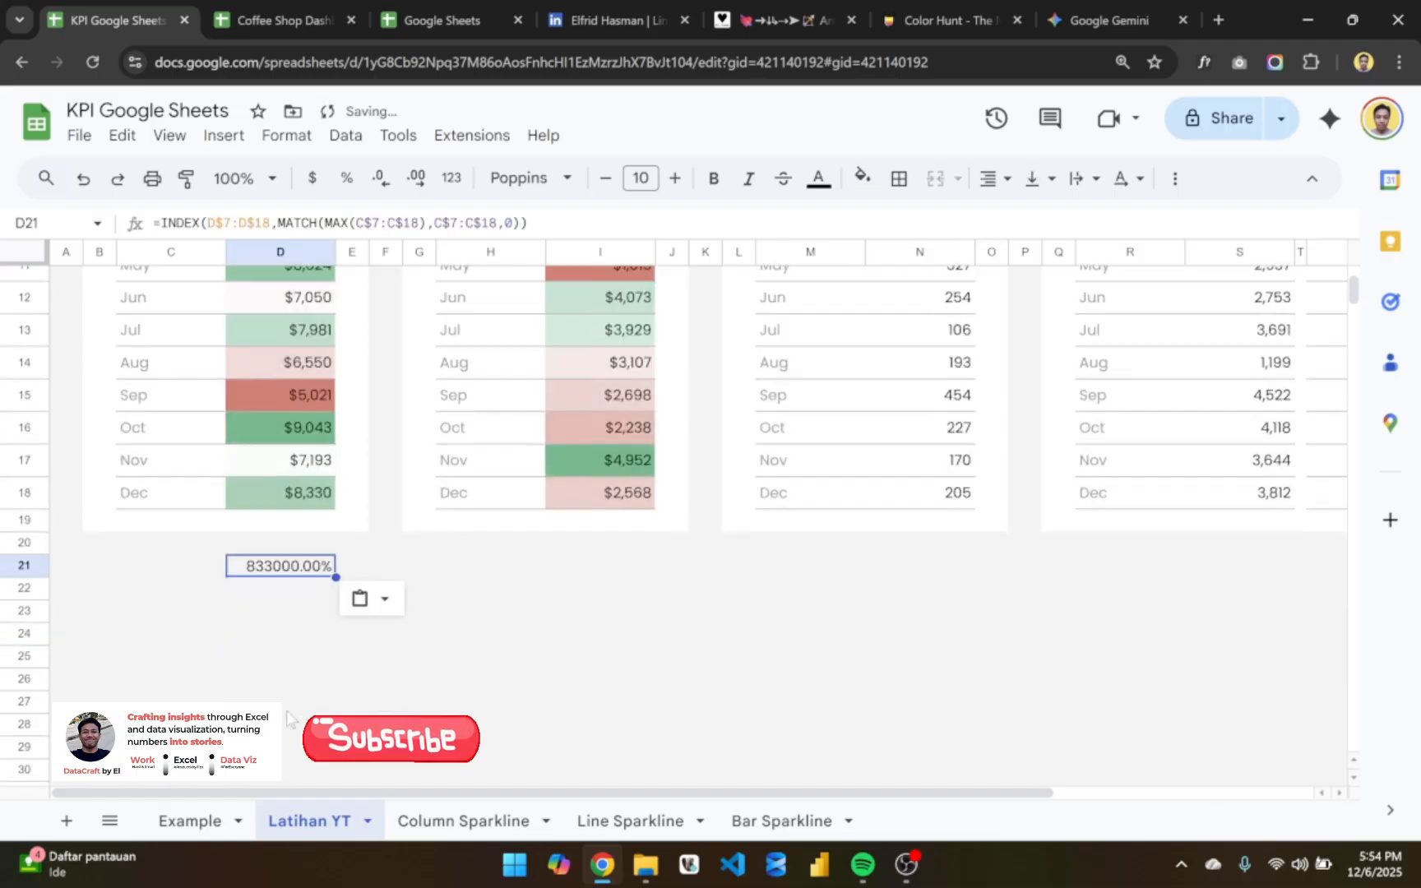
- Format D21 as a number without decimal places
double_click(308, 567)
key("Escape")
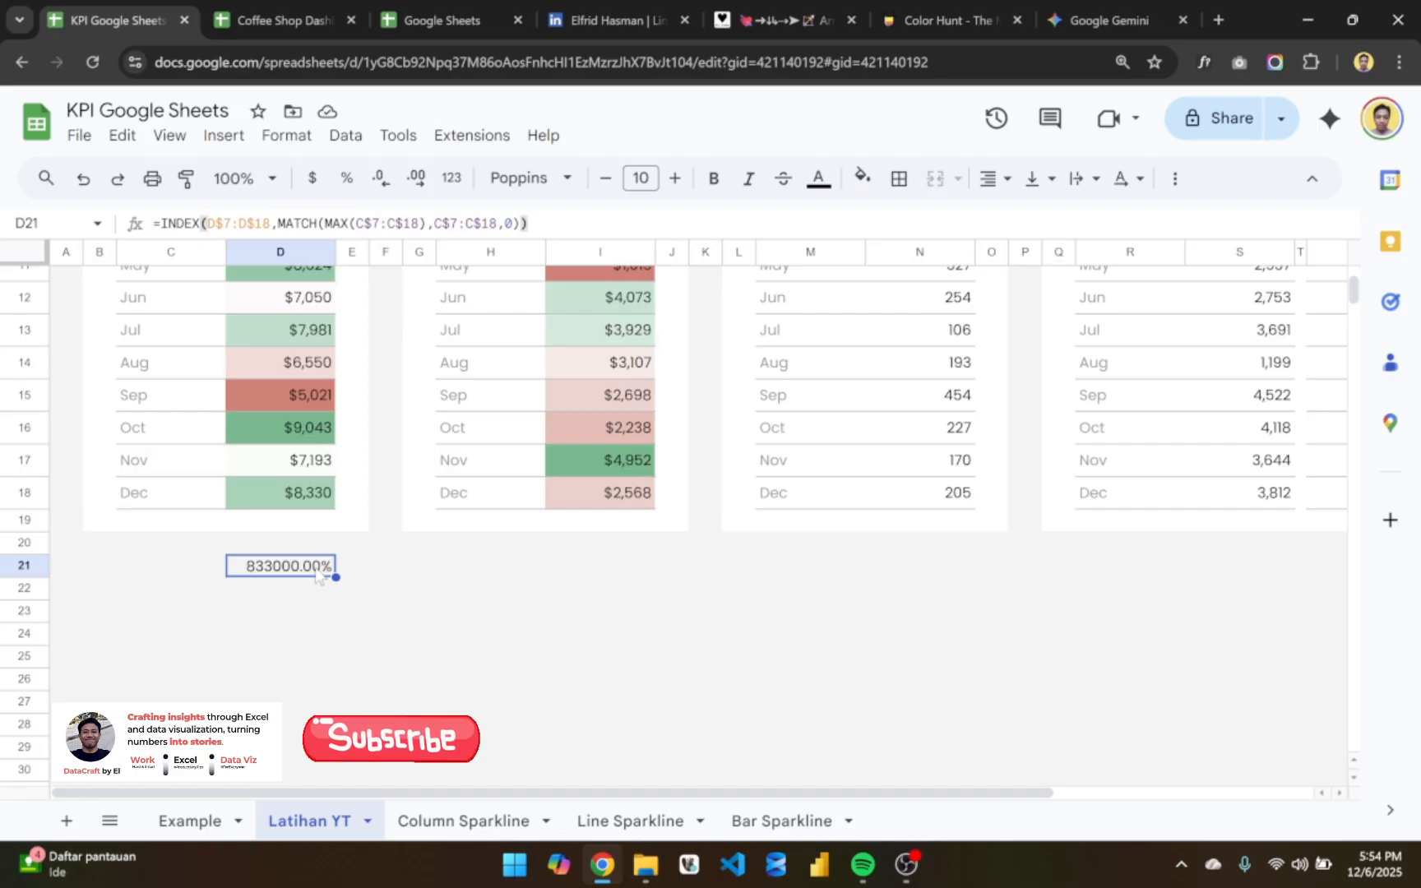
double_click(317, 574)
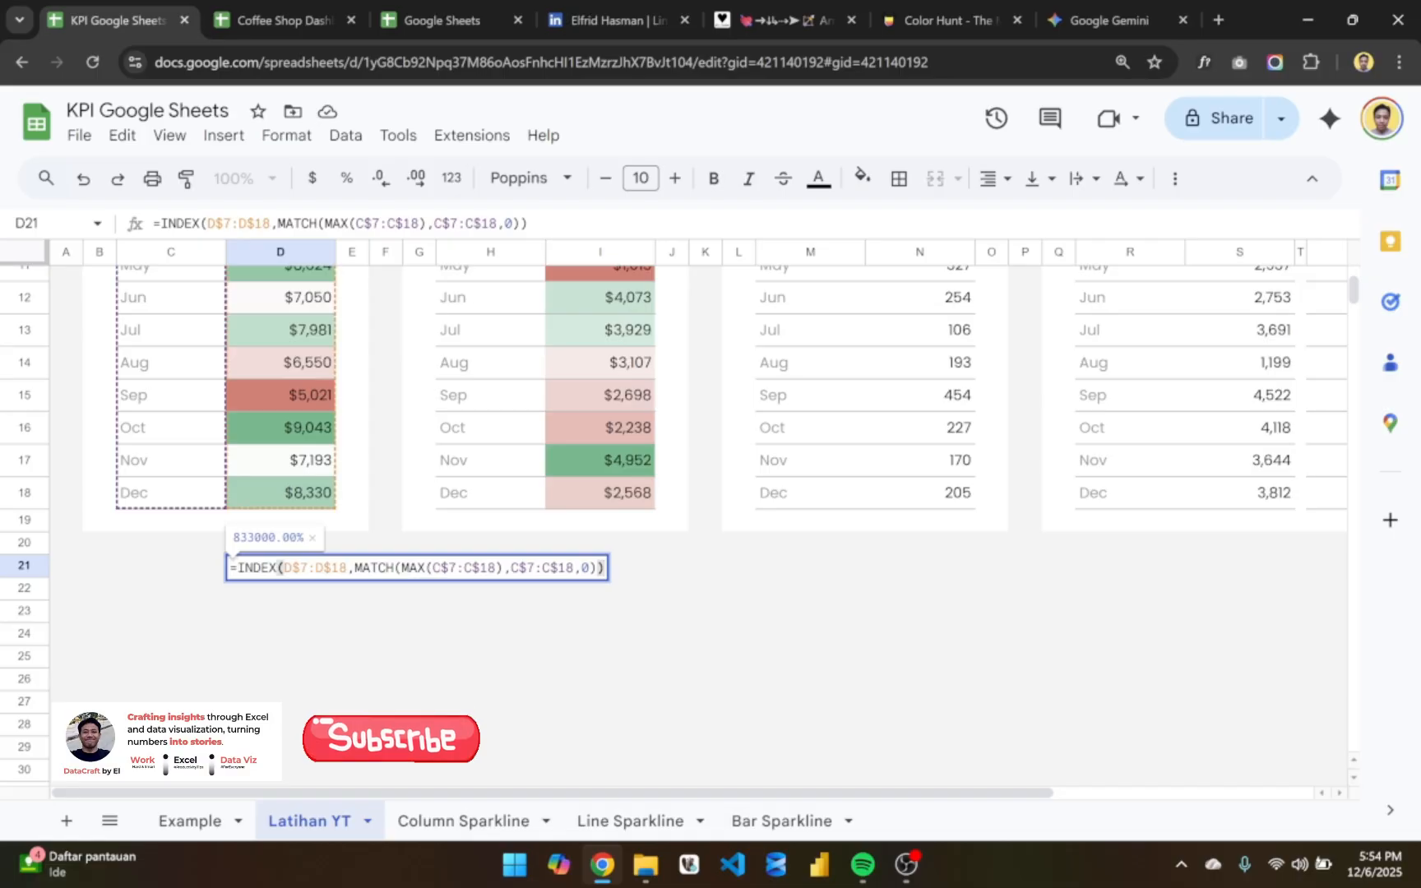
key("Return")
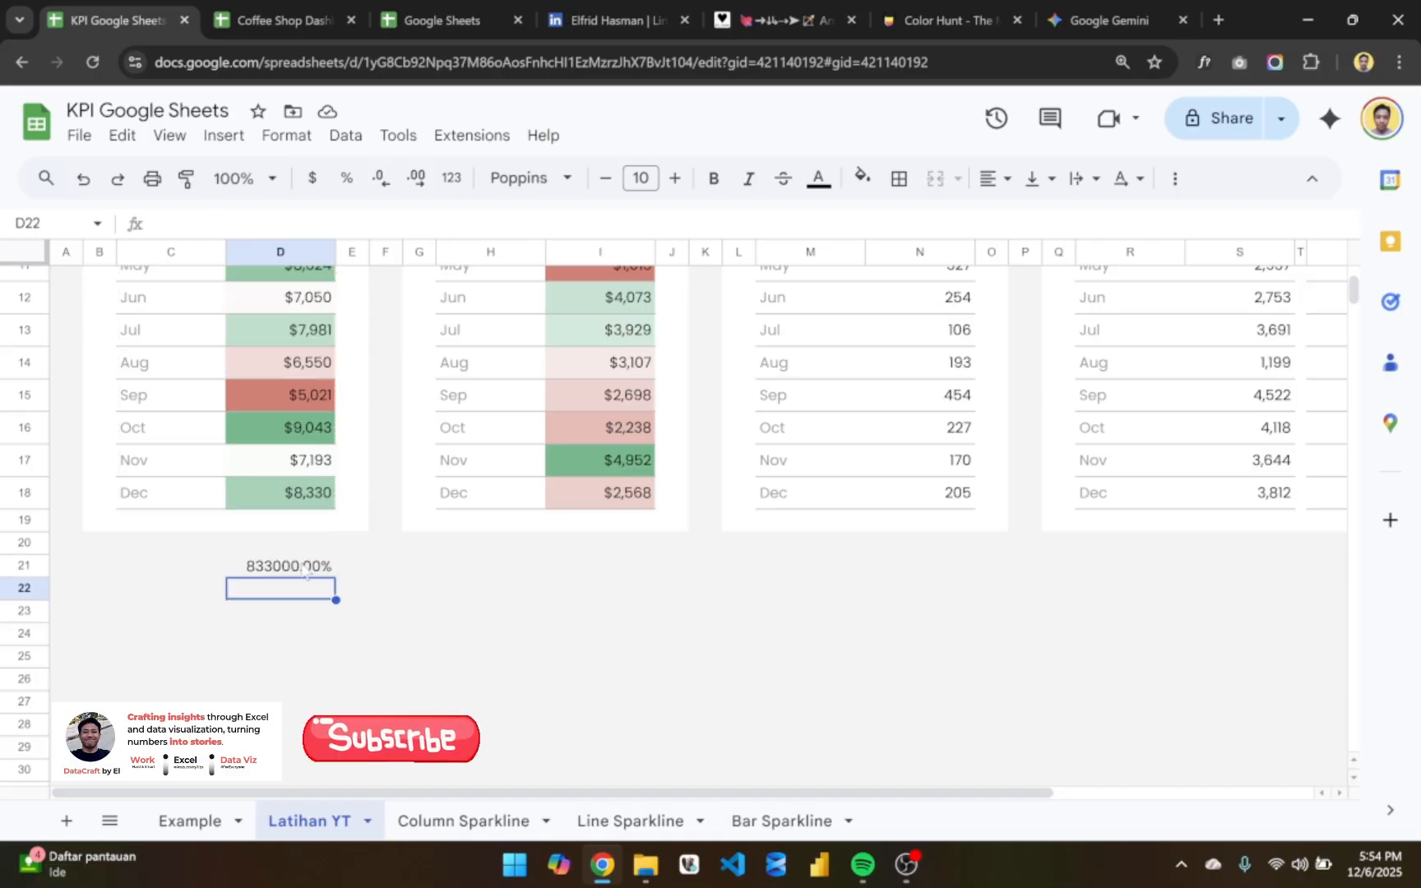
left_click(305, 572)
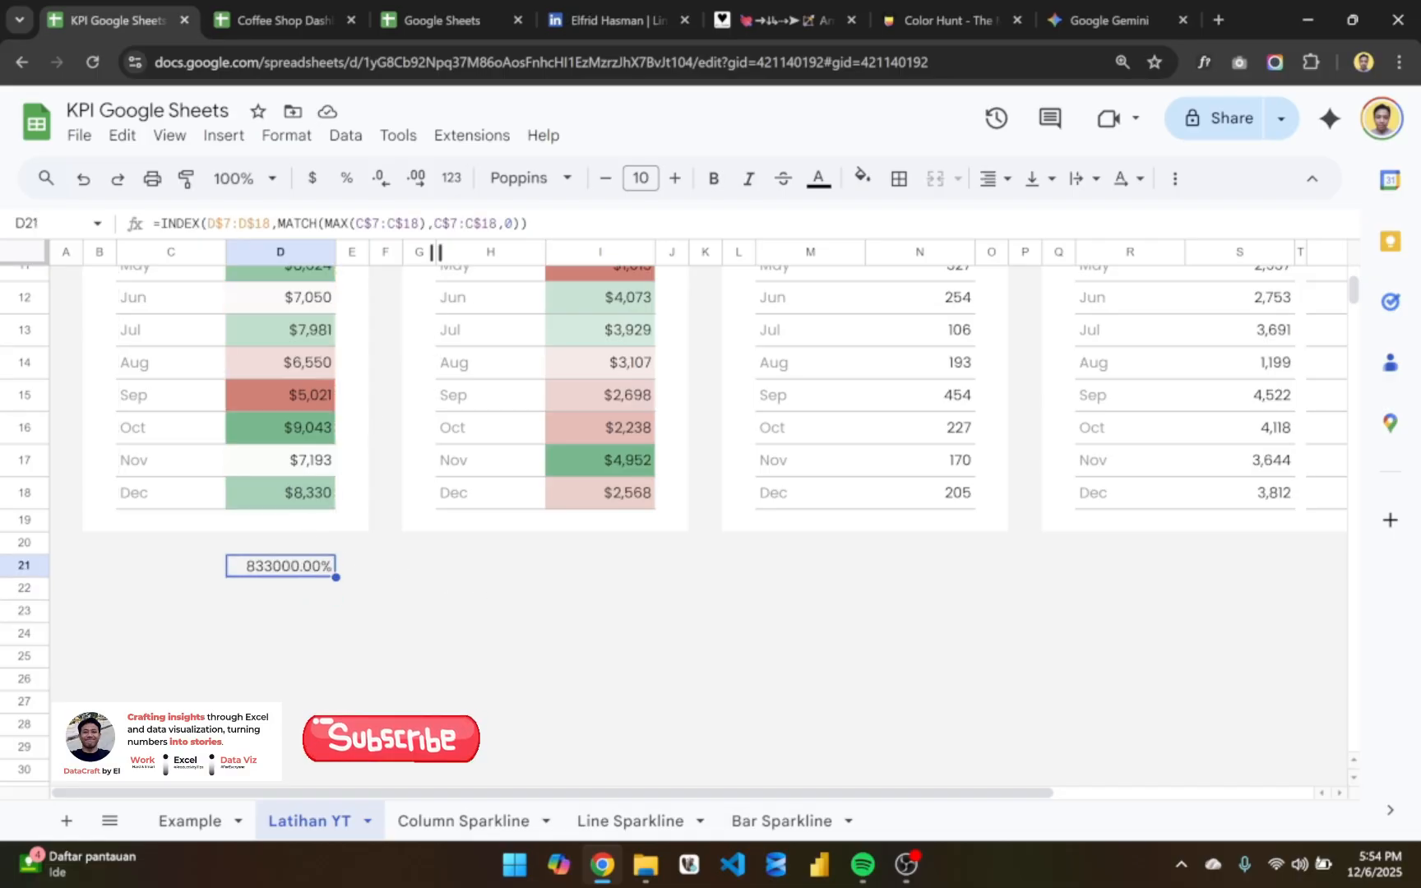
left_click(449, 182)
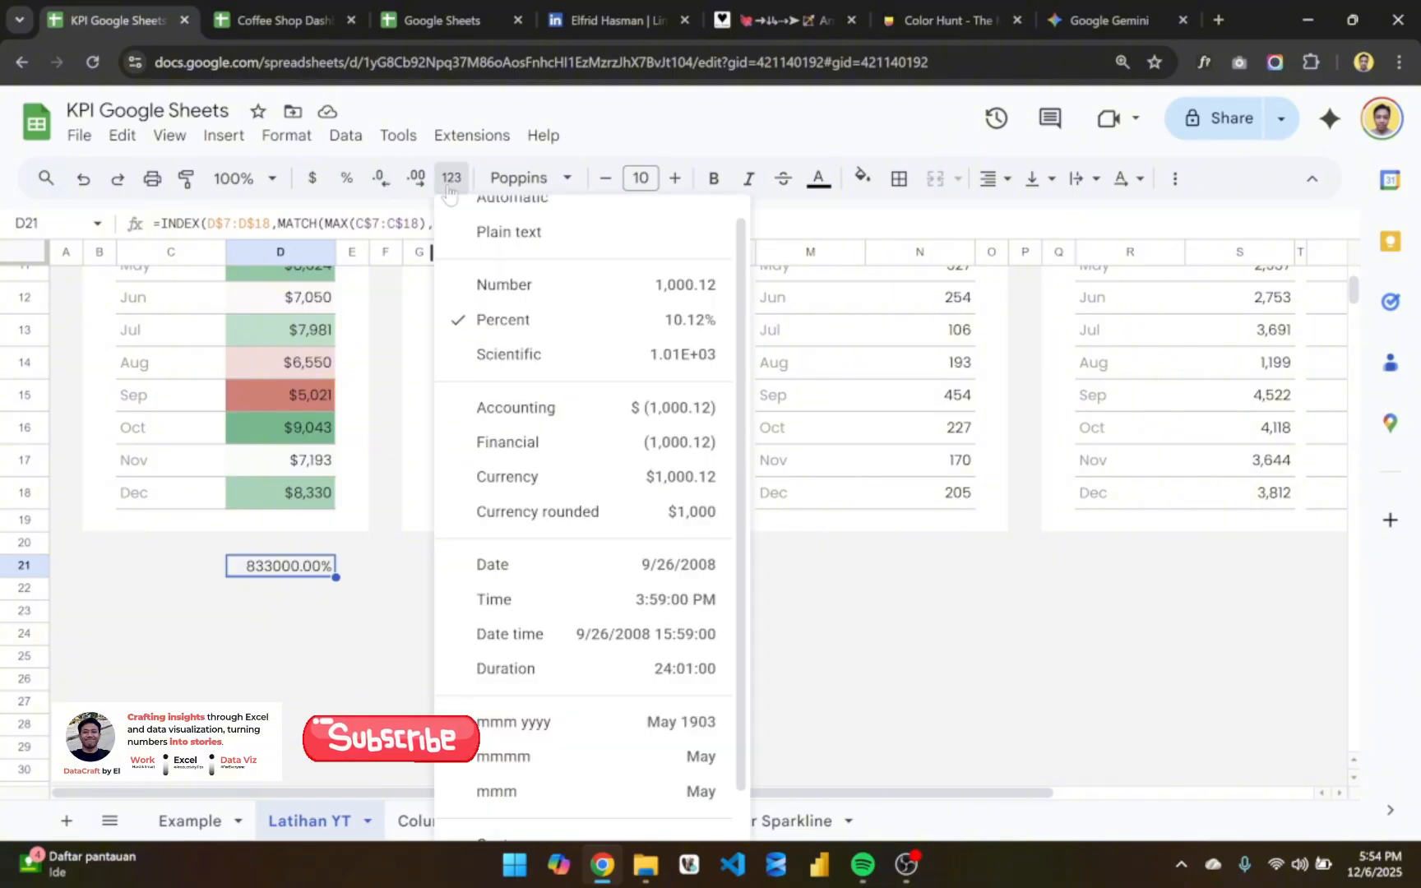
left_click(523, 284)
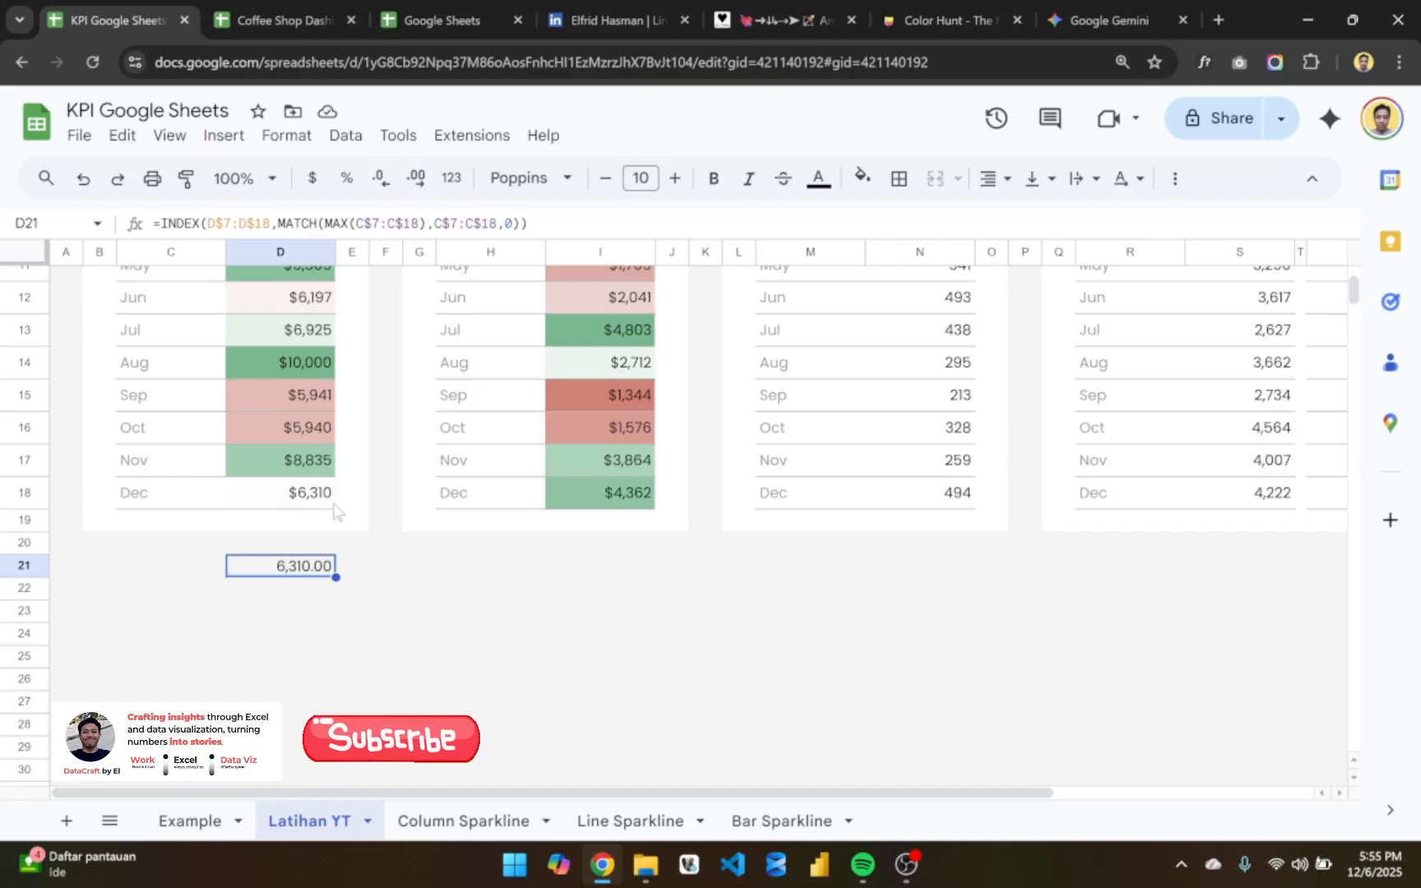
double_click(387, 182)
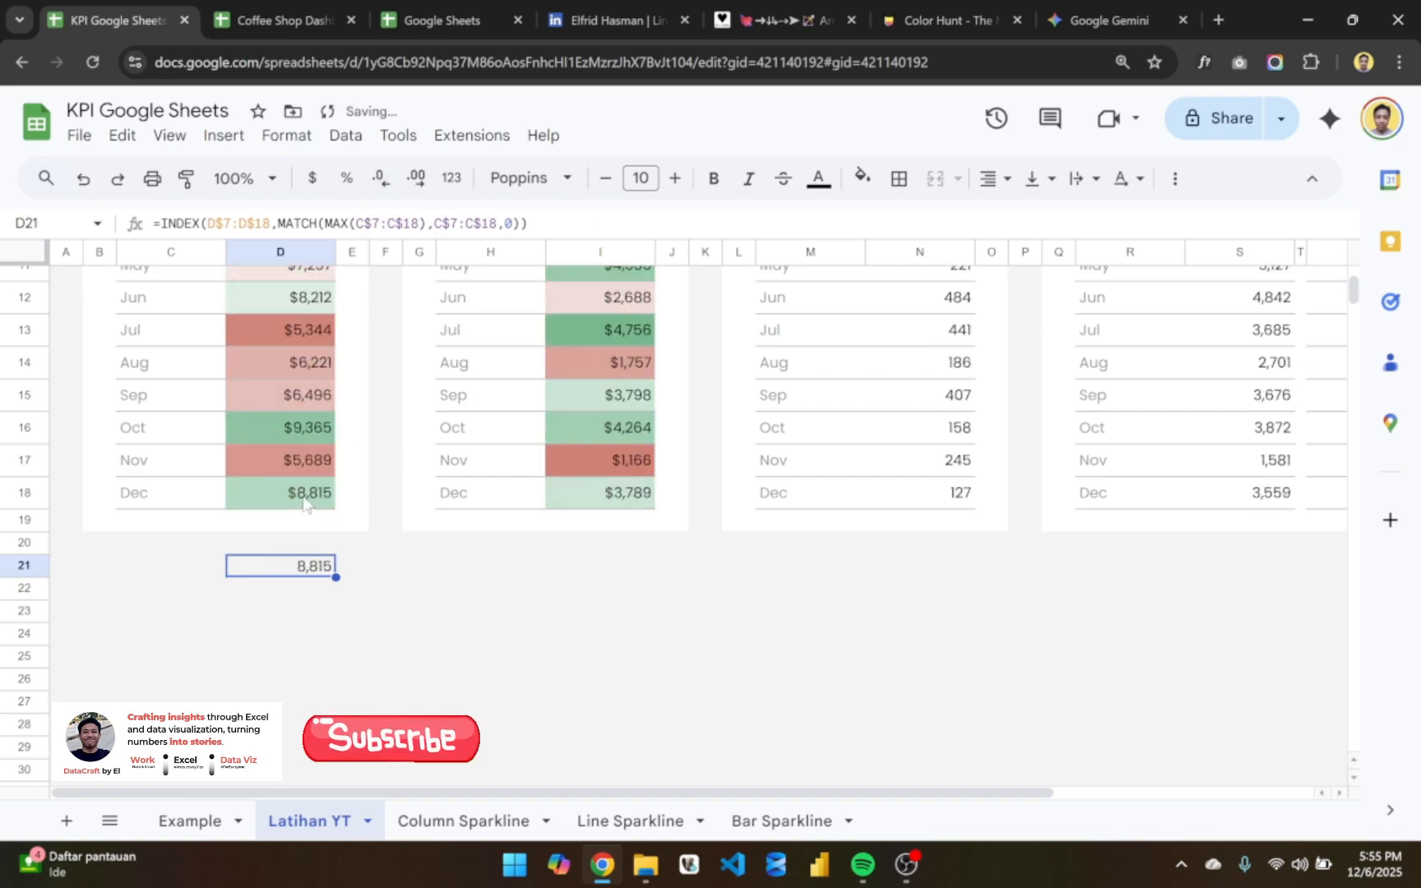
left_click(384, 567)
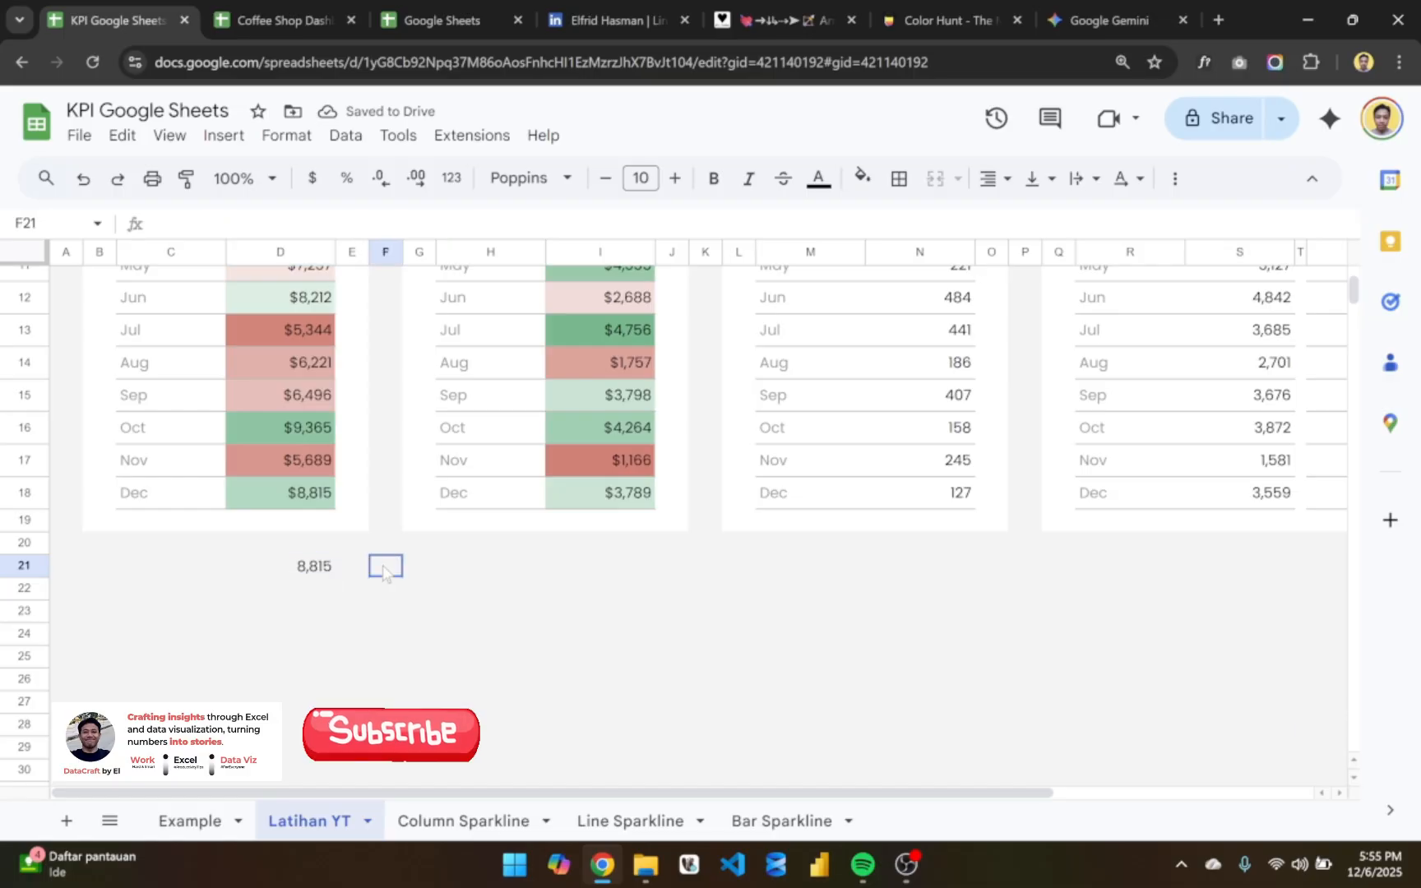
- Examine the D21 formula, comparing its INDEX range D$7:D$18 and its MATCH and MAX parts with the month and sales columns
double_click(308, 576)
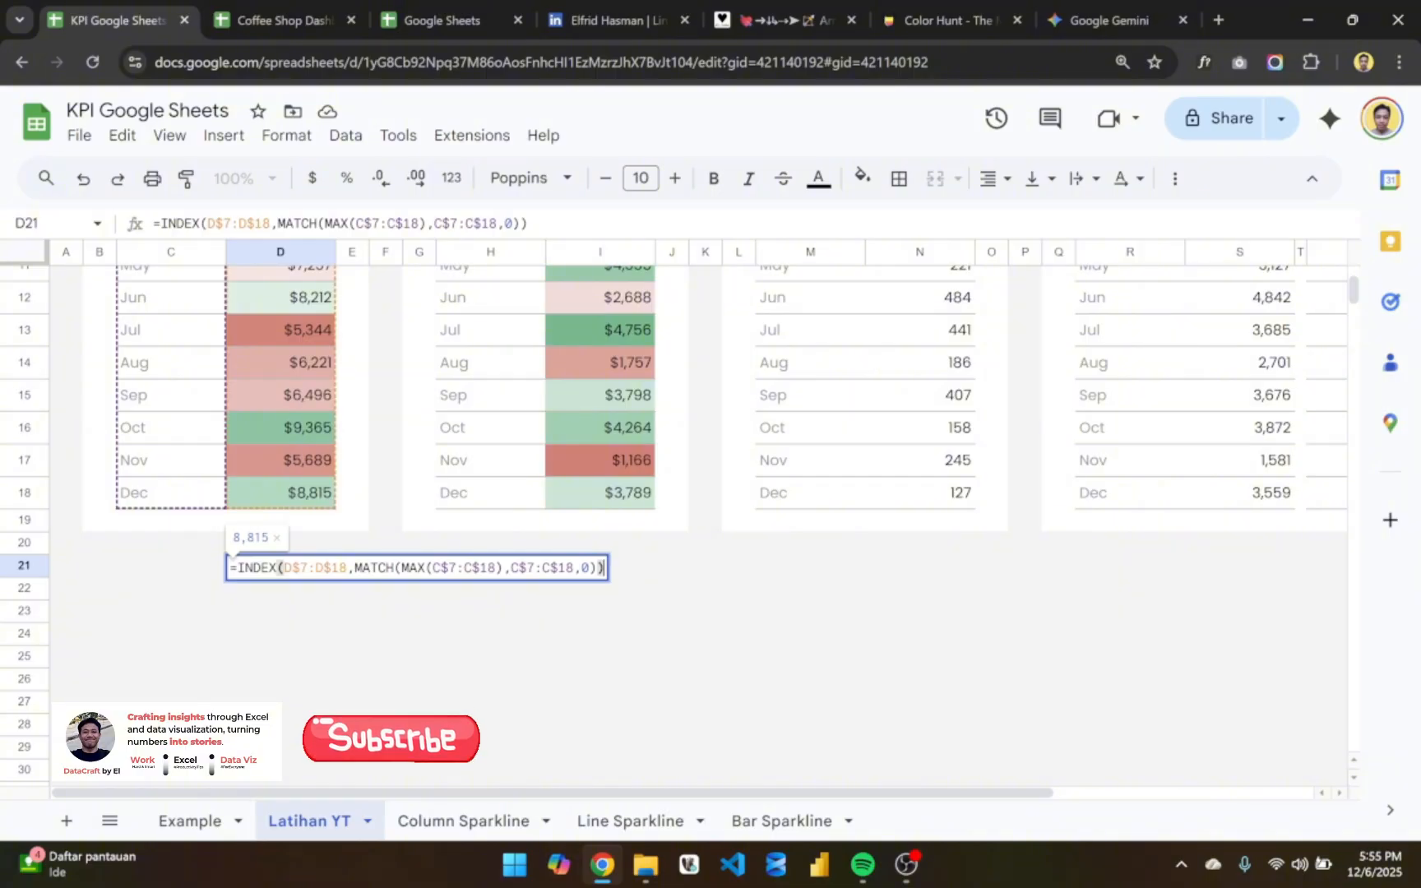
left_click_drag(284, 568, 338, 568)
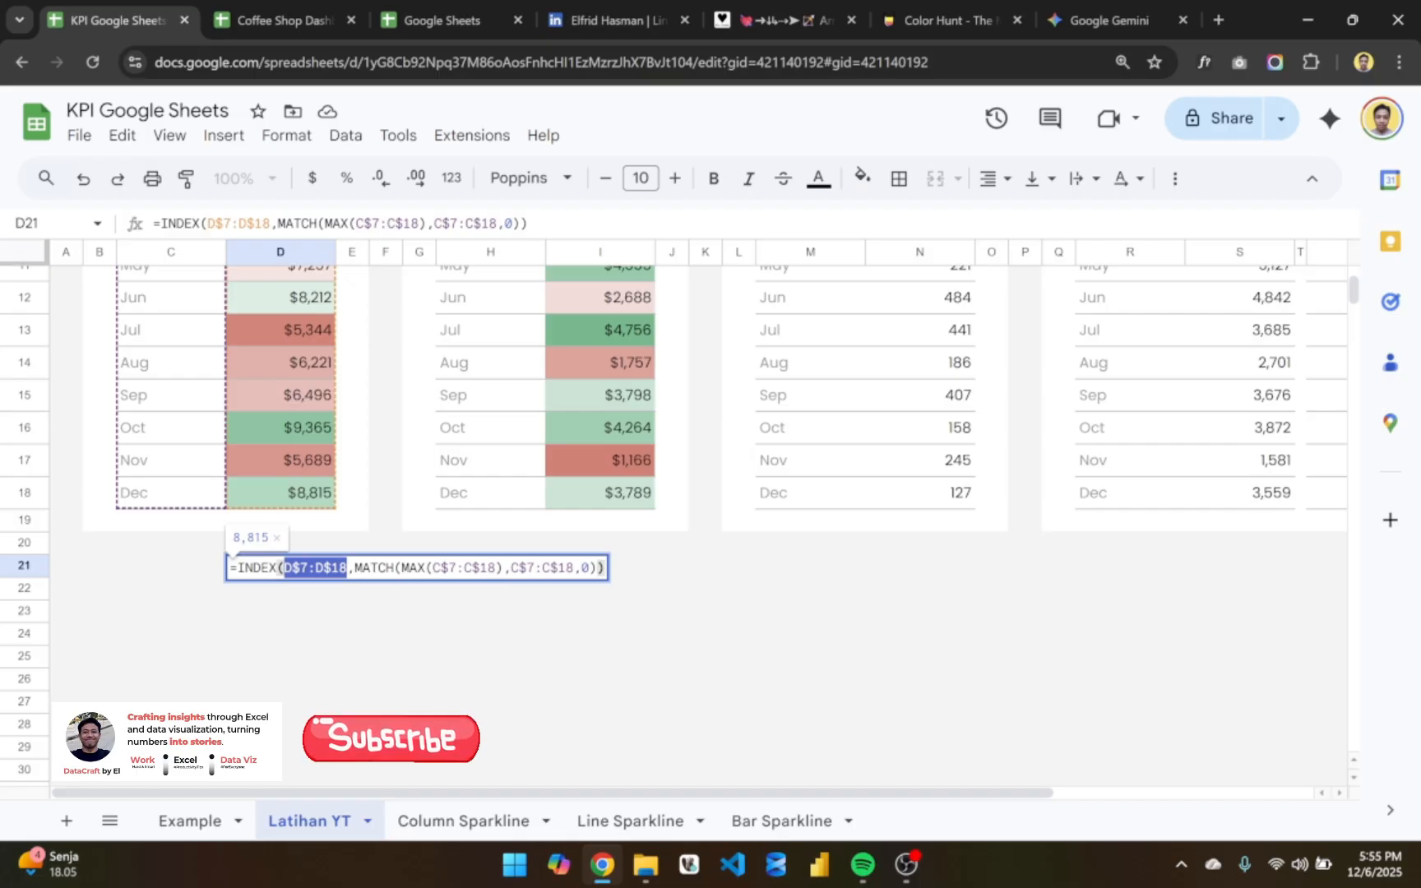
scroll(305, 418, "up", 3)
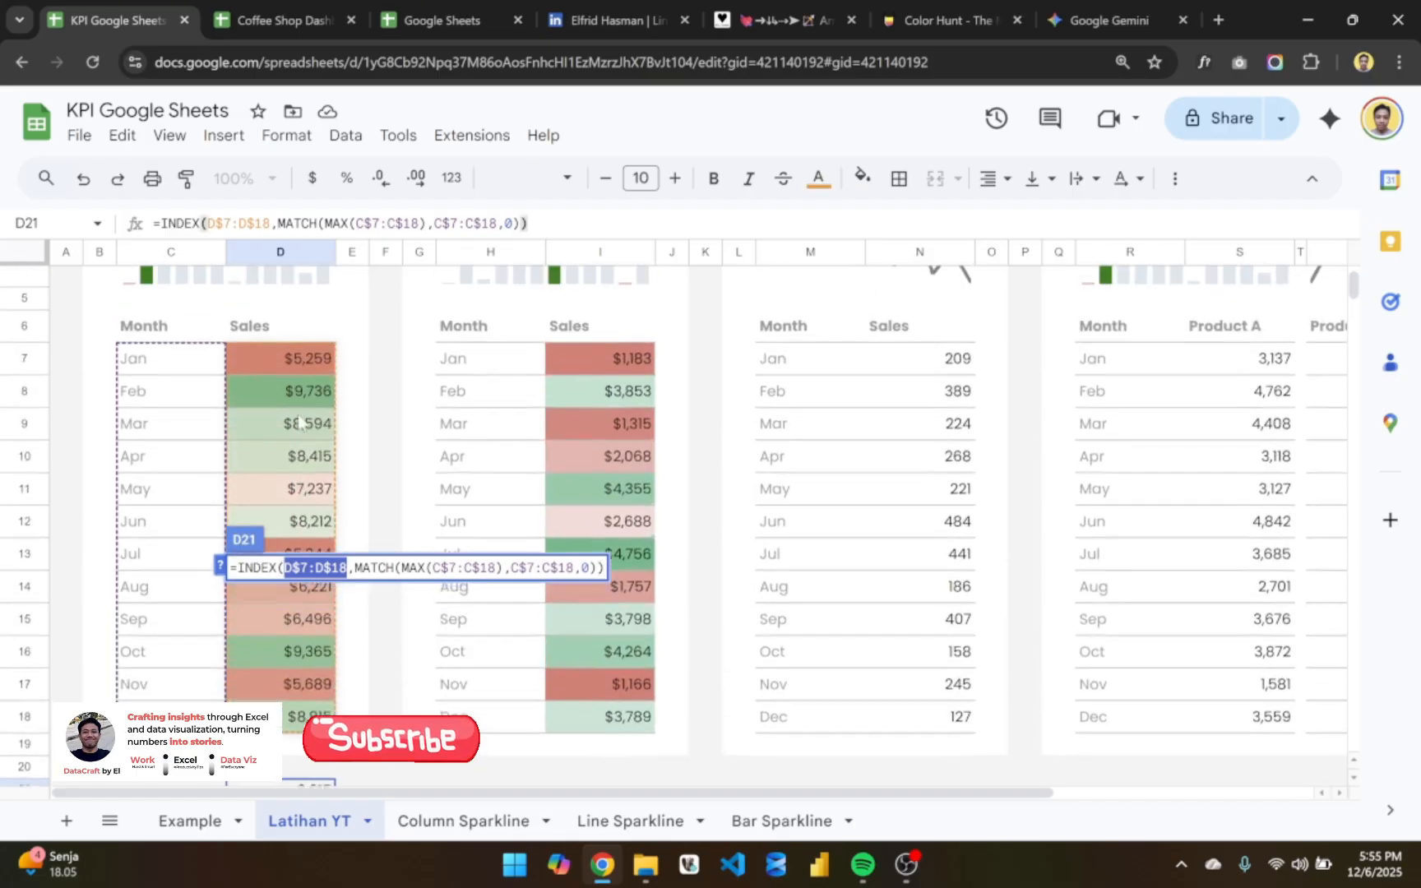
scroll(298, 419, "down", 3)
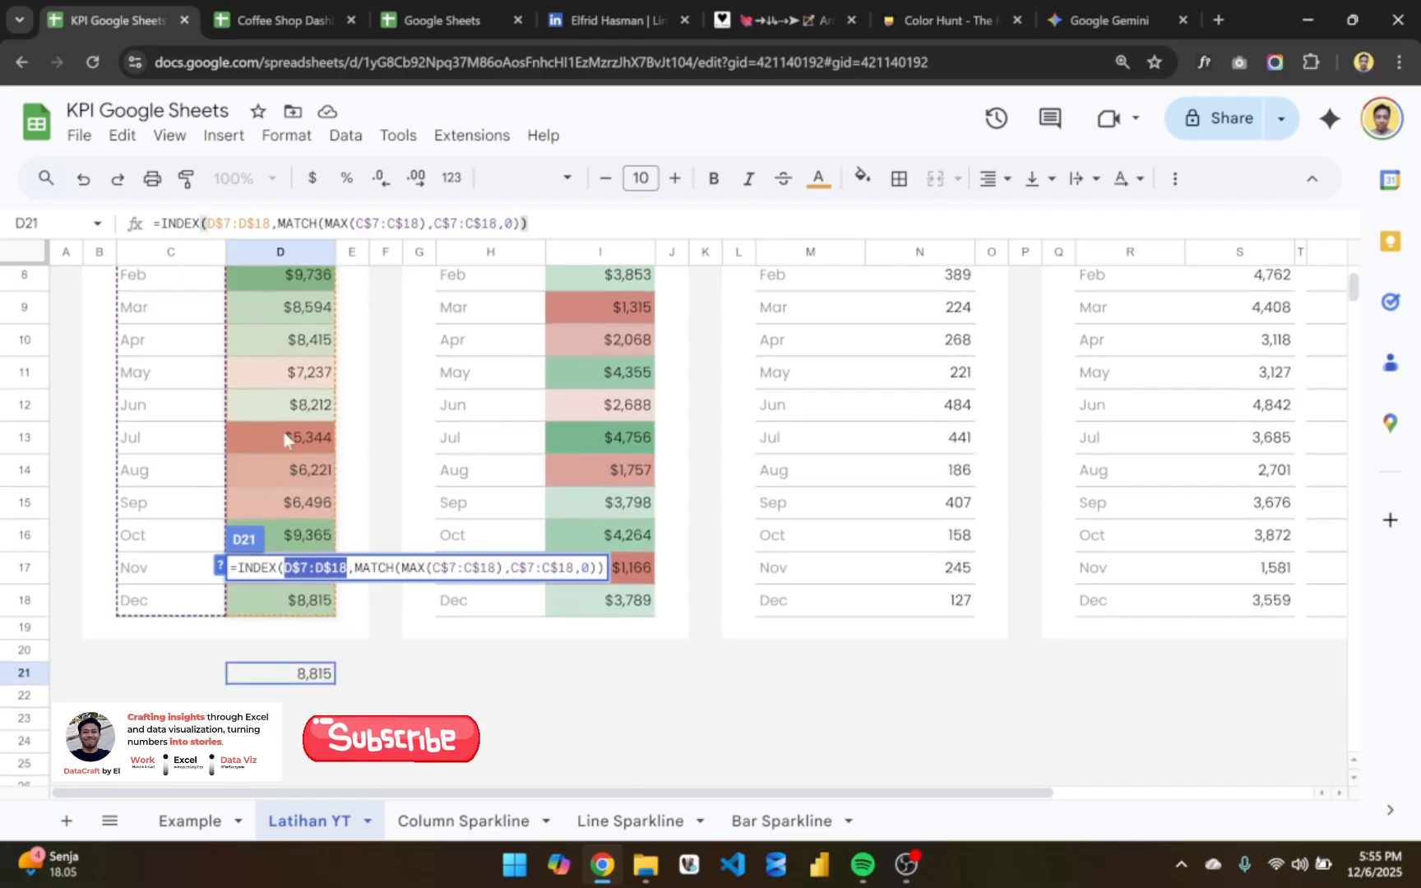
left_click(340, 568)
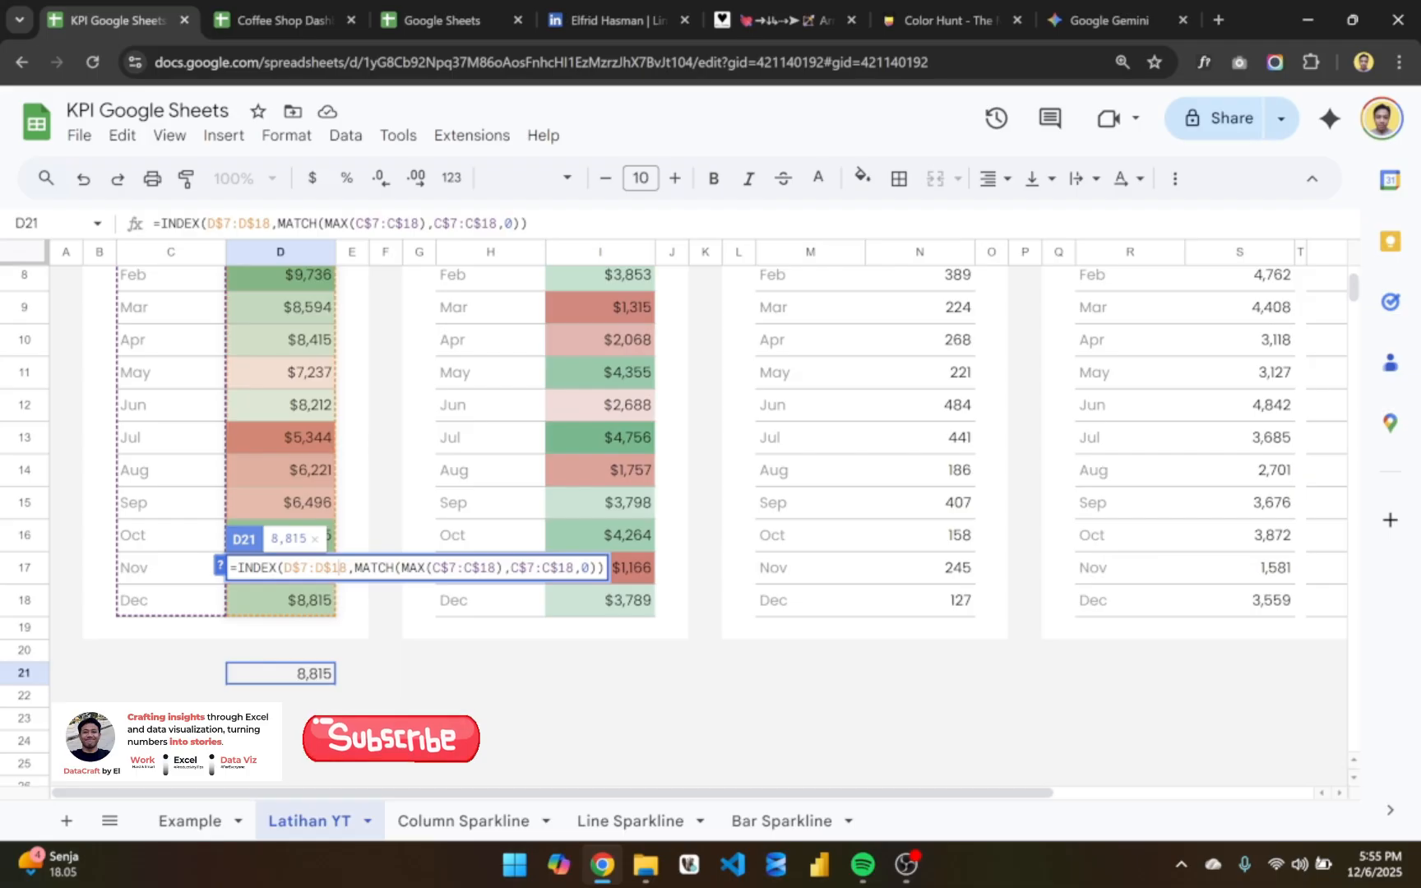
left_click_drag(353, 568, 605, 567)
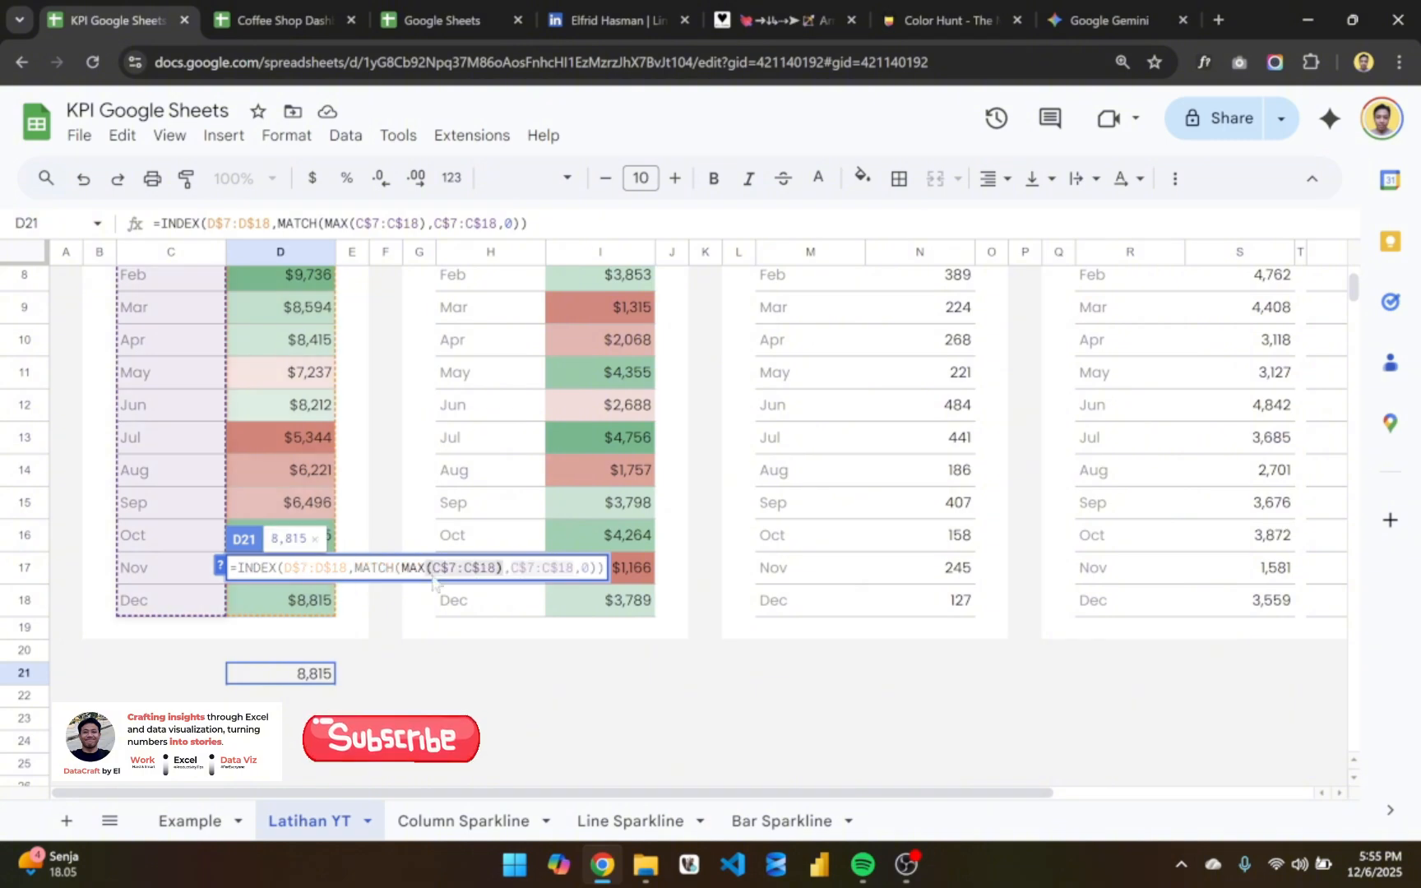
key("Return")
- Copy the previous-month formula =INDEX(D$7:D$18,MATCH(eomonth(MAX(C$7:C$18),-2)+1,C$7:C$18,0)) from D28 on Example into D22 on Latihan YT
left_click(189, 821)
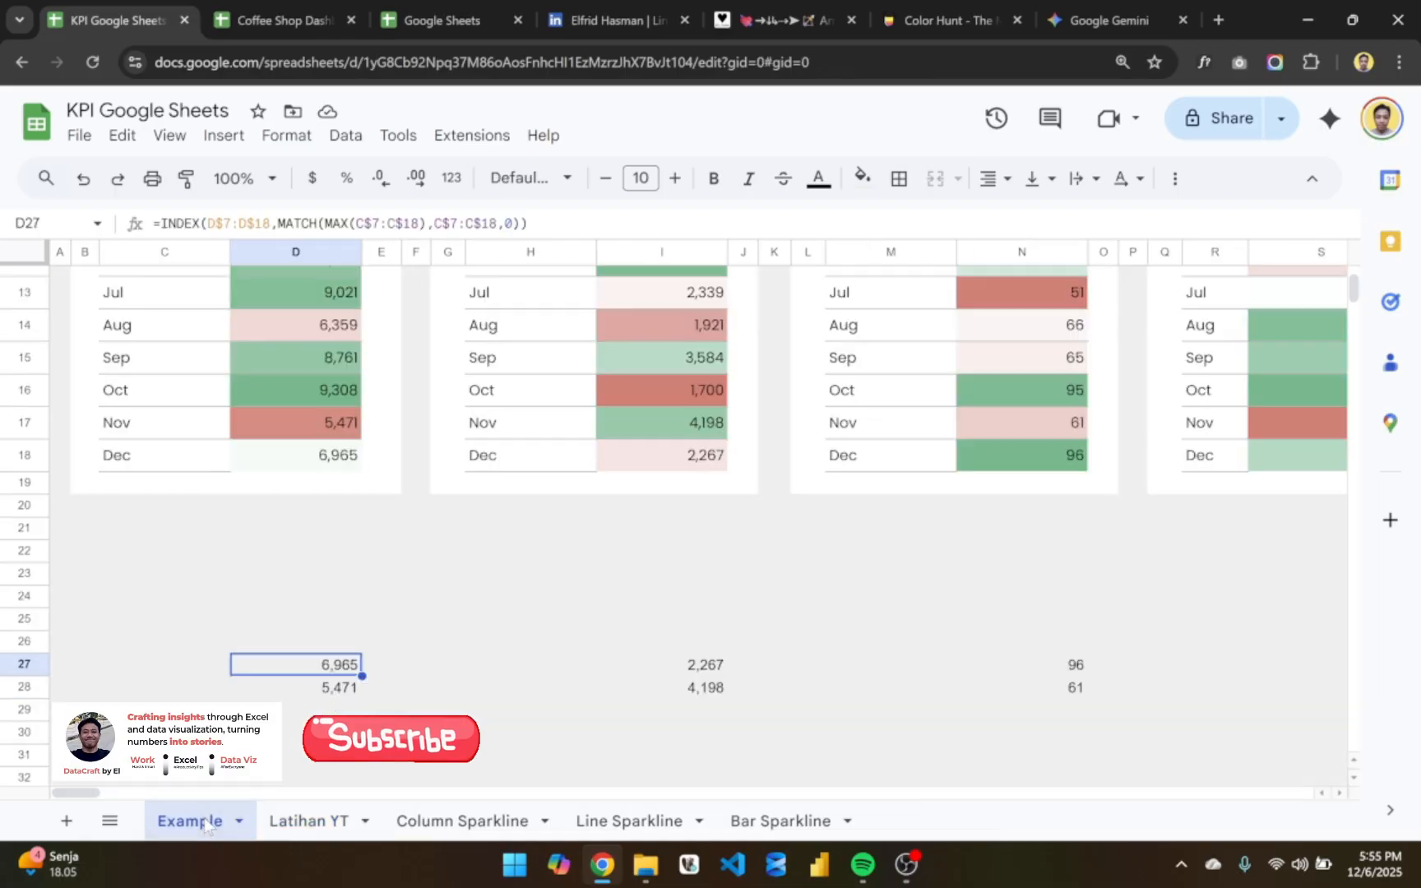
scroll(358, 702, "down", 1)
triple_click(333, 644)
key("ctrl+c")
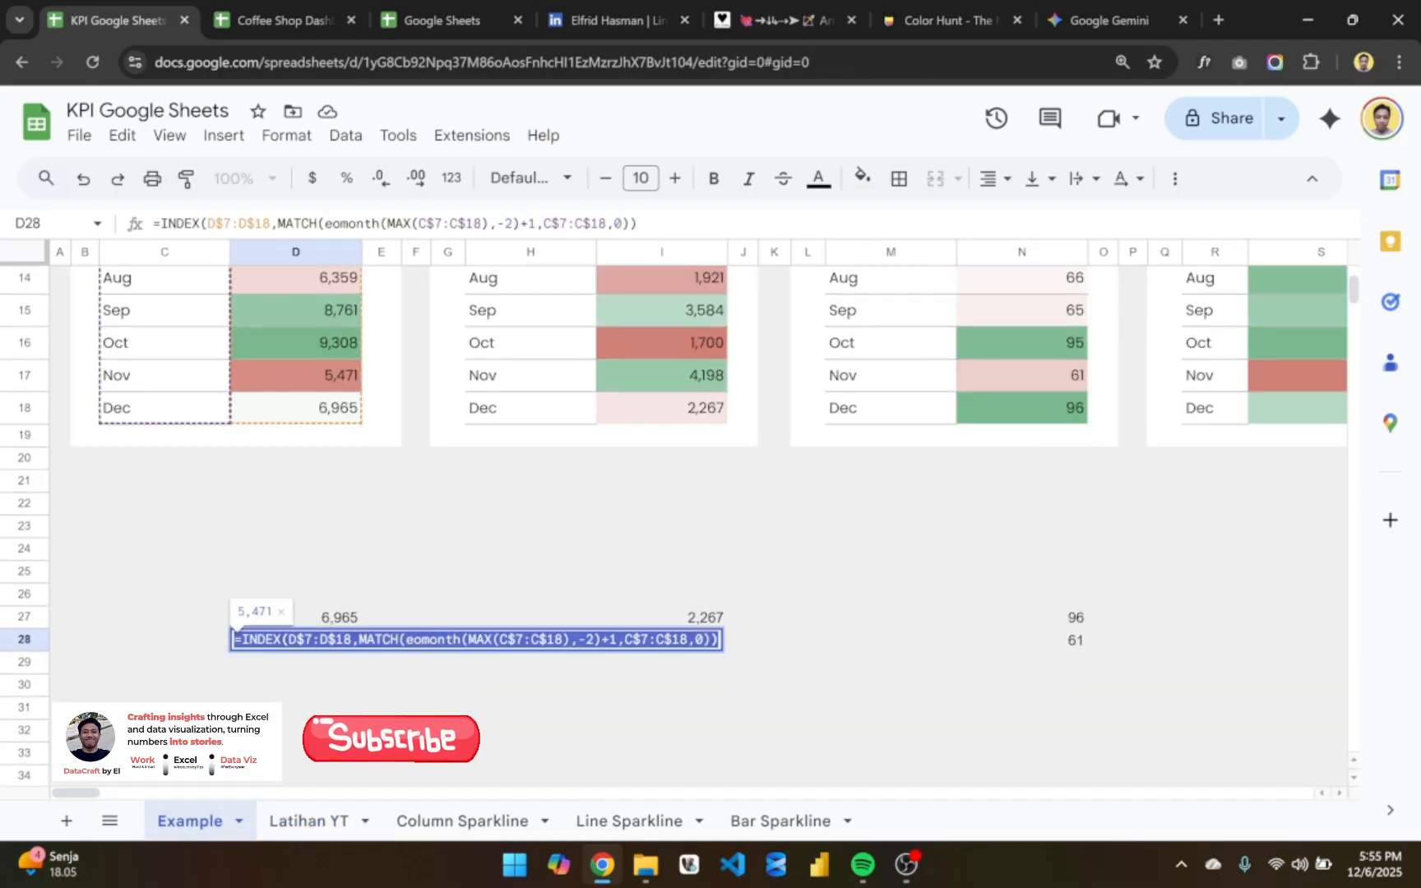
left_click(312, 821)
key("Return")
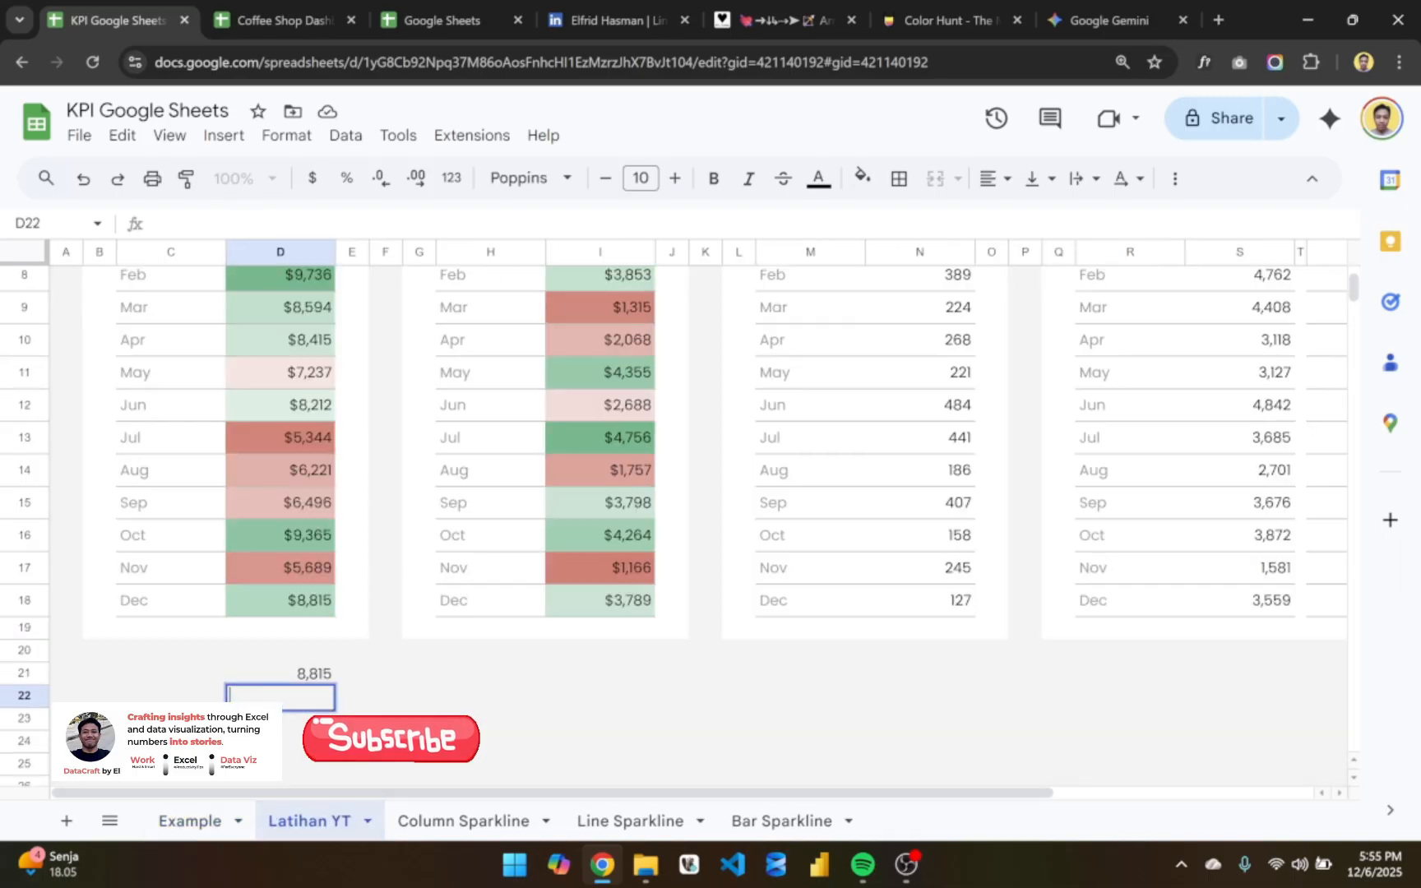
key("ctrl+v")
key("Return")
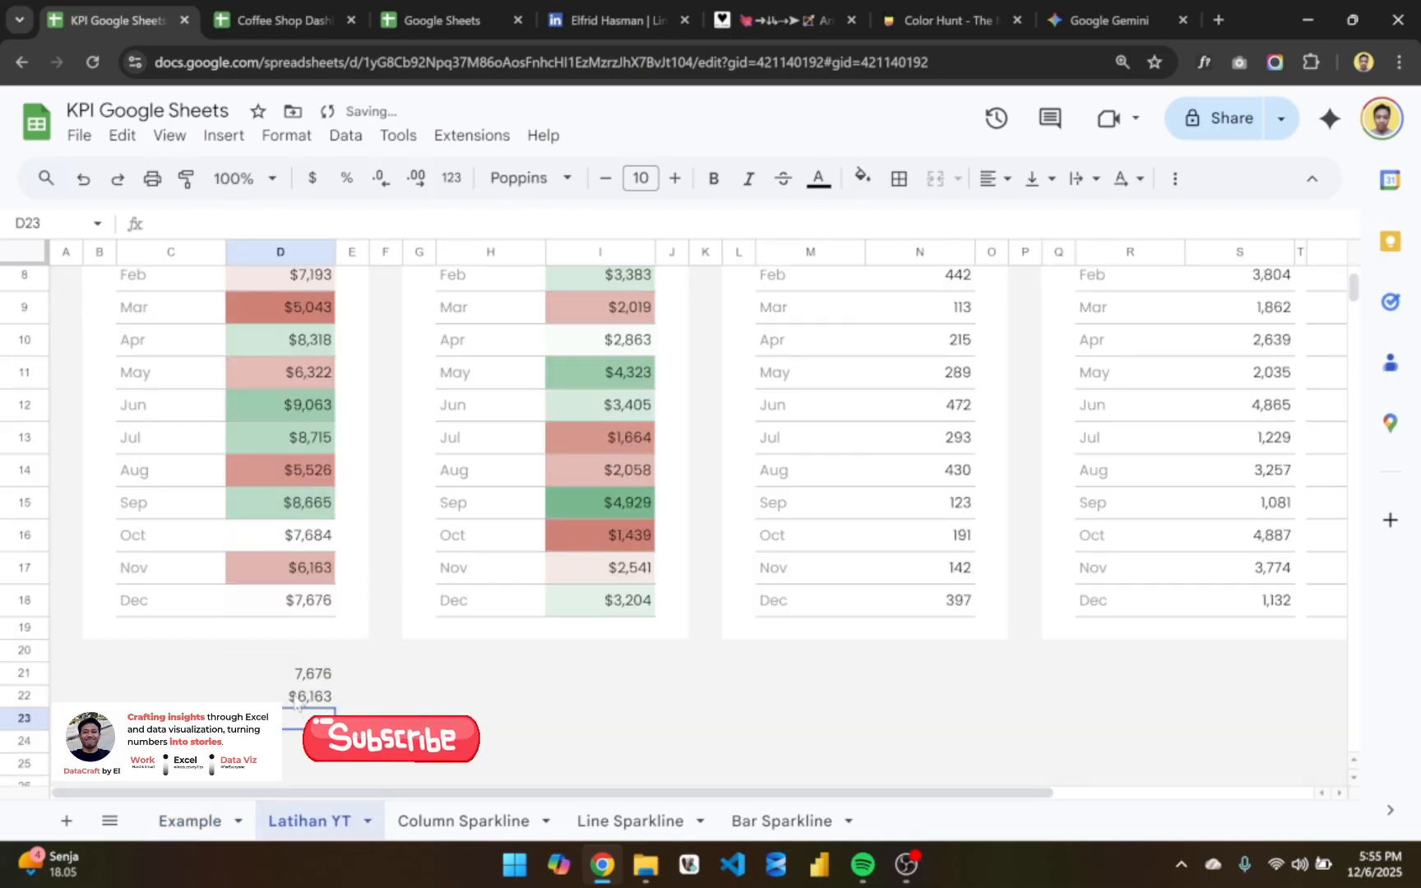
- Copy the currency format of D22 to D21 and check both cells against the November and December sales
scroll(366, 691, "down", 1)
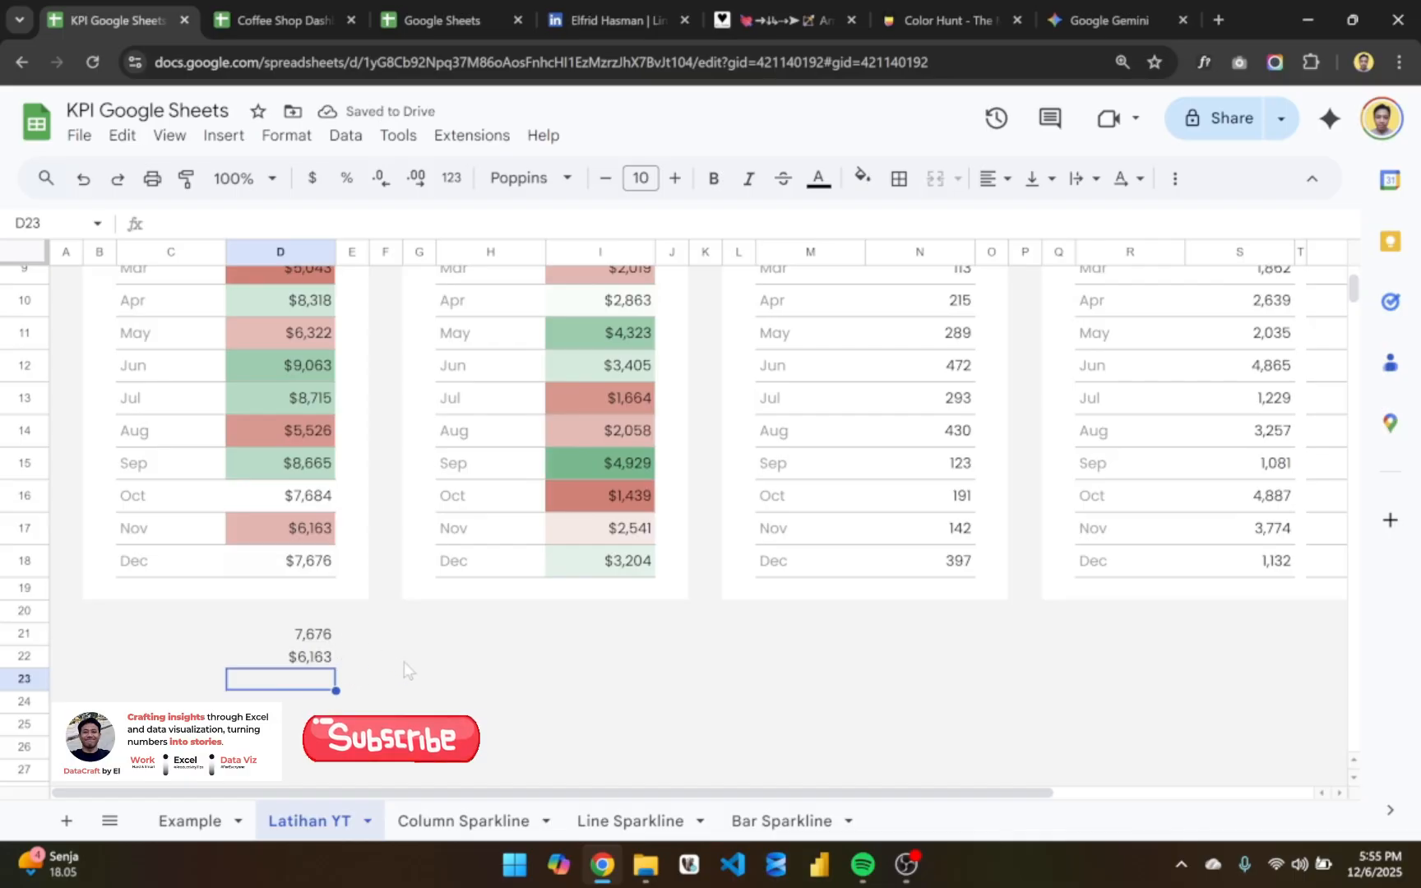
left_click(317, 535)
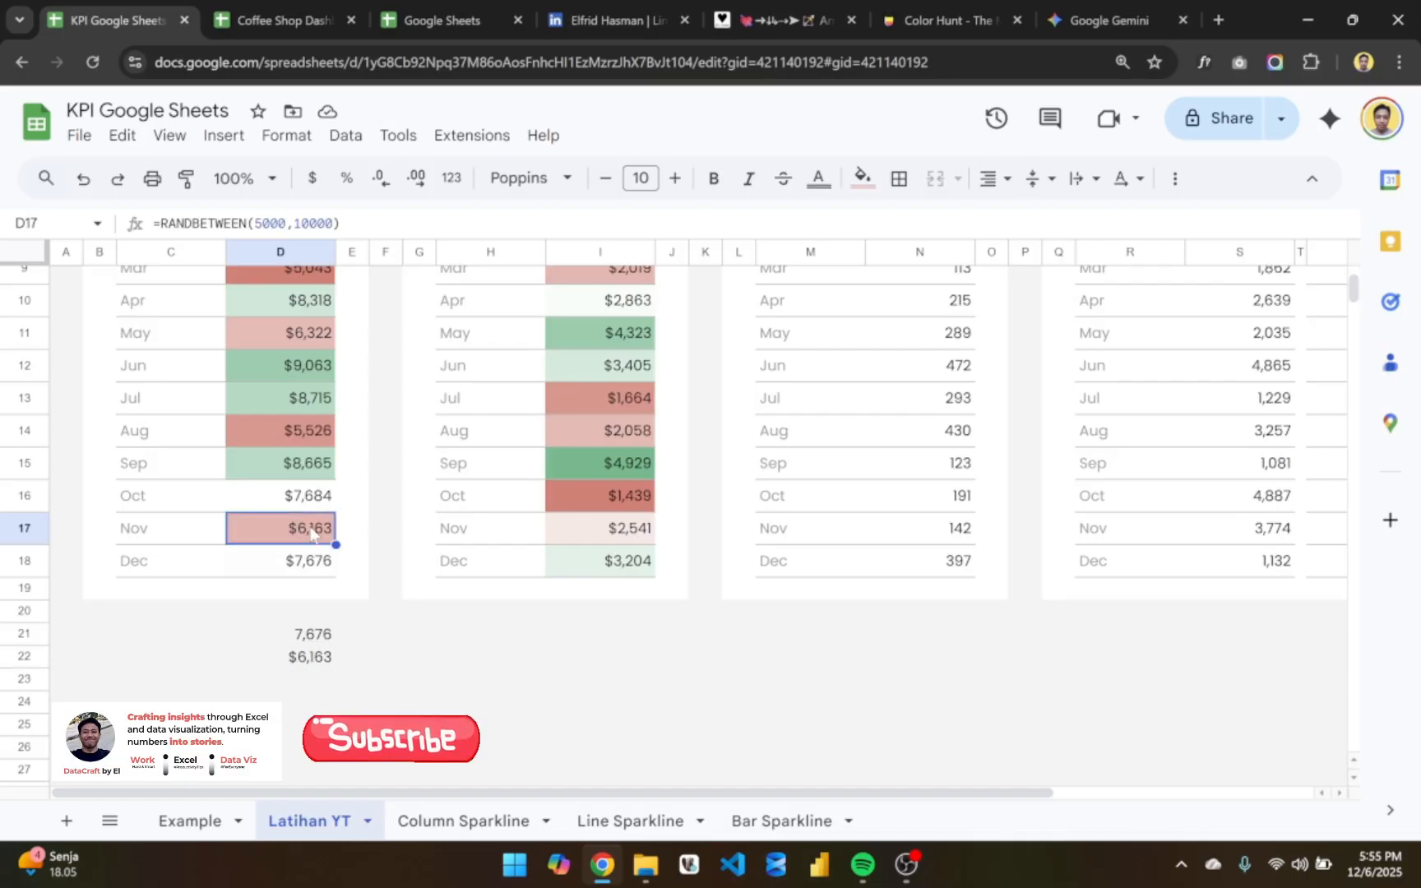
left_click(323, 634)
left_click(319, 656)
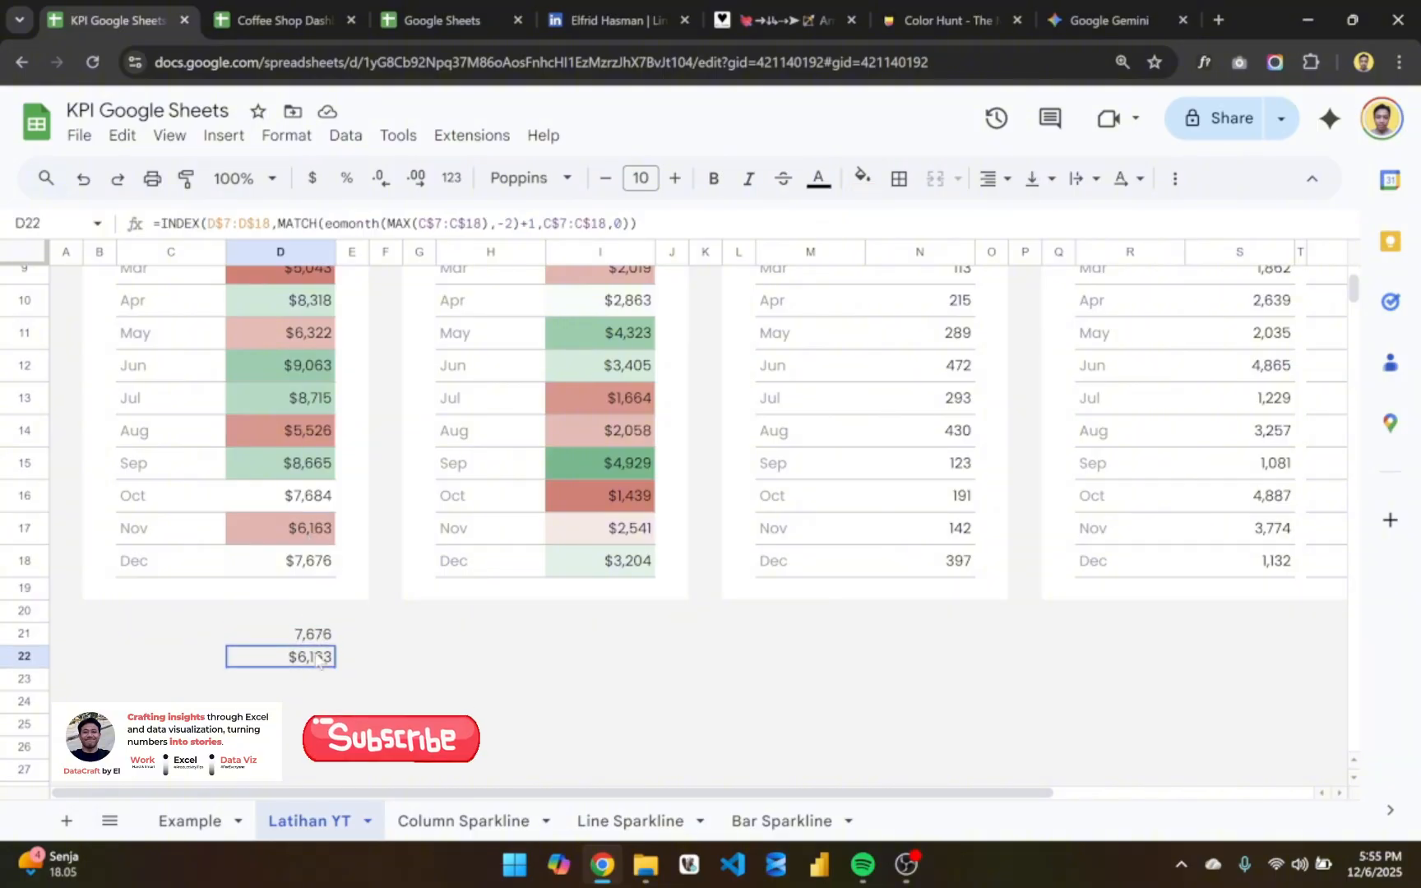
left_click(188, 179)
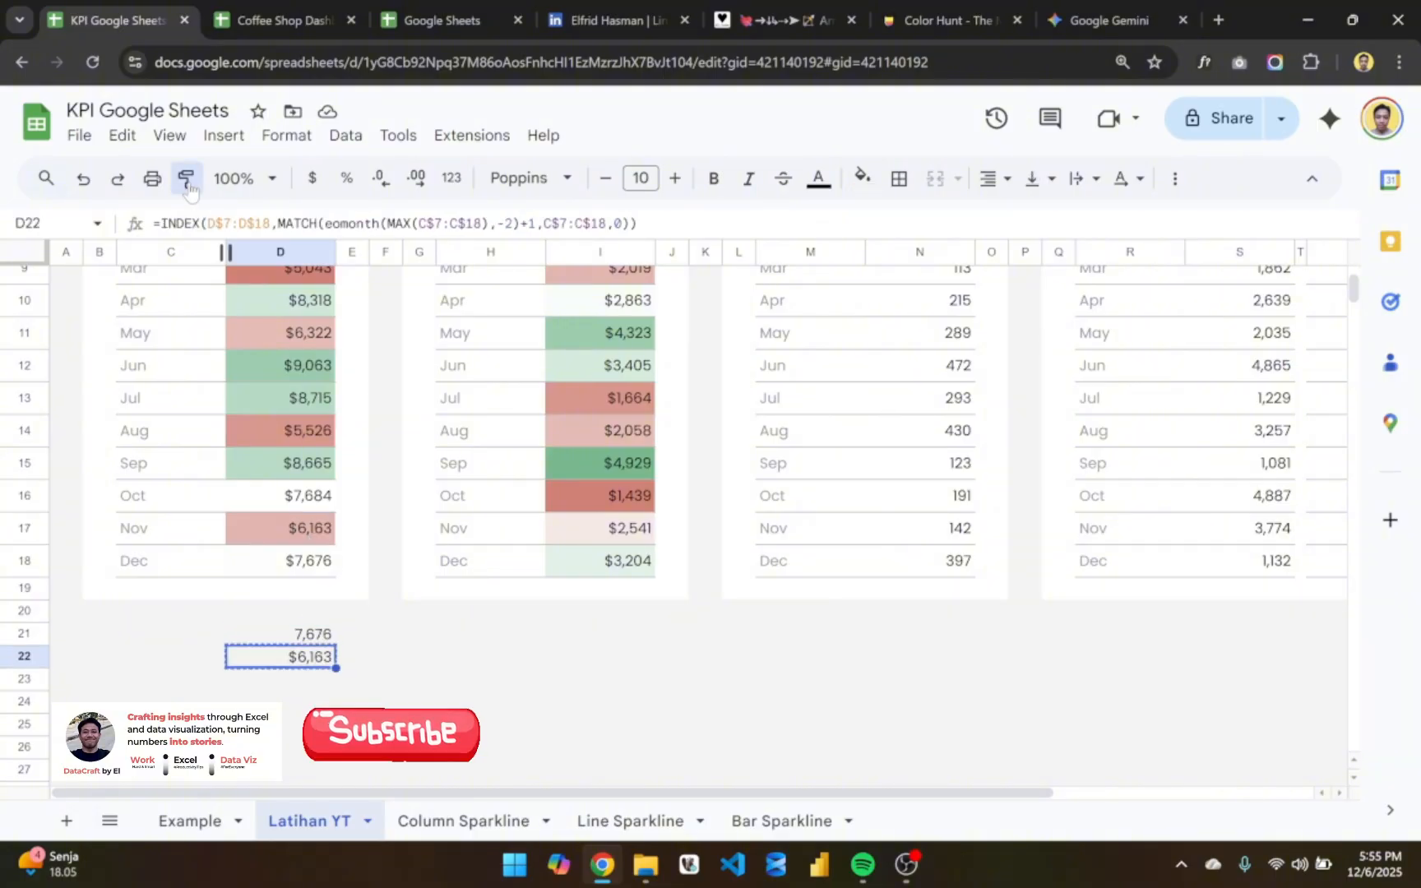
left_click(321, 634)
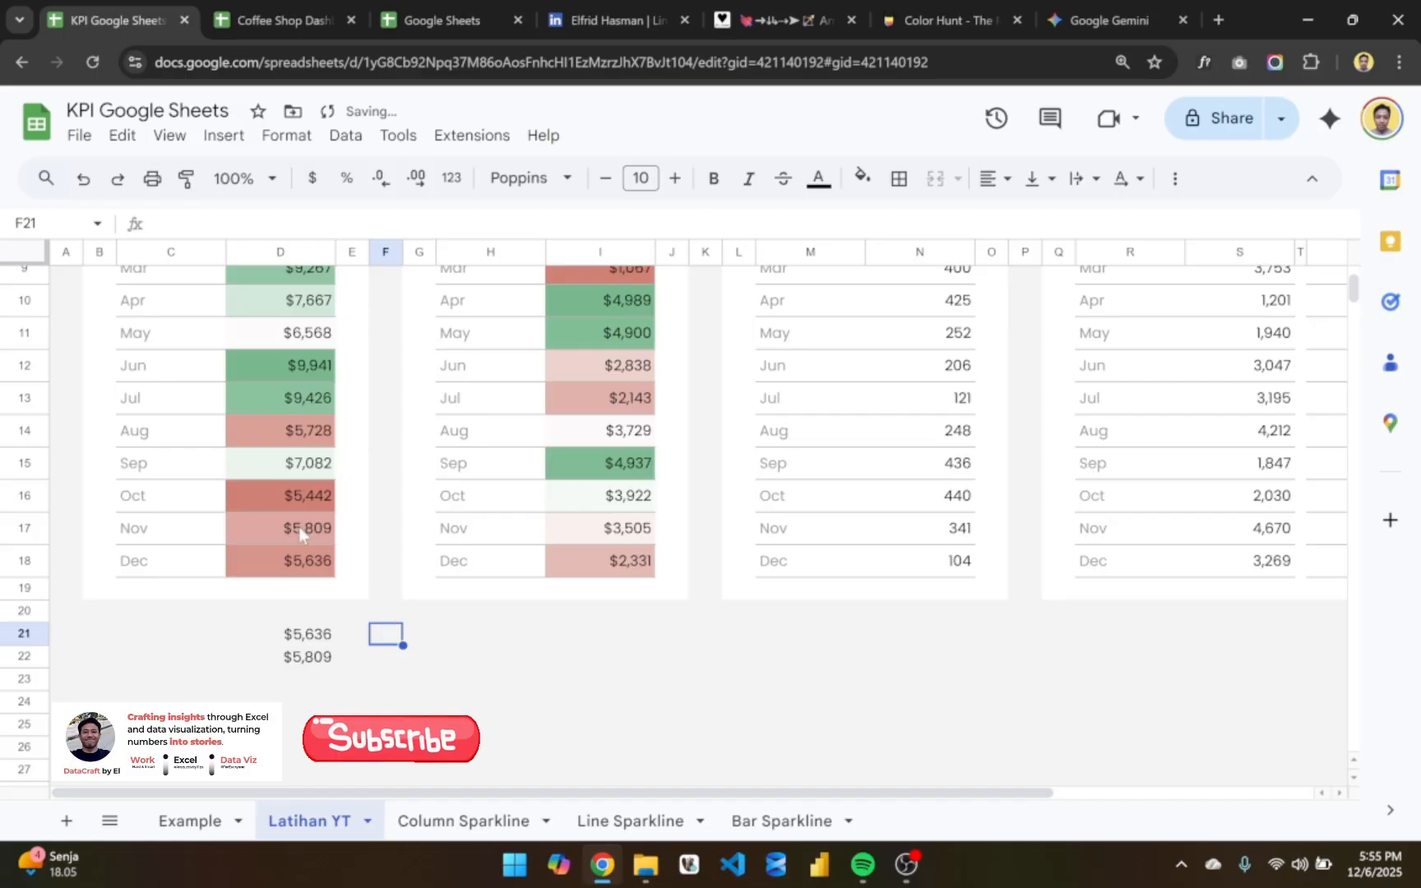
left_click_drag(298, 527, 296, 563)
left_click(320, 658)
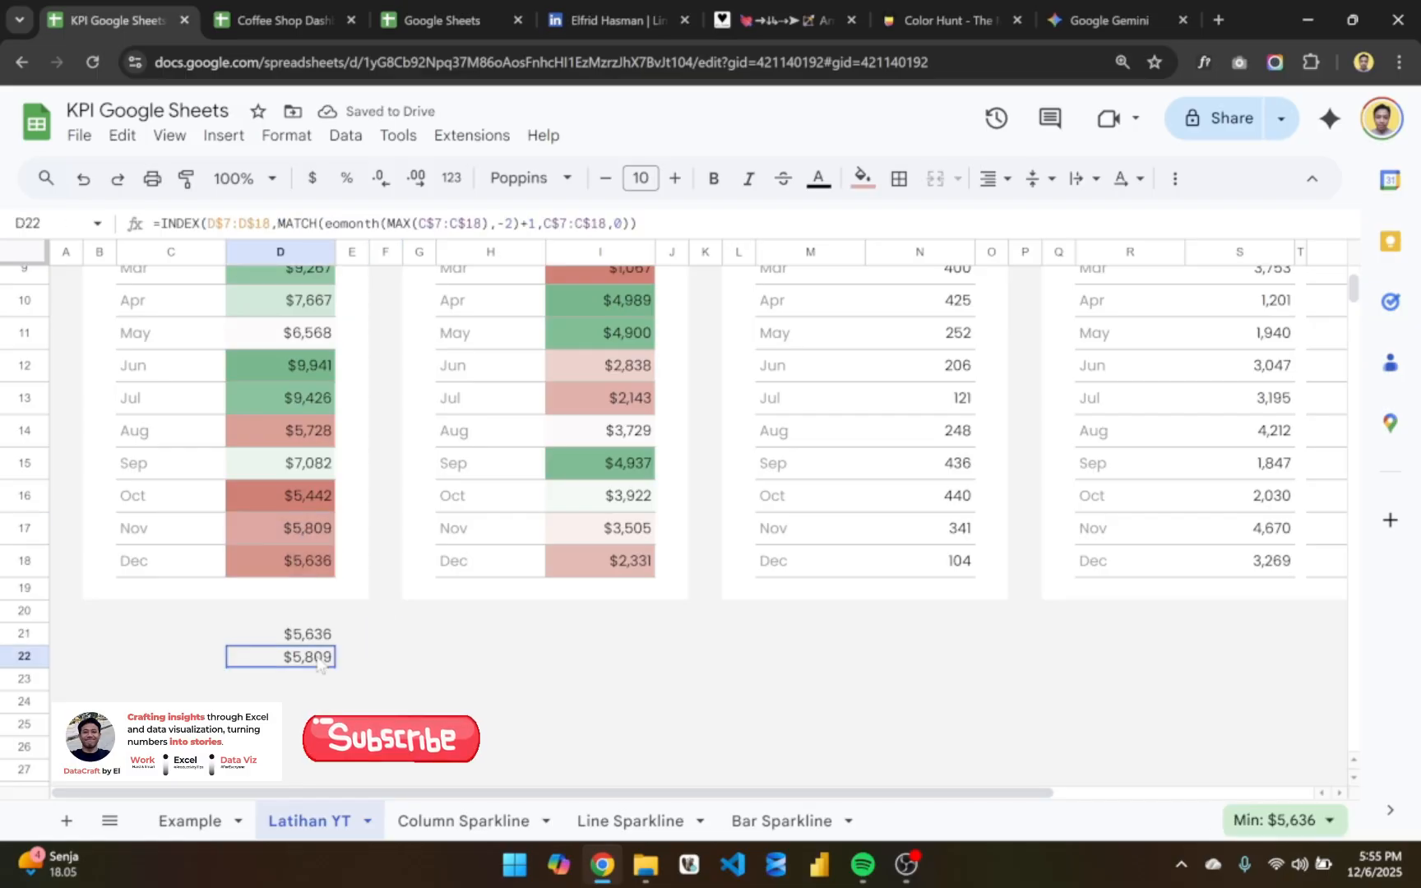
- Examine the D22 formula, going through its D$7:D$18 sales range and the eomonth(MAX(C$7:C$18),-2)+1 part of MATCH
key("F2")
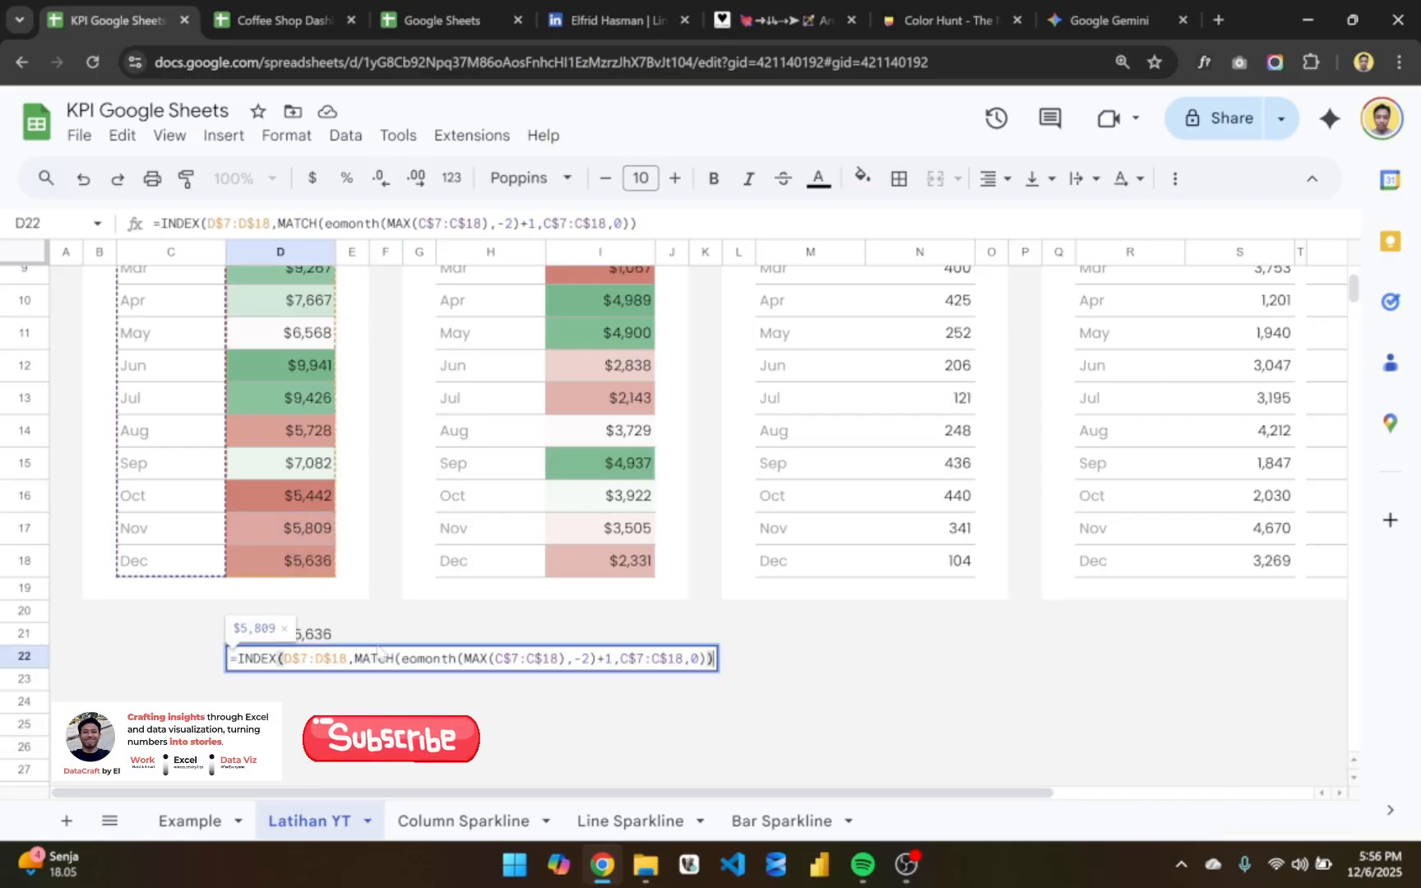
left_click_drag(347, 658, 284, 659)
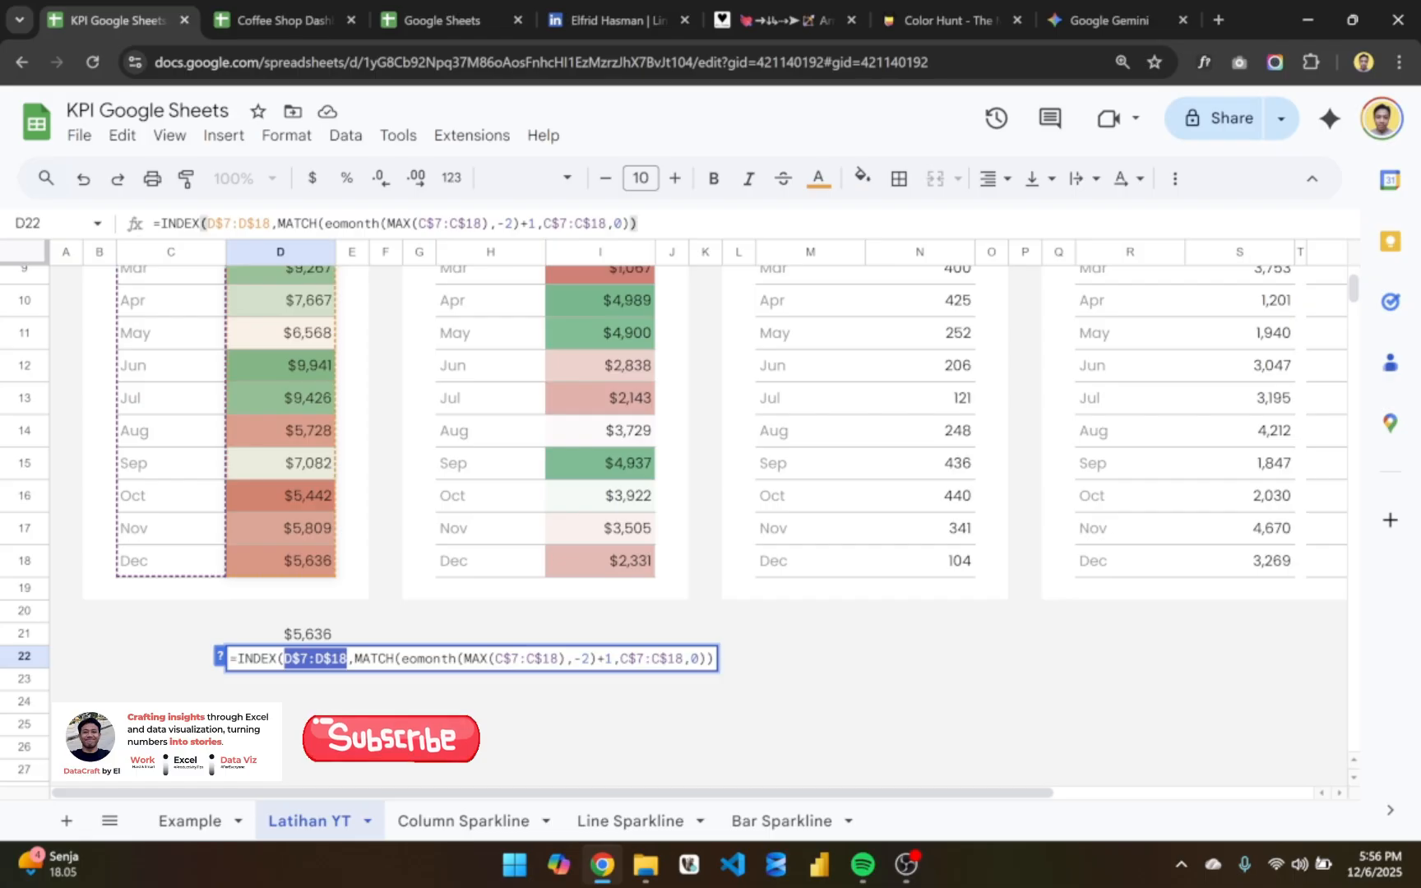
left_click_drag(401, 659, 565, 659)
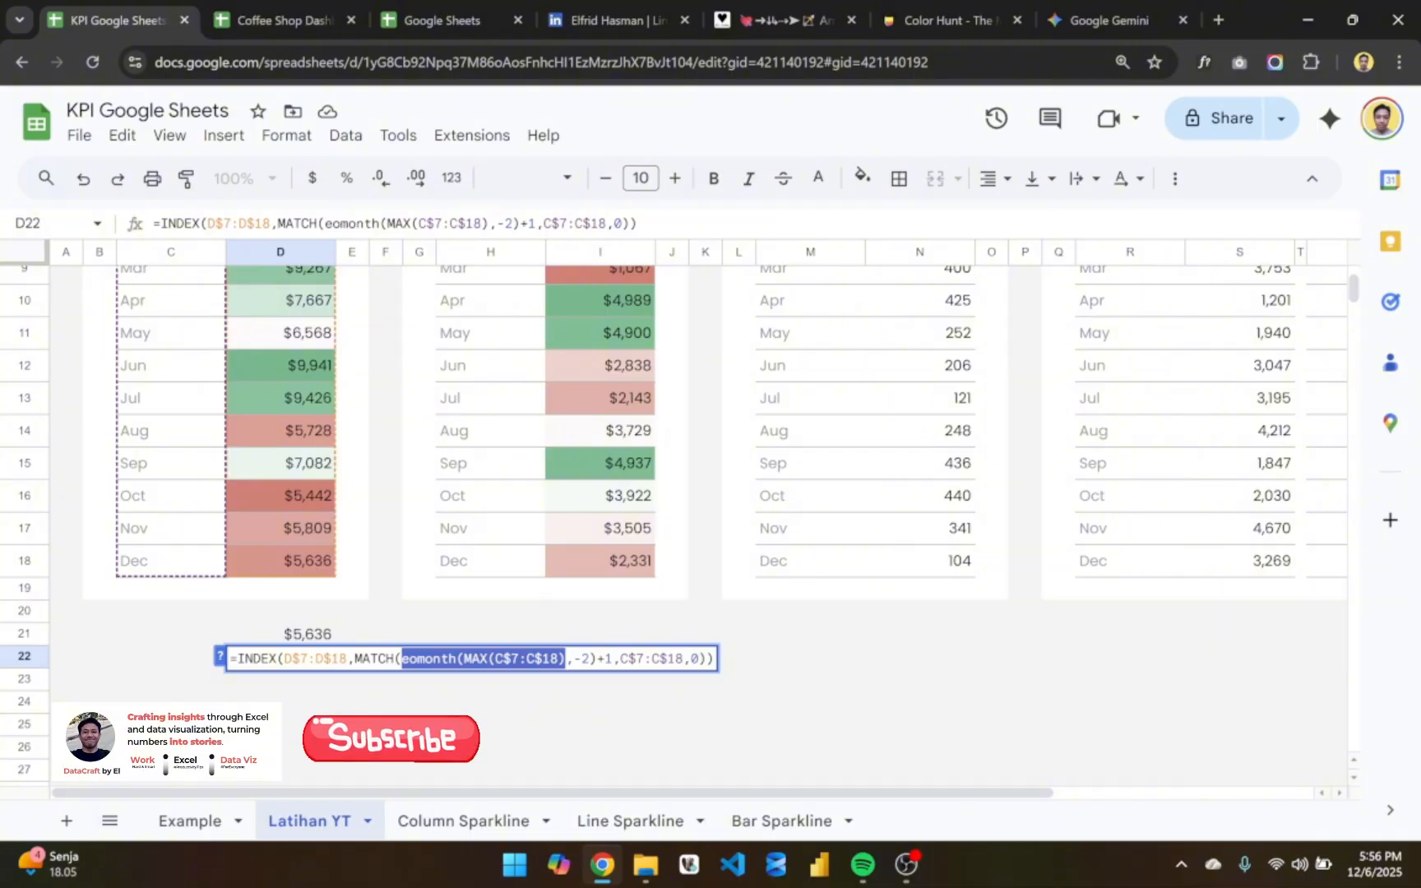
left_click(416, 659)
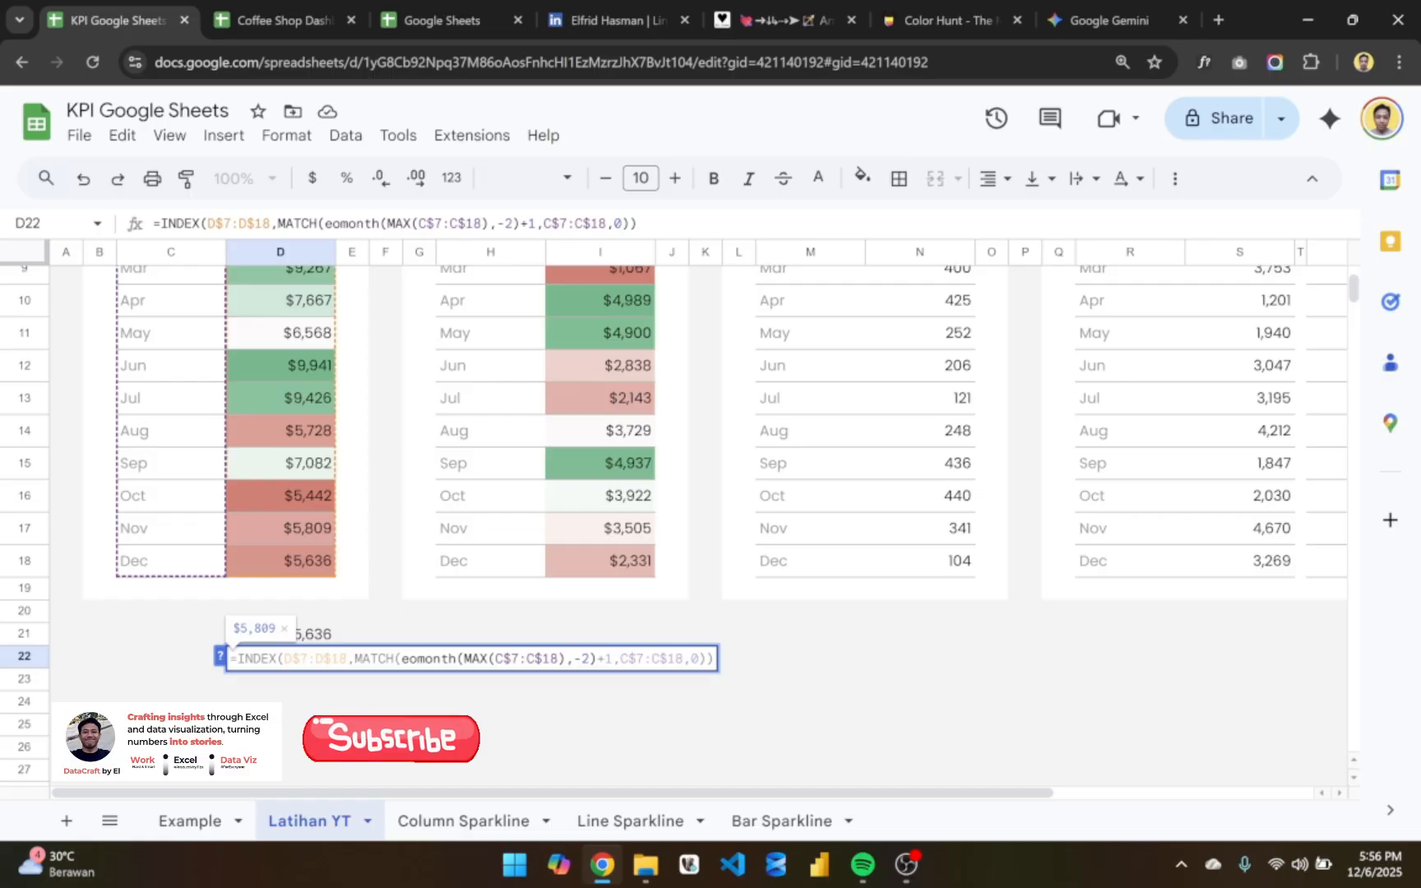
left_click_drag(401, 659, 613, 658)
key("ctrl+c")
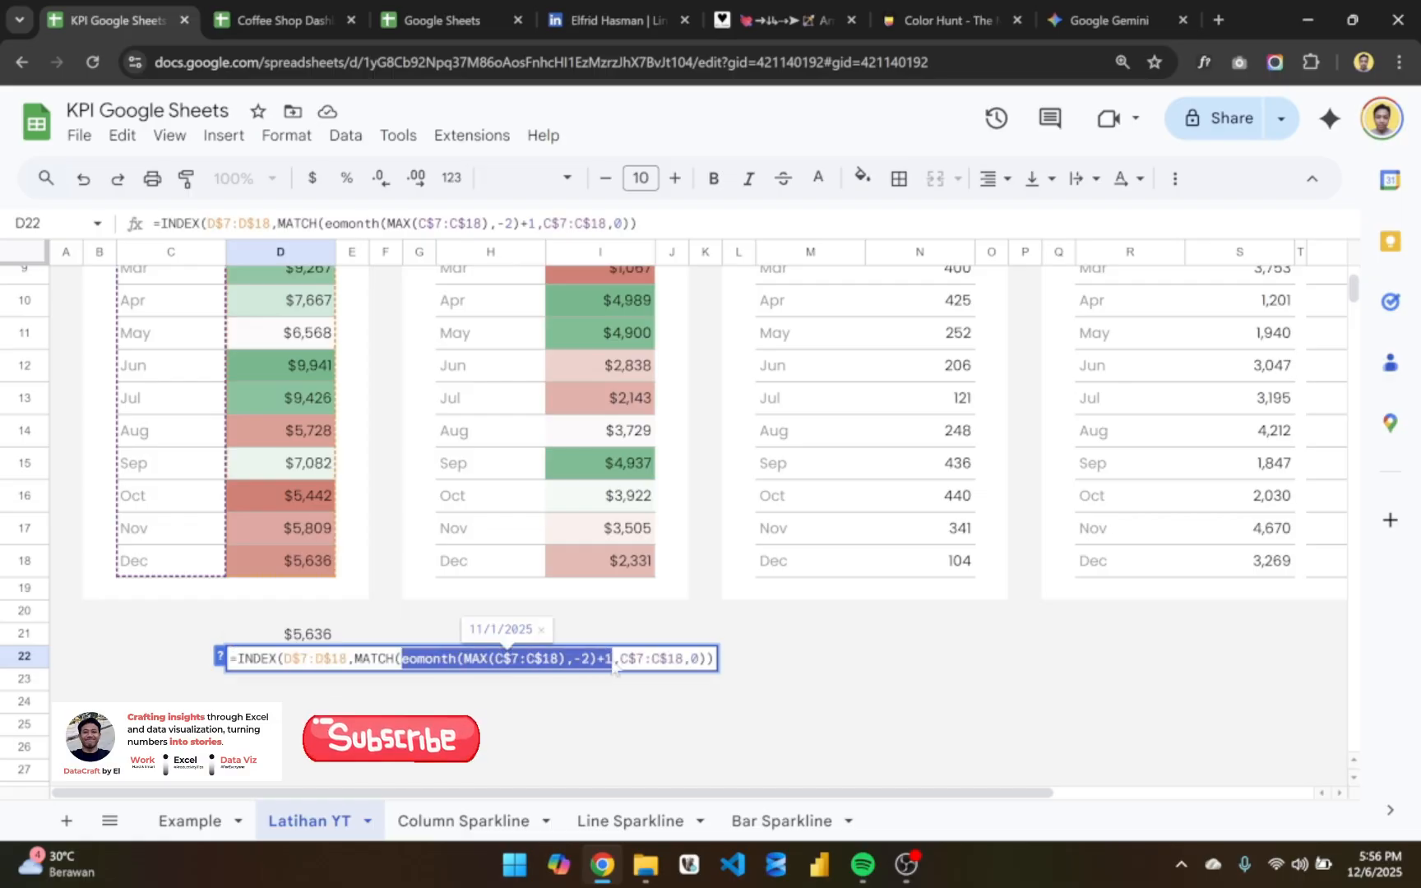
key("Return")
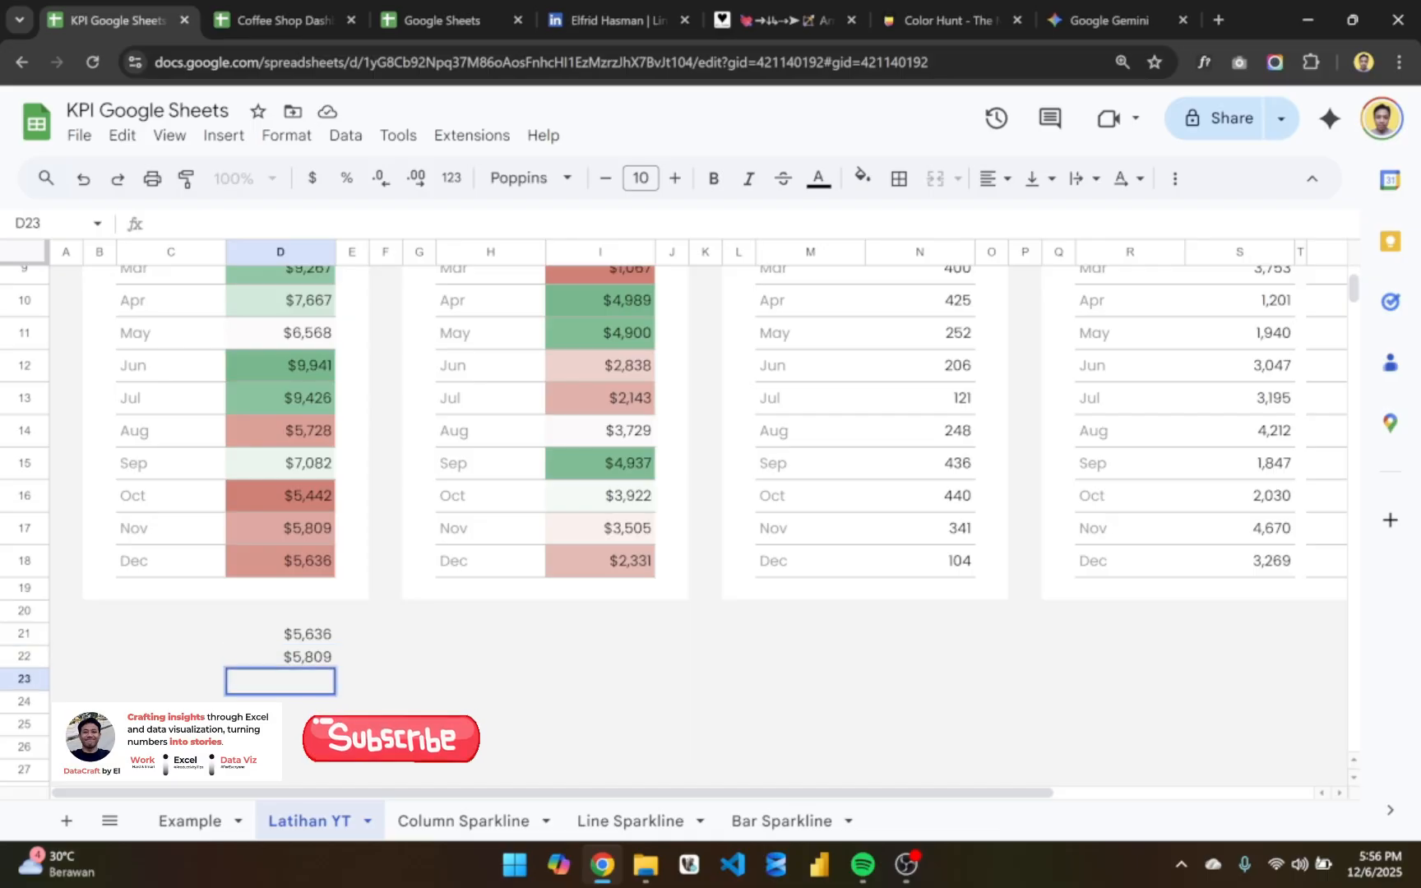
- Test =eomonth(MAX(C$7:C$18),-2)+1 alone in D23, compare it with the D22 formula, and clear D23
type("=")
key("ctrl+v")
key("Return")
left_click(325, 685)
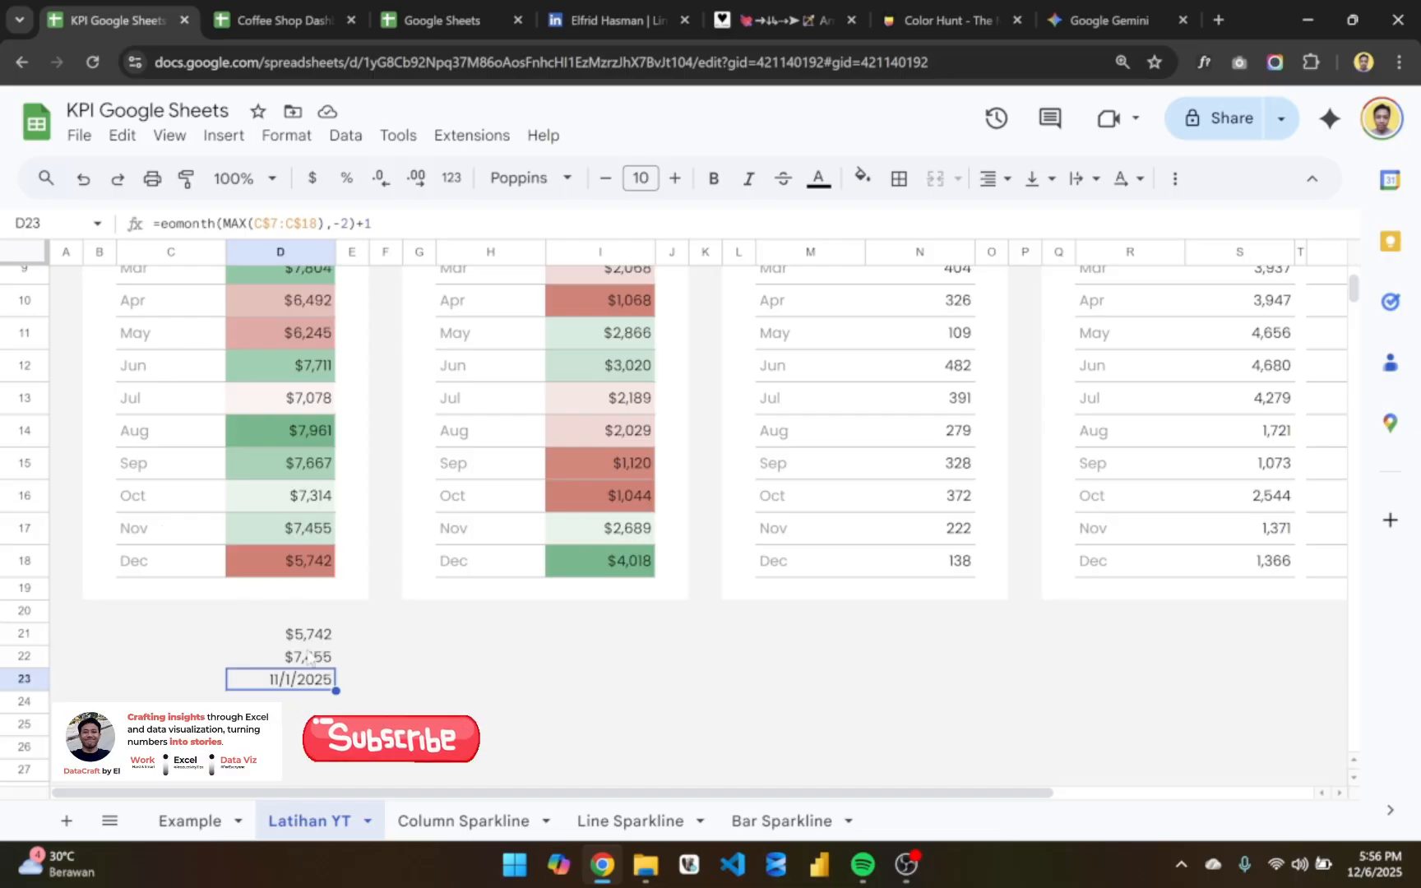
key("Up")
key("F2")
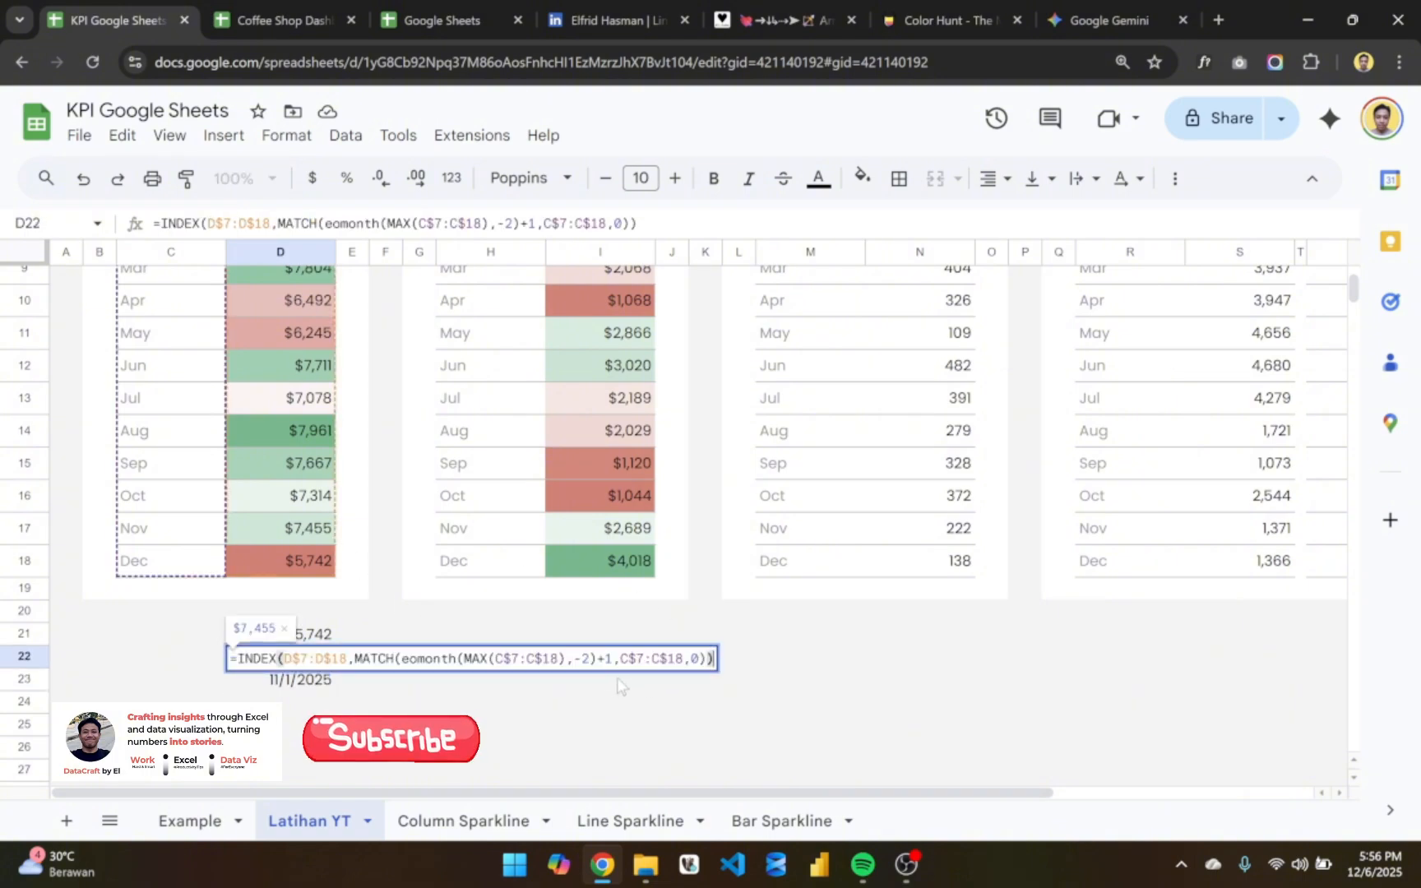
key("Return")
key("Delete")
- Copy the latest and previous month formulas from D21:D22 into I21:I22 below the TOTAL PROFIT table
scroll(301, 650, "up", 2)
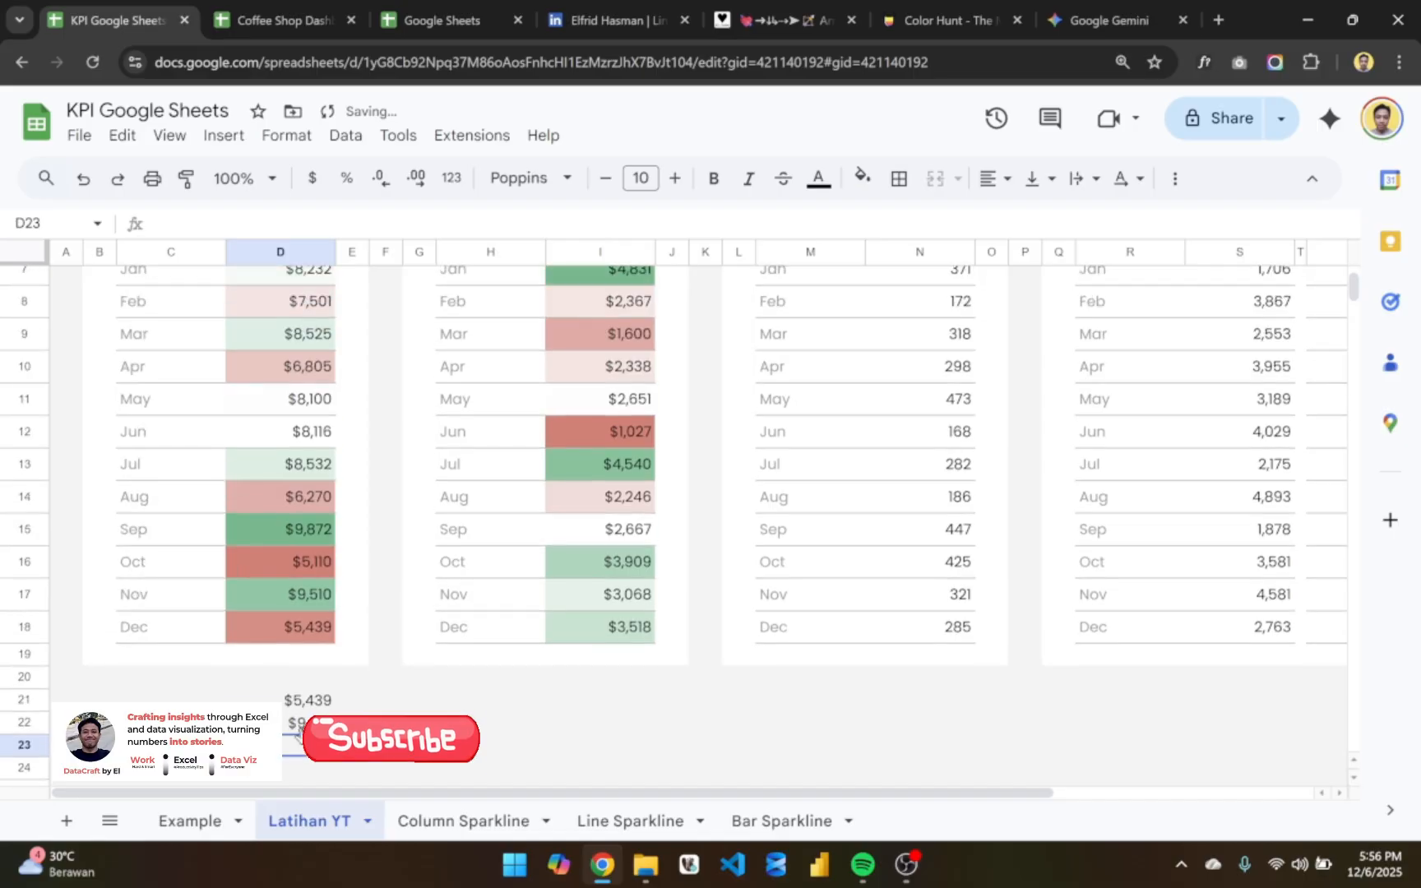
scroll(301, 650, "down", 2)
left_click(301, 641)
left_click(301, 649, "shift")
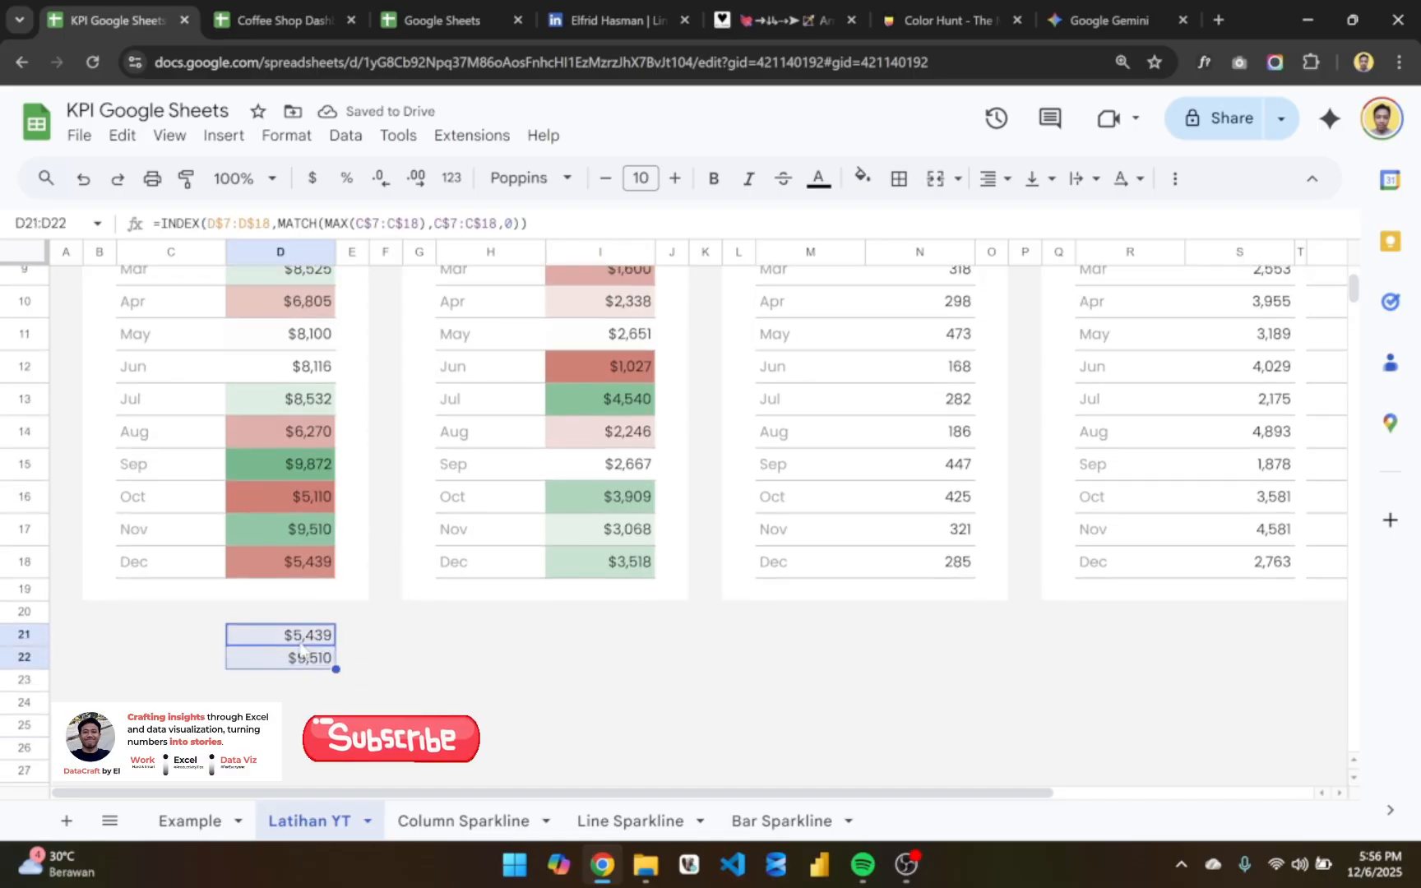
key("ctrl+c")
key("Right")
key("Right")
key("Right")
key("Right")
key("Right")
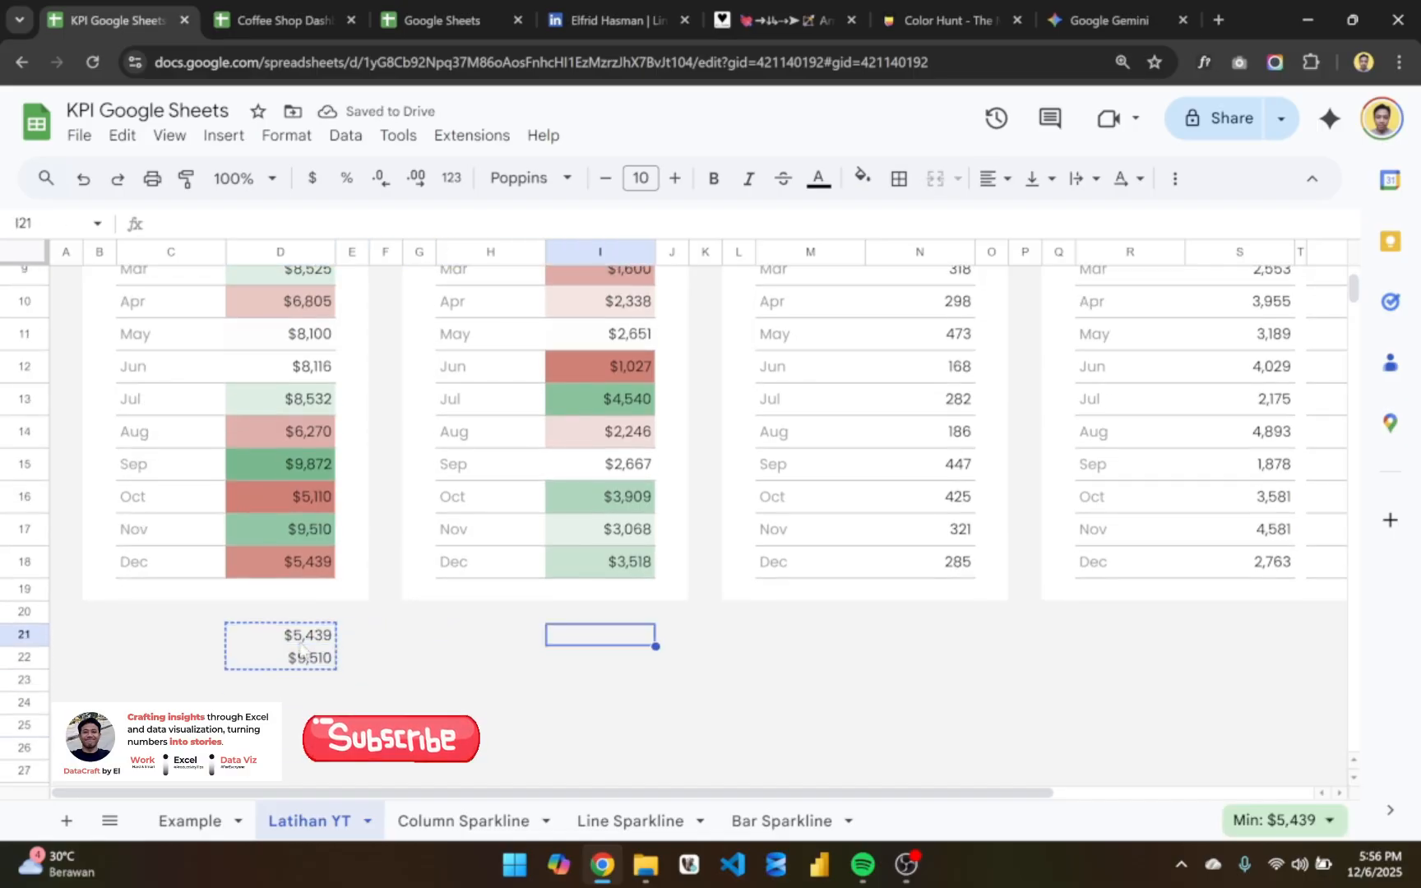
key("ctrl+v")
- Paste the same two helper formulas into N21:N22 below the TOTAL QTY table
scroll(301, 650, "right", 2)
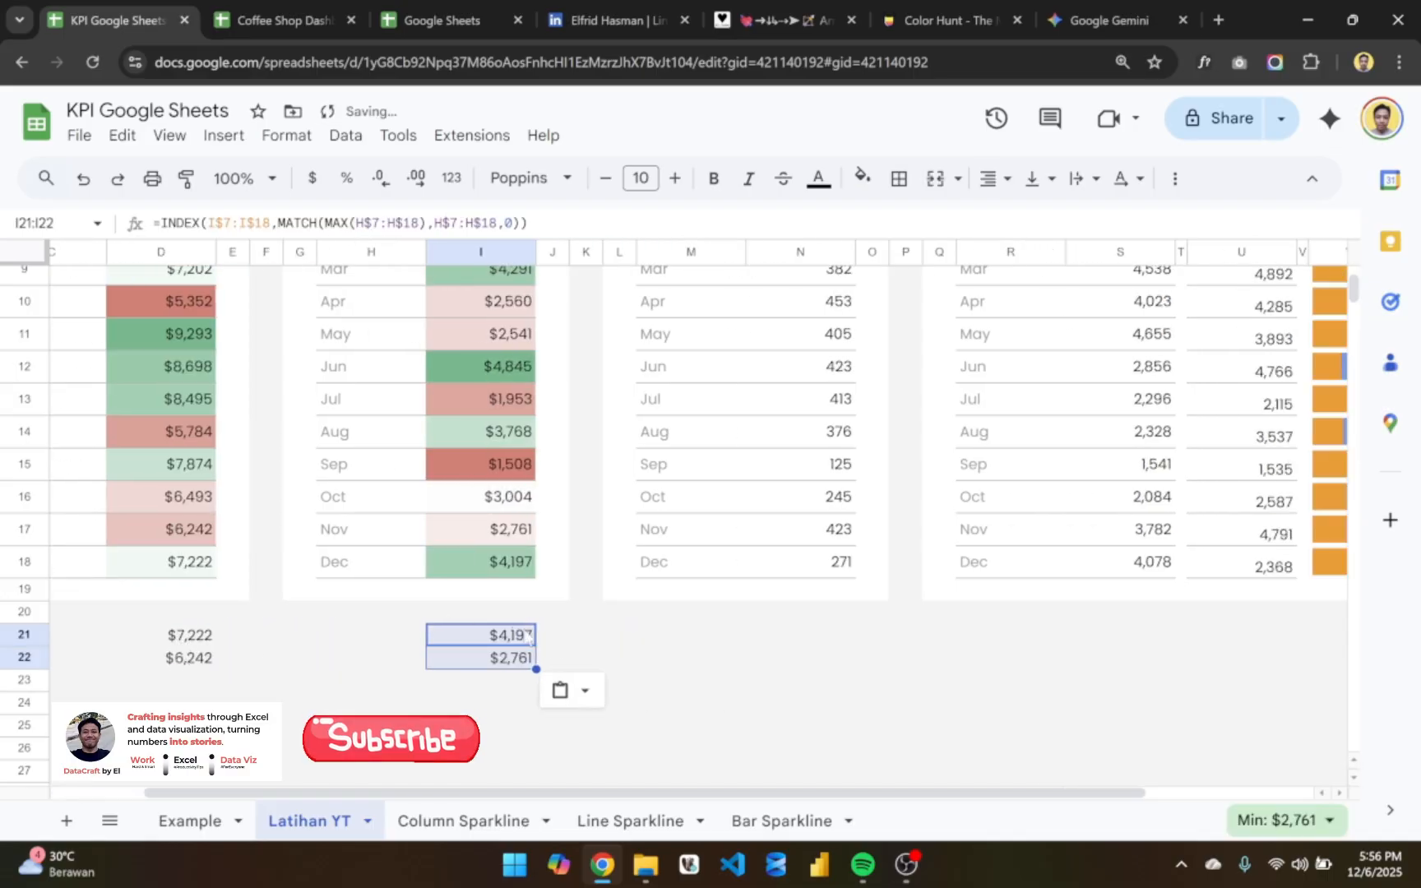
key("Right")
key("Right")
key("Right")
key("Right")
key("Right")
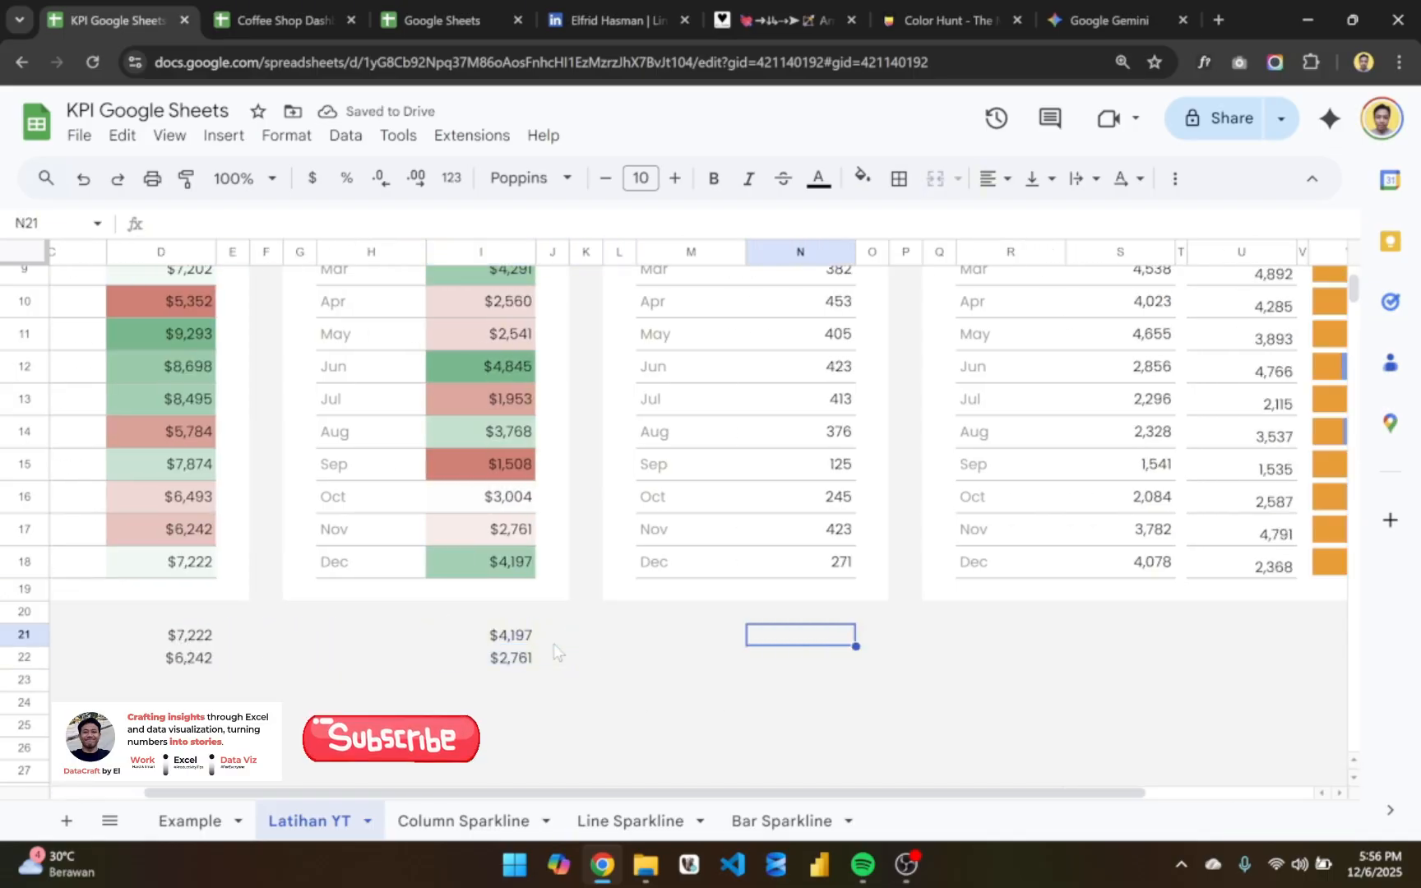
key("ctrl+v")
- Examine the KPI cards on the Example sheet for which ones carry a MoM percentage, including Product A and Product B
scroll(552, 650, "right", 1)
key("Right")
key("Right")
key("Right")
key("Right")
key("Right")
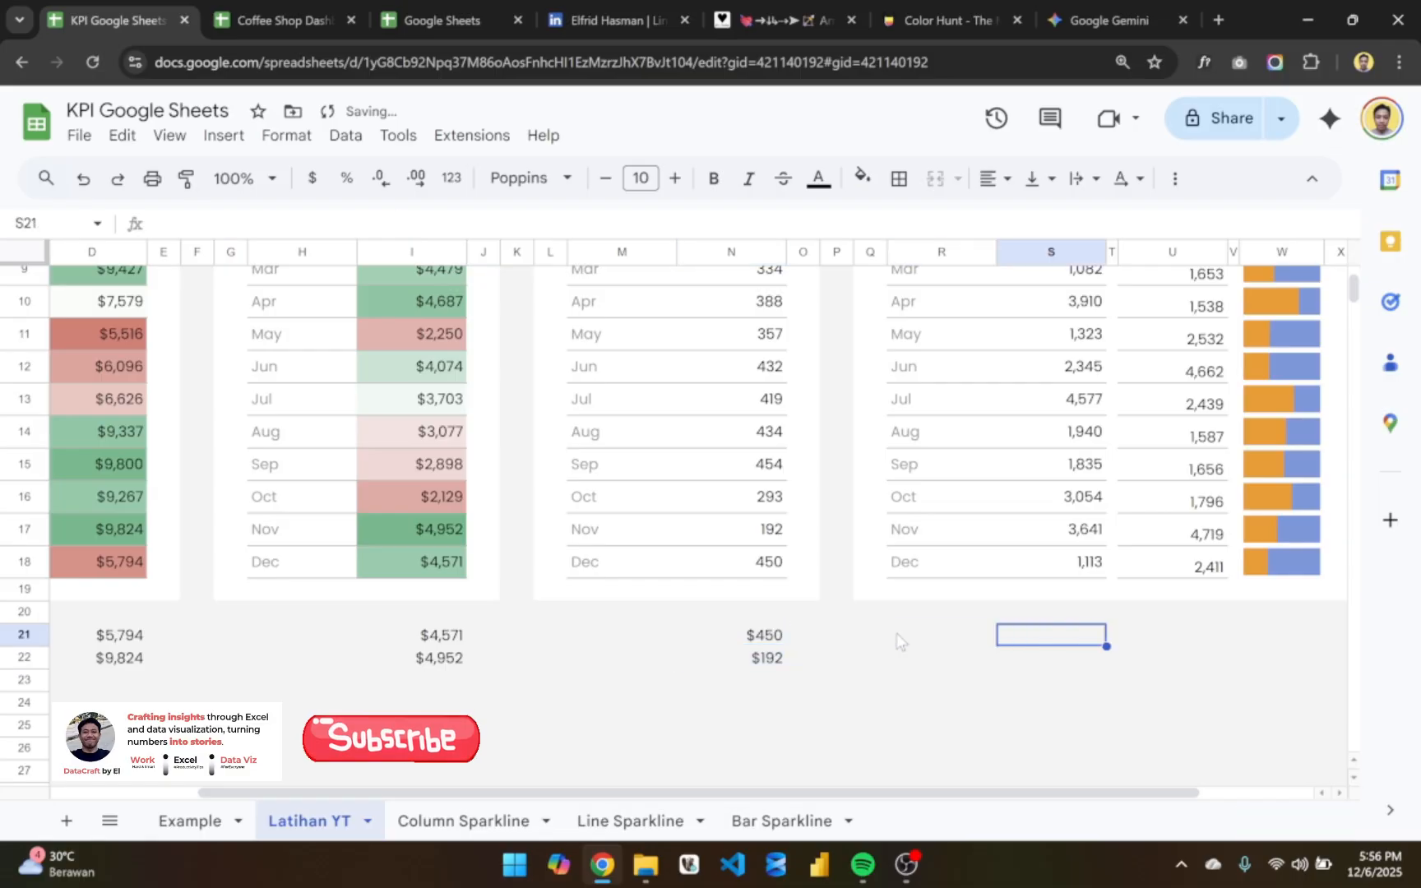
scroll(897, 640, "up", 5)
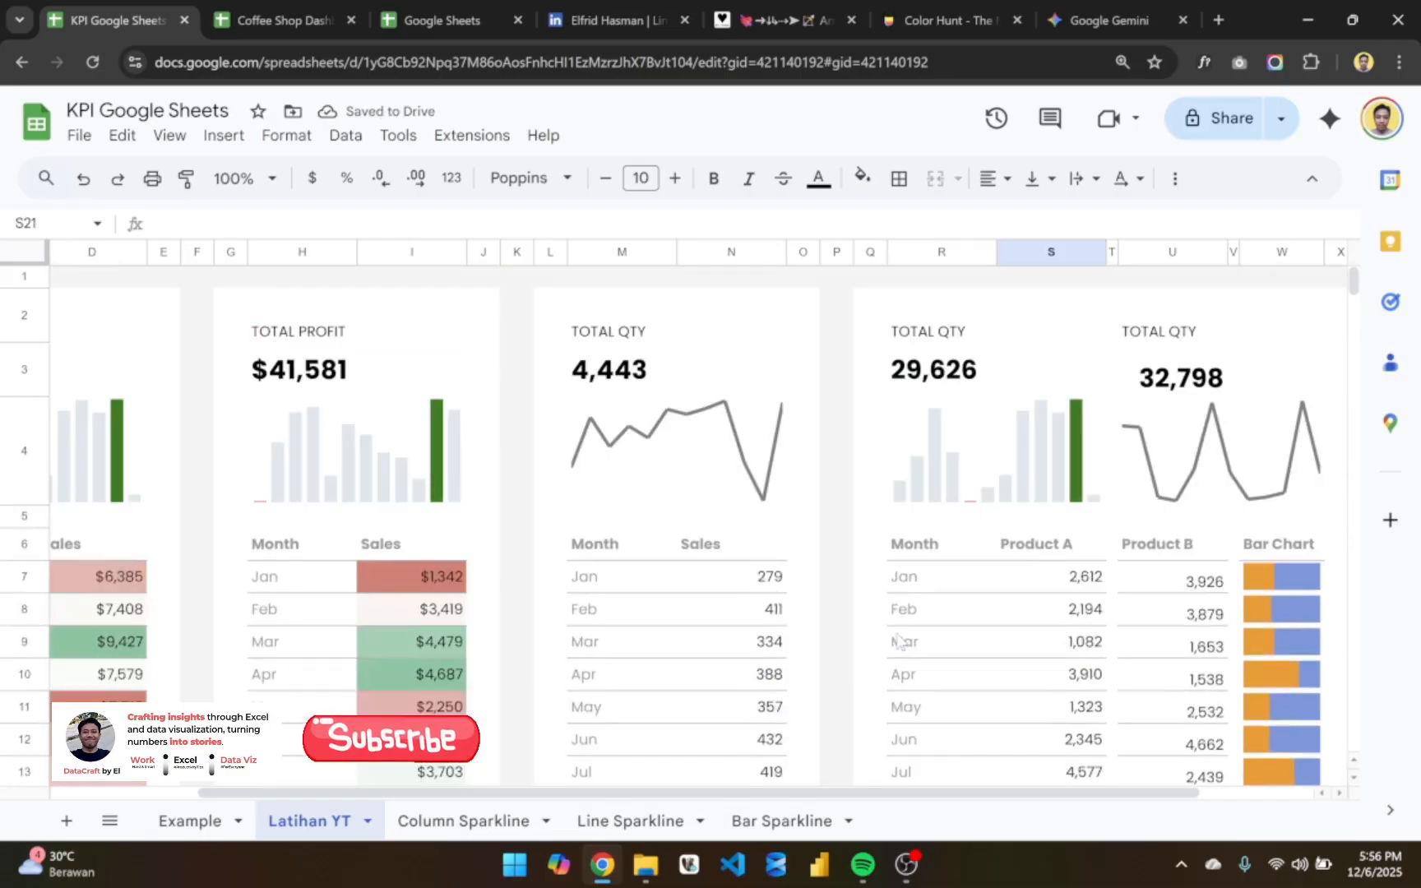
scroll(898, 640, "down", 2)
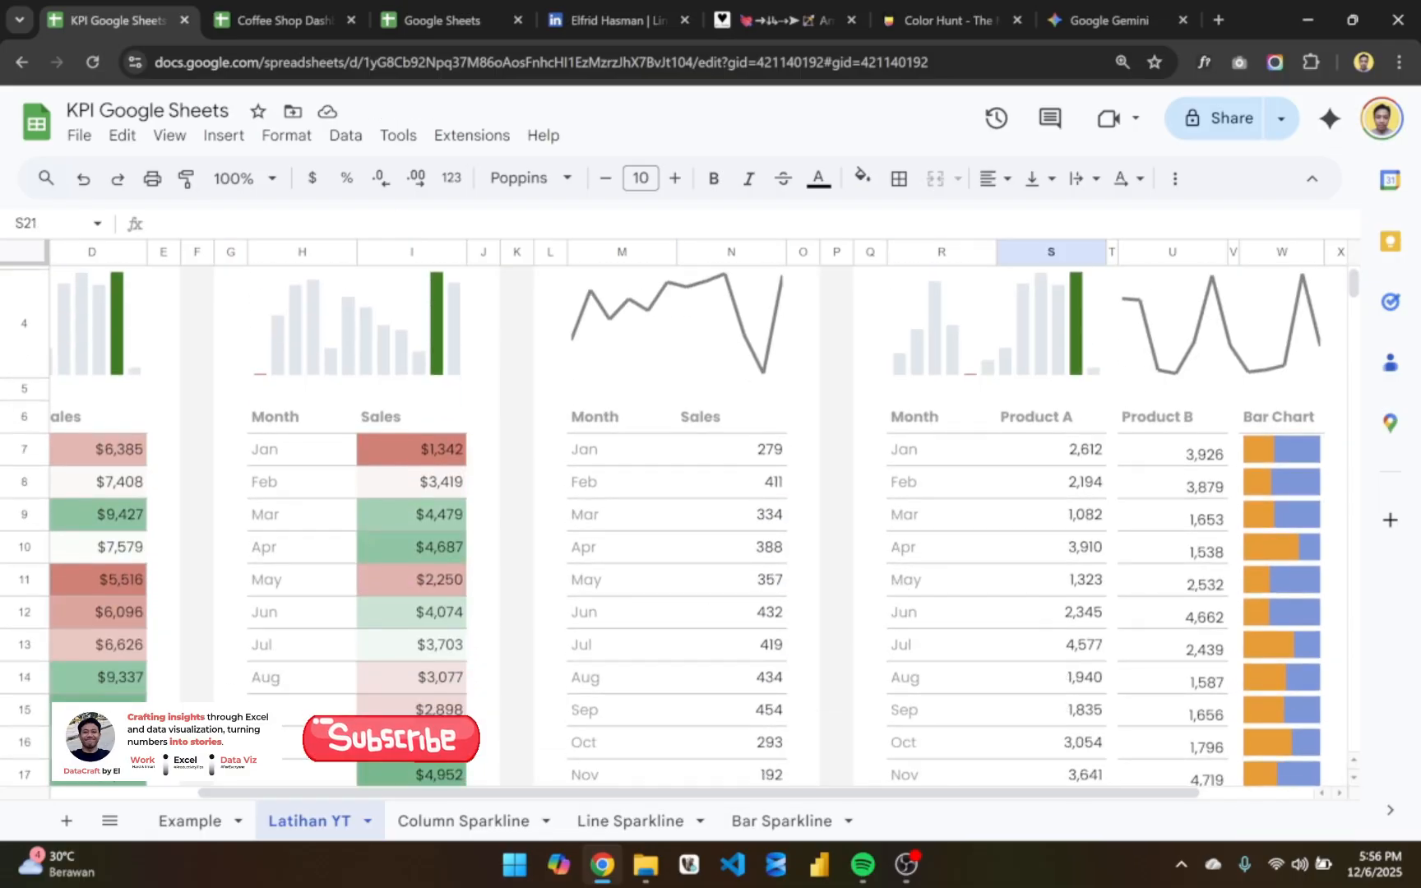
left_click(197, 822)
scroll(710, 491, "up", 5)
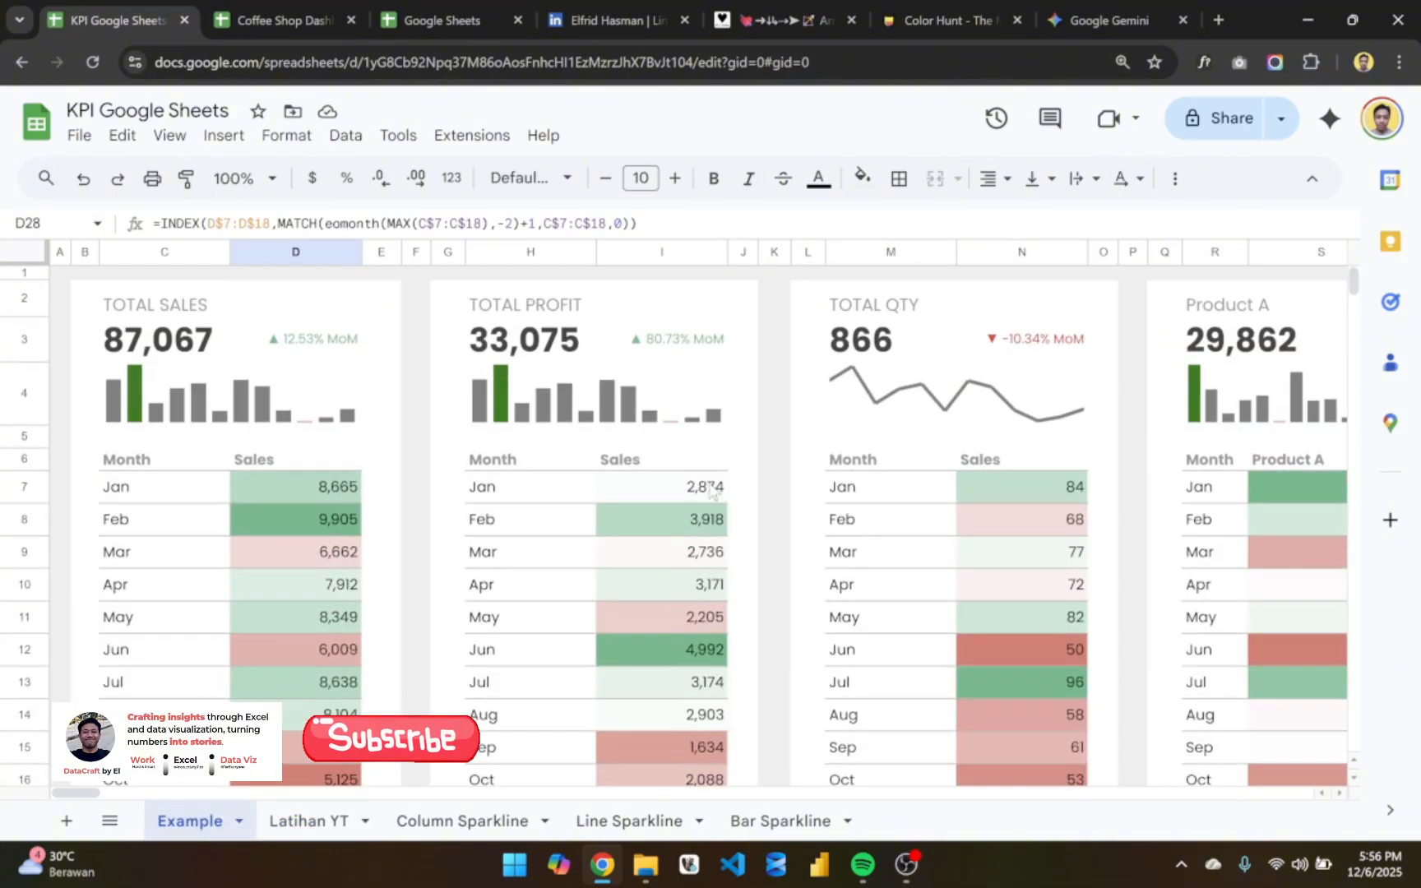
scroll(710, 491, "right", 5)
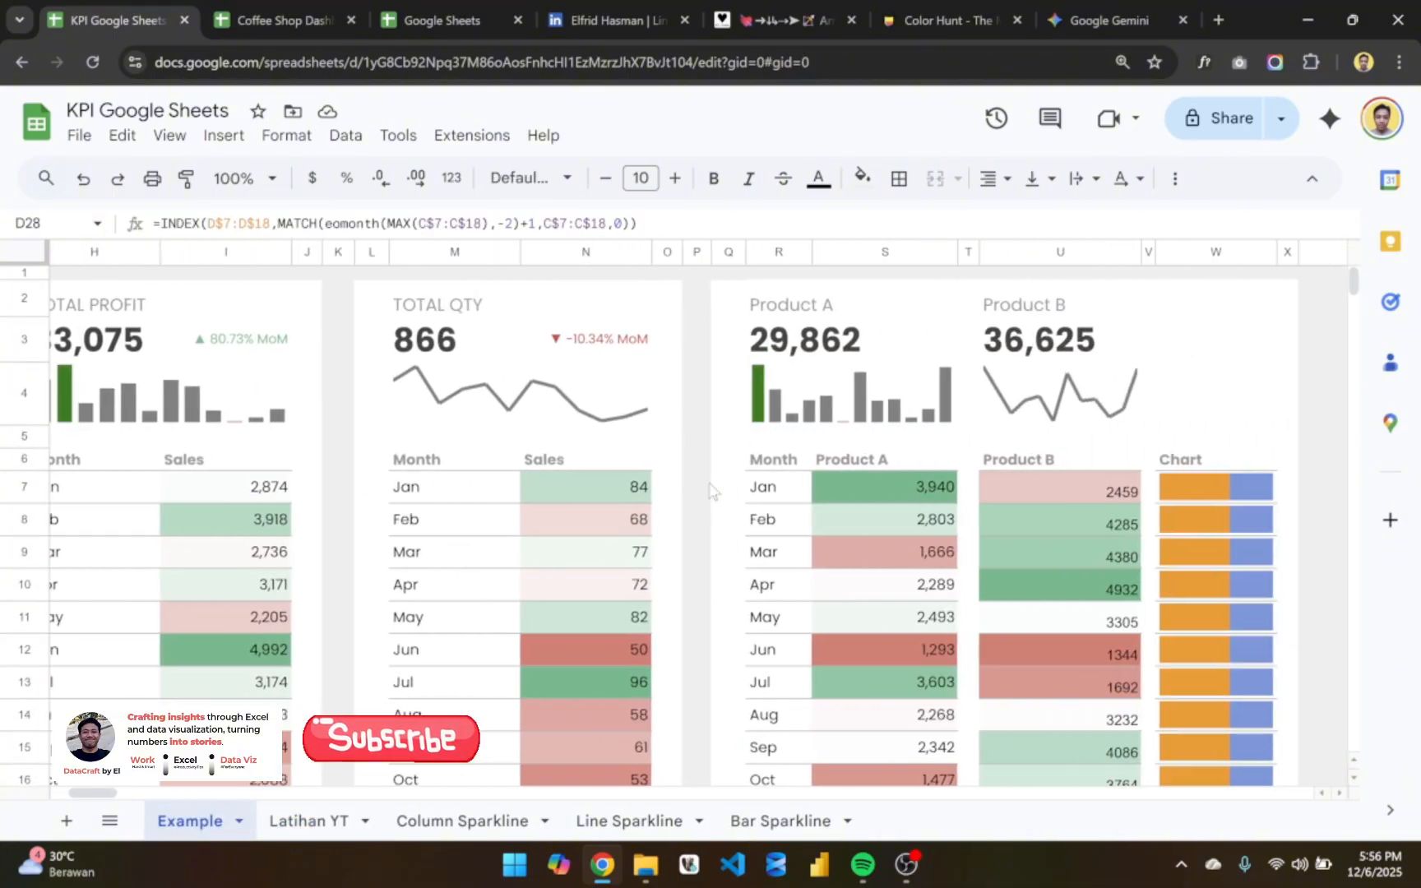
scroll(709, 491, "left", 5)
- Return to Latihan YT and examine its KPI cards, checking the space beside the totals and the helper values in rows 21 and 22
left_click(320, 822)
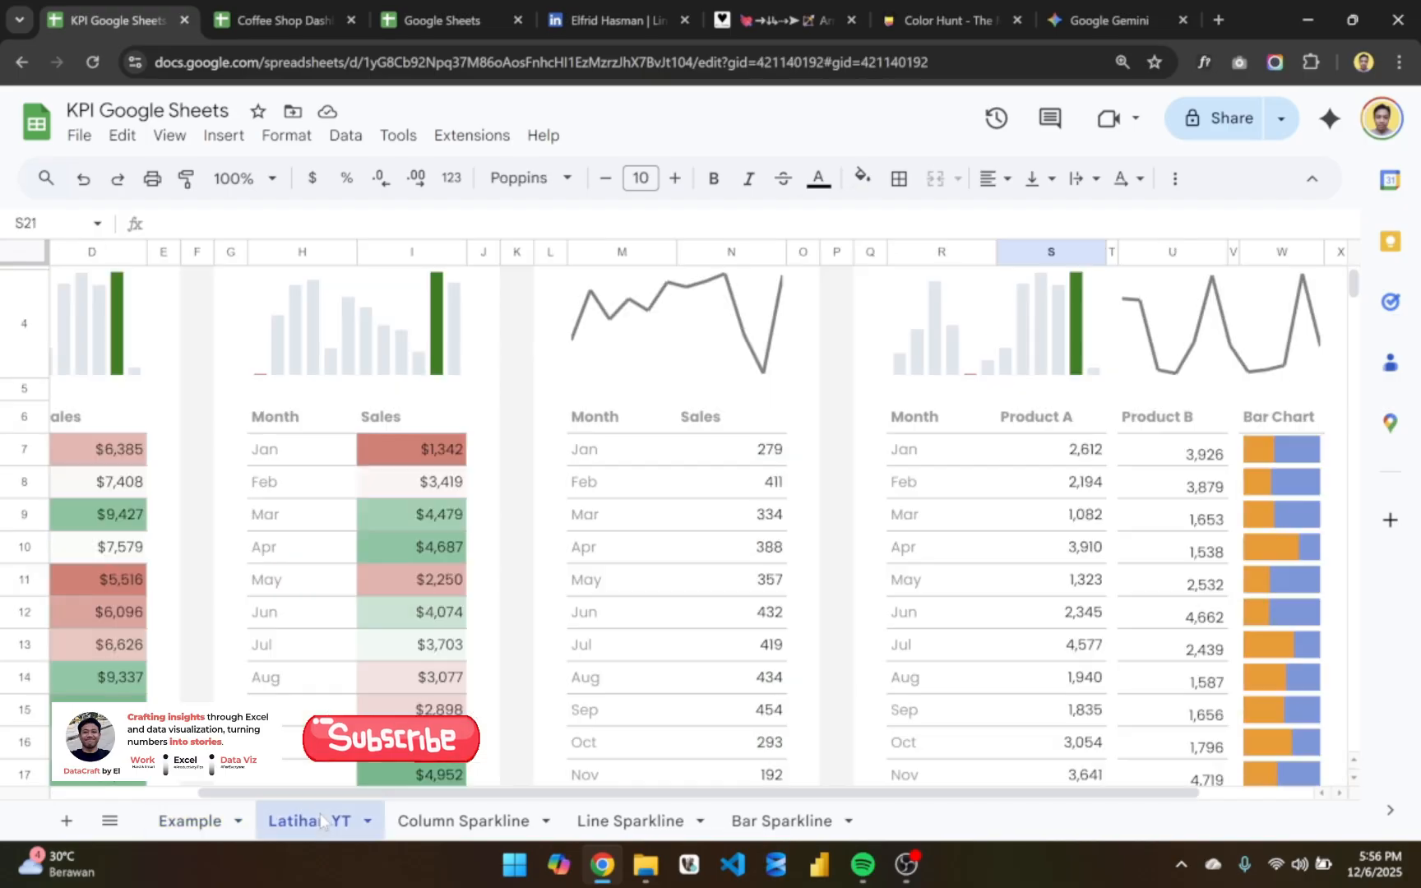
scroll(837, 529, "down", 4)
scroll(1025, 479, "up", 4)
scroll(1026, 480, "up", 5)
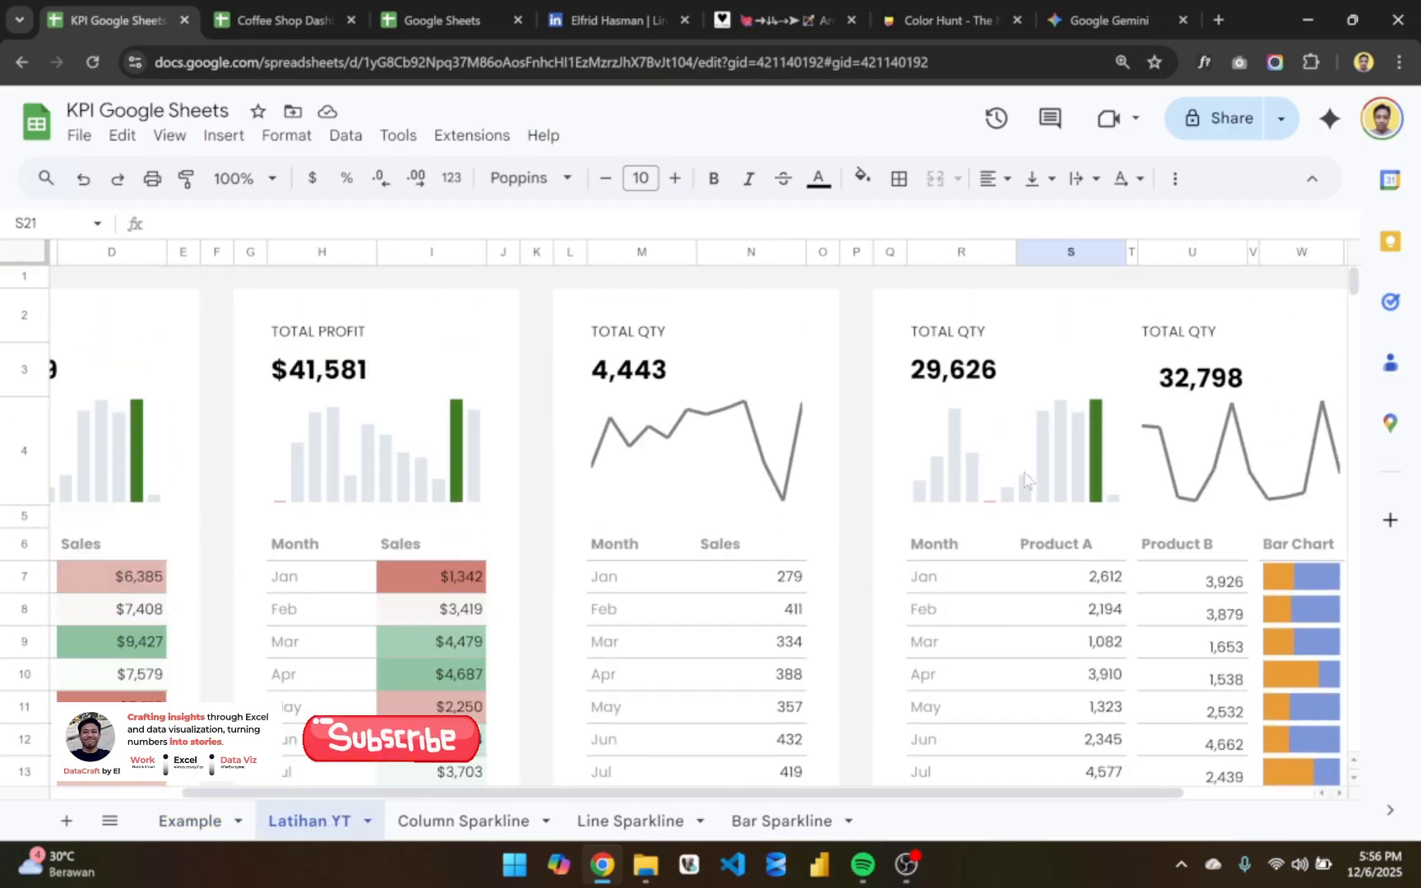
scroll(946, 534, "left", 2)
scroll(867, 585, "down", 5)
scroll(868, 584, "up", 5)
scroll(868, 584, "right", 3)
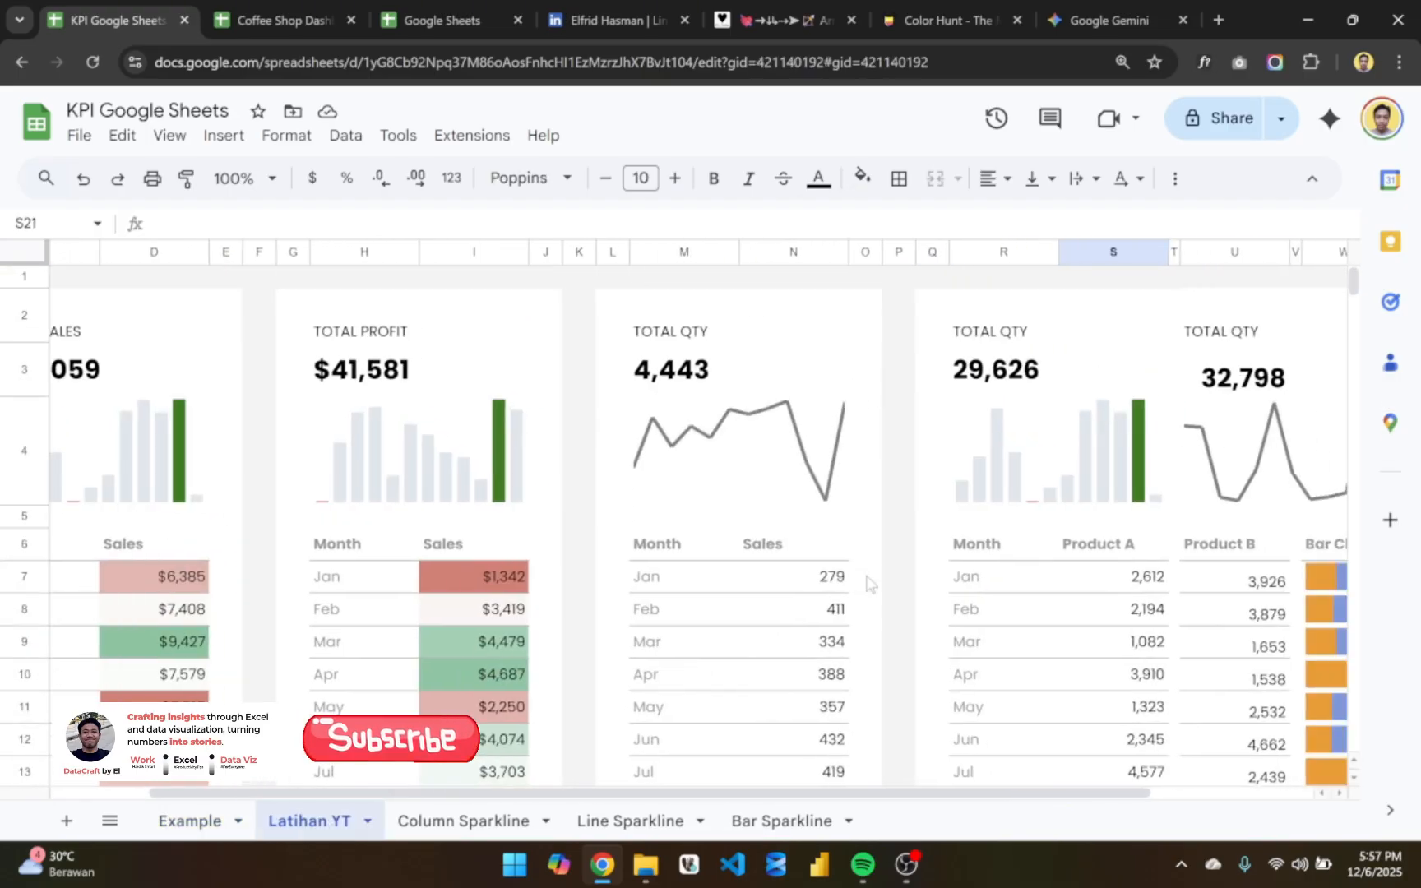
left_click(887, 339)
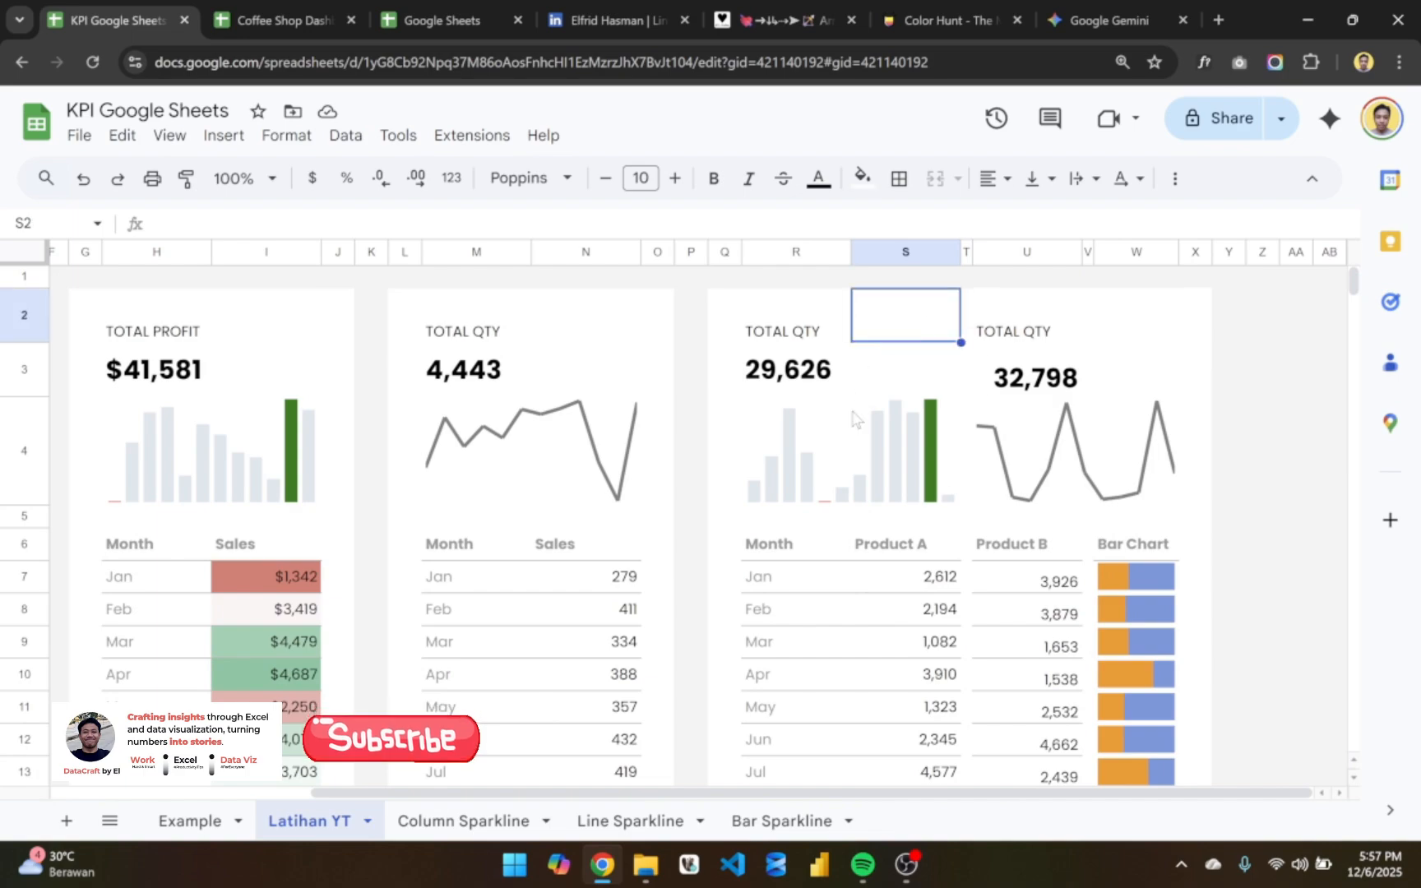
scroll(871, 378, "left", 3)
scroll(855, 415, "down", 5)
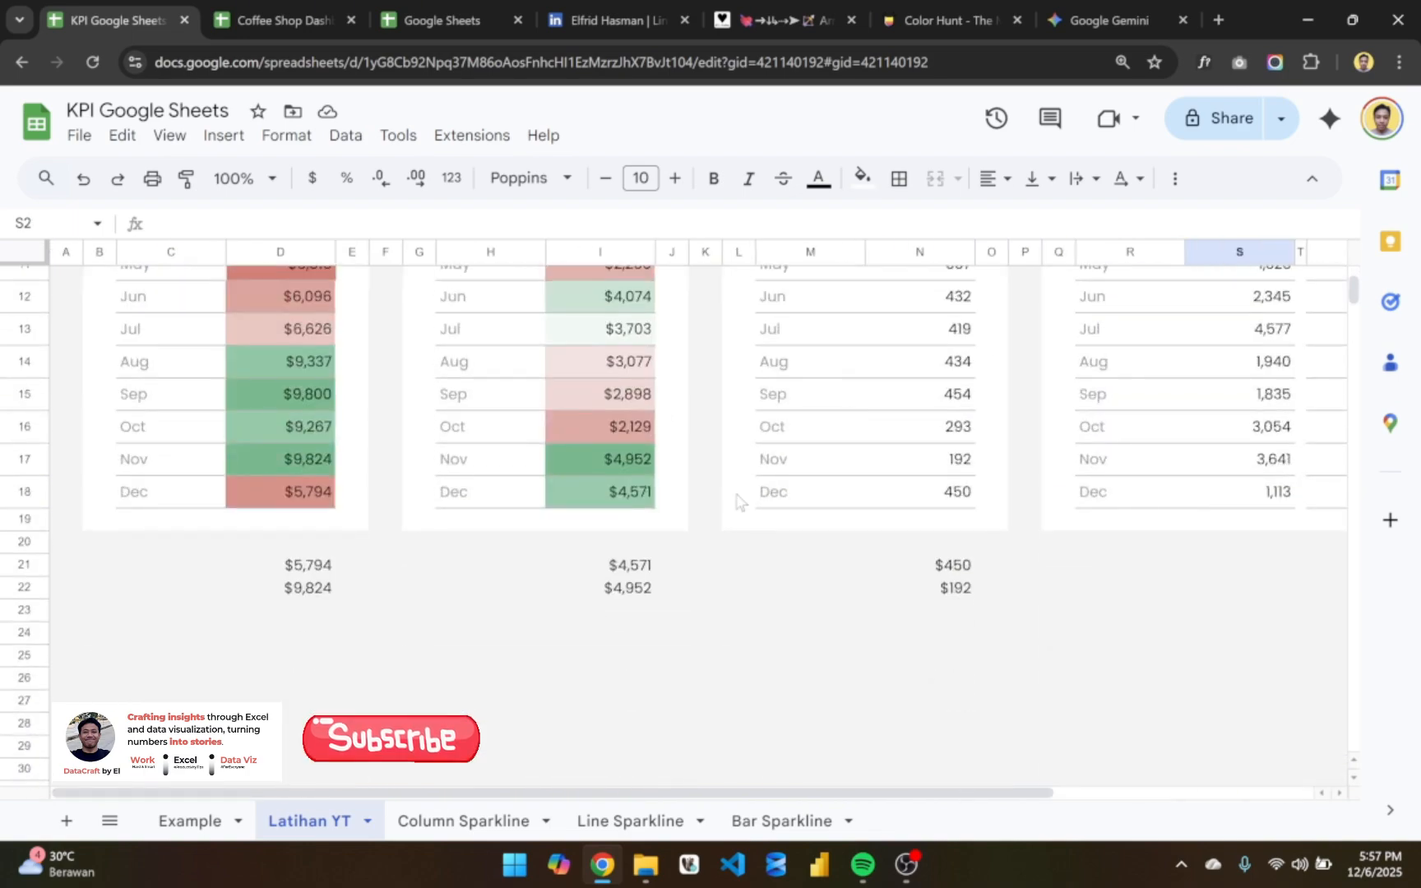
scroll(732, 499, "up", 5)
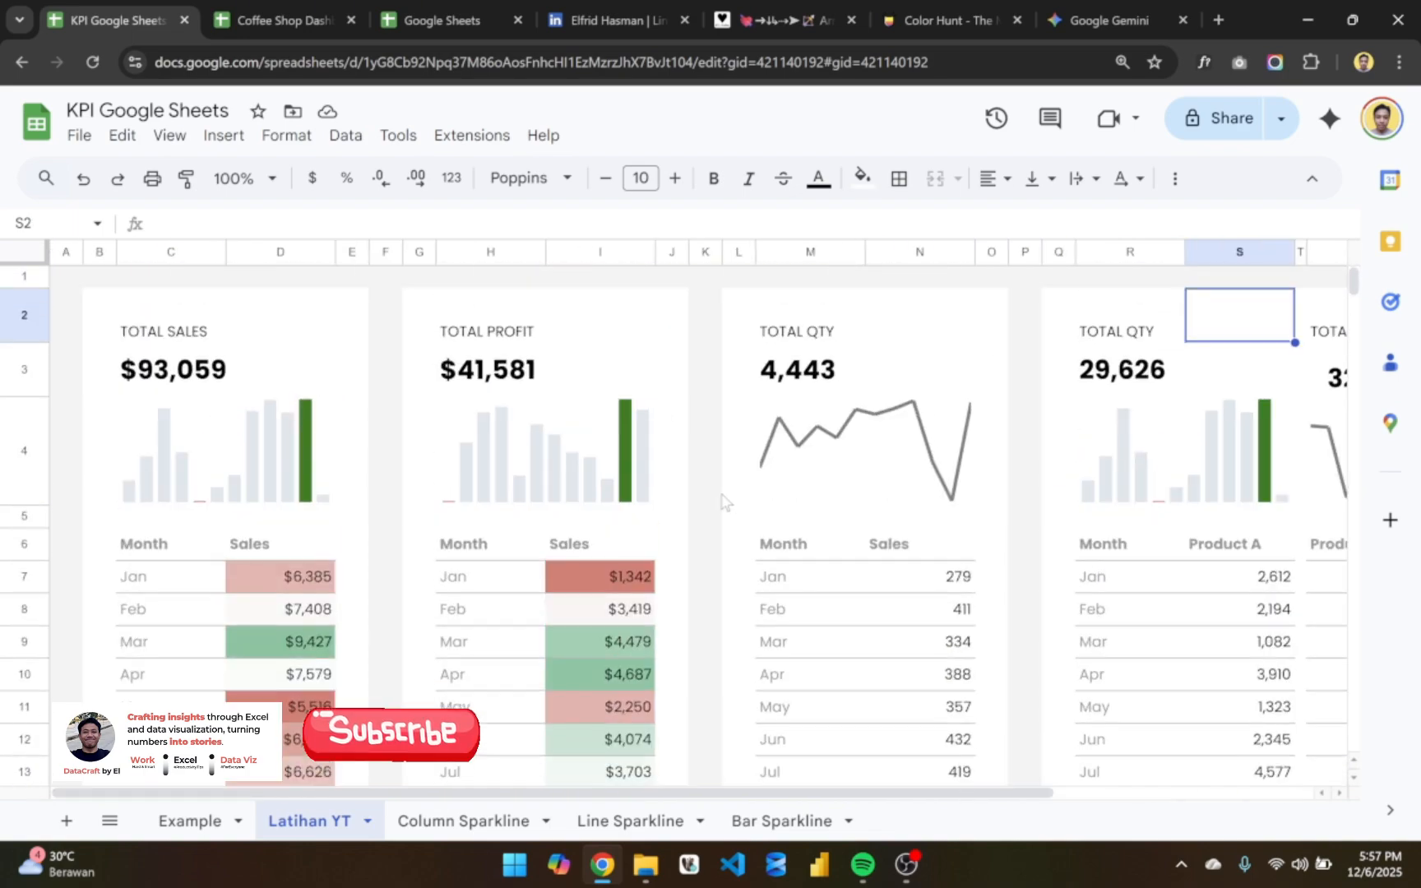
- Enter the month-over-month formula =D21/D22-1 in D3 beside the TOTAL SALES value
left_click(279, 377)
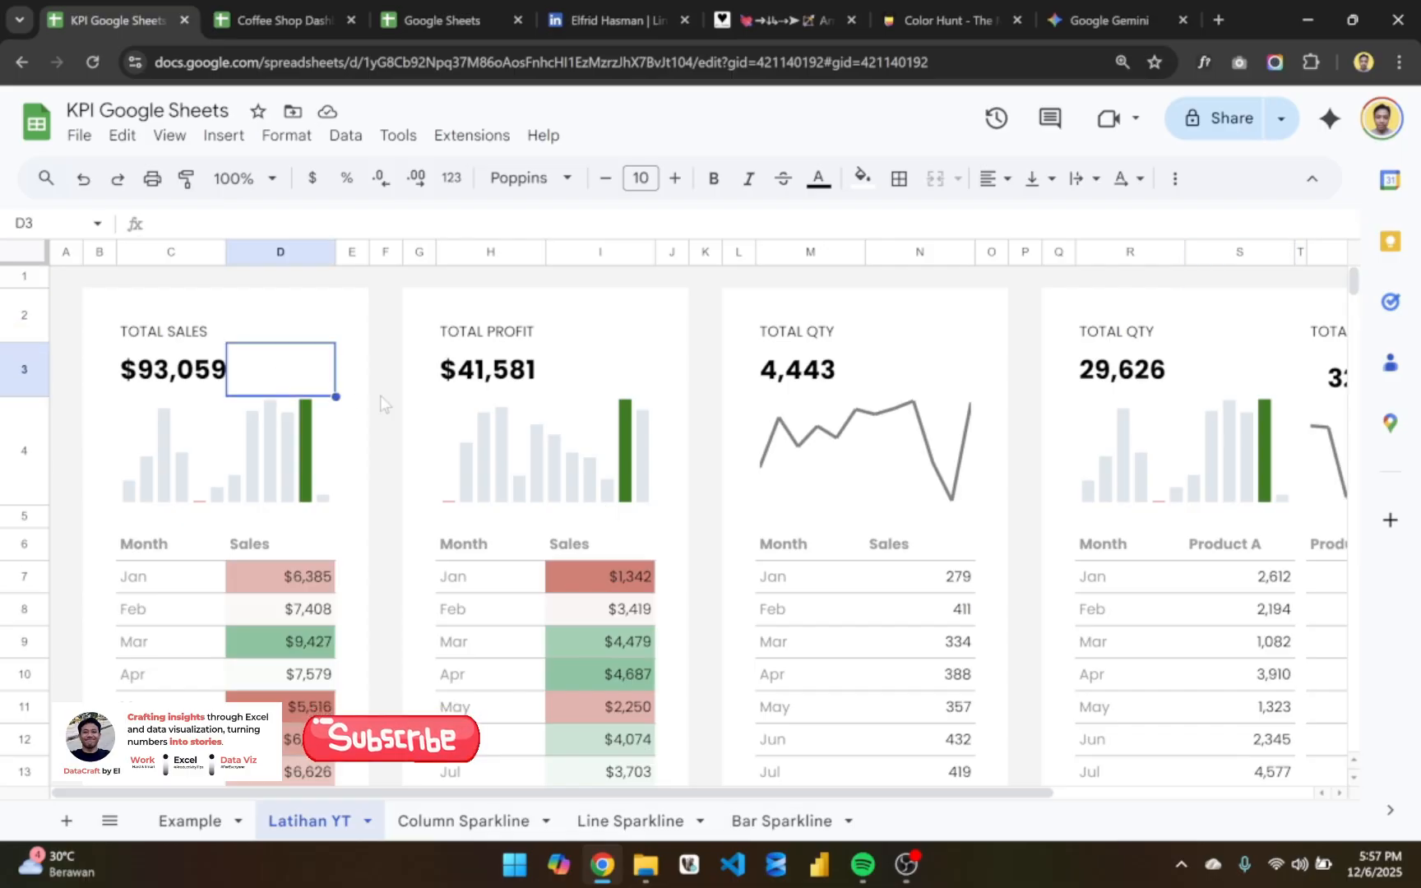
type("=")
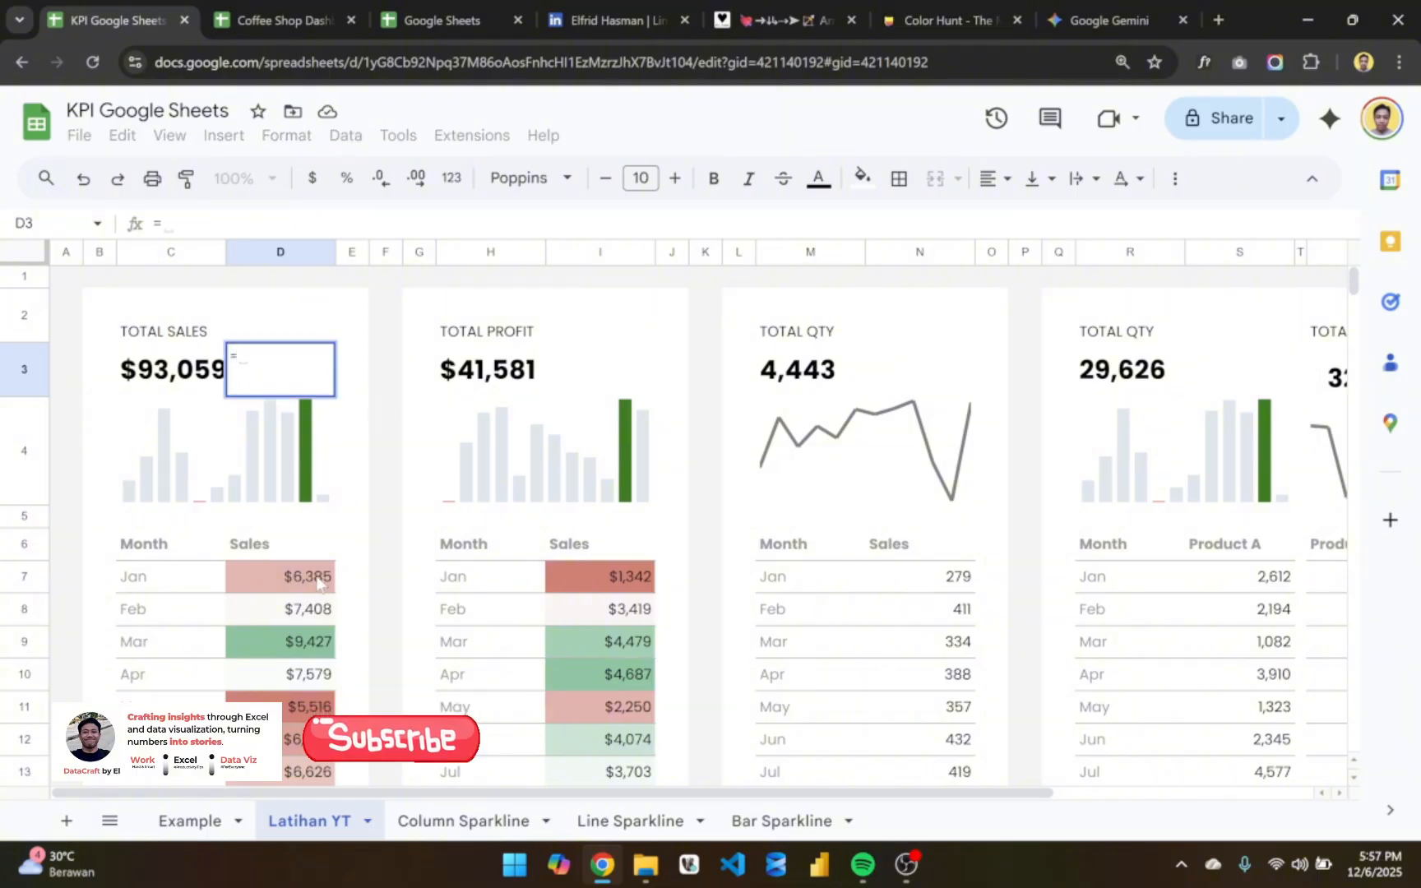
scroll(306, 639, "down", 3)
left_click(309, 710)
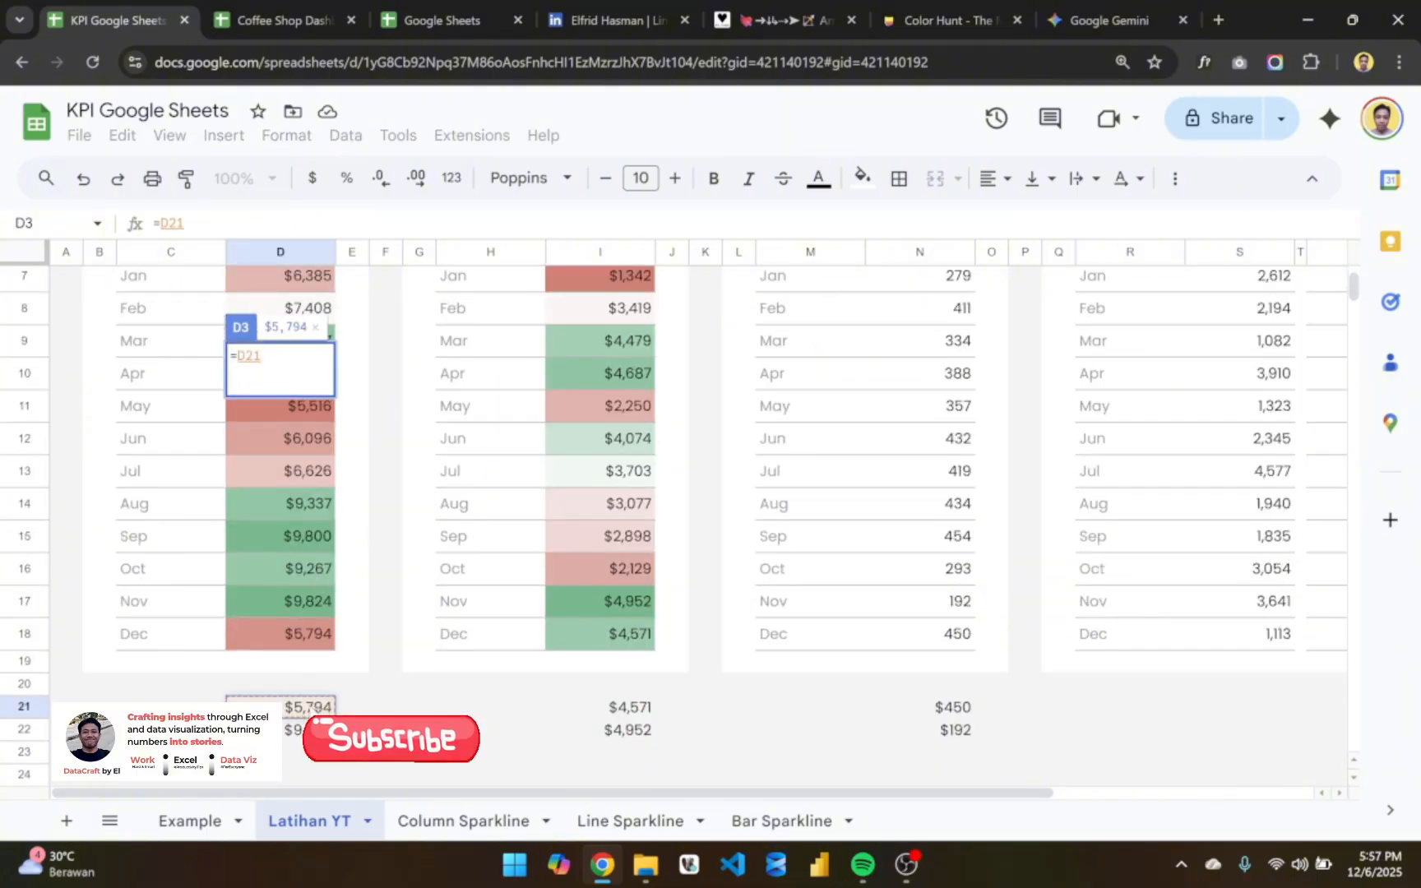
type("/")
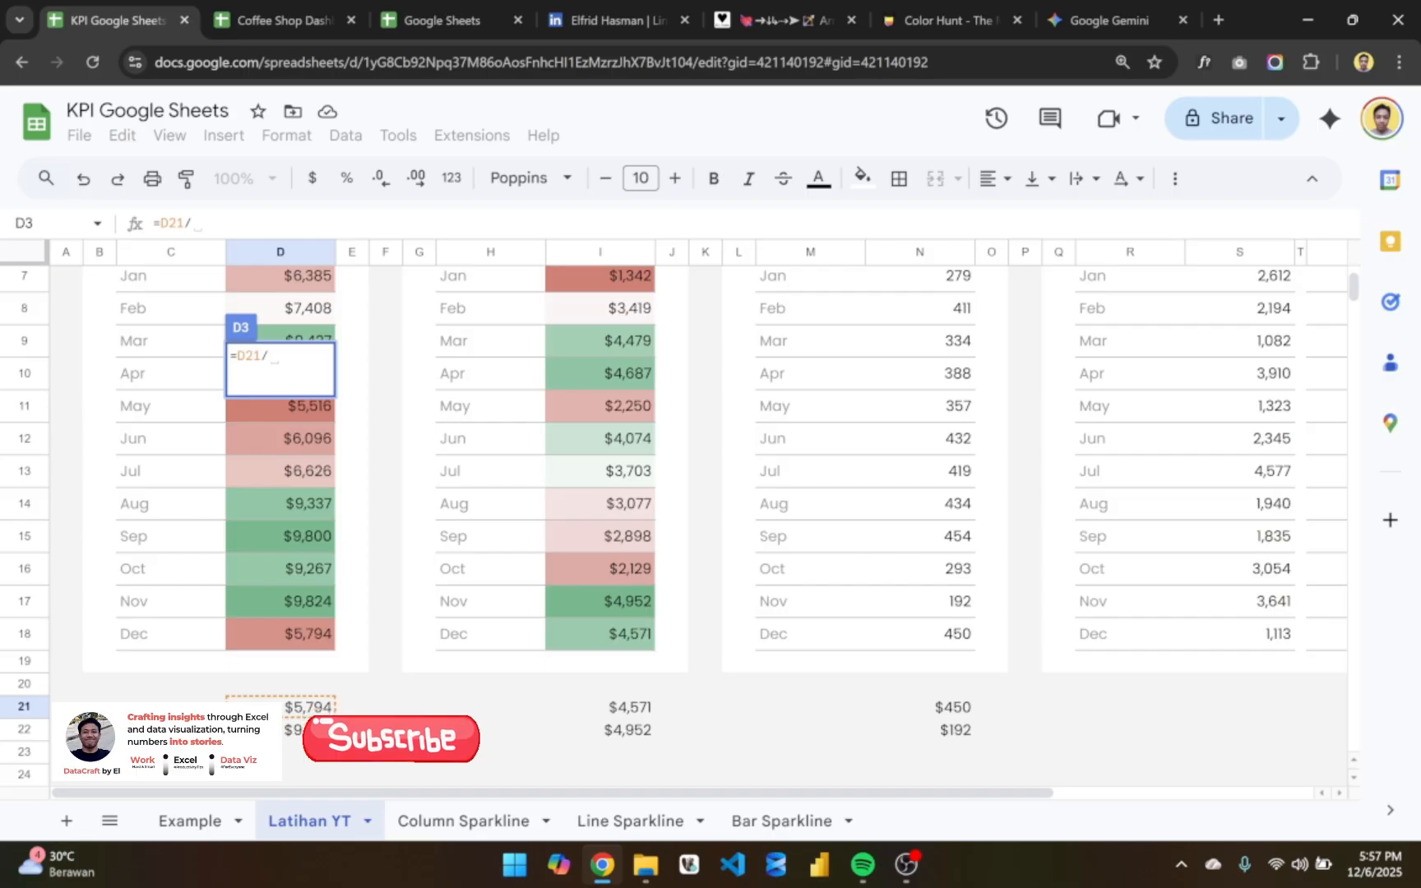
left_click(310, 729)
type("-1")
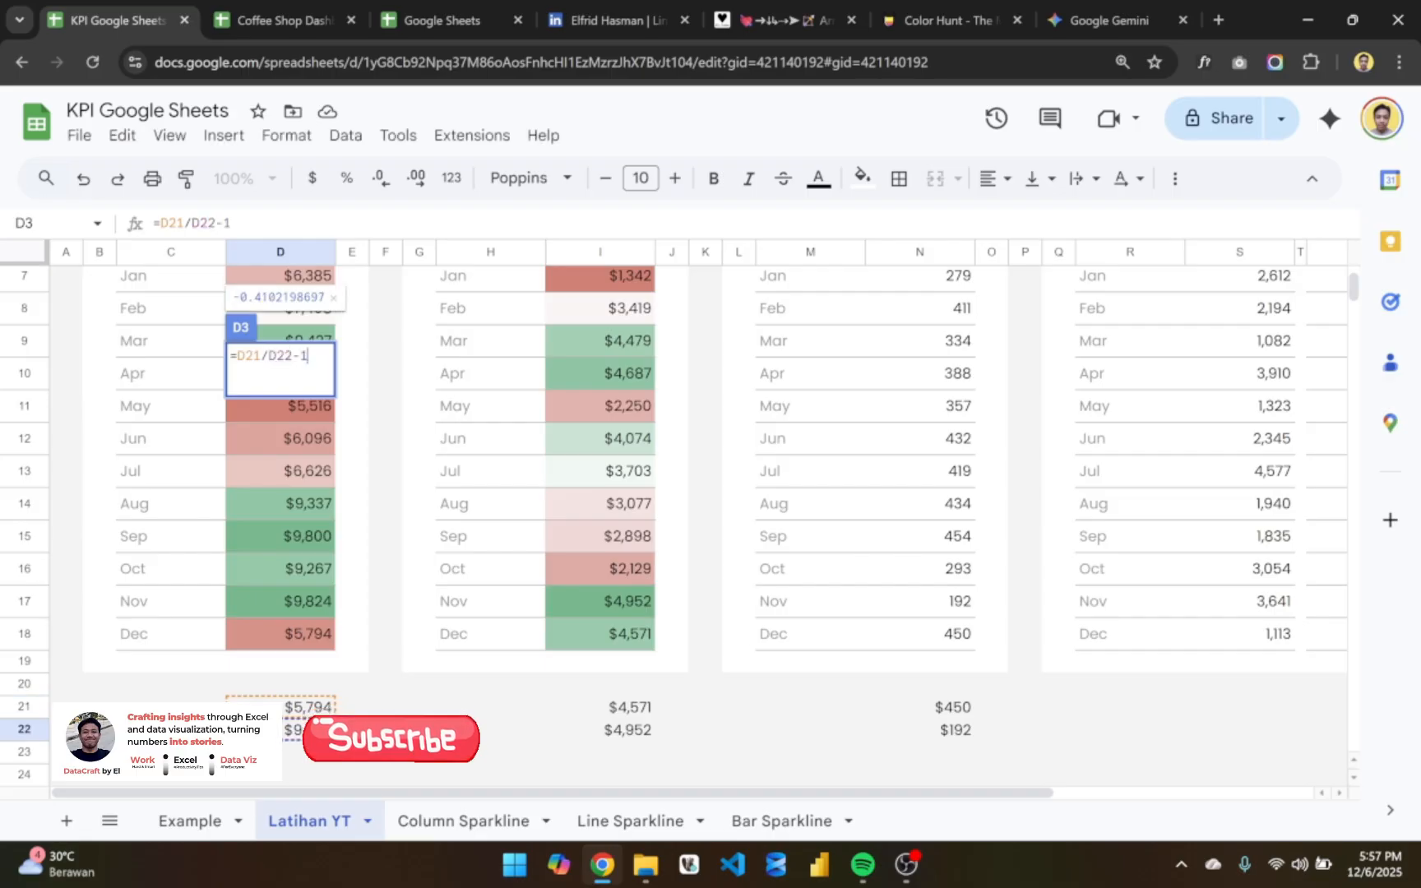
key("Return")
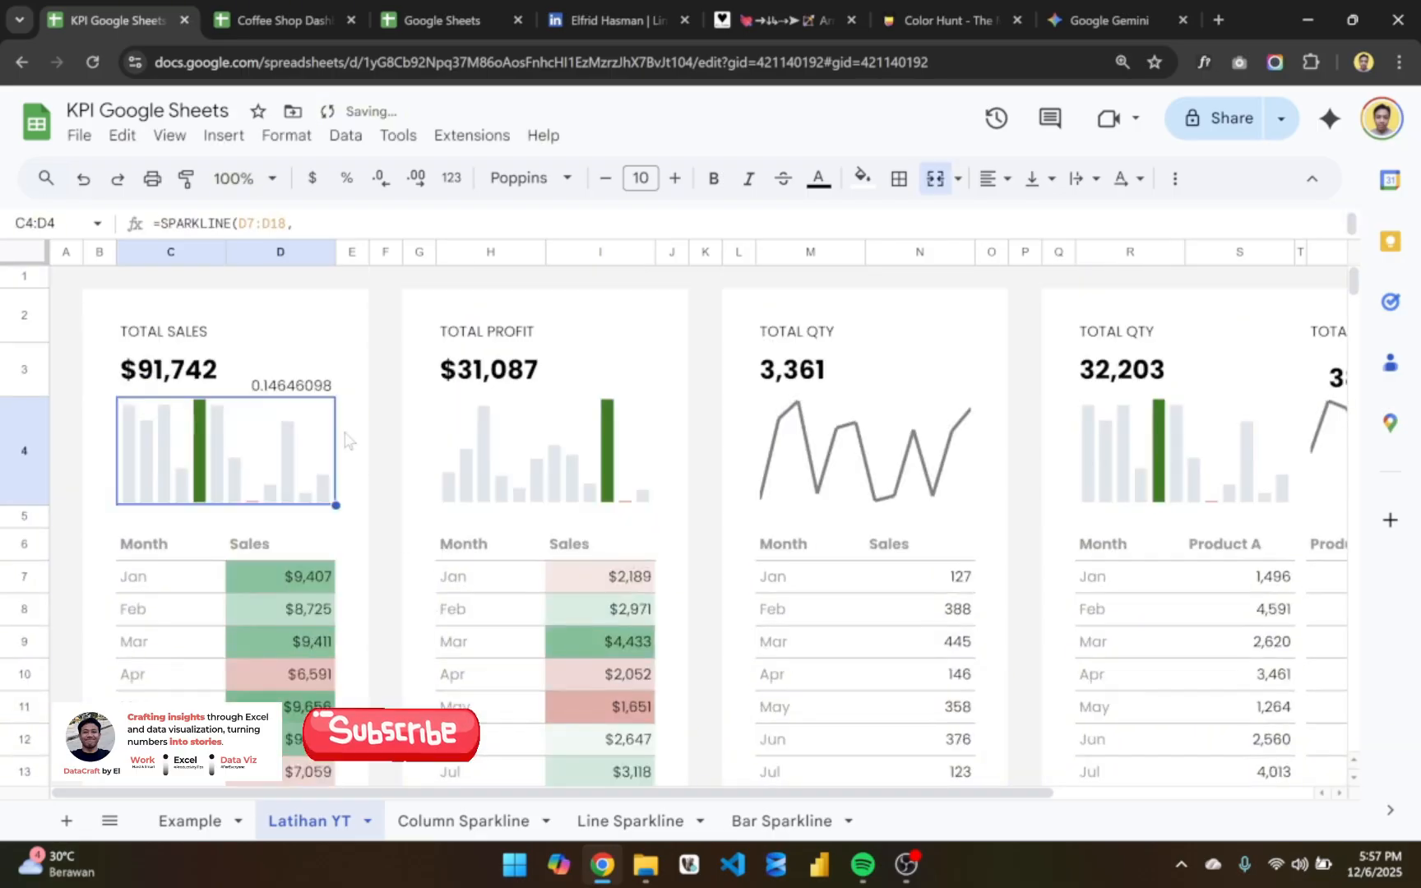
left_click(323, 380)
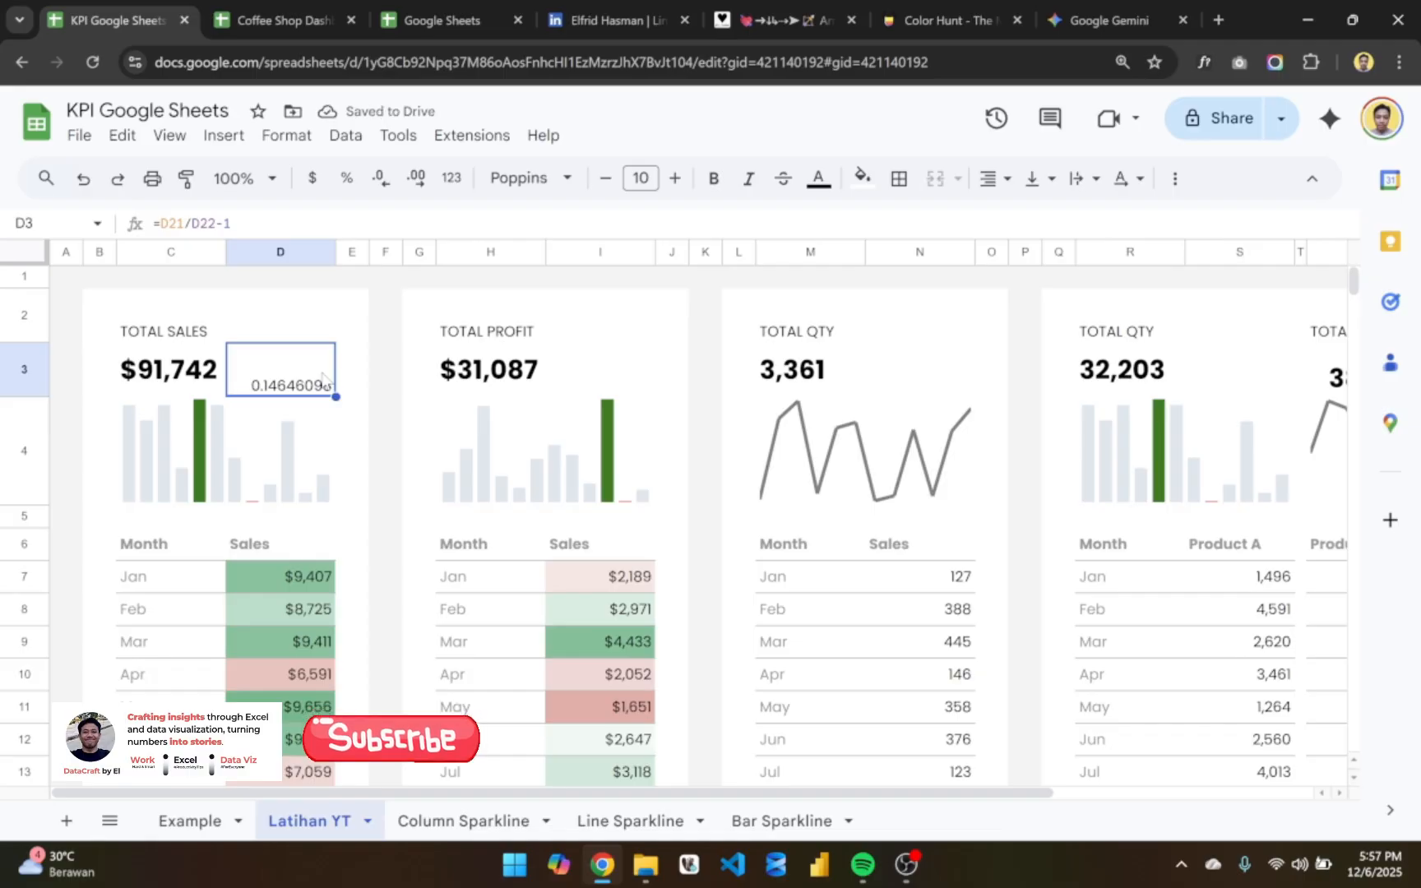
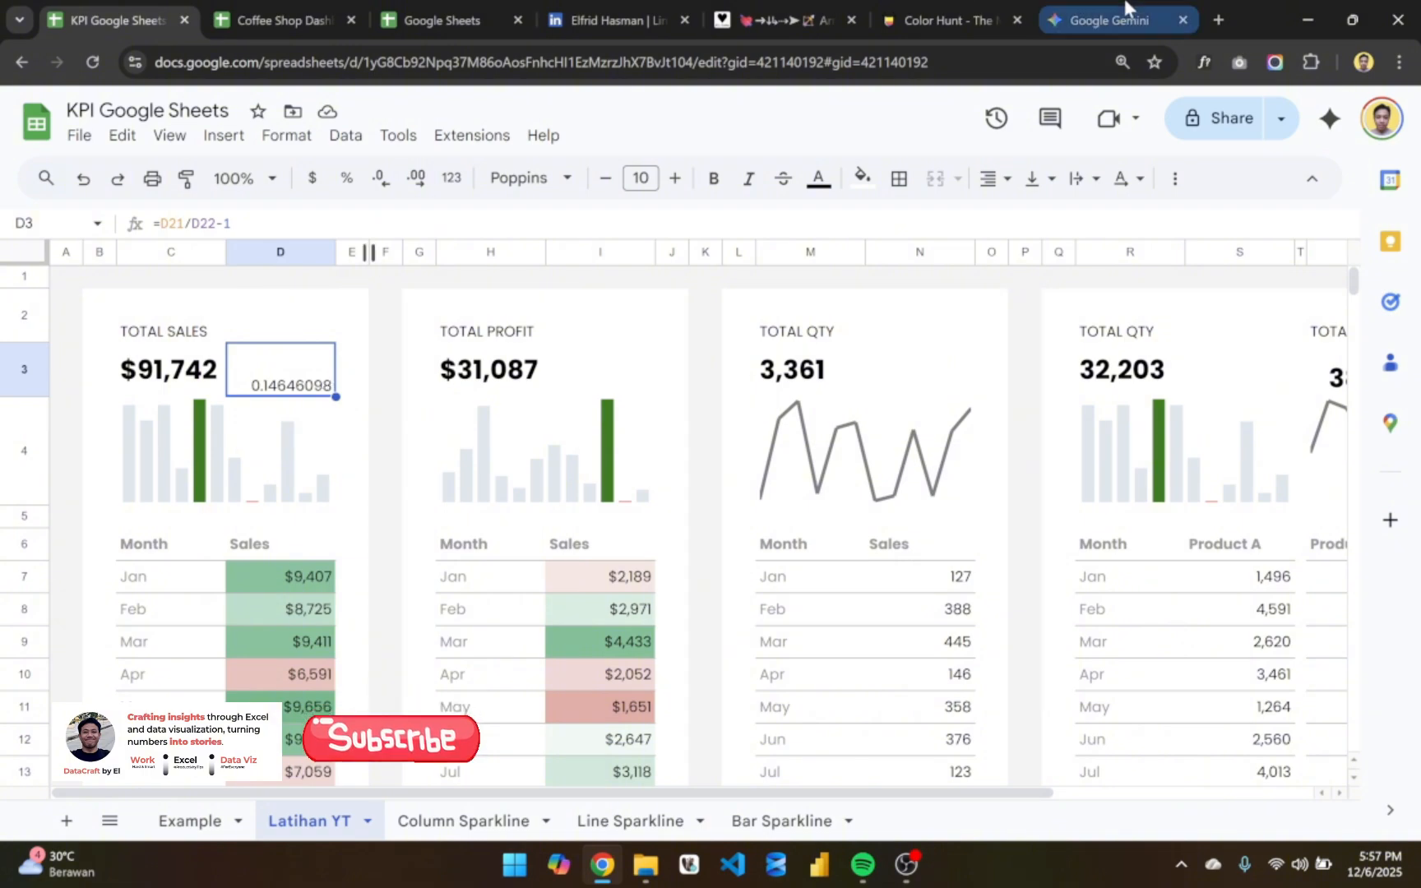
- Search the web in a new browser tab for "how to get mom change" and read the month-over-month formula in the expanded overview
left_click(1219, 20)
left_click(579, 76)
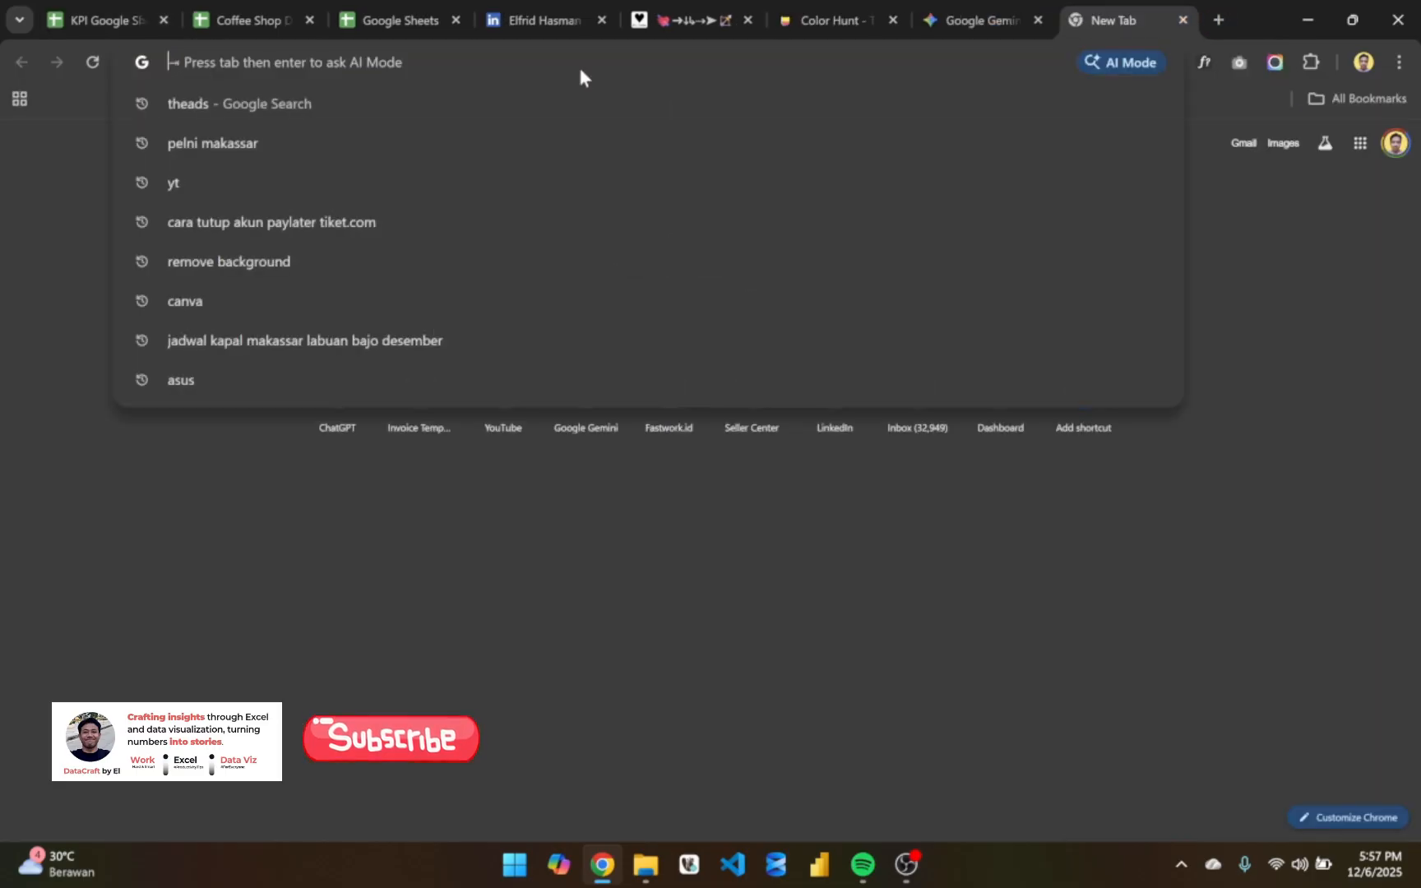
type("how ")
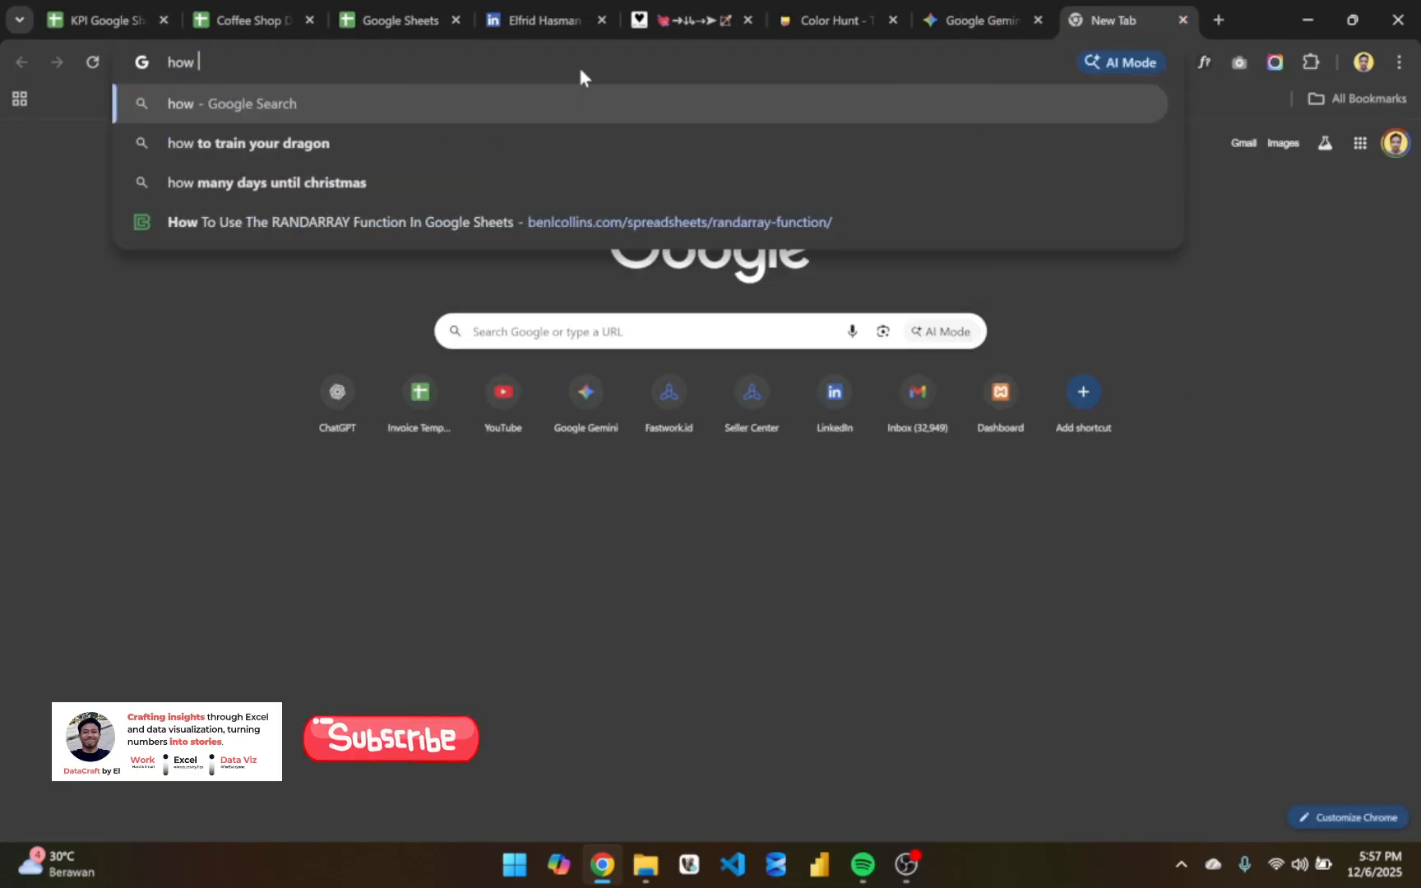
type("to get mom")
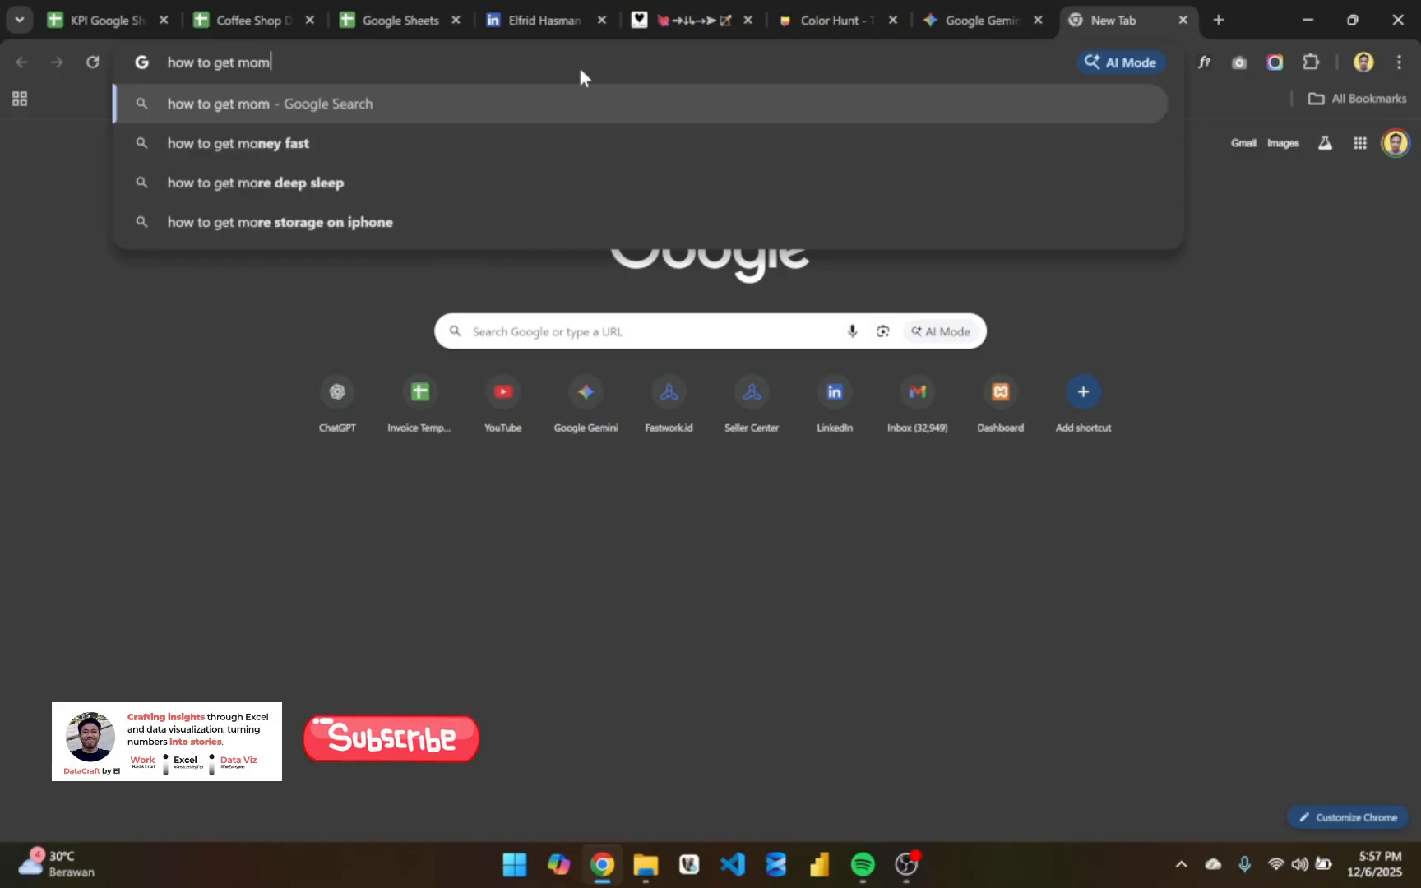
type(" change")
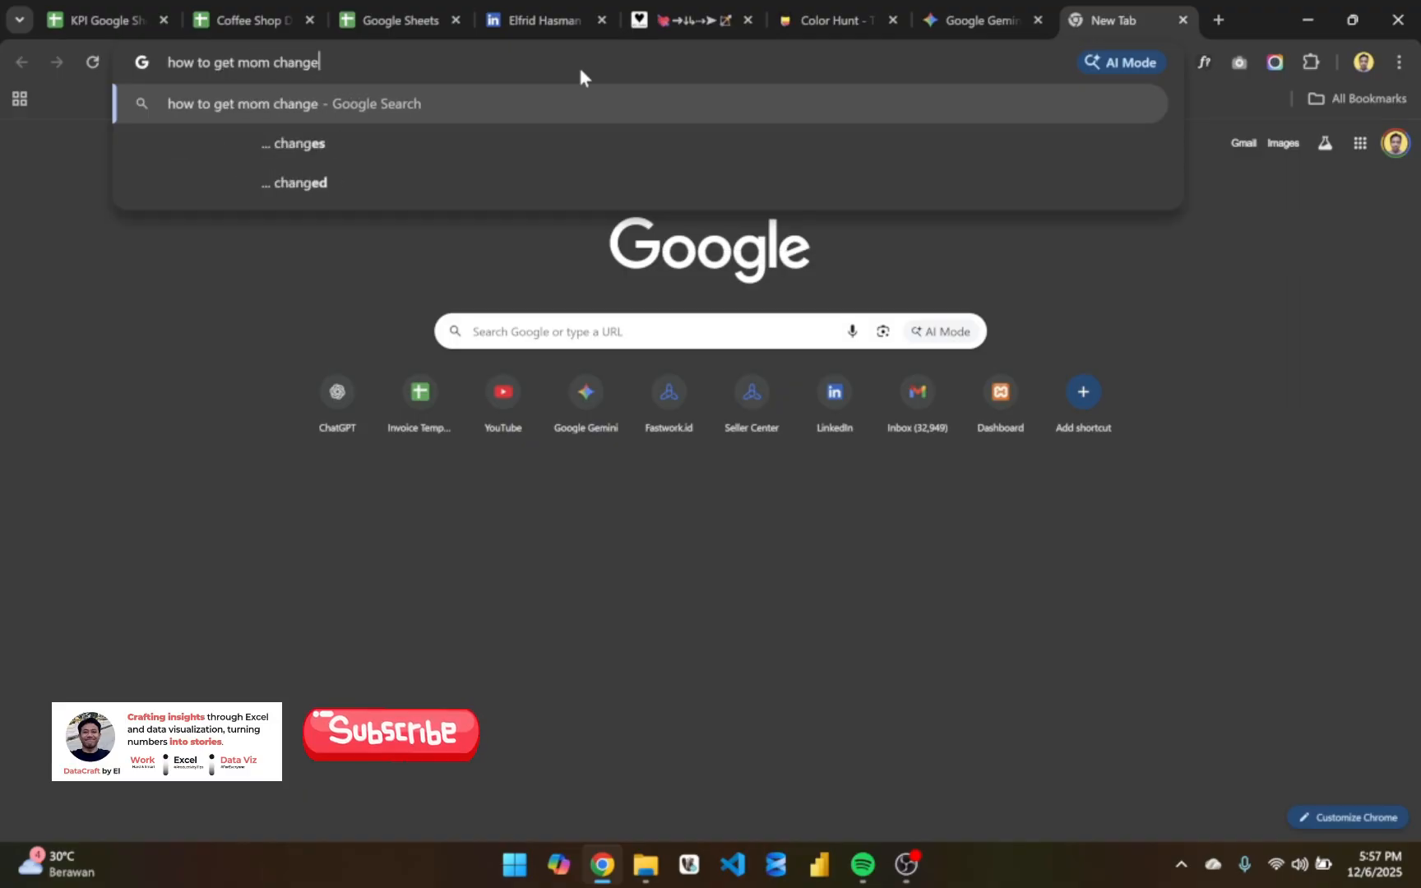
key("Return")
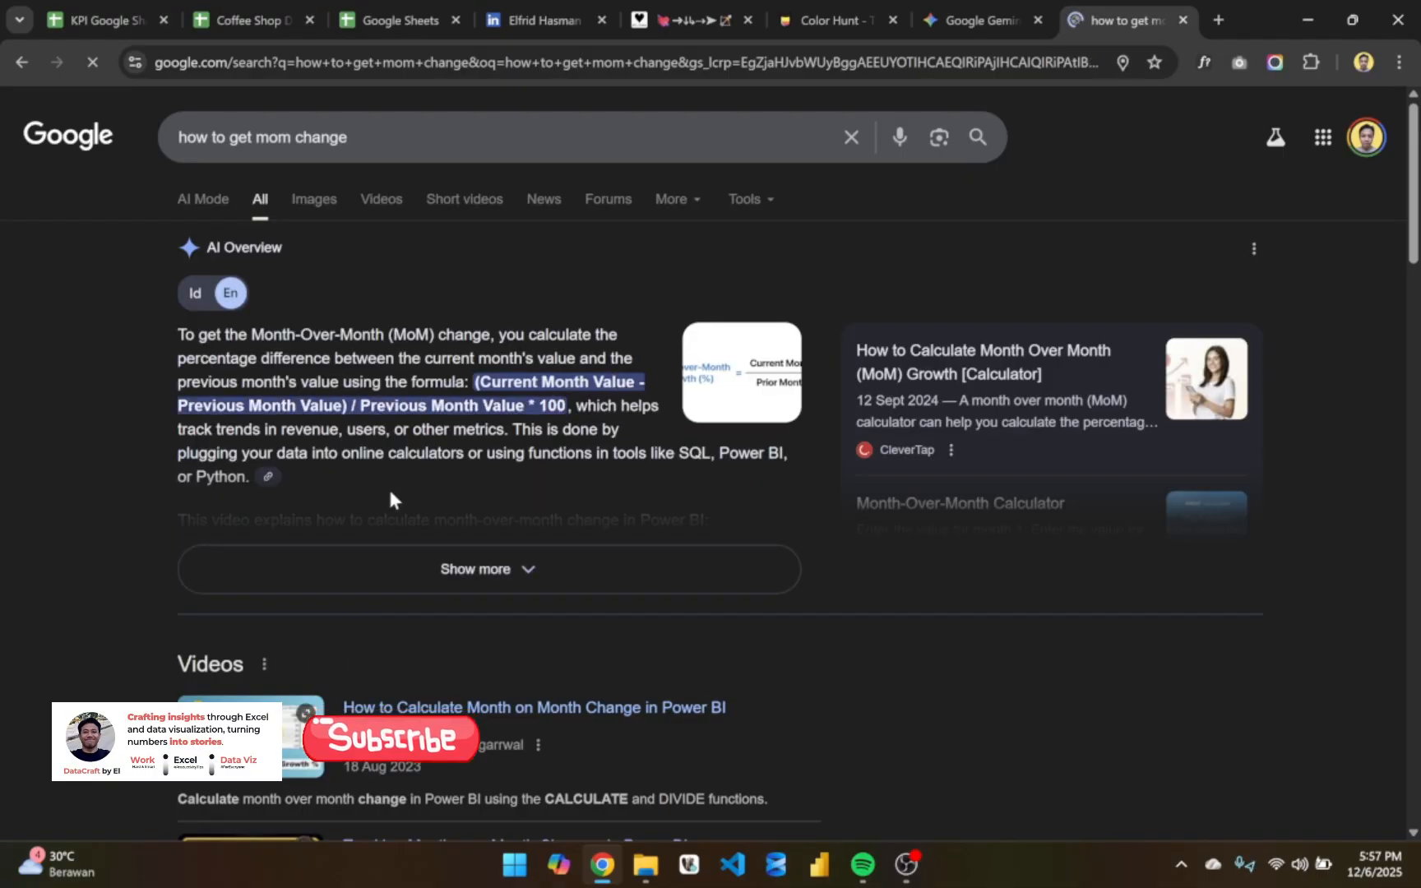
left_click(447, 559)
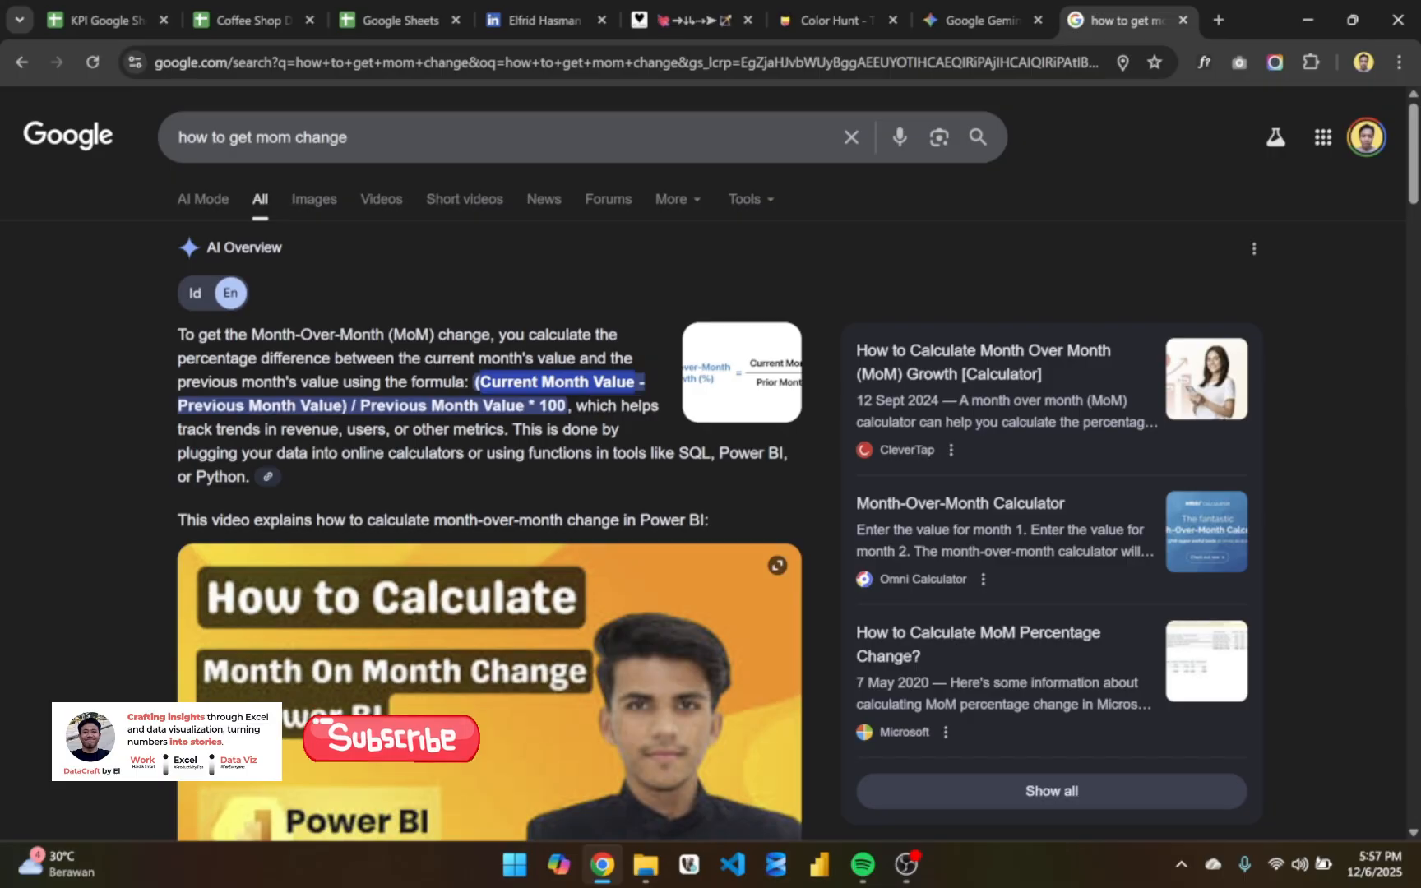
left_click_drag(360, 406, 571, 413)
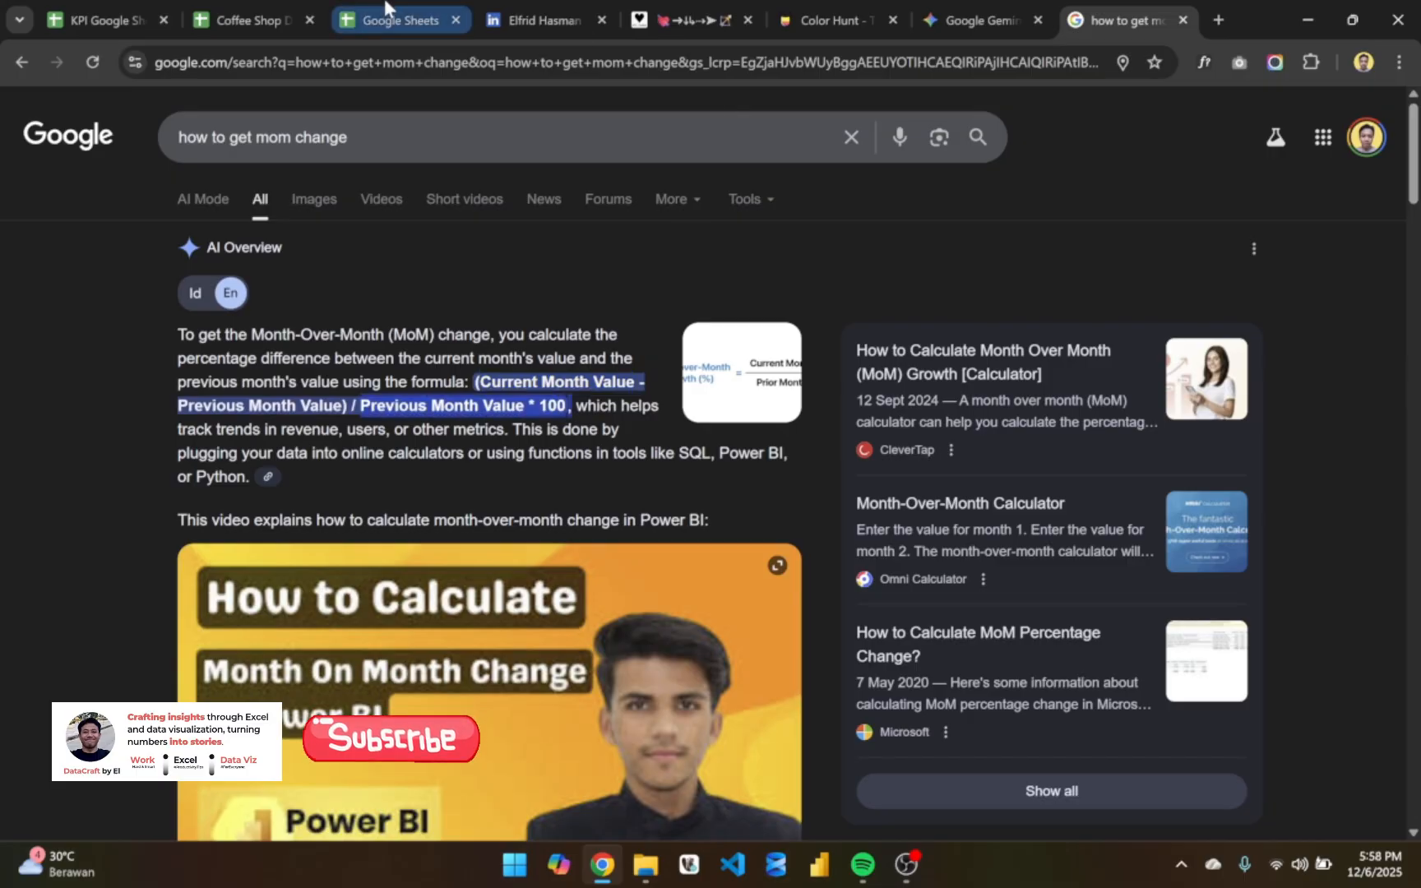
- Return to the KPI Google Sheets file and format D3 with middle vertical alignment and as a percentage
left_click(104, 11)
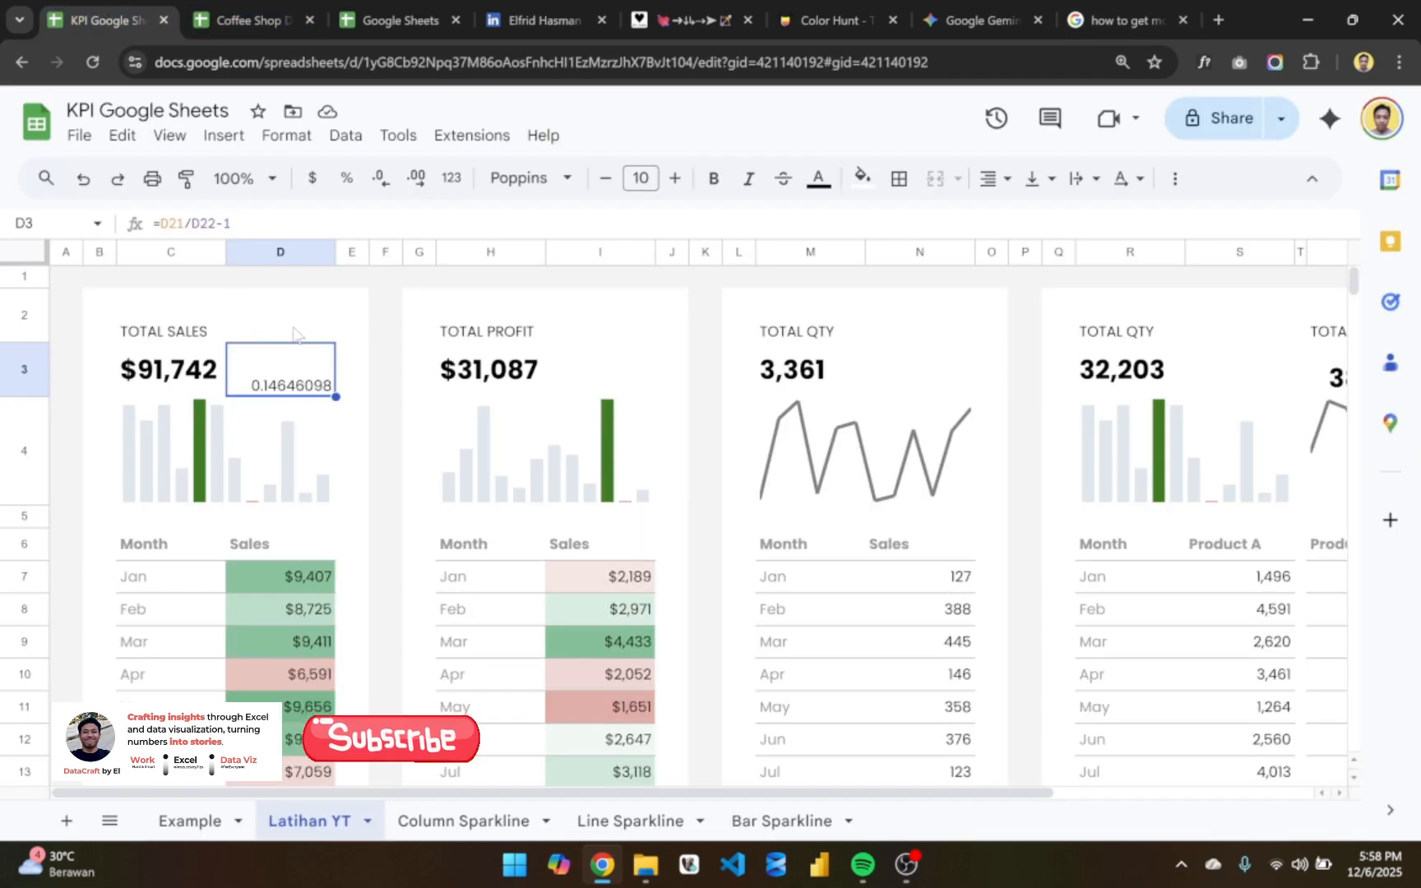
double_click(300, 375)
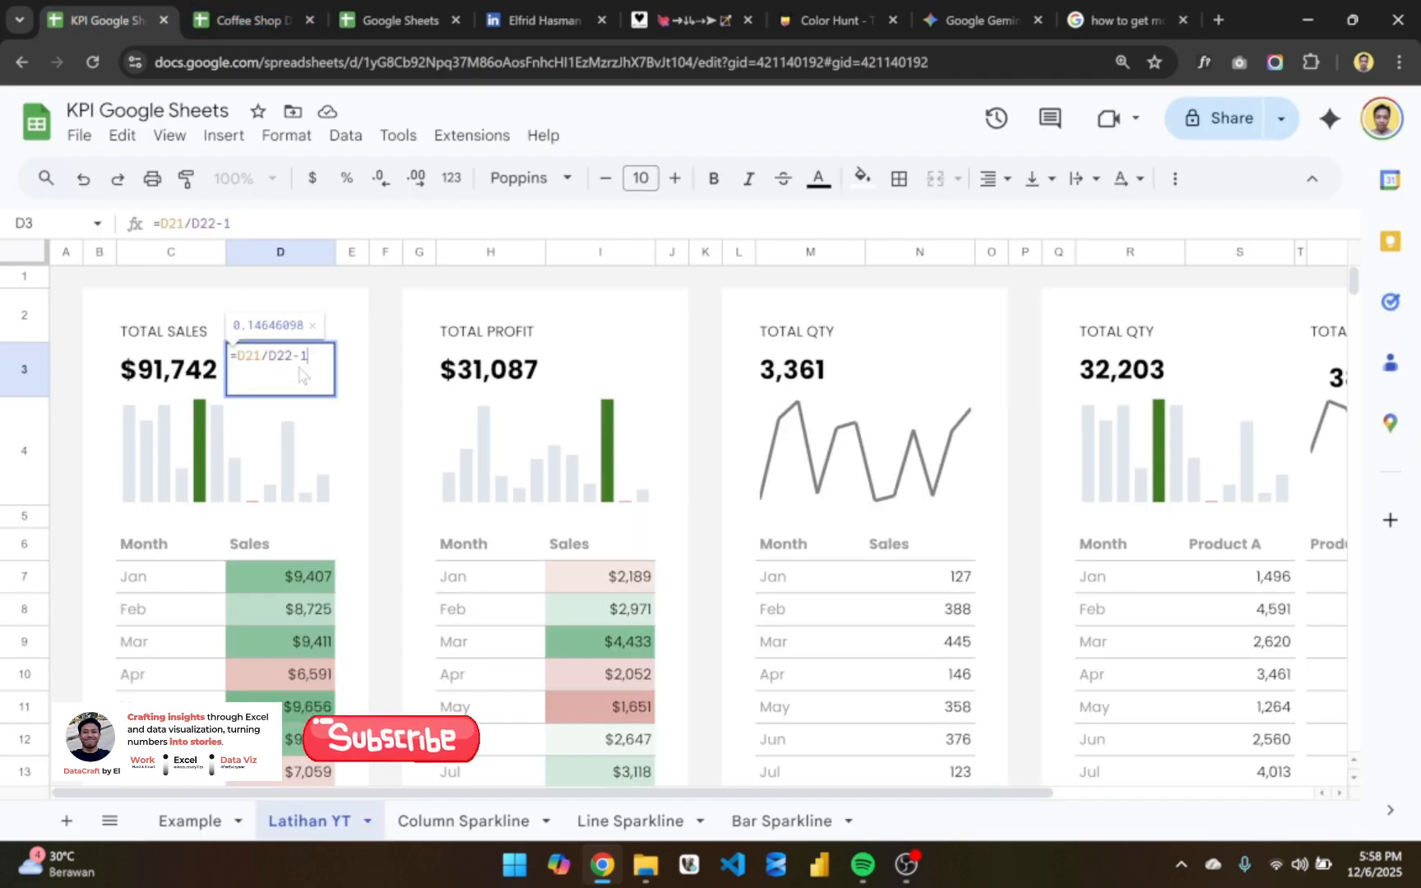
key("Escape")
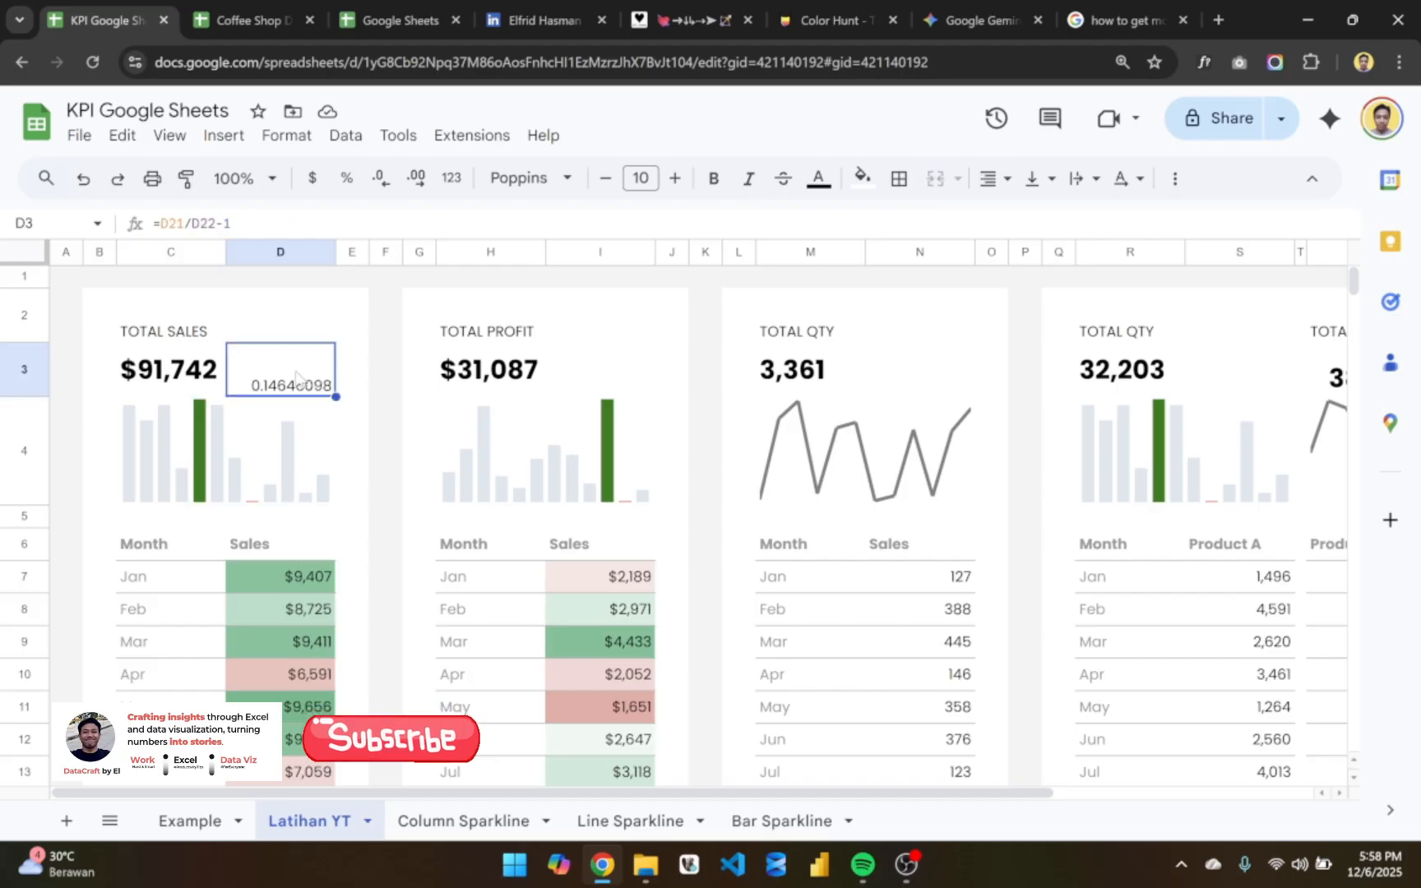
left_click(1033, 183)
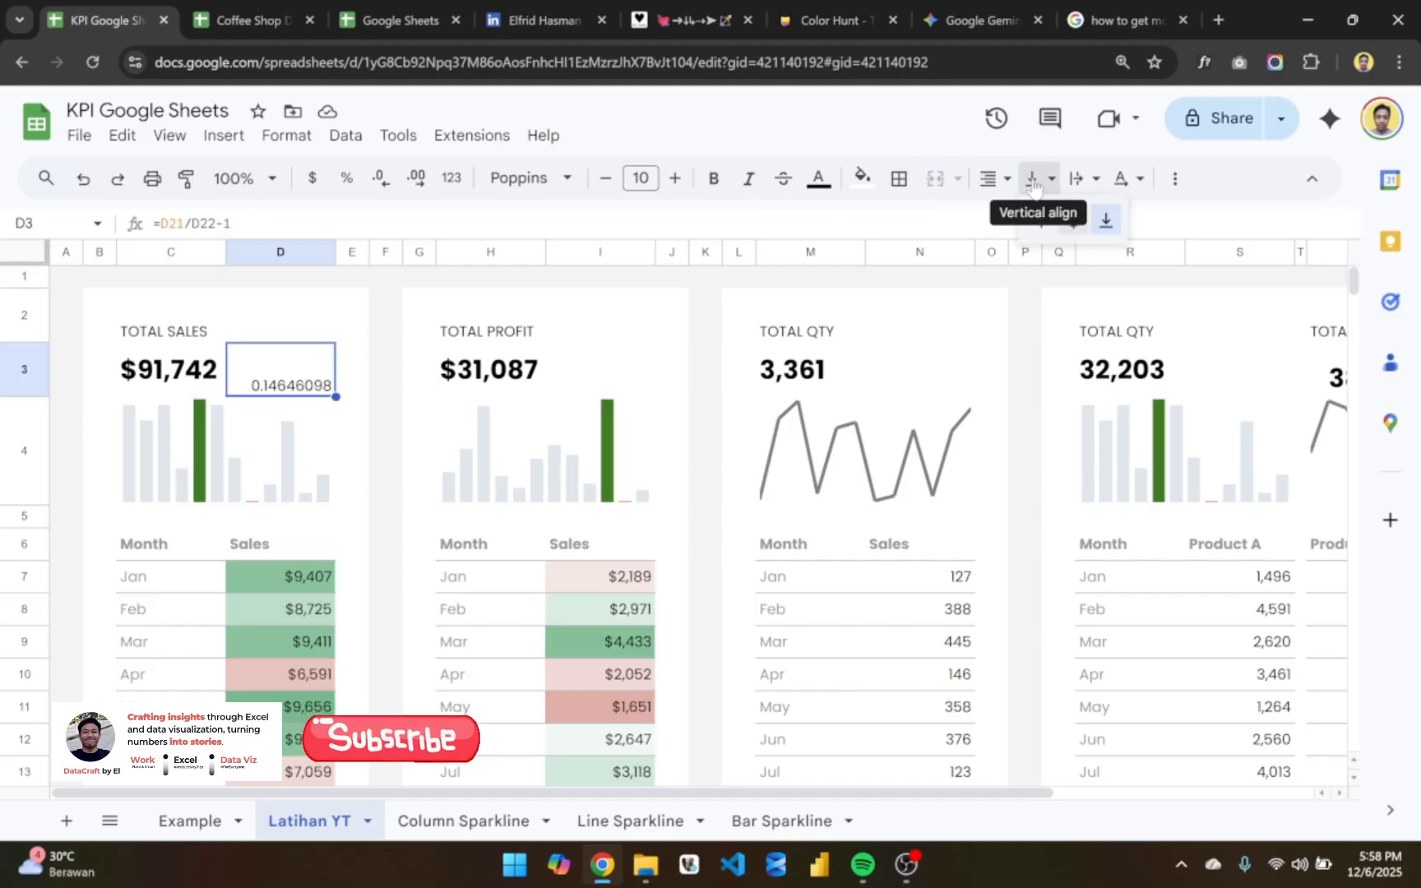
left_click(1073, 220)
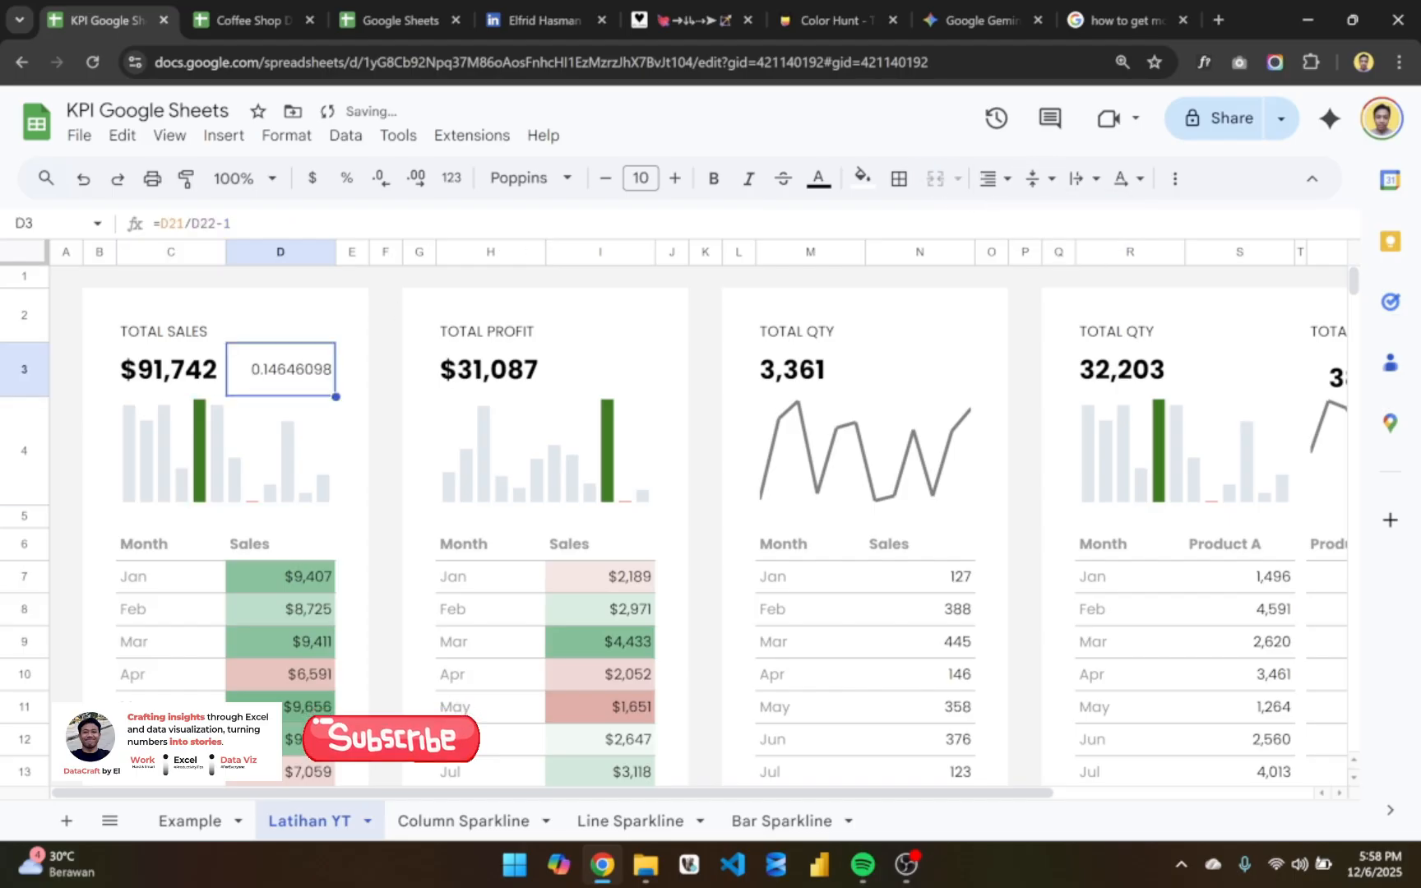
left_click(347, 178)
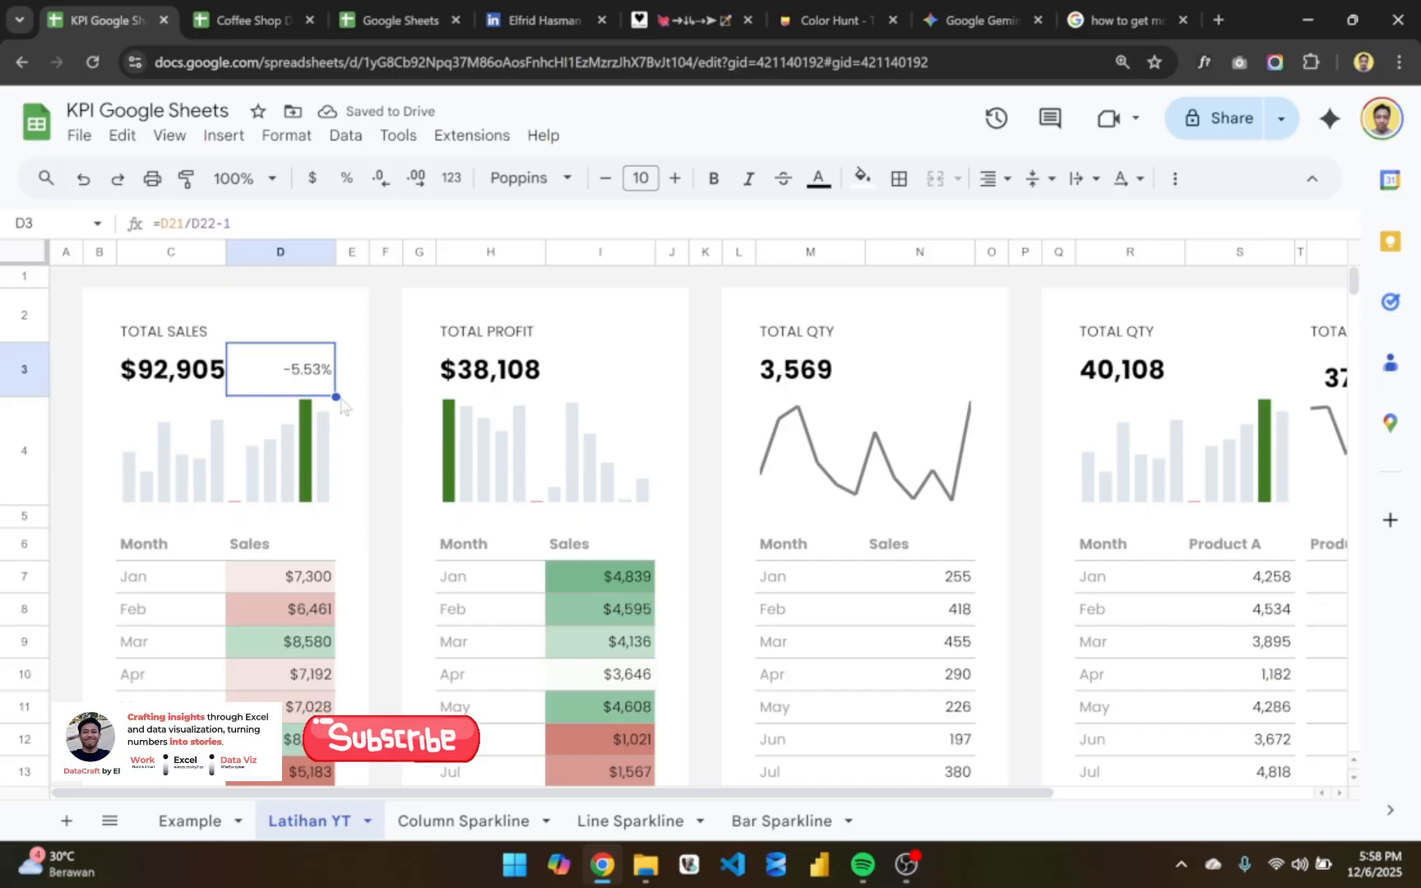
- Examine the arrow and MoM label formula in D3 on the Example sheet, and return to Latihan YT
left_click(198, 822)
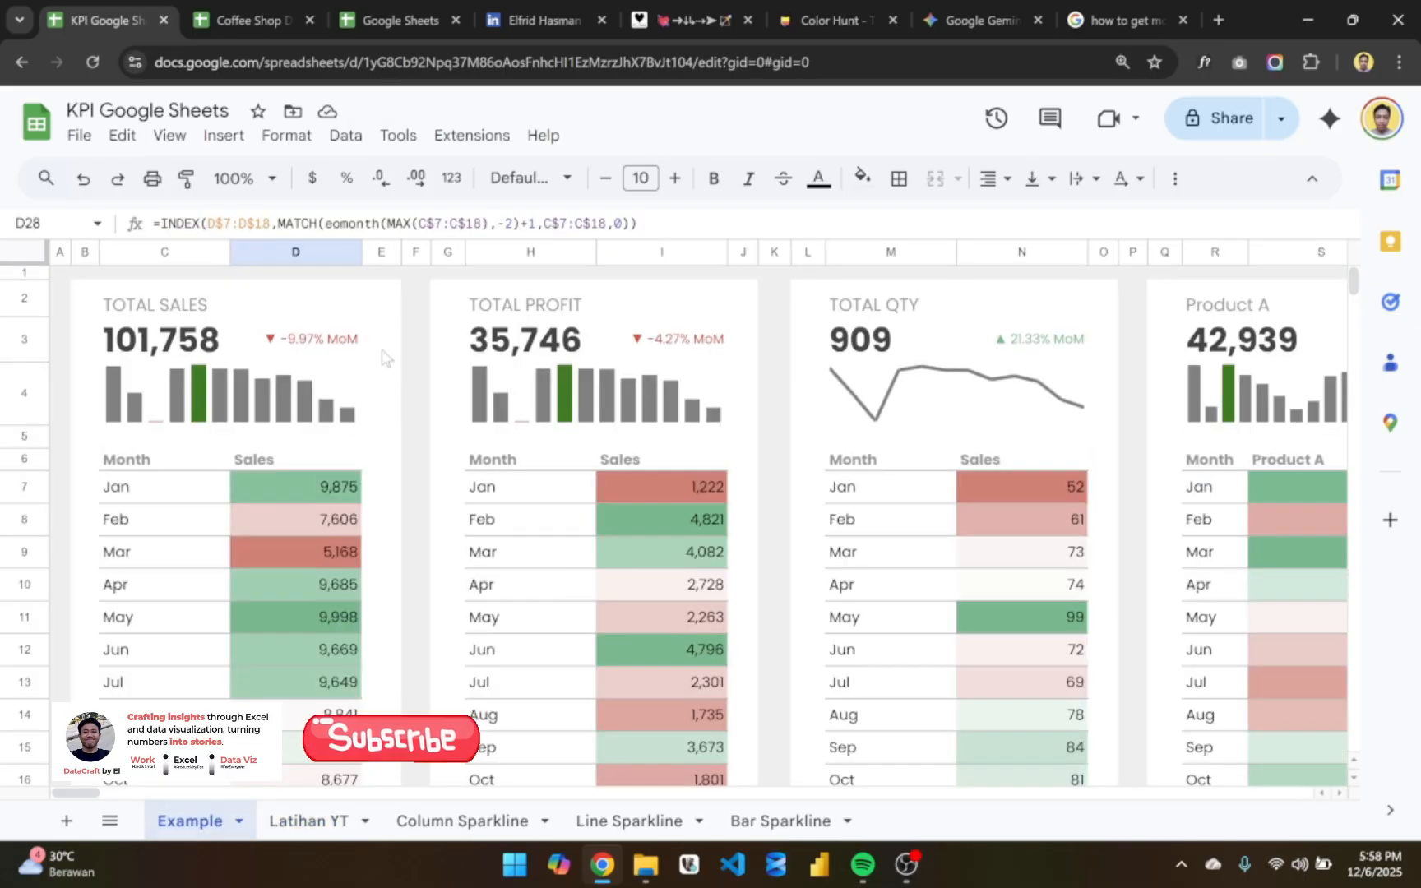
left_click(348, 348)
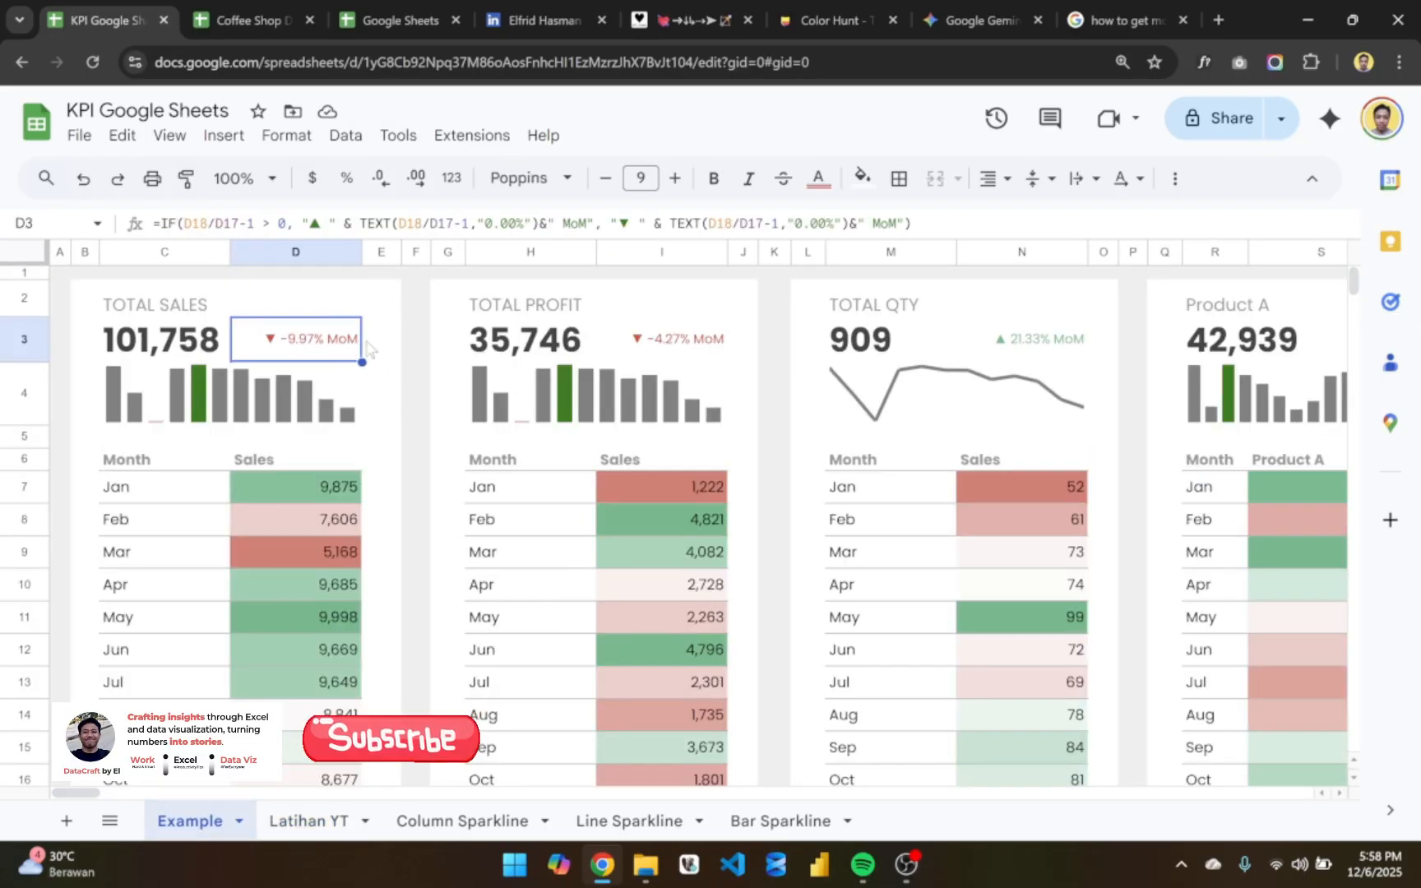
left_click(381, 344)
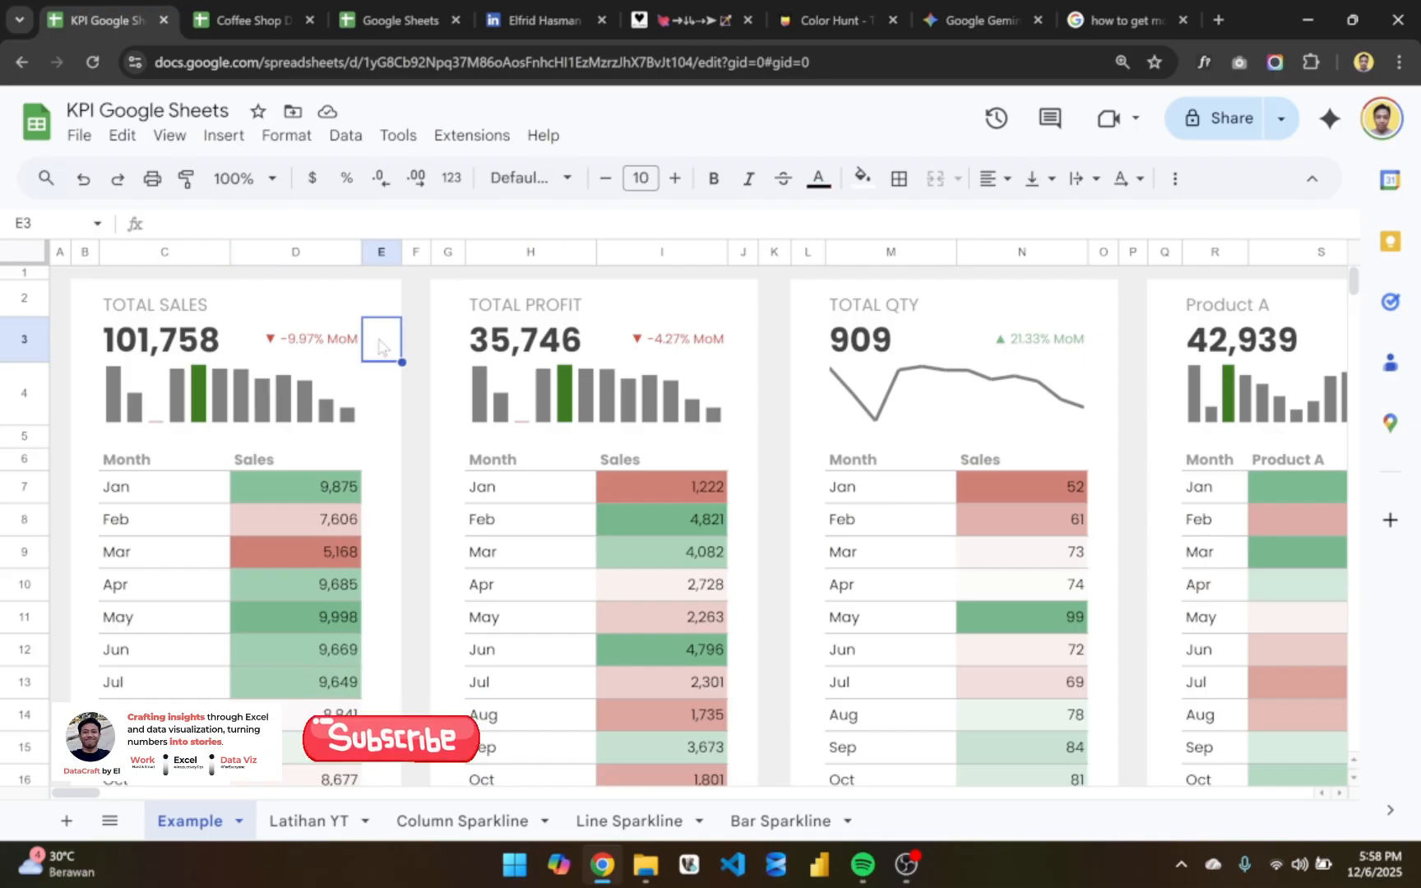
left_click(315, 825)
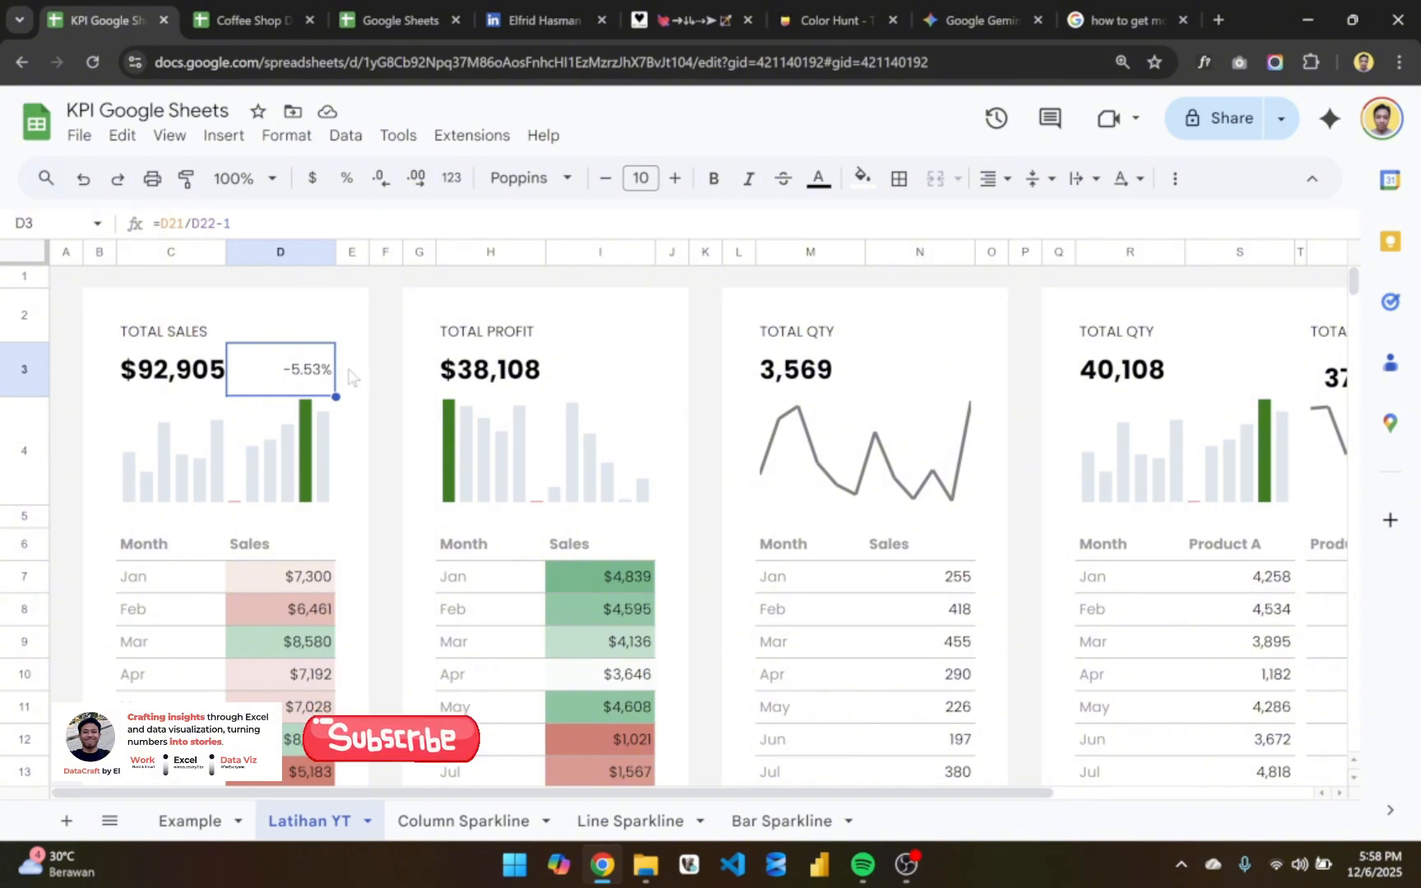
- Look over the arrow symbols on the alt-codes.net page and return to the KPI spreadsheet
left_click(686, 20)
scroll(475, 557, "down", 1)
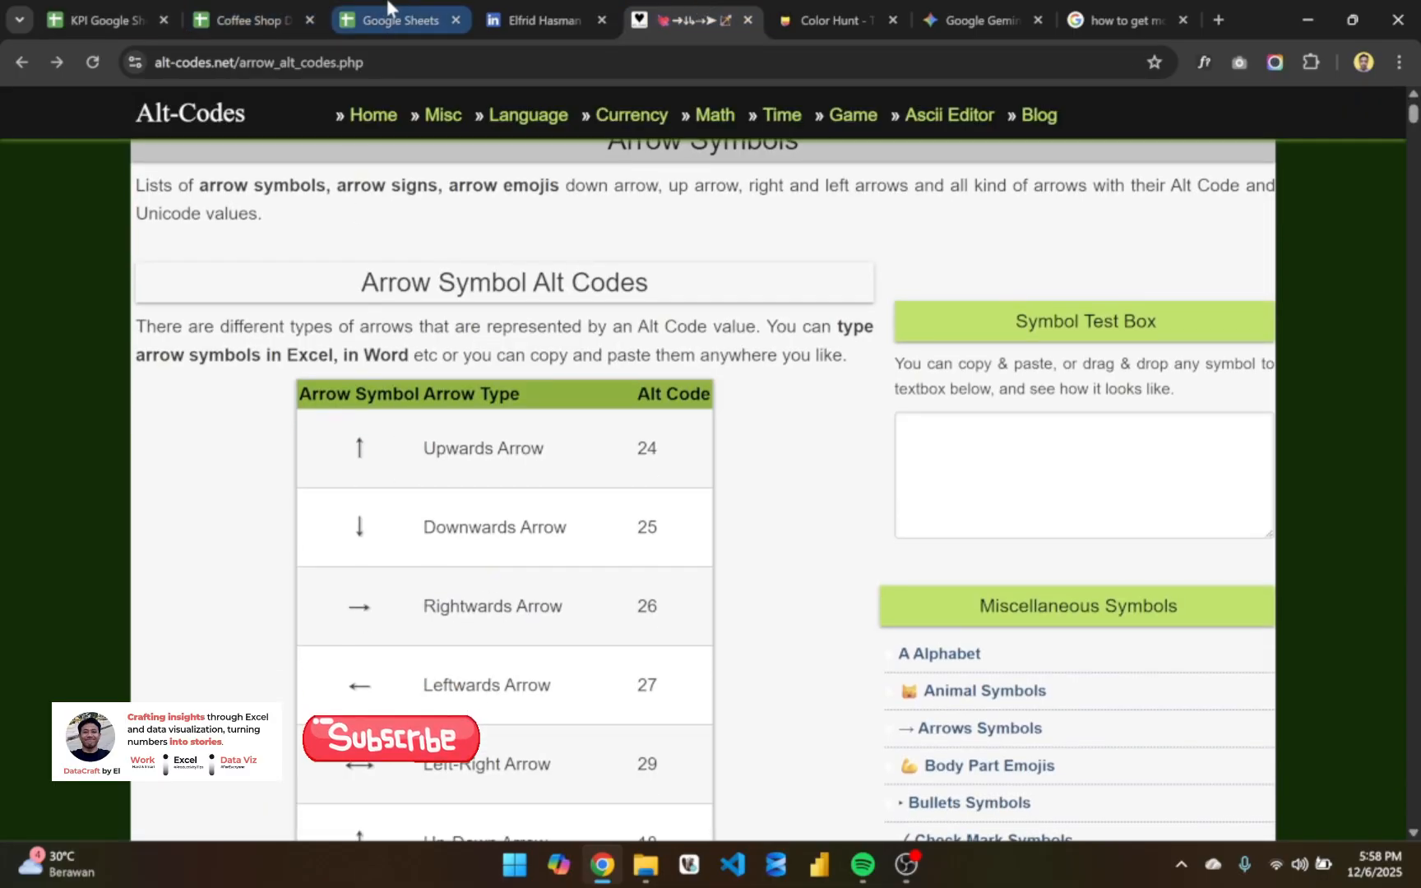
left_click(152, 11)
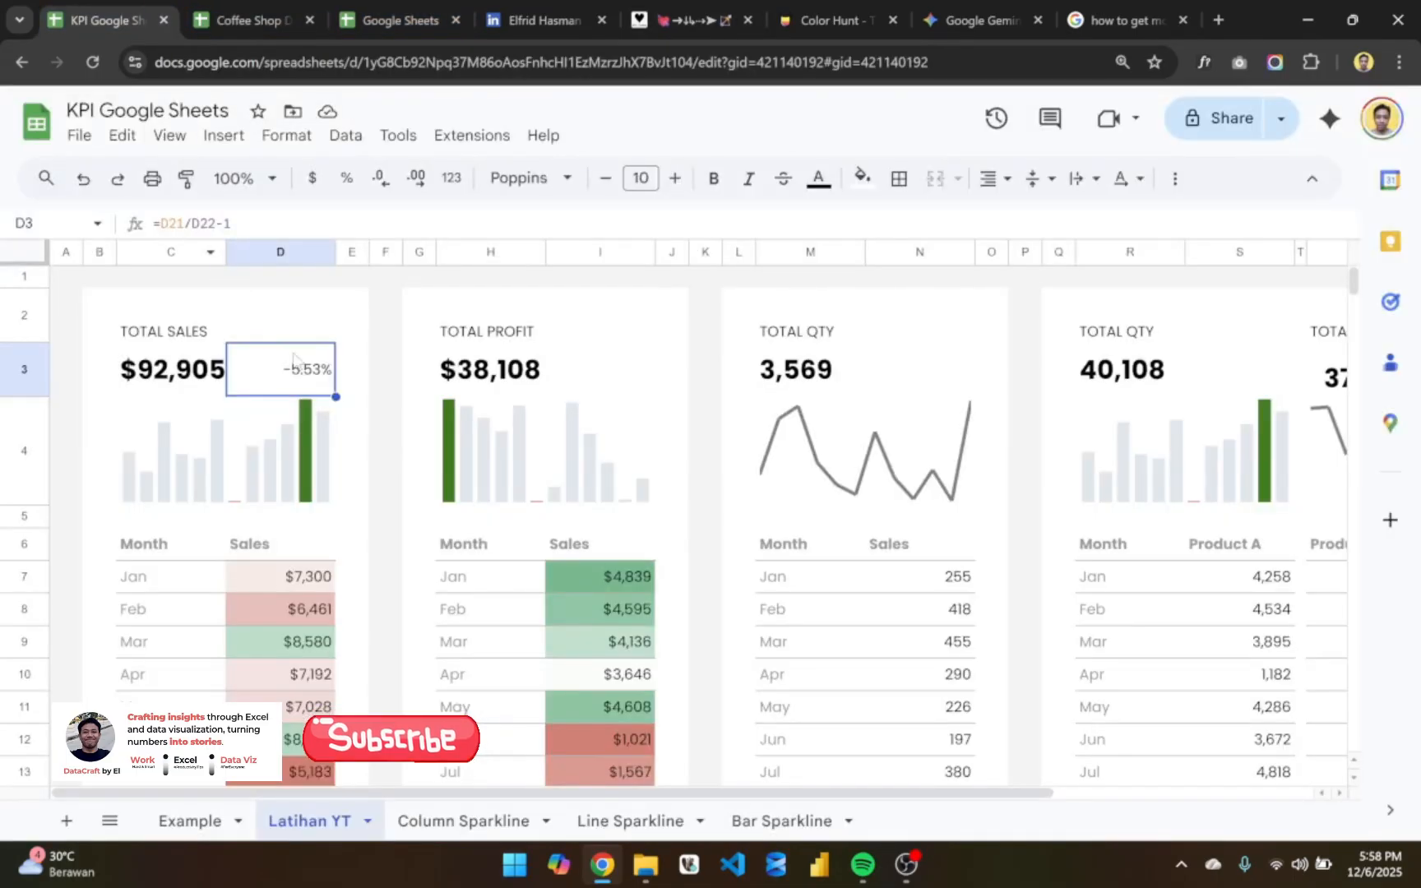
- Rework the D3 formula into an IF test, =IF(D21/D22-1>0, with an opening quotation mark for the true result
double_click(294, 393)
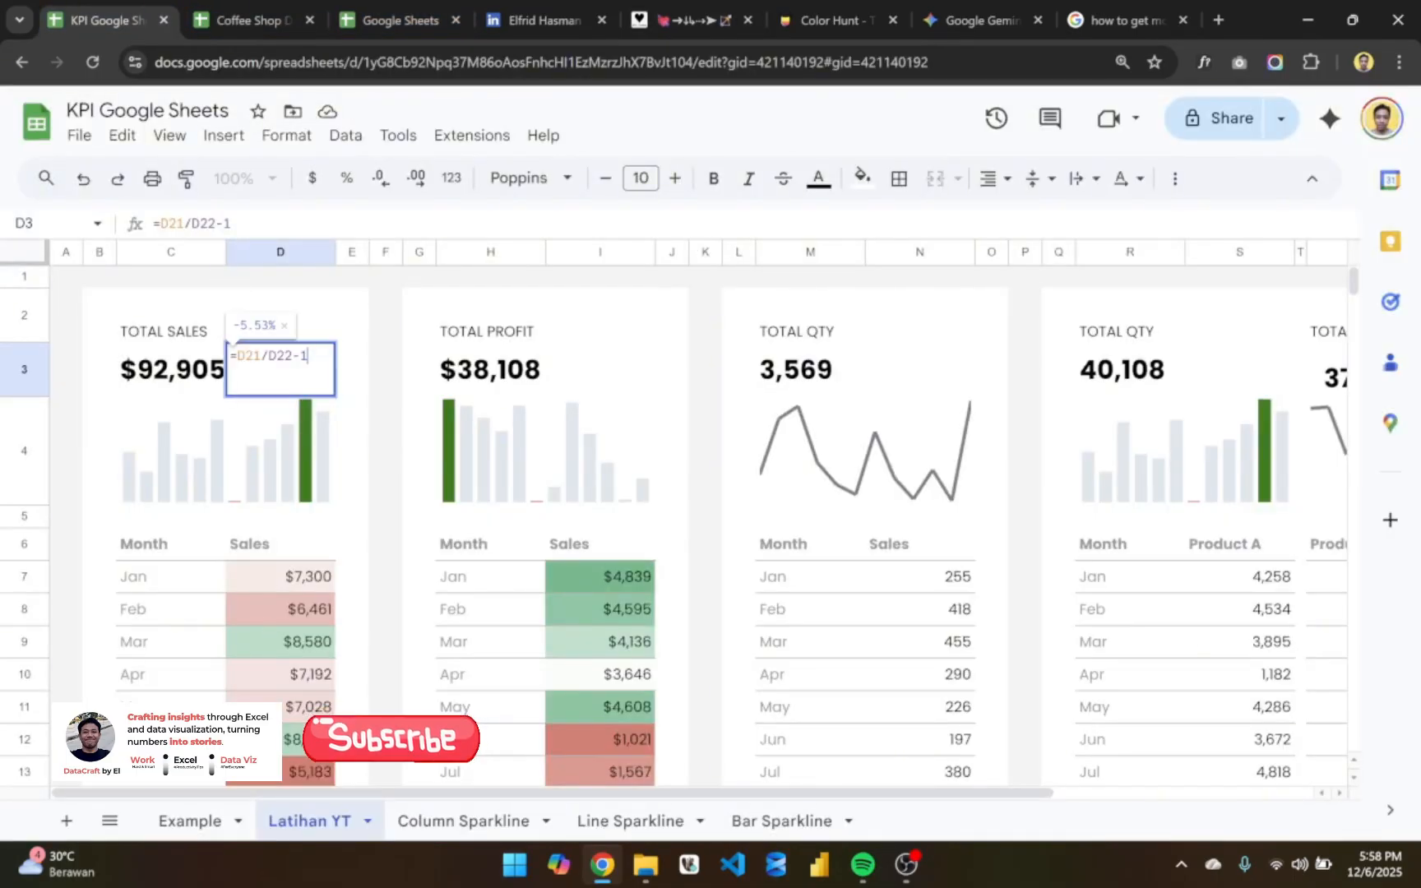
left_click(238, 356)
type("IF")
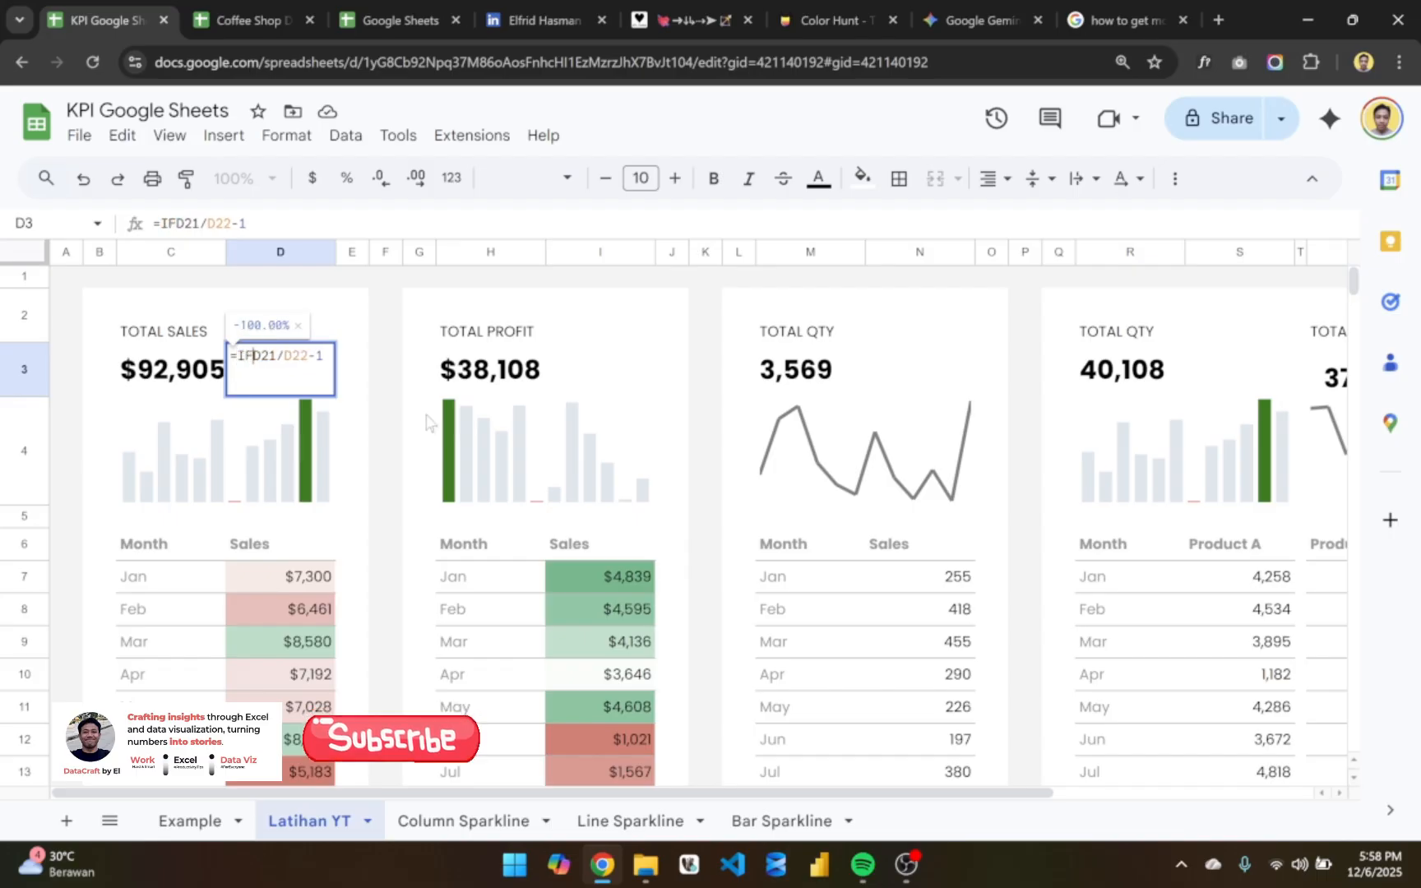
type("(")
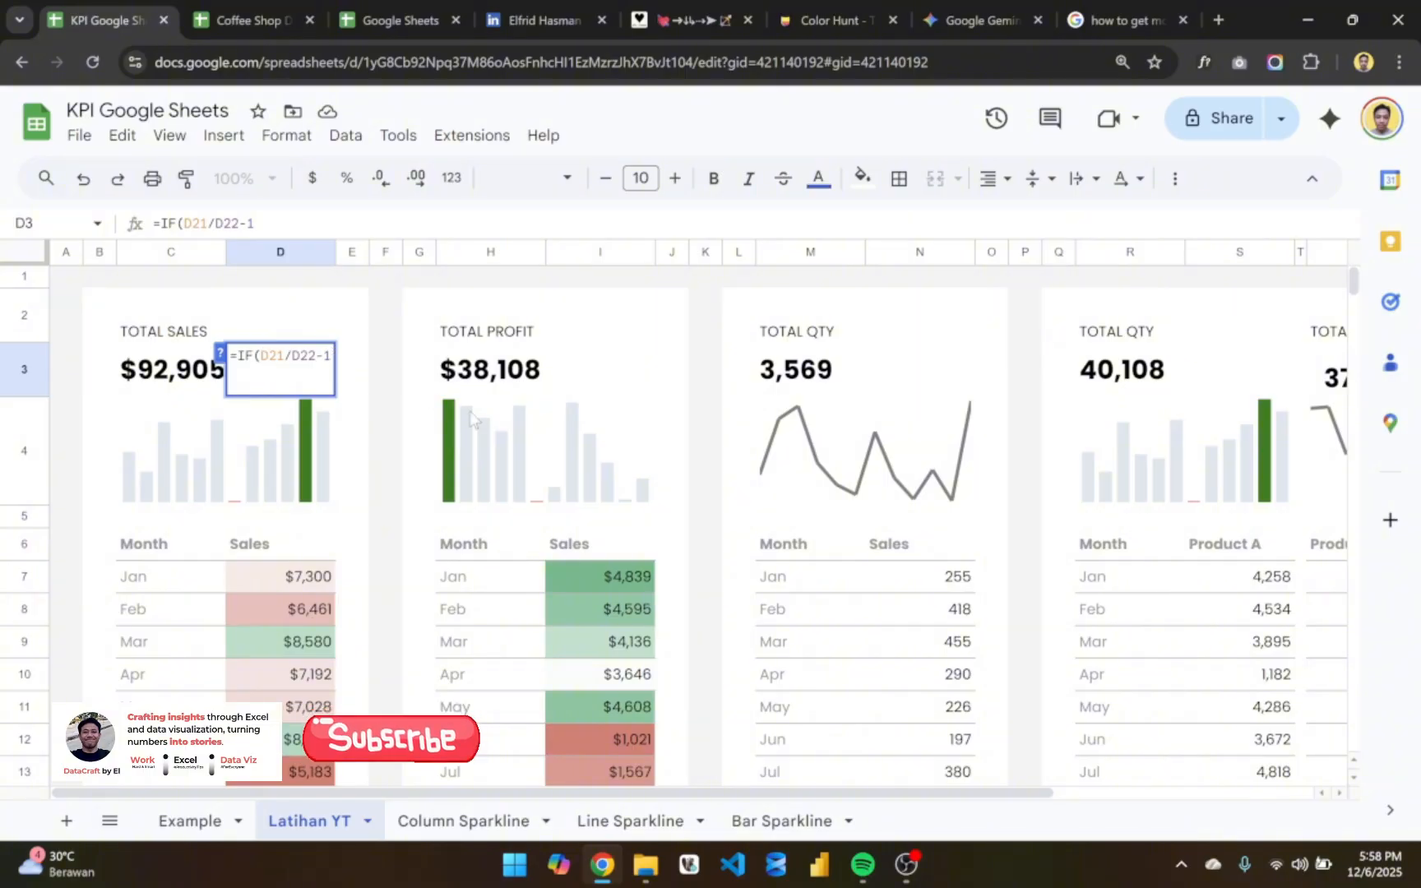
type(">0,")
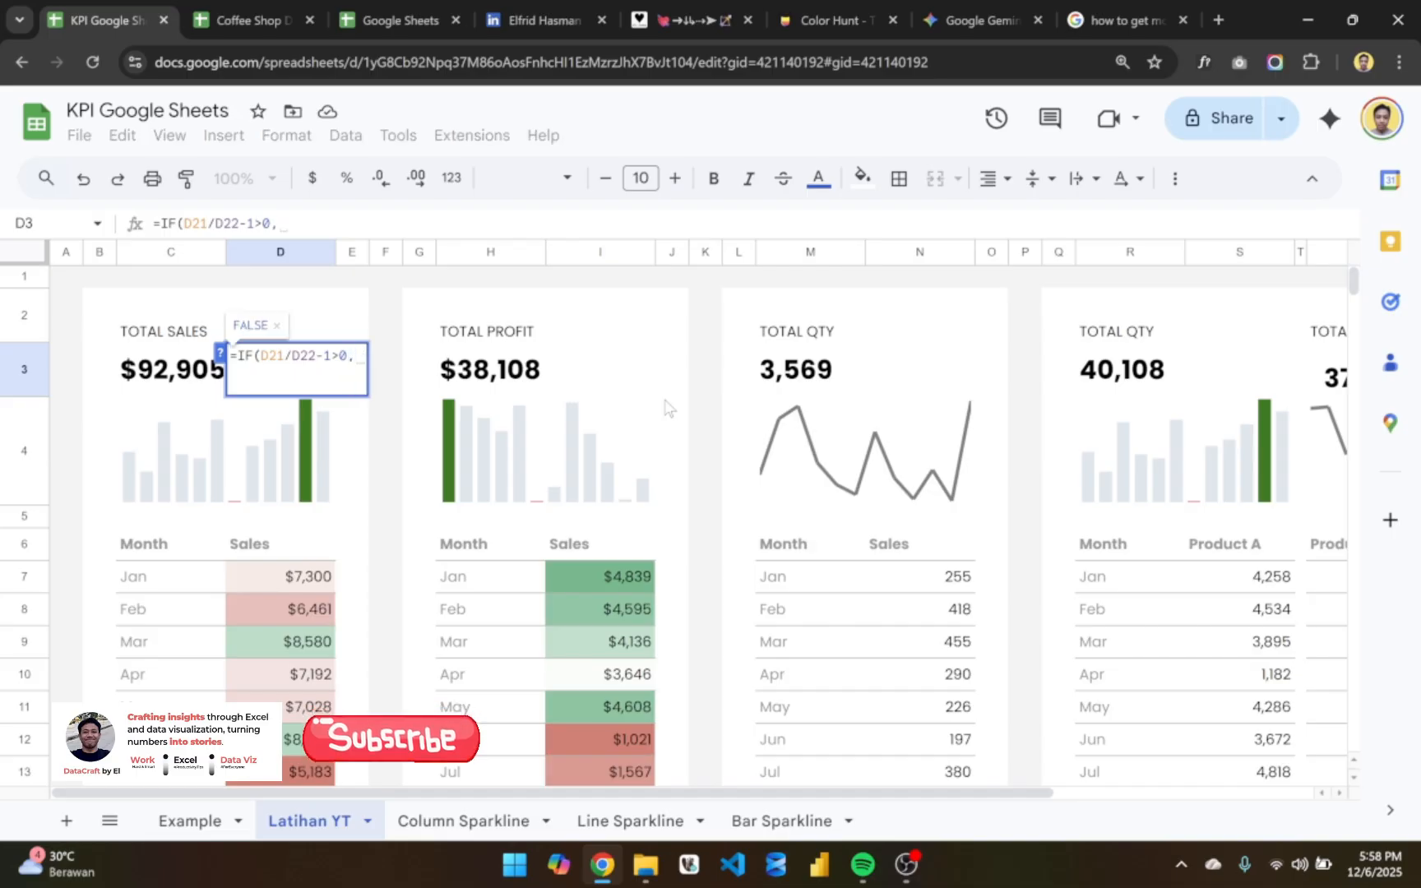
type("\"")
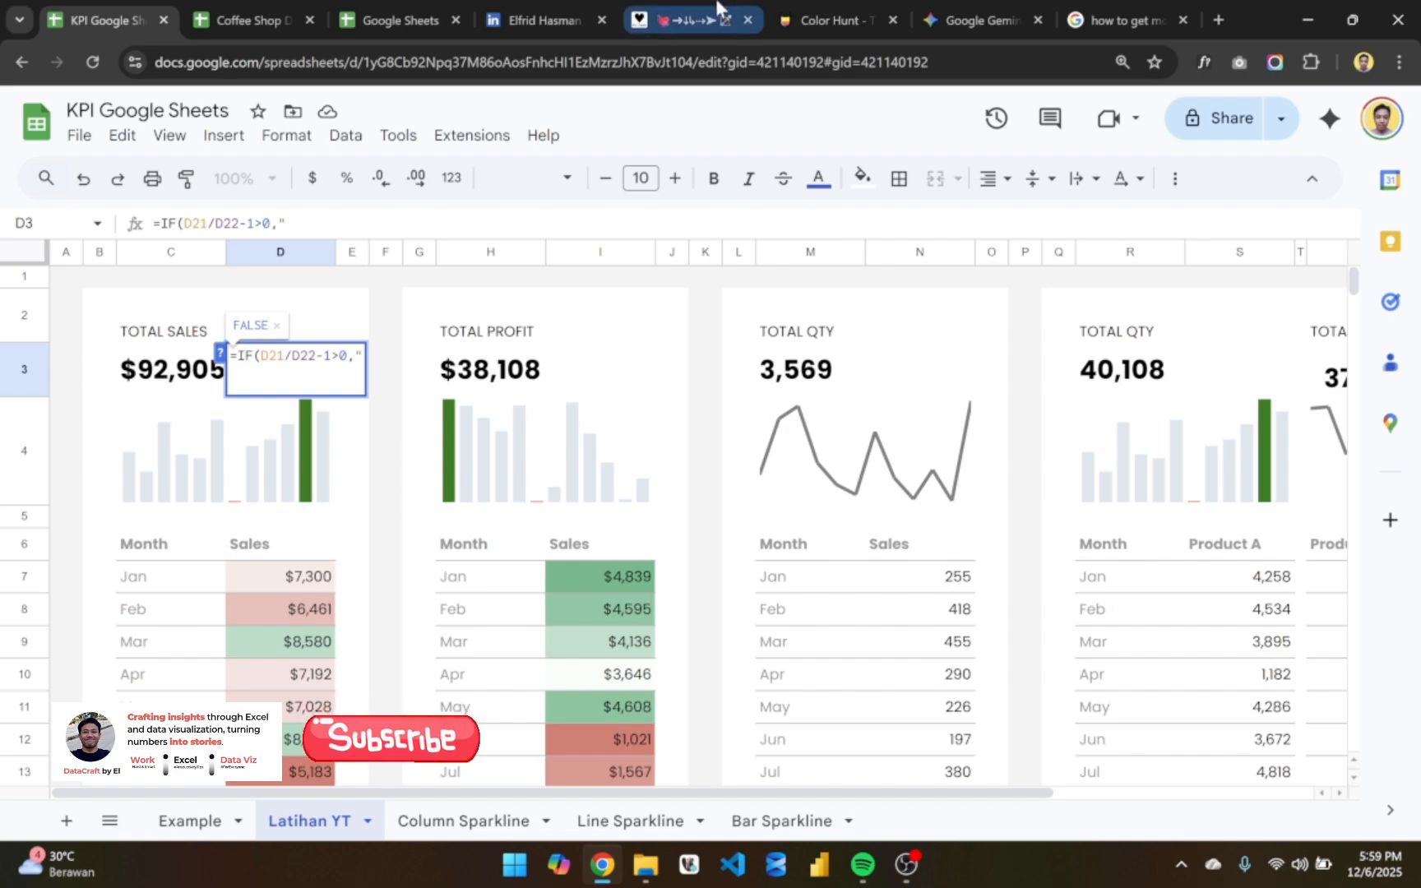
- Copy the upwards filled arrow from alt-codes.net and paste it into the D3 formula as the quoted true result "▲"
left_click(658, 20)
scroll(543, 477, "down", 10)
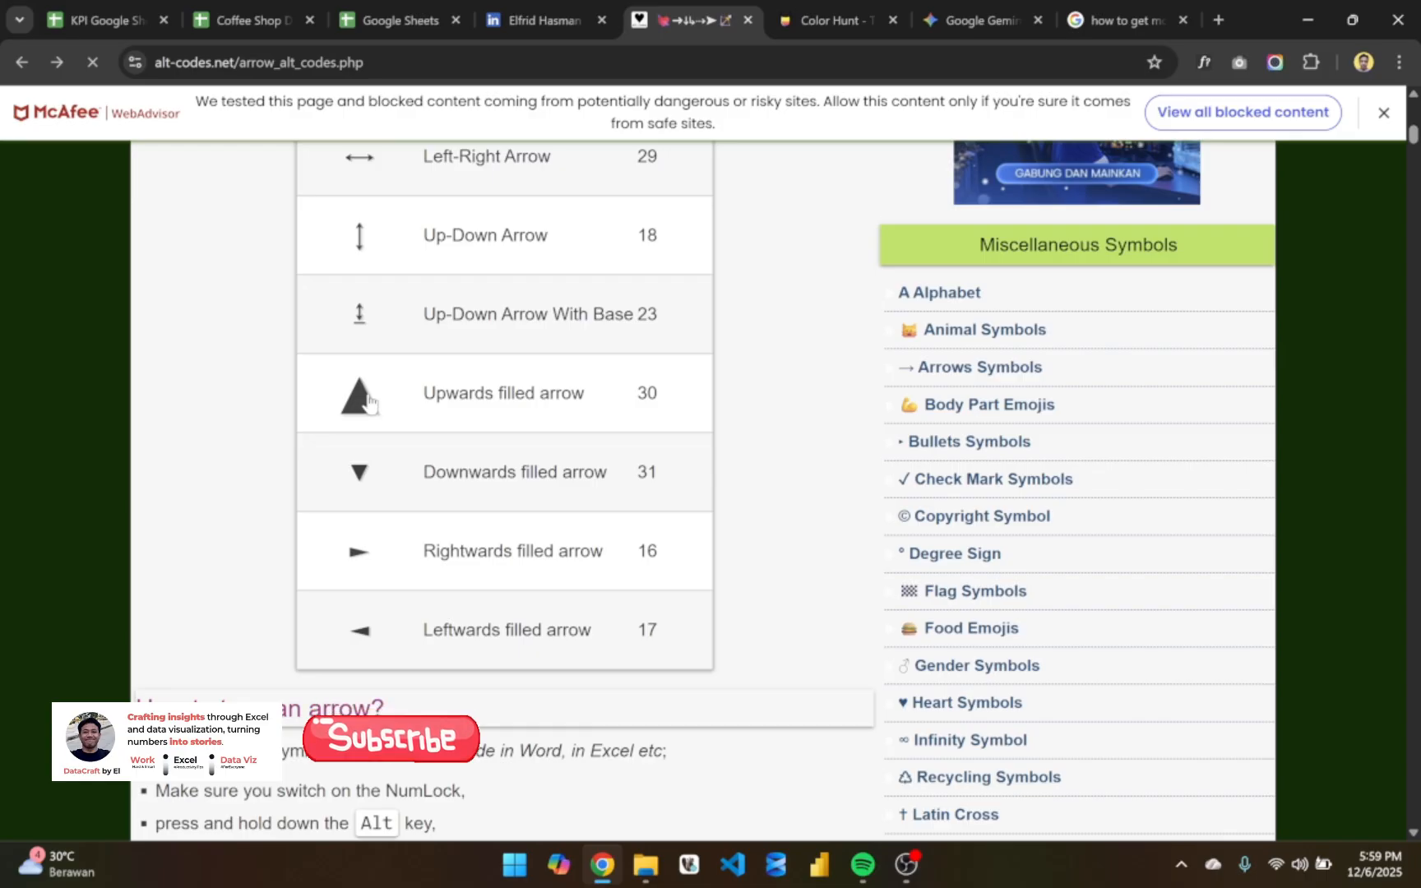
left_click(365, 399)
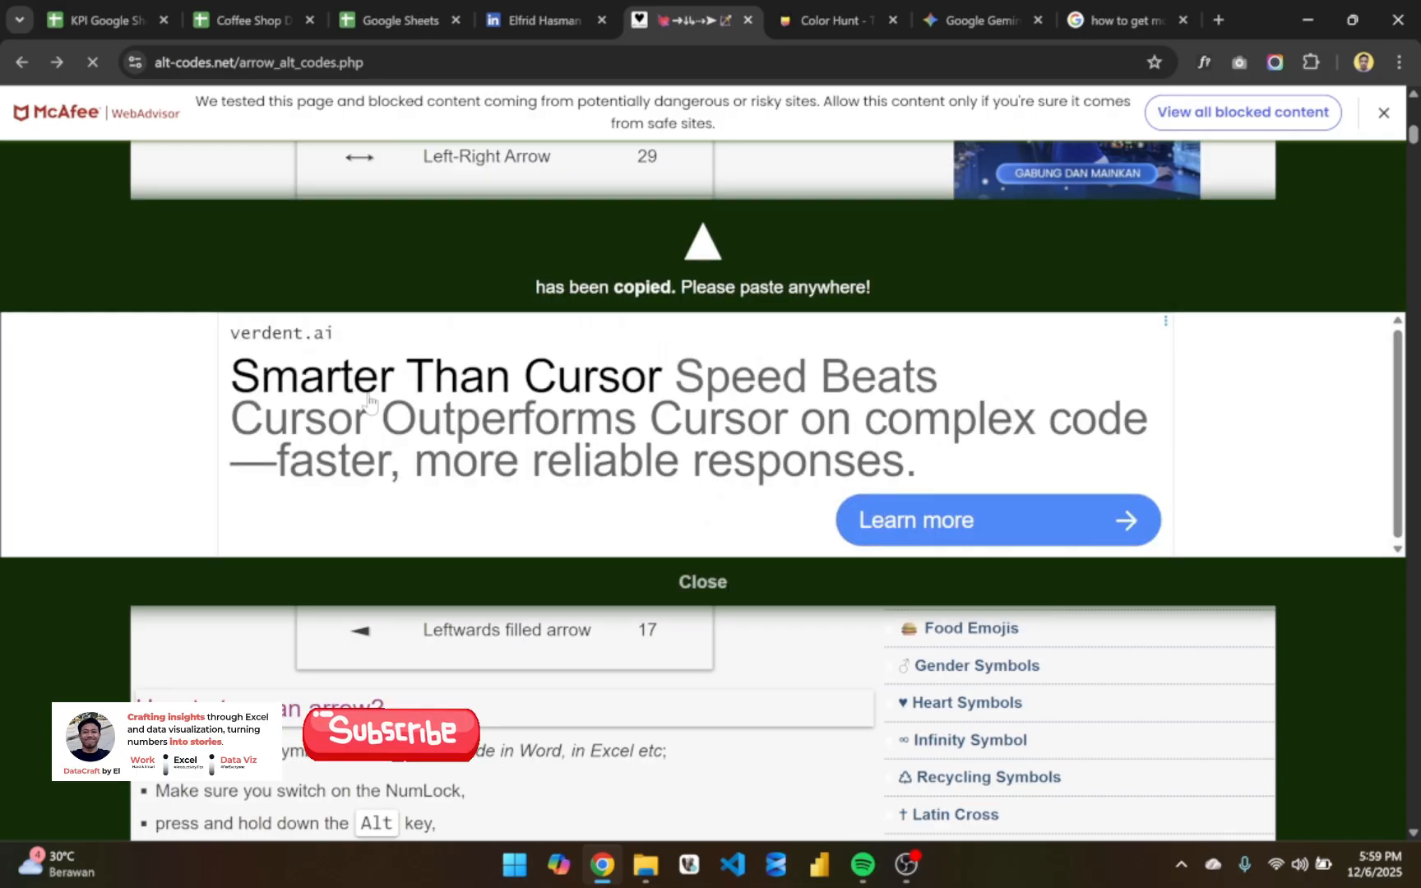
left_click(693, 590)
left_click(86, 8)
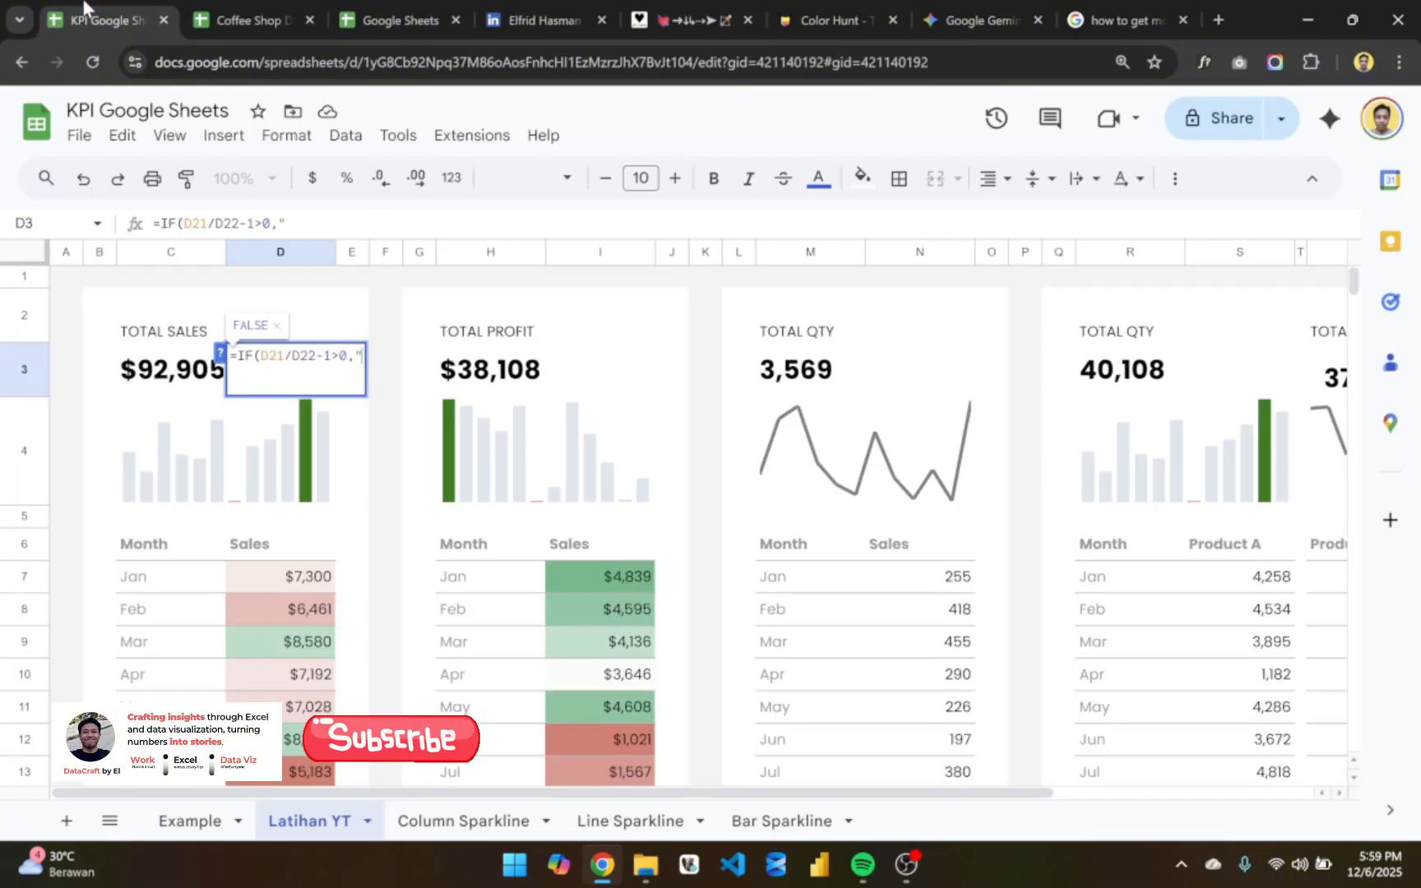
type("▲")
type("\"")
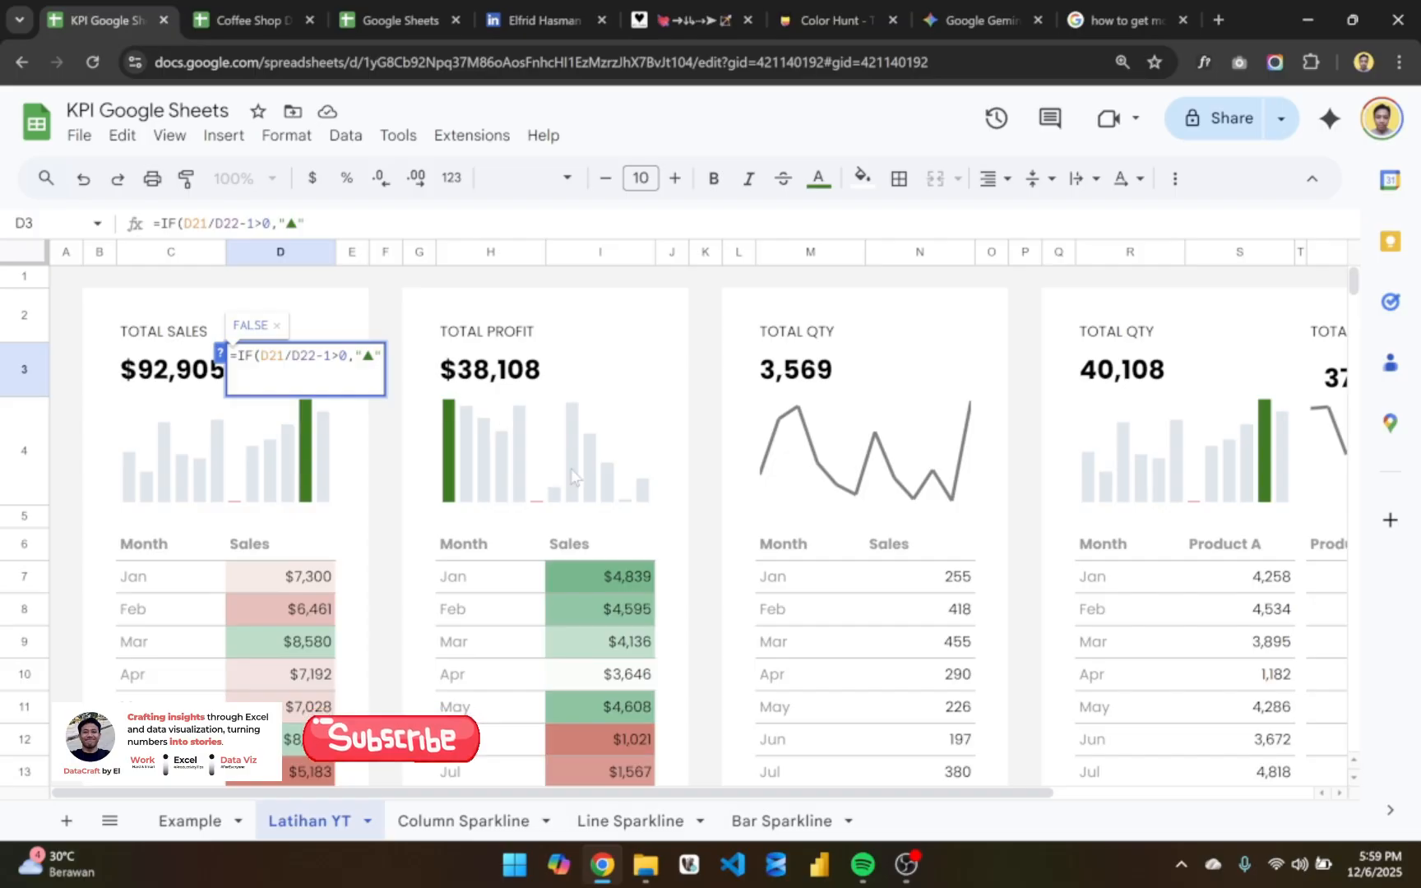
type("&")
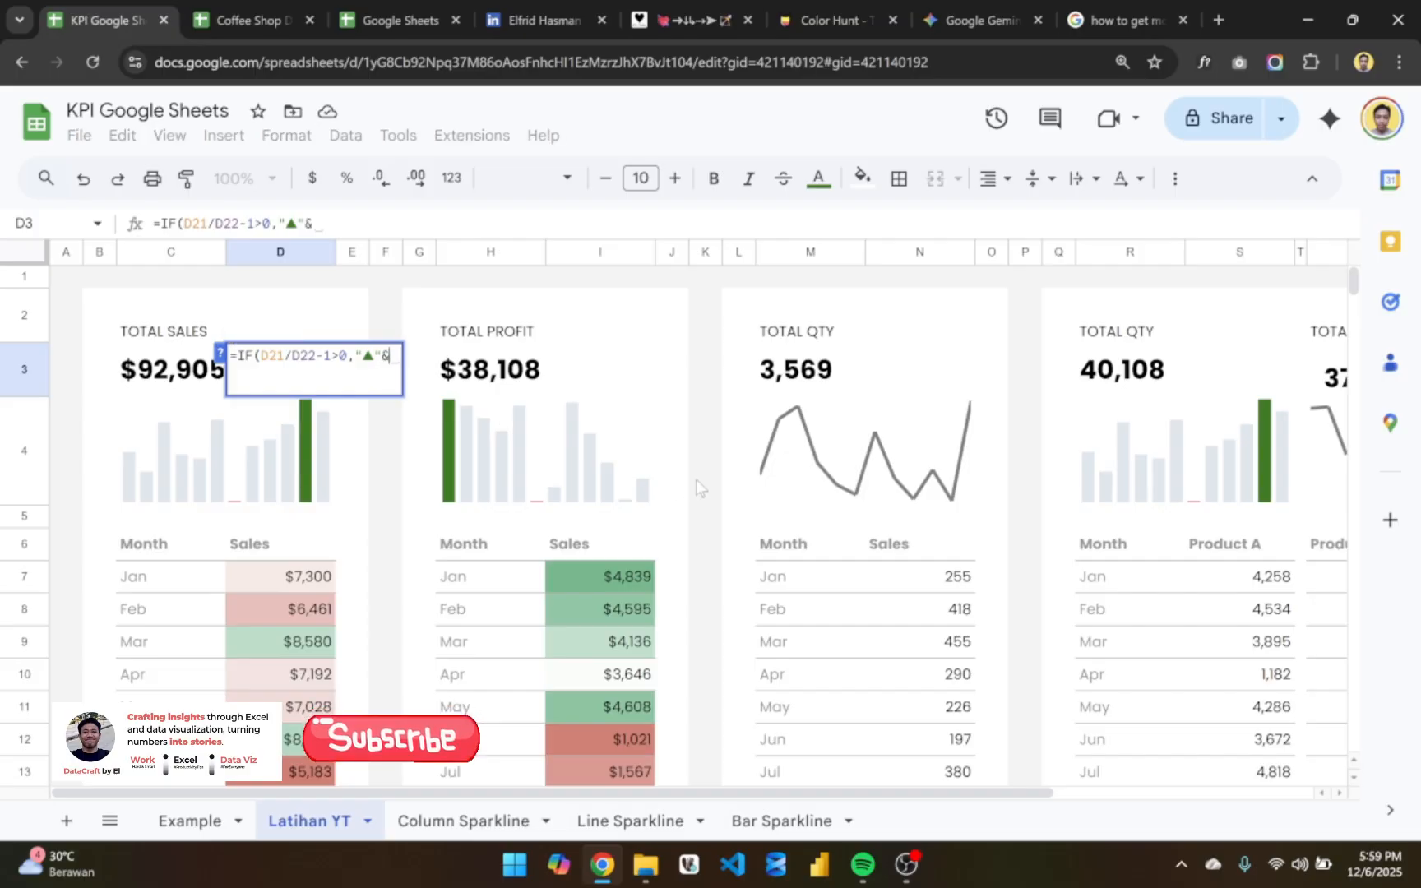
type("TEXT")
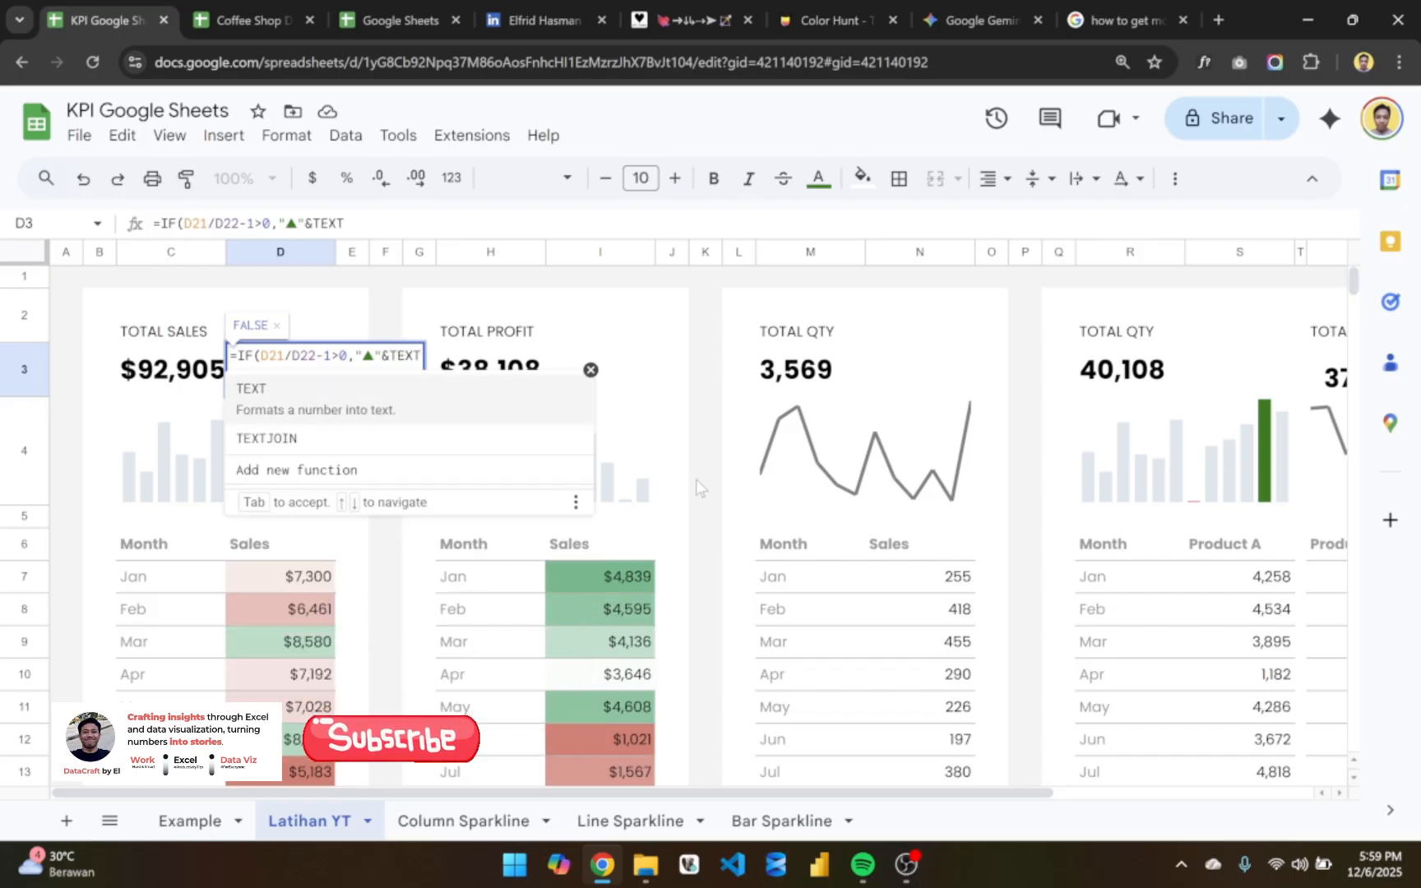
type("(")
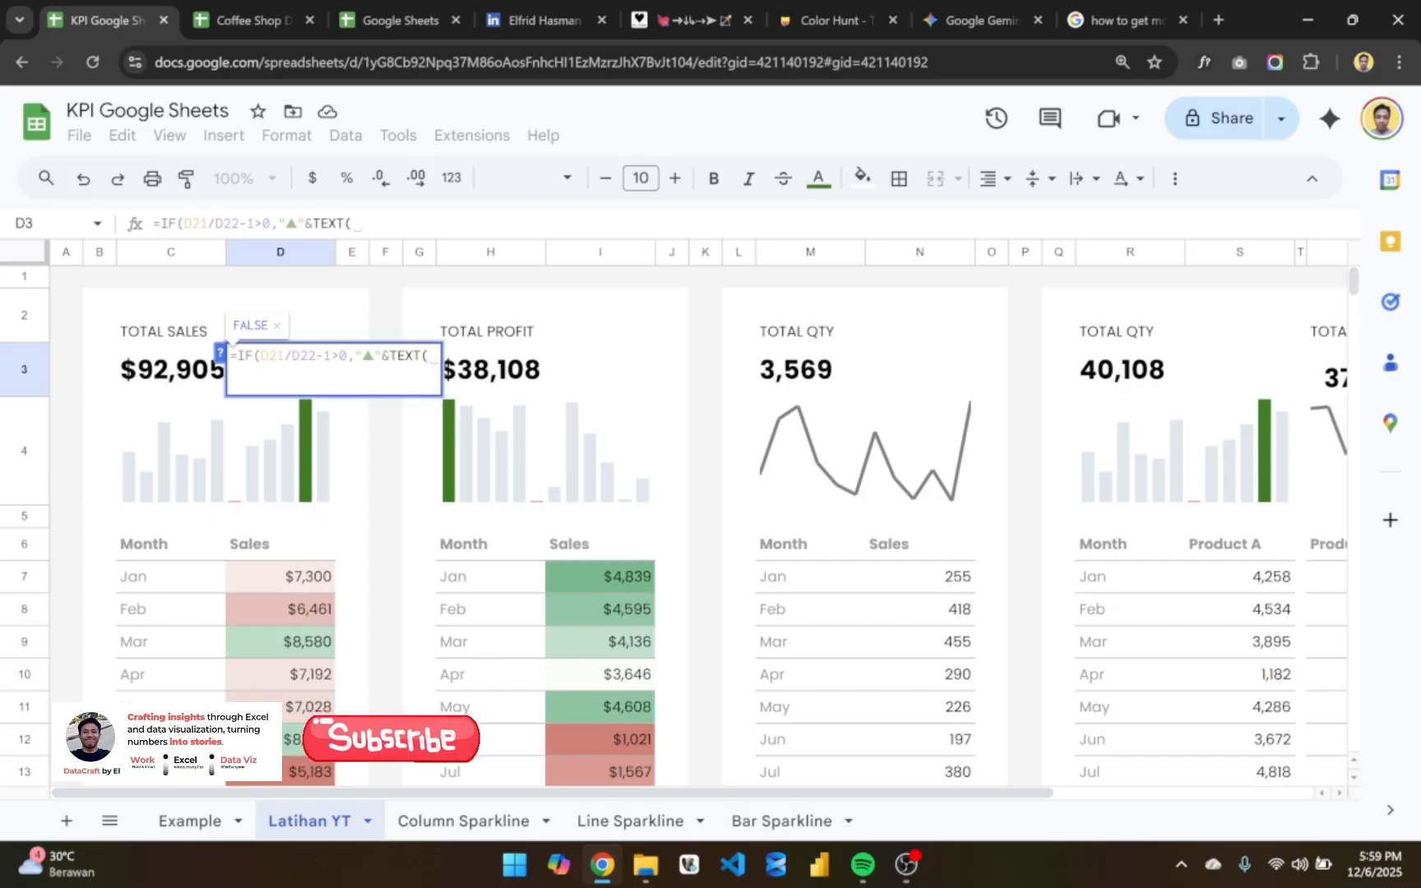
- Extend the true result in the D3 formula with &TEXT( and a copy of the D21/D22-1 expression as its number
left_click_drag(330, 356, 262, 355)
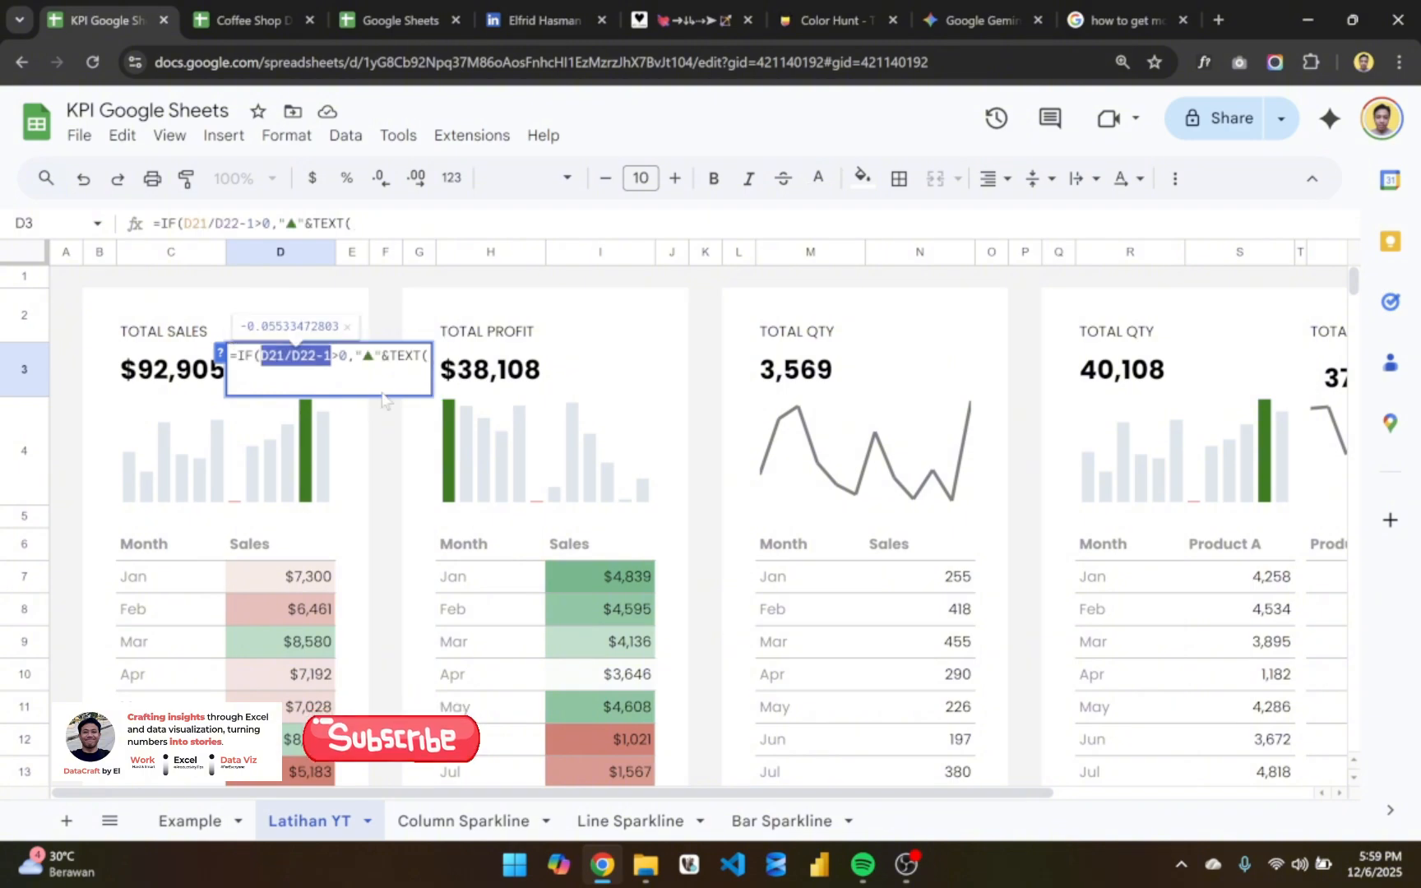
key("ctrl+c")
key("End")
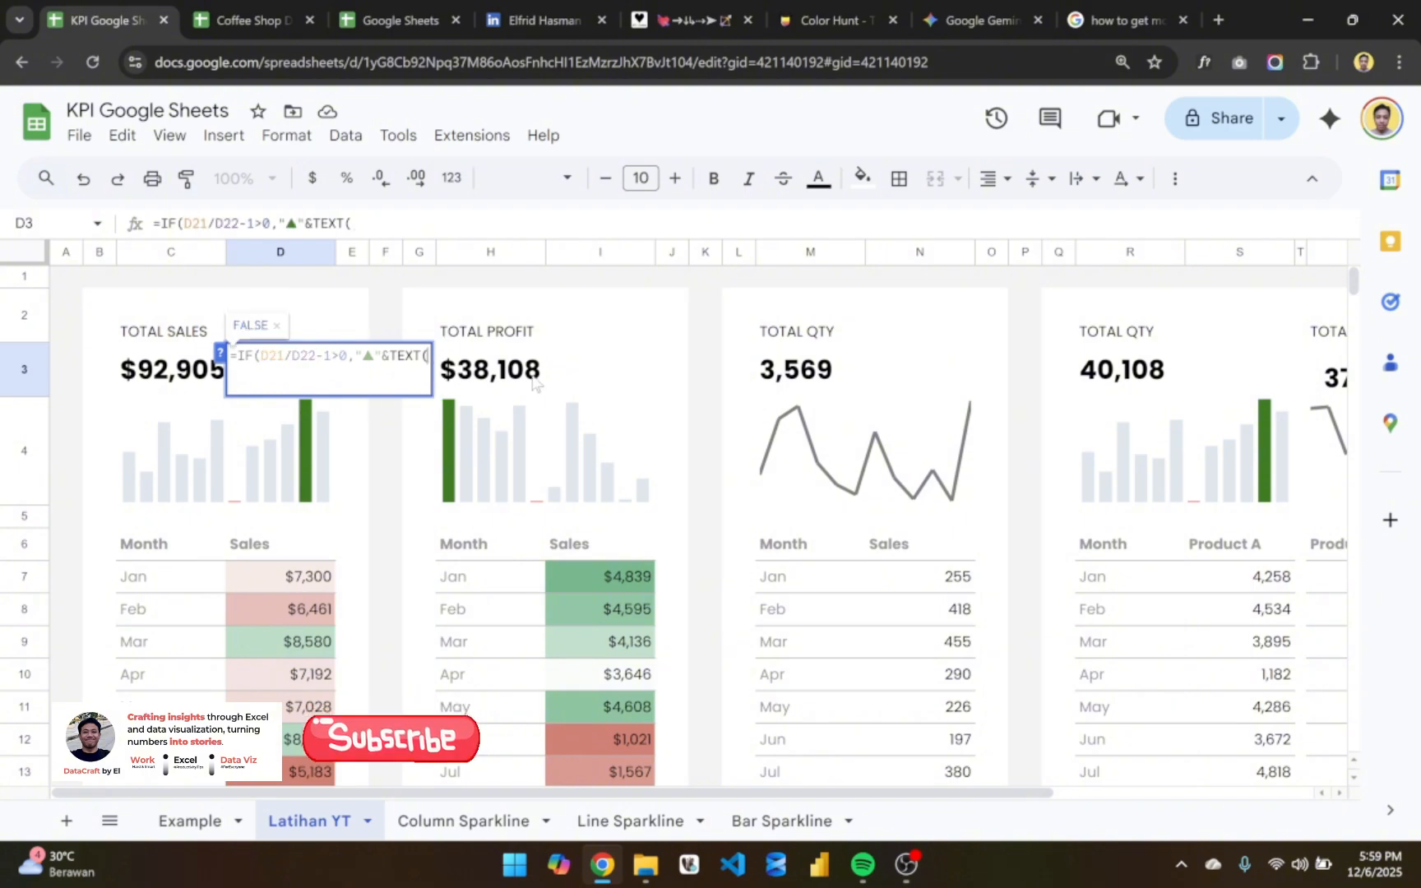
key("ctrl+v")
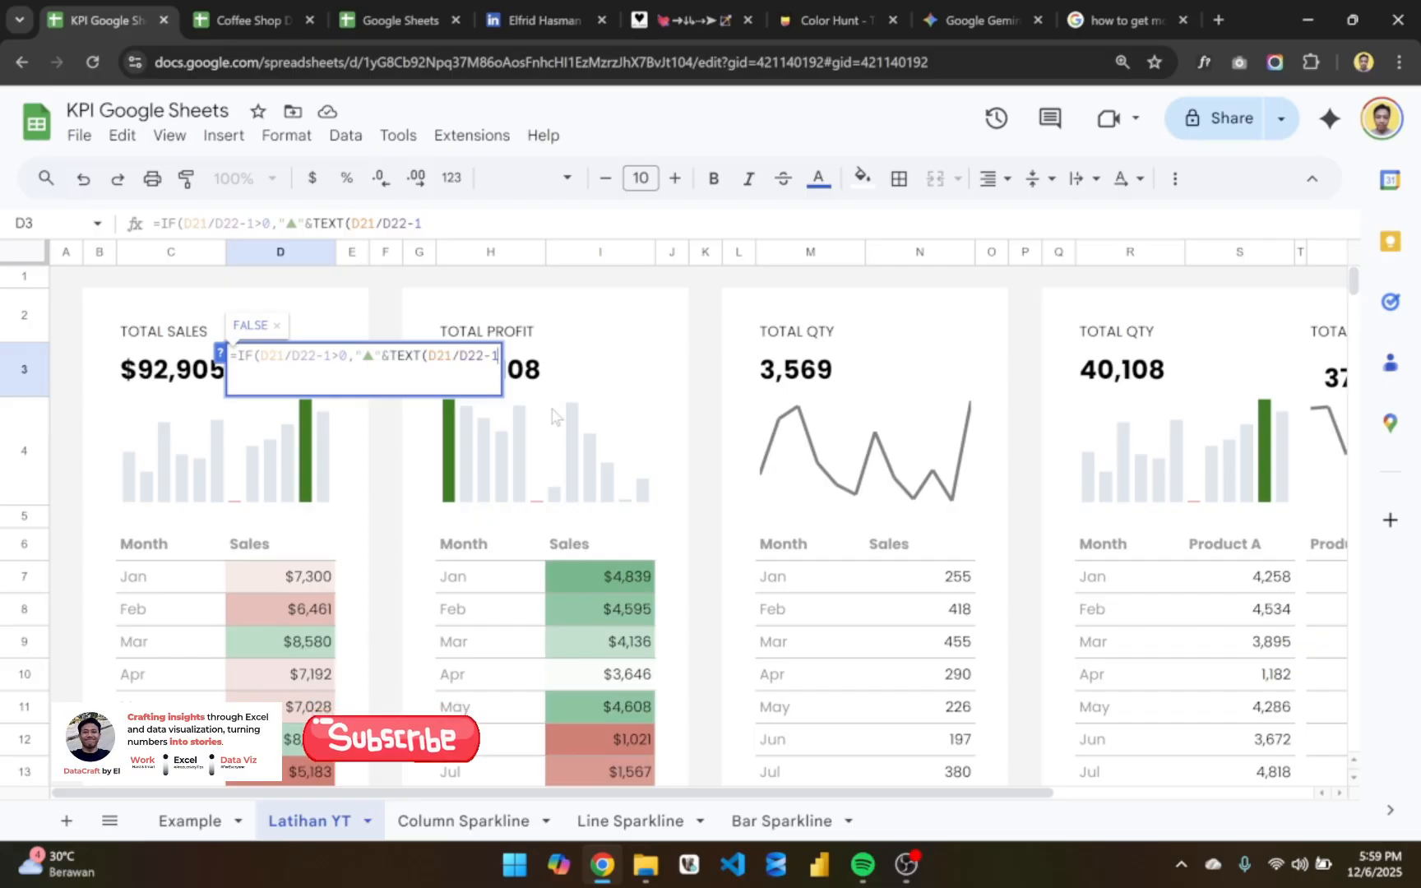
- Give the TEXT function in D3 the number format "0.00%" and close its parenthesis
type(", ")
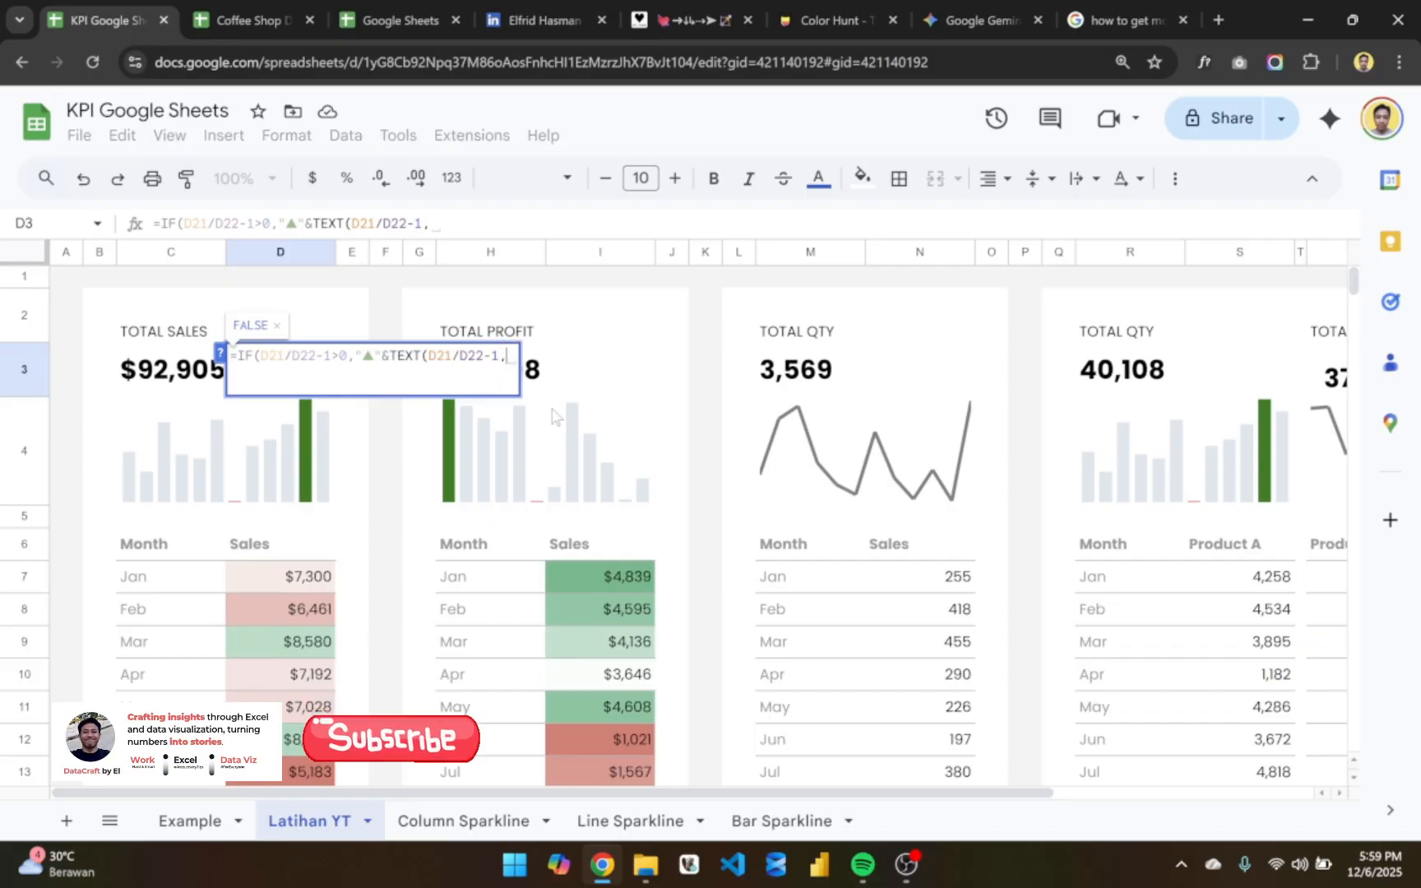
type("\"")
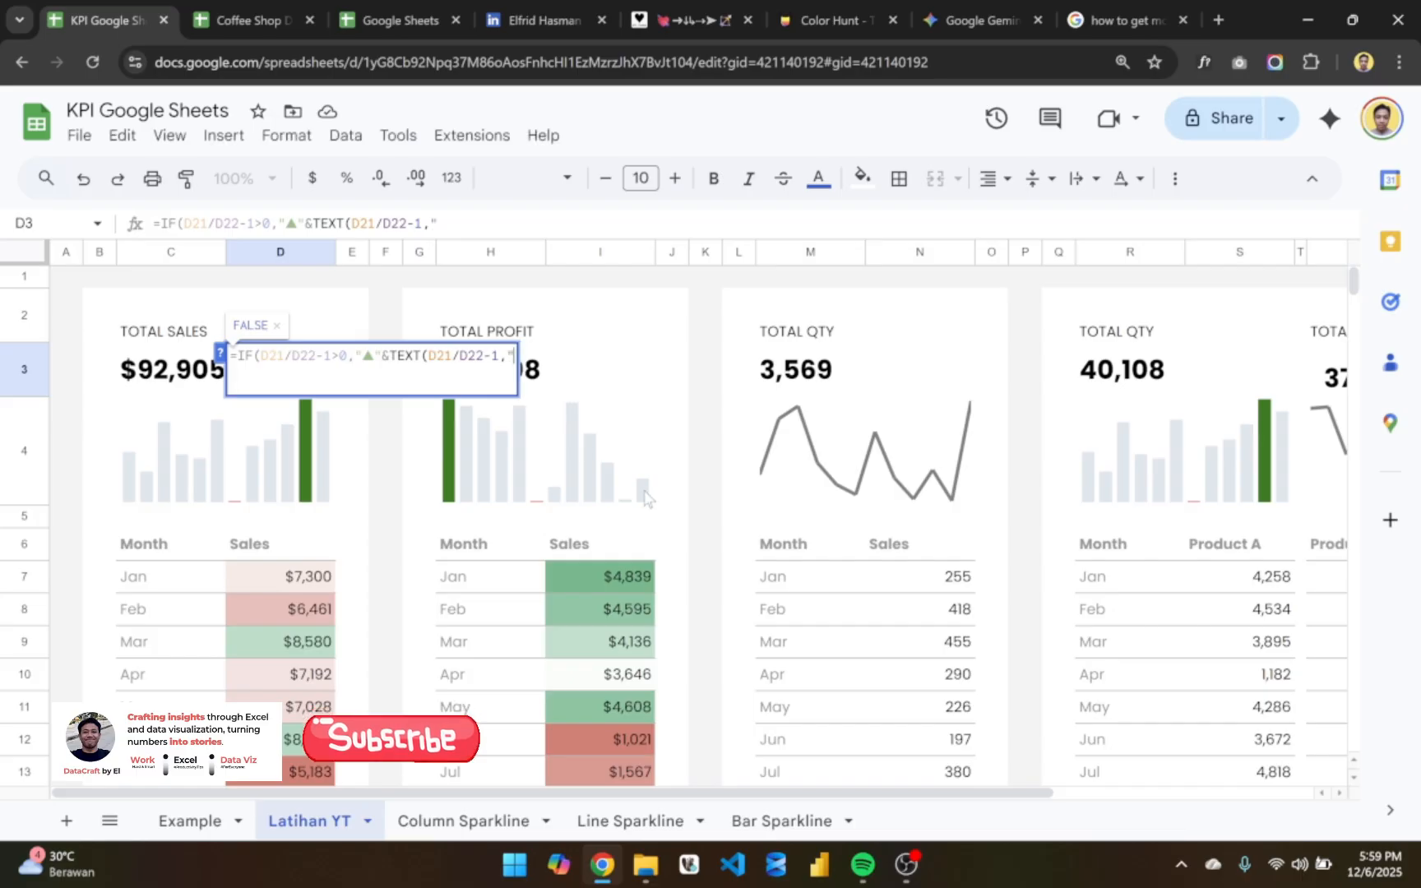
type("0.00")
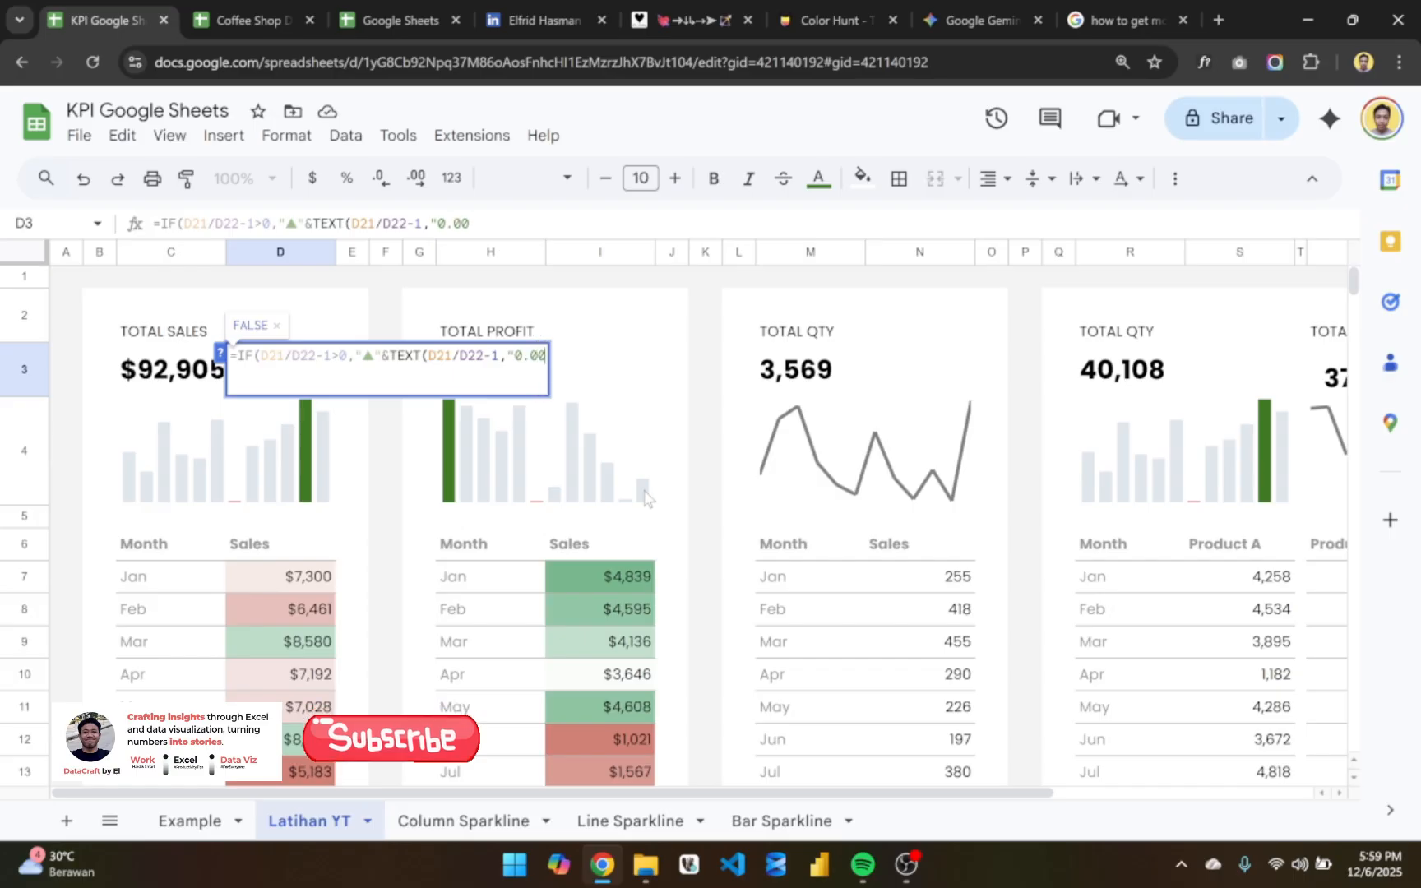
type("%\",")
key("BackSpace")
type(")")
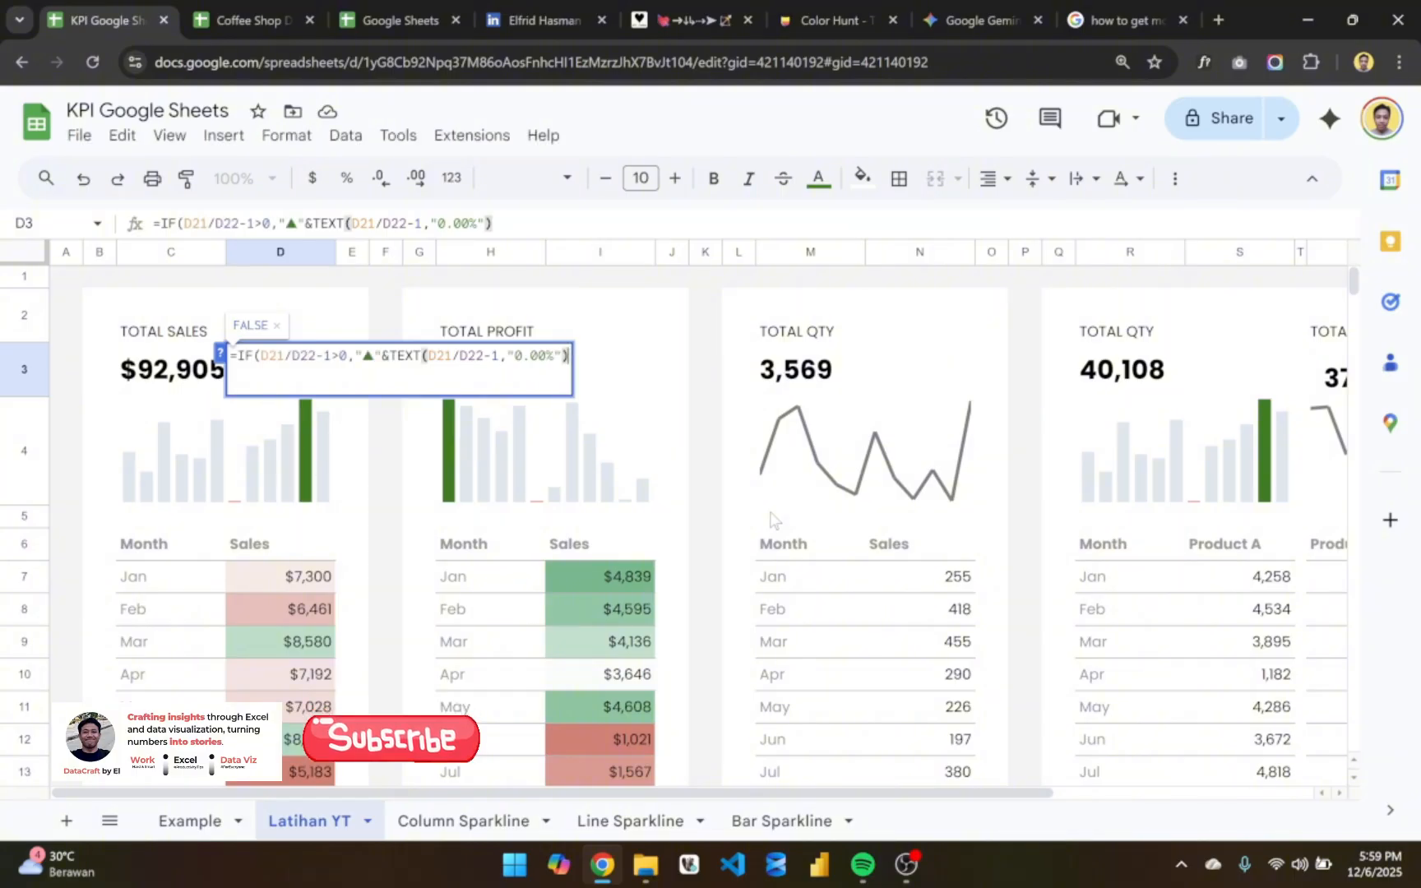
type(",")
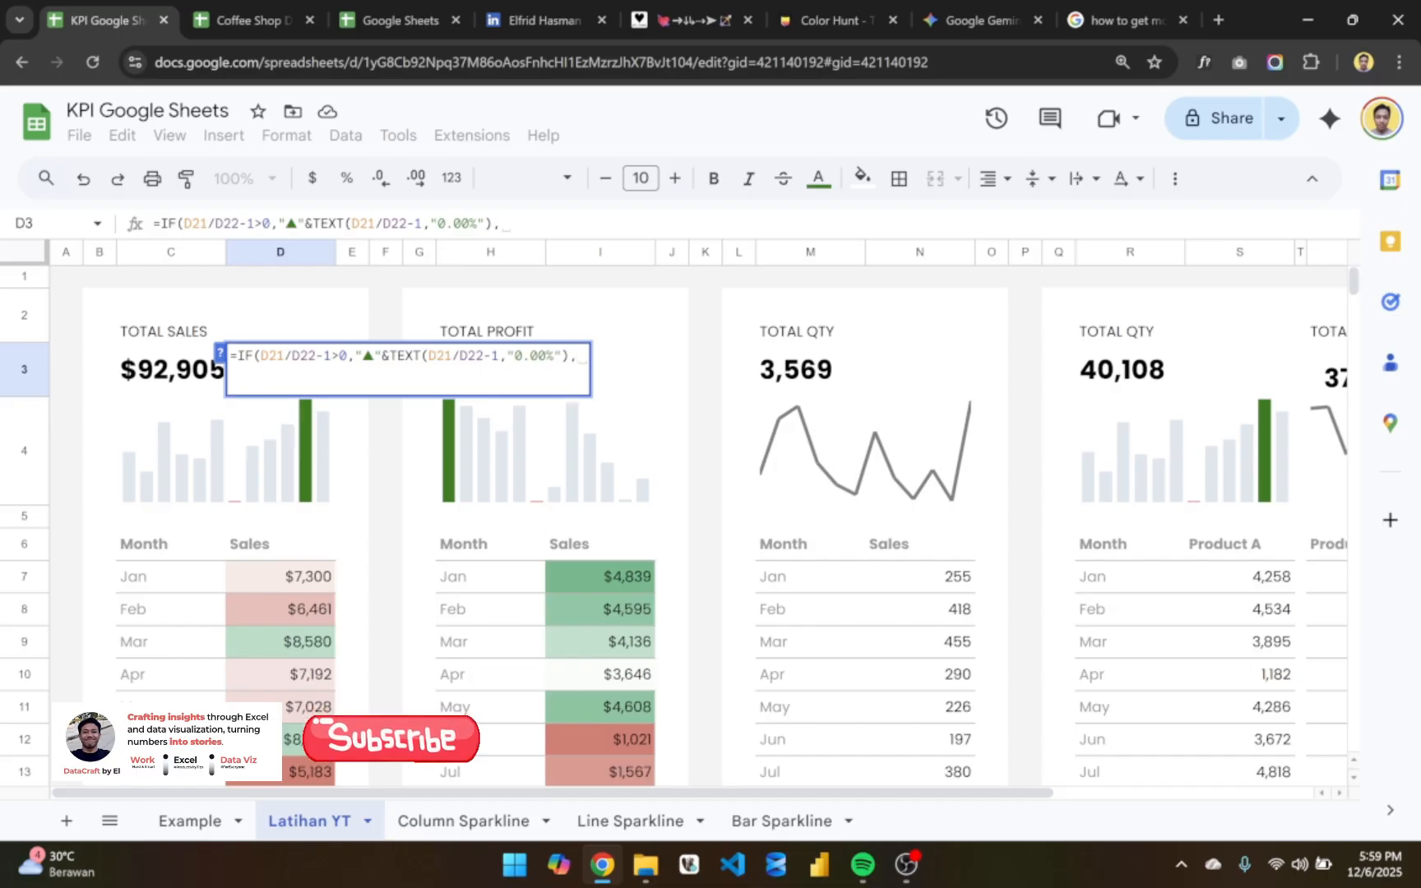
- Add a false result to the D3 formula by duplicating "▲"&TEXT(D21/D22-1,"0.00%") after a comma
left_click_drag(569, 361, 362, 377)
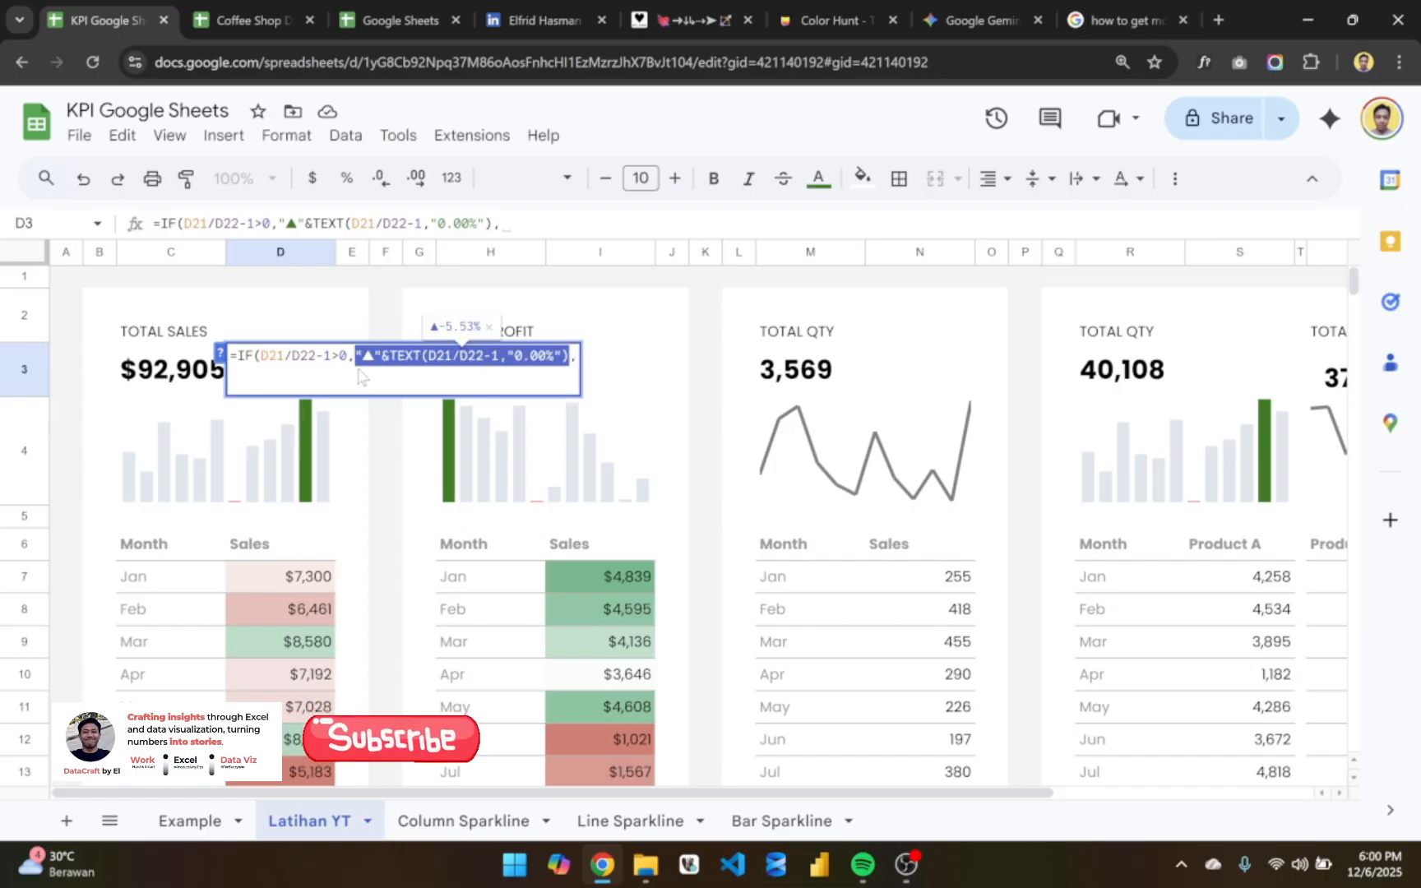
key("ctrl+c")
key("End")
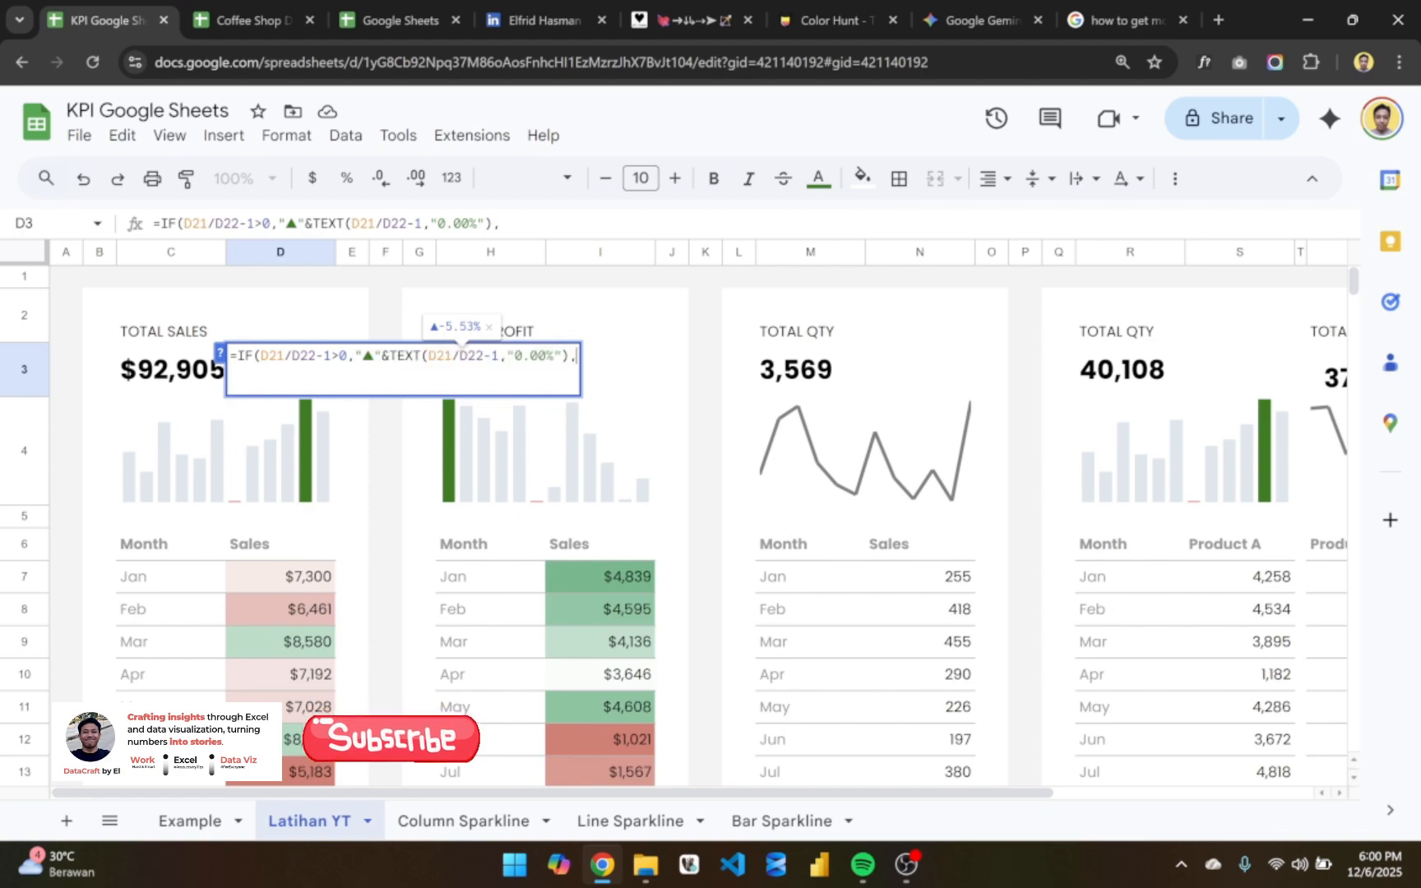
key("ctrl+v")
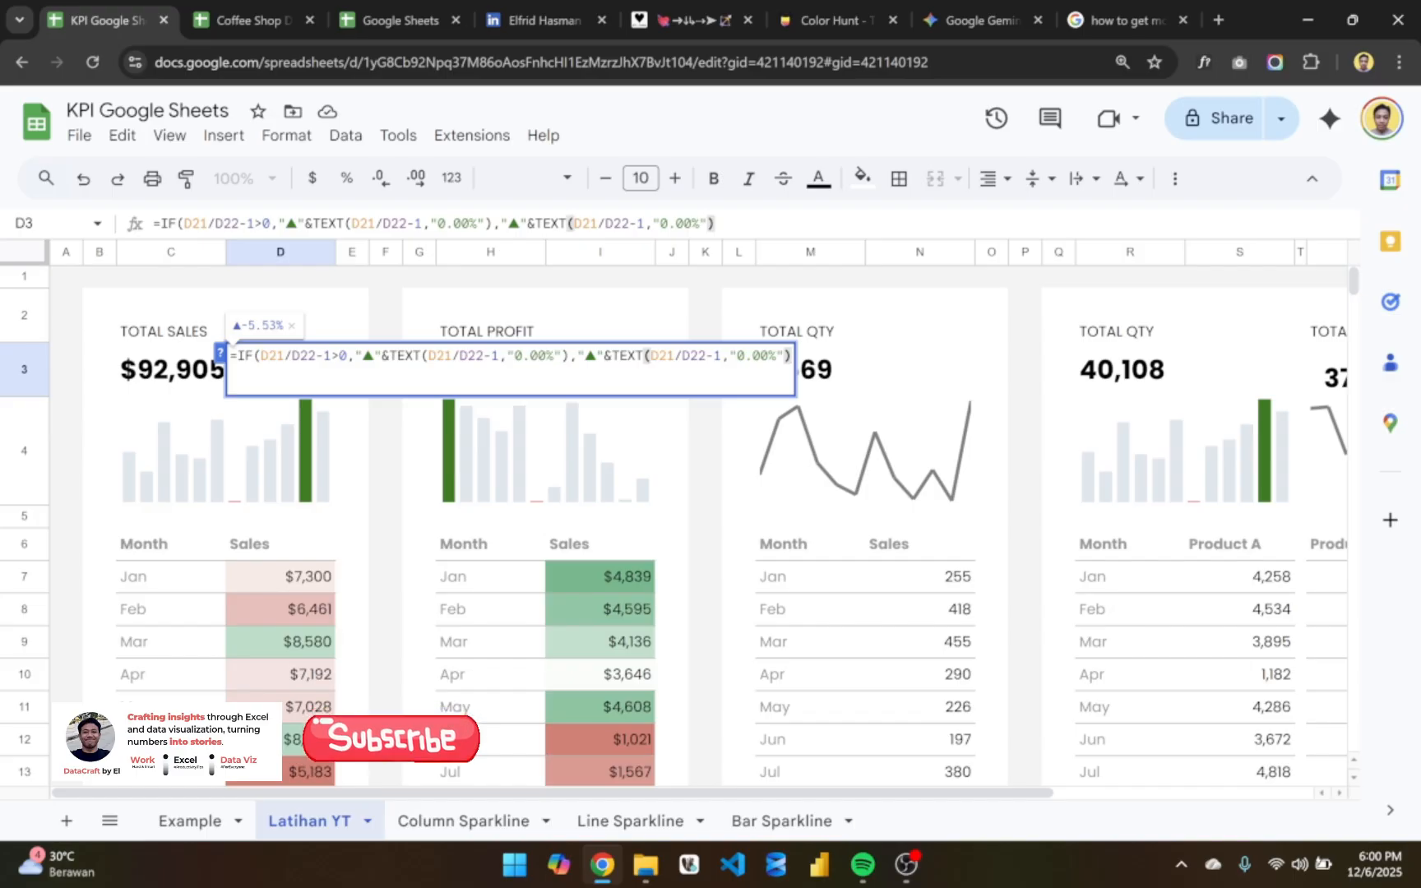
- Replace the arrow in the D3 formula's false result with the downwards filled arrow "▼" copied from alt-codes.net, and commit the formula
key("shift+Right")
left_click(395, 355)
double_click(590, 355)
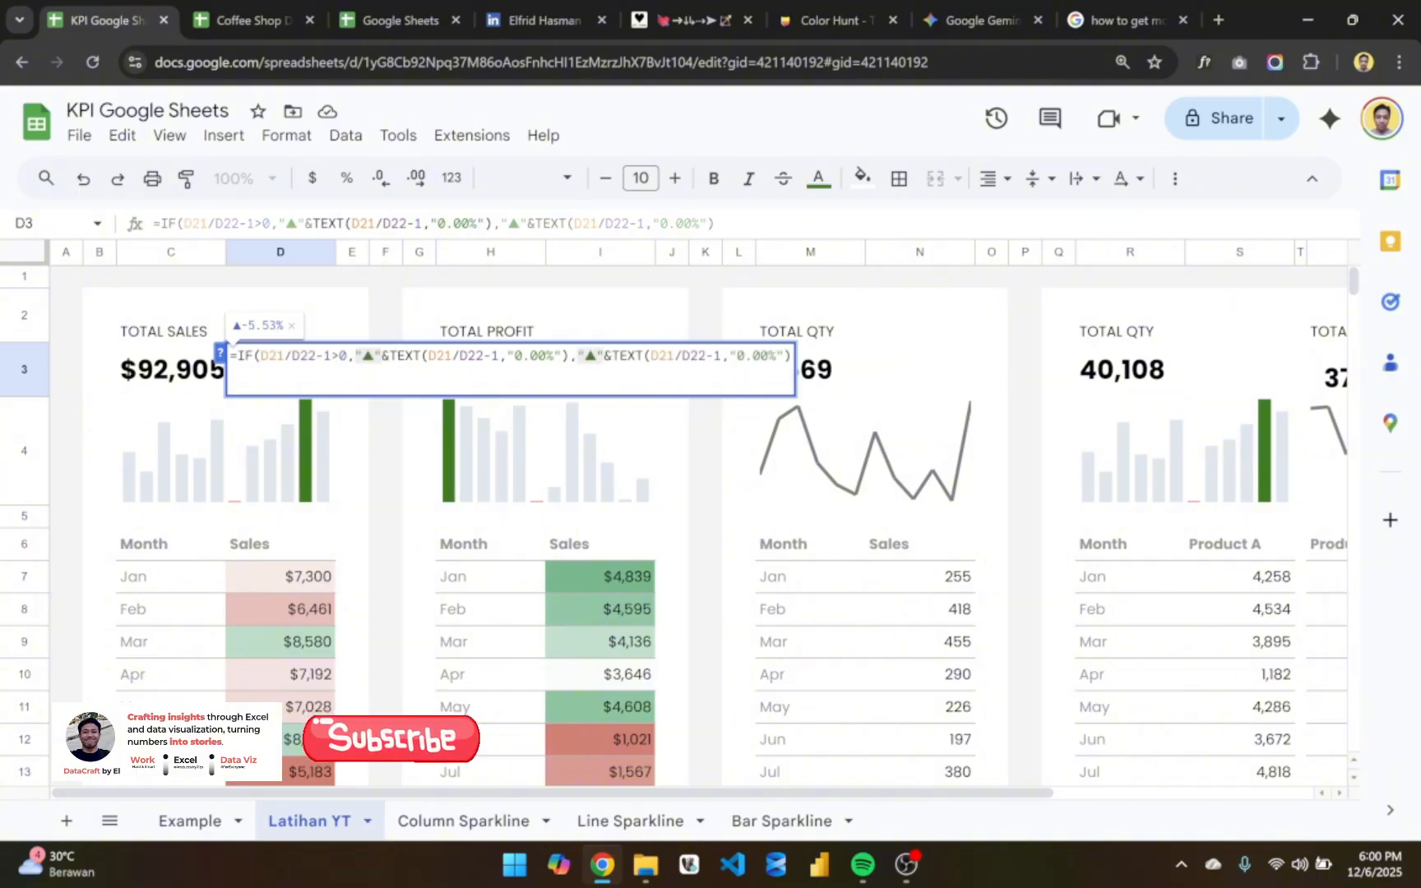
left_click(694, 10)
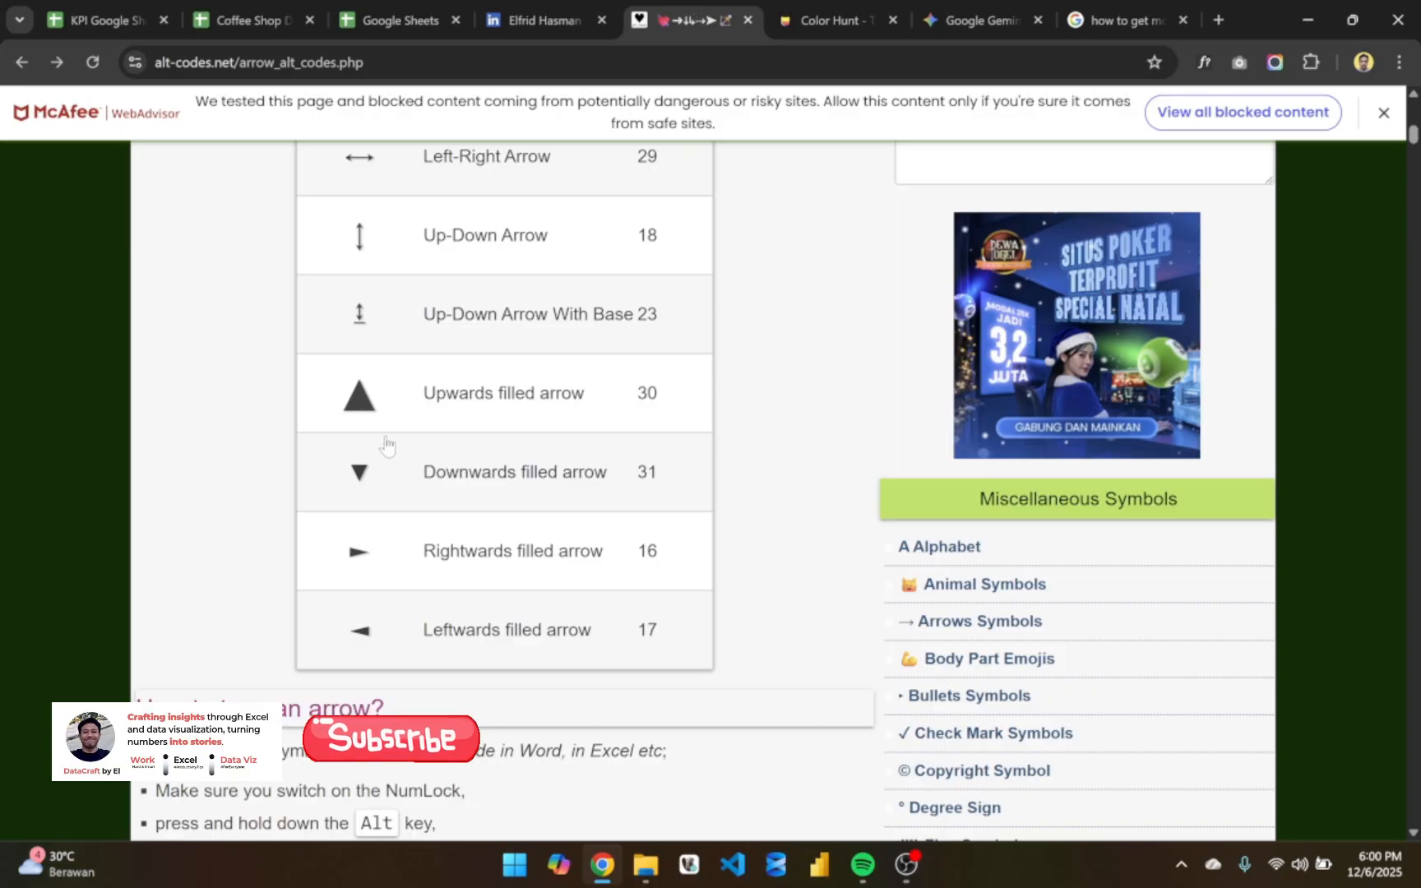
left_click(364, 480)
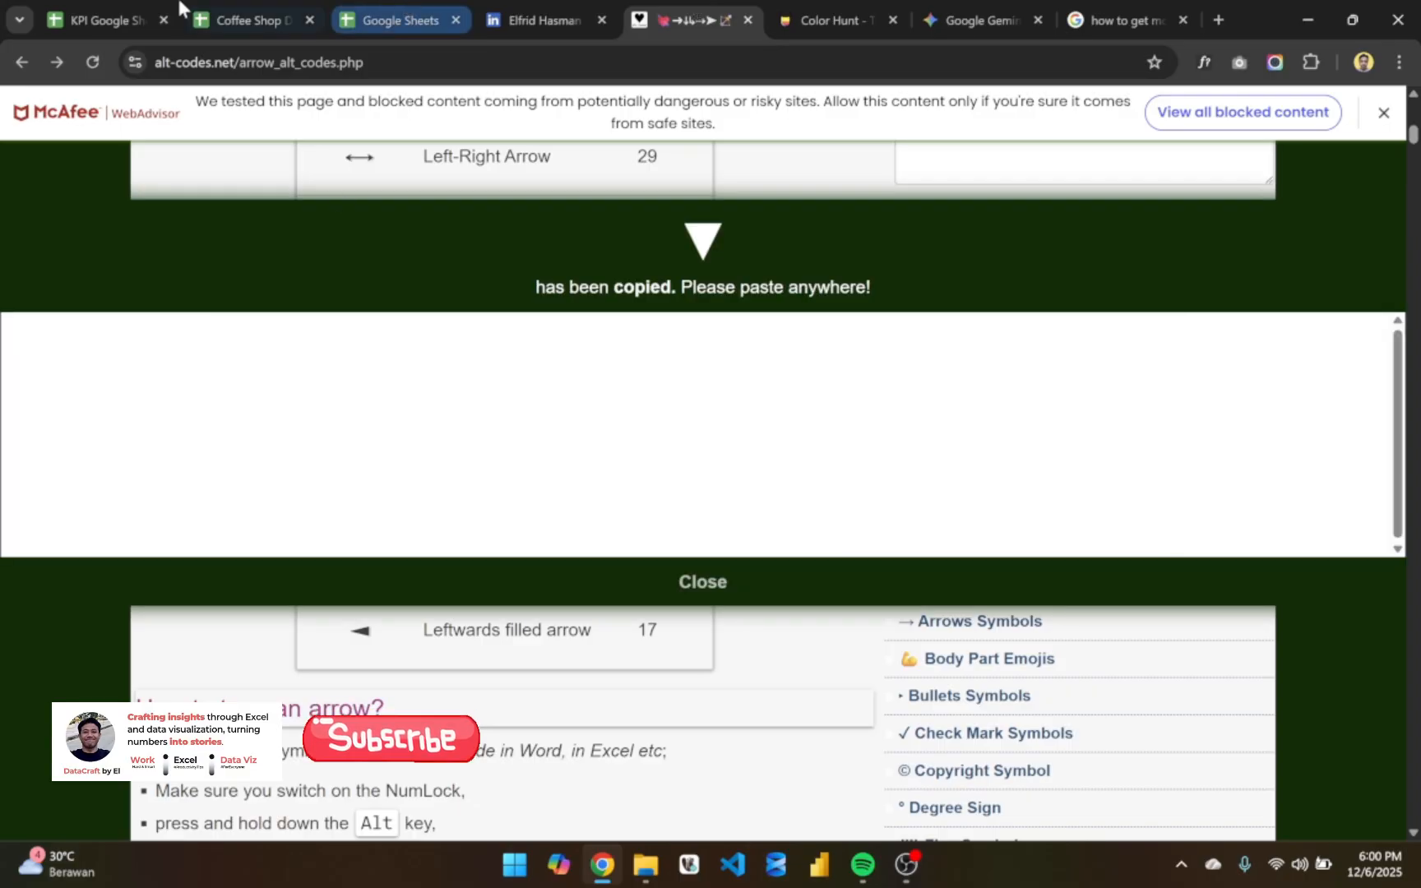
left_click(107, 20)
key("BackSpace")
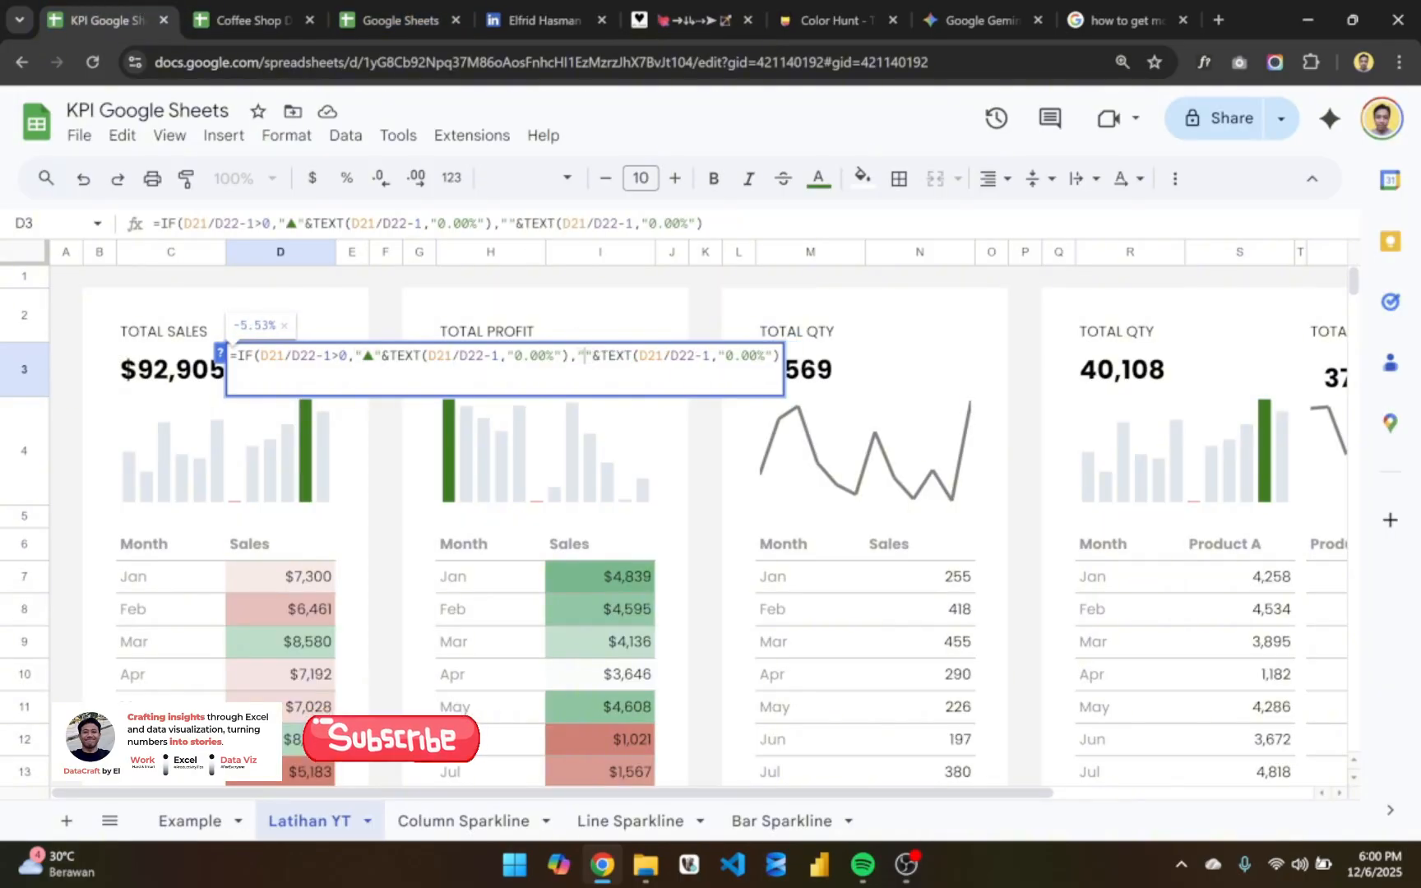
key("ctrl+v")
key("Return")
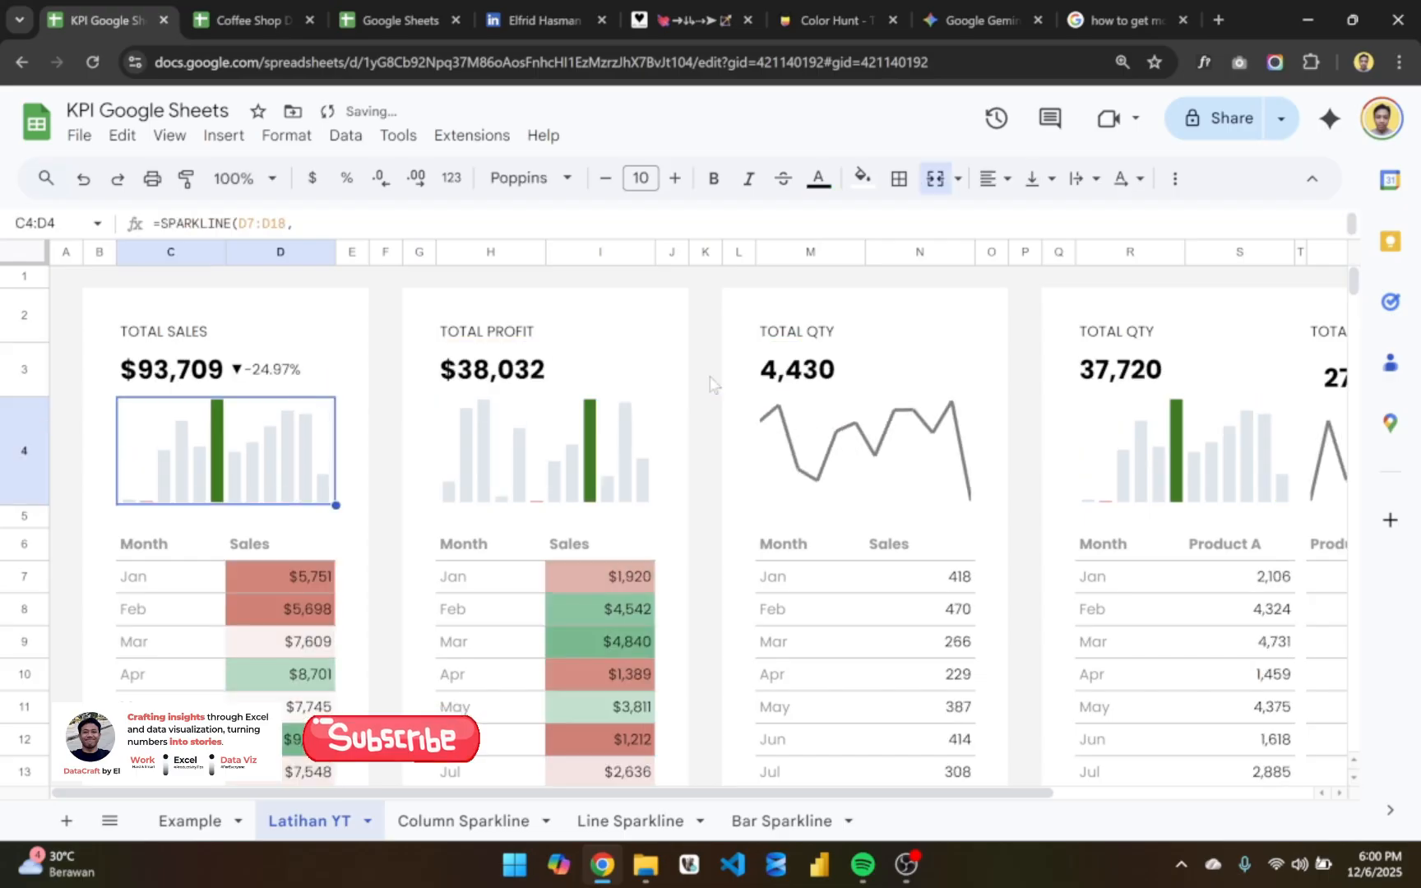
- Align the month-over-month percentage in D3 of the Total Sales card to the right
left_click(268, 374)
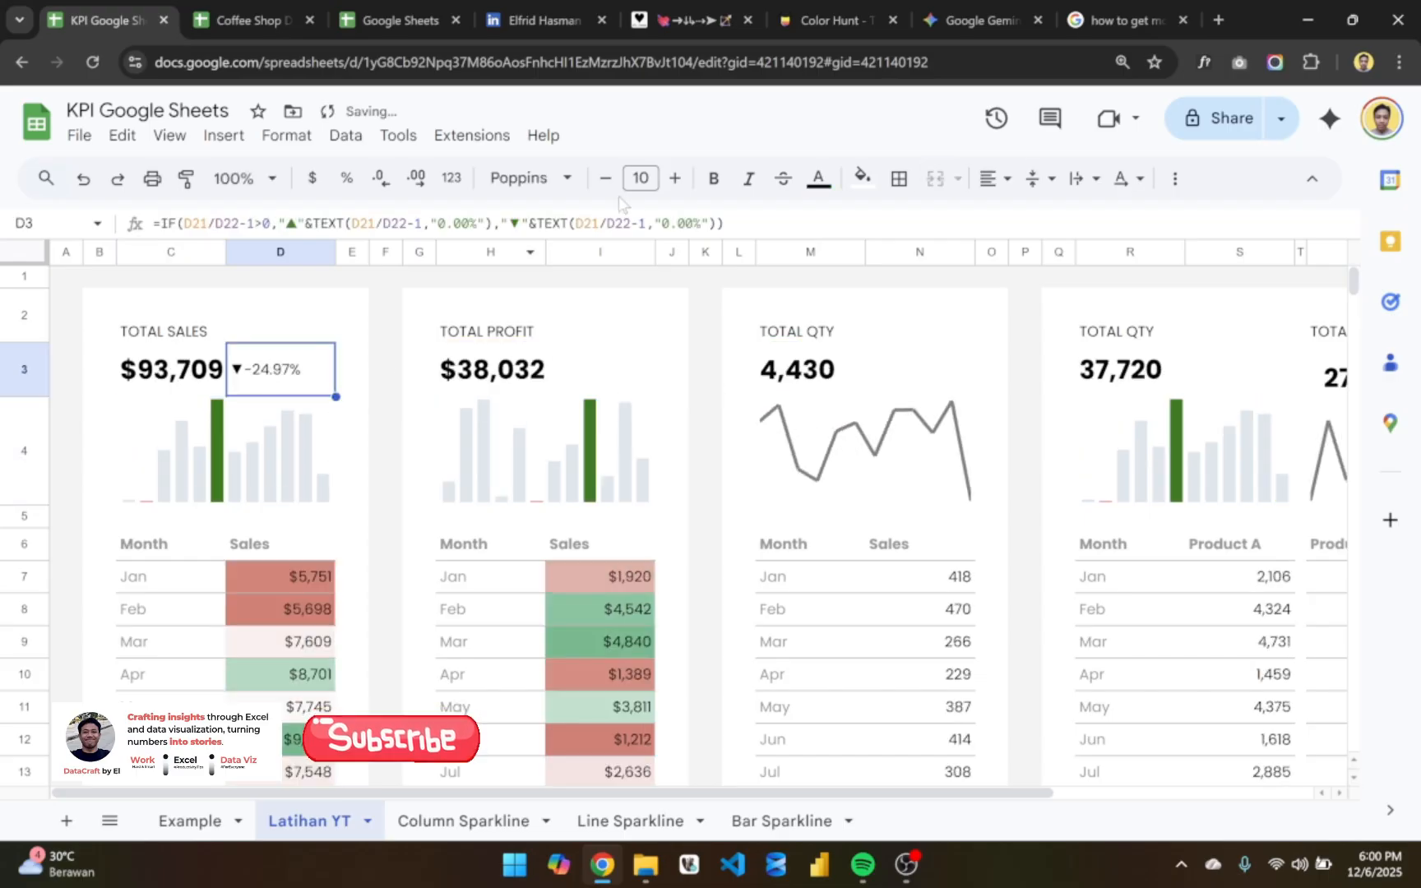
left_click(991, 179)
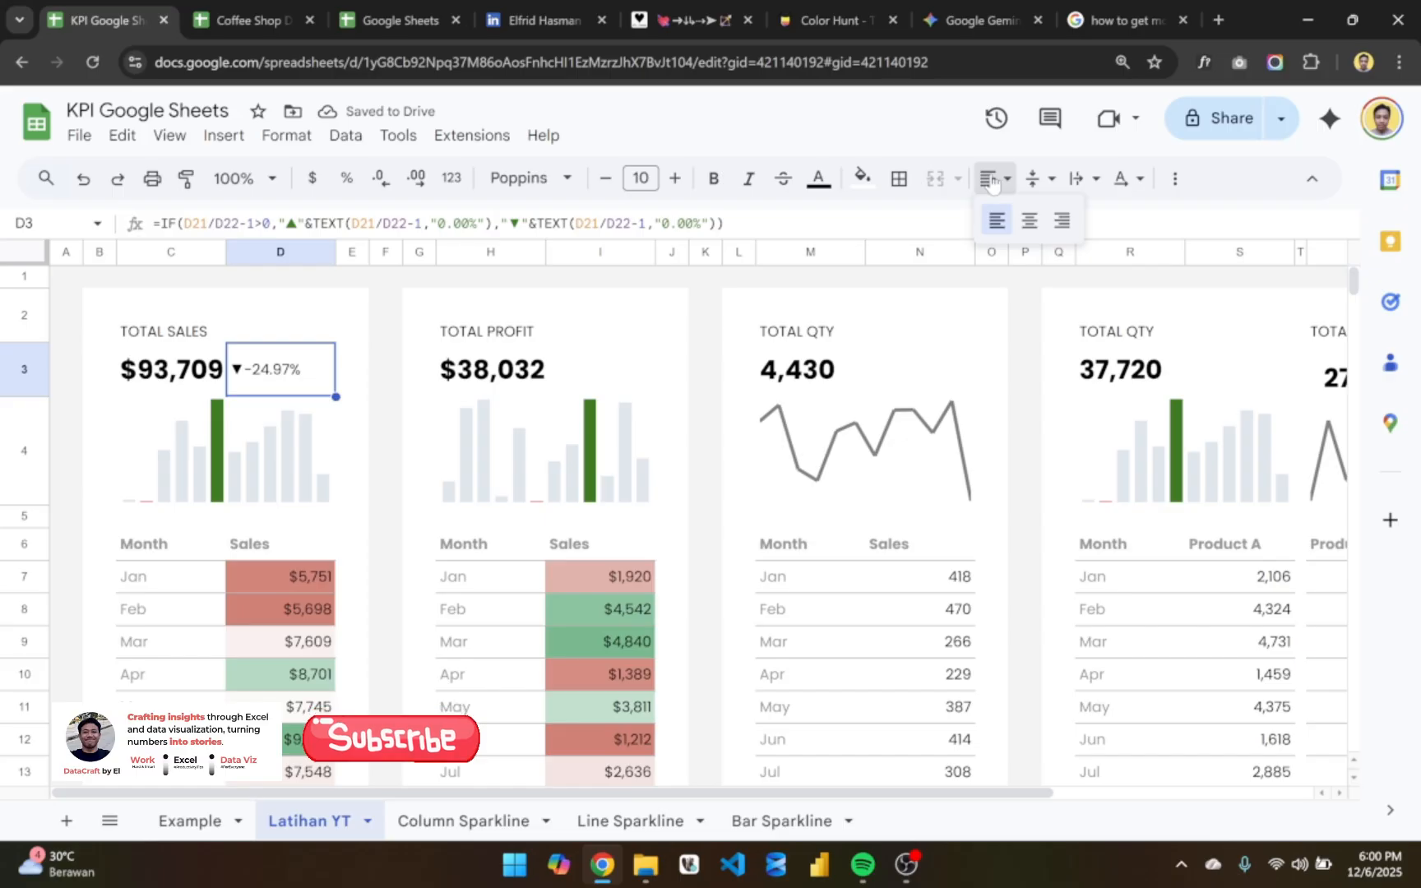
left_click(1046, 181)
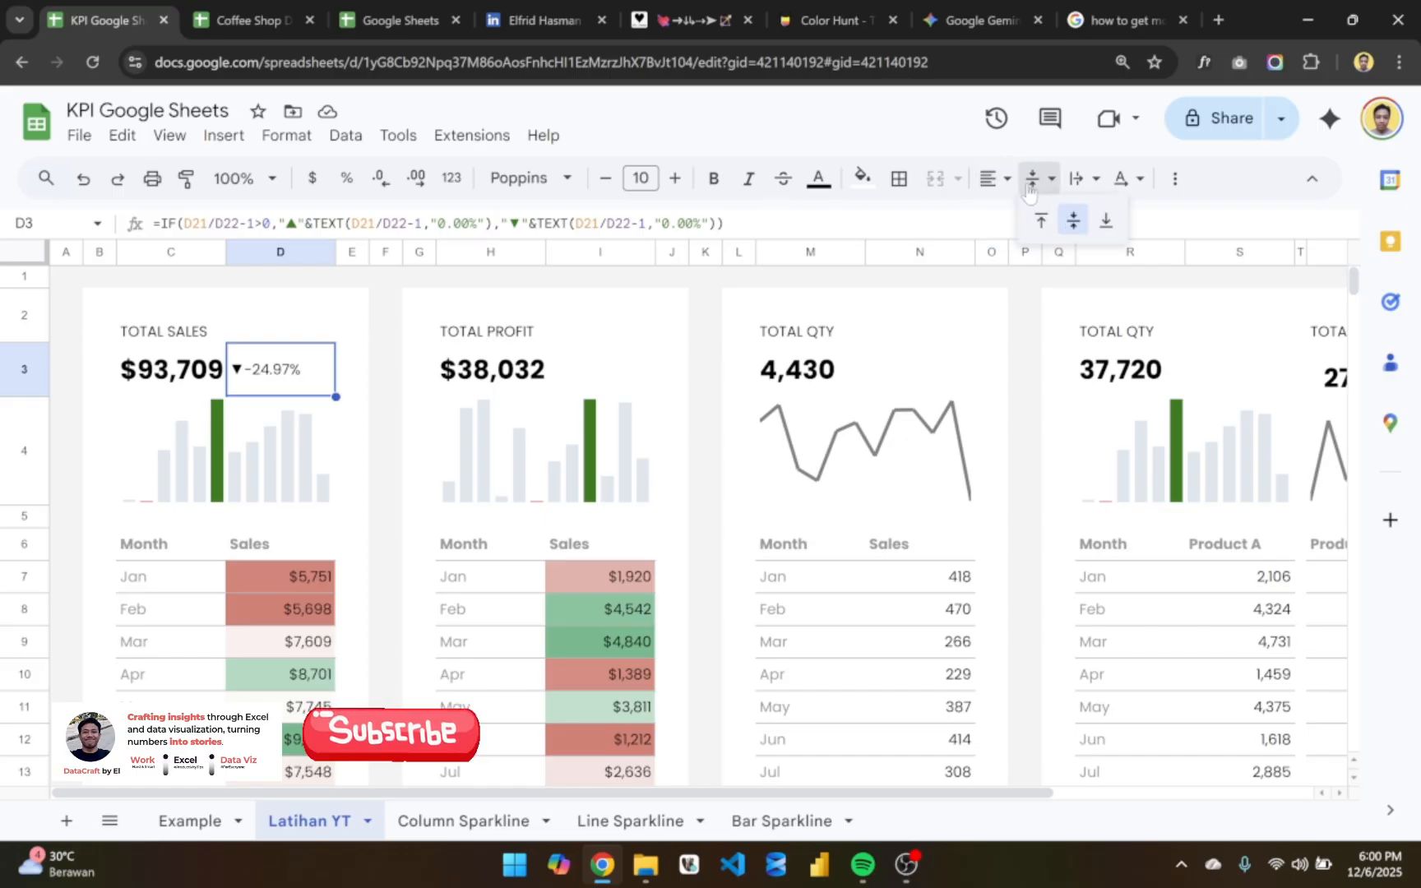
left_click(1076, 181)
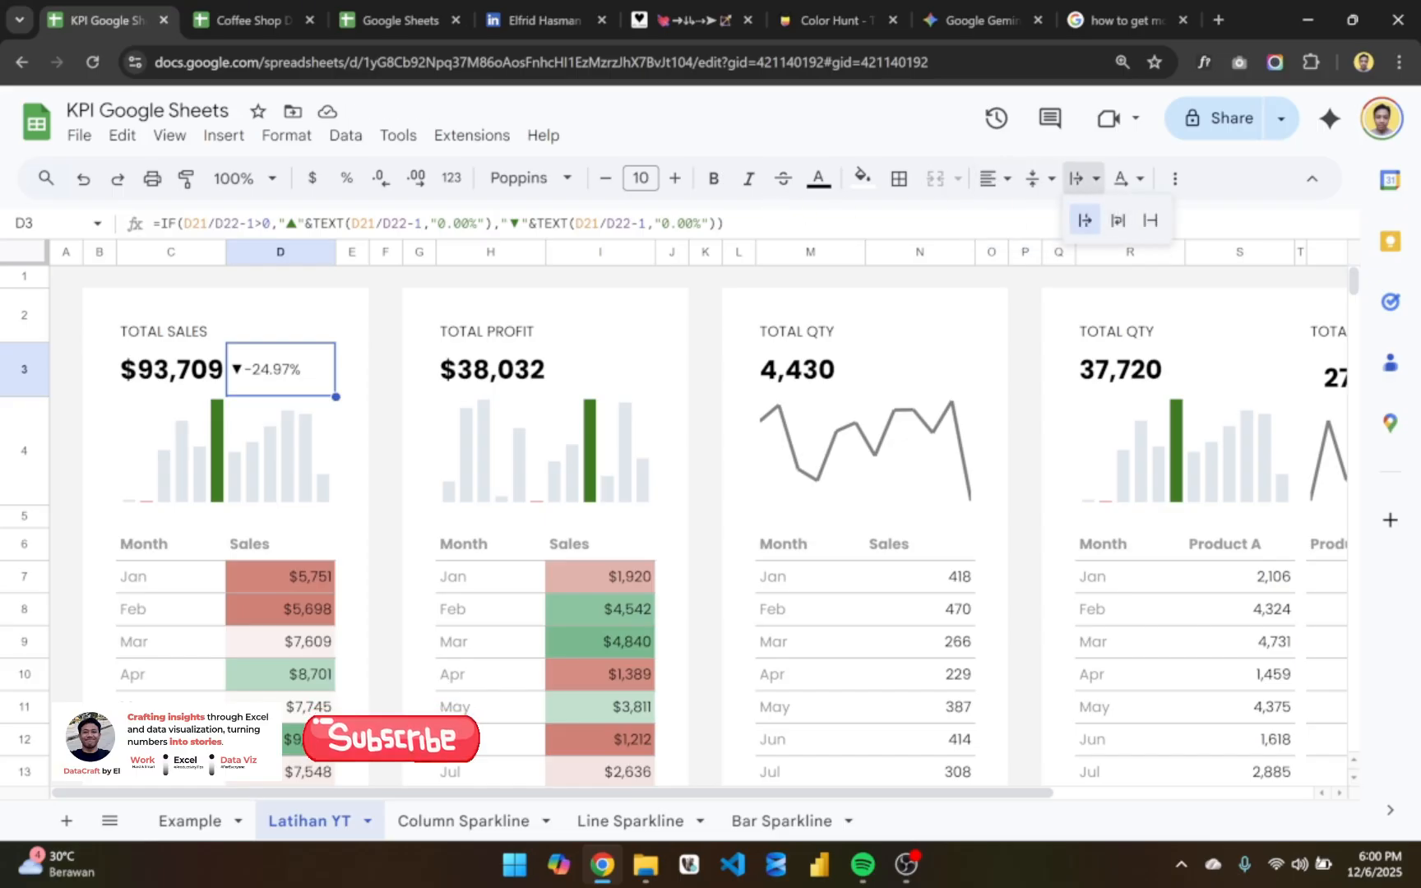
left_click(991, 179)
left_click(991, 179)
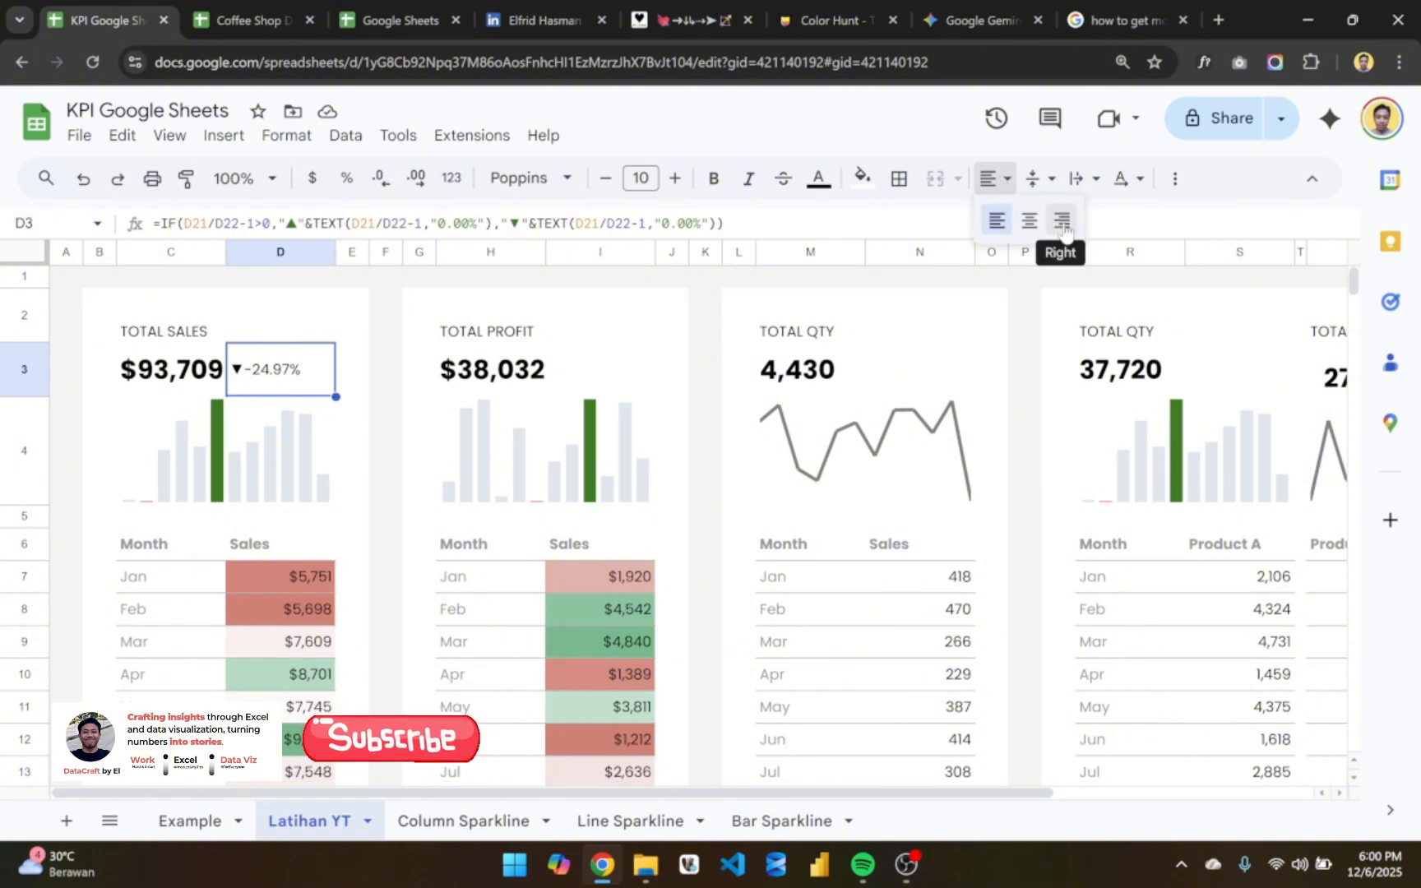
left_click(1063, 222)
left_click(372, 354)
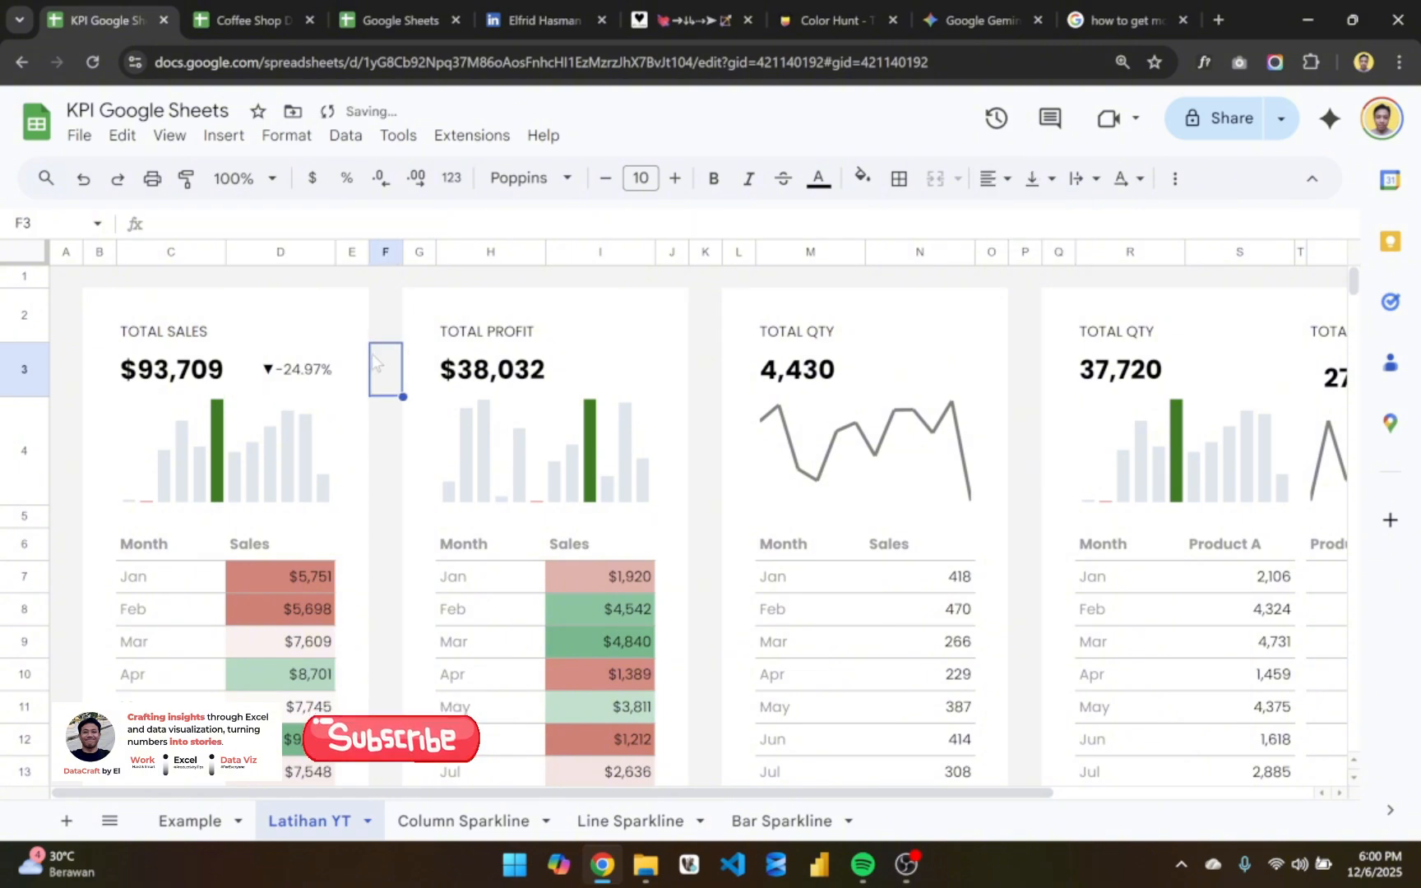
left_click(308, 372)
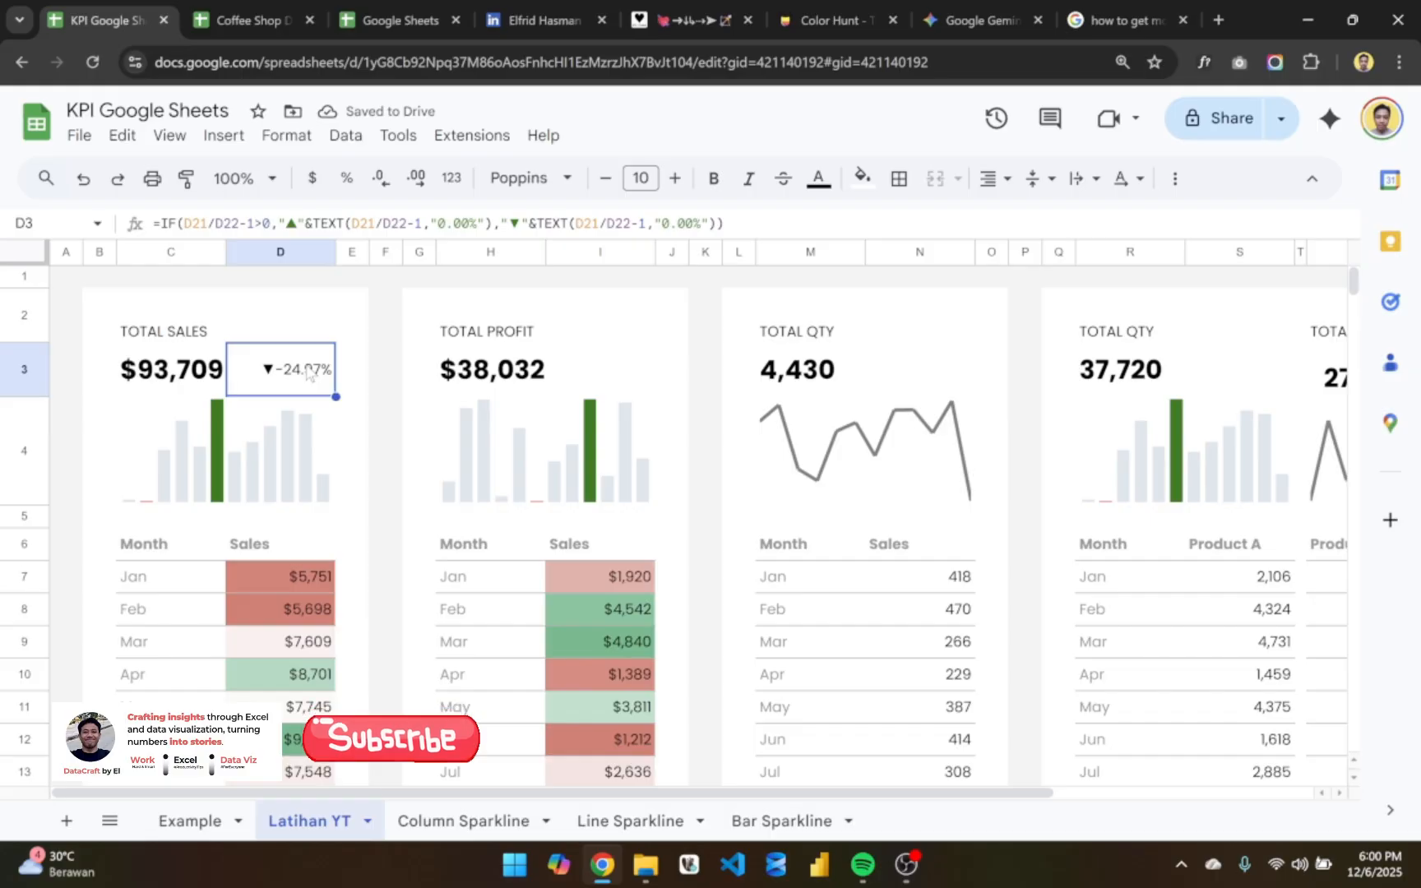
left_click(350, 362)
left_click(308, 372)
left_click(350, 364)
- Append &" MoM" to the true result of the D3 formula, after its TEXT function, and commit it
left_click(298, 380)
double_click(297, 380)
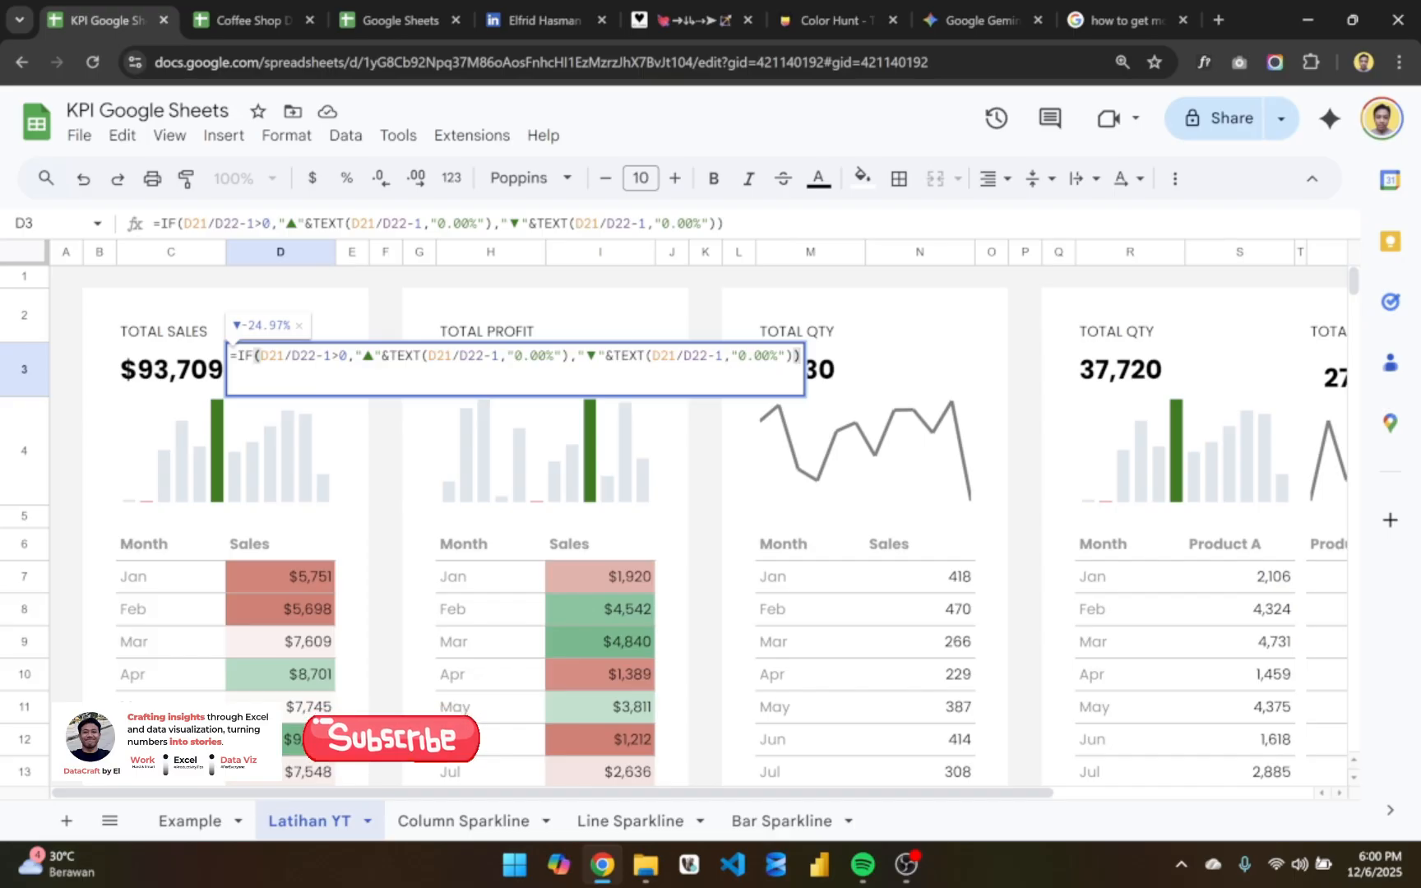
left_click(568, 355)
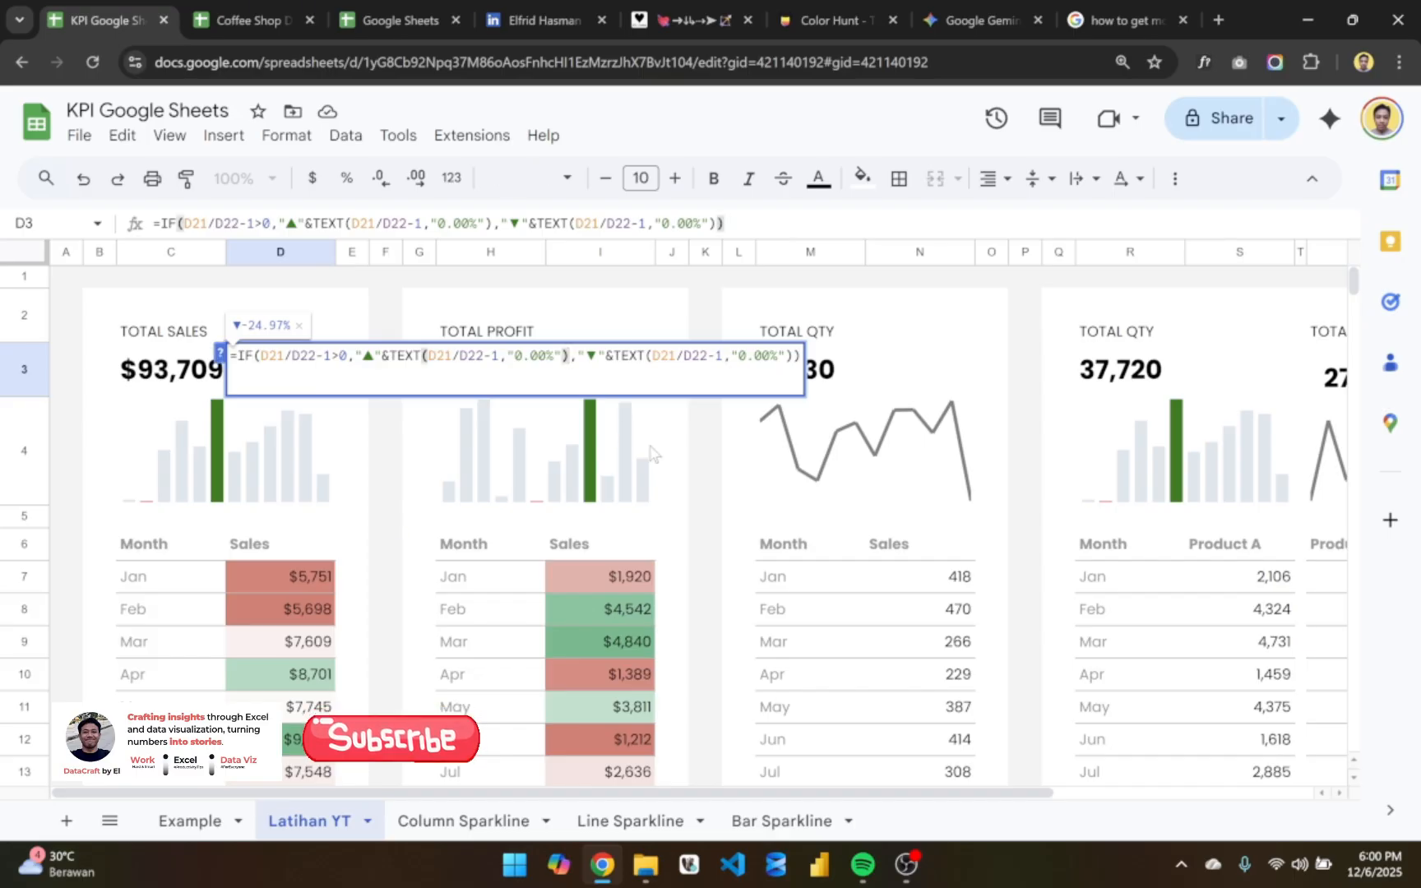
type("&")
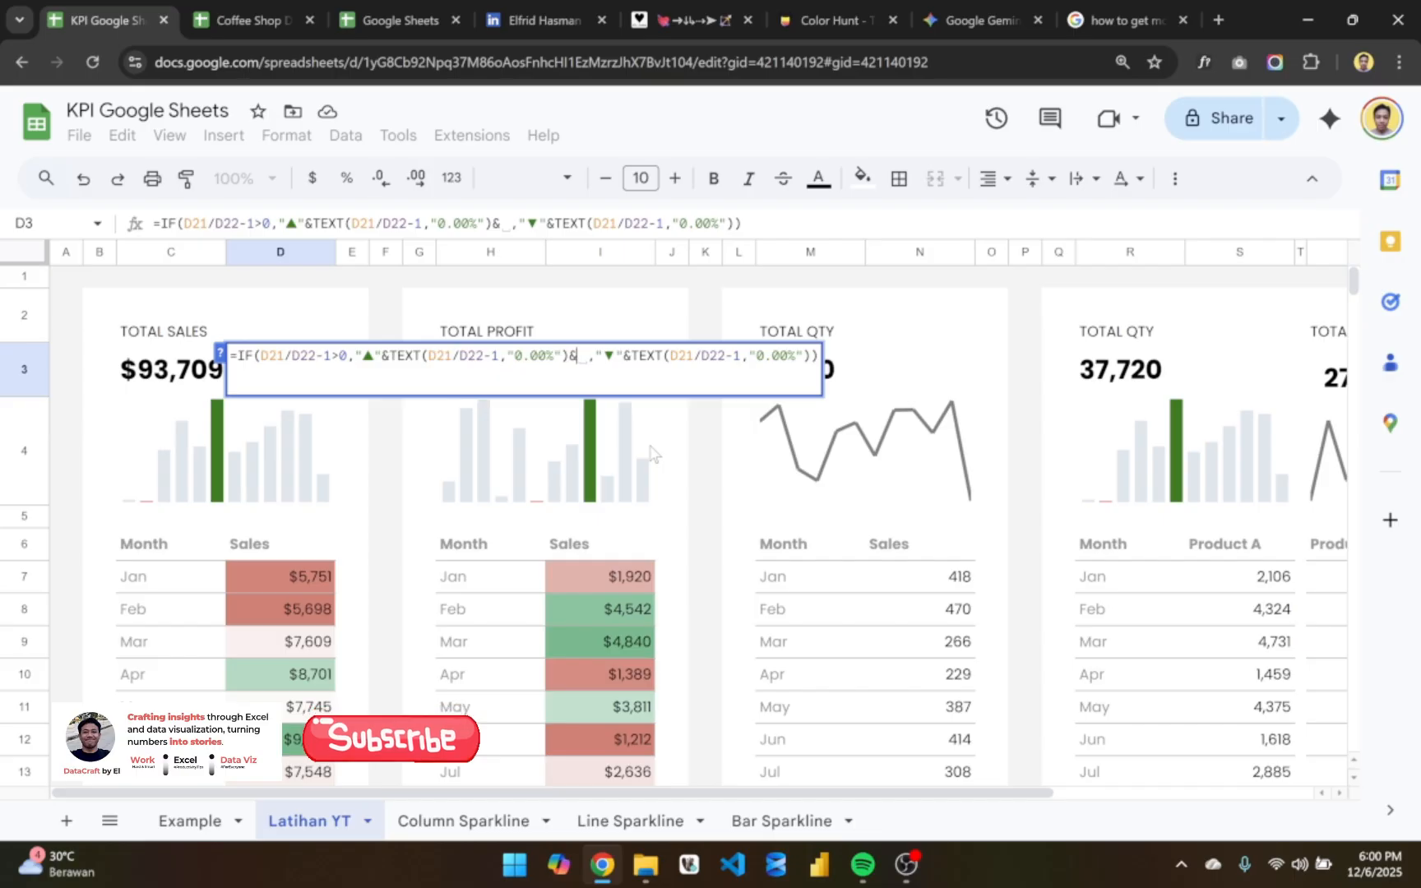
type("\"")
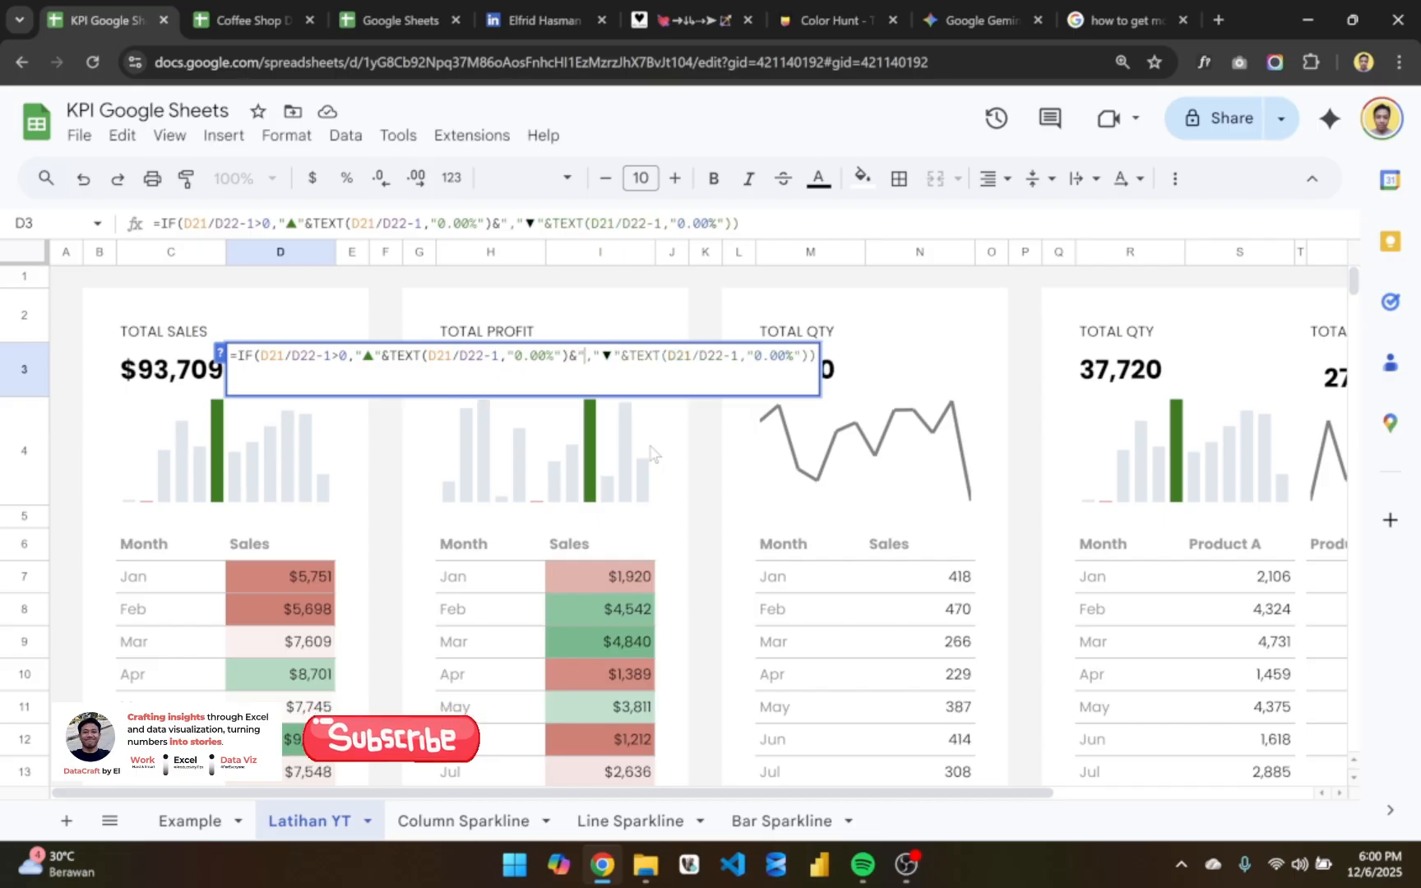
type(" Mo")
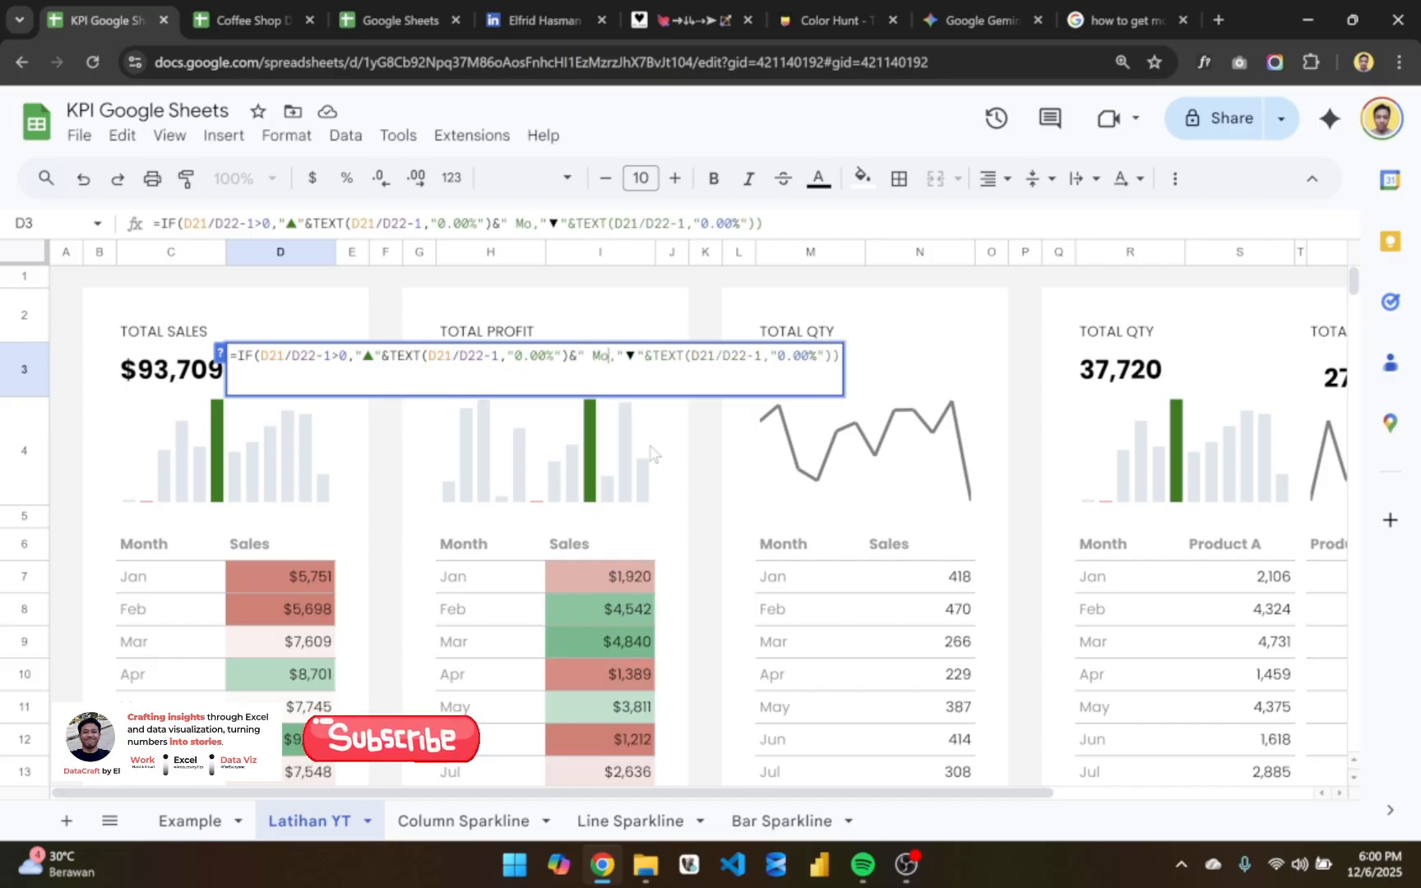
type("M")
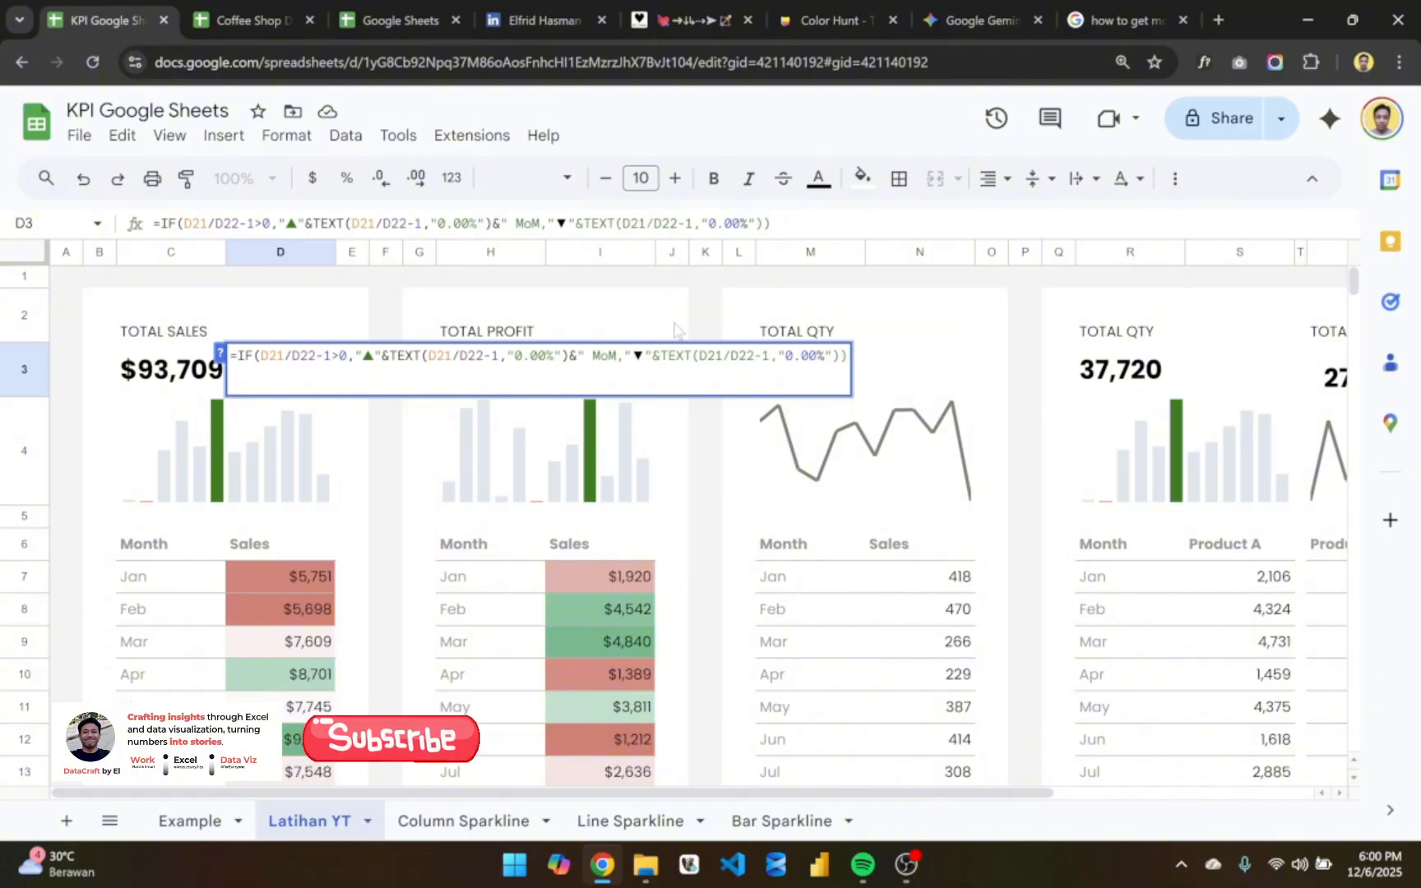
type("\"")
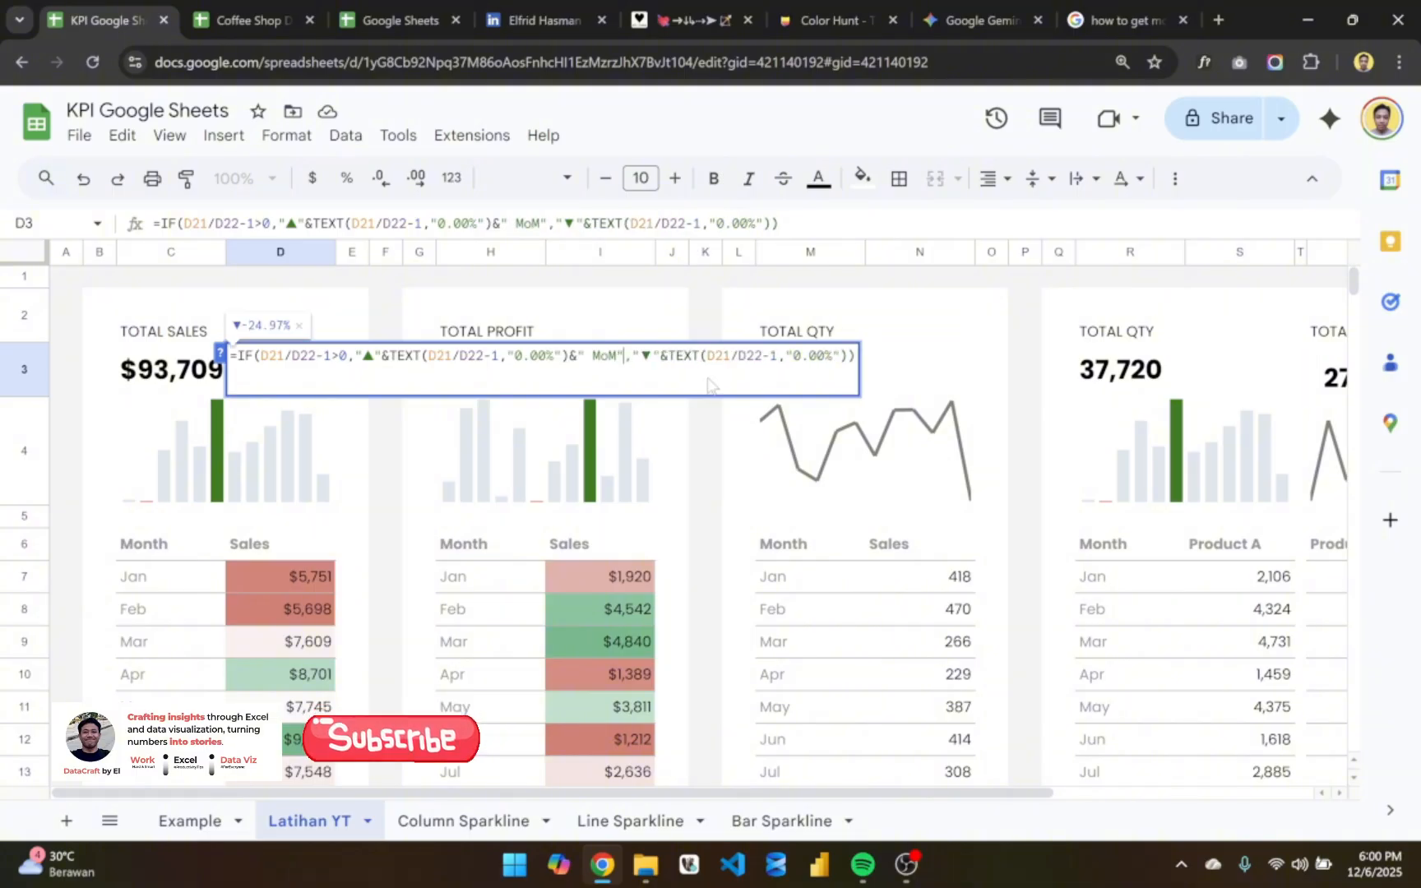
key("Return")
- Copy &" MoM" from the true result of the D3 formula to the end of its false result, and commit it
double_click(288, 378)
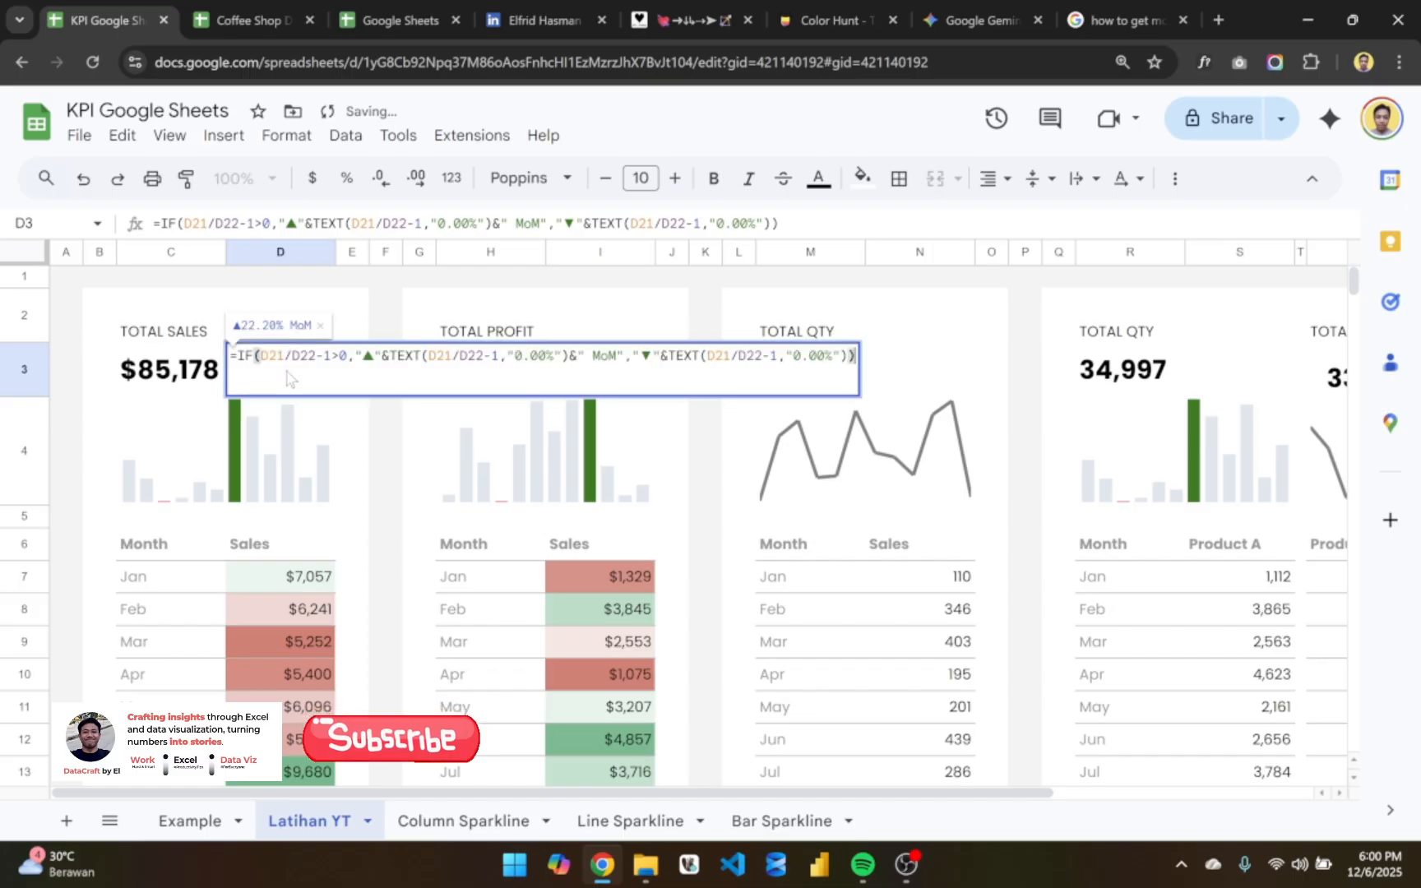
key("shift+Left")
key("shift+Left")
key("shift+Left")
key("shift+Left")
key("shift+Left")
key("shift+Left")
key("shift+Left")
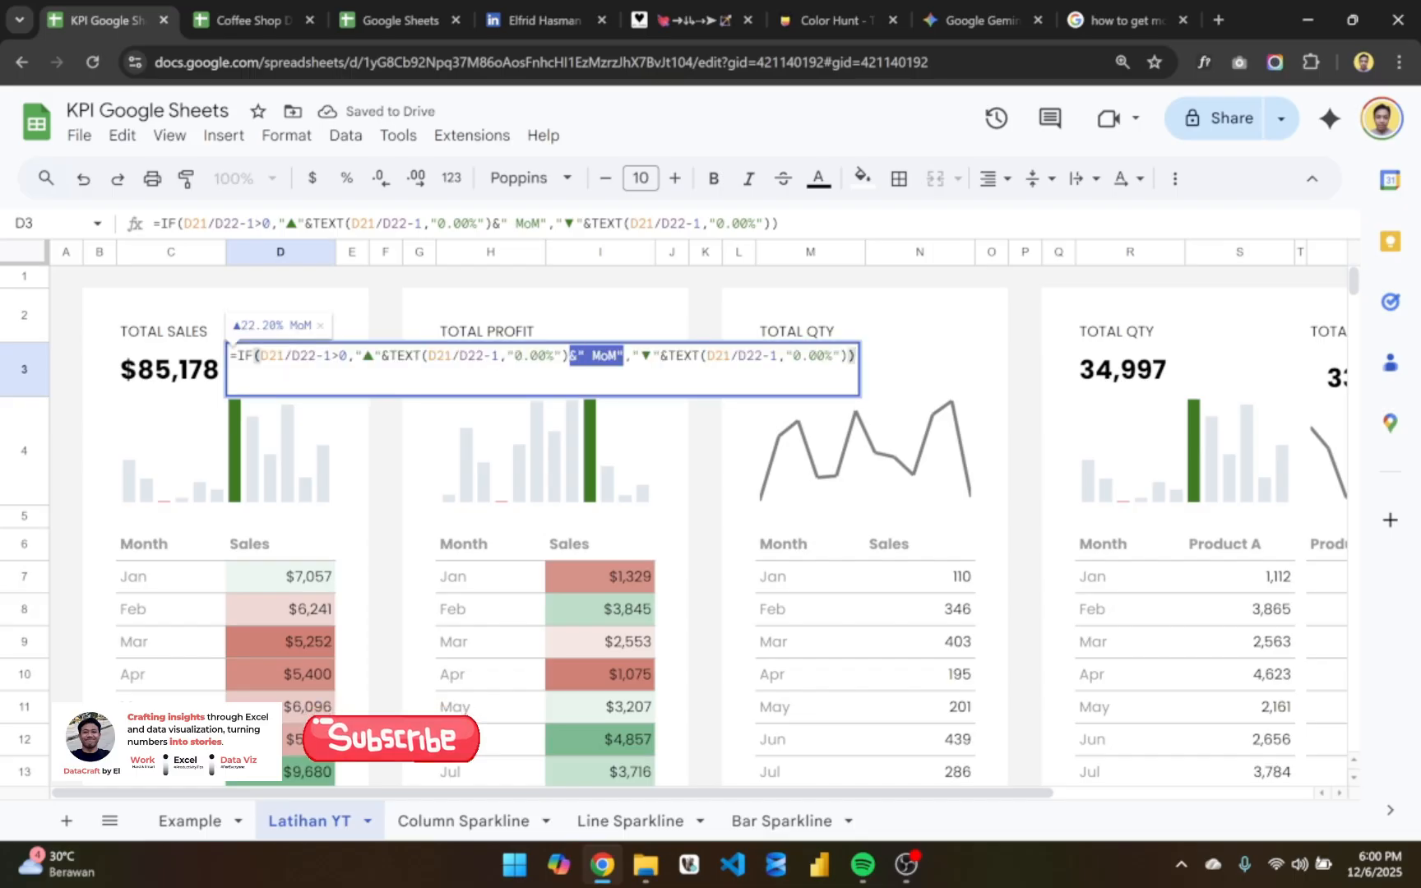
key("ctrl+c")
left_click(848, 357)
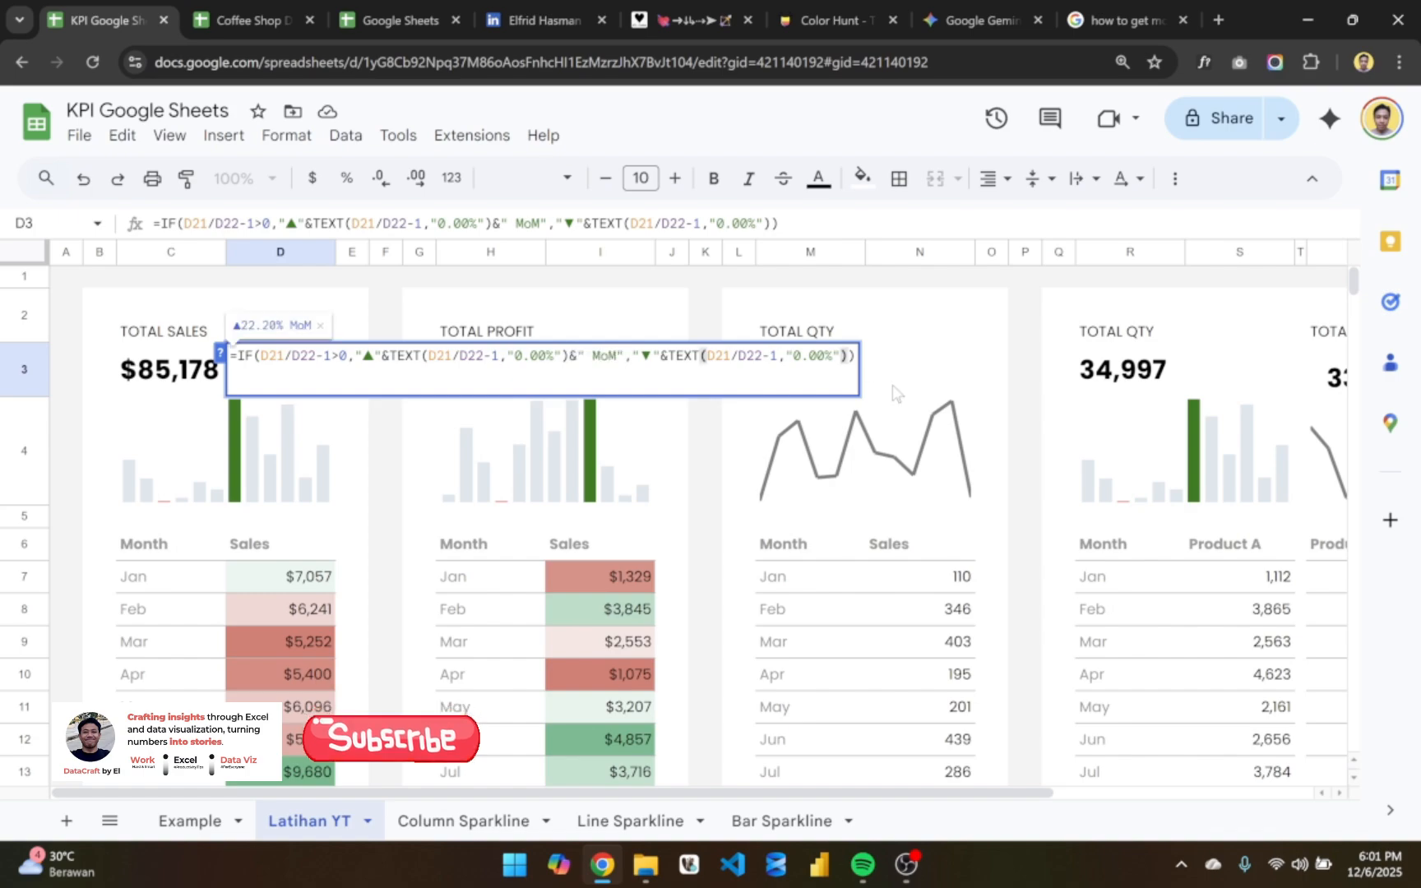
key("ctrl+v")
key("Return")
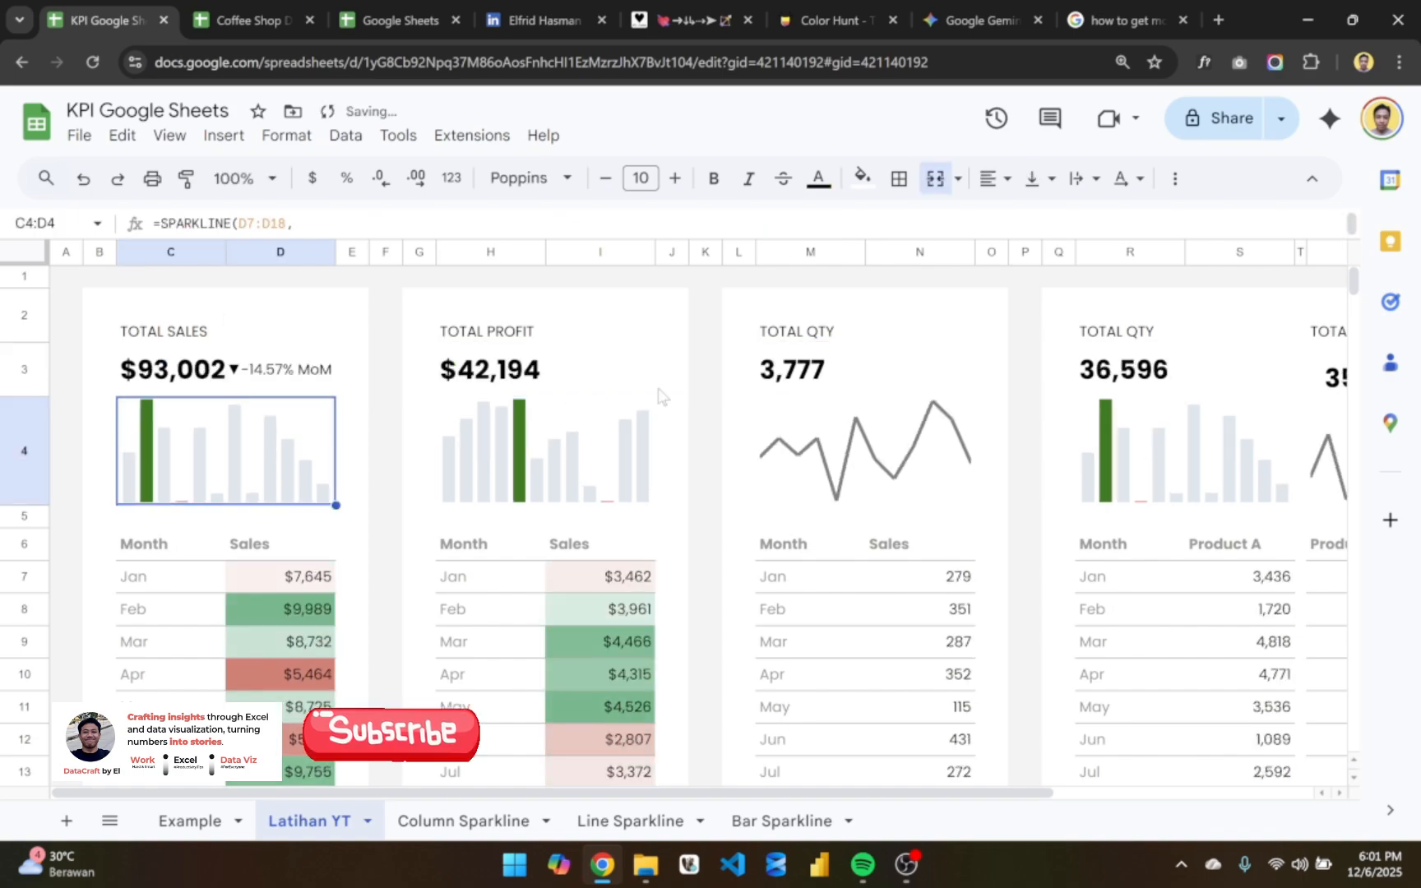
- Shorten the number format in both TEXT functions of the D3 formula to "0.0%" and commit the formula
left_click(305, 374)
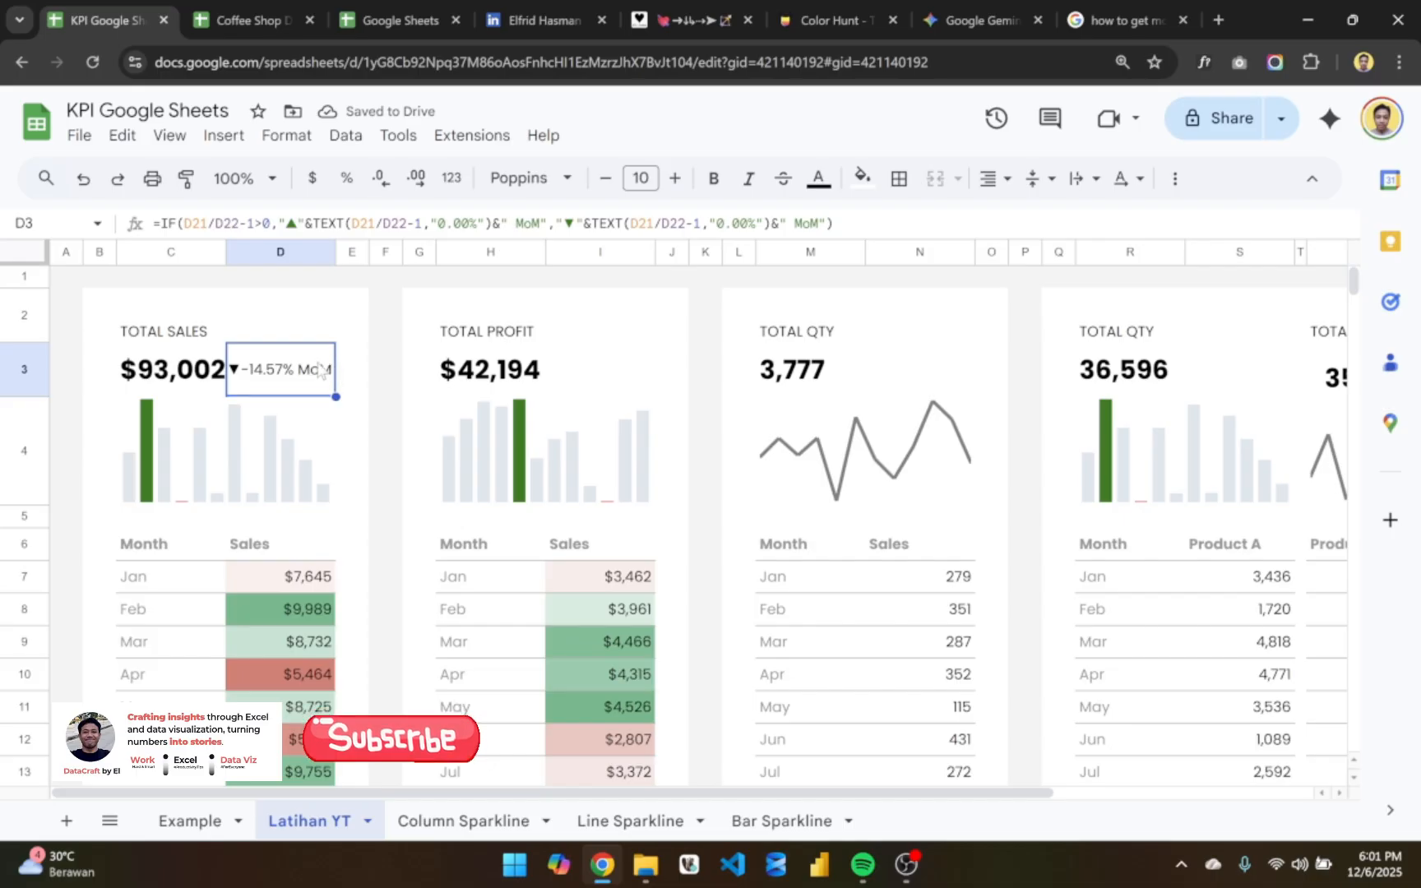
left_click(469, 222)
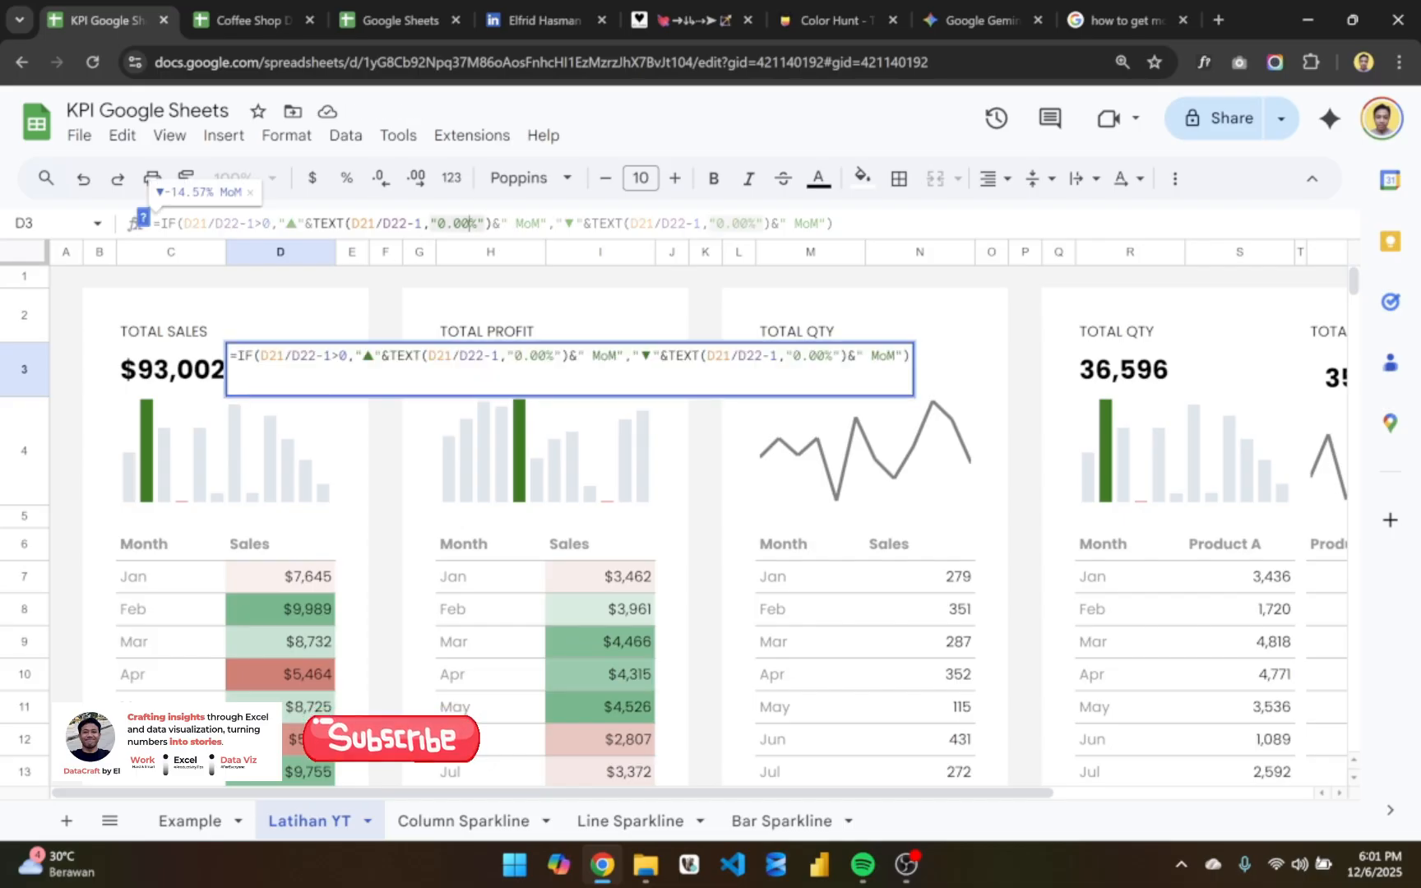
key("BackSpace")
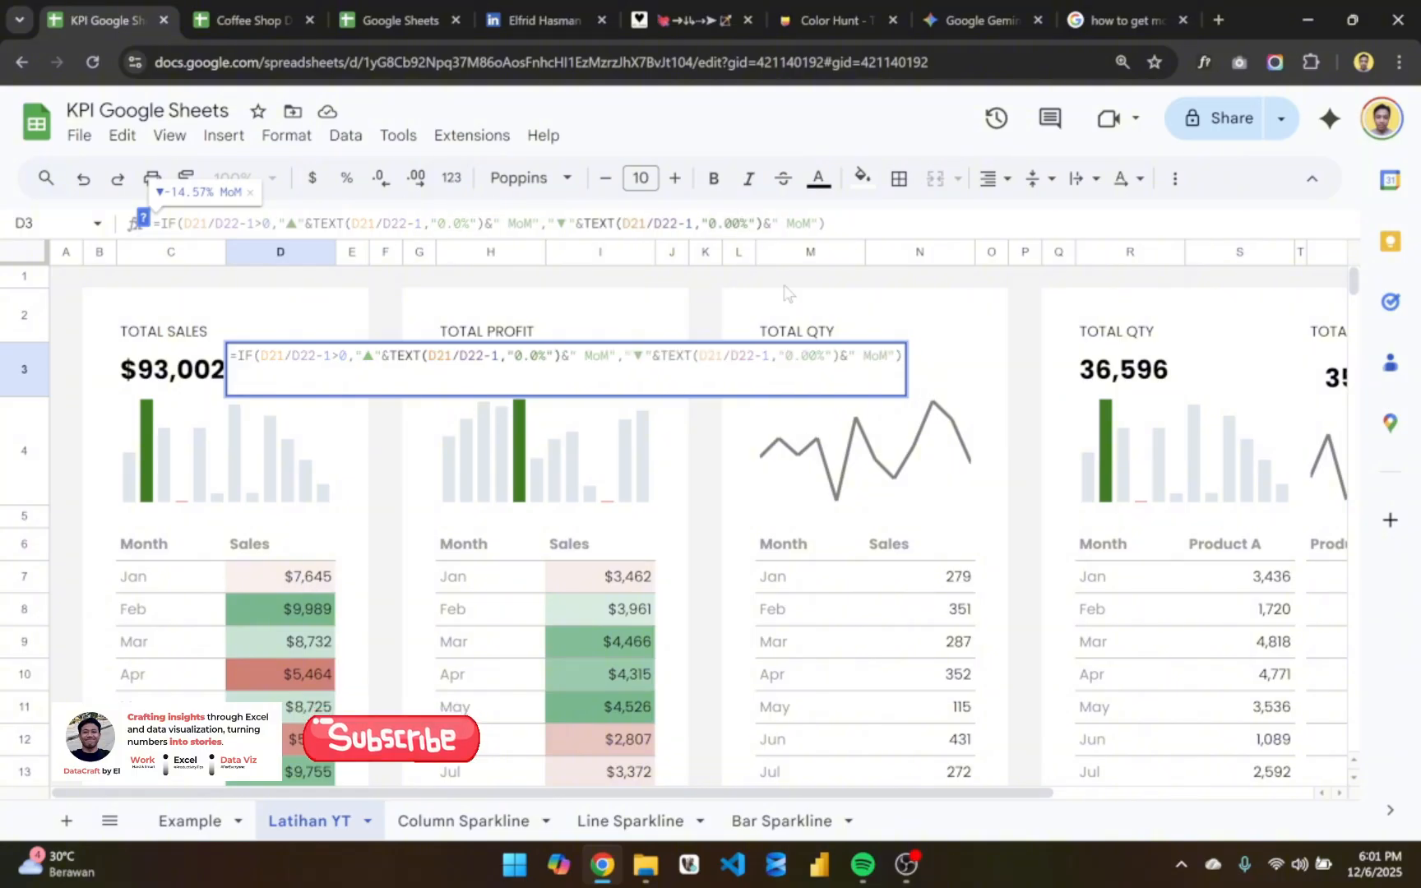
key("BackSpace")
key("Return")
- Start a single-color conditional formatting rule on D3 with the condition "Text starts with"
left_click(289, 371)
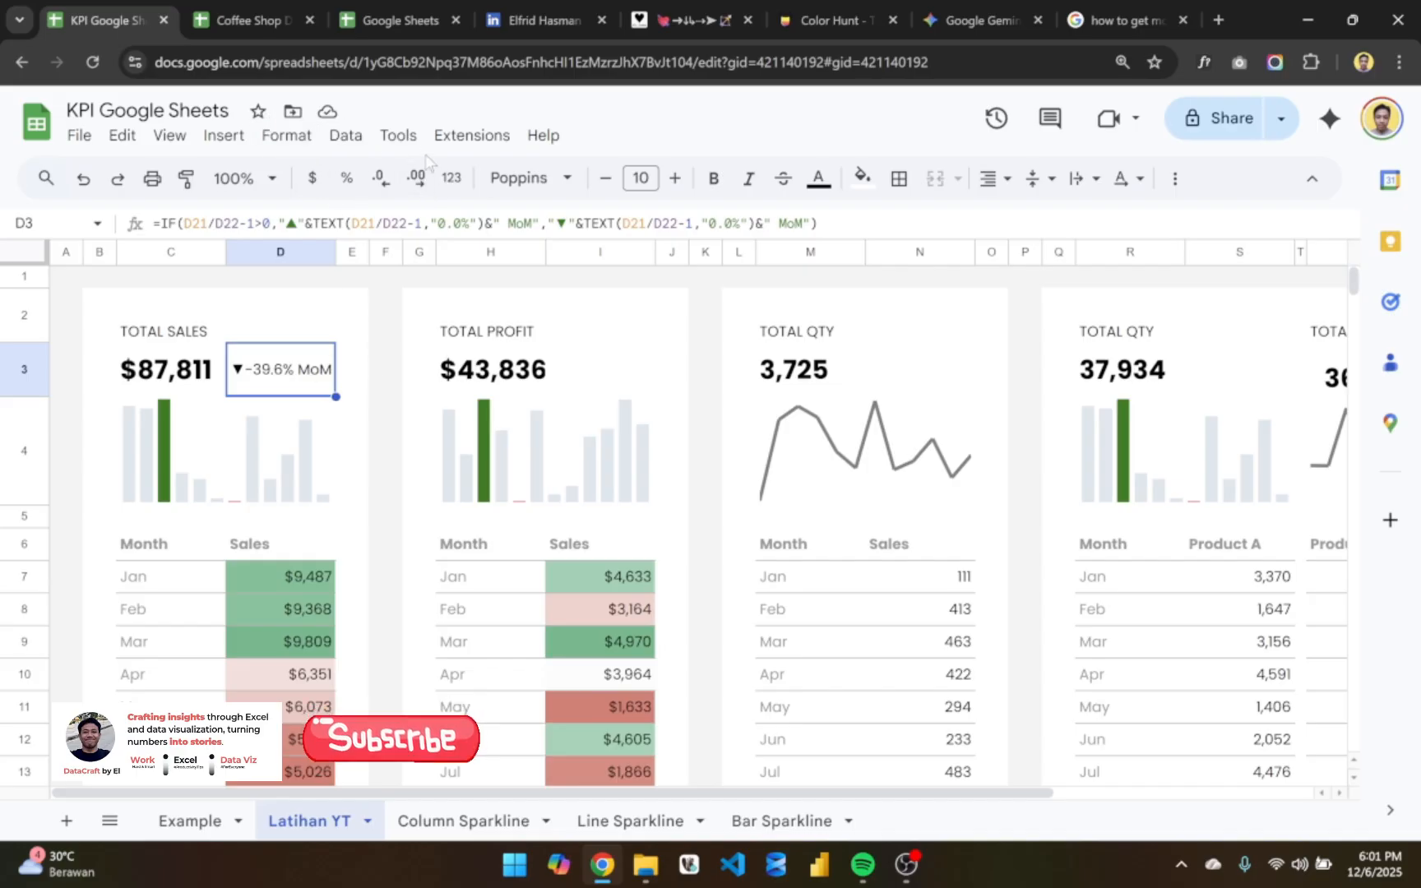
left_click(312, 138)
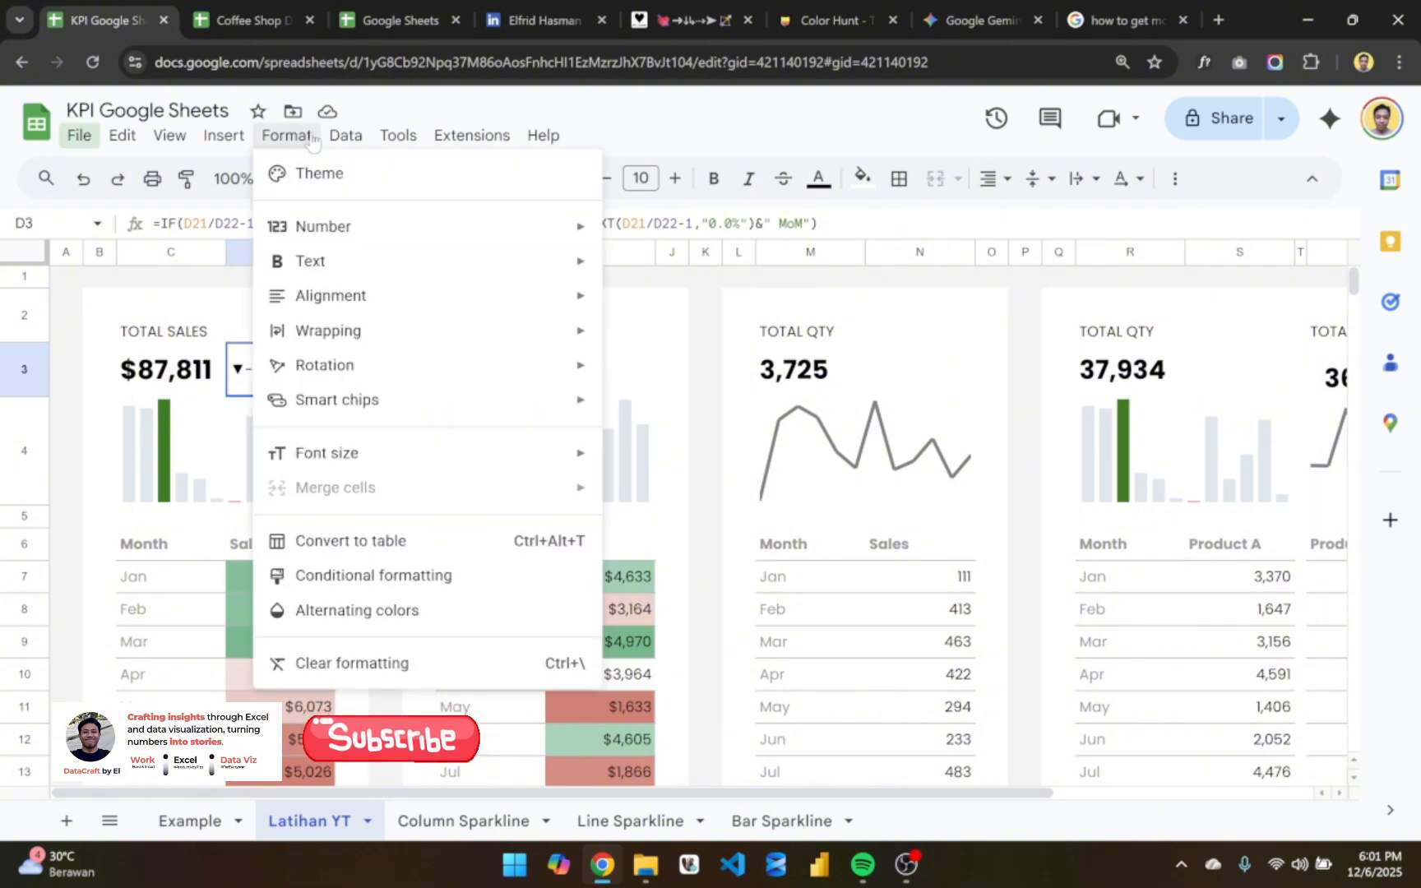
left_click(410, 579)
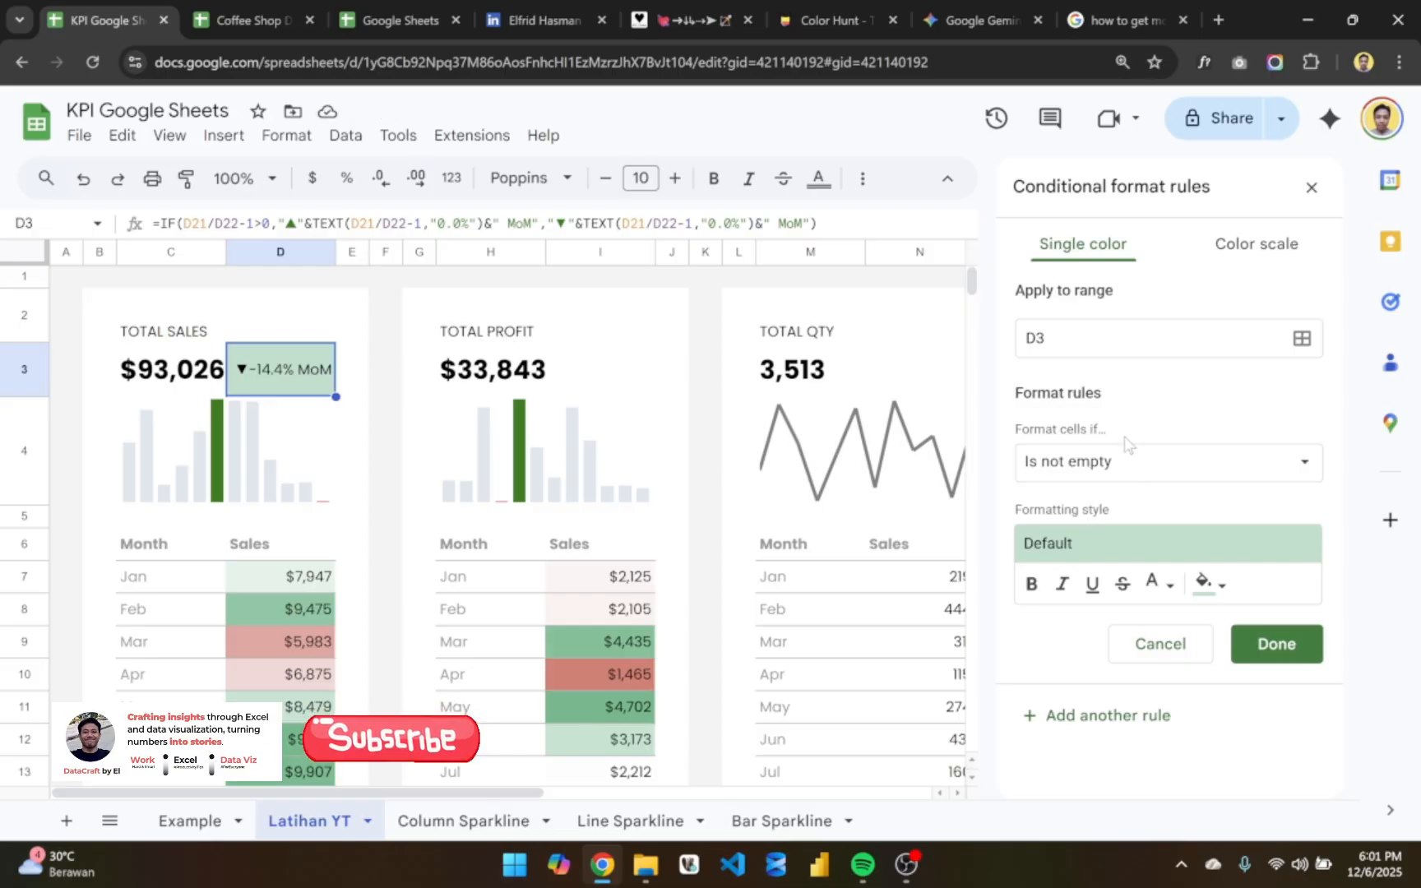
left_click(1141, 469)
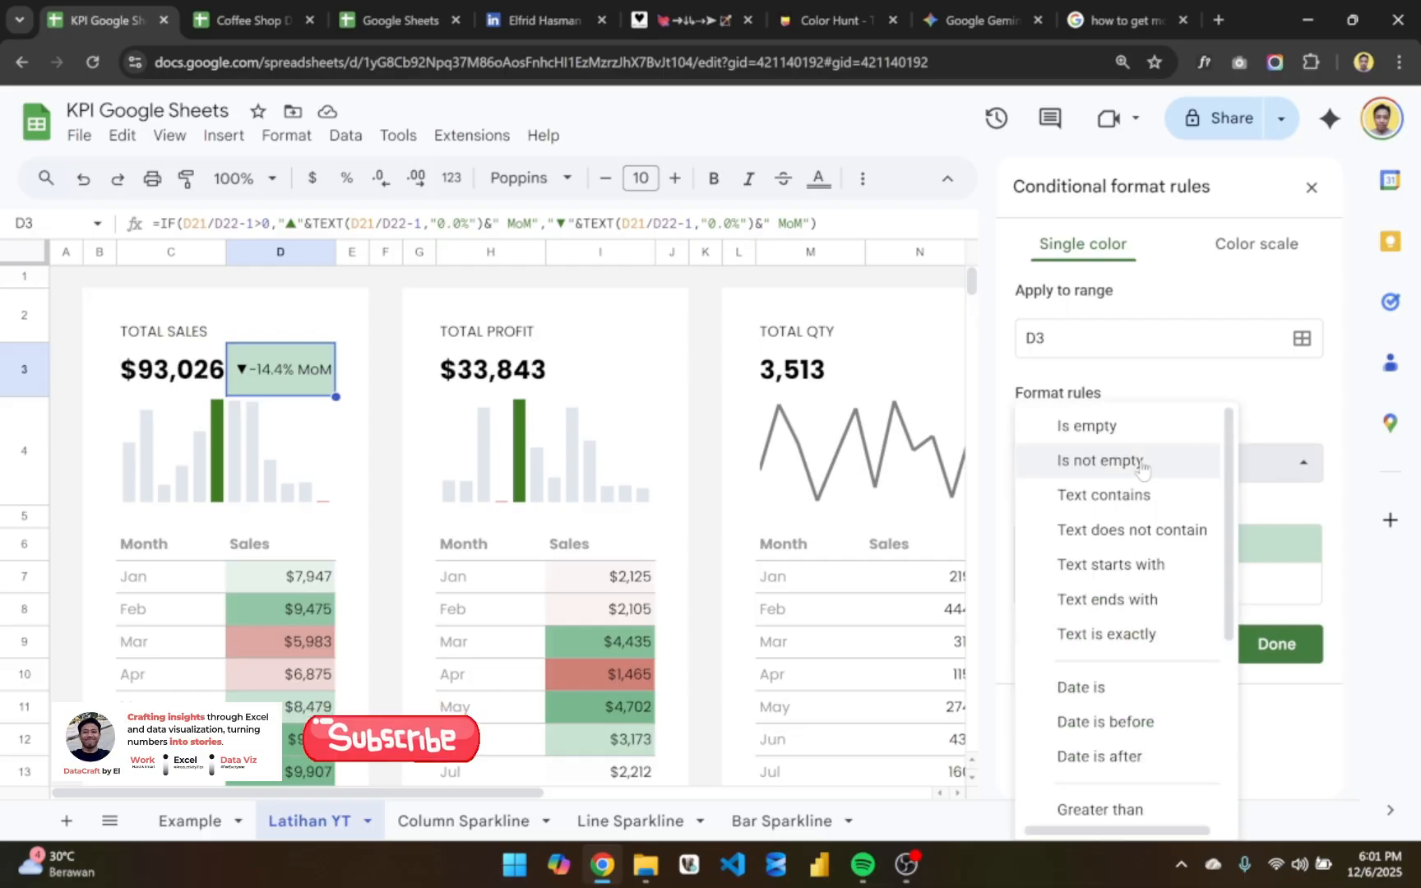
left_click(1158, 565)
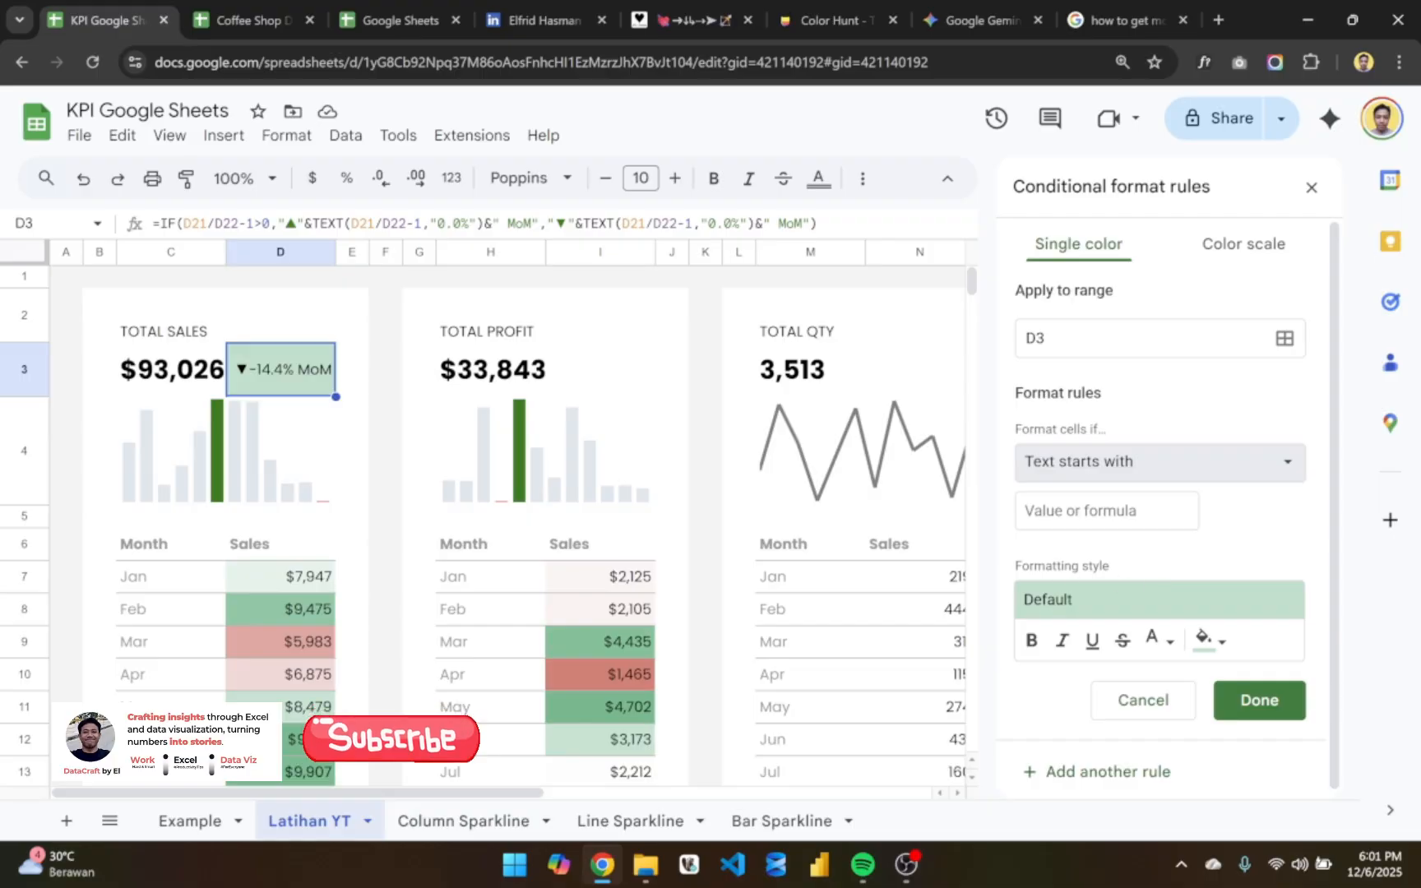
- Copy the upwards filled arrow "▲" from alt-codes.net and enter it as the value of D3's "Text starts with" rule
left_click(636, 21)
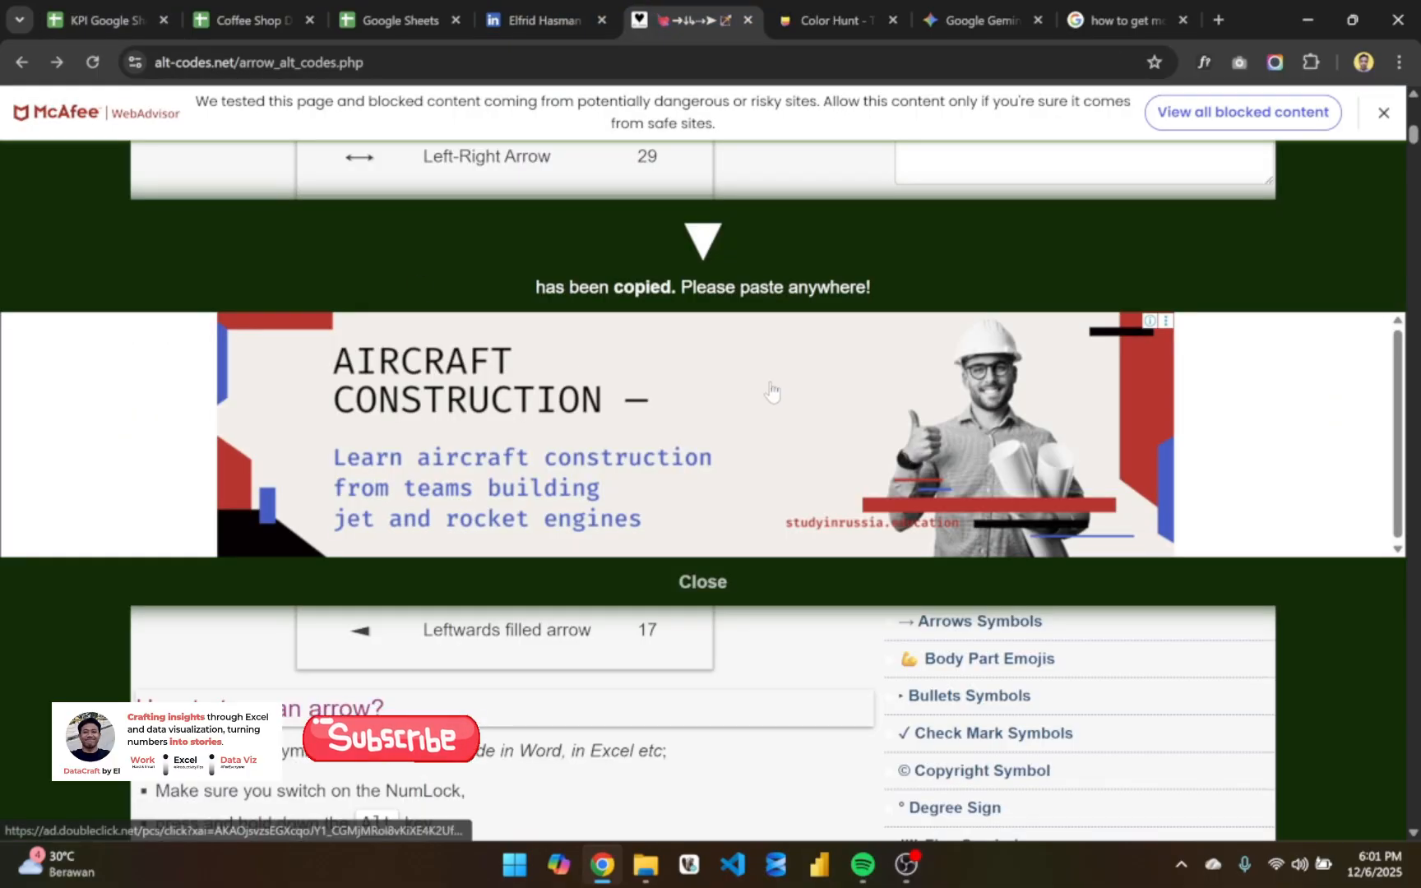
left_click(704, 582)
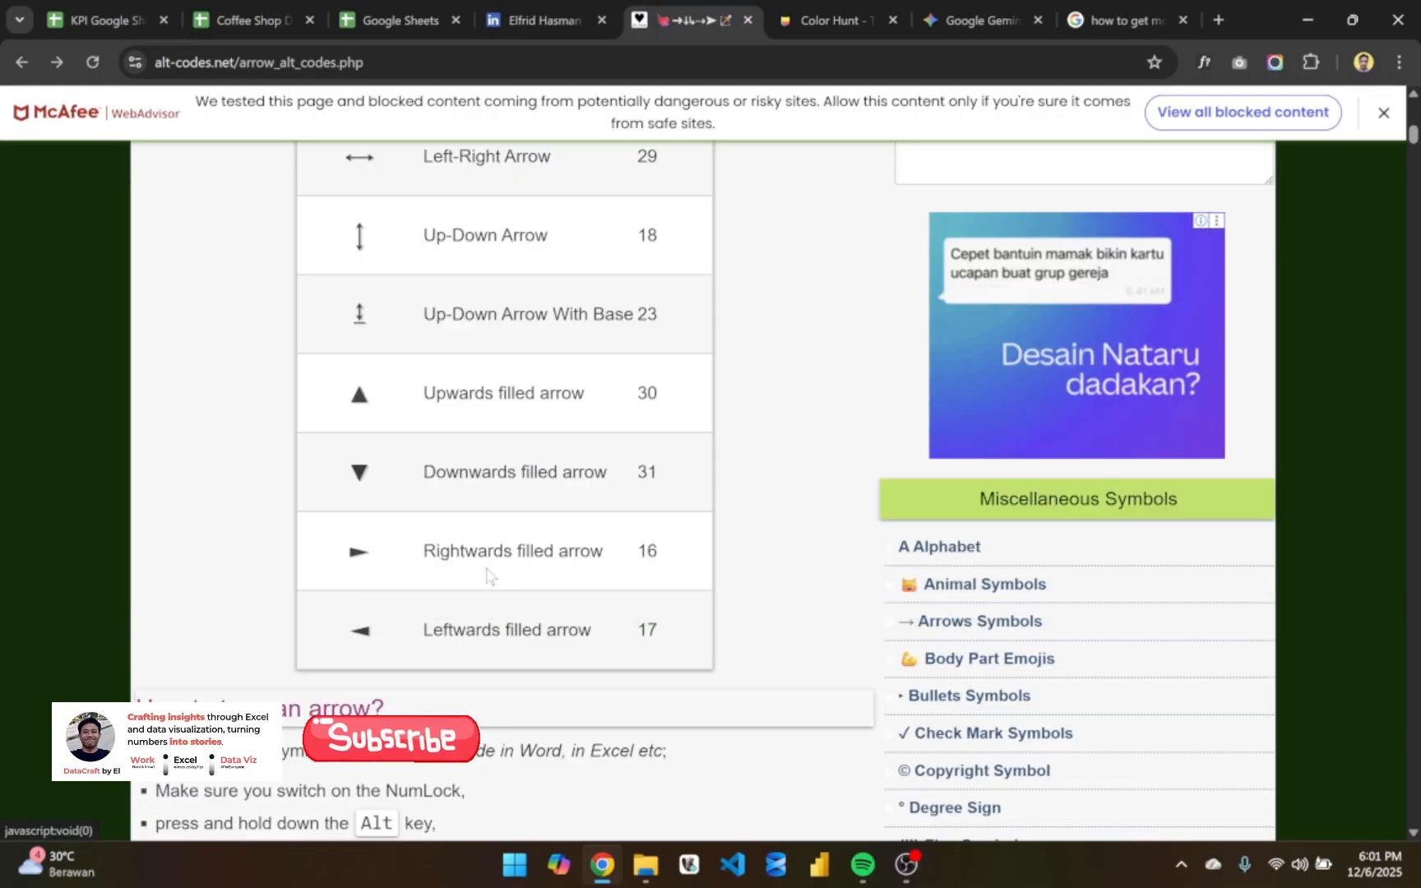
left_click(357, 400)
left_click(136, 9)
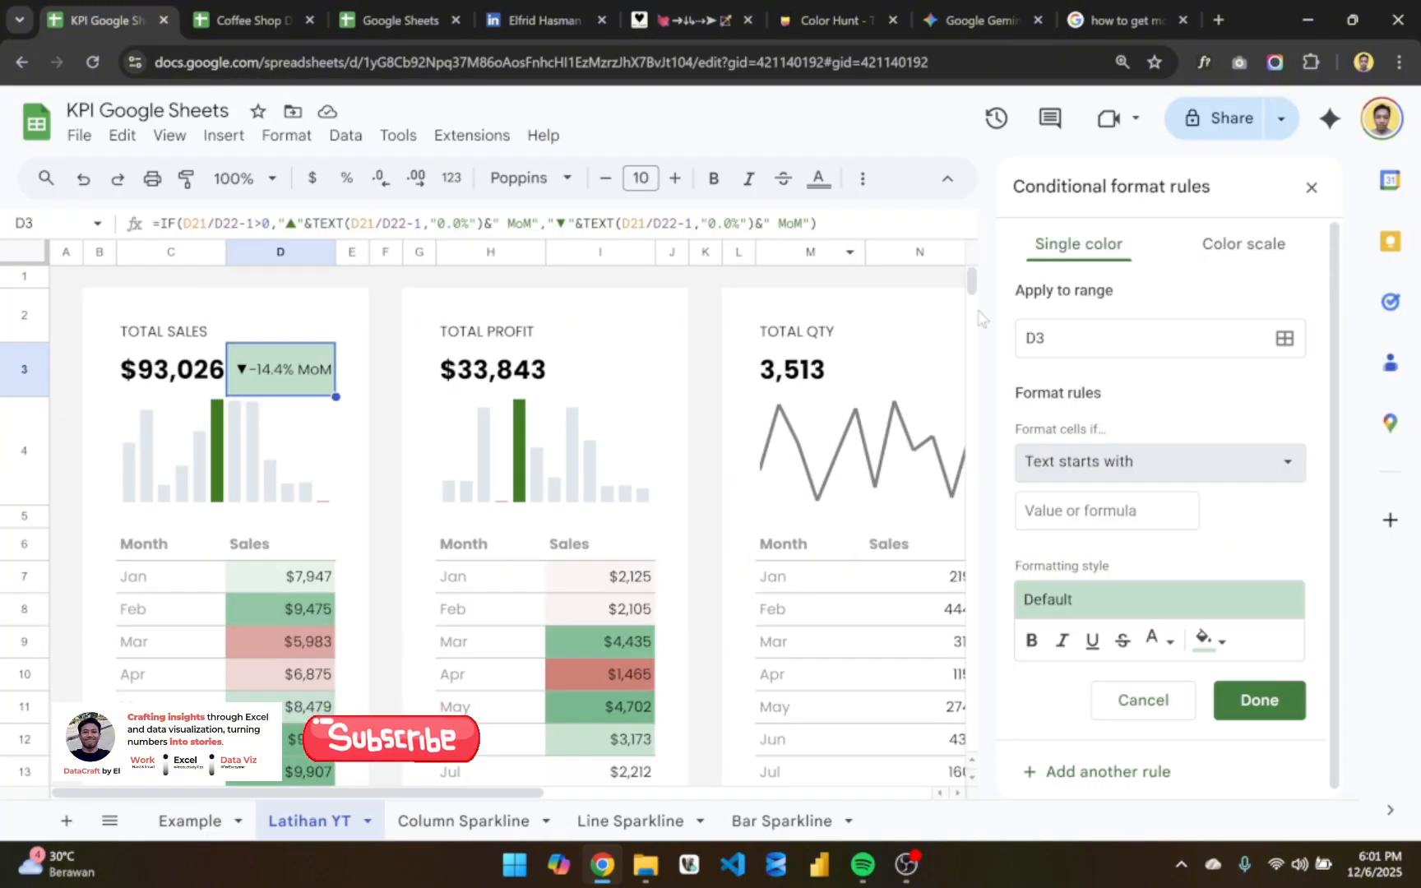
left_click(1133, 465)
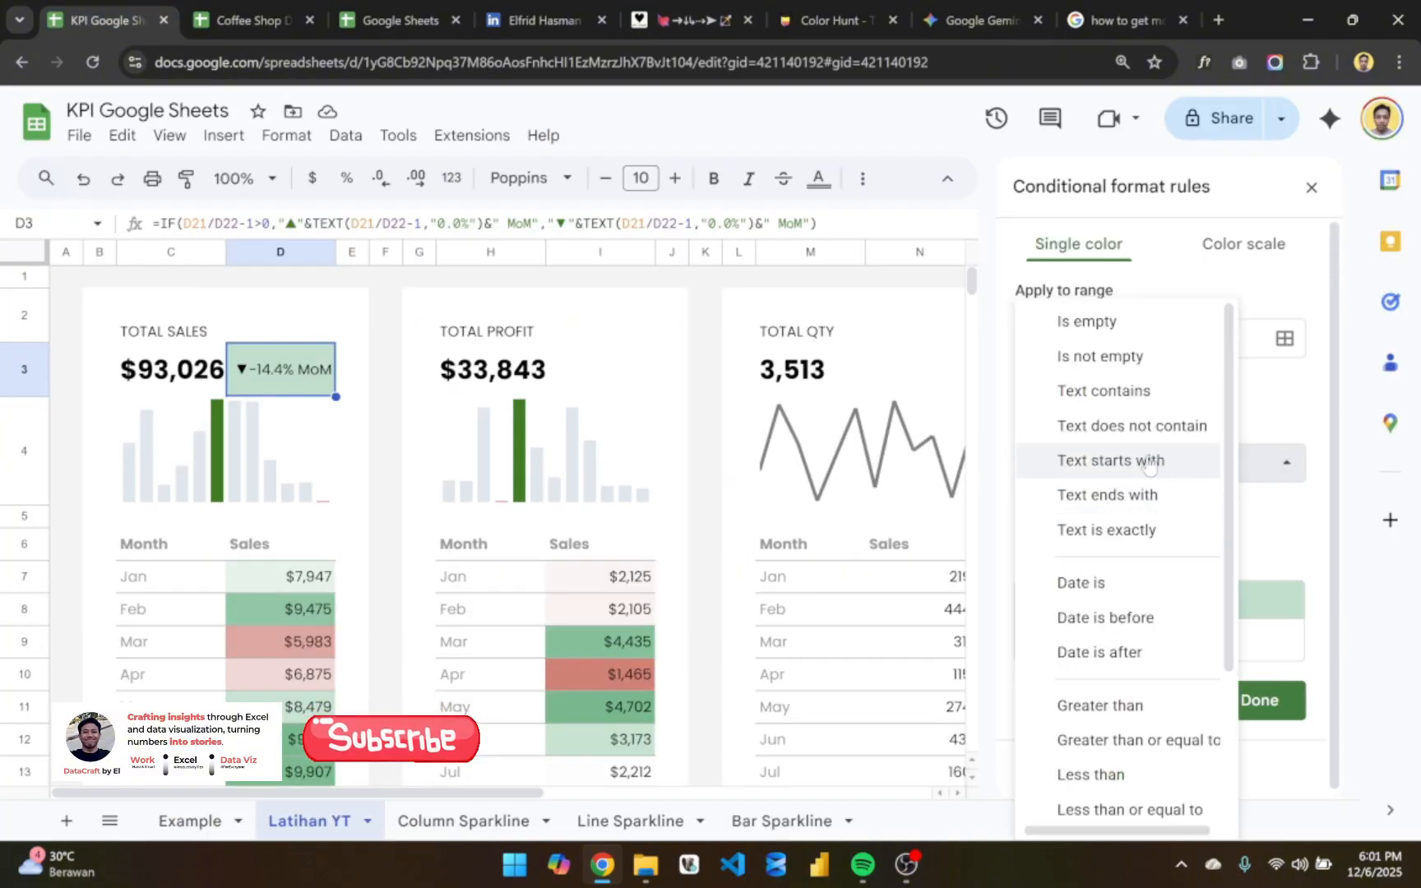
left_click(1135, 462)
left_click(1106, 510)
type("▲")
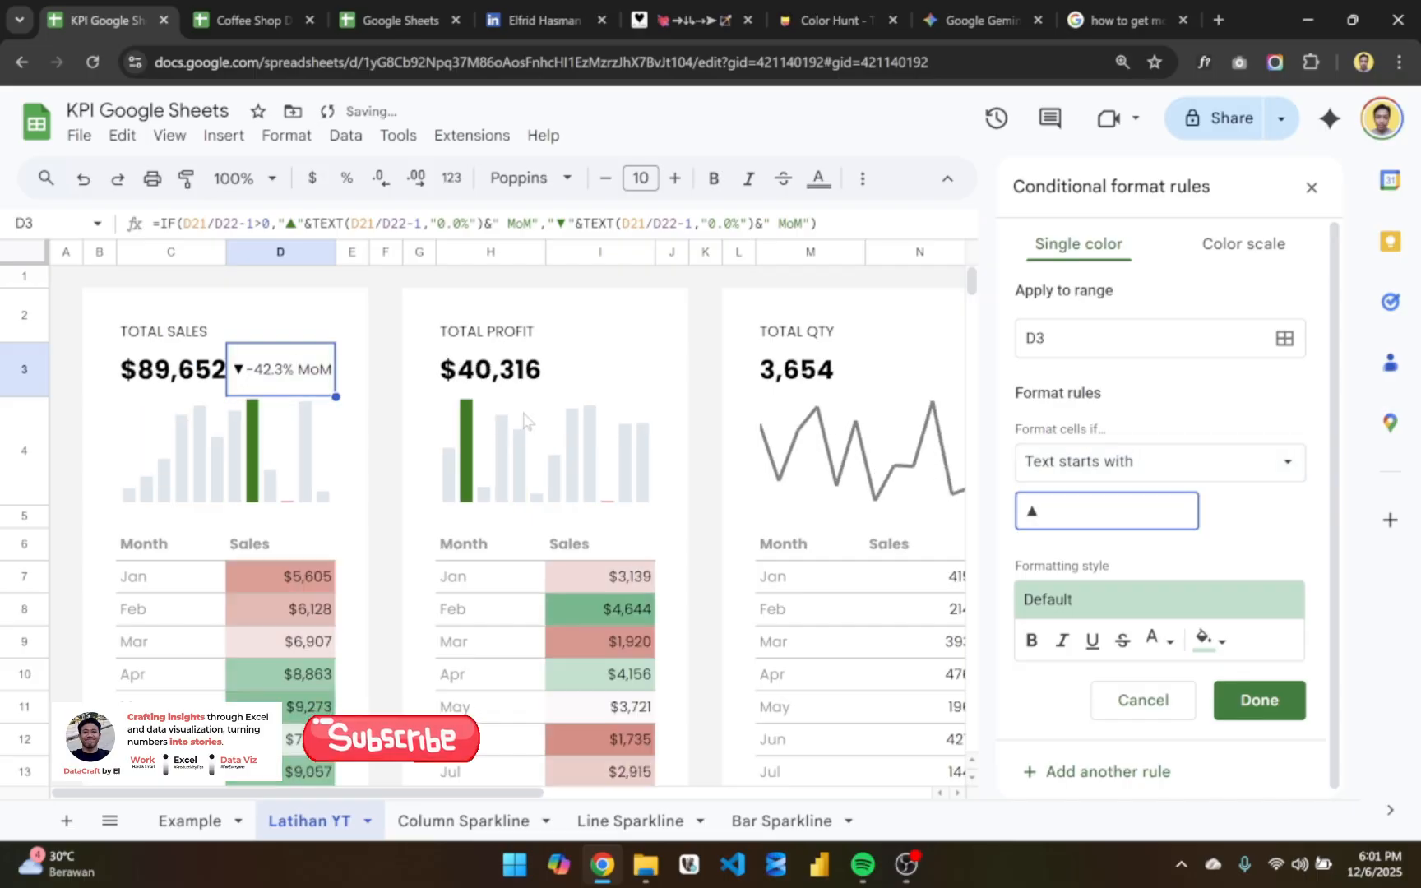
- Set the text color of D3's "▲" rule to the custom green and save the rule
left_click(1173, 650)
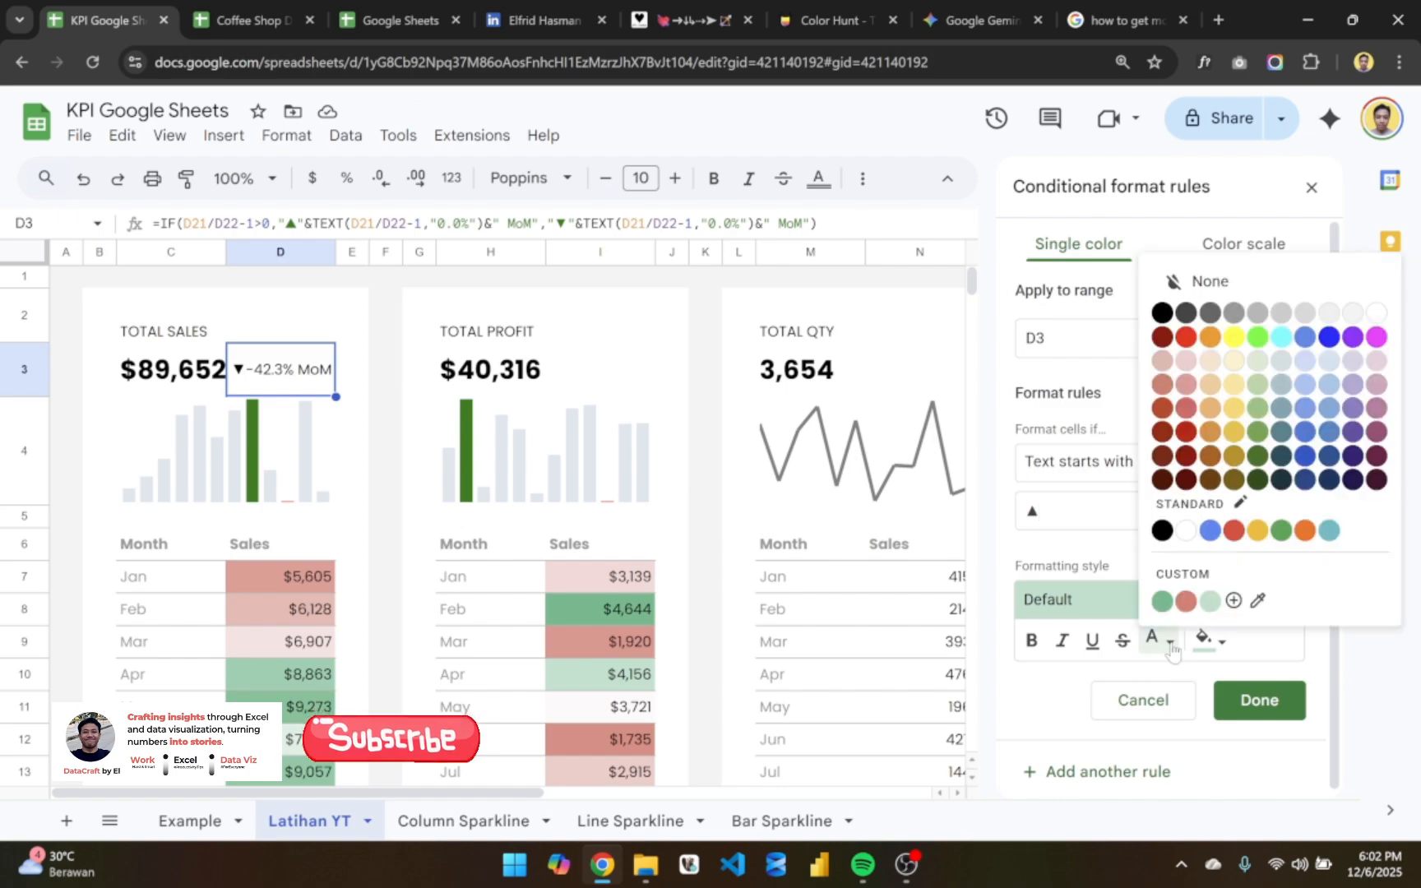
left_click(1162, 604)
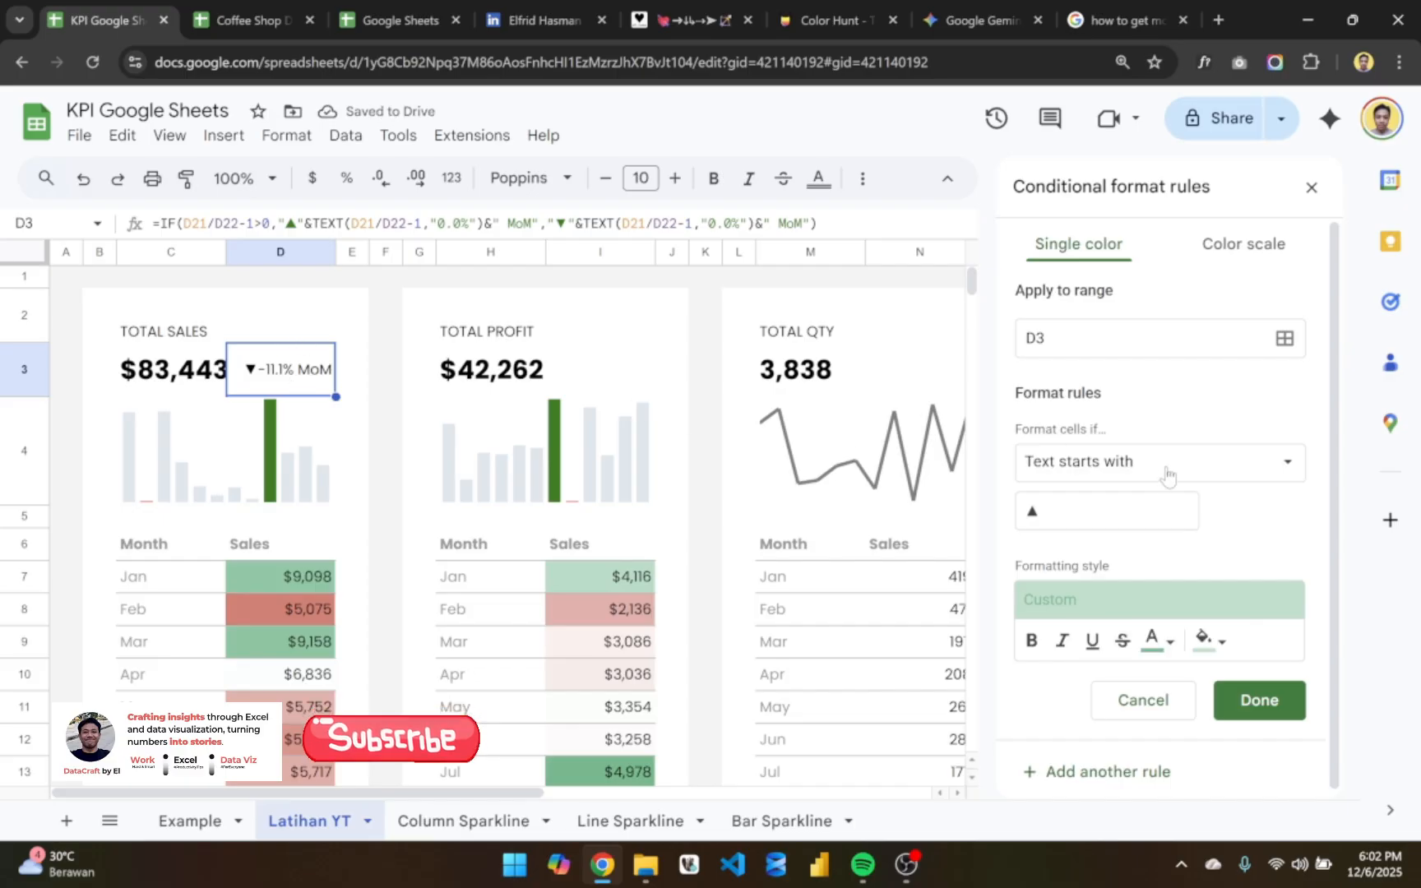
left_click(1258, 699)
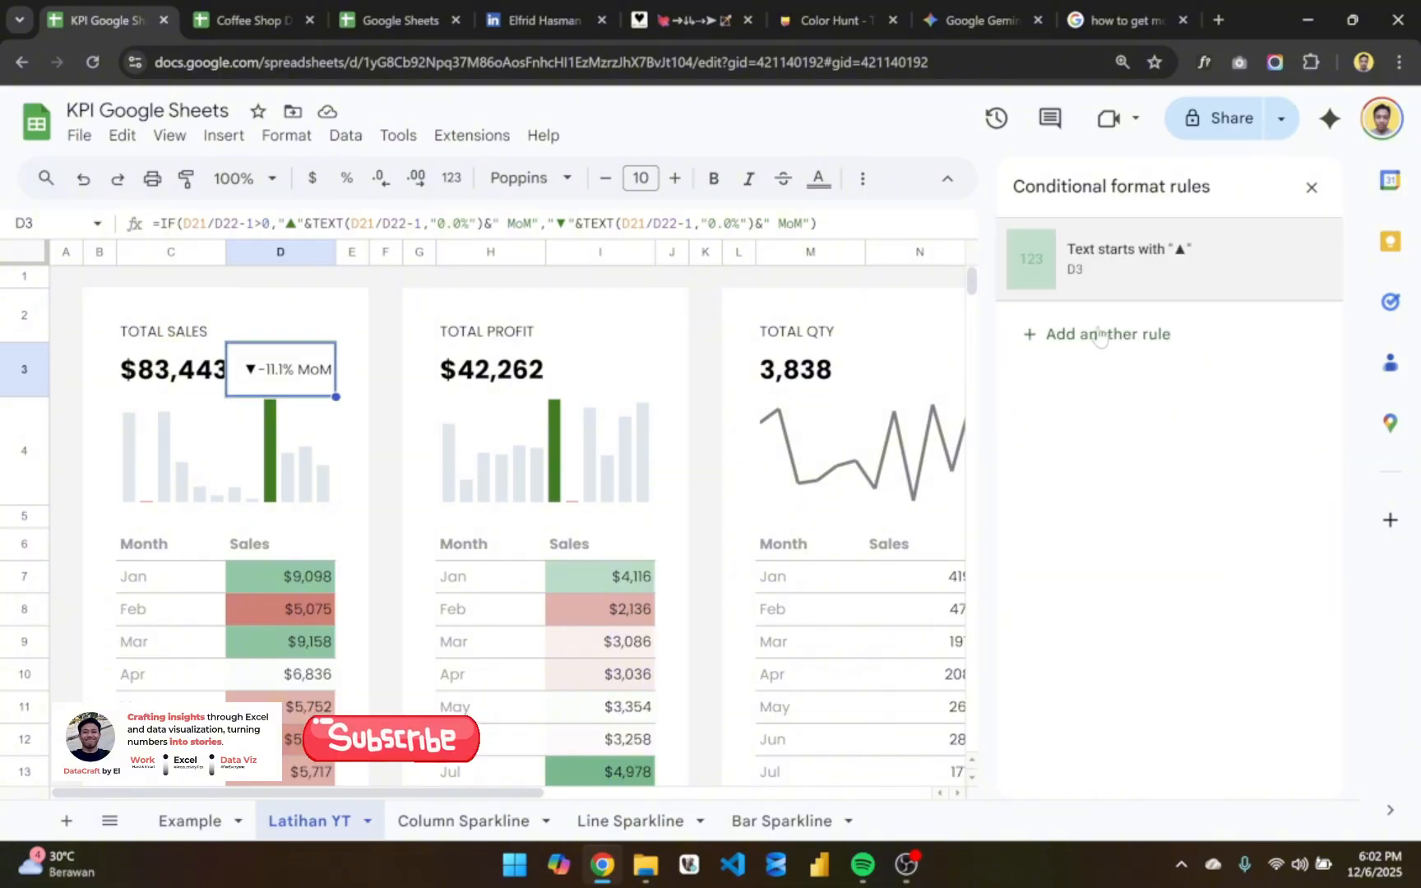
- Add a second D3 rule for text starting with the downwards filled arrow "▼", copied from alt-codes.net
left_click(1100, 334)
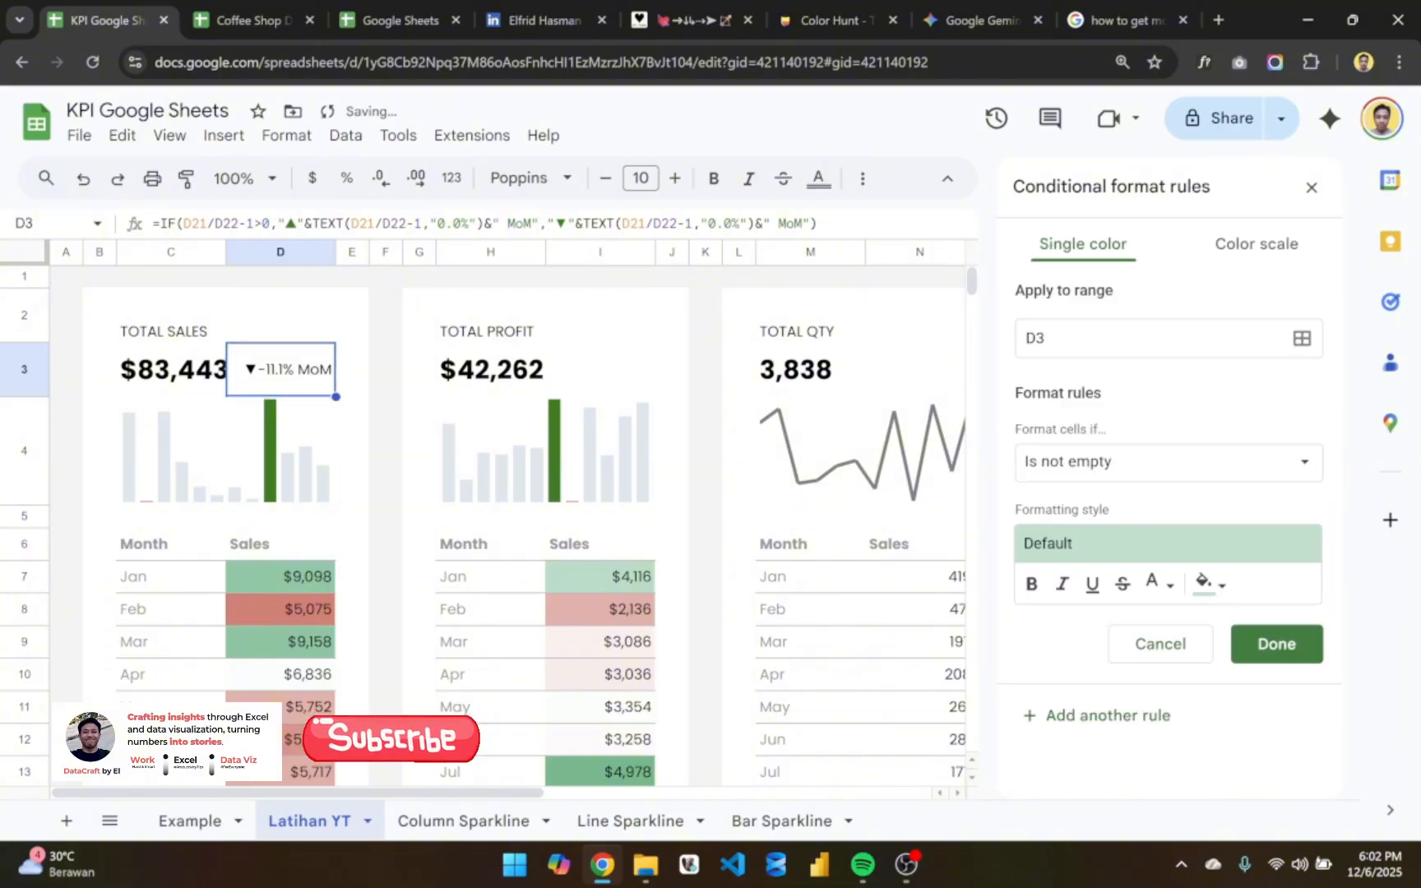
left_click(1118, 460)
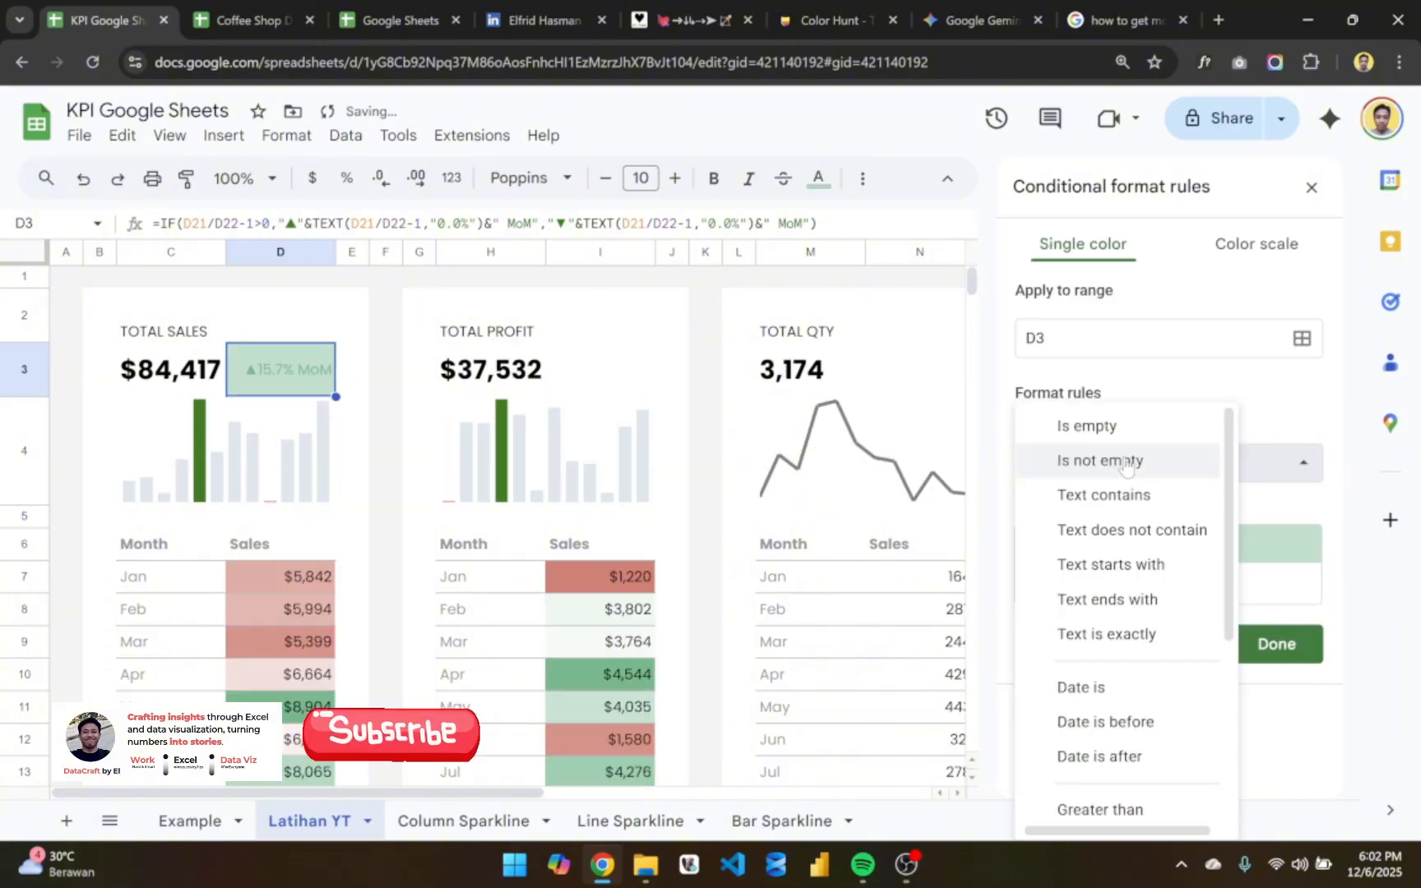
left_click(1145, 575)
left_click(683, 18)
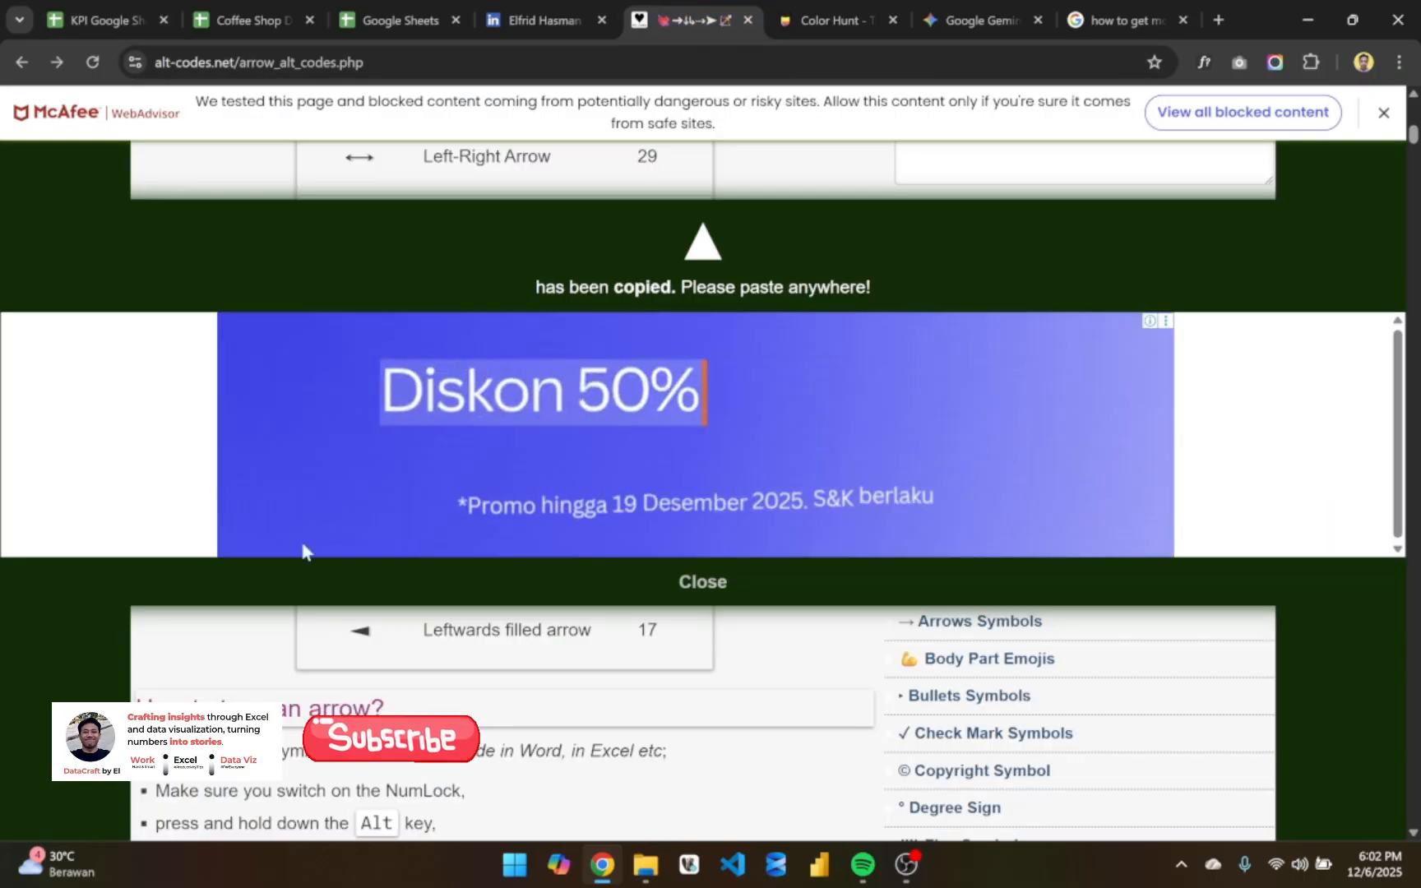
scroll(411, 678, "down", 1)
scroll(432, 691, "up", 4)
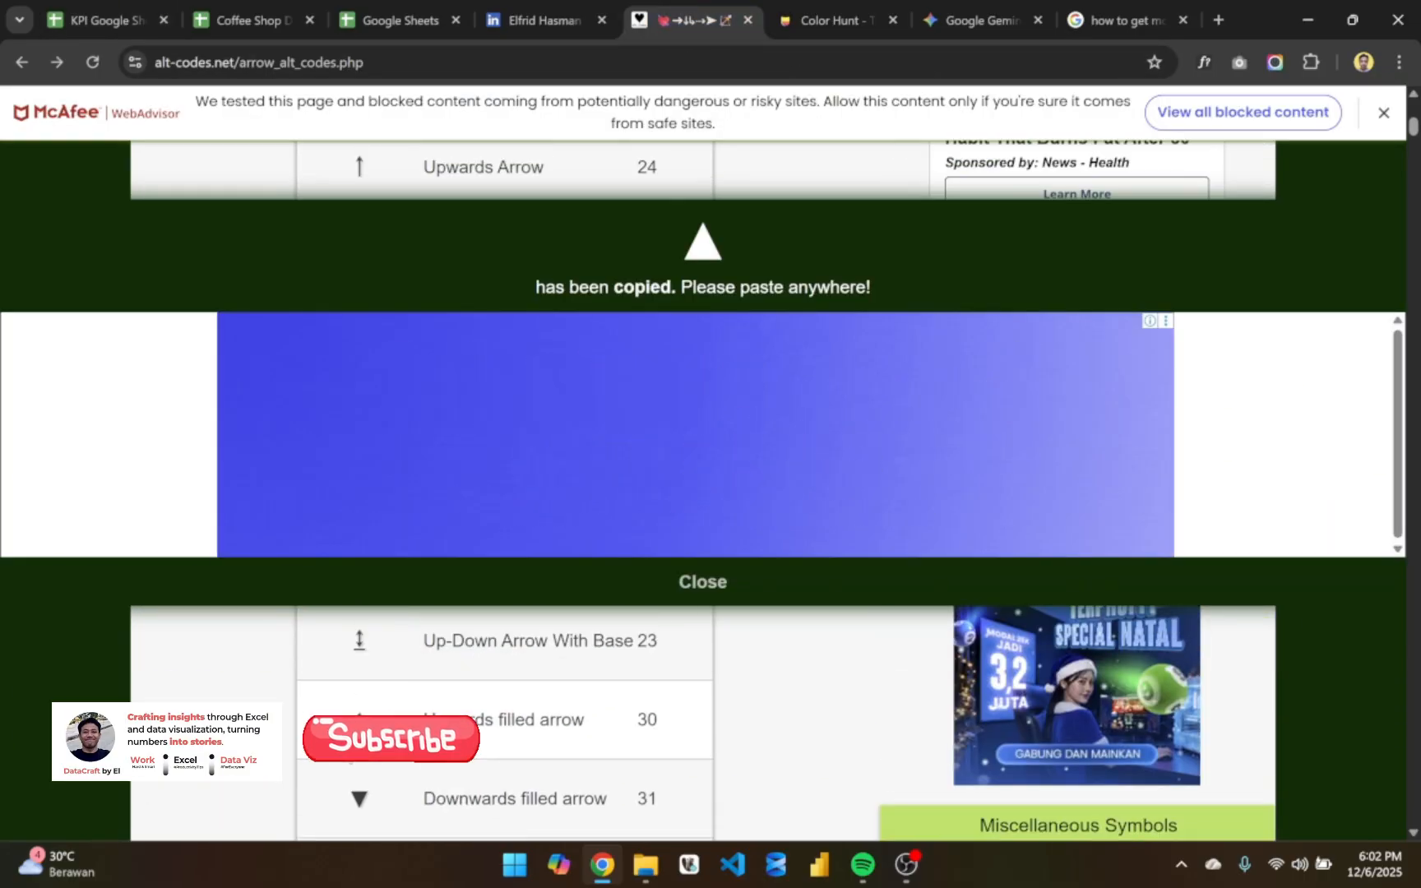
left_click(676, 584)
scroll(465, 698, "down", 2)
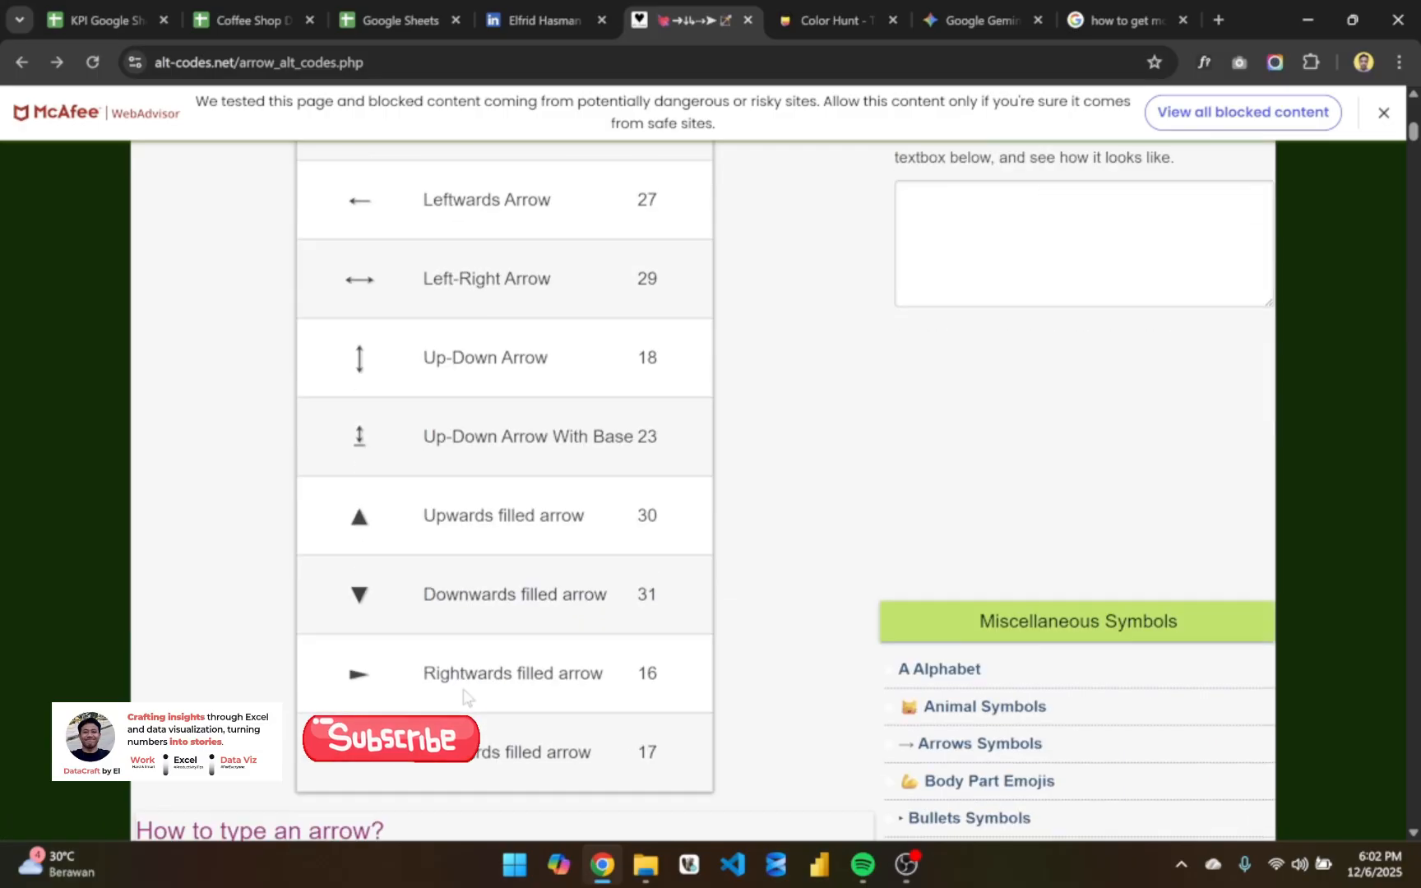
left_click(360, 584)
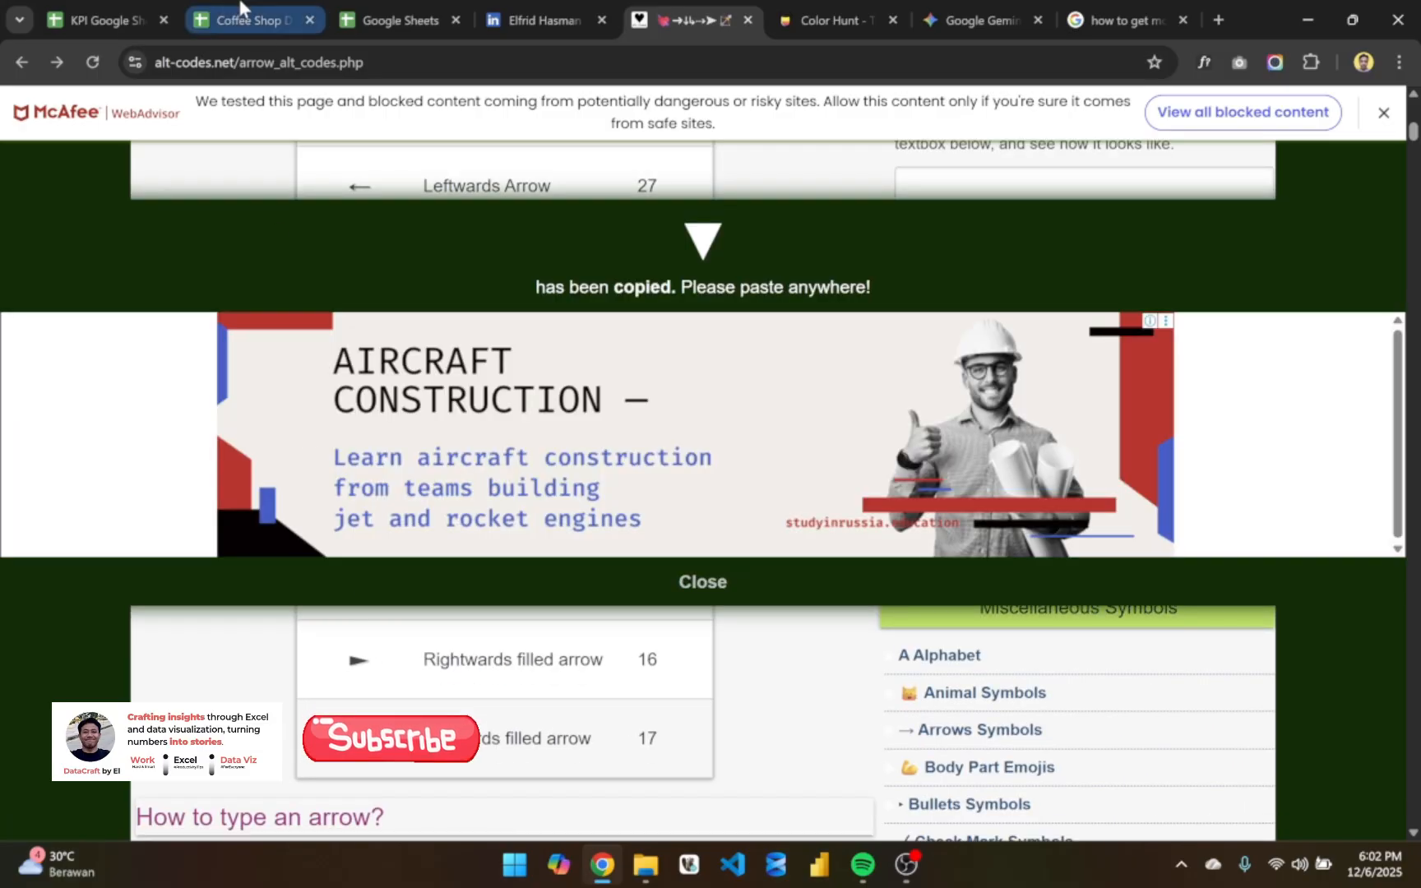
left_click(98, 19)
left_click(1102, 511)
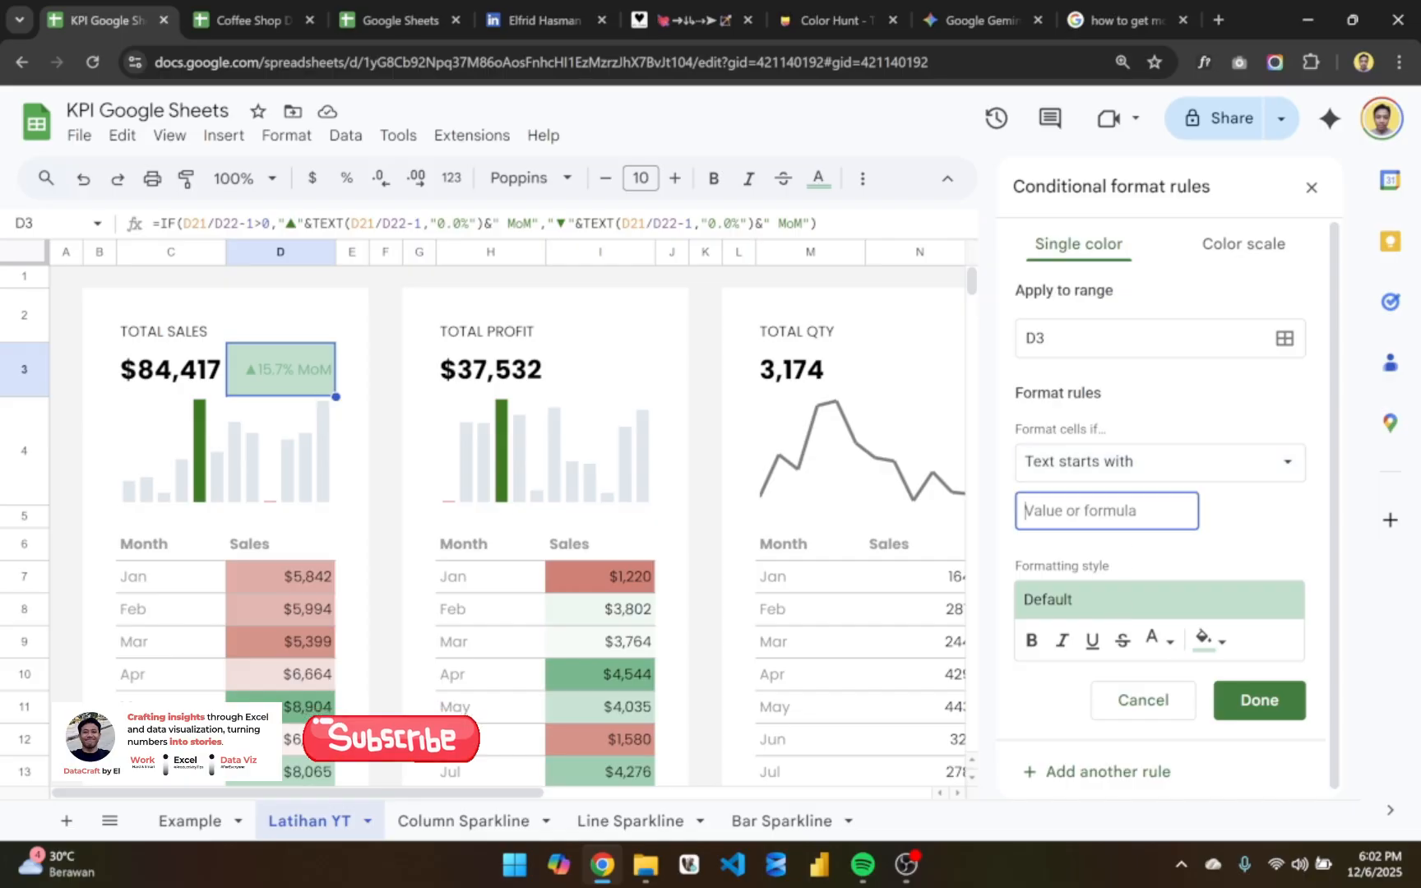
type("▼")
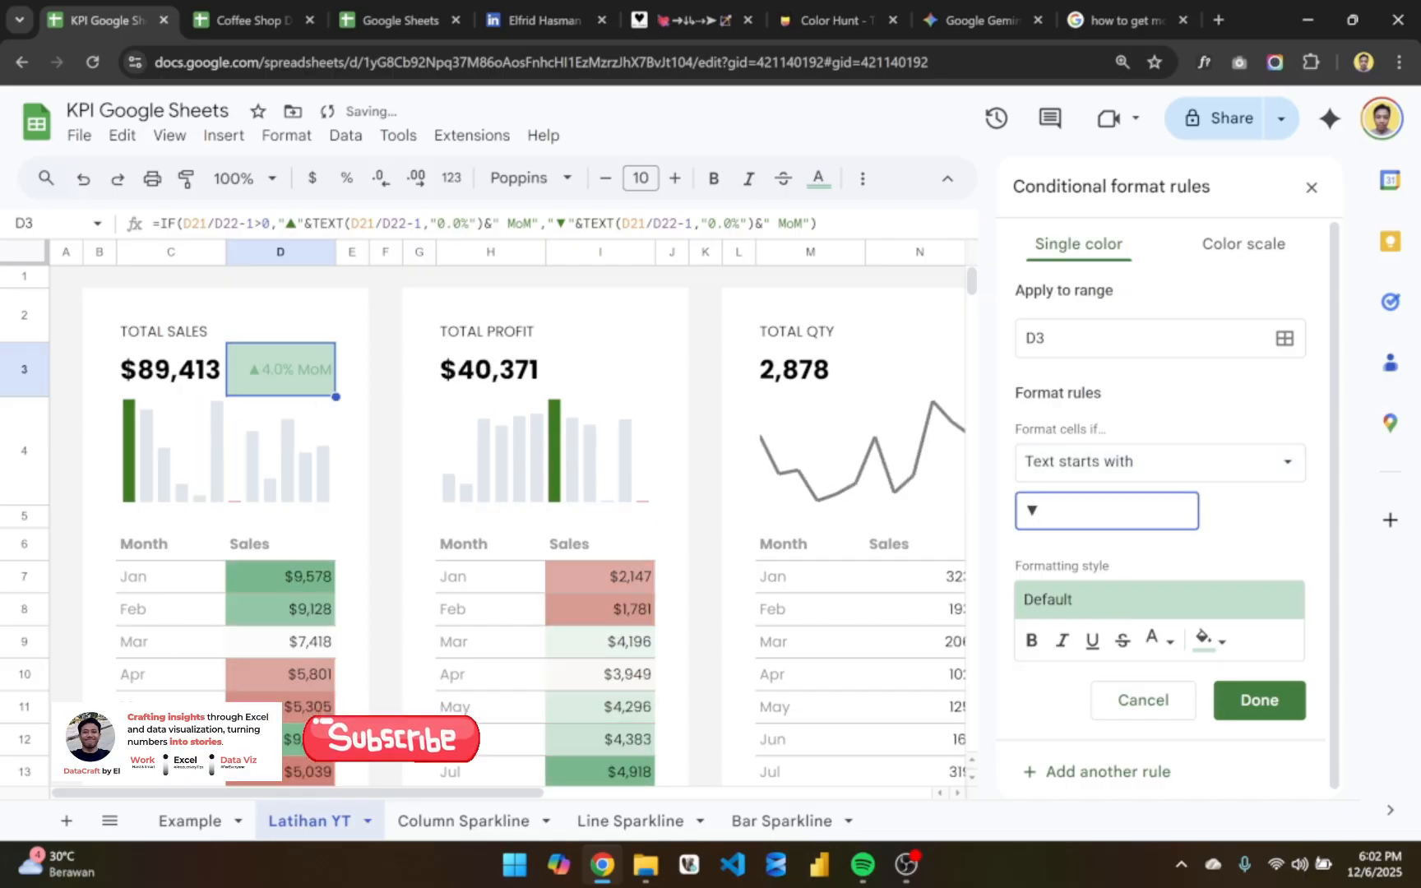
- Give D3's "▼" rule no fill and the custom red text color, and save the rule
left_click(1171, 641)
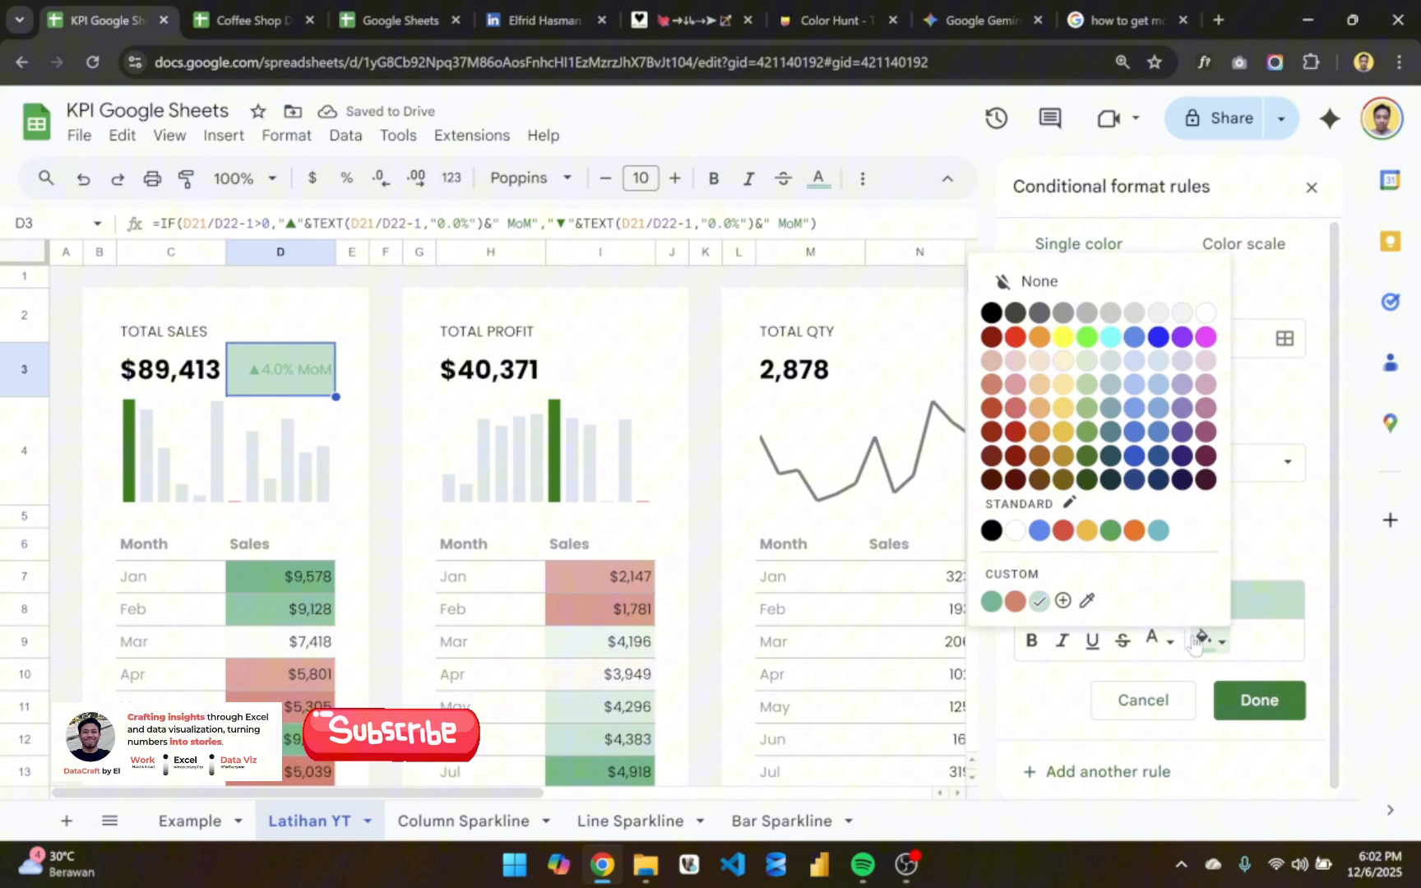
left_click(1072, 284)
left_click(1155, 638)
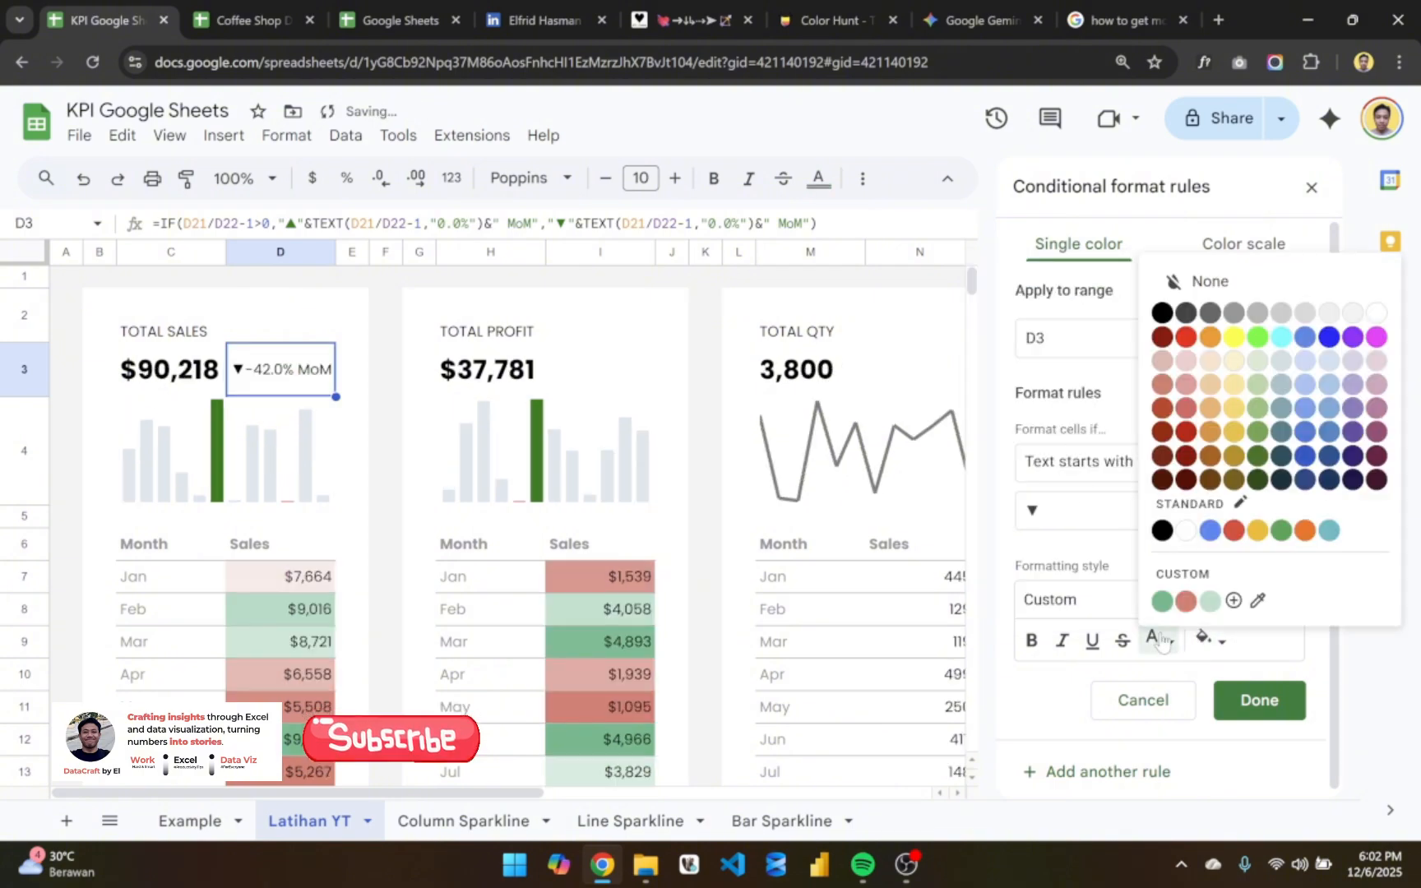
left_click(1185, 601)
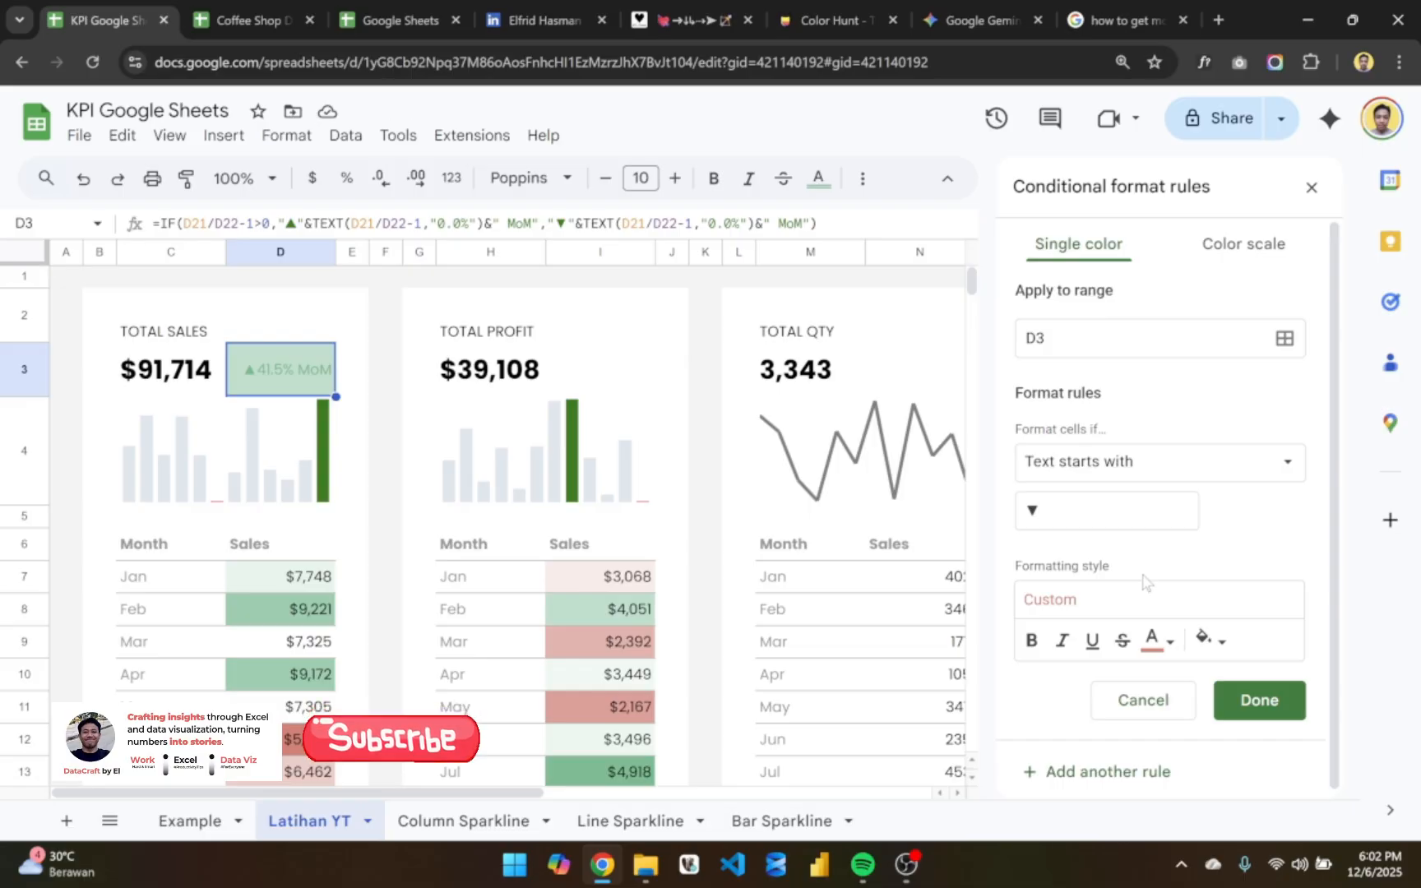
left_click(1258, 704)
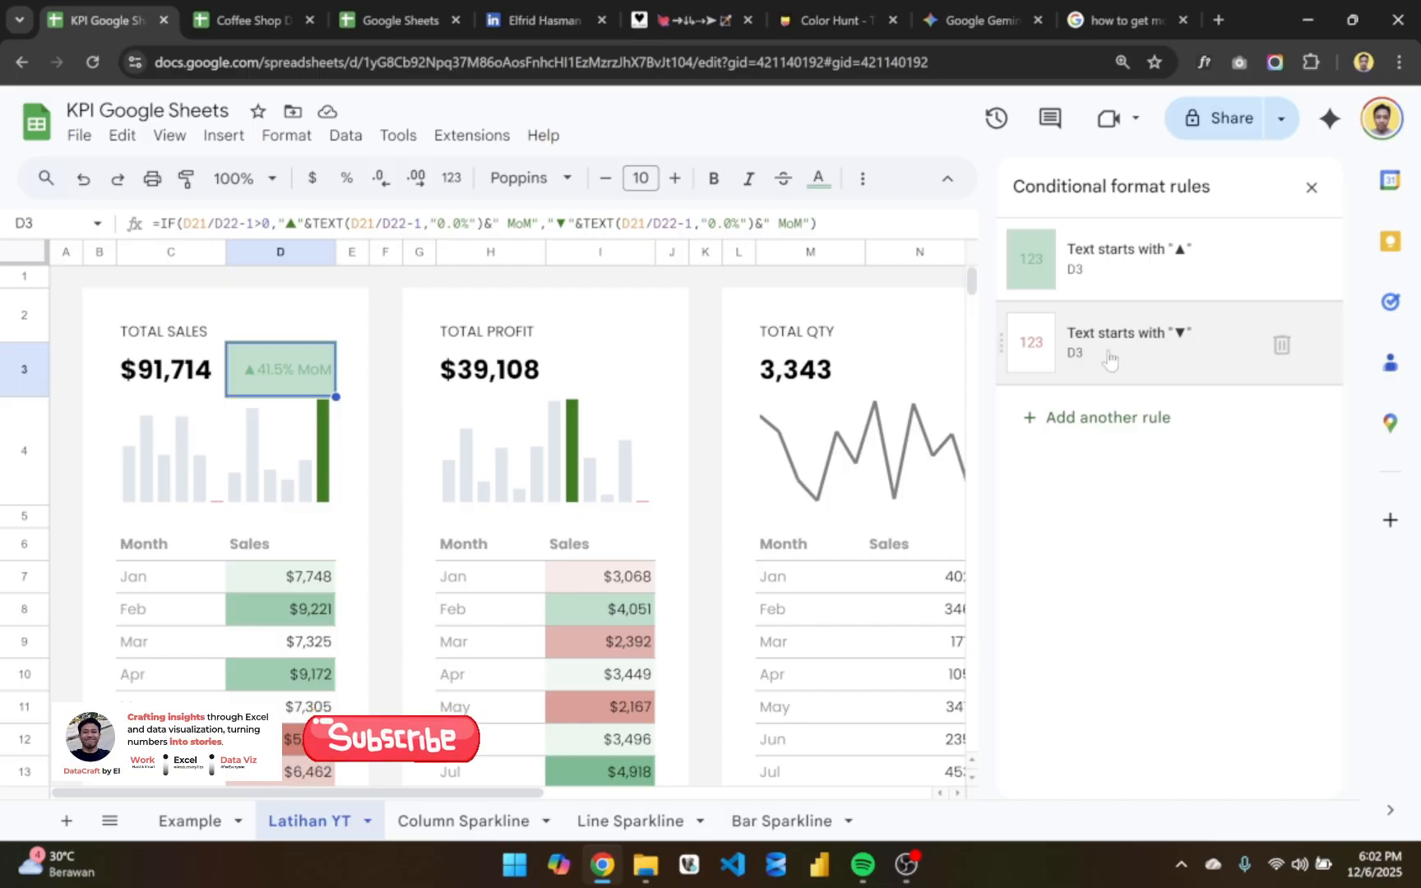
- Remove the fill color from D3's "▲" rule and make the text of D3 bold
left_click(1087, 284)
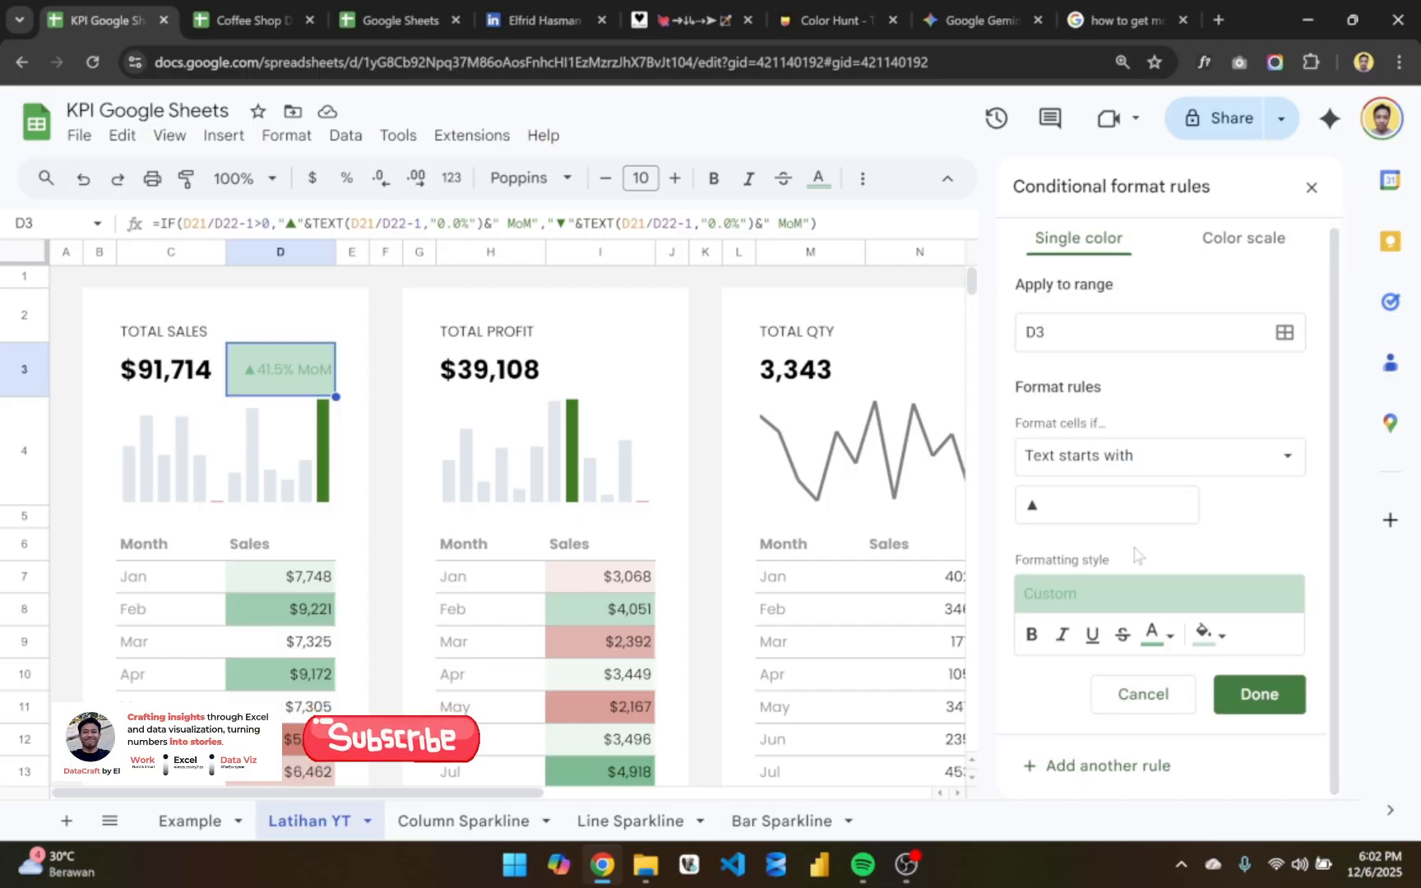
left_click(1206, 637)
left_click(1069, 282)
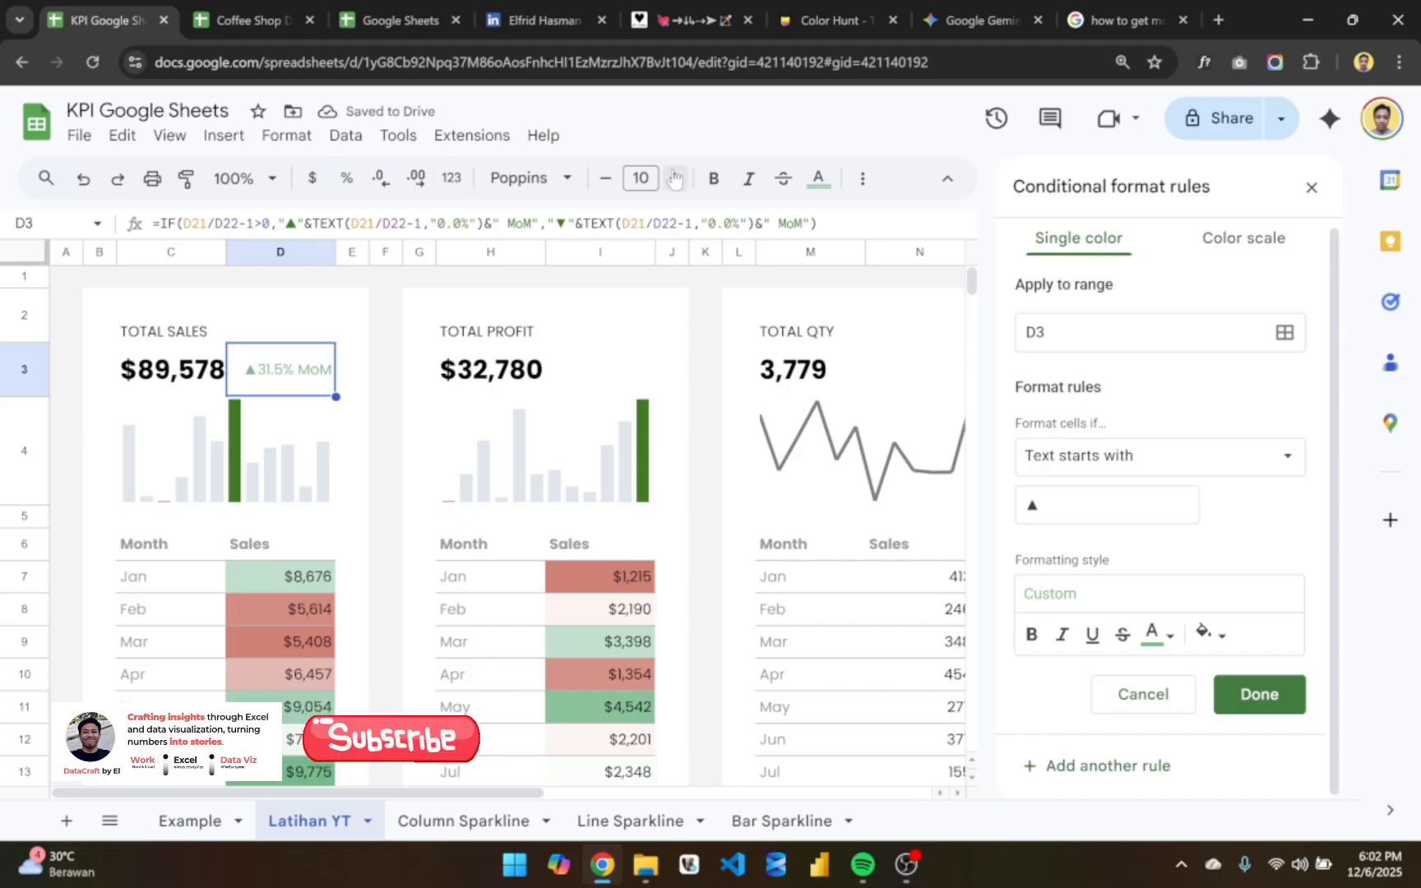
left_click(702, 182)
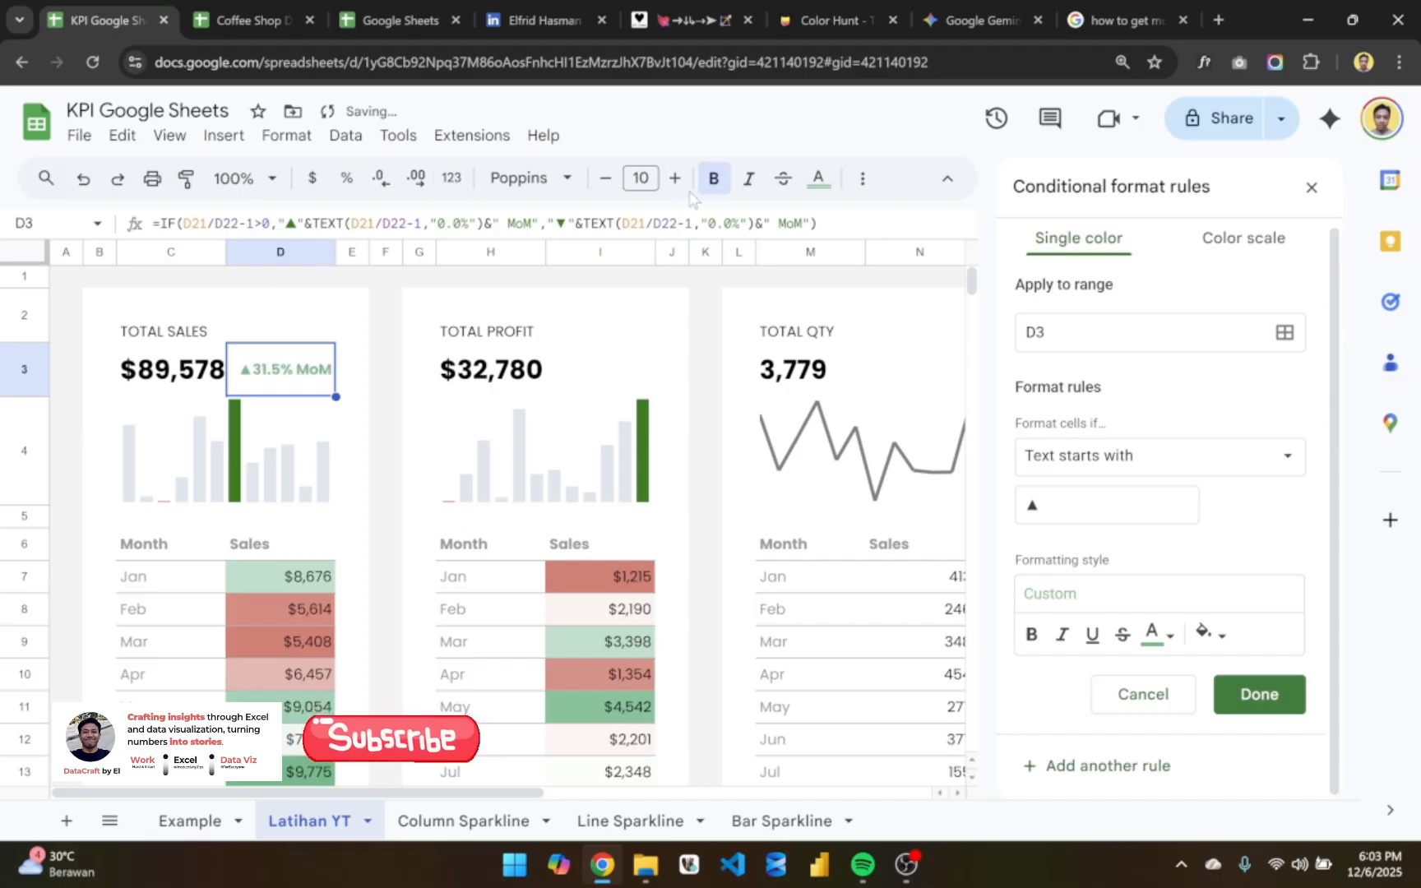
- Remove the bold from D3's text and copy the cell with its formula and conditional formatting to I3 in the Total Profit card
left_click(701, 180)
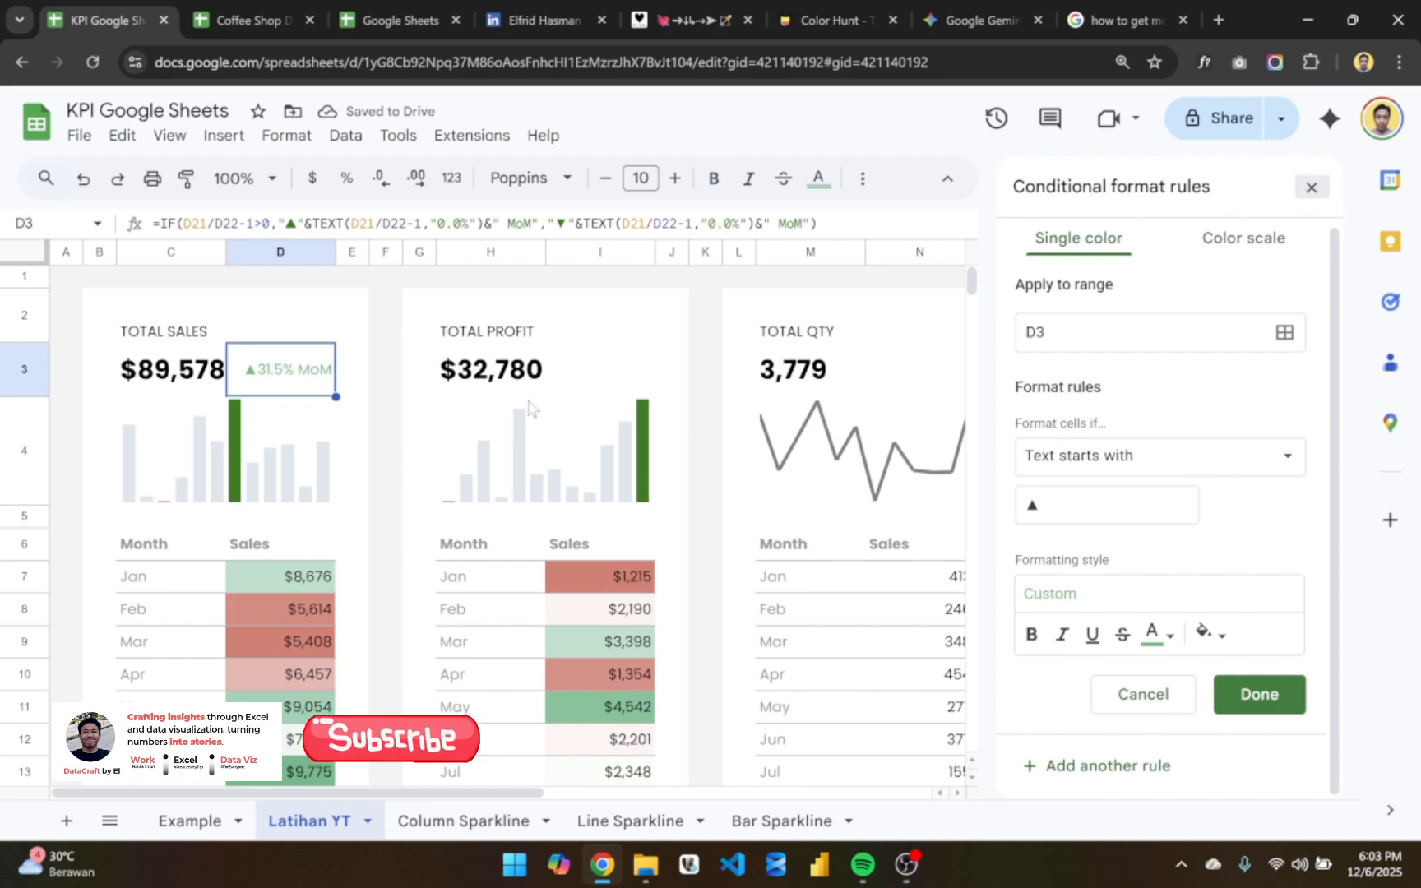
left_click(386, 386)
left_click(289, 378)
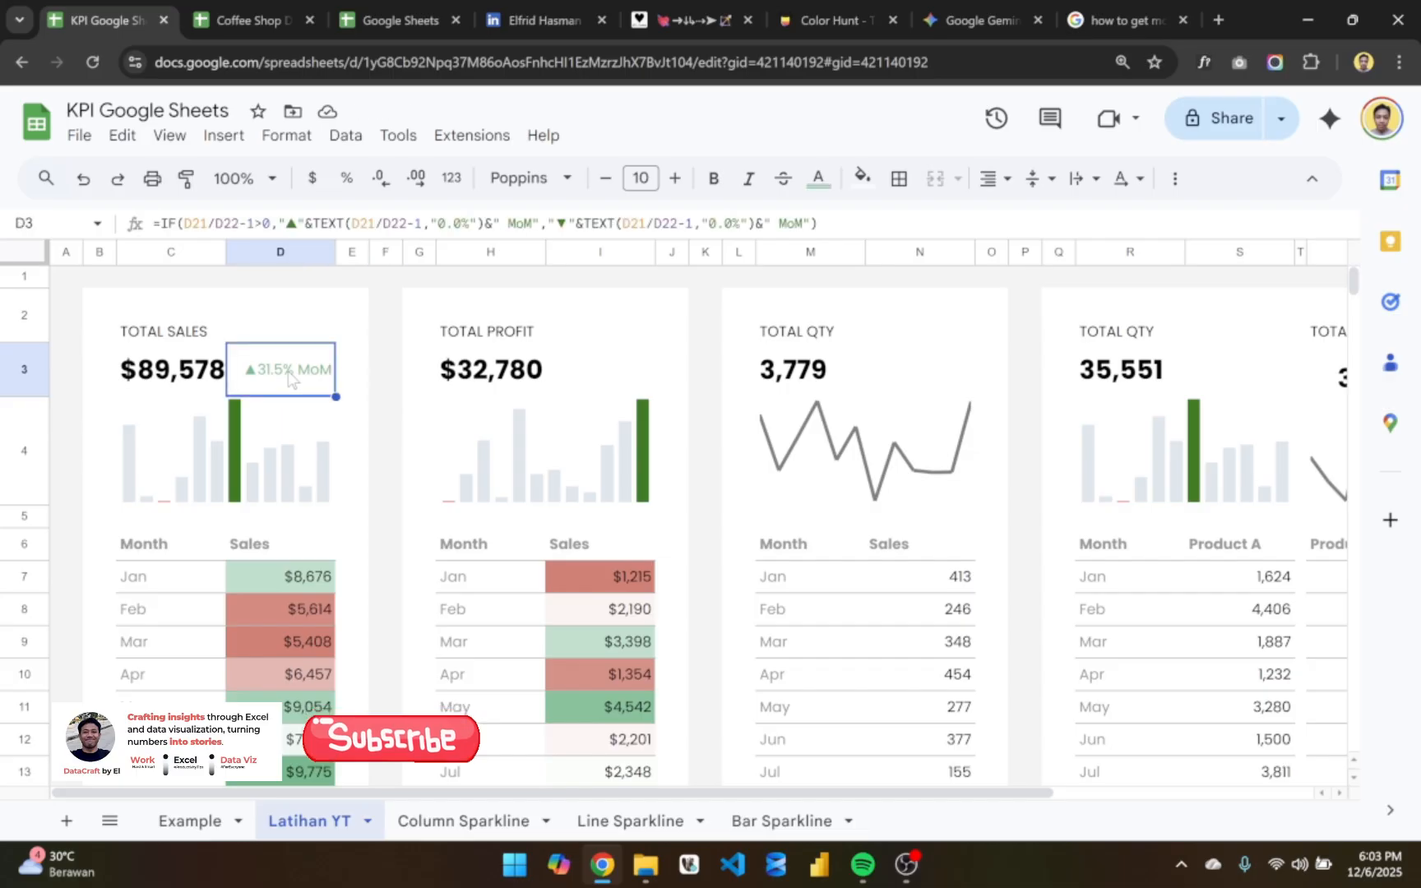
left_click(584, 378)
type("=IF(I21/I22-1>0,\"▲\"&TEXT(I21/I22-1,\"0.0%\")&\" MoM\",\"▼\"&TEXT(I21/I22-1,\"0.0%\")&\" MoM\")")
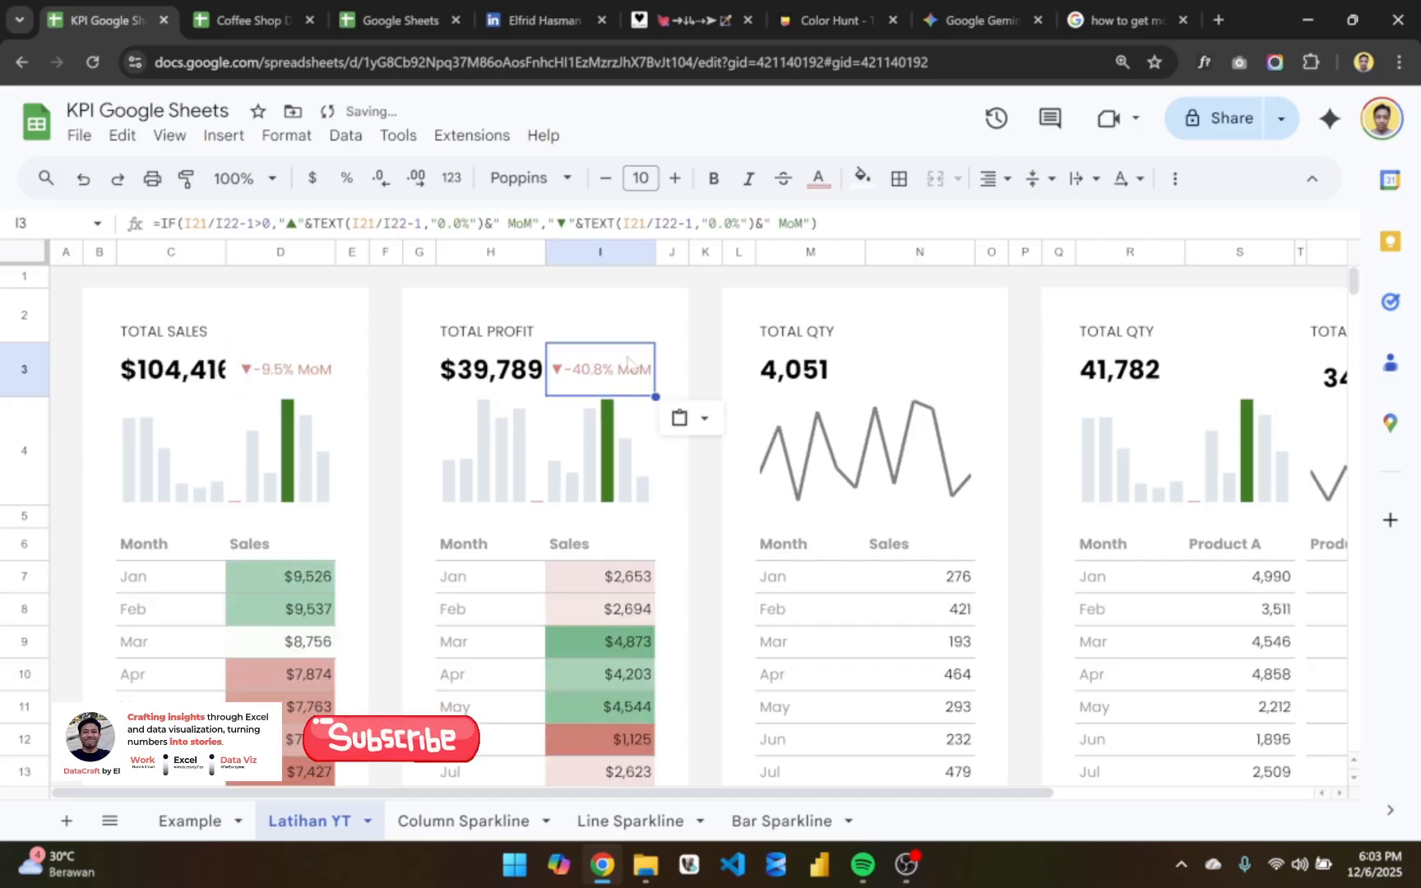
- Try pasting the month-over-month formula into N3 of the first Total Qty card, and clear it again
left_click(907, 377)
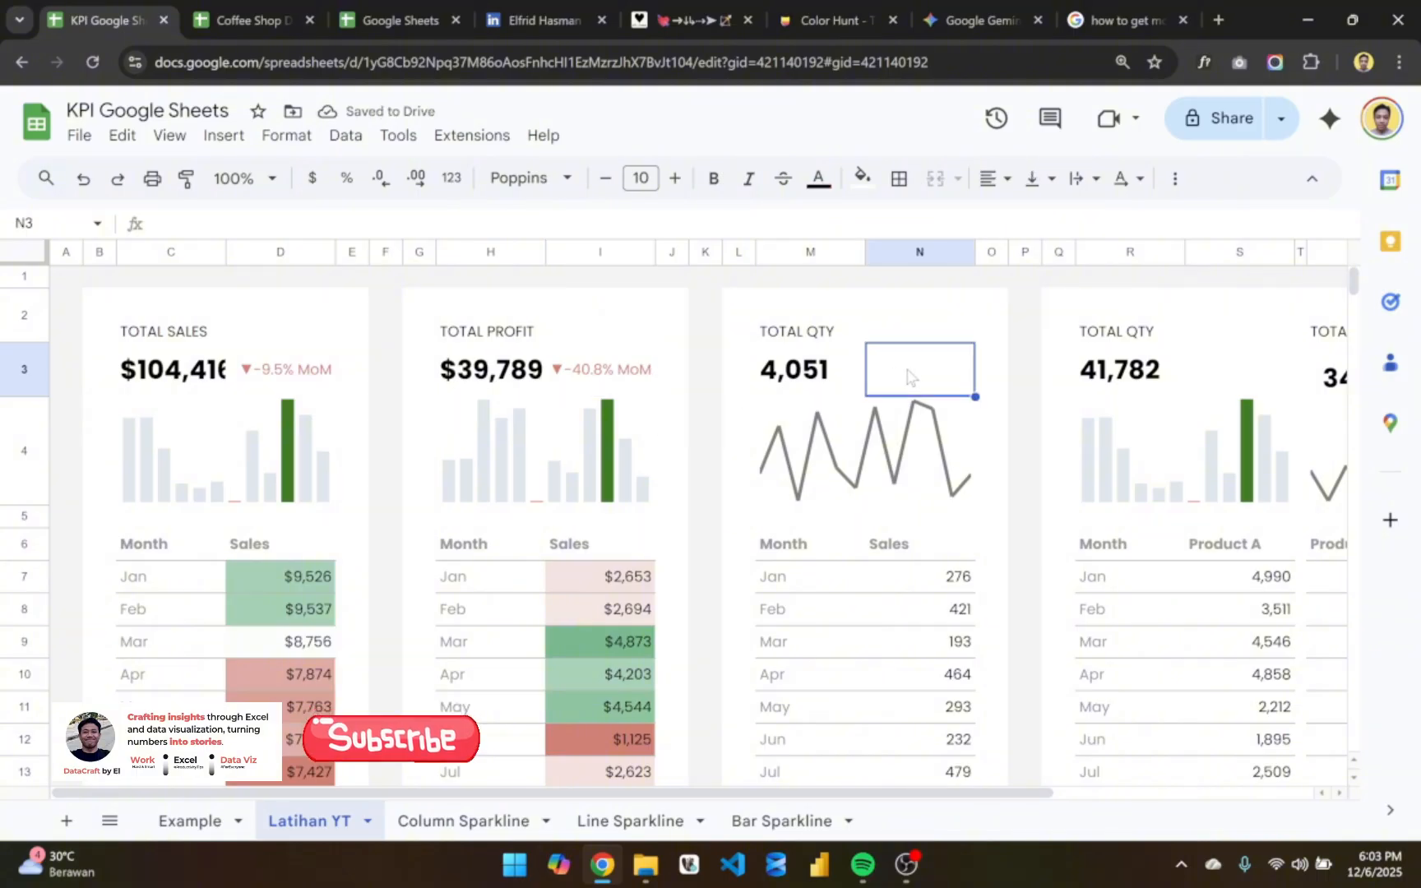
key("ctrl+v")
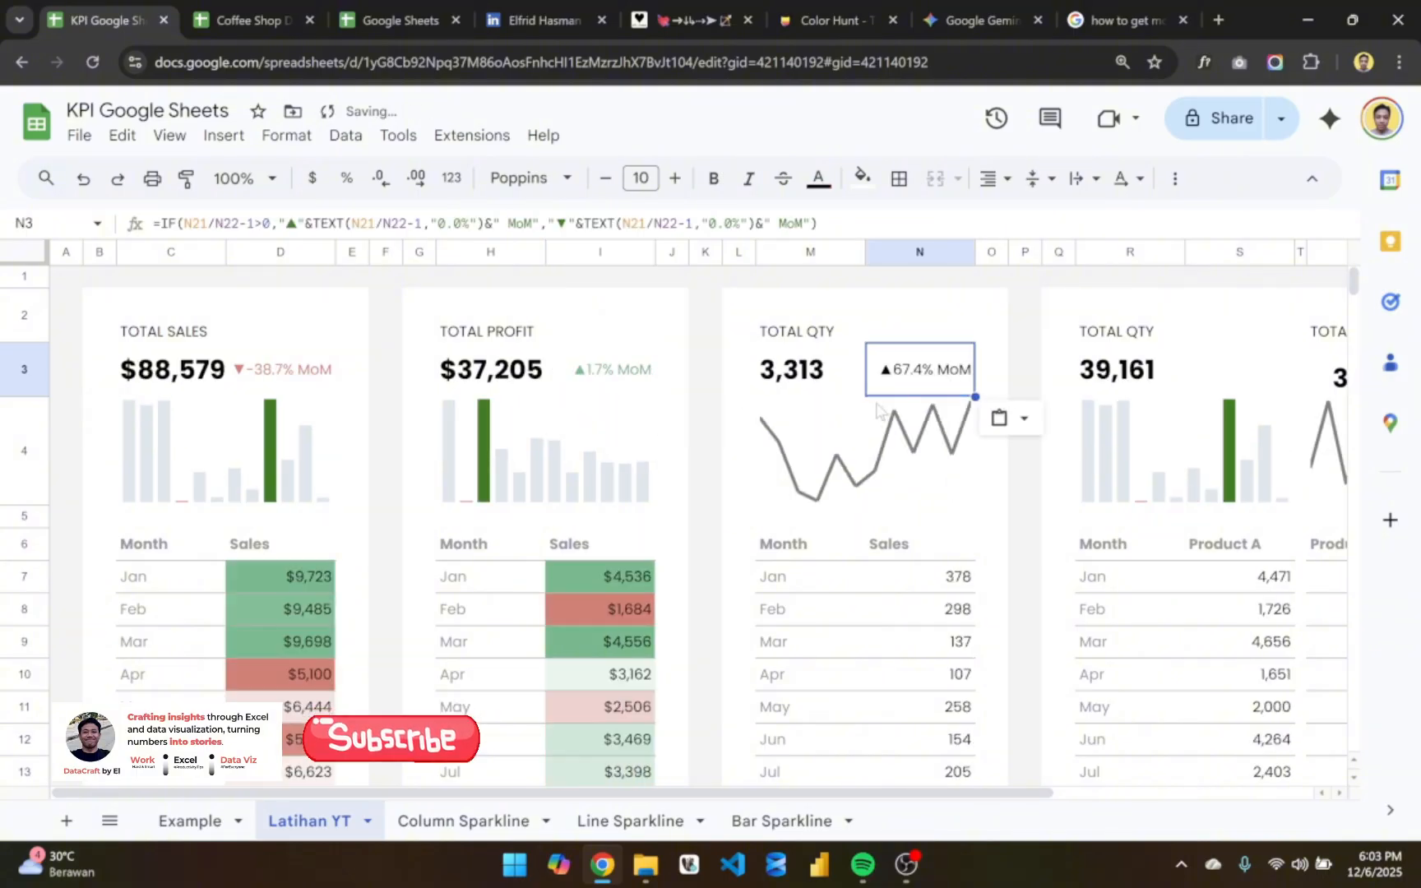
key("Delete")
- Copy I3 with its month-over-month formula and conditional formatting to N3 in the first Total Qty card
left_click(618, 379)
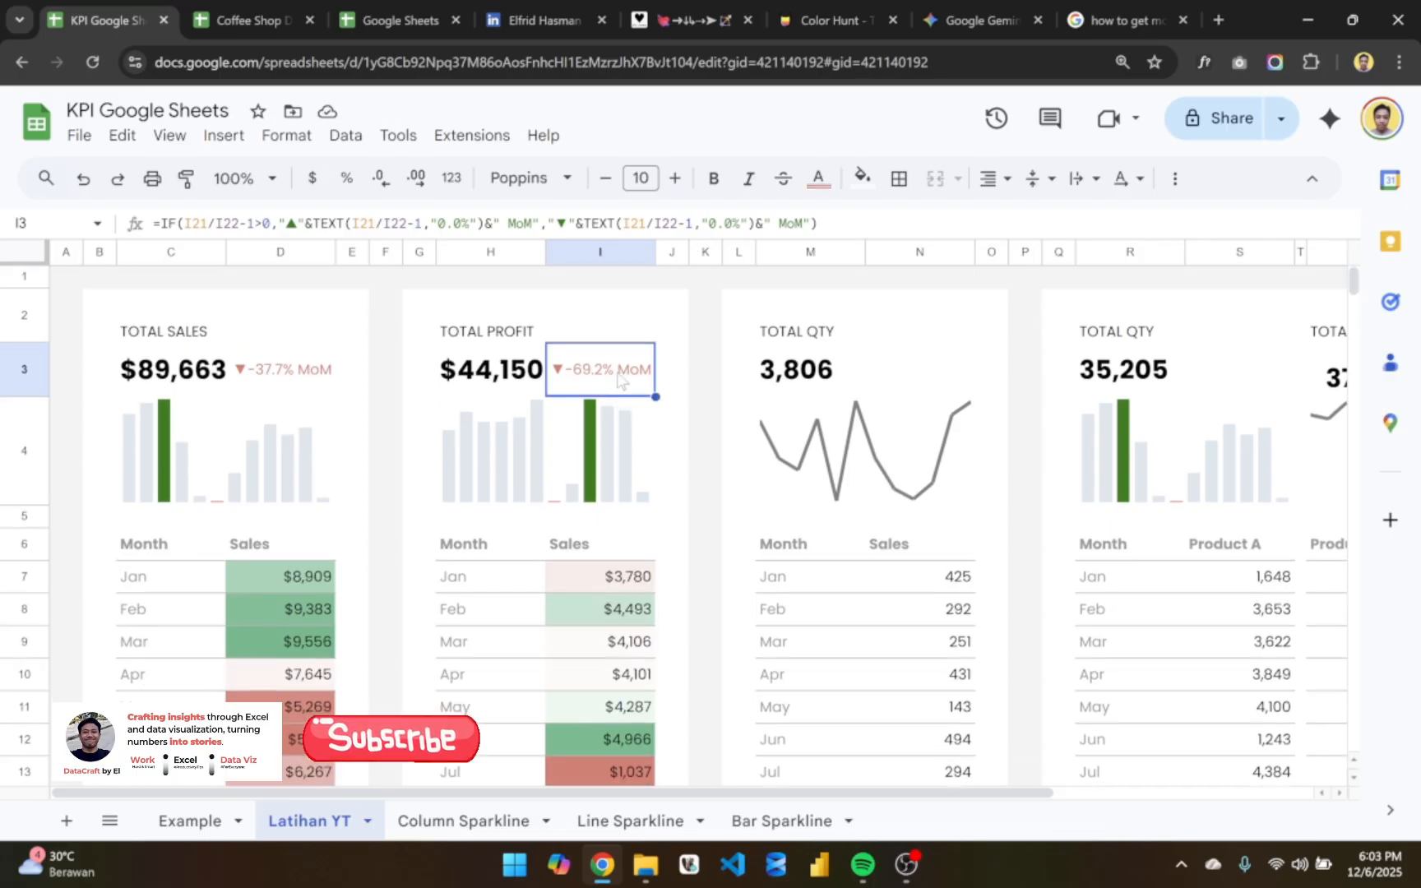
left_click(924, 376)
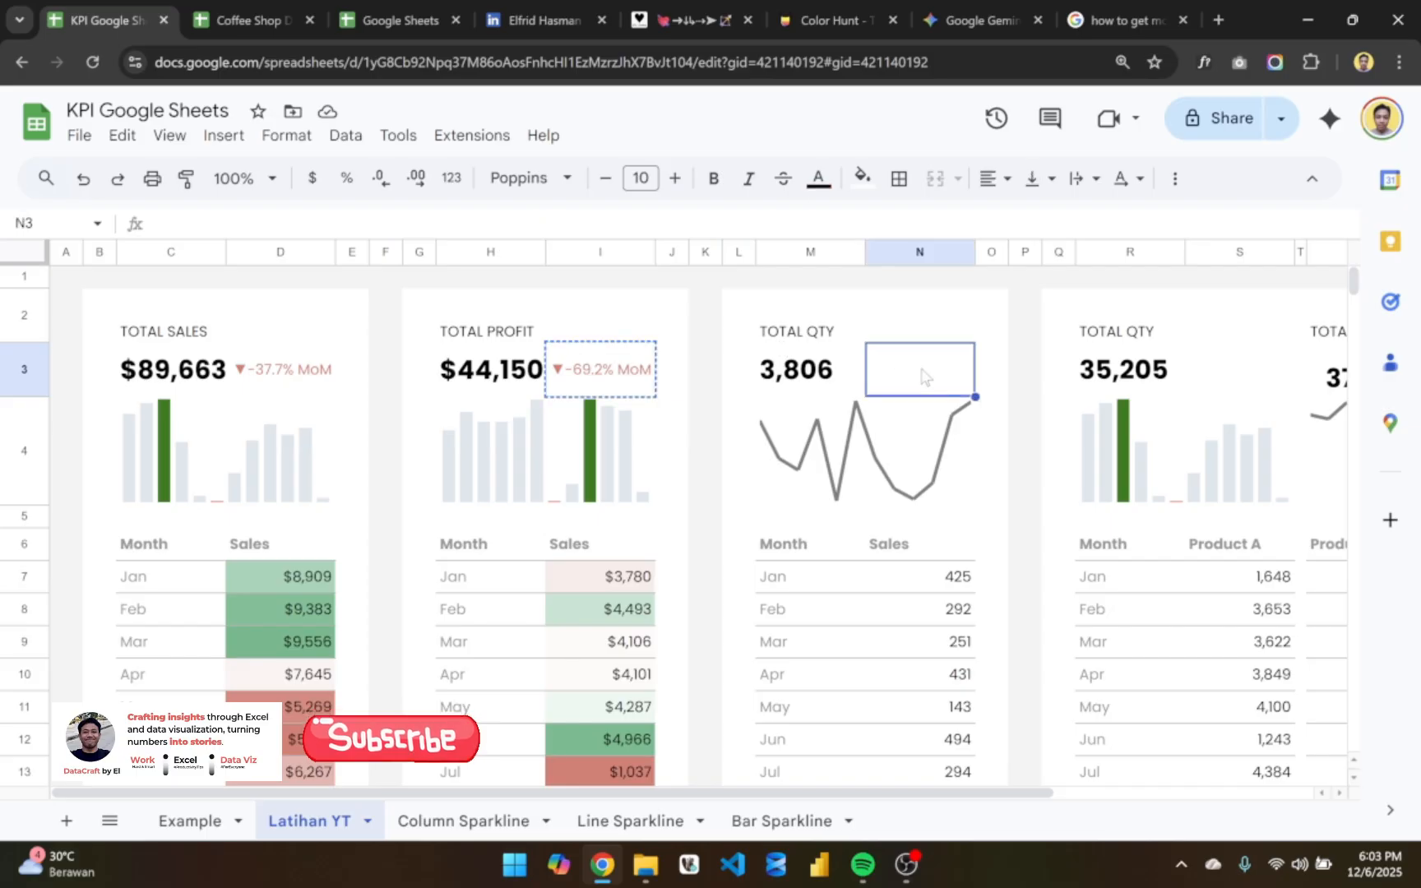
type("=IF(N21/N22-1>0,\"▲\"&TEXT(N21/N22-1,\"0.0%\")&\" MoM\",\"▼\"&TEXT(N21/N22-1,\"0.0%\")&\" MoM\")")
- Look over all KPI cards on the Latihan YT sheet, checking their MoM labels, sparklines and monthly tables
scroll(921, 494, "down", 5)
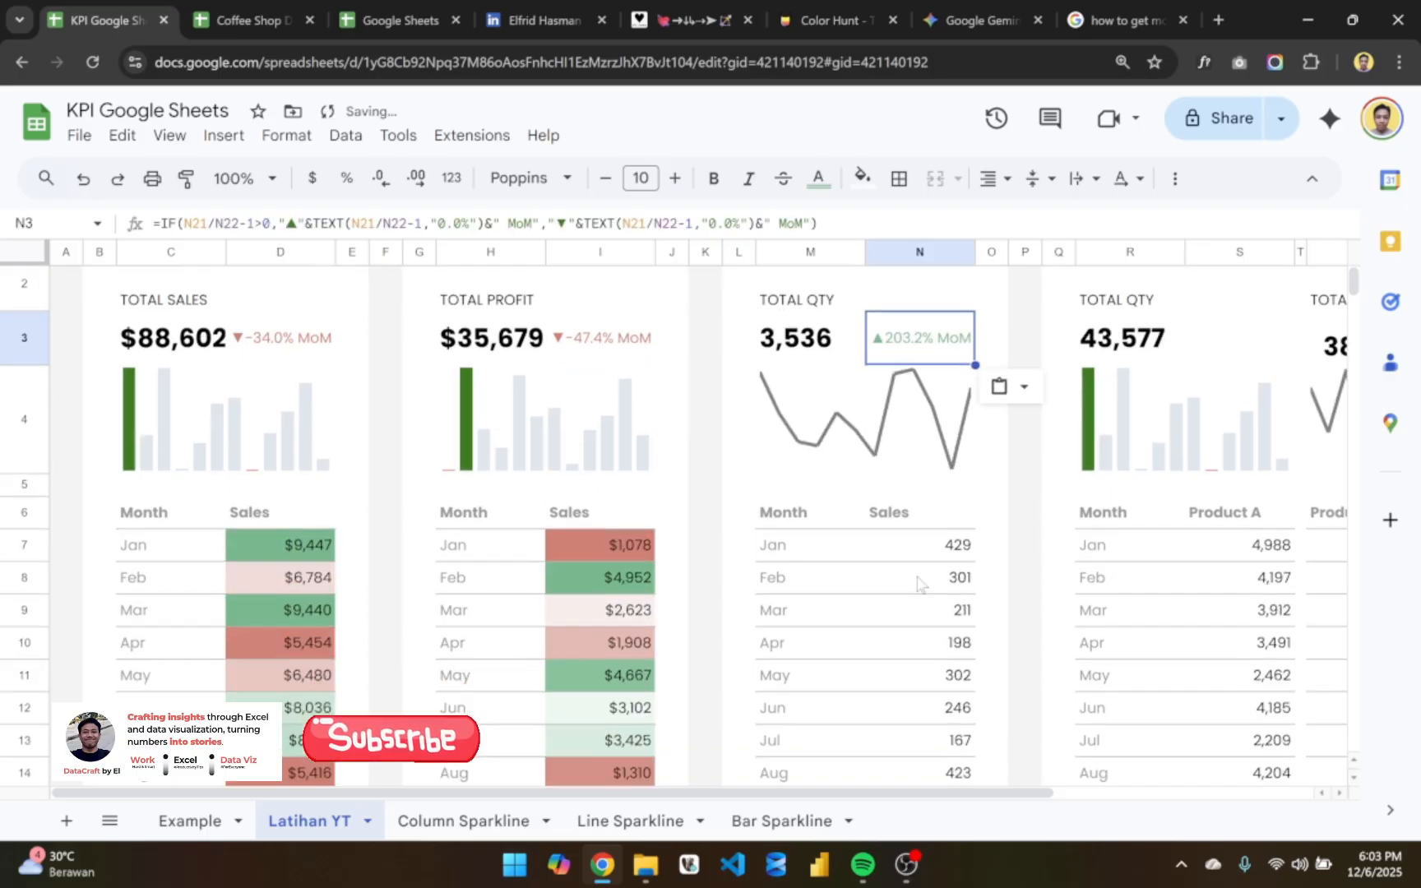
scroll(921, 584, "up", 5)
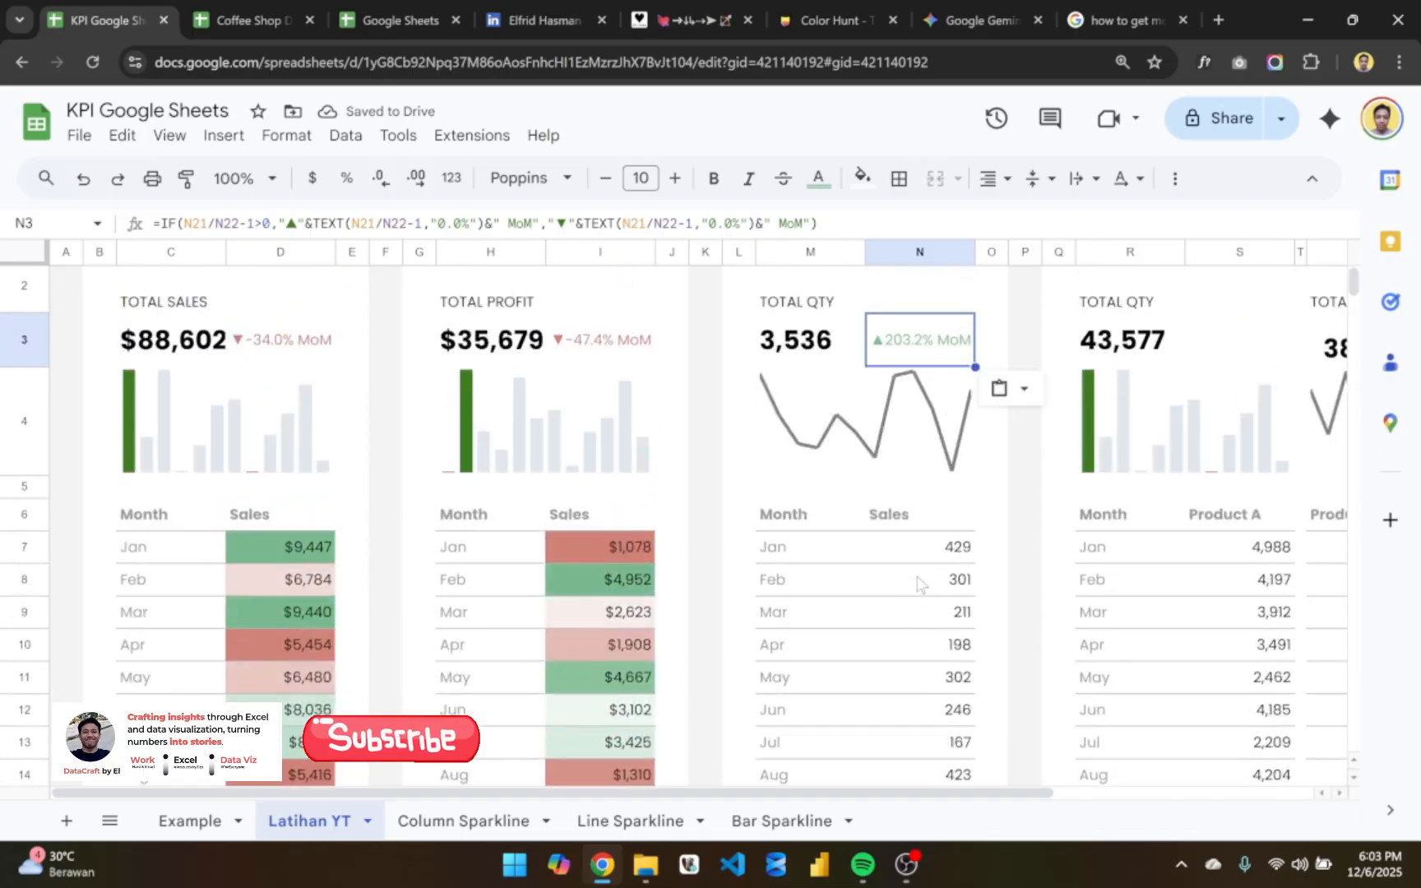
scroll(919, 581, "right", 3)
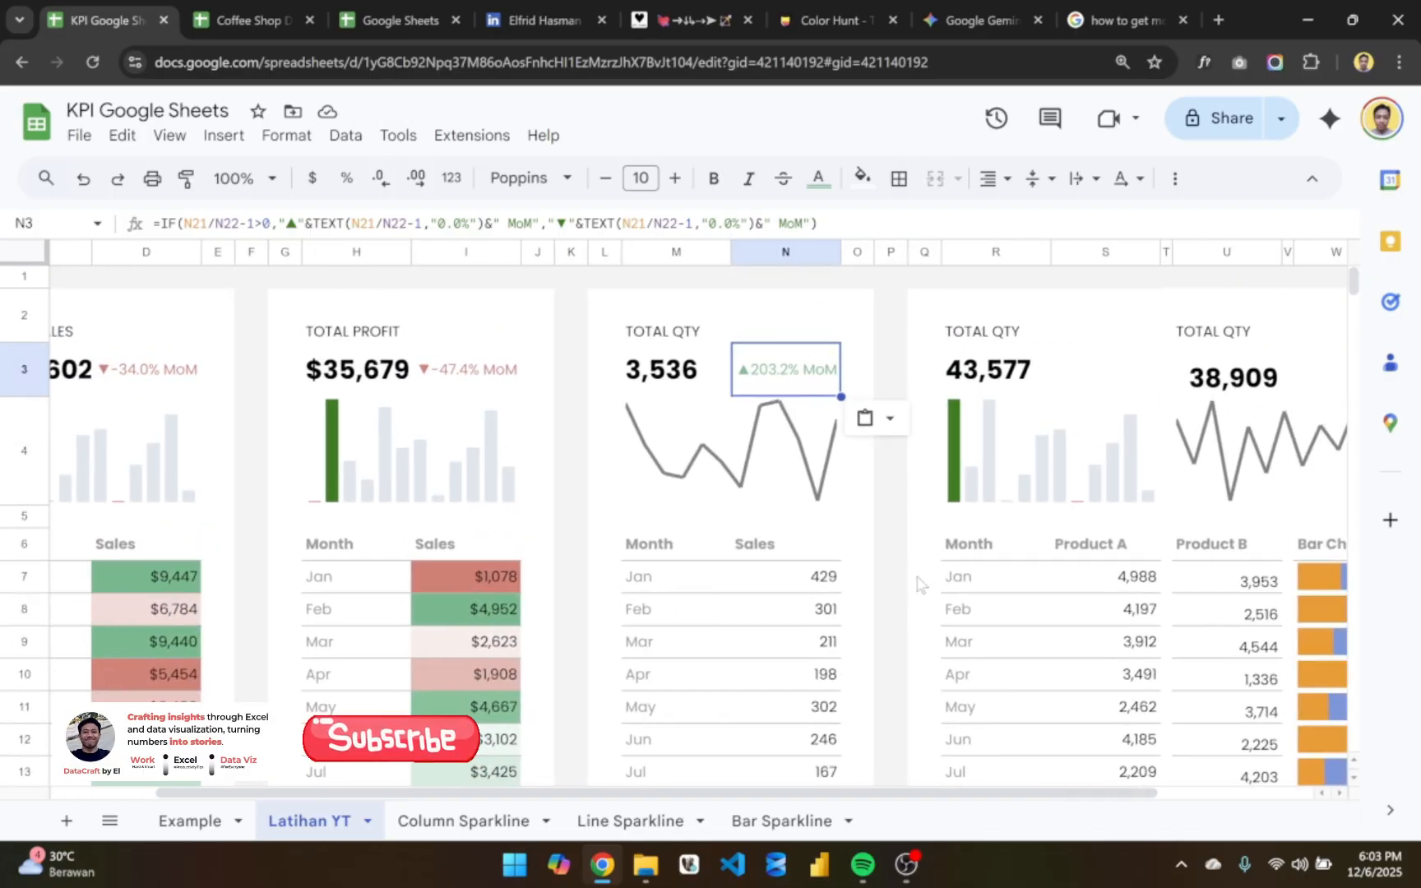
scroll(919, 583, "left", 3)
scroll(712, 604, "right", 3)
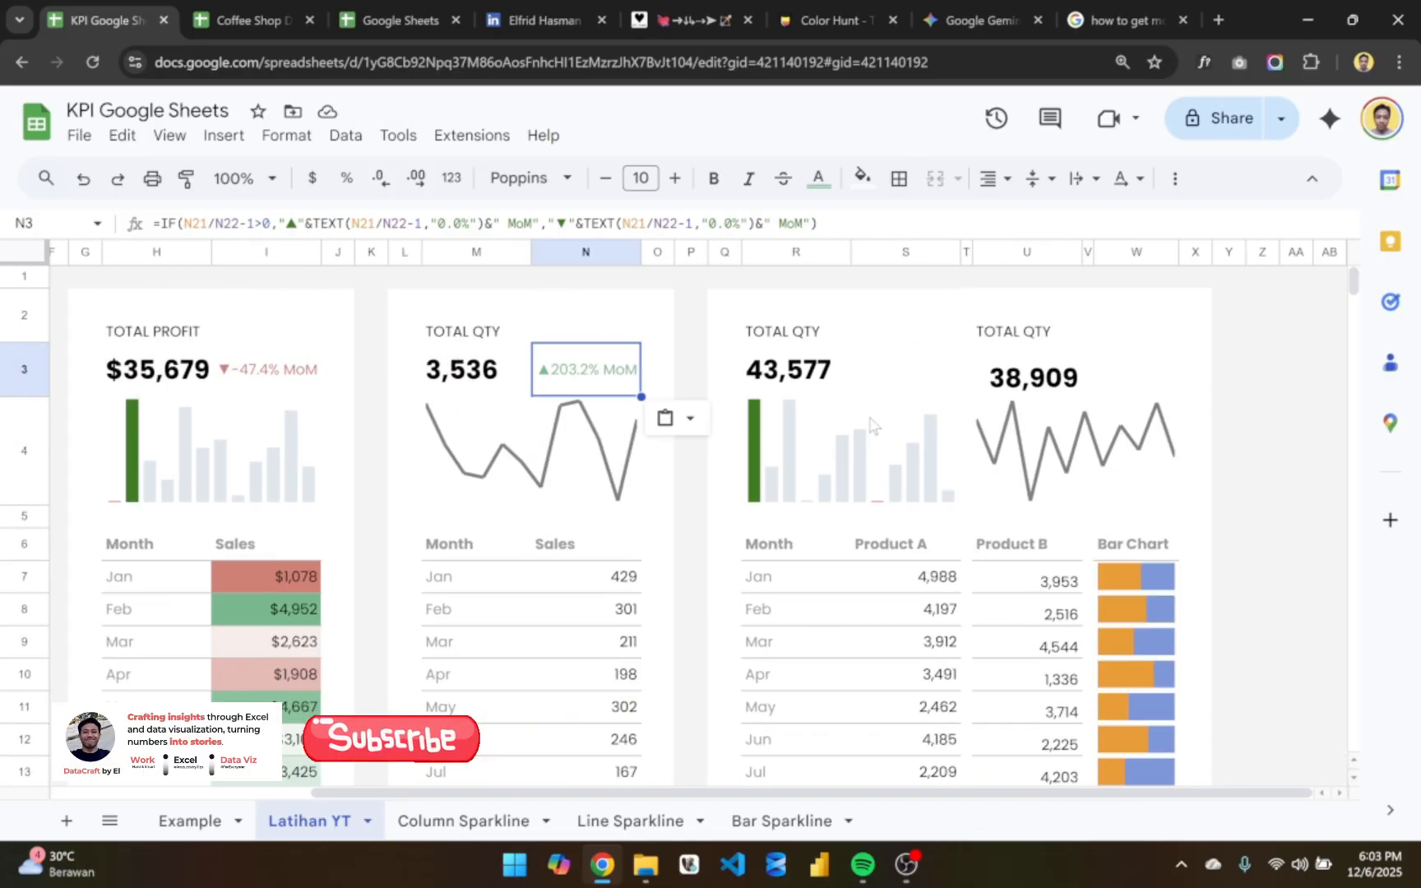
scroll(872, 425, "left", 3)
scroll(805, 312, "down", 3)
scroll(790, 370, "up", 3)
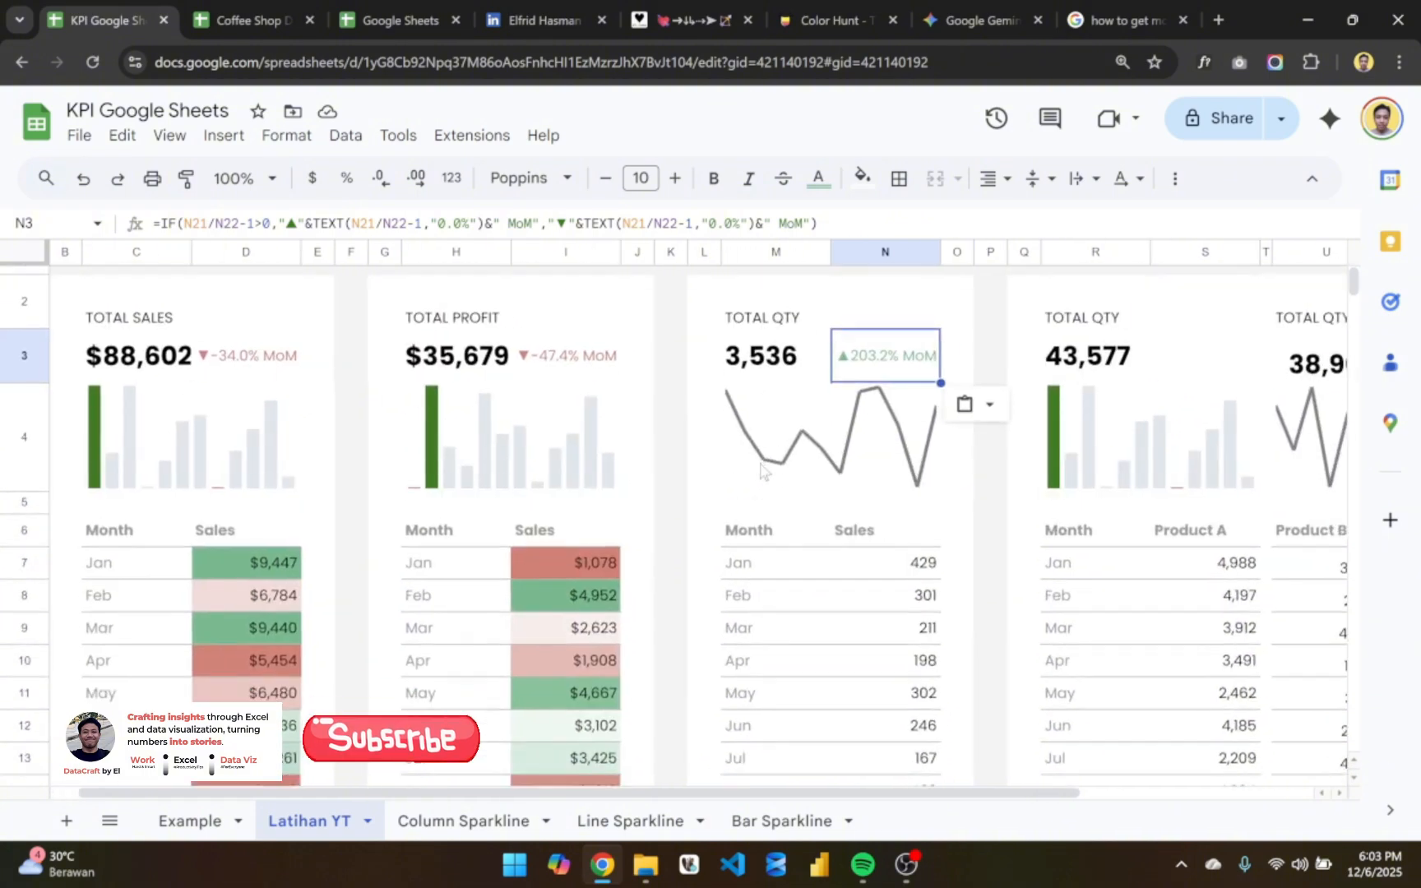
scroll(761, 470, "down", 5)
scroll(761, 471, "up", 5)
scroll(761, 471, "down", 5)
scroll(760, 470, "up", 5)
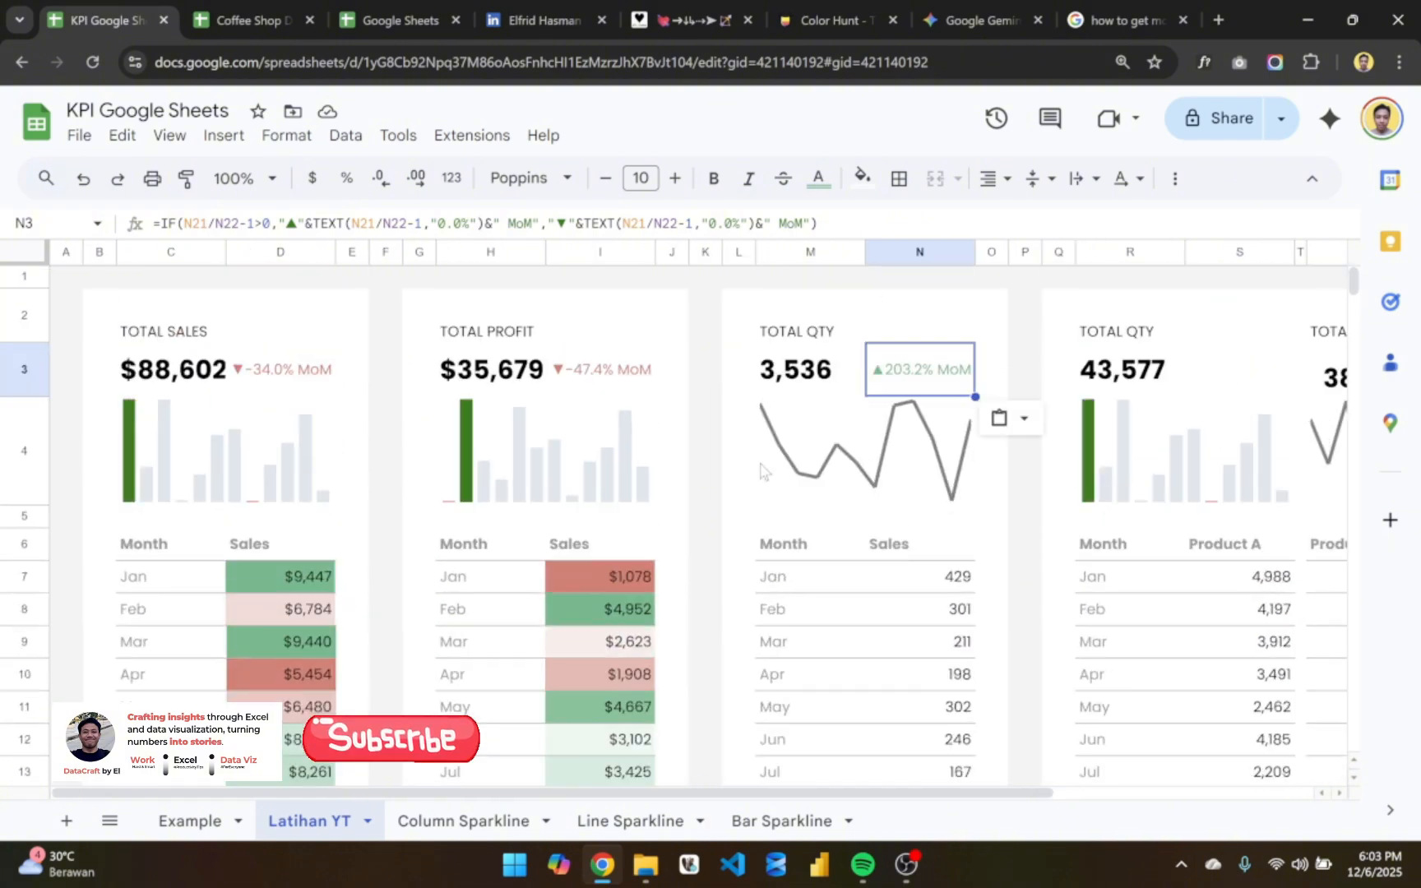
scroll(761, 471, "down", 3)
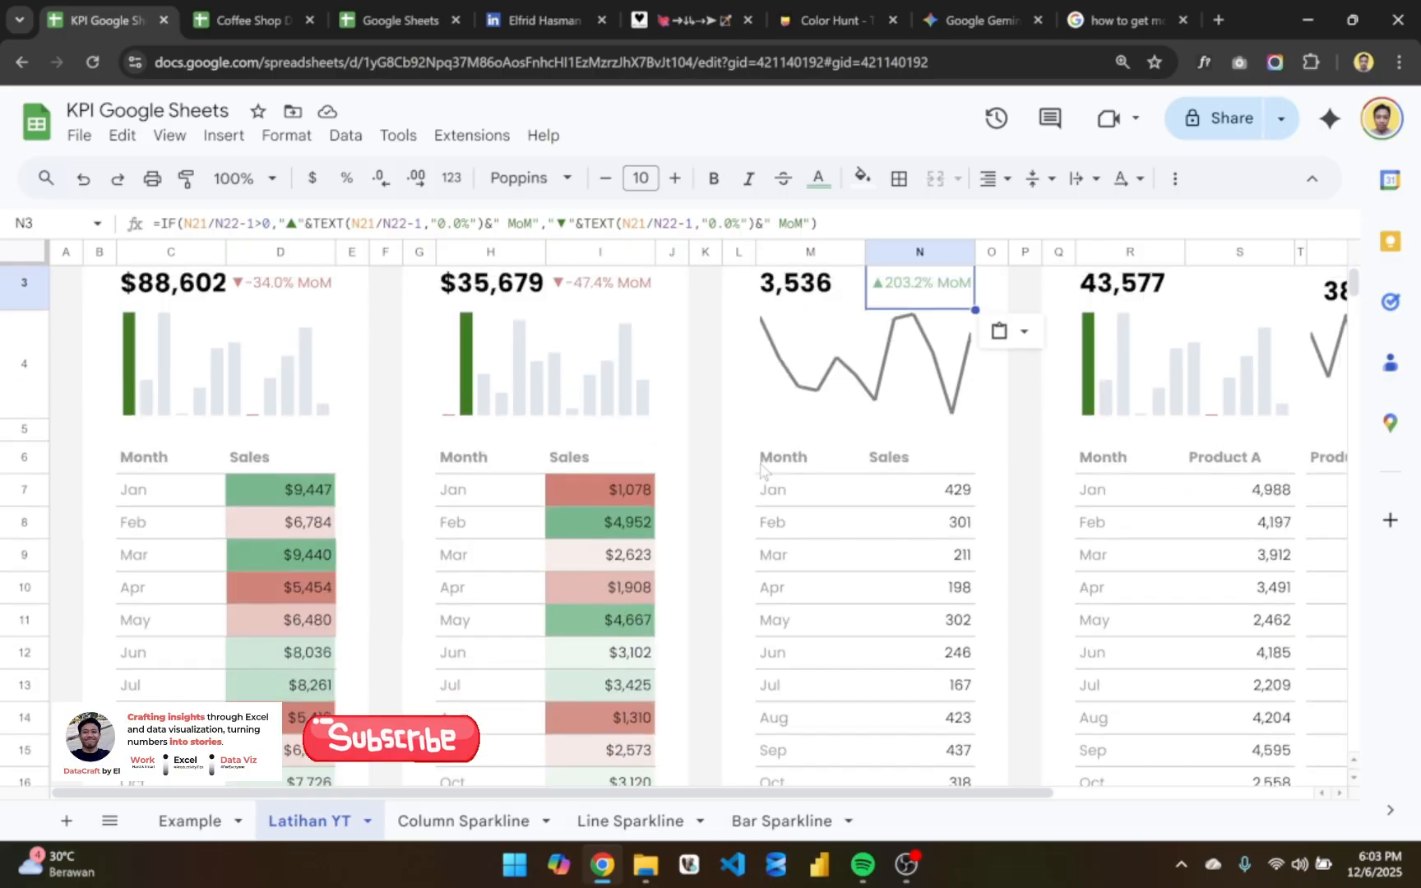
scroll(761, 470, "up", 3)
- Inspect the month-over-month formula in N3 against the monthly quantities, and compare the neighbouring cards
double_click(918, 373)
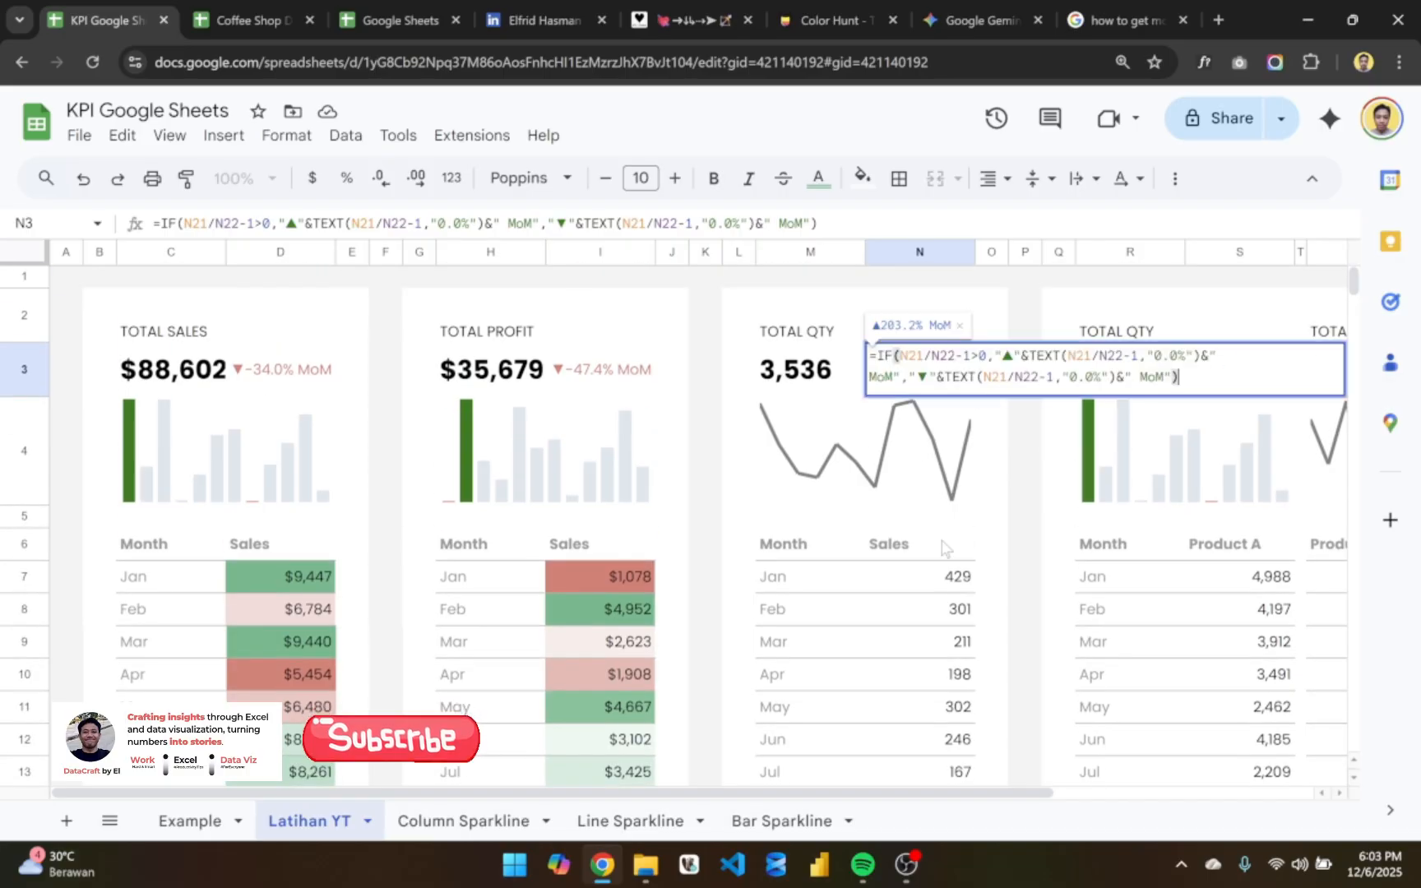
scroll(946, 549, "down", 5)
key("Return")
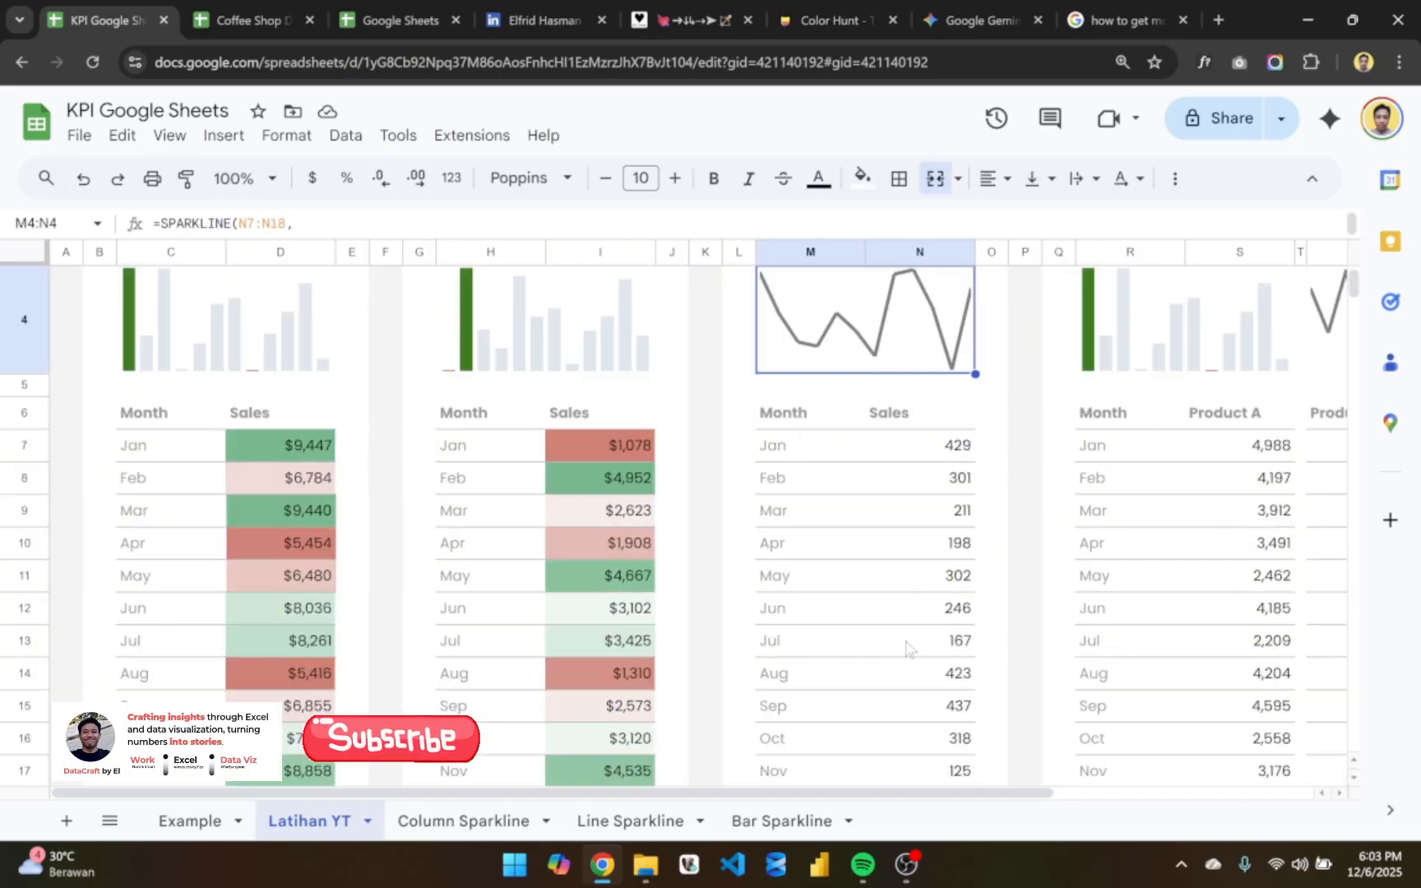
scroll(797, 716, "down", 5)
scroll(797, 717, "up", 5)
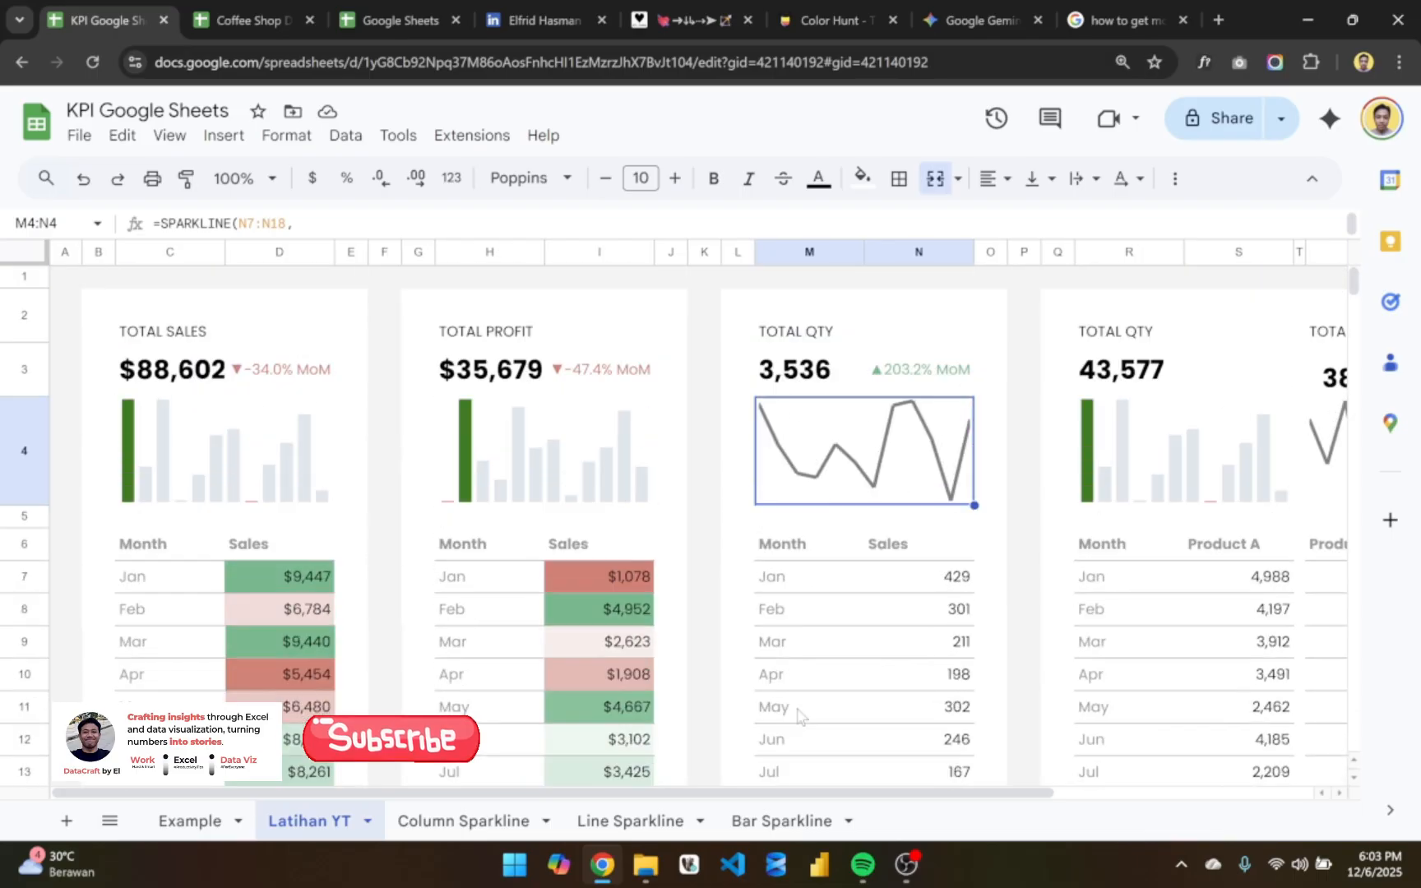
scroll(796, 716, "right", 3)
scroll(797, 715, "right", 5)
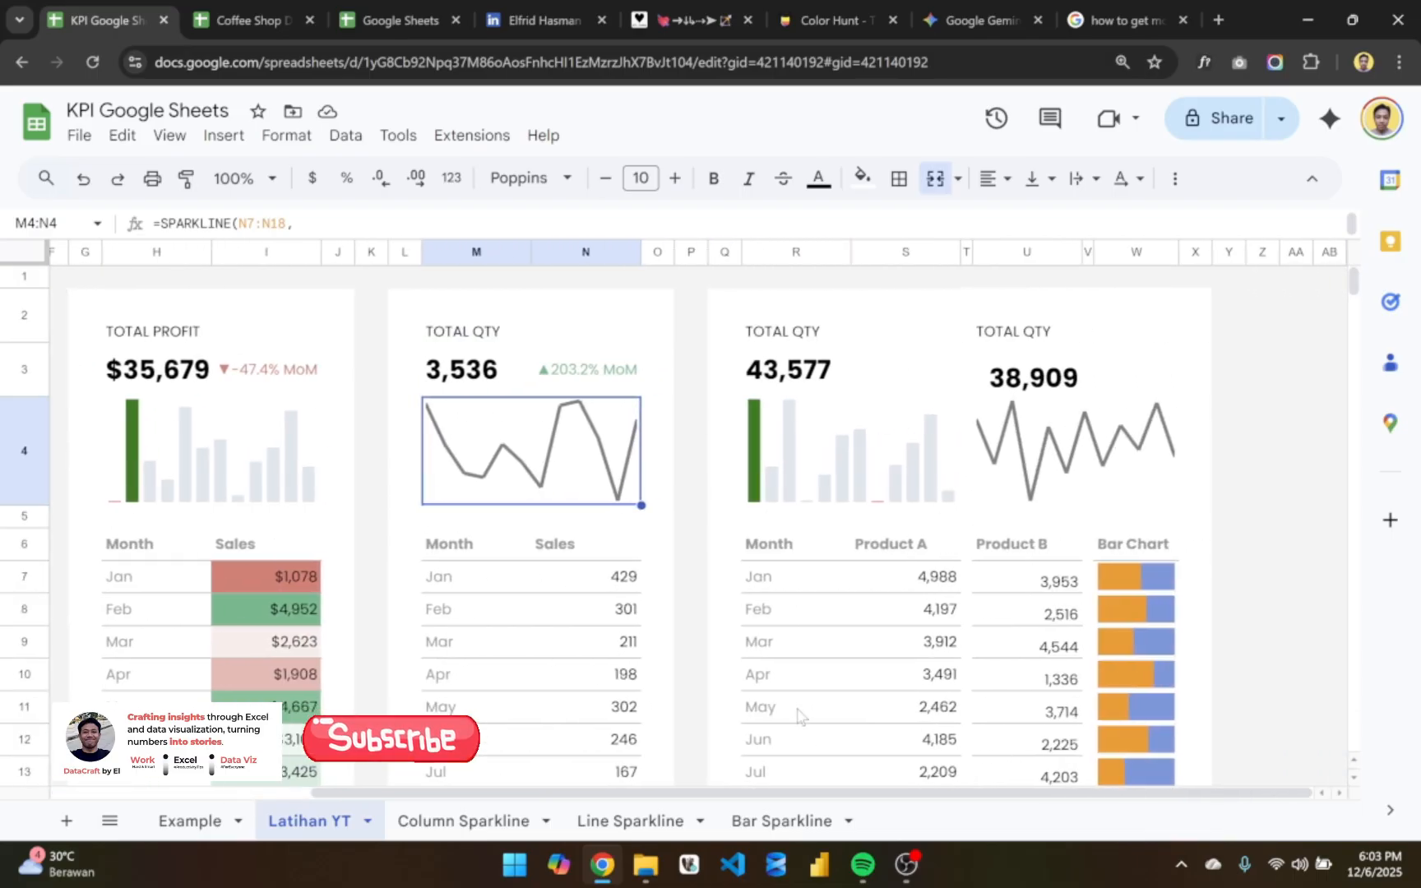
scroll(797, 715, "left", 8)
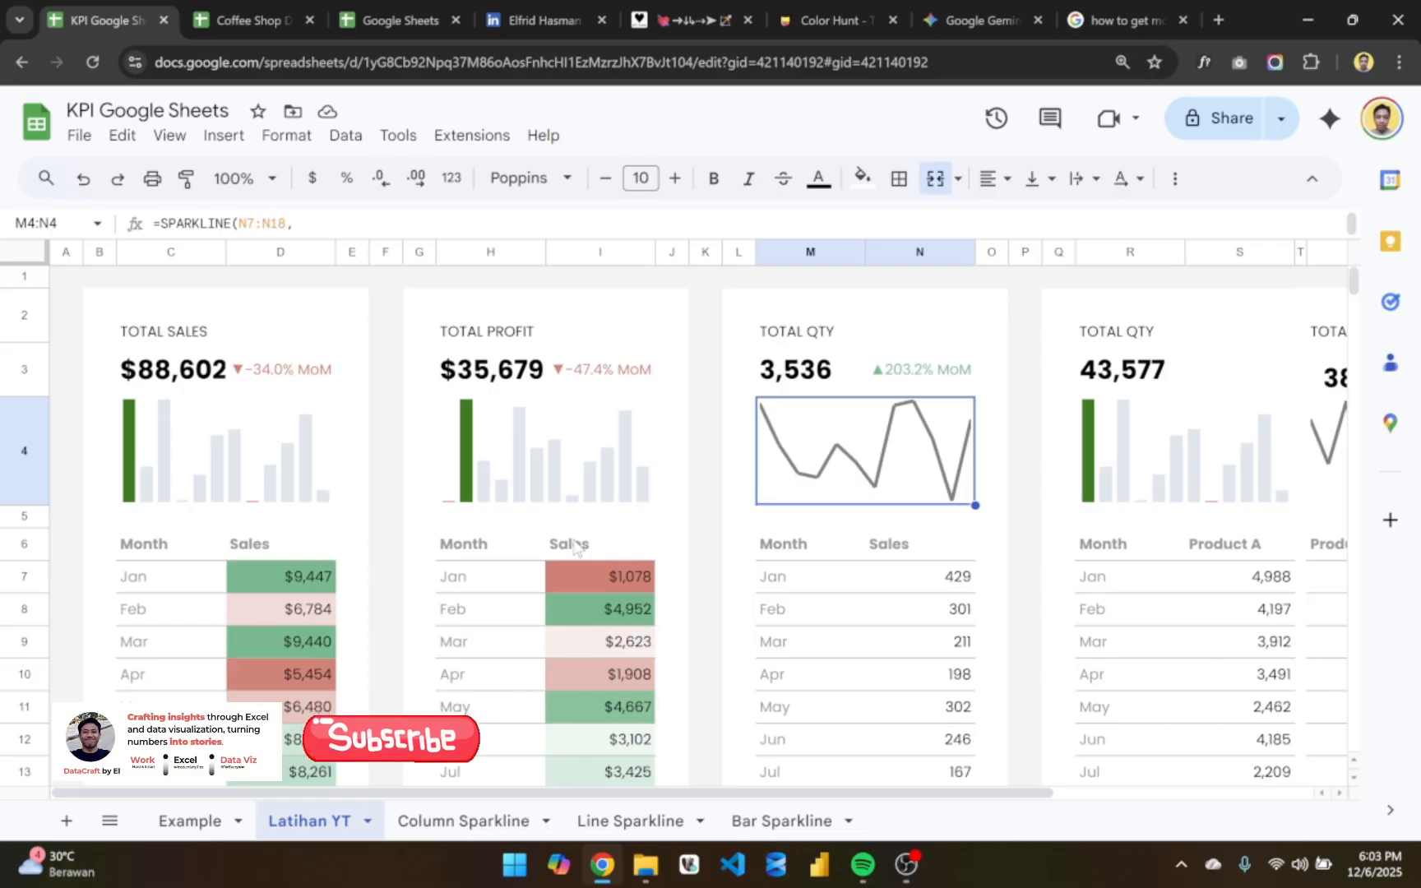
- Look through the Column Sparkline, Line Sparkline, Bar Sparkline and Example sheets
left_click(481, 837)
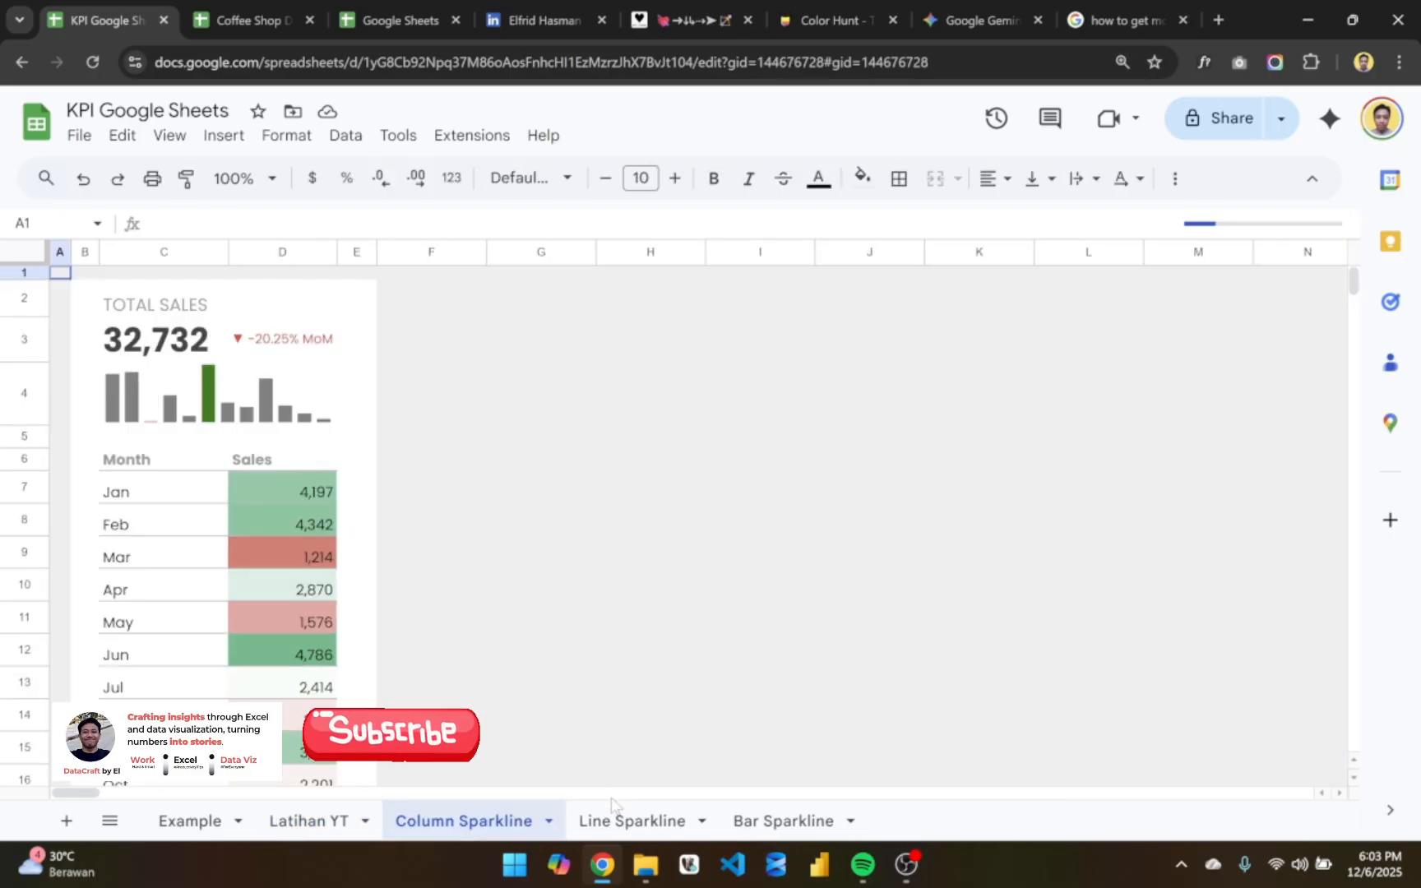
left_click(622, 821)
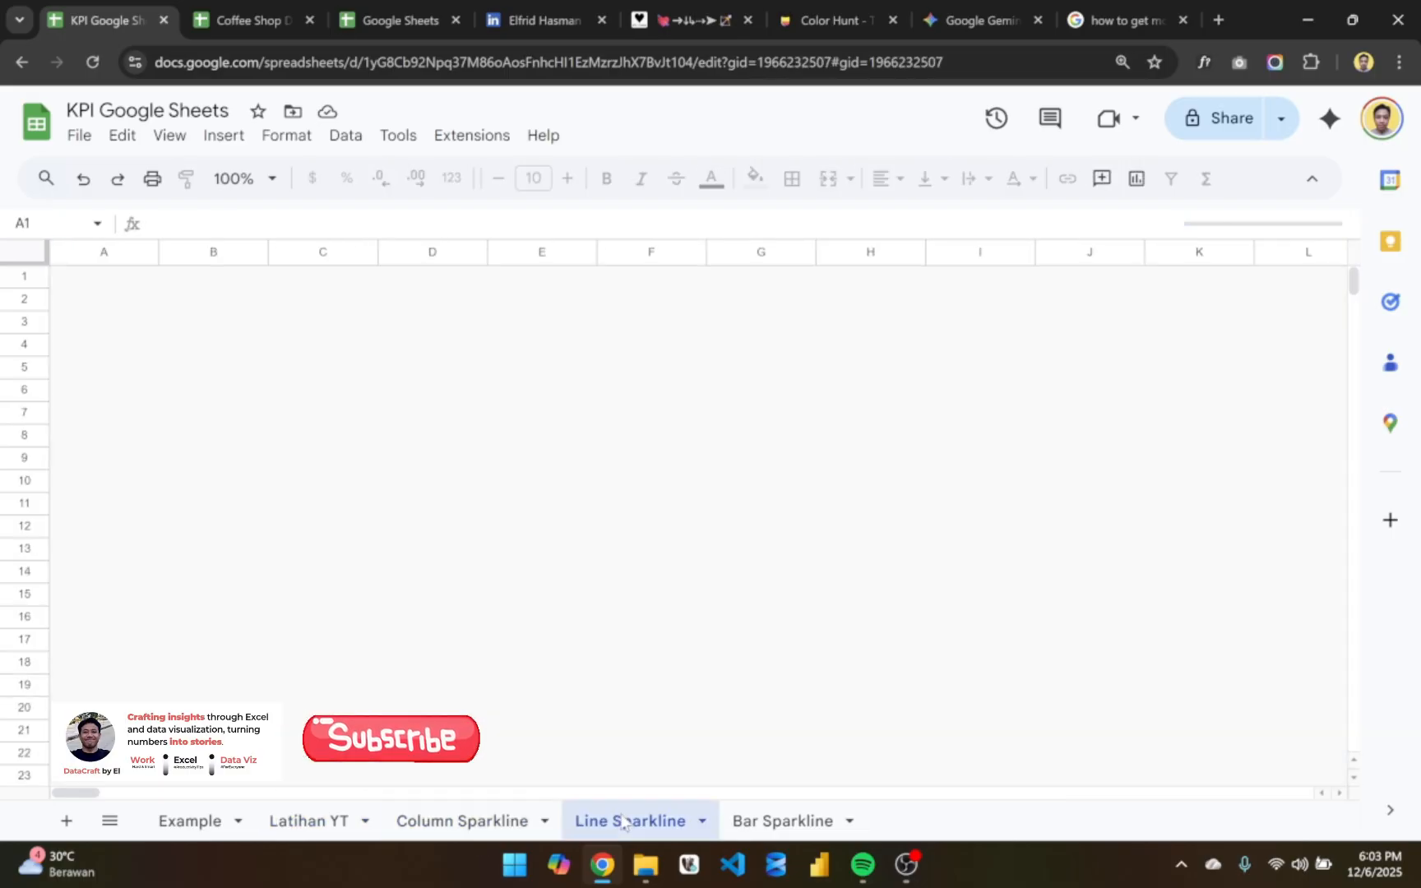
left_click(785, 820)
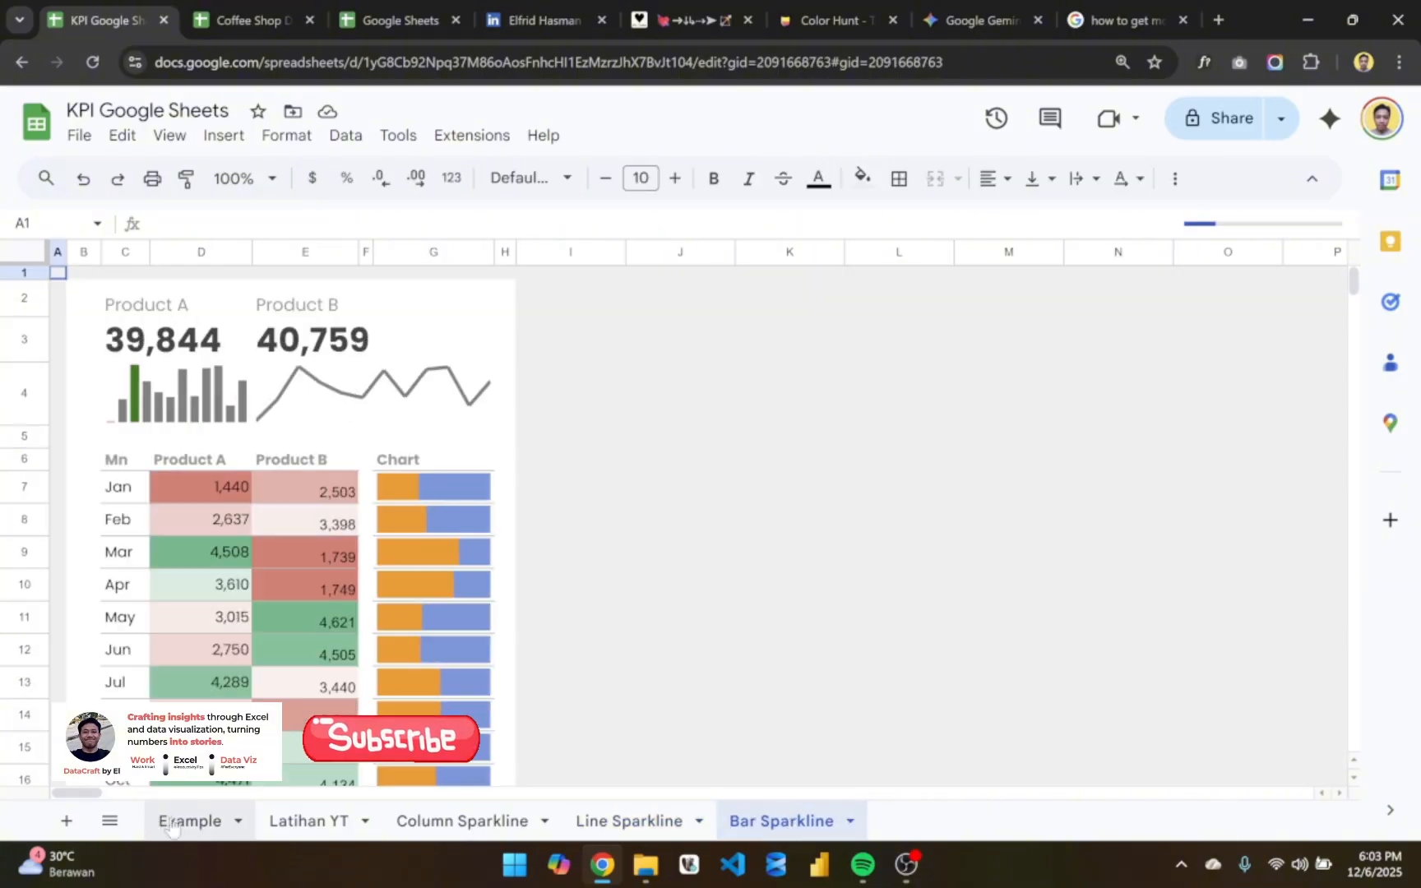
left_click(171, 822)
scroll(395, 530, "right", 5)
scroll(395, 531, "left", 5)
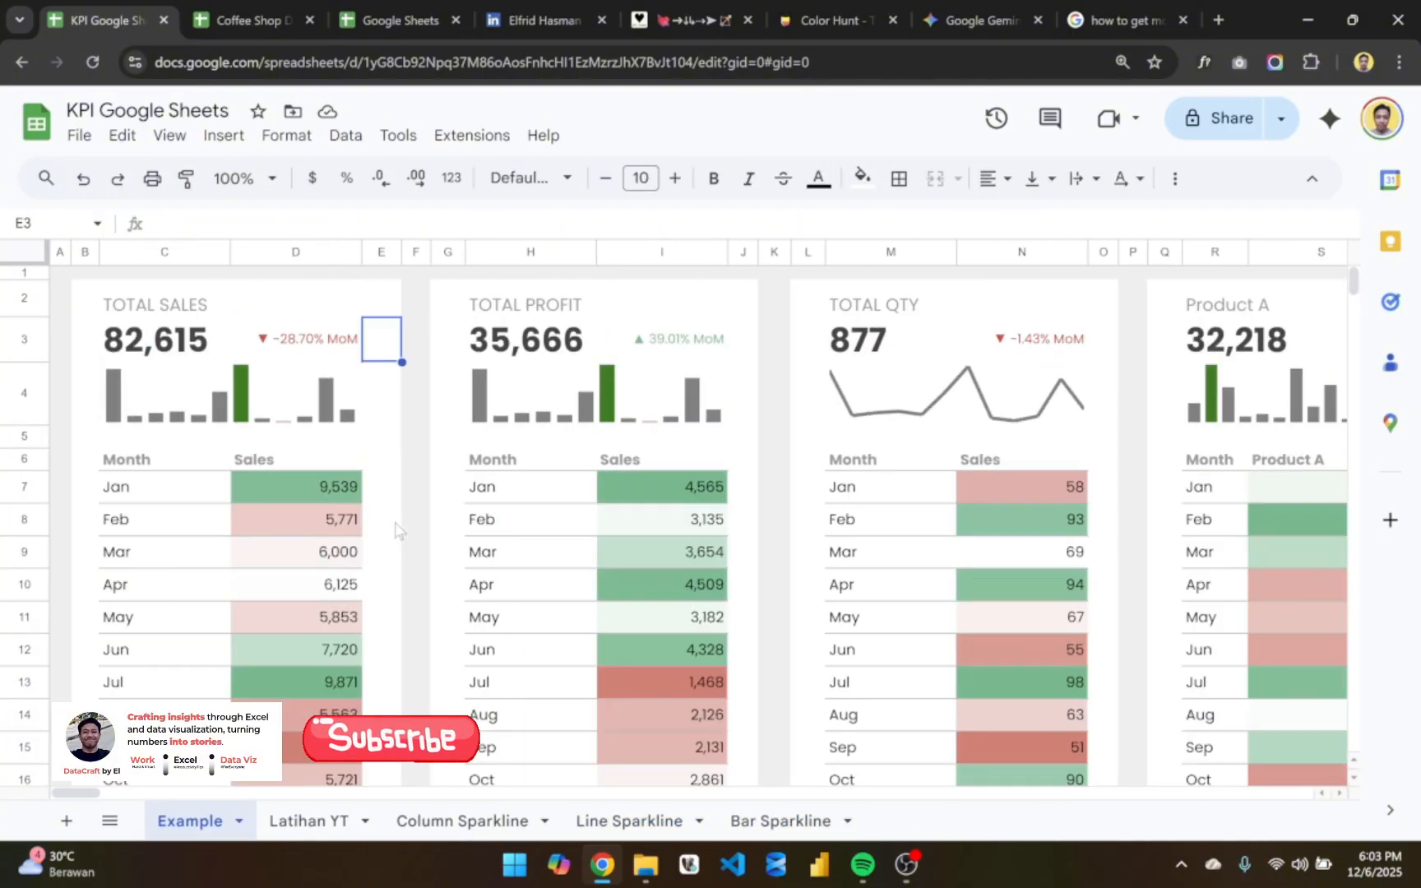
- Return to the Latihan YT sheet, review its cards, and view the file command for making a copy of the spreadsheet
left_click(309, 821)
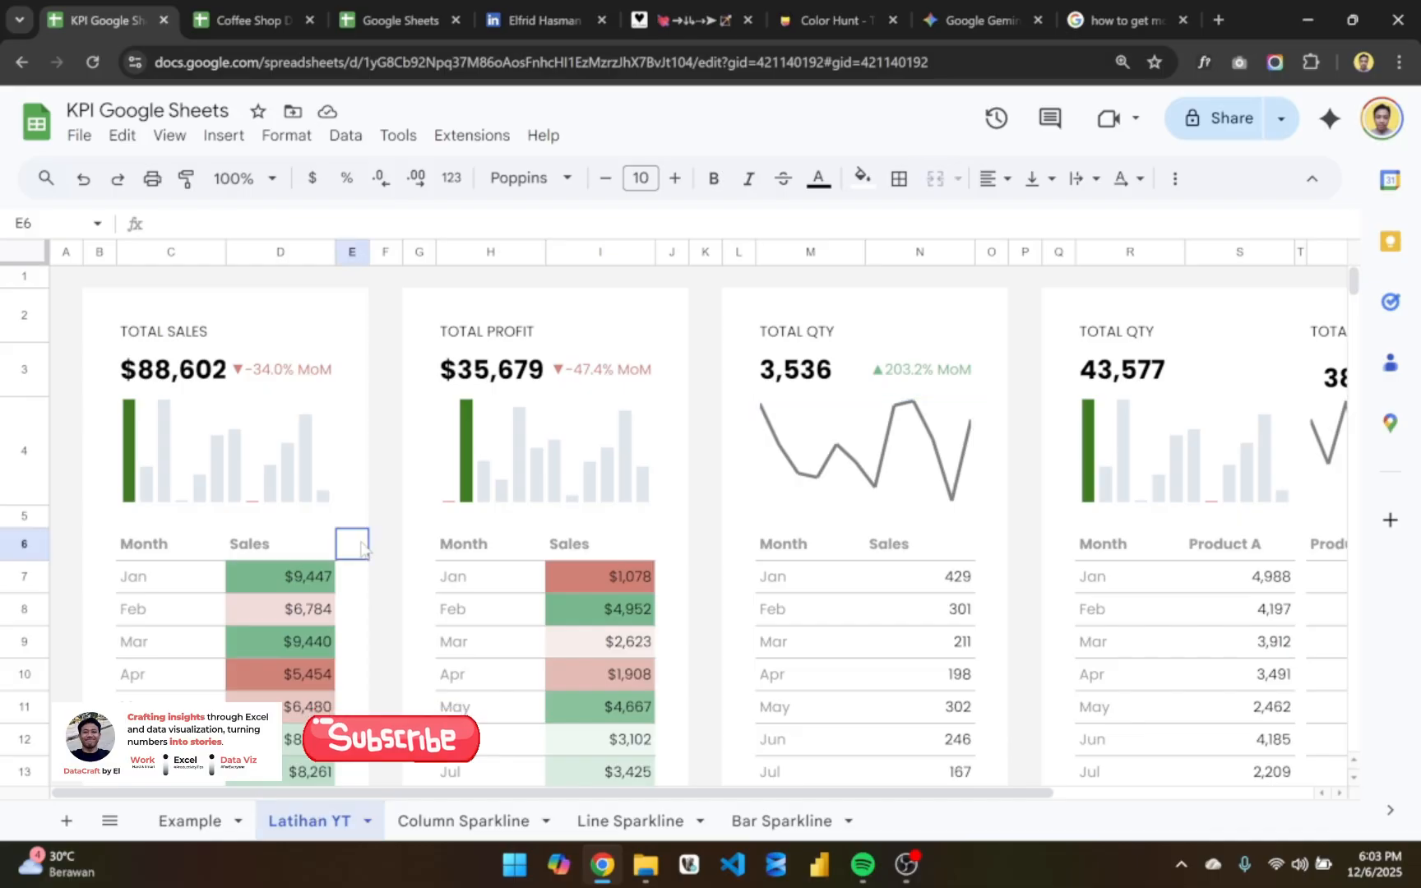
scroll(363, 547, "down", 5)
scroll(363, 548, "up", 5)
left_click(385, 496)
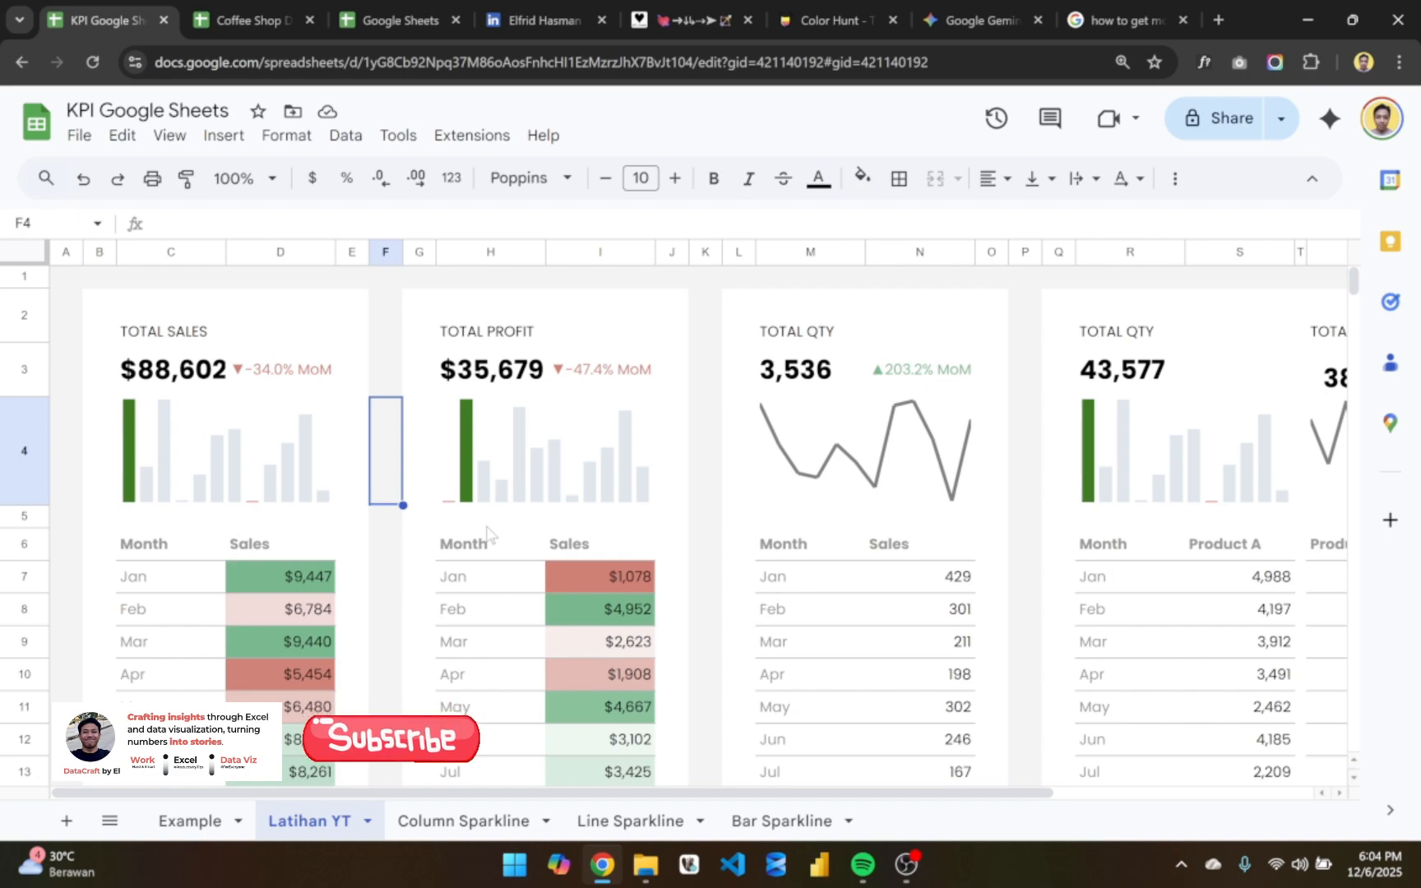
left_click(78, 137)
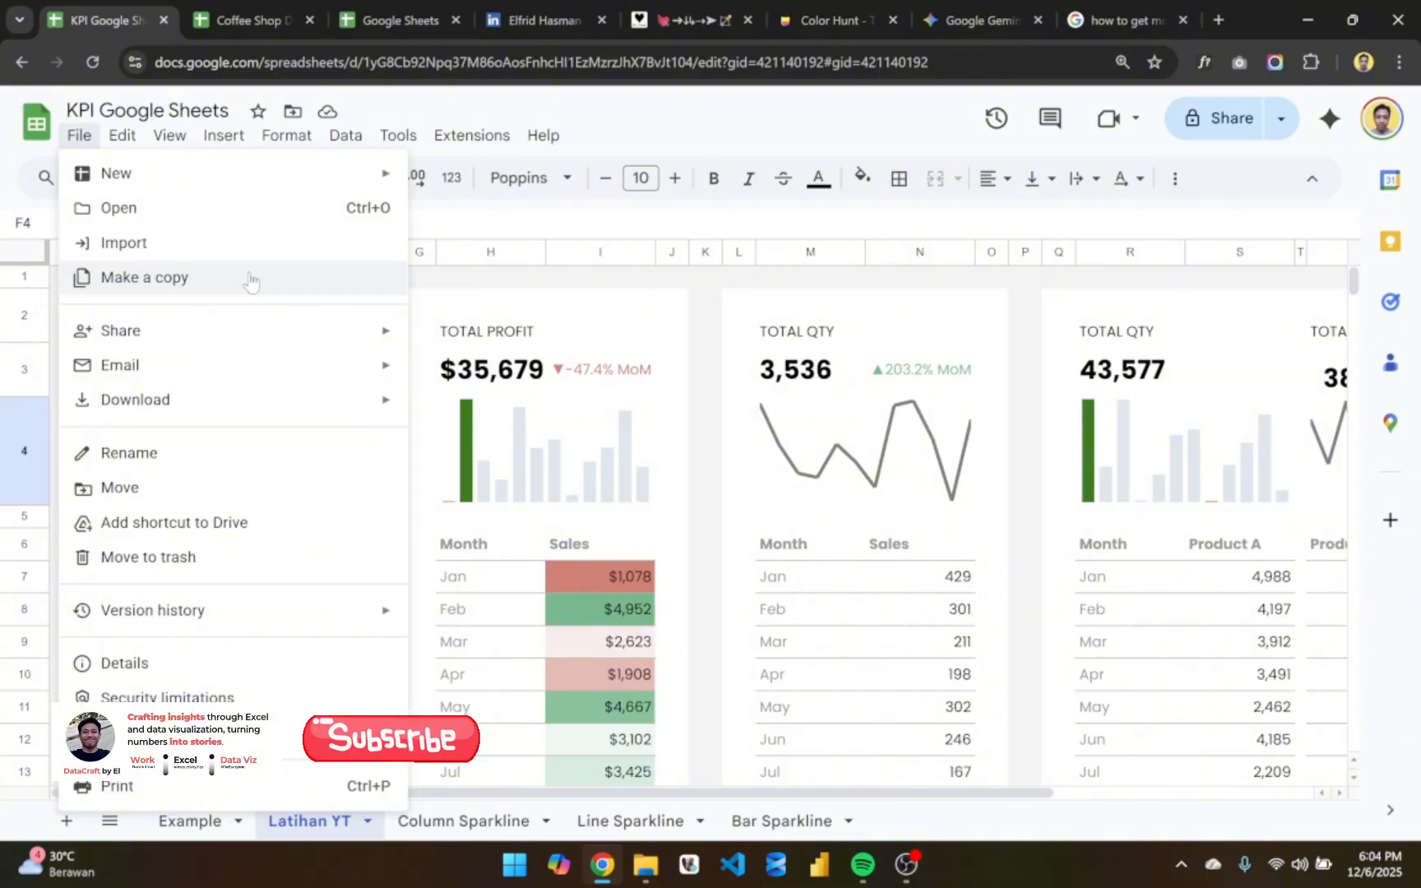
left_click(487, 305)
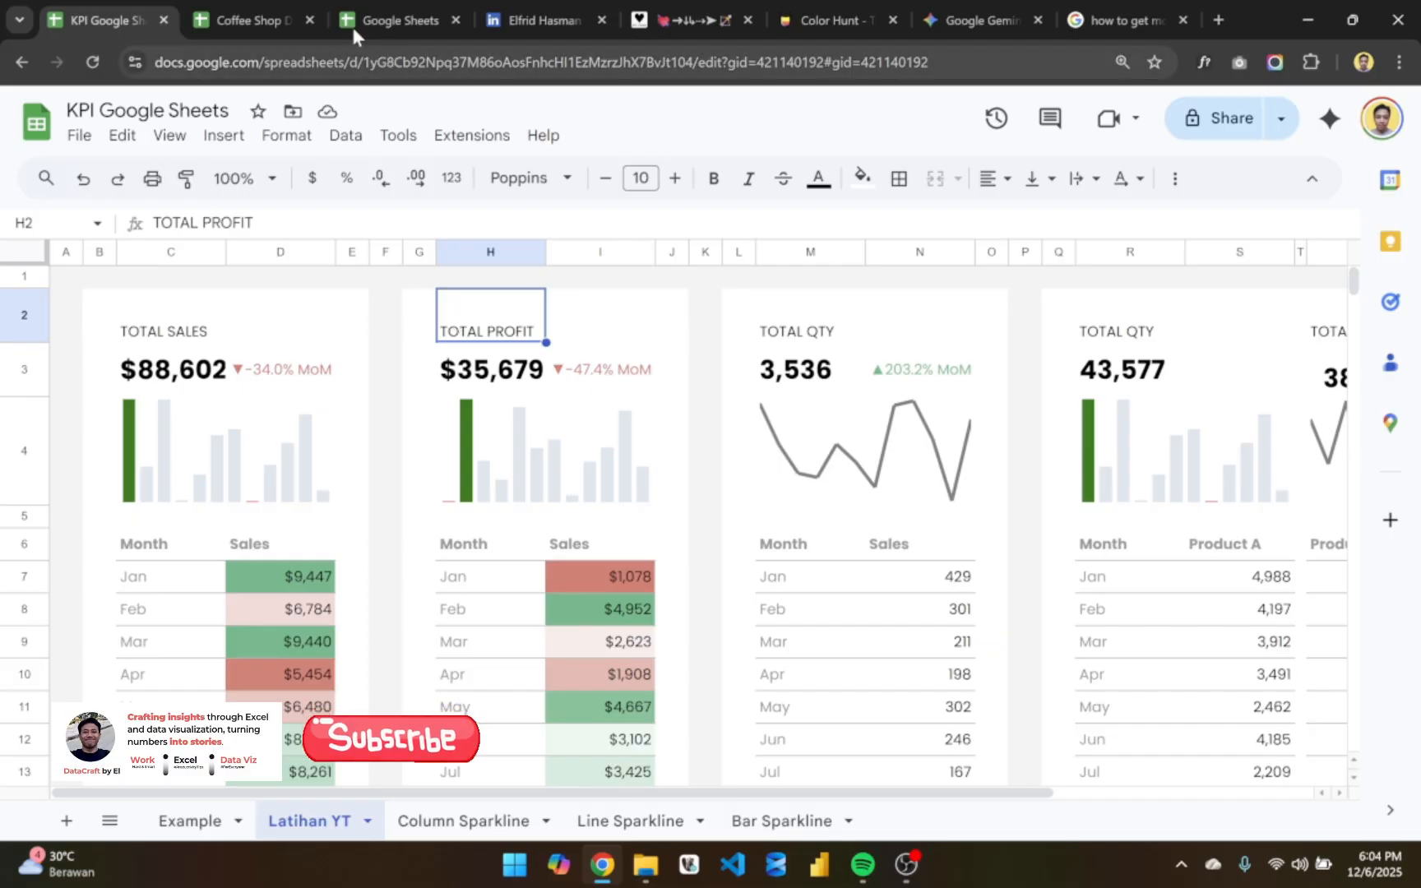
- Switch to the Coffee Shop Dashboard - v2 spreadsheet and examine its key metrics cards and sparklines
left_click(269, 10)
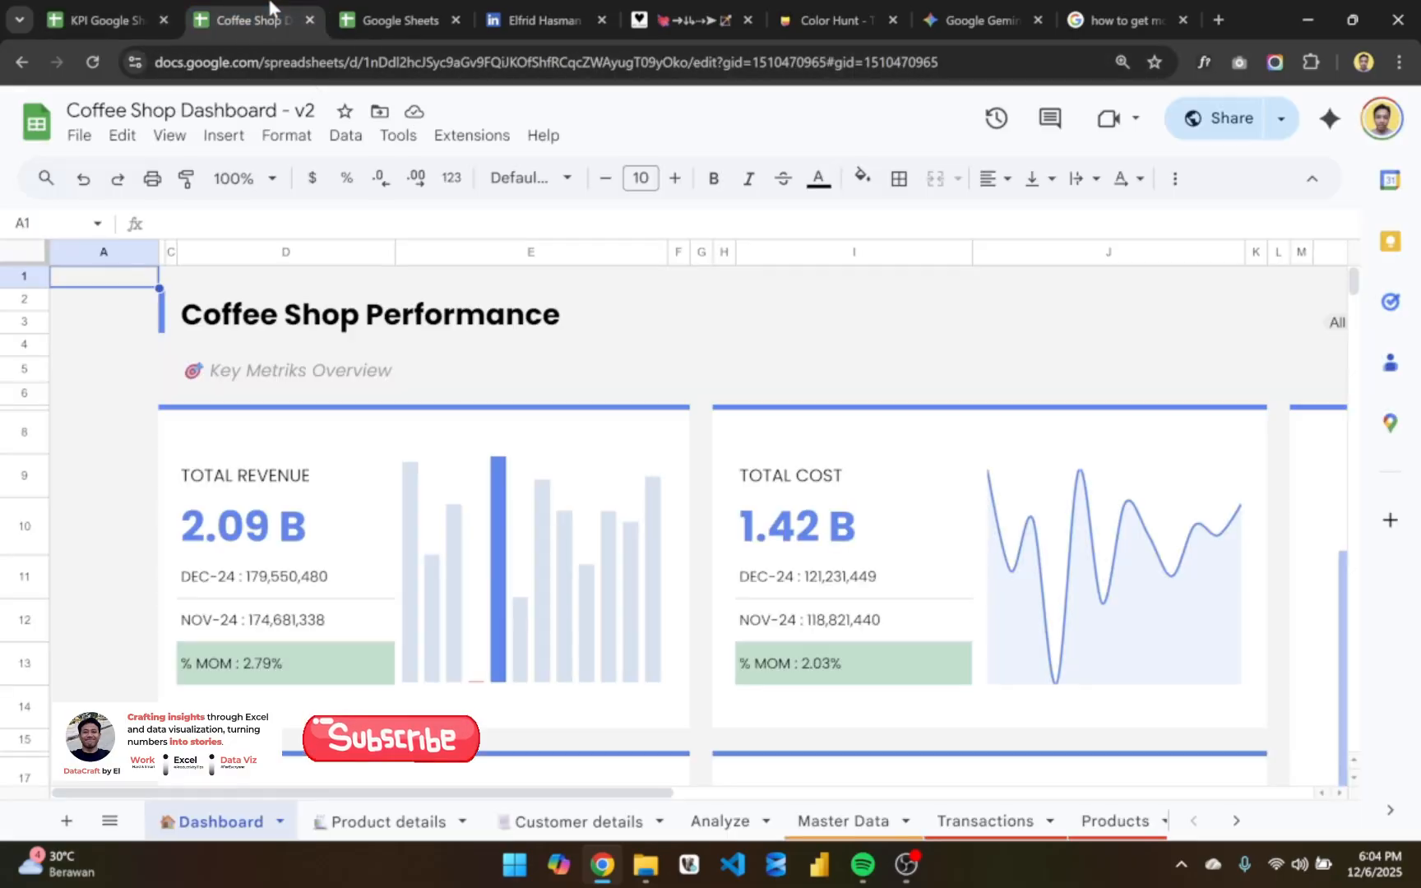
scroll(503, 366, "right", 3)
scroll(504, 367, "left", 3)
scroll(503, 366, "down", 2)
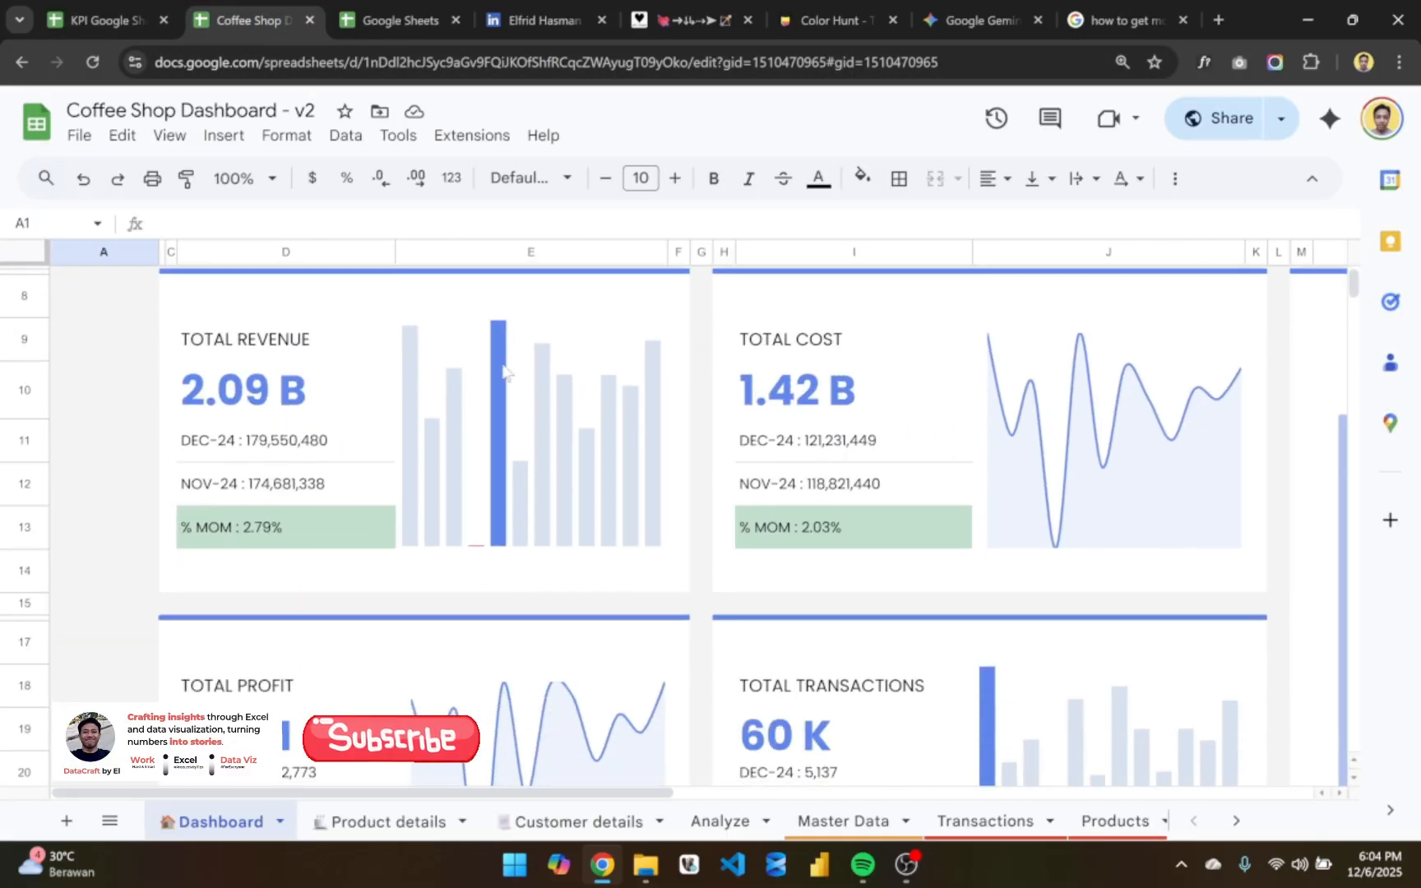
scroll(503, 367, "up", 2)
scroll(503, 366, "right", 3)
scroll(503, 367, "down", 2)
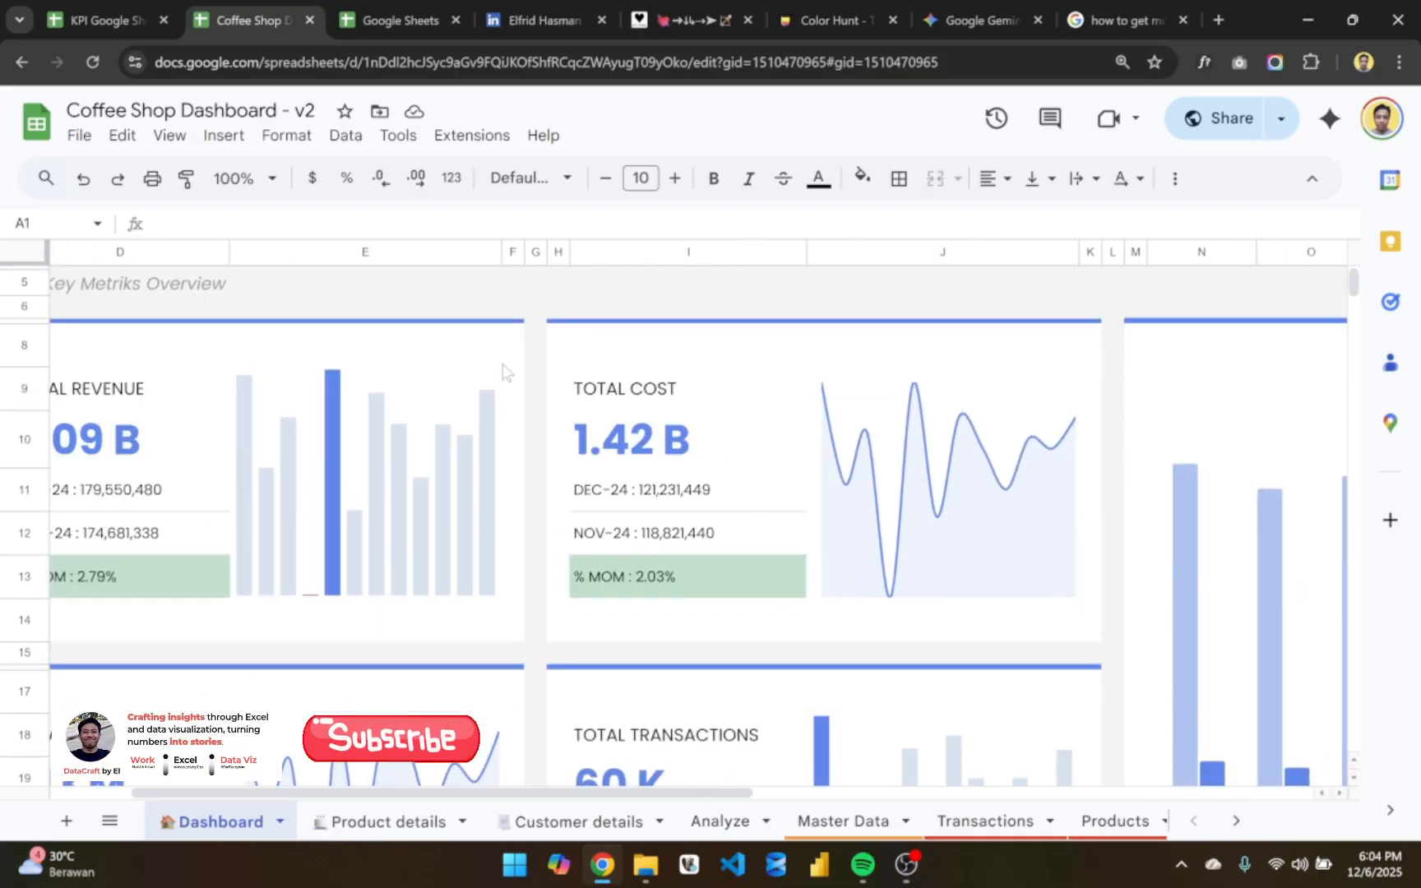
scroll(502, 448, "up", 1)
scroll(502, 448, "left", 3)
scroll(502, 448, "up", 1)
left_click(652, 353)
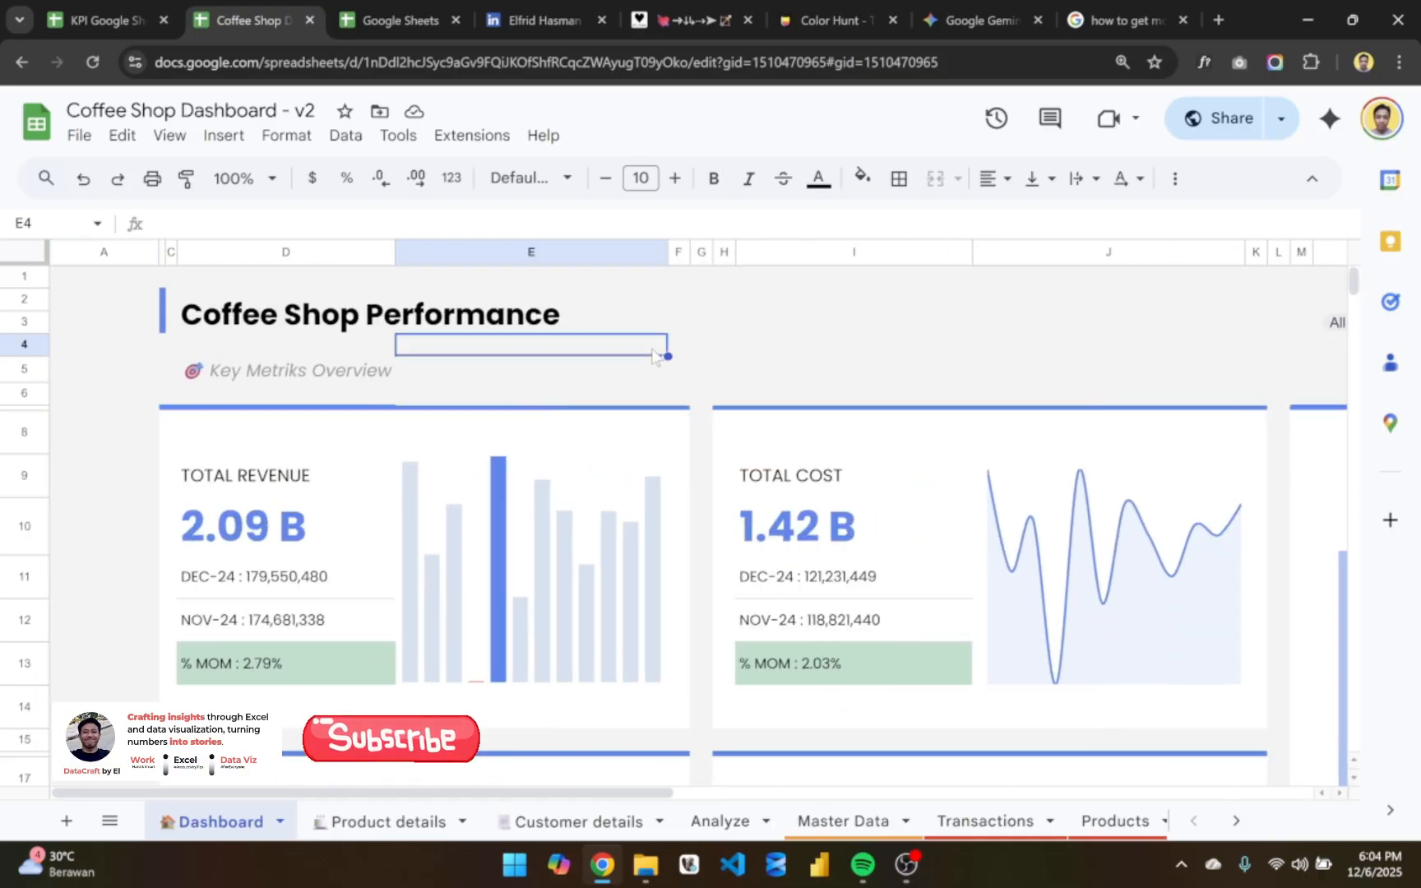
- Examine the dashboard's revenue and profit chart, filters, Products Overview and Customer Overview at a reduced browser zoom of 80%
key("ctrl+minus")
key("ctrl+minus")
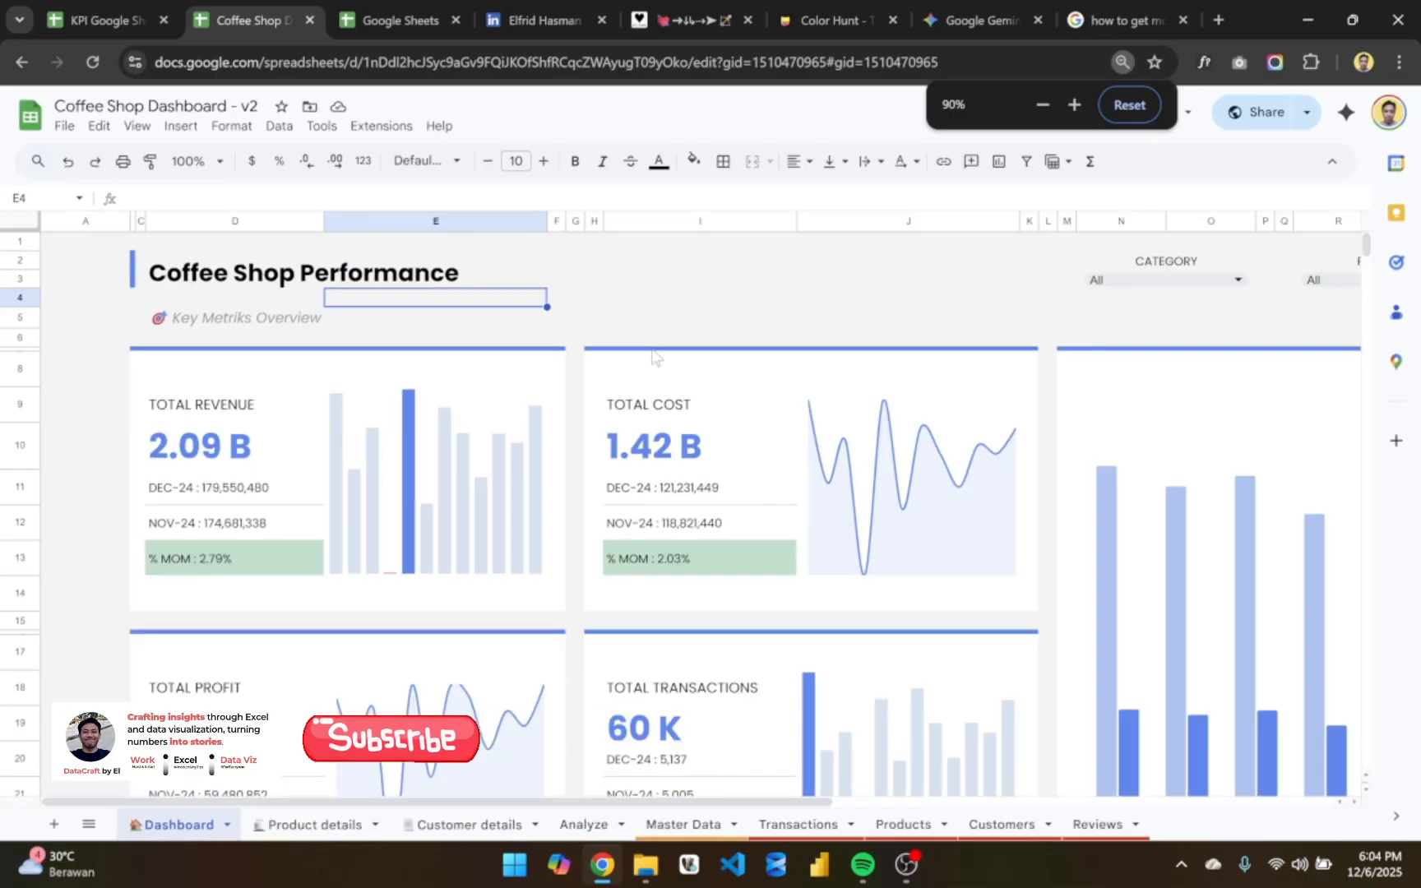
scroll(773, 467, "down", 3)
scroll(773, 467, "up", 3)
scroll(773, 467, "right", 6)
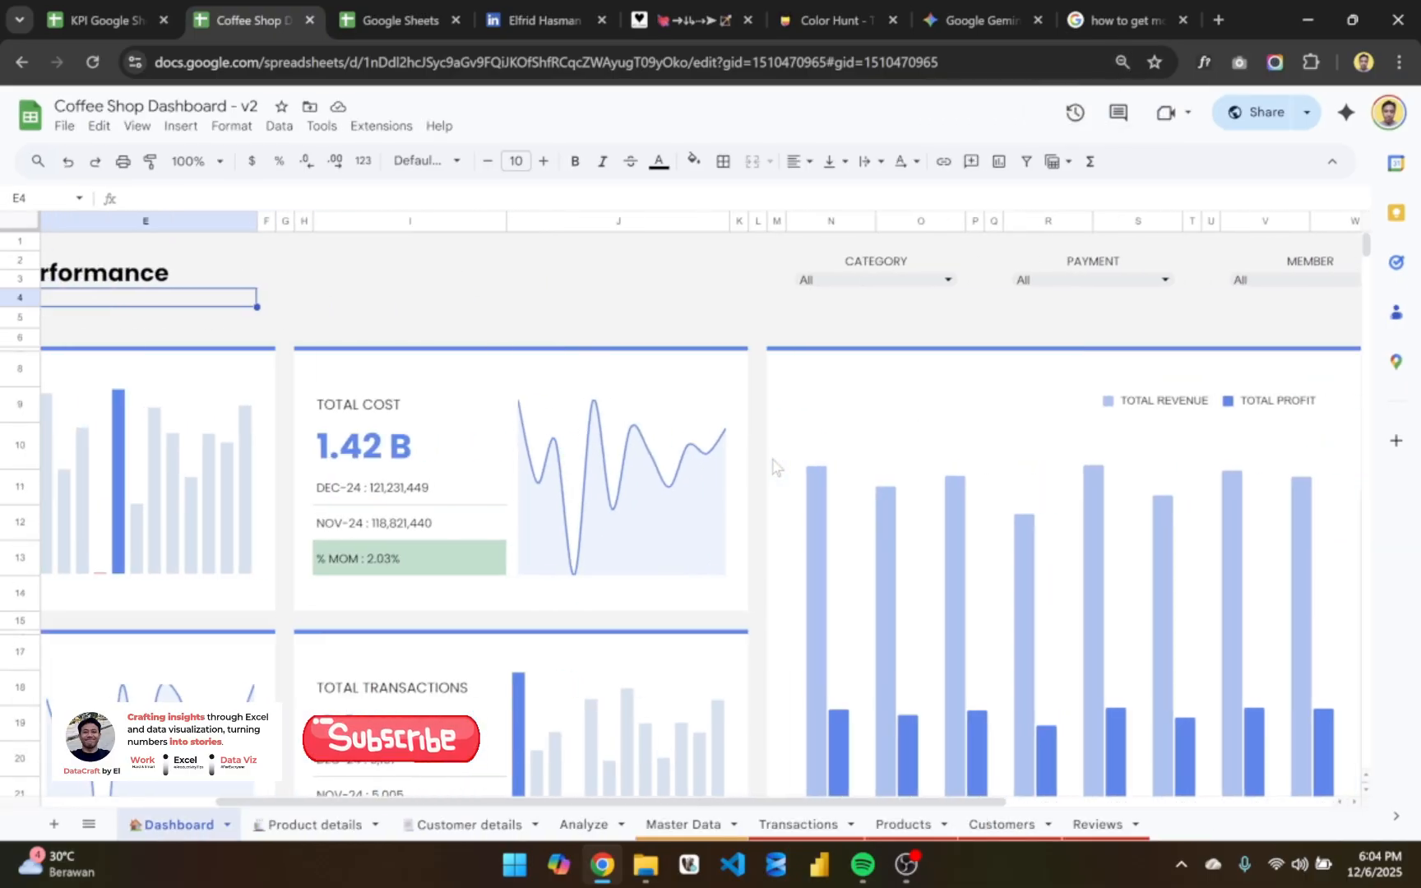
scroll(773, 467, "down", 5)
scroll(773, 467, "left", 6)
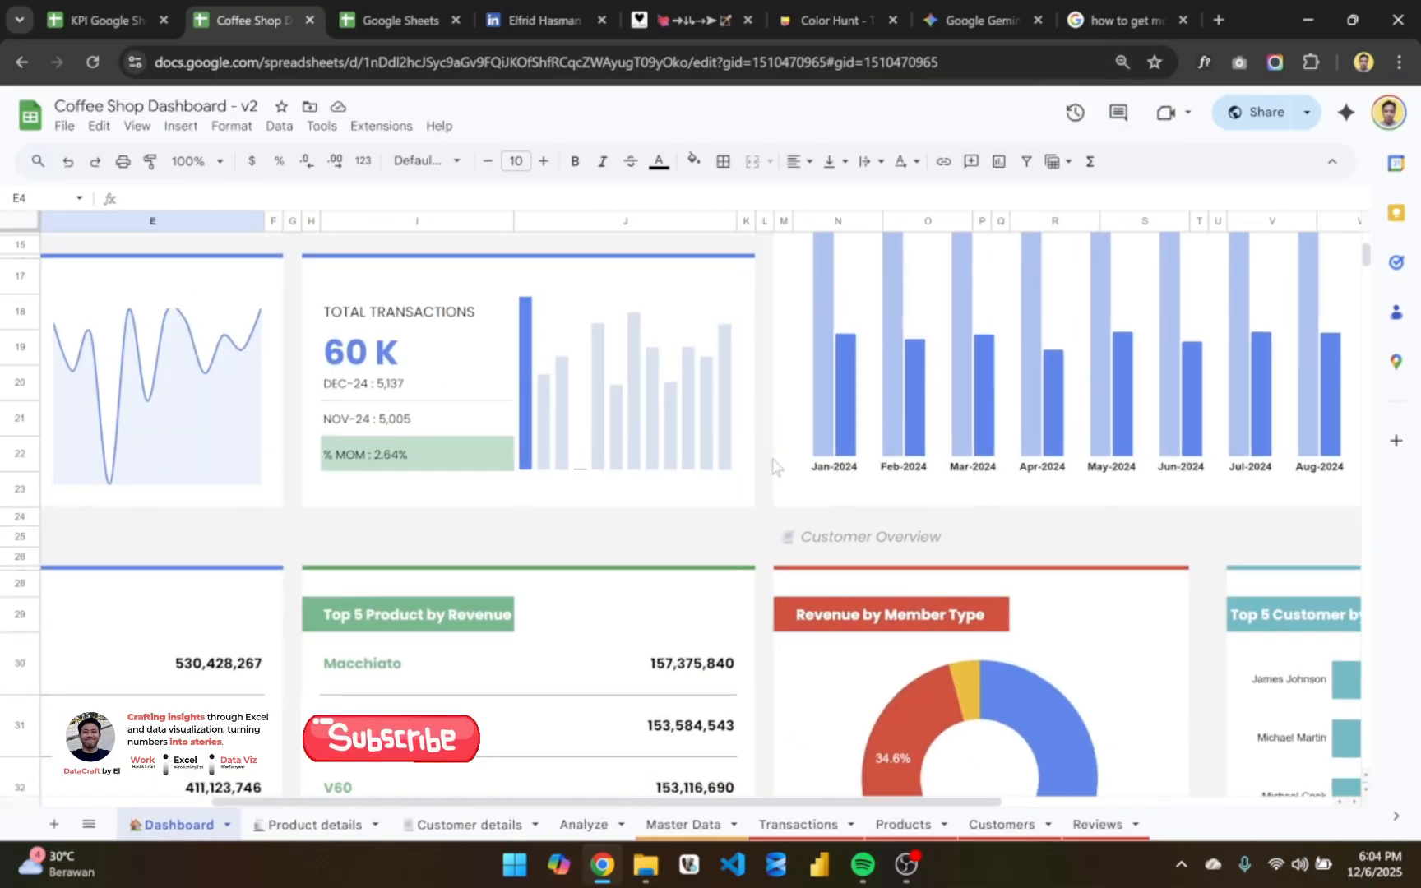
scroll(773, 467, "down", 1)
key("ctrl+minus")
key("ctrl+minus")
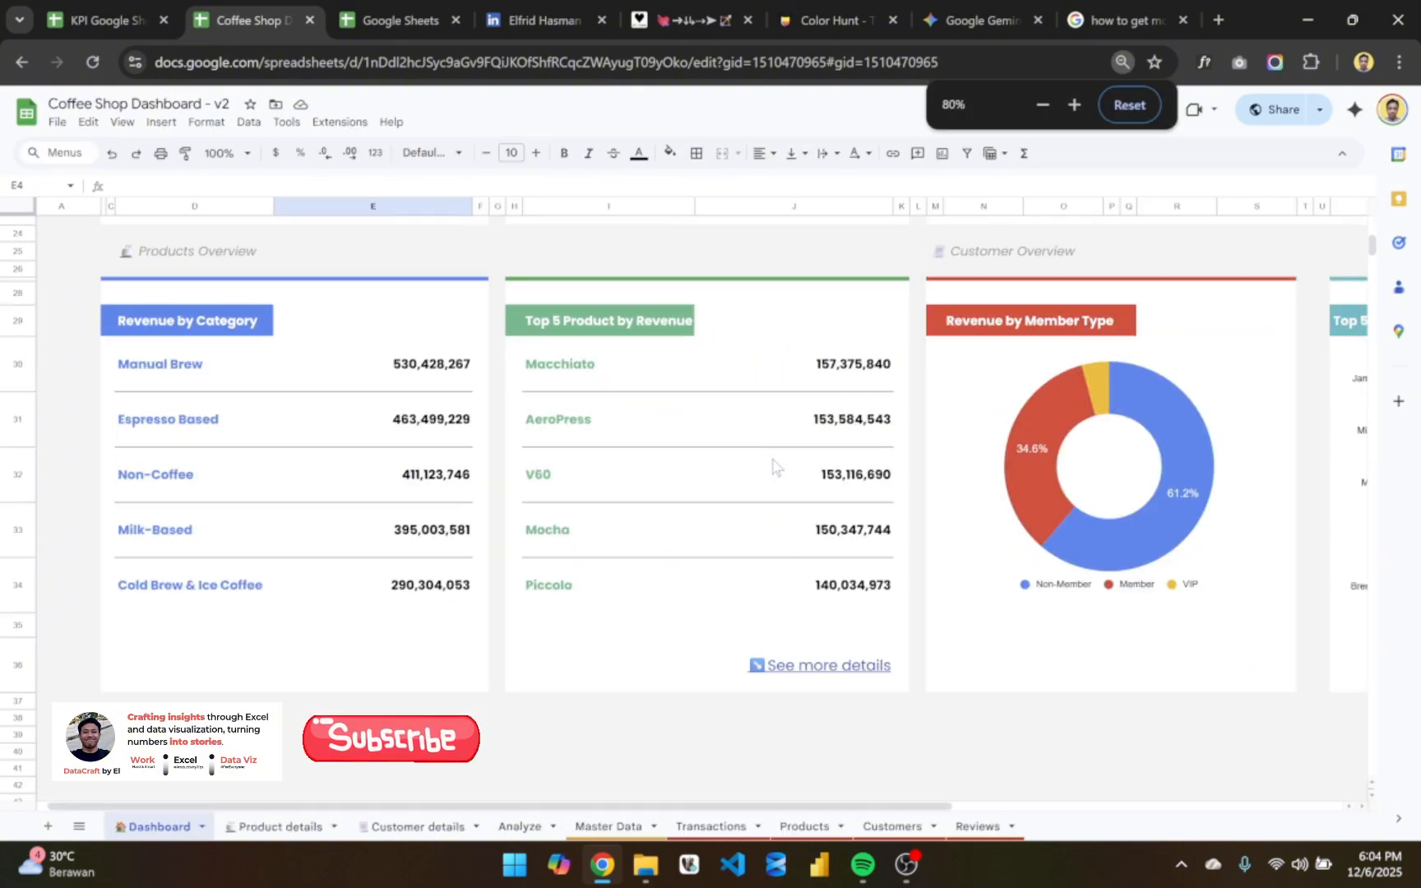
- Filter the dashboard's Category to Cold Brew & Ice Coffee and check the metrics cards, chart and Products Overview
scroll(773, 467, "up", 5)
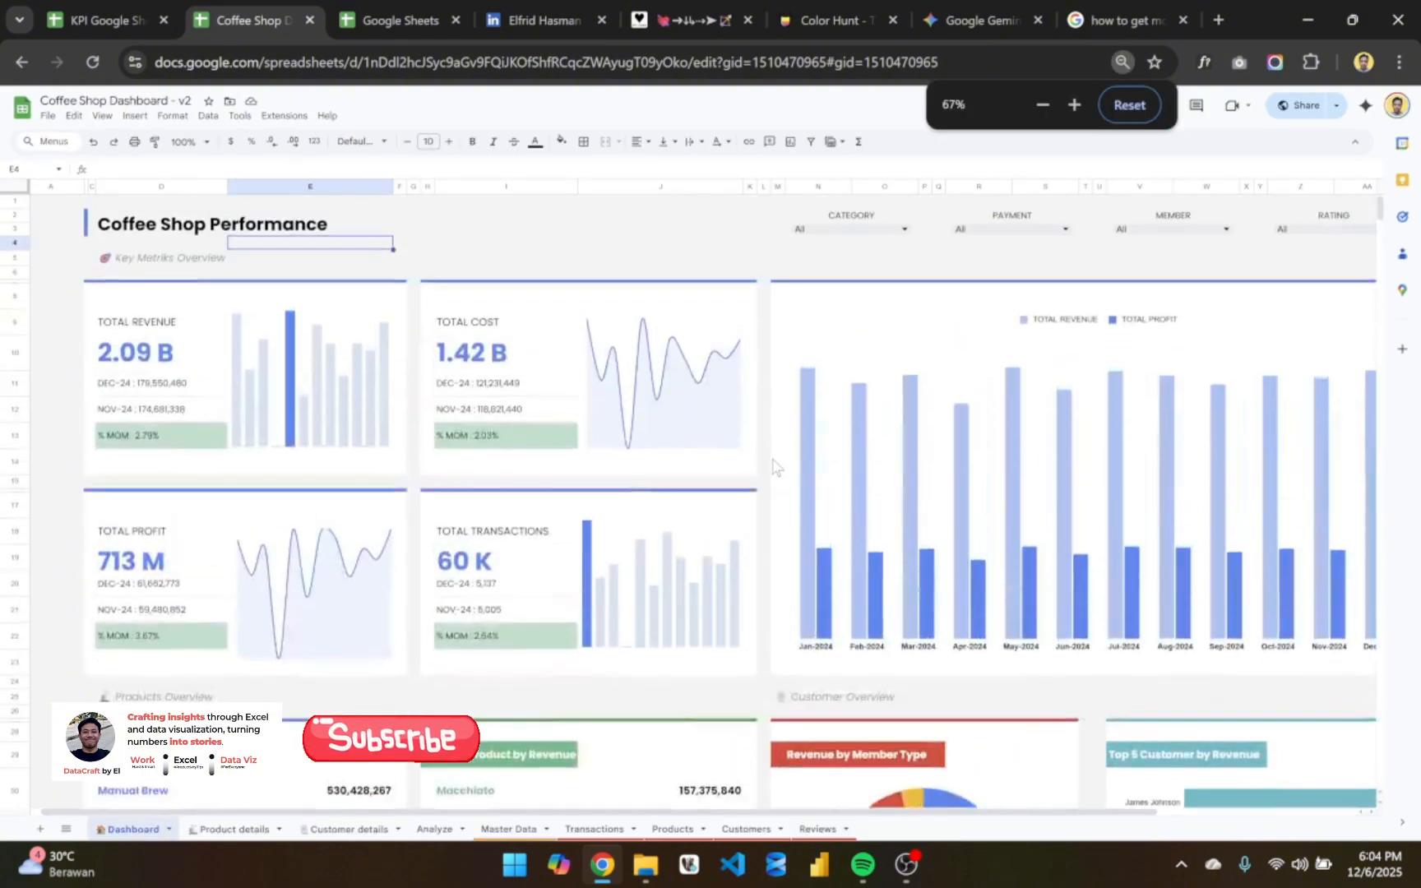
scroll(749, 252, "right", 3)
left_click(666, 229)
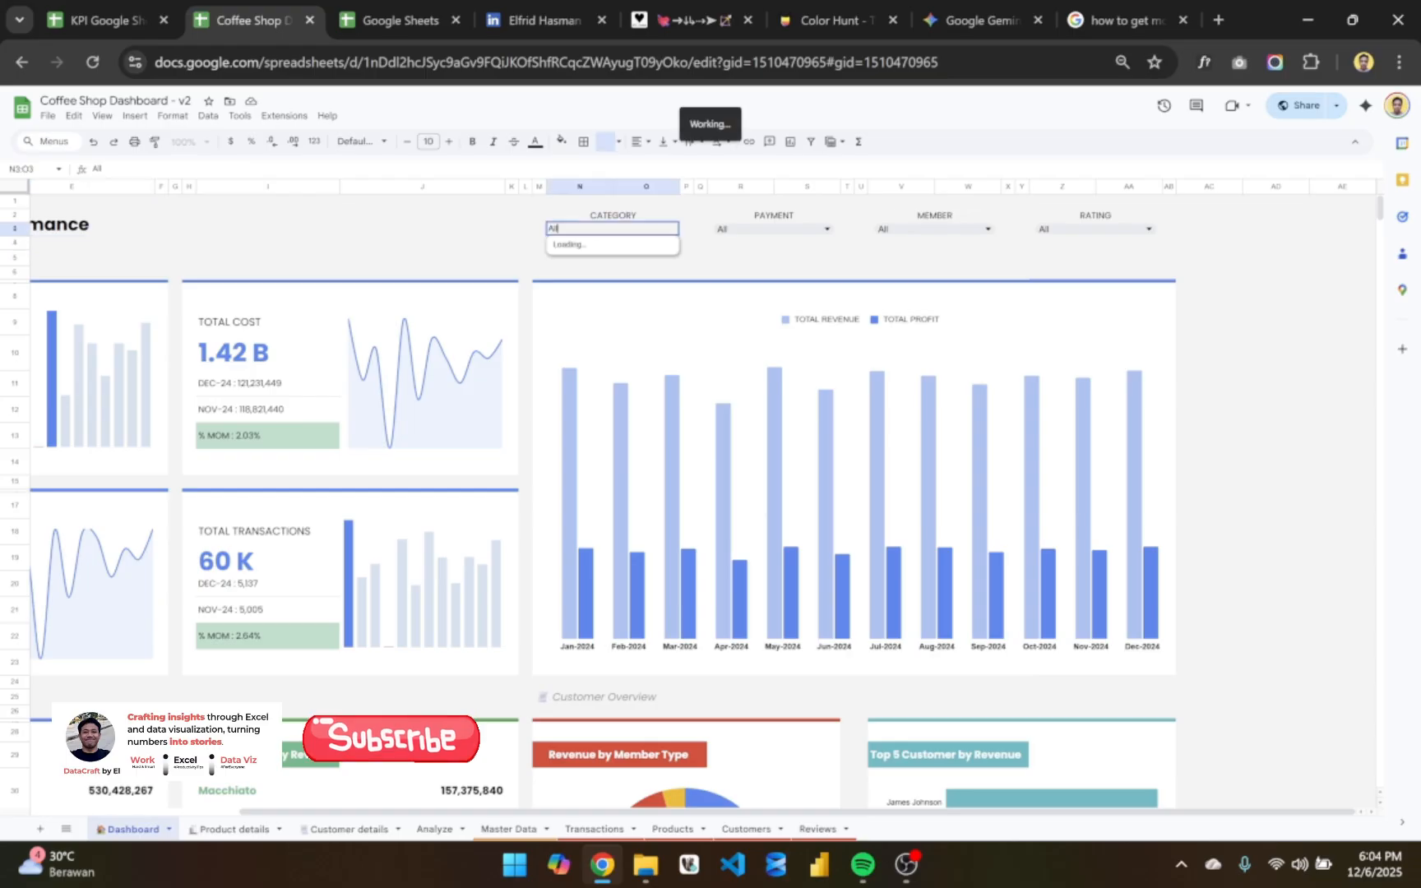
left_click(598, 269)
scroll(554, 358, "left", 3)
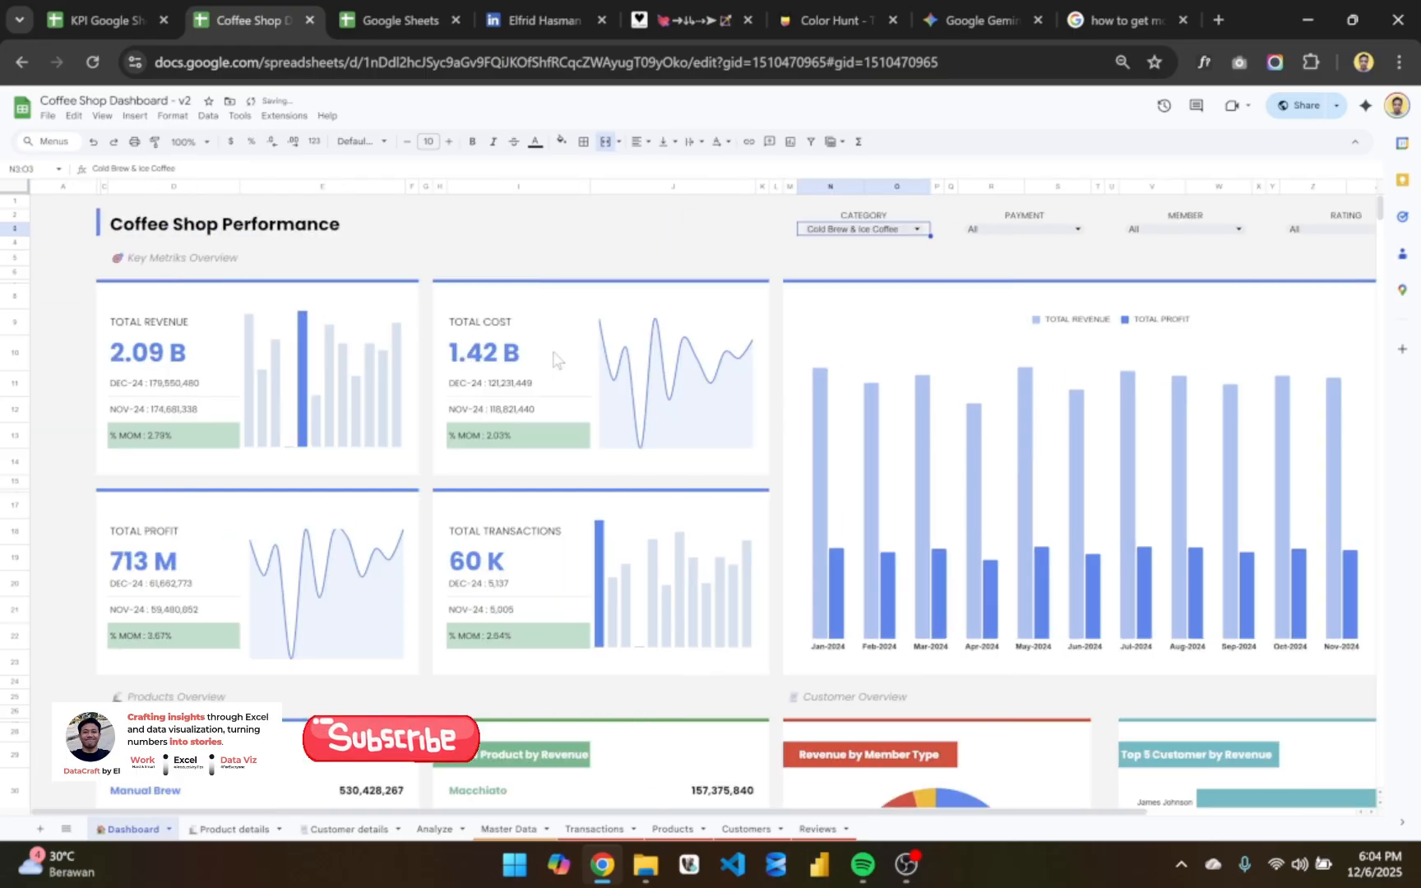
scroll(639, 378, "right", 3)
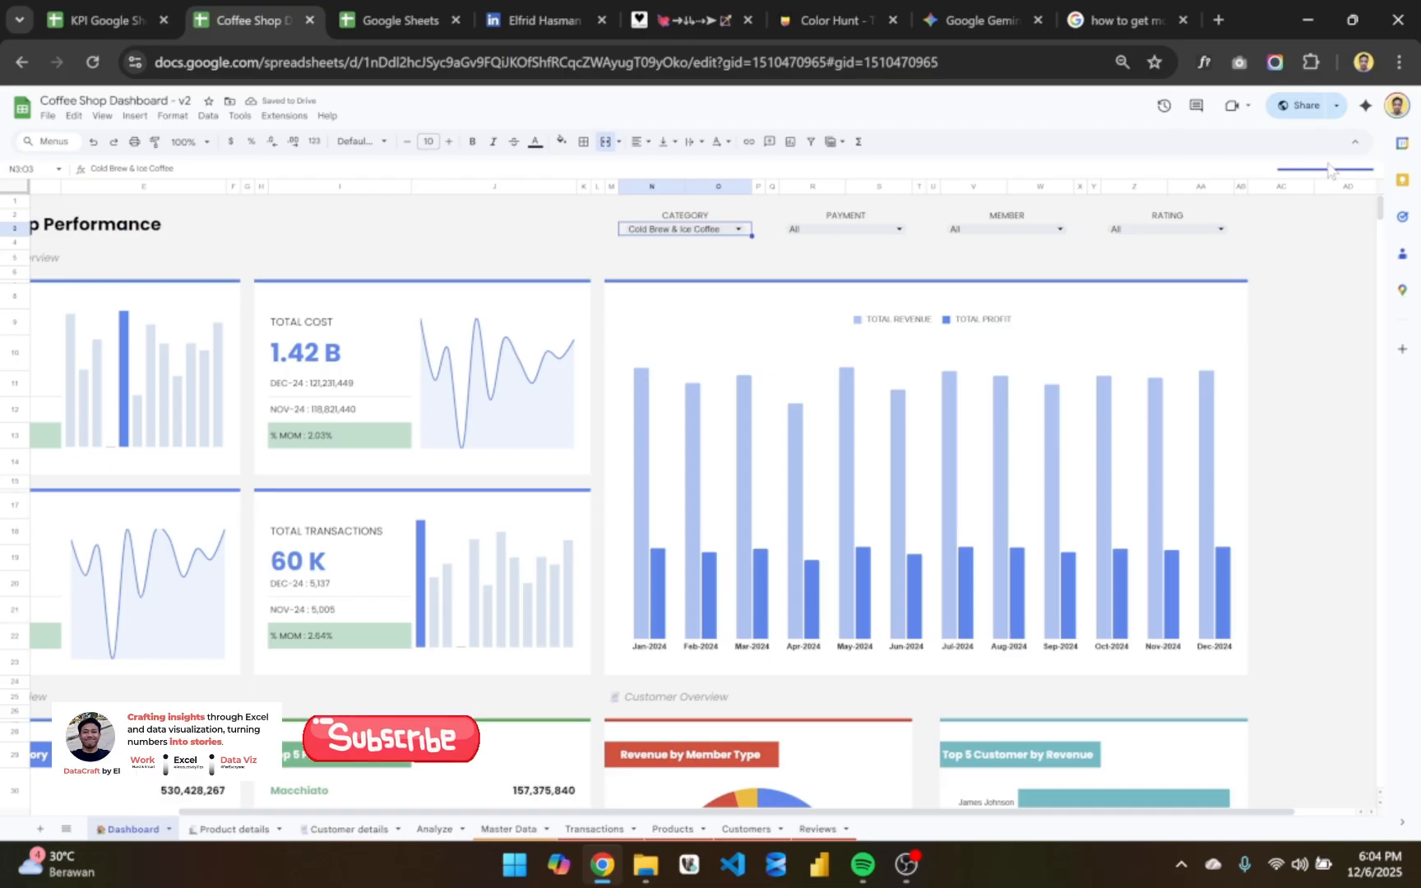
scroll(920, 476, "left", 3)
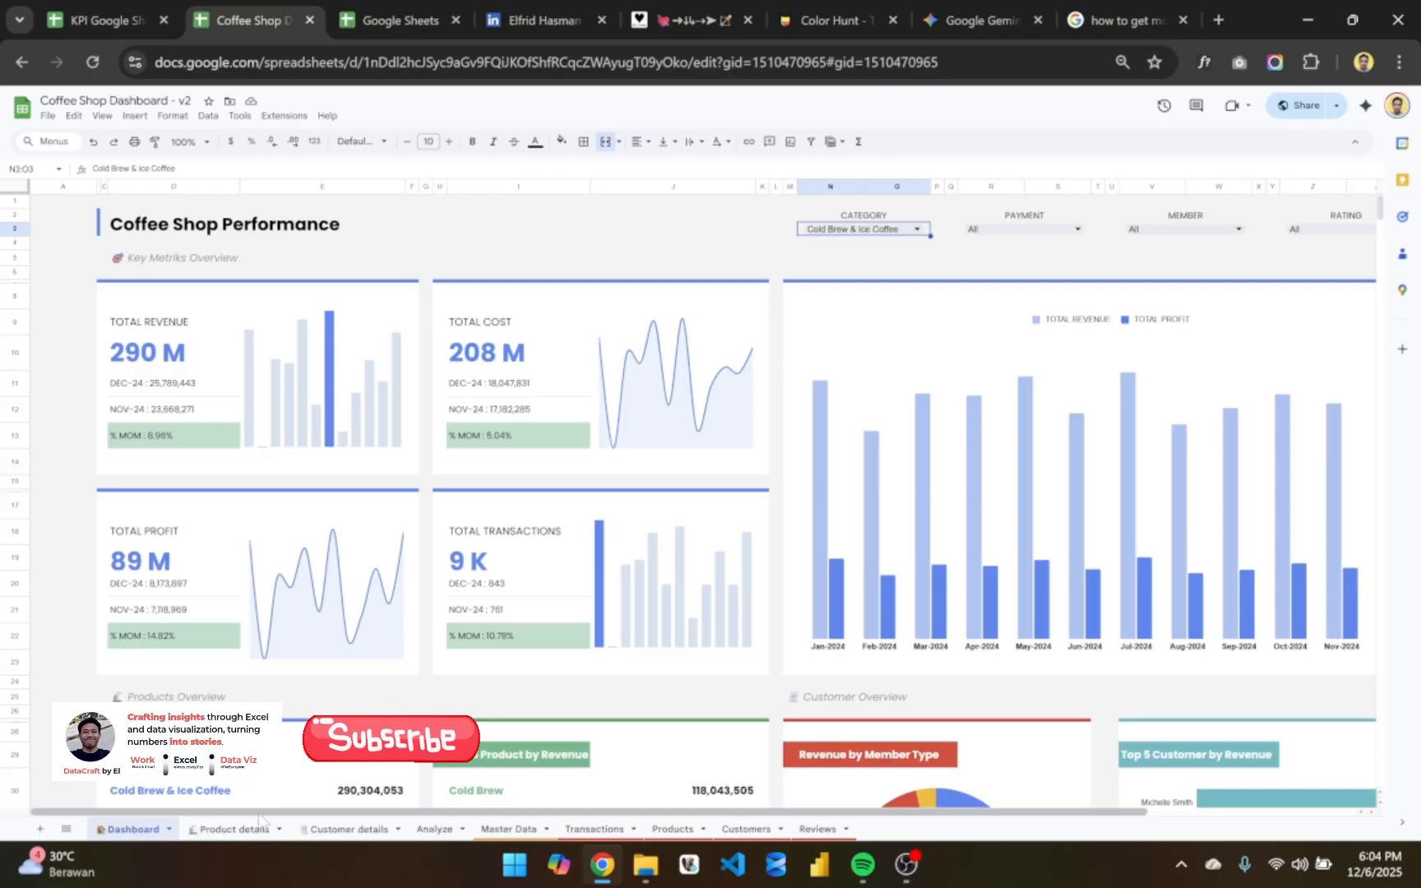
scroll(634, 674, "down", 5)
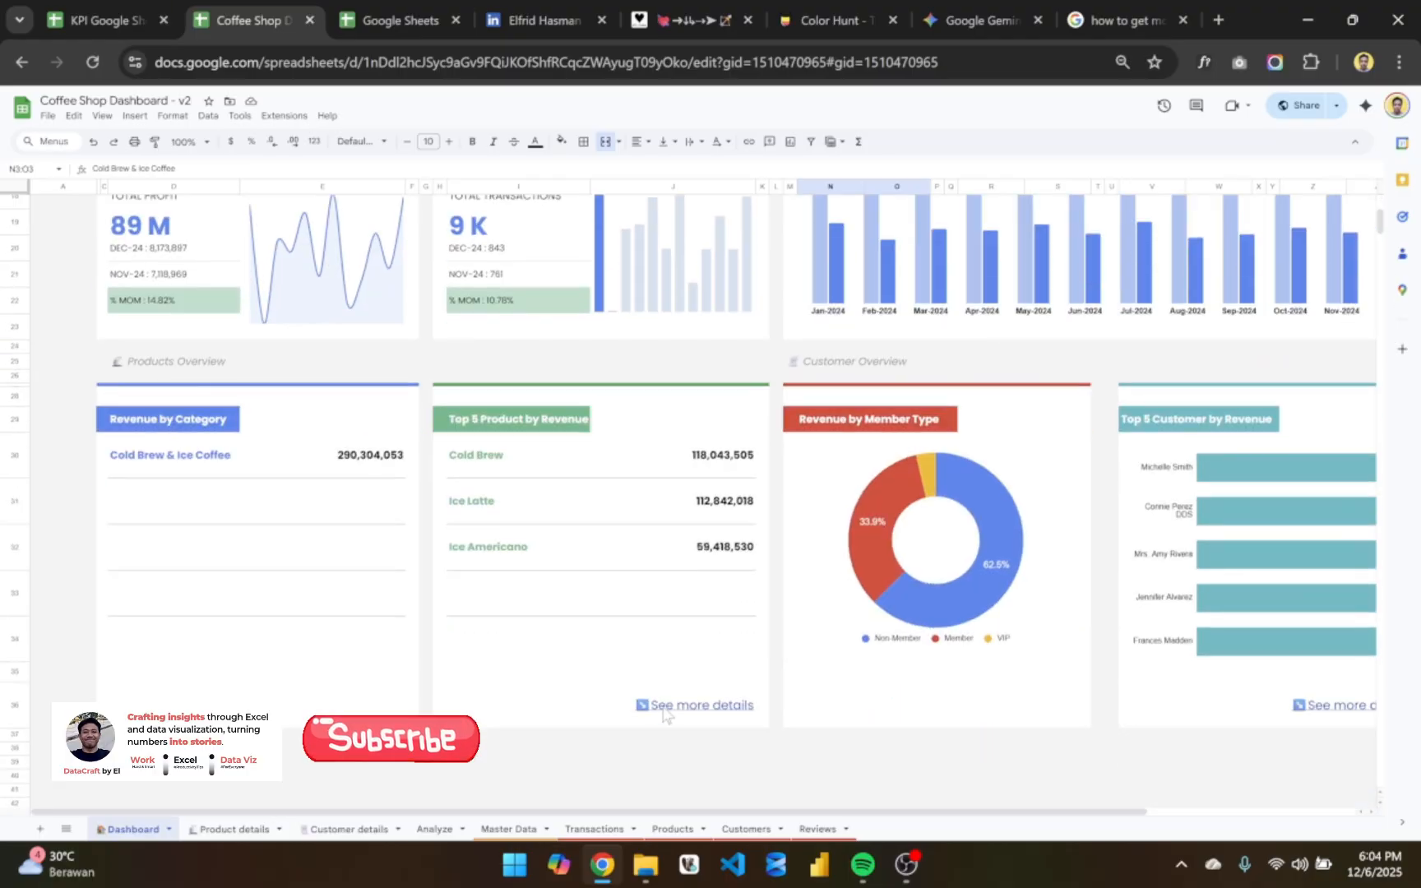
left_click(298, 518)
left_click(331, 465)
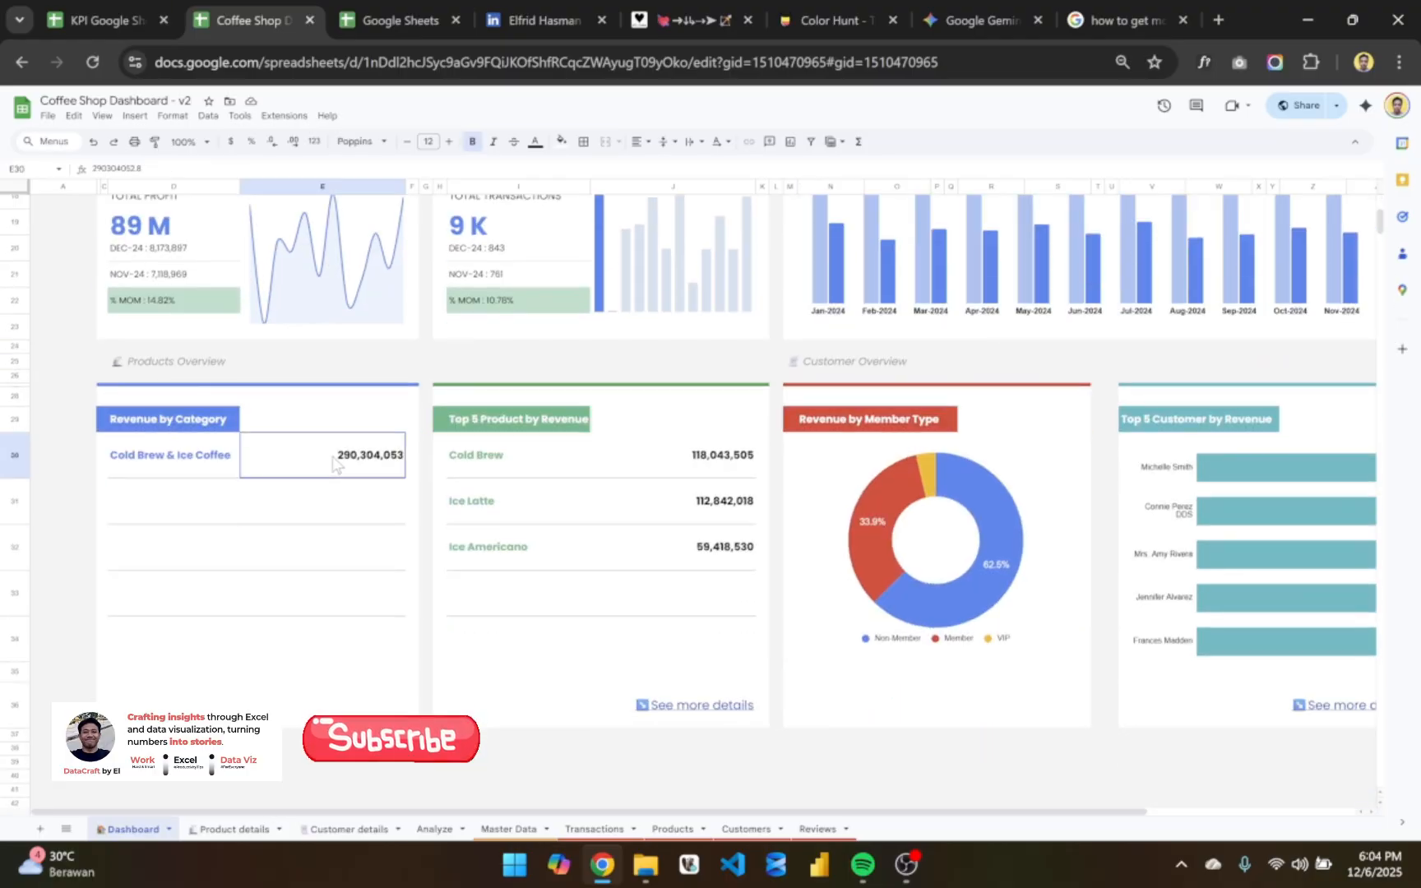
- Reset the dashboard's Category filter to All
scroll(333, 465, "up", 5)
left_click(863, 229)
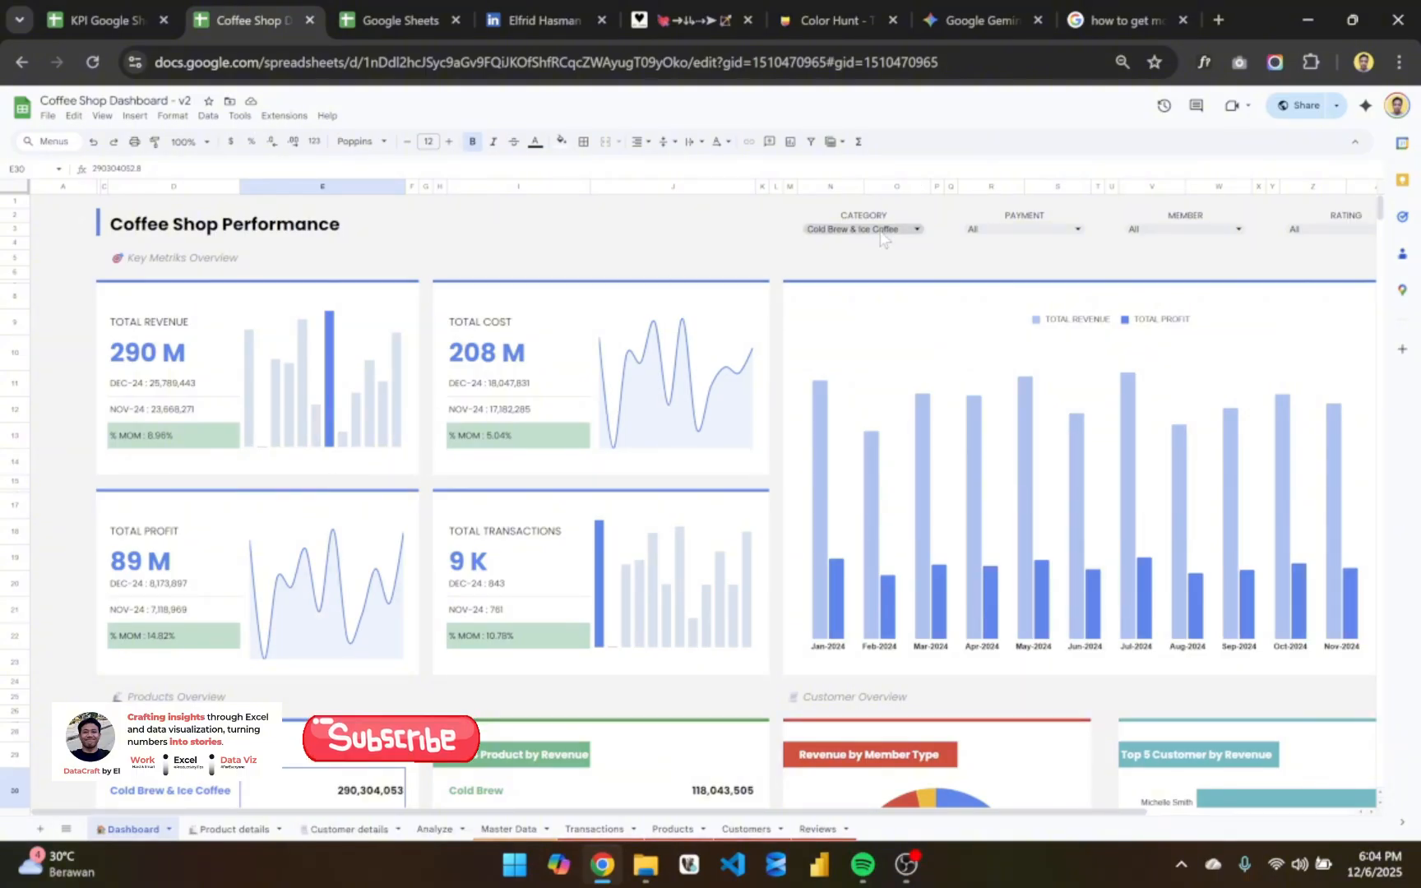
left_click(848, 246)
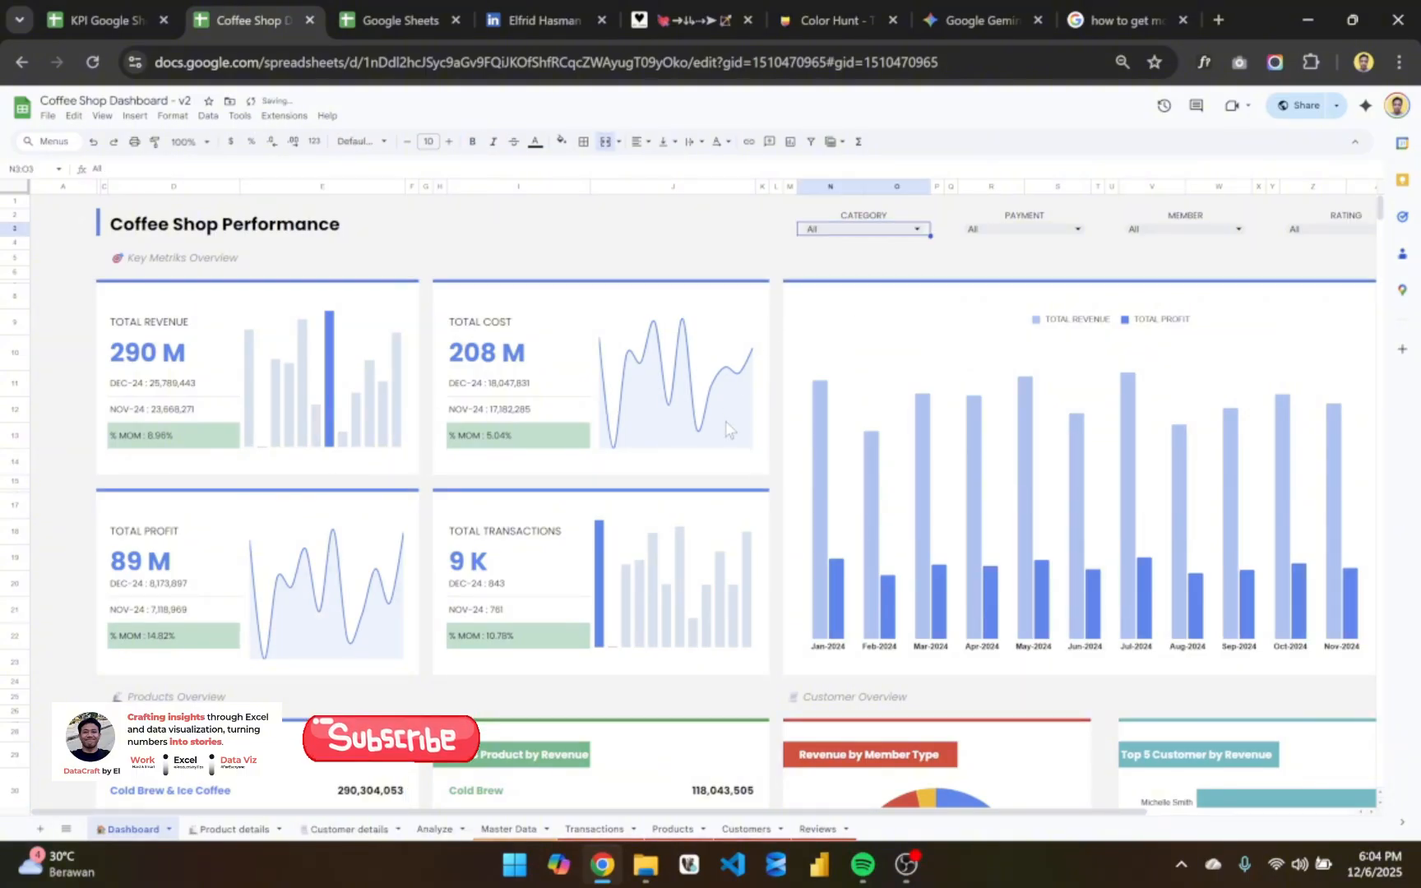
- Look over the dashboard's metrics cards, revenue and profit chart, Products Overview and Customer Overview with all categories included
scroll(727, 427, "down", 3)
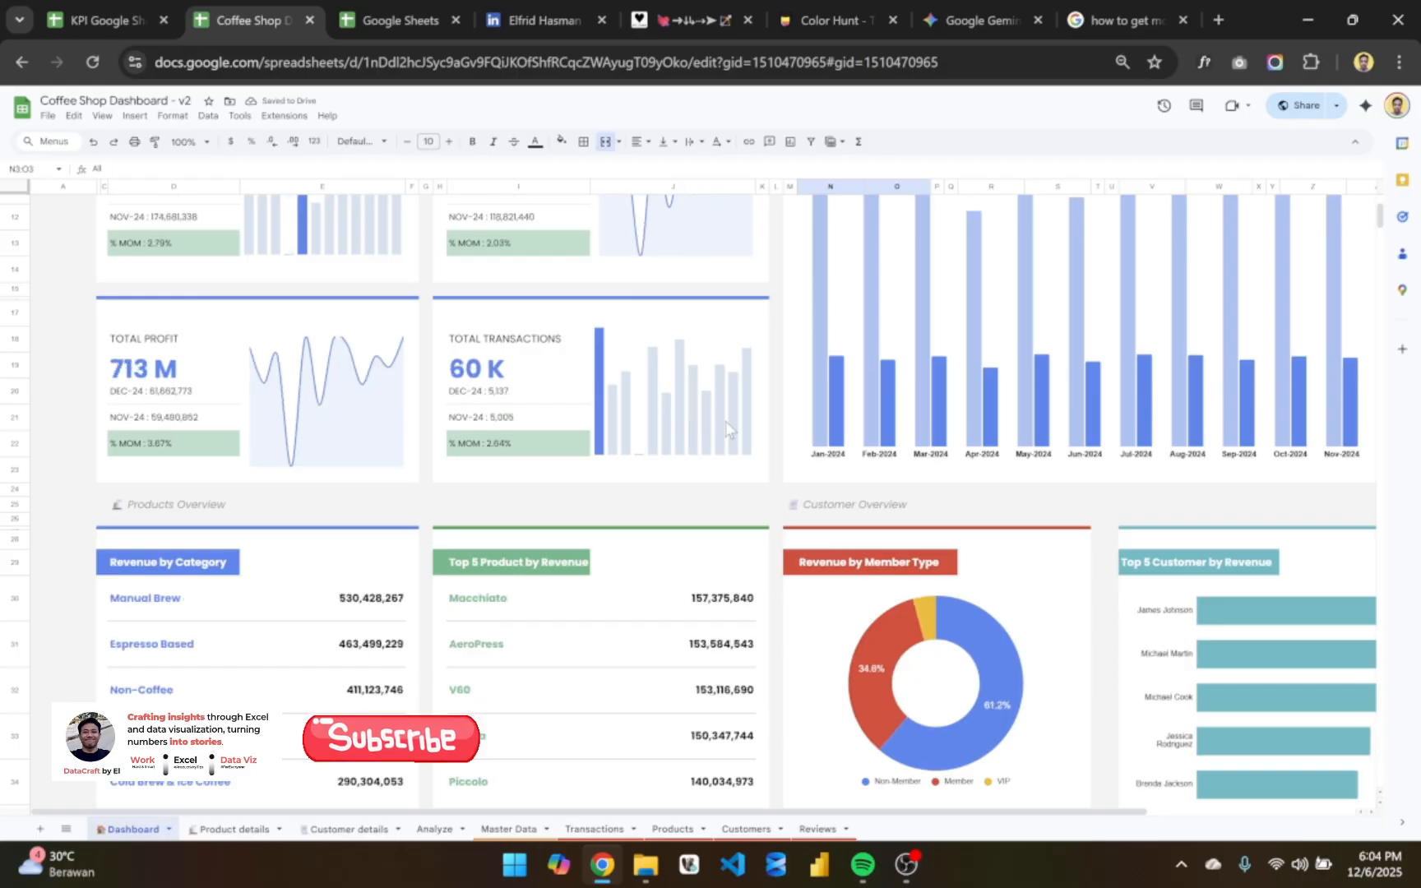
scroll(861, 399, "up", 3)
scroll(862, 399, "down", 8)
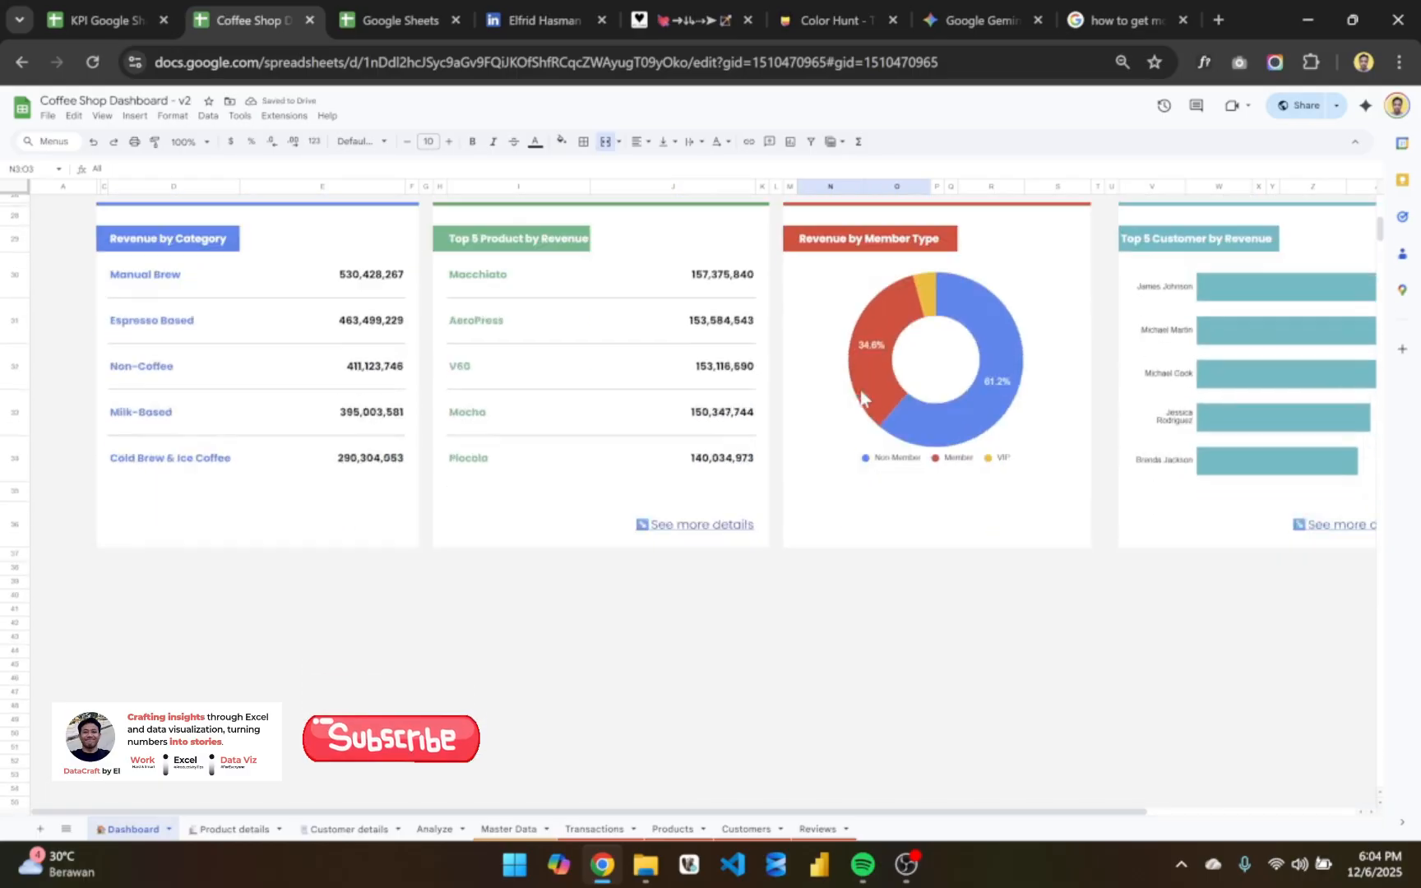
scroll(366, 436, "up", 4)
scroll(366, 436, "up", 3)
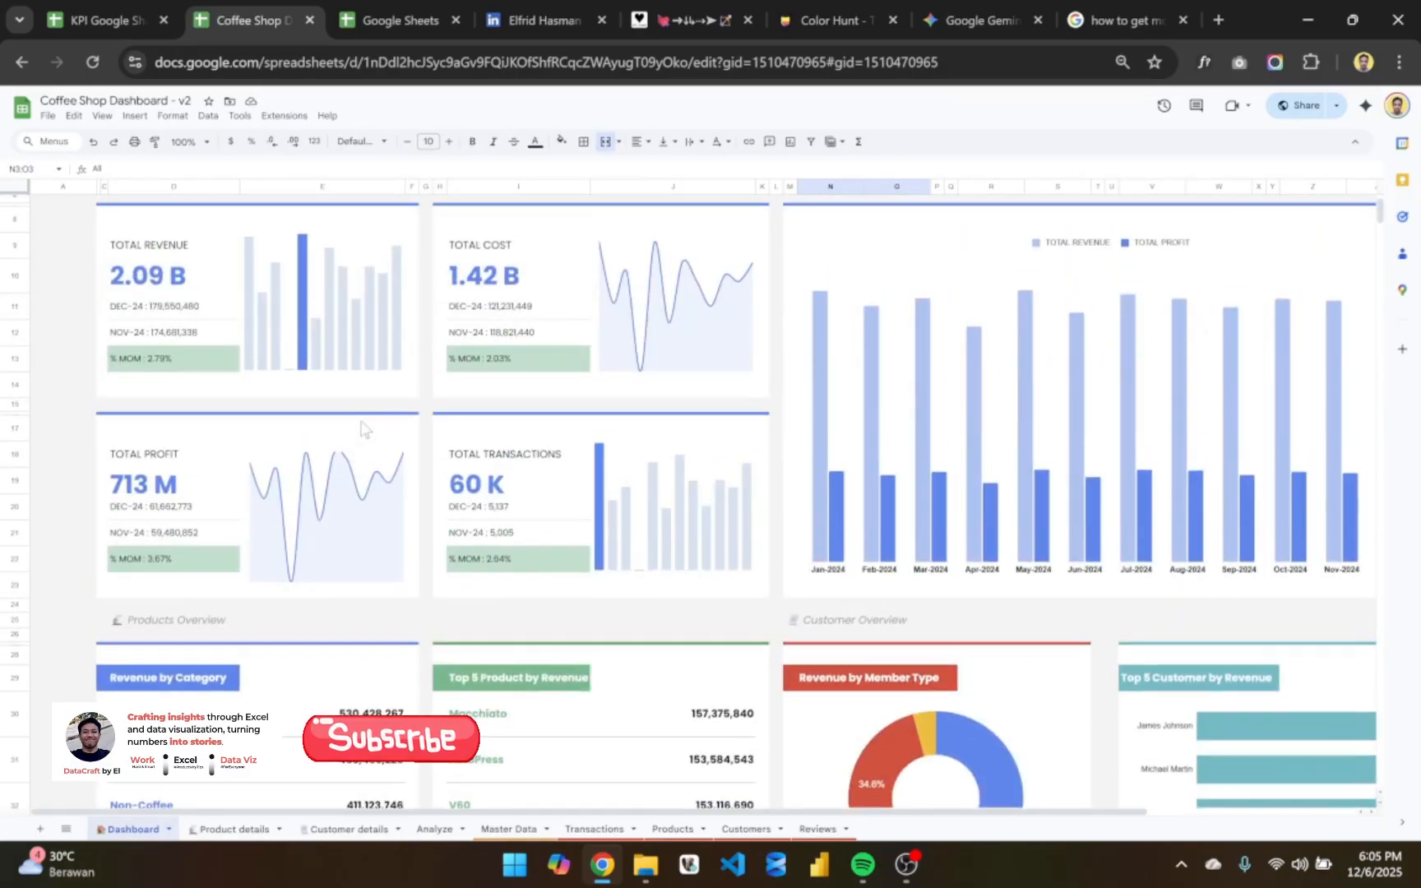
scroll(438, 485, "down", 1)
scroll(438, 485, "right", 2)
scroll(437, 485, "down", 2)
scroll(613, 588, "down", 2)
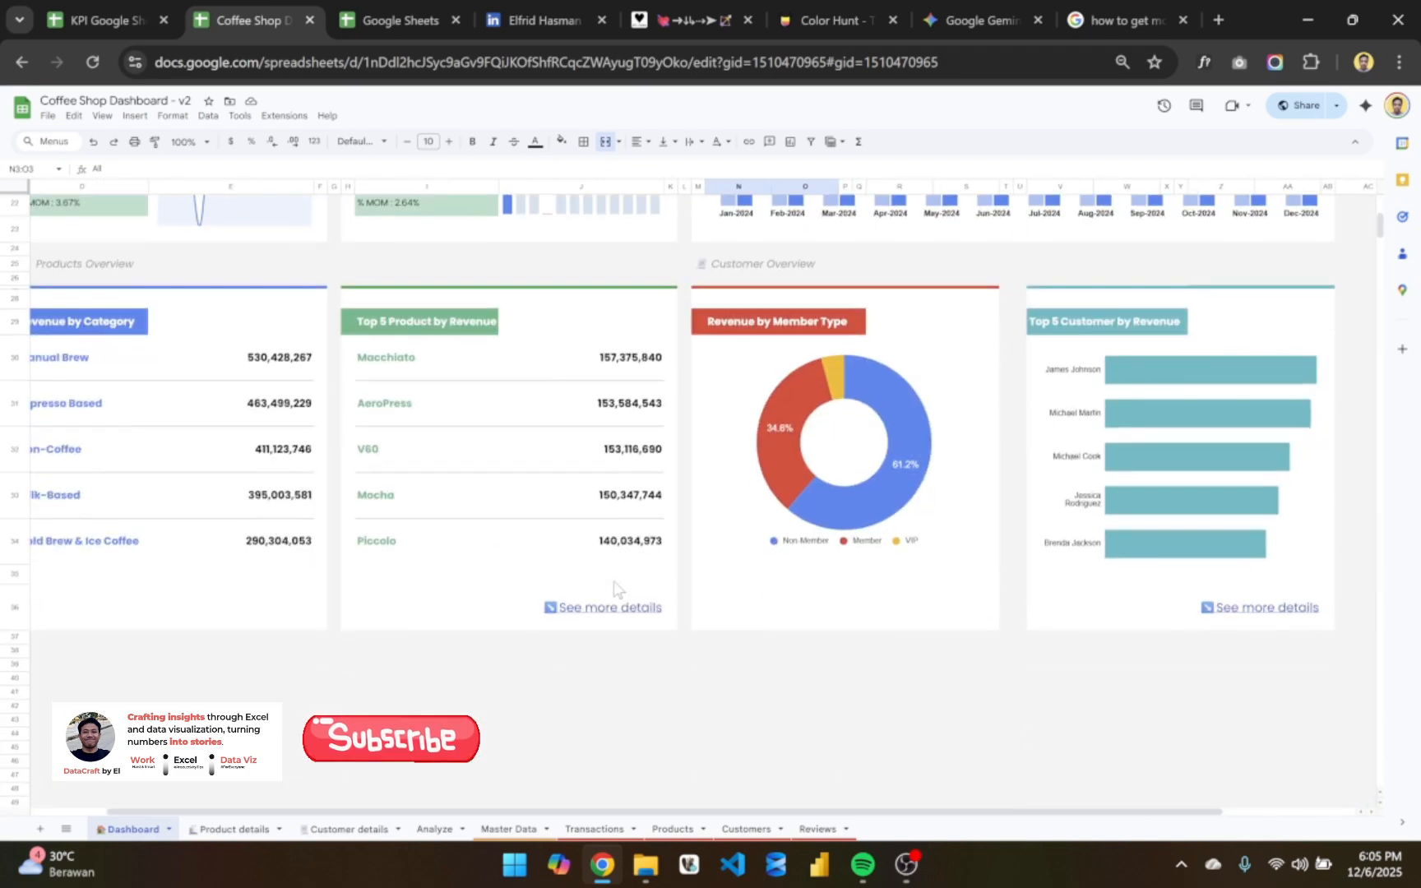
- Follow the Top 5 Product card's details link to the Product details sheet, view its totals, and return through Back Home
left_click(609, 606)
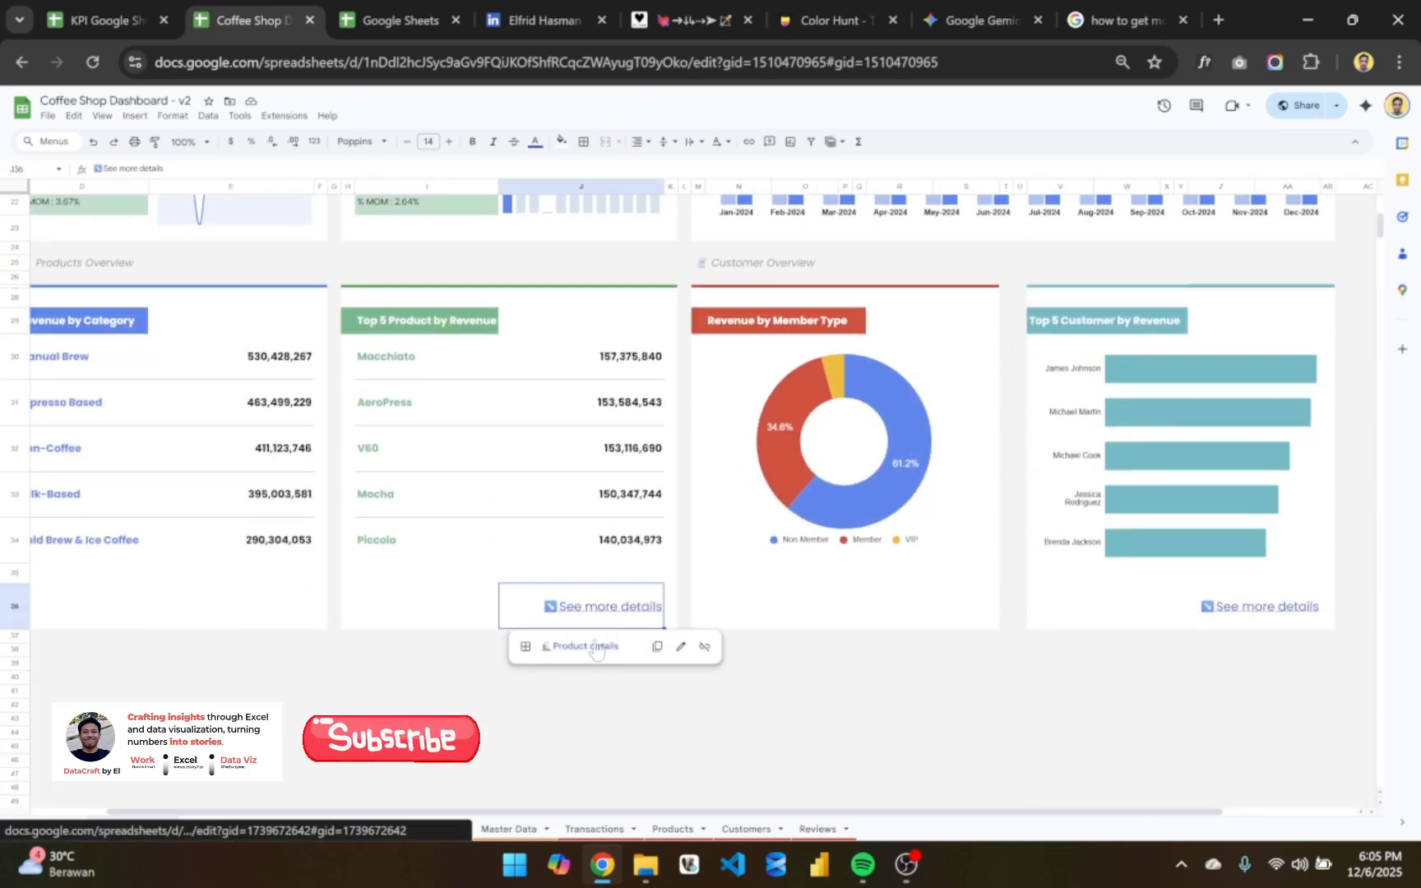
left_click(598, 647)
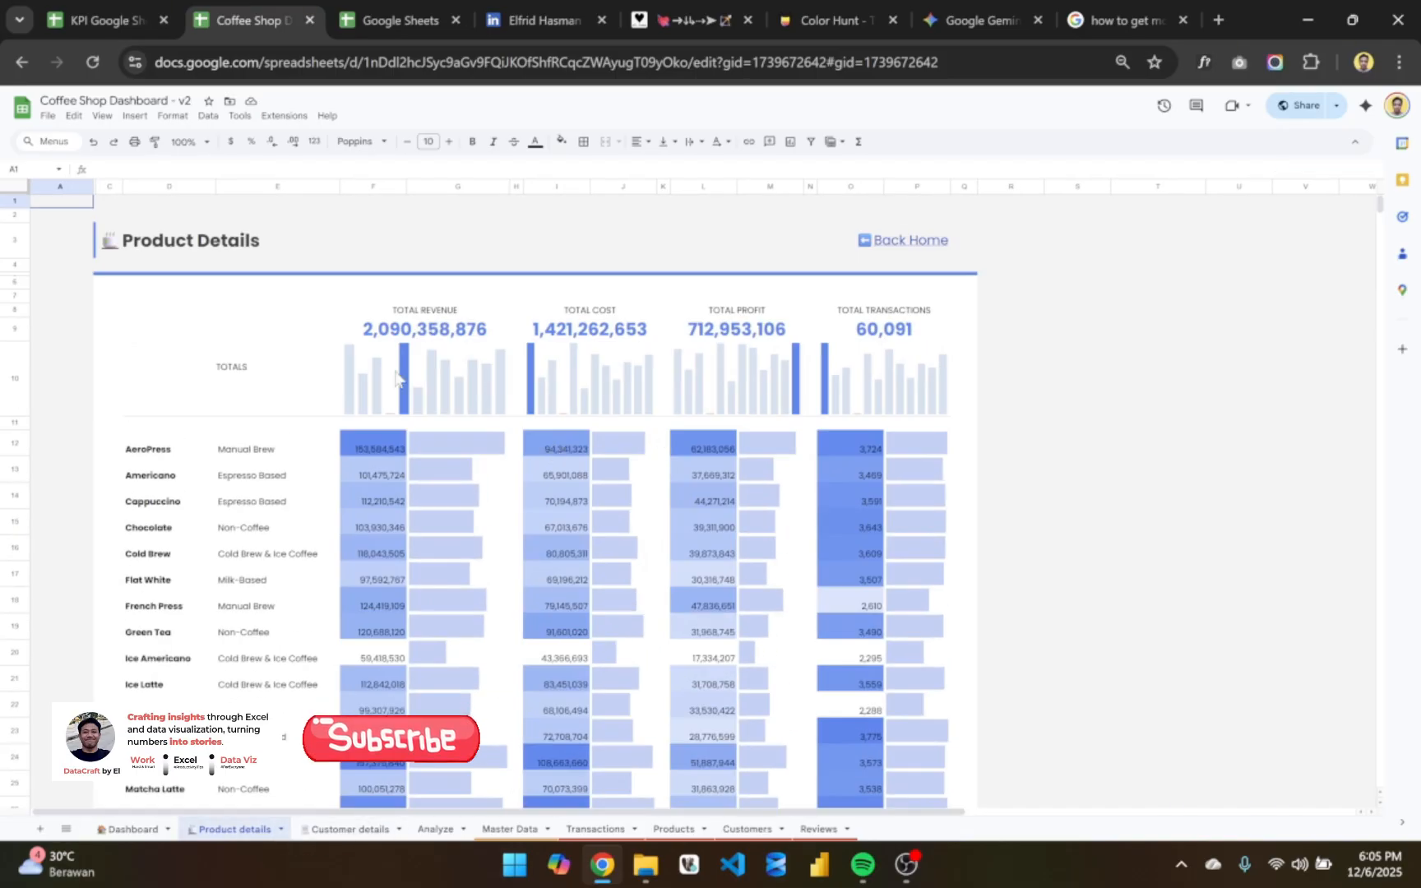
left_click(900, 236)
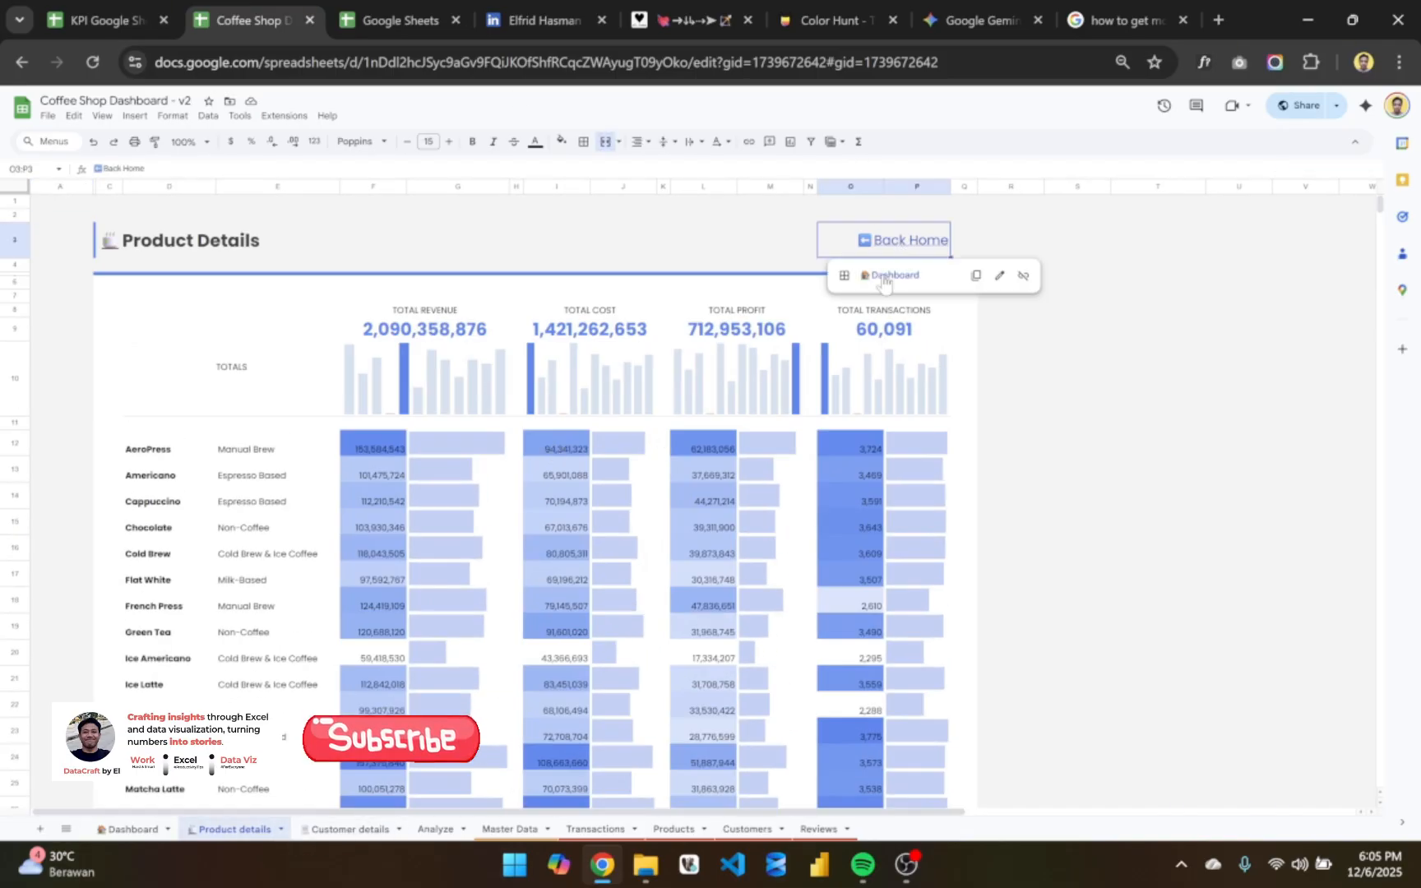
left_click(884, 280)
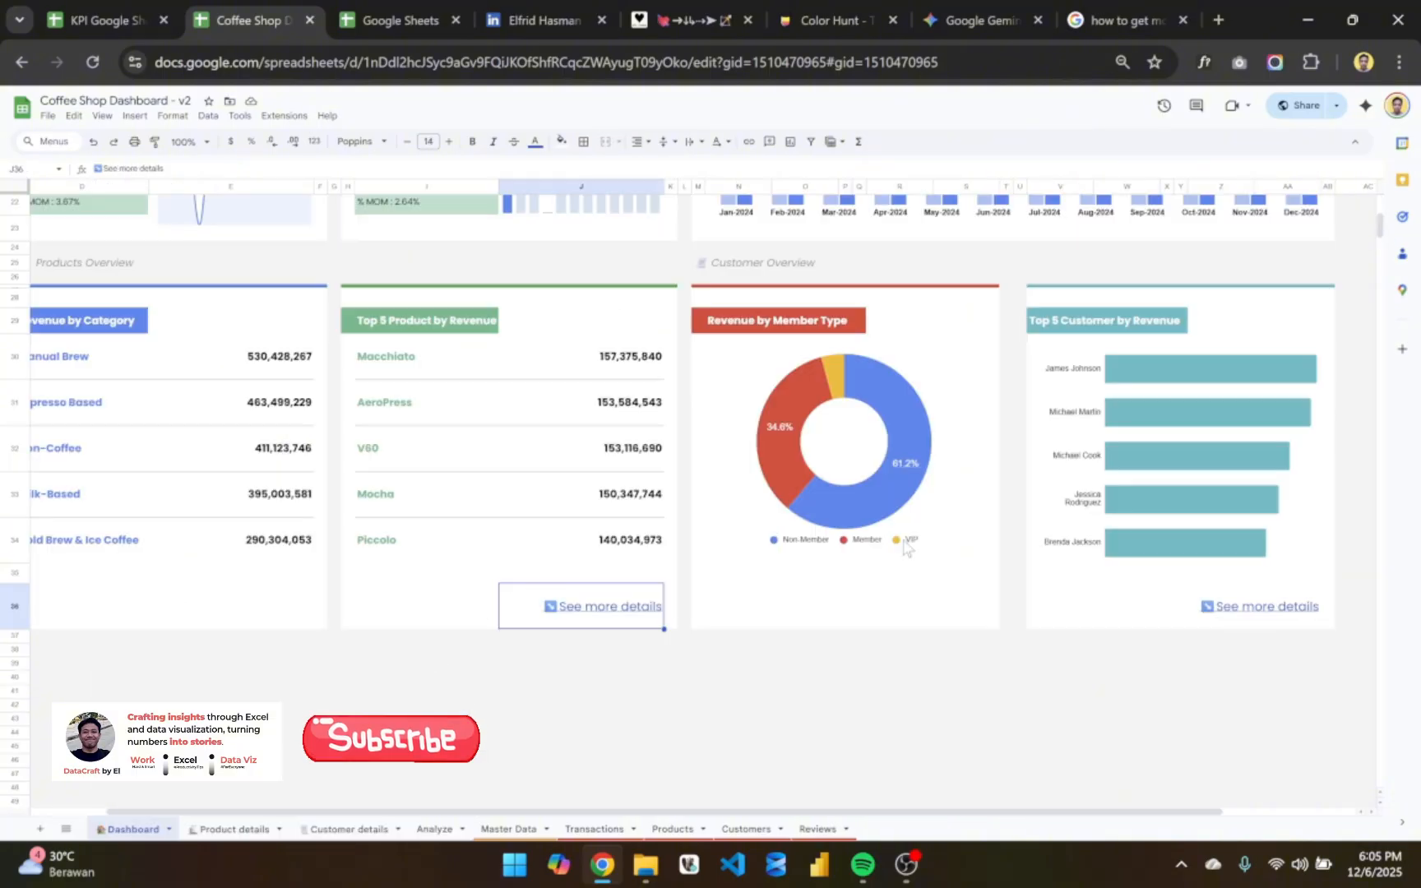
- Follow the Top 5 Customer card's details link and examine the Customer Details table and its Customer Type filter
left_click(1246, 613)
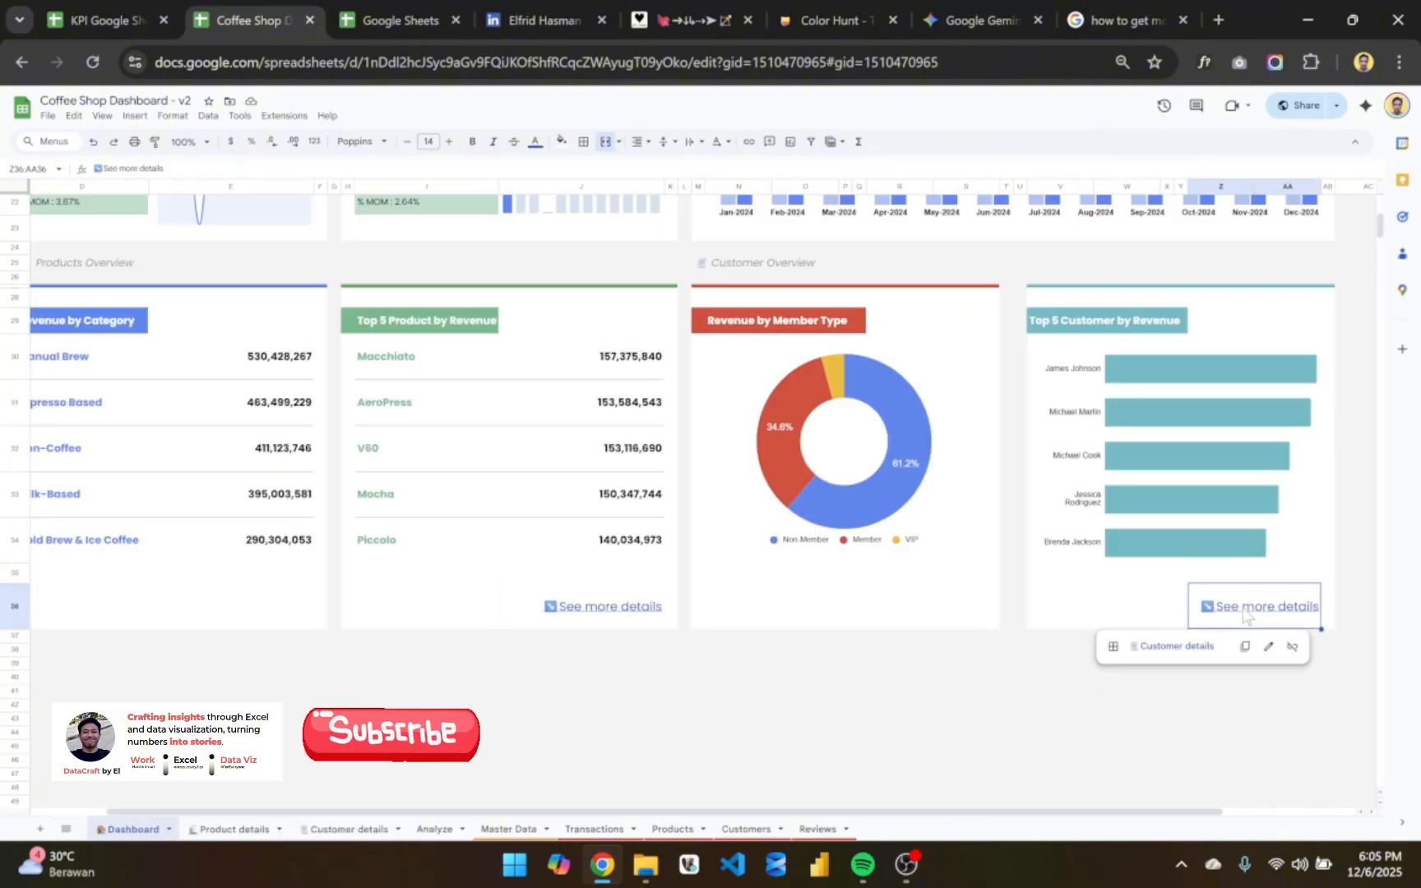
left_click(1180, 650)
scroll(701, 524, "down", 3)
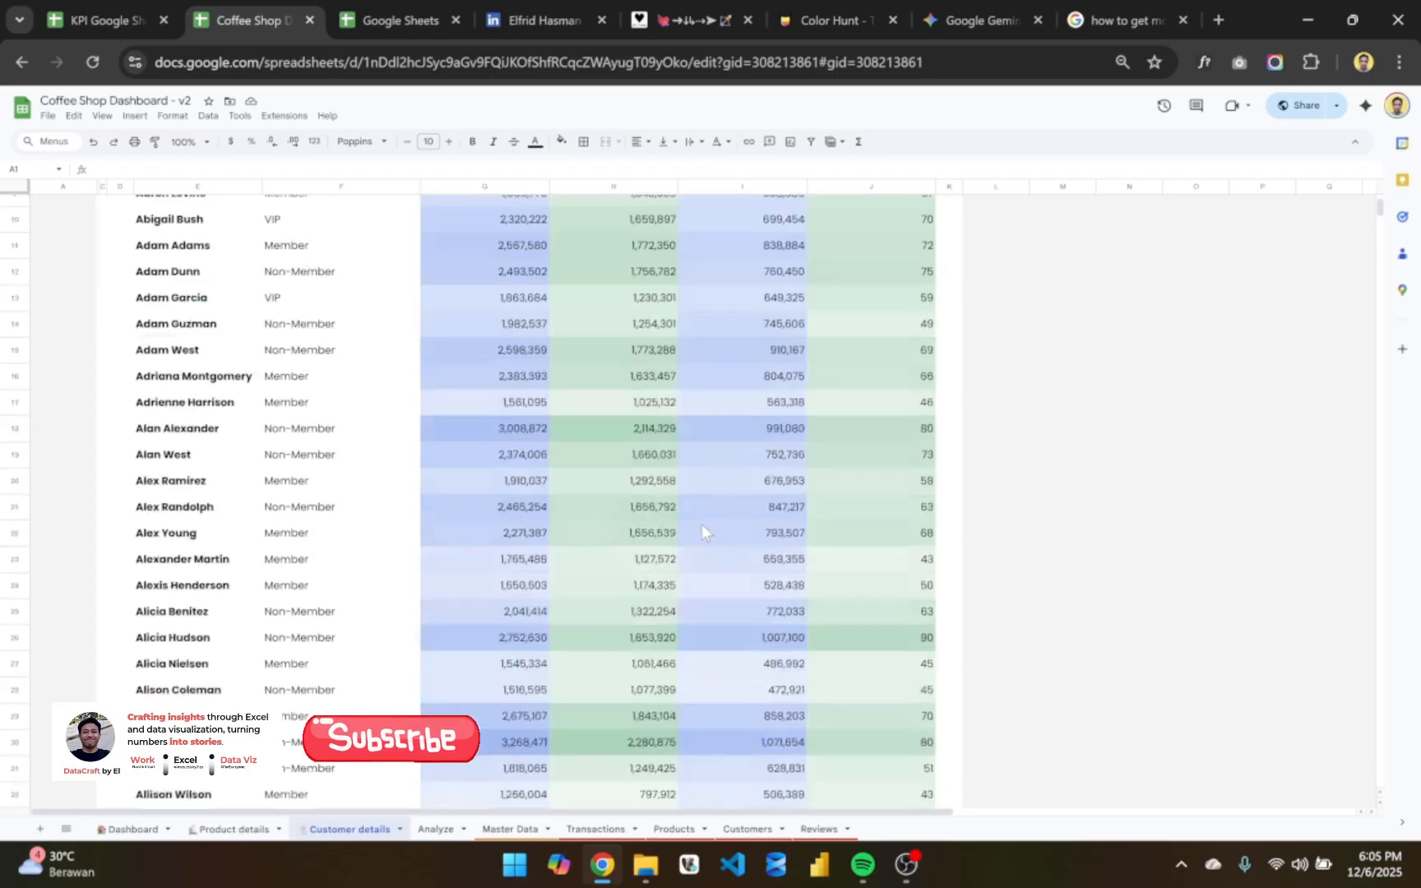
scroll(701, 523, "up", 3)
scroll(702, 523, "right", 1)
left_click(387, 266)
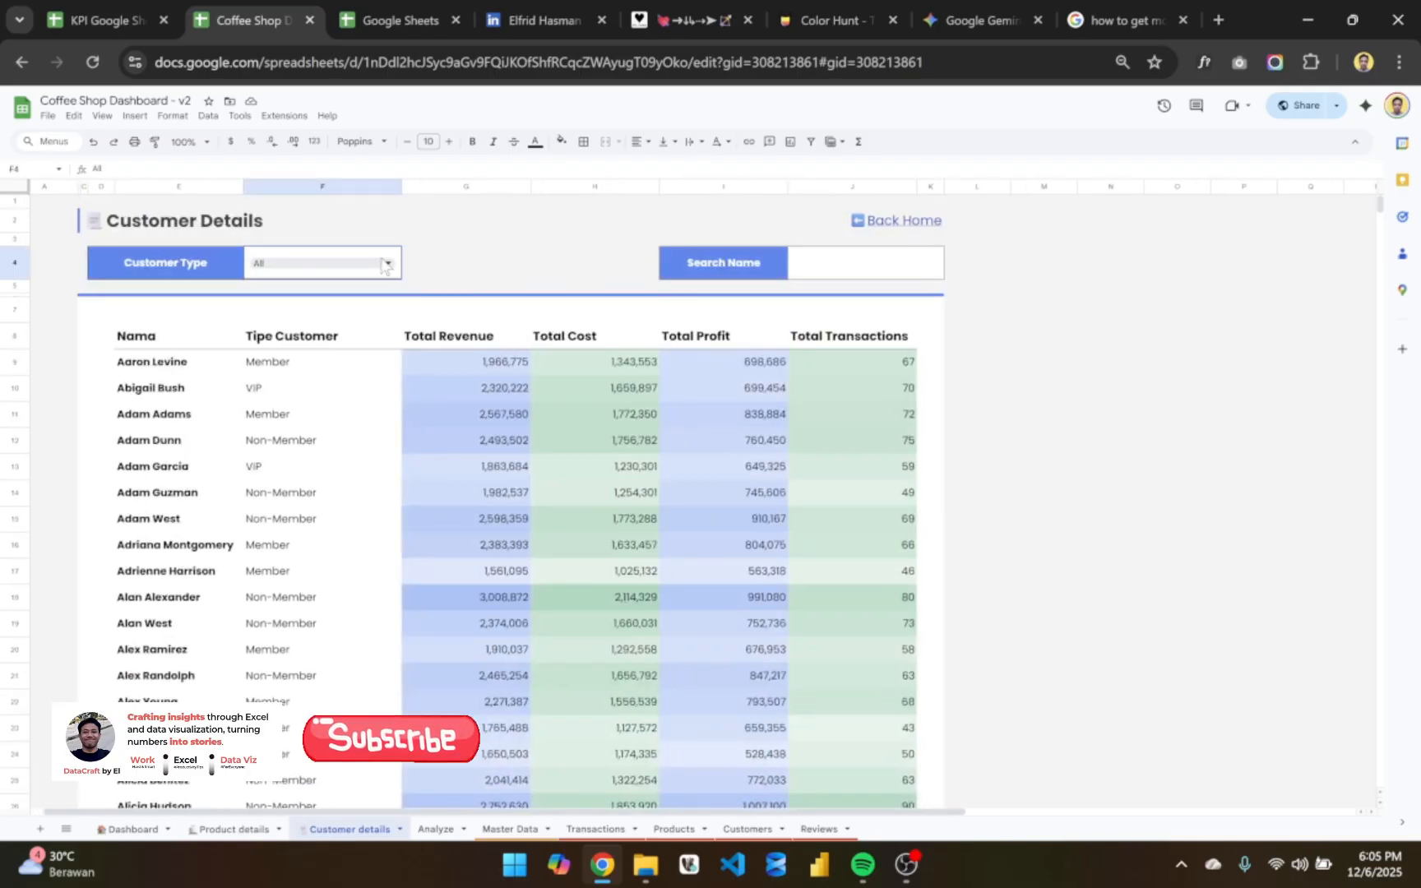
- Search the Customer Details table by a customer's first name in the Search Name cell
left_click(825, 260)
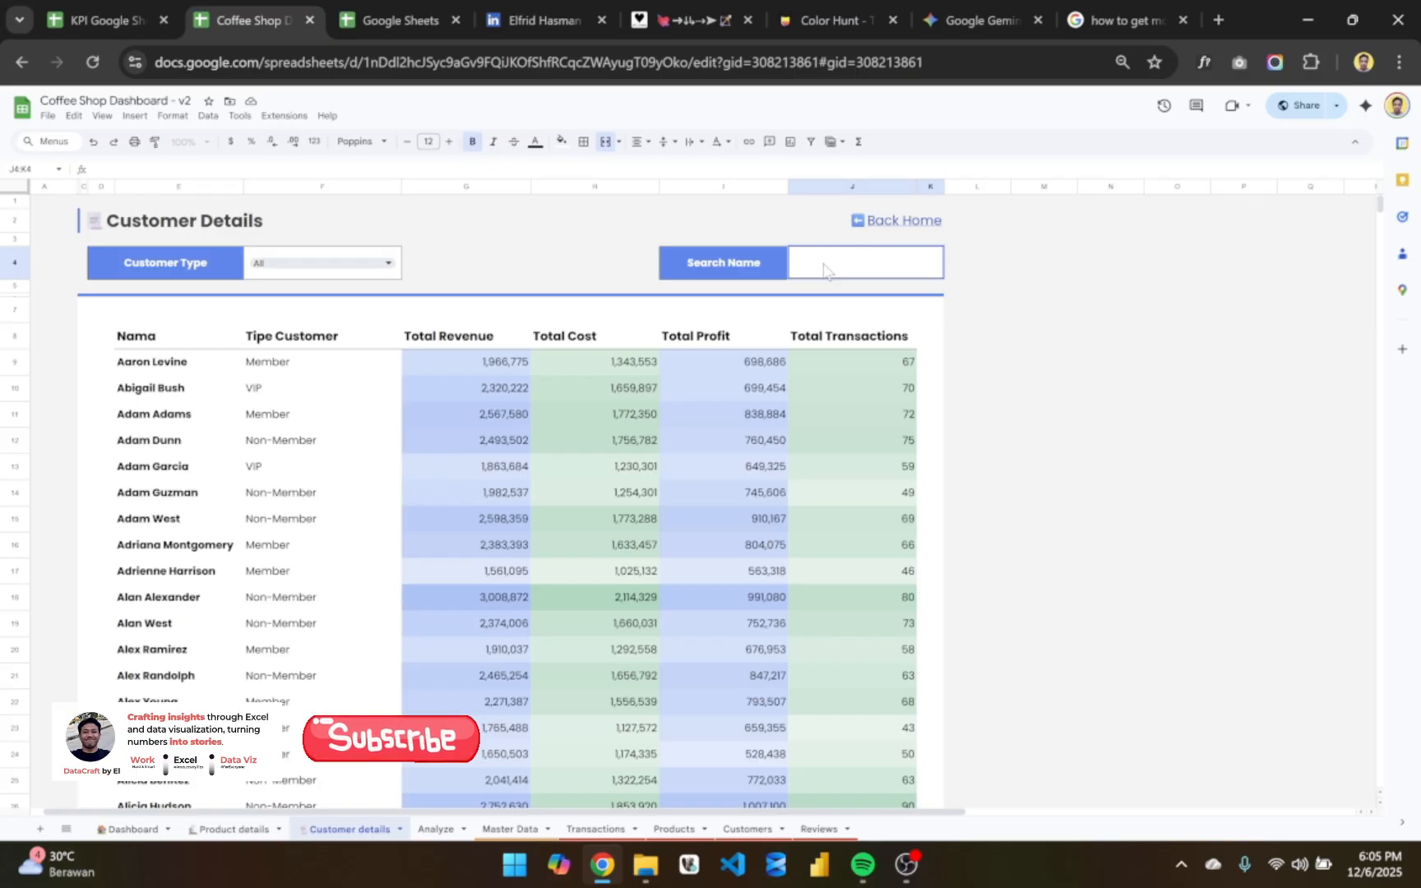
type("Admas")
key("Return")
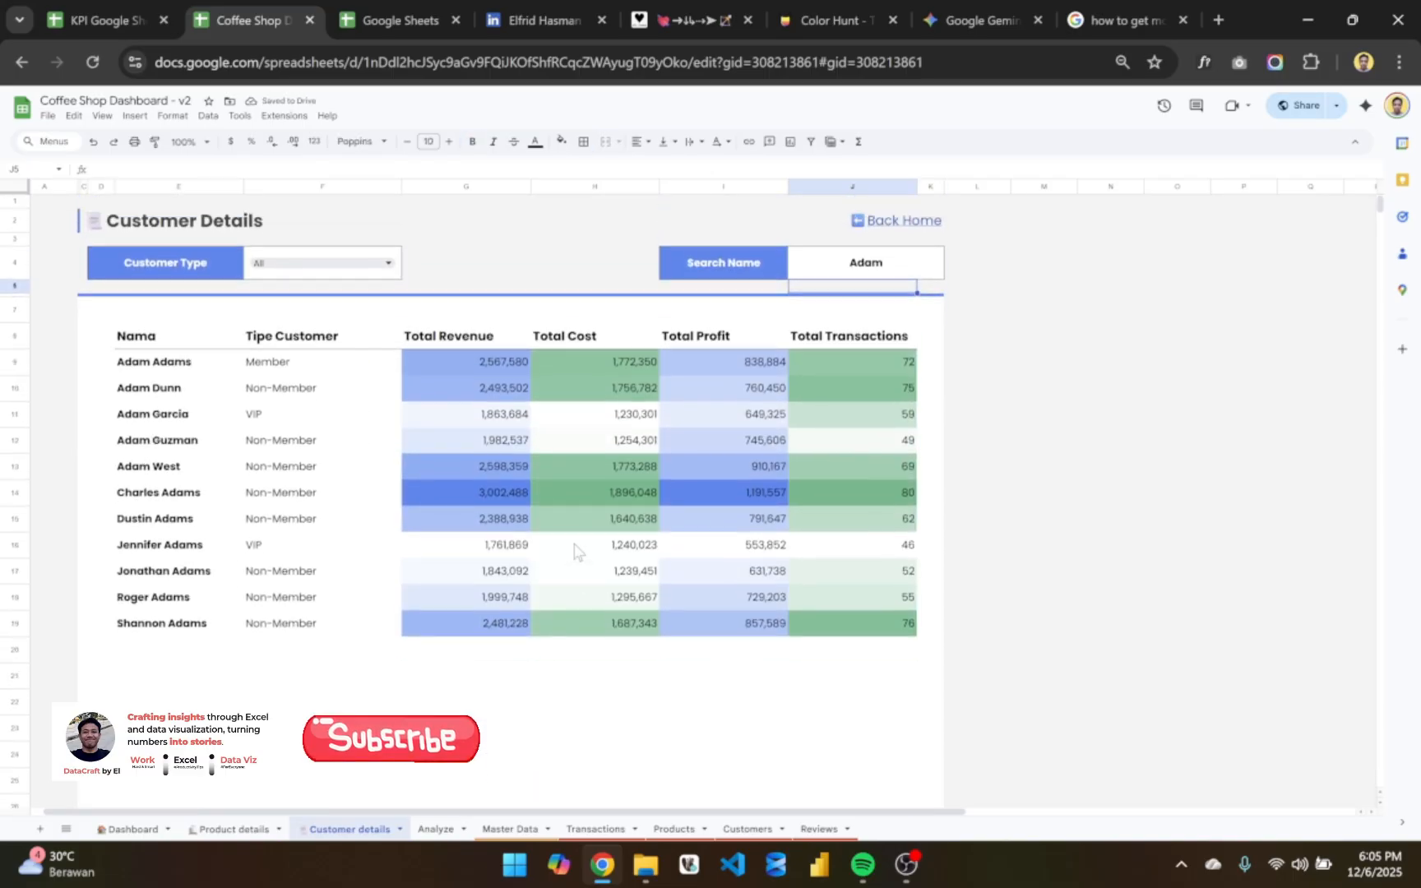
- Try the Customer Type filter with Member, and set it back to All
left_click(388, 263)
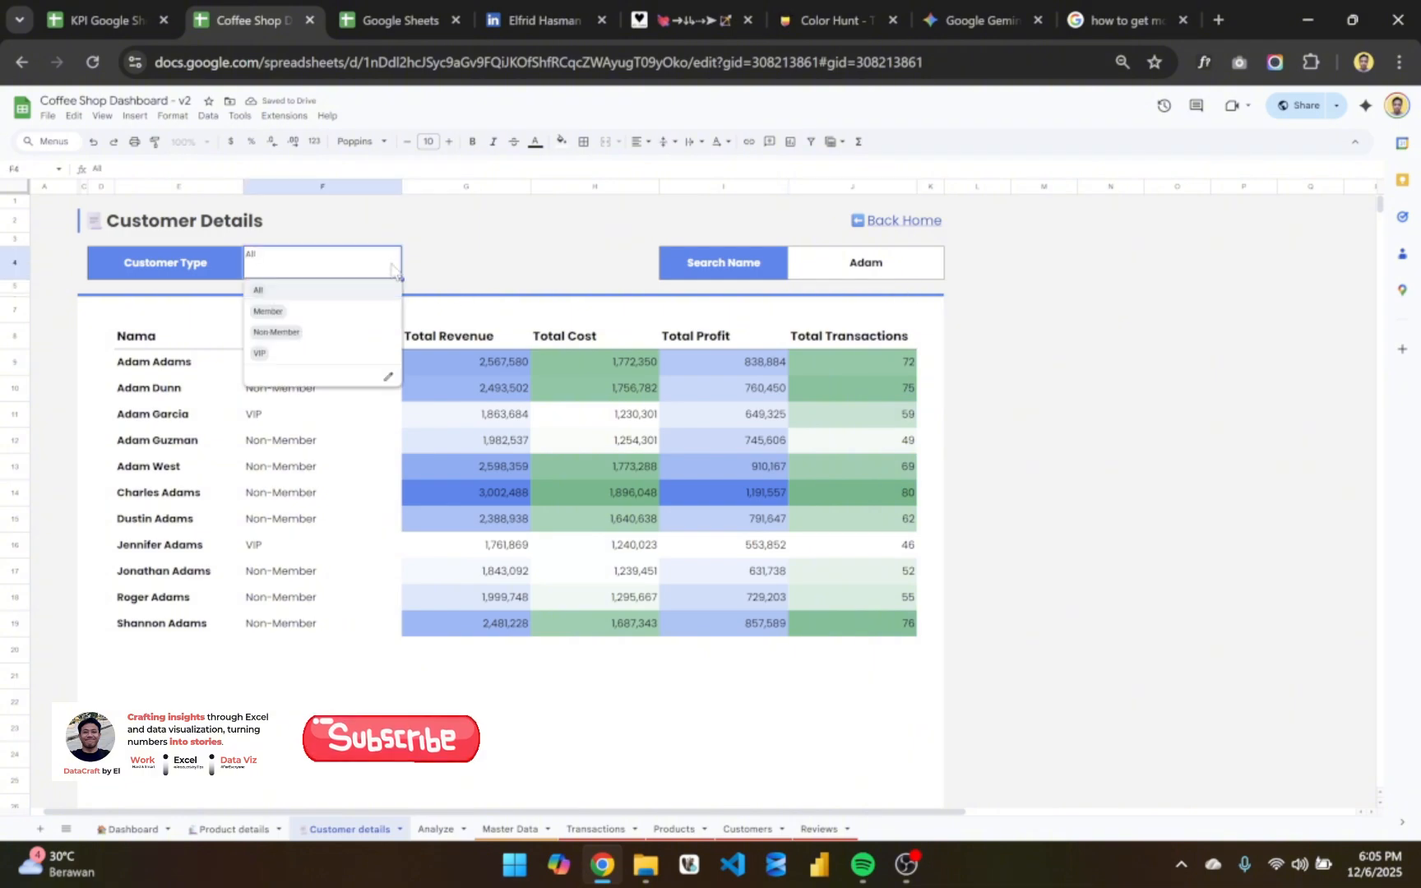
left_click(345, 312)
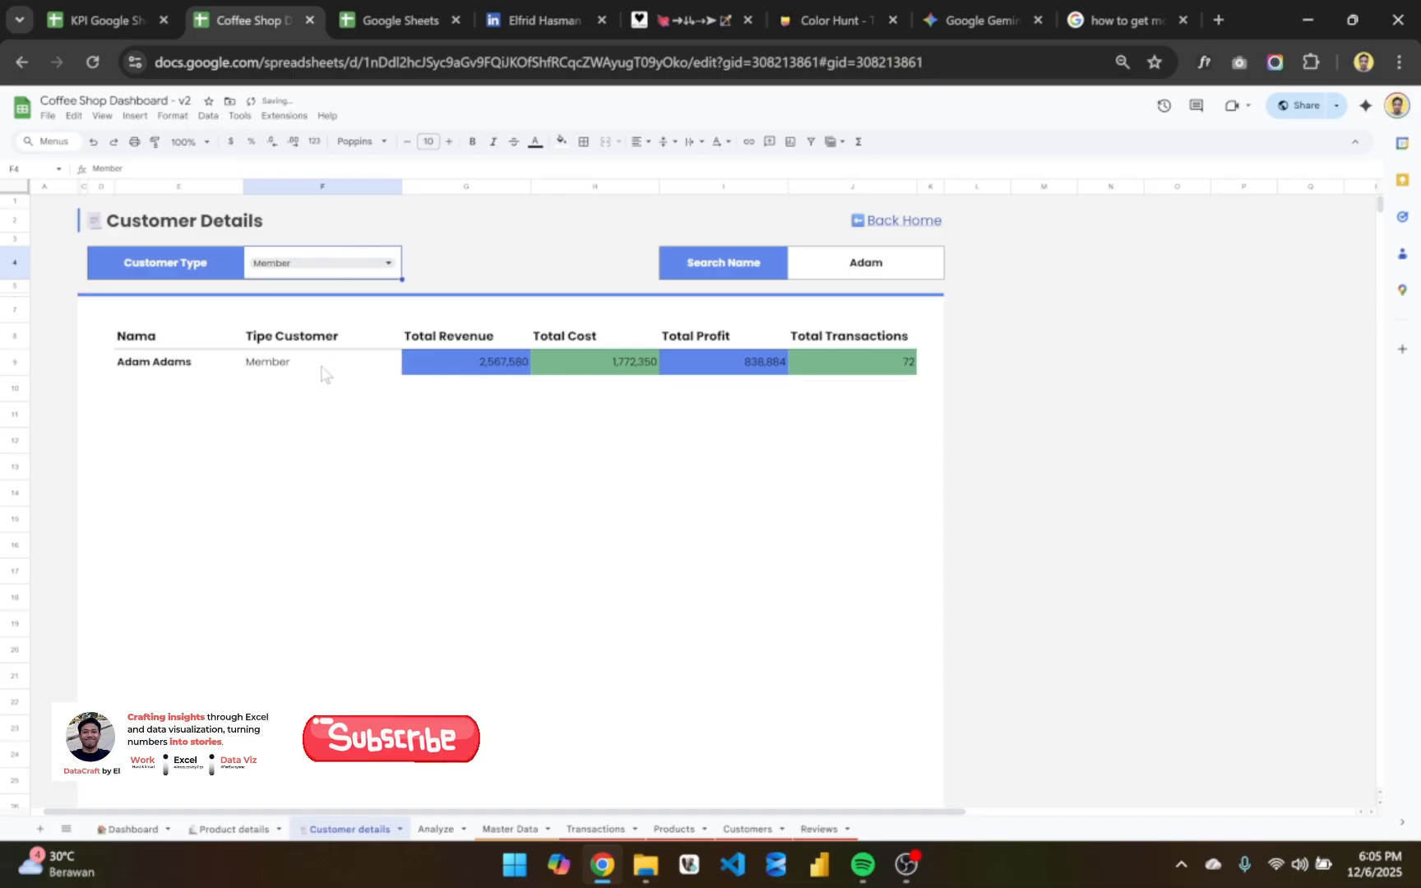
left_click(372, 265)
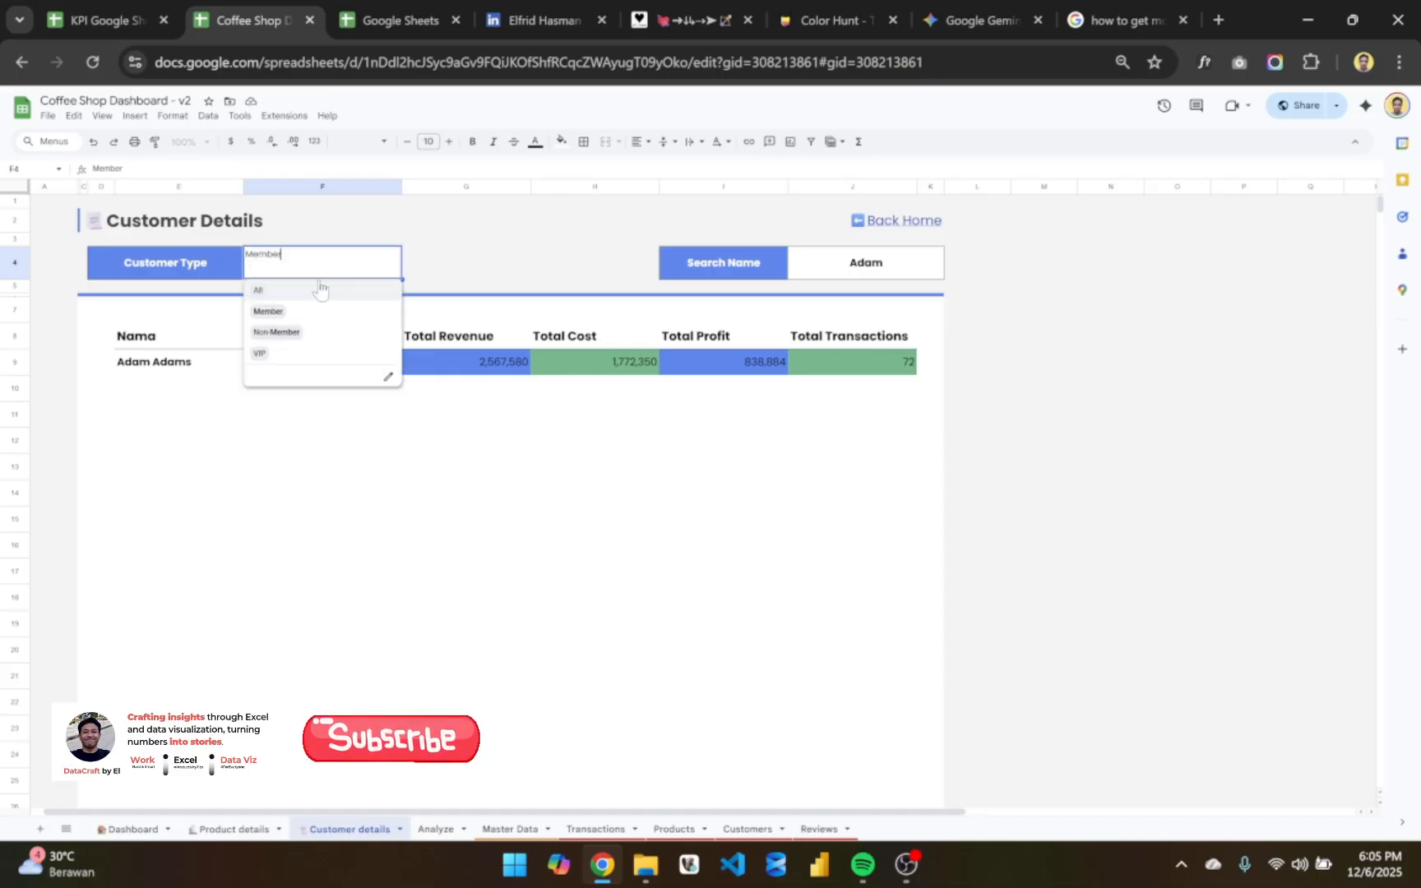
left_click(313, 294)
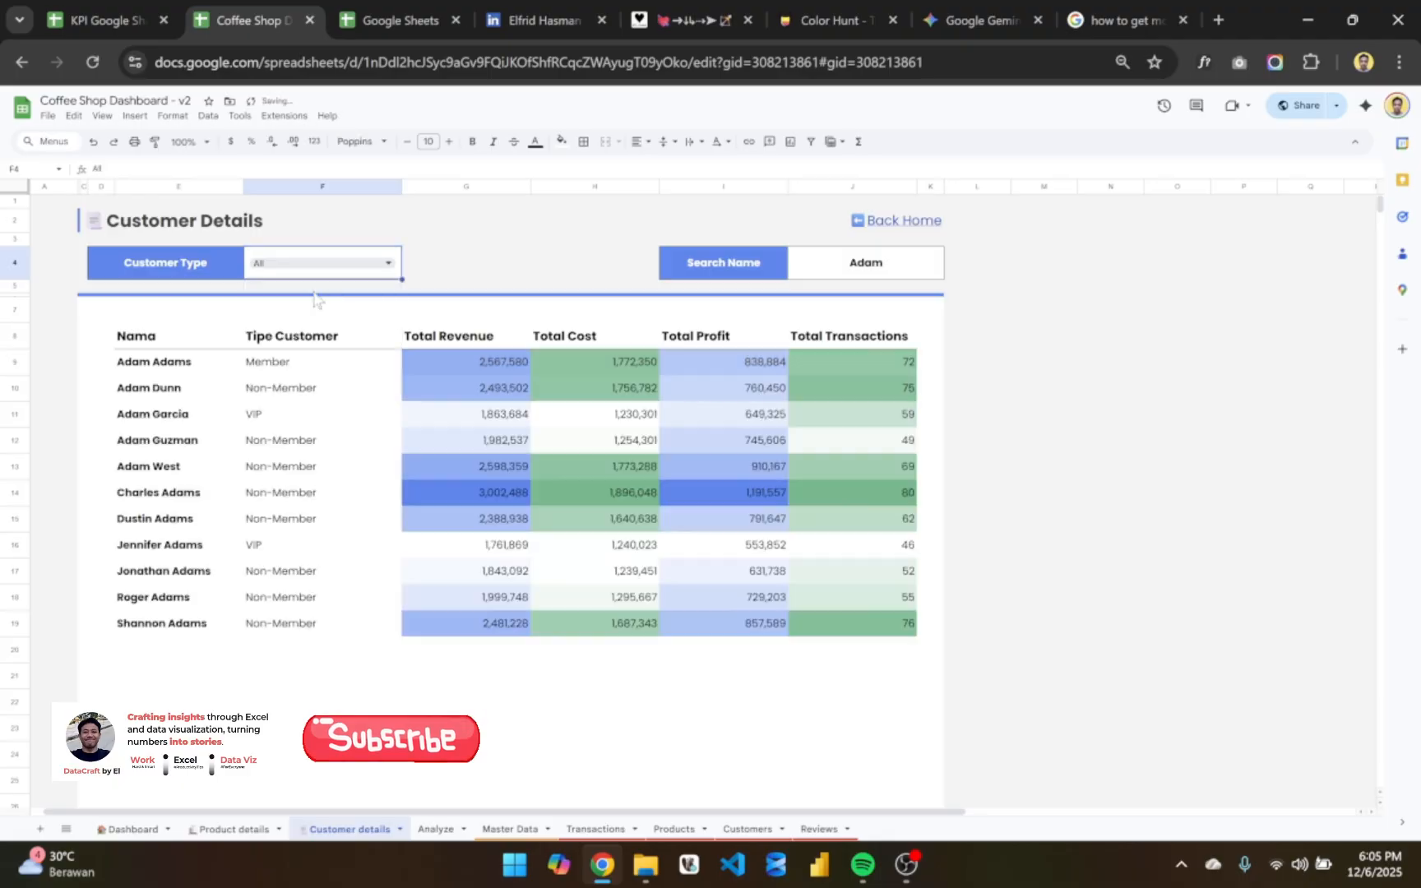
- Clear the Search Name cell and check the full customer list
left_click(881, 270)
double_click(881, 265)
key("BackSpace")
key("Return")
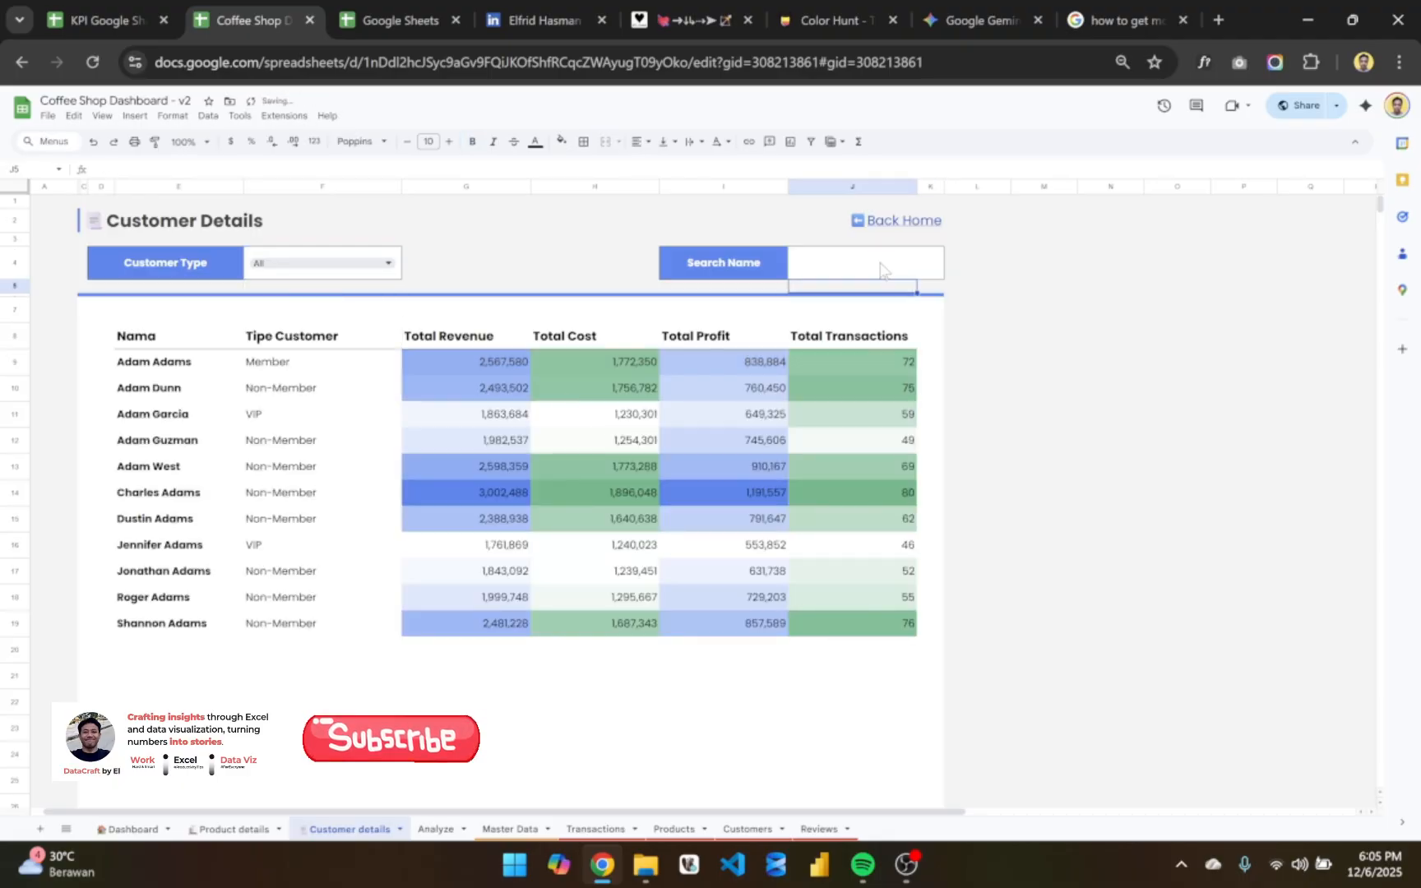
scroll(842, 548, "down", 3)
scroll(843, 547, "up", 3)
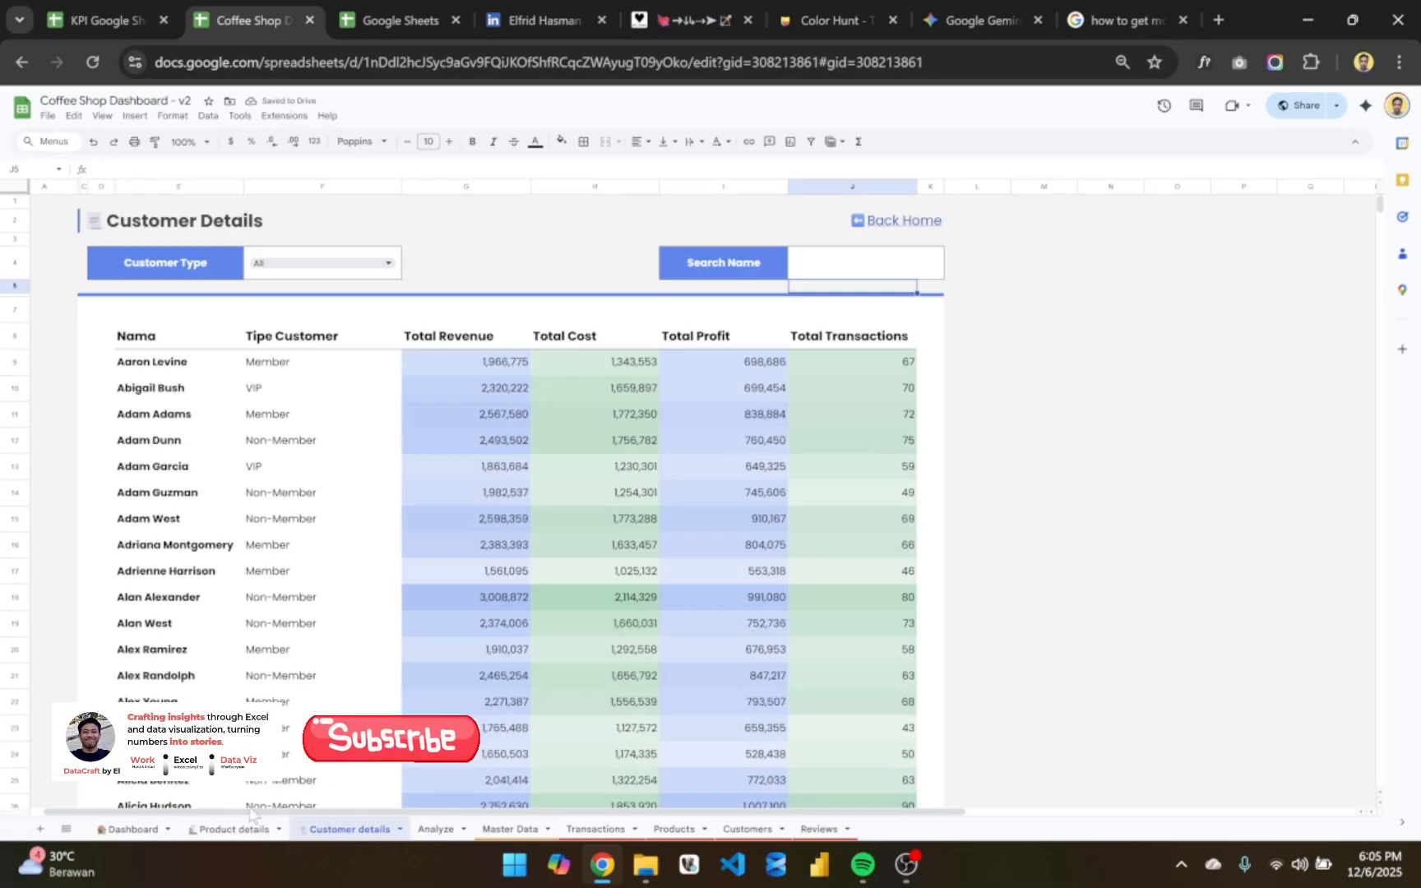
- Open the Analyze sheet and inspect the Total Revenue QUERY formula in G13 at 100% browser zoom, leaving it unedited
left_click(232, 829)
left_click(434, 828)
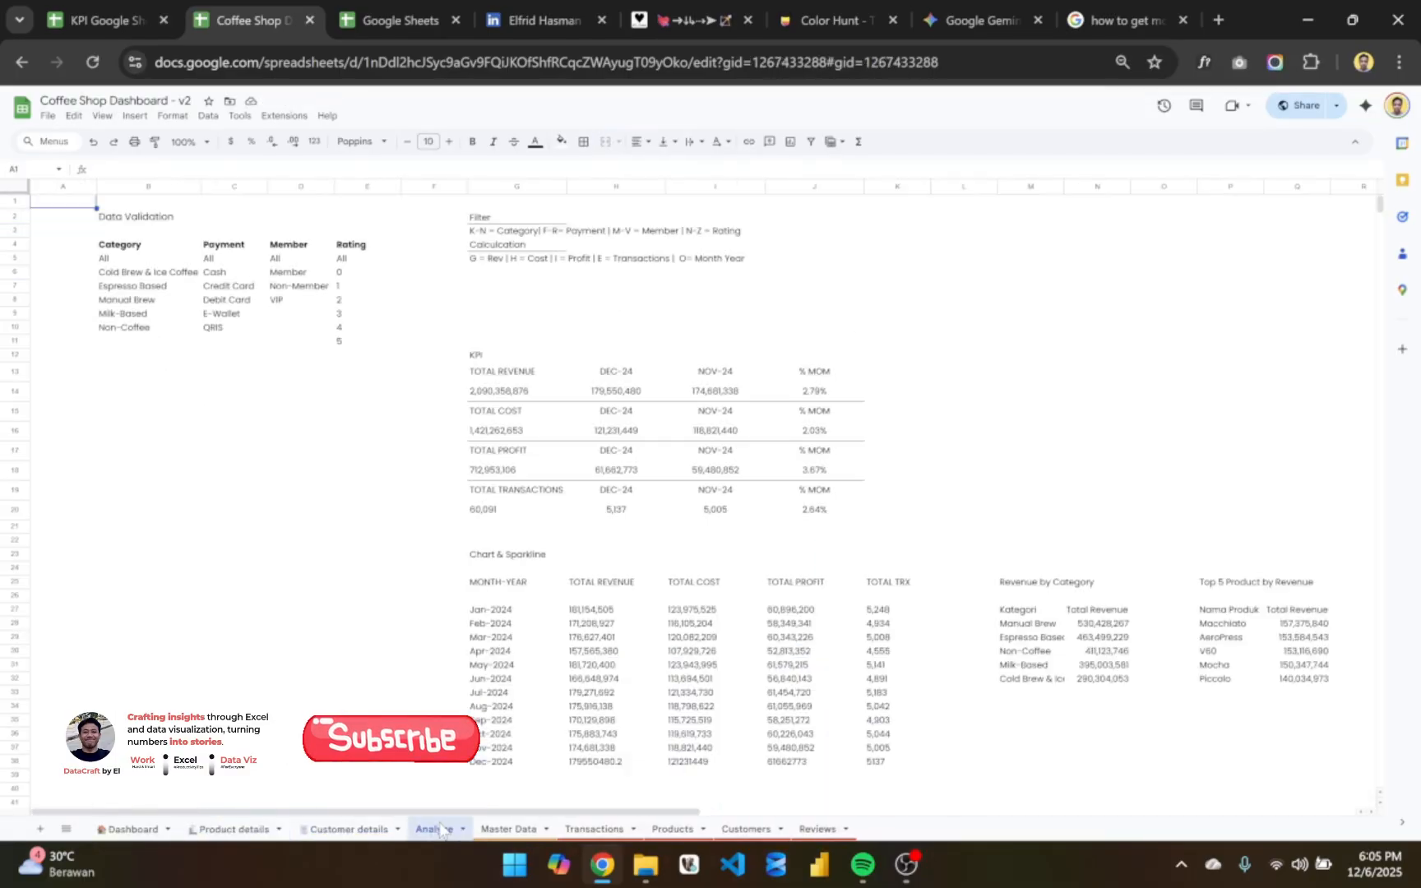
left_click(488, 371)
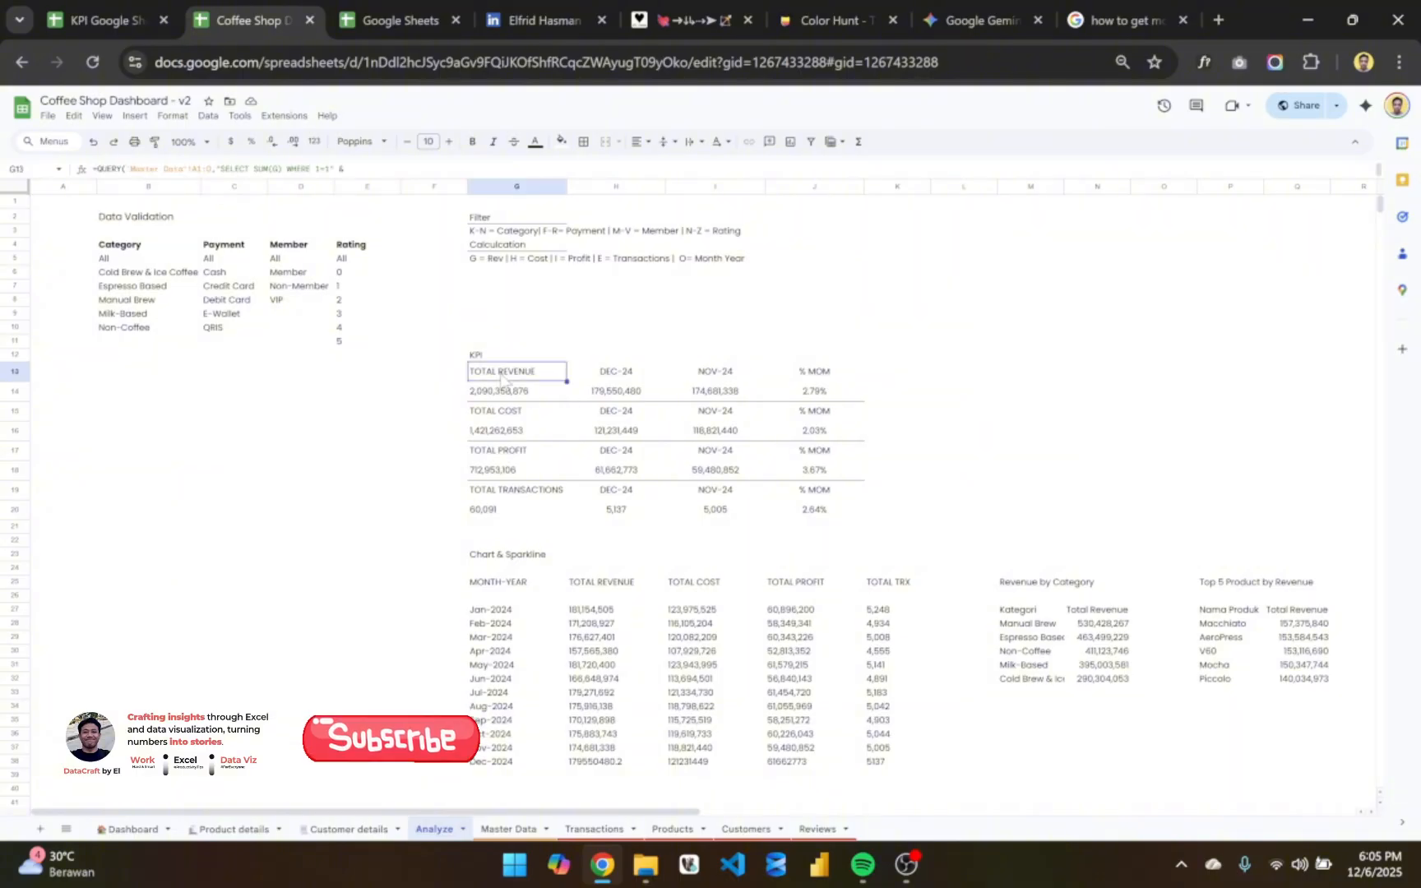
double_click(506, 376)
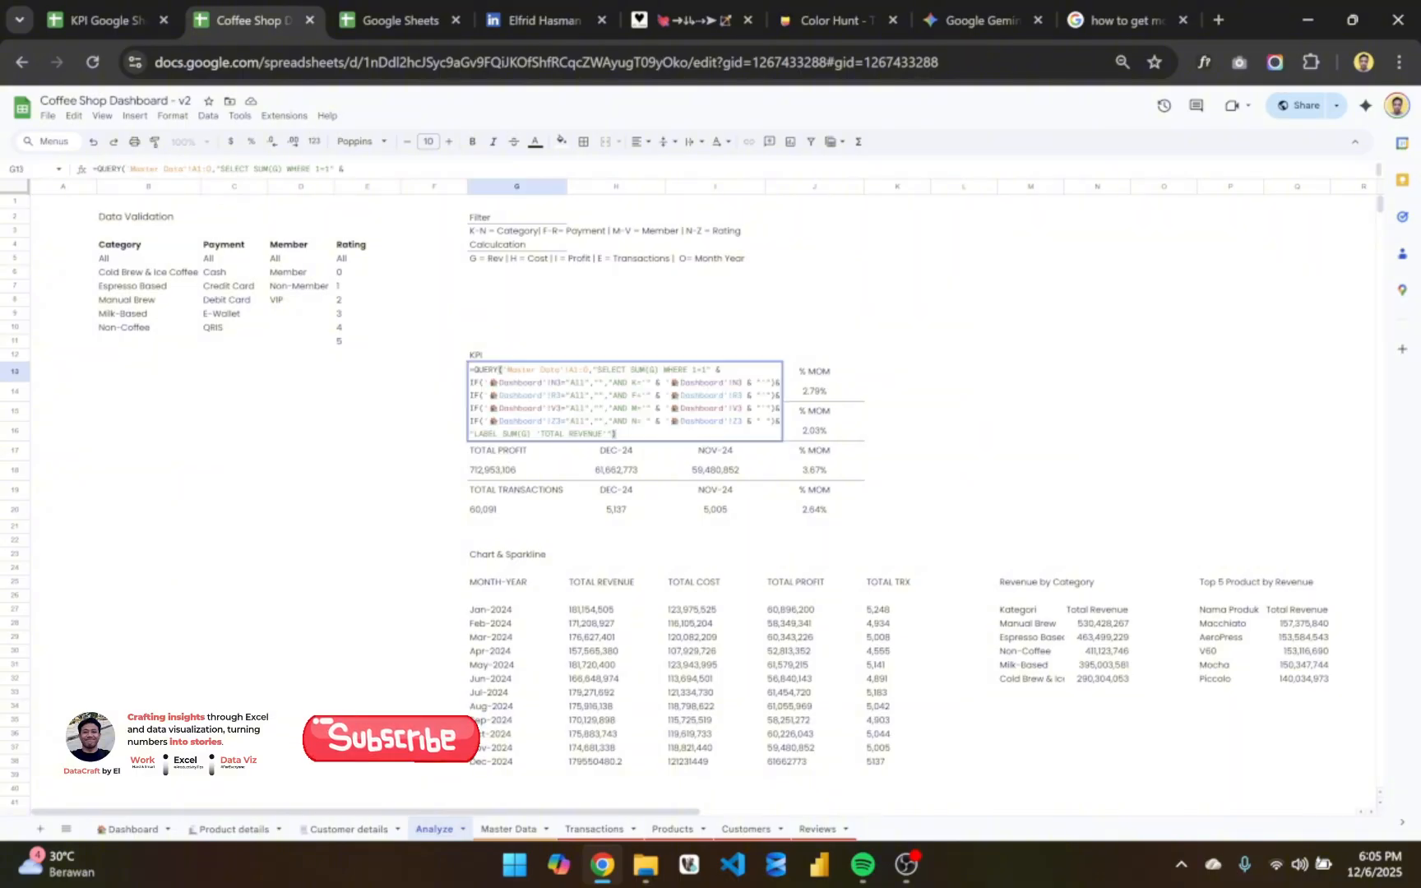
key("ctrl+equal")
key("ctrl+equal")
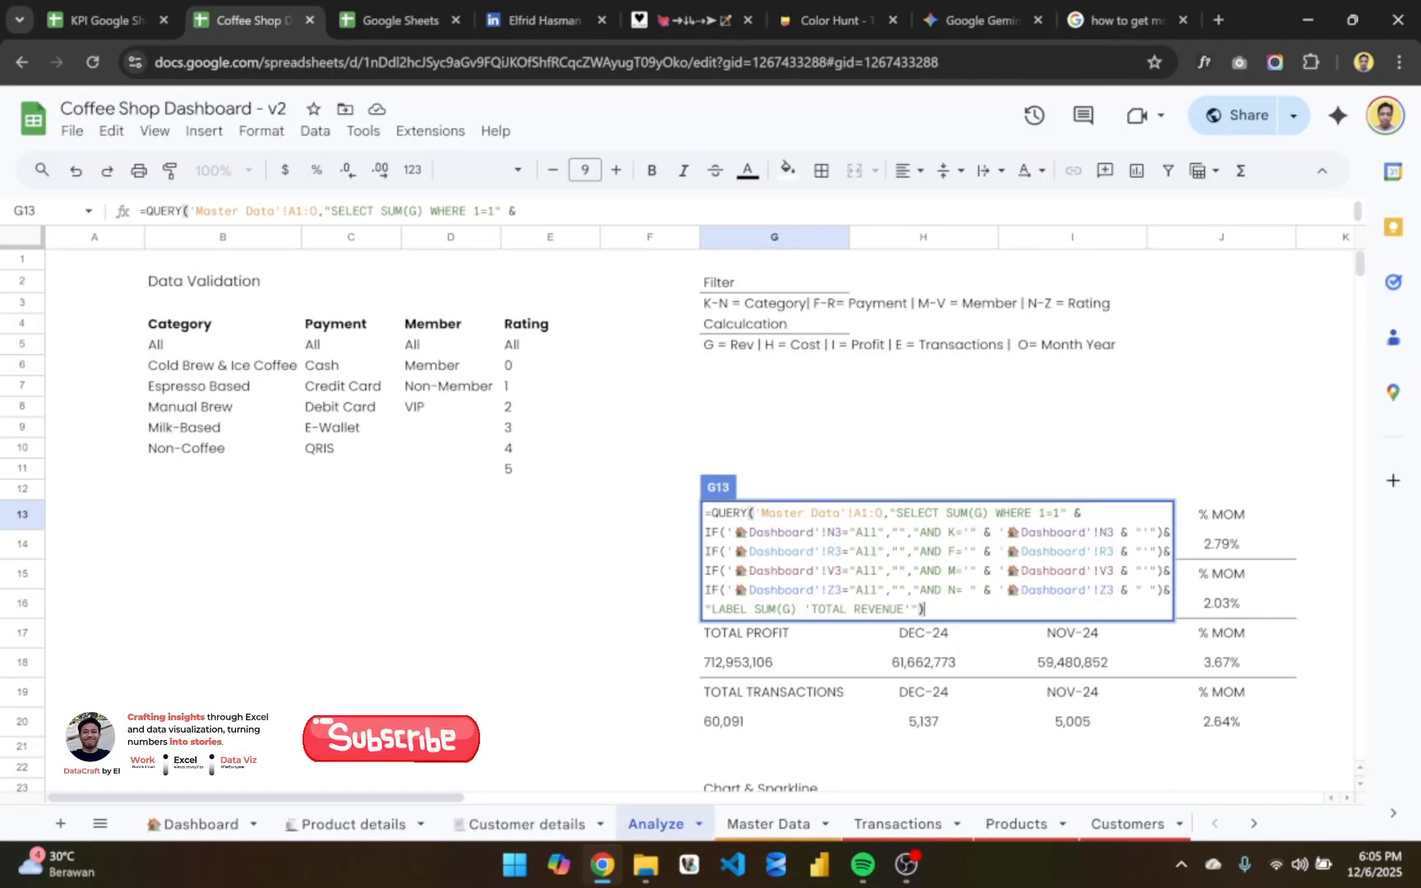
key("Return")
- Look through the Analyze sheet's KPI, Chart & Sparkline and category tables, and return to the Dashboard sheet
scroll(822, 613, "right", 4)
scroll(822, 613, "down", 7)
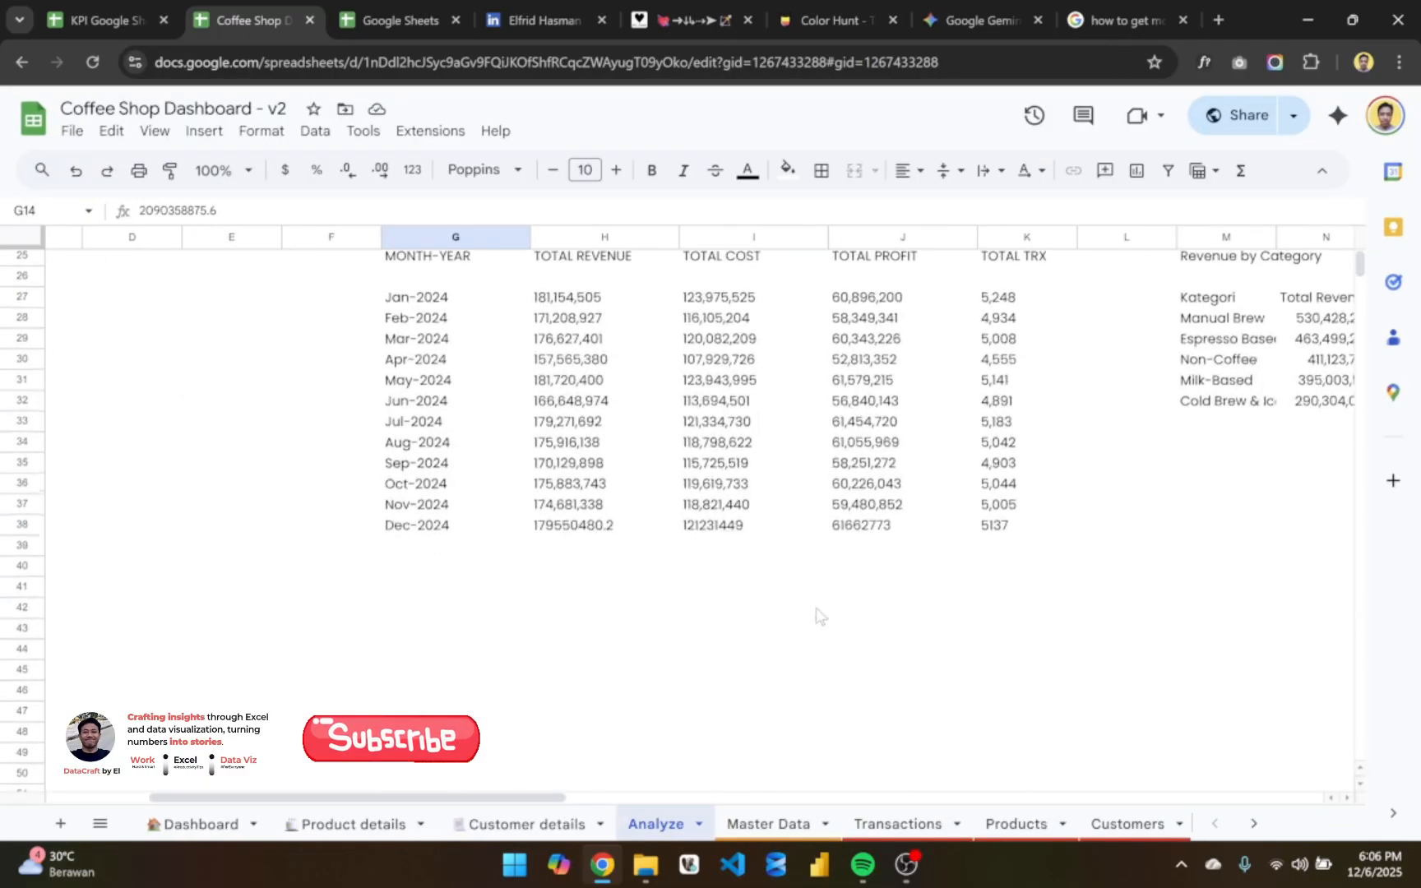
scroll(816, 615, "up", 3)
scroll(817, 615, "up", 5)
scroll(817, 615, "left", 4)
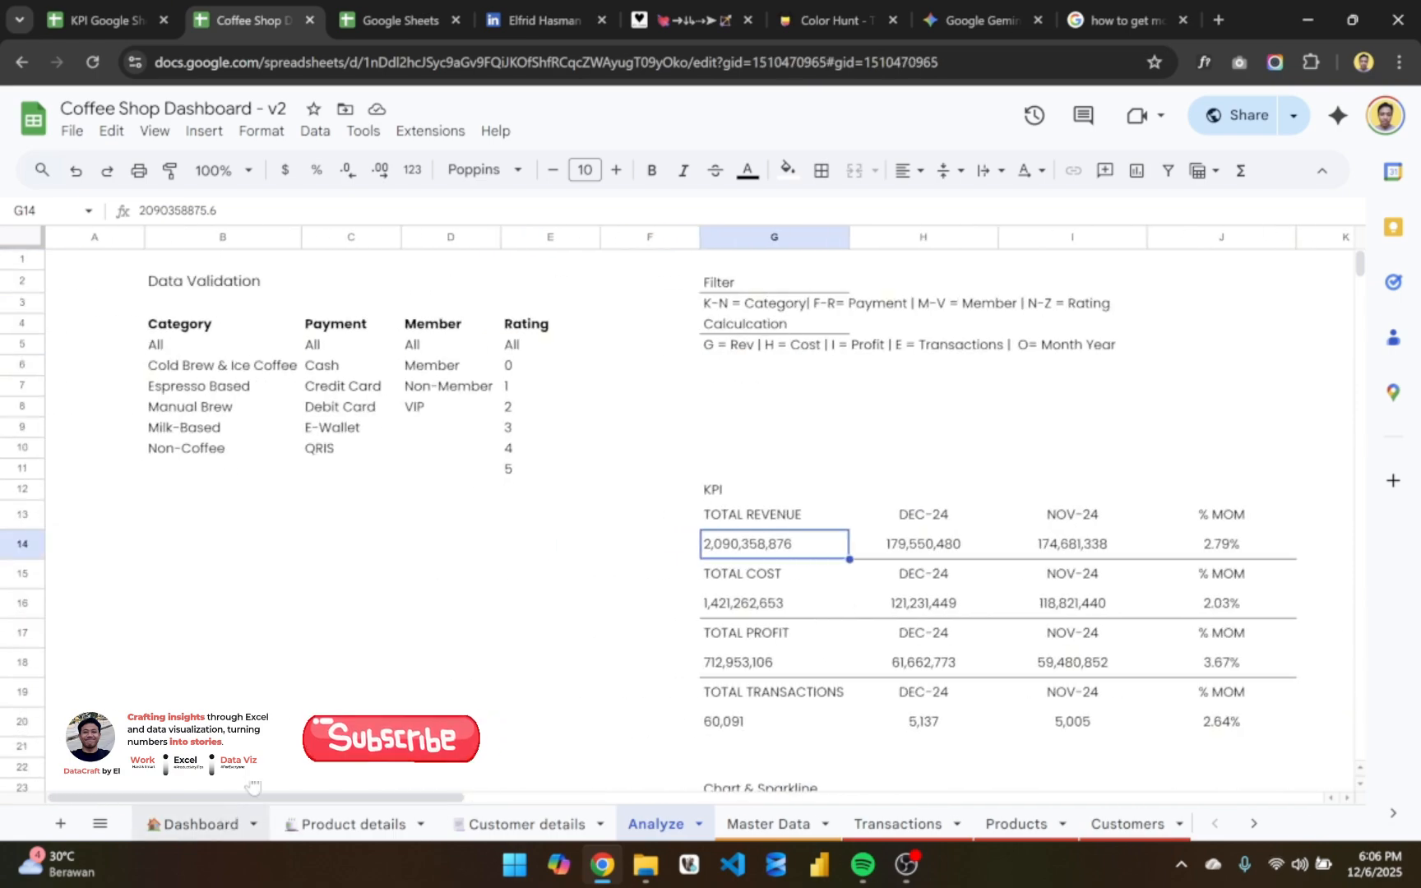
left_click(218, 822)
scroll(451, 623, "up", 5)
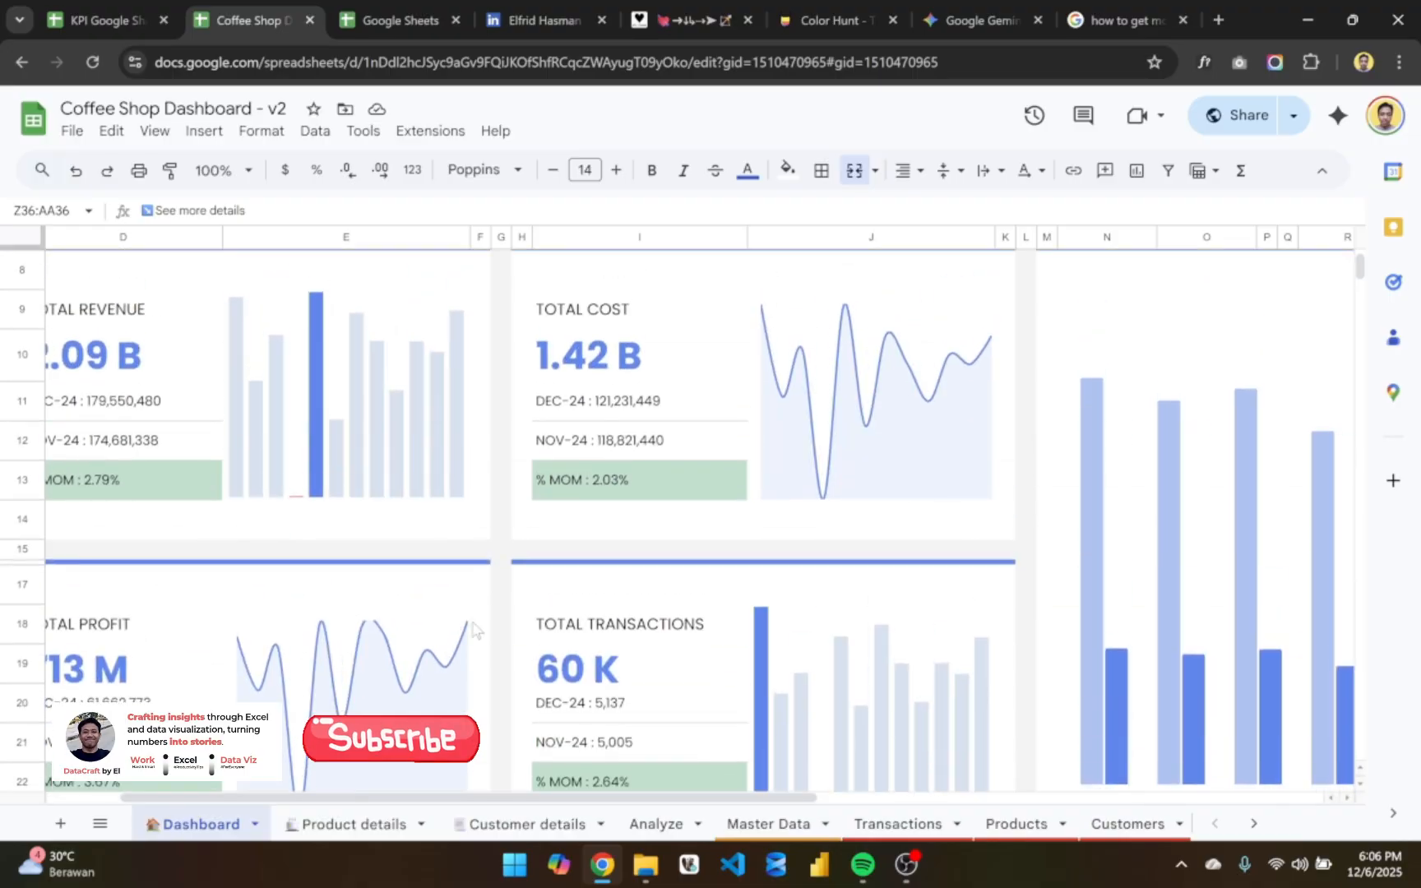
- Look through the Transactions, Products, Customers and Reviews source sheets, and return to the top of the Dashboard sheet
left_click(892, 823)
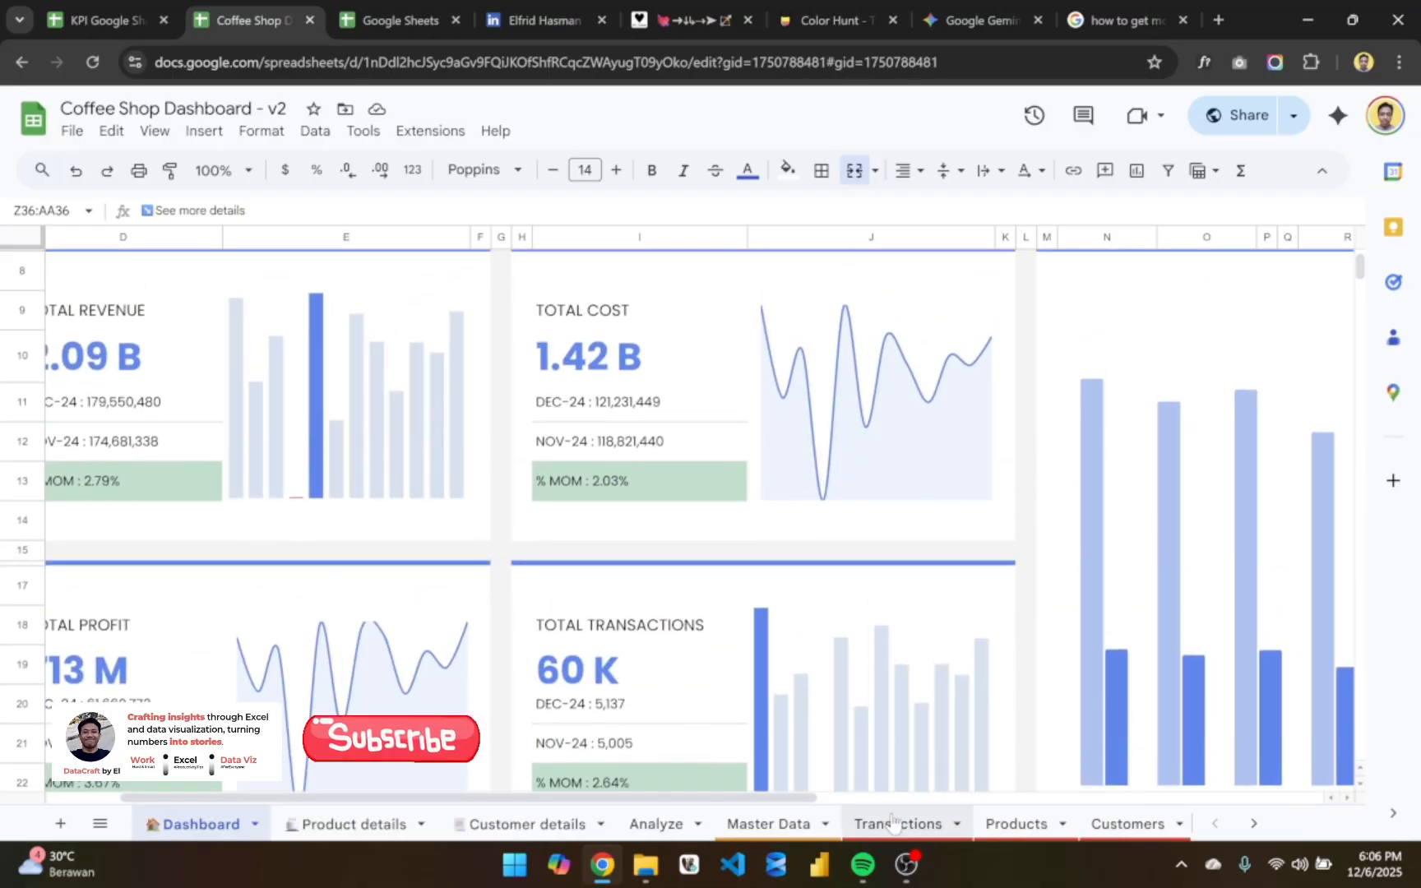
left_click(1006, 827)
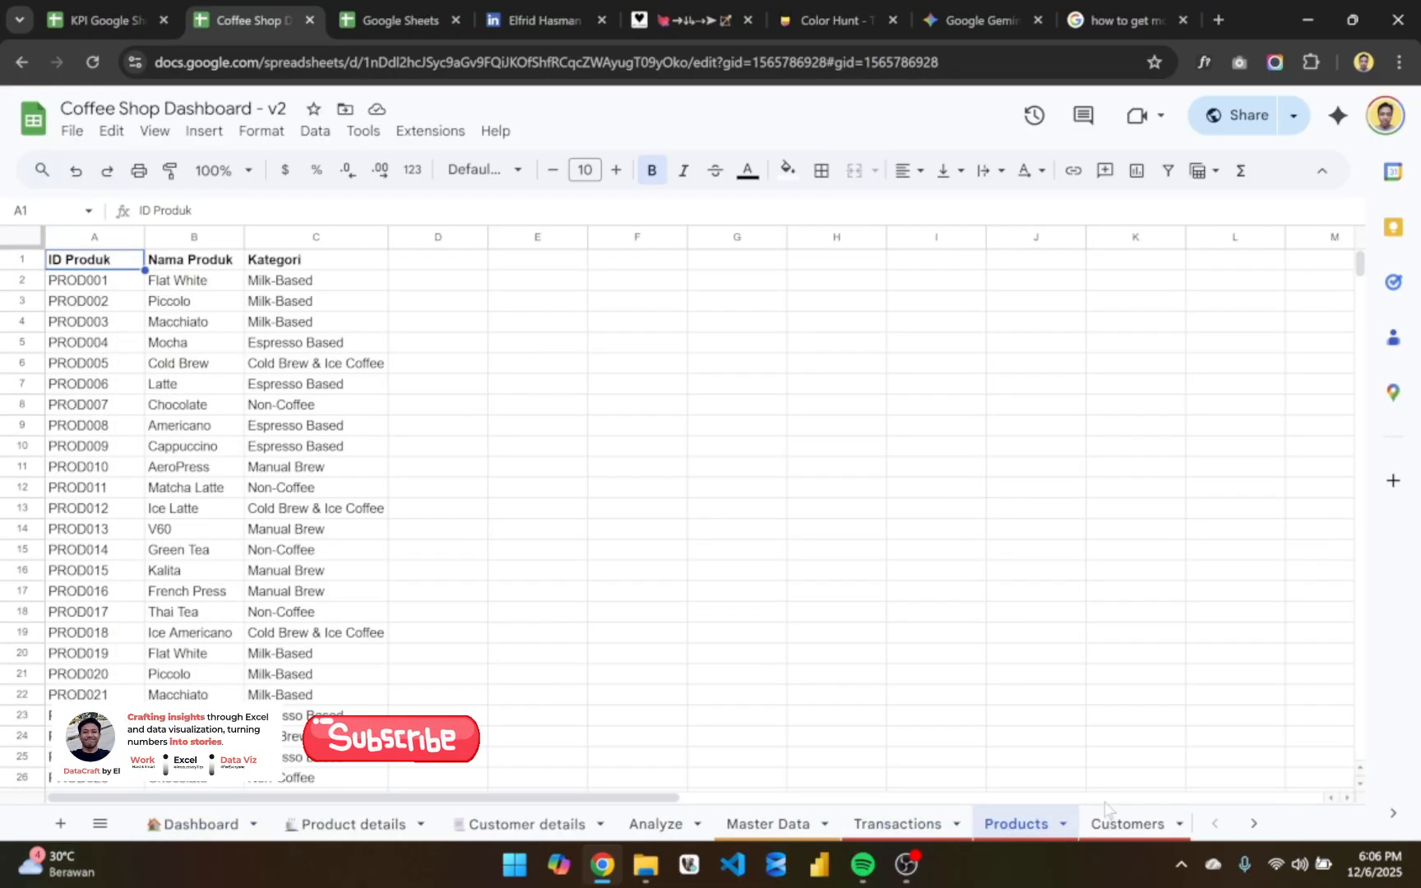
left_click(1128, 824)
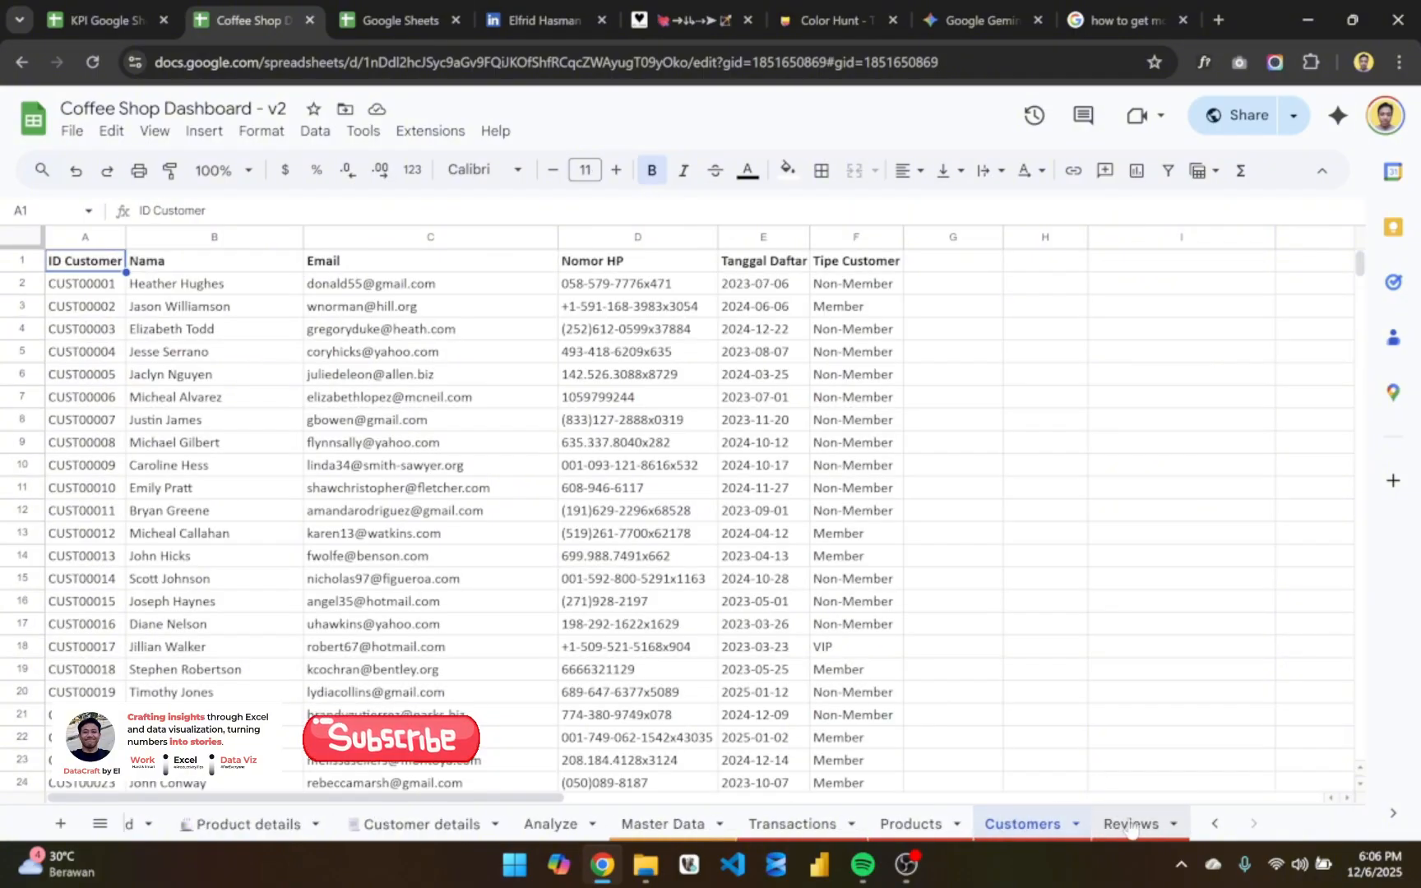
left_click(1130, 825)
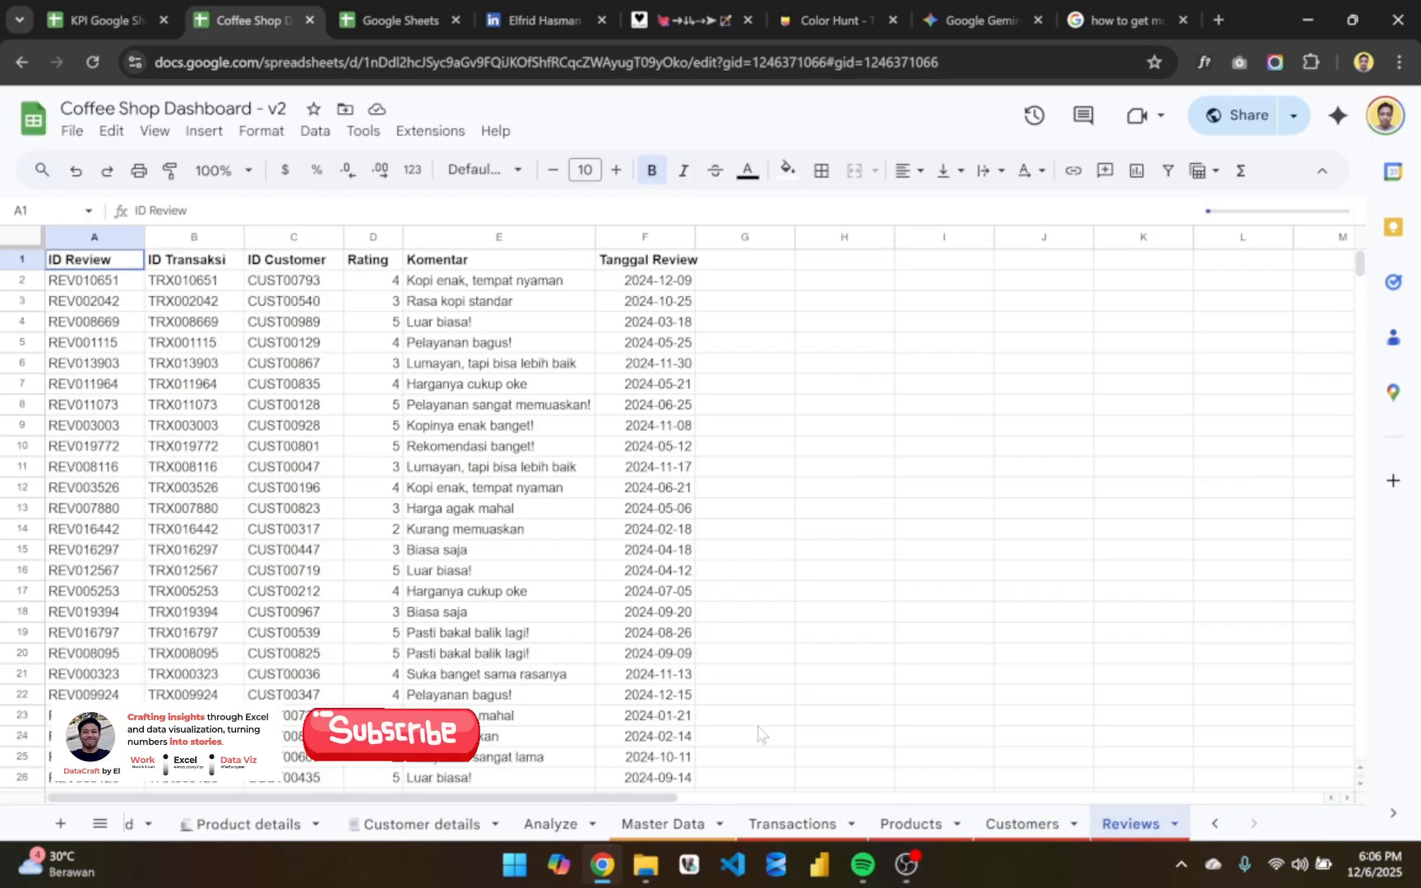
left_click(794, 824)
left_click(583, 431)
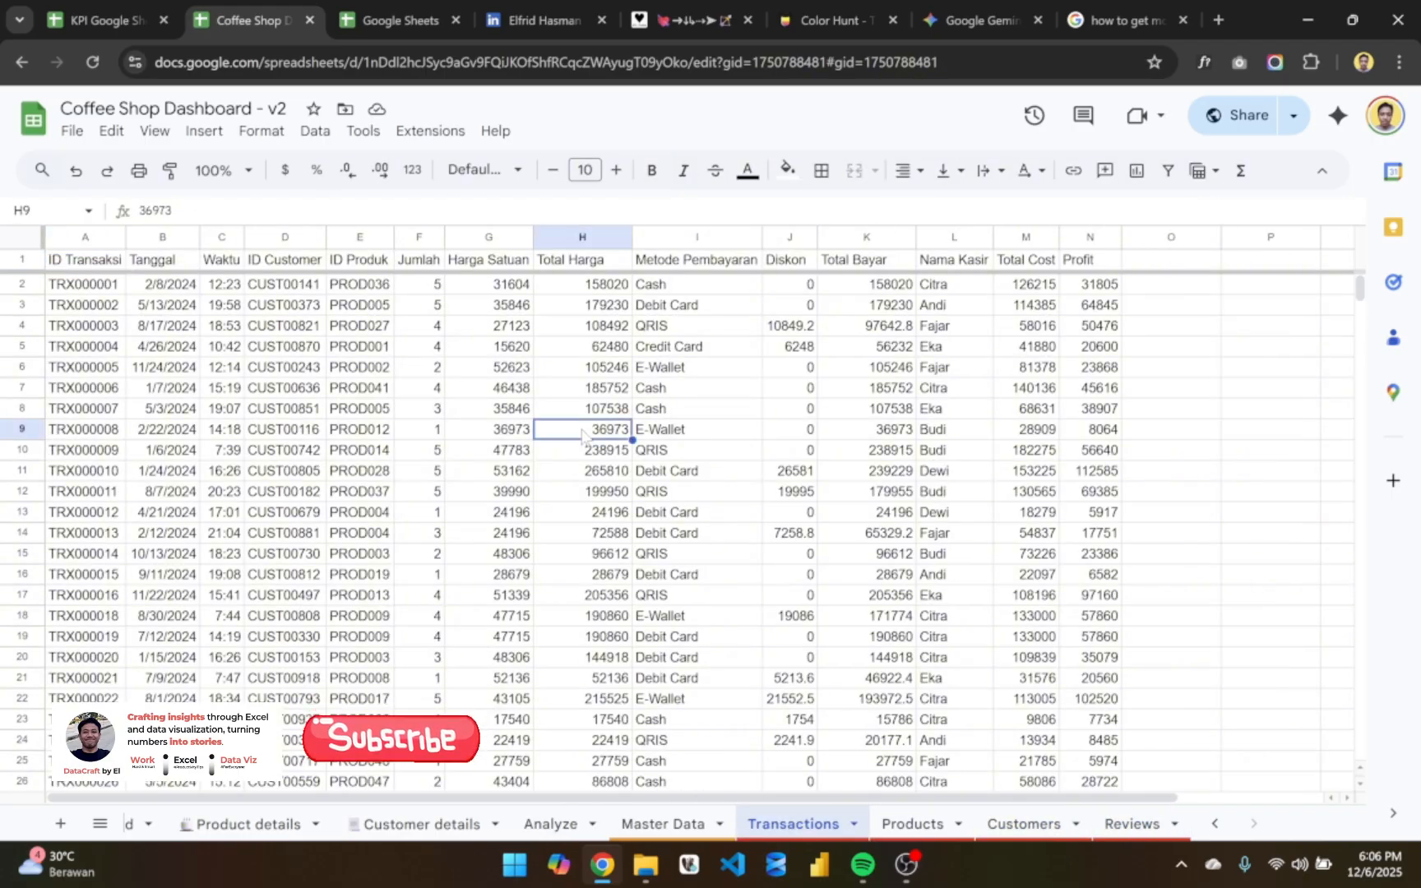
left_click(461, 496)
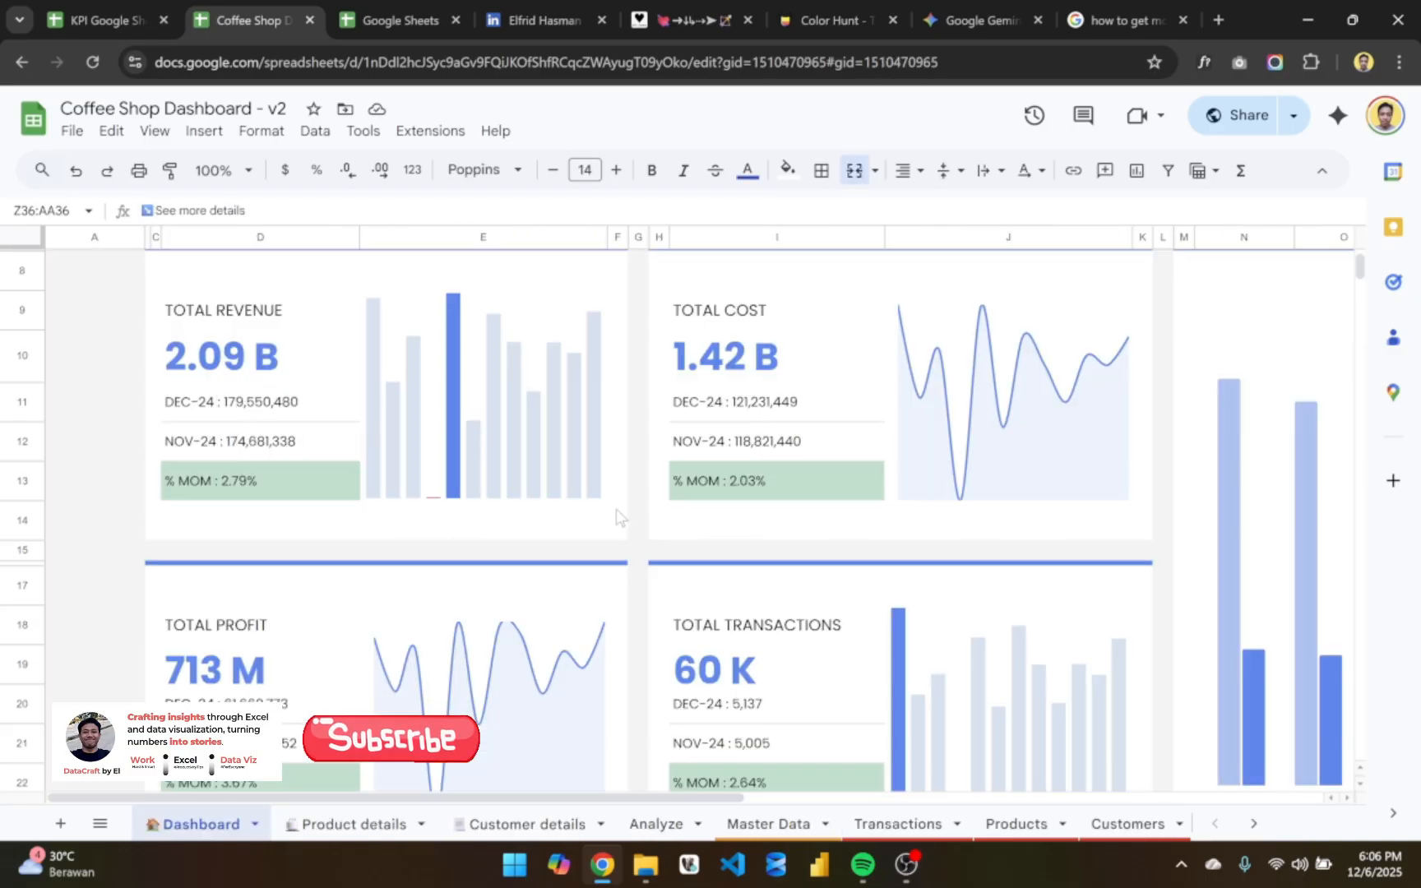
scroll(620, 516, "up", 3)
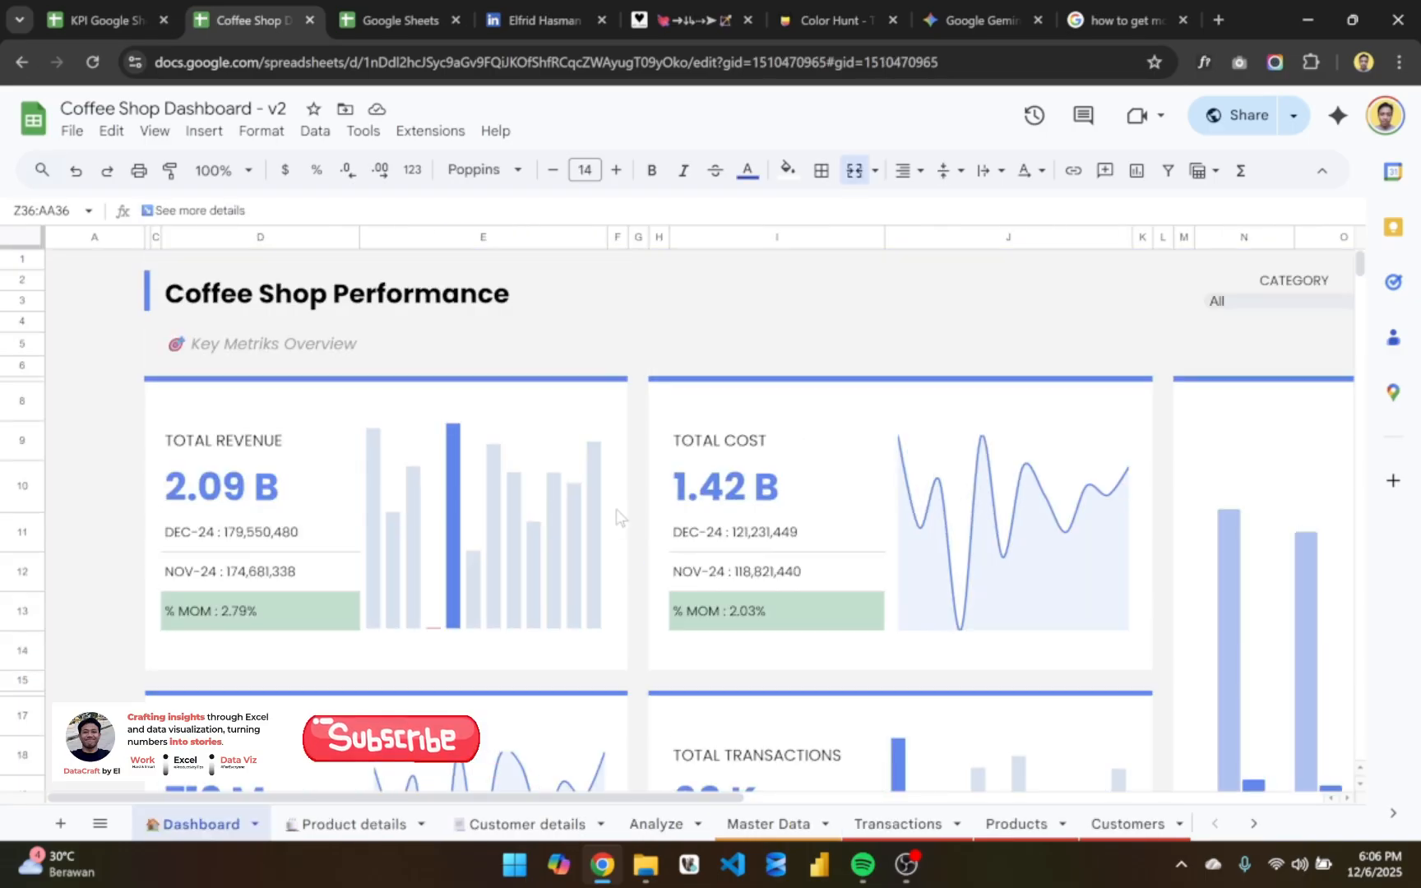
- Switch to the open LinkedIn profile page and look through its intro, Analytics, About and Activity sections
left_click(534, 9)
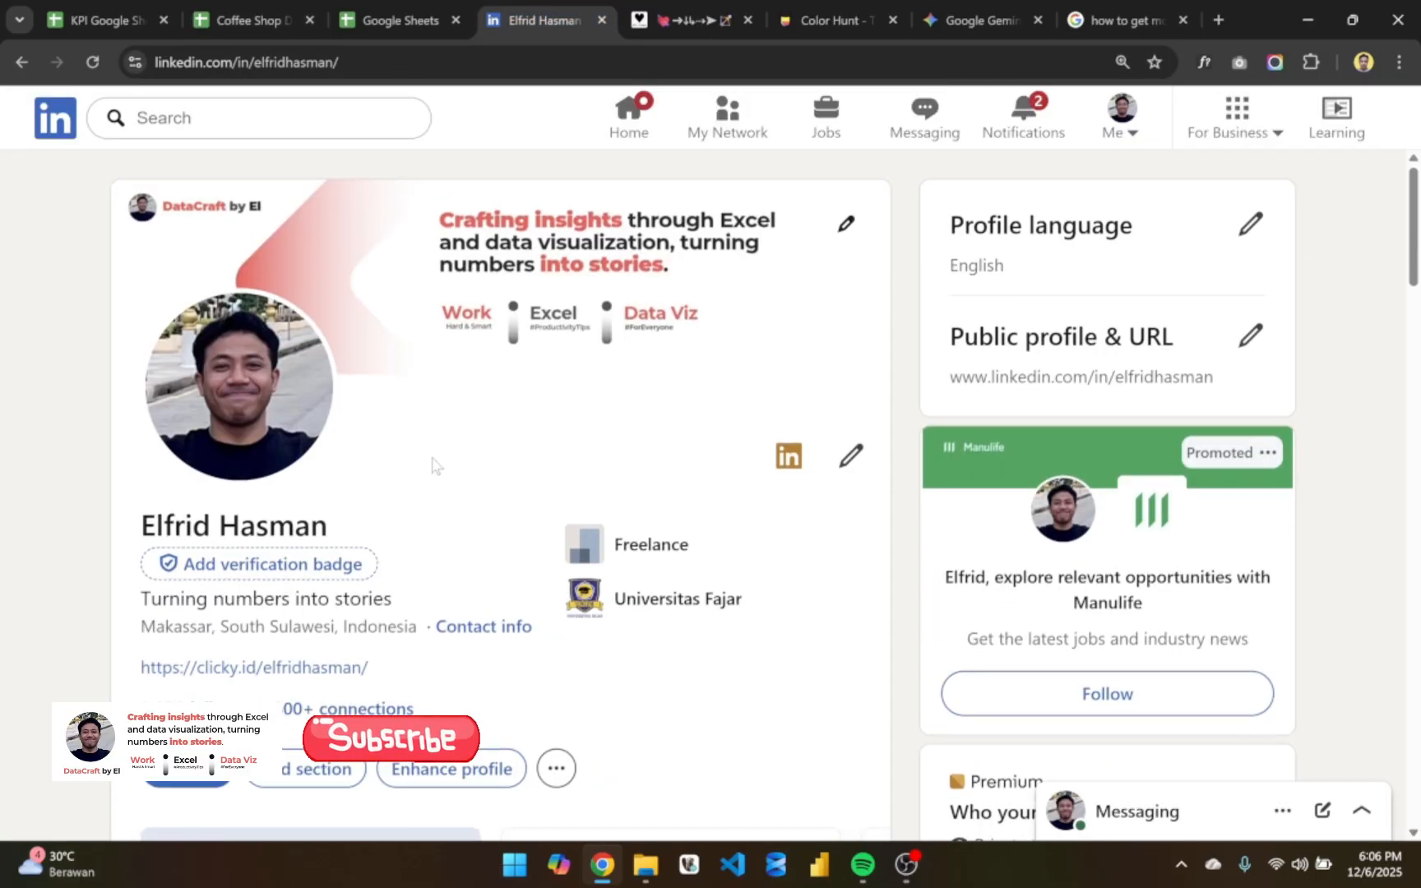
scroll(511, 485, "down", 1)
scroll(491, 570, "up", 1)
scroll(491, 570, "down", 5)
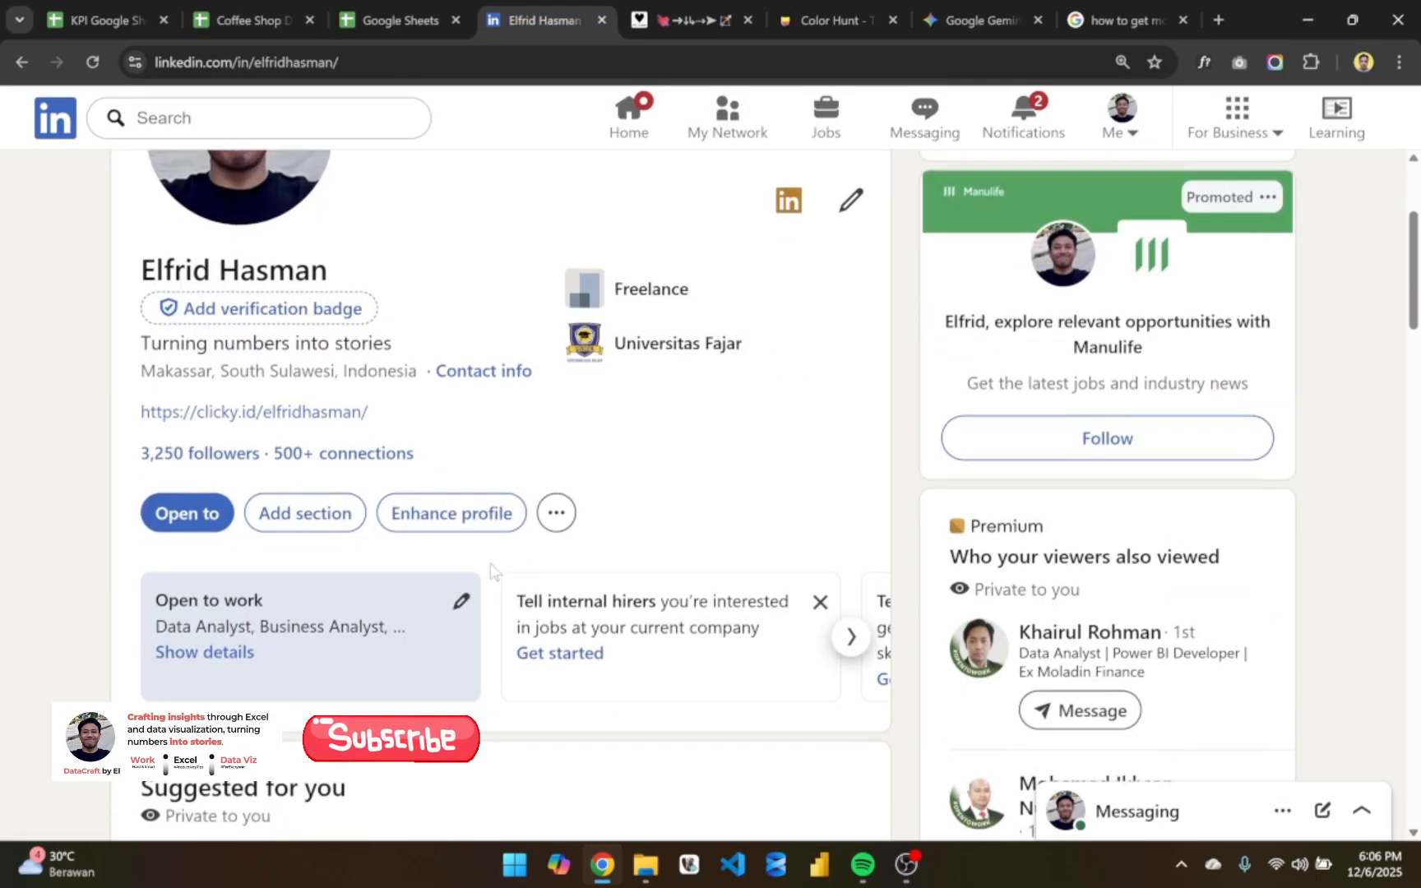
scroll(491, 569, "up", 3)
scroll(491, 570, "down", 9)
scroll(491, 570, "down", 13)
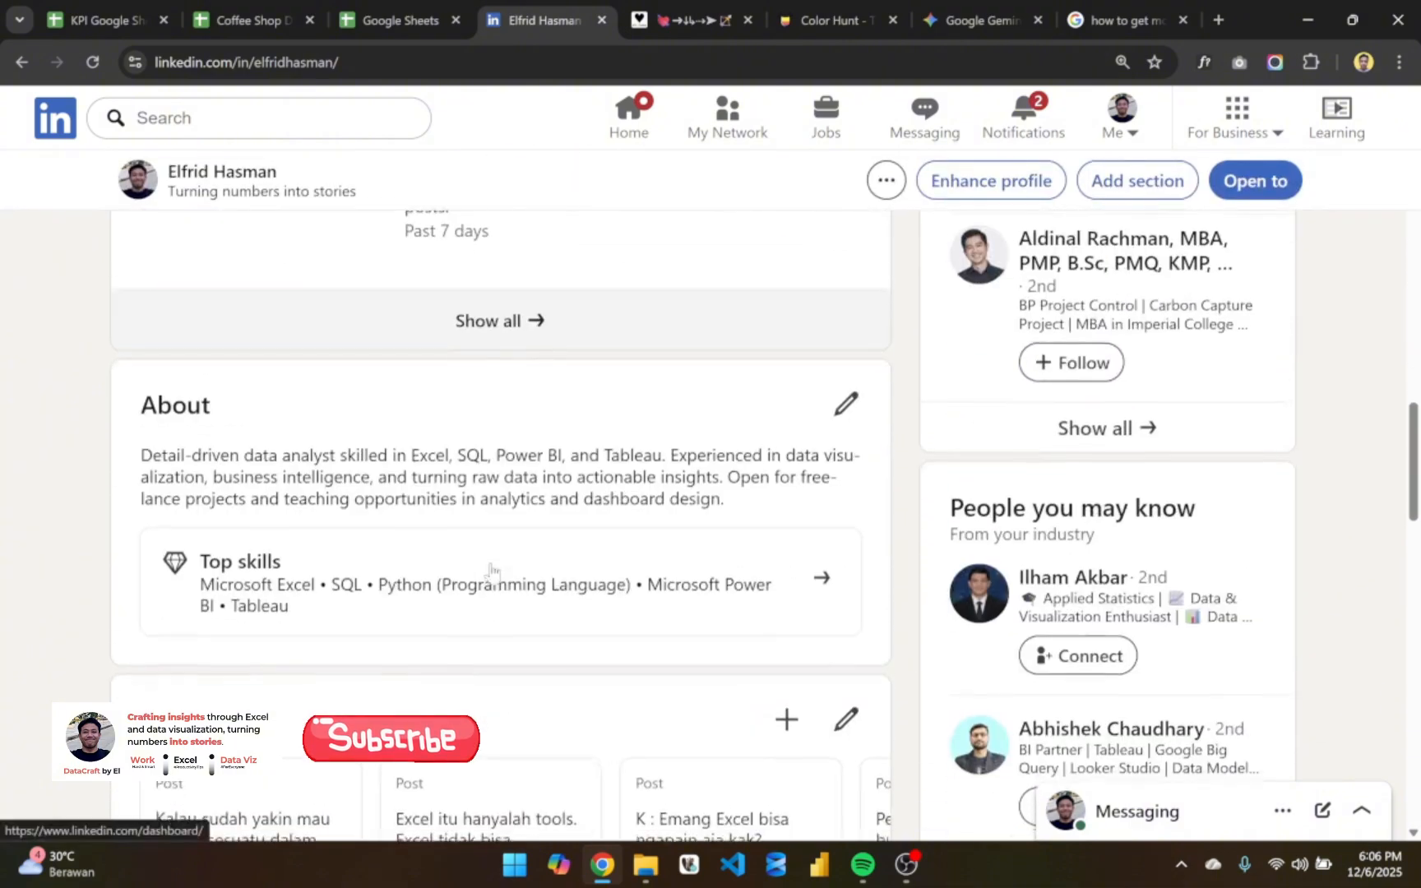
scroll(617, 508, "down", 2)
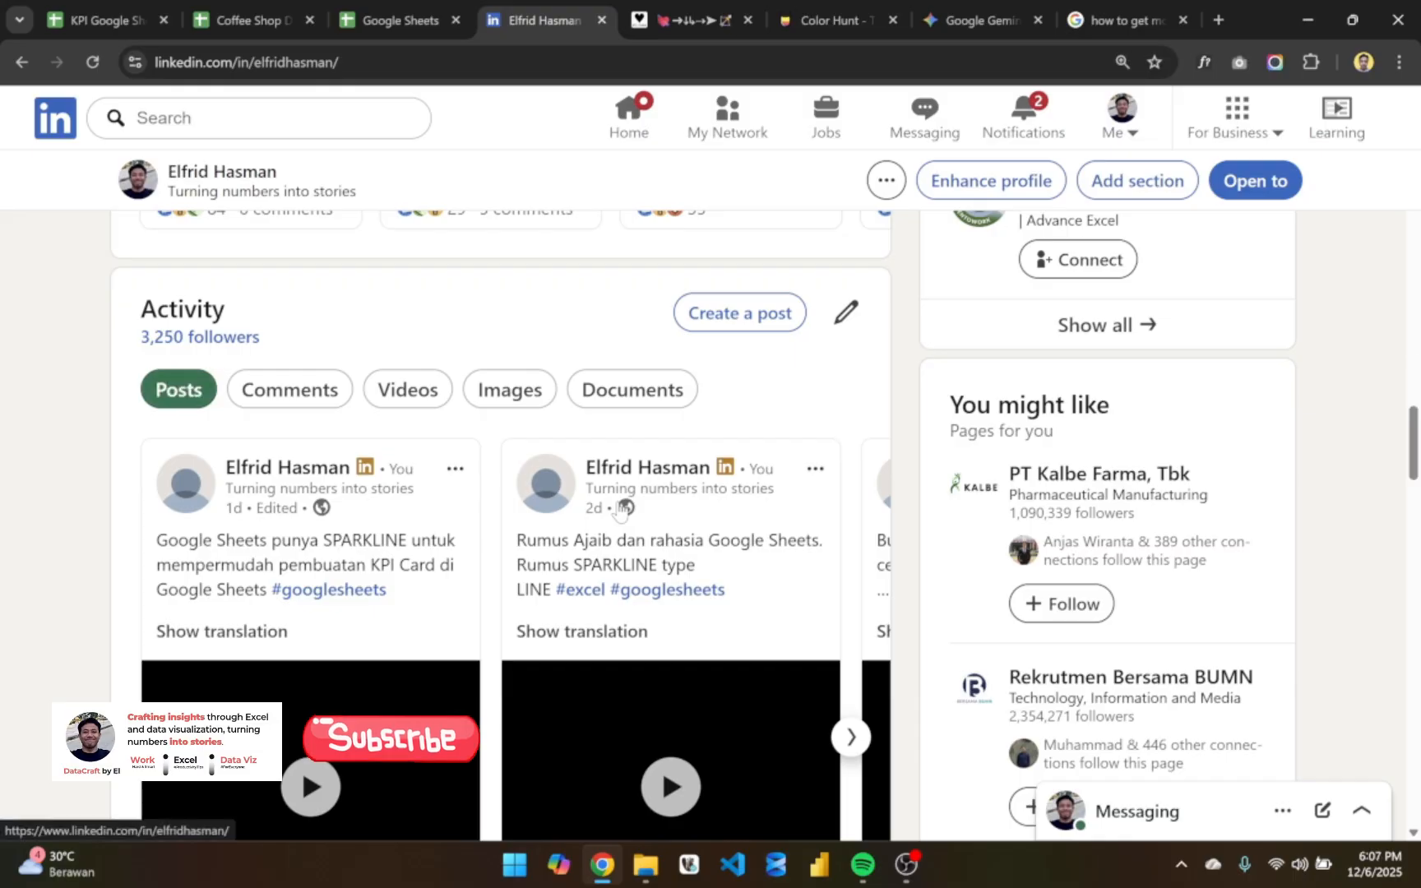
scroll(617, 508, "down", 2)
scroll(617, 507, "up", 10)
scroll(618, 507, "up", 4)
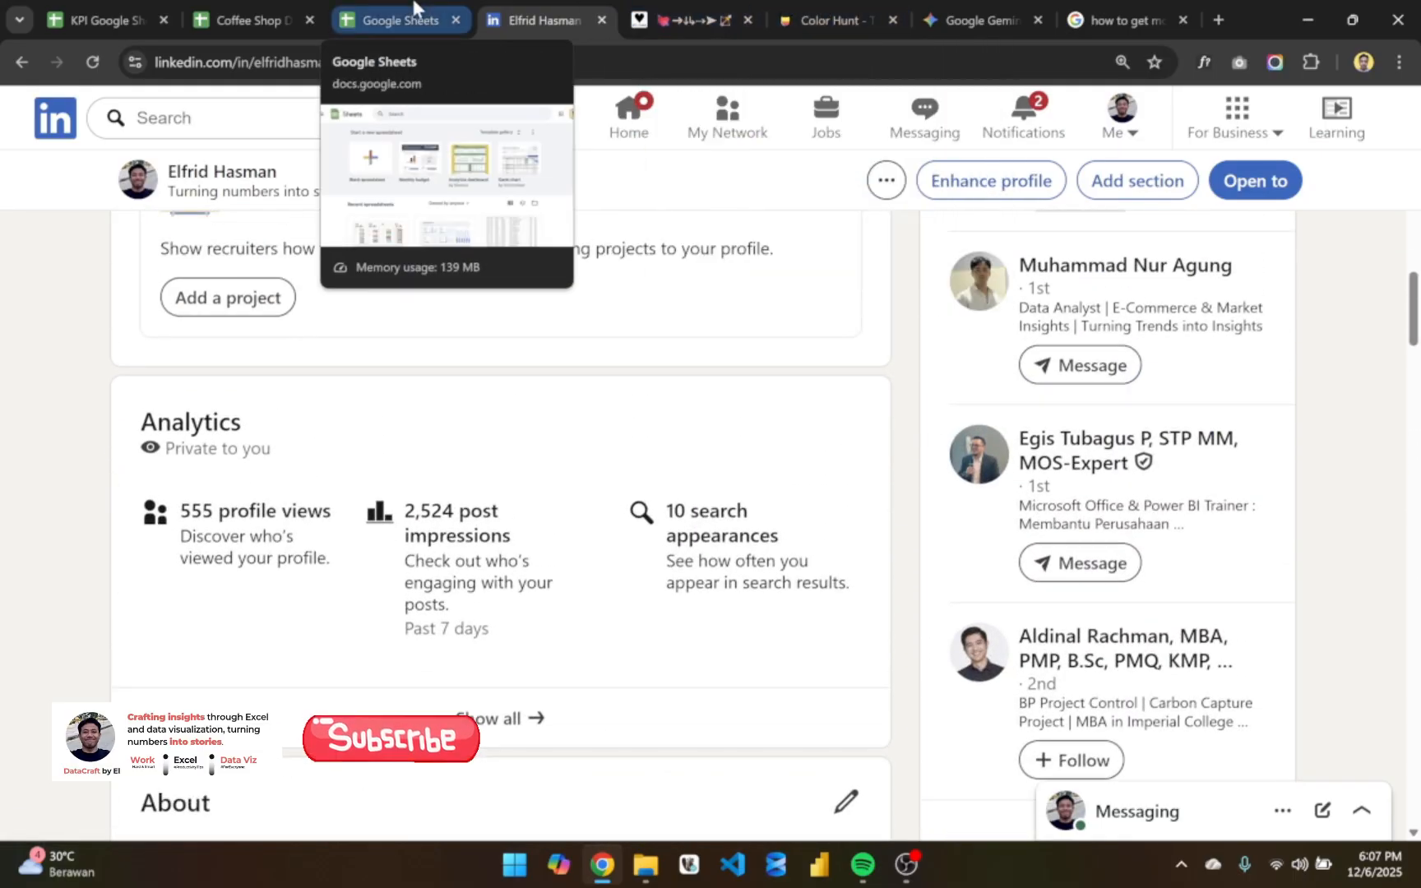
- Switch to the KPI Google Sheets file and review all the KPI cards on the Latihan YT sheet
left_click(131, 19)
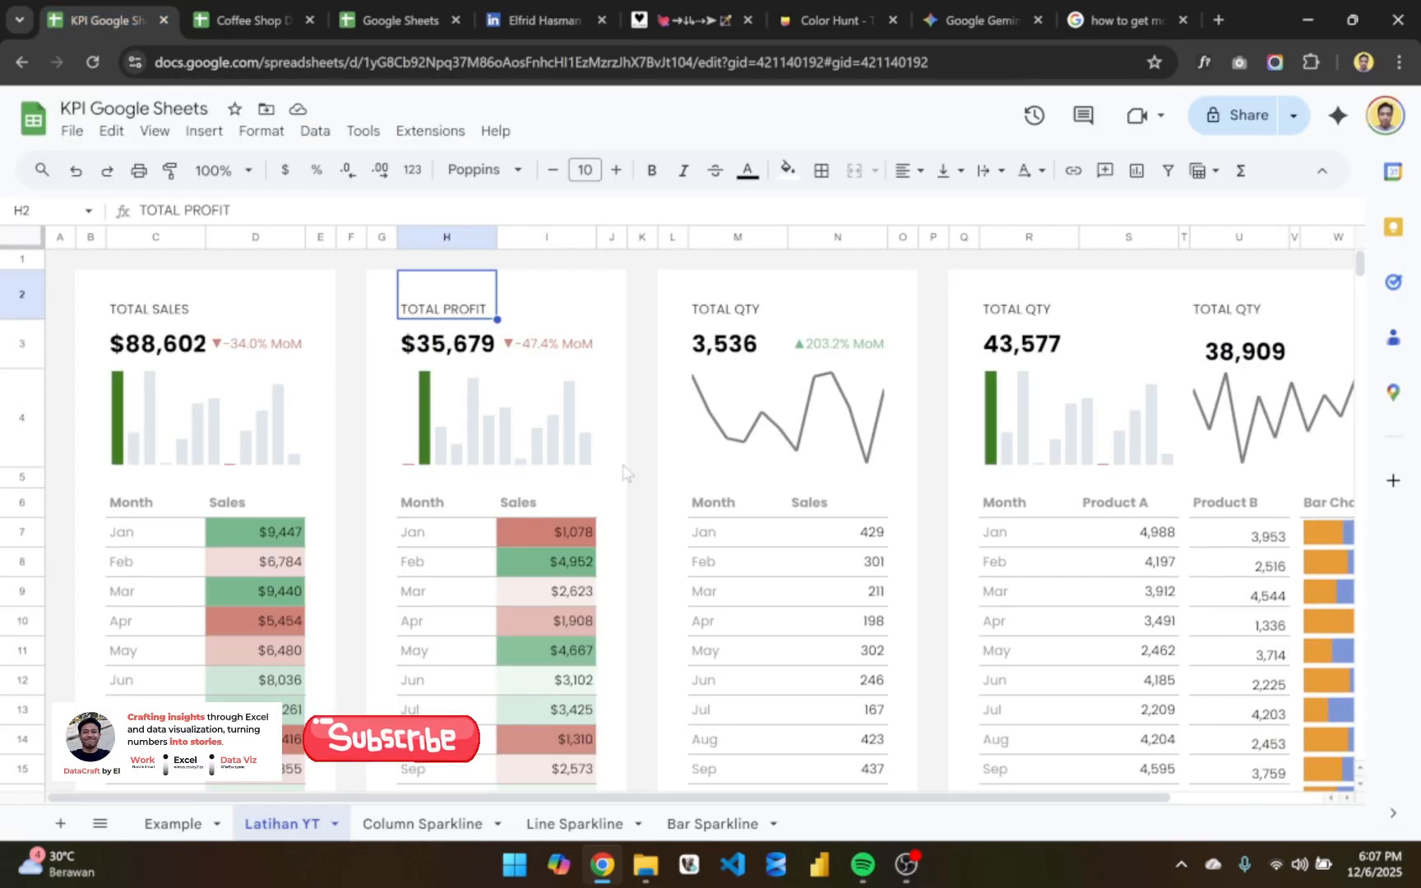
scroll(649, 498, "right", 2)
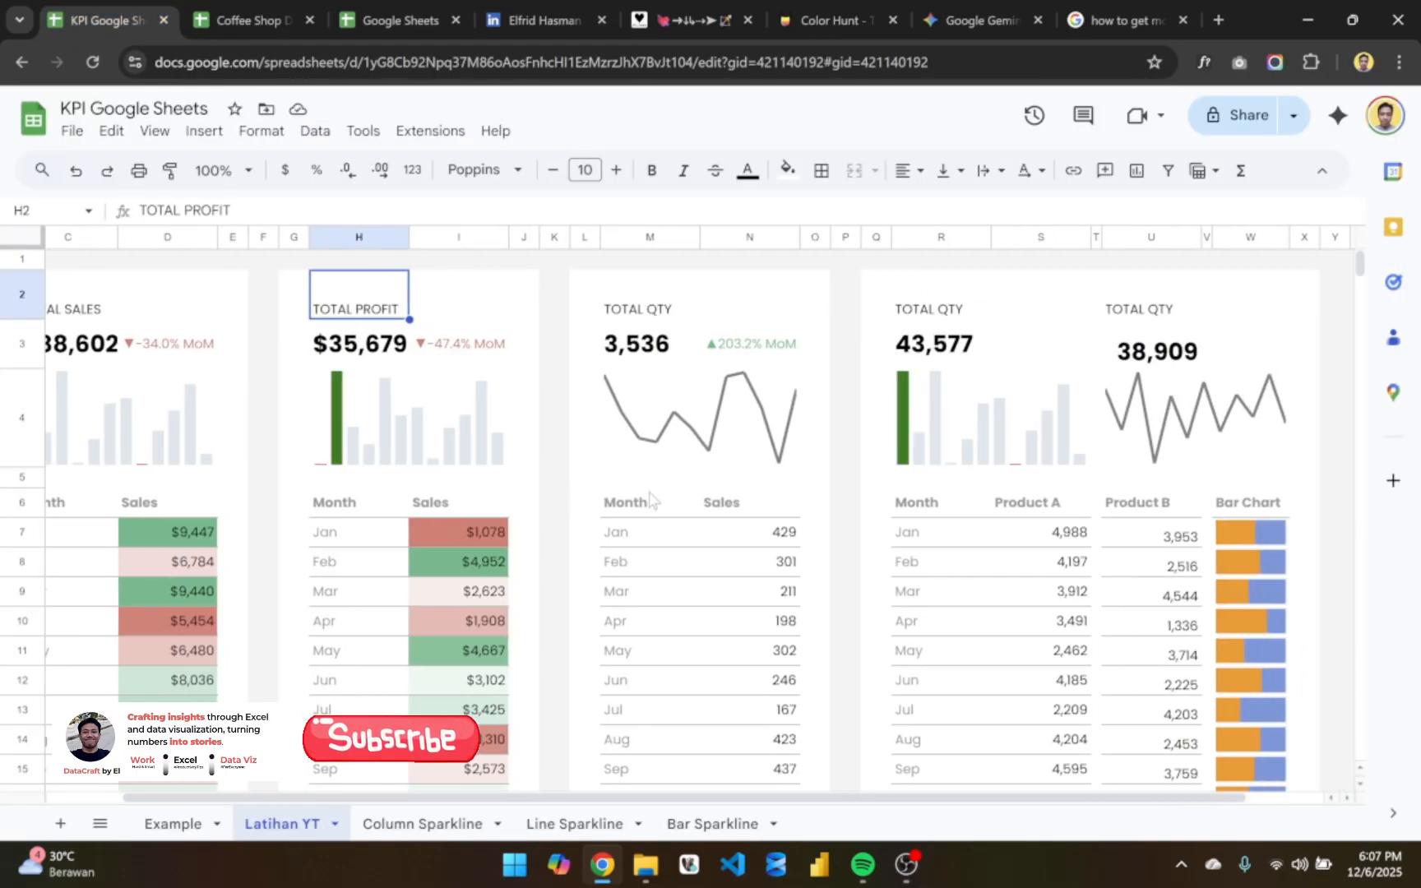
scroll(649, 498, "right", 2)
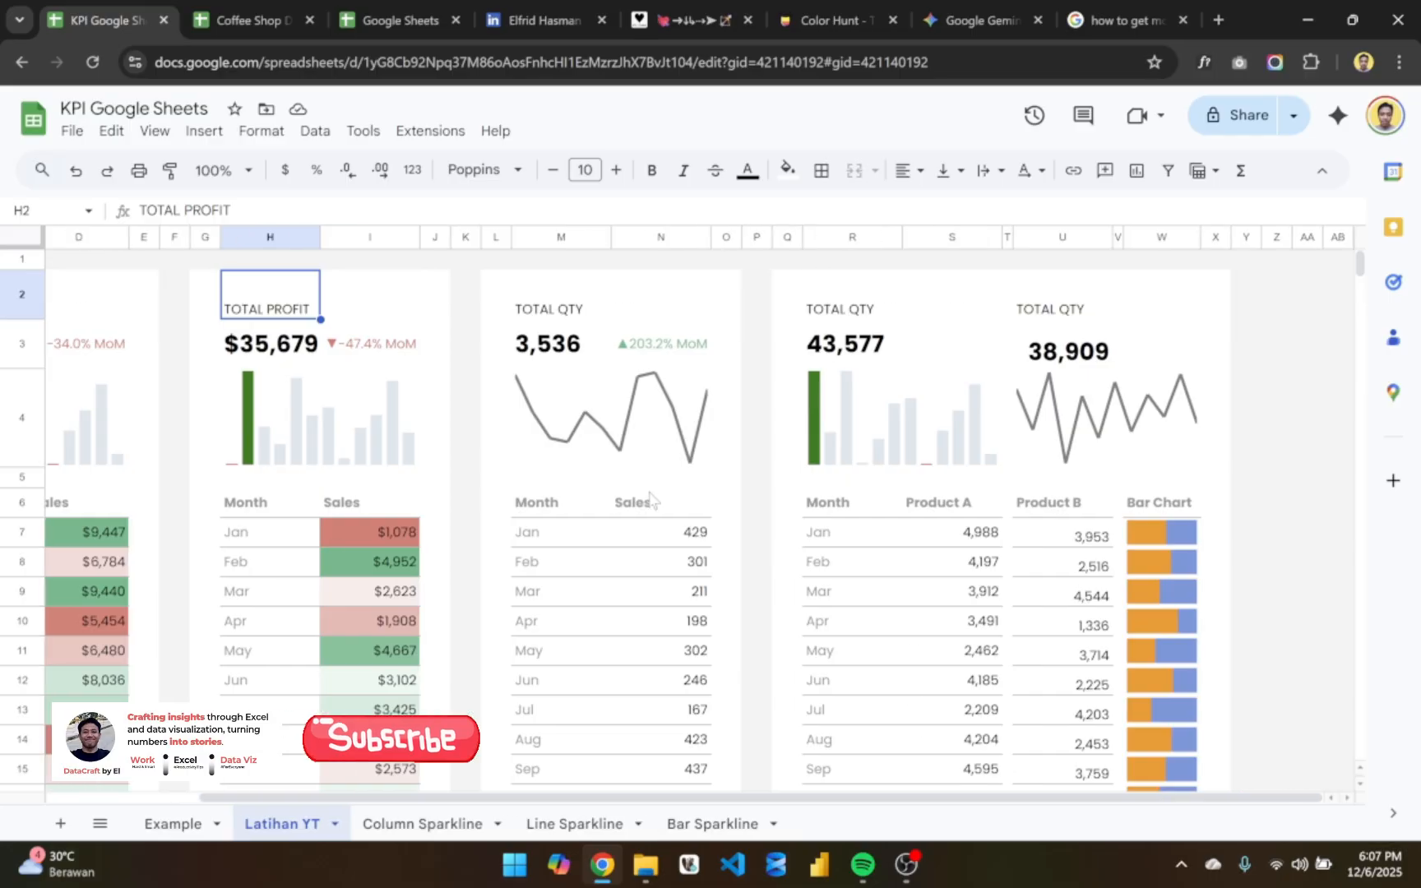
scroll(649, 498, "left", 4)
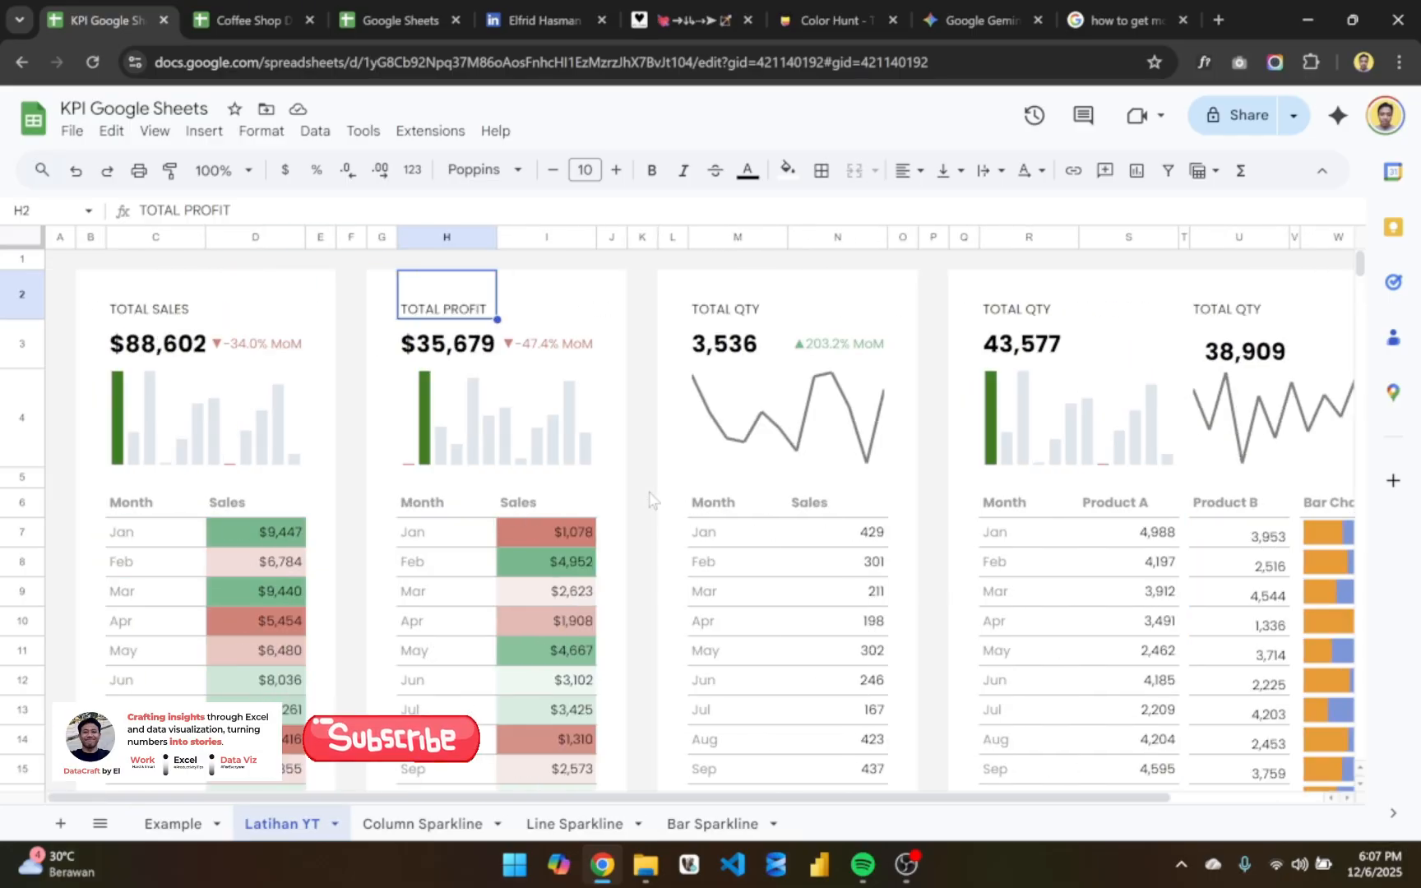